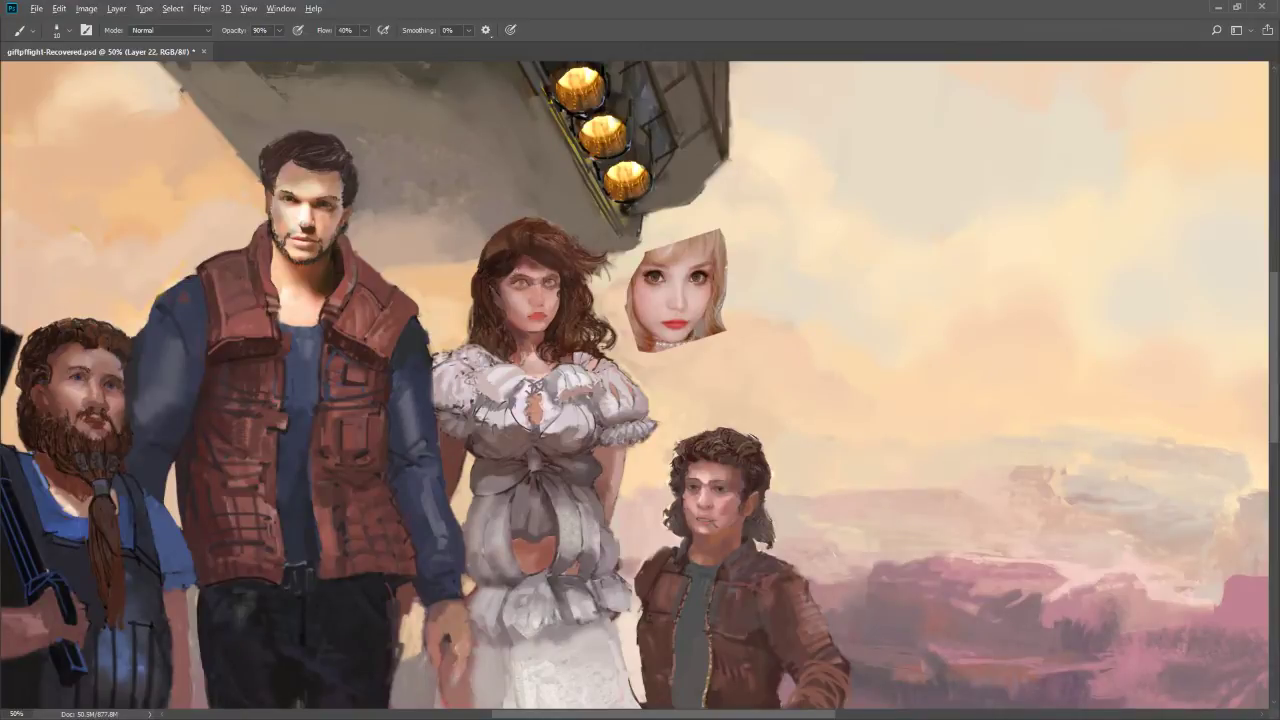
click(281, 8)
click(281, 8)
key(alt+Tab)
key(alt+Tab)
ctrl+click(507, 273)
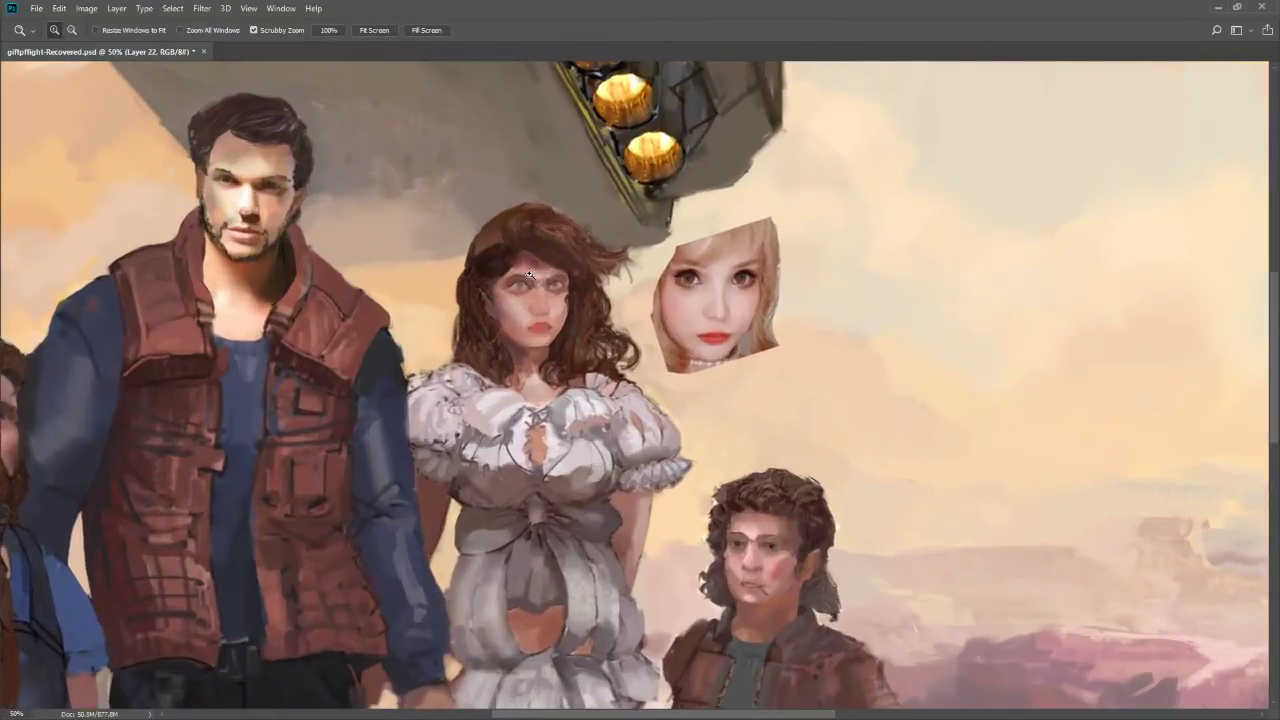
ctrl+alt+click(507, 273)
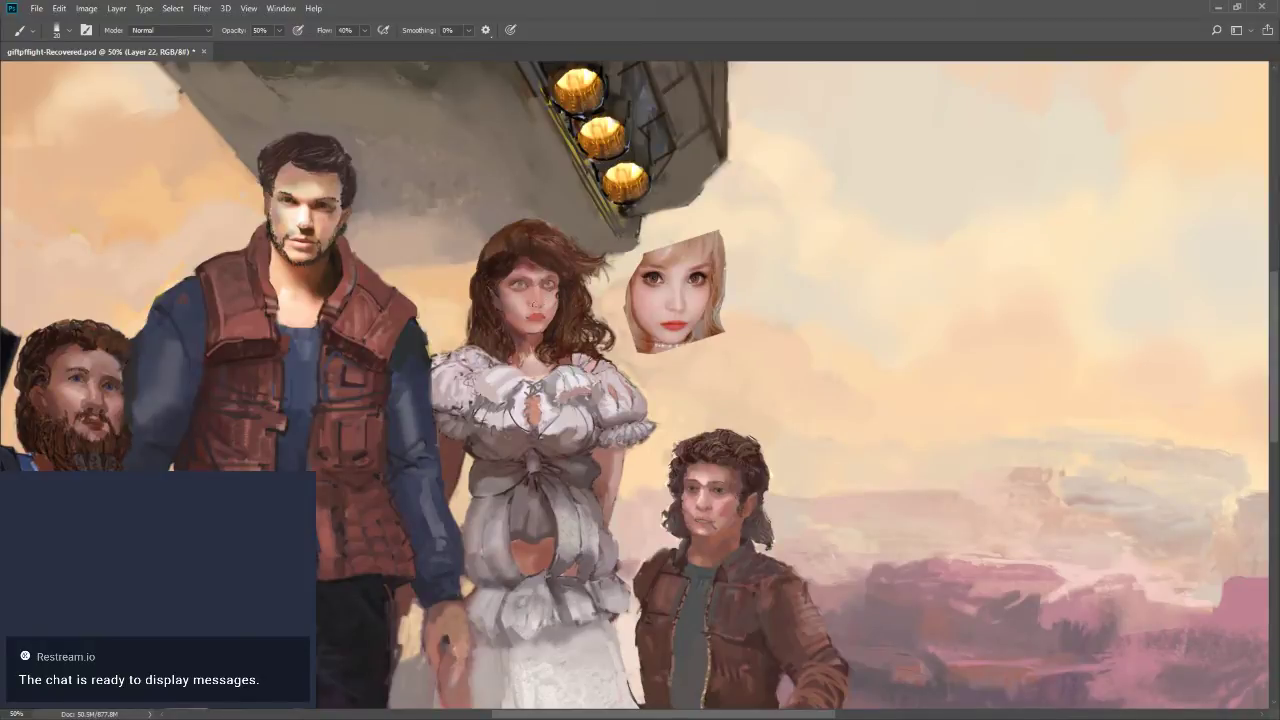
Soften the woman's nose and cheek with sampled skin tones, using a small brush at 50% opacity
key(bracketleft)
key(bracketright)
key(bracketleft)
alt+click(531, 298)
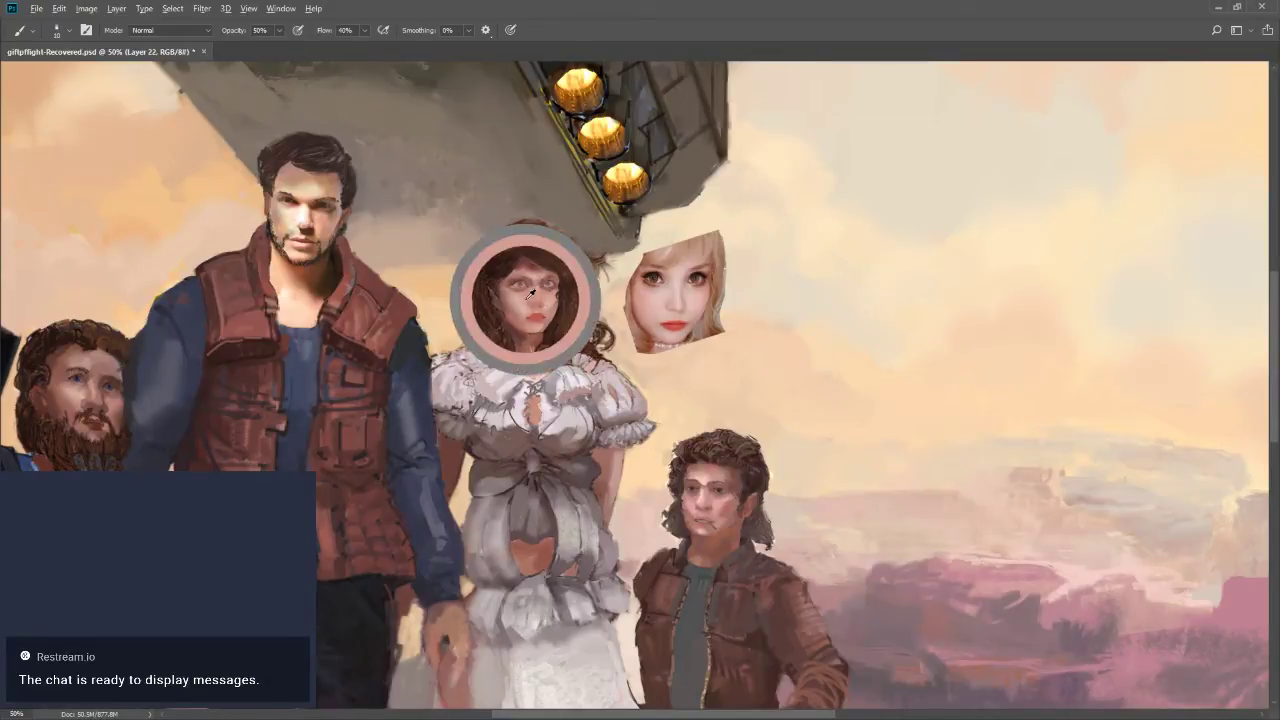
key(bracketleft)
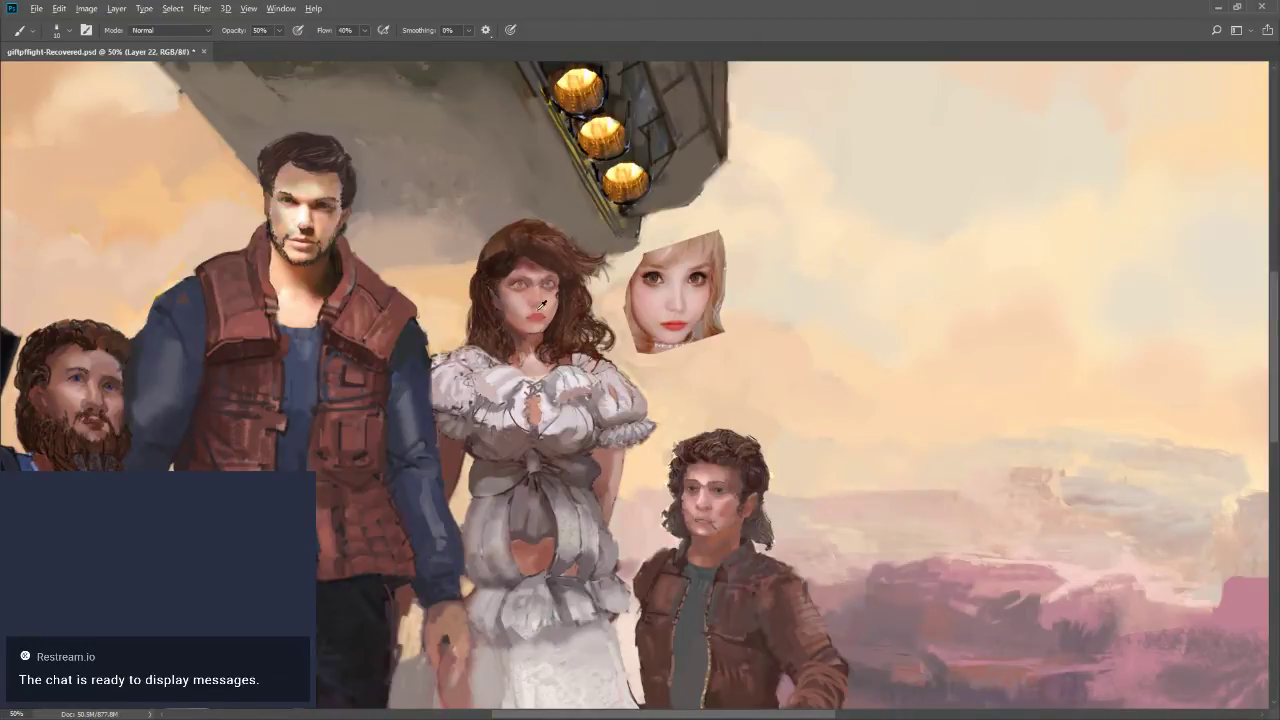
key(bracketright)
drag(552, 312, 540, 323)
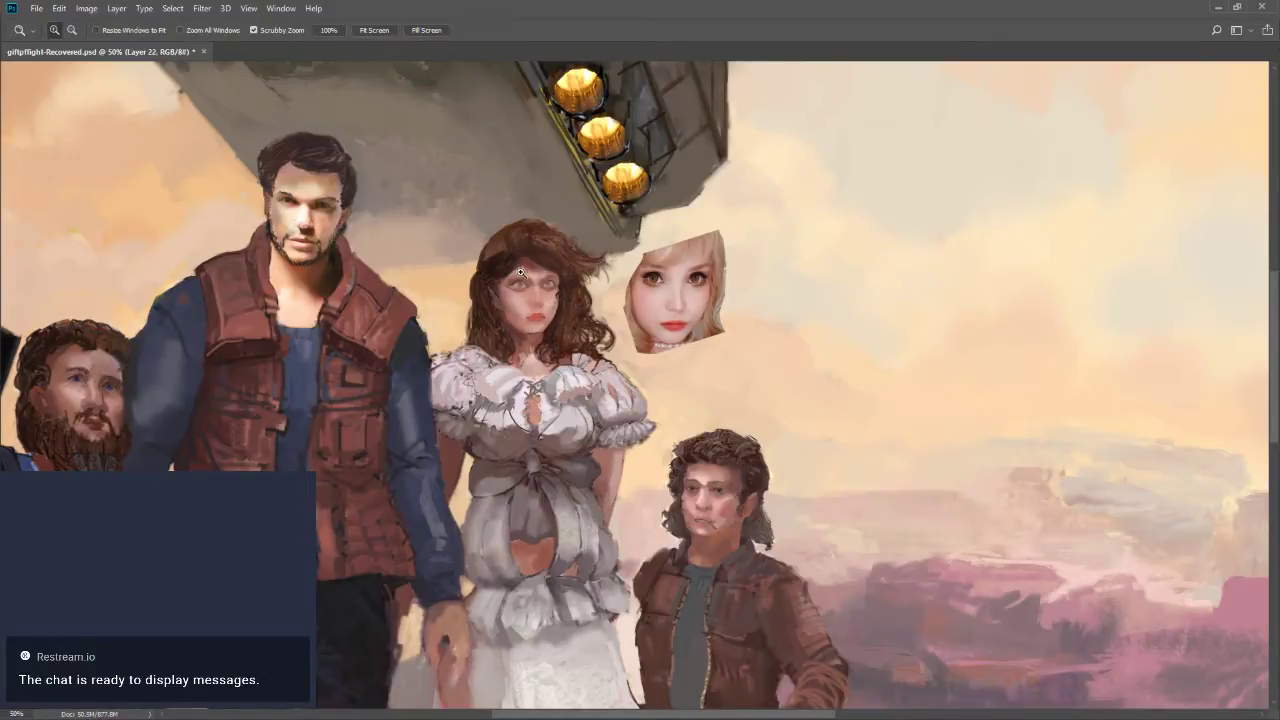
alt+click(532, 274)
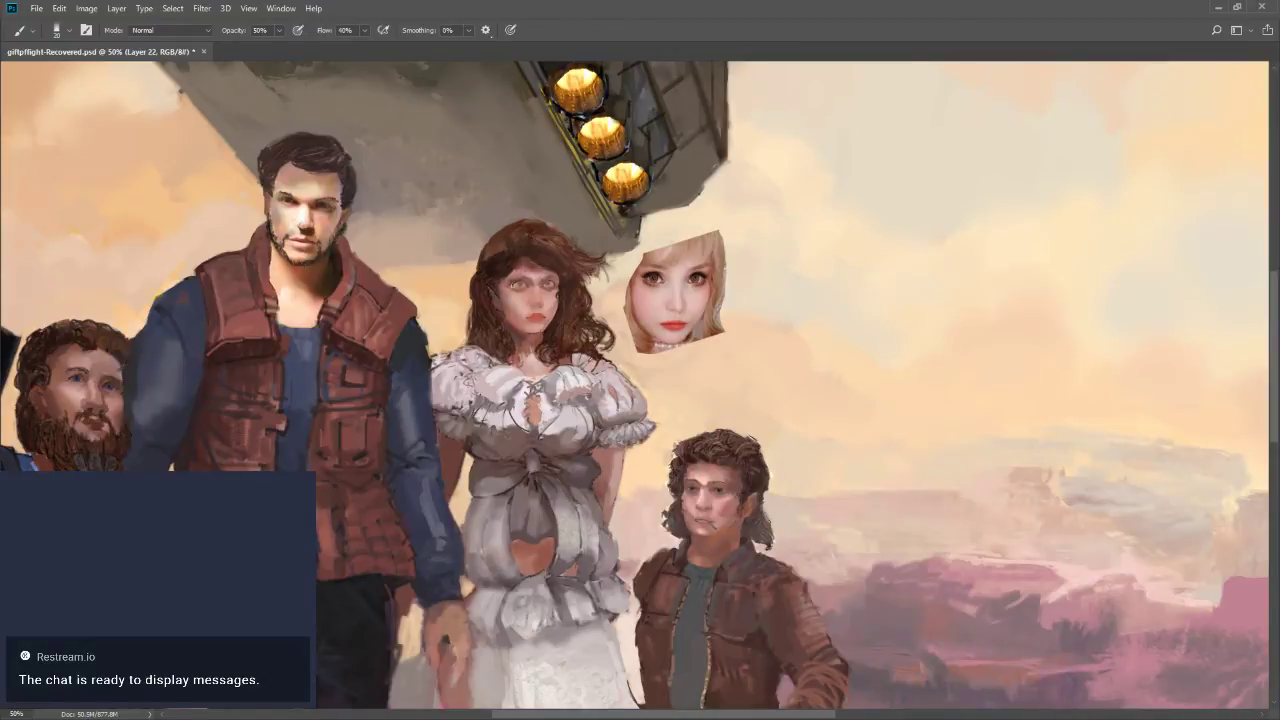
Retouch the skin around the woman's eyes with sampled tones, using the brush at 80% opacity
alt+click(510, 280)
click(555, 282)
alt+click(552, 281)
key(])
mouse_move(548, 280)
mouse_down()
mouse_move(524, 266)
mouse_move(549, 280)
mouse_up()
alt+click(557, 275)
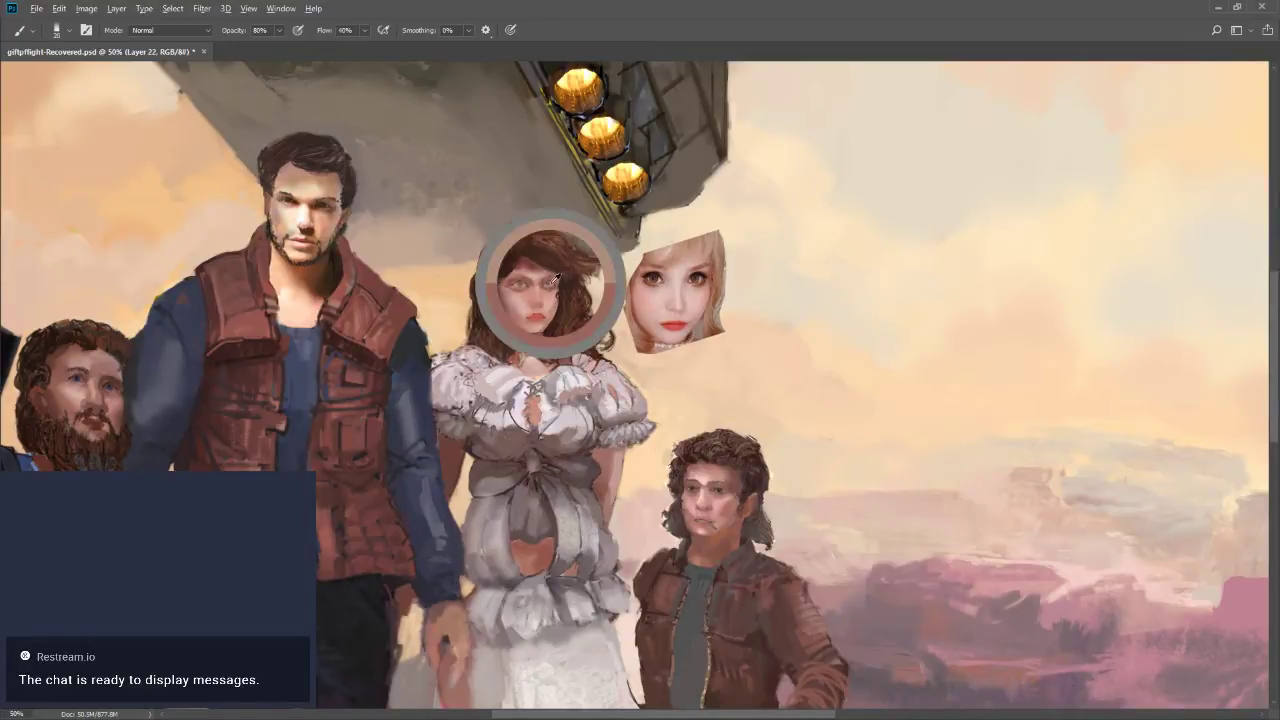
Paint over the woman's irises and eye details with muted tones, leaving plain blank eye shapes
click(522, 285)
click(521, 284)
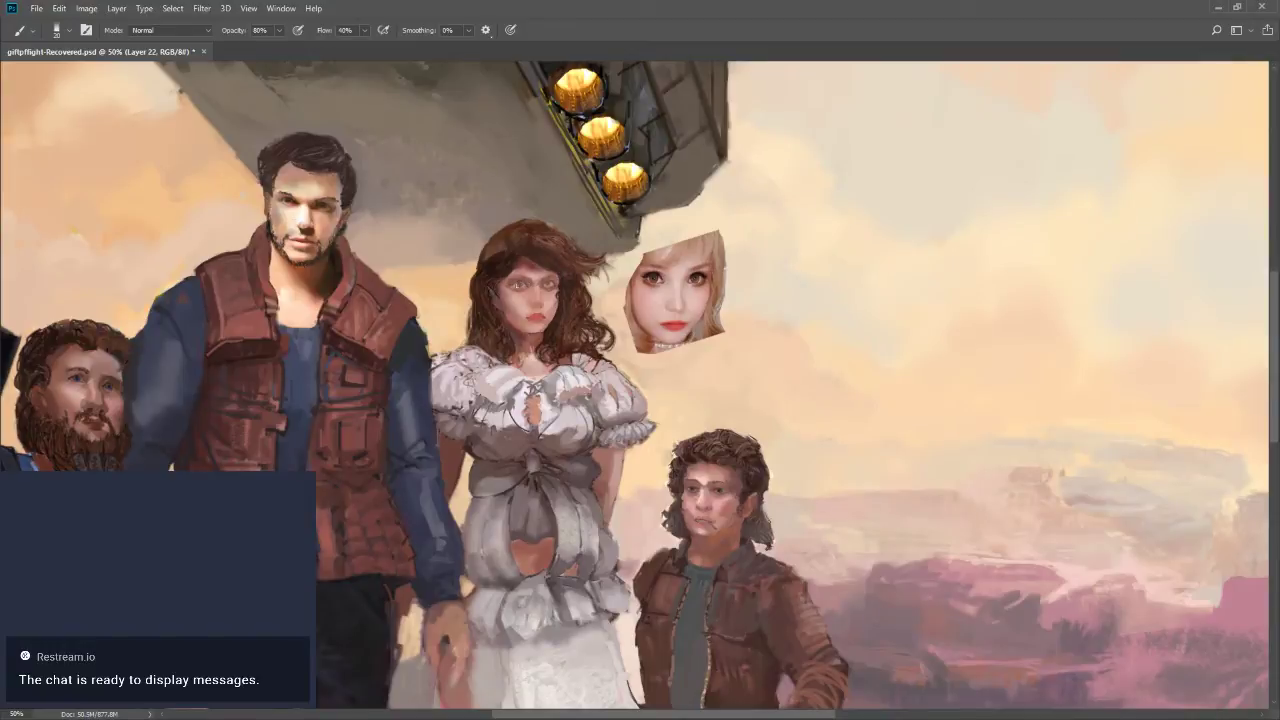
click(520, 286)
alt+click(553, 284)
click(549, 285)
click(517, 285)
click(522, 288)
Dab a sampled forehead tone beneath the woman's nose and fade the stroke to 22% opacity in Normal mode
alt+click(531, 264)
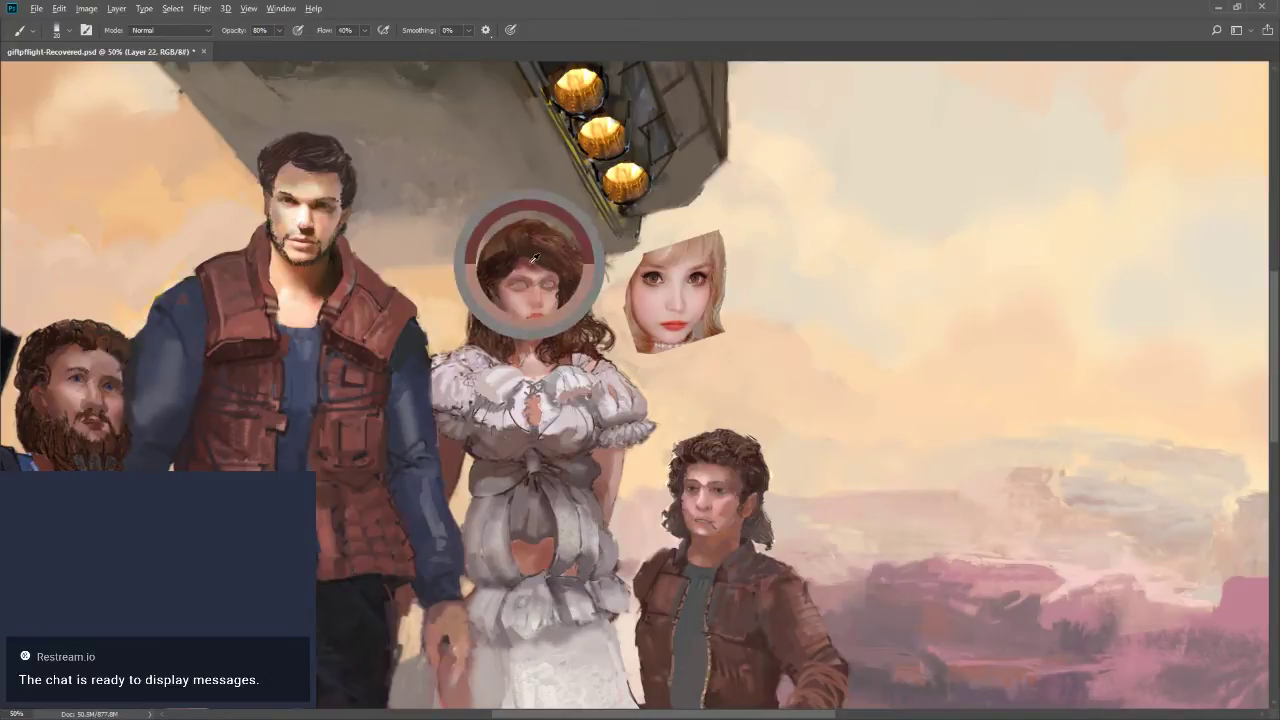
click(533, 310)
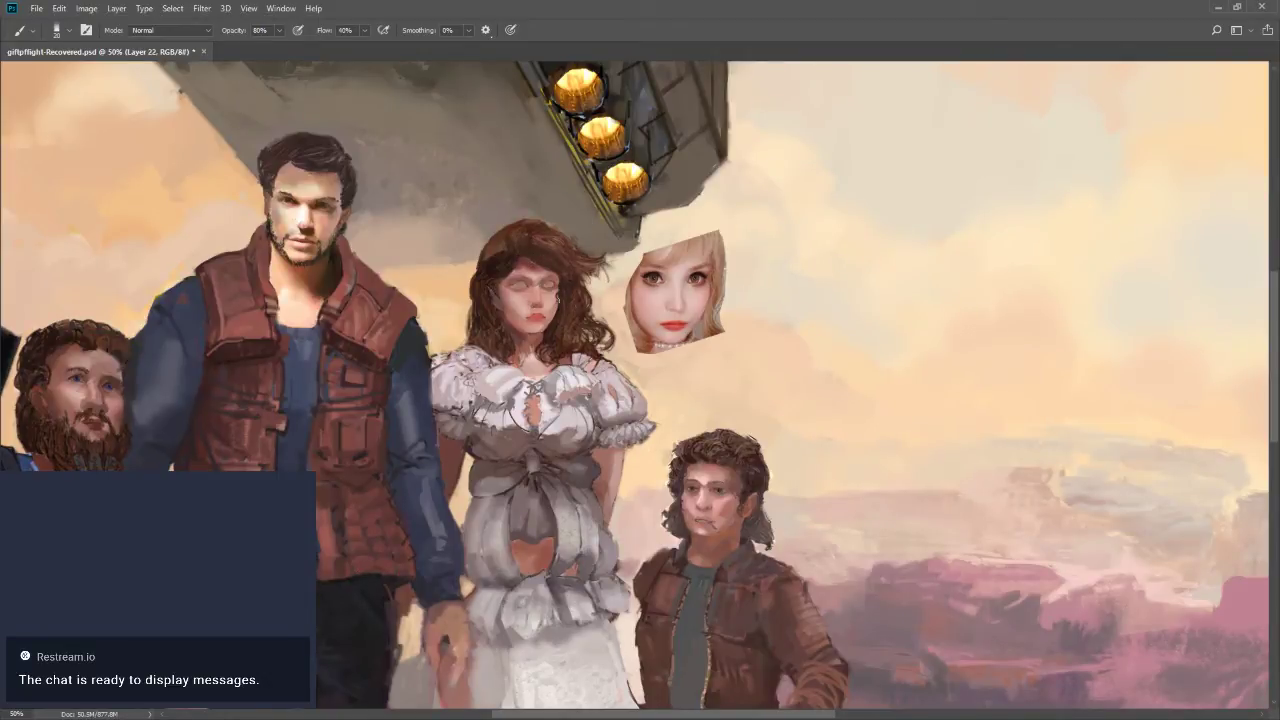
key(ctrl+shift+f)
text(22)
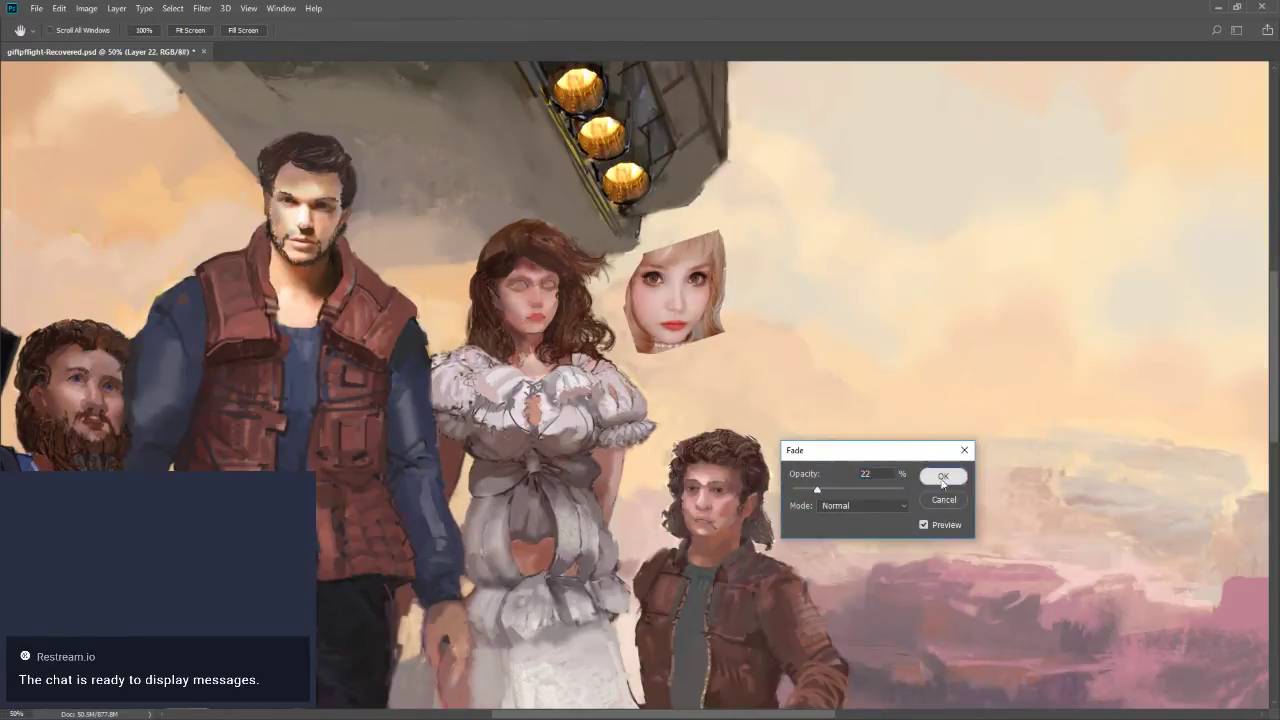
click(943, 476)
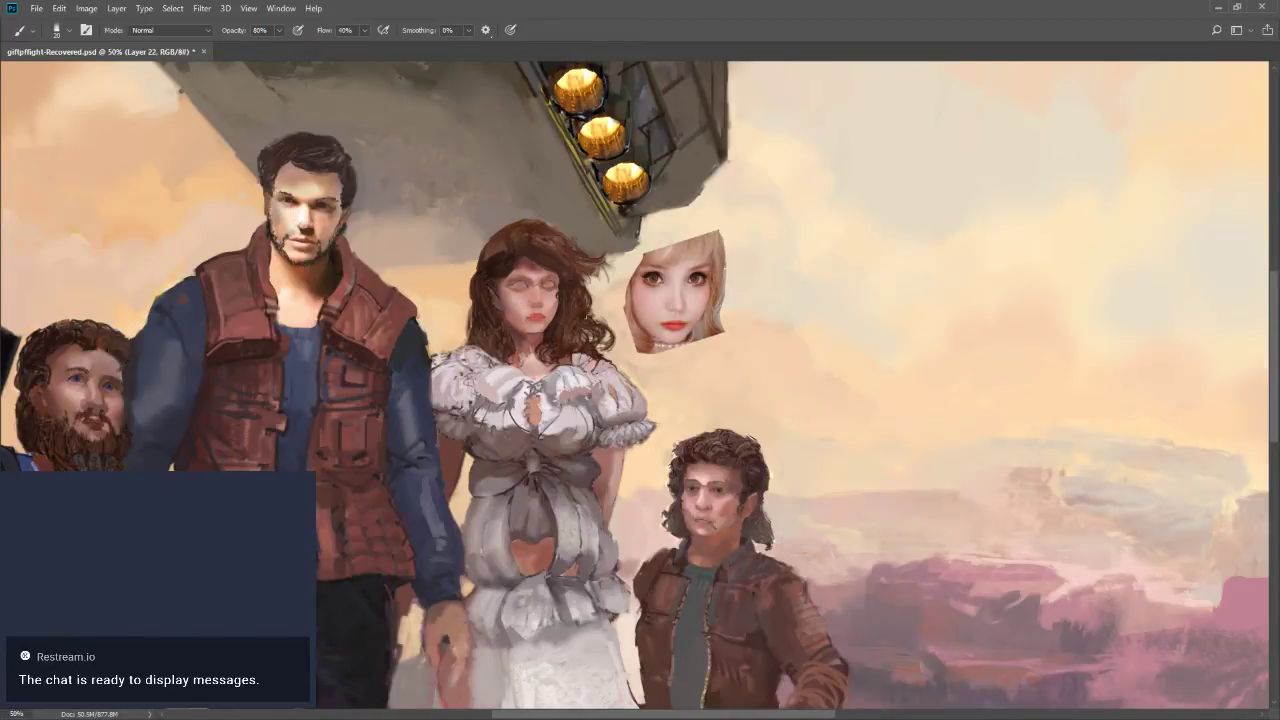
Retouch the woman's nose and cheek with freshly sampled skin tones and a smaller brush
key(bracketleft)
alt+click(534, 293)
key(bracketleft)
alt+click(556, 308)
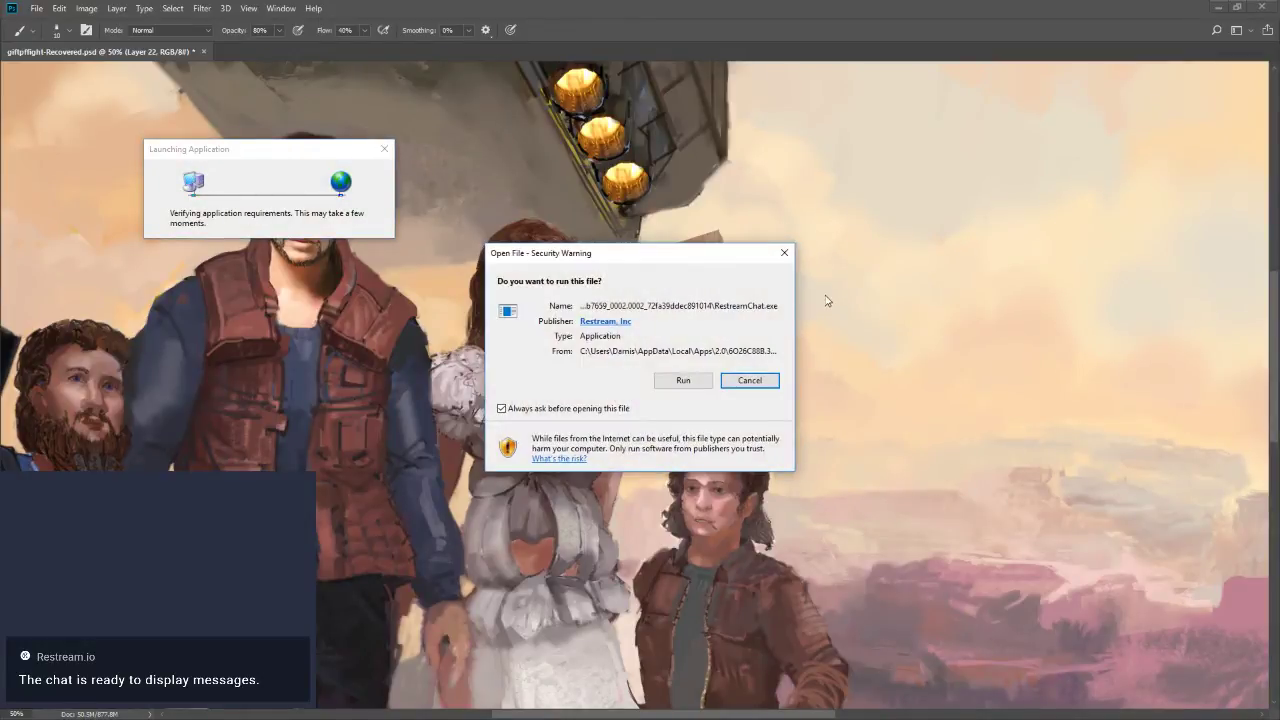
Allow RestreamChat.exe to run and move the browser window away from the painting
click(666, 378)
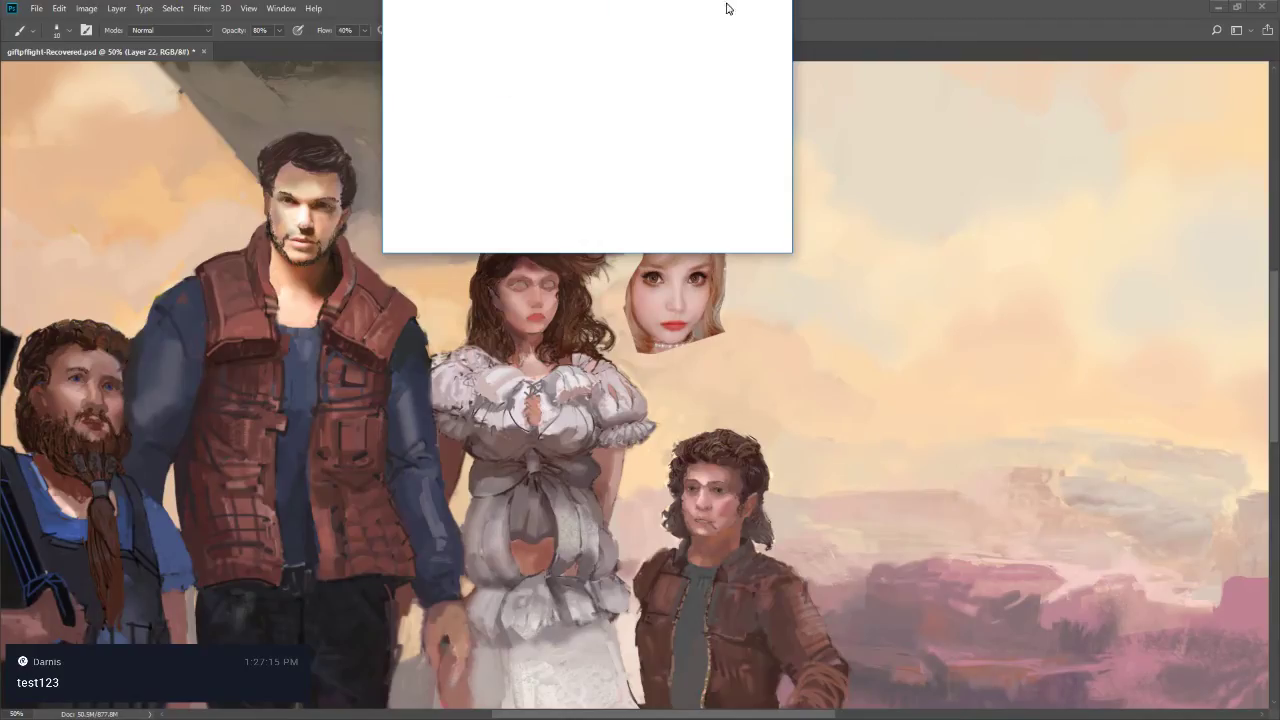
drag(694, 4, 0, 300)
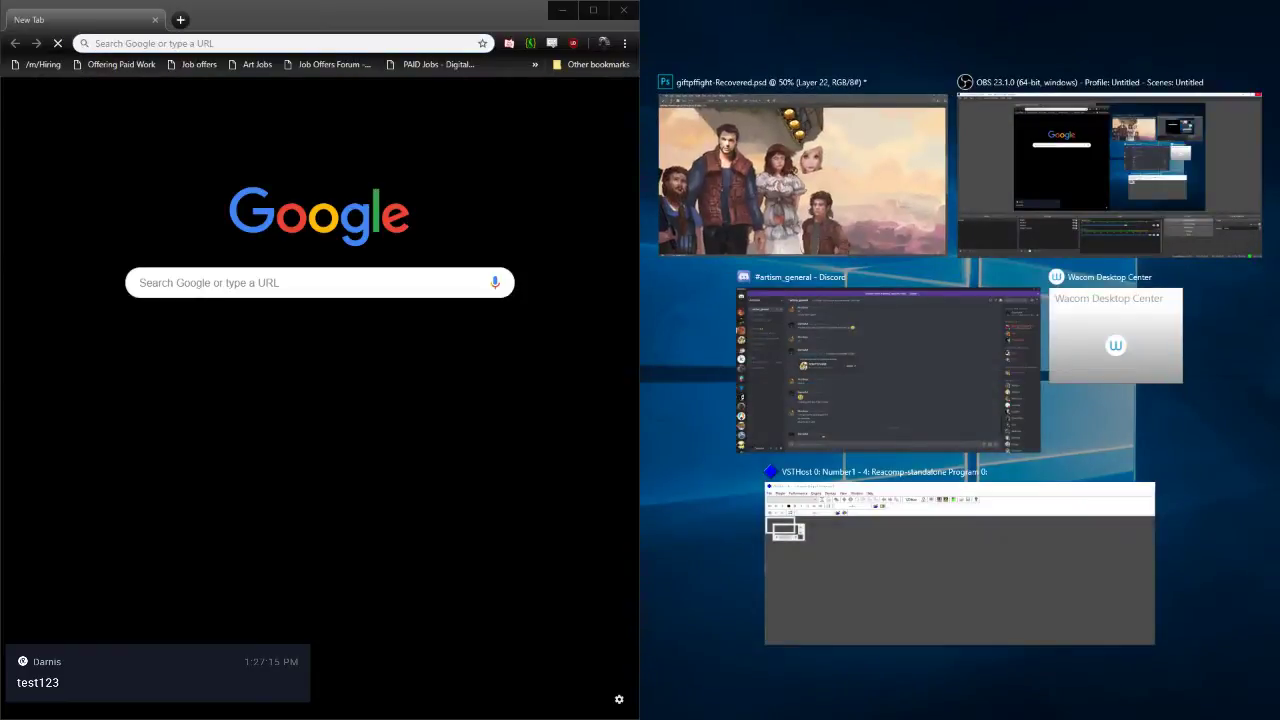
drag(380, 8, 0, 60)
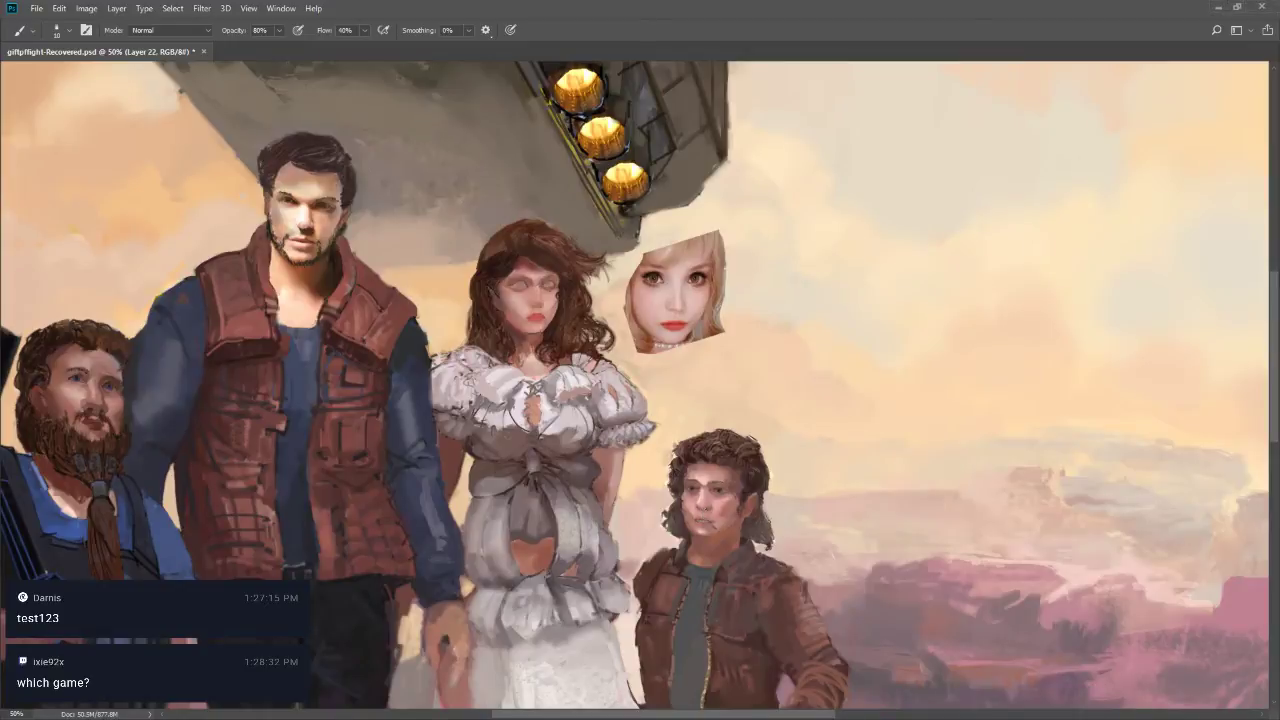
Touch up the cheek and hair edge of the short curly-haired figure with tones sampled from the face
key(z)
click(692, 512)
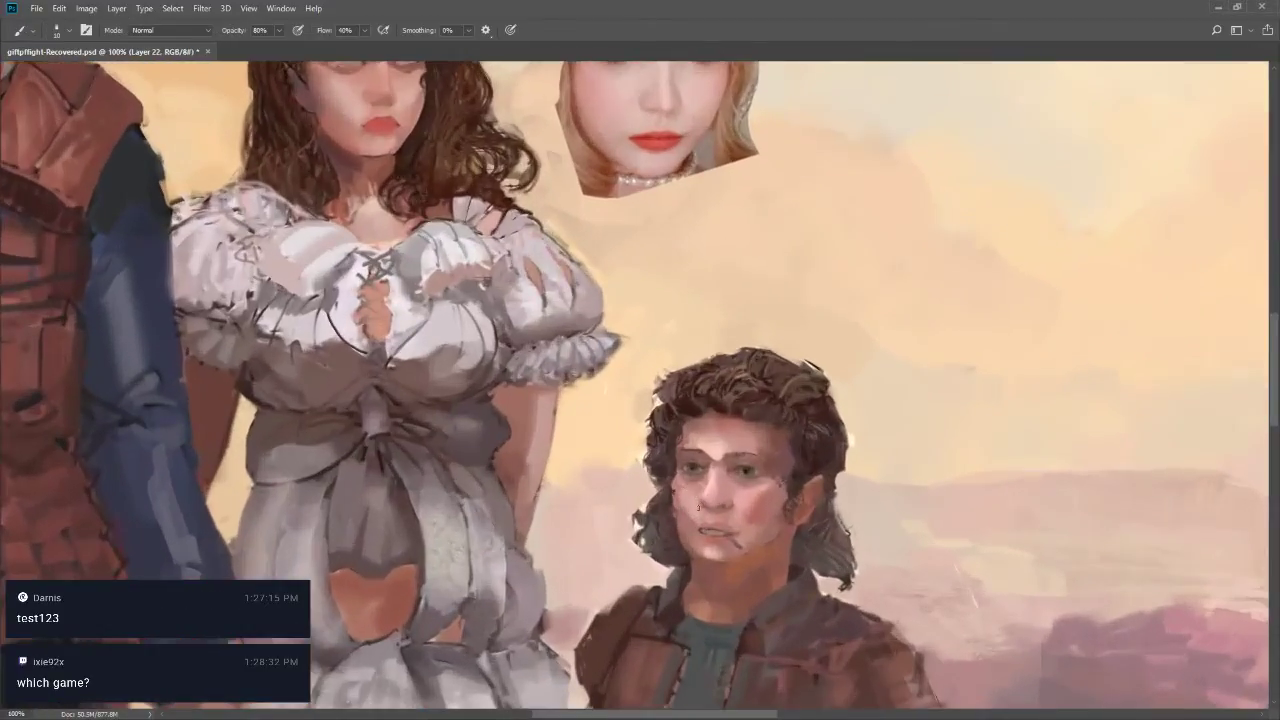
alt+click(684, 490)
key(bracketleft)
key(bracketleft)
alt+click(670, 494)
key(bracketright)
key(bracketright)
key(bracketright)
key(z)
alt+click(711, 487)
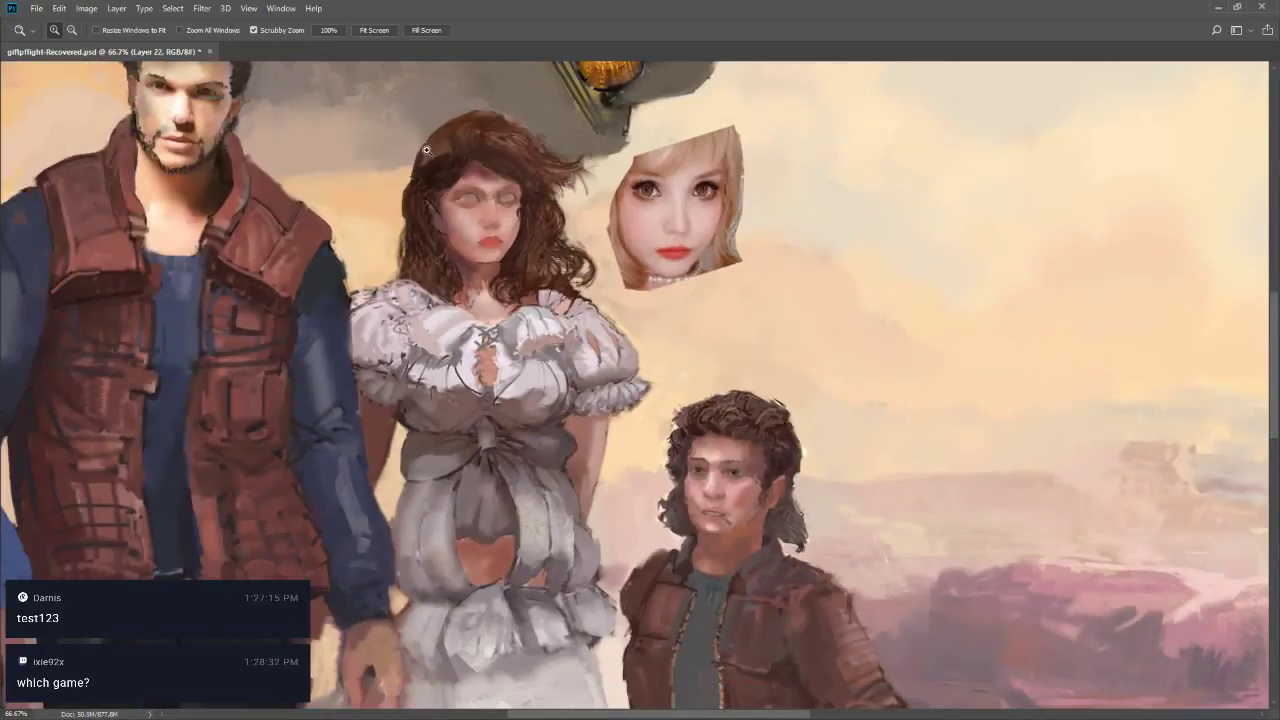
Smooth the skin around the woman's eyes and nose bridge at 200% zoom, varying the brush size
drag(444, 152, 535, 263)
key(b)
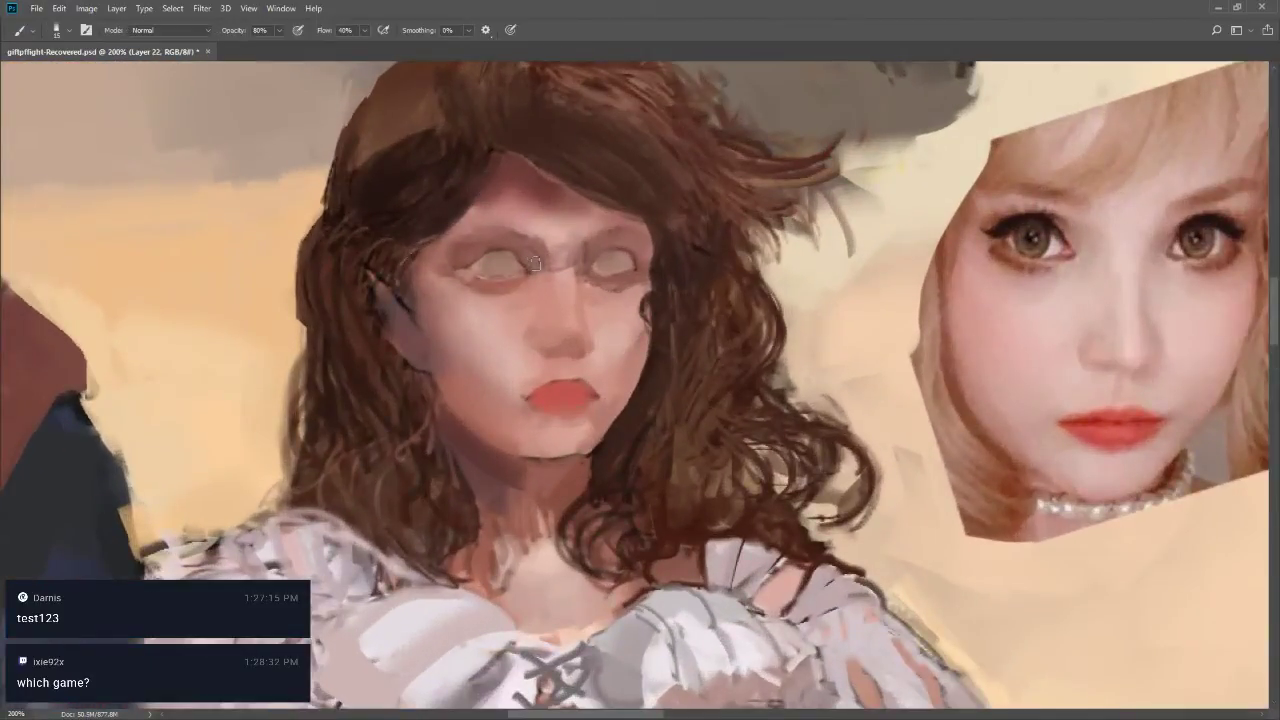
key(bracketleft)
key(bracketleft)
key(bracketleft)
key(bracketright)
key(bracketright)
key(bracketright)
key(bracketleft)
key(bracketleft)
key(bracketright)
Reshape the left corner of the woman's lips and blend the skin around the mouth
mouse_move(528, 398)
mouse_down()
mouse_move(523, 374)
mouse_move(540, 405)
mouse_up()
alt+right_click(554, 382)
key(bracketright)
key(bracketright)
key(bracketright)
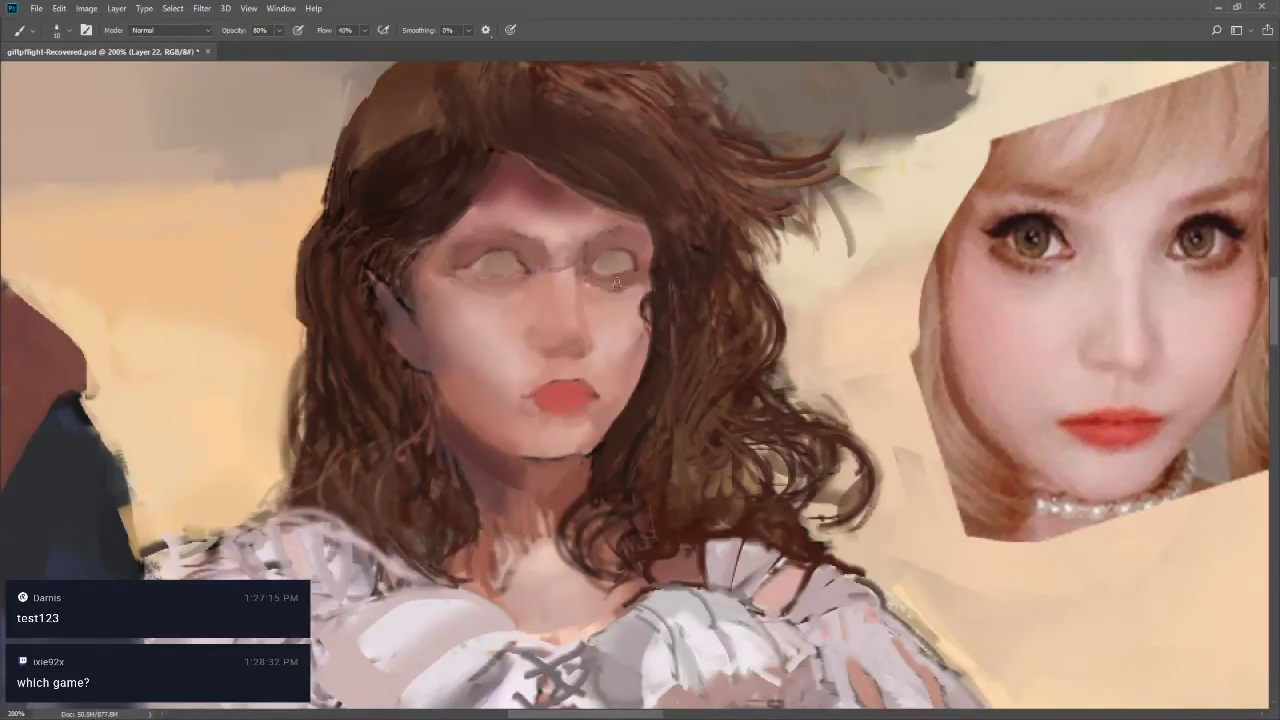
Soften the lower eyelids and the shading beneath the woman's eyes with small brush strokes
key(bracketright)
key(bracketleft)
key(bracketleft)
key(bracketleft)
key(bracketleft)
key(bracketright)
key(bracketright)
key(bracketright)
key(bracketleft)
key(bracketright)
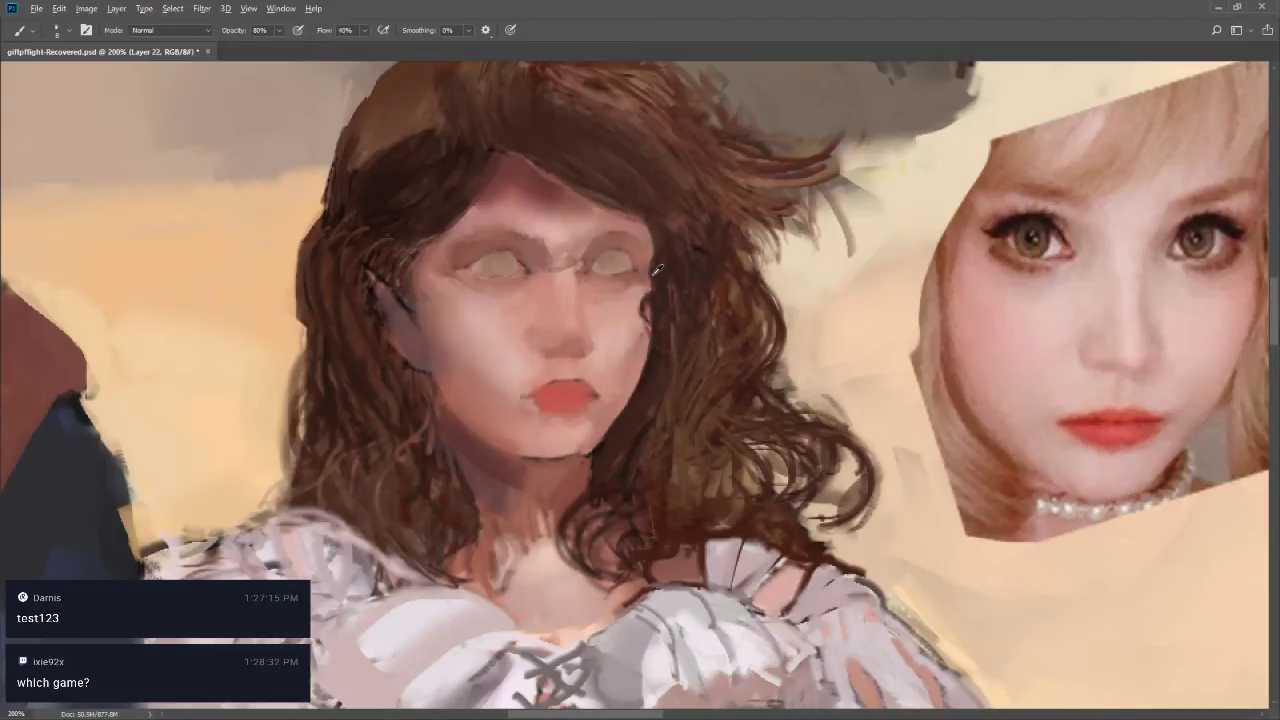
Blend the woman's outer eye area and nose using tones sampled beside the hair and on the nose
alt+click(658, 272)
key(bracketright)
key(bracketright)
key(bracketright)
alt+click(565, 320)
key(bracketleft)
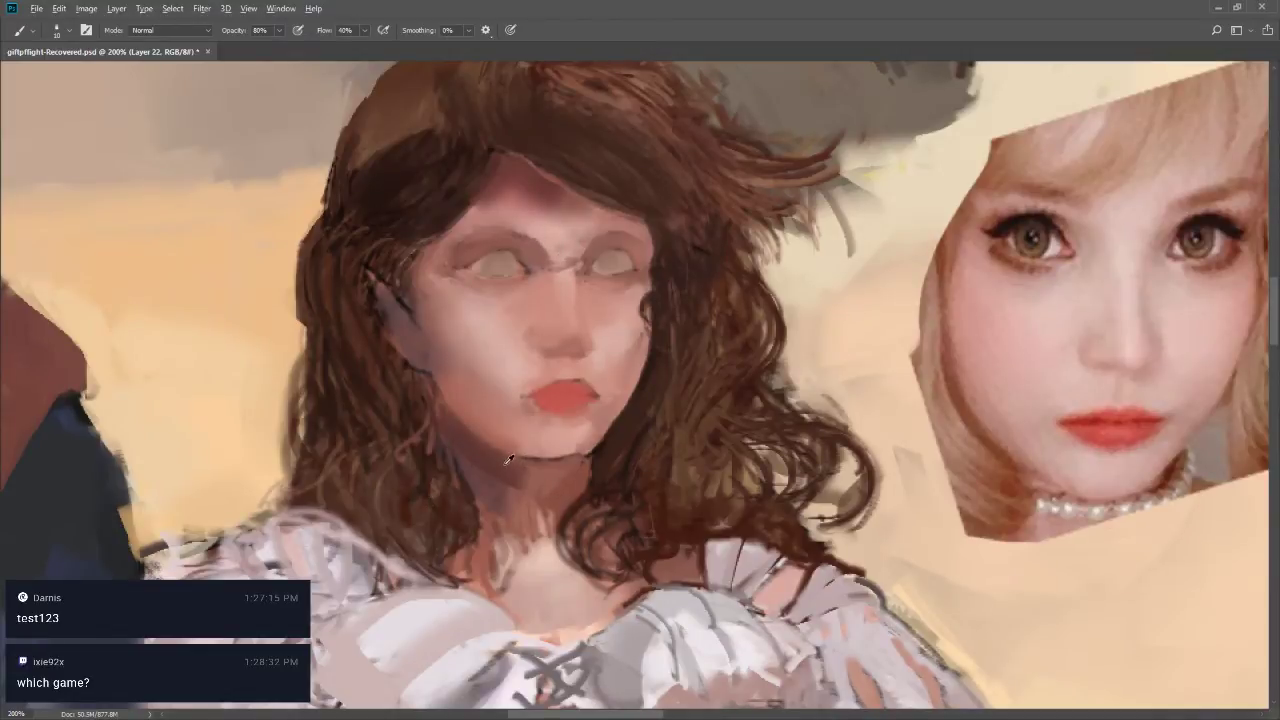
Paint out the dark line under the woman's chin and smooth the shadow between jaw and neck
key(bracketright)
key(bracketright)
key(bracketleft)
key(bracketleft)
key(bracketleft)
key(bracketright)
key(bracketright)
key(bracketleft)
key(bracketleft)
key(bracketleft)
key(bracketleft)
key(bracketleft)
key(bracketright)
key(bracketleft)
Shade the woman's lips at 40% opacity, restore 80%, and choose a lighter pink skin tone as foreground color
key(4)
drag(554, 395, 540, 397)
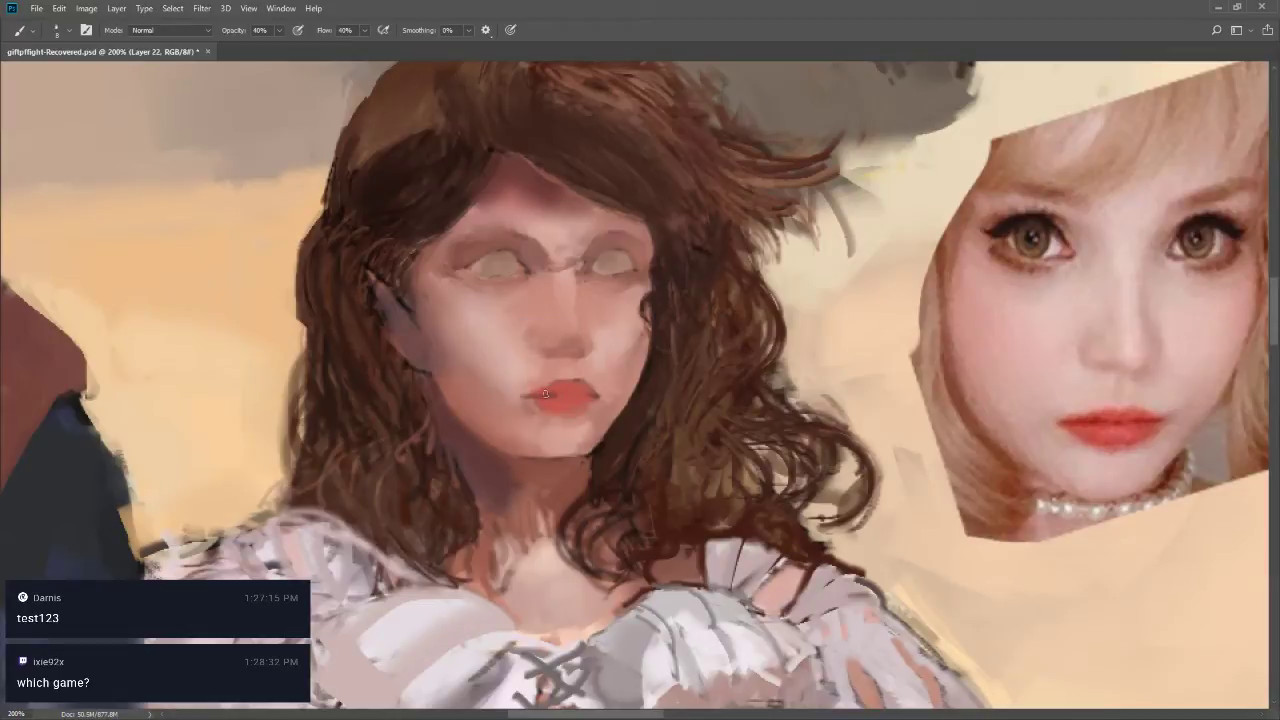
key(8)
alt+click(548, 390)
alt+click(557, 390)
key(F2)
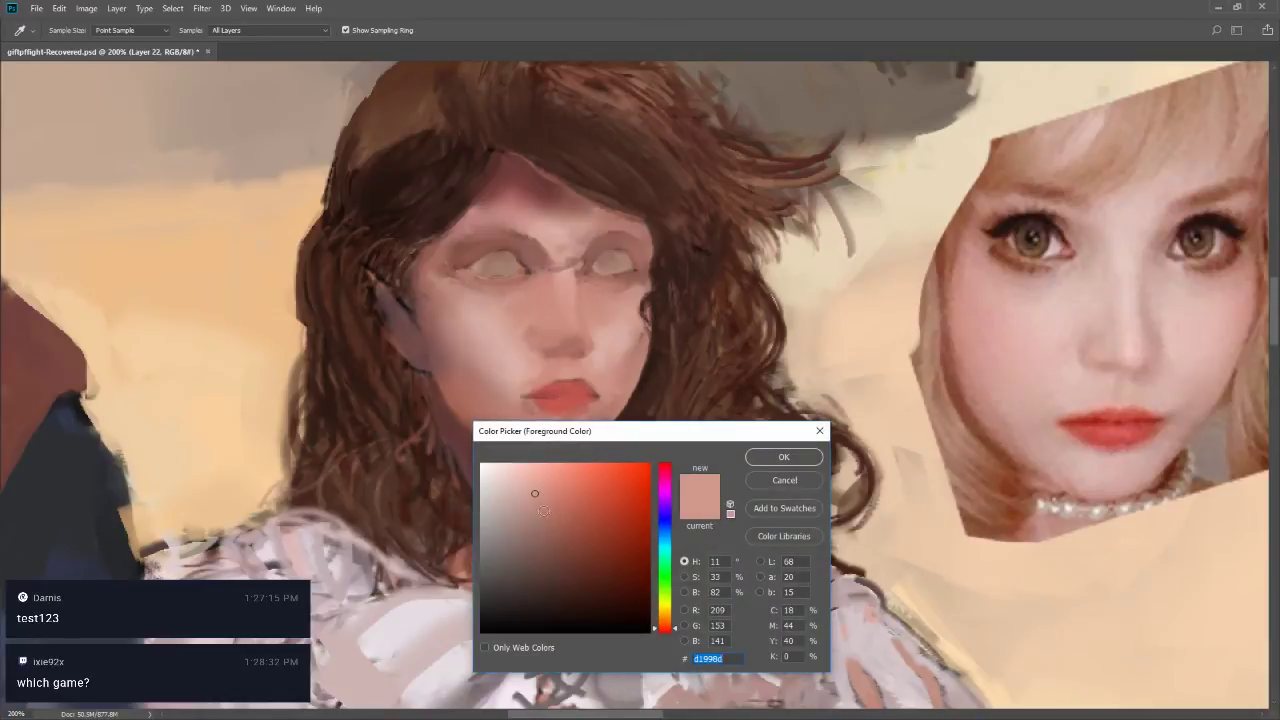
click(532, 484)
click(768, 460)
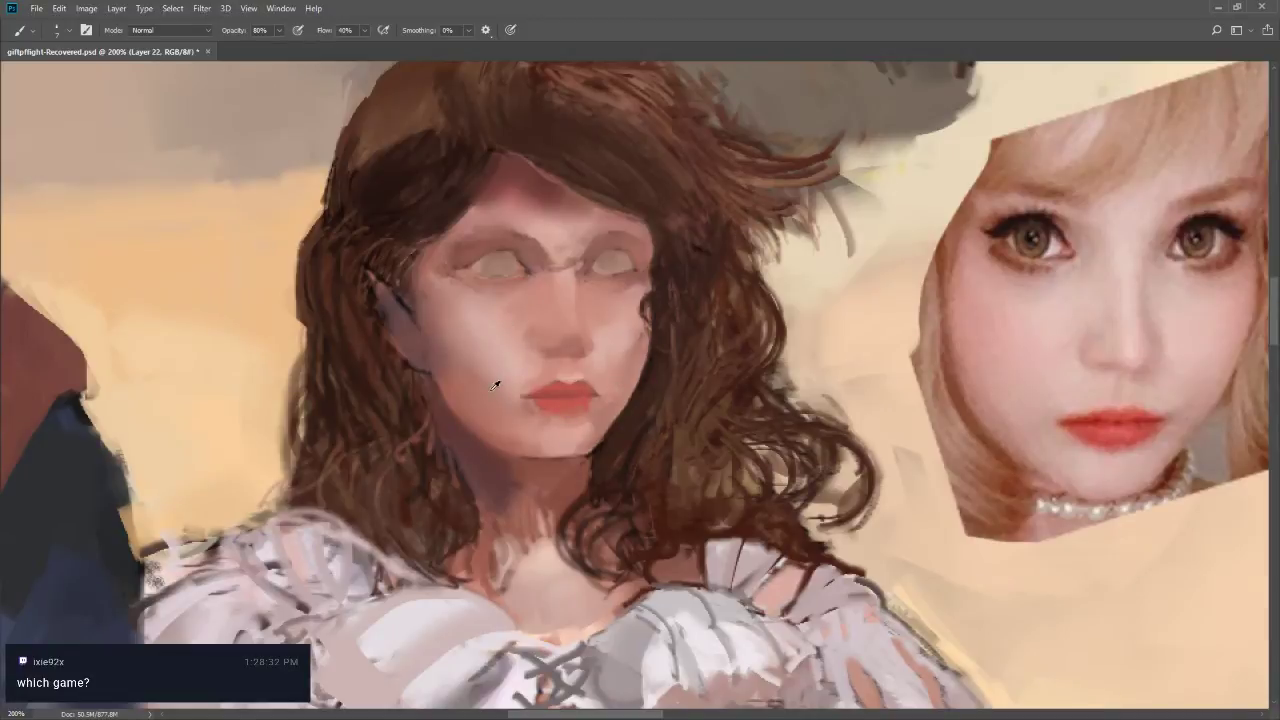
Refine the outline of the woman's lips and blend the skin around the mouth and cheek
key(bracketright)
key(bracketright)
key(bracketright)
key(bracketright)
key(bracketleft)
key(bracketleft)
key(bracketright)
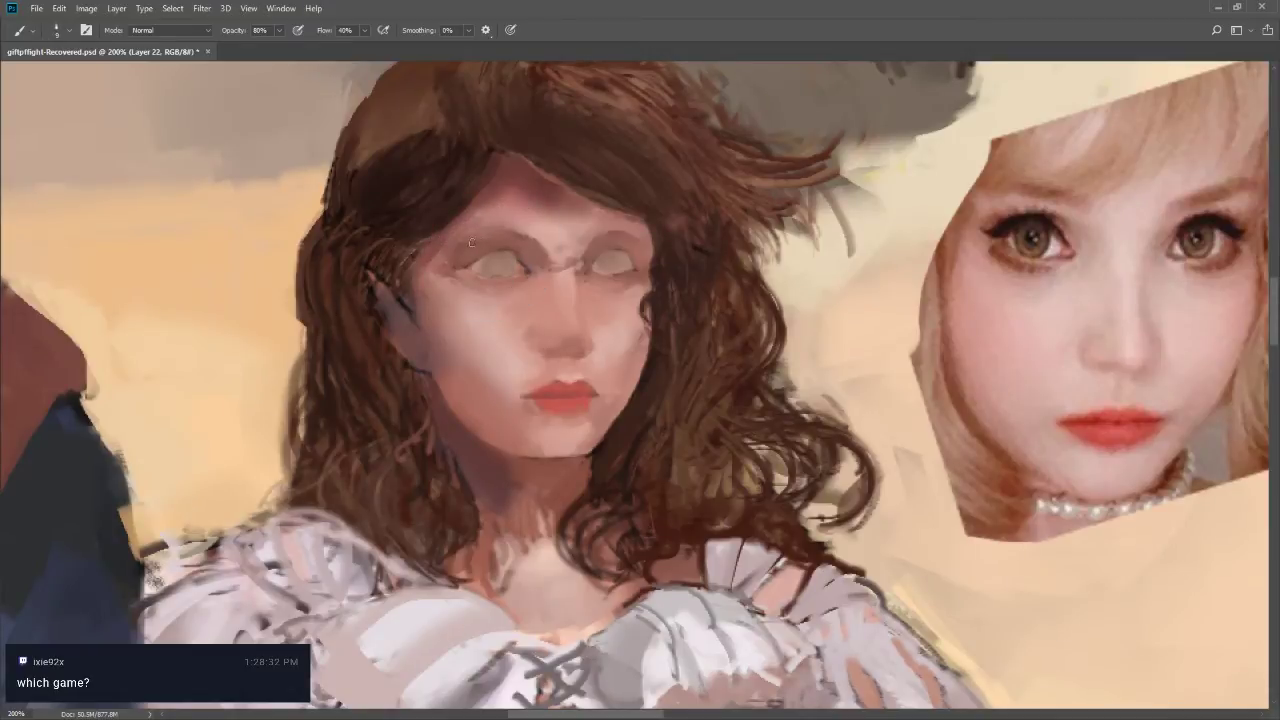
Repaint the inner brow and nose bridge beside the woman's eye with sampled skin tones
key(bracketright)
key(bracketright)
key(bracketleft)
key(bracketleft)
alt+click(550, 244)
alt+click(542, 285)
drag(548, 266, 538, 254)
Smooth the side of the woman's nose and the adjoining cheek, varying the brush size
key(bracketright)
key(bracketright)
key(bracketright)
key(bracketright)
key(bracketleft)
key(bracketleft)
key(bracketleft)
key(bracketleft)
key(bracketleft)
key(bracketright)
key(bracketright)
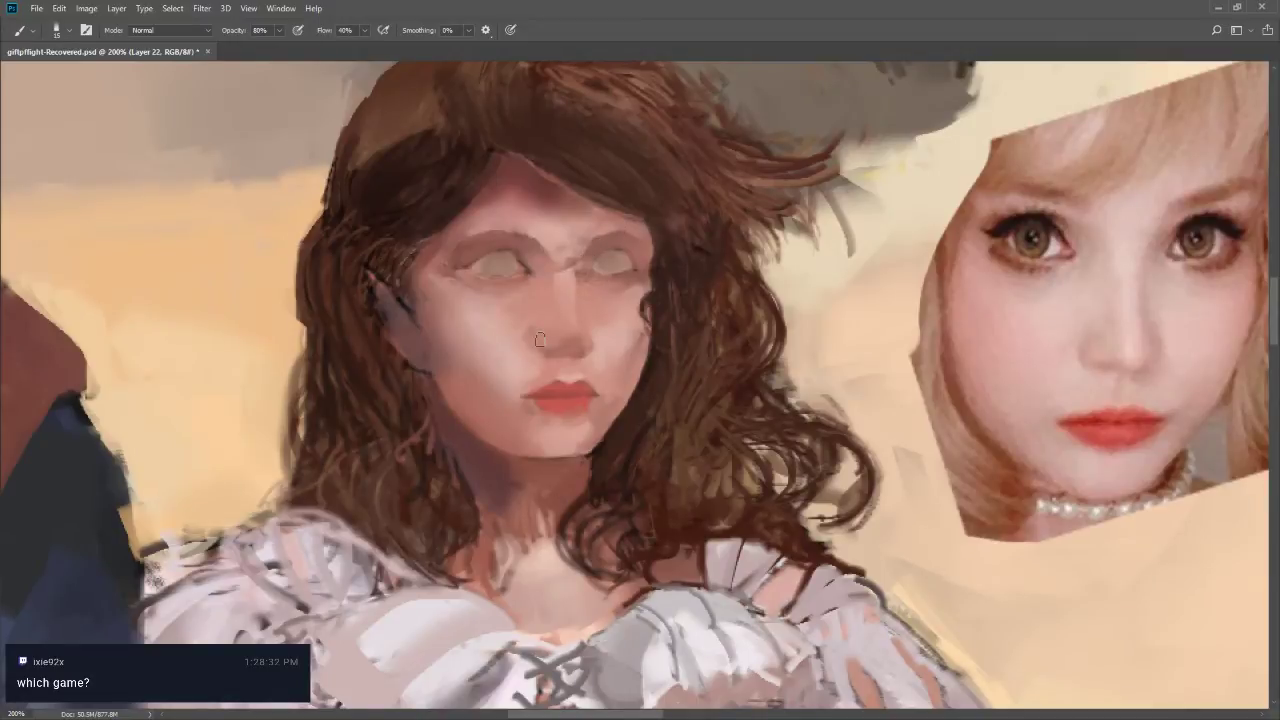
Paint dark sampled hair tones over the strands between the woman's temple and ear
key(bracketleft)
alt+click(376, 303)
key(bracketleft)
key(bracketleft)
alt+click(410, 250)
alt+click(408, 248)
key(bracketright)
key(bracketright)
key(bracketright)
key(bracketright)
key(bracketright)
key(bracketright)
key(bracketright)
key(8)
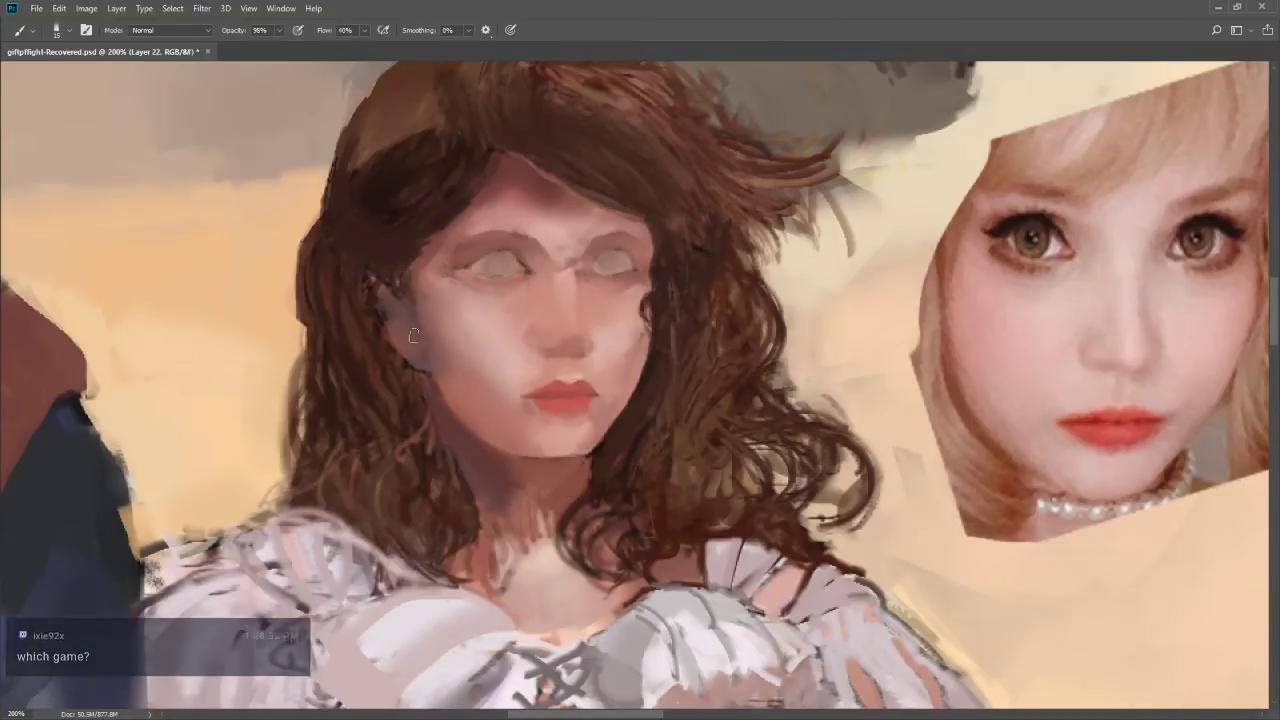
Define the woman's ear and clean up its edge against the cheek with a smaller brush
key(bracketleft)
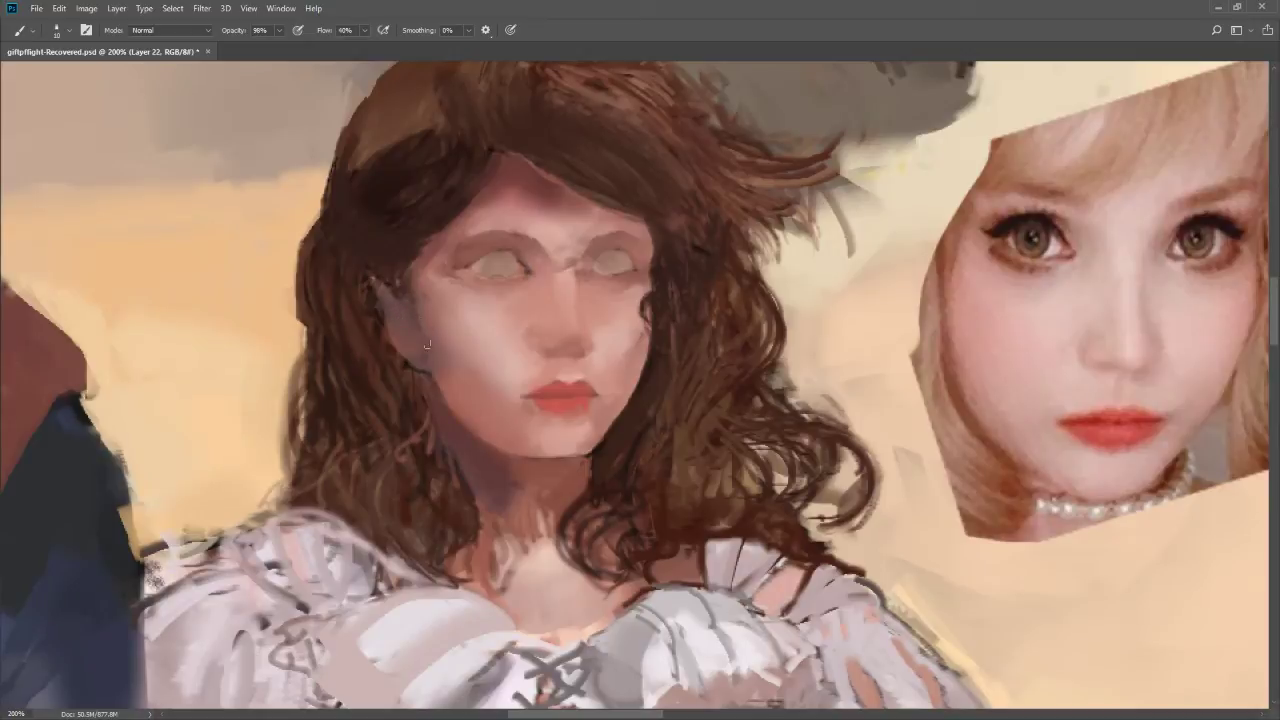
key(bracketleft)
drag(400, 297, 412, 301)
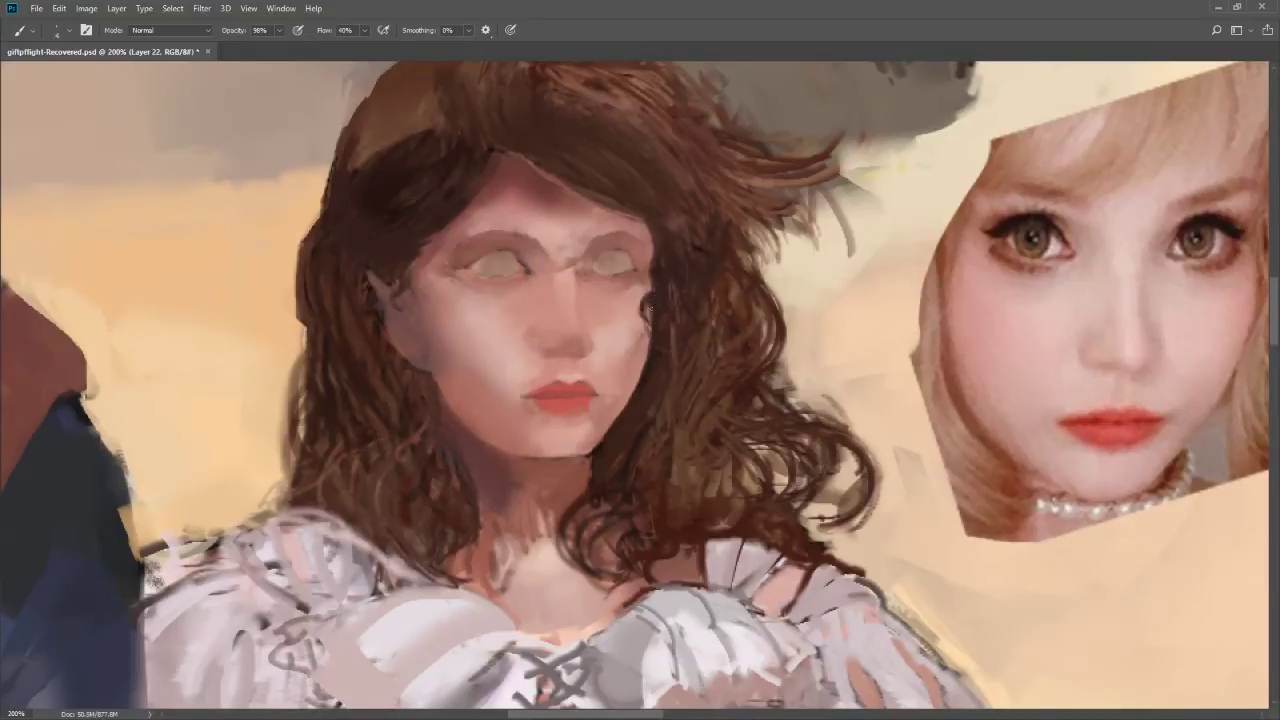
Paint dark hair strands down the far side of the woman's face and jaw
click(676, 336)
click(721, 317)
click(663, 381)
key(bracketright)
click(674, 410)
click(617, 439)
Blend the woman's neck and upper chest with sampled skin tones, using a larger brush and covering the stray hair strokes
key(bracketright)
key(bracketright)
key(bracketright)
key(bracketright)
key(bracketright)
key(bracketright)
key(bracketright)
key(bracketright)
alt+click(530, 538)
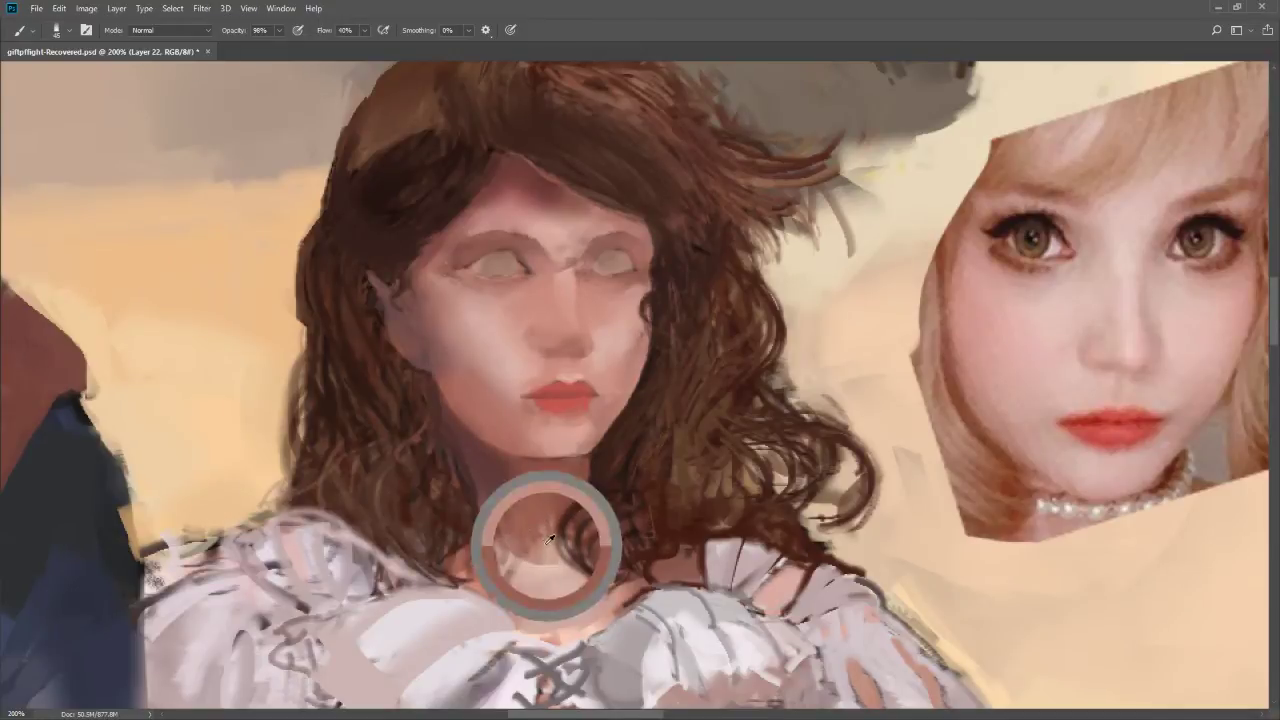
drag(540, 520, 494, 565)
alt+click(526, 537)
mouse_move(548, 512)
mouse_down()
mouse_move(496, 566)
mouse_move(559, 502)
mouse_up()
key(bracketright)
alt+click(526, 543)
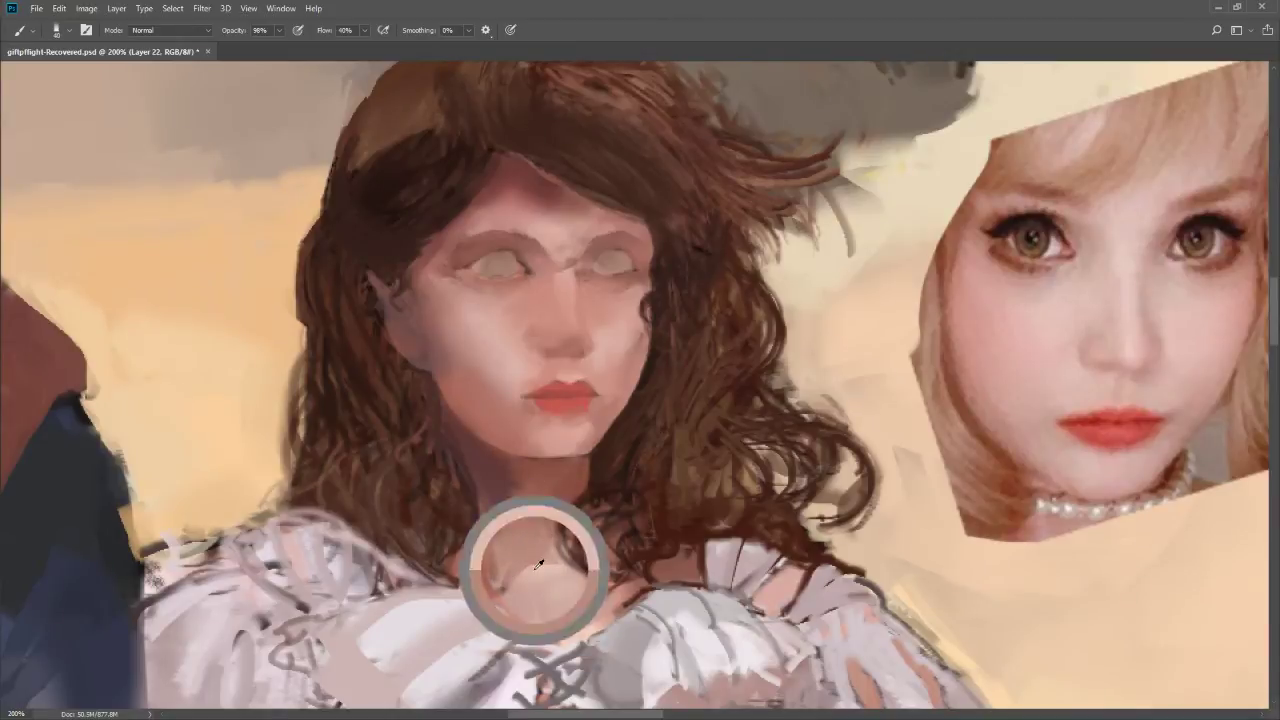
drag(537, 505, 522, 500)
Rework the lid and socket shading of the woman's nearer eye with sampled tones and a small brush at 80% opacity
key(2)
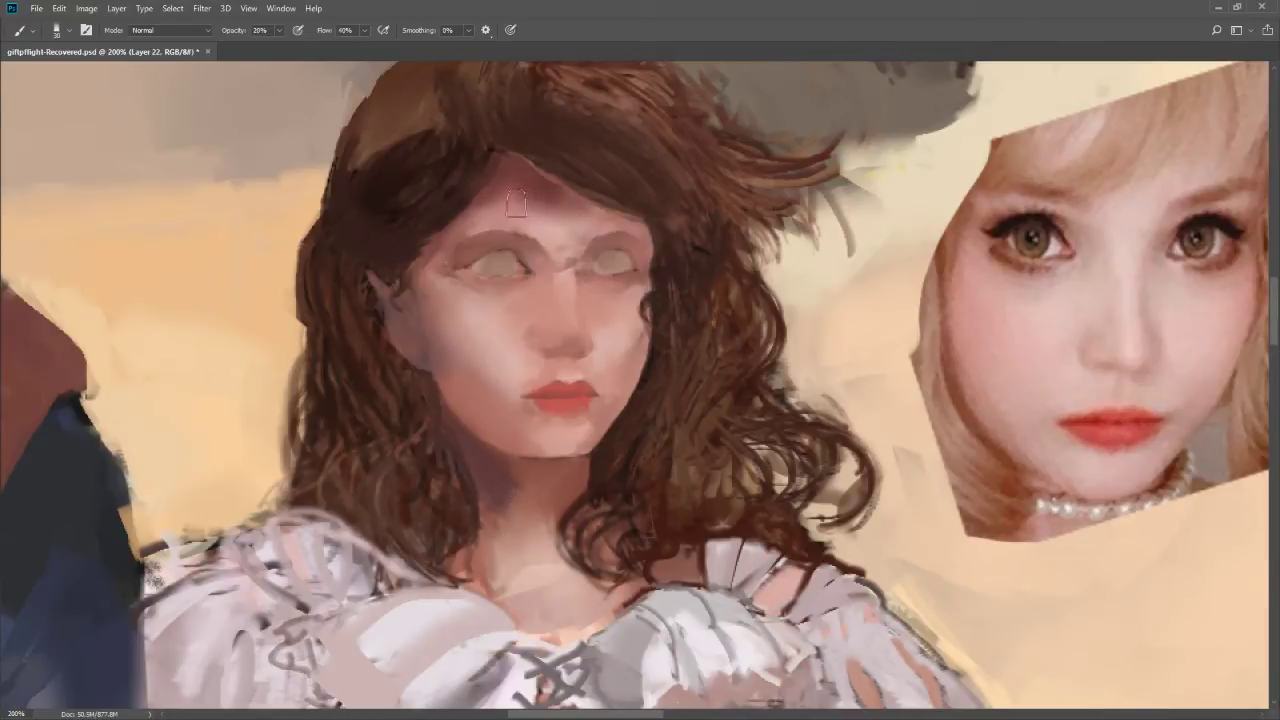
key(bracketleft)
key(bracketleft)
alt+click(491, 242)
key(8)
alt+click(476, 264)
key(bracketright)
key(bracketleft)
key(bracketleft)
mouse_move(489, 270)
mouse_down()
mouse_move(520, 266)
mouse_move(498, 274)
mouse_up()
key(bracketright)
key(bracketleft)
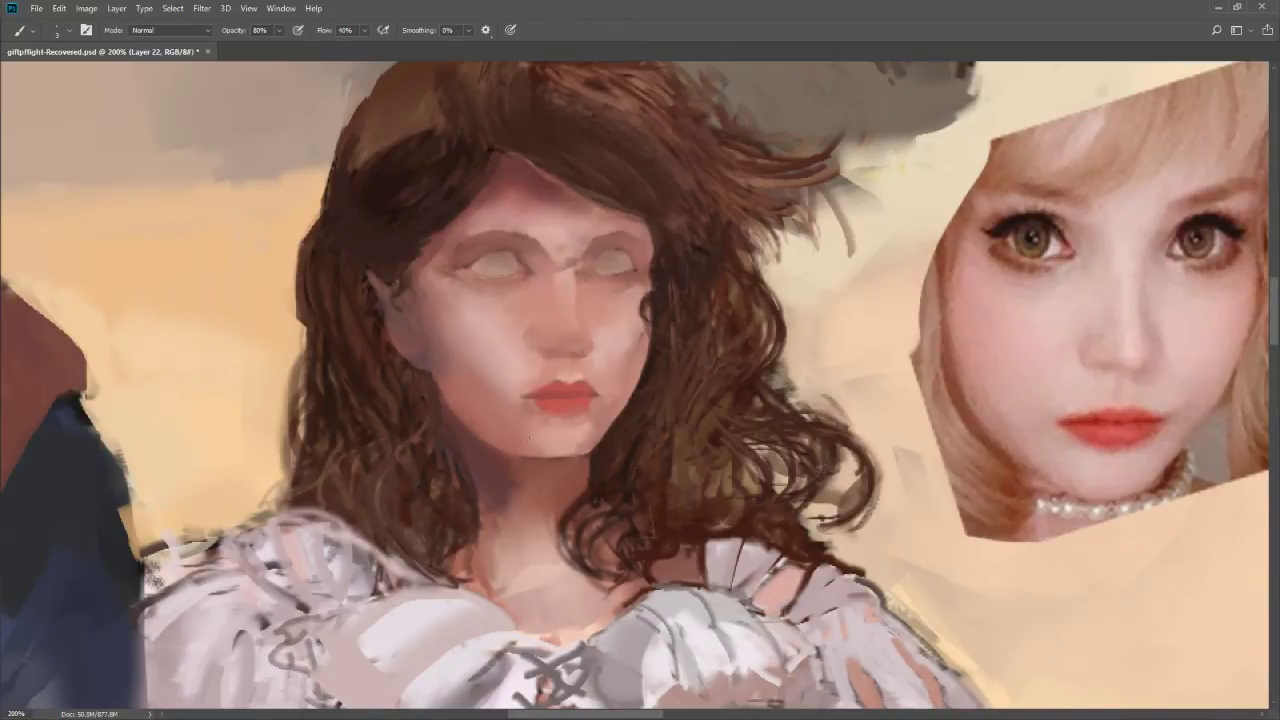
Refine the shape and corner of the woman's lips with sampled red and skin tones
alt+click(586, 397)
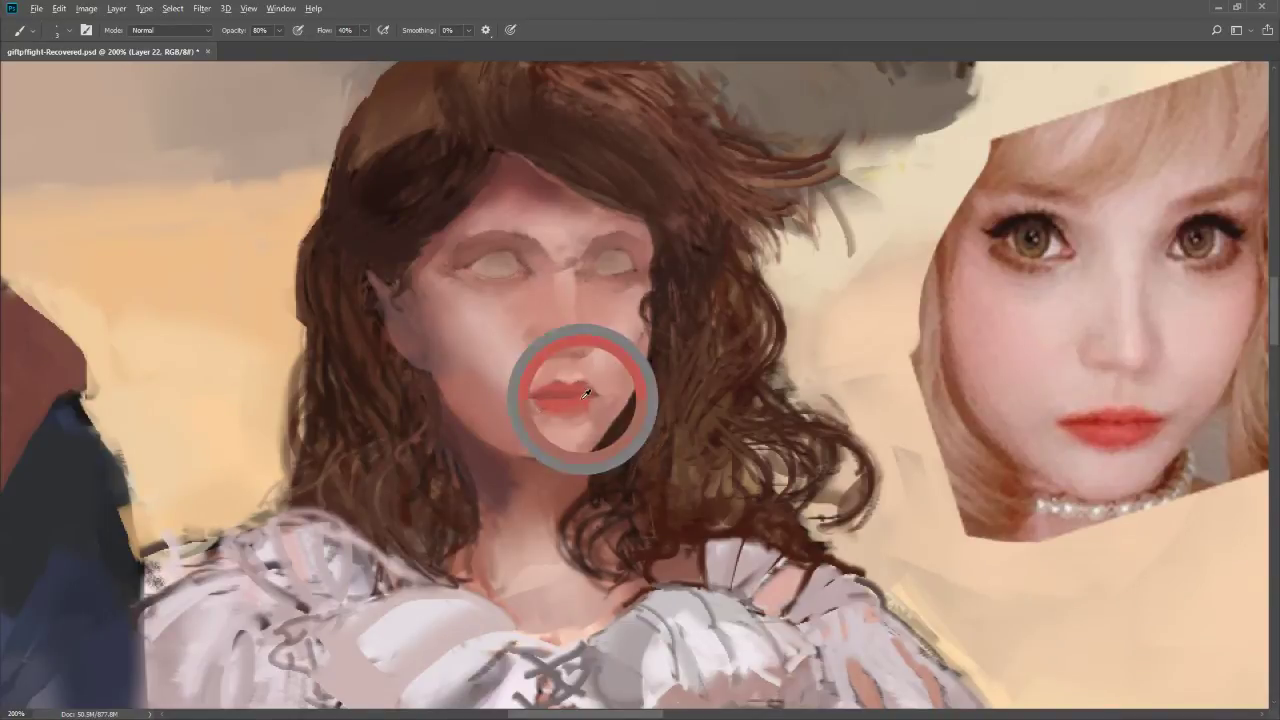
alt+click(552, 397)
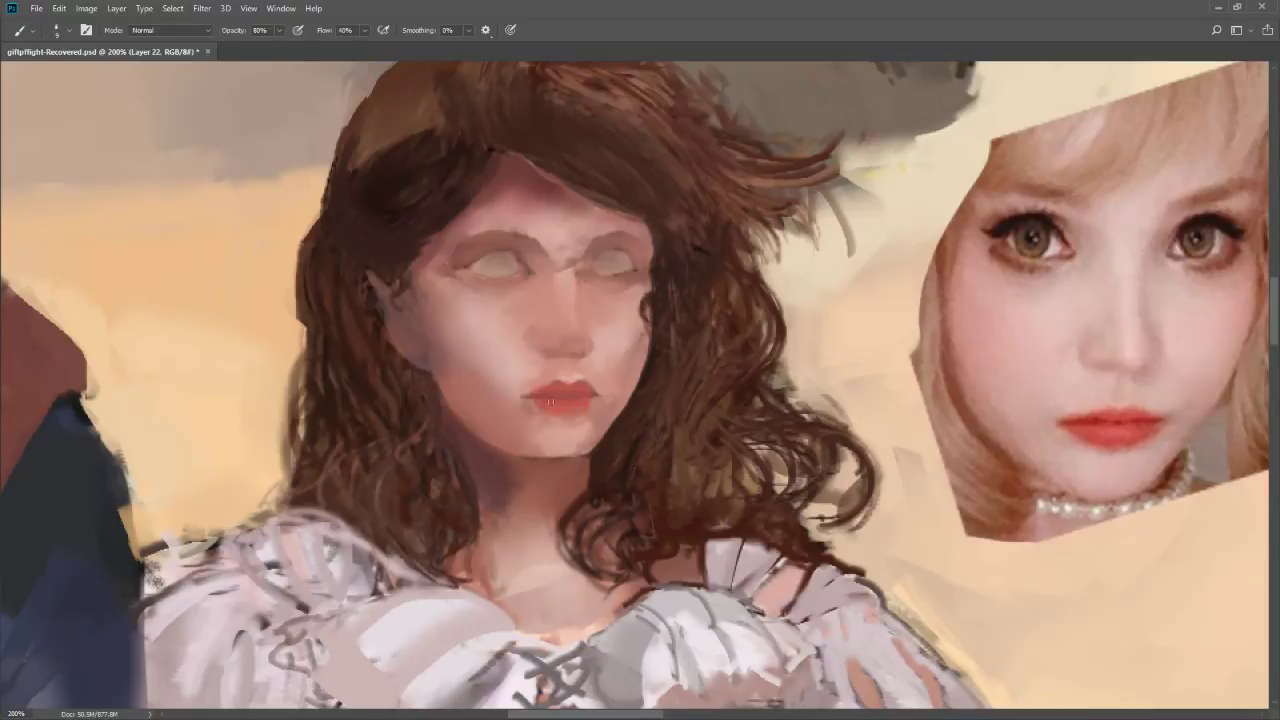
alt+click(536, 386)
Darken the lower hair between the woman's neck and shoulder with sampled shadow tones
key(bracketright)
key(bracketright)
alt+click(462, 486)
alt+click(465, 499)
key(bracketleft)
alt+click(465, 499)
mouse_move(390, 550)
mouse_down()
mouse_move(447, 586)
mouse_move(385, 550)
mouse_move(452, 590)
mouse_move(404, 567)
mouse_up()
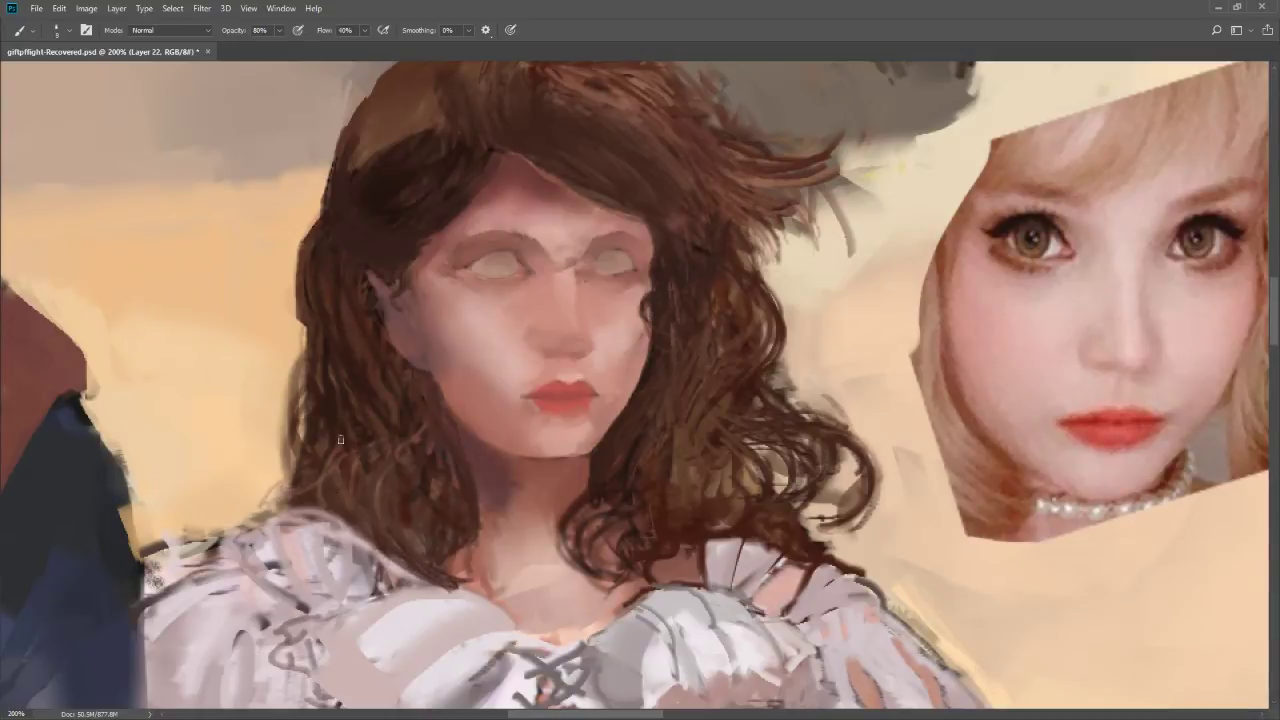
key(period)
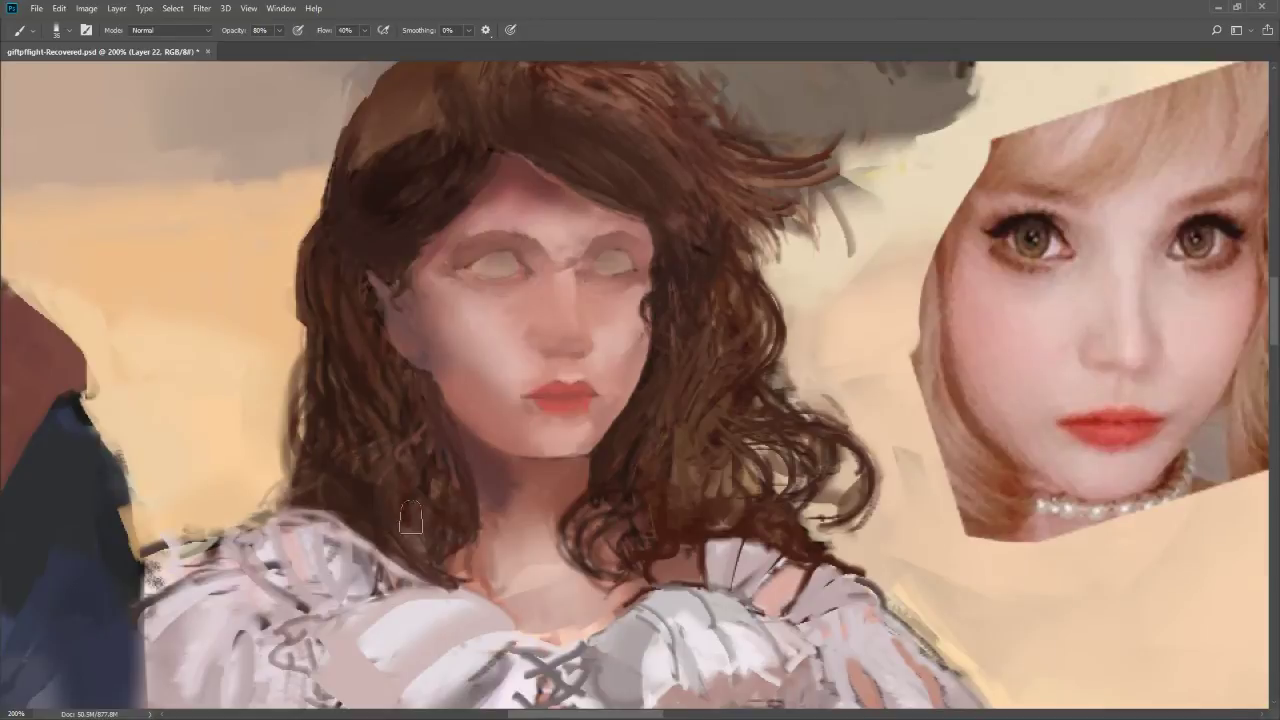
Paint grey-green irises with dark pupils in both of the woman's eyes using a small brush
key(z)
drag(452, 566, 399, 563)
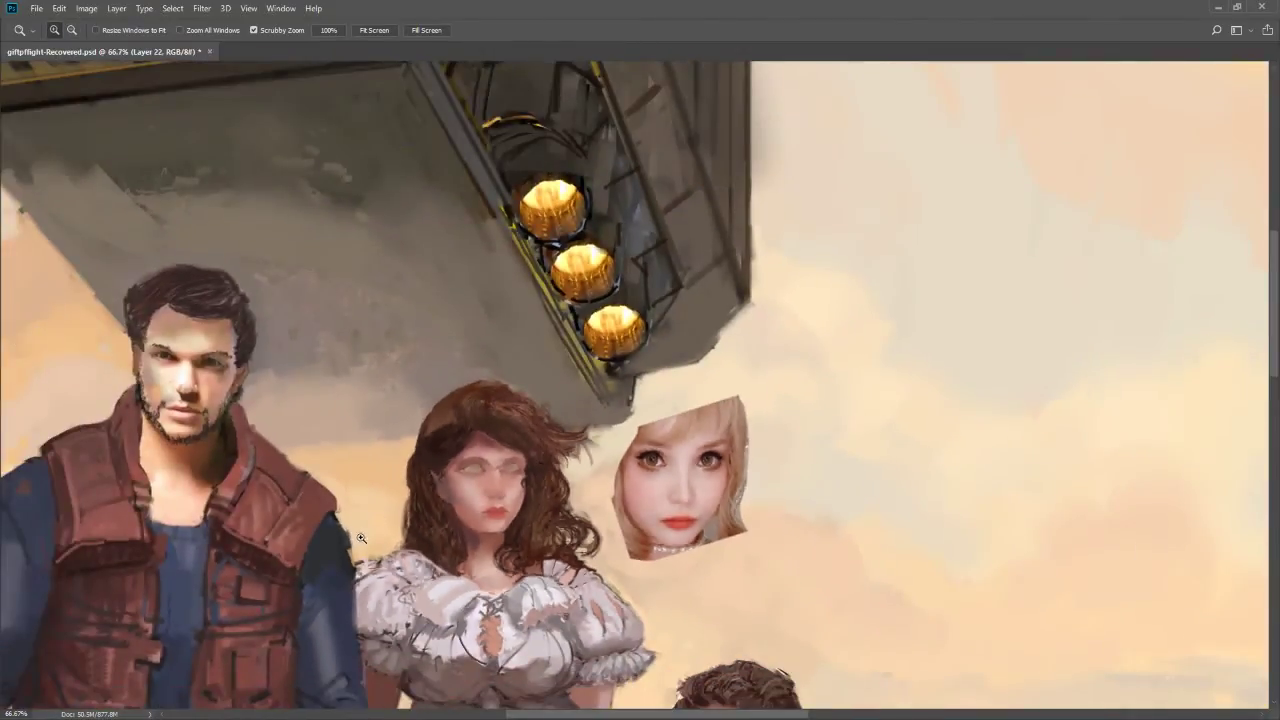
drag(453, 527, 472, 463)
key(b)
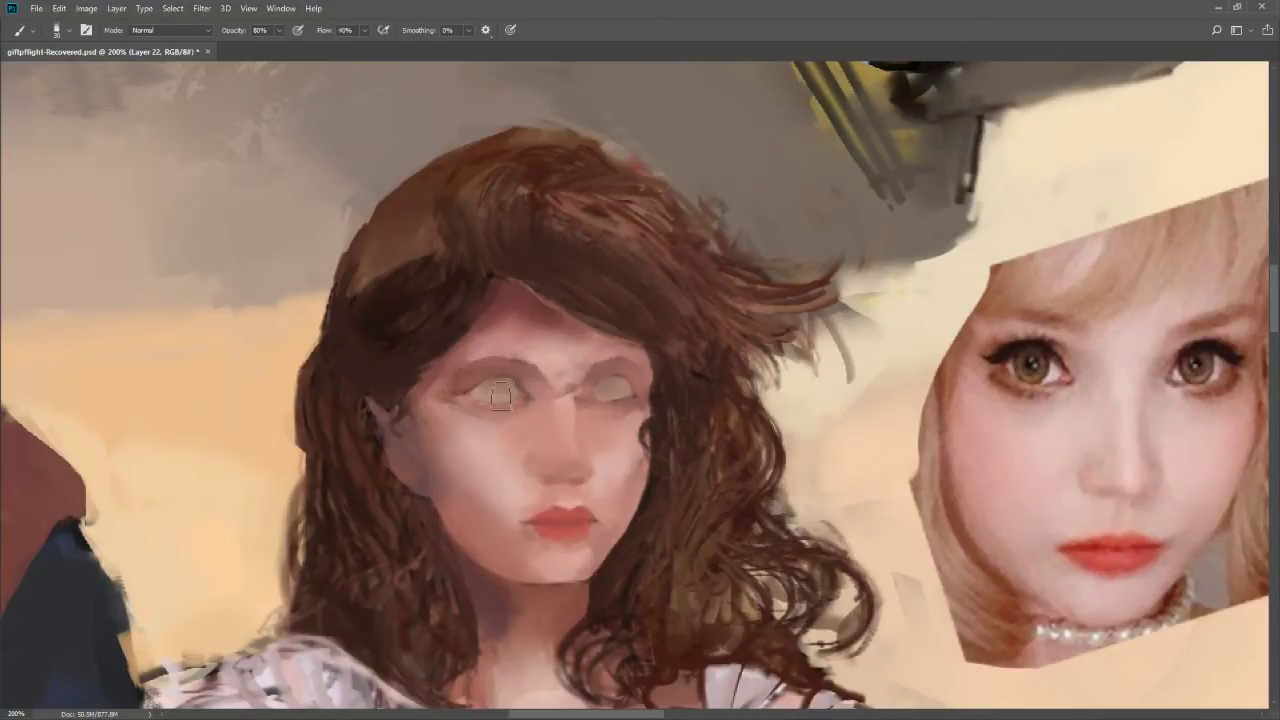
key(bracketleft)
key(bracketleft)
key(bracketleft)
key(bracketleft)
key(bracketleft)
alt+click(504, 392)
key(bracketleft)
mouse_move(600, 382)
mouse_down()
mouse_move(620, 388)
mouse_move(607, 383)
mouse_up()
alt+click(500, 388)
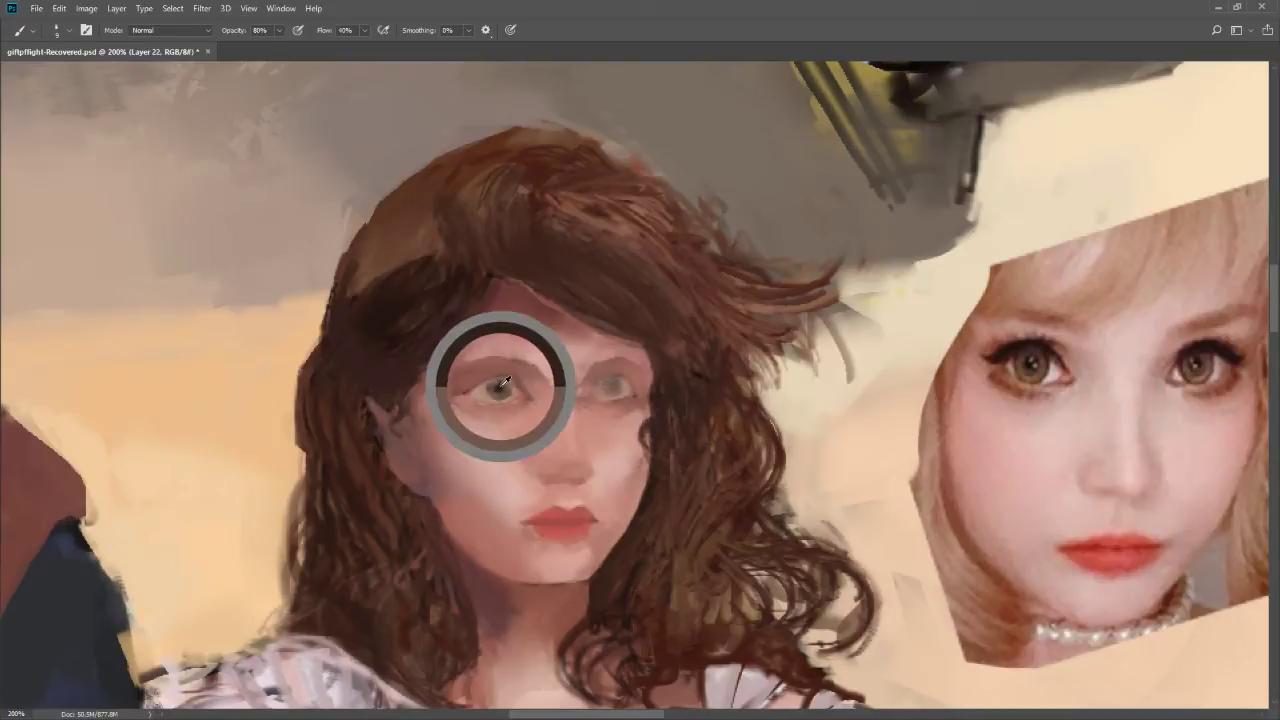
click(615, 385)
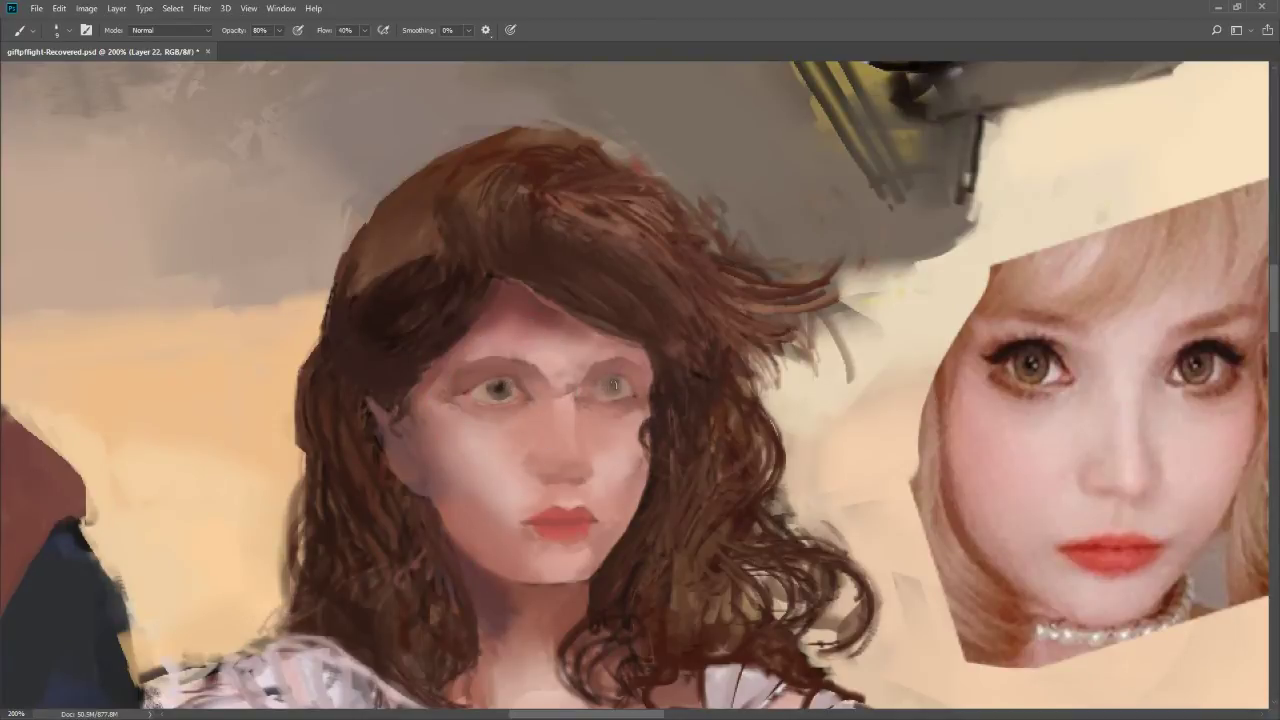
Refine both irises with sampled tones and draw darker brow lines above the woman's eyes
alt+click(614, 387)
click(609, 386)
alt+click(469, 390)
alt+click(499, 388)
alt+click(497, 381)
alt+click(497, 378)
drag(658, 506, 670, 466)
drag(480, 359, 510, 360)
Set the paint colour to light skin pink #eab9ae and brighten the skin under the woman's nearer eye
key(bracketright)
key(bracketright)
key(bracketright)
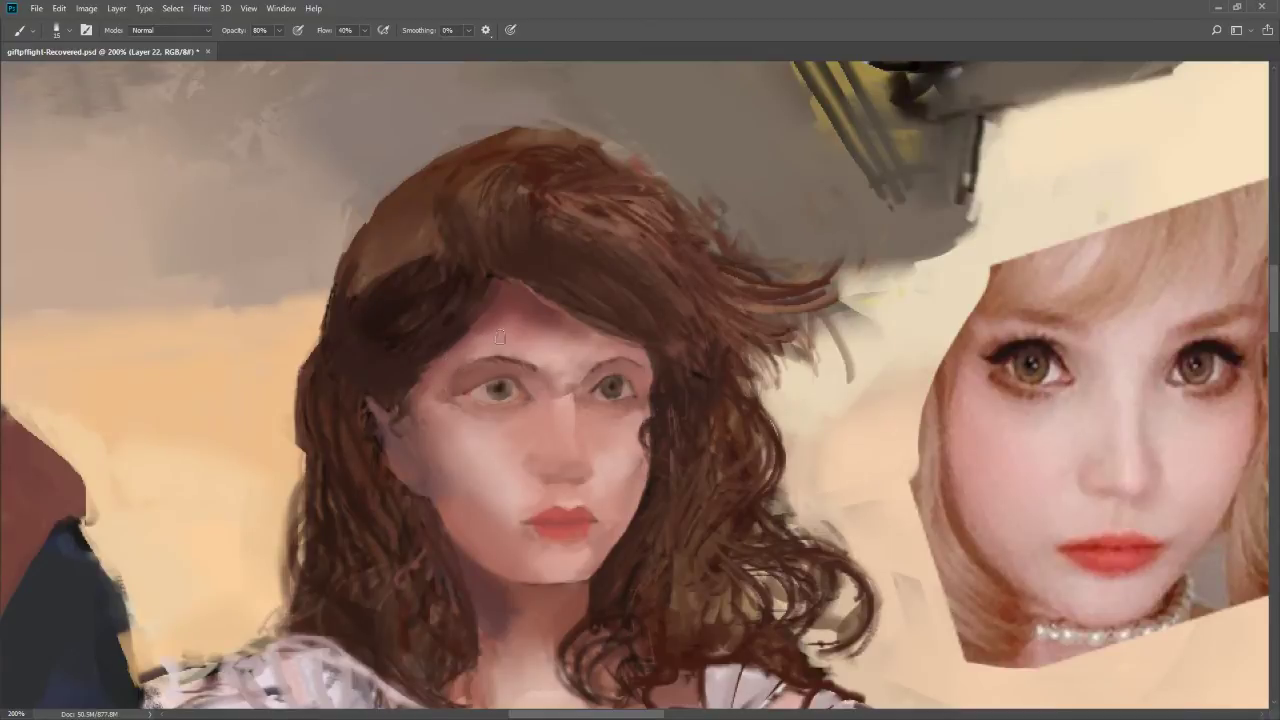
key(bracketright)
key(bracketright)
key(bracketleft)
key(bracketleft)
key(bracketleft)
click(527, 394)
key(c)
click(523, 477)
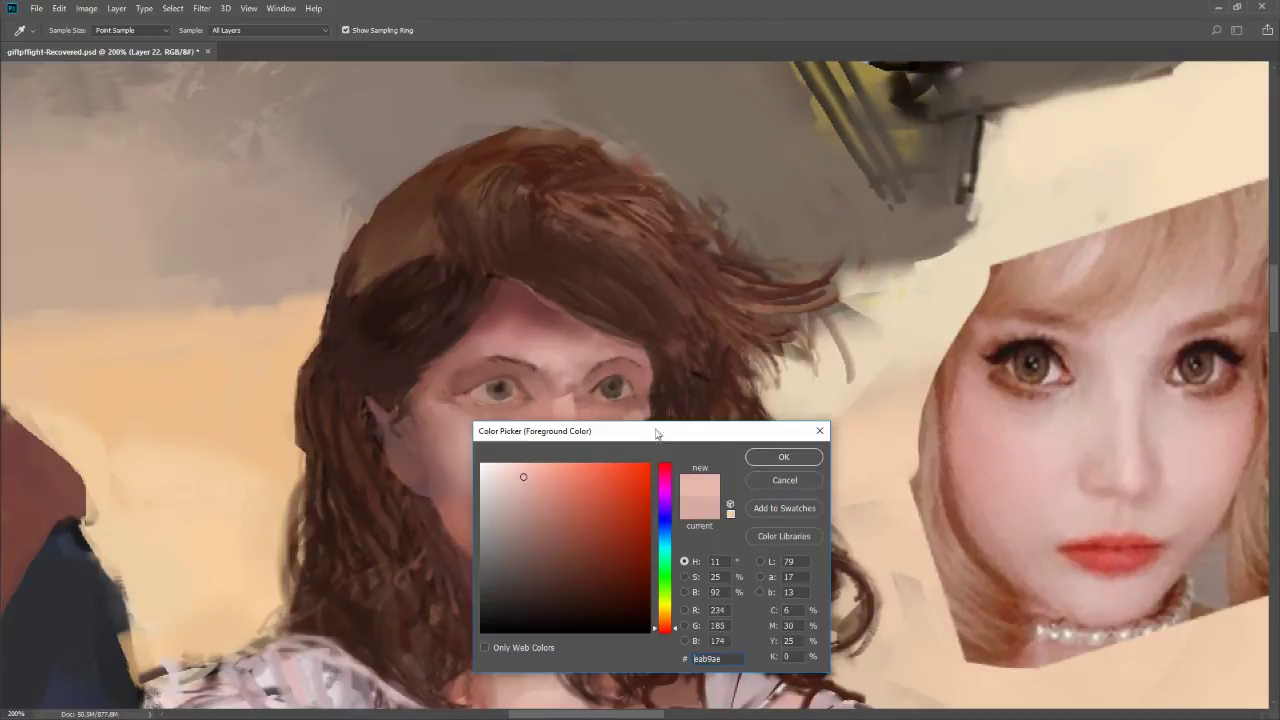
click(774, 458)
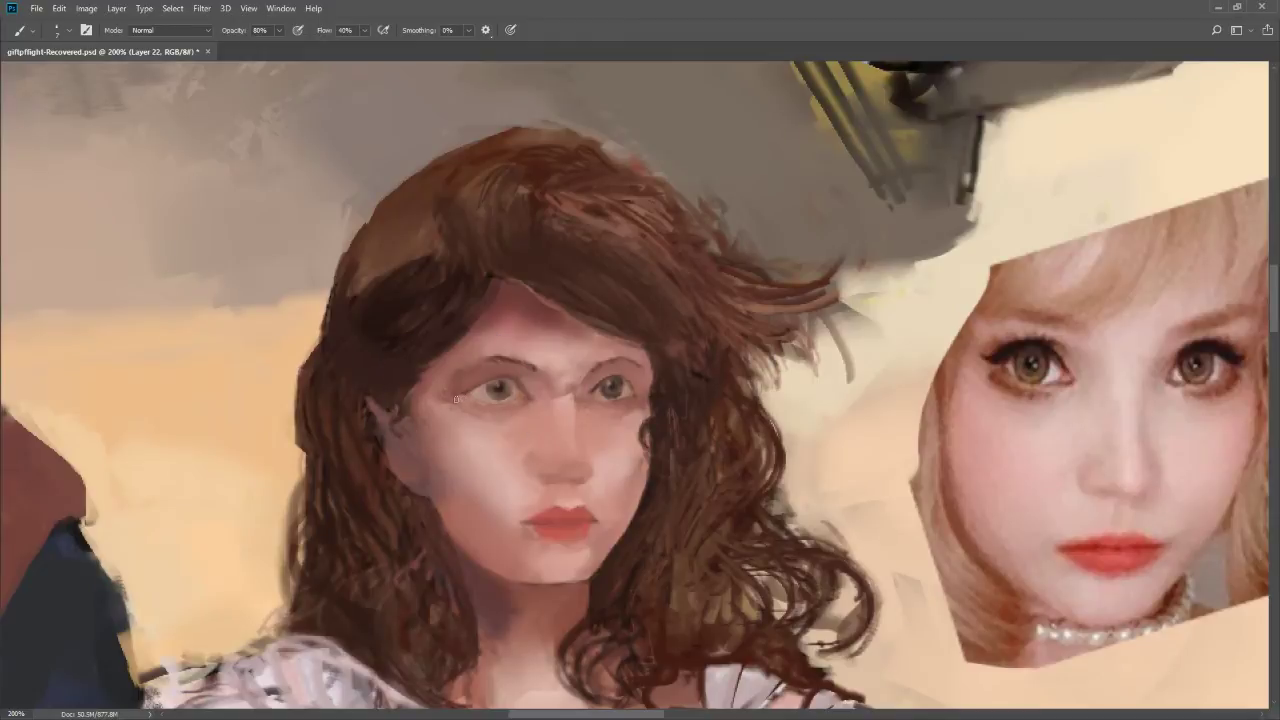
key(bracketright)
drag(452, 407, 474, 418)
key(bracketright)
Paint the woman's temple and hairline beside the ear with skin tones sampled from her face
alt+click(547, 320)
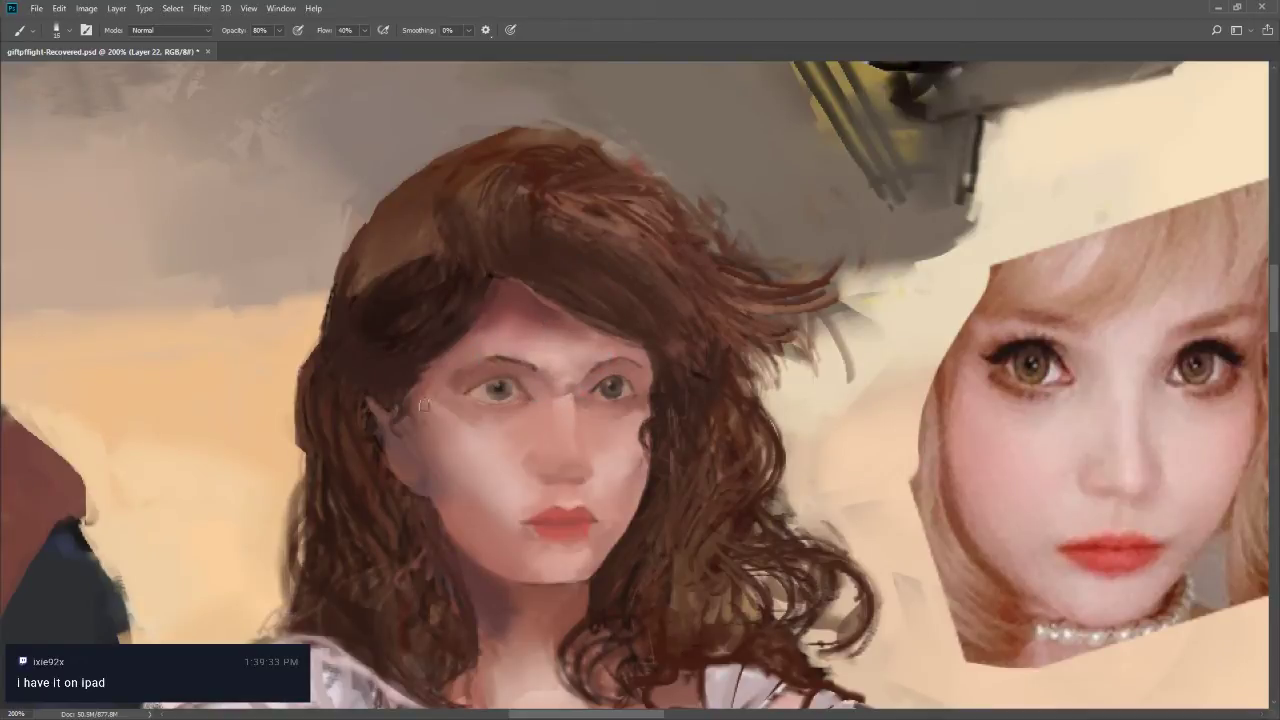
key(bracketleft)
key(bracketright)
drag(428, 432, 424, 404)
alt+click(432, 402)
key(bracketleft)
key(bracketleft)
key(bracketleft)
Darken the pupils and upper irises of both of the woman's eyes, sampling the iris colour
key(z)
mouse_move(650, 626)
mouse_down()
mouse_move(620, 598)
mouse_move(583, 606)
mouse_move(625, 596)
mouse_up()
key(b)
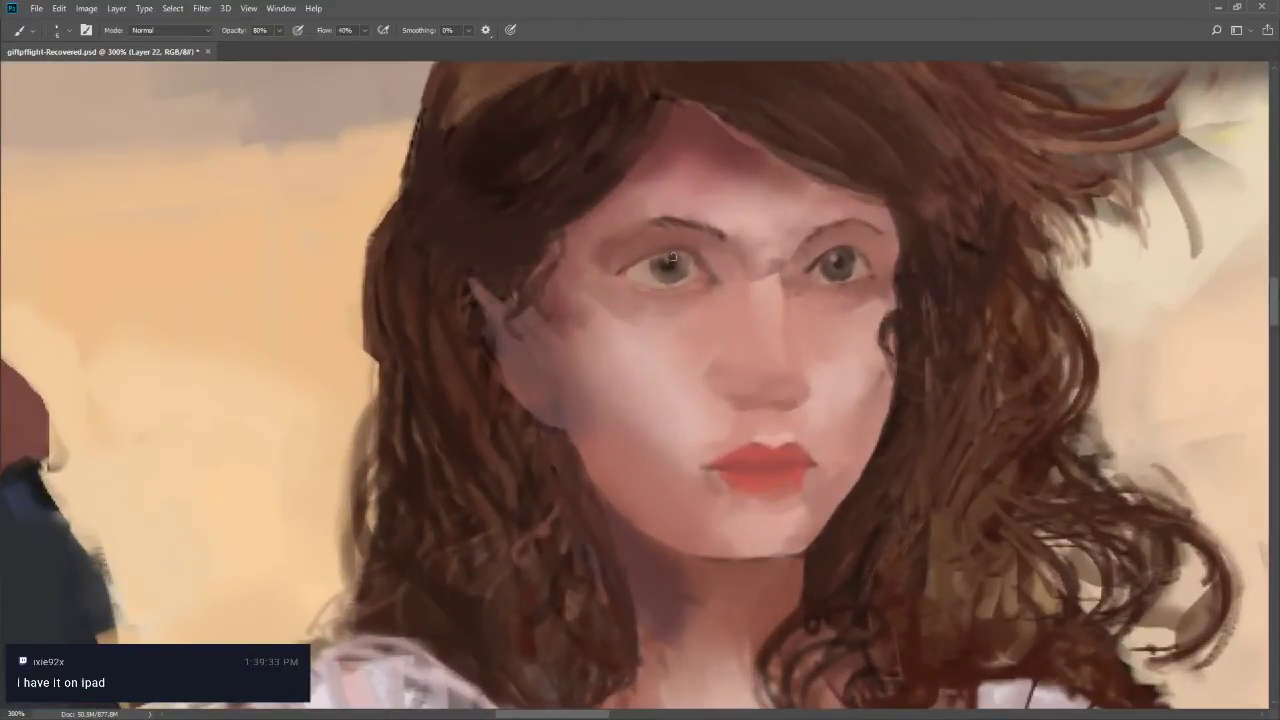
drag(672, 256, 673, 270)
drag(838, 266, 832, 258)
key(z)
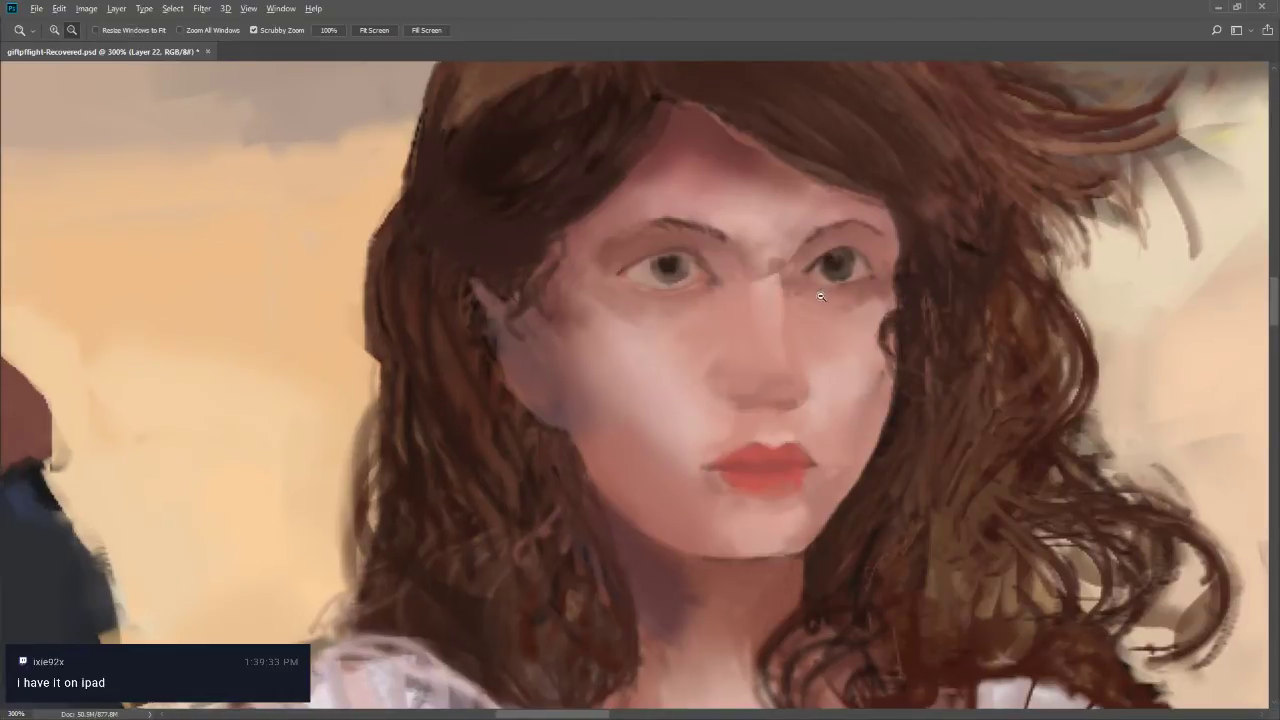
alt+click(820, 296)
alt+click(820, 296)
click(752, 246)
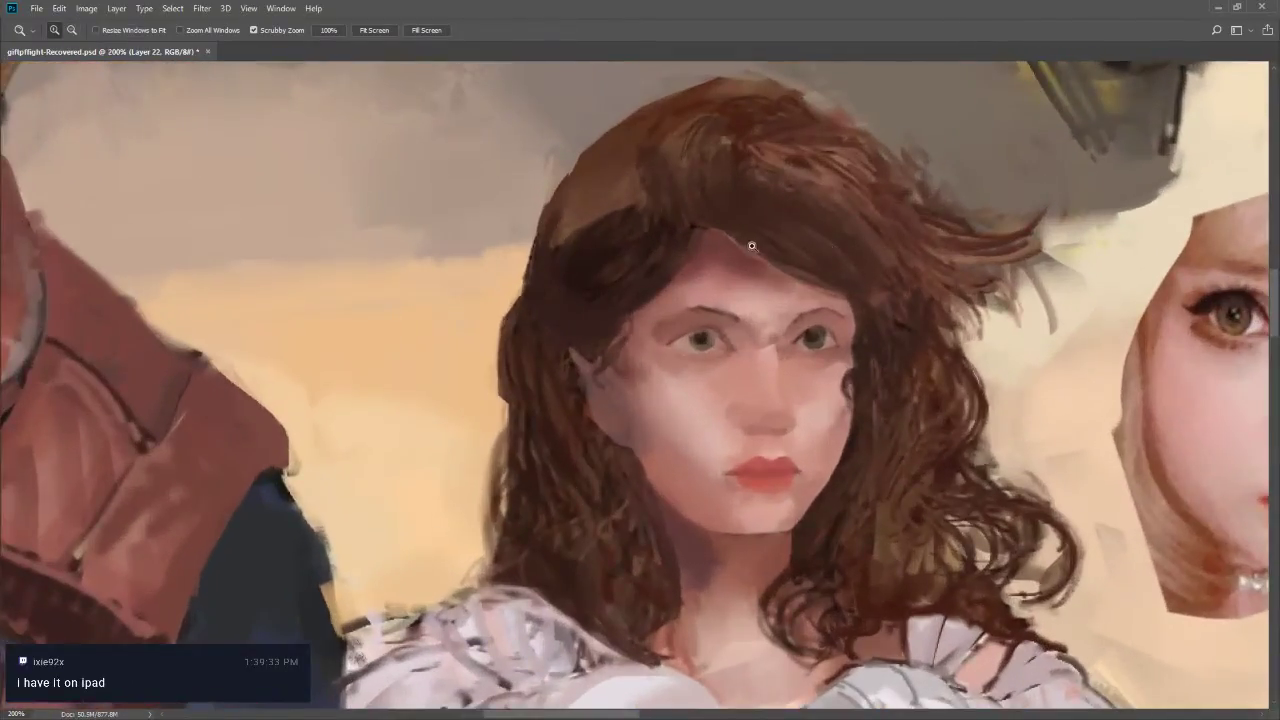
key(b)
alt+click(708, 340)
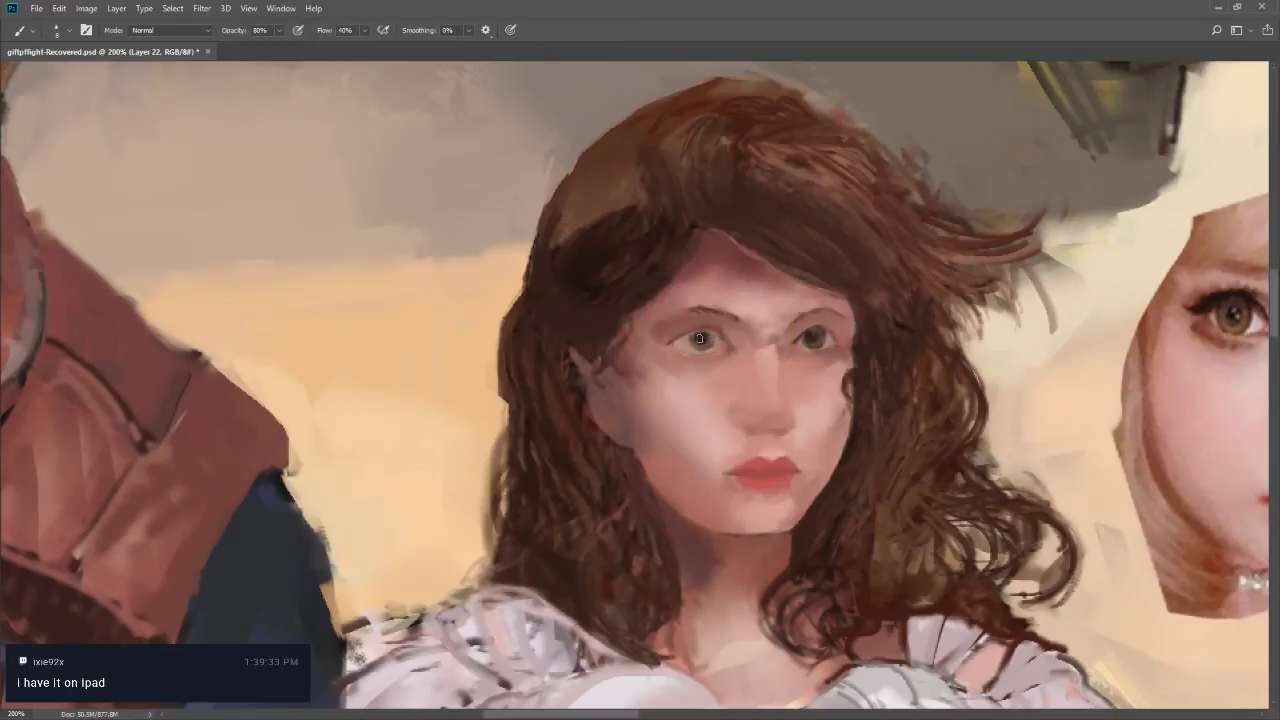
alt+click(702, 338)
Check the face within the whole group and add a dark accent at the outer corner of the woman's nearer eye
key(z)
drag(789, 431, 784, 497)
click(814, 418)
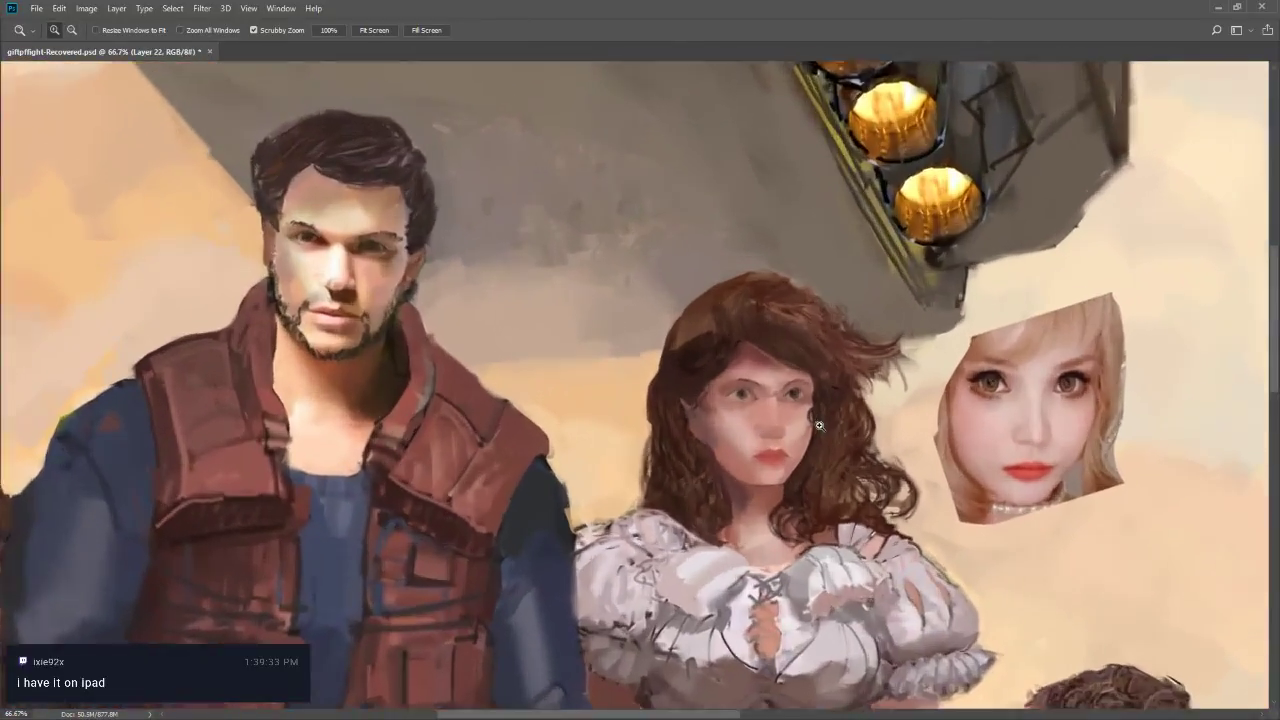
key(b)
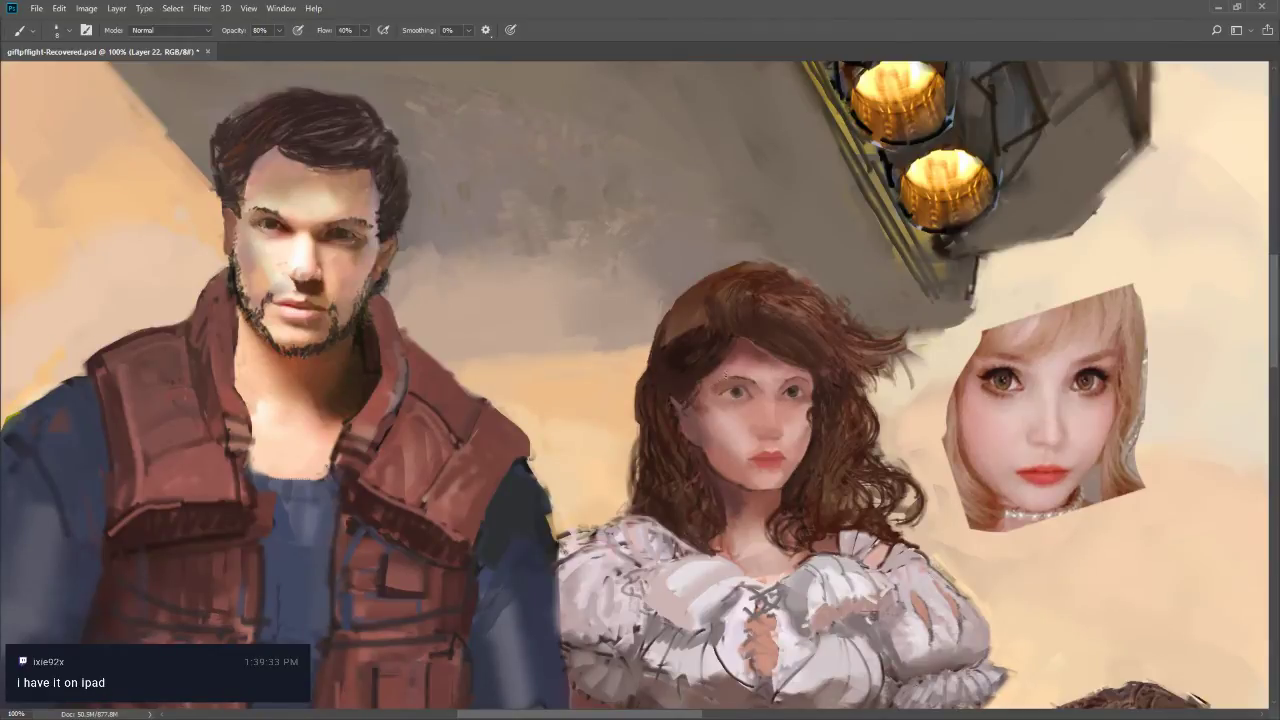
click(735, 392)
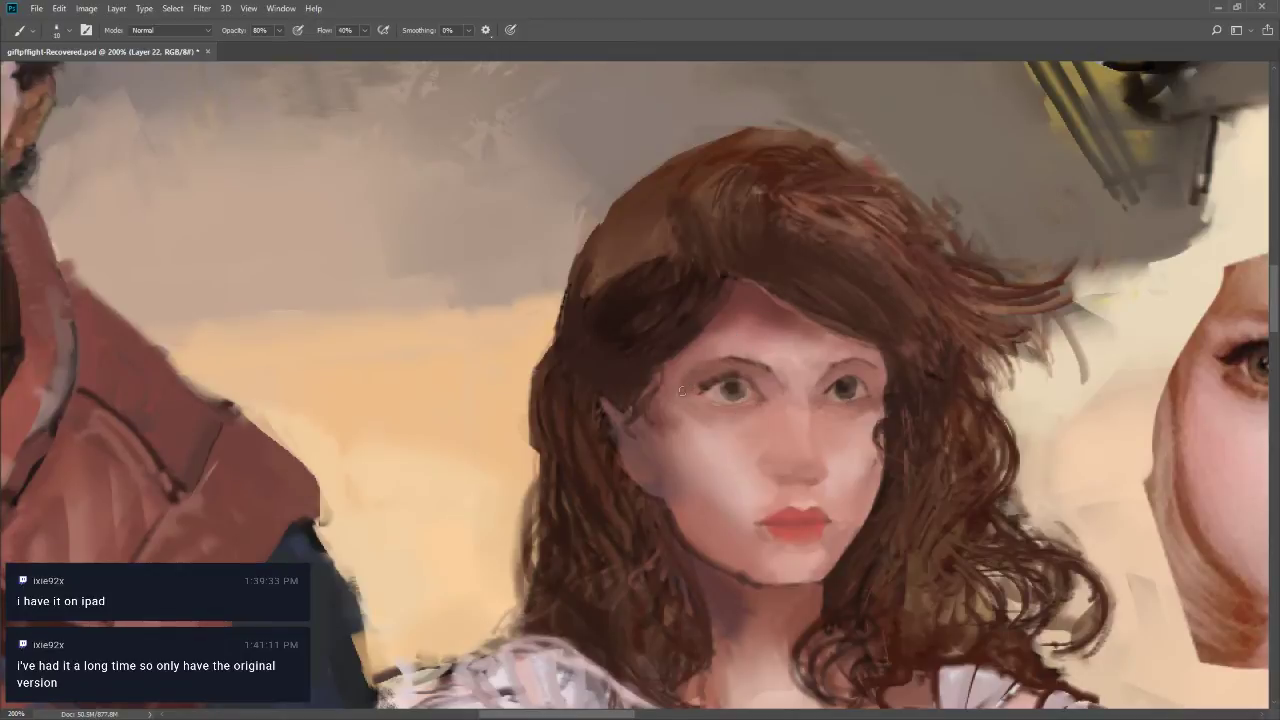
Soften the shading beneath the woman's nearer eye at 30% and 40% opacity, varying the brush size
key(bracketright)
key(3)
drag(710, 419, 732, 424)
key(bracketleft)
key(bracketleft)
key(bracketleft)
key(bracketleft)
key(bracketleft)
key(bracketright)
key(bracketright)
key(4)
key(bracketleft)
Smooth the woman's lower cheek and jaw with sampled skin tones and a larger brush at 40% opacity
key(z)
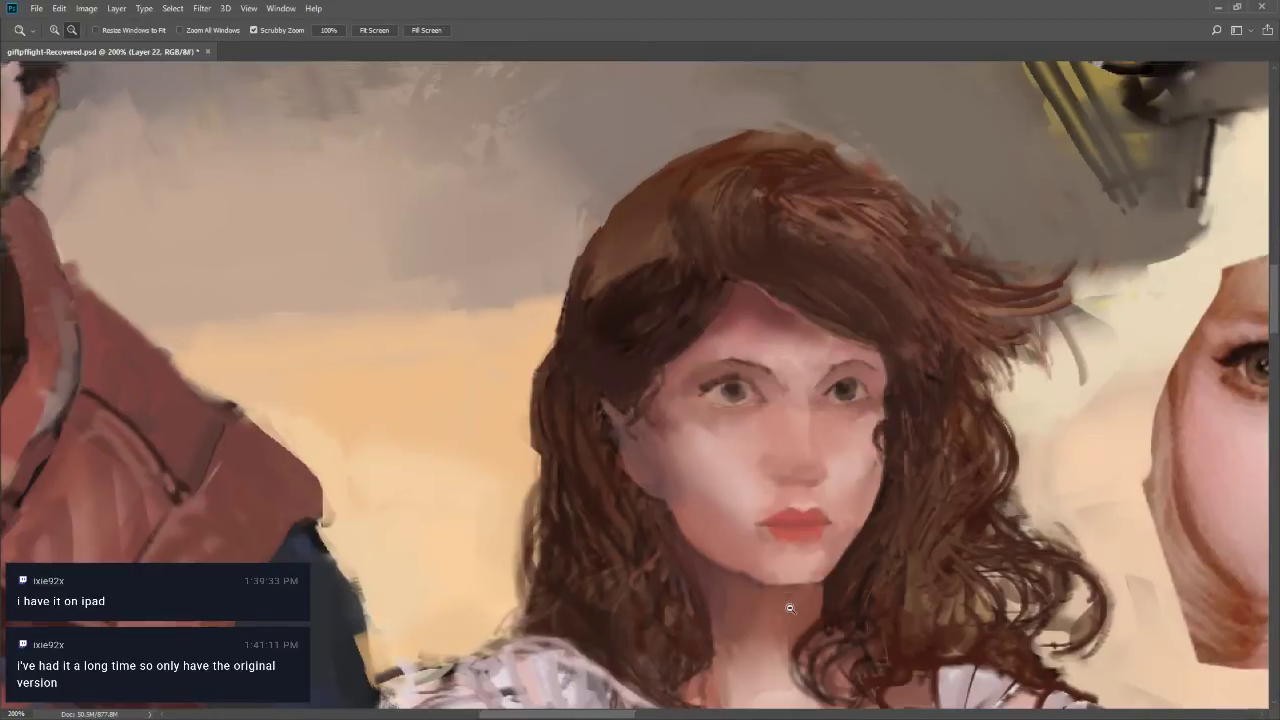
alt+click(791, 592)
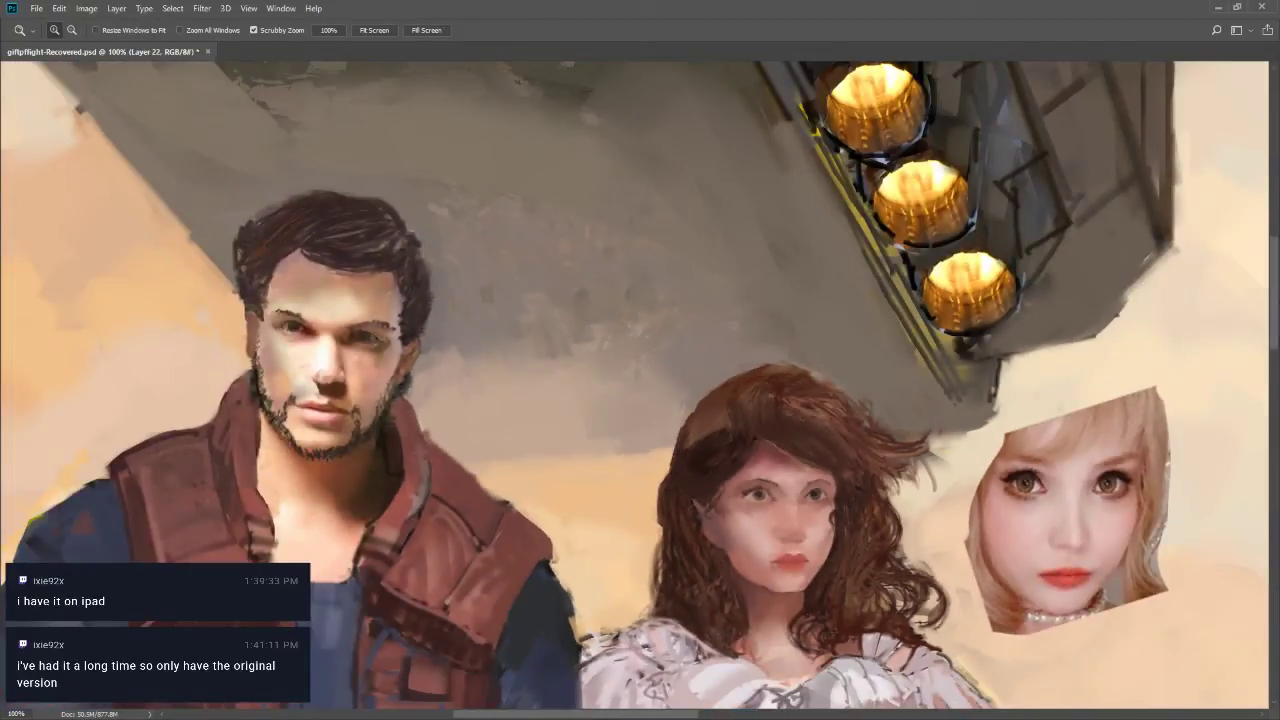
key(b)
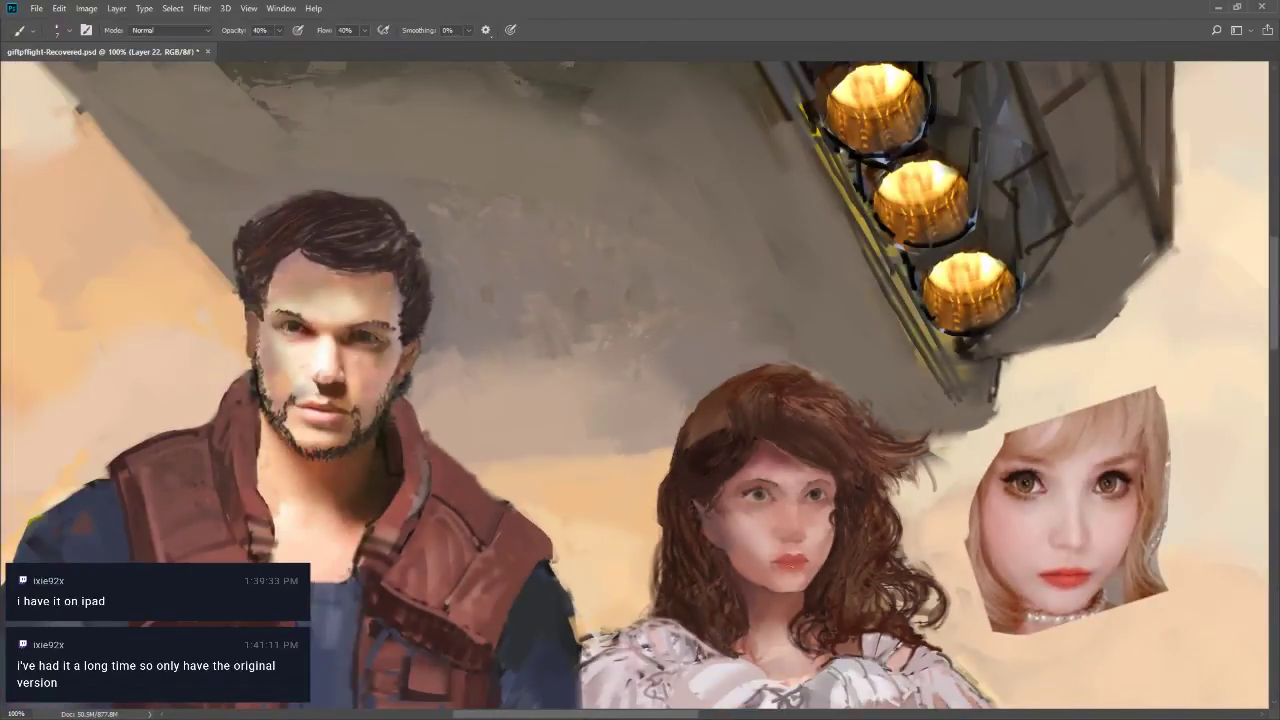
key(z)
click(793, 563)
key(b)
alt+click(737, 537)
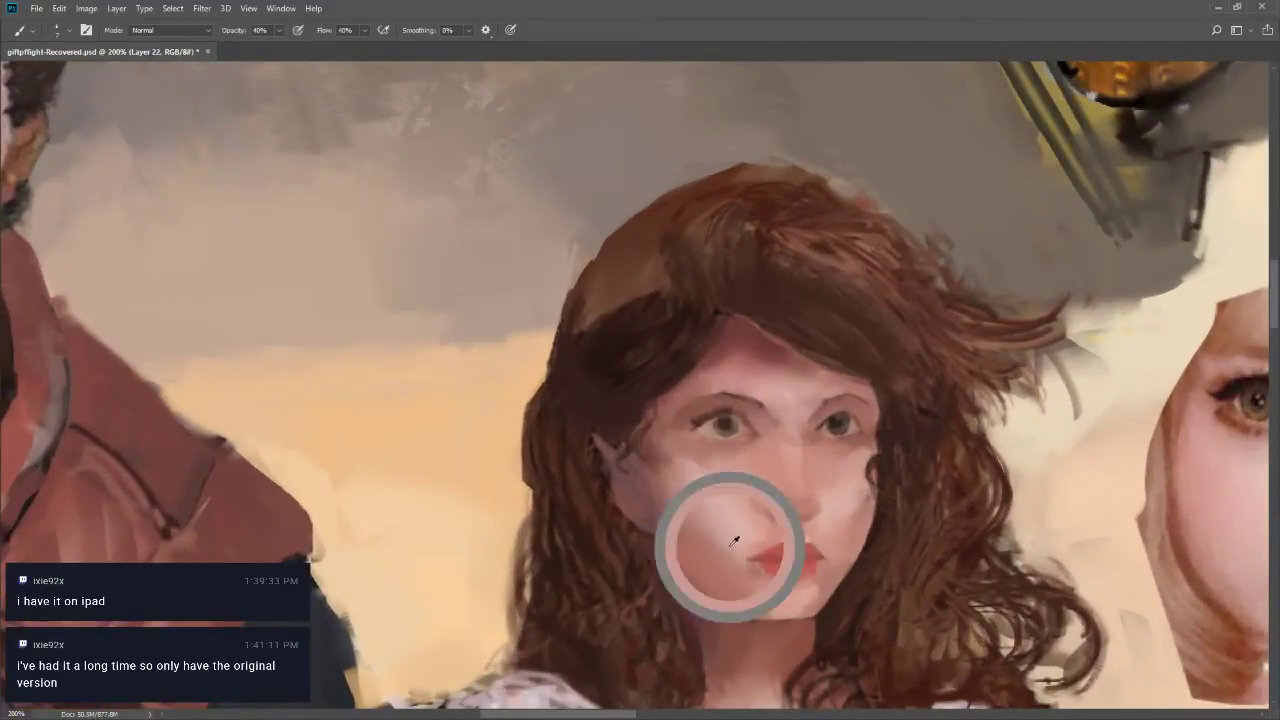
key(bracketright)
key(bracketright)
key(bracketright)
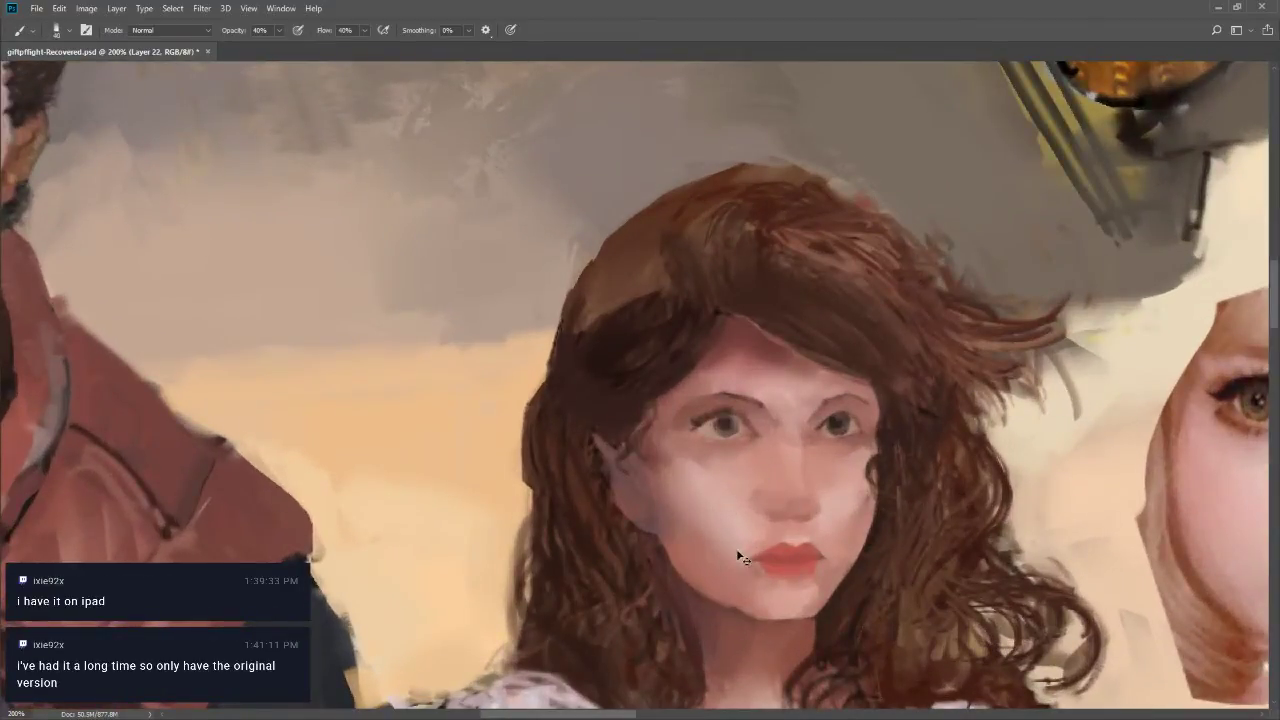
alt+click(742, 548)
alt+click(700, 567)
alt+click(677, 543)
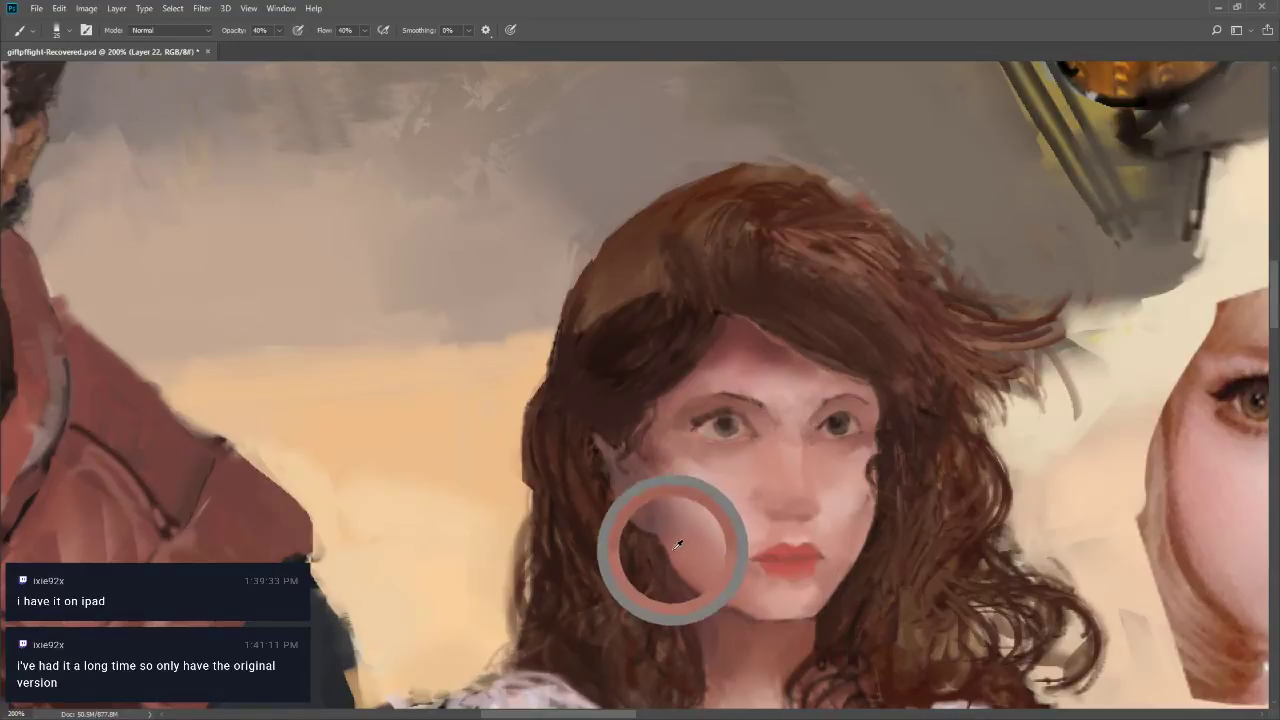
key(z)
alt+click(795, 596)
click(805, 609)
key(b)
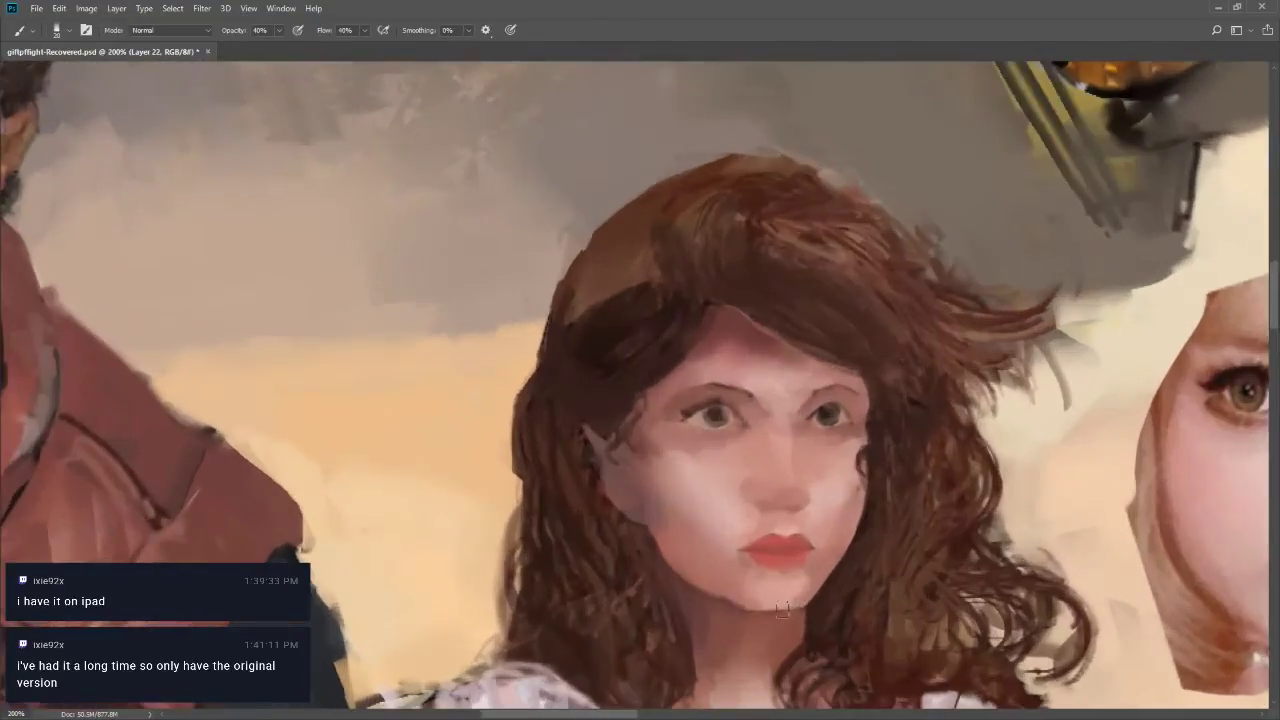
Outline the reference photo of the face with a lasso selection and place it on its own new layer
key(z)
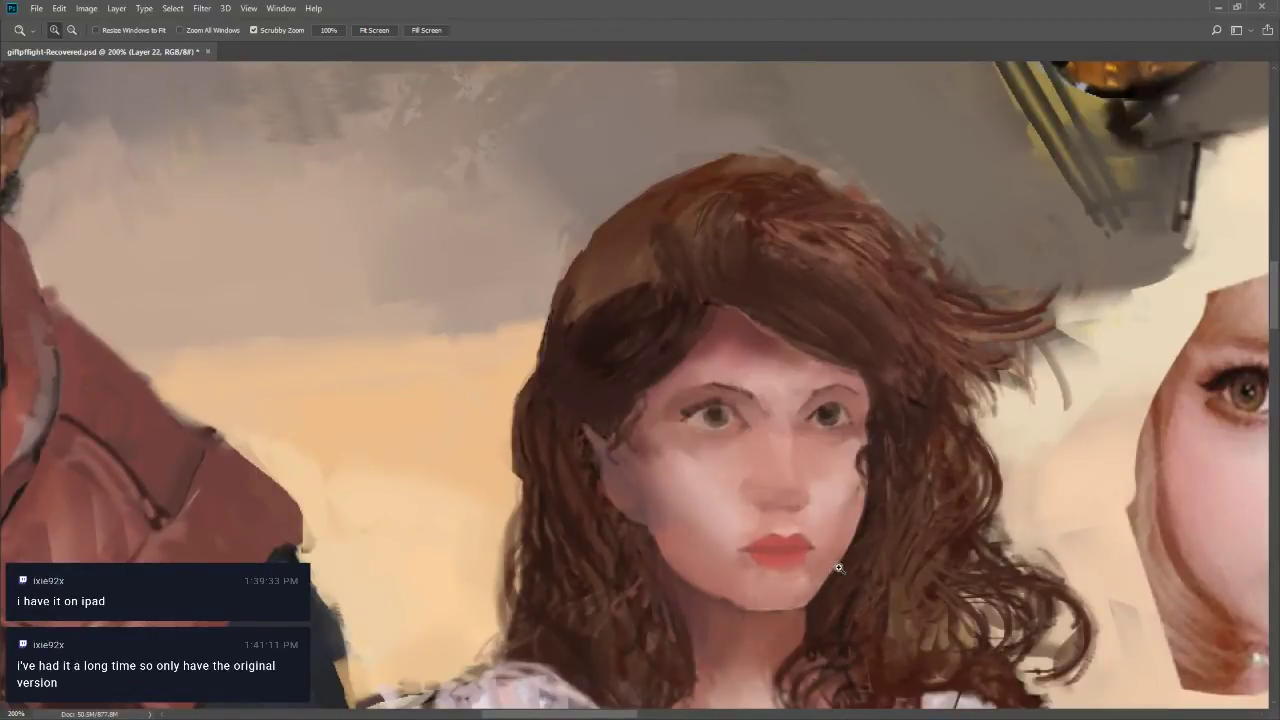
alt+click(838, 568)
alt+click(810, 620)
alt+click(798, 630)
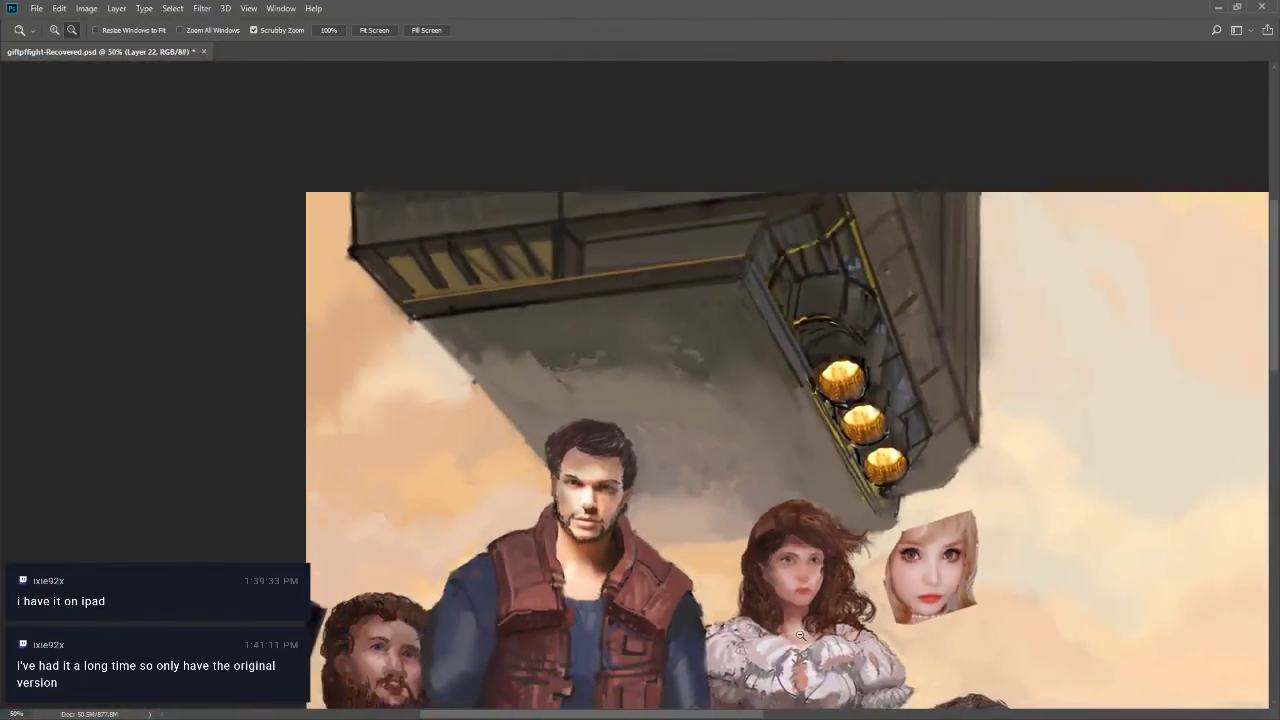
key(h)
drag(800, 624, 805, 547)
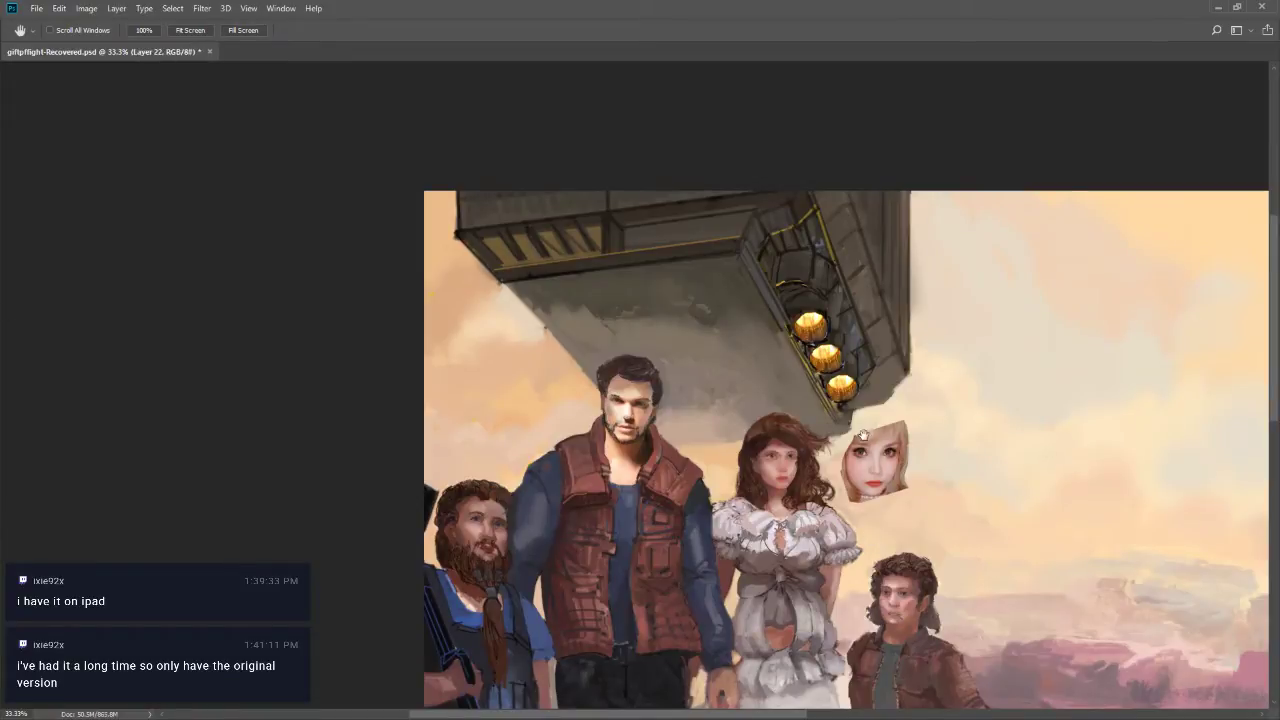
key(l)
mouse_move(853, 422)
mouse_down()
mouse_move(832, 482)
mouse_move(856, 526)
mouse_move(950, 519)
mouse_move(923, 409)
mouse_move(849, 444)
mouse_up()
right_click(888, 505)
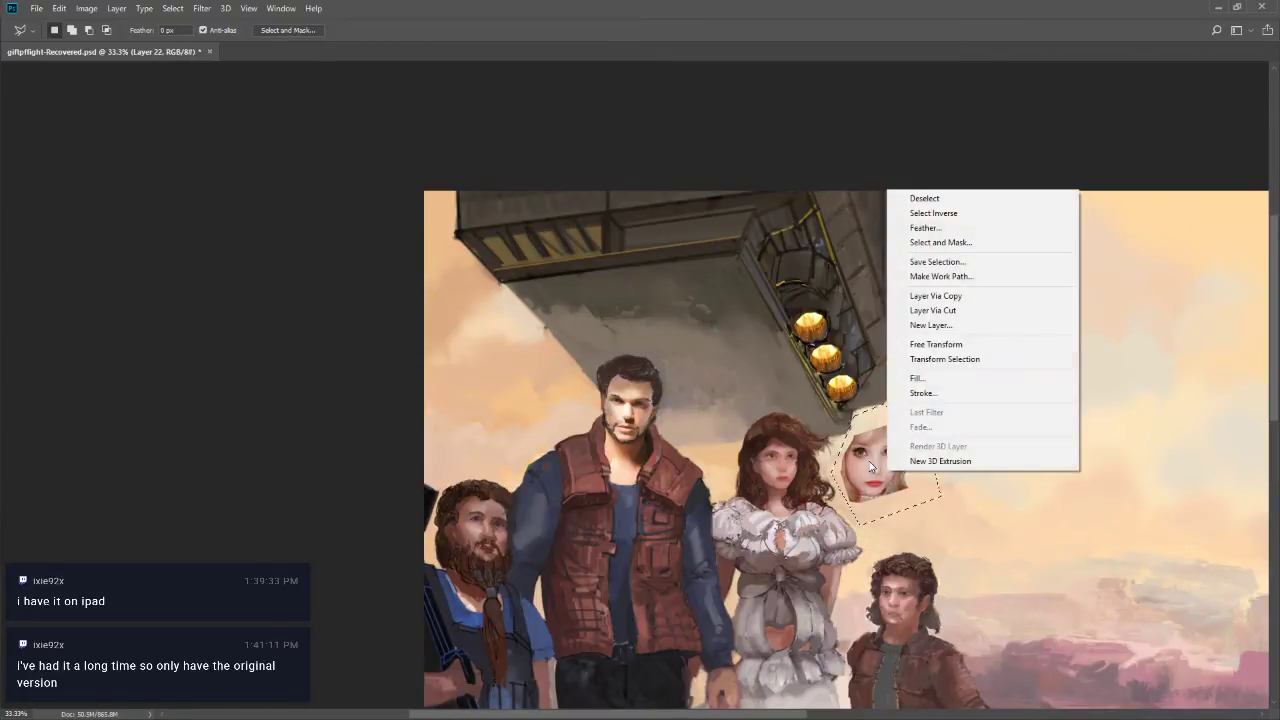
right_click(869, 461)
right_click(870, 463)
click(972, 298)
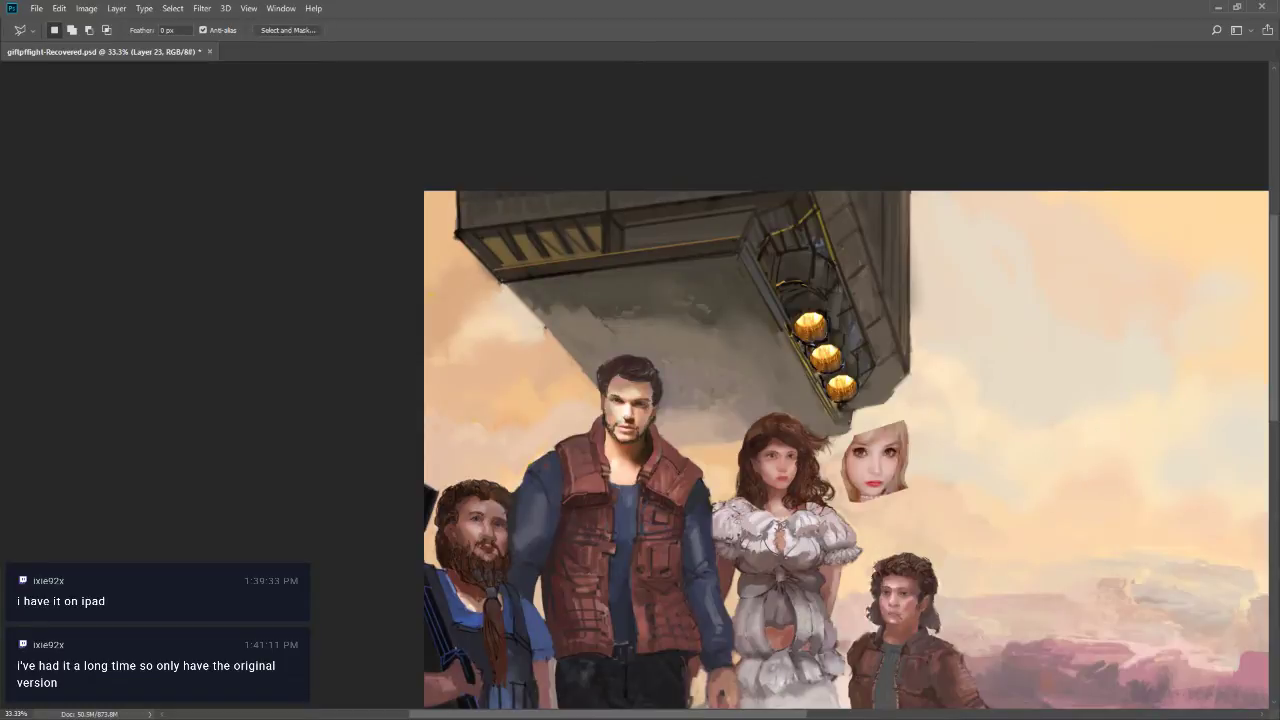
key(z)
alt+click(750, 498)
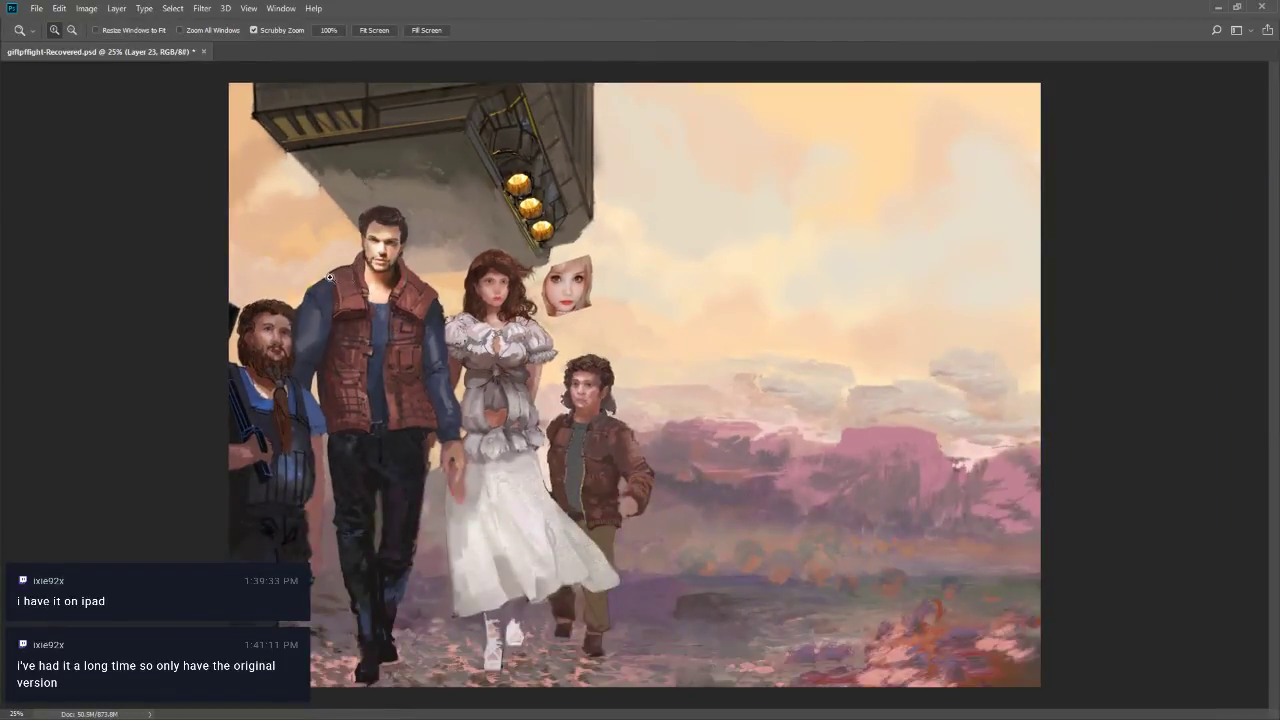
drag(478, 286, 490, 272)
key(b)
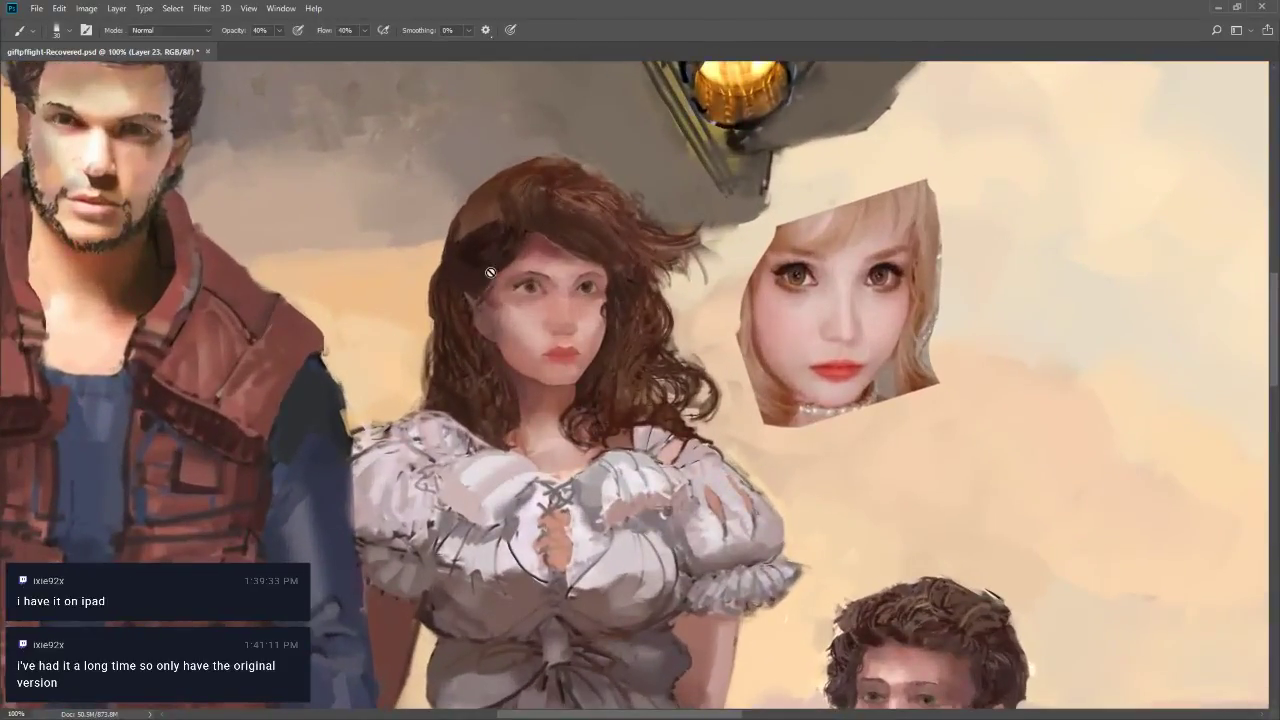
alt+click(562, 273)
key(n)
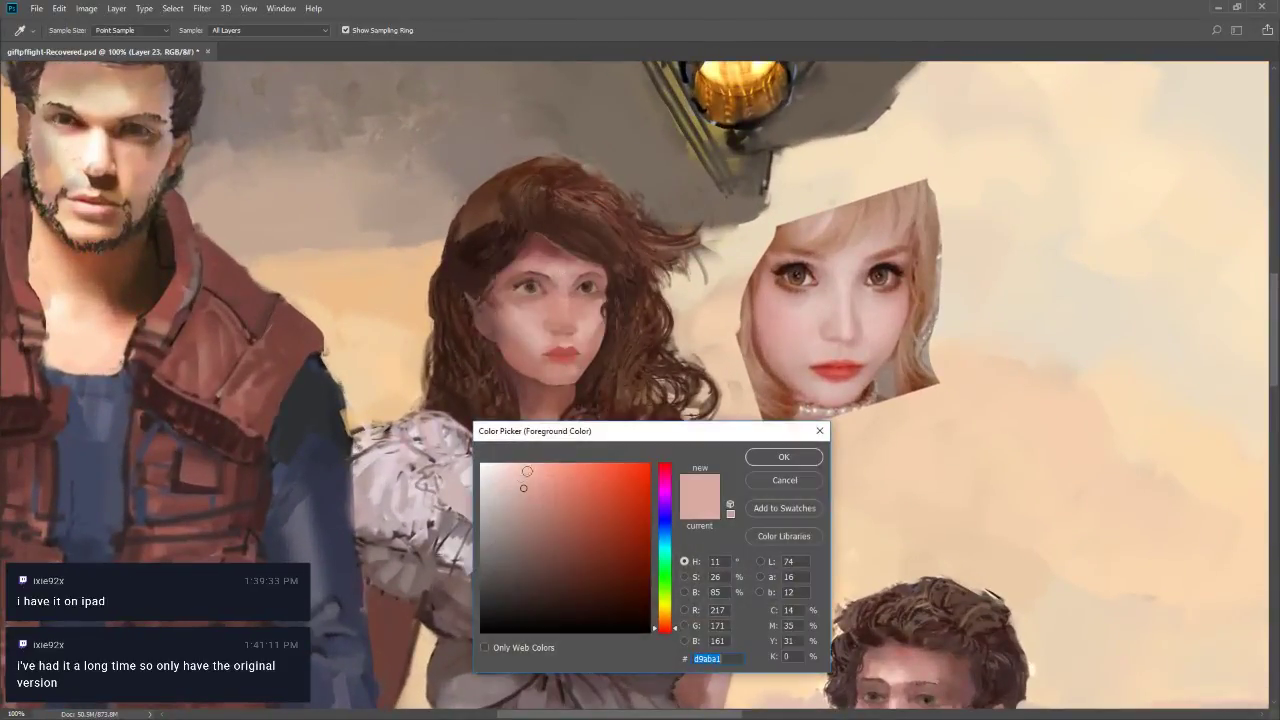
click(511, 477)
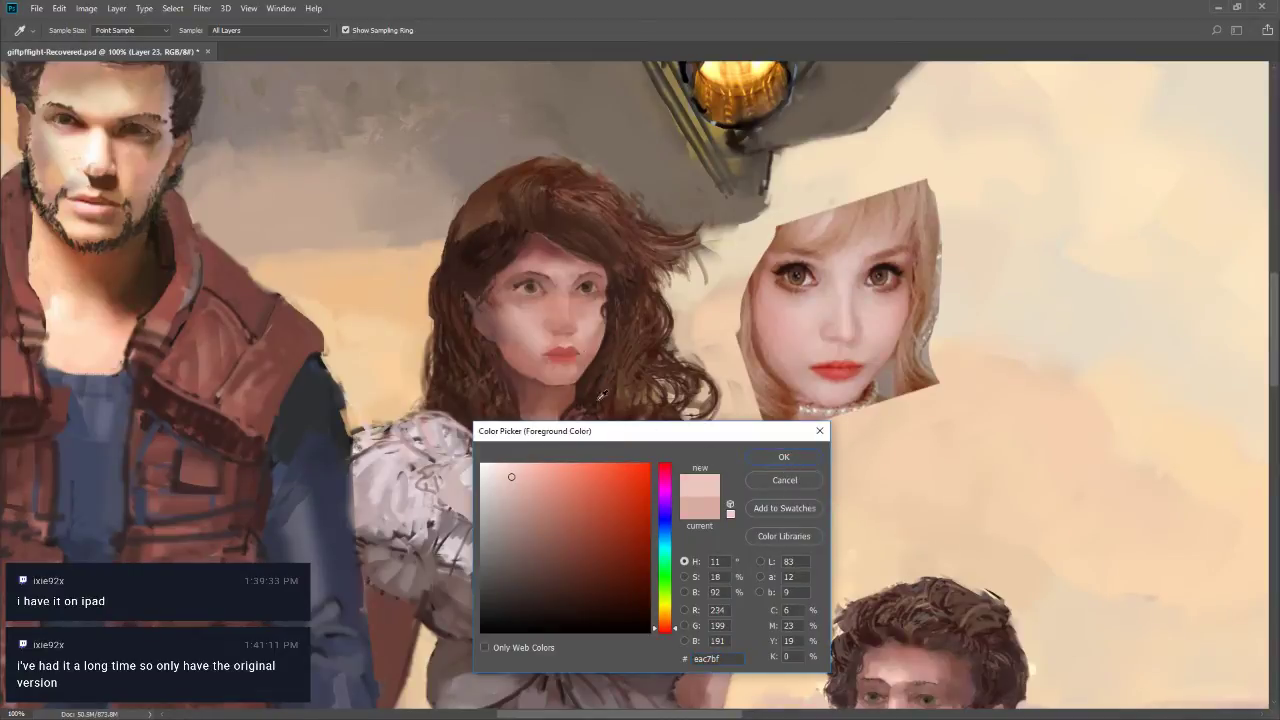
click(784, 479)
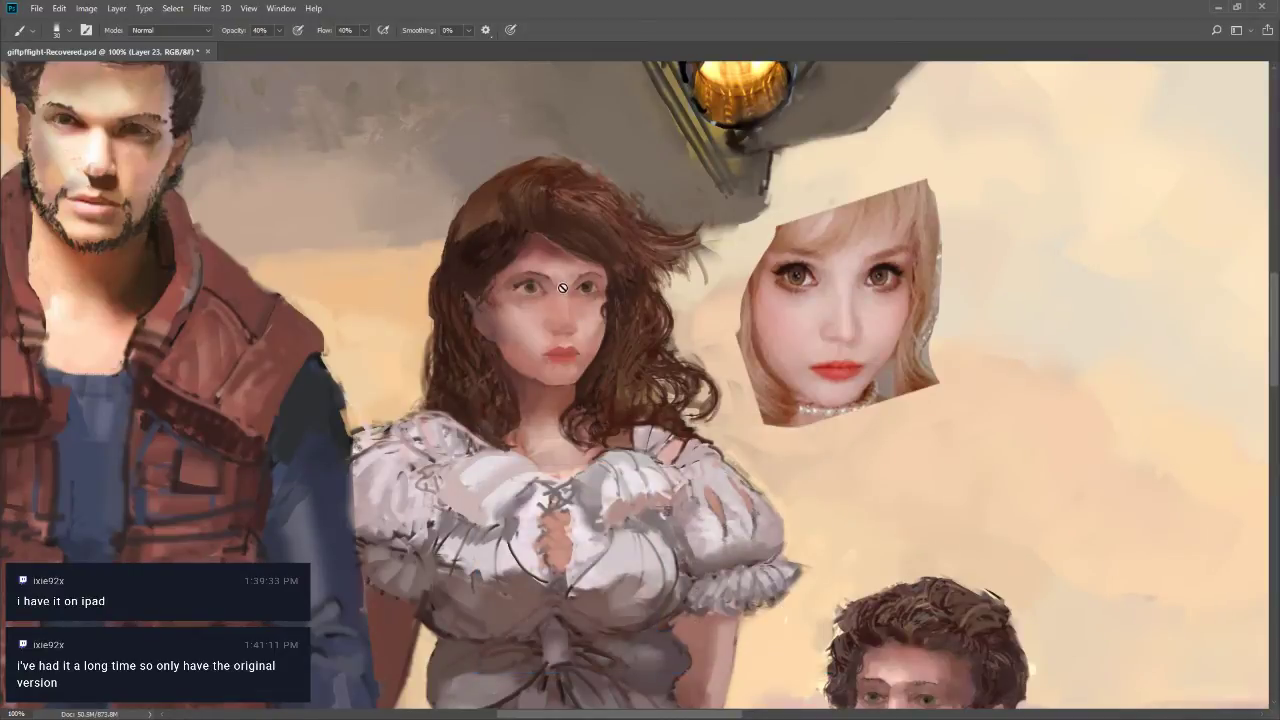
Target Layer 22, which holds the woman's painted face, and add a new Normal layer above it at 100% opacity
ctrl+right_click(565, 292)
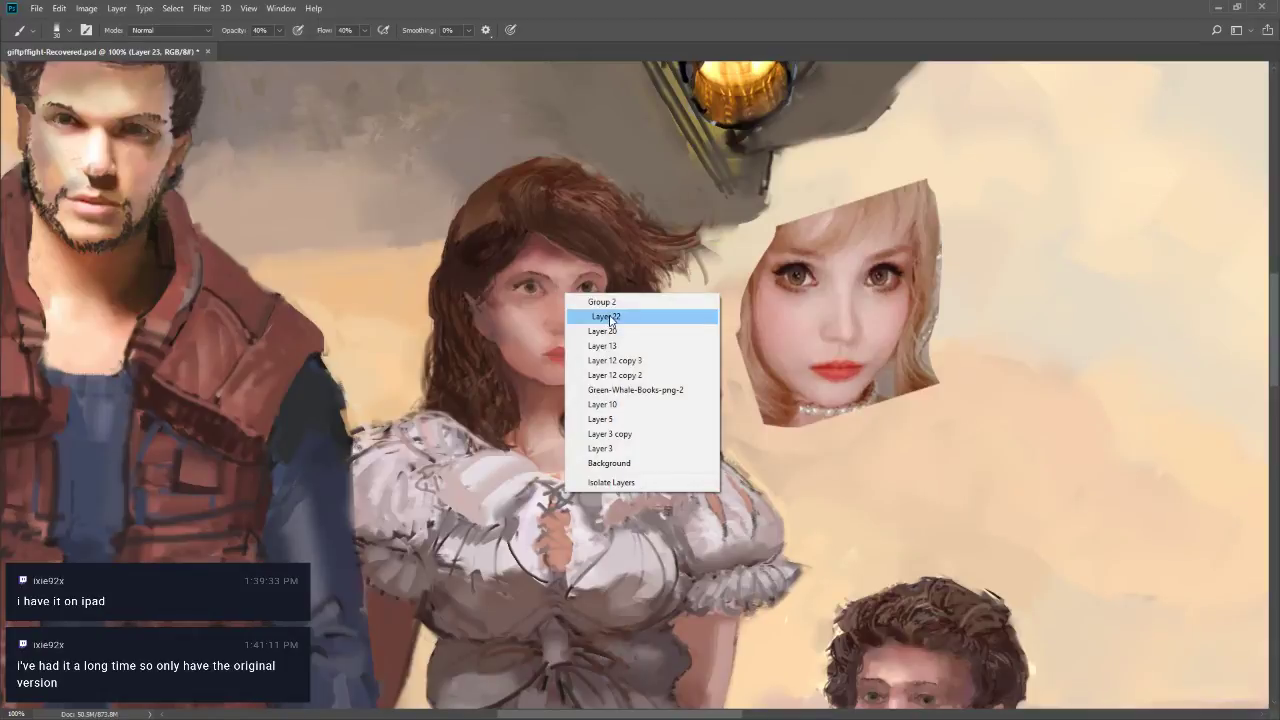
click(609, 320)
key(ctrl+shift+n)
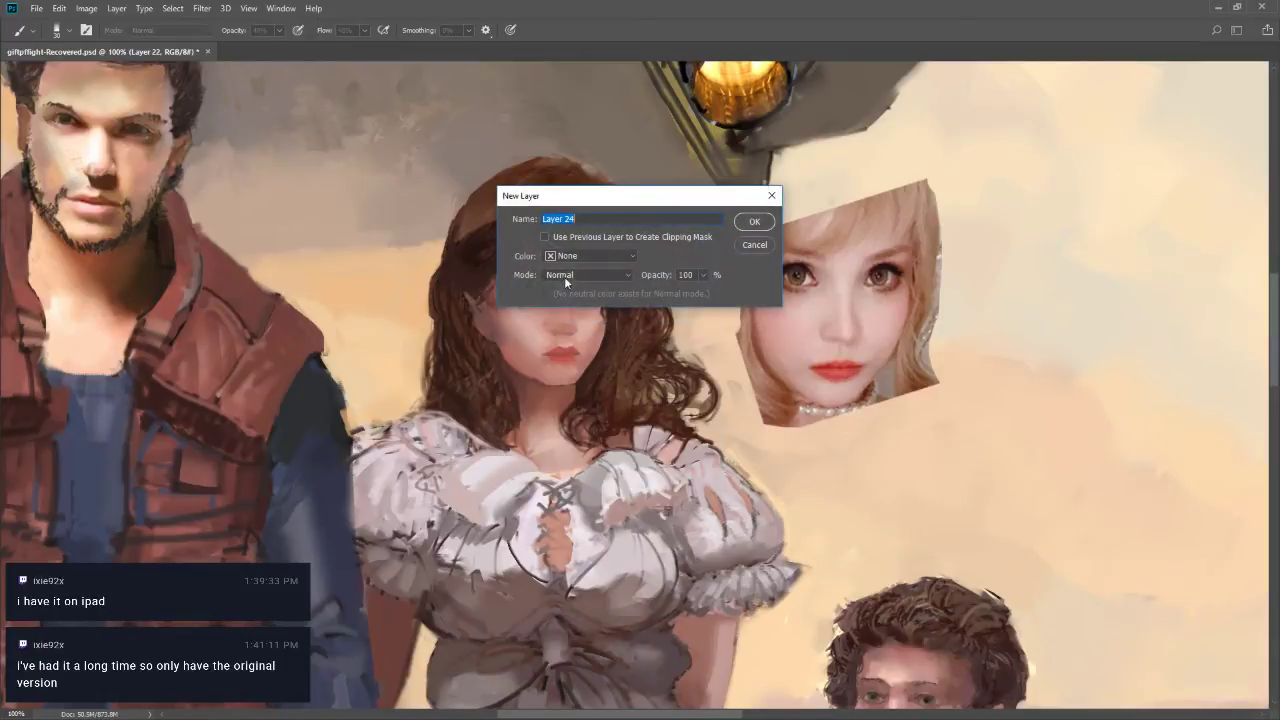
key(Return)
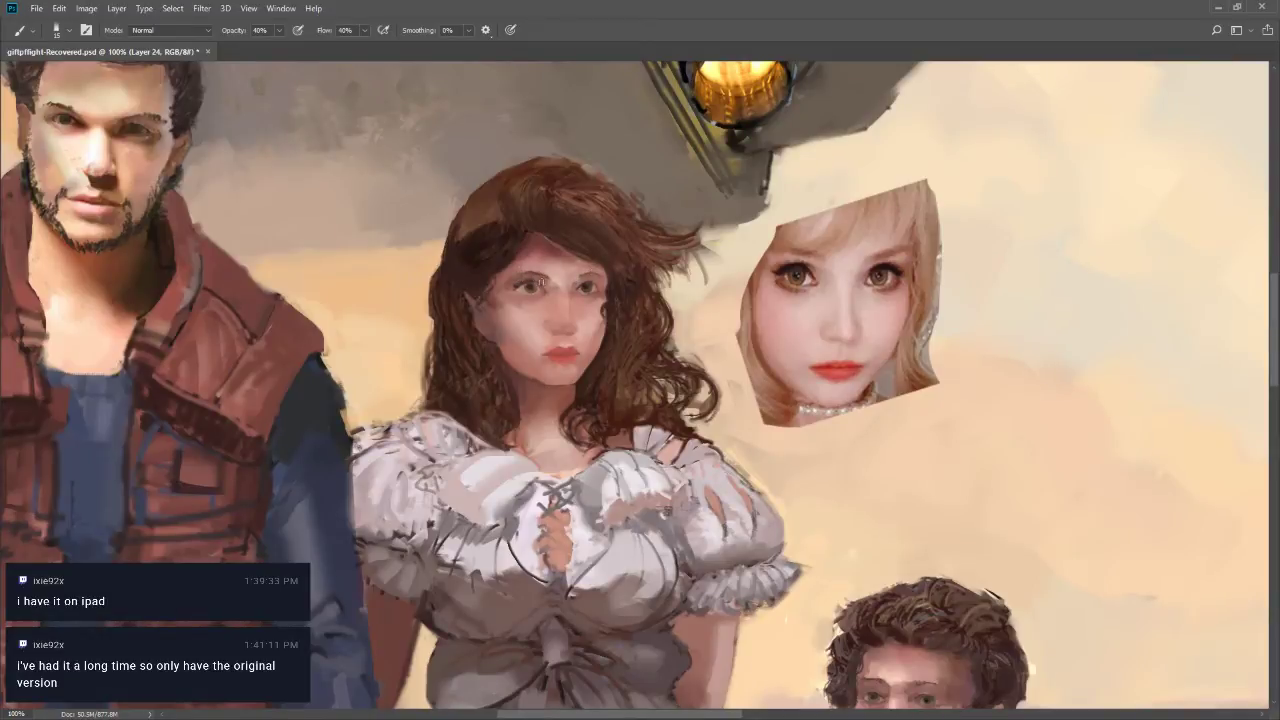
Refine the skin around the woman's eyes and nose bridge with a sampled tone at 40% opacity, varying the brush size
key(bracketleft)
key(bracketleft)
key(bracketright)
key(bracketright)
alt+click(562, 284)
key(bracketleft)
key(bracketright)
key(bracketright)
key(bracketleft)
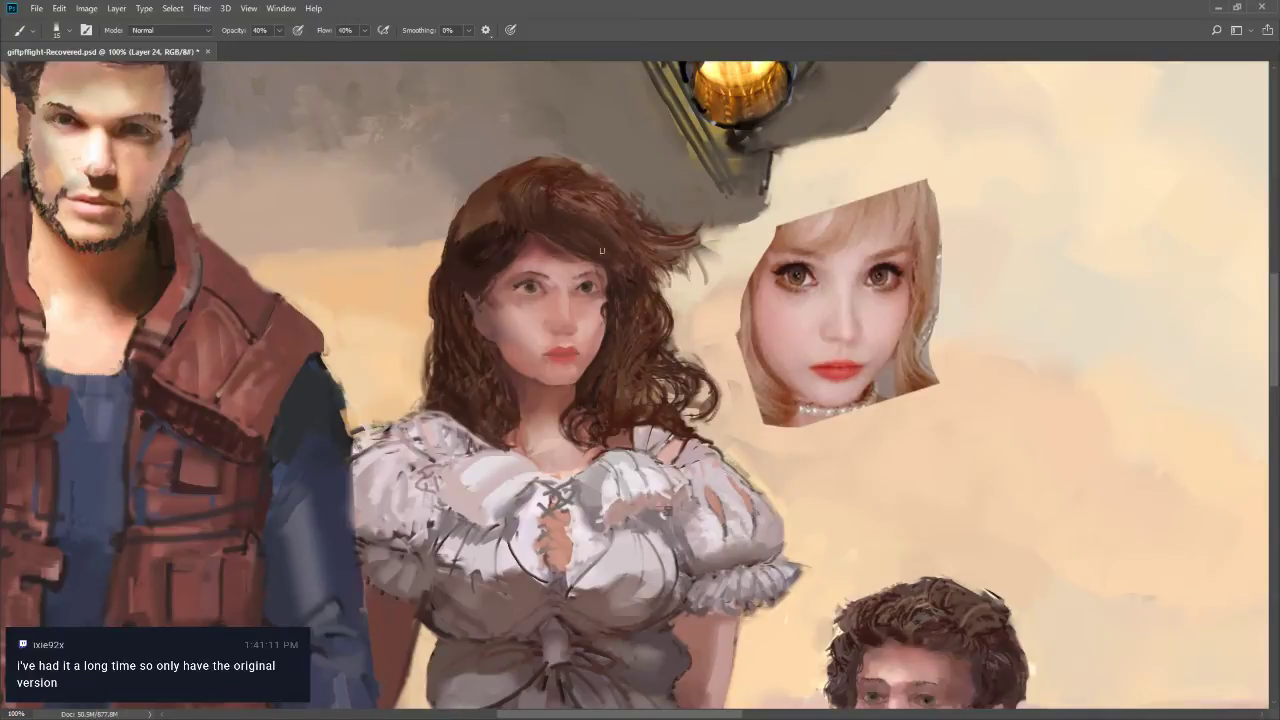
Paint a near-black brown accent at the outer corner of the woman's nearer eye with a smaller brush at 40% opacity
key(z)
alt+click(546, 385)
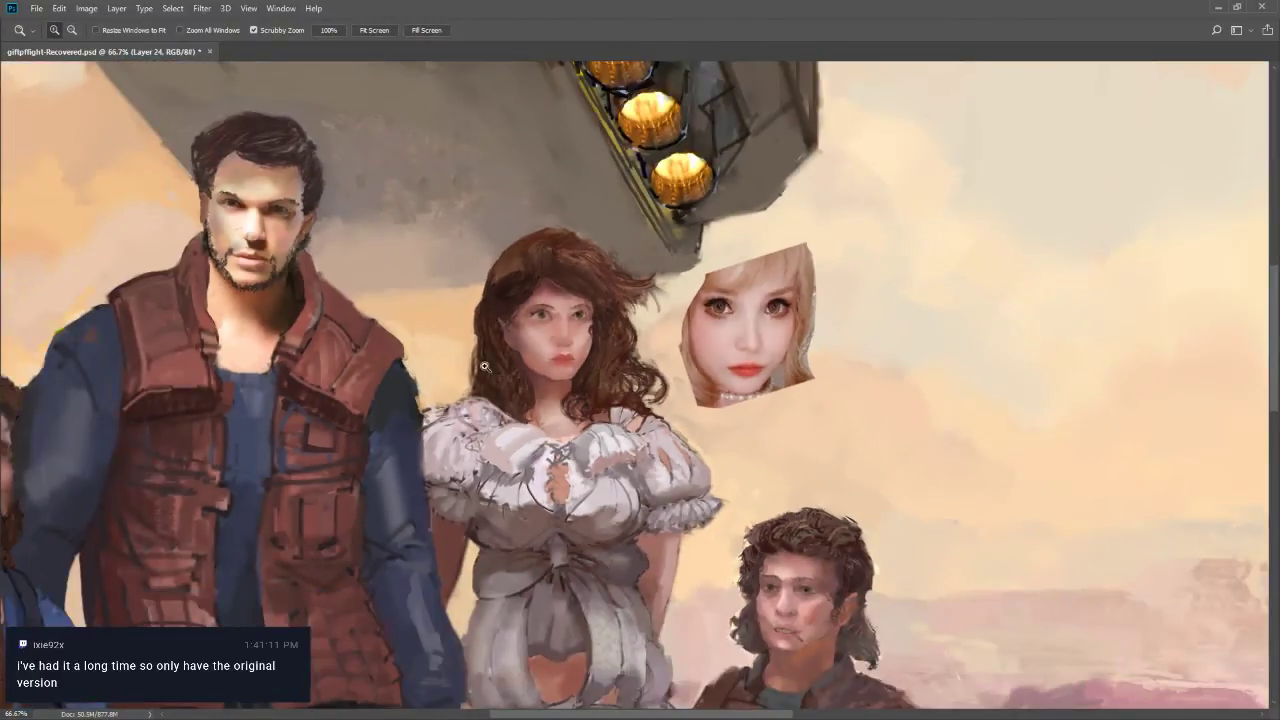
click(545, 313)
click(558, 318)
key(b)
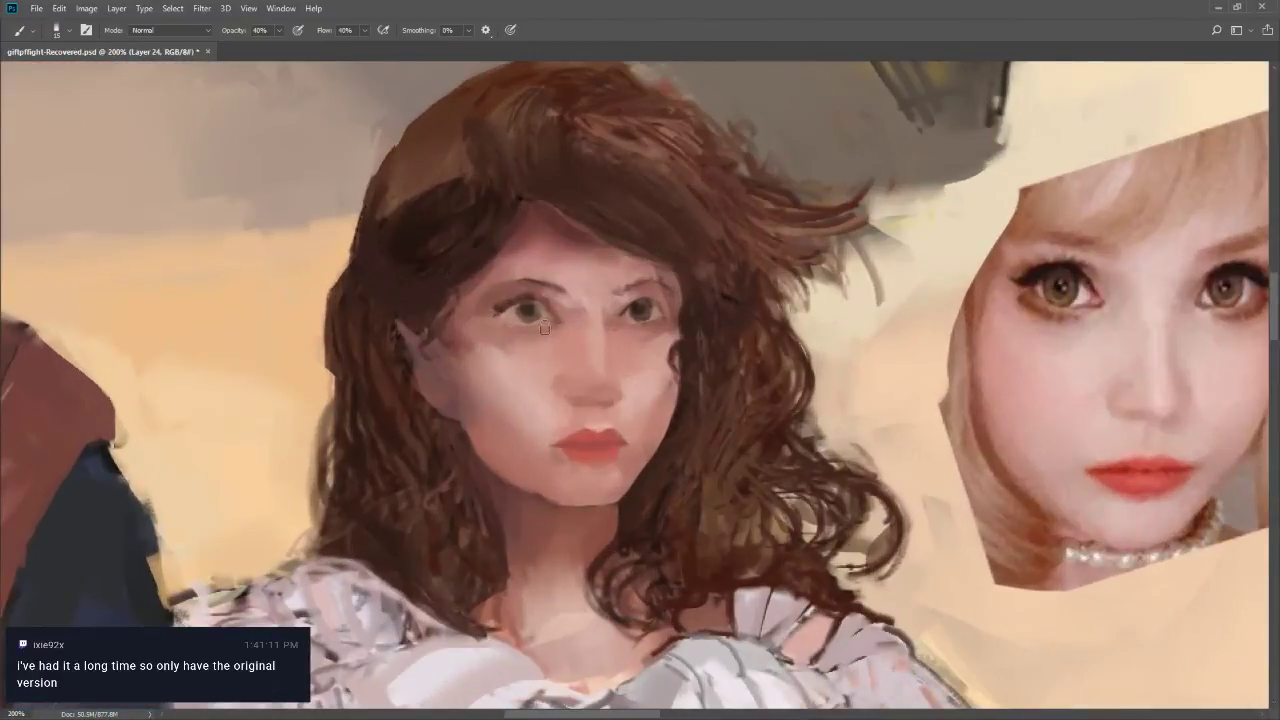
key(i)
click(596, 610)
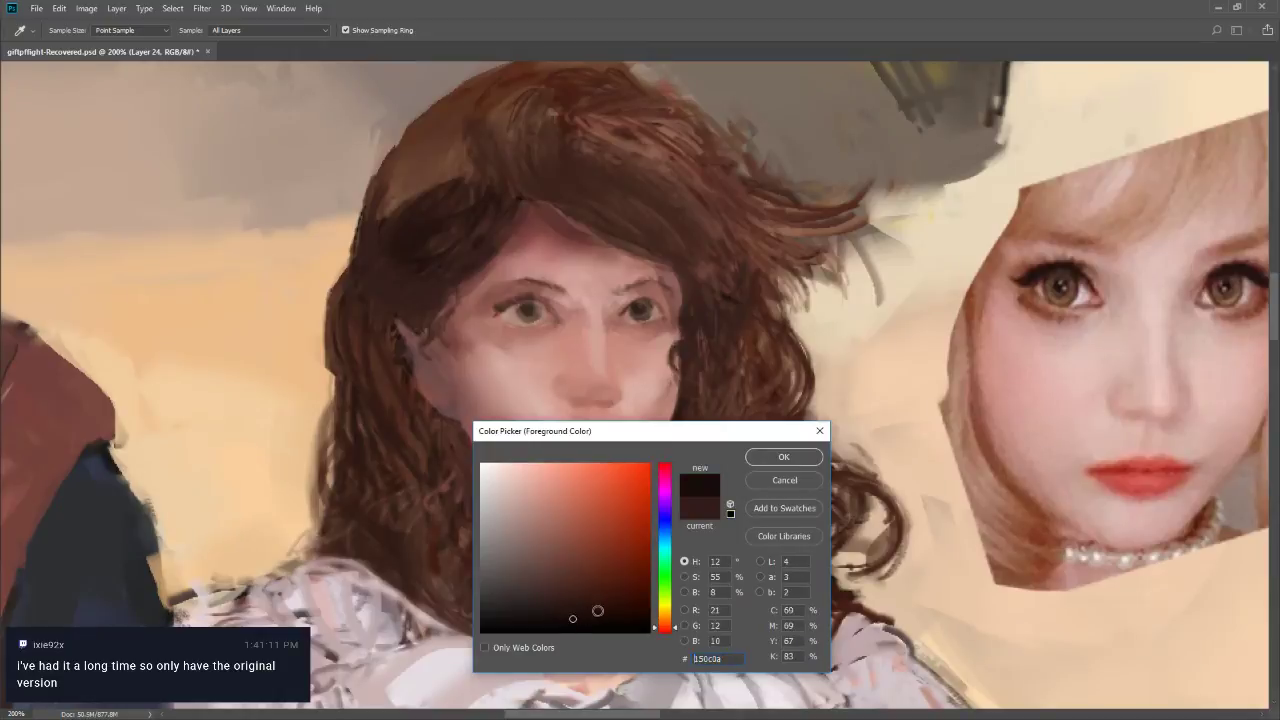
click(783, 457)
key(b)
key(bracketleft)
key(bracketleft)
key(bracketleft)
key(bracketleft)
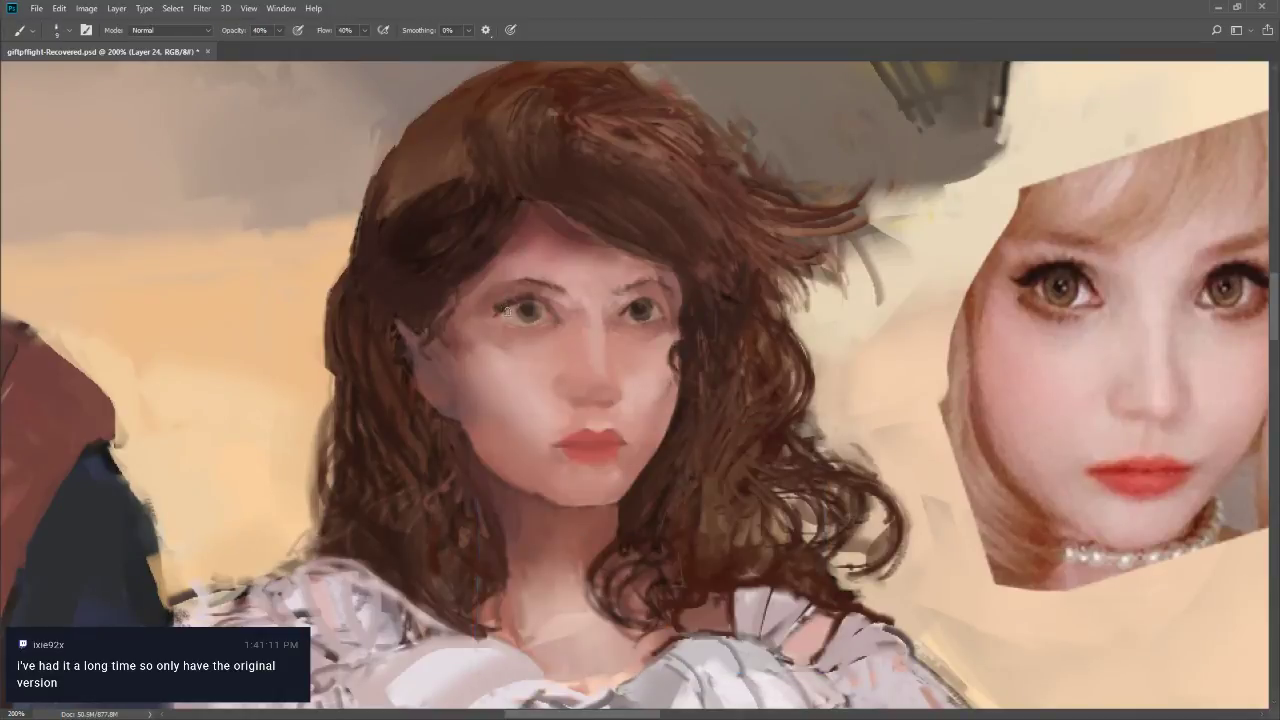
drag(497, 308, 505, 309)
Blend the upper eyelid of the woman's nearer eye with a tone sampled above the iris and a larger brush
alt+click(524, 304)
key(bracketright)
key(bracketright)
key(bracketright)
key(bracketright)
Sharpen the iris and lash line of the woman's nearer eye with a dark brown at 90% opacity
key(z)
alt+click(535, 363)
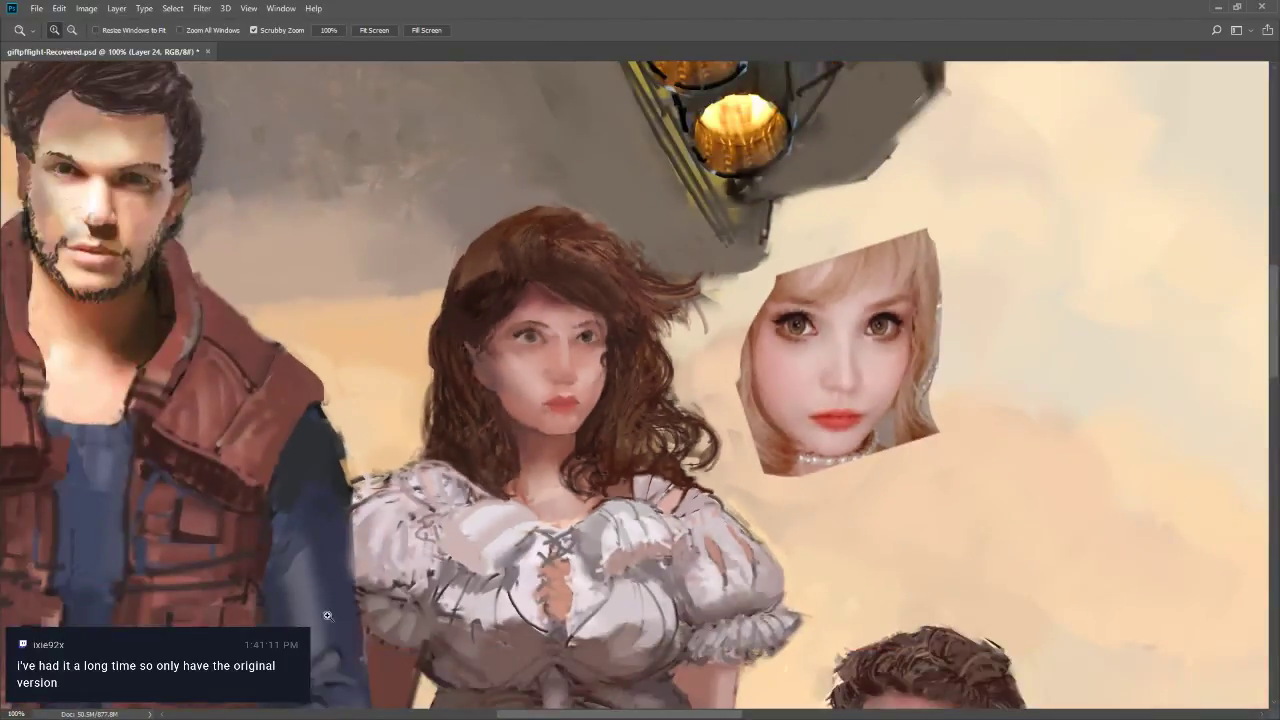
click(536, 352)
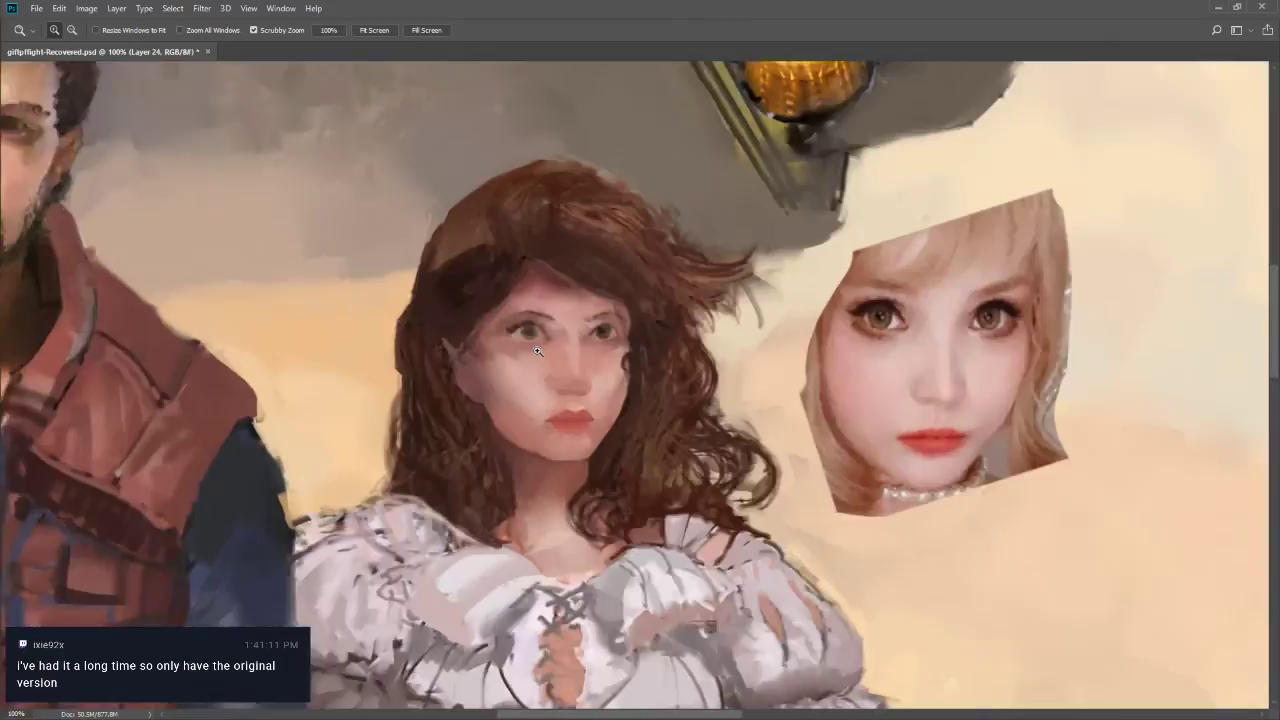
key(b)
alt+click(533, 302)
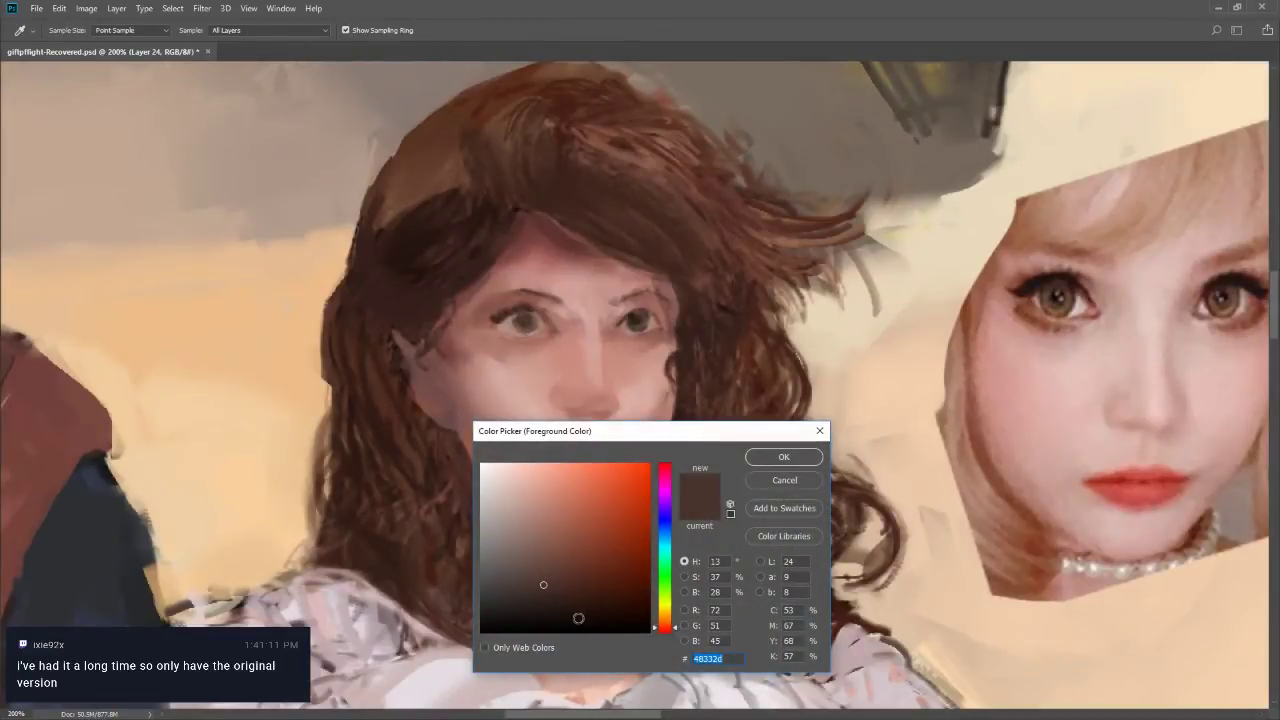
click(760, 461)
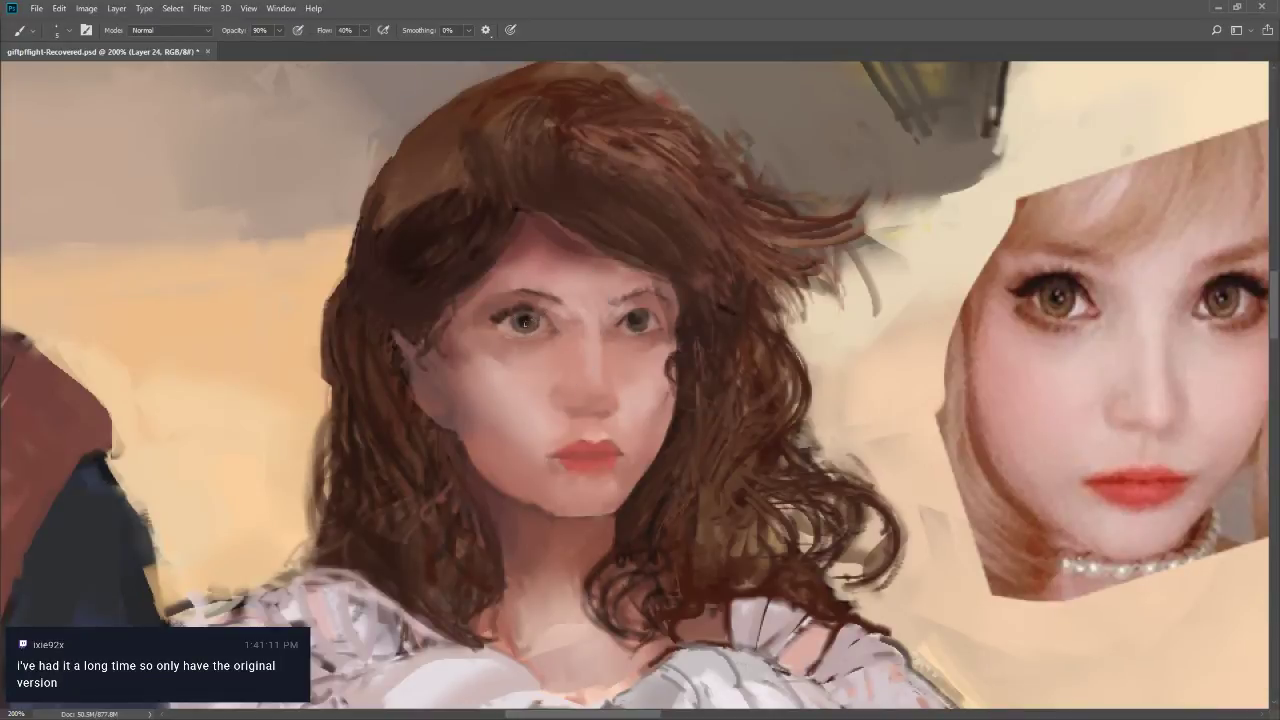
Try an orange-brown accent on the iris of the woman's nearer eye, faded to 33% opacity
alt+click(529, 320)
key(i)
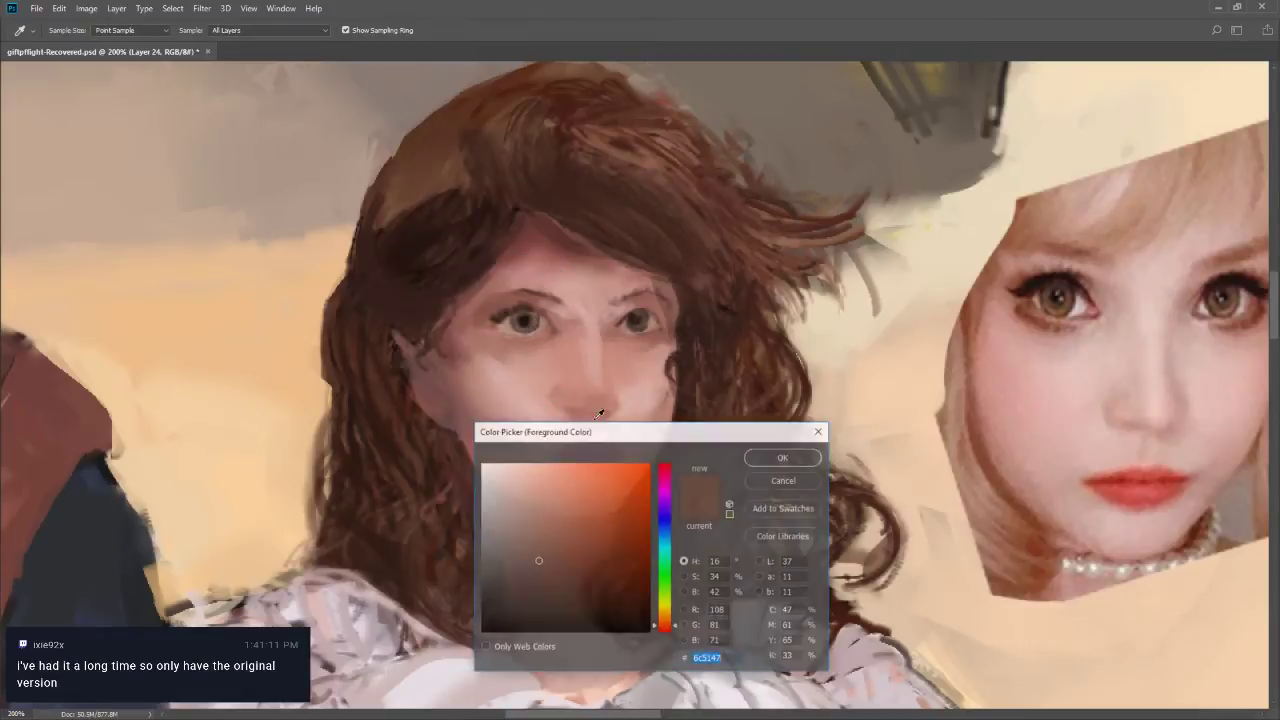
click(590, 495)
click(784, 457)
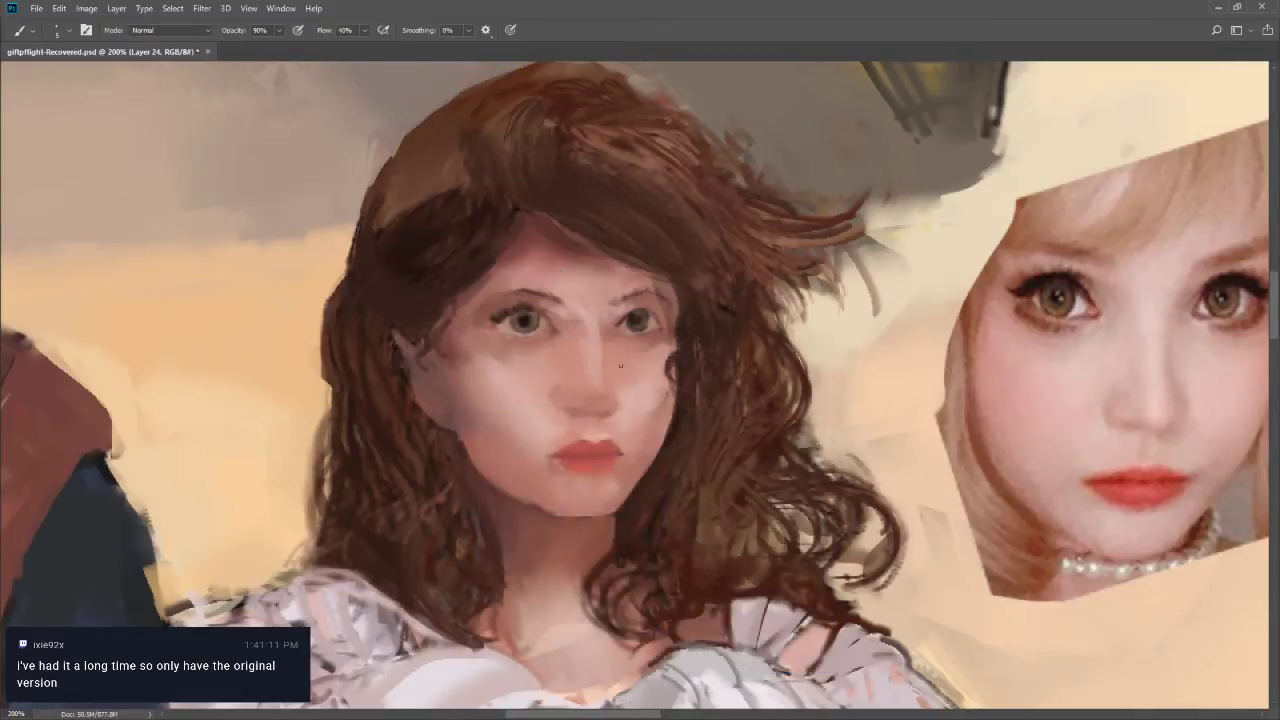
click(522, 324)
key(ctrl+shift+f)
text(33)
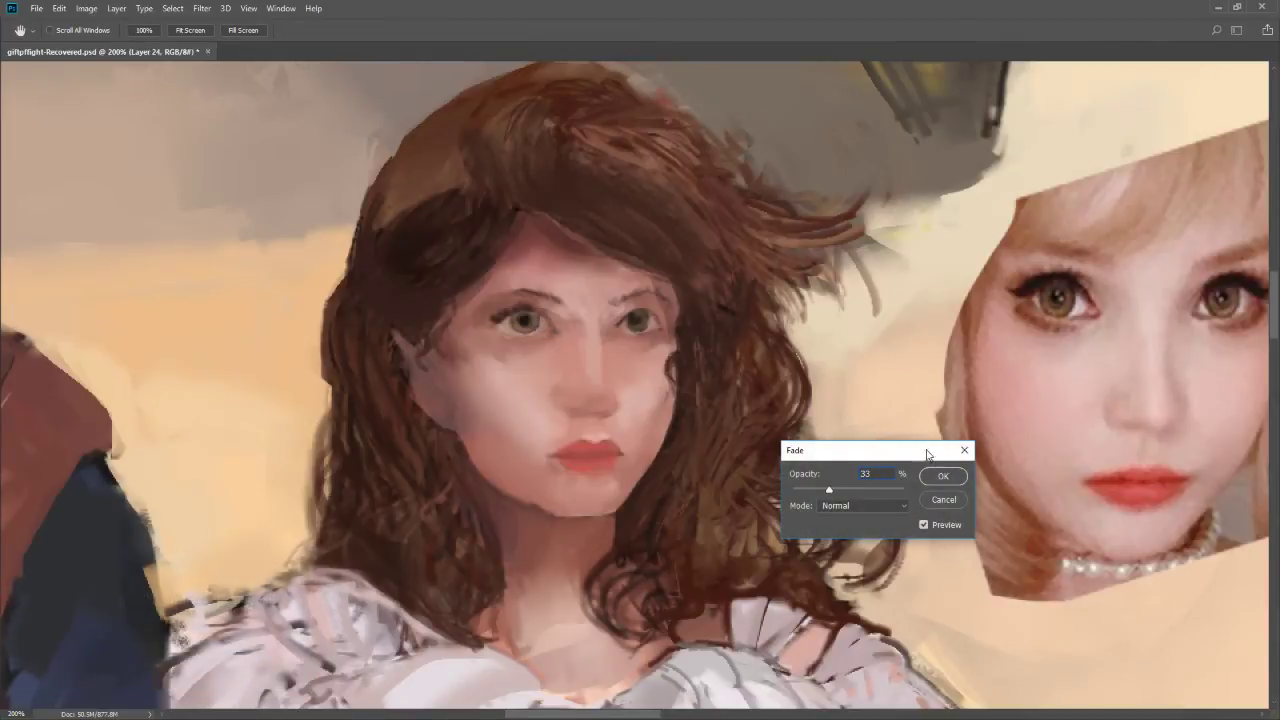
click(942, 477)
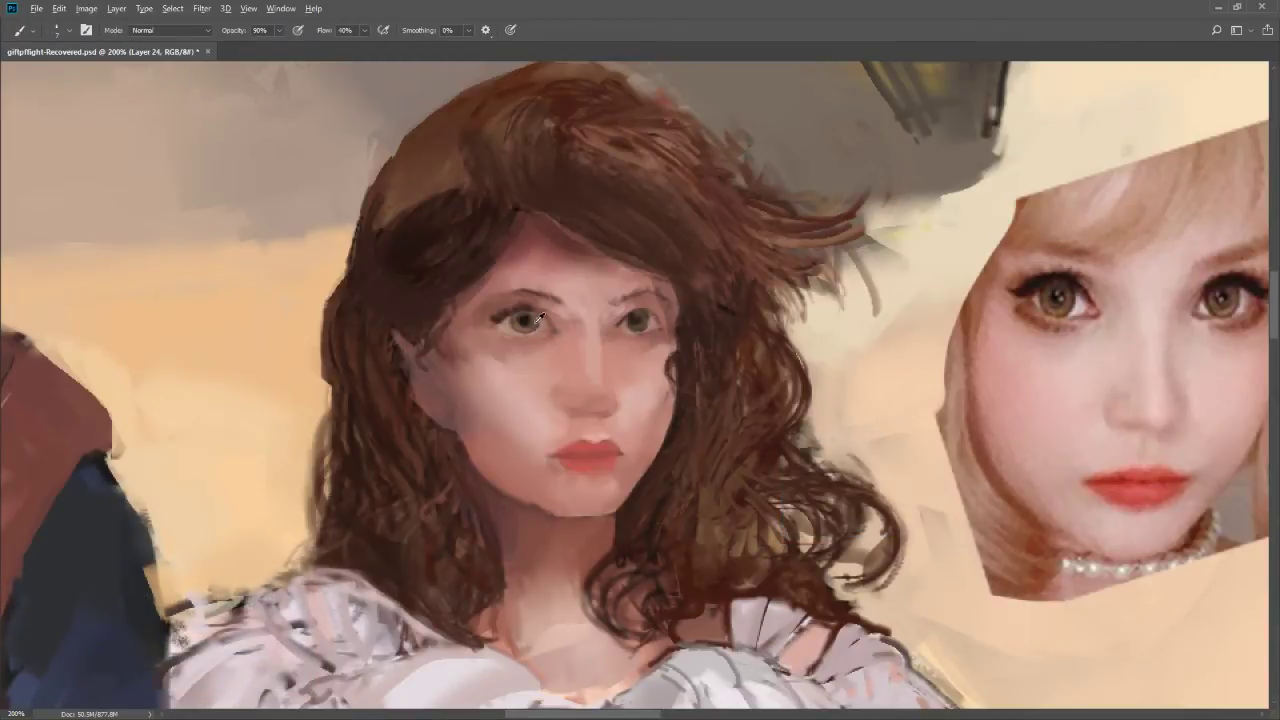
key(ctrl+z)
key(ctrl+z)
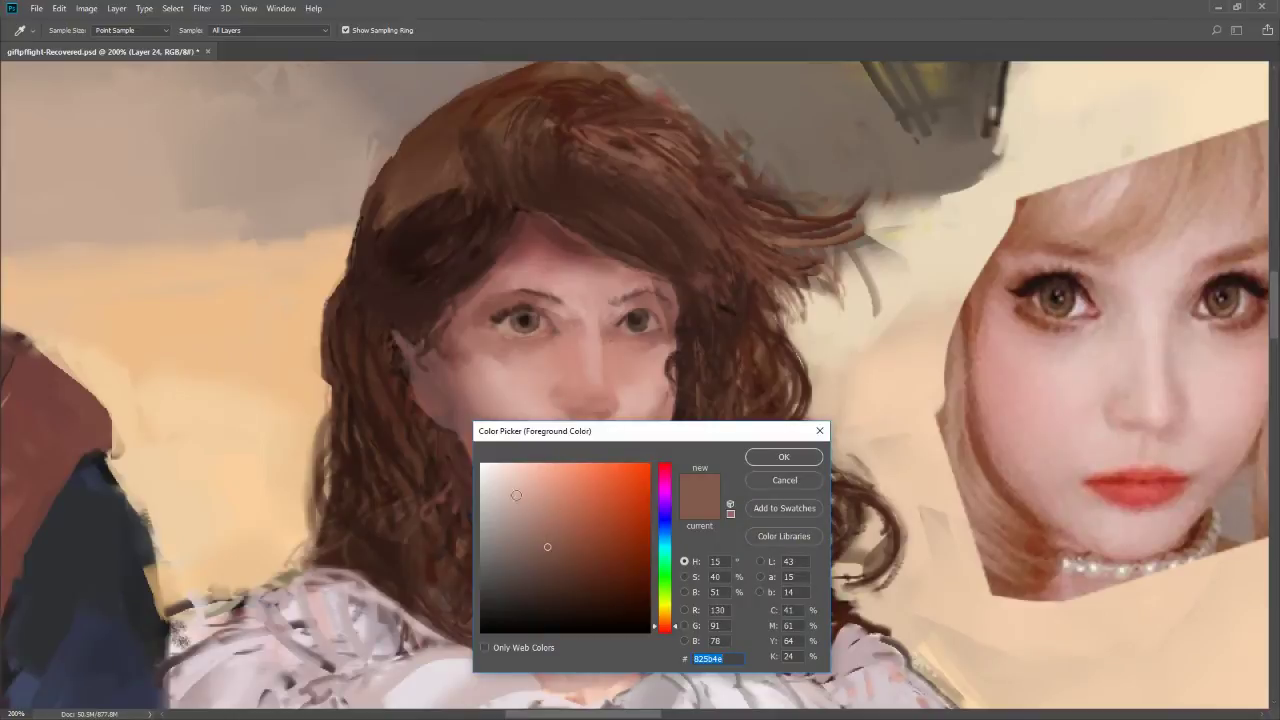
Detail the woman's nearer eye with a size 2 brush at 90% opacity, darkening its lash line with near-black #060303
click(524, 402)
click(783, 457)
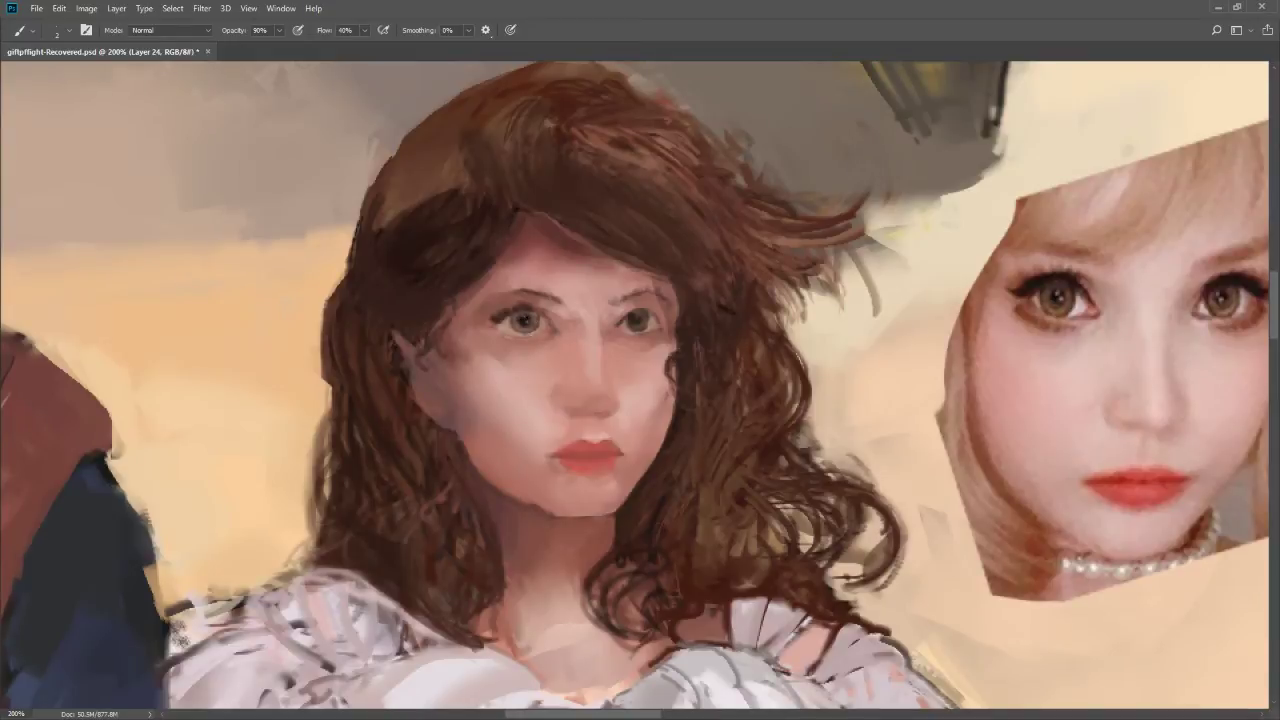
alt+click(497, 314)
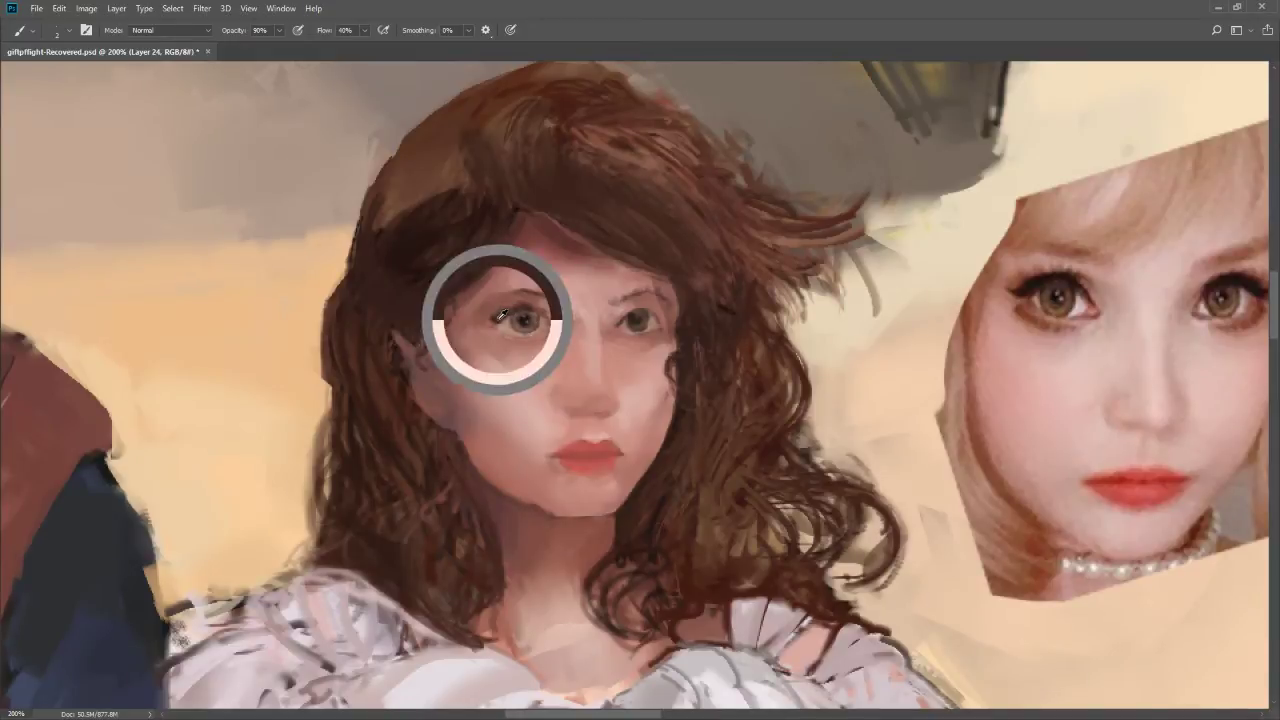
click(585, 626)
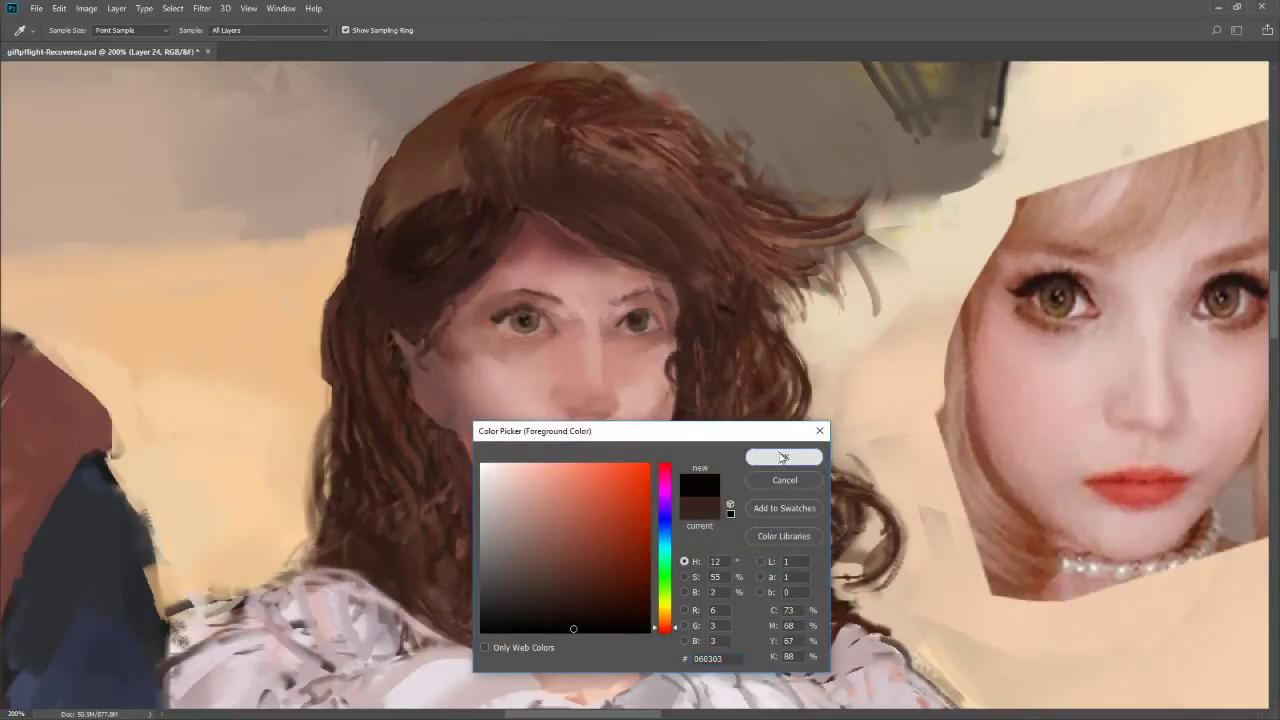
click(784, 456)
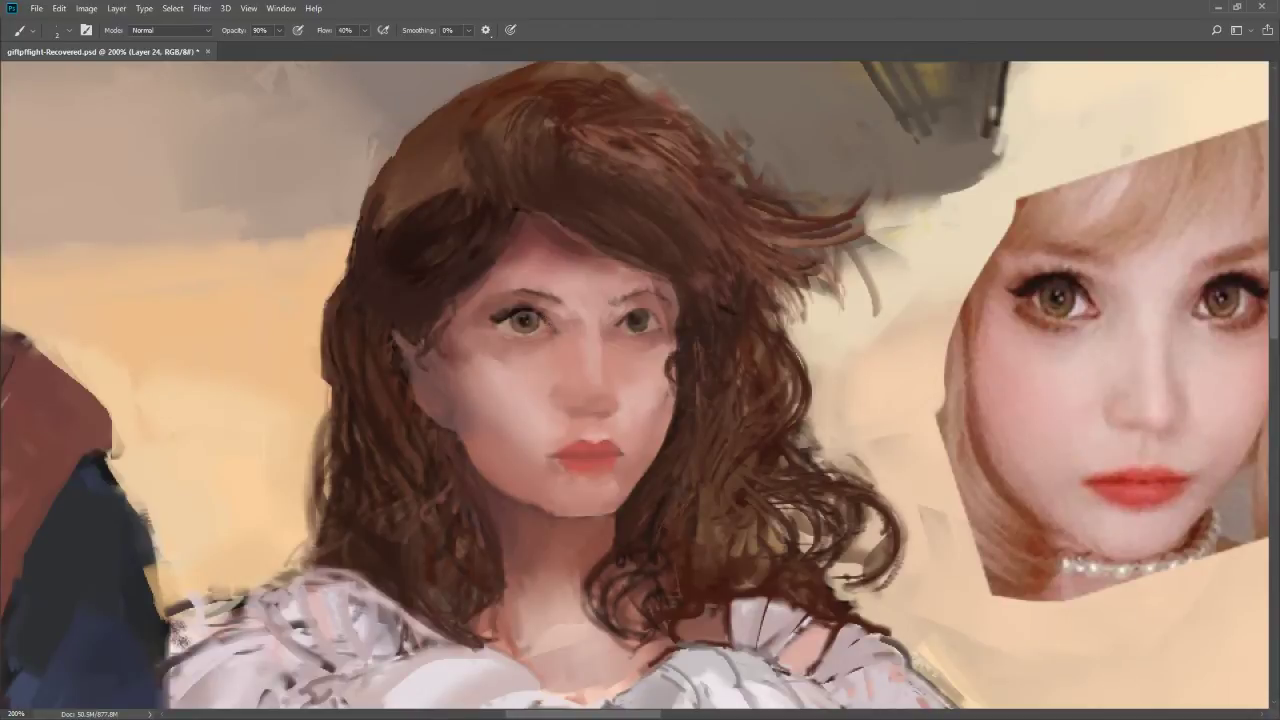
drag(518, 320, 494, 326)
Blend the skin around the inner corner of the woman's nearer eye with a sampled tone, varying the brush size
alt+click(547, 314)
key(bracketright)
key(bracketright)
key(bracketleft)
key(bracketleft)
key(bracketright)
key(bracketright)
key(bracketright)
key(bracketright)
Paint the shadow along the underside of the woman's nose and touch up its bridge with sampled skin tones
alt+click(580, 373)
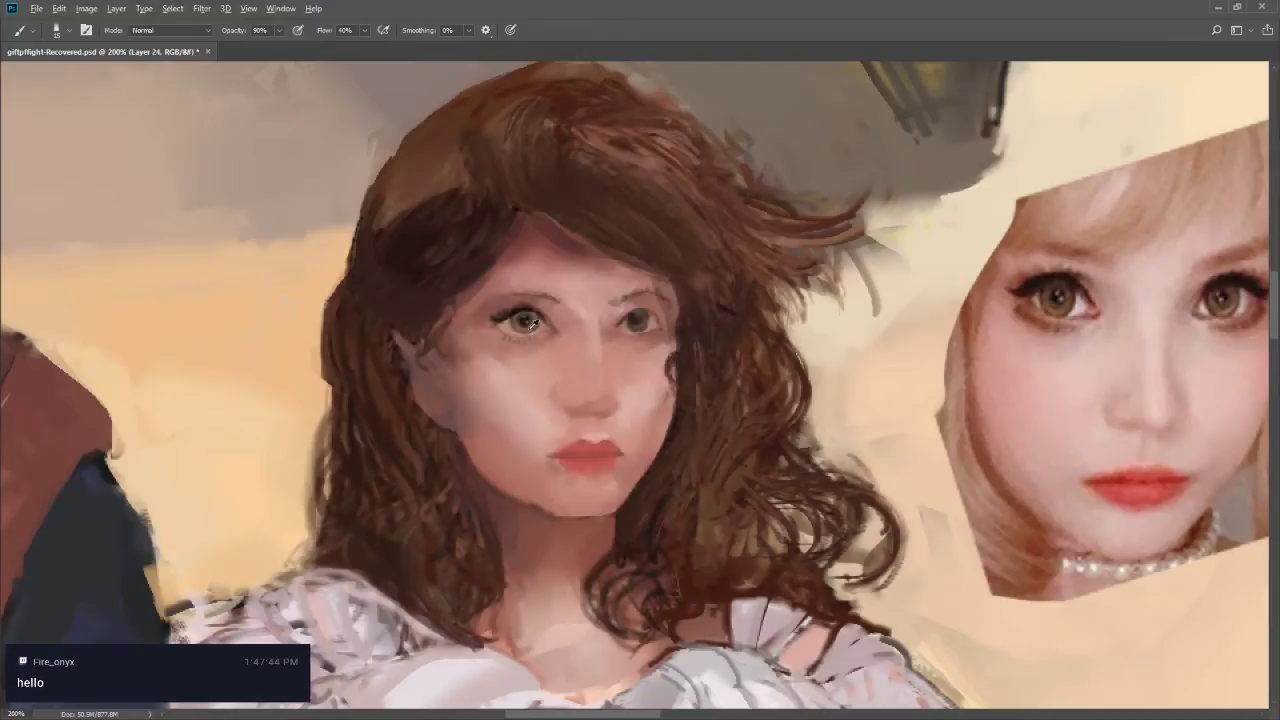
key(bracketleft)
key(bracketleft)
drag(557, 401, 579, 410)
drag(564, 405, 580, 407)
key(bracketright)
alt+right_click(588, 310)
key(bracketleft)
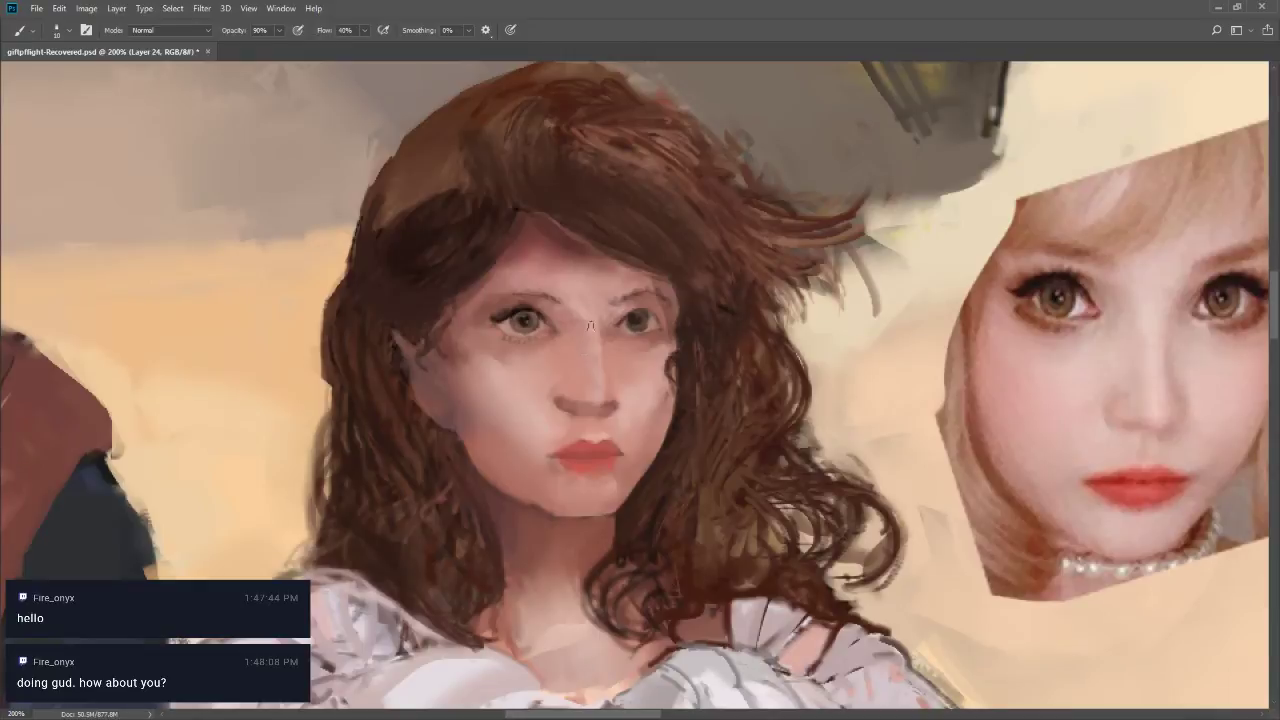
Darken the pupil and lashes of the woman's farther eye with a near-black and refine its brow using a sampled tone
alt+click(524, 322)
key(n)
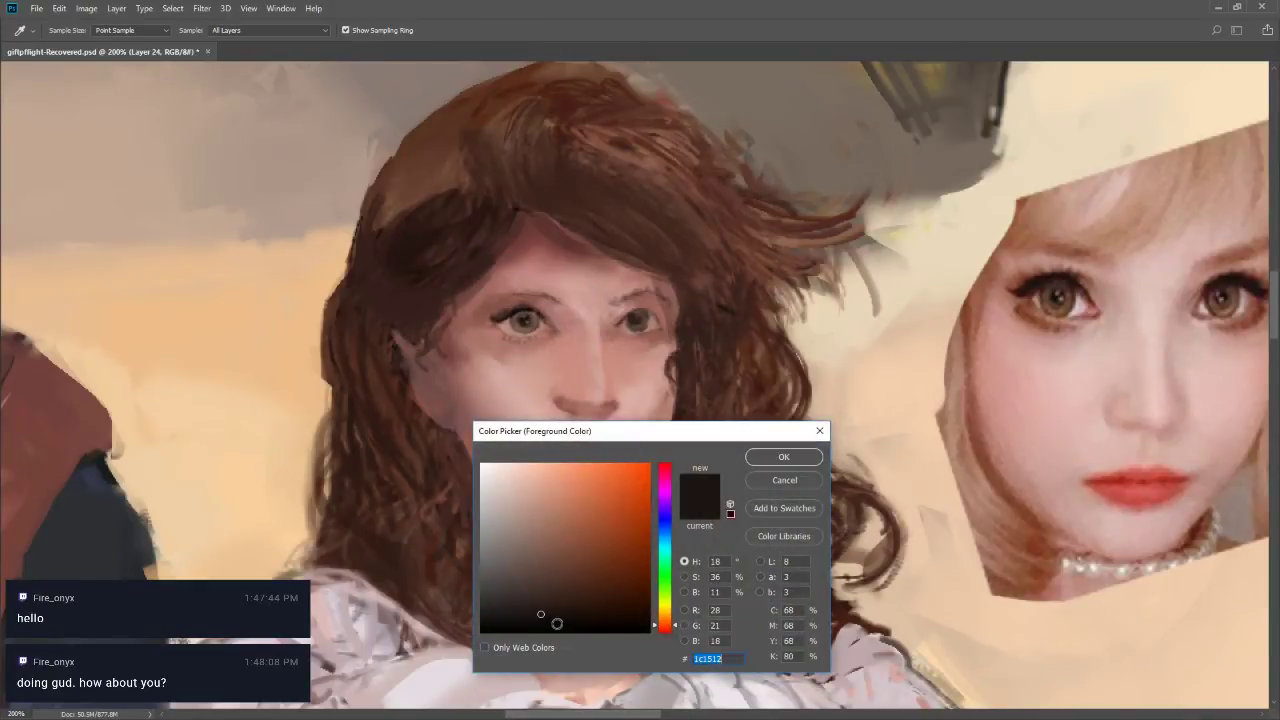
click(557, 624)
click(784, 456)
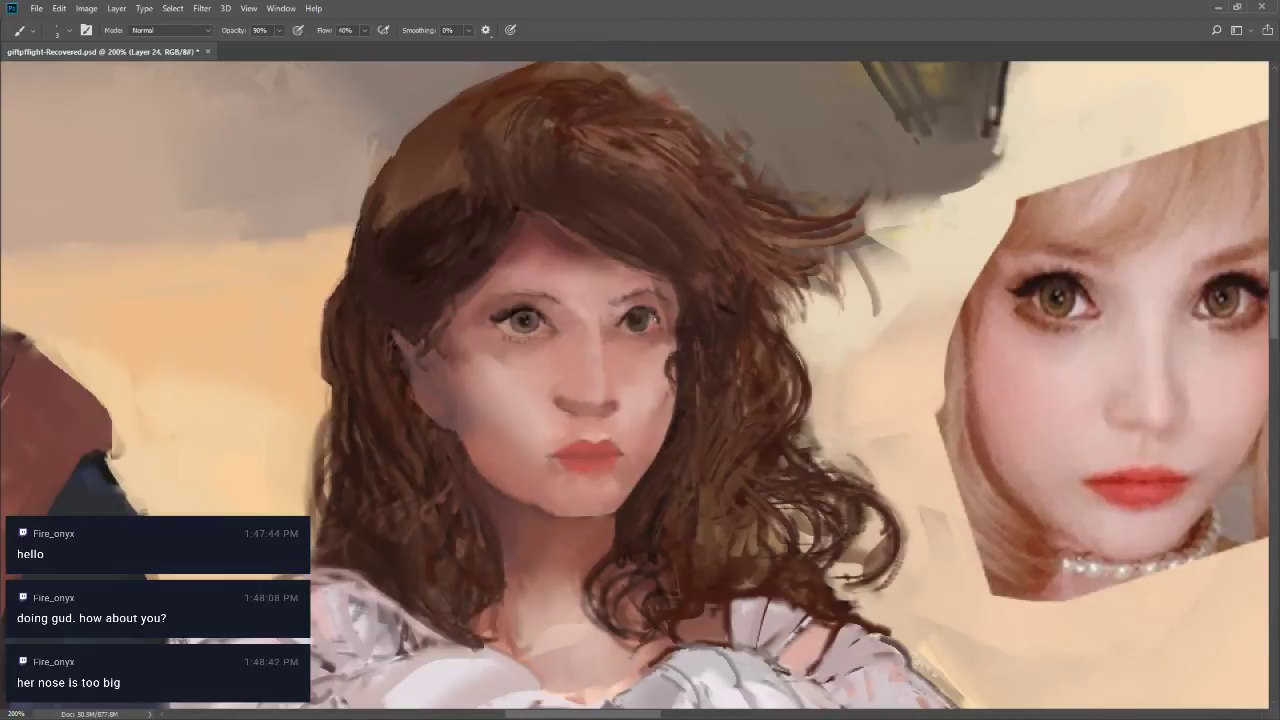
click(655, 320)
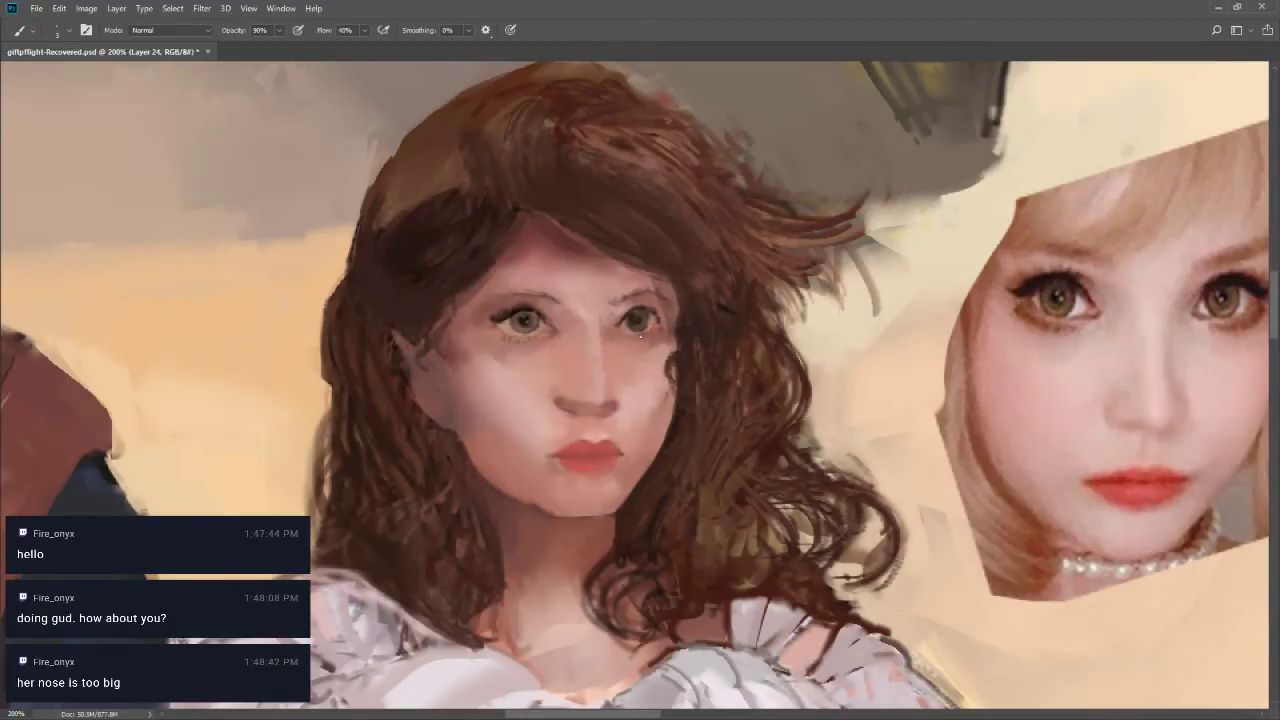
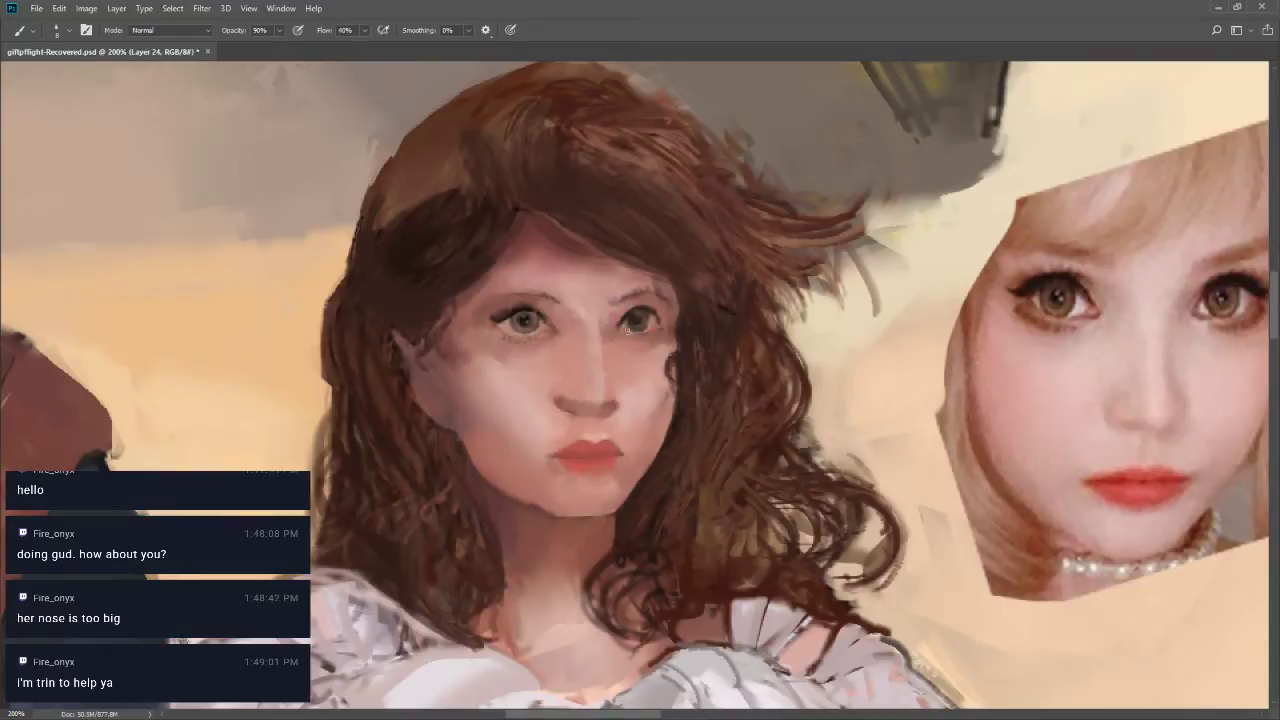
alt+click(615, 314)
key(])
Smooth the temple and brow area beside the woman's nearer eye with sampled skin tones, varying the brush size
alt+click(488, 290)
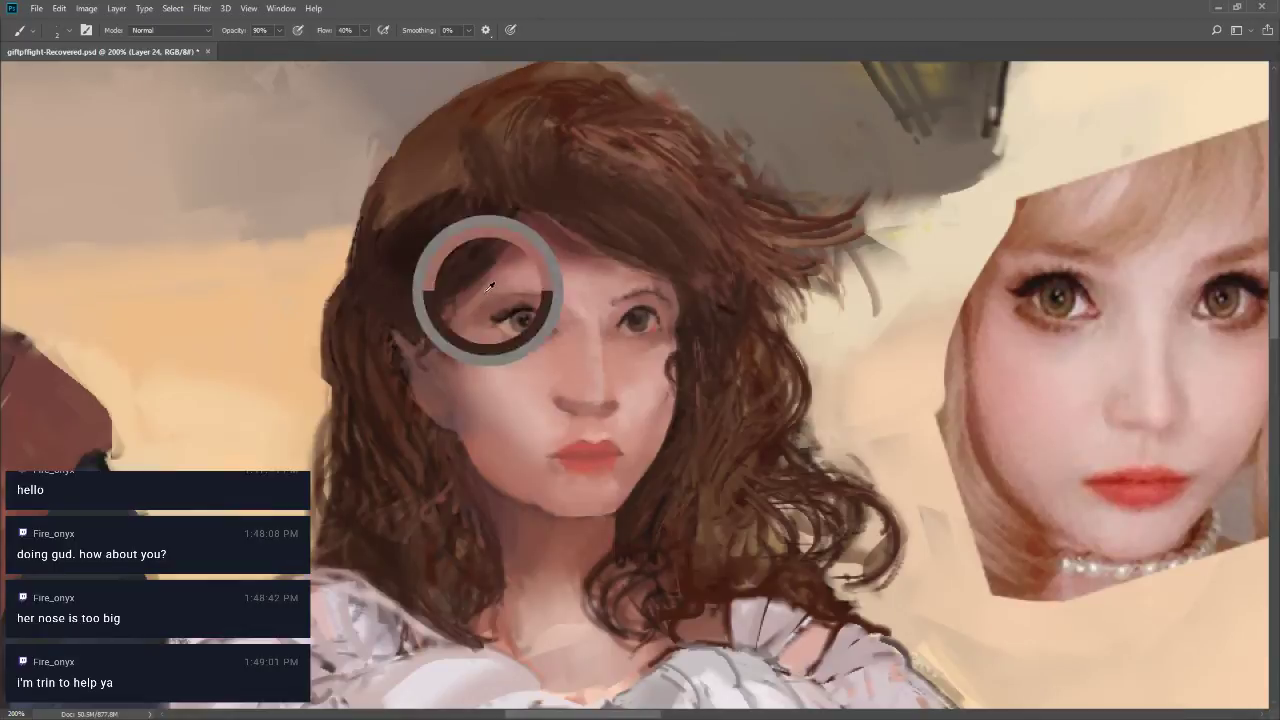
key(bracketright)
key(bracketright)
key(bracketright)
key(bracketright)
key(bracketright)
key(bracketright)
key(bracketright)
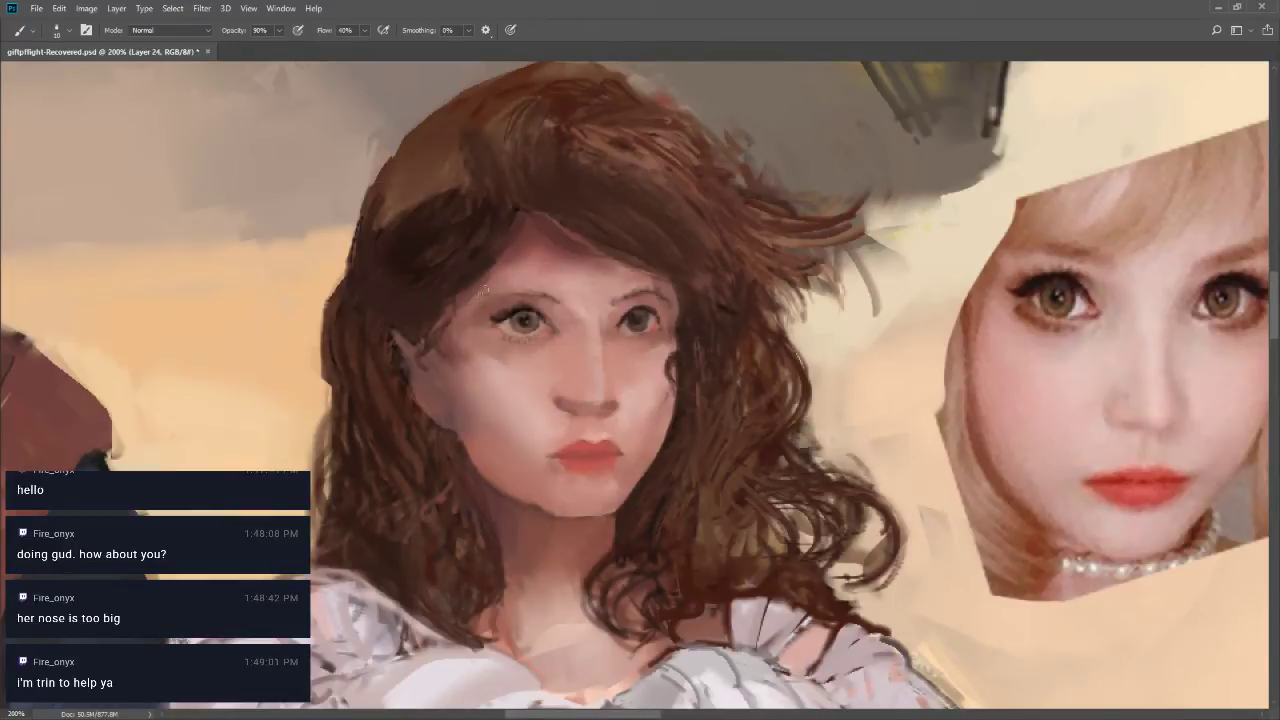
alt+click(480, 312)
key(bracketright)
key(bracketleft)
key(bracketleft)
key(bracketright)
key(bracketright)
key(bracketleft)
key(bracketright)
Touch up the skin around the woman's brows and nearer eye with sampled tones, varying the brush size
alt+click(612, 273)
key(4)
key(bracketright)
key(bracketright)
key(bracketleft)
key(bracketleft)
alt+click(522, 328)
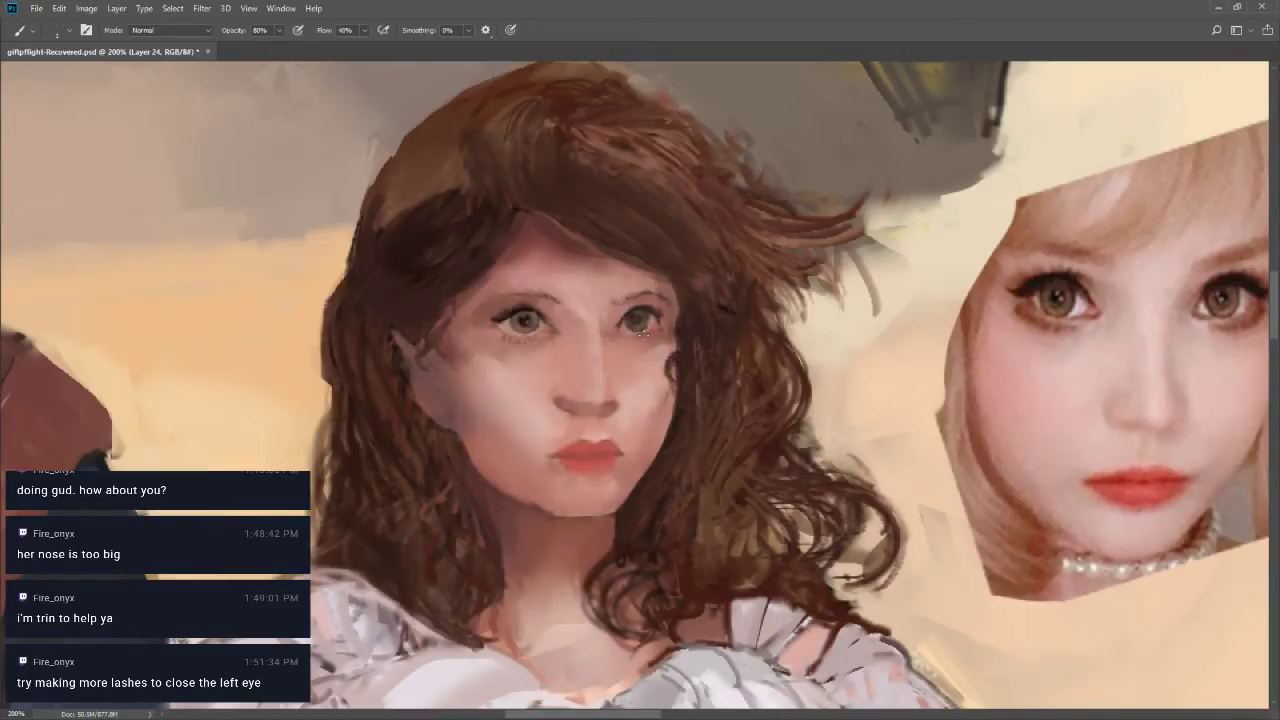
Pick the brown #875e51 as foreground colour and paint softly beneath the woman's nearer eye
key(alt+shift+c)
click(522, 321)
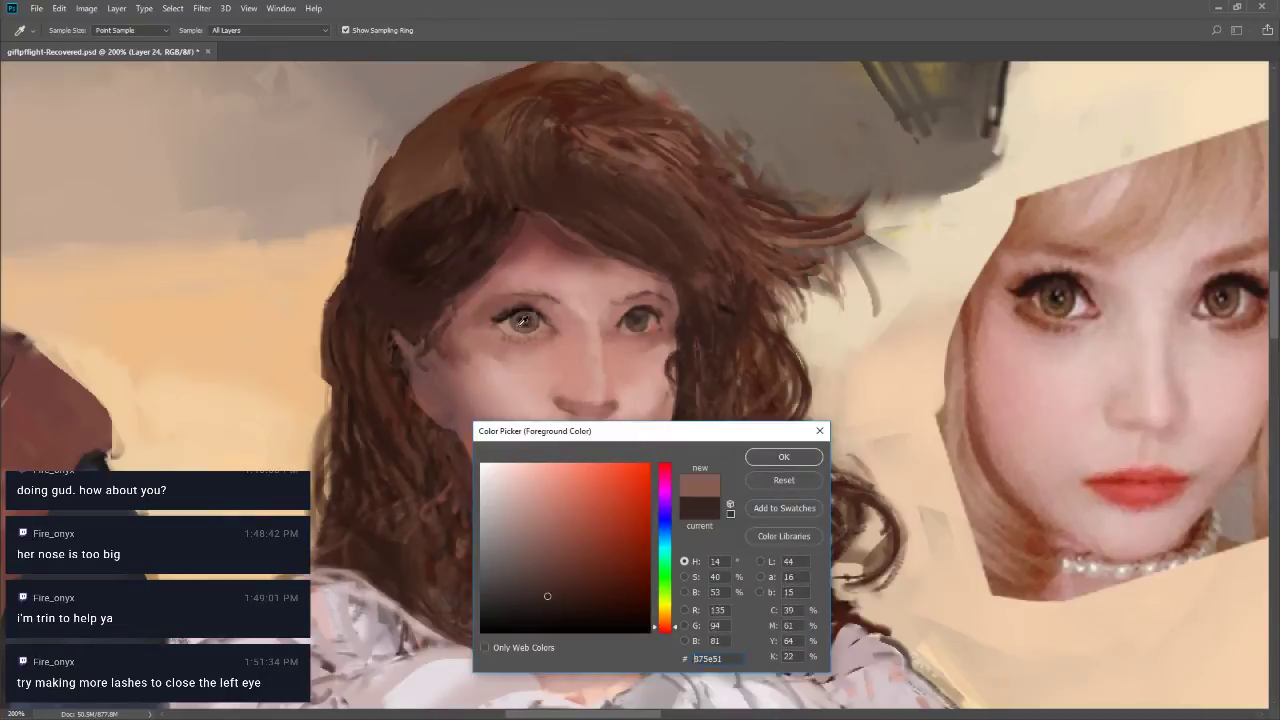
click(767, 460)
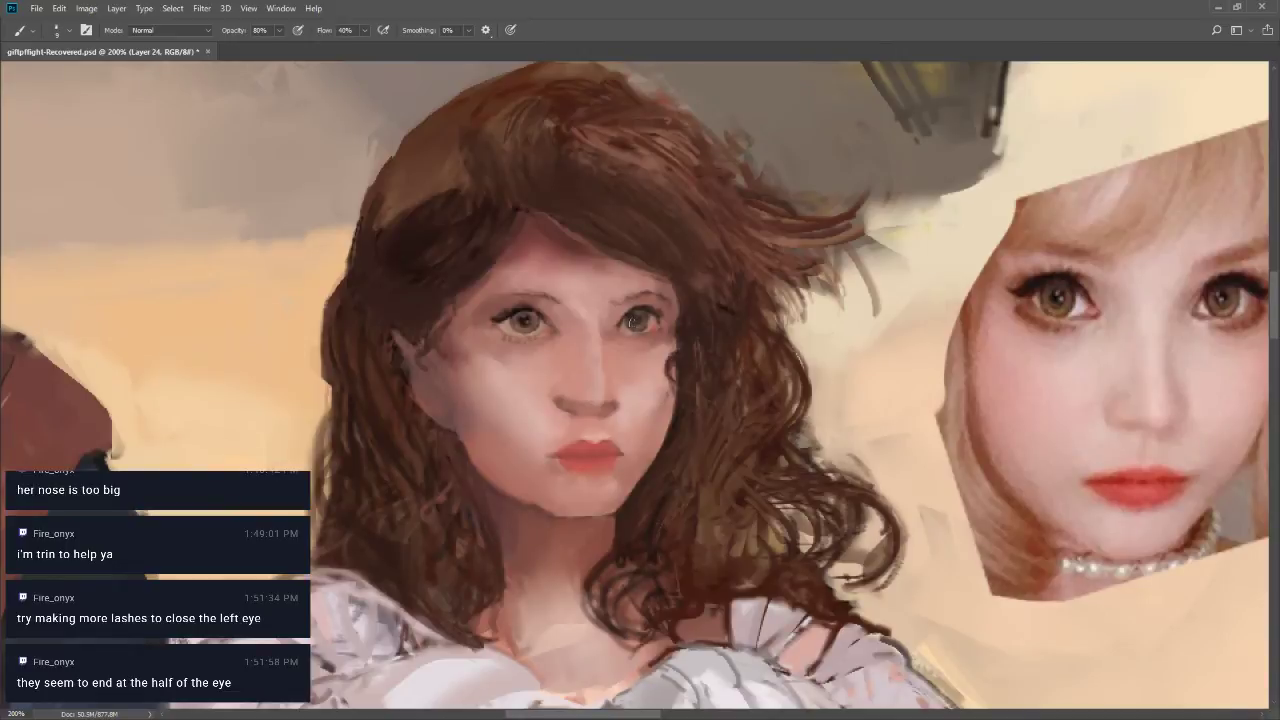
key(bracketright)
drag(496, 366, 545, 368)
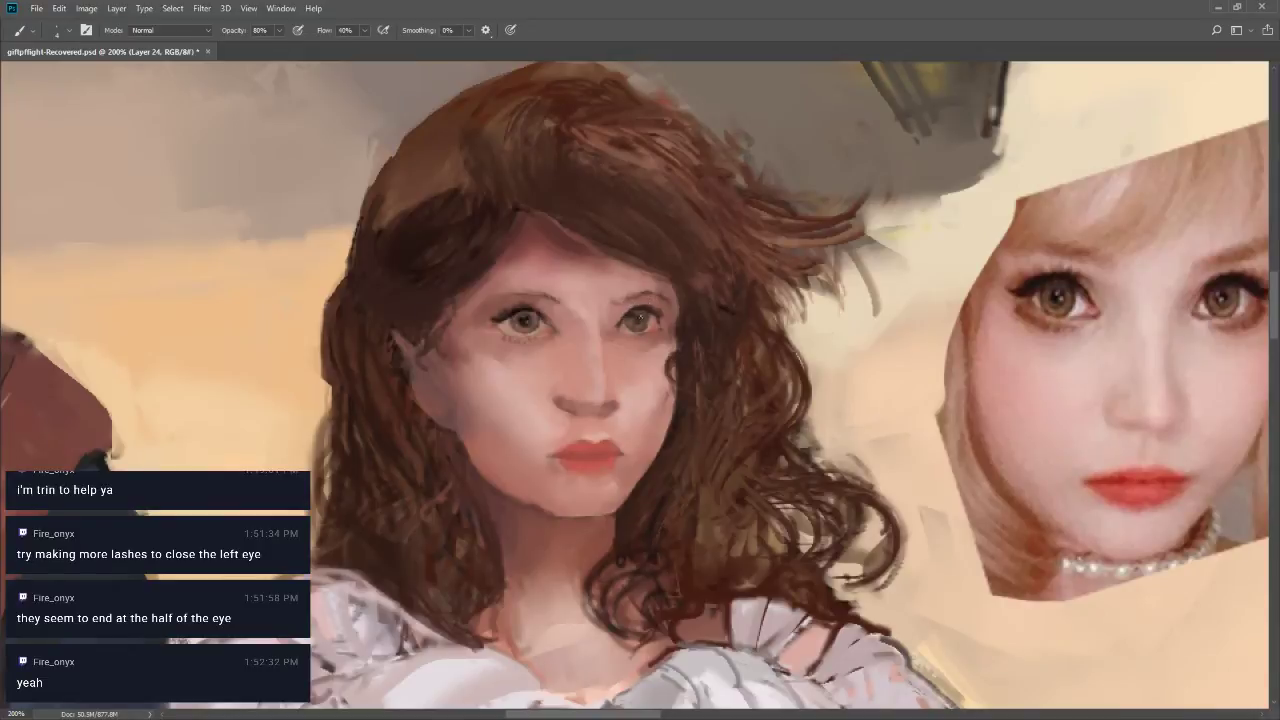
Touch up the face edge beside the woman's farther eye and the area around its brow with sampled tones
drag(674, 370, 676, 322)
drag(628, 266, 658, 262)
key(space)
drag(709, 323, 706, 331)
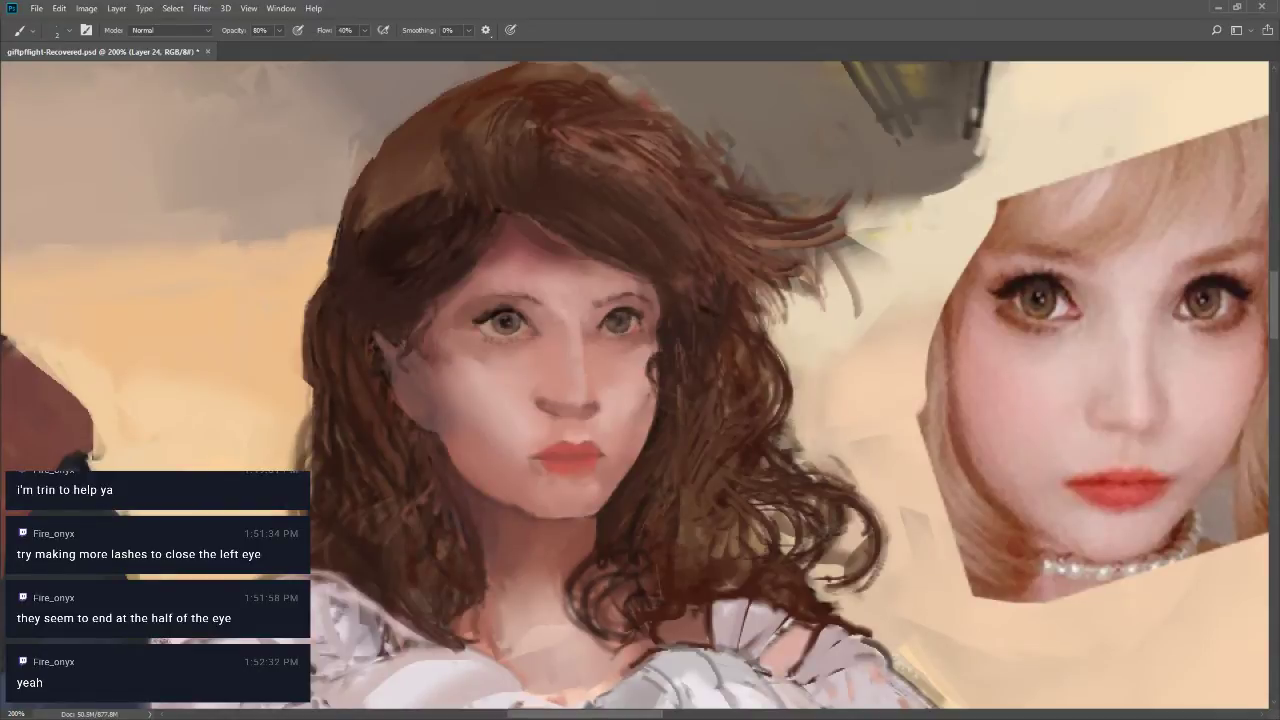
alt+click(500, 326)
alt+click(517, 299)
alt+click(638, 305)
key(h)
key(b)
key(bracketleft)
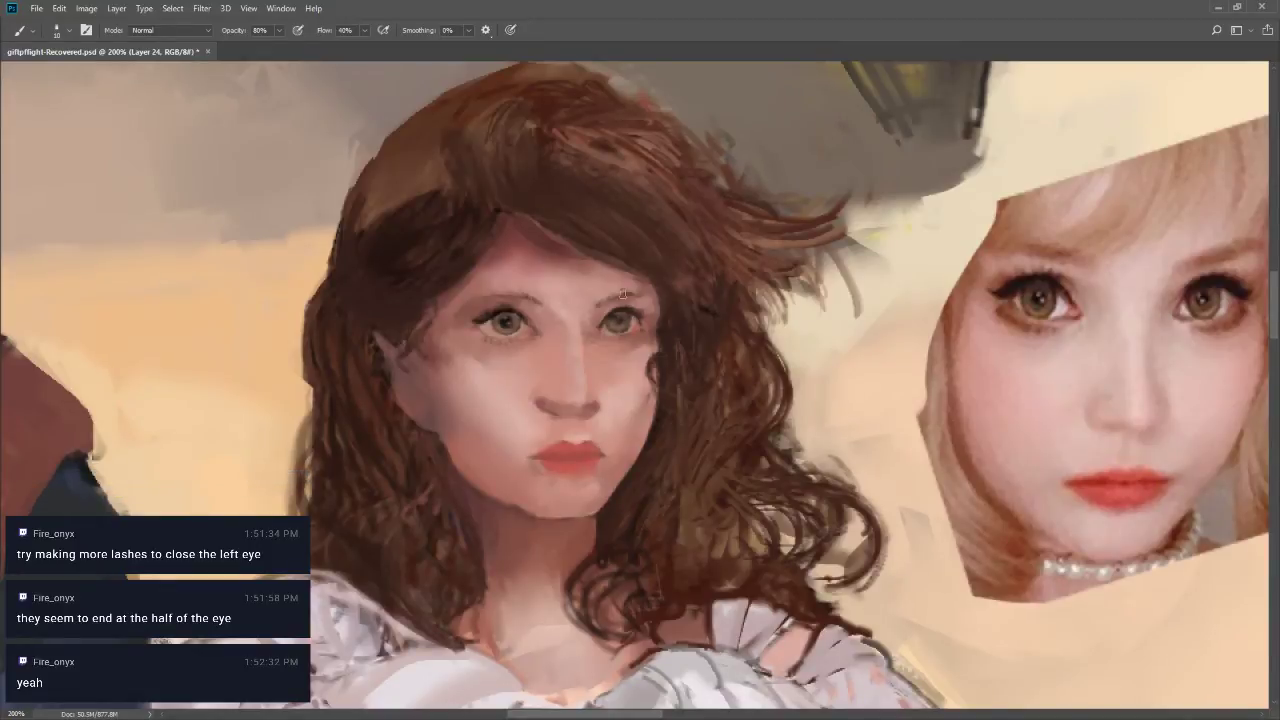
Thicken the upper lashes of the woman's farther eye with a dark tone sampled from the nearer eye's lashes
alt+click(500, 310)
drag(634, 307, 659, 315)
drag(612, 307, 640, 310)
key(bracketright)
key(bracketright)
key(bracketleft)
key(bracketleft)
Try strokes between the eyes and around the nose bridge after picking a darker foreground colour
key(F12)
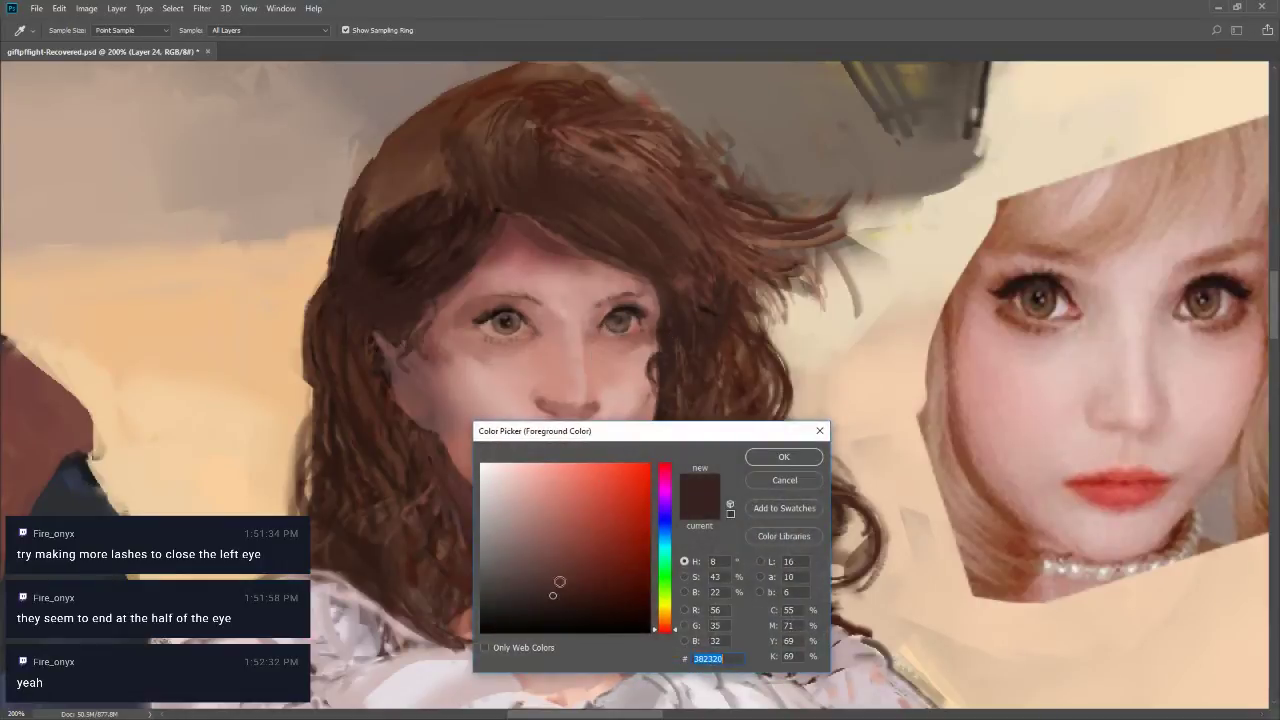
click(614, 620)
click(773, 455)
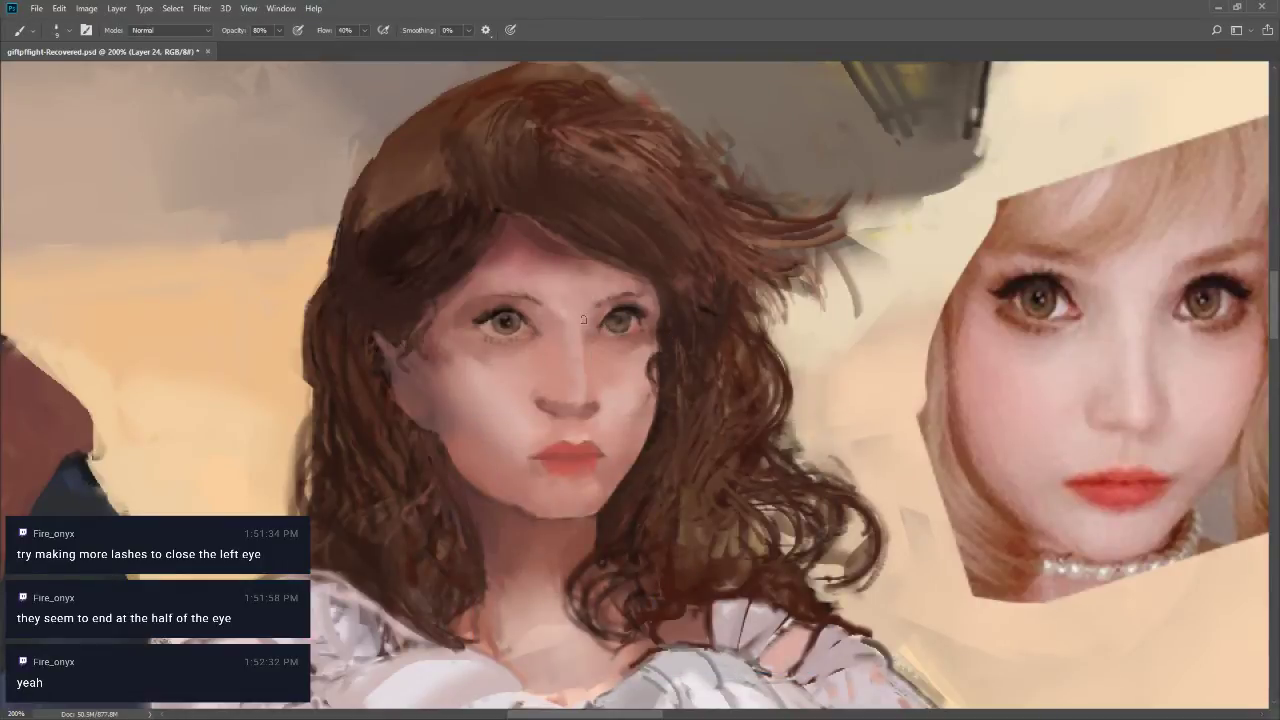
drag(583, 326, 606, 291)
key(ctrl+z)
mouse_move(545, 303)
mouse_down()
mouse_move(544, 298)
mouse_move(598, 298)
mouse_up()
key(ctrl+z)
key(ctrl+z)
key(ctrl+z)
mouse_move(548, 323)
mouse_down()
mouse_move(580, 309)
mouse_move(597, 330)
mouse_move(558, 318)
mouse_move(541, 342)
mouse_move(590, 338)
mouse_move(538, 337)
mouse_up()
key(ctrl+z)
key(ctrl+z)
key(ctrl+z)
Soften the skin along the bridge of the woman's nose with sampled tones, varying the brush size
key(bracketright)
key(bracketright)
key(bracketleft)
alt+click(547, 347)
alt+click(580, 332)
key(bracketleft)
key(bracketleft)
key(bracketright)
key(bracketright)
Paint the skin just below the woman's farther eye with sampled tones and a smaller brush
alt+click(614, 363)
key(bracketleft)
key(bracketleft)
key(bracketleft)
key(bracketleft)
alt+click(651, 334)
drag(616, 342, 643, 339)
drag(614, 342, 643, 337)
Shade the upper part of the woman's nearer cheek with sampled skin tones at 40% opacity
key(bracketright)
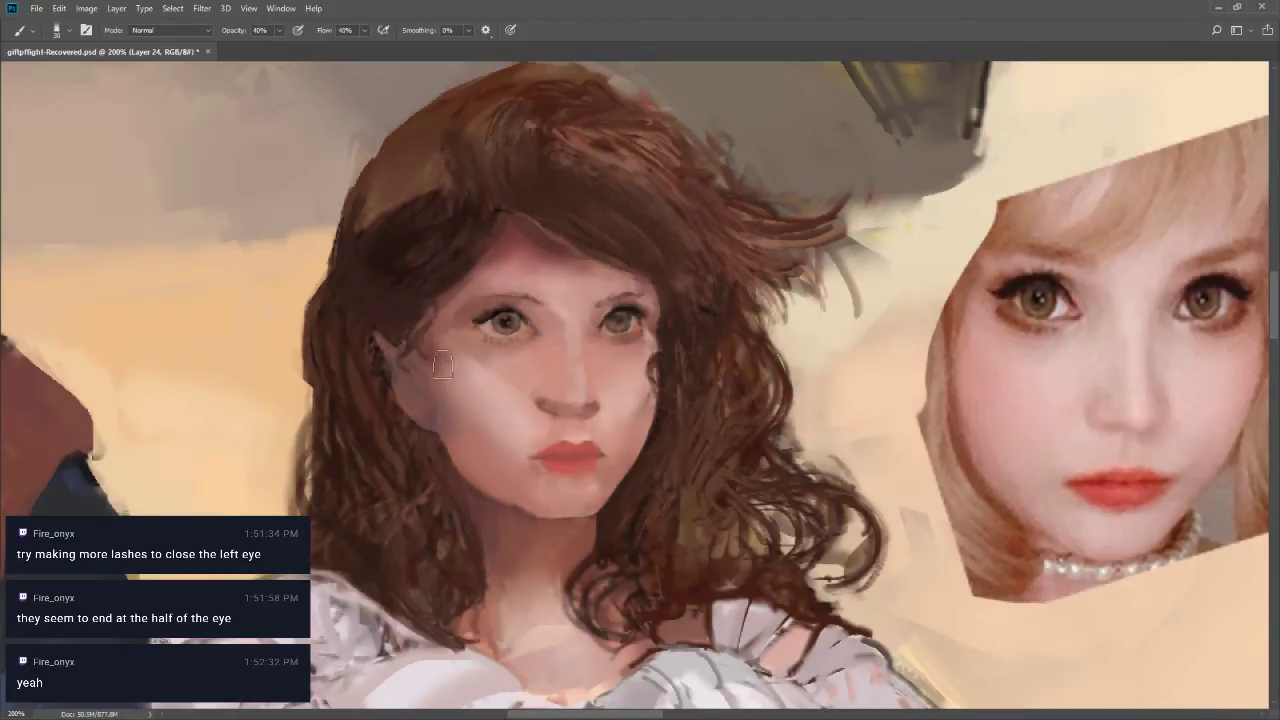
mouse_move(481, 390)
mouse_down()
mouse_move(500, 415)
mouse_move(464, 367)
mouse_up()
alt+click(486, 372)
drag(499, 380, 488, 378)
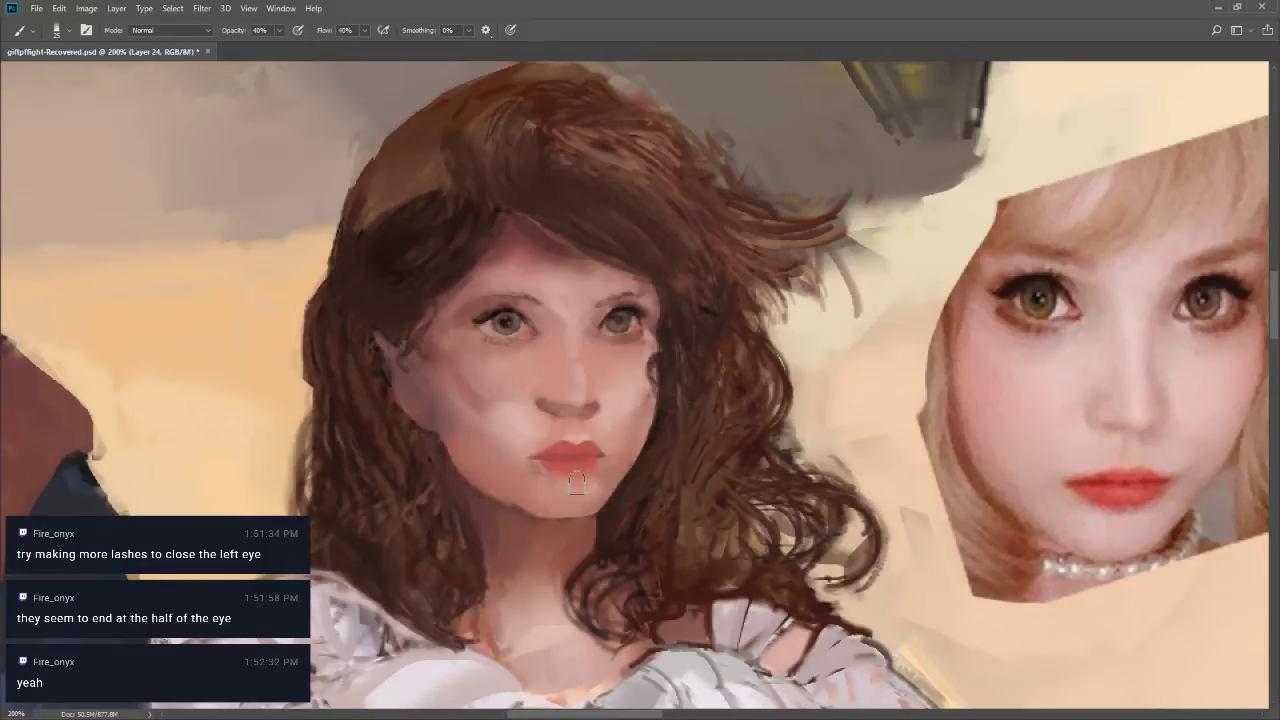
alt+click(466, 376)
mouse_move(465, 378)
mouse_down()
mouse_move(530, 405)
mouse_move(478, 386)
mouse_up()
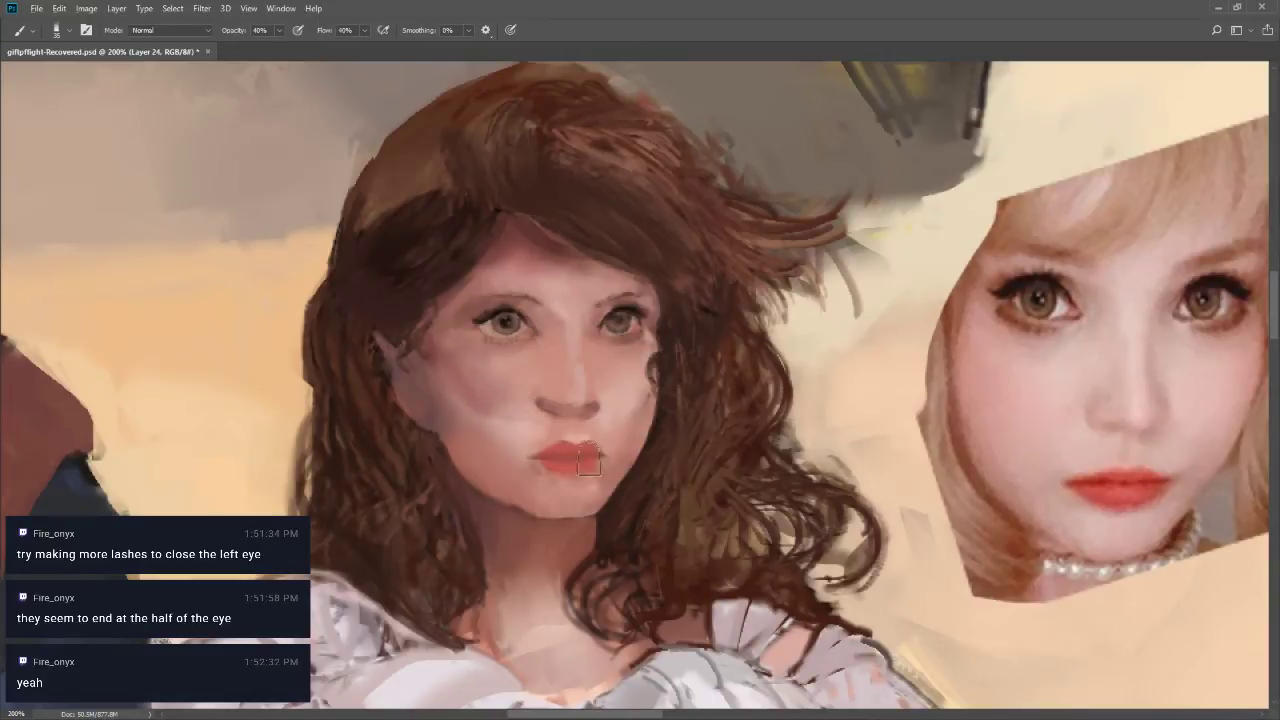
mouse_move(472, 392)
mouse_down()
mouse_move(543, 405)
mouse_move(529, 424)
mouse_move(459, 372)
mouse_move(465, 388)
mouse_move(528, 389)
mouse_move(508, 448)
mouse_up()
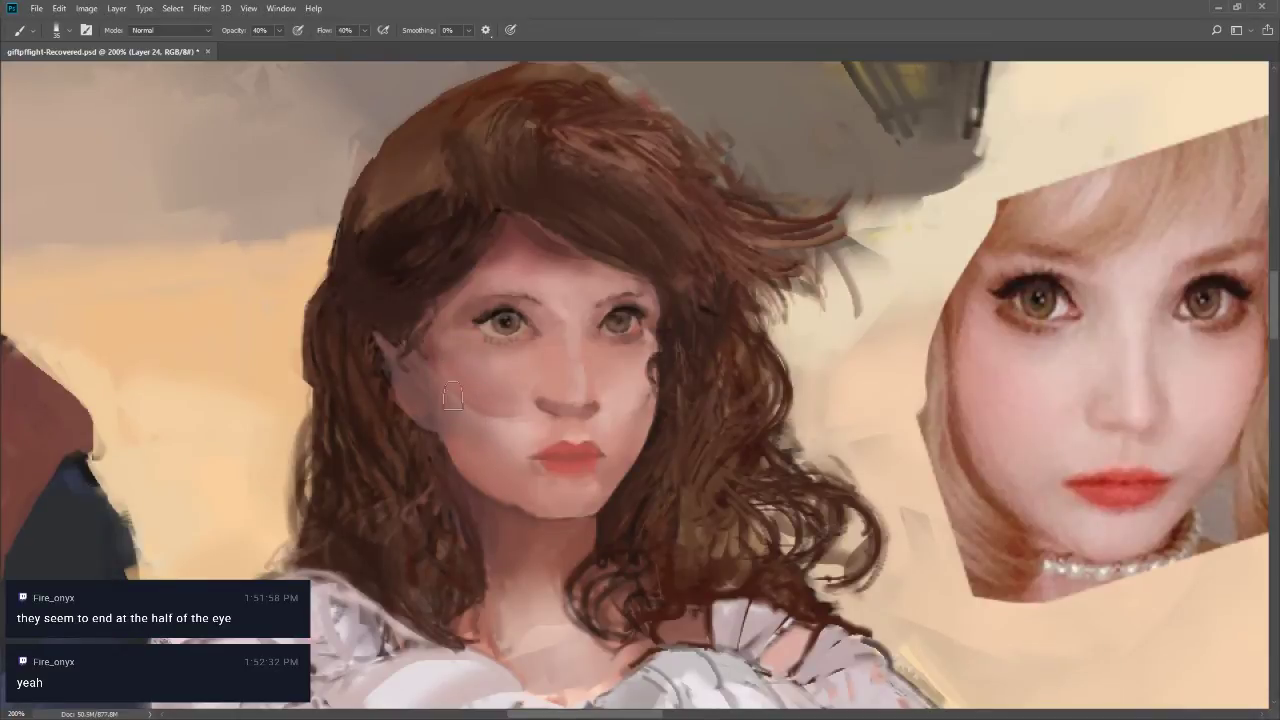
Blend the lower part of the nearer cheek toward the mouth with a sampled tone and soften the nose's underside
key(bracketleft)
key(bracketleft)
key(bracketleft)
key(bracketleft)
key(bracketleft)
key(bracketright)
key(bracketright)
alt+click(435, 419)
drag(461, 411, 503, 439)
key(bracketright)
key(bracketright)
mouse_move(519, 450)
mouse_down()
mouse_move(485, 440)
mouse_move(540, 448)
mouse_move(528, 460)
mouse_up()
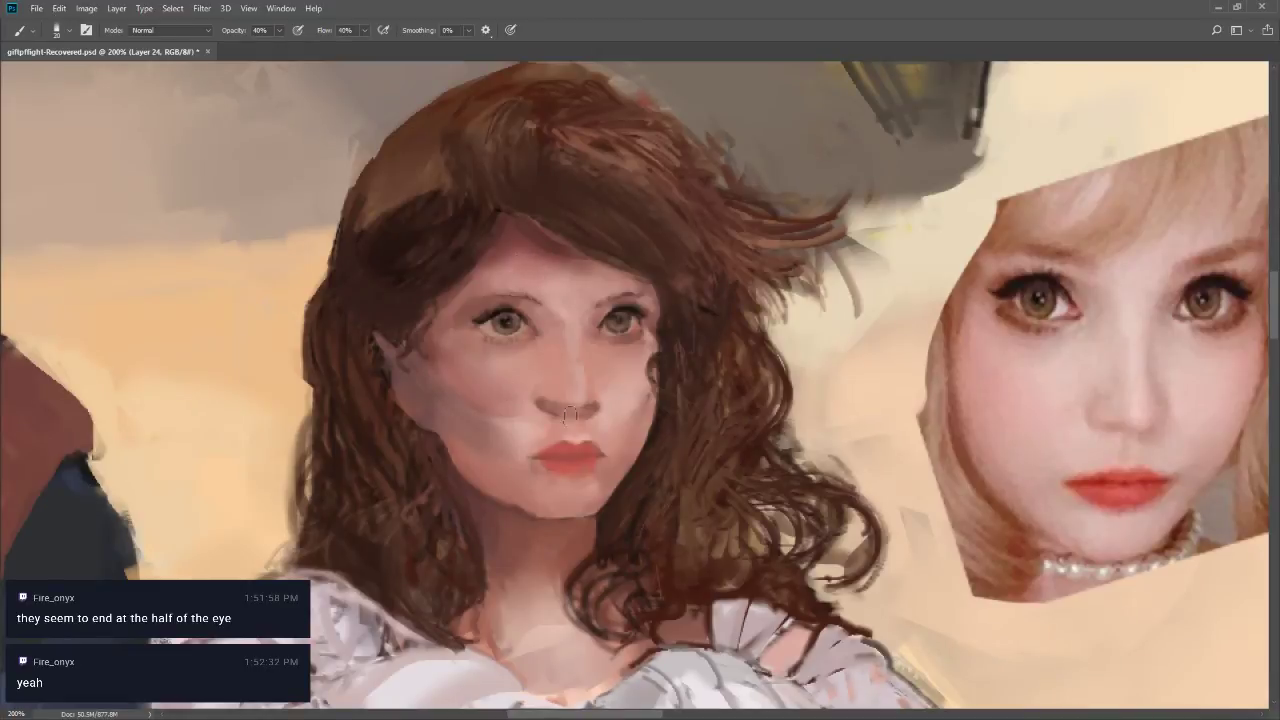
alt+click(530, 388)
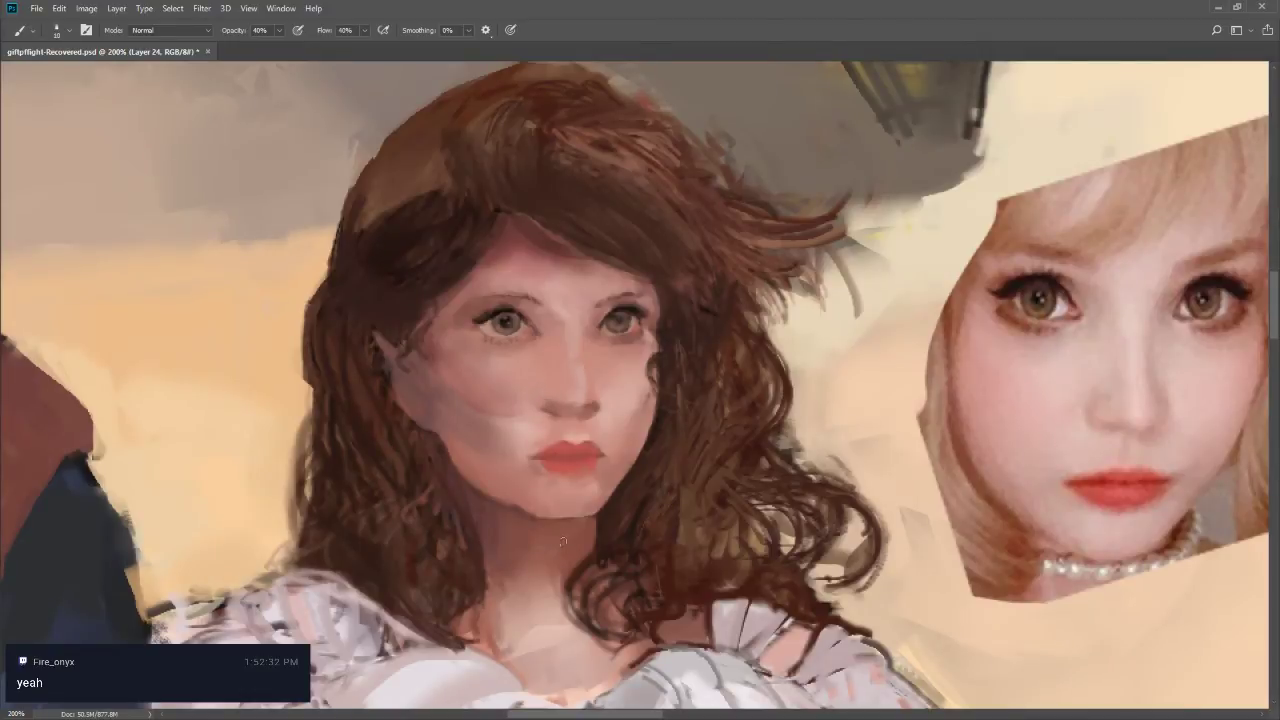
Mark thin curved contour lines across both cheeks at 80% opacity with a sampled skin tone and a small brush
key(bracketright)
key(8)
alt+click(431, 359)
alt+click(429, 359)
key(bracketleft)
key(bracketleft)
key(bracketleft)
key(bracketleft)
key(bracketleft)
key(bracketleft)
key(bracketleft)
mouse_move(633, 402)
mouse_down()
mouse_move(646, 386)
mouse_move(618, 416)
mouse_up()
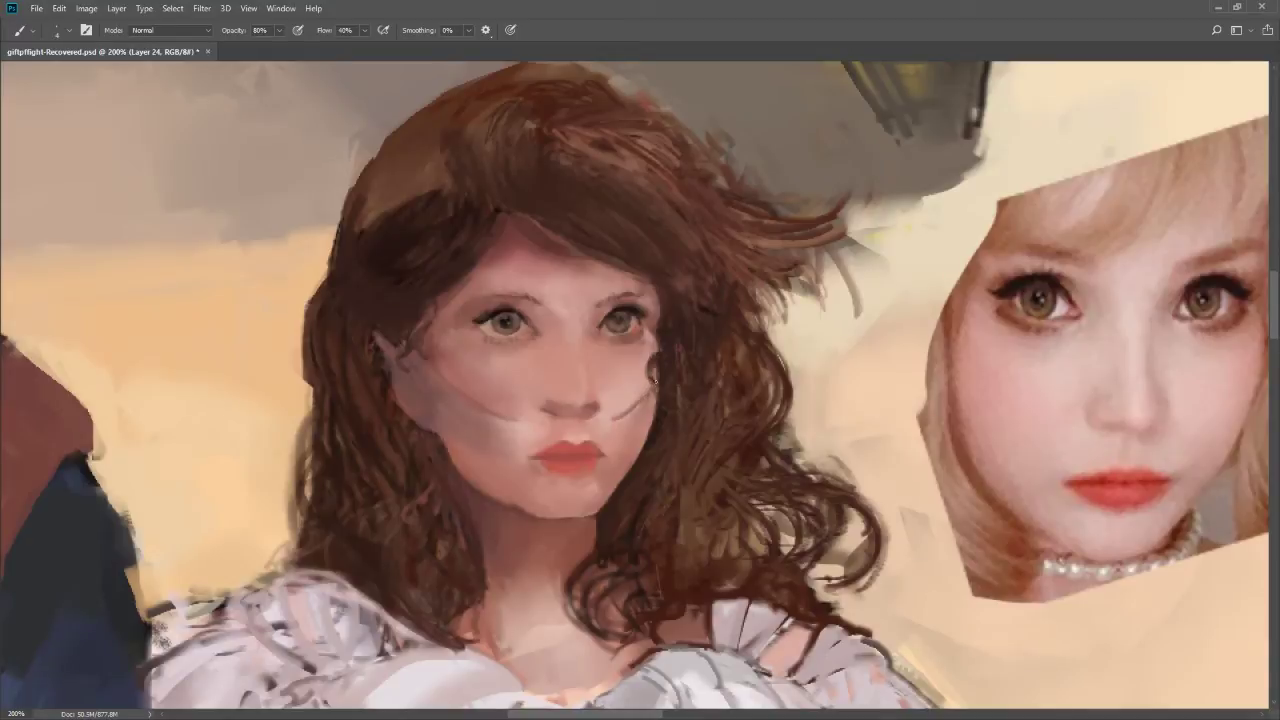
Paint along the outer edge of the woman's farther cheek with a slightly larger brush
key(bracketright)
key(bracketright)
key(bracketright)
mouse_move(649, 394)
mouse_down()
mouse_move(616, 409)
mouse_move(640, 404)
mouse_move(622, 420)
mouse_move(648, 400)
mouse_move(613, 410)
mouse_move(643, 388)
mouse_move(647, 425)
mouse_up()
key(bracketleft)
Shade the nearer cheek along its contour line with a much larger brush
key(bracketright)
key(bracketright)
key(bracketright)
key(bracketright)
key(bracketright)
key(bracketright)
key(bracketright)
key(bracketright)
mouse_move(460, 392)
mouse_down()
mouse_move(520, 428)
mouse_move(530, 410)
mouse_up()
key(bracketright)
Refine the lower edge of the nearer cheek's shading with a sampled skin tone and a smaller brush
alt+click(452, 366)
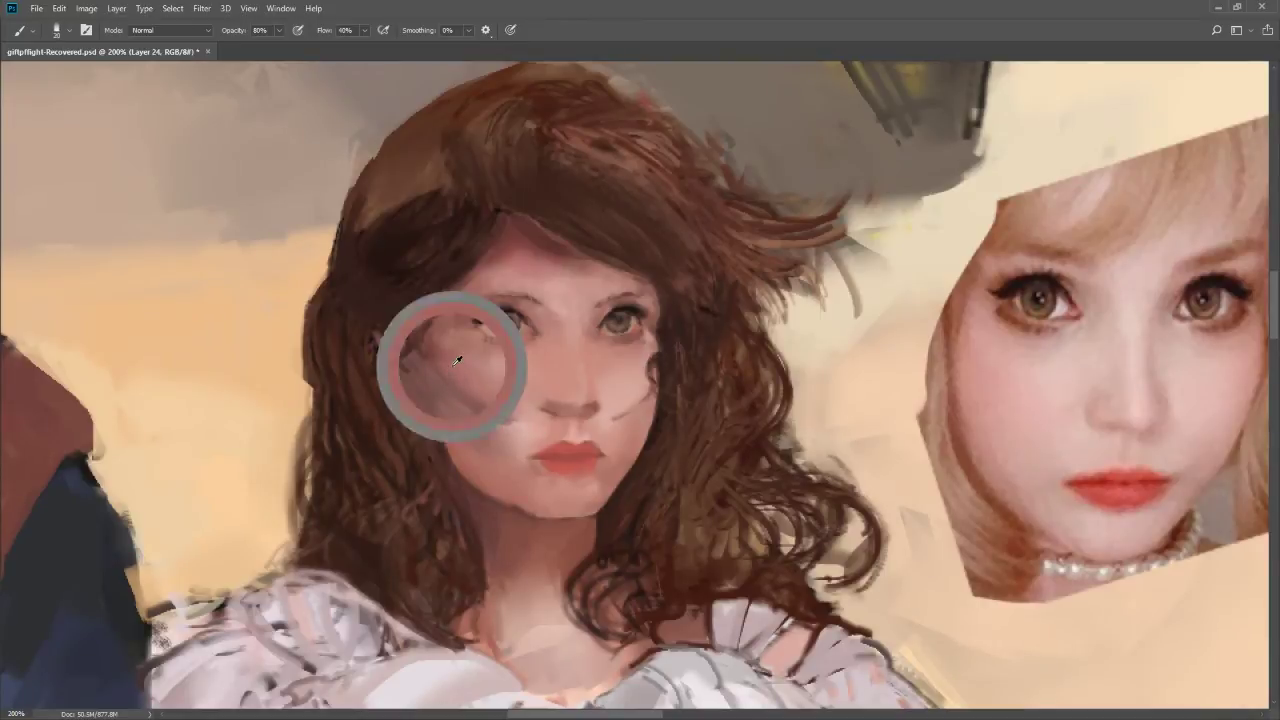
key(bracketleft)
key(bracketleft)
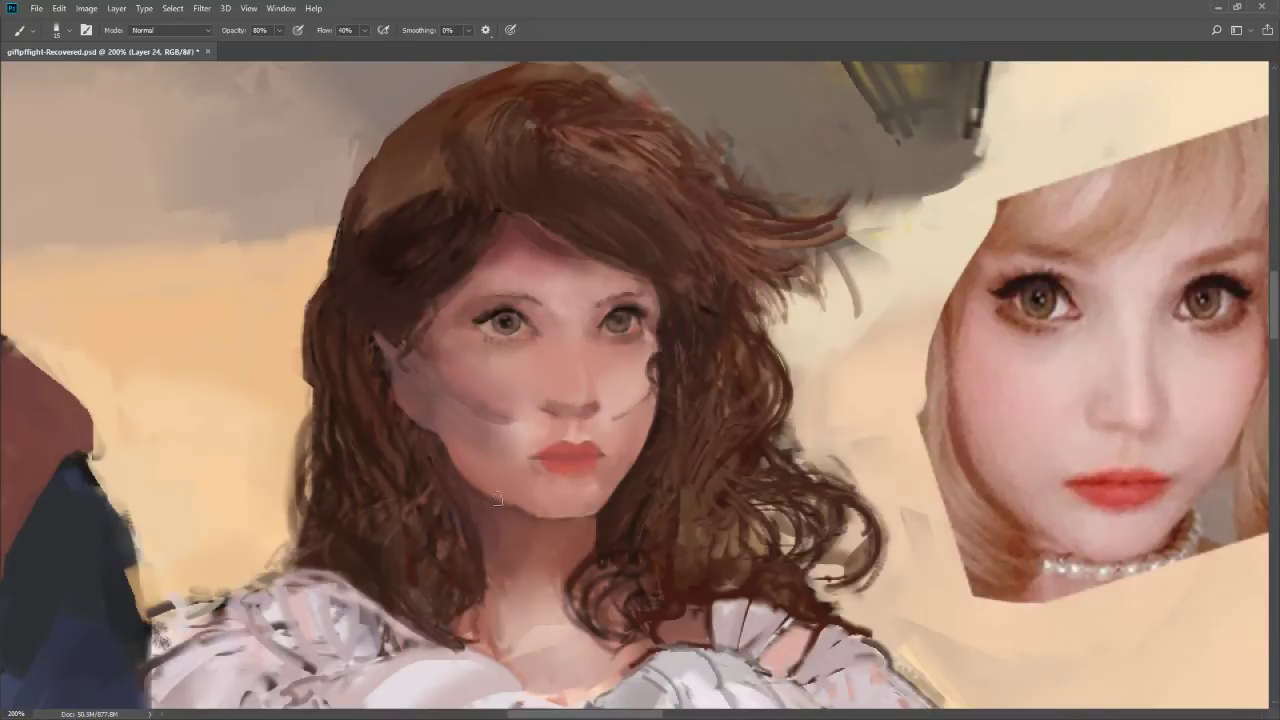
drag(527, 408, 490, 412)
key(bracketleft)
key(bracketleft)
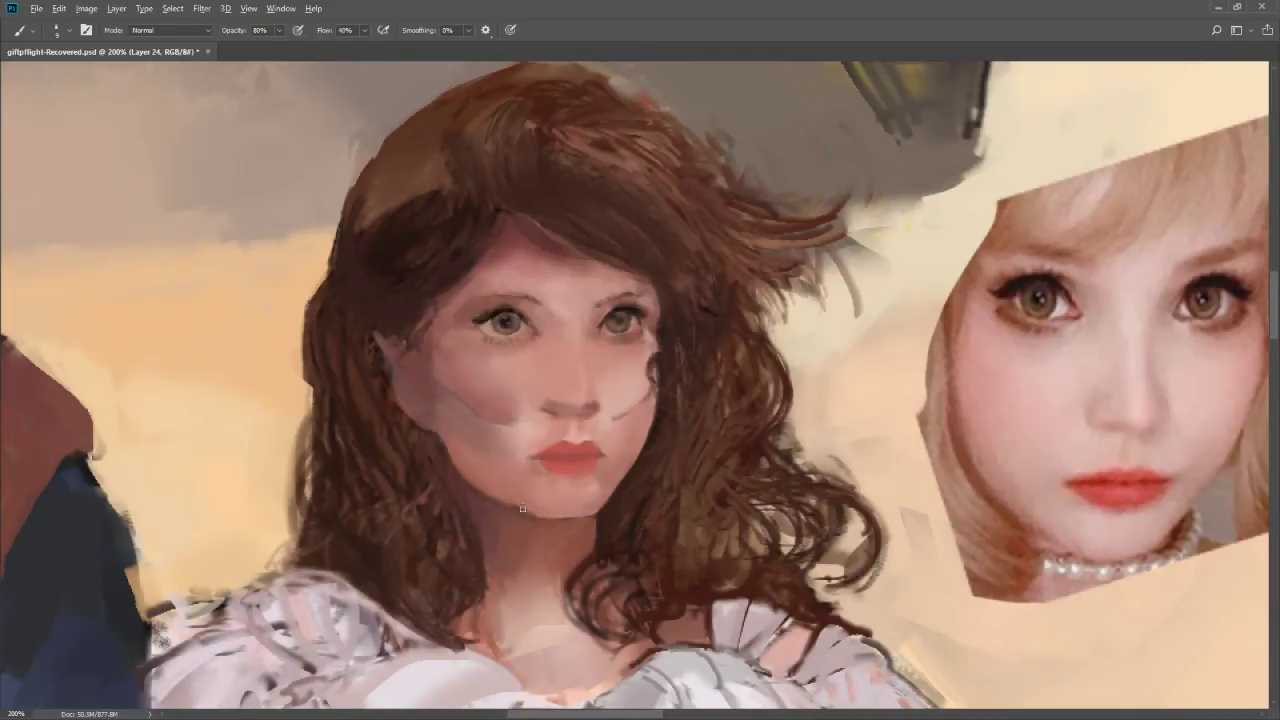
Blend the contour line into the nearer cheek with sampled skin tones and a larger brush
key(bracketright)
key(bracketright)
key(bracketright)
key(bracketright)
key(bracketleft)
key(bracketleft)
key(bracketleft)
key(bracketleft)
key(bracketleft)
alt+click(491, 391)
key(bracketright)
key(bracketright)
key(bracketright)
key(bracketright)
key(bracketright)
key(bracketright)
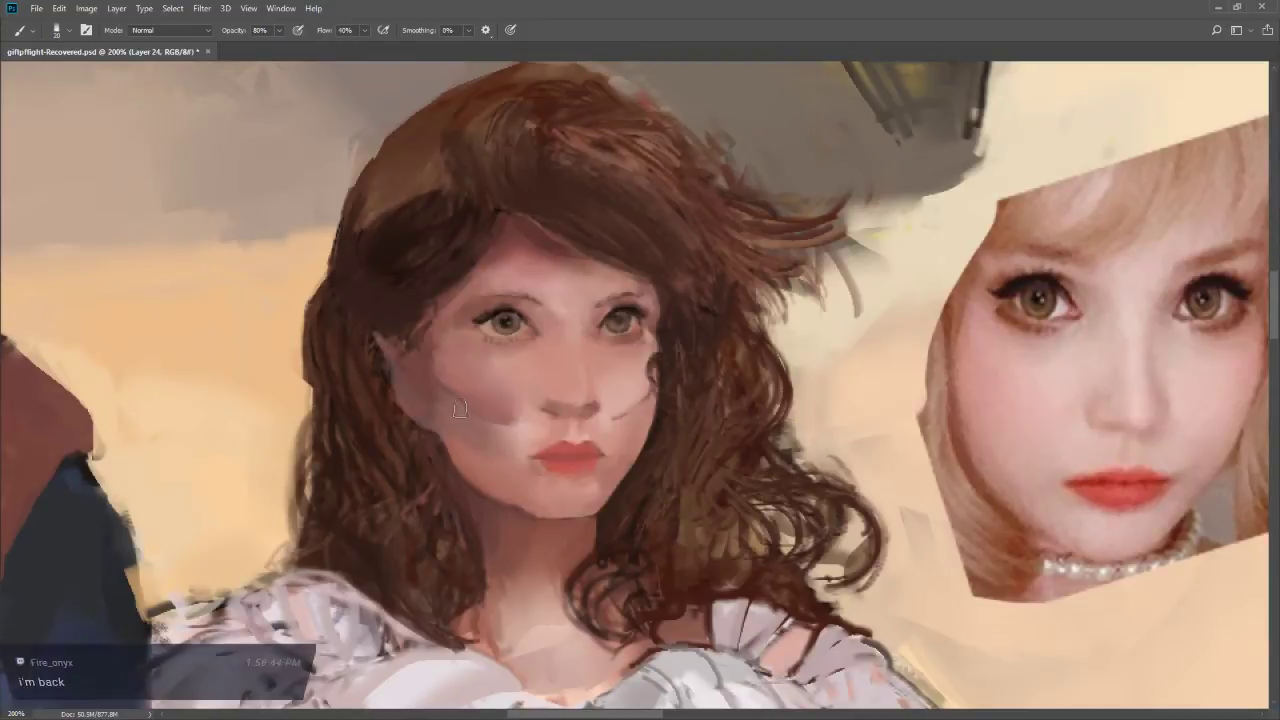
key(bracketright)
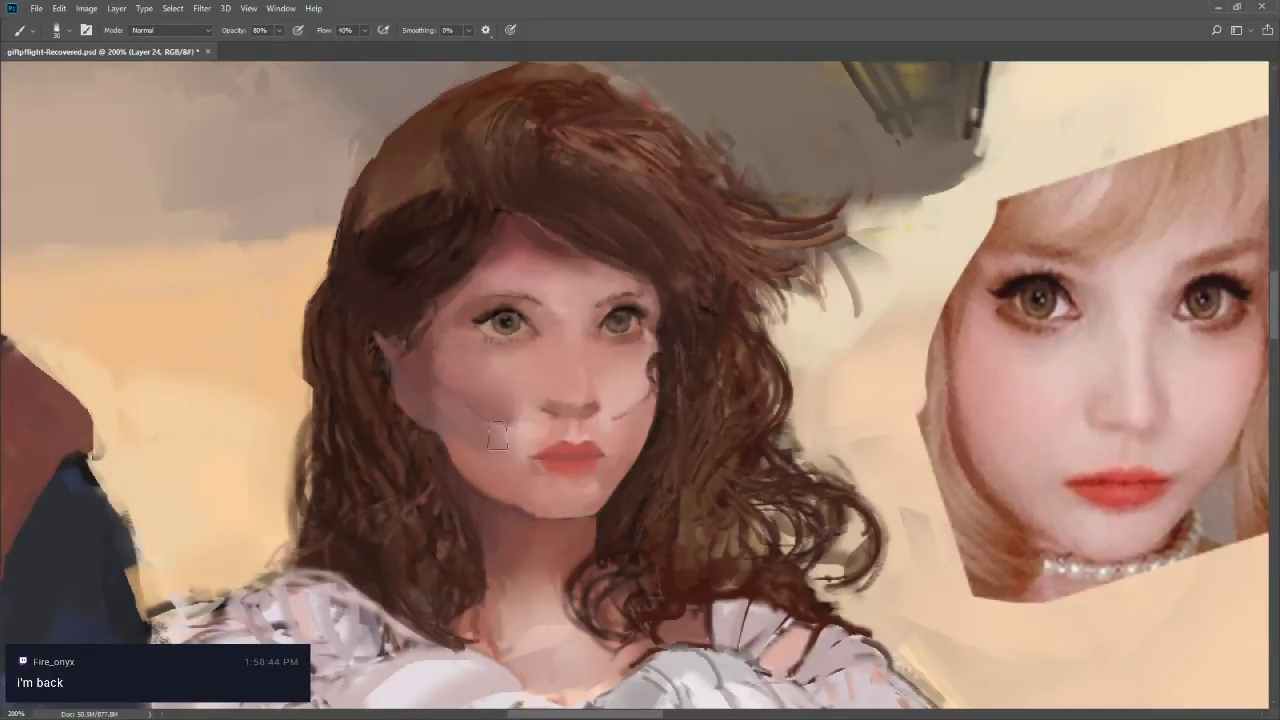
alt+click(500, 408)
mouse_move(464, 401)
mouse_down()
mouse_move(522, 425)
mouse_move(501, 422)
mouse_move(520, 431)
mouse_move(499, 446)
mouse_move(480, 500)
mouse_move(440, 435)
mouse_move(451, 386)
mouse_up()
Extend the nearer cheek's shading toward the nose and mouth and smooth it with sampled tones at varied opacity
key(bracketleft)
key(bracketleft)
key(bracketleft)
alt+click(441, 392)
alt+click(515, 403)
mouse_move(511, 440)
mouse_down()
mouse_move(548, 420)
mouse_move(525, 440)
mouse_move(505, 434)
mouse_move(533, 430)
mouse_move(508, 450)
mouse_move(547, 428)
mouse_up()
alt+click(506, 425)
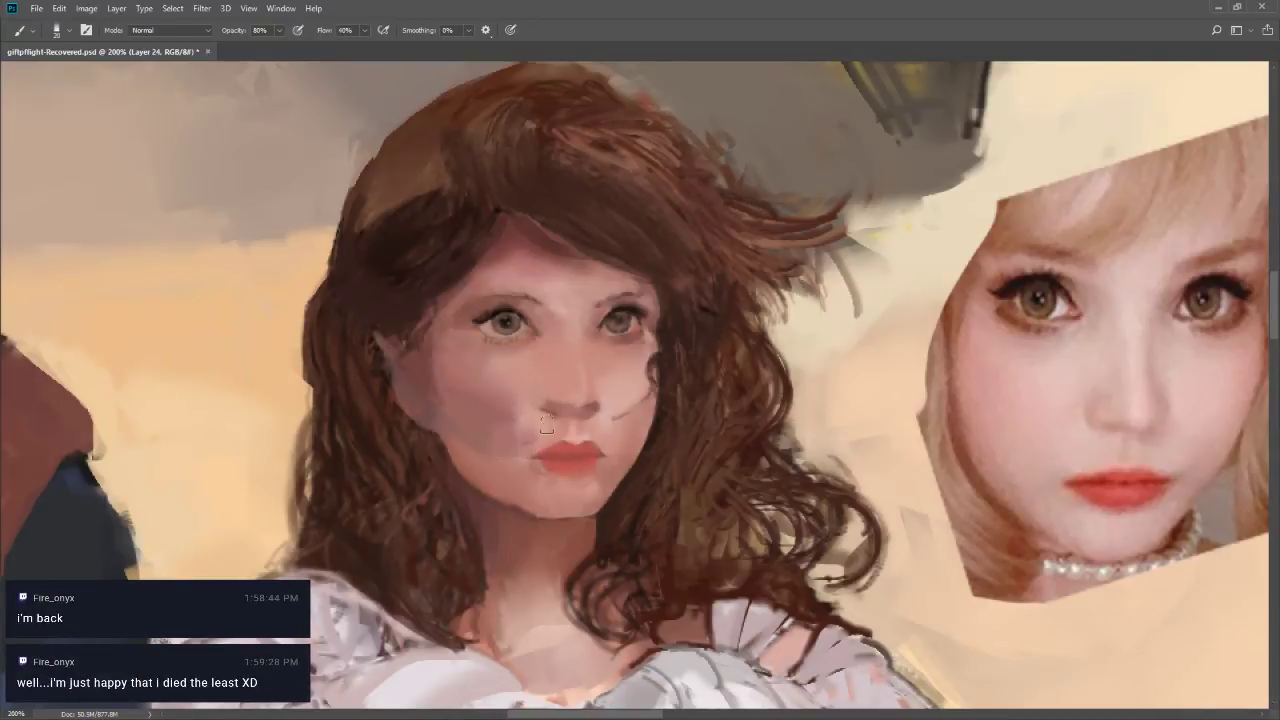
alt+click(488, 392)
key(4)
key(8)
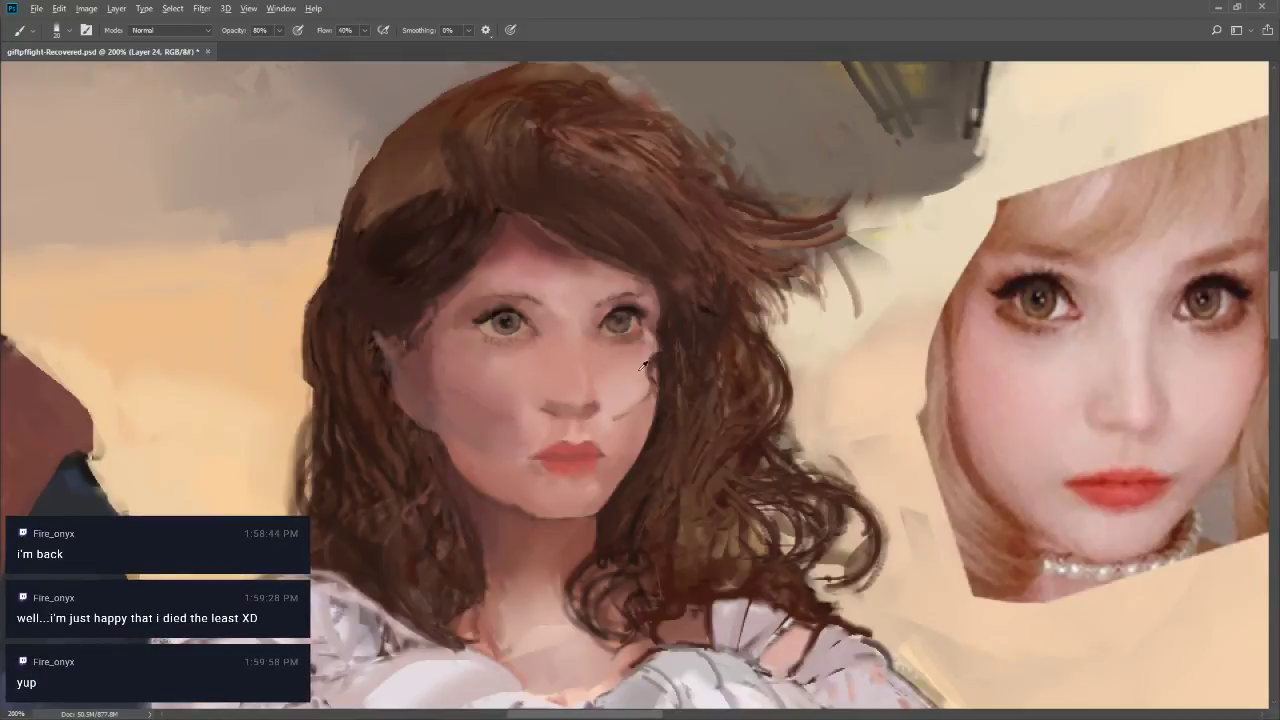
Paint the hair strand along the woman's farther cheek and refine the hair around the nearer ear at 89% opacity
mouse_move(668, 356)
mouse_down()
mouse_move(640, 401)
mouse_move(655, 386)
mouse_up()
key(ctrl)
key(ctrl)
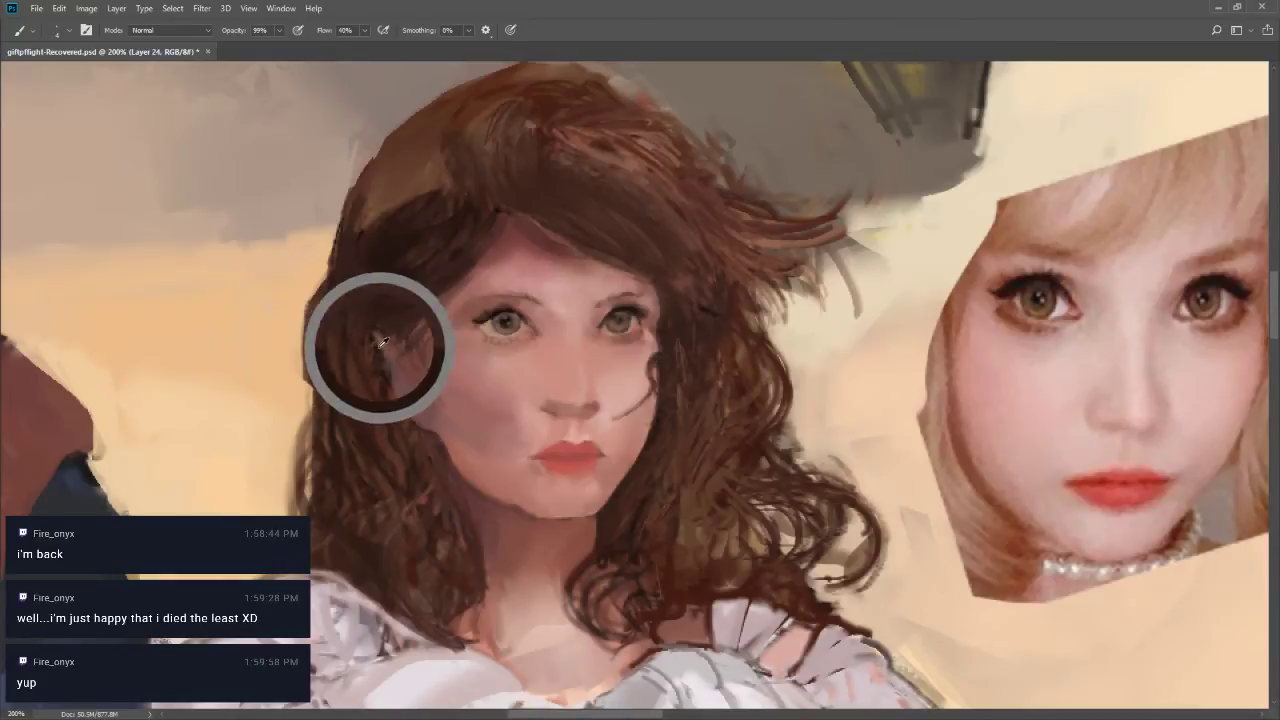
key(8)
key(9)
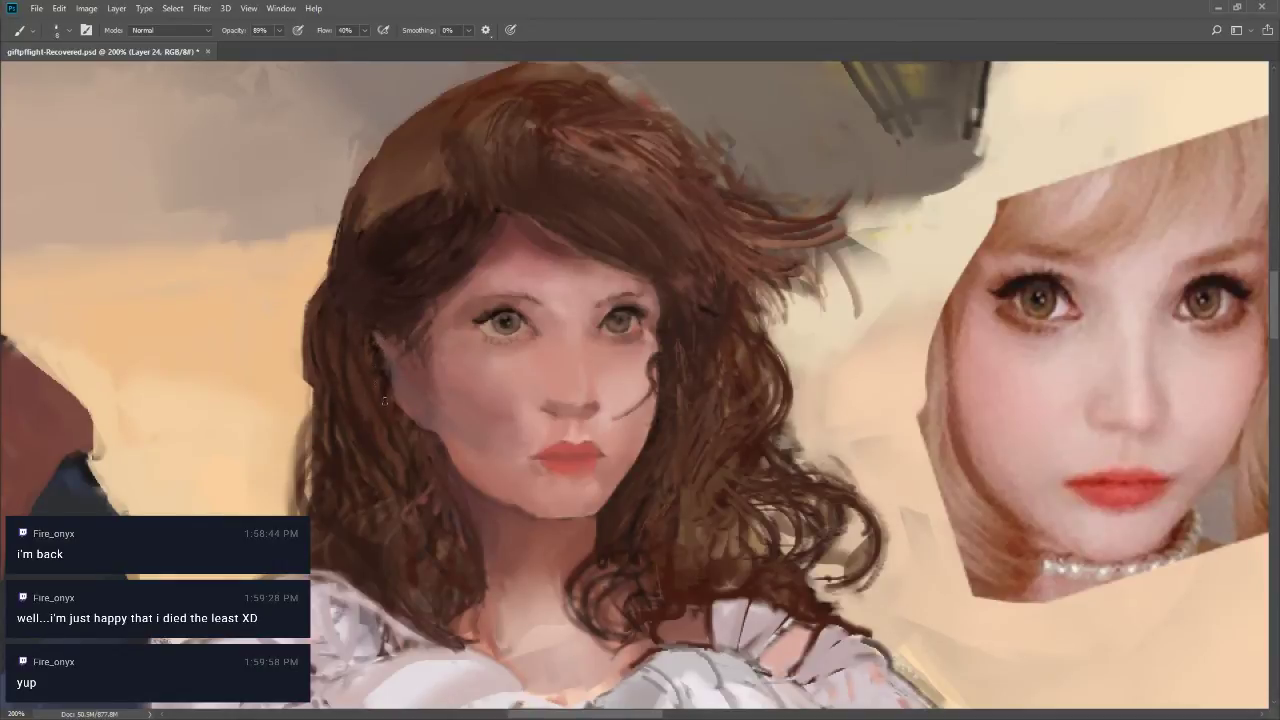
key(bracketright)
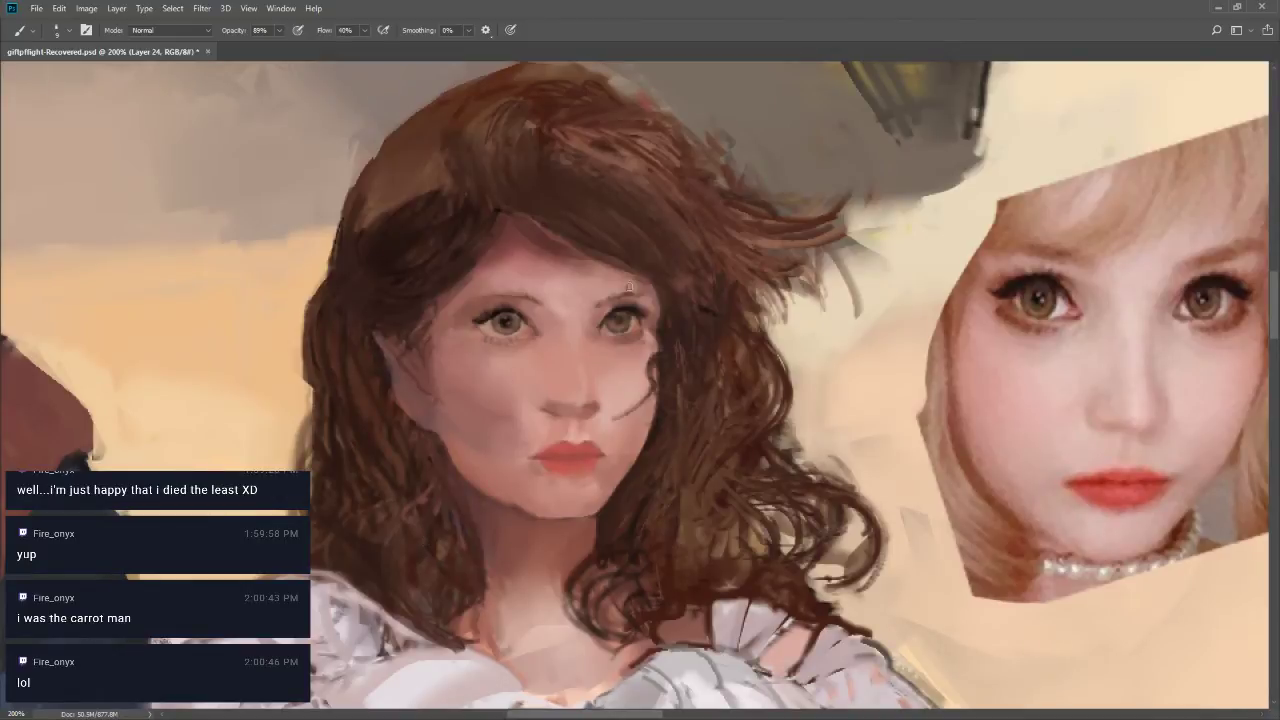
Touch up the woman's farther cheek and the skin beside her nearer ear with sampled tones and varied brush sizes
alt+click(627, 400)
key(])
key(])
key(])
alt+click(425, 382)
key([)
key([)
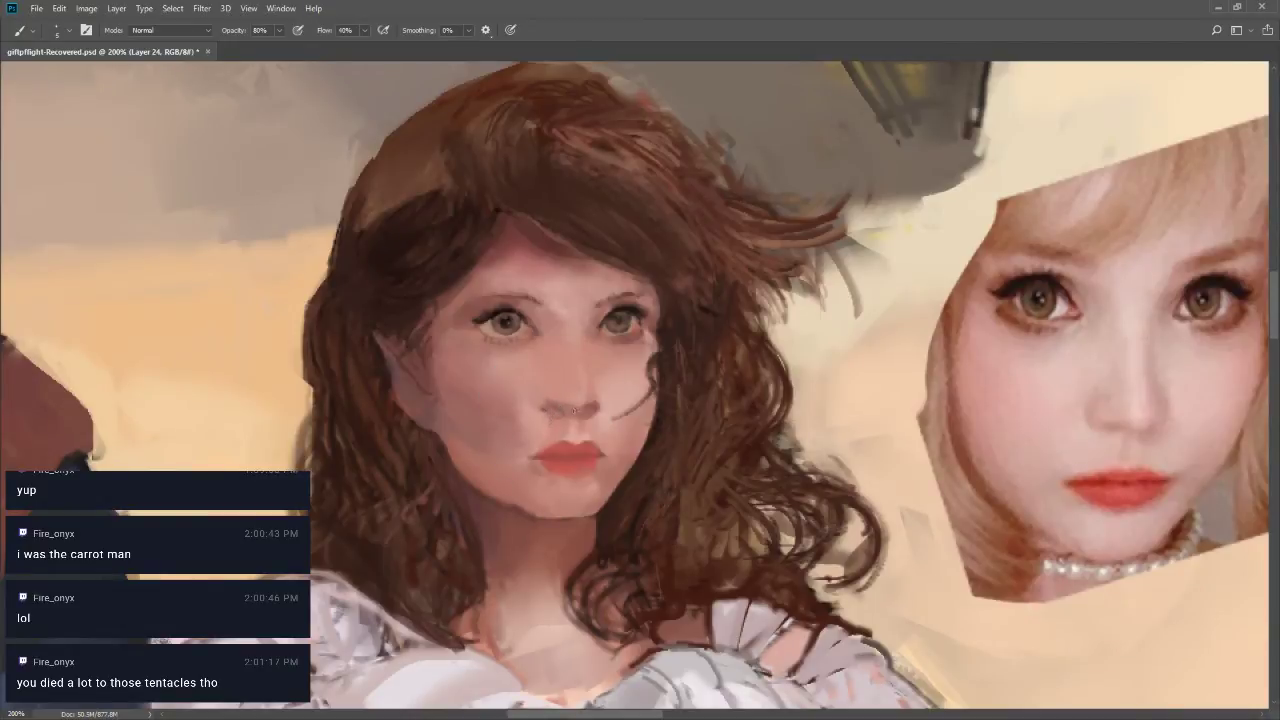
Refine the shading under the woman's nose and around her nostrils with sampled skin tones and a small brush
alt+click(627, 309)
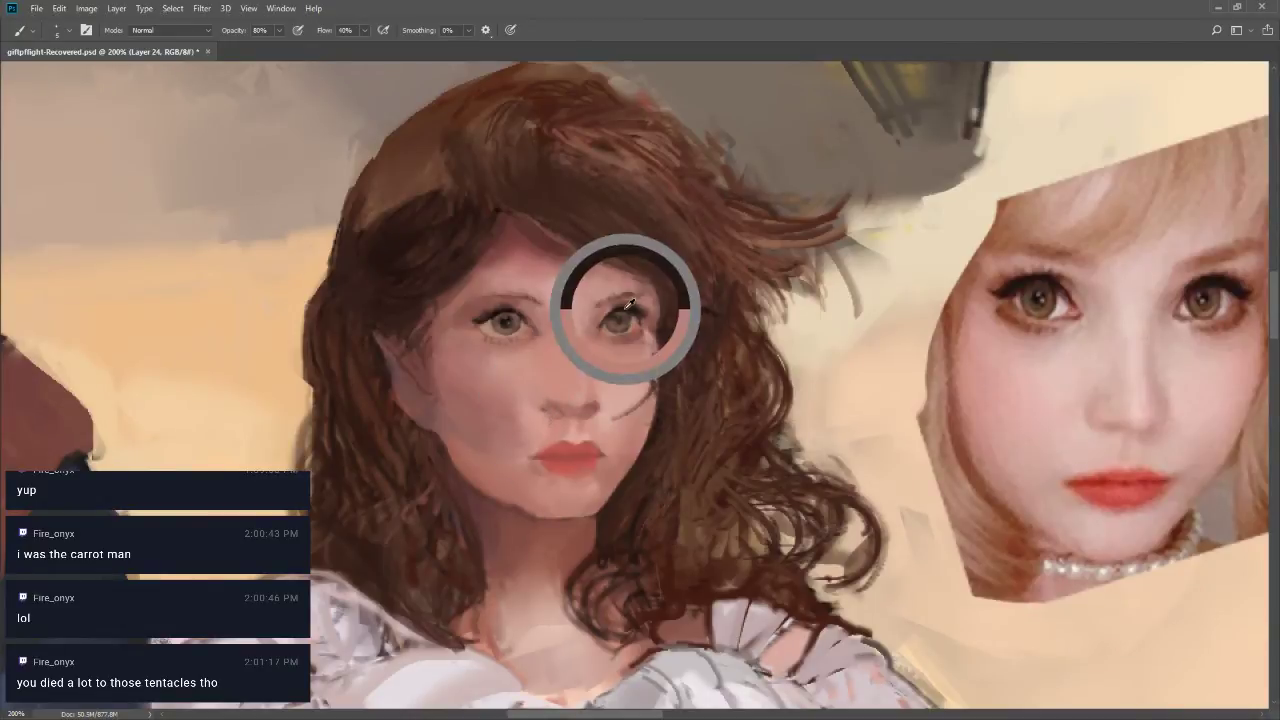
alt+click(558, 412)
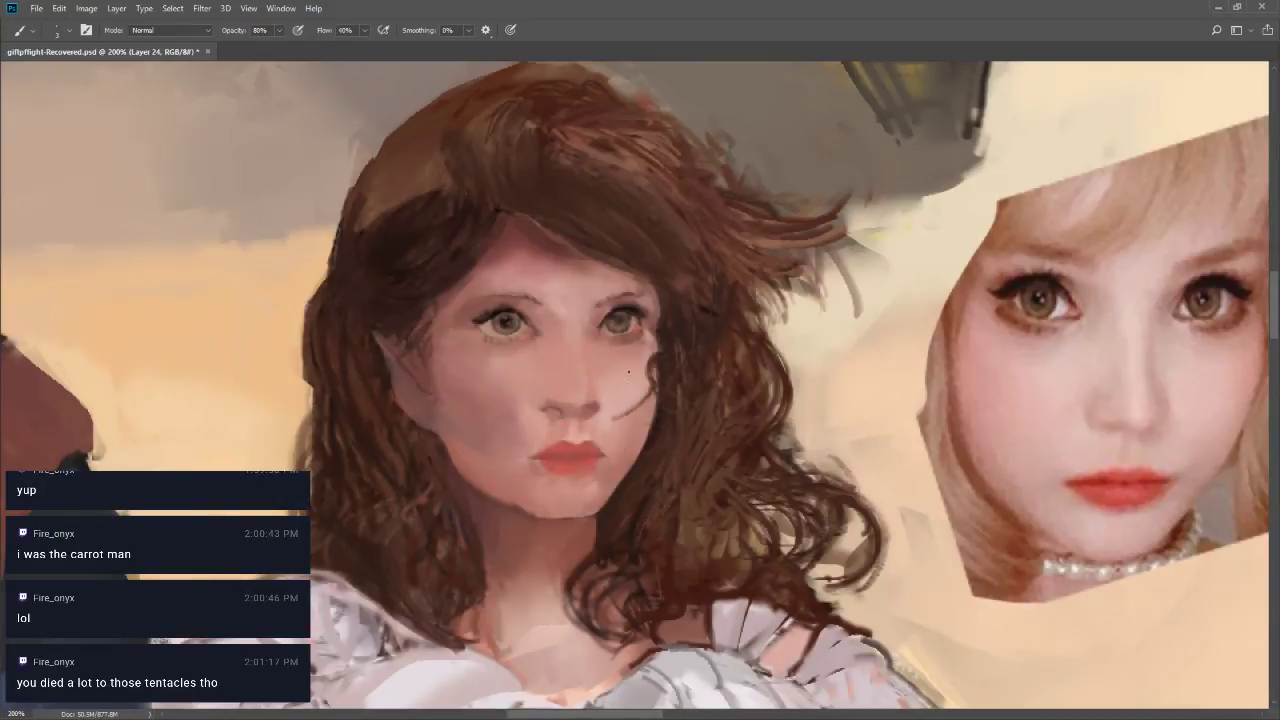
alt+click(556, 404)
key(bracketright)
key(bracketleft)
key(bracketleft)
drag(558, 410, 590, 412)
key(])
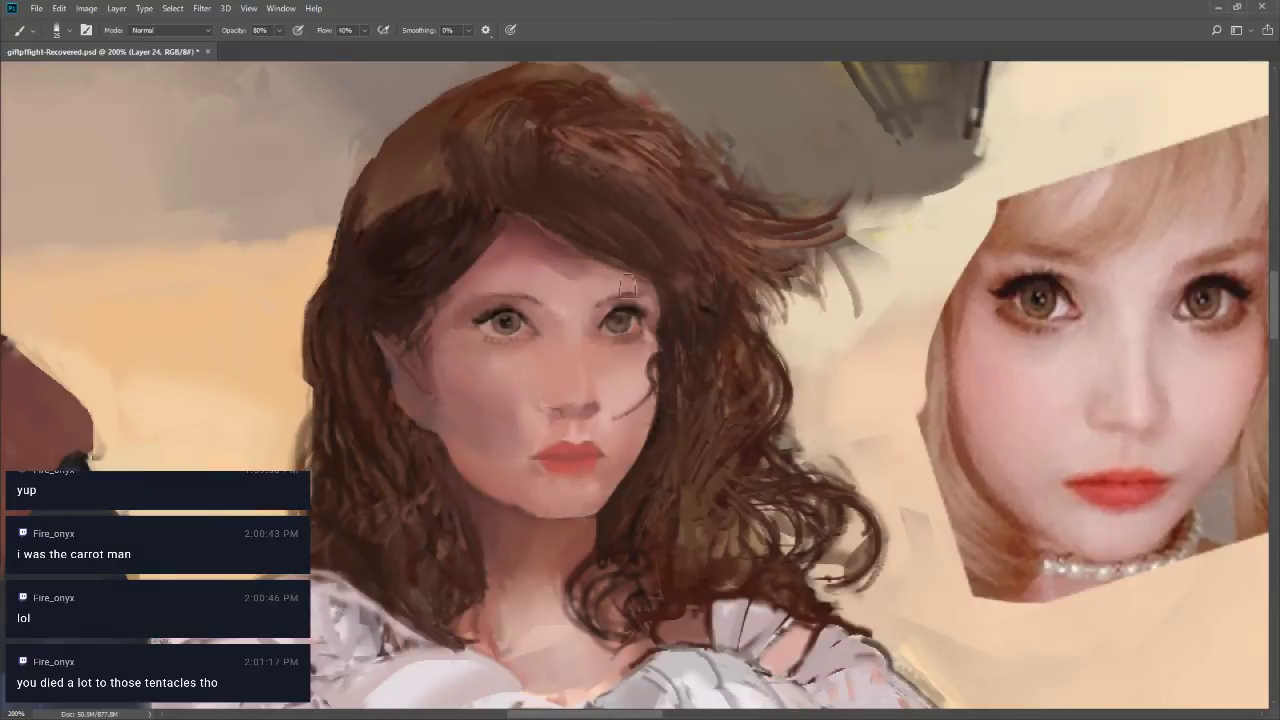
Touch up the details of the woman's face with a fine brush at 80% opacity
key(z)
alt+click(601, 324)
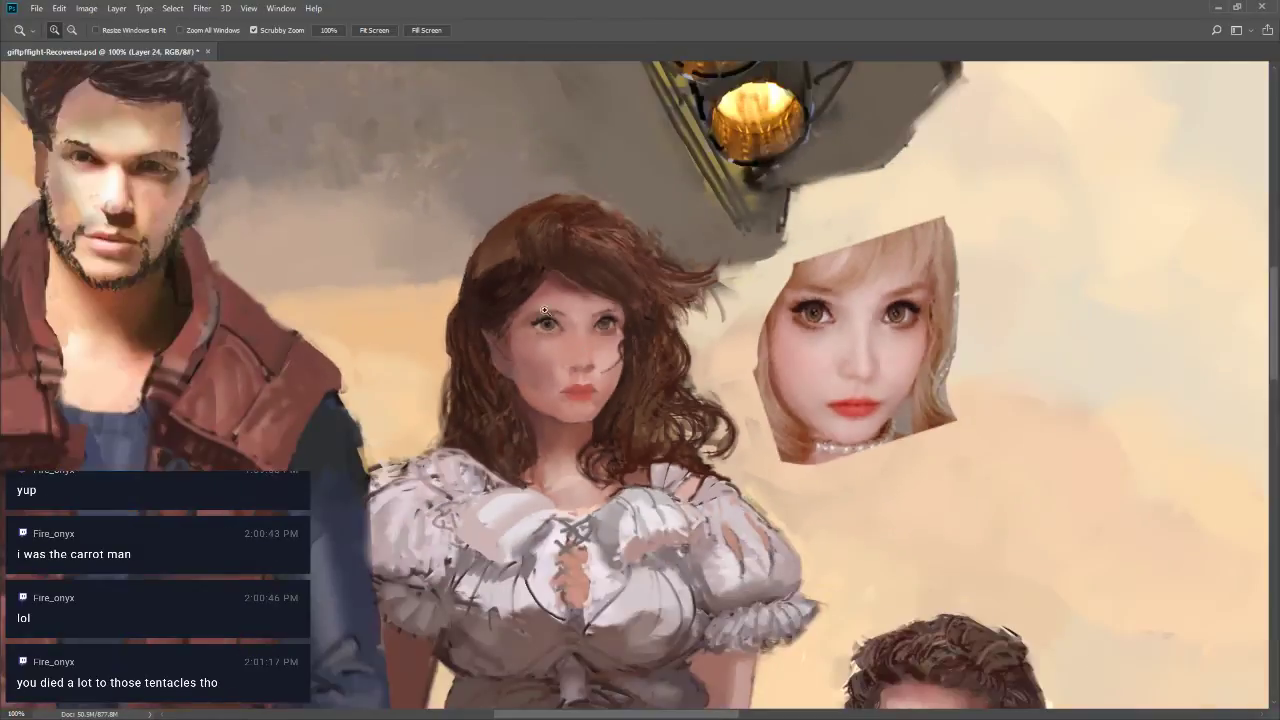
key(b)
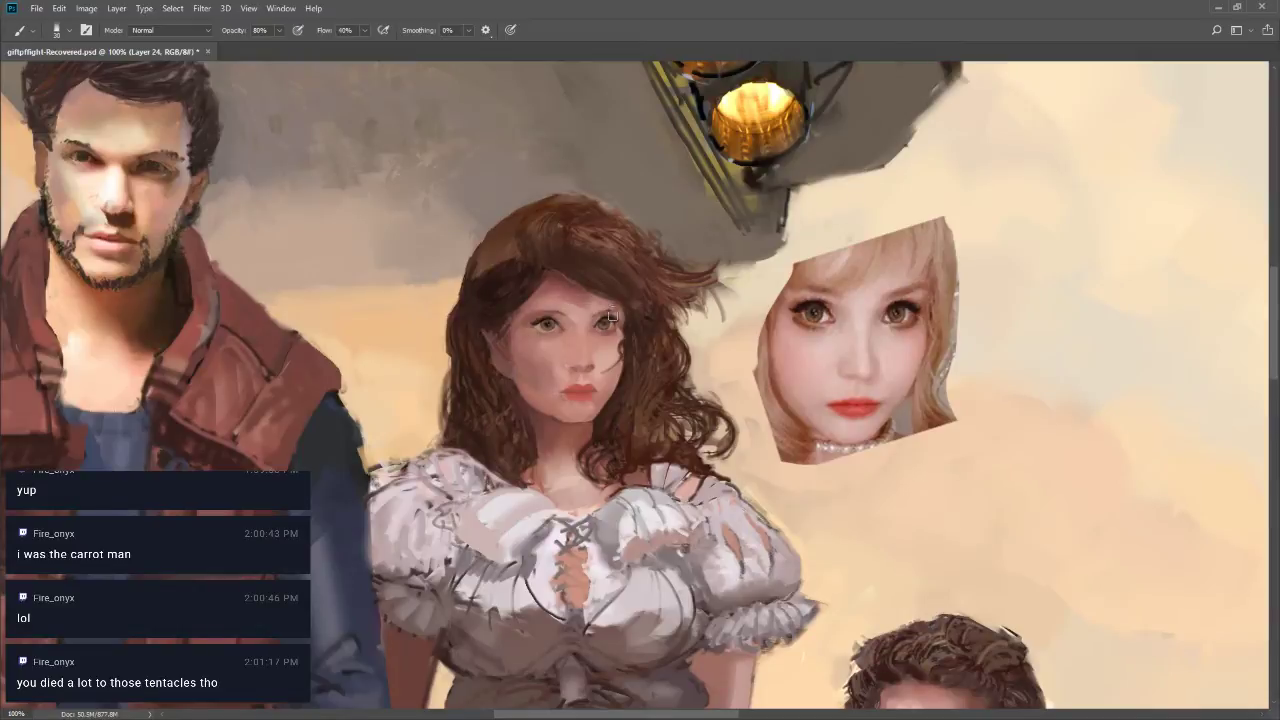
key(4)
key(z)
click(581, 296)
key(b)
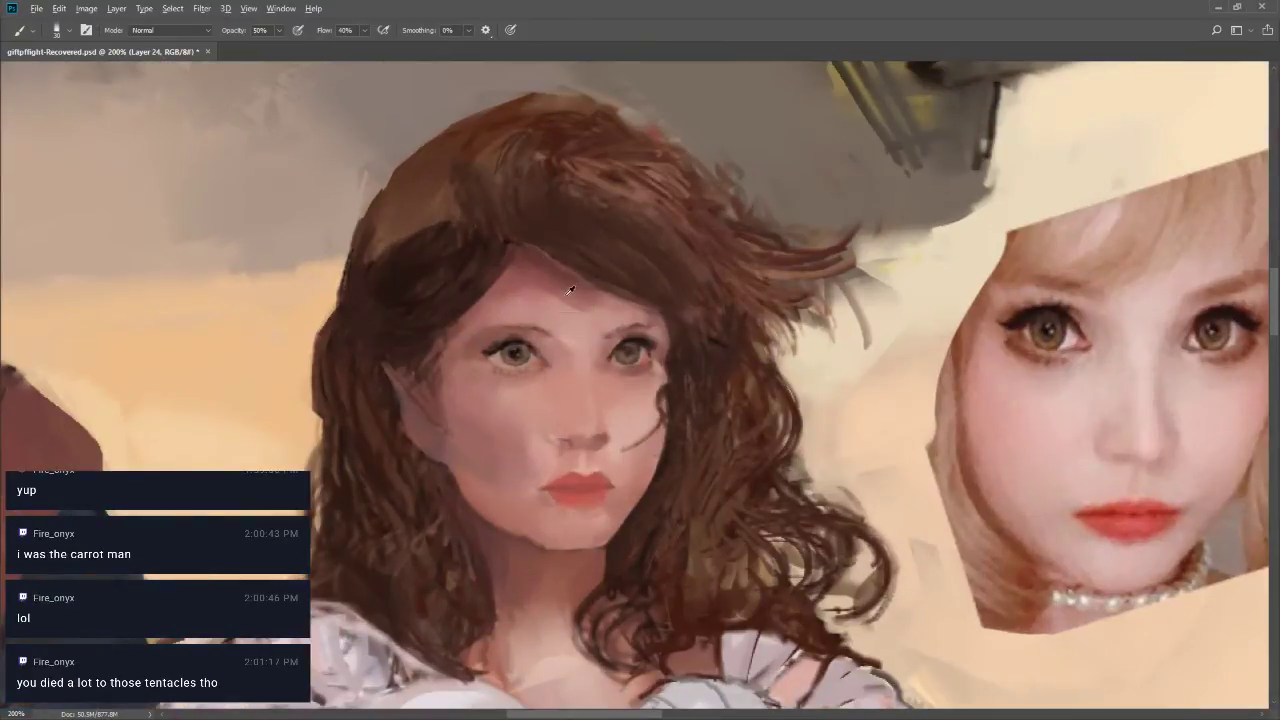
key(8)
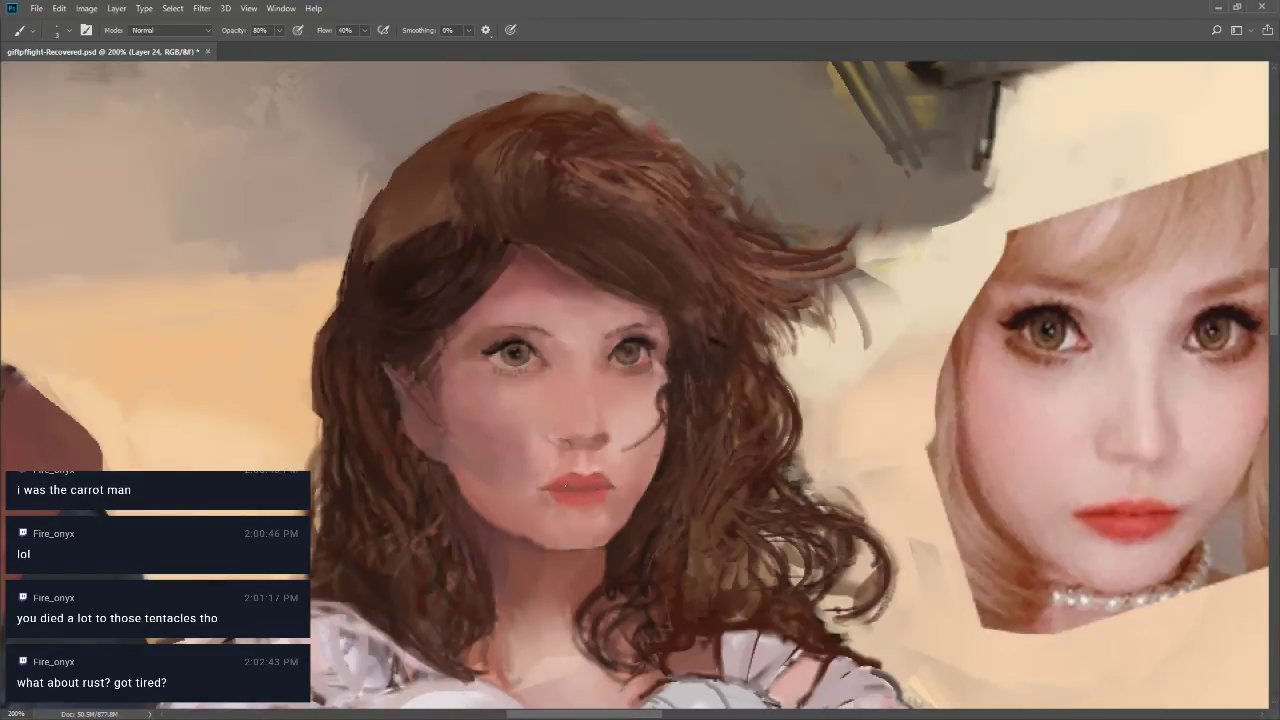
Refine the woman's lips with the lighter red de6b63 and the dark red 912e29 for the shadows
alt+click(565, 489)
key(n)
click(574, 485)
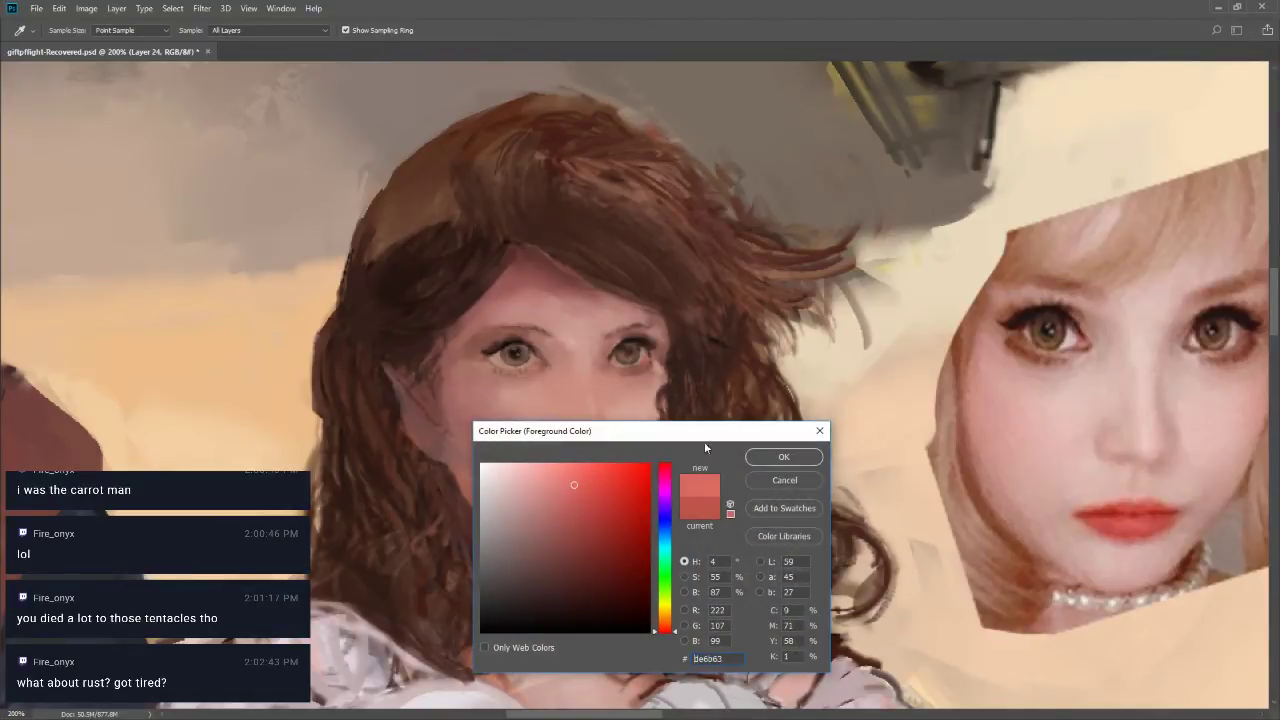
click(797, 463)
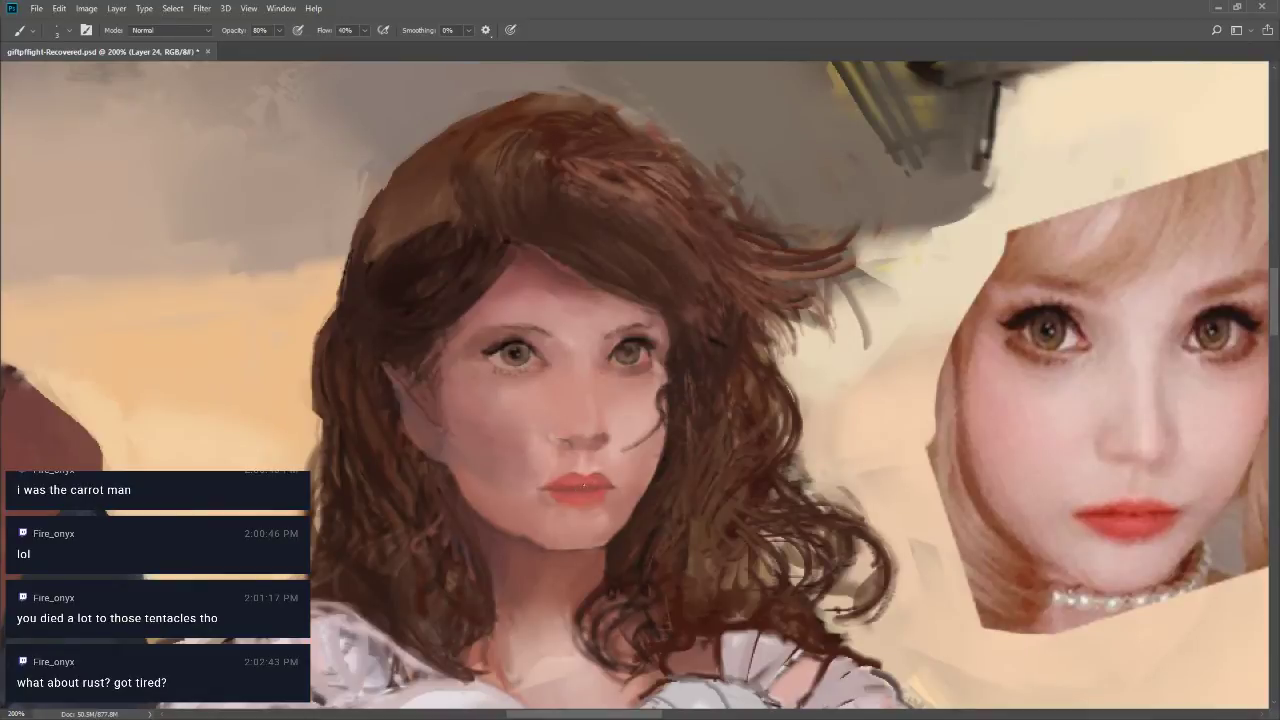
key(n)
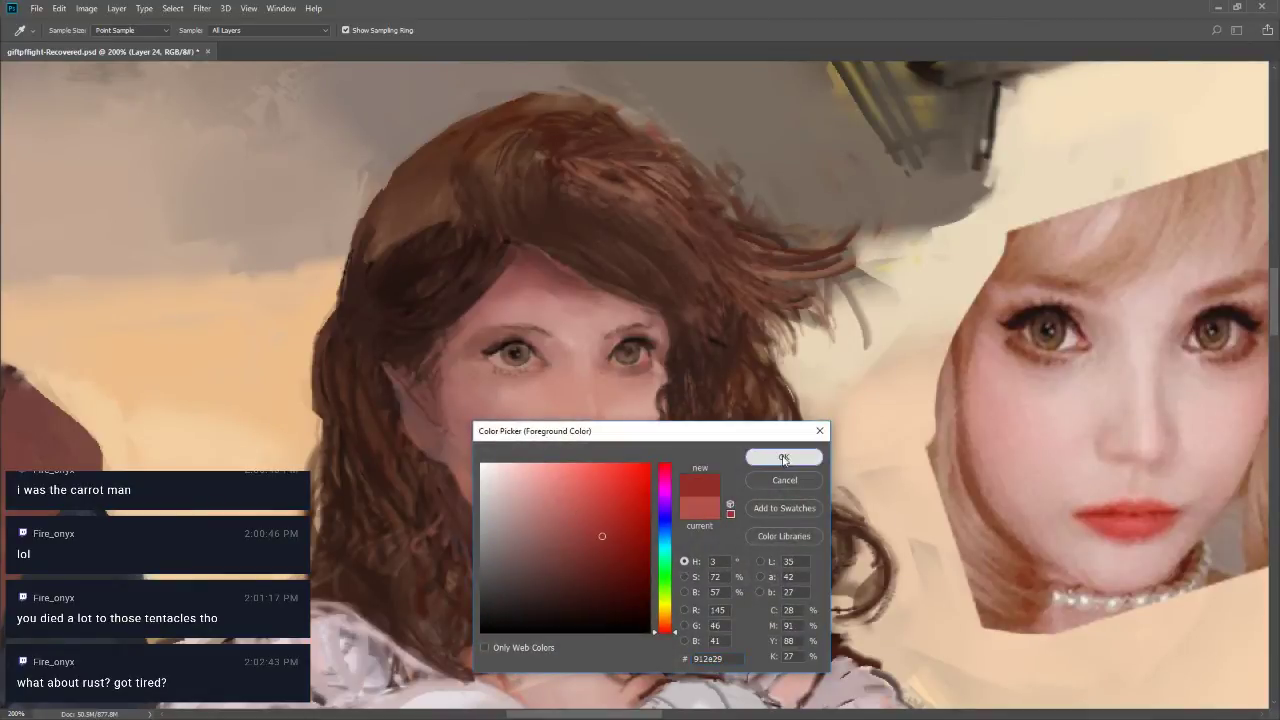
click(784, 457)
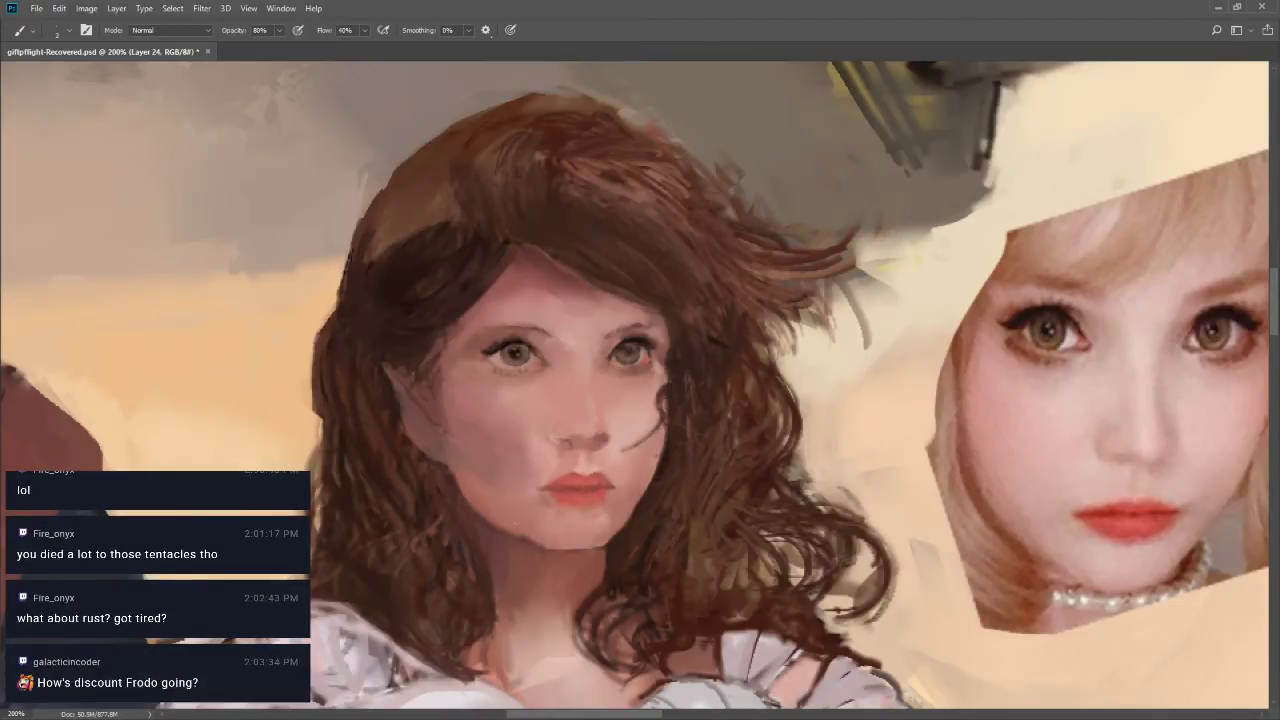
Blend the nearer cheek beside the nose and mouth with the Smudge tool at 90% strength
alt+click(560, 429)
key(z)
alt+click(538, 535)
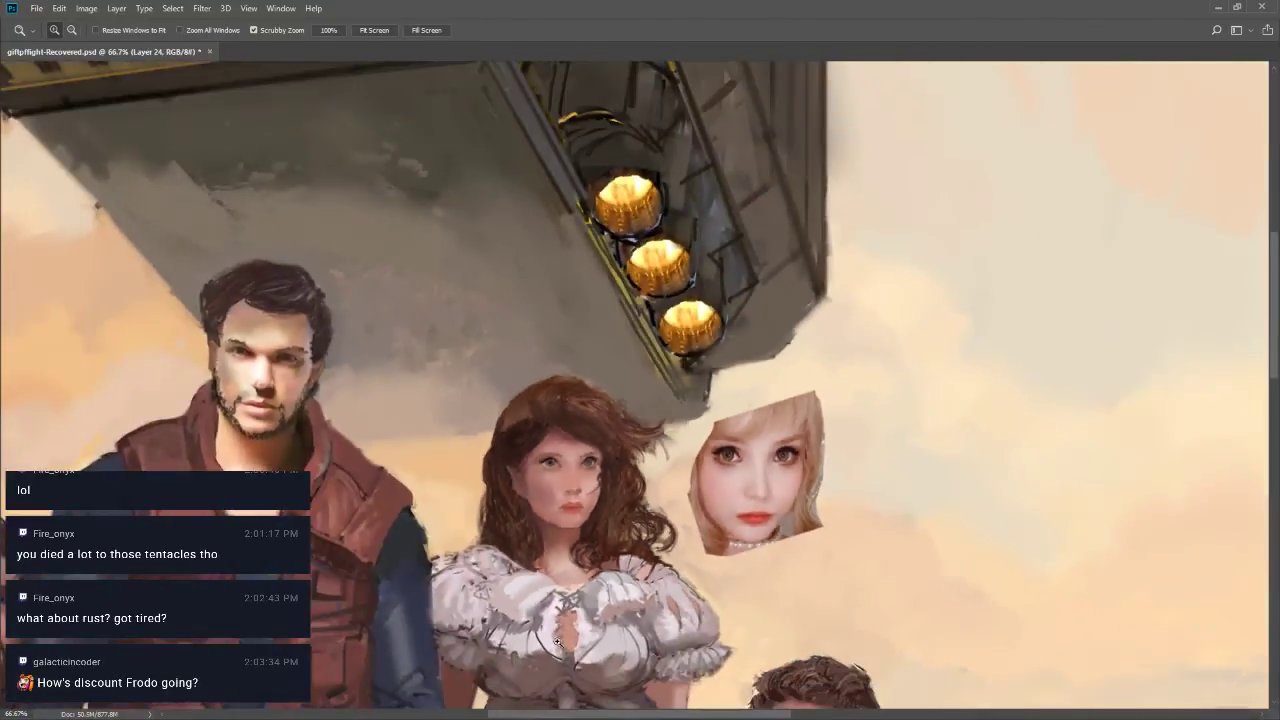
alt+click(533, 578)
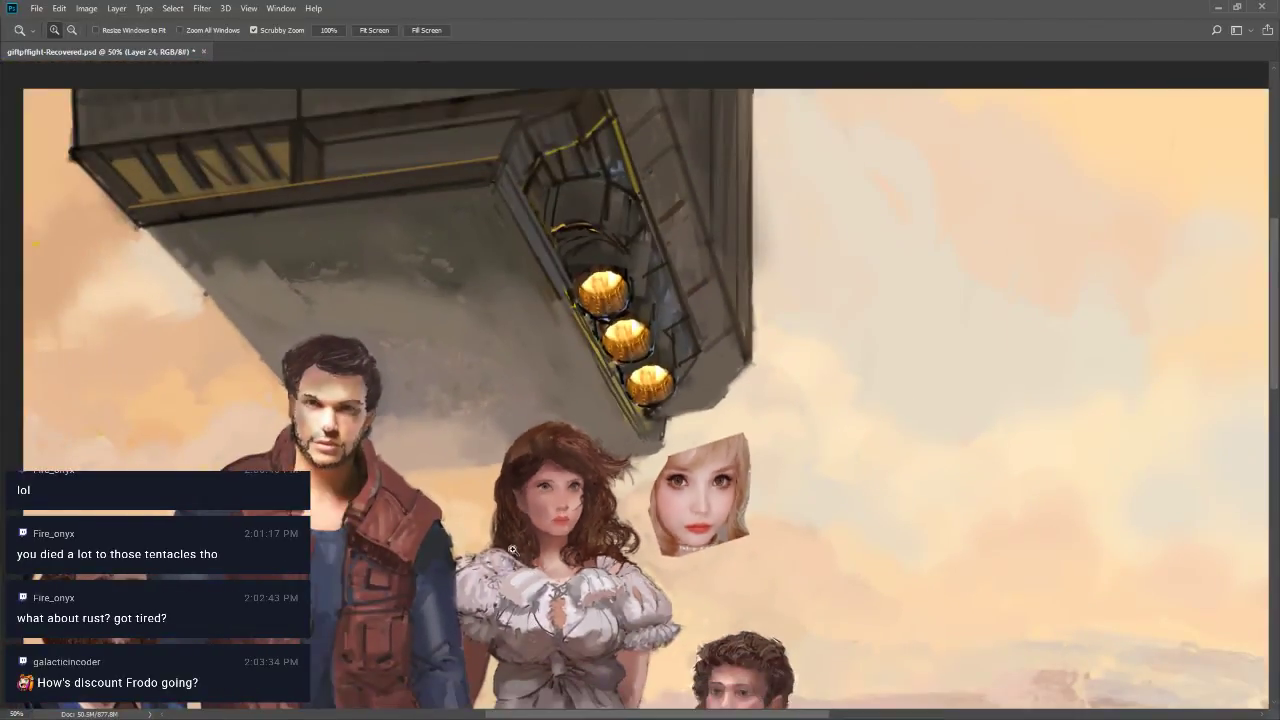
alt+click(516, 555)
drag(549, 550, 559, 480)
key(r)
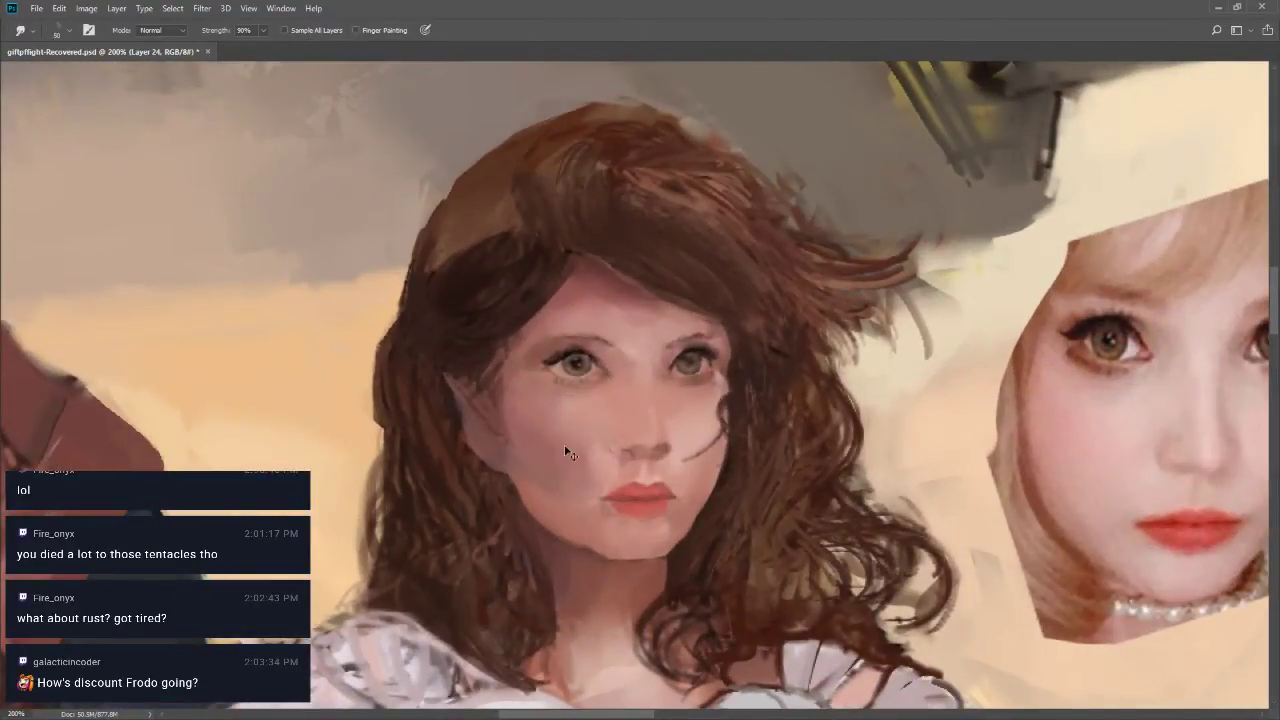
key(bracketright)
key(bracketleft)
key(bracketleft)
key(bracketleft)
drag(596, 455, 618, 478)
Examine how the woman's face reads within the whole group portrait
key(z)
alt+click(601, 494)
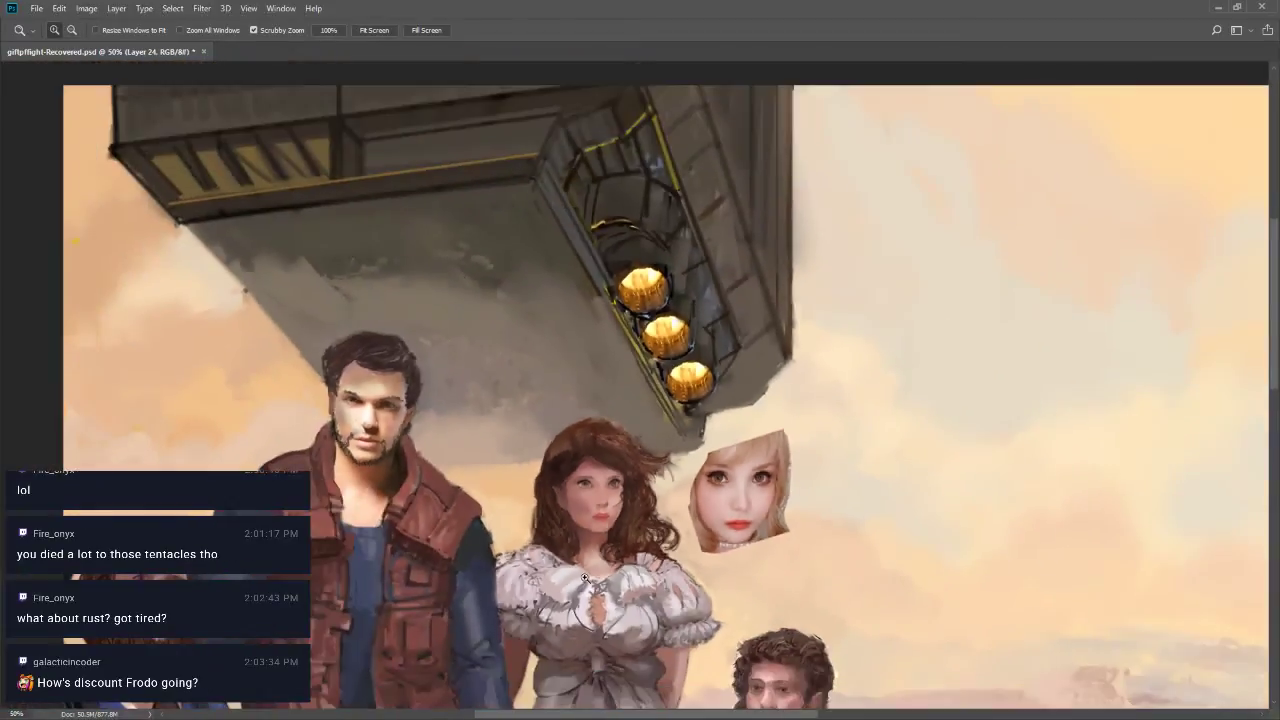
alt+click(588, 537)
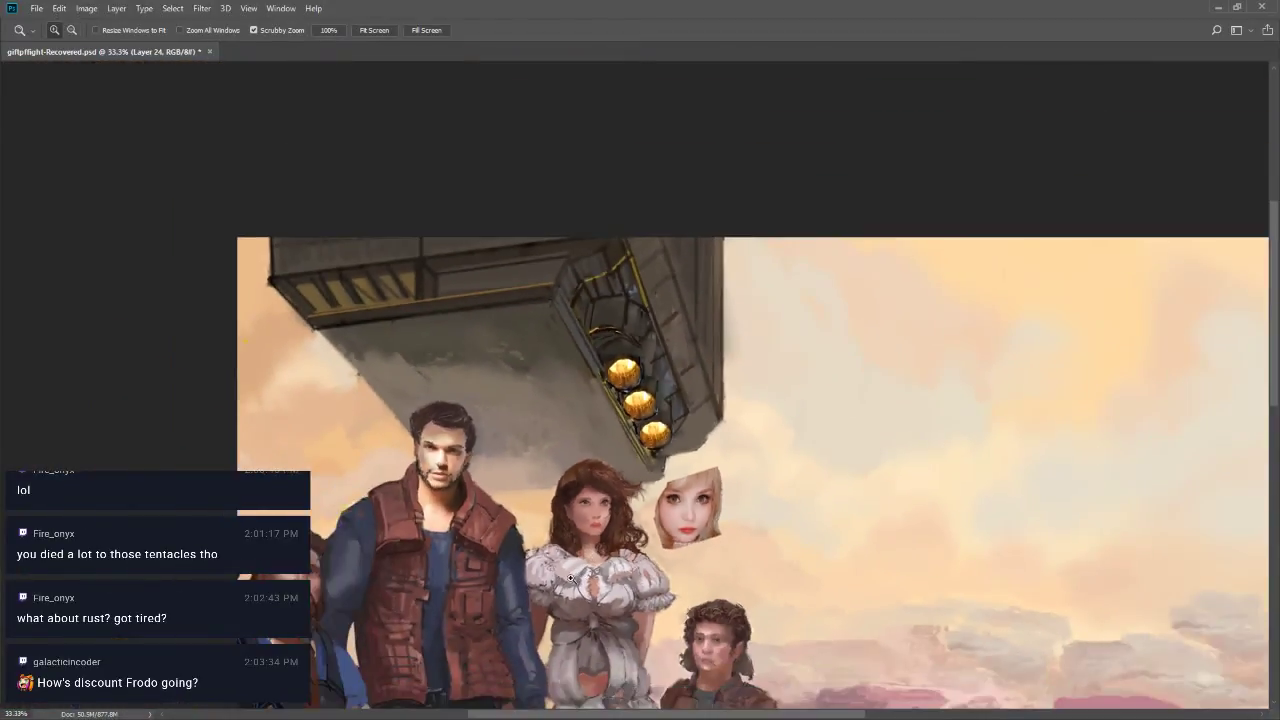
key(h)
drag(604, 505, 675, 360)
key(z)
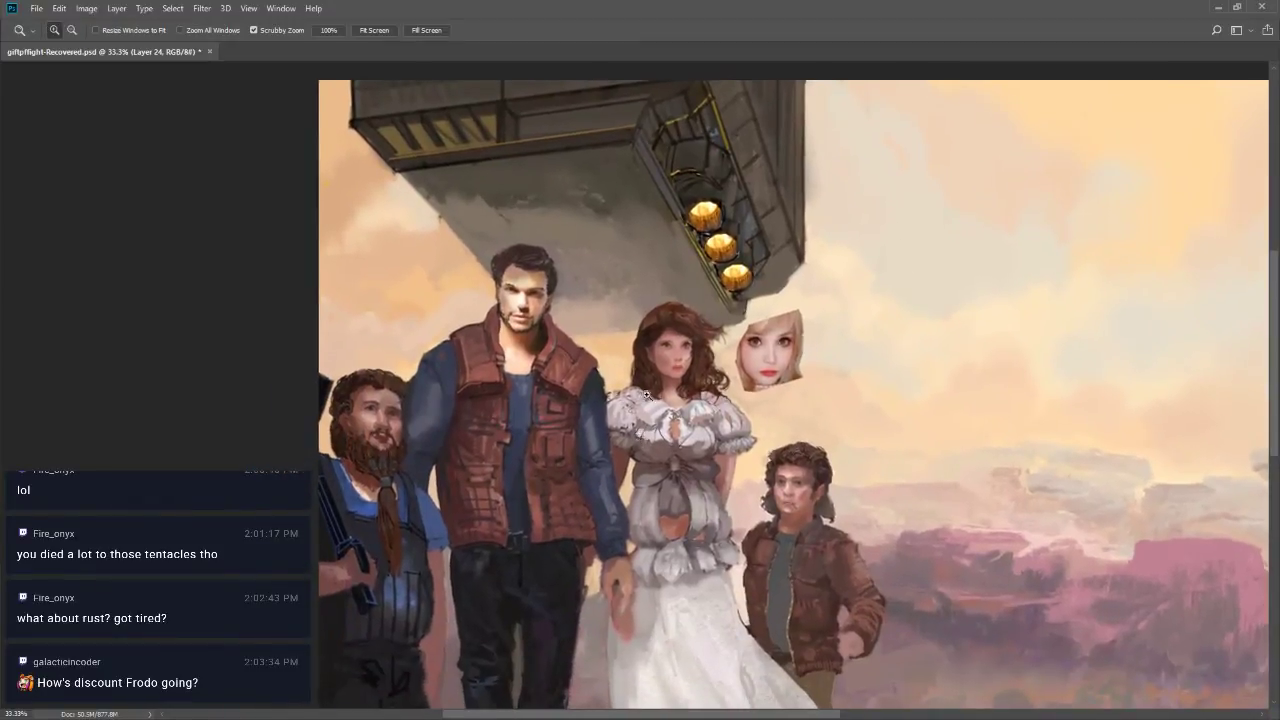
alt+click(674, 367)
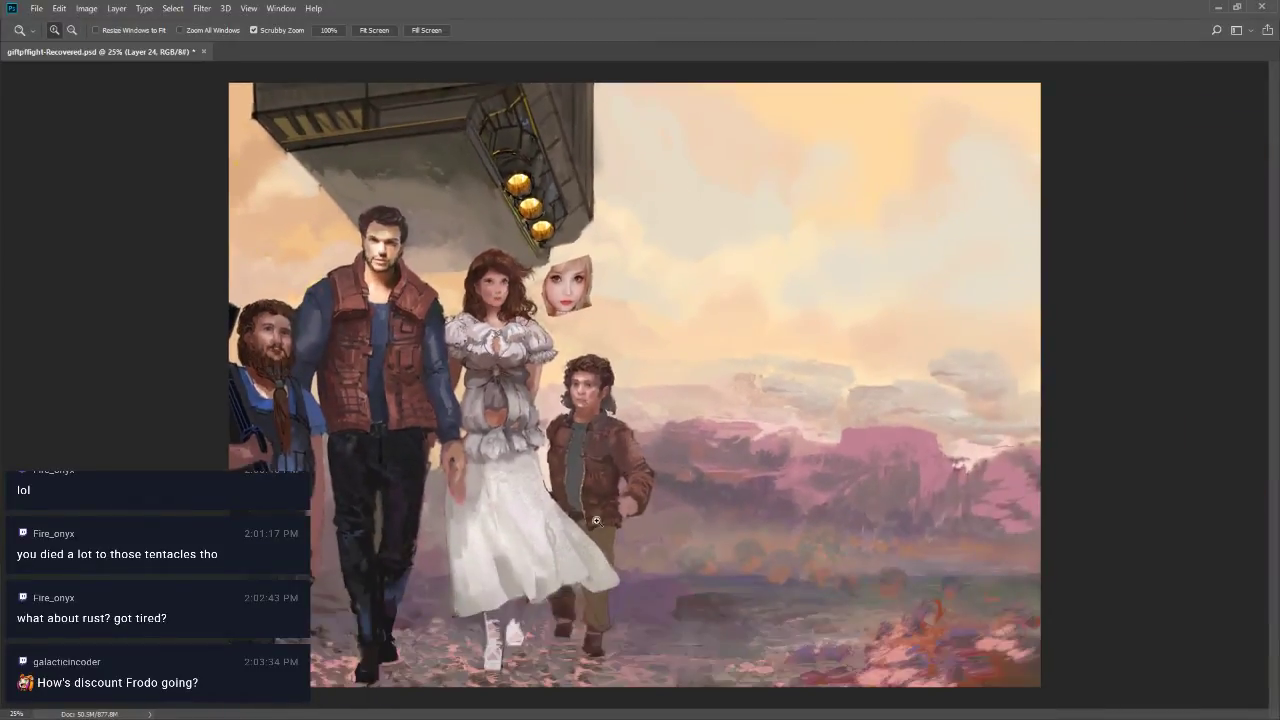
click(470, 270)
drag(477, 262, 521, 338)
Sample the woman's cheek tone and set the brush colour to the light pink ebbcb1
key(b)
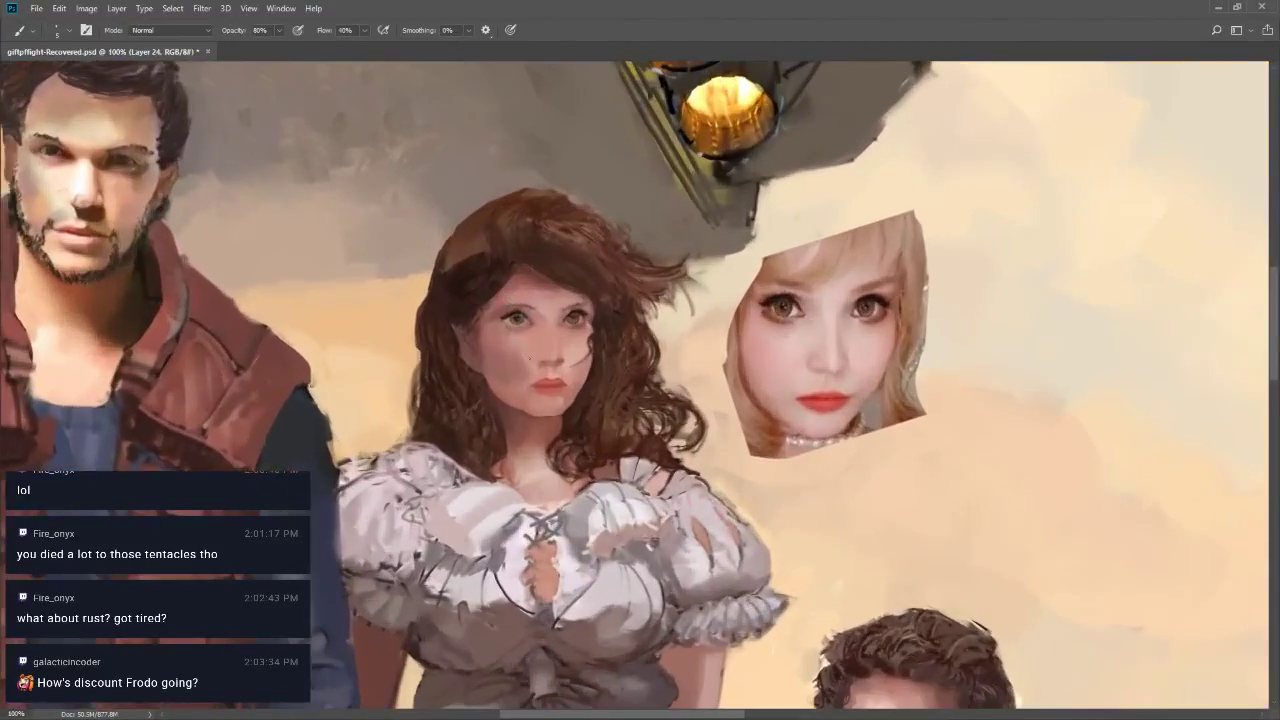
alt+click(521, 338)
key(n)
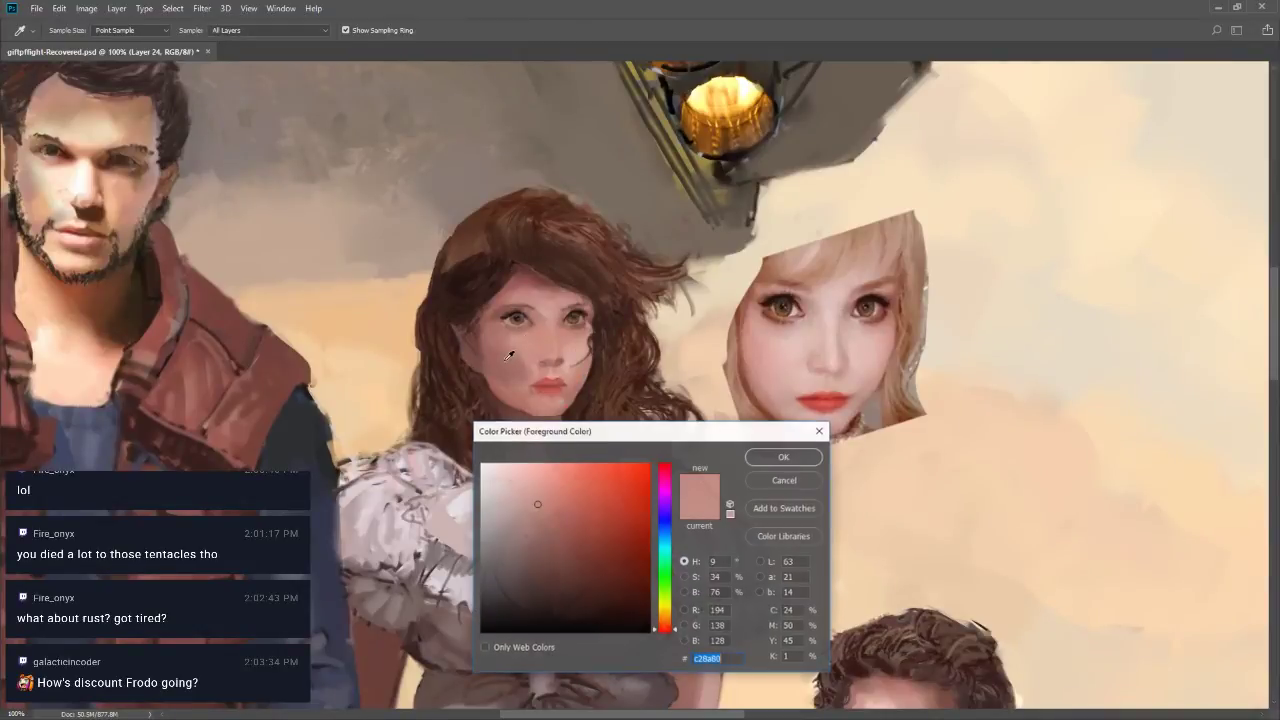
click(577, 354)
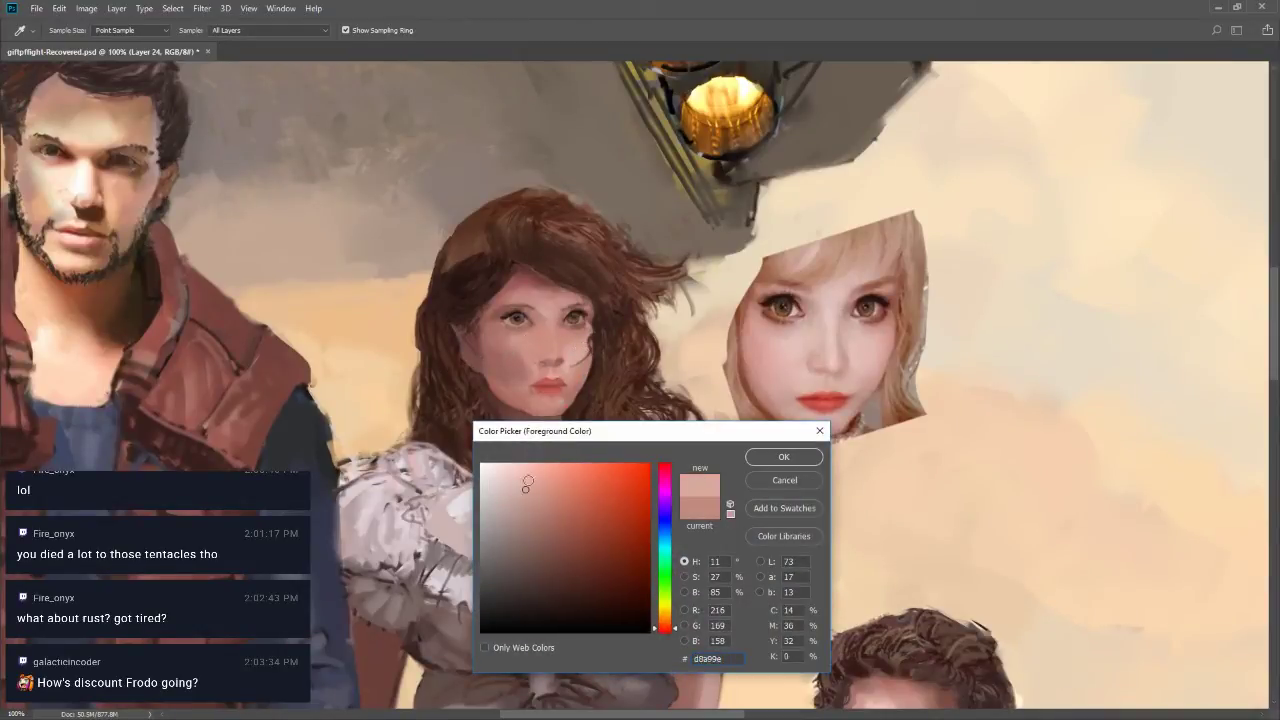
click(521, 476)
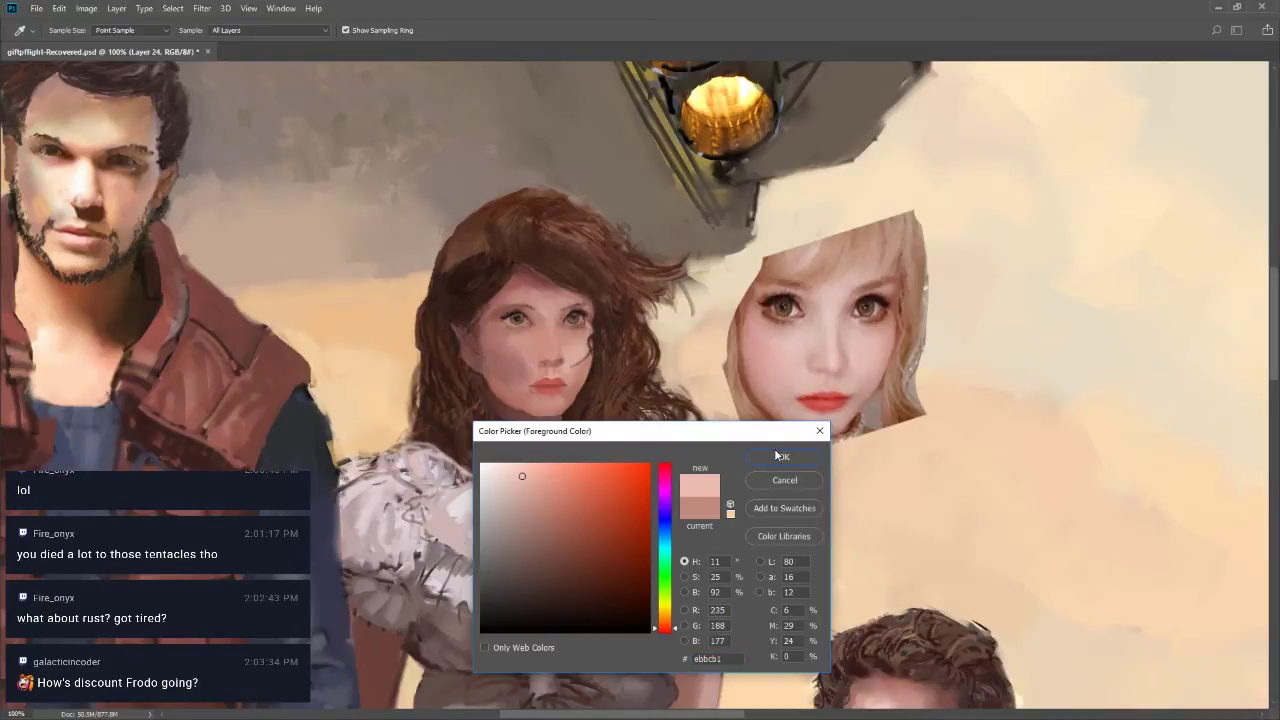
click(779, 458)
Choose the Linda_fav brush, reduce its size, and lighten the woman's nearer cheek with the pink tone
right_click(521, 360)
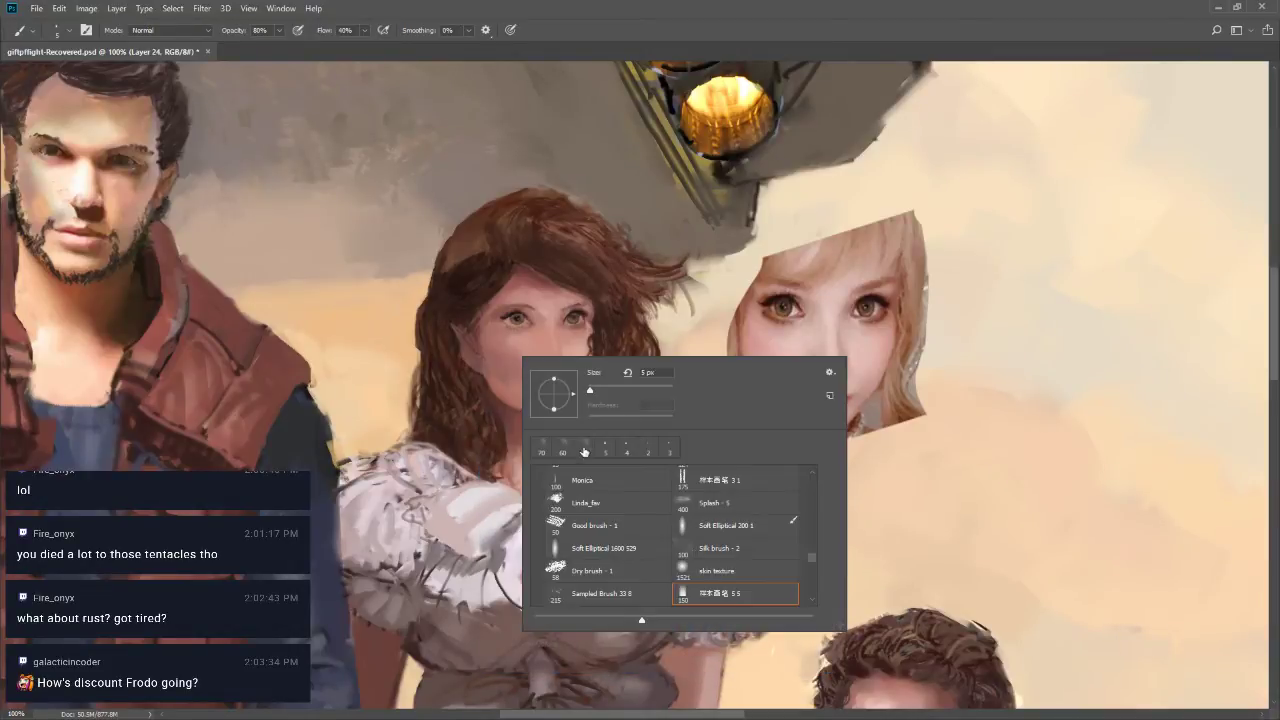
scroll(805, 560, down, 1)
scroll(809, 566, down, 4)
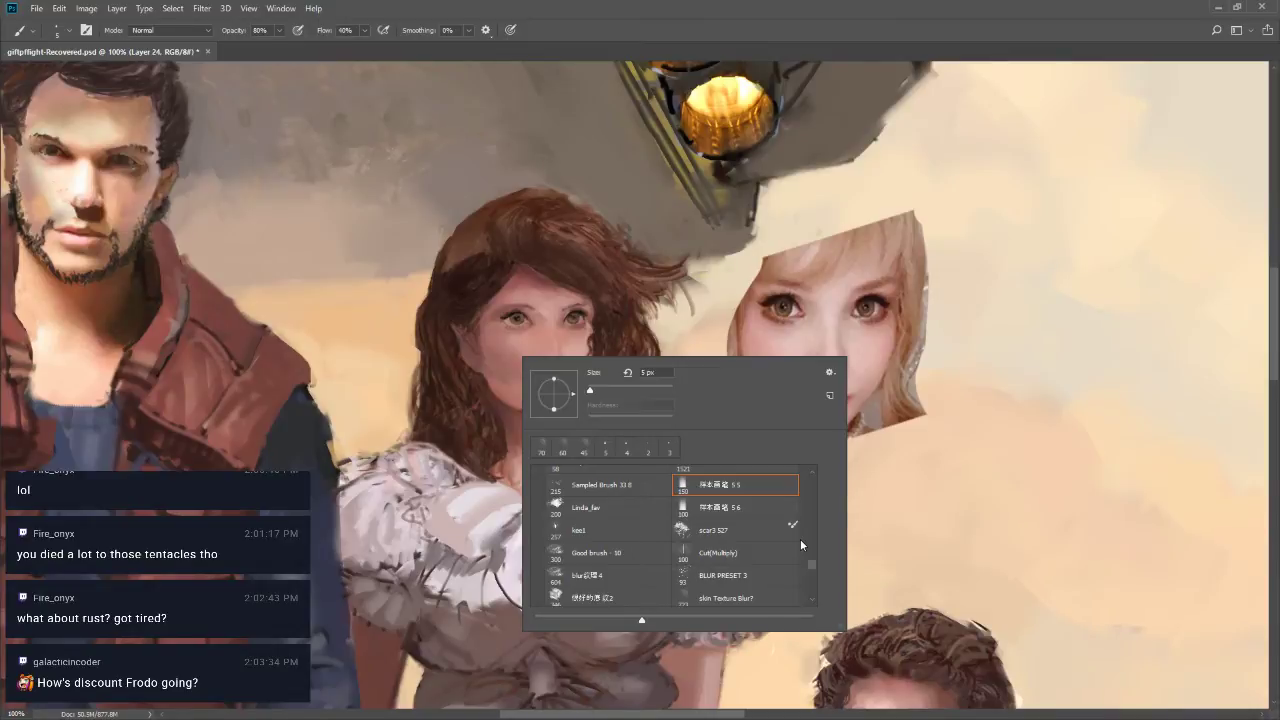
click(585, 506)
mouse_move(514, 318)
mouse_down()
mouse_move(540, 335)
mouse_move(512, 350)
mouse_move(545, 338)
mouse_move(549, 312)
mouse_up()
key(ctrl+z)
key(bracketleft)
key(bracketleft)
key(bracketleft)
key(bracketleft)
key(bracketleft)
key(bracketleft)
key(bracketleft)
key(bracketleft)
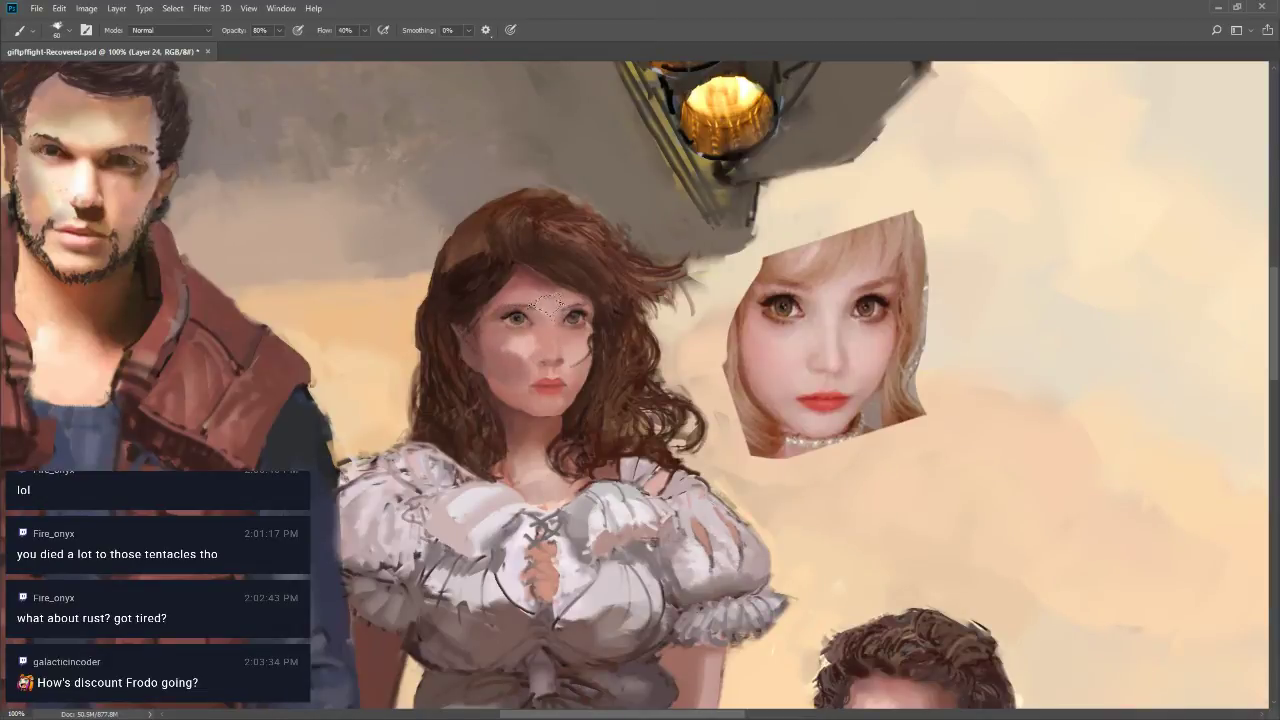
Add light strokes around the woman's nose and mouth at 80% and 40% opacity
key(z)
drag(559, 401, 541, 394)
click(541, 394)
key(b)
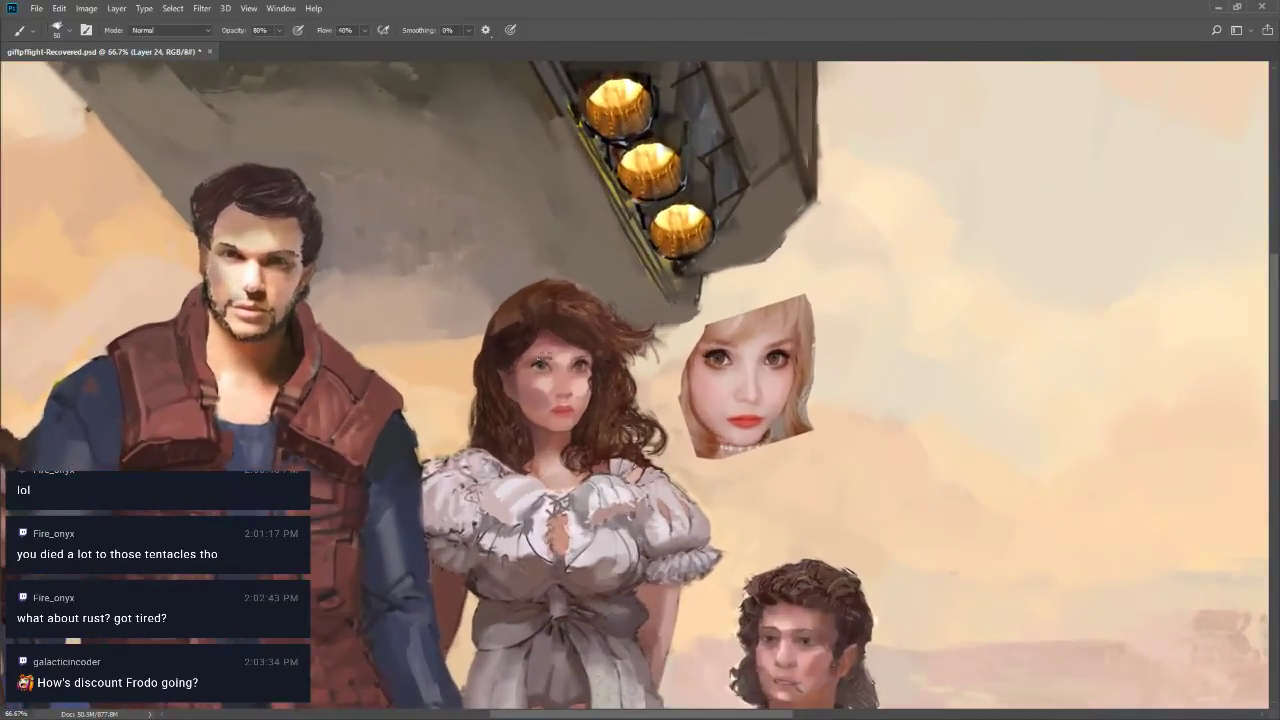
mouse_move(547, 380)
mouse_down()
mouse_move(536, 386)
mouse_move(554, 398)
mouse_up()
key(4)
mouse_move(547, 386)
mouse_down()
mouse_move(552, 395)
mouse_move(535, 385)
mouse_move(560, 409)
mouse_up()
Soften the highlight on the woman's nearer cheek with sampled skin tones and a smaller brush at 40% opacity
key(z)
alt+click(551, 420)
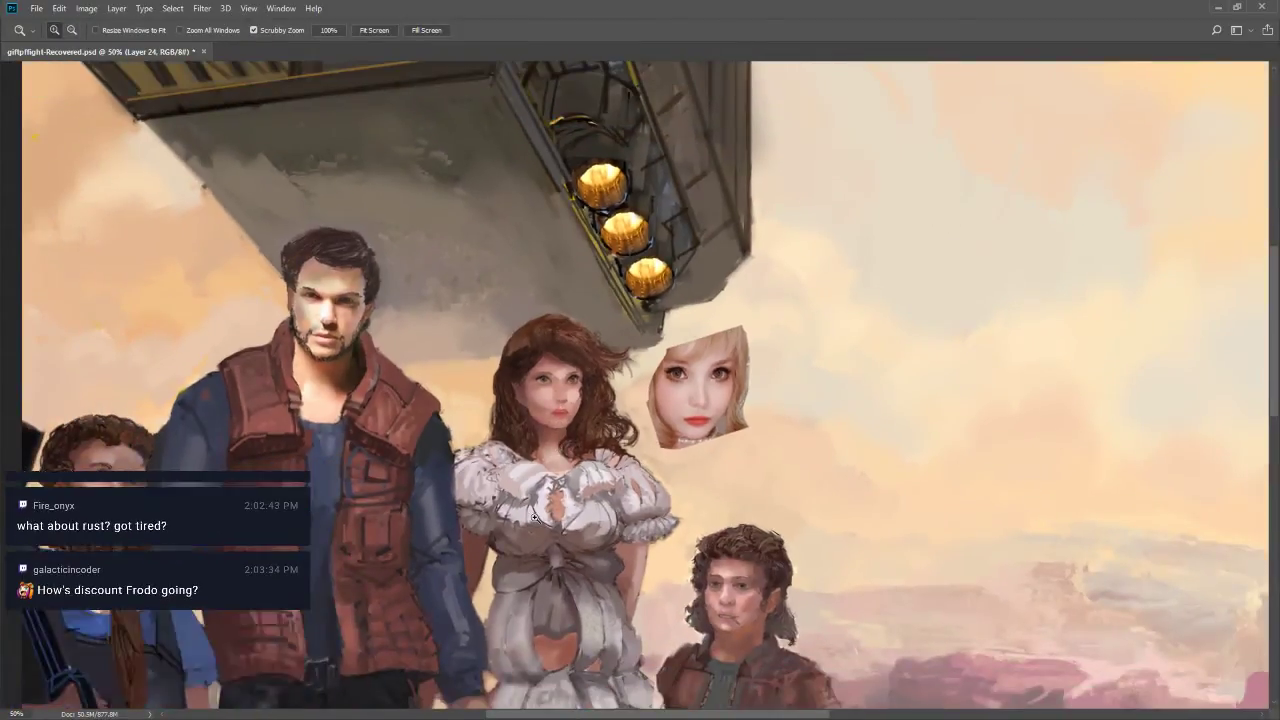
alt+click(582, 430)
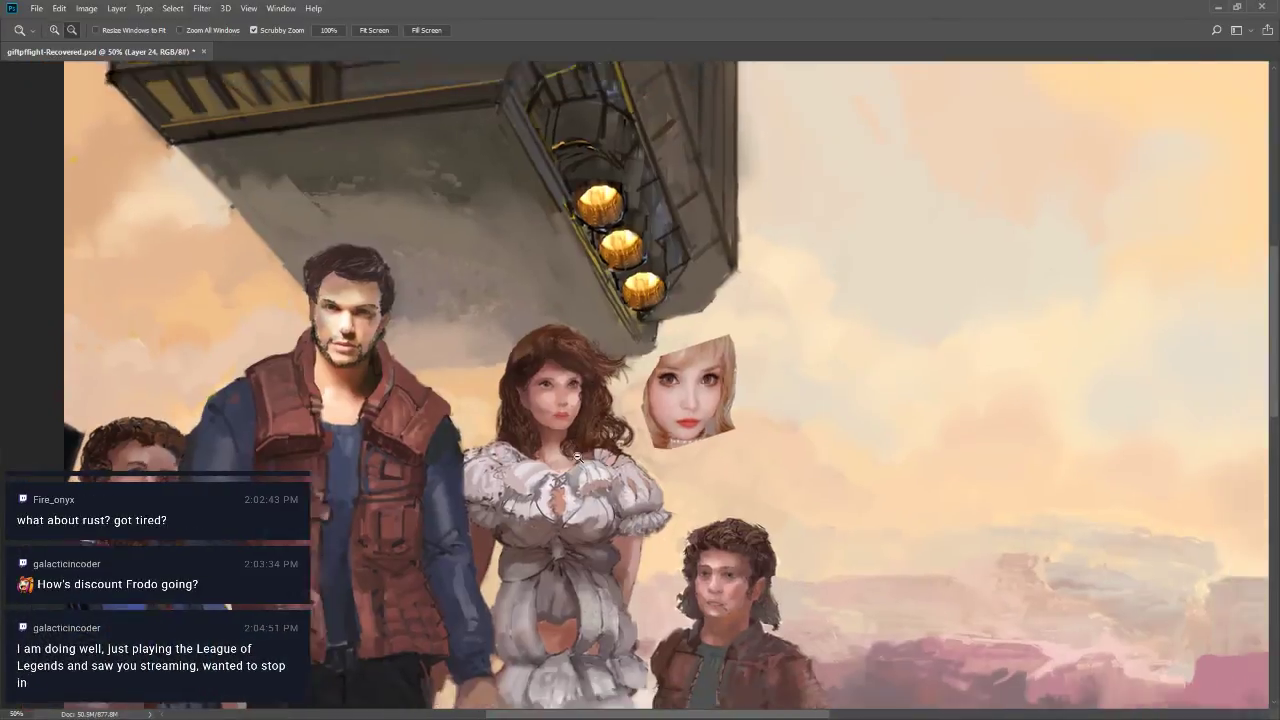
alt+click(582, 430)
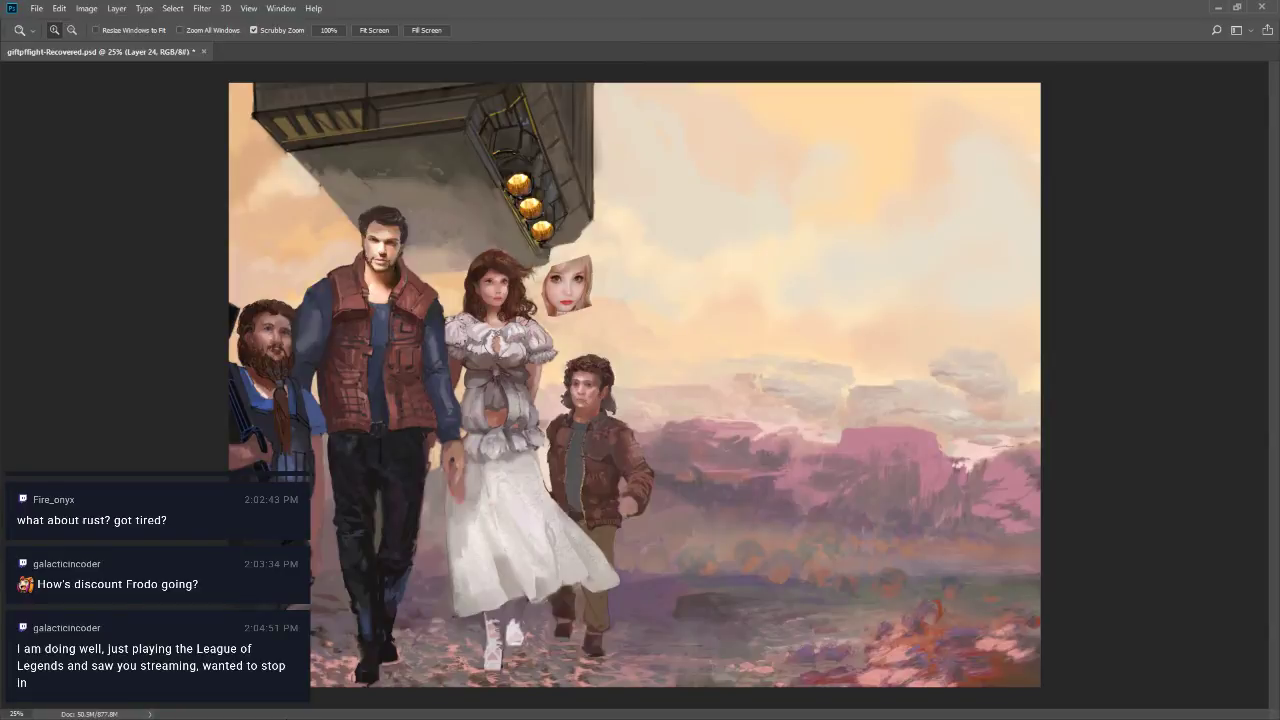
click(491, 292)
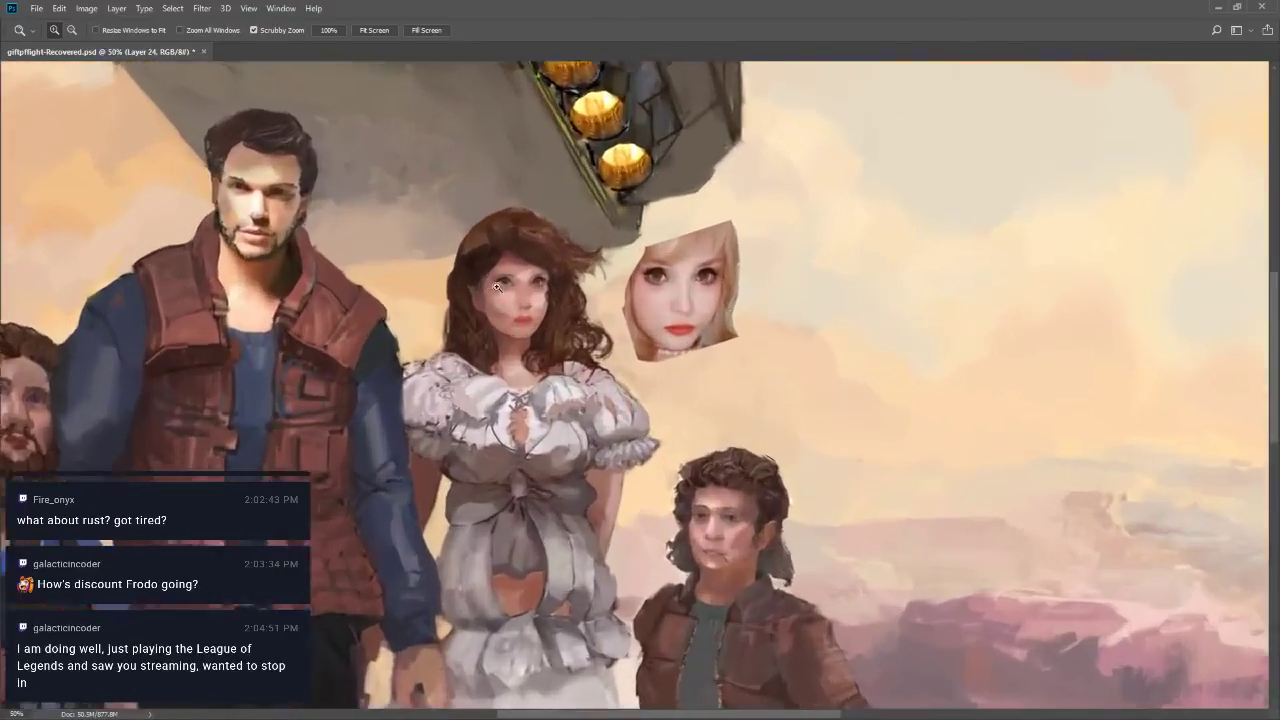
click(496, 287)
key(b)
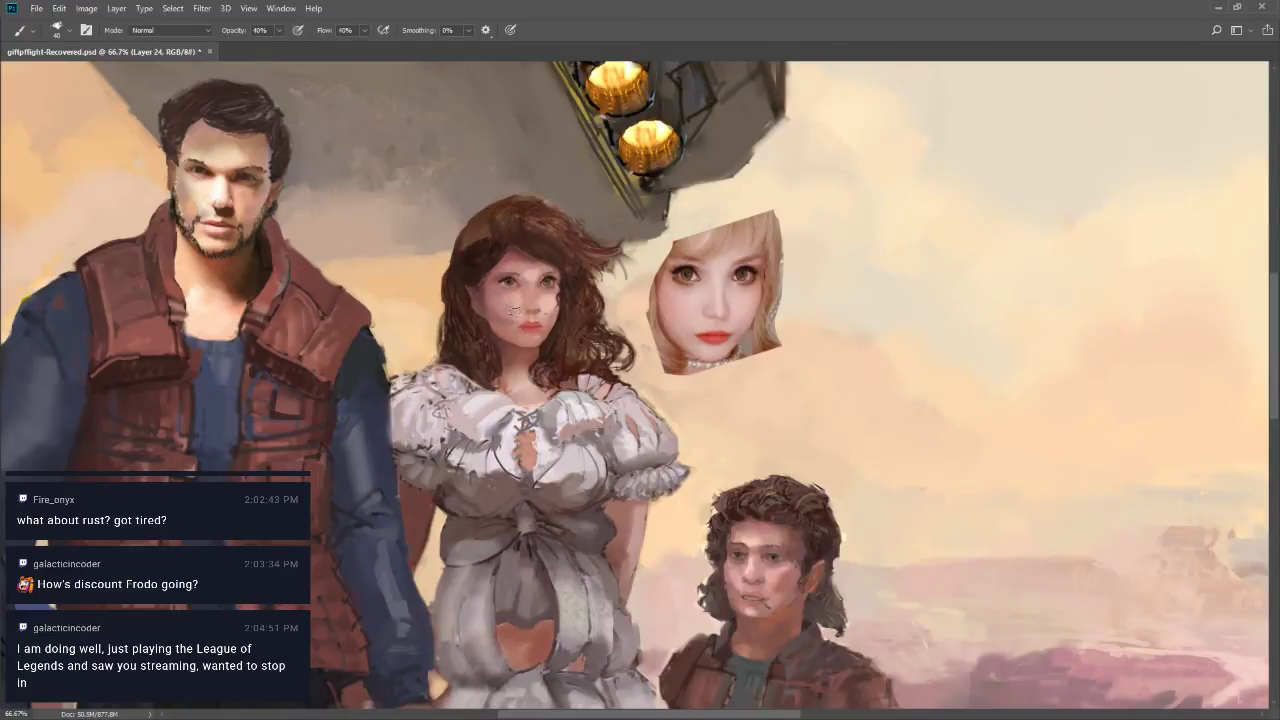
alt+click(511, 305)
alt+click(507, 292)
key(bracketleft)
Try a lasso selection over the woman's lower cheek and chin, drop it, and undo the latest changes
key(l)
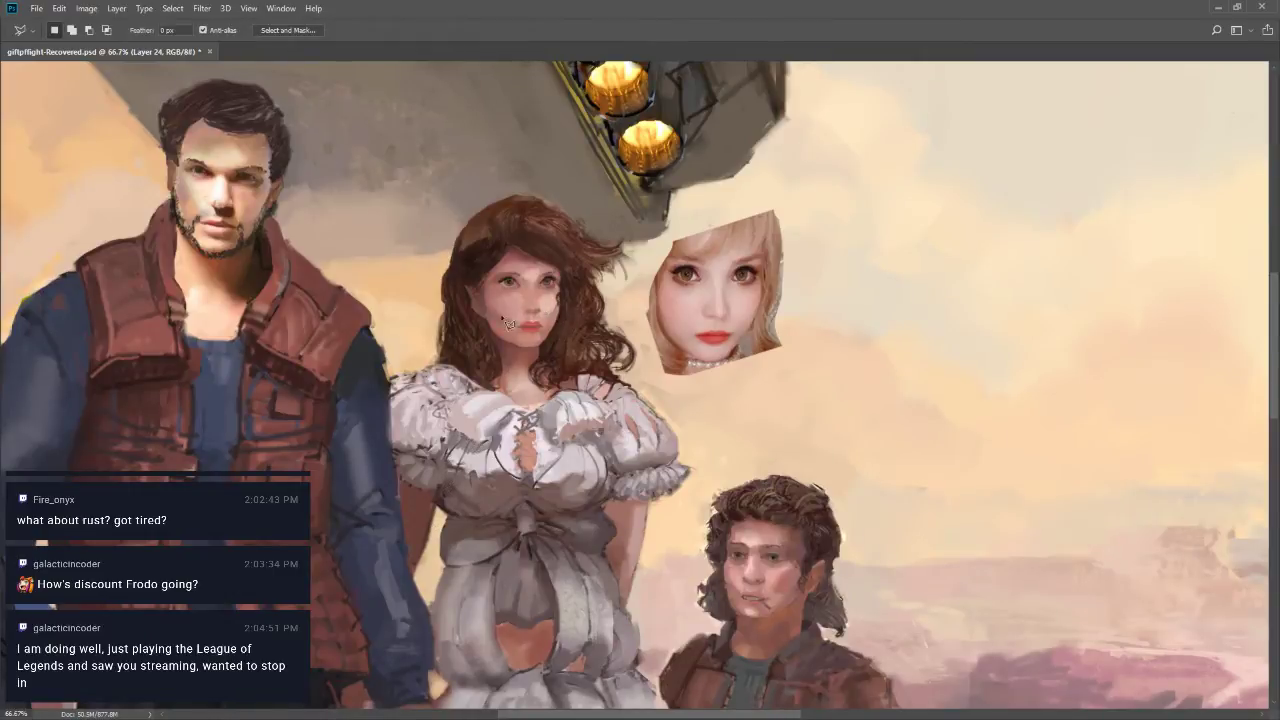
mouse_move(520, 350)
mouse_down()
mouse_move(553, 340)
mouse_move(562, 306)
mouse_move(522, 298)
mouse_move(504, 322)
mouse_move(527, 343)
mouse_move(533, 322)
mouse_up()
key(ctrl+d)
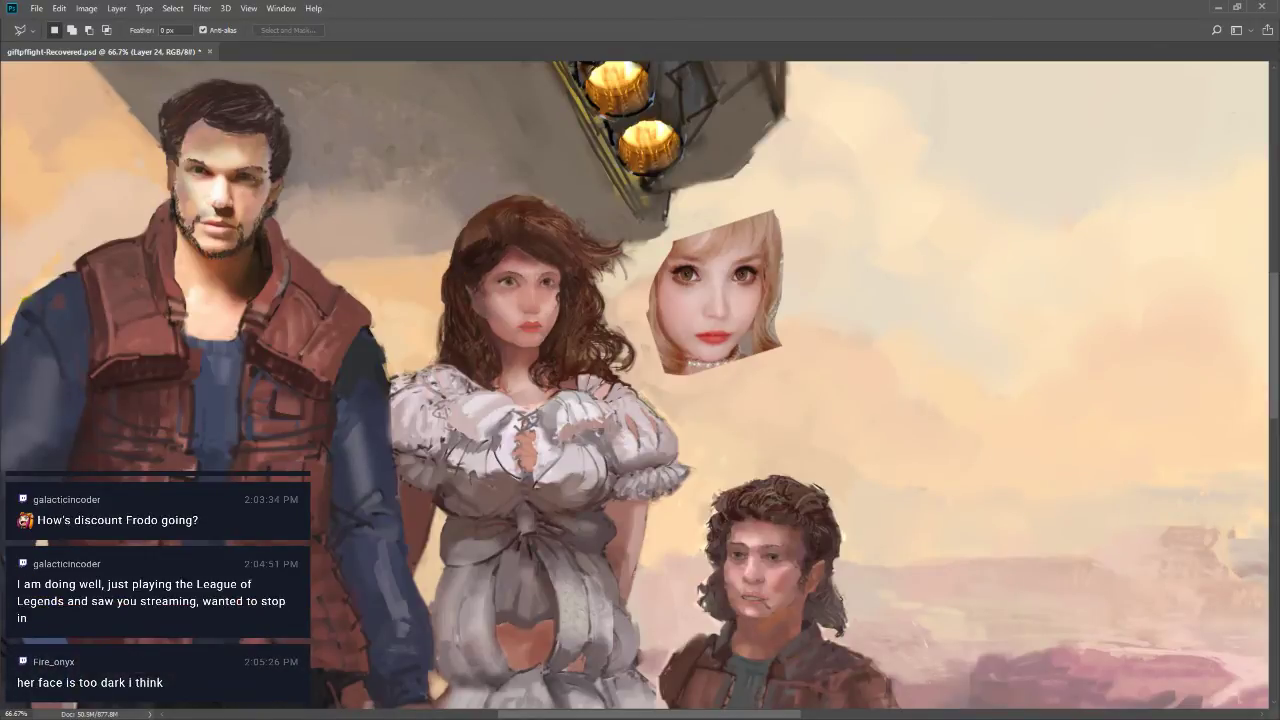
key(ctrl+shift+d)
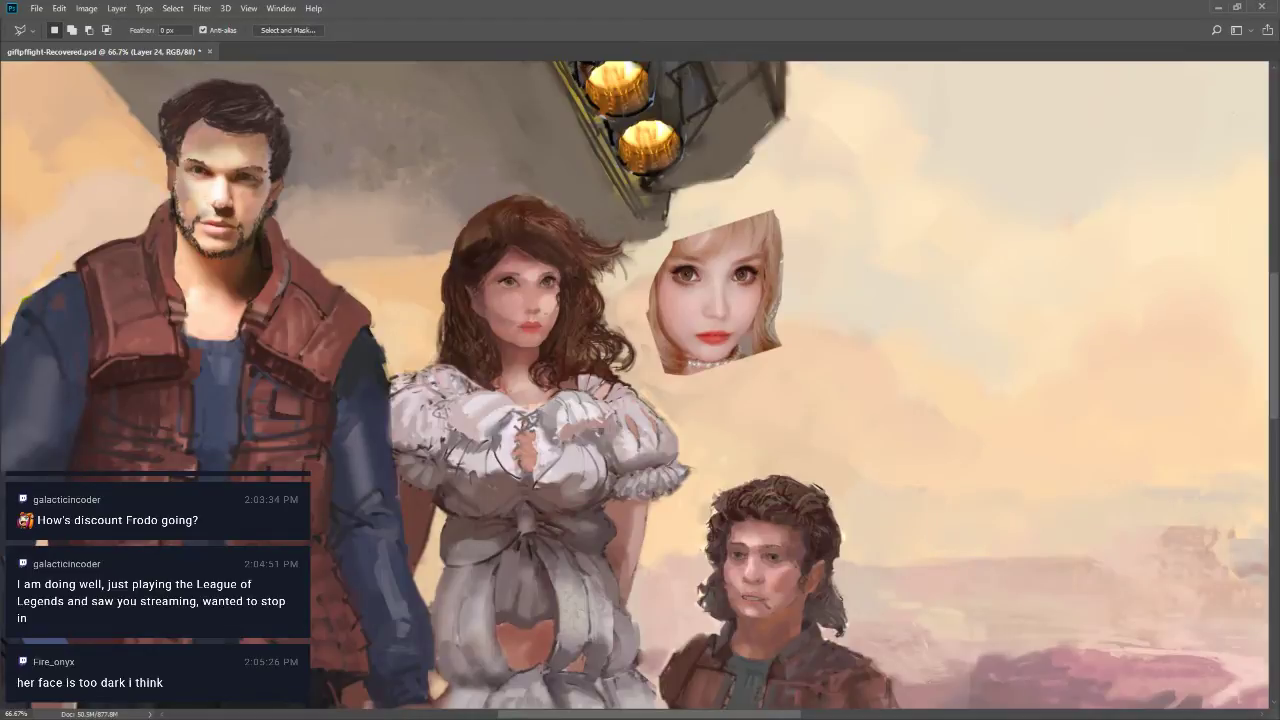
key(ctrl+z)
key(ctrl+z)
key(ctrl+z)
key(ctrl+z)
Check how the woman's face reads within the whole painting, and return to a close view of it
key(z)
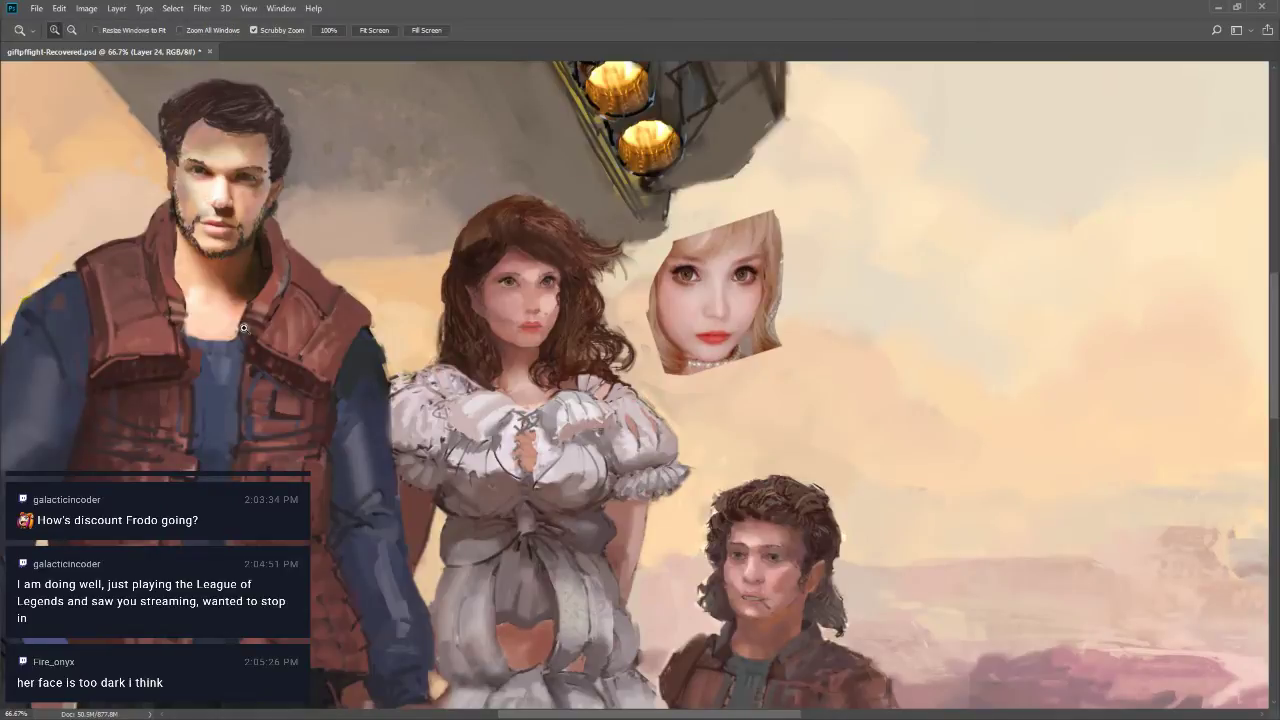
alt+click(332, 315)
alt+click(332, 315)
alt+click(332, 315)
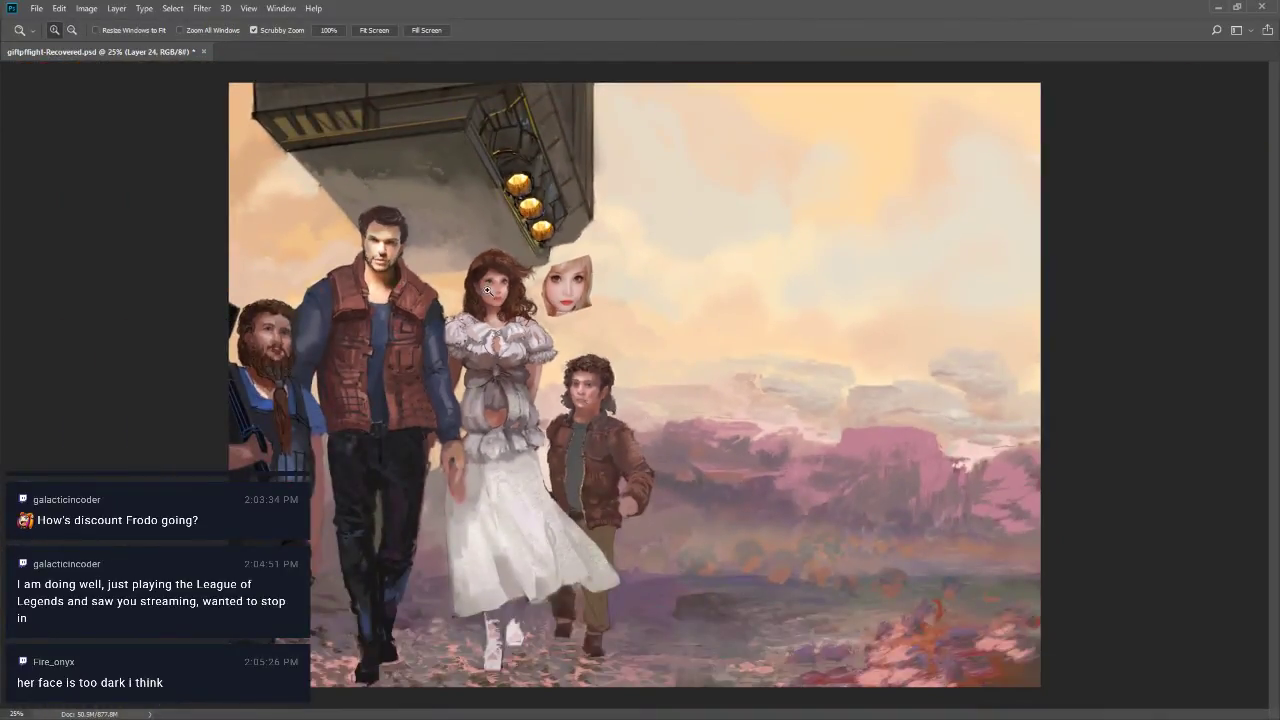
click(461, 266)
click(459, 271)
click(456, 277)
click(456, 279)
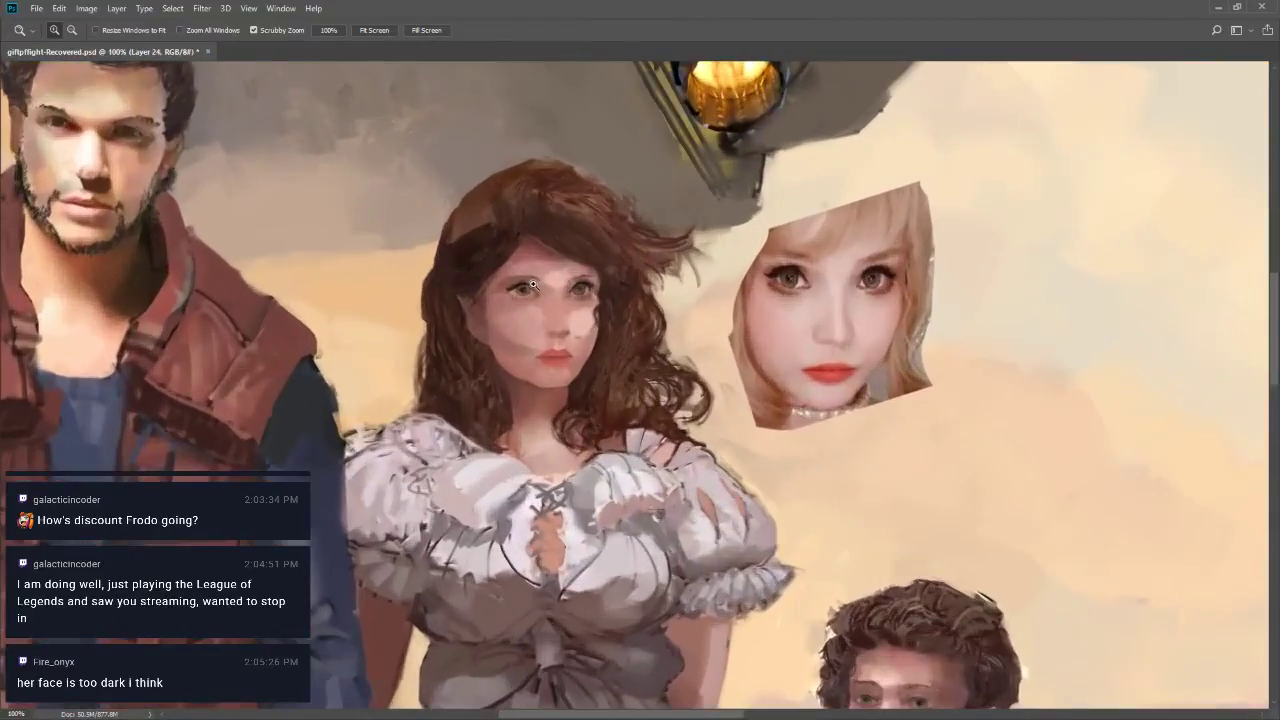
Lighten and smooth the woman's nearer cheek with sampled skin tones, using a larger brush at 90% opacity
key(b)
key(bracketright)
key(bracketright)
key(bracketright)
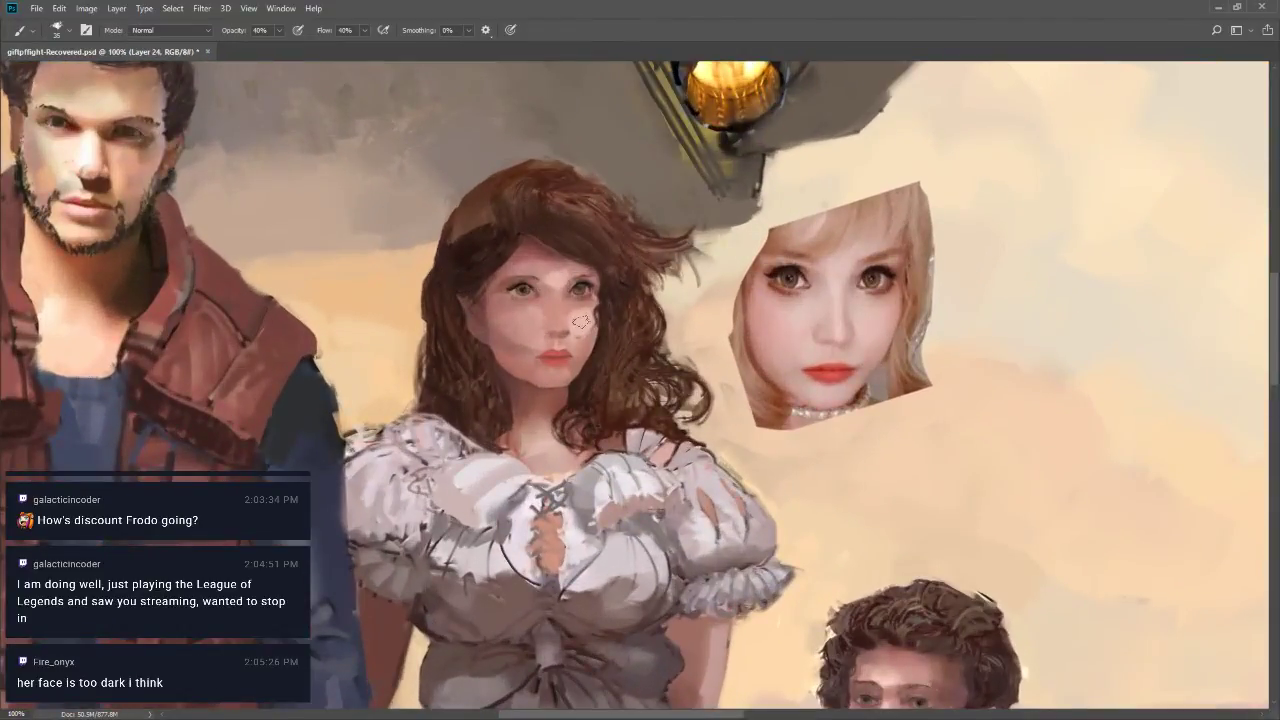
drag(522, 318, 557, 344)
alt+click(581, 318)
key(9)
mouse_move(522, 327)
mouse_down()
mouse_move(540, 352)
mouse_move(526, 314)
mouse_up()
key(bracketleft)
alt+click(535, 335)
key(bracketleft)
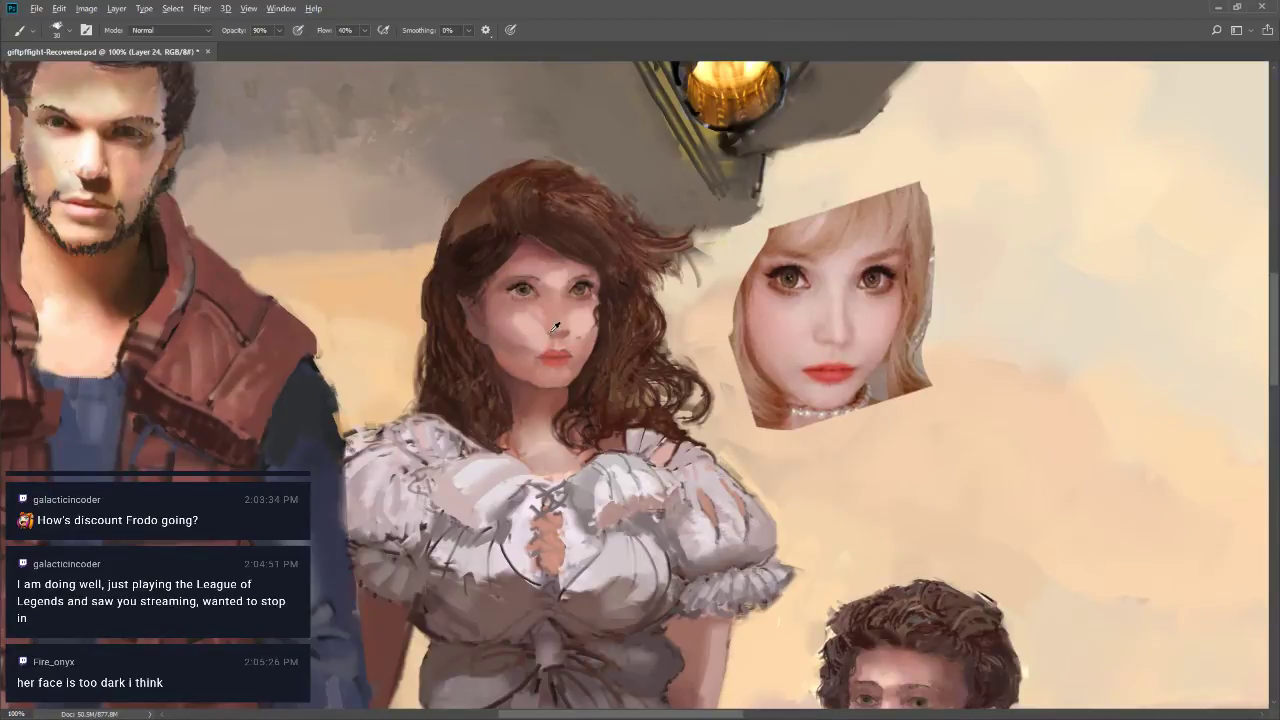
Refine the woman's nose and the skin beside it with a smaller brush and skin tones sampled around the nose
alt+click(551, 326)
key(bracketleft)
key(bracketleft)
key(bracketleft)
key(z)
alt+click(556, 418)
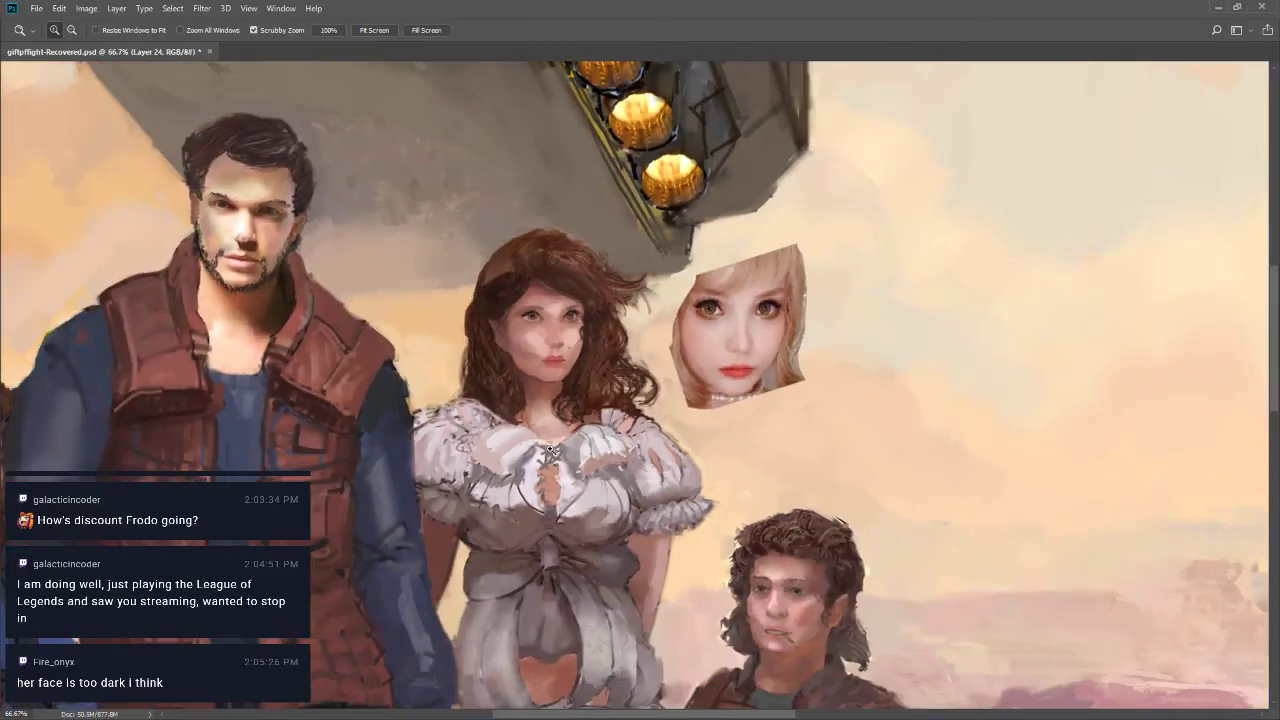
click(557, 343)
key(b)
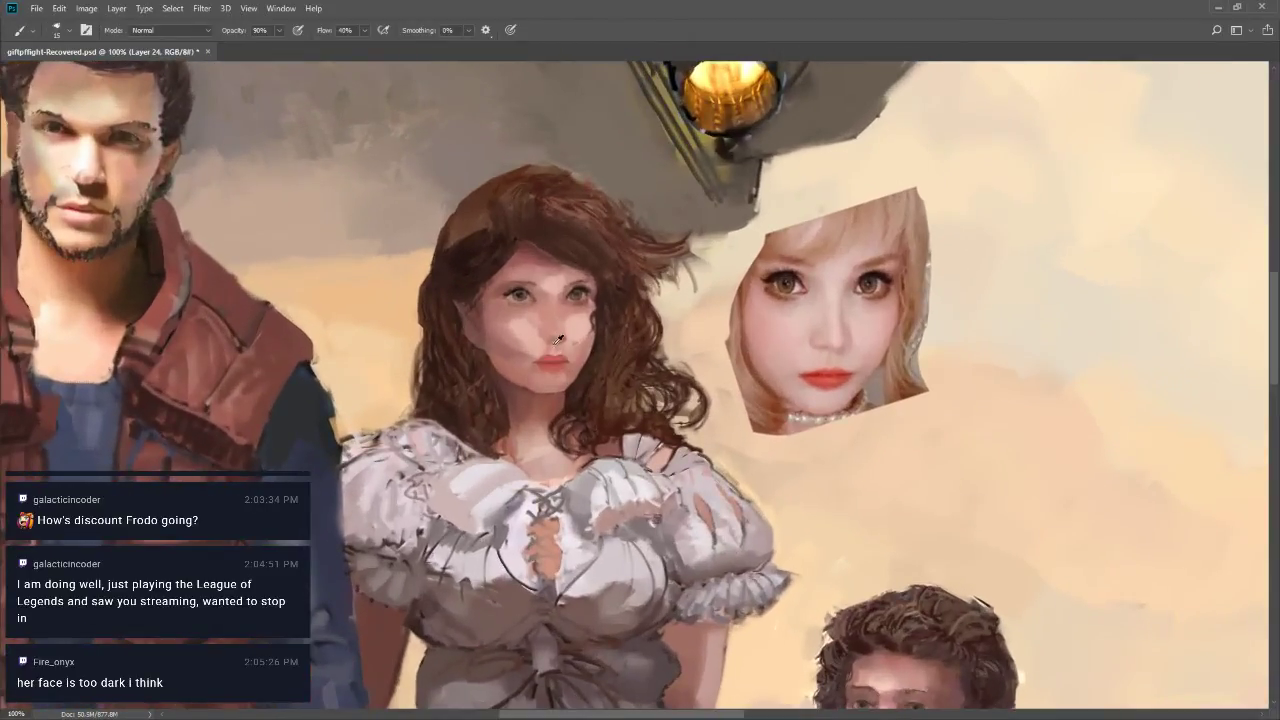
alt+click(550, 336)
key(bracketright)
key(bracketleft)
scroll(553, 334, down, 1)
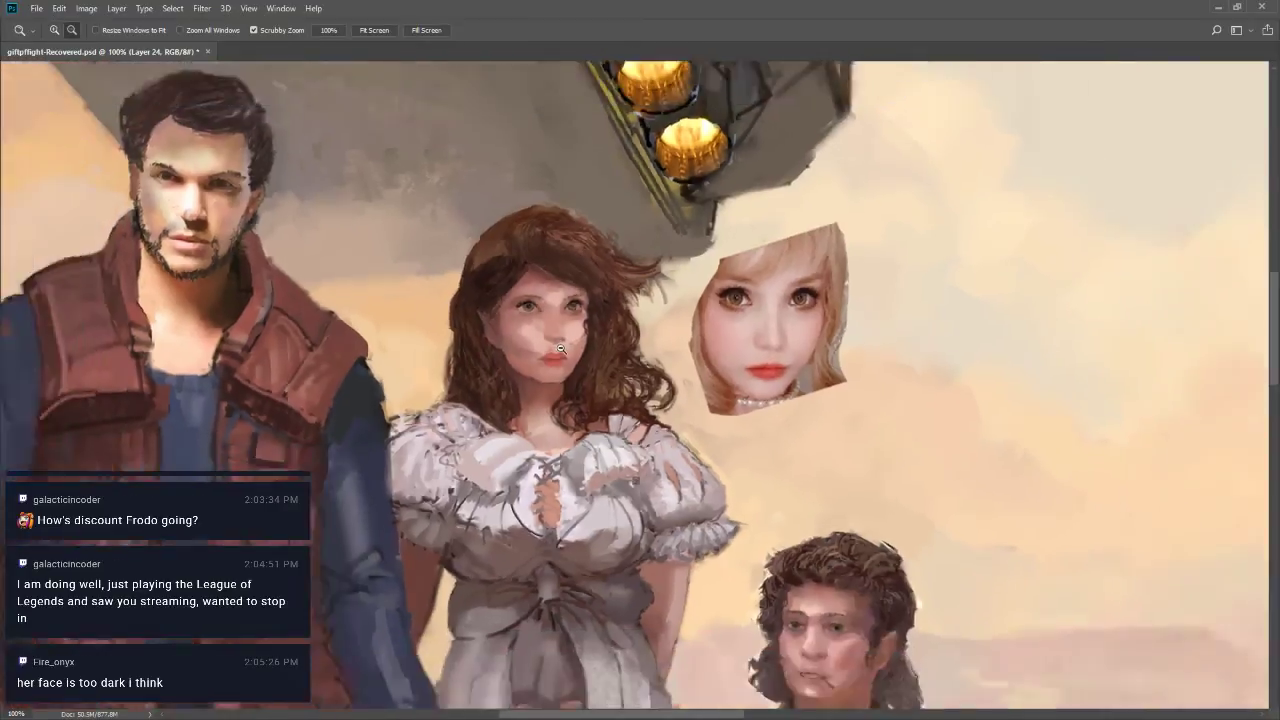
alt+click(556, 332)
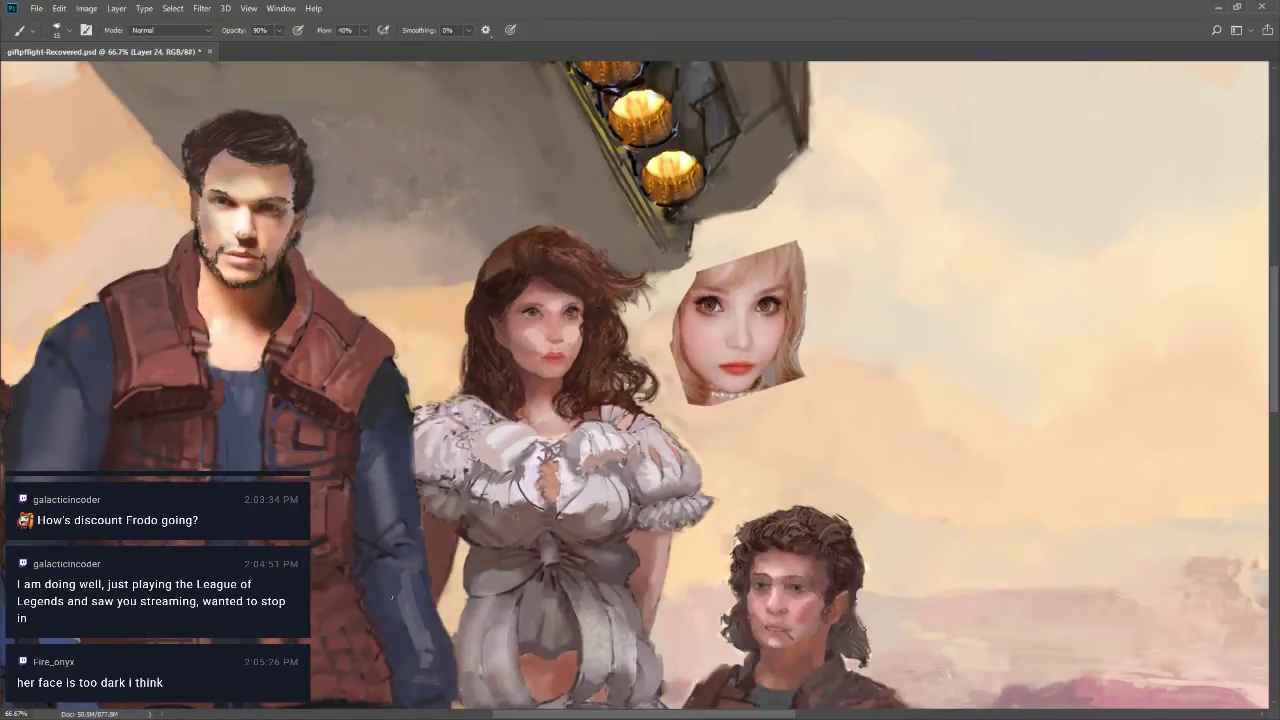
Touch up the side of the woman's face with sampled tones, and repaint her lips fuller in the sampled lip red
alt+click(582, 344)
key(bracketright)
alt+click(585, 345)
mouse_move(510, 302)
mouse_down()
mouse_move(510, 336)
mouse_move(506, 306)
mouse_move(524, 330)
mouse_move(512, 334)
mouse_up()
key(bracketleft)
key(bracketright)
key(bracketright)
key(bracketright)
key(bracketright)
key(bracketright)
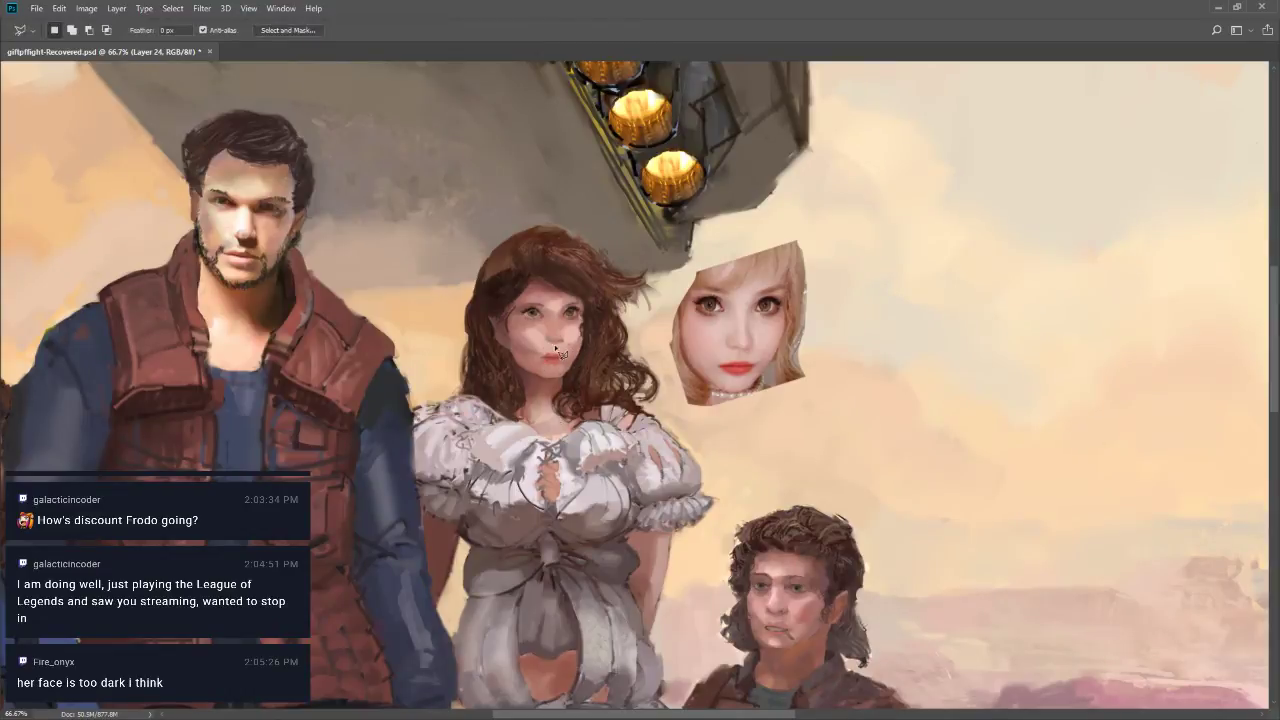
alt+click(556, 355)
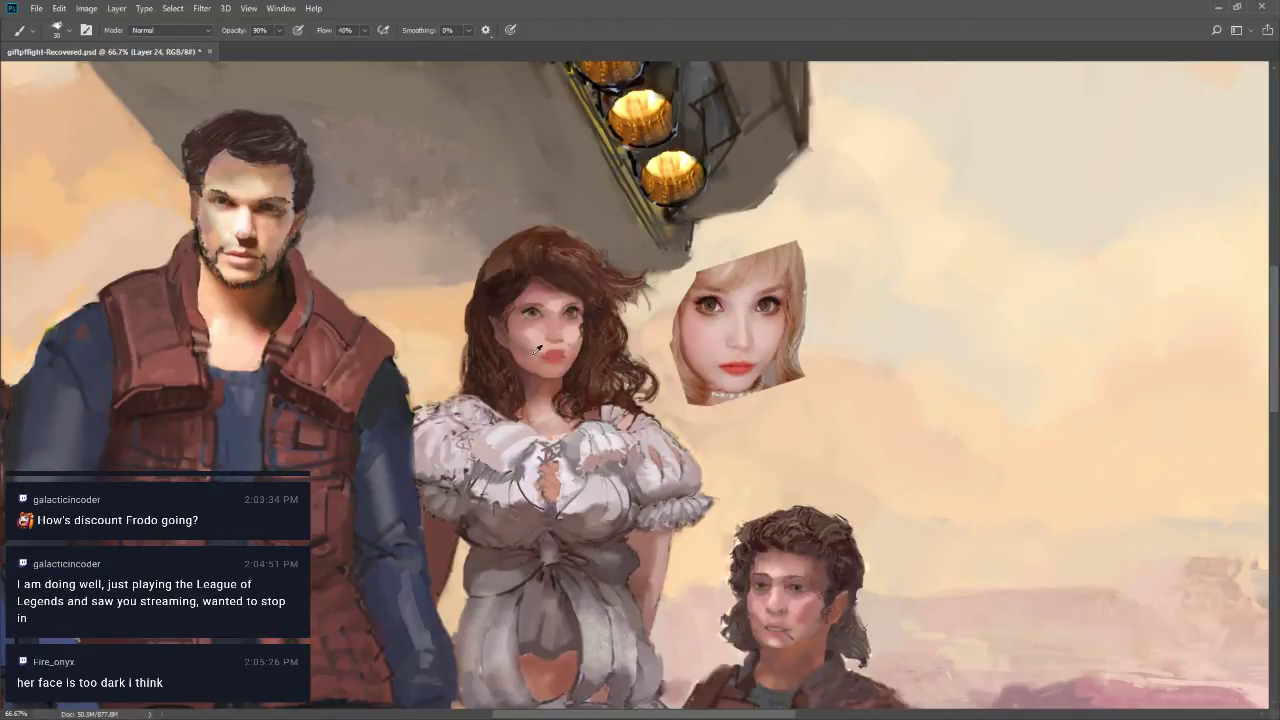
Paint a darker shadow stroke along the woman's lower cheek with a sampled tone, and fade the stroke
alt+click(522, 342)
alt+click(530, 337)
alt+click(521, 327)
alt+click(548, 280)
drag(514, 337, 552, 358)
key(ctrl+shift+f)
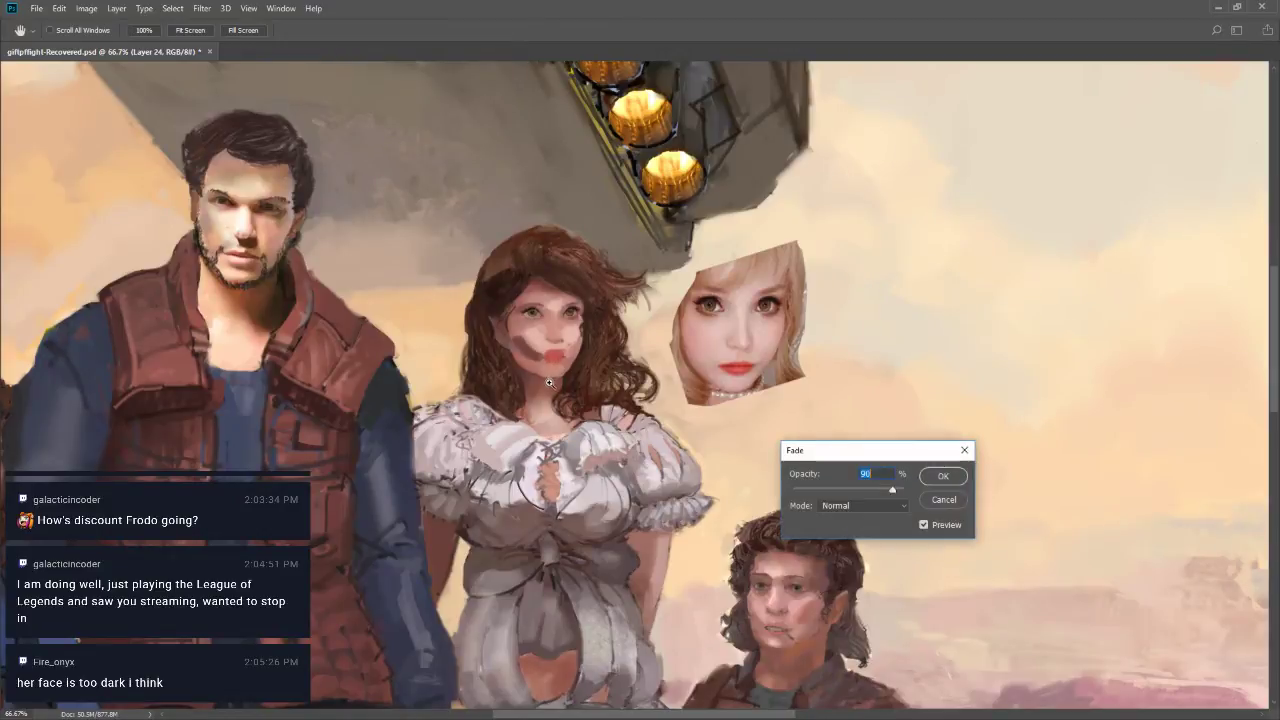
click(943, 476)
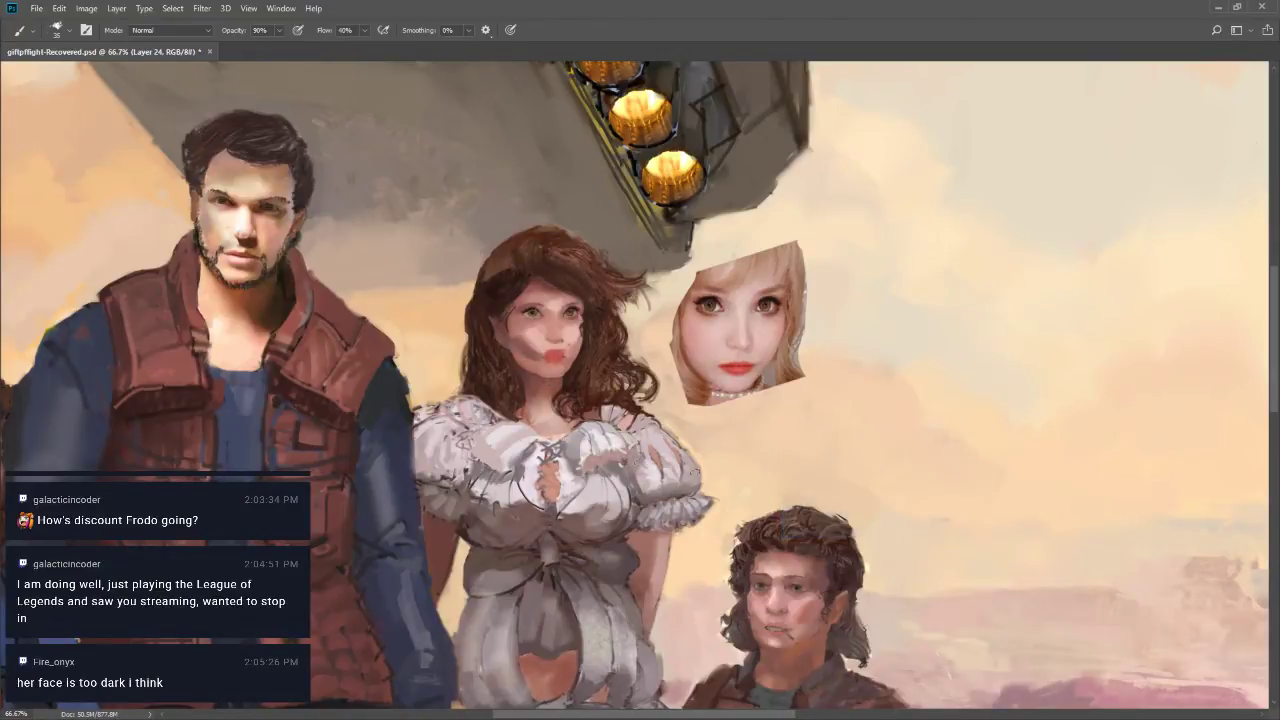
Blend the cheek shadow into the surrounding skin with the Smudge tool and a 40% opacity brush in sampled skin tone
key(4)
key(r)
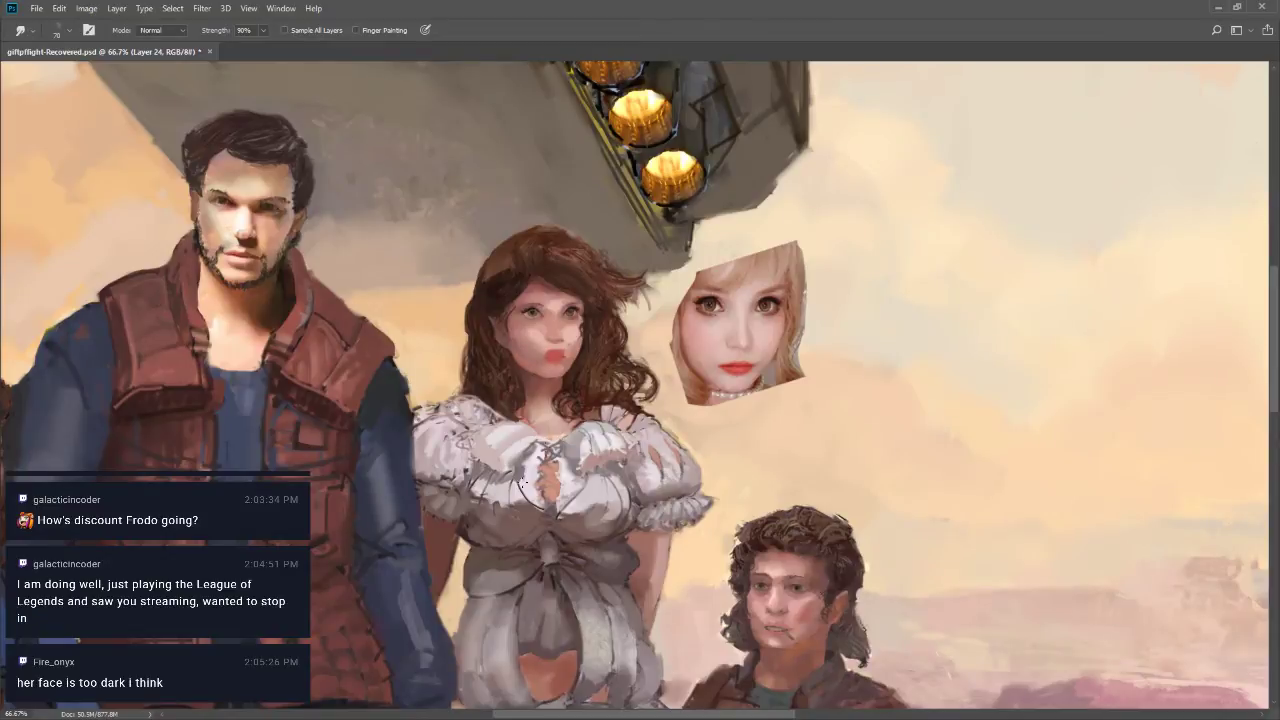
key(b)
alt+click(542, 334)
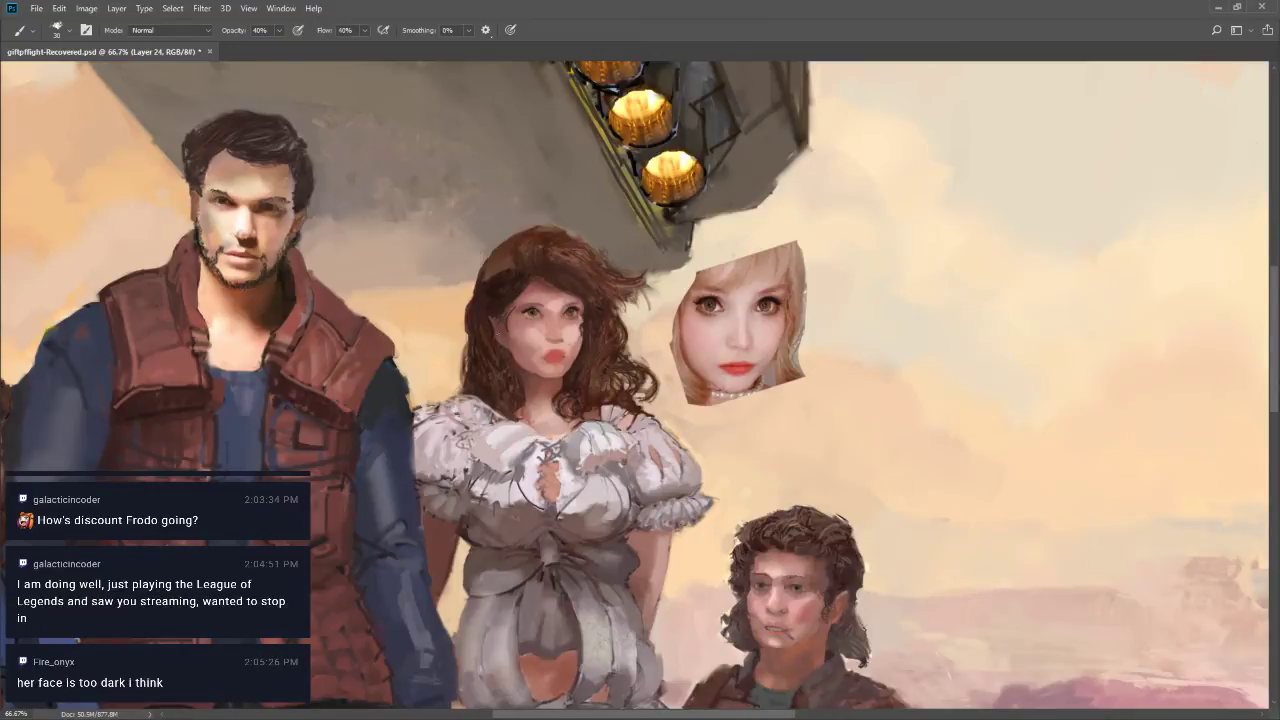
Add dark accents under the woman's nose and around her upper lip with a smaller brush and a sampled shadow tone
key([)
drag(554, 348, 565, 351)
alt+click(588, 340)
key([)
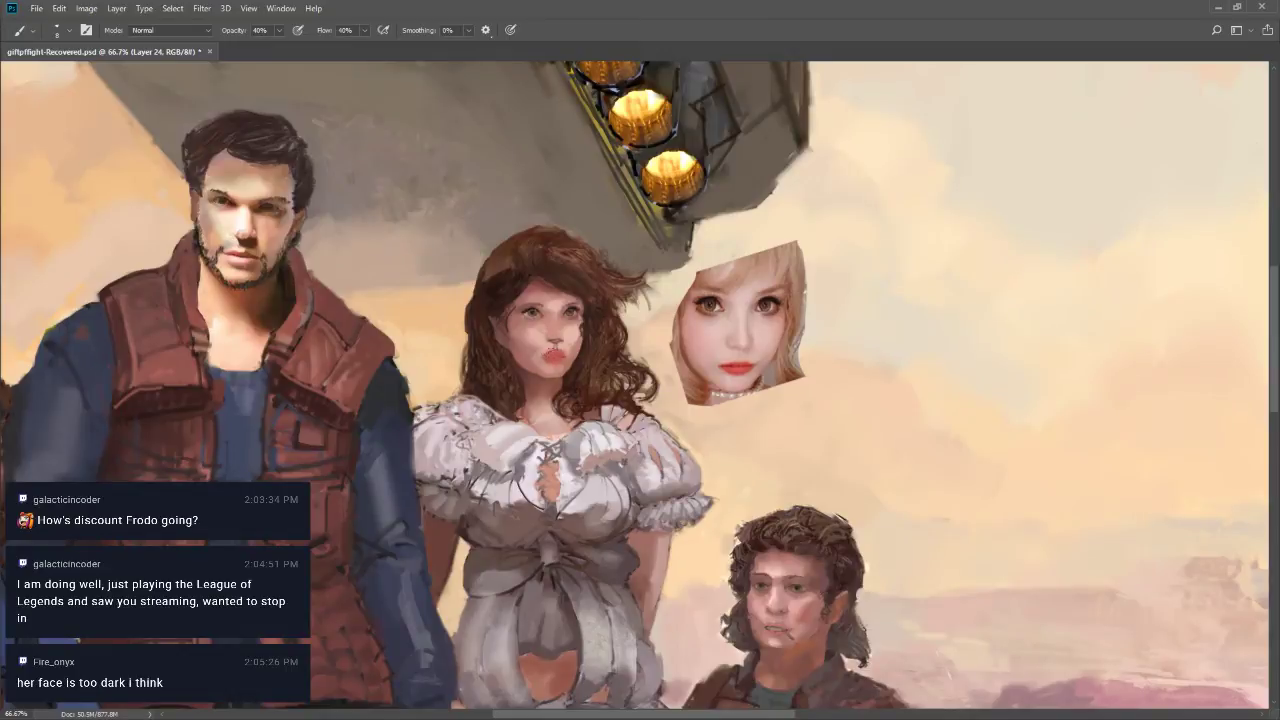
mouse_move(559, 343)
mouse_down()
mouse_move(560, 364)
mouse_move(545, 356)
mouse_up()
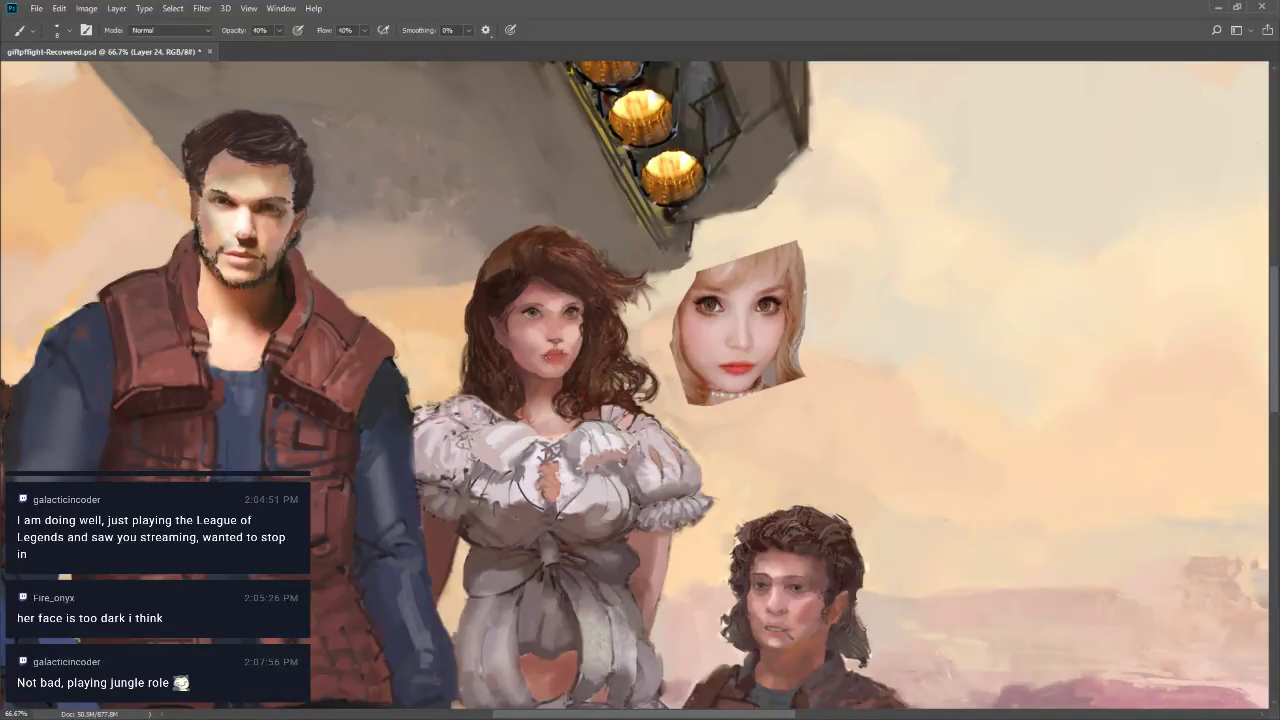
Refine the shape of the woman's lips and mouth corner, varying the brush size
click(546, 358)
key(bracketright)
key(bracketleft)
key(bracketleft)
key(bracketright)
key(bracketright)
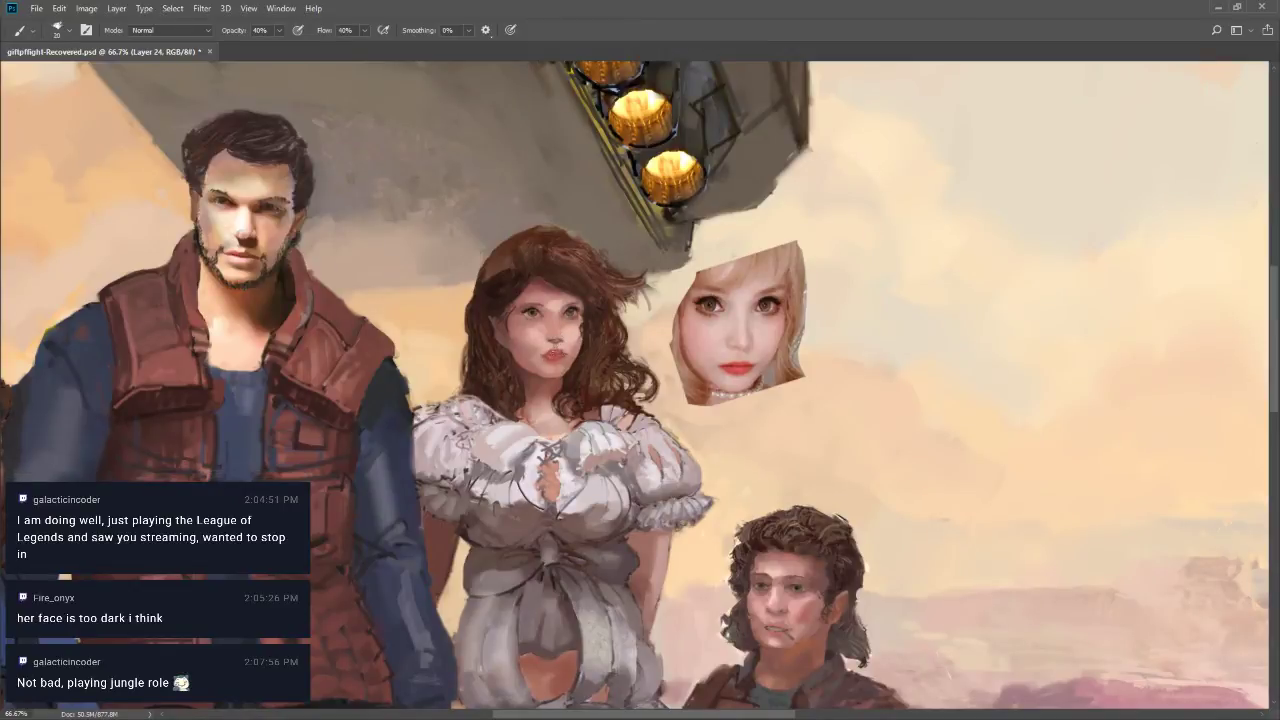
key(bracketleft)
key(bracketright)
Soften the skin beside the woman's mouth and along her jaw with sampled tones at low opacity
alt+click(534, 354)
key(bracketright)
alt+click(517, 361)
alt+click(521, 358)
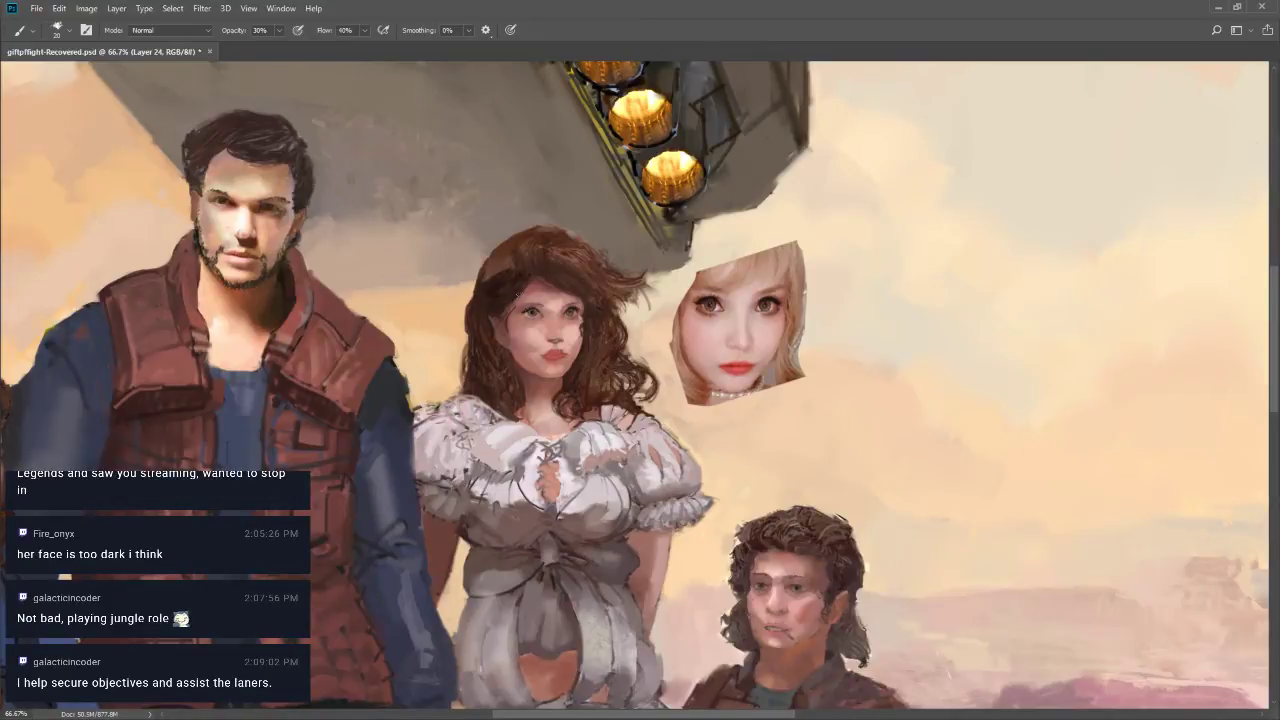
alt+click(579, 364)
key(bracketleft)
key(bracketleft)
key(bracketleft)
Touch up the woman's face with a small brush at 70% opacity, using the skin tone sampled between eyes and nose
key(z)
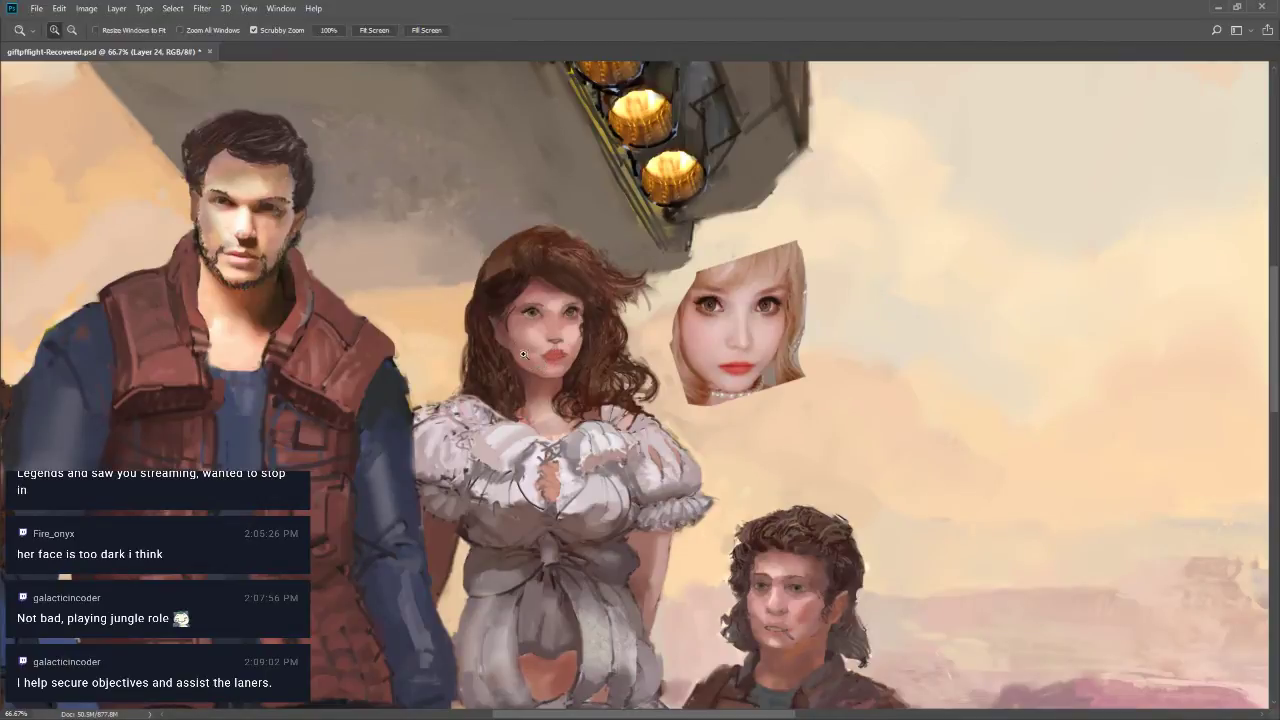
click(553, 360)
key(b)
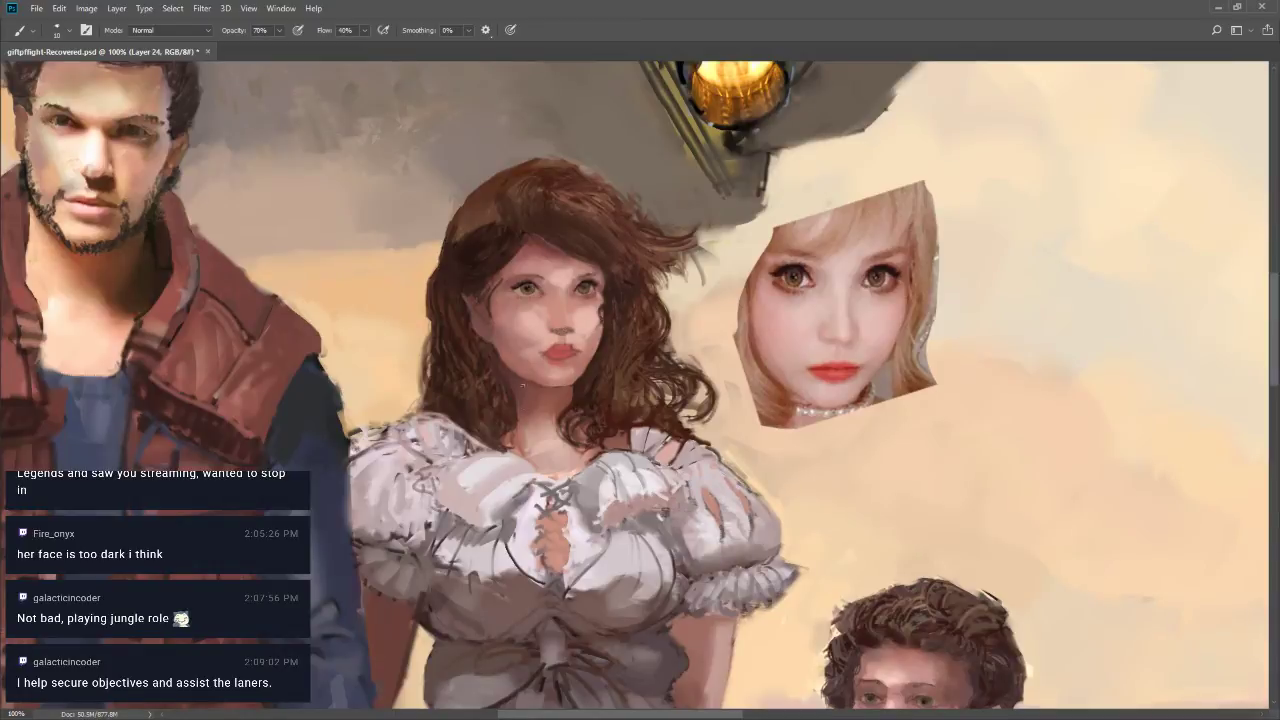
alt+click(565, 311)
key(bracketright)
key(bracketleft)
Choose the 样本画笔 5 6 brush and reduce it to a very small size for facial details
right_click(596, 278)
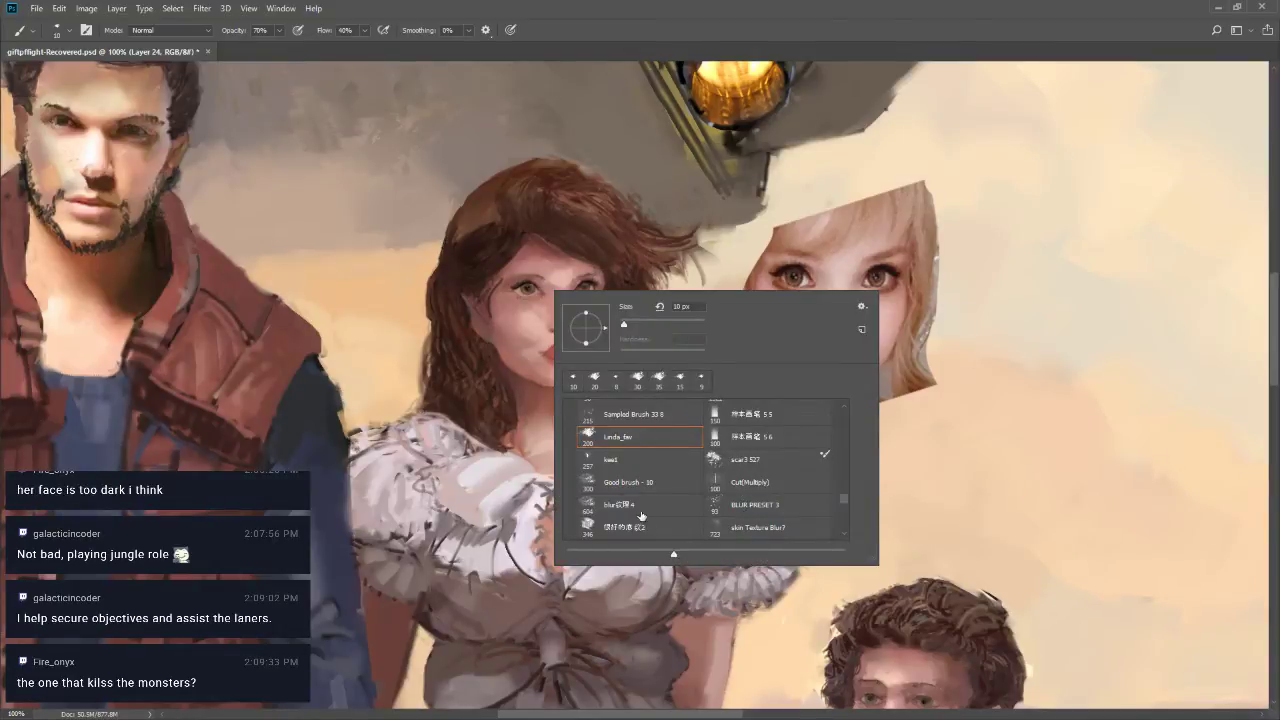
click(766, 437)
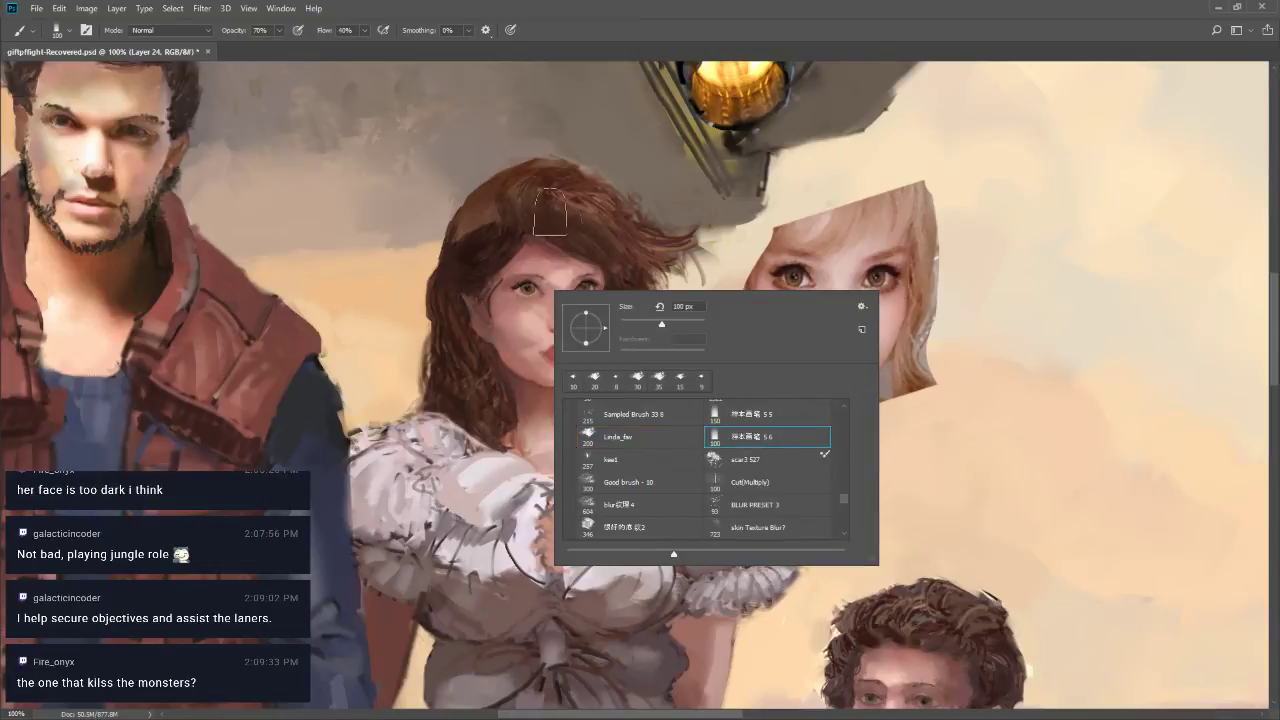
click(597, 274)
key(bracketleft)
key(bracketleft)
key(bracketleft)
key(bracketleft)
key(bracketleft)
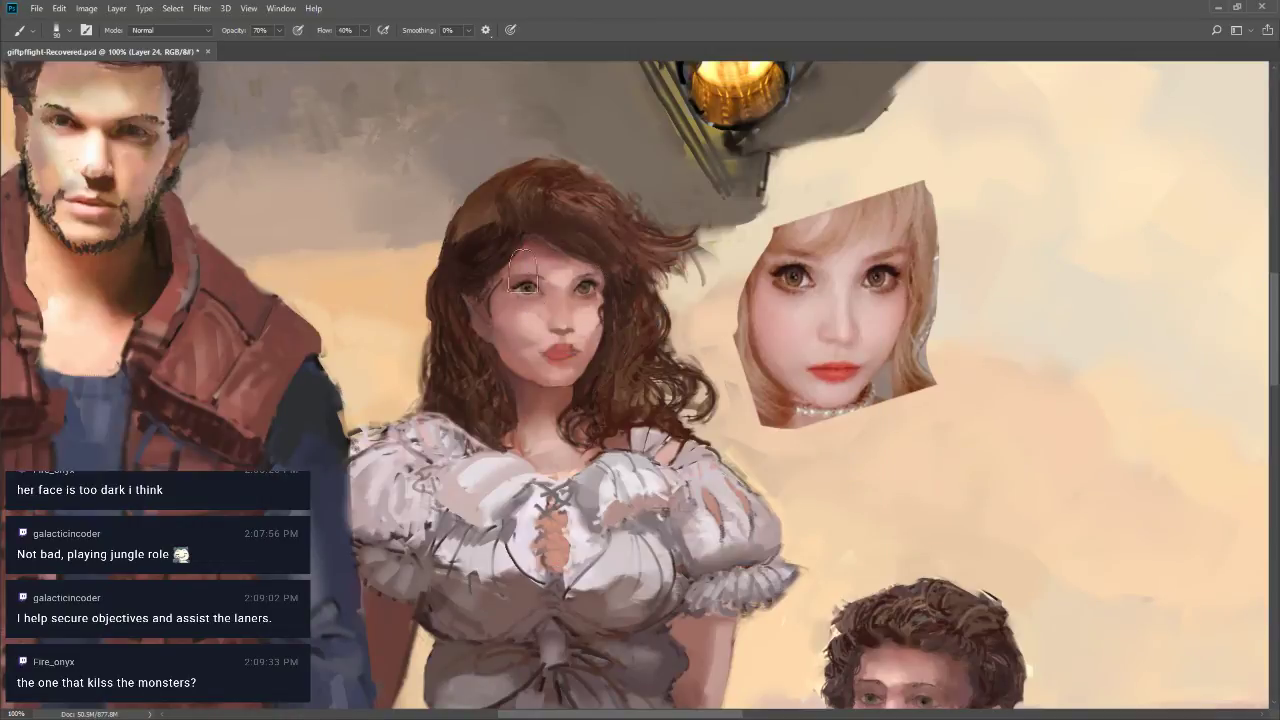
key(bracketleft)
key(bracketleft)
key(bracketleft)
key(bracketleft)
key(bracketleft)
key(bracketleft)
key(bracketleft)
key(bracketleft)
Darken the upper eyelid and lash line of the woman's nearer eye with fine strokes
drag(537, 276, 518, 284)
drag(524, 271, 532, 276)
key(bracketright)
key(bracketleft)
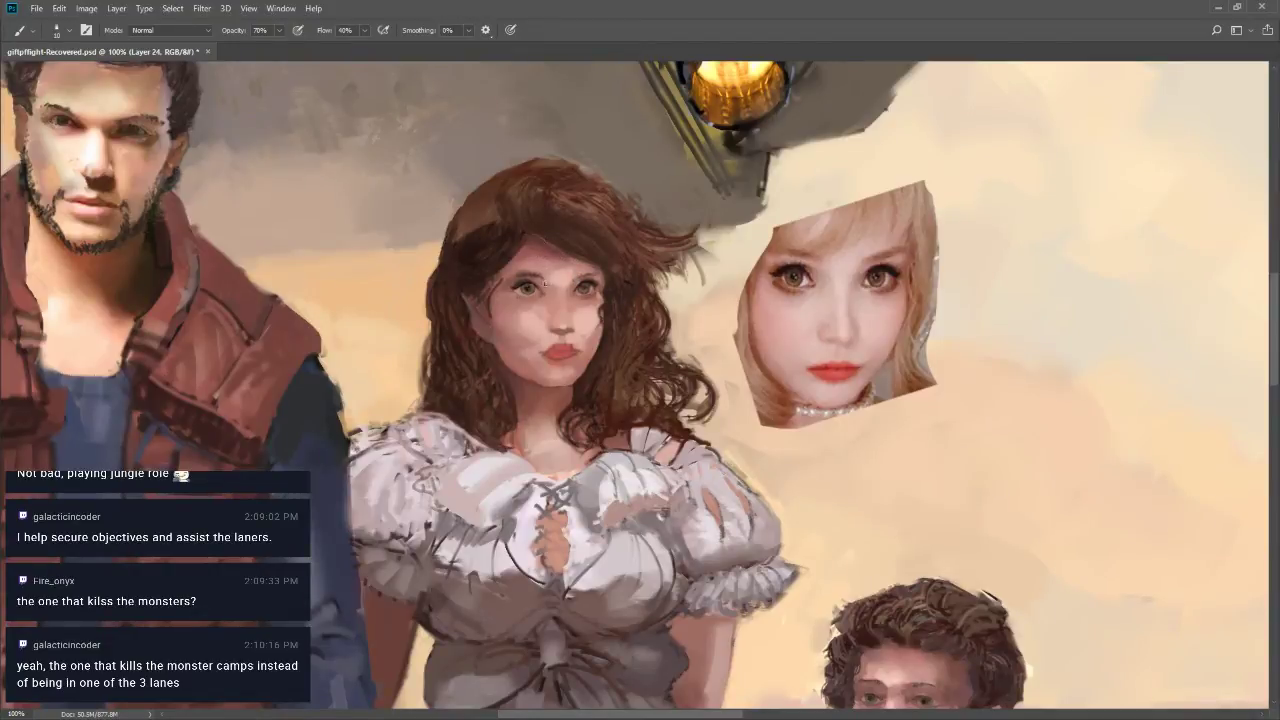
key(bracketright)
key(bracketleft)
key(bracketleft)
key(bracketright)
key(bracketleft)
key(bracketright)
key(bracketleft)
Refine the far edge of the woman's face beside the hair with tones sampled there
alt+click(599, 317)
key(bracketleft)
key(bracketleft)
key(bracketright)
key(bracketright)
alt+click(596, 333)
key(bracketright)
Clean up the contours of the woman's far cheek and chin with short strokes in sampled cheek tone
alt+click(521, 313)
key(bracketright)
key(bracketleft)
key(bracketleft)
key(bracketright)
key(bracketleft)
key(bracketright)
key(bracketright)
key(bracketright)
drag(604, 315, 600, 330)
drag(545, 385, 556, 386)
drag(580, 381, 567, 384)
Even out the outer side of the woman's nearer cheek with sampled skin tones and a larger brush
key(bracketright)
key(bracketright)
alt+click(483, 322)
alt+click(511, 340)
key(bracketright)
key(bracketright)
key(bracketright)
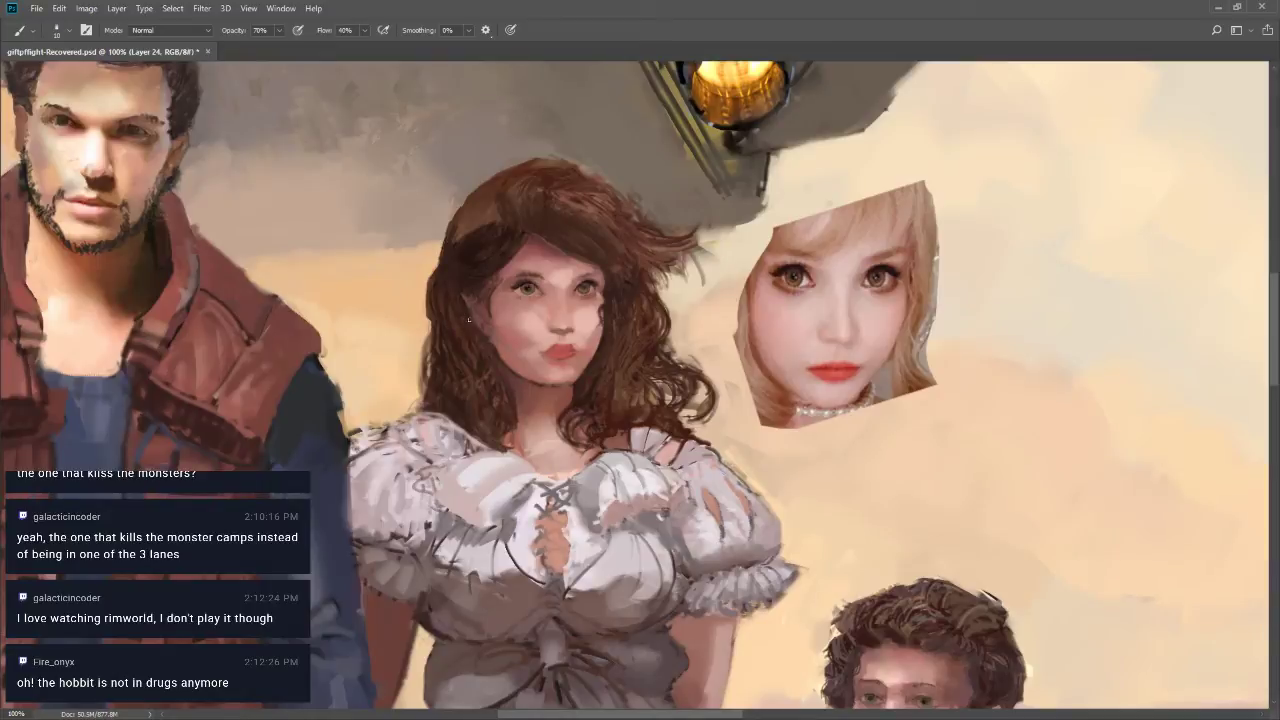
Define the woman's ear and the skin next to it with a small brush and sampled skin tone
key(bracketright)
key(bracketleft)
alt+click(487, 316)
click(476, 306)
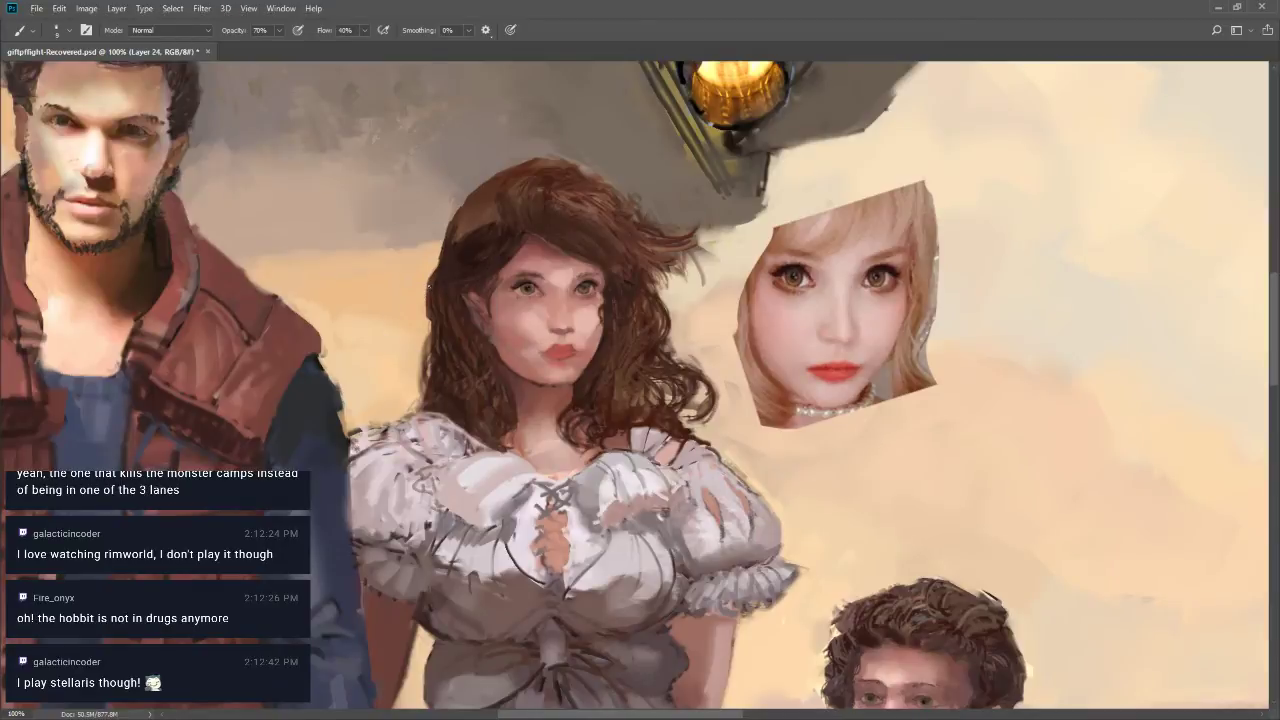
Trim the outer edge of the woman's hair against the sky with a larger brush
key(bracketright)
key(bracketright)
key(bracketright)
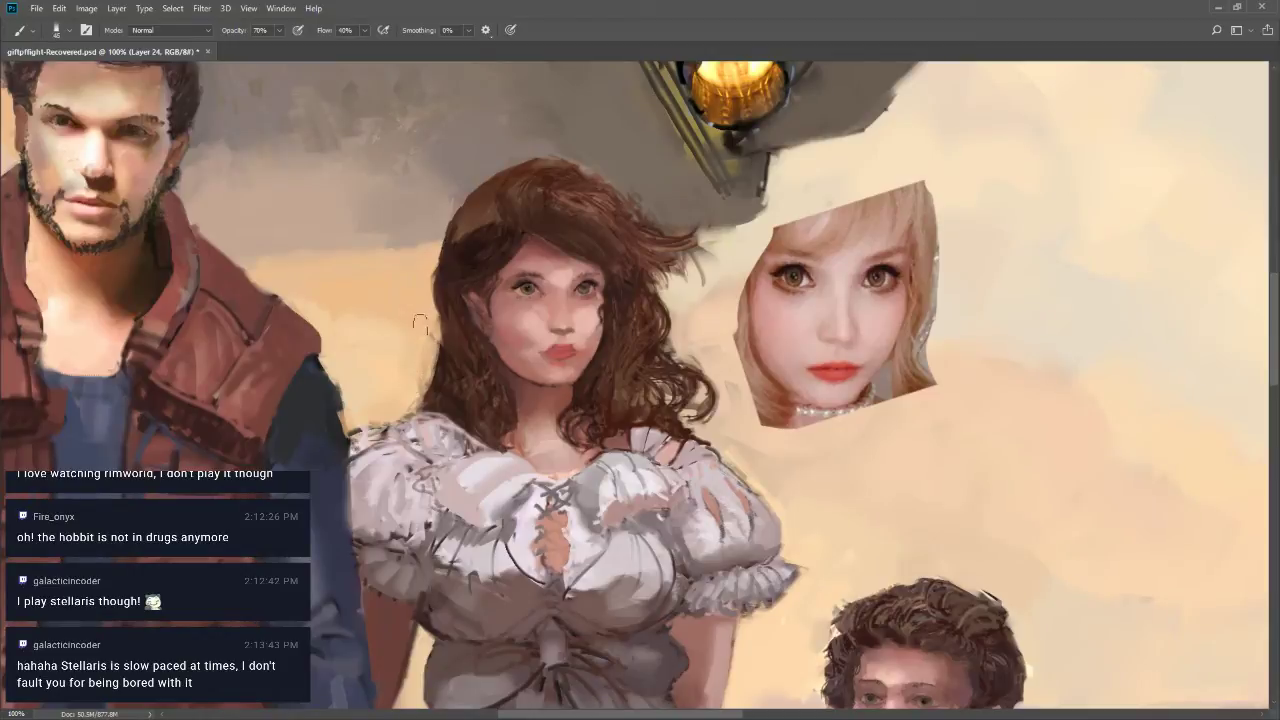
Smooth the upper edge of the puffed sleeve nearest the man with sampled background and fabric tones
alt+click(372, 378)
alt+click(368, 428)
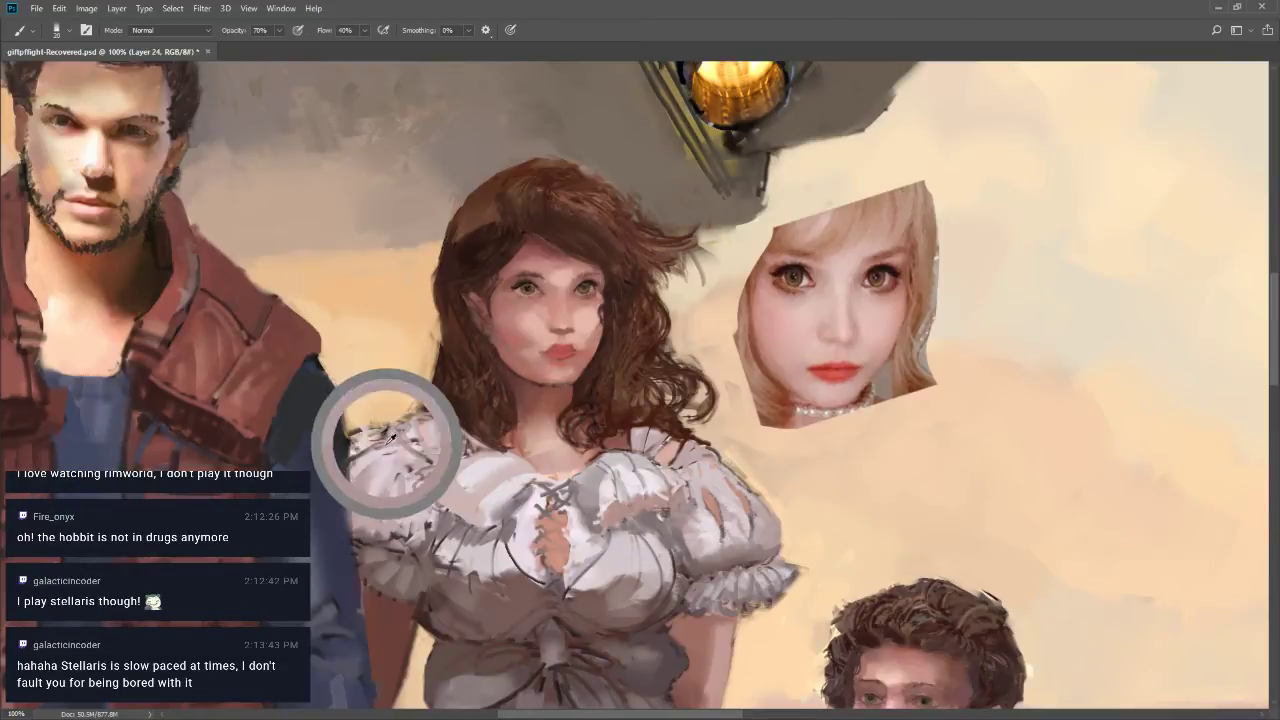
mouse_move(391, 433)
mouse_down()
mouse_move(358, 452)
mouse_move(372, 446)
mouse_up()
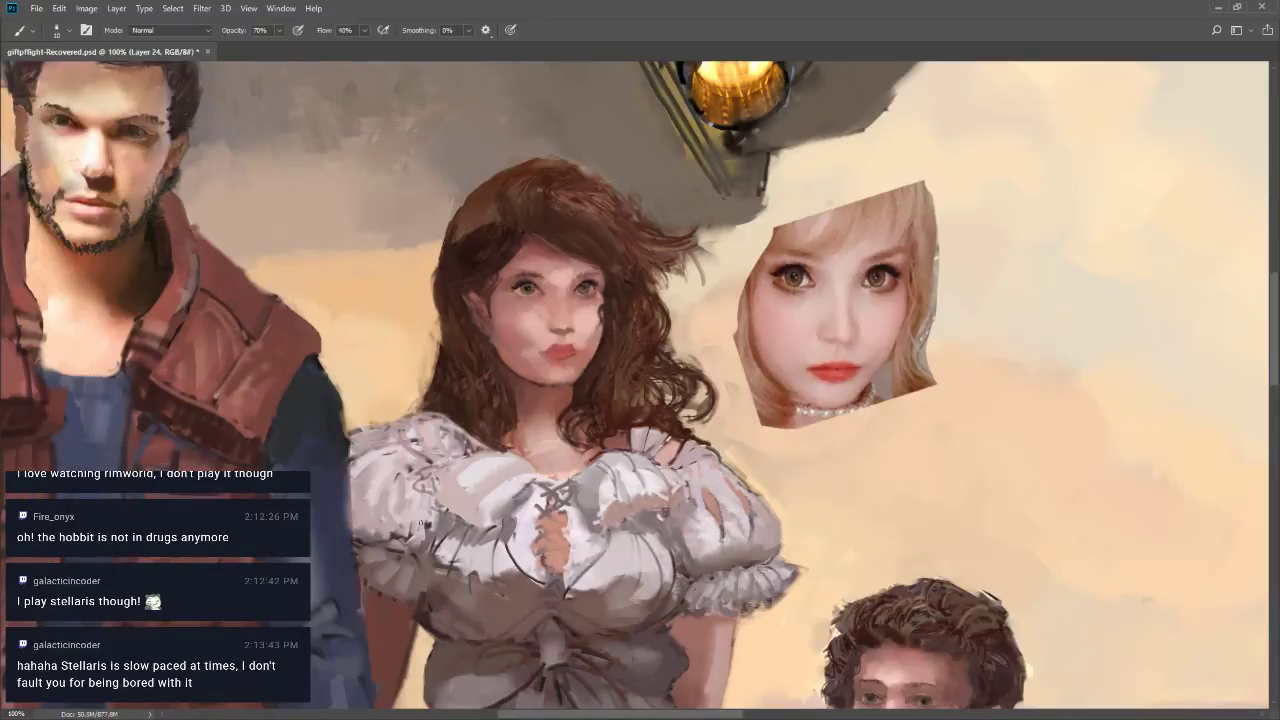
Rework the lower hair ends above the woman's puffed sleeve with sampled background and hair tones, reducing brush opacity to 40%
alt+click(492, 442)
mouse_move(468, 452)
mouse_down()
mouse_move(455, 446)
mouse_move(476, 440)
mouse_move(446, 448)
mouse_move(454, 420)
mouse_up()
key(bracketright)
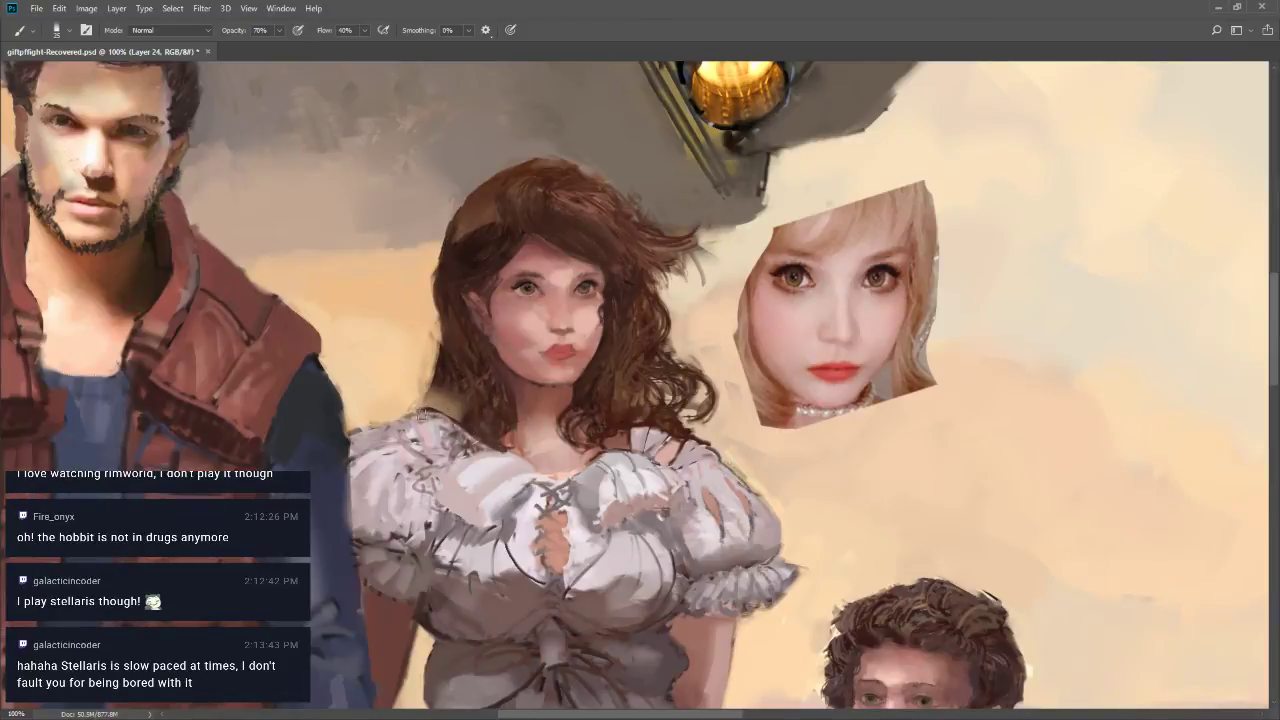
key(bracketleft)
alt+click(440, 380)
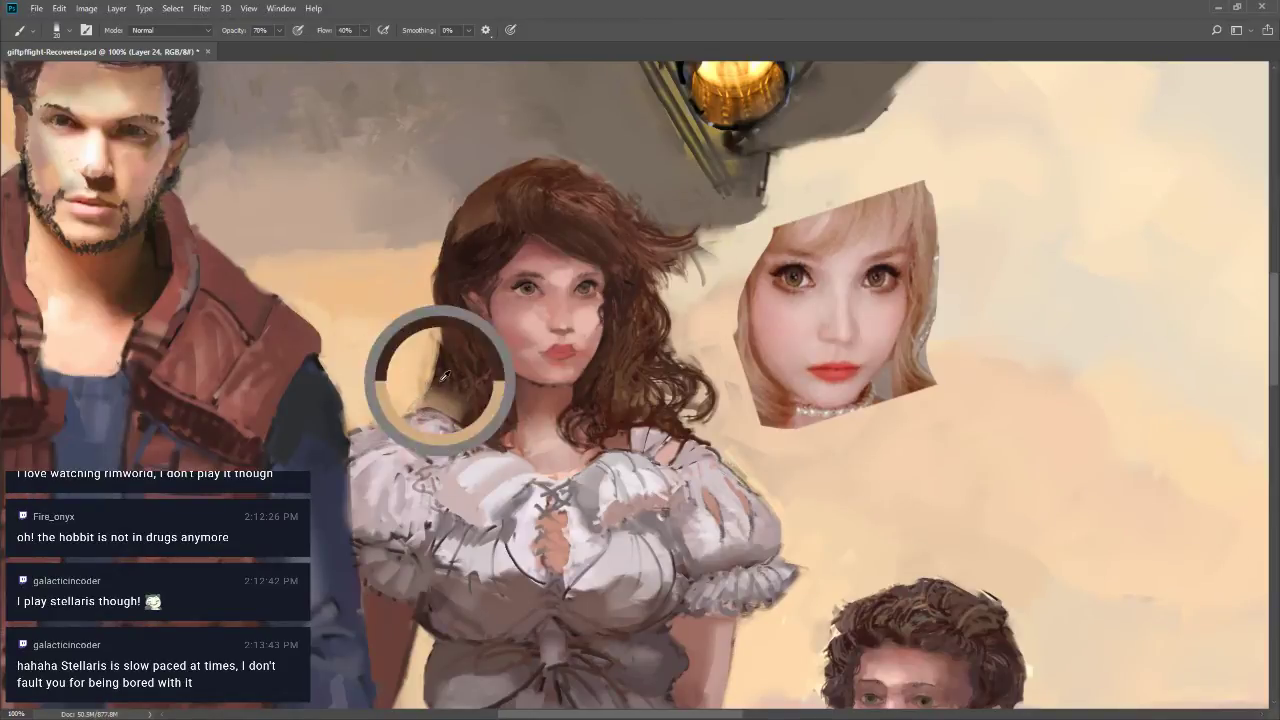
alt+click(427, 400)
key(4)
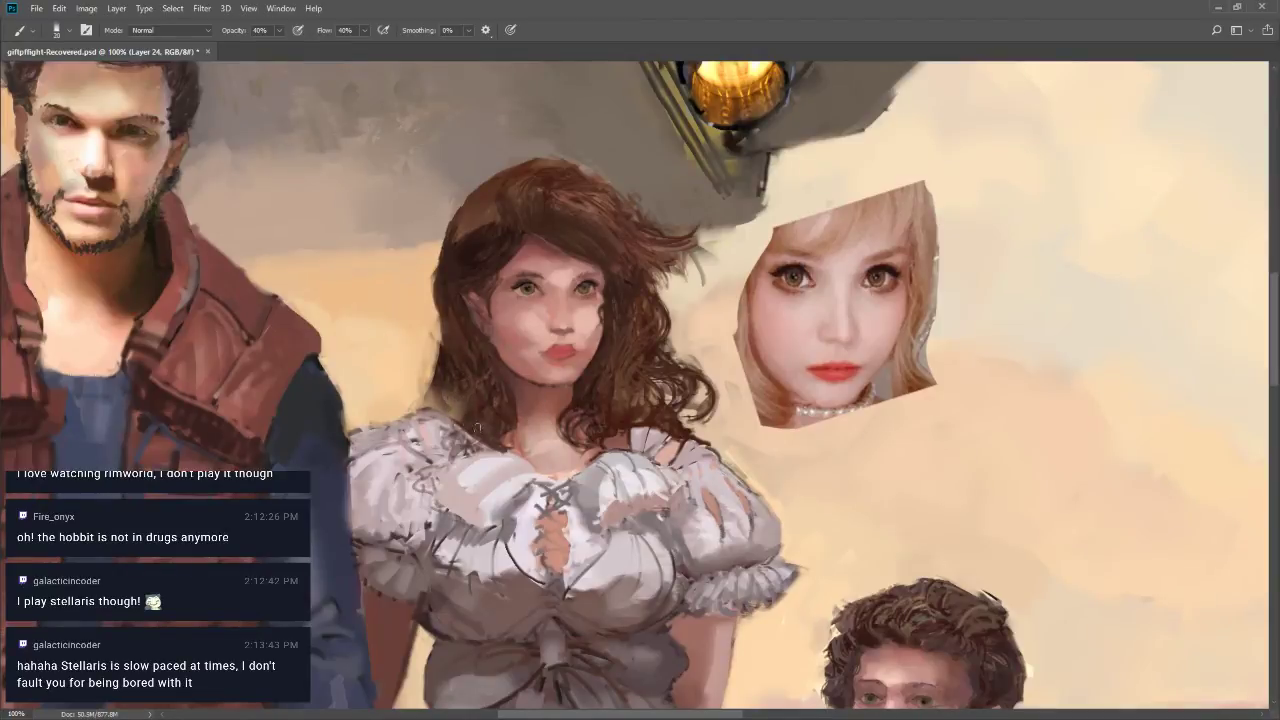
Refine the outer edge of the woman's hair on the man's side with sampled hair and sky tones at 60% opacity
key(6)
alt+click(463, 423)
key(bracketleft)
alt+click(455, 370)
alt+click(401, 350)
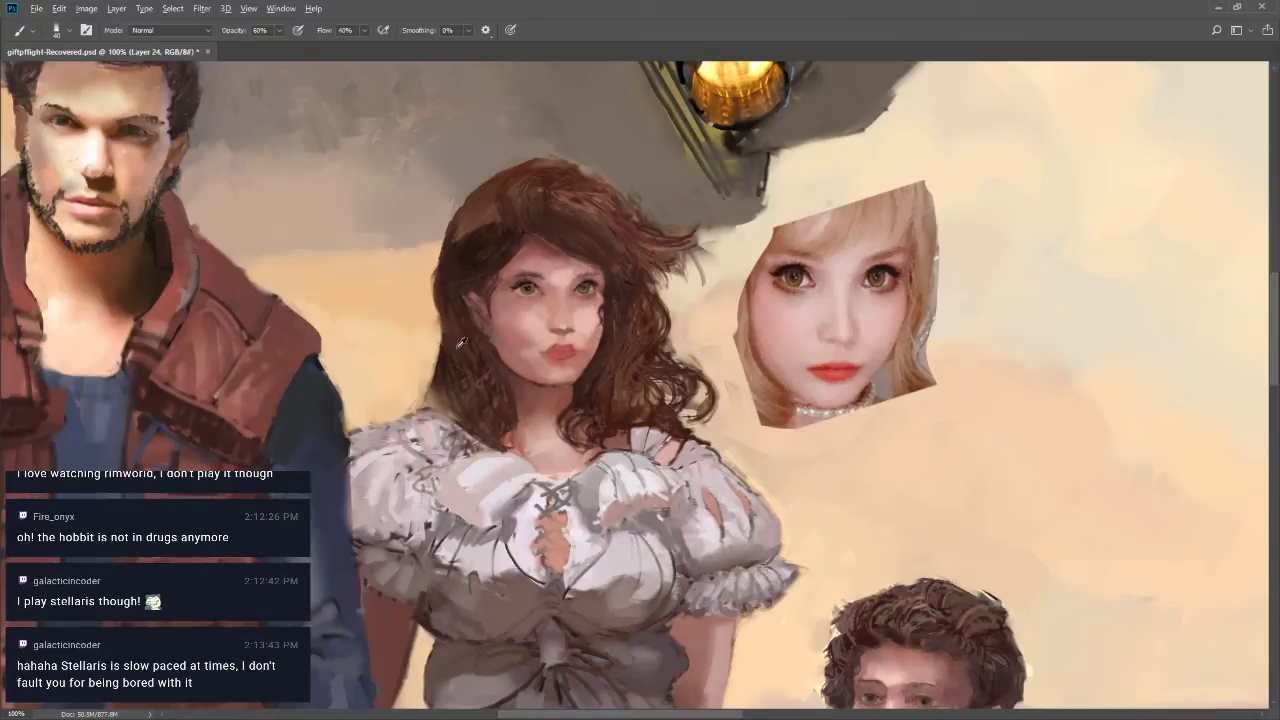
drag(440, 347, 440, 325)
key(bracketright)
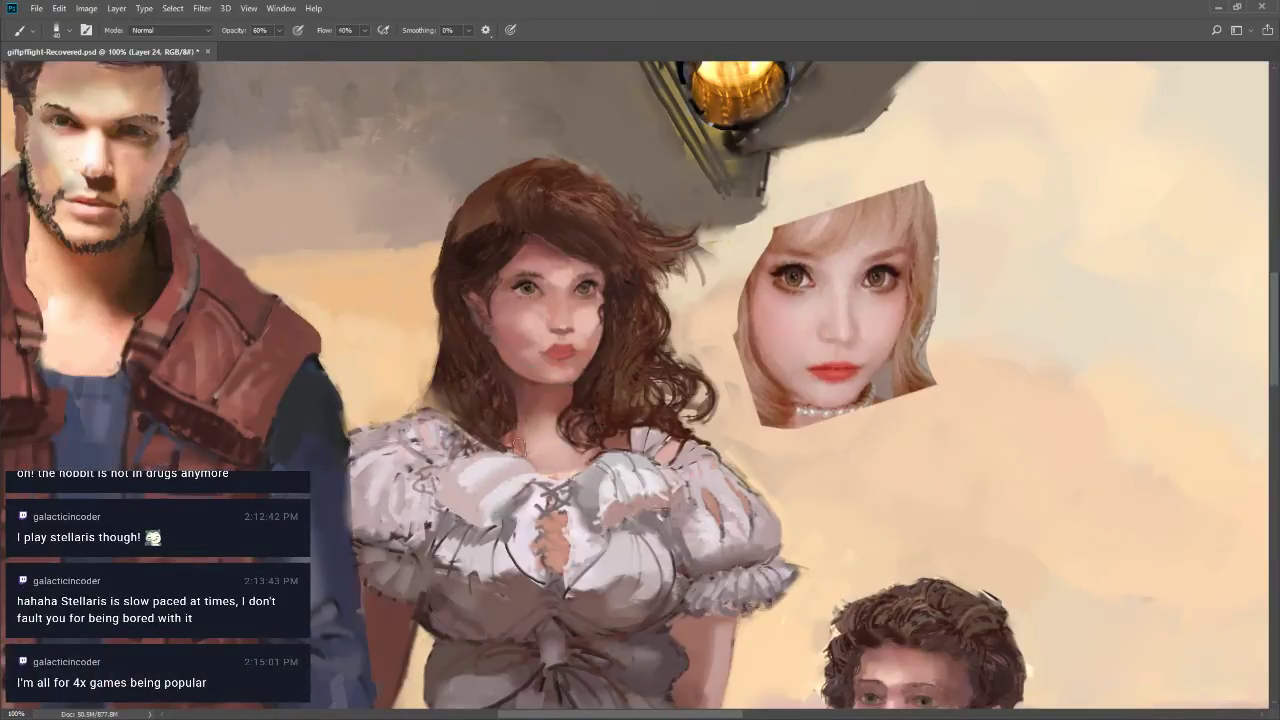
Blend the woman's neck and collarbone into the neckline with sampled skin tones at 80 to 90% opacity
alt+click(519, 440)
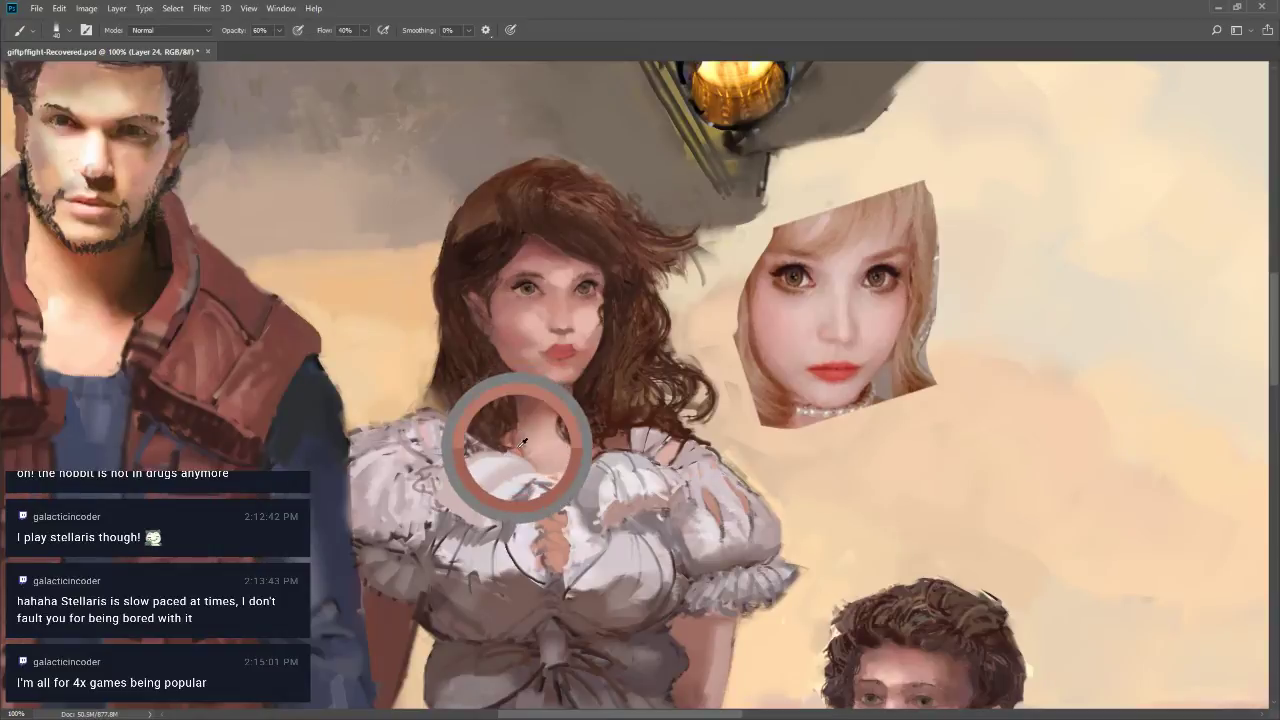
alt+click(512, 432)
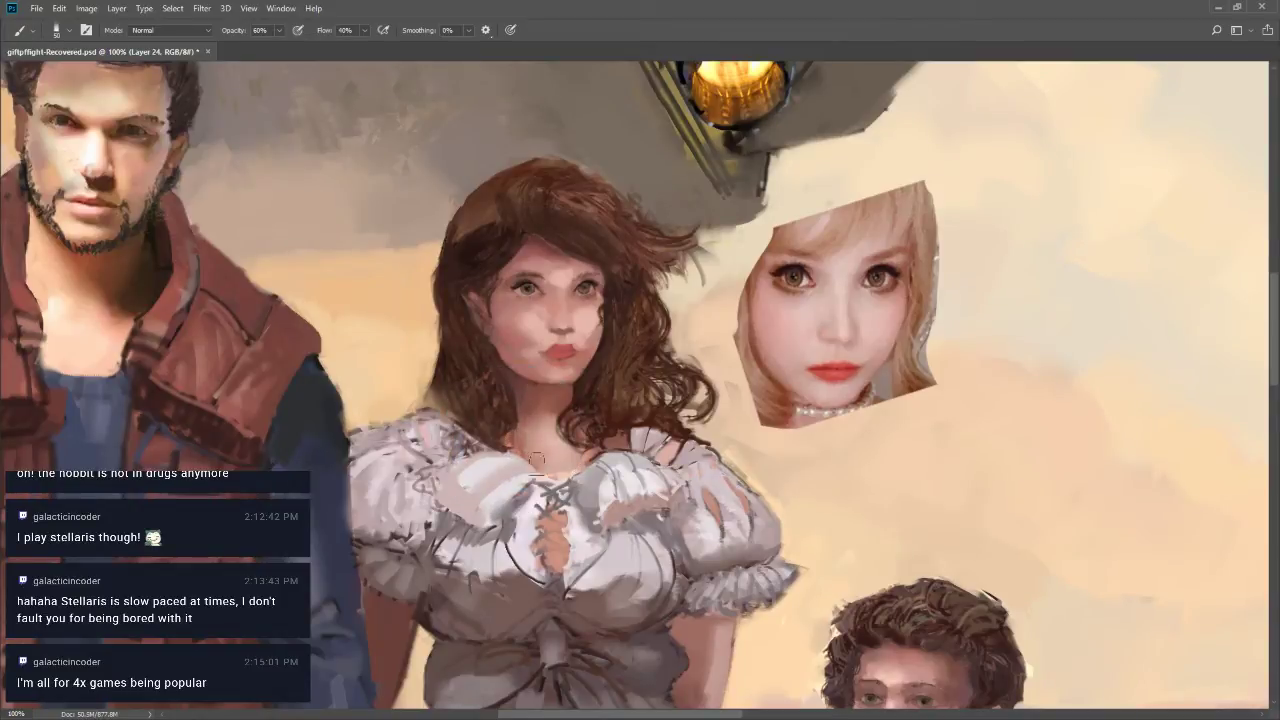
key(8)
mouse_move(525, 440)
mouse_down()
mouse_move(572, 478)
mouse_move(558, 466)
mouse_move(581, 435)
mouse_move(574, 460)
mouse_move(603, 432)
mouse_up()
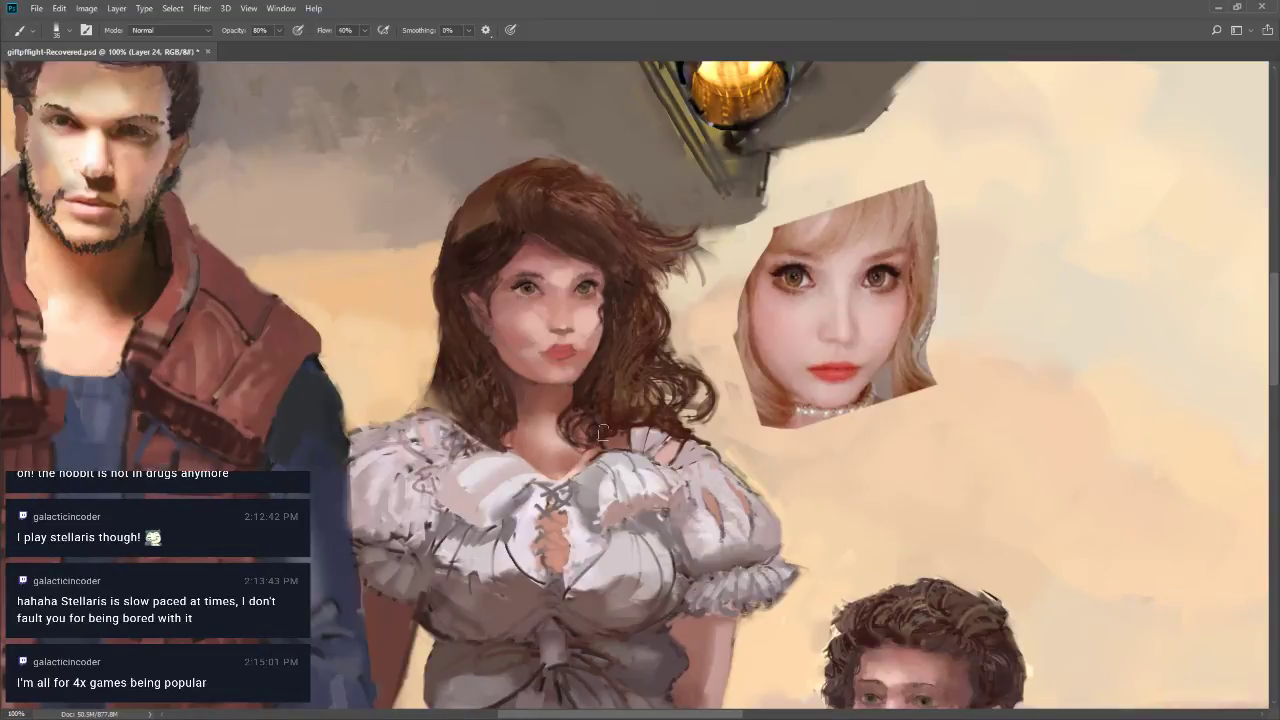
key(9)
scroll(603, 432, down, 1)
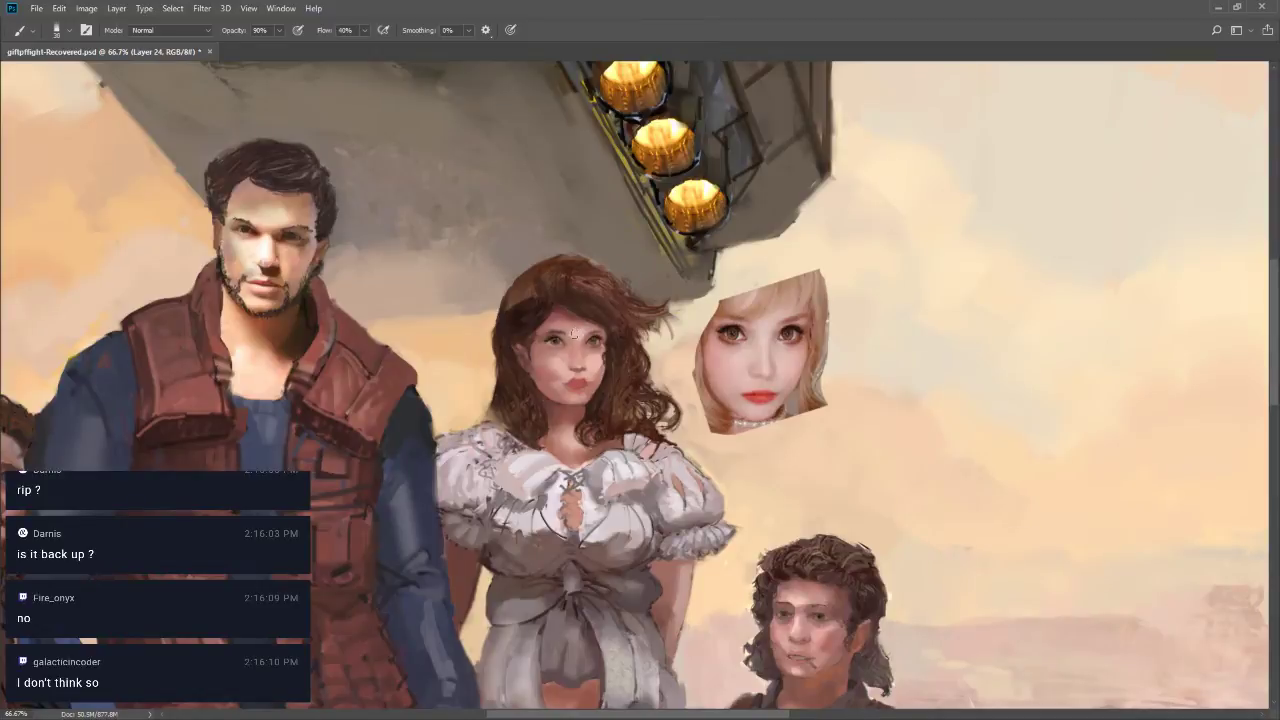
Touch up the woman's nose bridge and the curls beside her neck with a small brush
key(bracketleft)
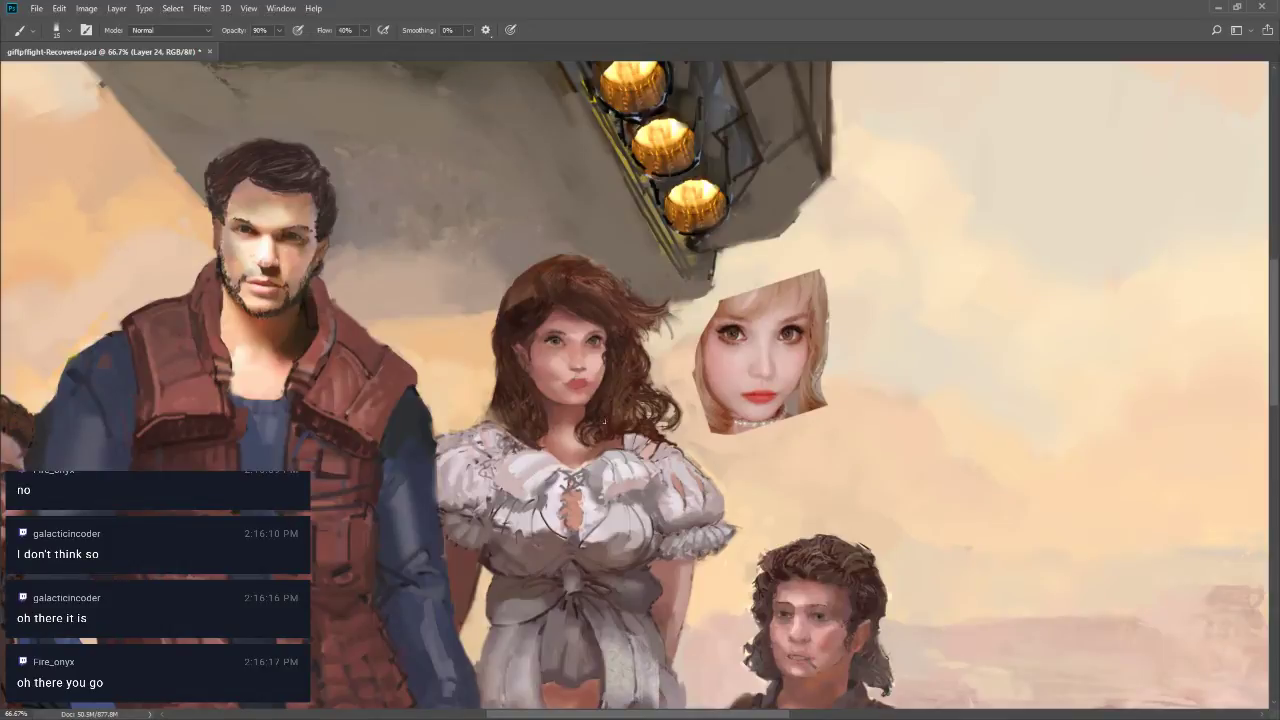
key(bracketleft)
key(bracketleft)
key(bracketright)
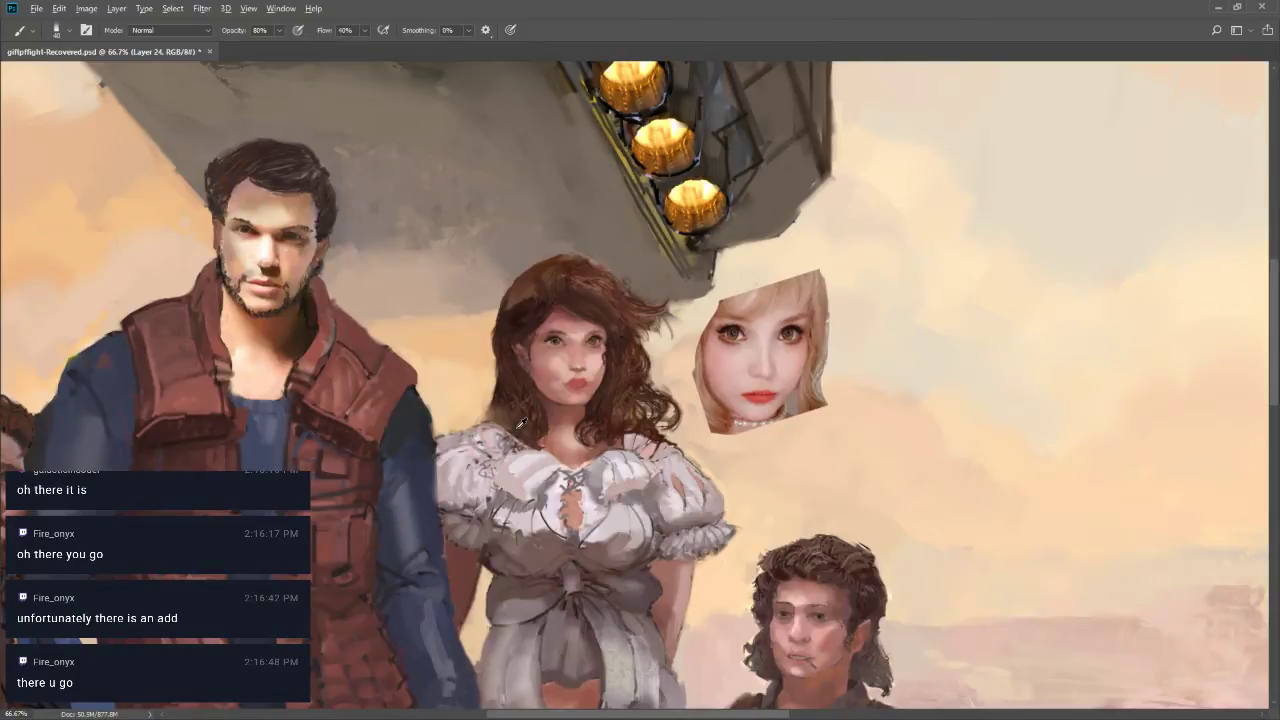
Paint loose hair ends where the woman's hair meets the shoulder nearest the man, using a fine brush
key(bracketleft)
key(bracketleft)
key(bracketleft)
drag(500, 428, 508, 436)
key(bracketright)
alt+click(426, 430)
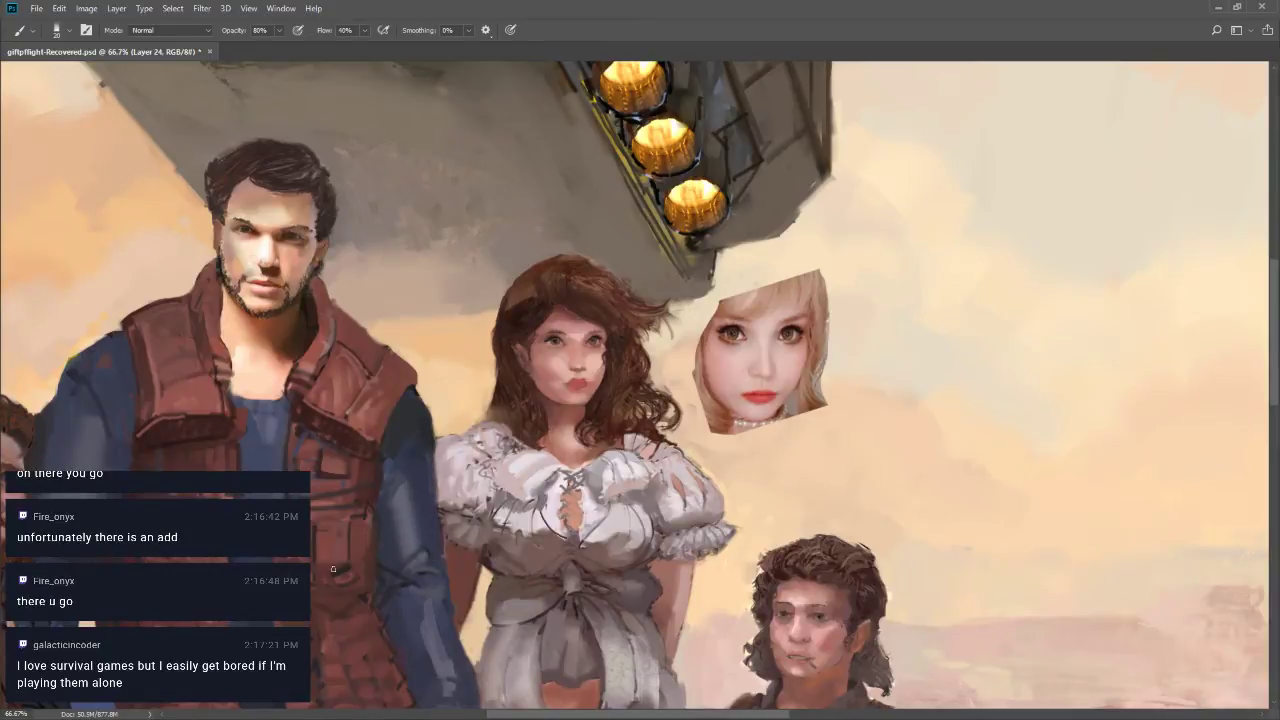
Clean up the top of the puffed sleeve nearest the man and its border with the hair using sampled tones
alt+click(422, 464)
key(bracketleft)
alt+click(530, 445)
key(bracketleft)
key(bracketleft)
alt+click(497, 436)
key(bracketright)
drag(508, 436, 508, 456)
Refine the skin around the woman's nose and mouth with short strokes of a small brush
key(bracketleft)
key(bracketleft)
key(bracketright)
drag(584, 371, 576, 372)
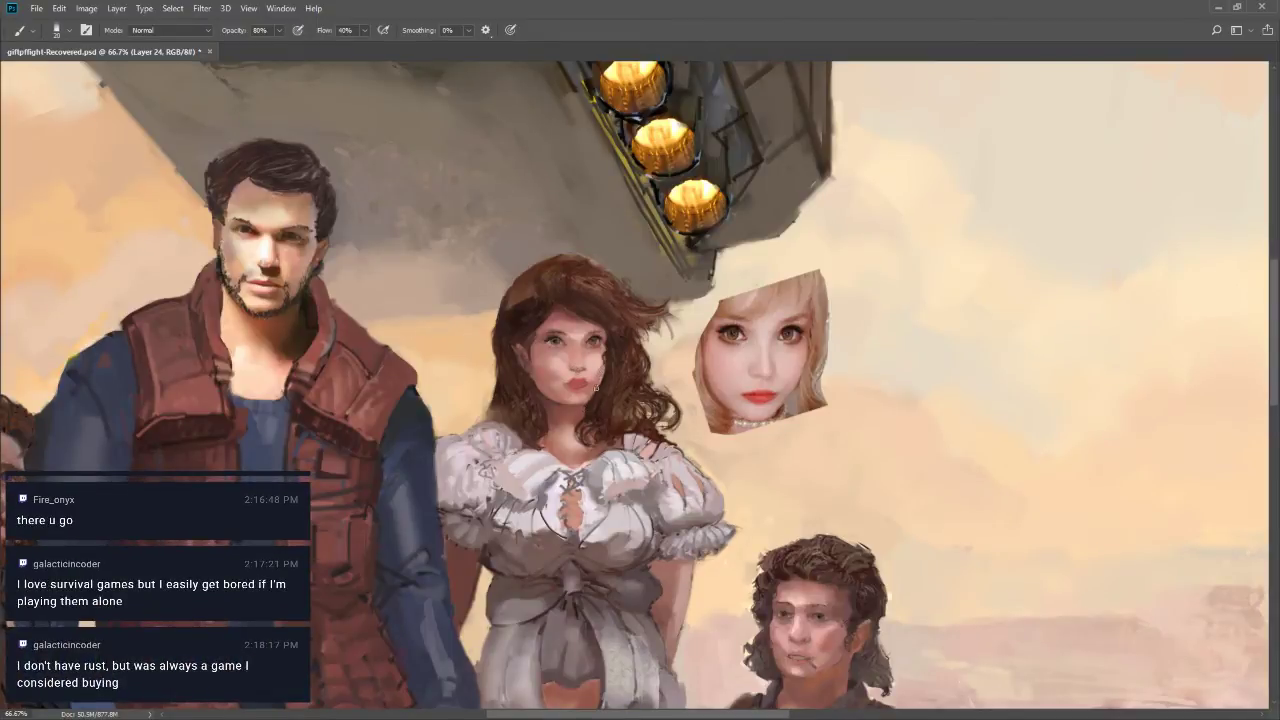
key(bracketleft)
key(bracketleft)
key(bracketleft)
key(bracketleft)
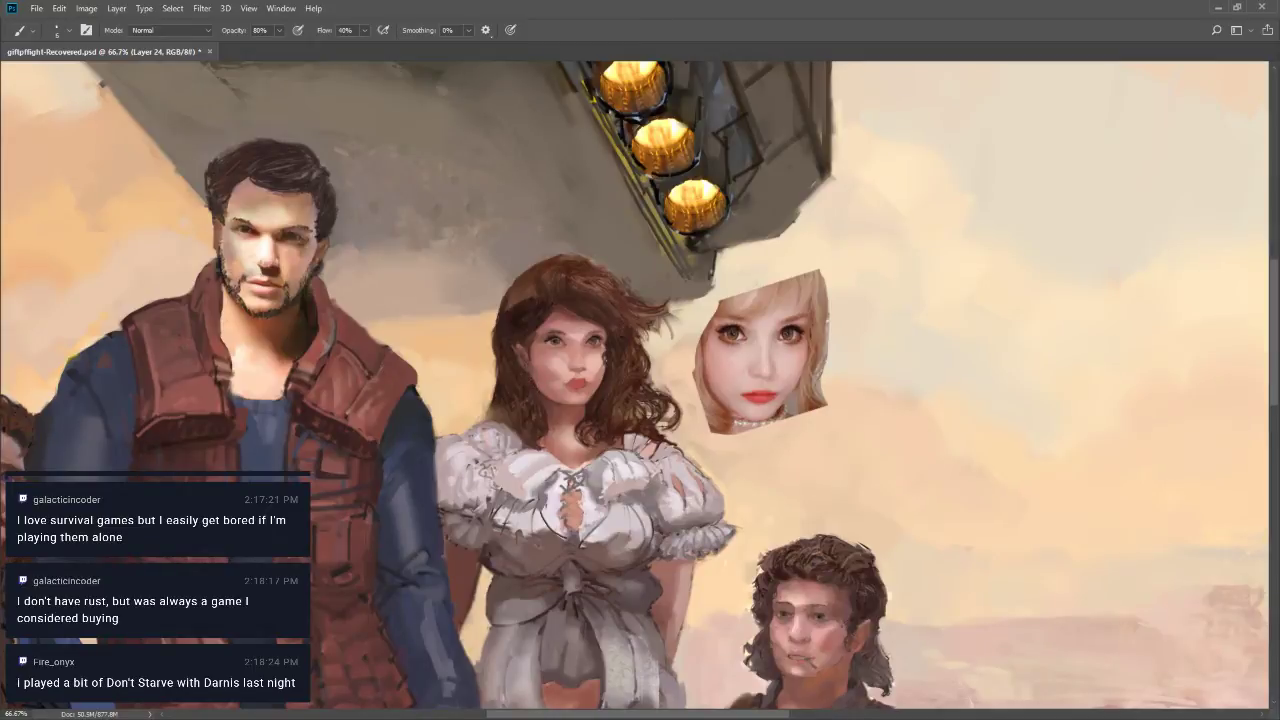
Smooth the woman's cheeks and the area beside her lips with a sampled skin tone and varied brush sizes
alt+click(547, 376)
key(bracketright)
key(bracketright)
key(bracketright)
key(bracketright)
key(bracketright)
key(bracketright)
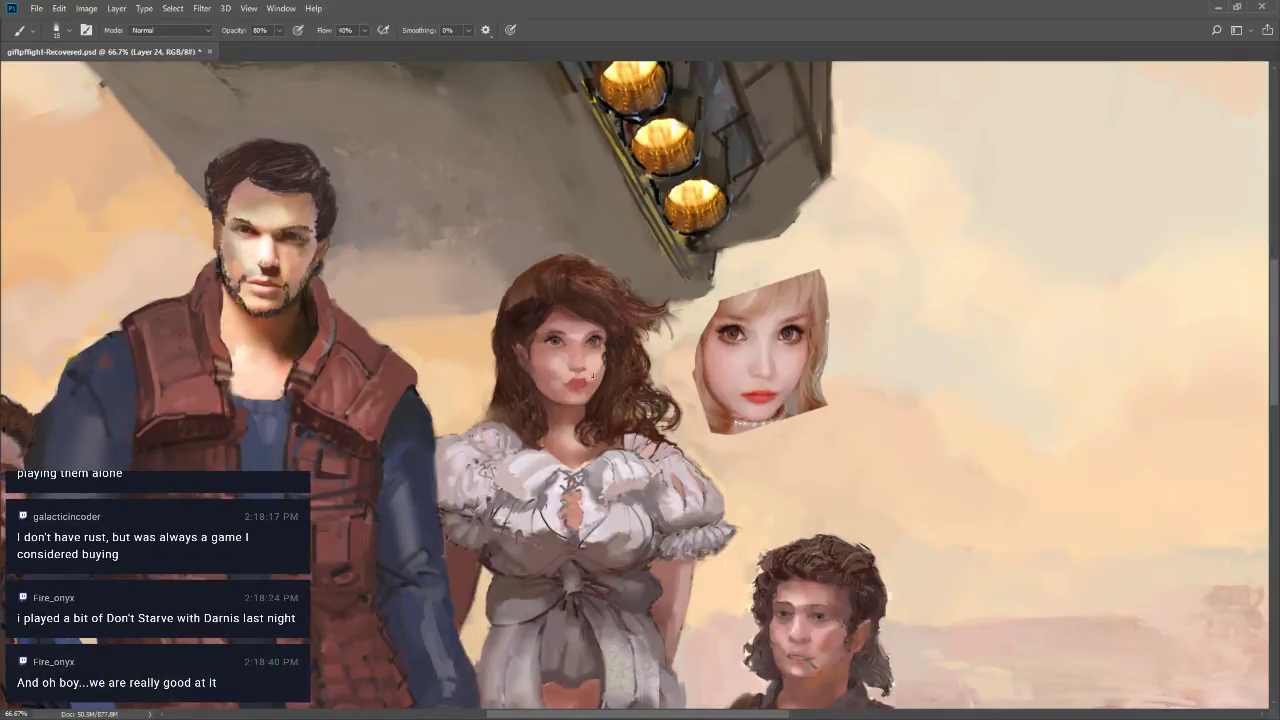
key(bracketright)
key(bracketleft)
key(bracketright)
key(bracketleft)
key(bracketleft)
key(bracketleft)
Add fine strands to the crown of the woman's hair with brown tones sampled from it
alt+click(536, 290)
alt+click(601, 280)
key(bracketright)
key(bracketleft)
key(bracketleft)
key(8)
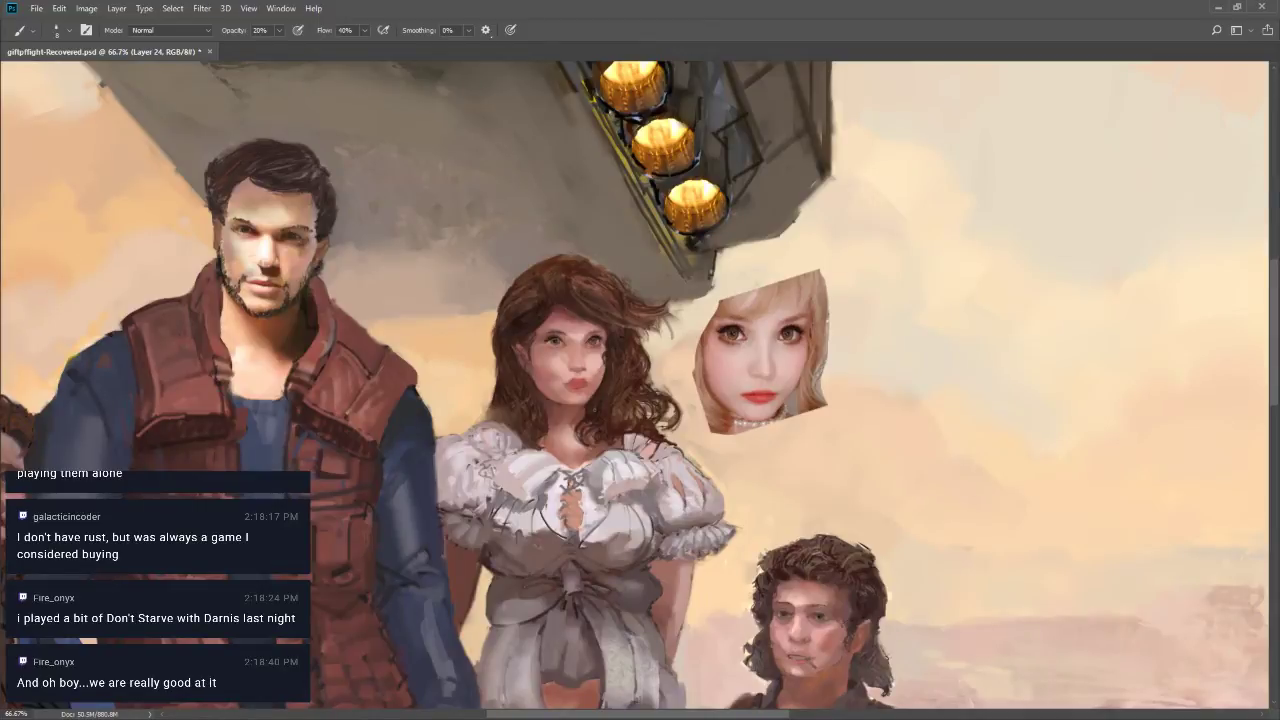
Blend the woman's nose and inner cheek with a sampled skin tone, adjusting the brush size
alt+click(564, 358)
key(bracketright)
key(bracketright)
key(bracketright)
key(bracketright)
key(bracketright)
key(bracketleft)
key(bracketleft)
key(bracketright)
key(bracketleft)
Reshape the outer edge of the woman's hair beside her cheek with a sampled tone
alt+click(503, 383)
drag(494, 366, 489, 396)
alt+click(500, 388)
Even out the woman's neck and upper chest with a sampled skin tone and a larger brush, at 60 to 80% opacity
alt+click(542, 443)
key(bracketright)
key(bracketright)
key(bracketright)
key(bracketright)
key(bracketright)
key(8)
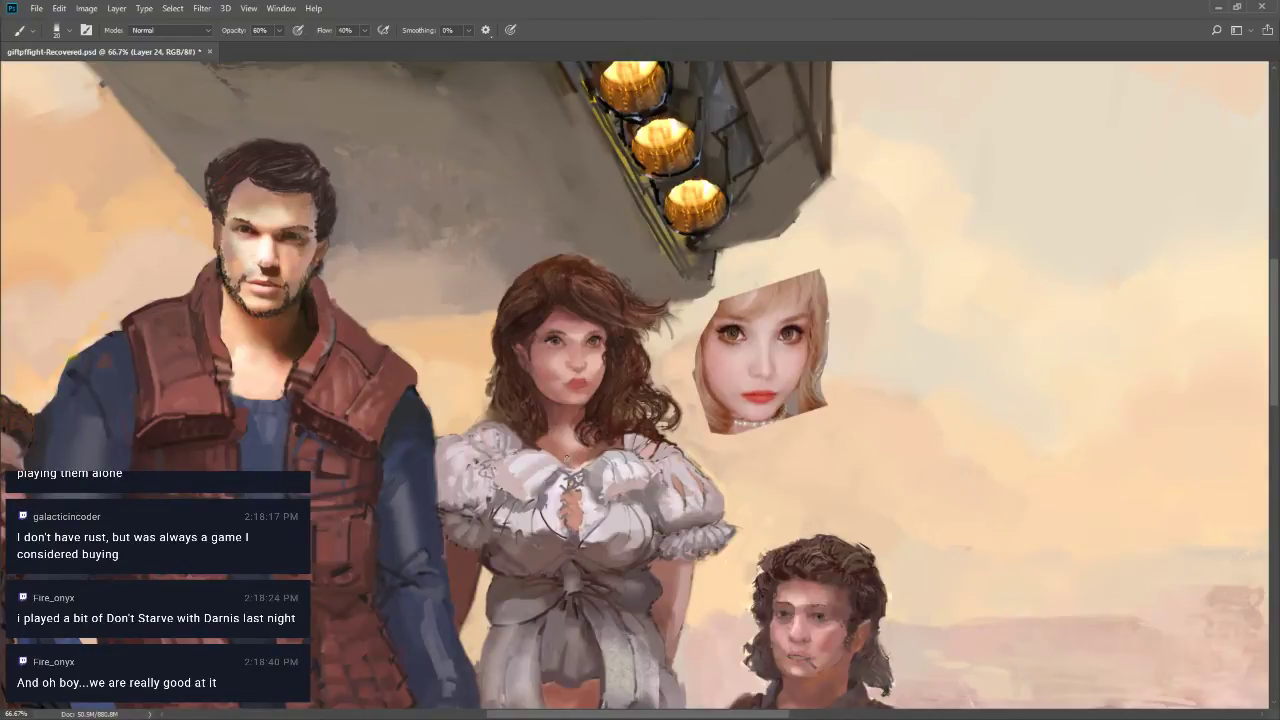
key(bracketright)
key(bracketright)
key(bracketright)
key(bracketright)
key(bracketright)
key(bracketleft)
key(8)
Smooth the skin between the woman's brows with a sampled skin tone
alt+click(578, 335)
key(bracketleft)
key(bracketright)
key(bracketleft)
key(bracketright)
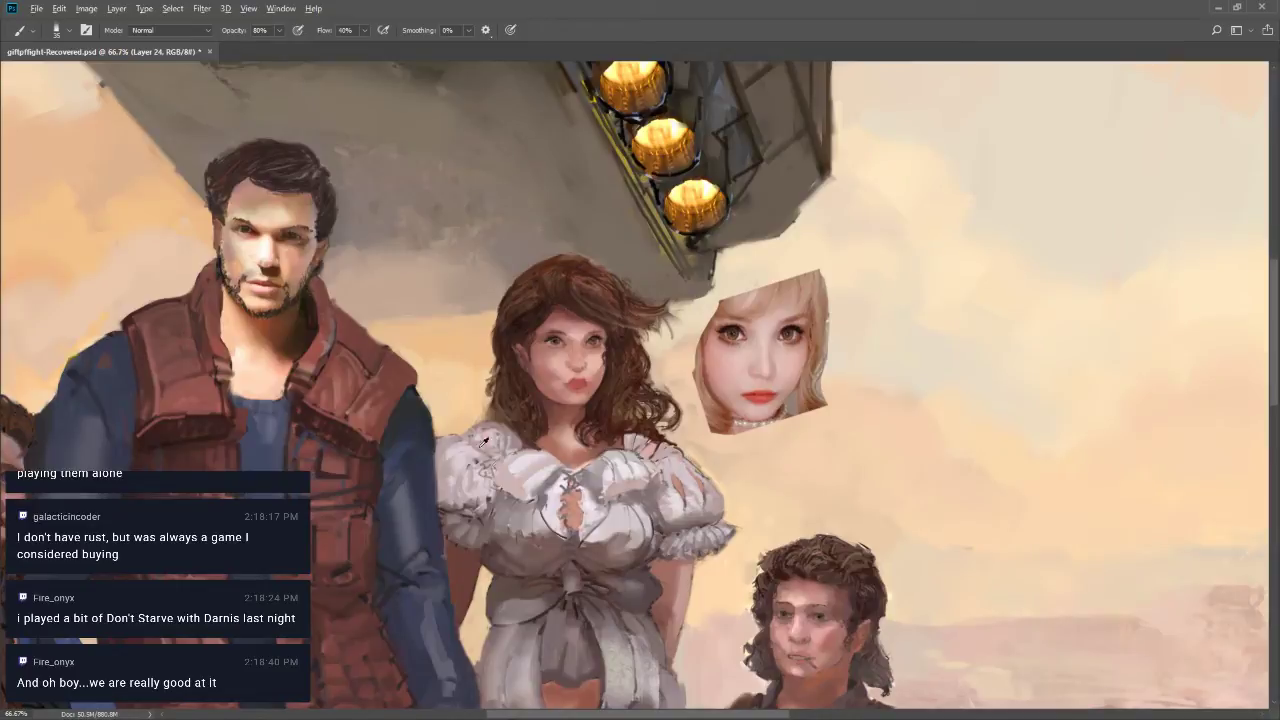
Paint the folds of the puffed sleeve nearest the man with a small brush and sampled fabric tones at 80% opacity
key(bracketleft)
key(bracketleft)
key(bracketleft)
drag(464, 474, 464, 496)
drag(496, 473, 510, 490)
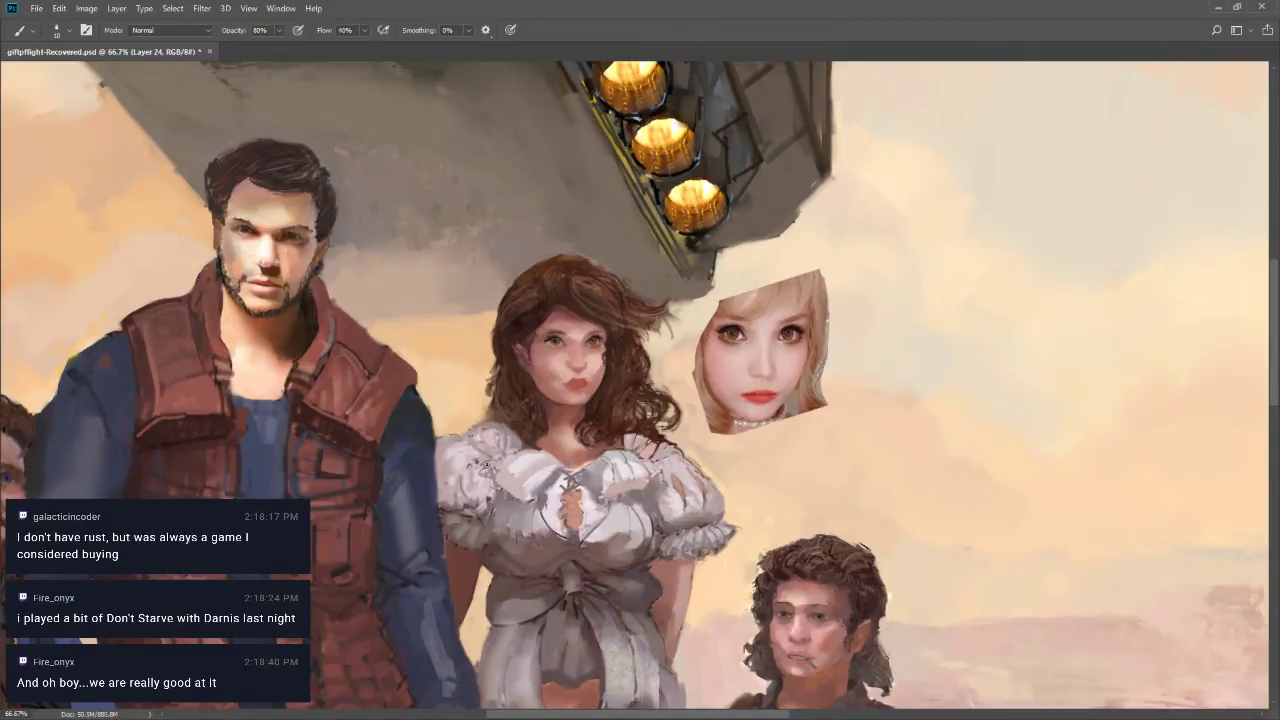
key(bracketright)
key(8)
alt+click(474, 462)
Glaze soft highlights on the woman's face at 20% opacity with a light tone sampled from the man's face
alt+click(601, 404)
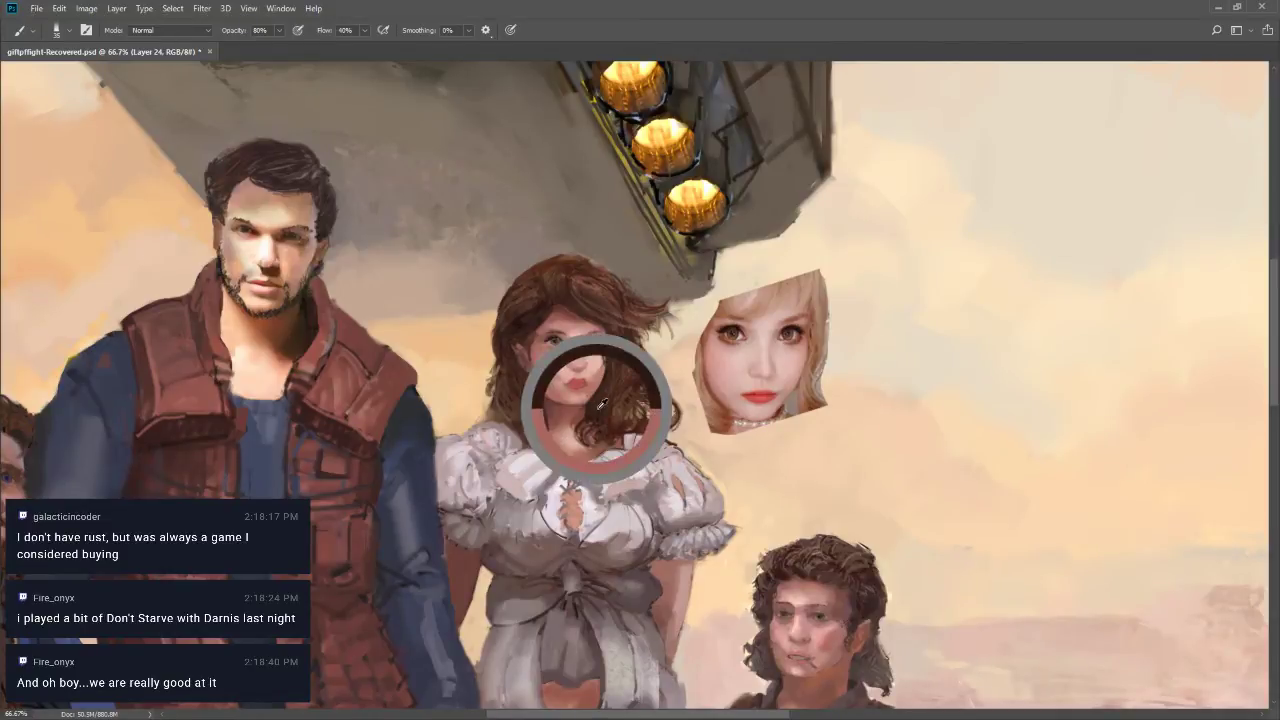
alt+click(271, 244)
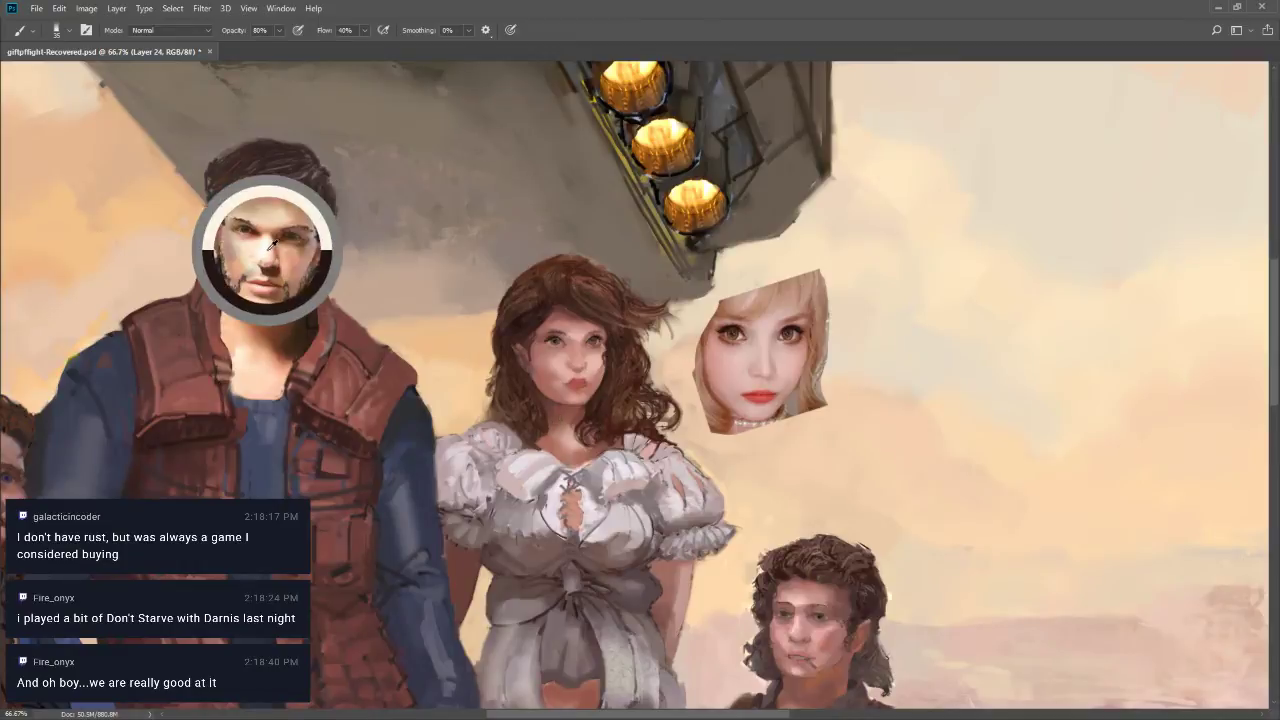
key(2)
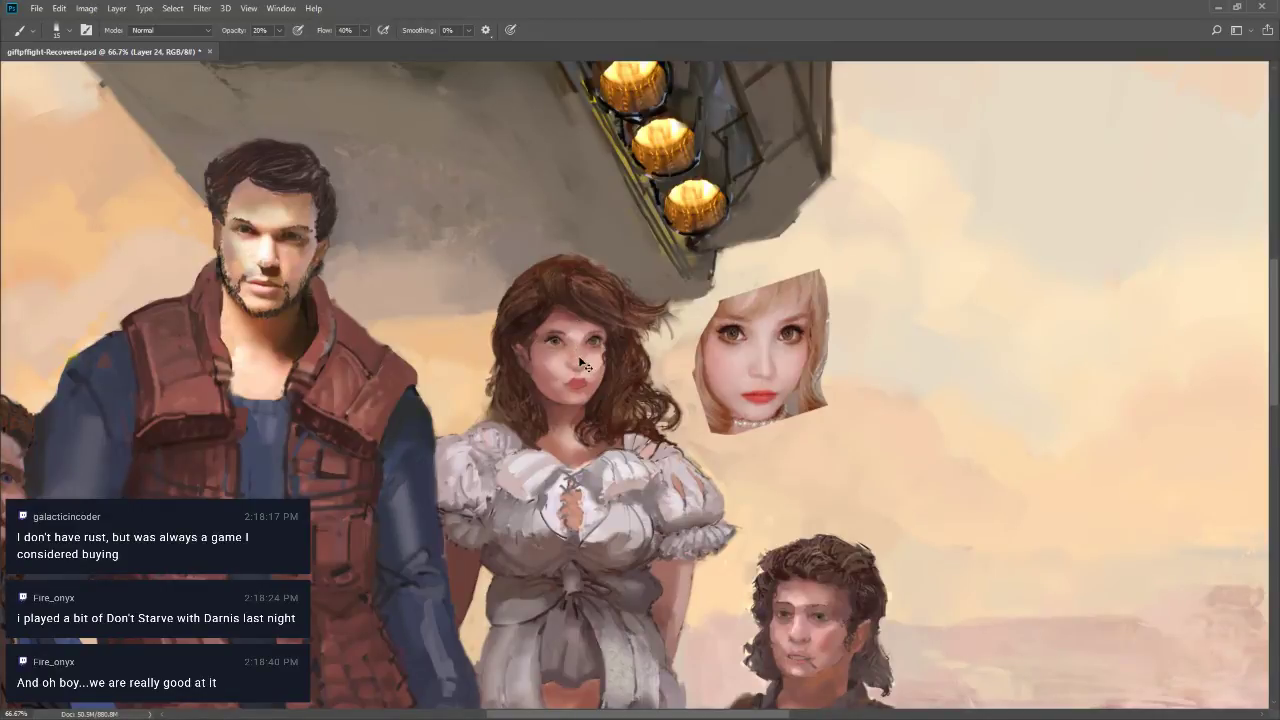
key(bracketleft)
key(bracketright)
key(bracketright)
key(bracketright)
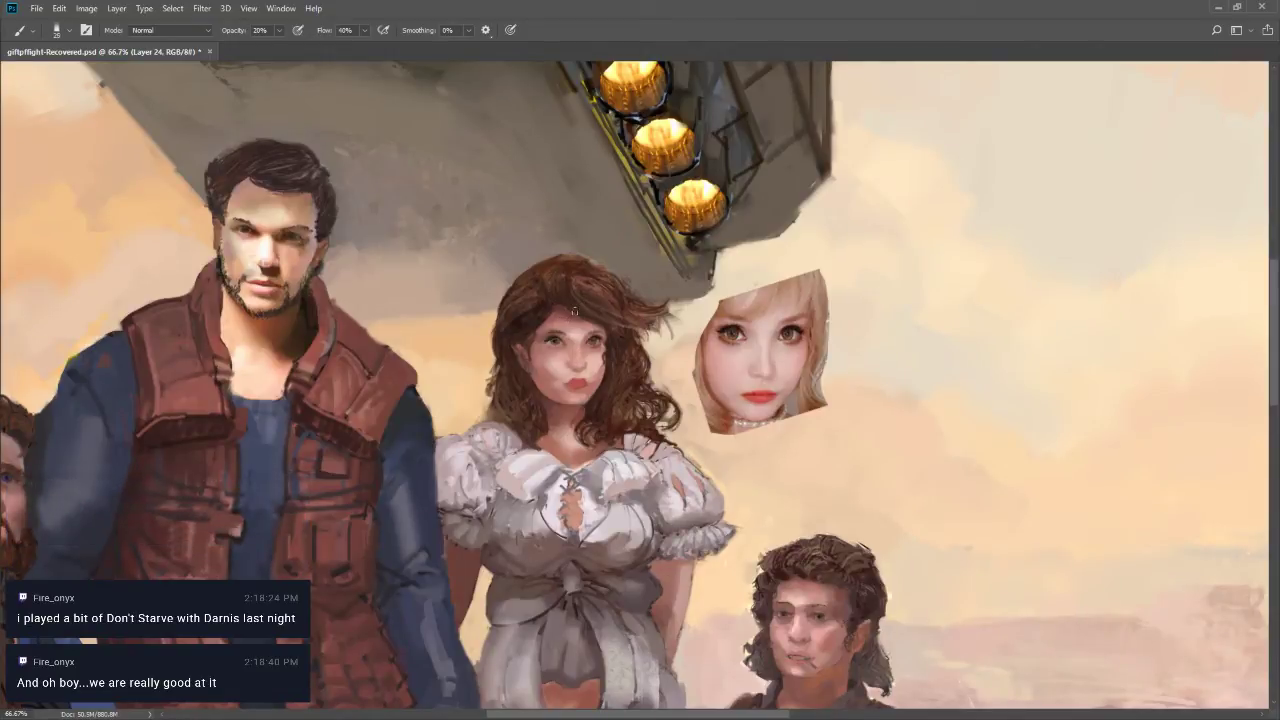
Detail the fringe over the woman's forehead and shorten her hair on the man's side at 80% opacity
key(bracketright)
key(8)
key(bracketleft)
key(bracketleft)
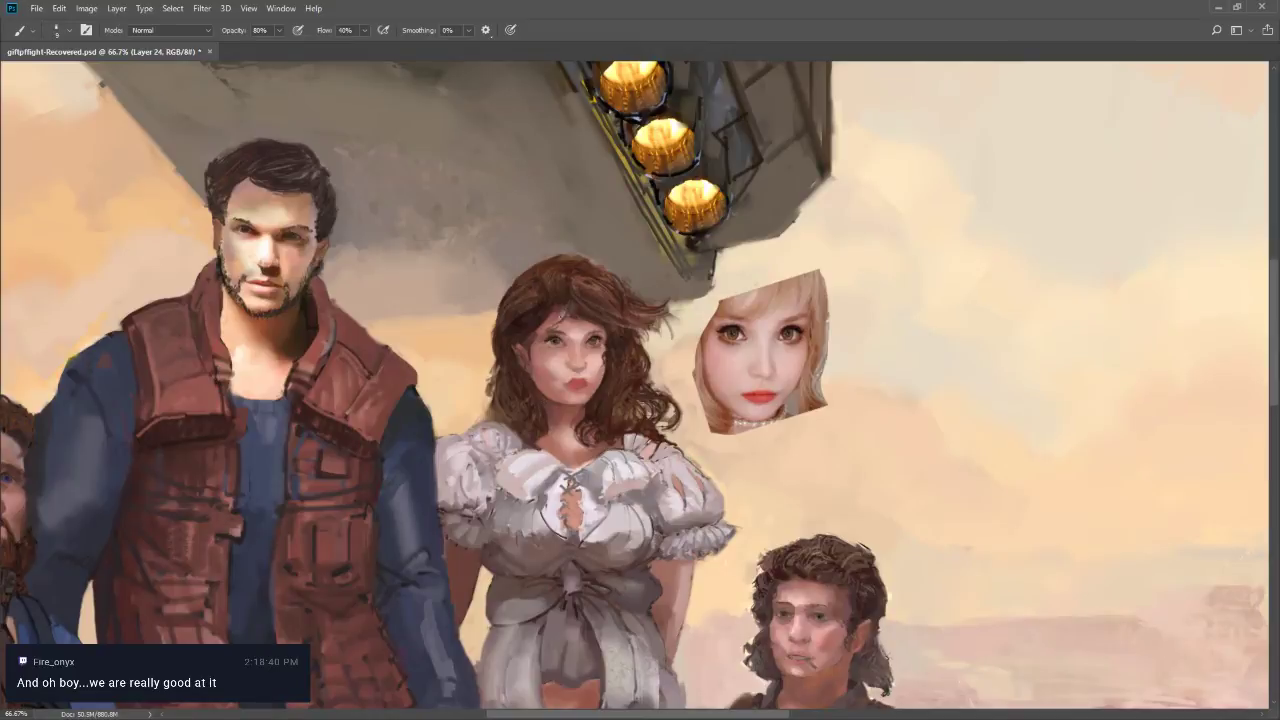
key(bracketright)
key(bracketleft)
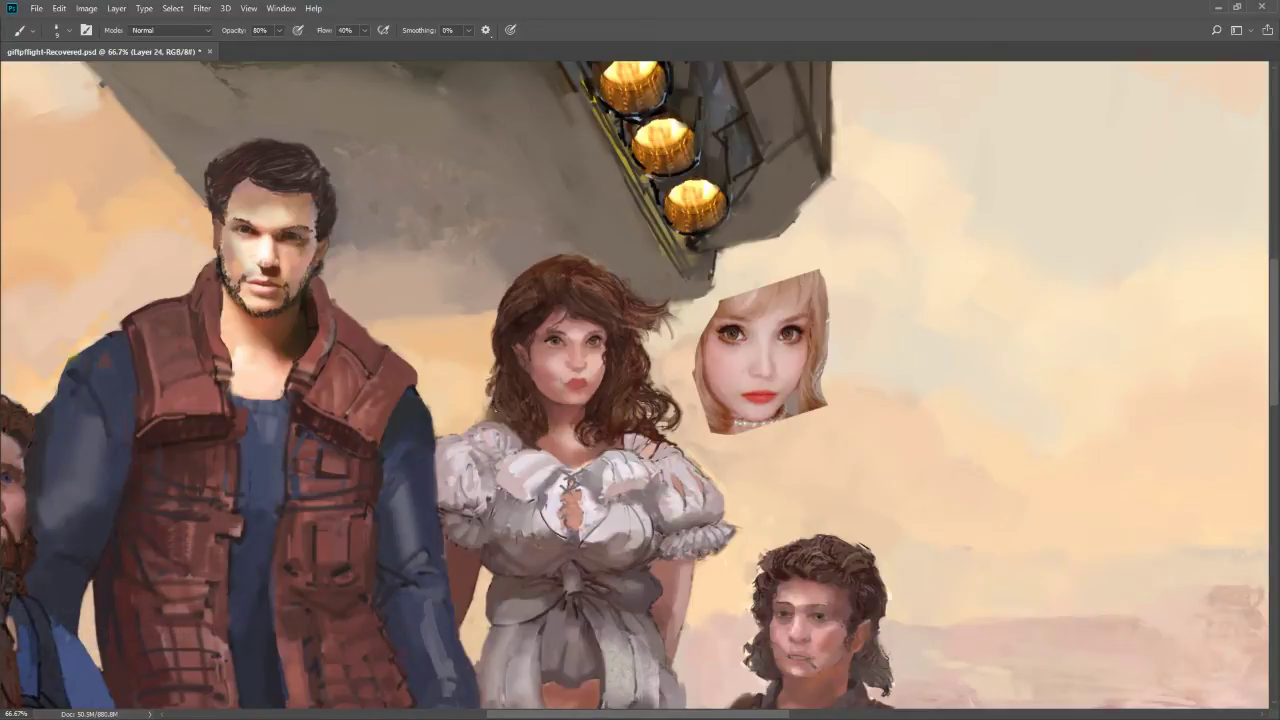
key(bracketright)
key(bracketright)
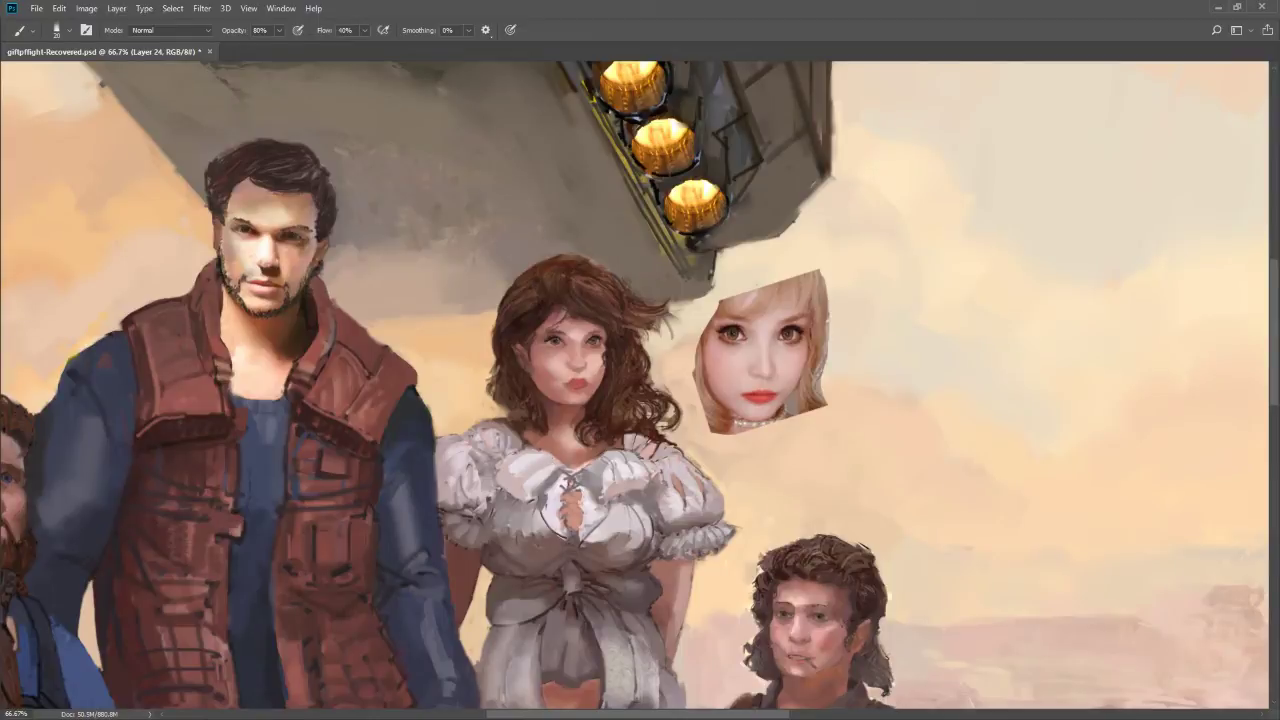
Repaint the side of the woman's neck and shoulder below the shortened hair with sampled tones and a larger brush
alt+click(549, 426)
alt+click(545, 430)
key(bracketright)
key(bracketright)
key(bracketright)
key(bracketright)
key(bracketright)
key(bracketright)
key(bracketleft)
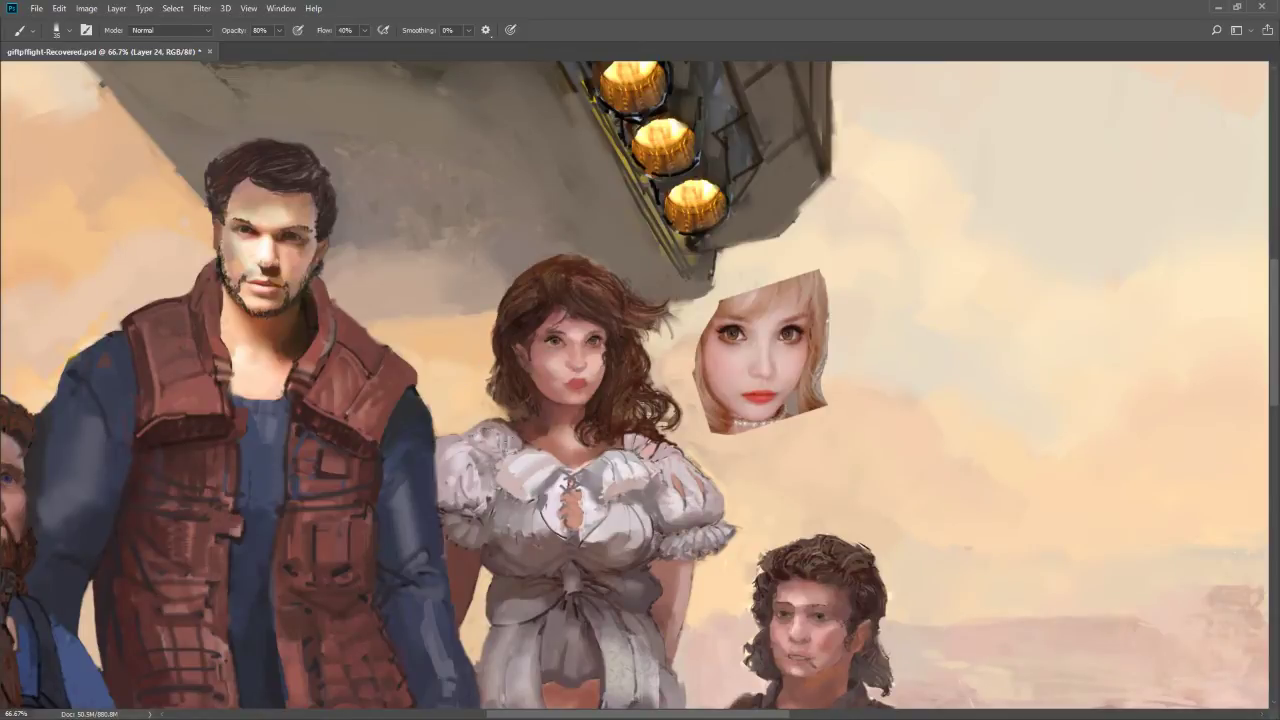
key(alt+w)
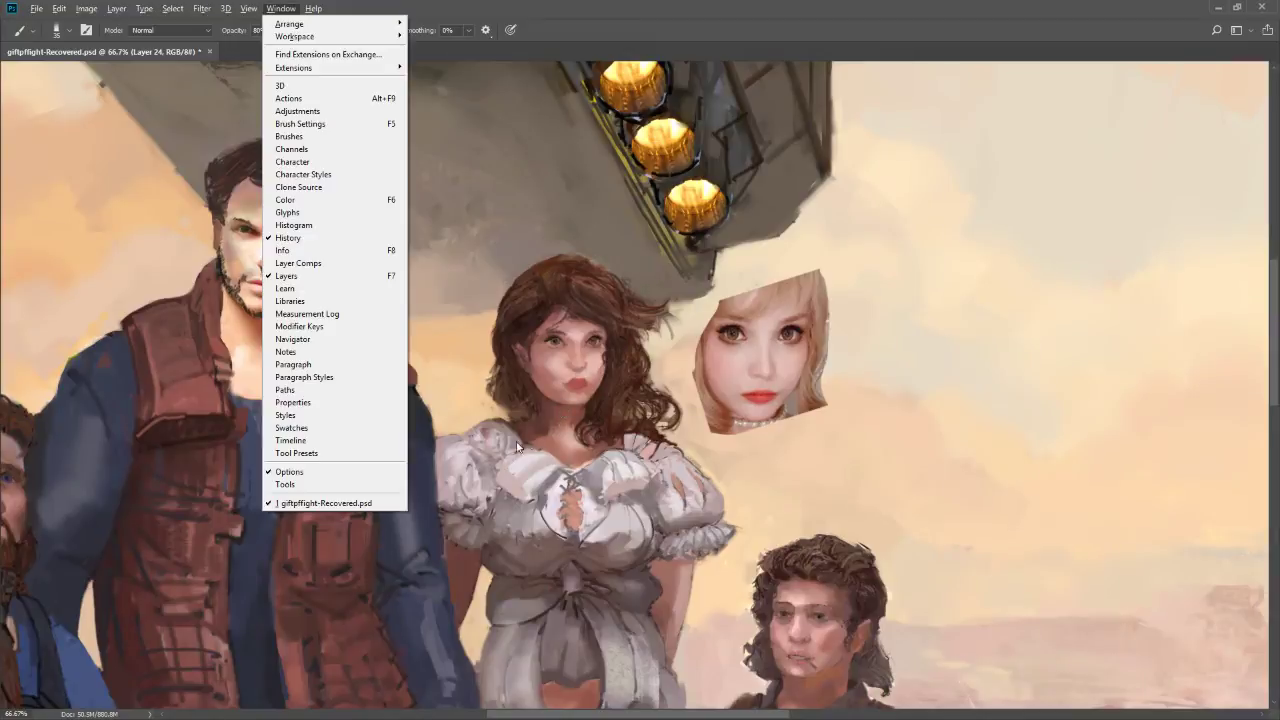
key(Escape)
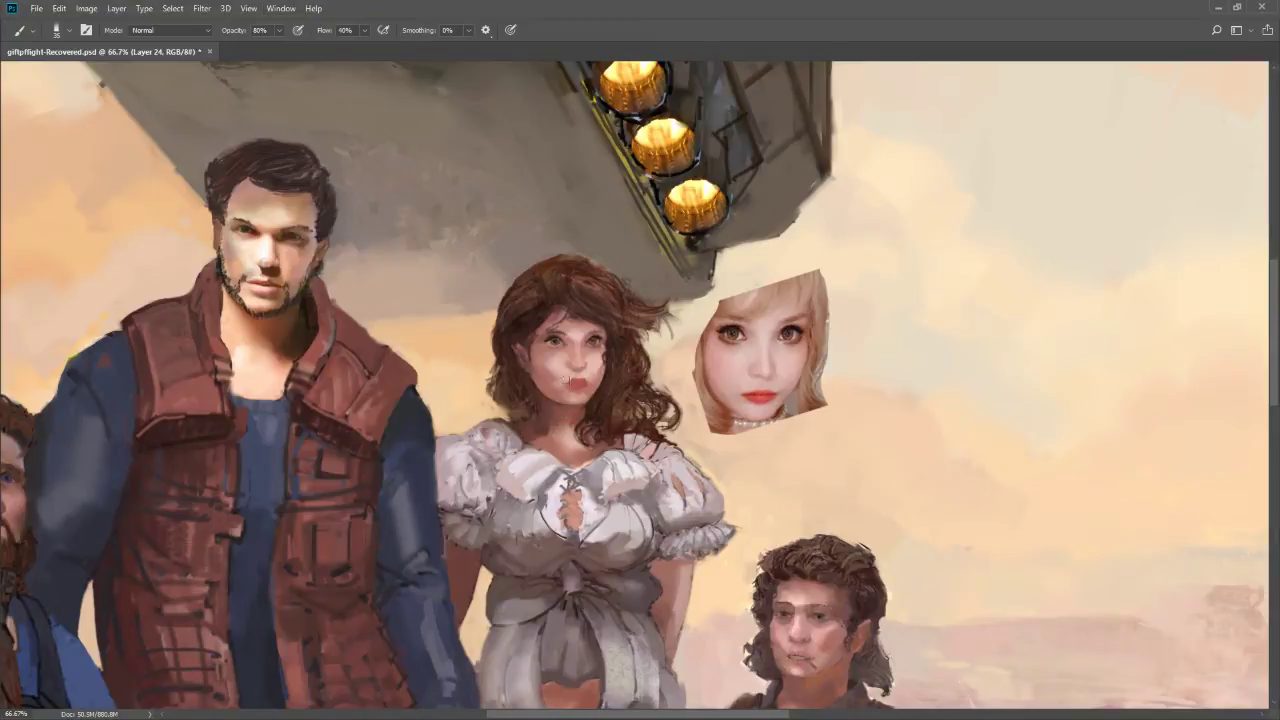
Refine the woman's forehead below the fringe with a sampled tone and a smaller brush
alt+click(574, 324)
key(bracketleft)
key(bracketleft)
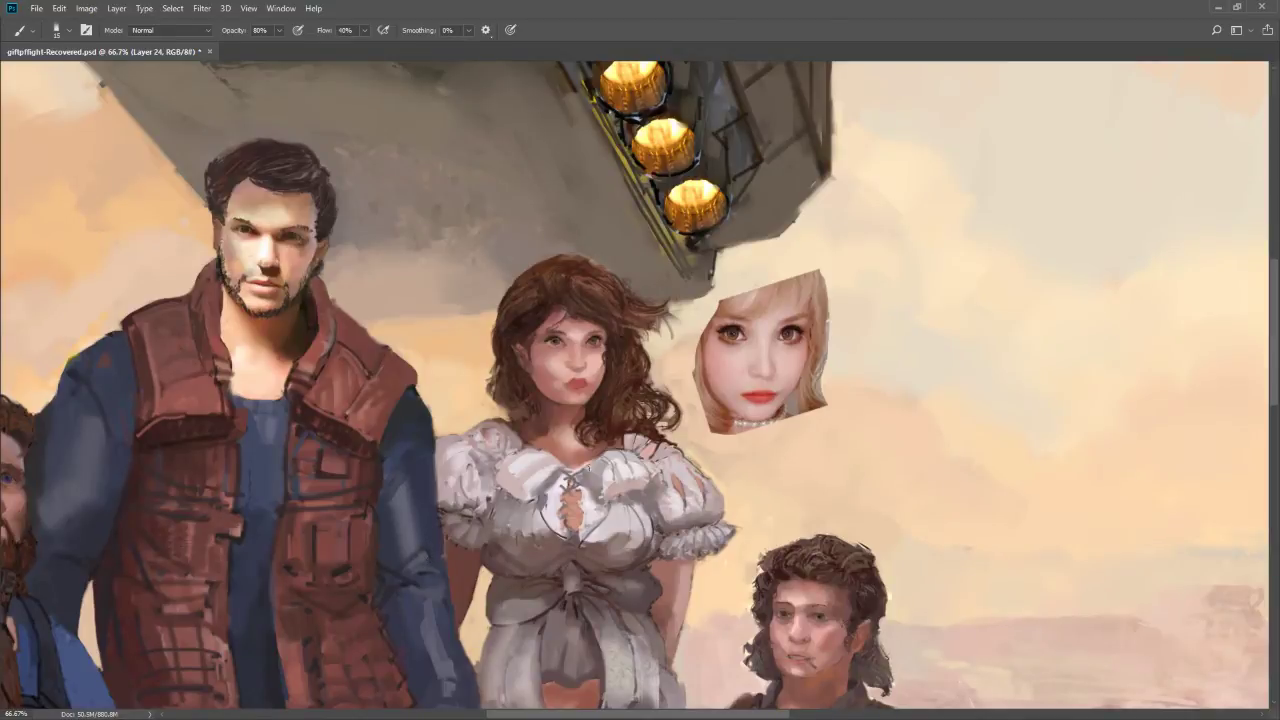
Trim and soften the hair ends over the woman's far shoulder with sampled tones, reducing opacity to 40%
alt+click(643, 390)
key(z)
alt+click(612, 455)
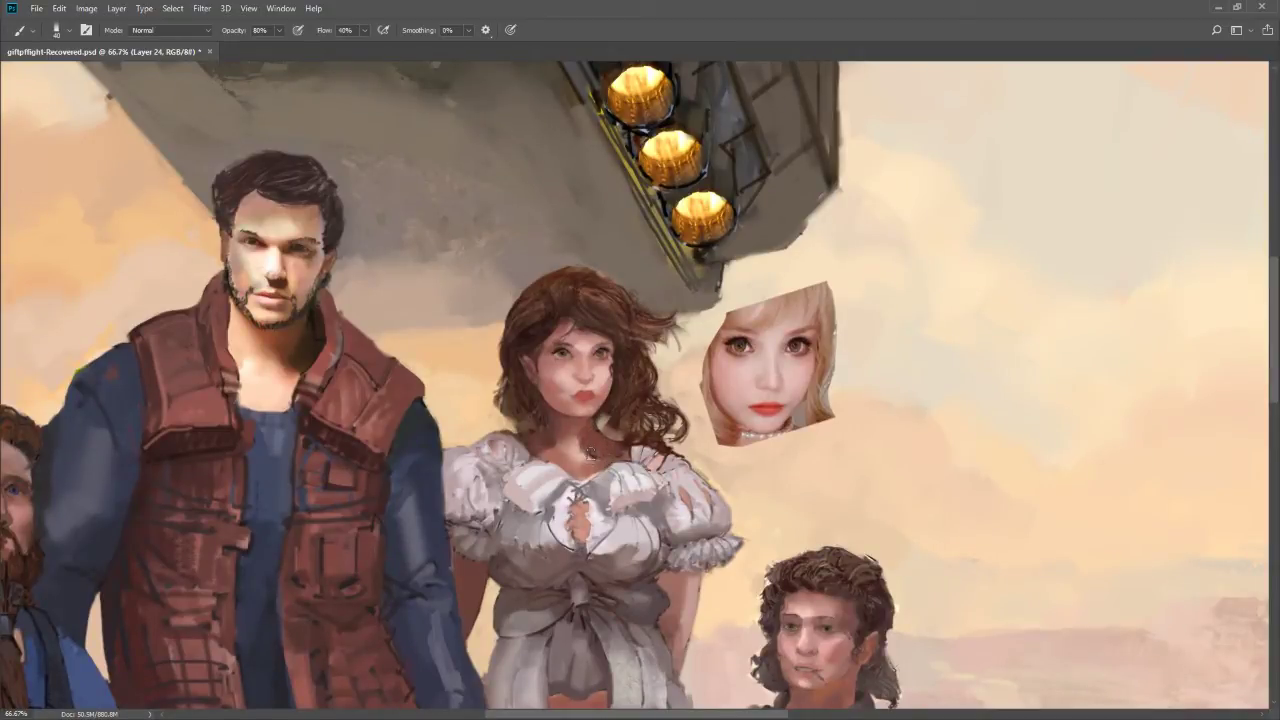
key([)
key(])
key(4)
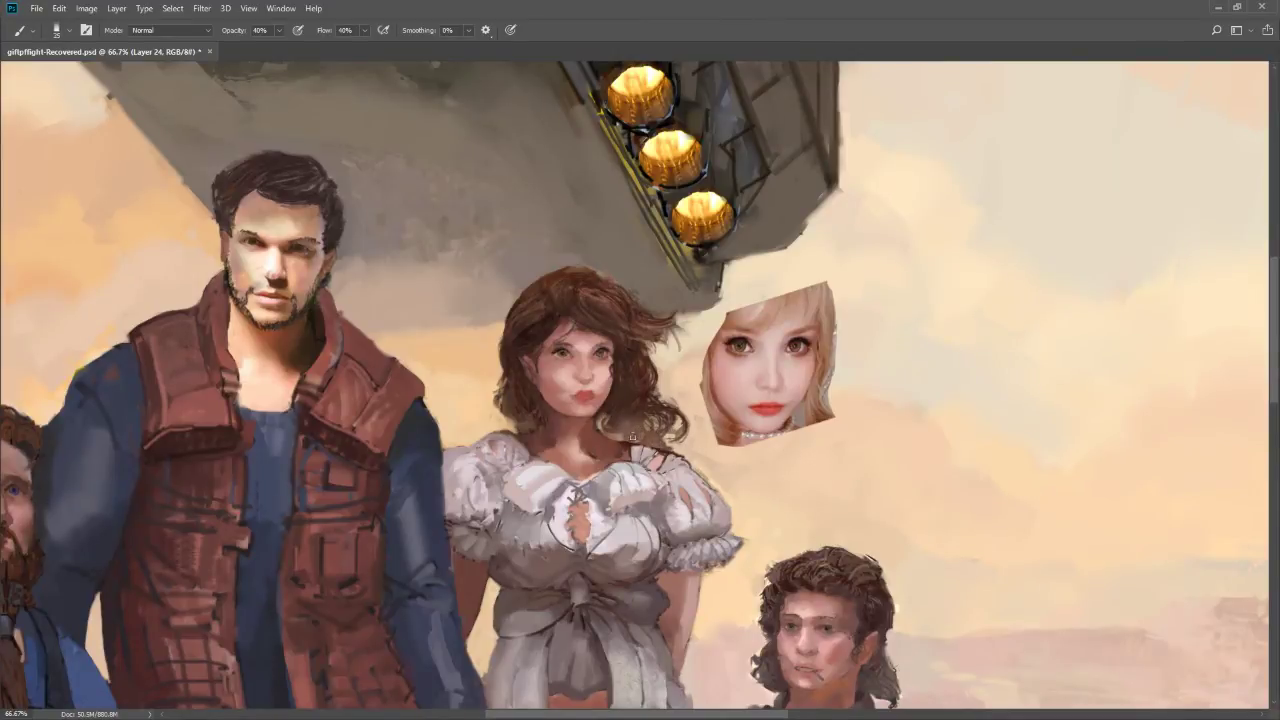
Touch up the woman's far shoulder beneath the hair ends with a sampled tone, a smaller brush and 80% opacity
key(z)
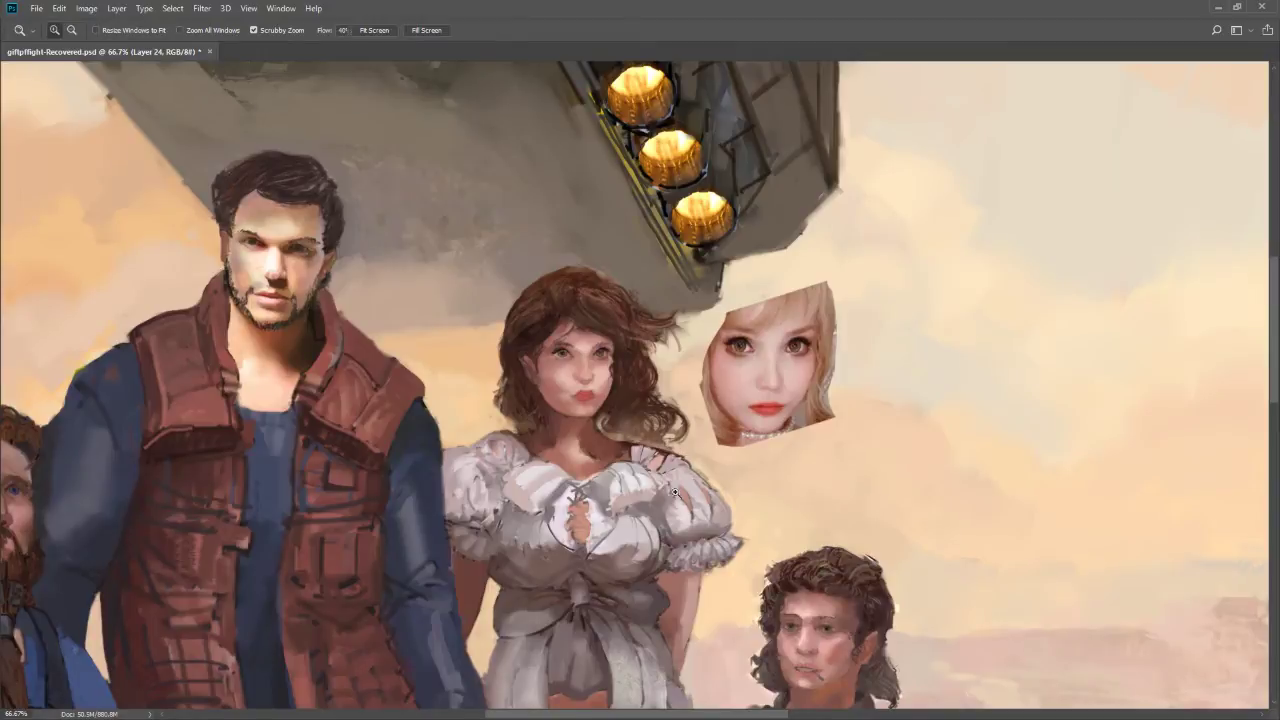
alt+click(624, 510)
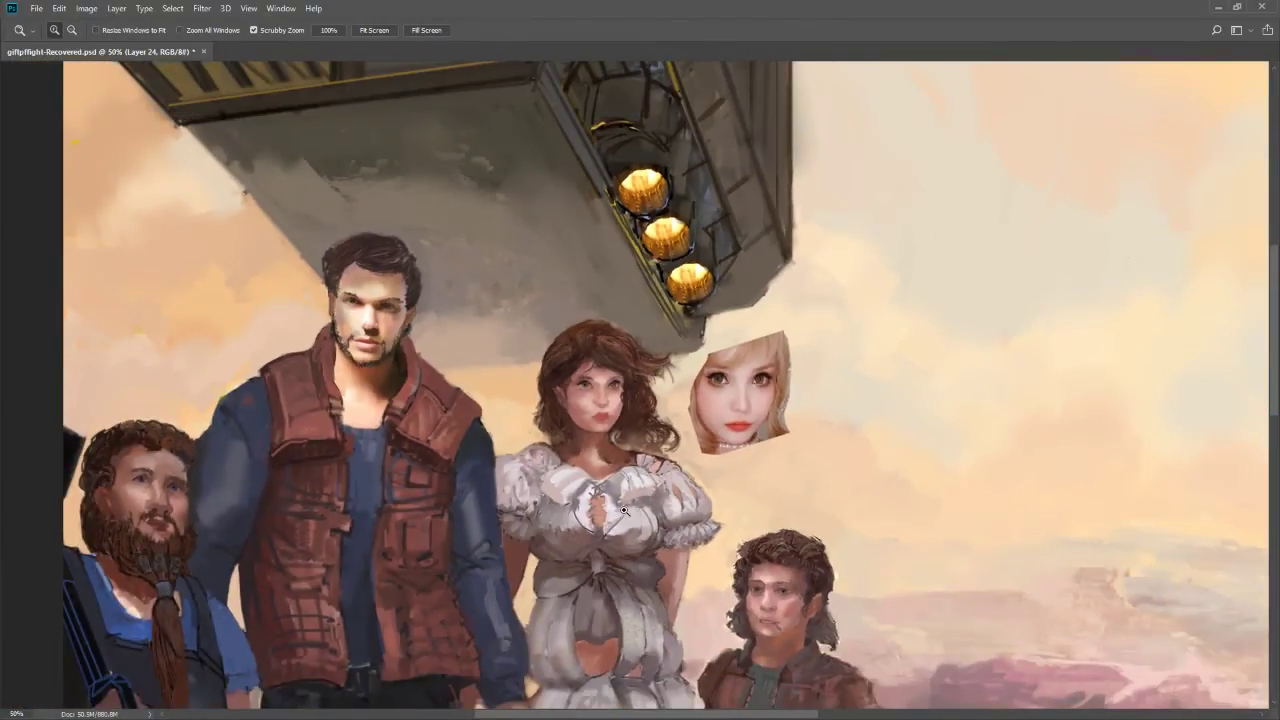
click(532, 450)
key(b)
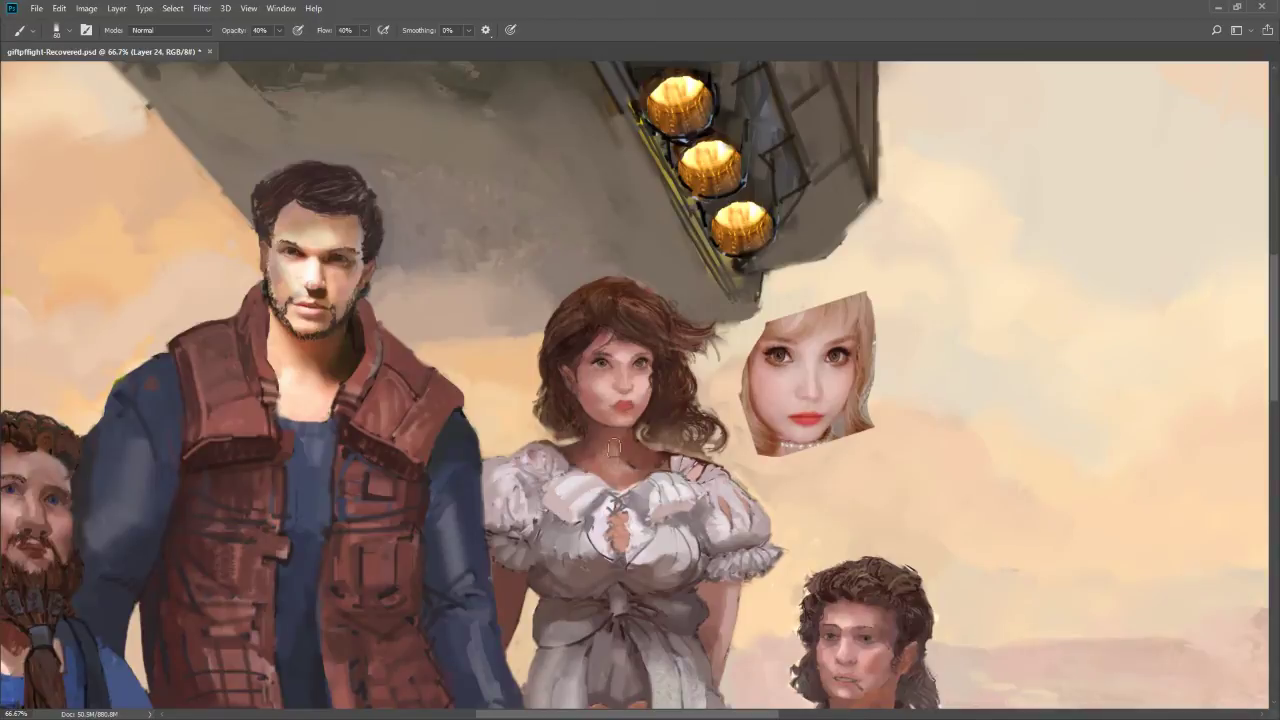
key(8)
key(7)
key(8)
key(bracketleft)
key(bracketleft)
key(bracketleft)
alt+click(677, 462)
drag(676, 456, 693, 455)
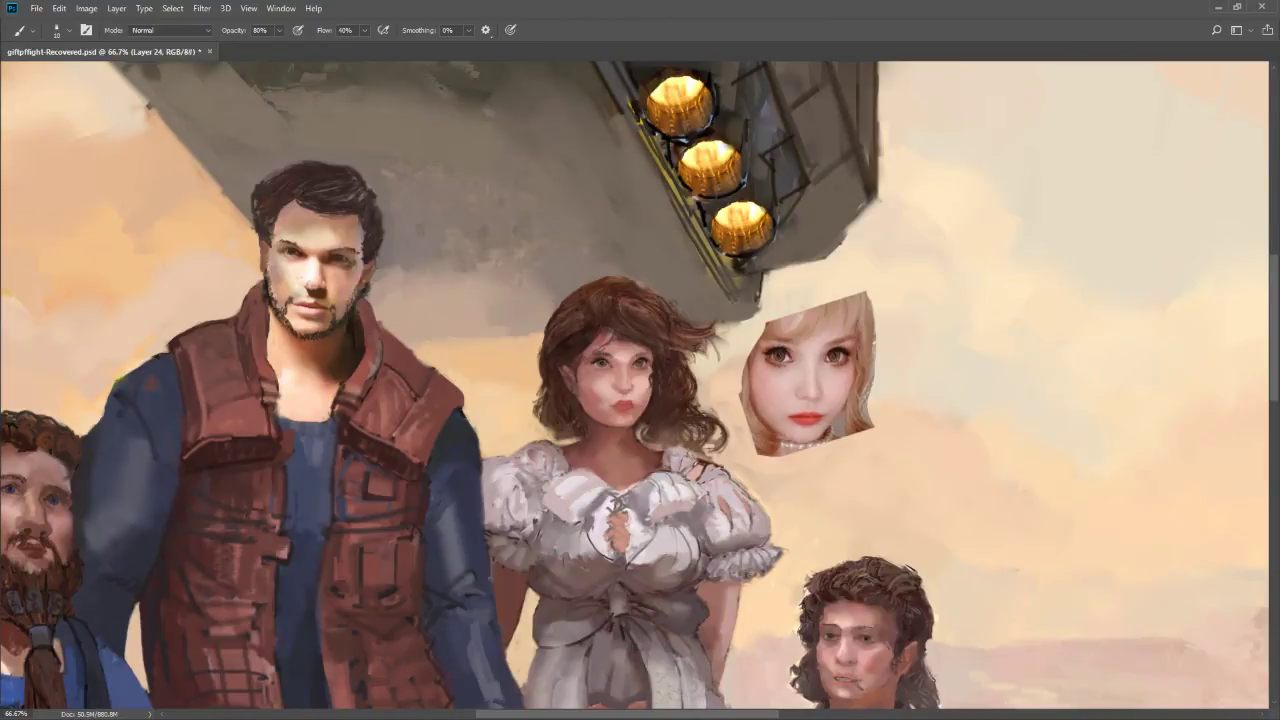
Repaint the hair ends above the woman's sleeve on the man's side with sampled tones and a larger brush
key(bracketright)
key(bracketright)
key(bracketright)
alt+click(584, 447)
alt+click(588, 450)
key(z)
alt+click(586, 572)
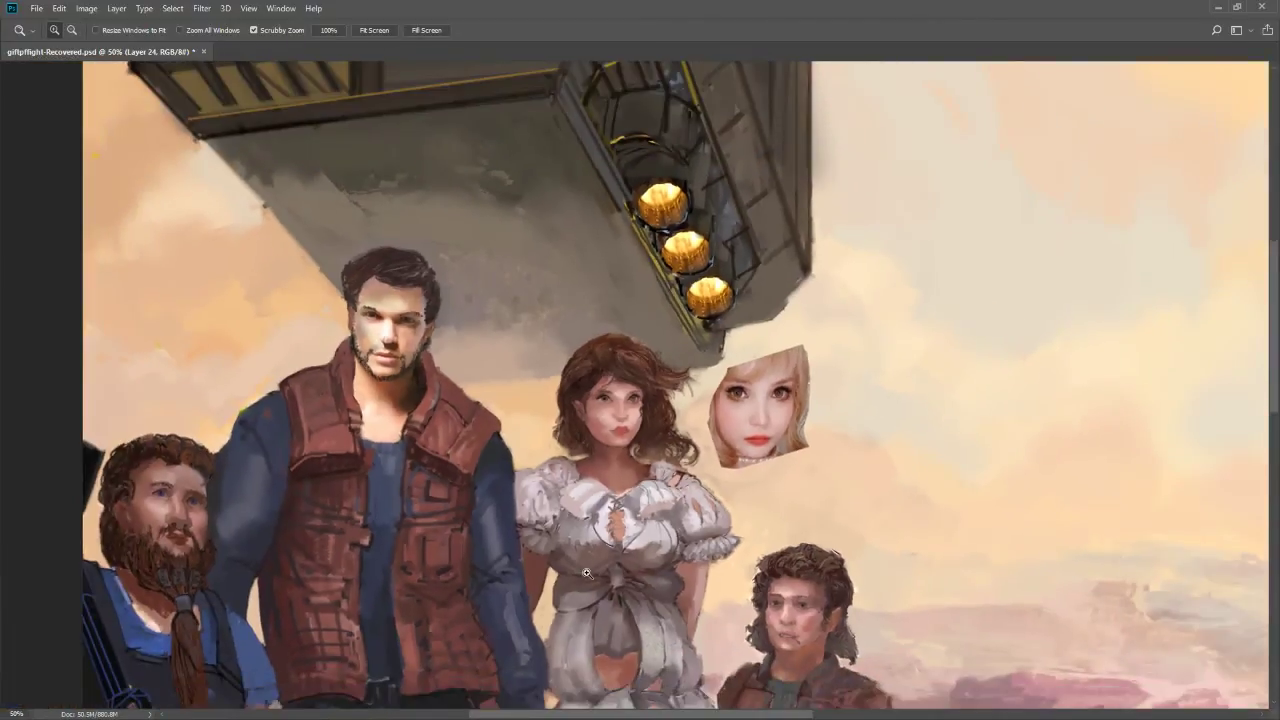
click(495, 505)
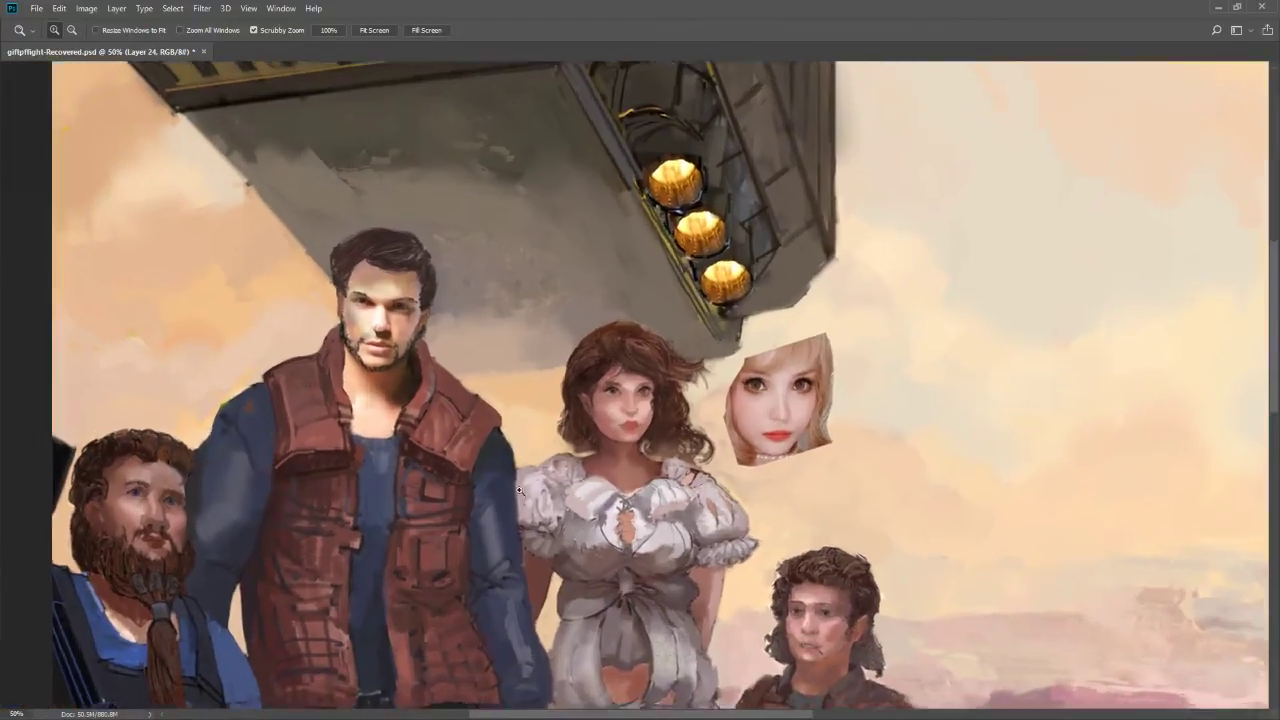
Blend the edge between the woman's hair and neck on the man's side with a sampled tone
key(b)
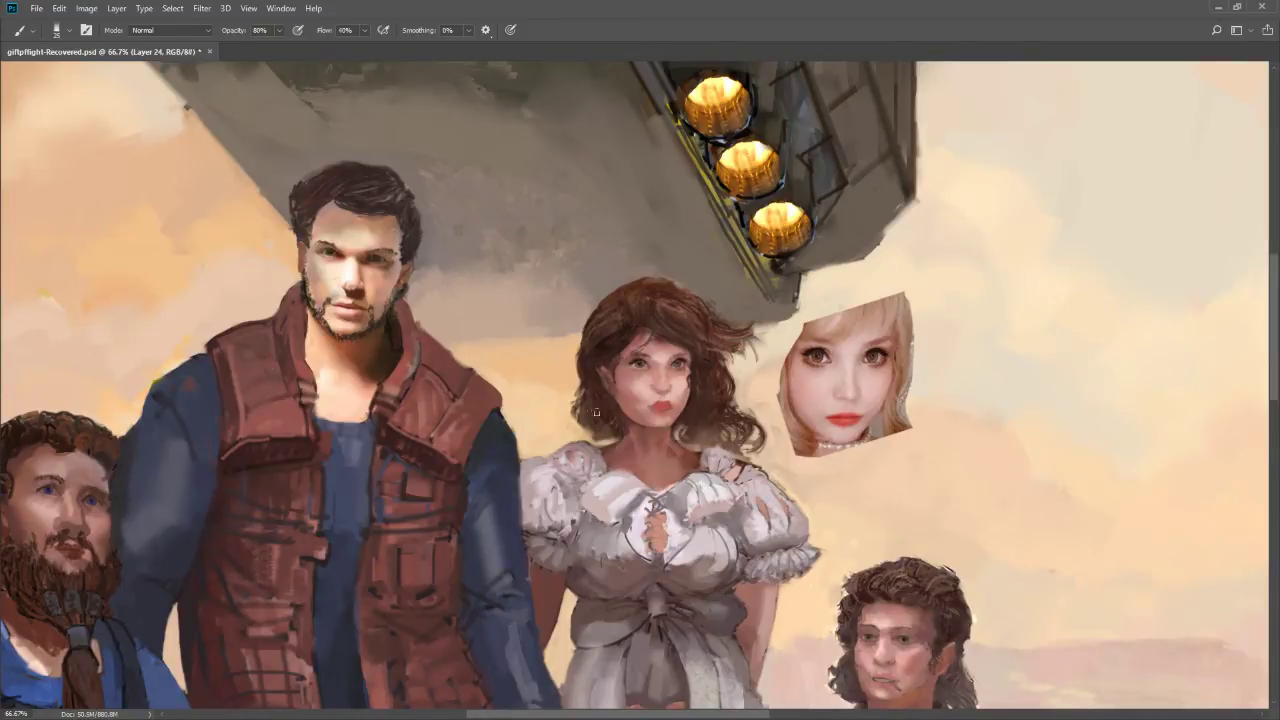
alt+click(613, 437)
key(bracketright)
key(bracketright)
key(bracketright)
key(z)
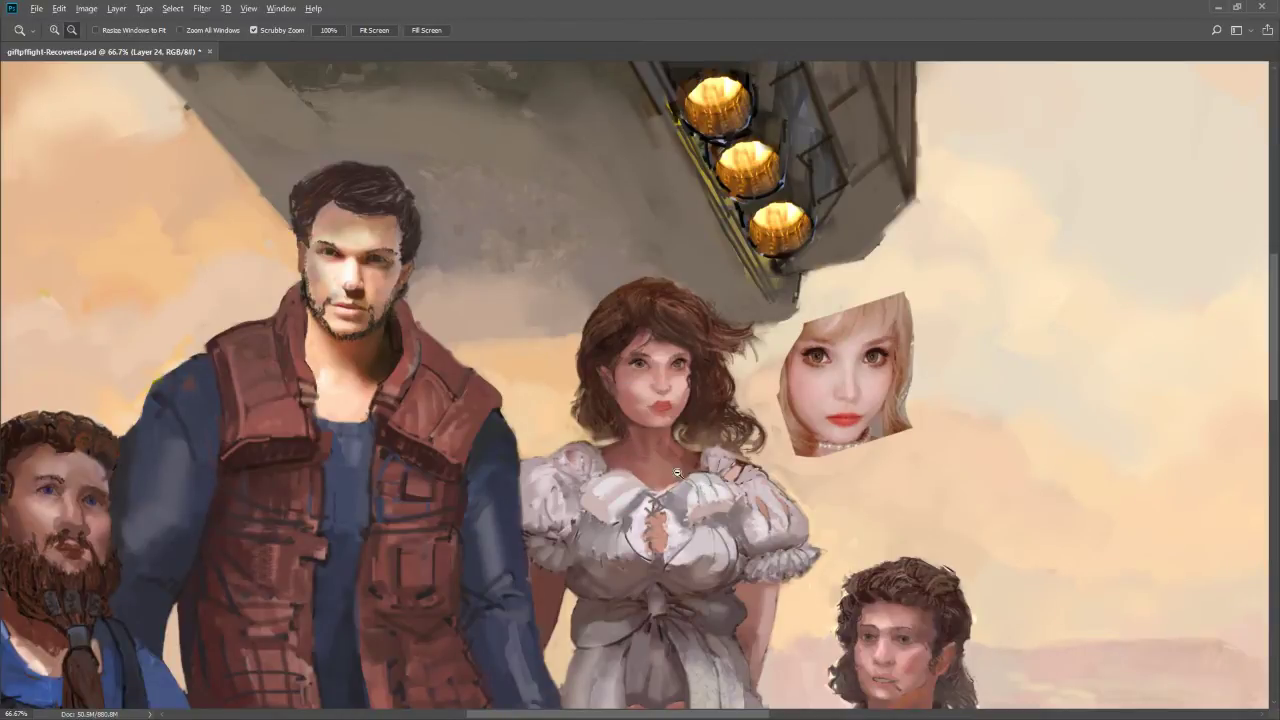
alt+click(662, 454)
click(674, 480)
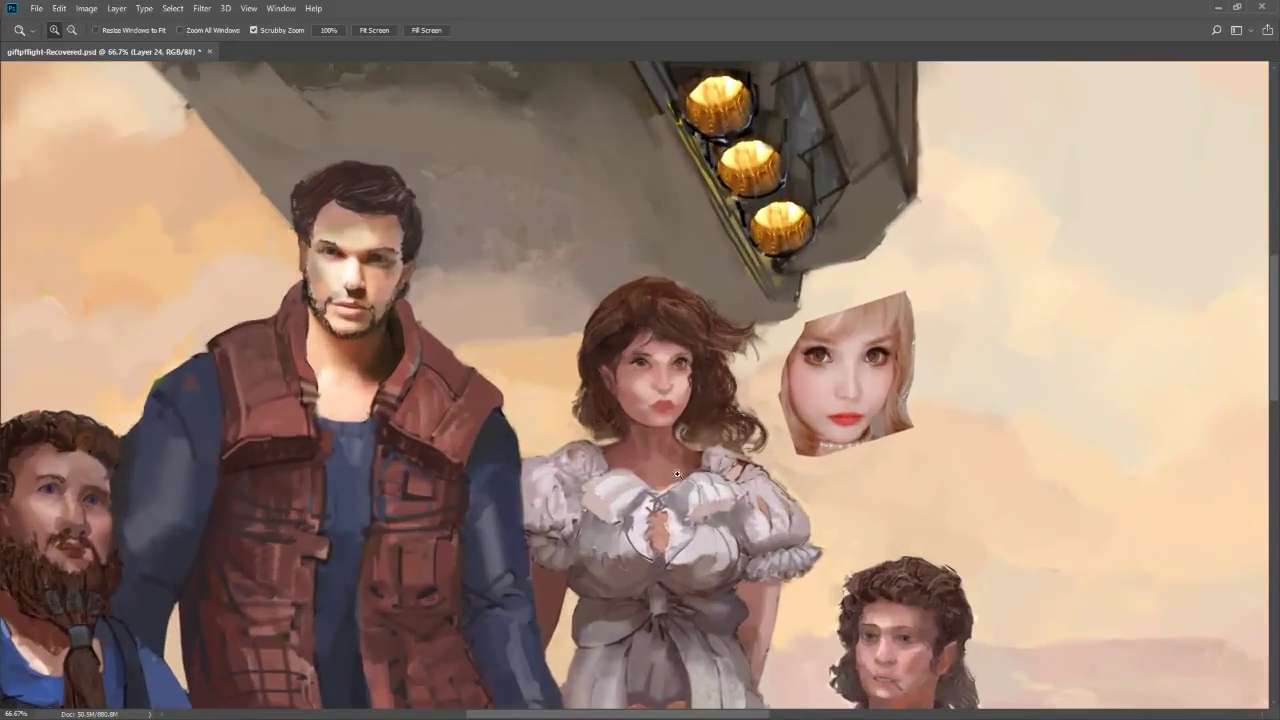
key(b)
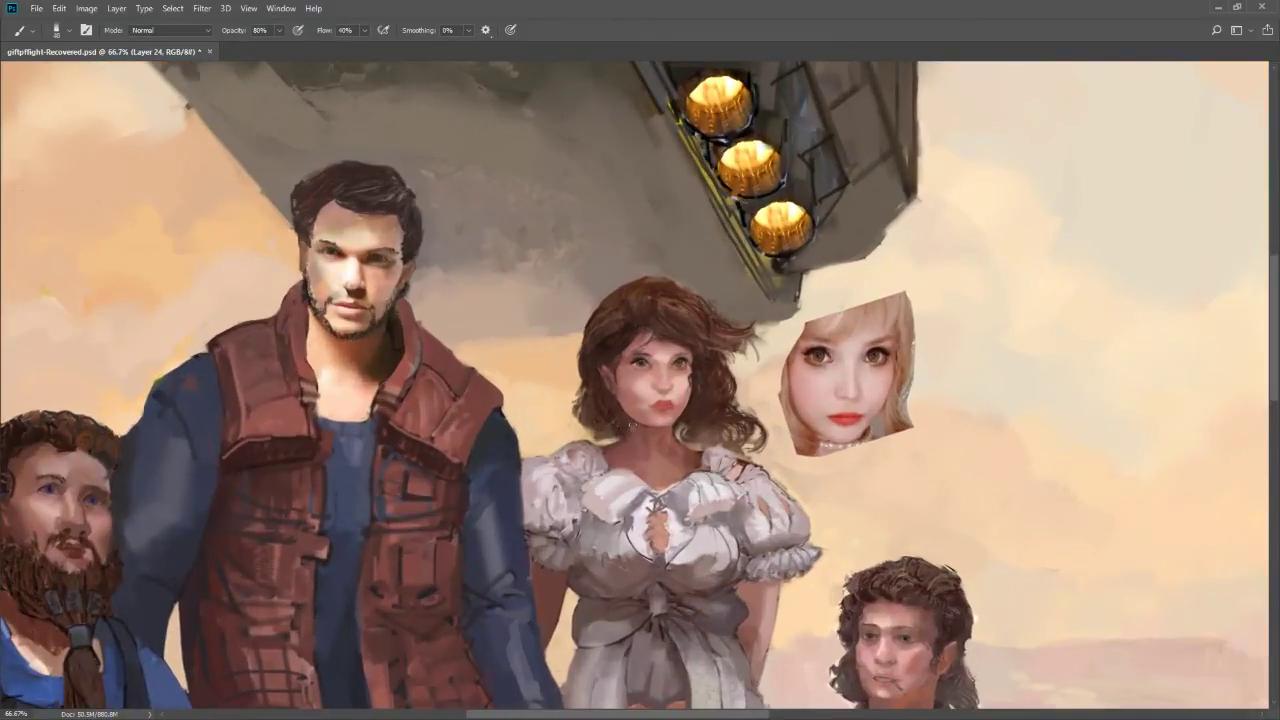
Refine the area beside the woman's neck with a smaller brush and save the document
key(bracketleft)
key(bracketleft)
key(bracketright)
key(ctrl+s)
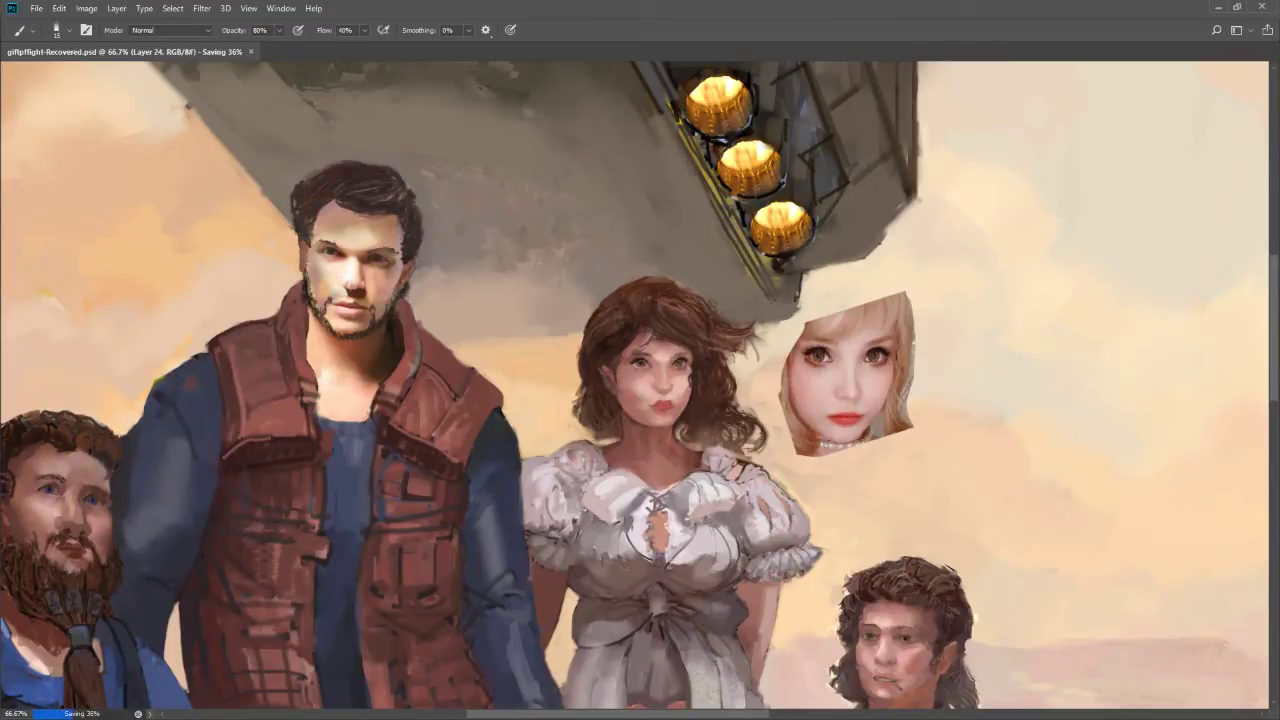
Remove the pasted reference face and compare the woman before and after the repaint, keeping the repainted version
key(ctrl+z)
key(ctrl+shift+z)
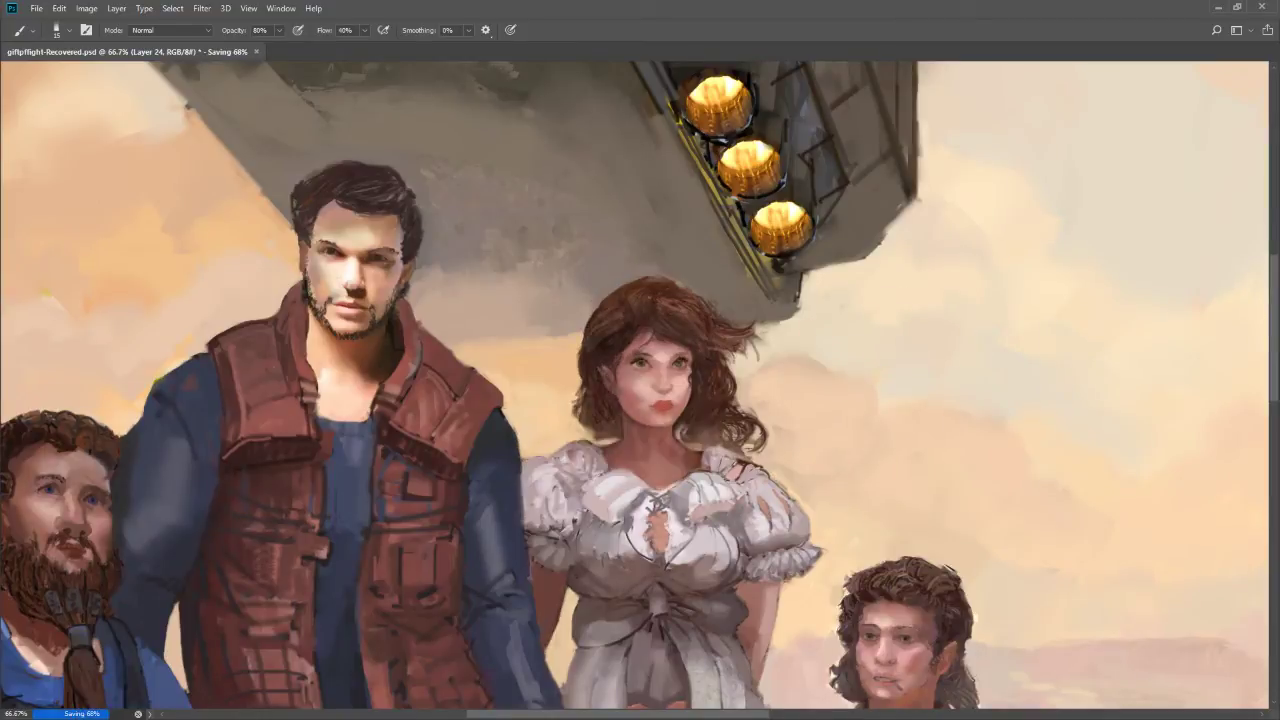
key(ctrl+z)
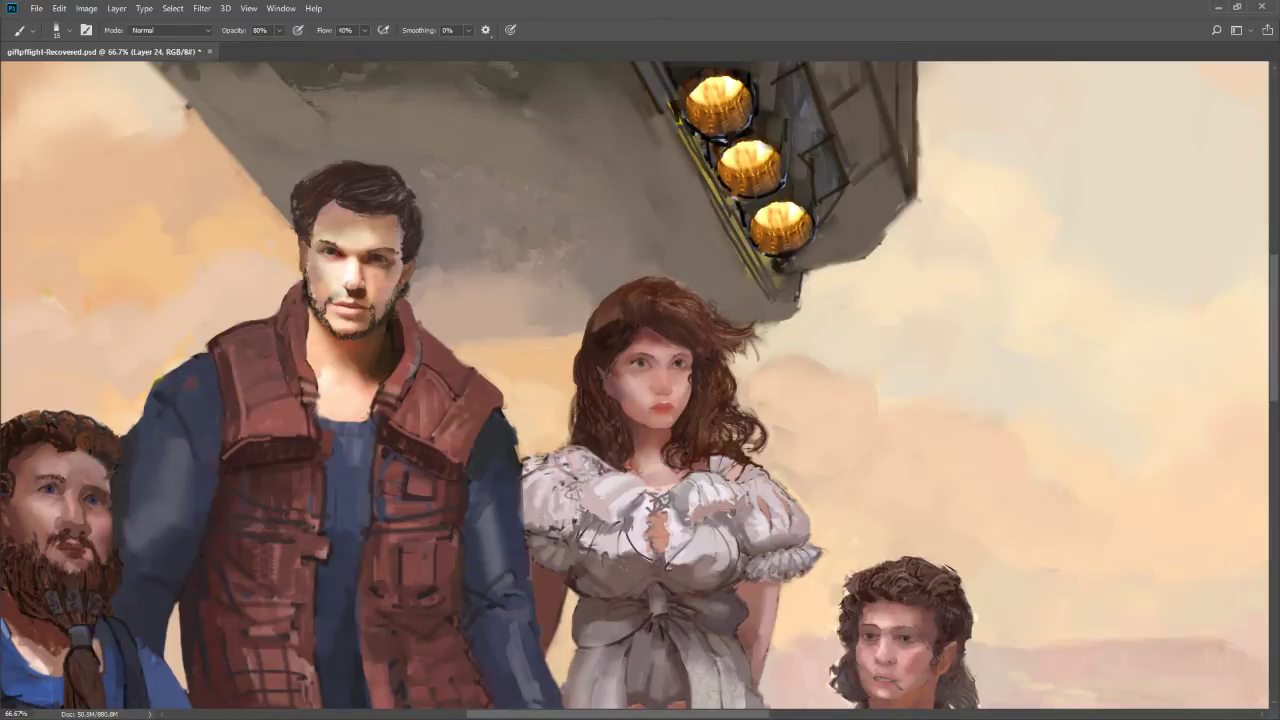
key(ctrl+shift+z)
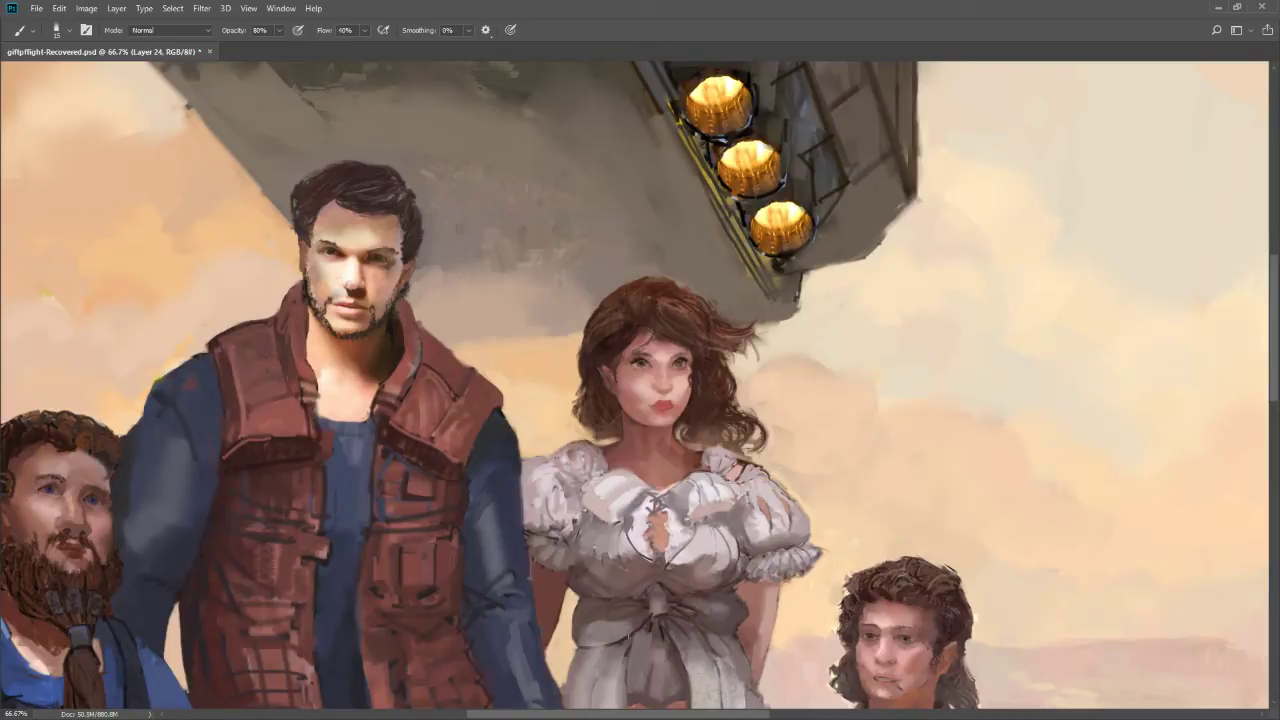
Add a new Normal layer named Layer 25 and trim the woman's waist beside her far arm
key(z)
alt+click(790, 486)
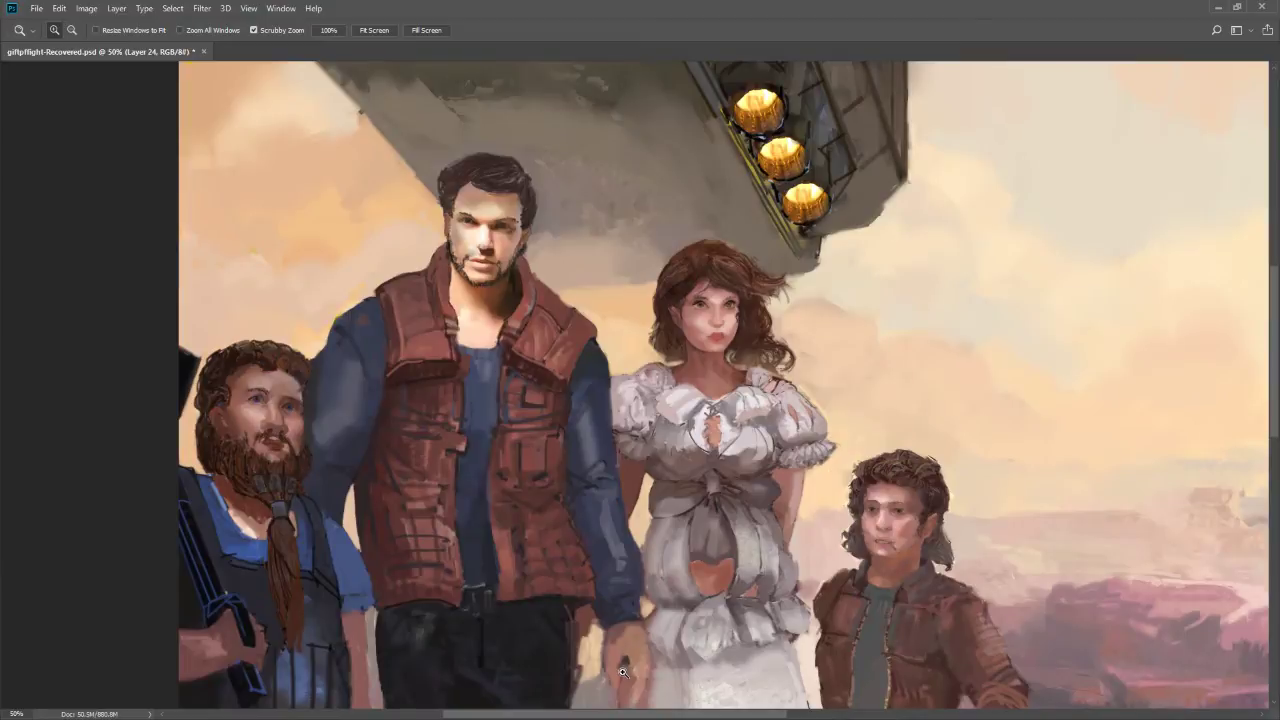
key(b)
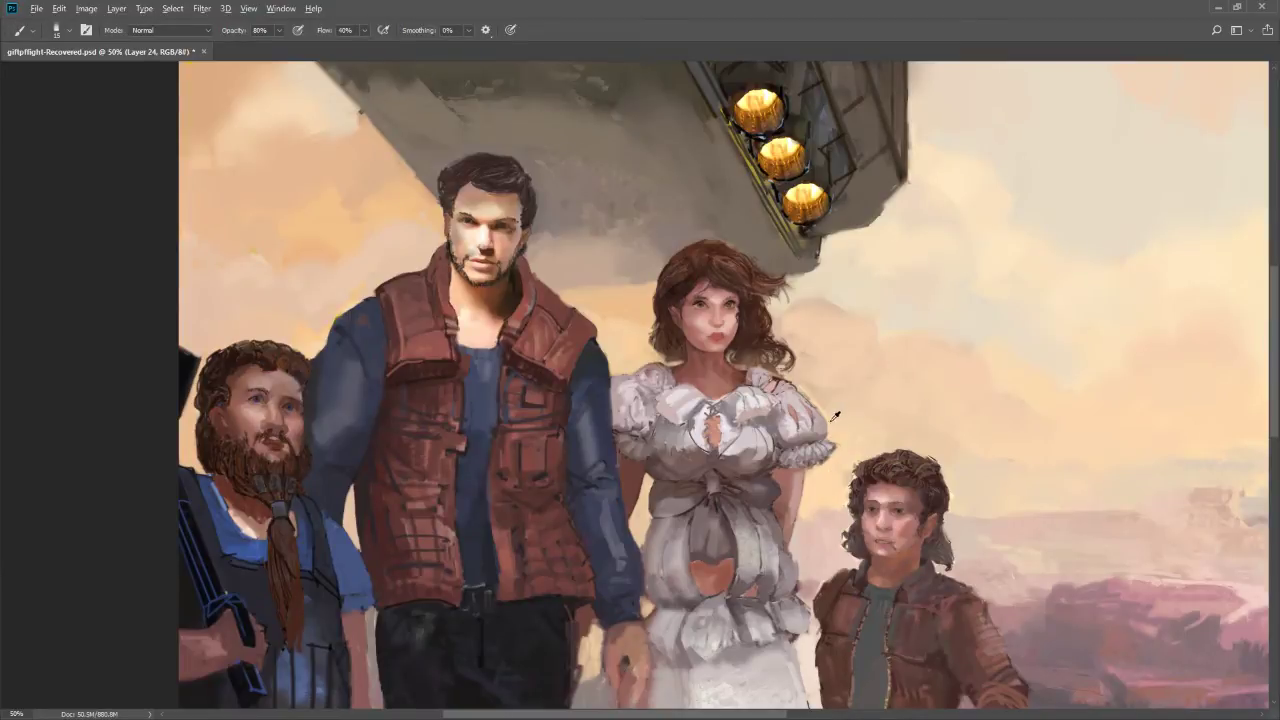
key(ctrl+shift+n)
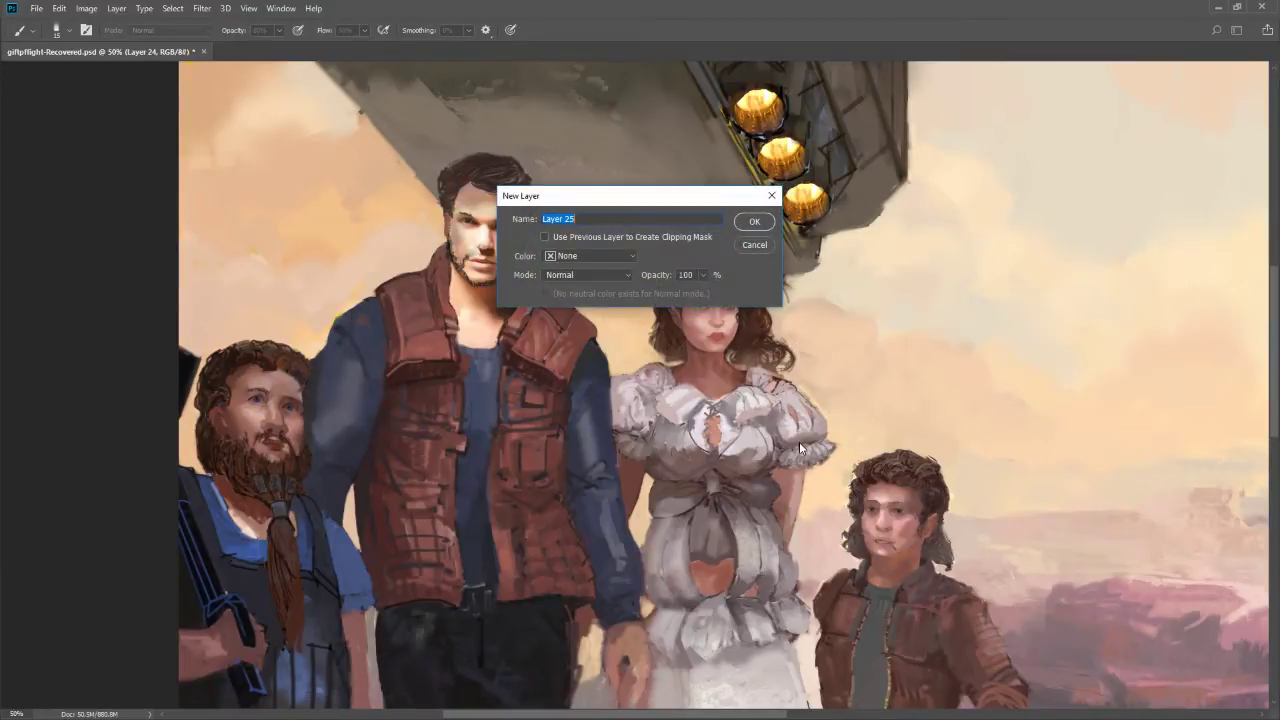
key(Return)
key(bracketleft)
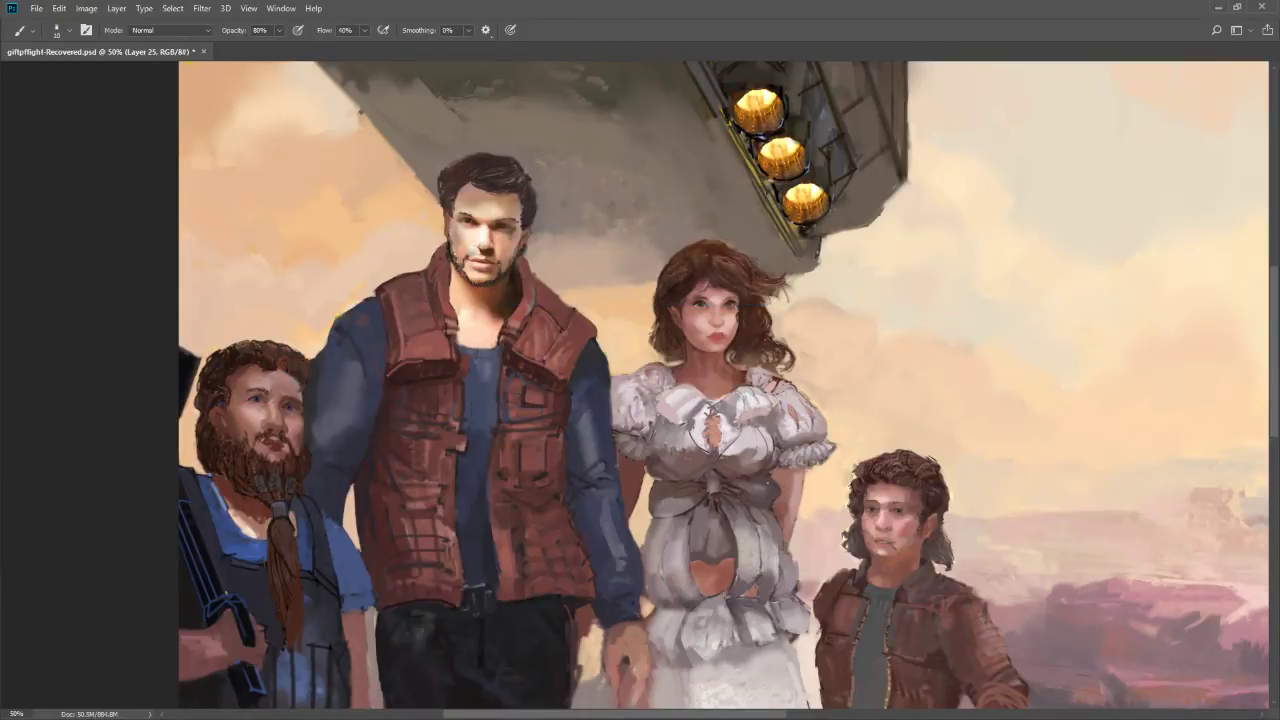
drag(768, 468, 780, 504)
key(bracketright)
Reshape the woman's waist, sash and bodice edge on the man's side, varying the brush size
key(z)
alt+click(776, 480)
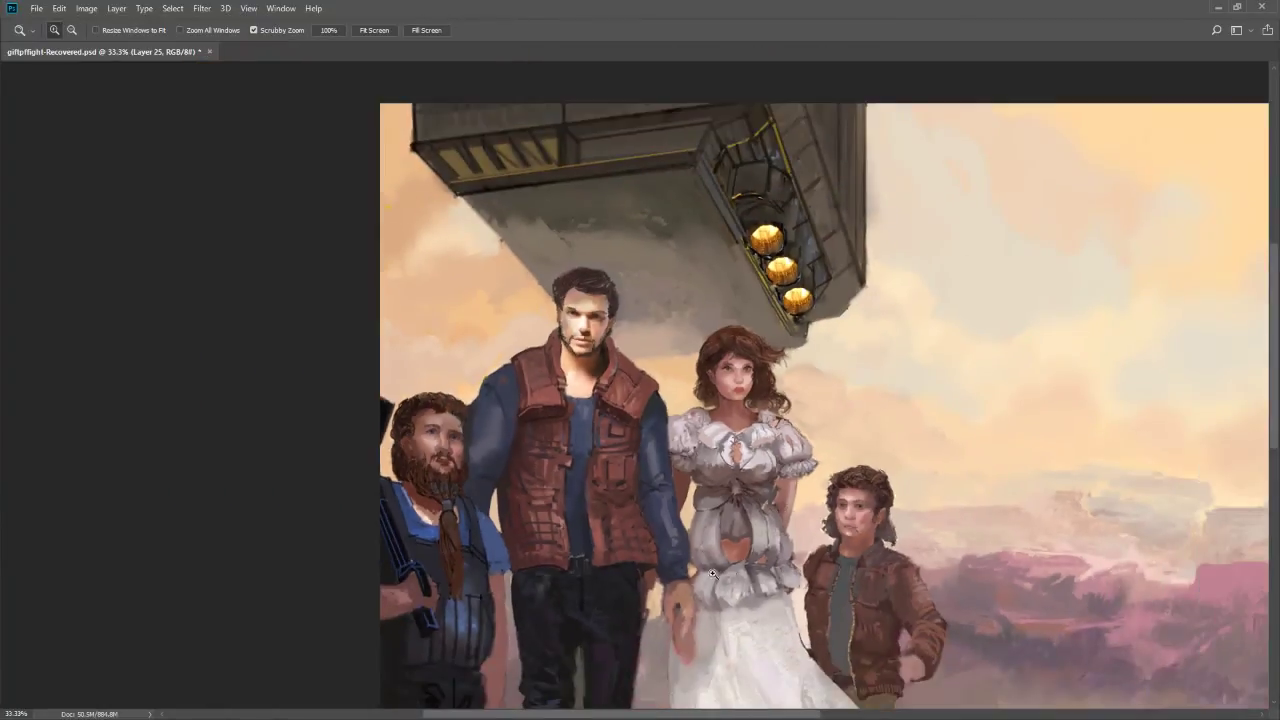
drag(758, 532, 763, 455)
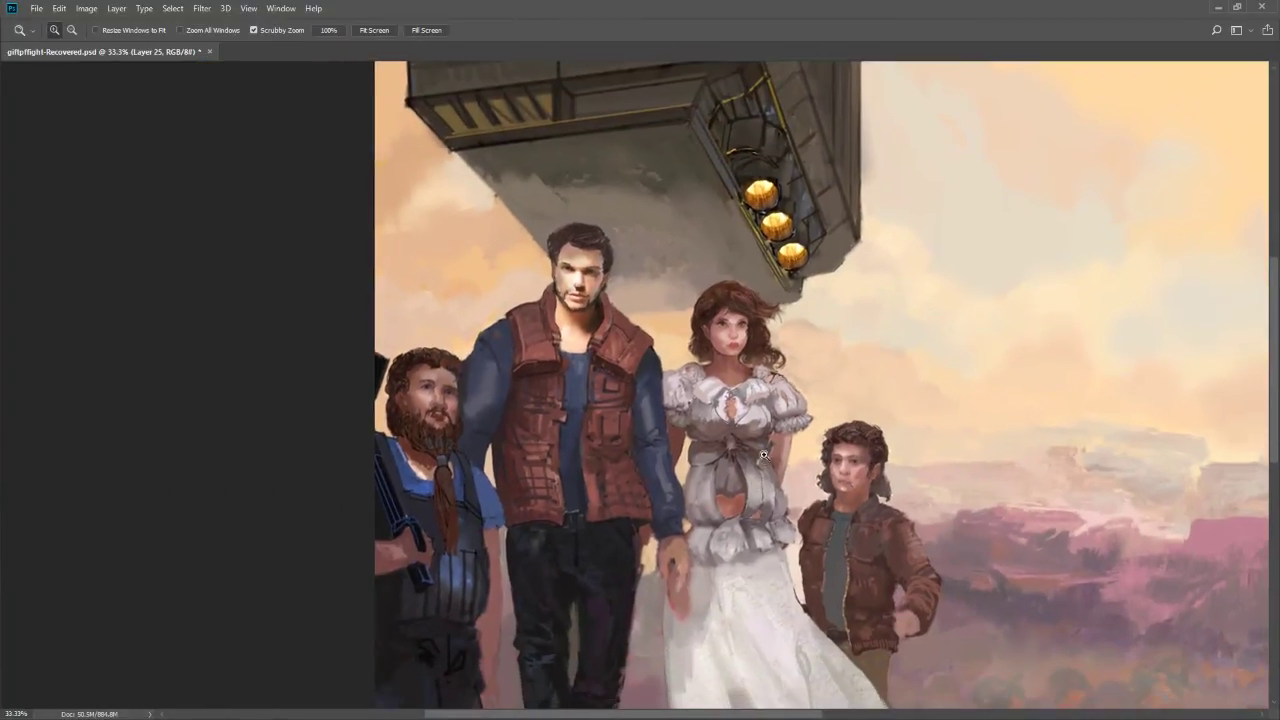
click(763, 455)
key(b)
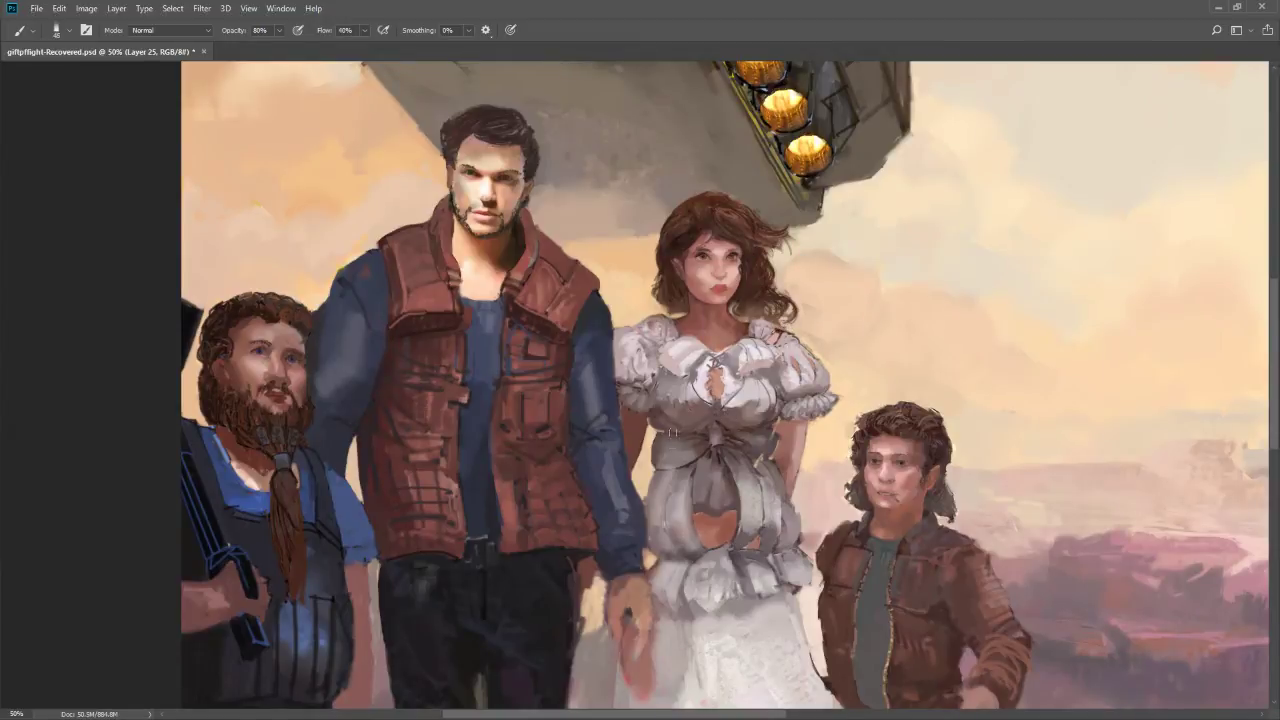
key(bracketleft)
mouse_move(652, 432)
mouse_down()
mouse_move(660, 462)
mouse_move(698, 450)
mouse_up()
click(654, 464)
key(bracketright)
key(bracketright)
key(bracketright)
click(682, 473)
key(bracketleft)
key(bracketleft)
key(bracketleft)
mouse_move(660, 370)
mouse_down()
mouse_move(661, 394)
mouse_move(672, 382)
mouse_up()
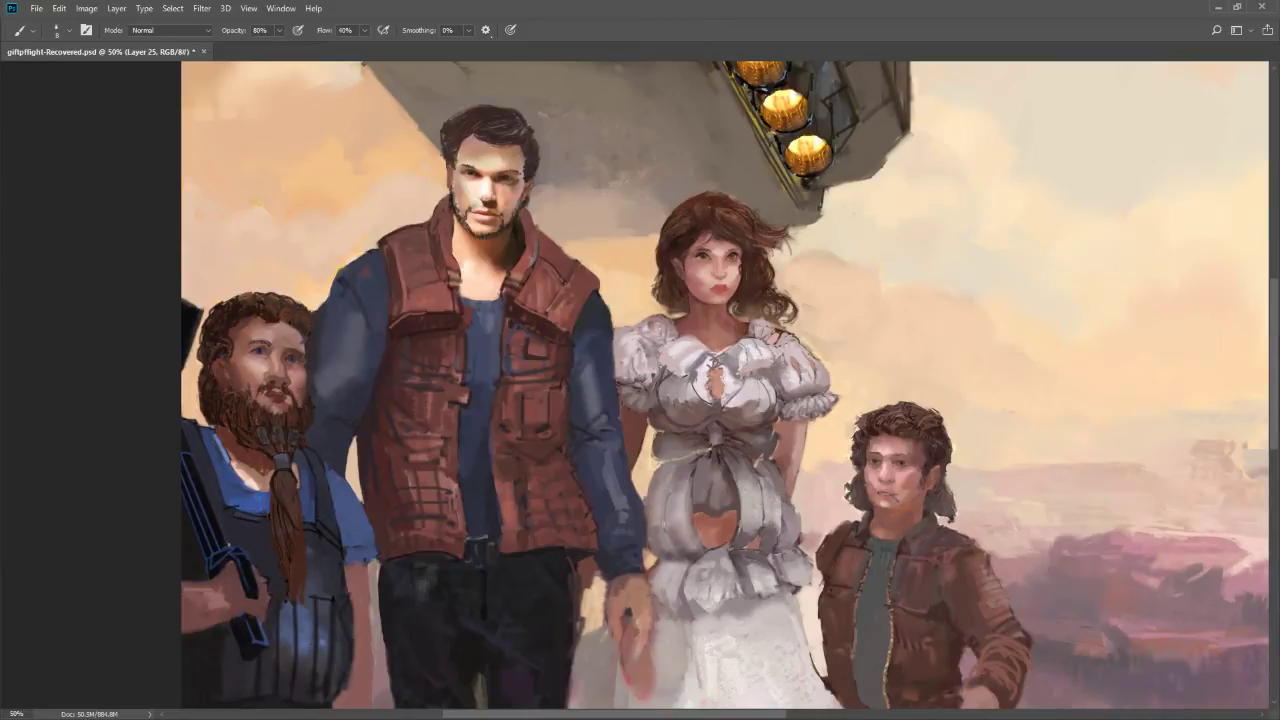
Paint a thin light edge along the far half of the woman's sash with sampled tones and a much smaller brush
alt+click(690, 388)
key(bracketright)
alt+click(817, 444)
key(bracketleft)
key(bracketleft)
key(bracketleft)
key(bracketleft)
key(bracketleft)
key(bracketleft)
key(bracketleft)
mouse_move(736, 450)
mouse_down()
mouse_move(756, 460)
mouse_move(777, 436)
mouse_up()
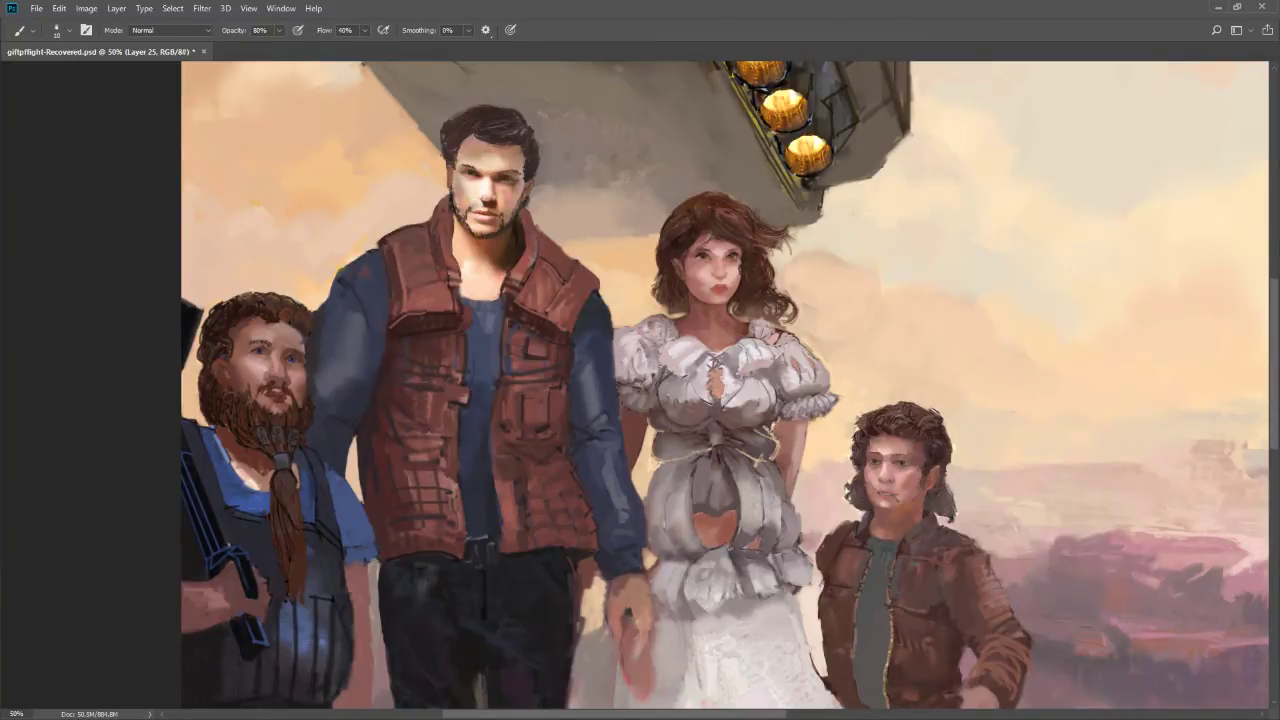
Repaint the woman's sash across her waist with sampled tones, working around the central knot
key(bracketright)
mouse_move(770, 426)
mouse_down()
mouse_move(777, 417)
mouse_move(756, 430)
mouse_up()
alt+click(768, 425)
alt+click(768, 424)
drag(668, 432, 766, 438)
key([)
key([)
key([)
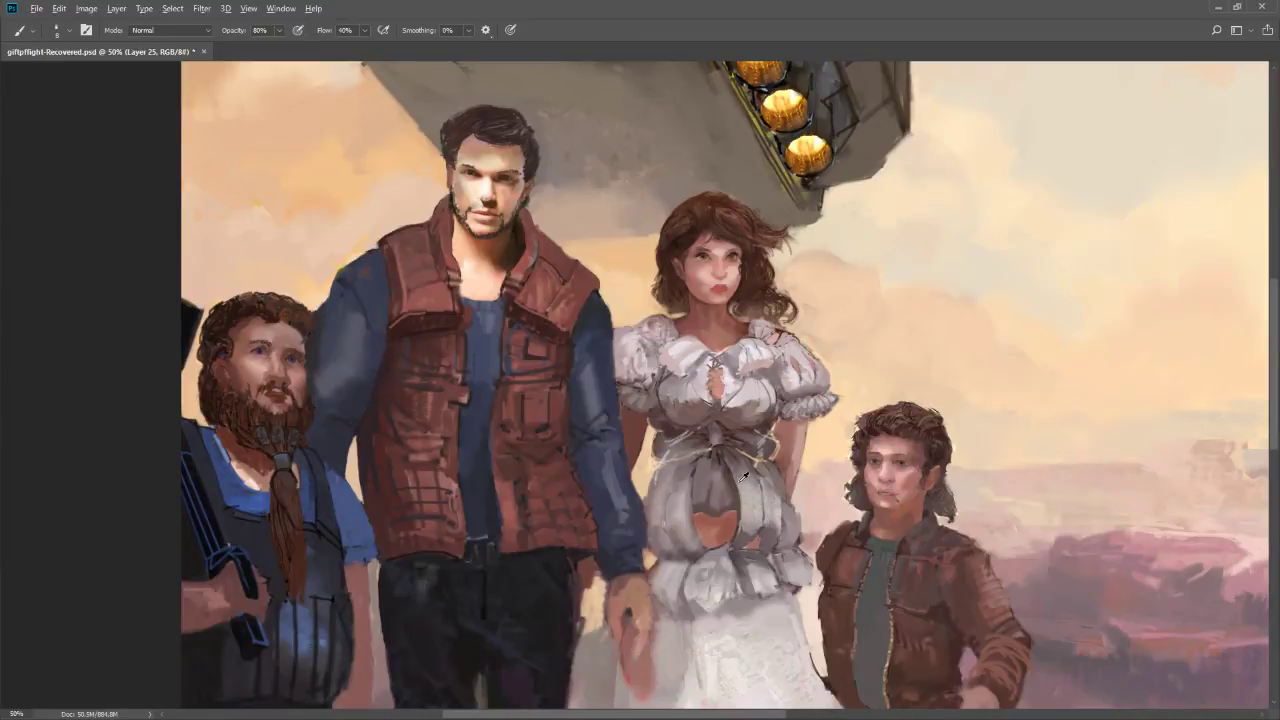
Deepen the folds below the sash knot and trim the far side of the woman's tunic with sampled tones
alt+click(717, 461)
drag(700, 460, 690, 496)
mouse_move(735, 460)
mouse_down()
mouse_move(737, 504)
mouse_move(726, 480)
mouse_up()
drag(734, 456, 730, 478)
key(bracketright)
key(bracketright)
alt+click(800, 506)
drag(792, 507, 795, 525)
alt+click(796, 534)
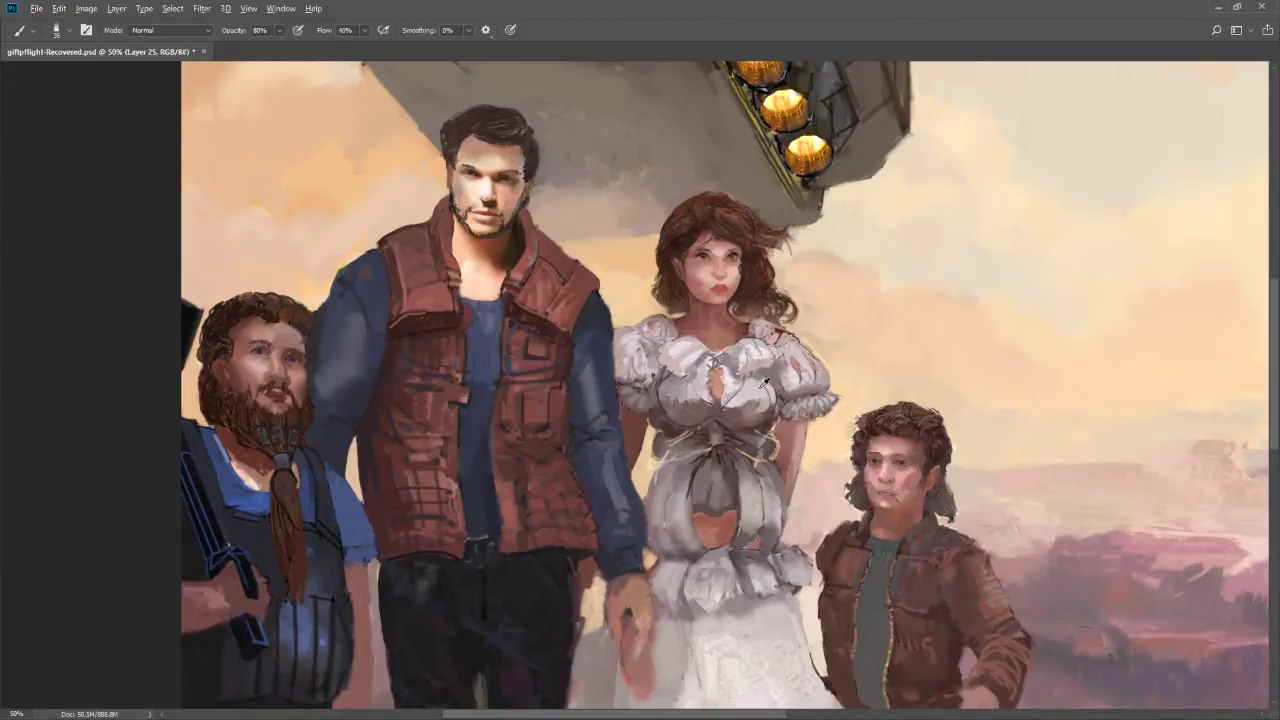
Sketch contour lines on the man's side of the woman's tunic in near-black #020001 with a very small brush
key(F12)
click(612, 621)
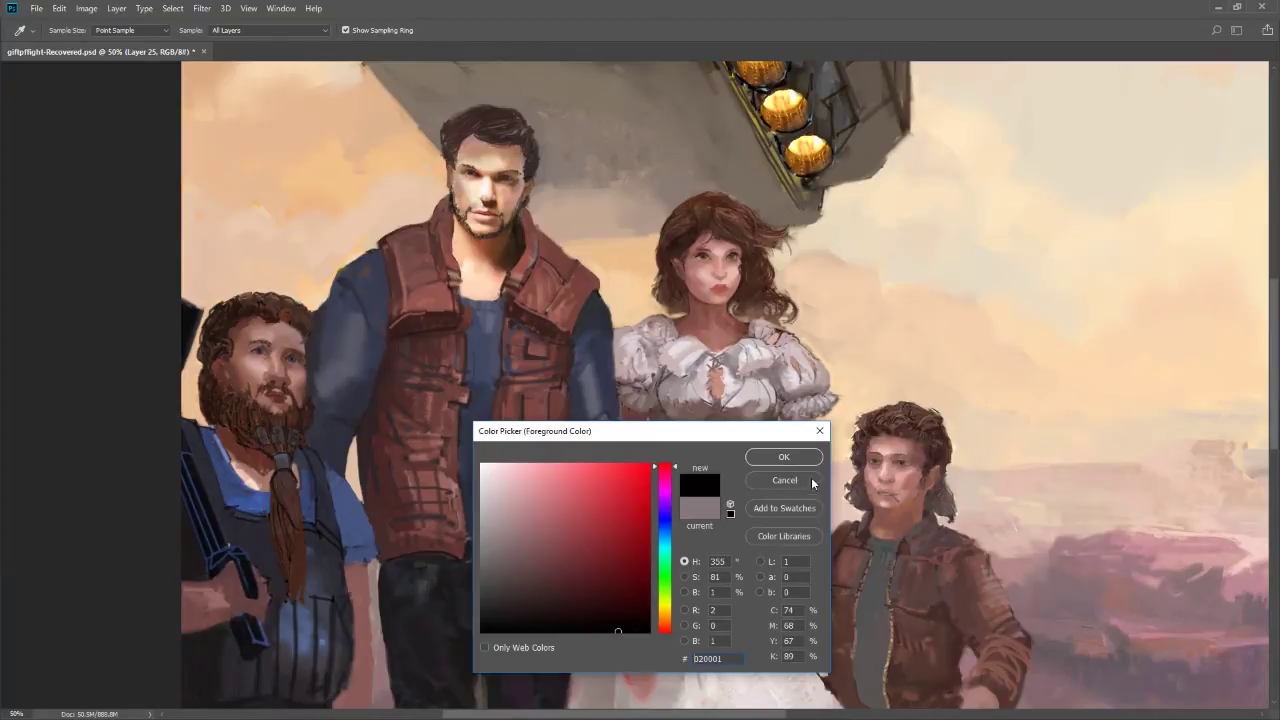
click(784, 457)
key(bracketleft)
key(bracketleft)
key(bracketleft)
key(bracketleft)
key(bracketleft)
key(bracketleft)
key(bracketleft)
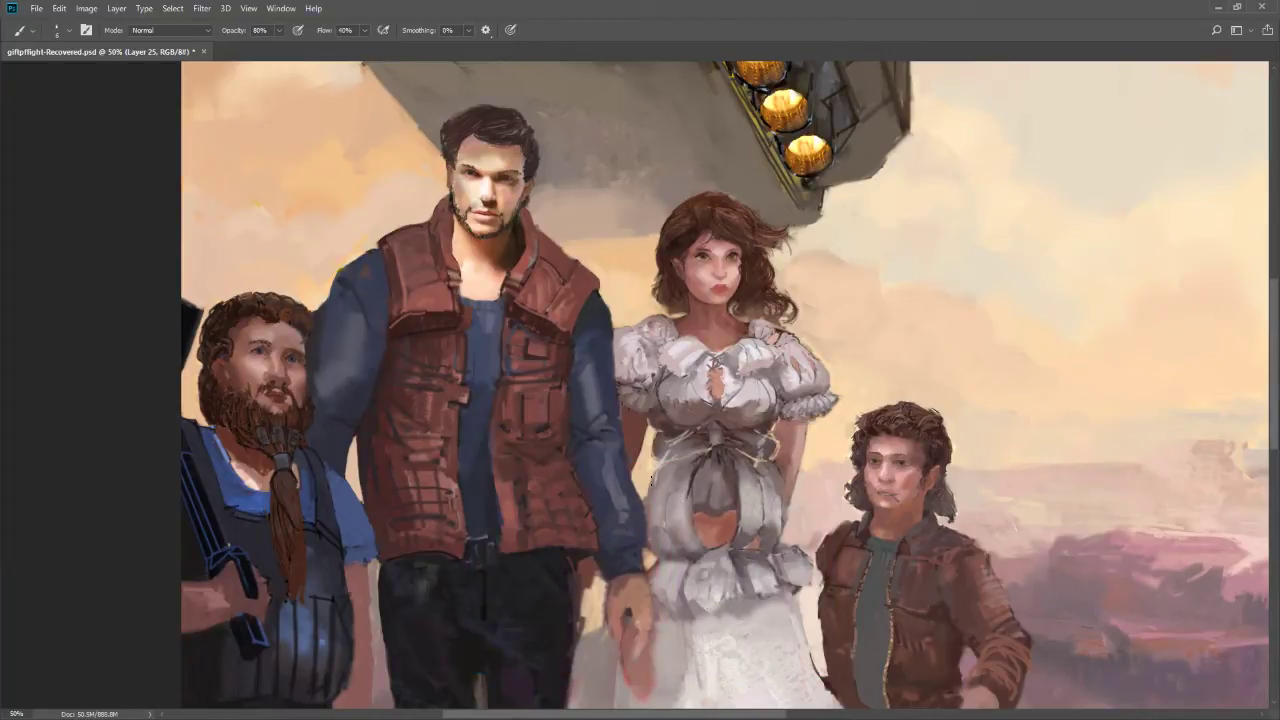
mouse_move(661, 461)
mouse_down()
mouse_move(652, 486)
mouse_move(655, 474)
mouse_up()
mouse_move(653, 467)
mouse_down()
mouse_move(660, 529)
mouse_move(688, 528)
mouse_up()
key(ctrl+z)
drag(646, 528, 694, 526)
Draw dark curved fold lines down both sides of the tunic and a gathered seam above the ruffle
mouse_move(692, 470)
mouse_down()
mouse_move(692, 538)
mouse_move(650, 482)
mouse_move(672, 436)
mouse_up()
mouse_move(781, 486)
mouse_down()
mouse_move(770, 547)
mouse_move(669, 548)
mouse_up()
mouse_move(670, 484)
mouse_down()
mouse_move(670, 556)
mouse_move(656, 563)
mouse_up()
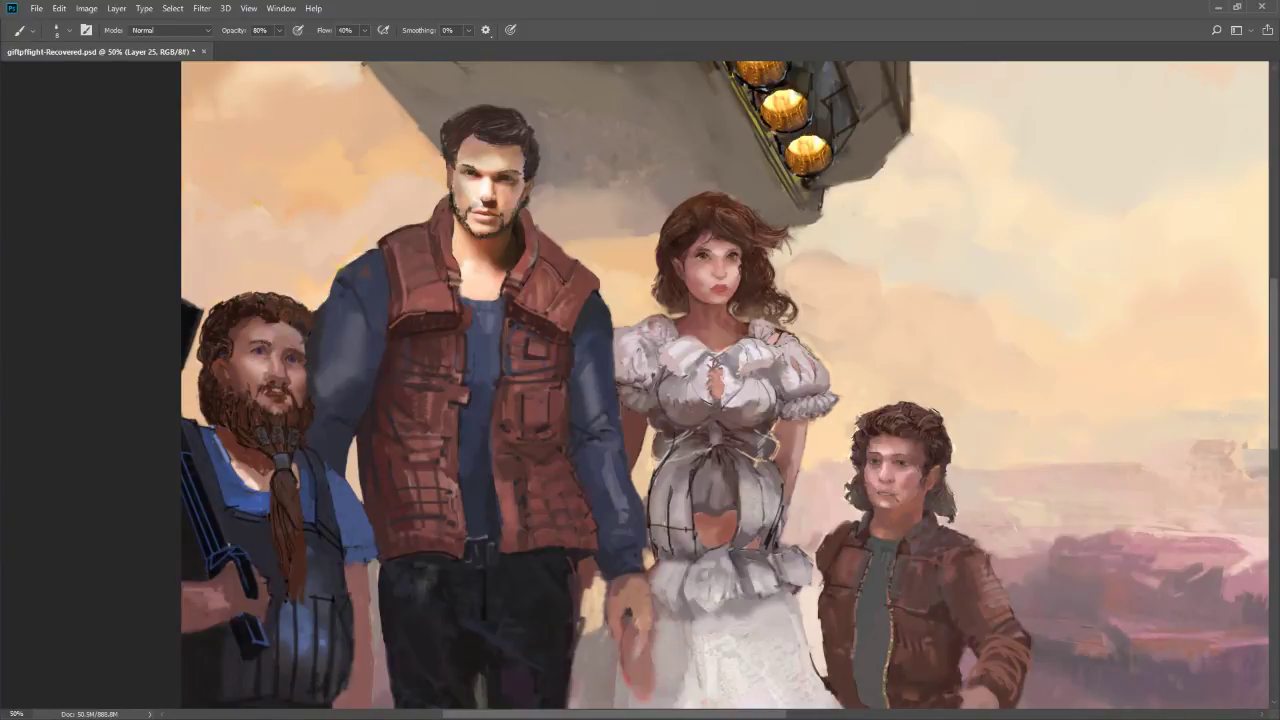
mouse_move(662, 555)
mouse_down()
mouse_move(704, 542)
mouse_move(782, 560)
mouse_up()
mouse_move(654, 560)
mouse_down()
mouse_move(690, 546)
mouse_move(794, 566)
mouse_up()
Paint over the dark lines on the woman's tunic with a larger brush, reducing opacity to 70%
key(z)
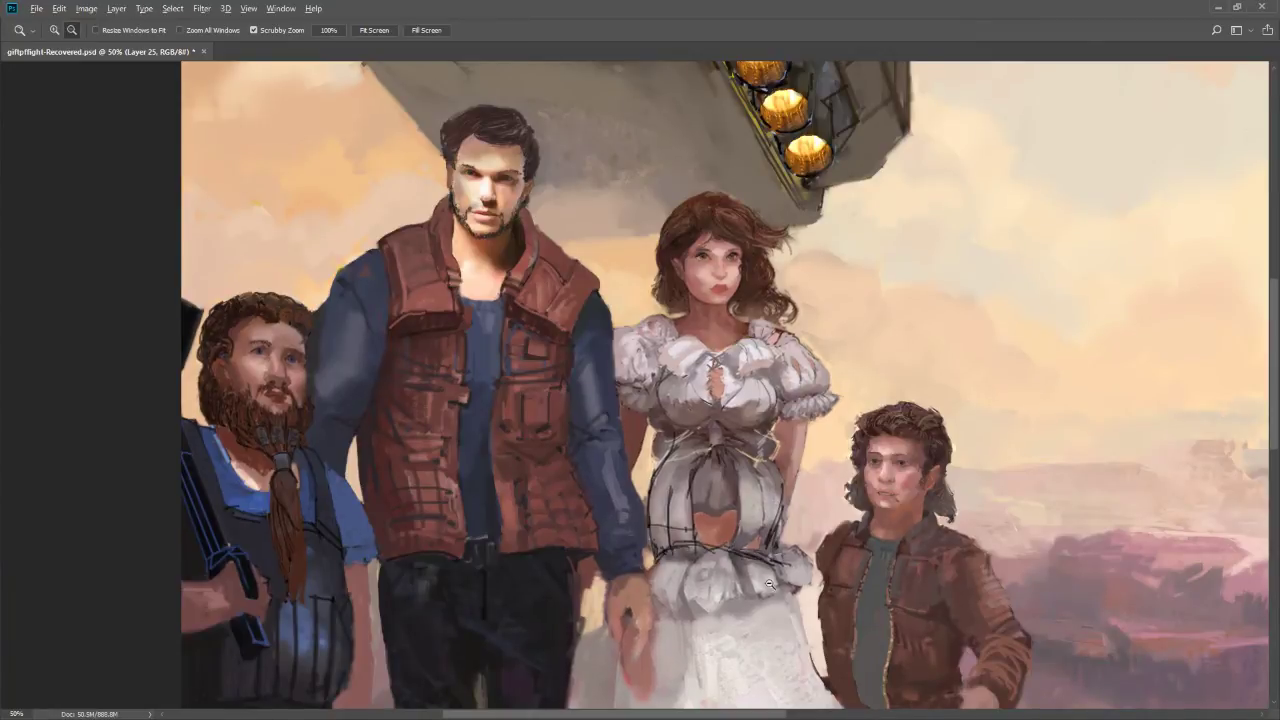
alt+click(772, 578)
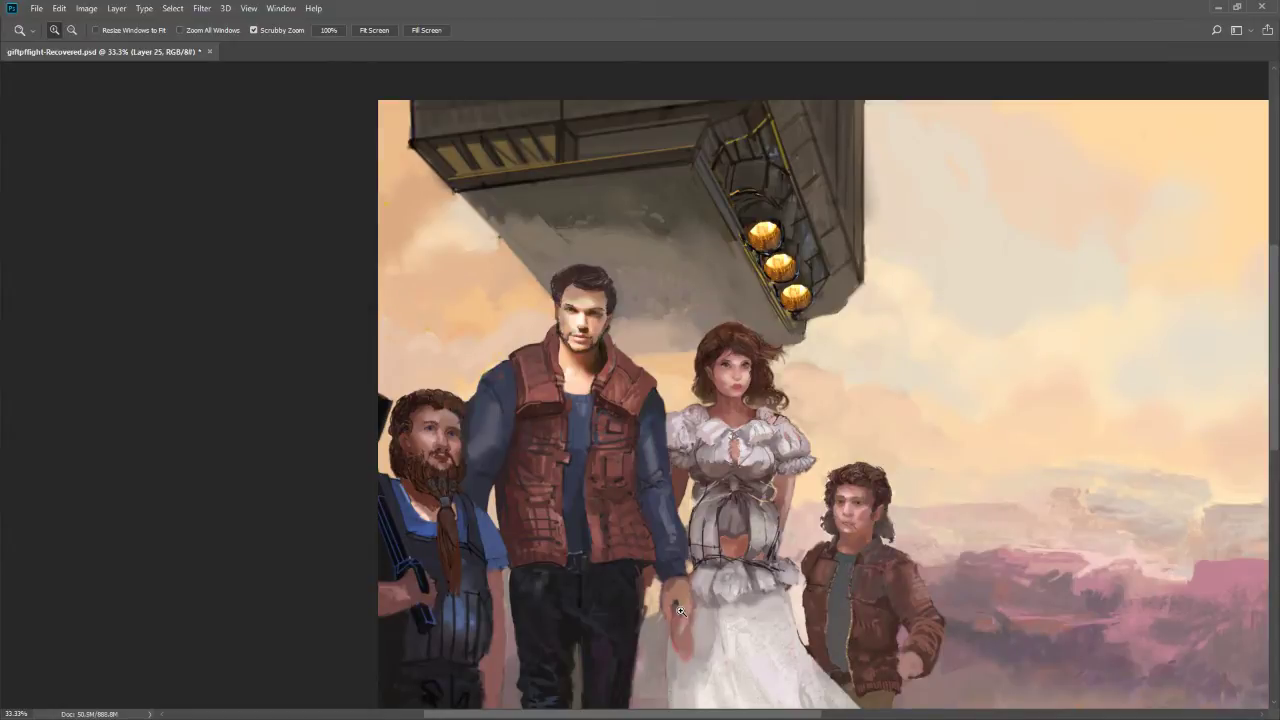
click(714, 514)
key(b)
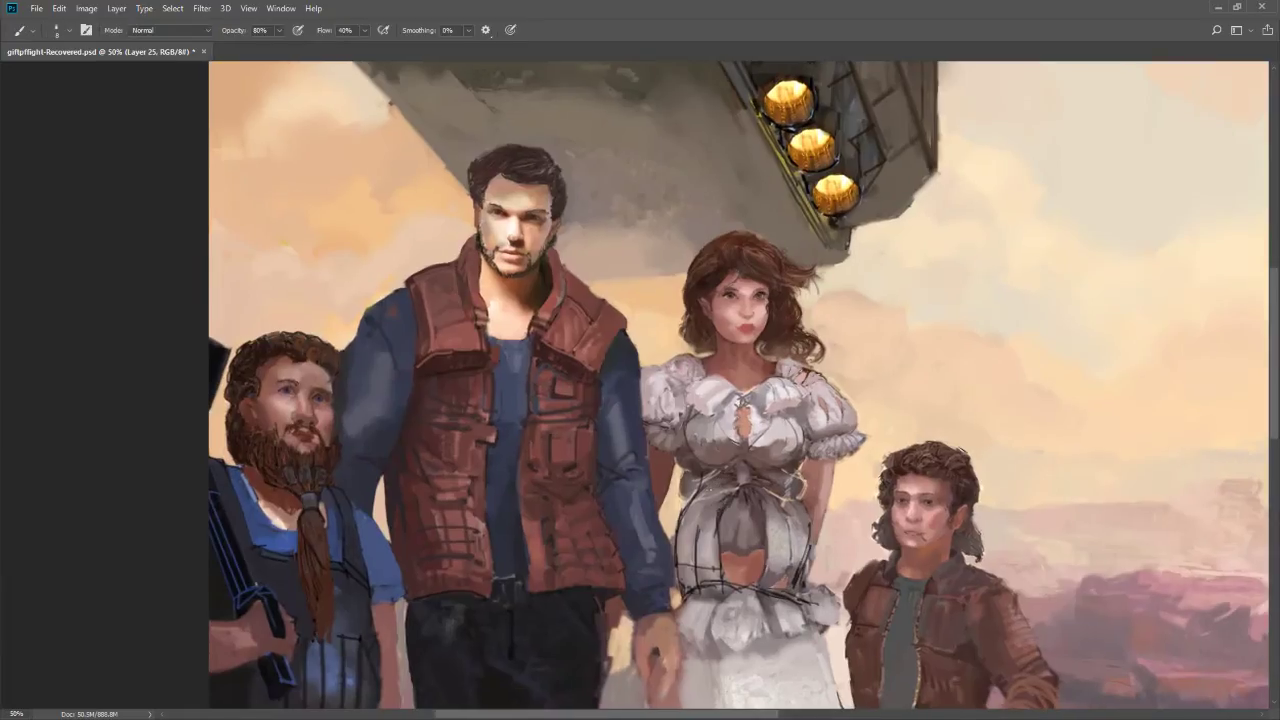
key(bracketright)
key(bracketright)
key(bracketright)
key(bracketright)
key(bracketright)
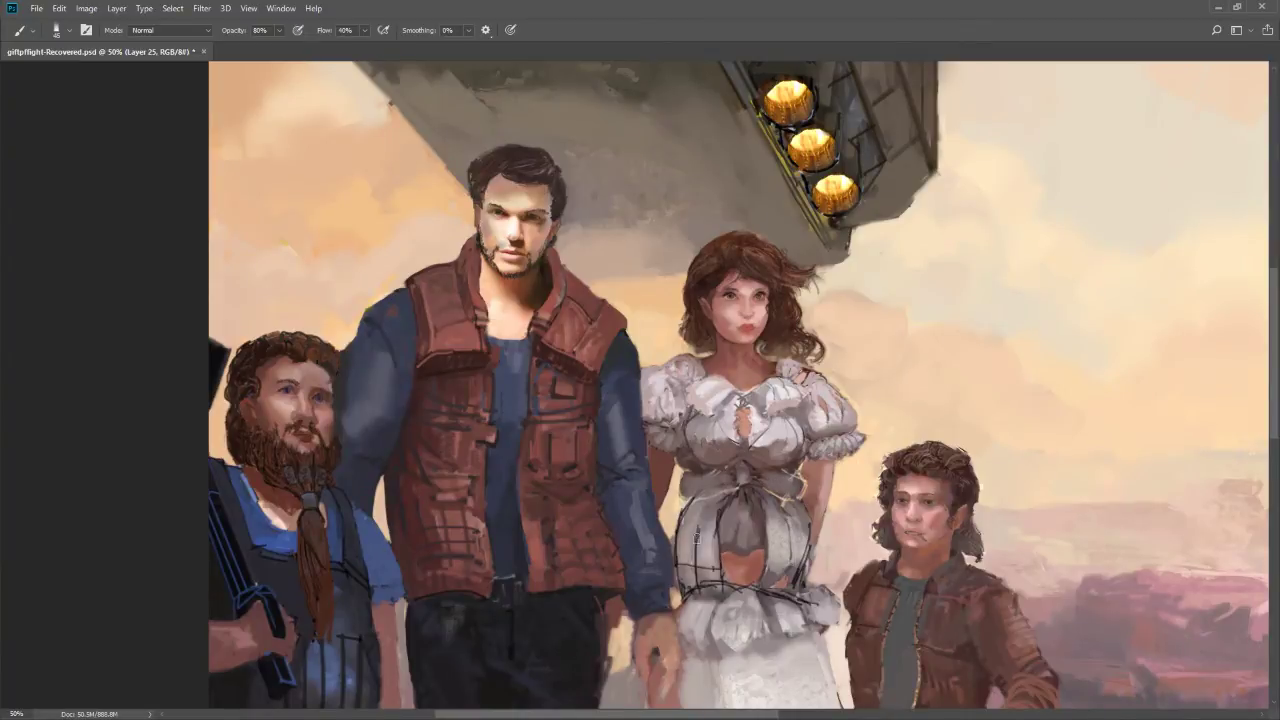
key(7)
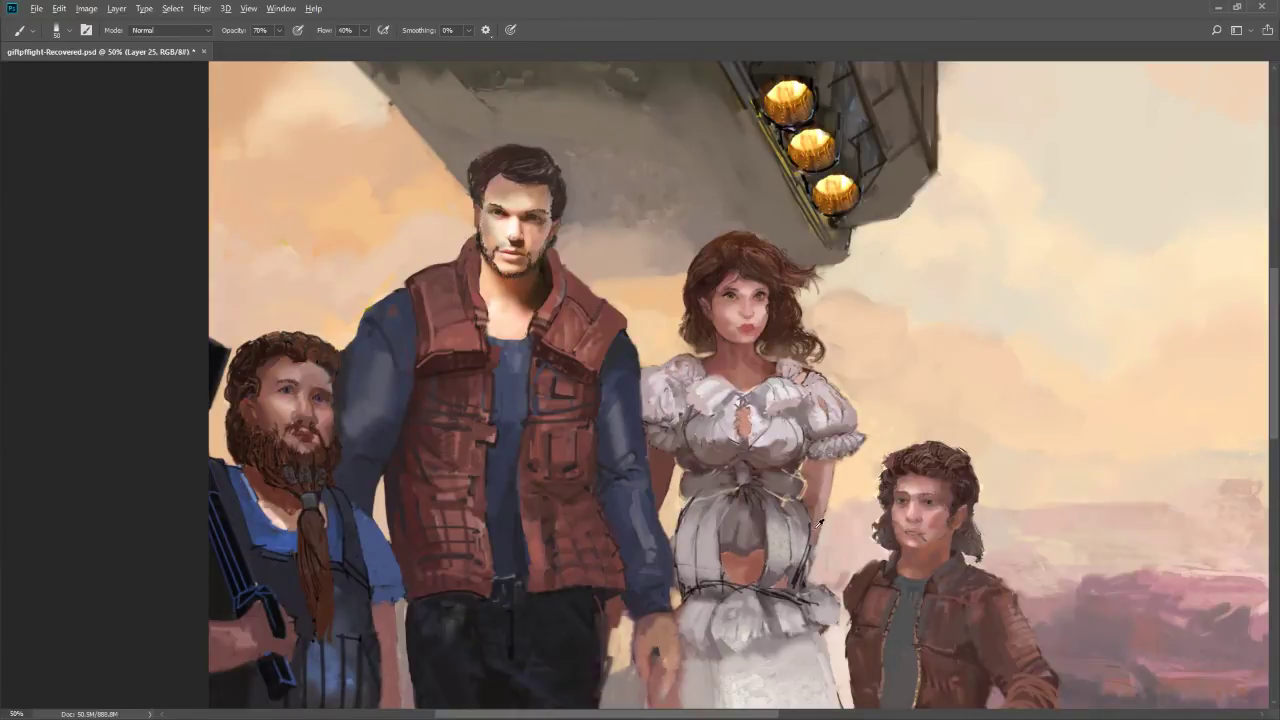
Paint out the dark edge between the woman's tunic and her far arm with tones sampled nearby
key(8)
alt+click(811, 506)
alt+click(807, 579)
alt+click(797, 563)
alt+click(798, 566)
key(4)
key(bracketleft)
key(bracketright)
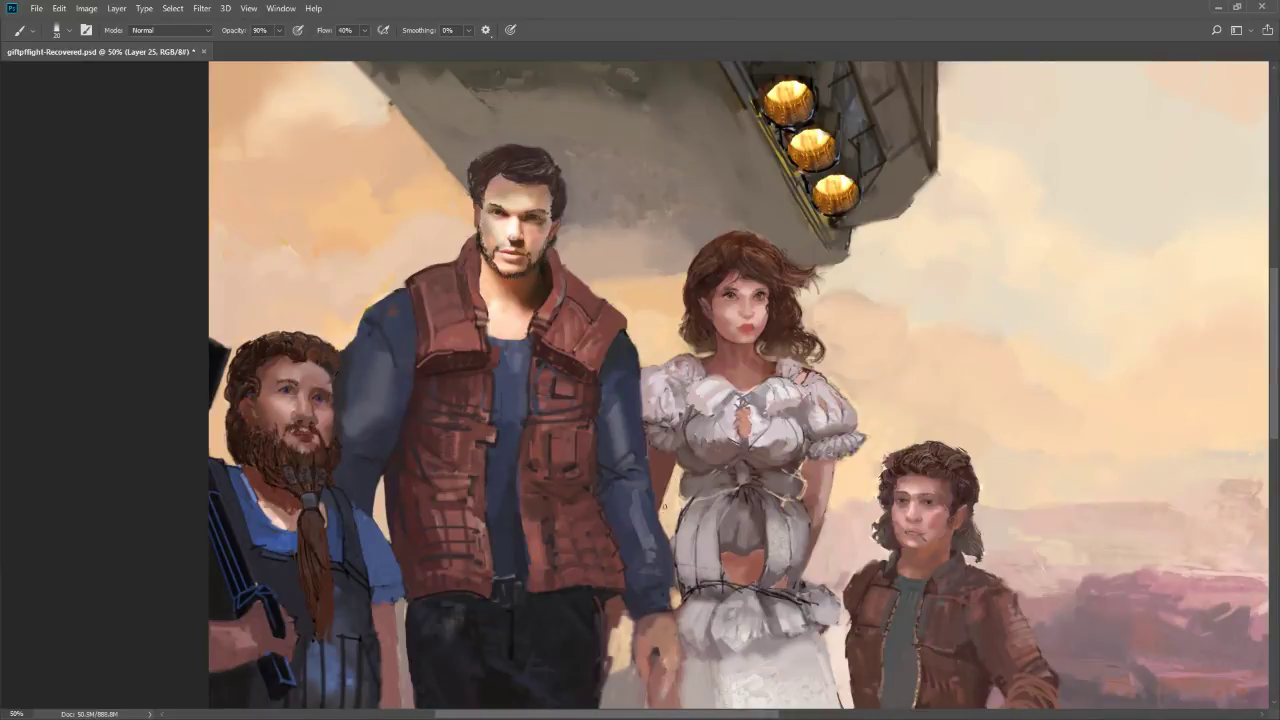
Clean up the woman's waistline on the man's side with the background tone and repaint the adjoining tunic in sampled greys
click(685, 502)
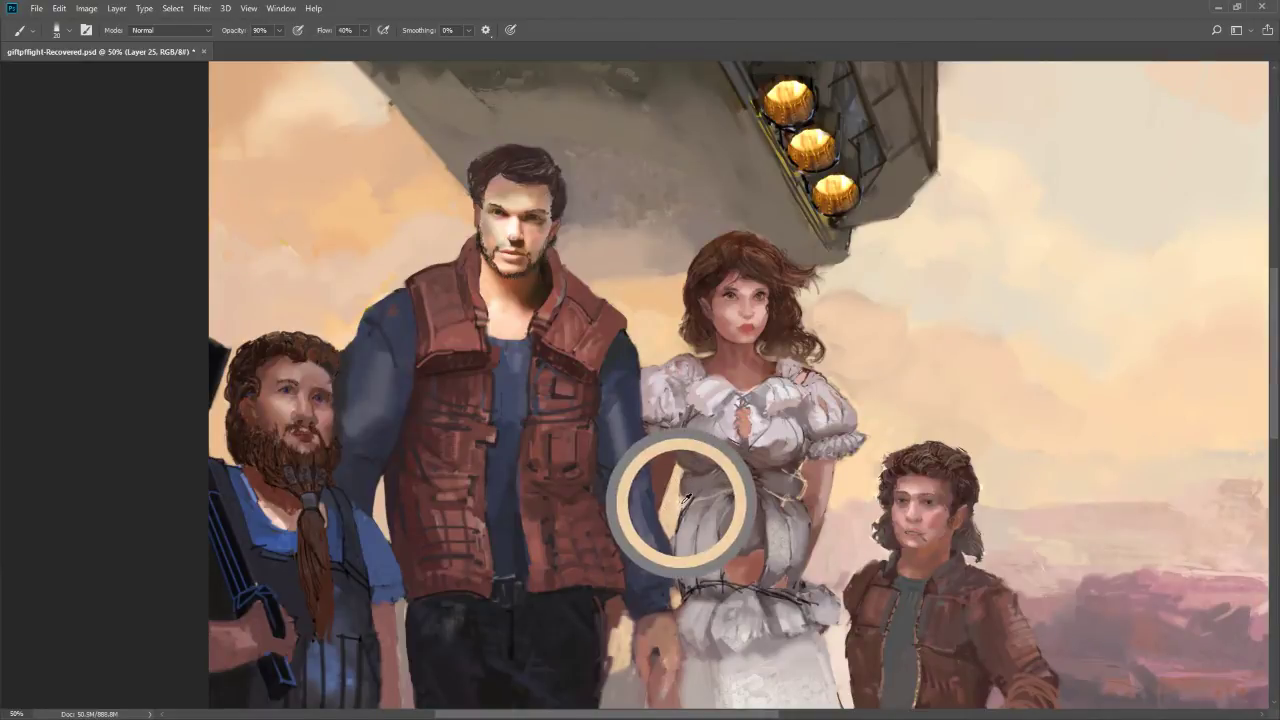
drag(681, 503, 680, 518)
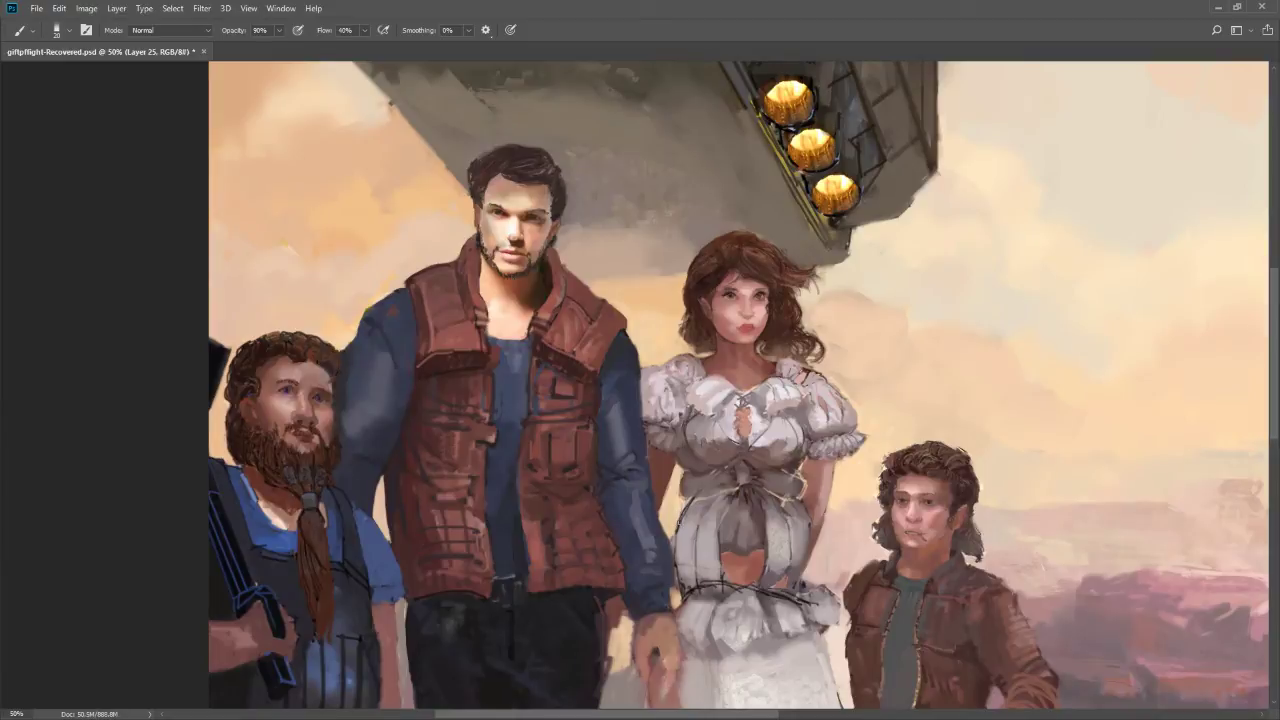
key(bracketleft)
key(bracketright)
alt+click(689, 523)
alt+click(745, 490)
drag(698, 525, 710, 493)
Shade the underside of the woman's bust on the man's side, varying the brush size
alt+right_click(706, 413)
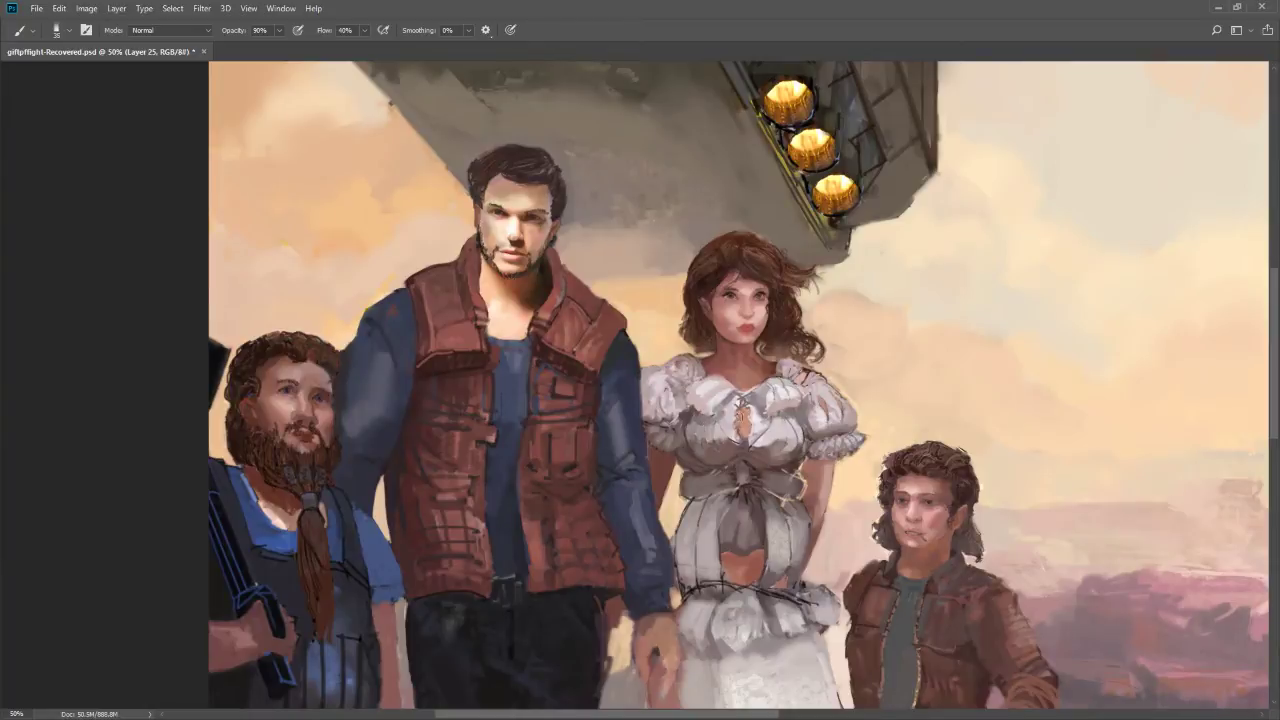
alt+right_click(720, 425)
key(bracketleft)
key(bracketleft)
key(bracketright)
key(bracketright)
key(bracketright)
key(bracketleft)
key(bracketright)
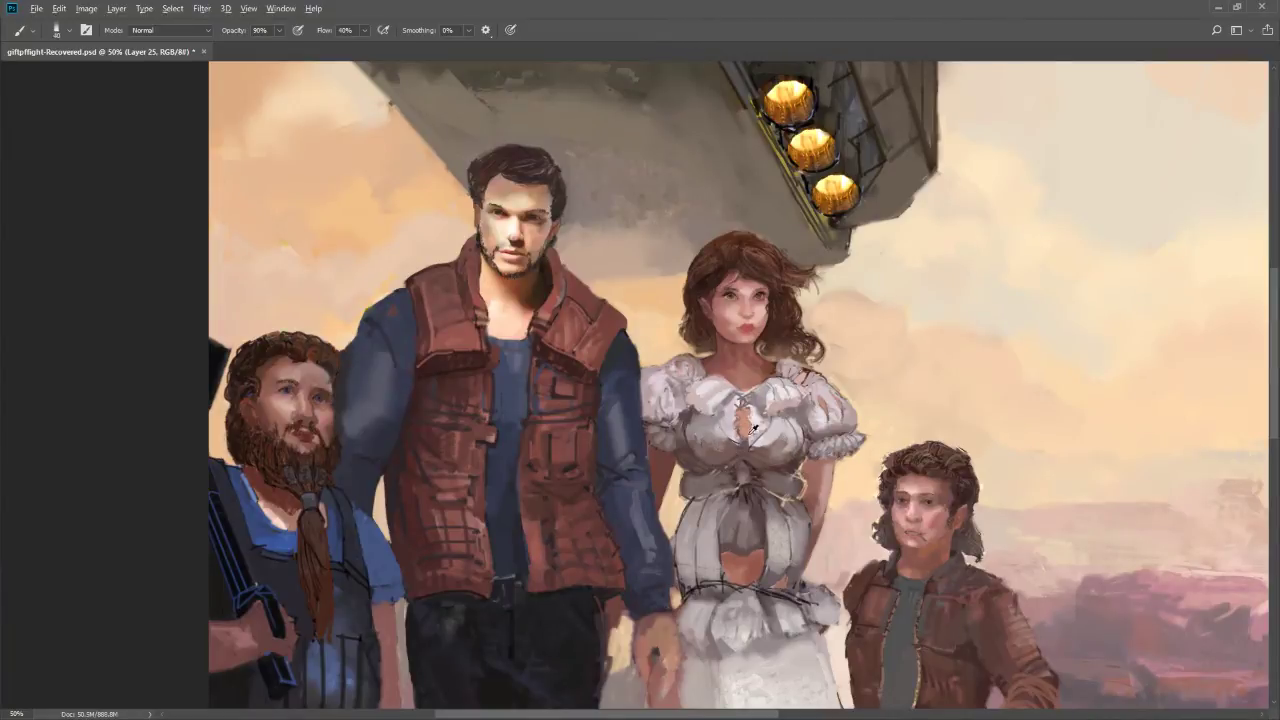
key(bracketleft)
key(bracketleft)
key(bracketleft)
drag(706, 446, 720, 452)
key(bracketright)
key(bracketright)
key(bracketright)
Repaint the woman's collar ruffles and bodice at 80% opacity with tones sampled from the neckline, bust and sash
alt+click(745, 372)
key(8)
key(bracketright)
alt+click(748, 386)
alt+click(726, 445)
alt+click(714, 476)
key(bracketleft)
key(bracketleft)
alt+click(680, 437)
key(bracketright)
key(bracketright)
key(bracketright)
Choose a near-black foreground color and add fine dark accents where the bodice meets the sleeve on the man's side
key(n)
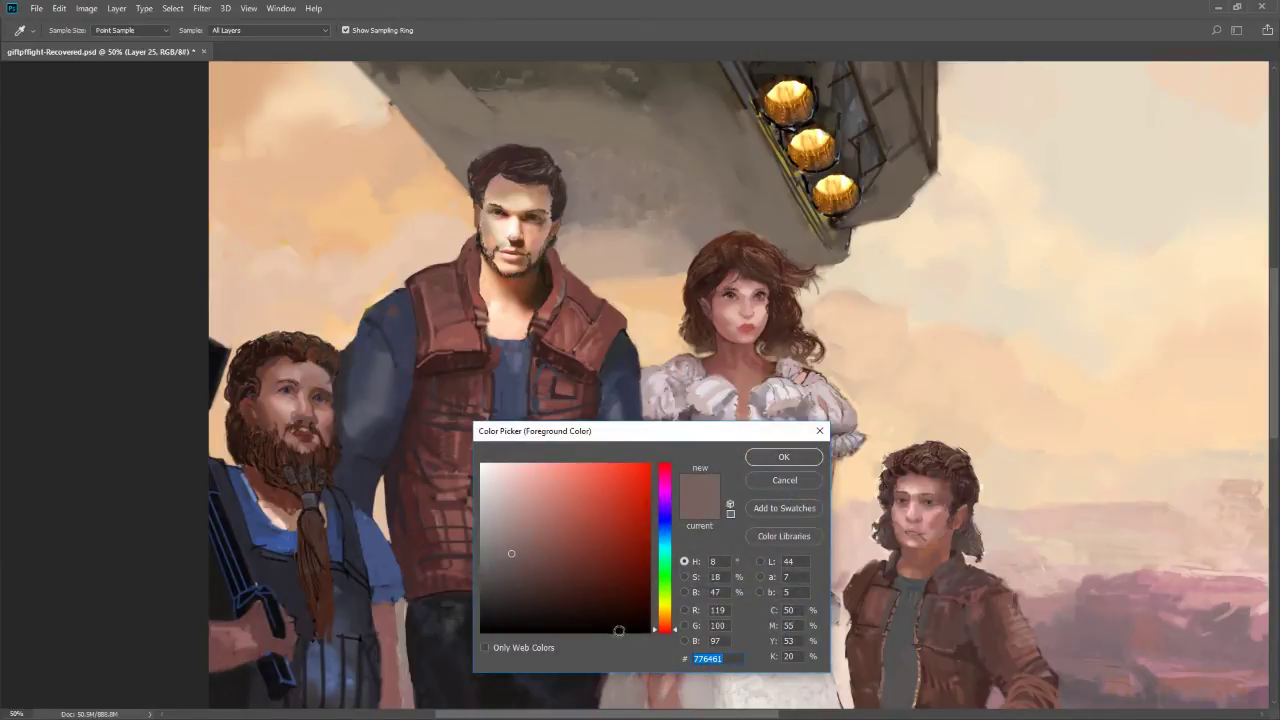
click(627, 631)
click(794, 461)
key(bracketleft)
key(bracketleft)
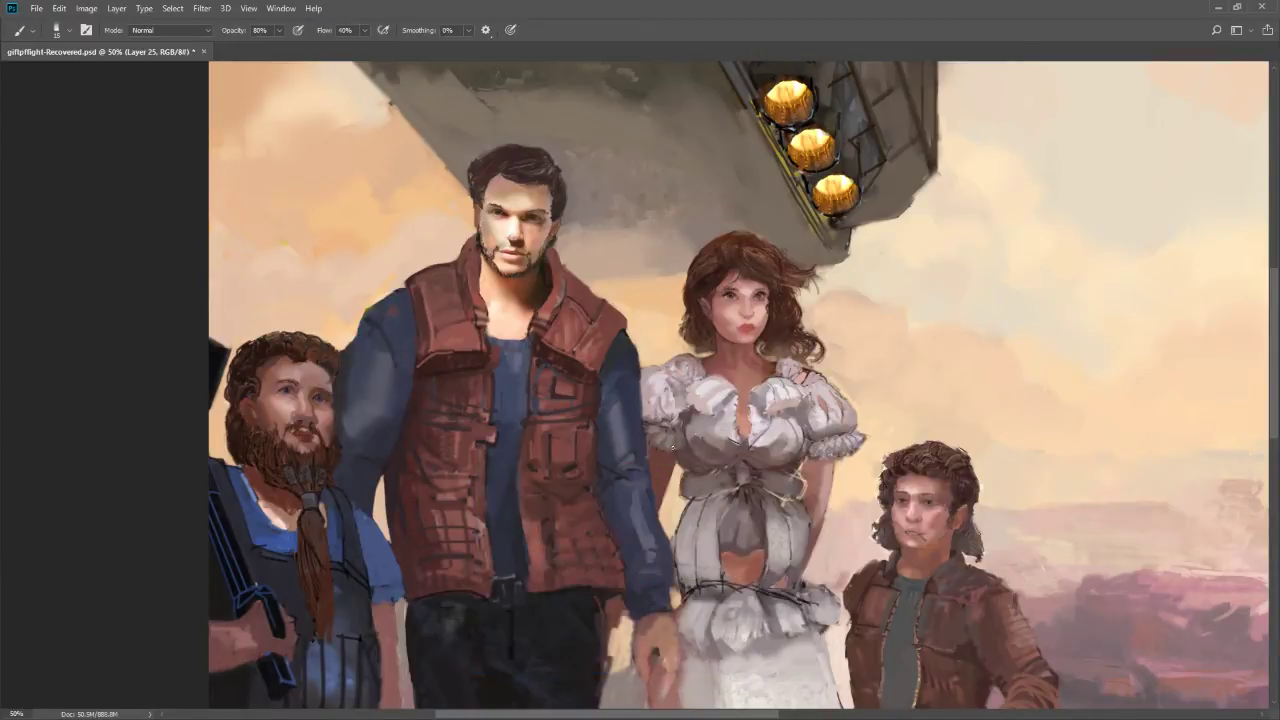
drag(696, 446, 672, 462)
click(660, 415)
Refine the collar ruffle on the man's side with a sampled tone at 90% opacity and save the document
key(bracketright)
key(bracketright)
alt+click(682, 419)
key(bracketright)
key(9)
key(bracketleft)
key(bracketleft)
drag(720, 417, 696, 390)
key(ctrl+s)
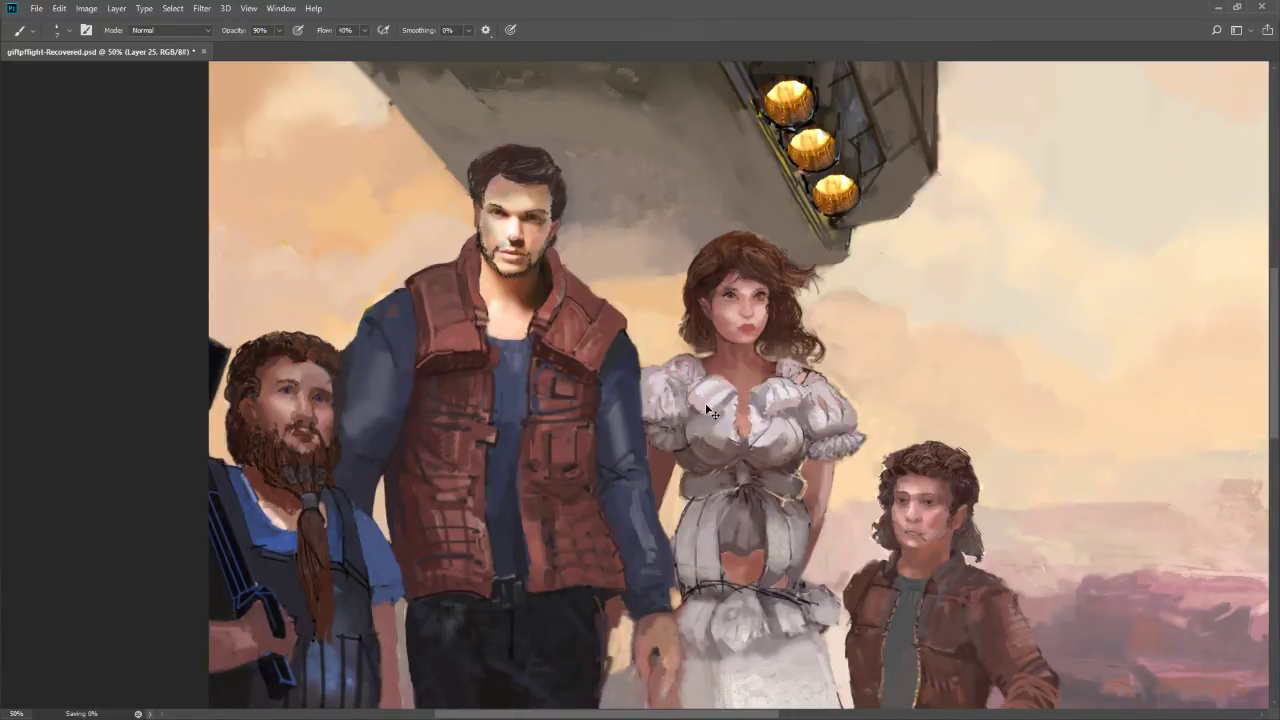
Retouch the top of the woman's puffed sleeve beside the man with a sampled sleeve tone
key(bracketright)
key(bracketright)
key(bracketright)
key(bracketright)
key(bracketright)
key(bracketright)
key(bracketright)
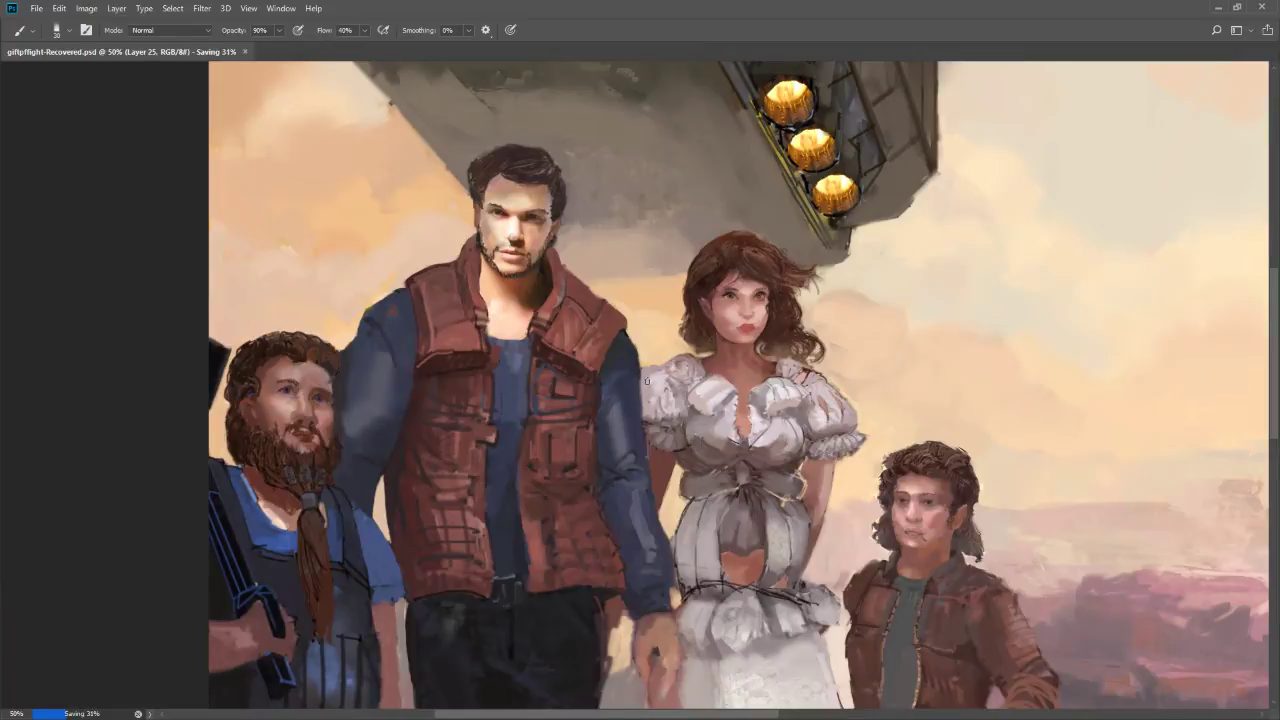
drag(644, 386, 656, 378)
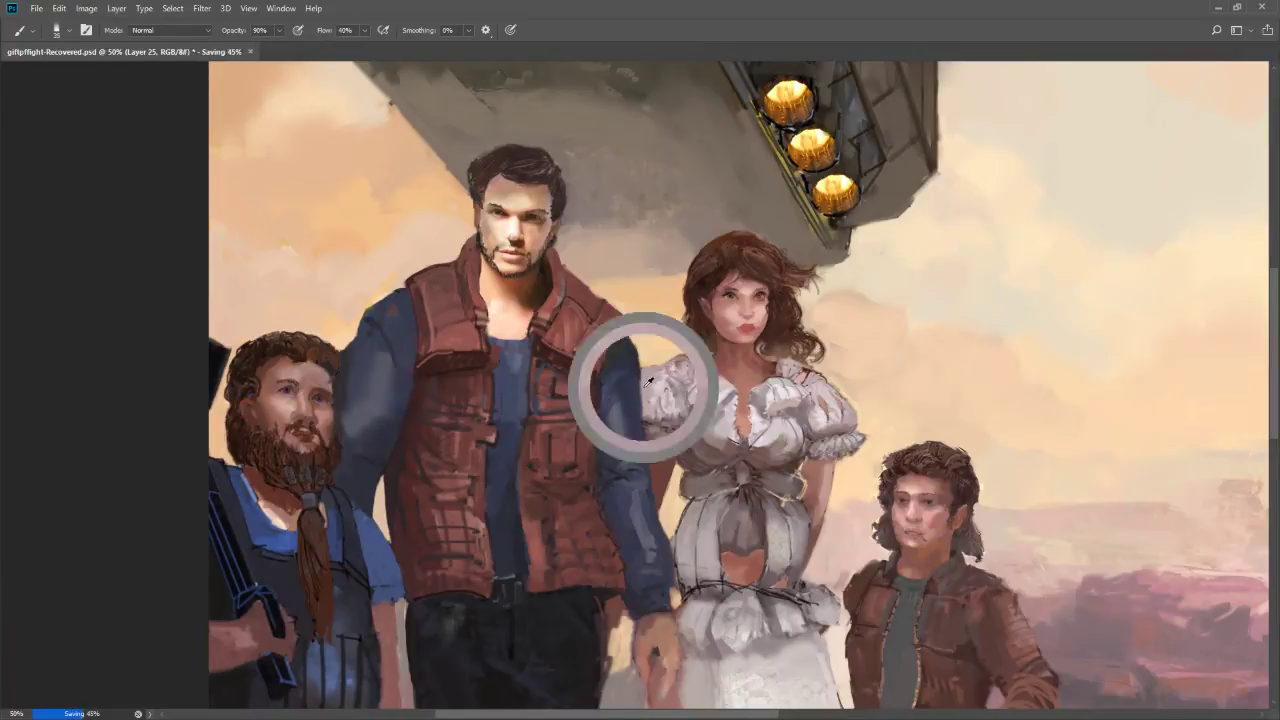
key(bracketleft)
key(bracketleft)
key(bracketleft)
key(bracketleft)
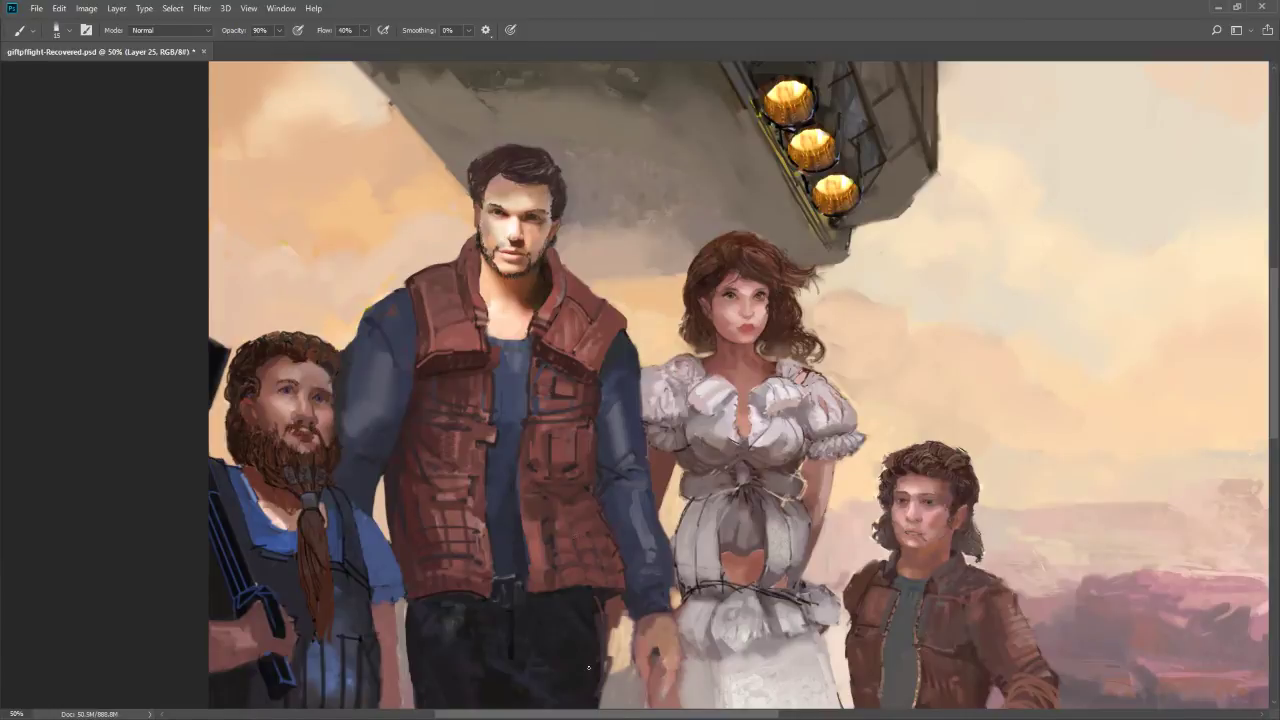
Draw thin dark fold lines across the man's side of the woman's tunic below the sash
alt+click(795, 462)
key(bracketright)
key(bracketright)
key(bracketright)
key(bracketleft)
key(bracketleft)
key(bracketleft)
key(bracketleft)
mouse_move(718, 497)
mouse_down()
mouse_move(719, 537)
mouse_move(696, 520)
mouse_move(718, 517)
mouse_up()
drag(719, 513, 676, 532)
drag(710, 529, 677, 549)
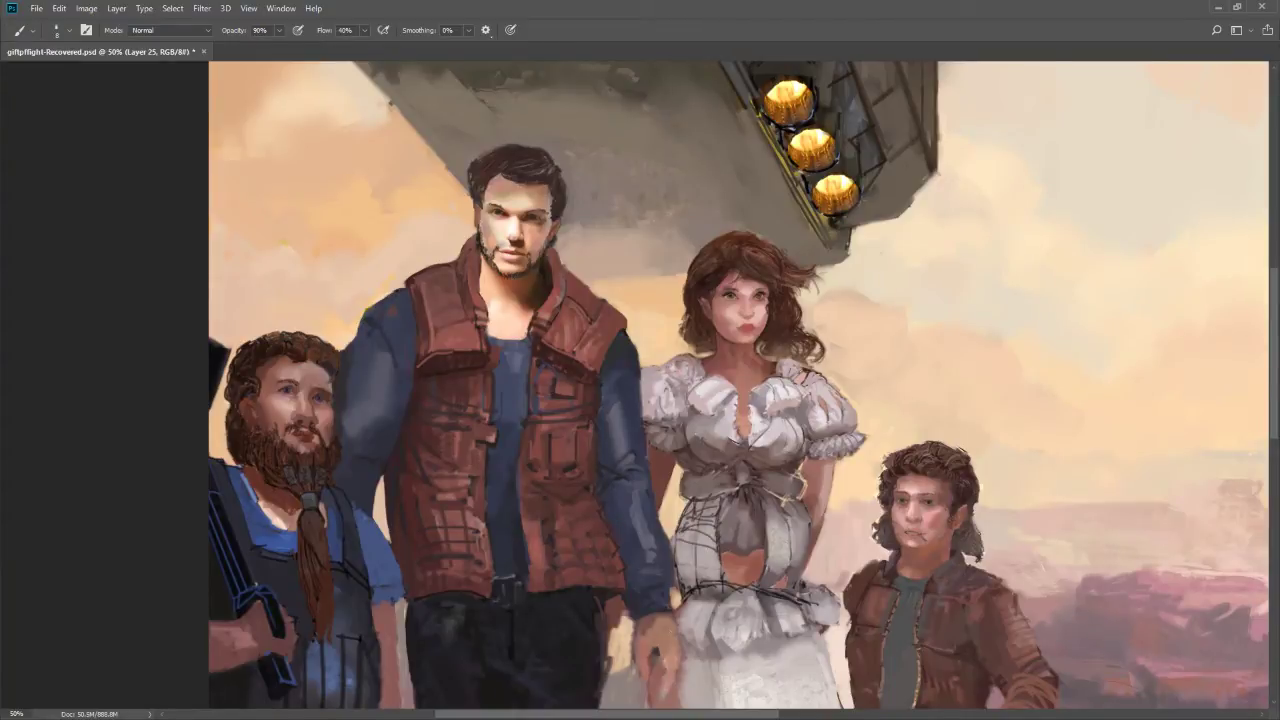
Add dark crease lines around the sash, down the tunic's far side and across the midriff above the ruffle
drag(695, 499, 685, 511)
mouse_move(703, 482)
mouse_down()
mouse_move(694, 495)
mouse_move(675, 489)
mouse_move(702, 533)
mouse_move(677, 495)
mouse_up()
drag(707, 501, 697, 523)
drag(799, 519, 792, 564)
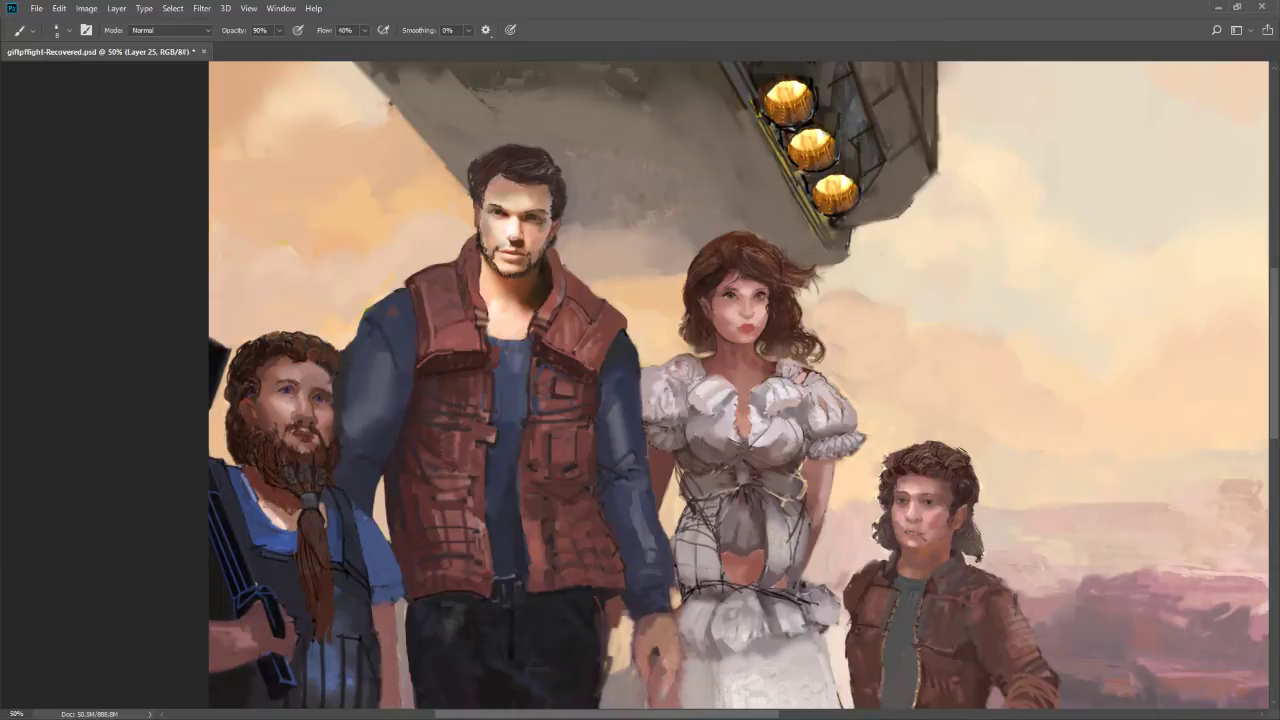
drag(677, 554, 794, 571)
drag(688, 552, 804, 575)
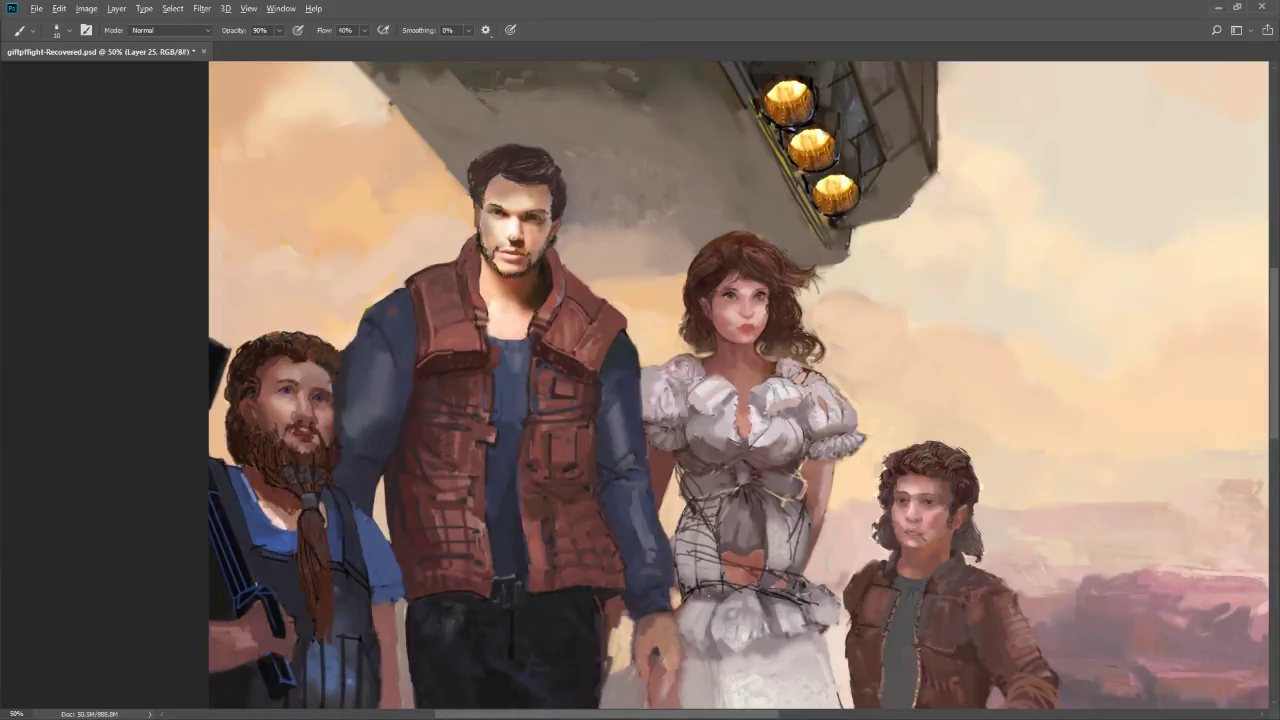
Repaint the woman's bare midriff opening over the crossing dark lines at 90% opacity
key(space)
alt+click(738, 584)
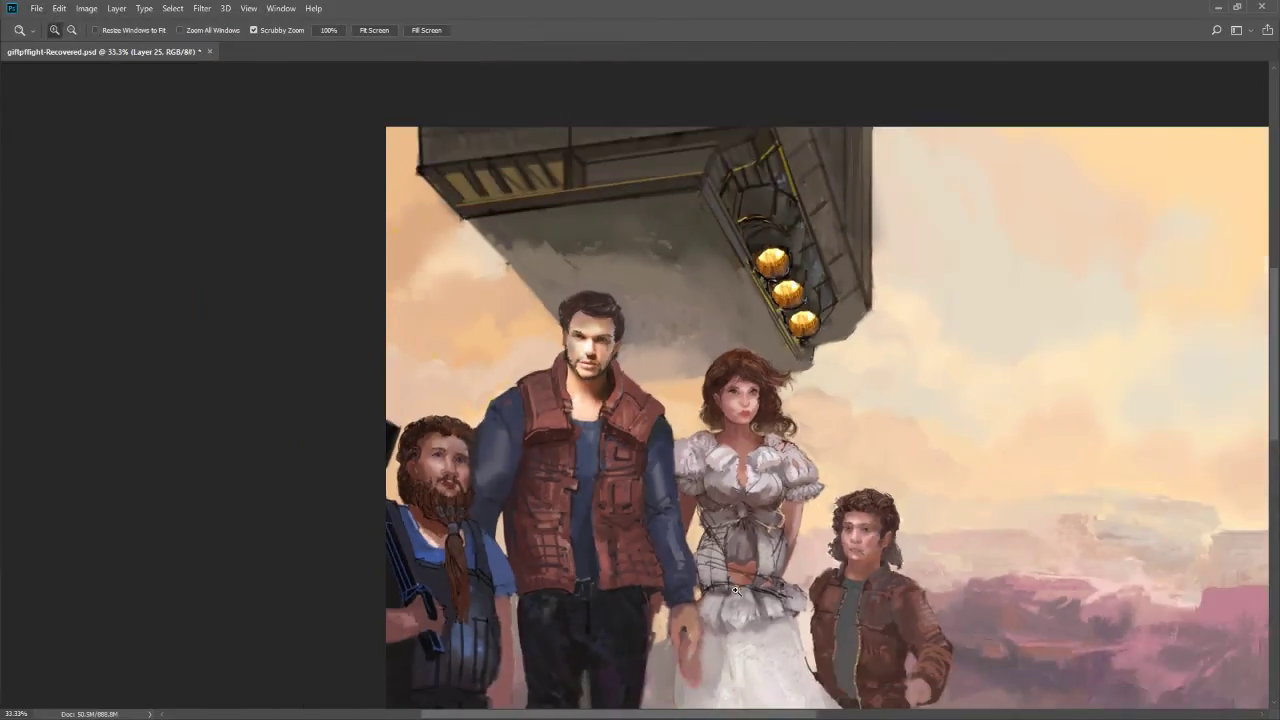
drag(738, 584, 763, 510)
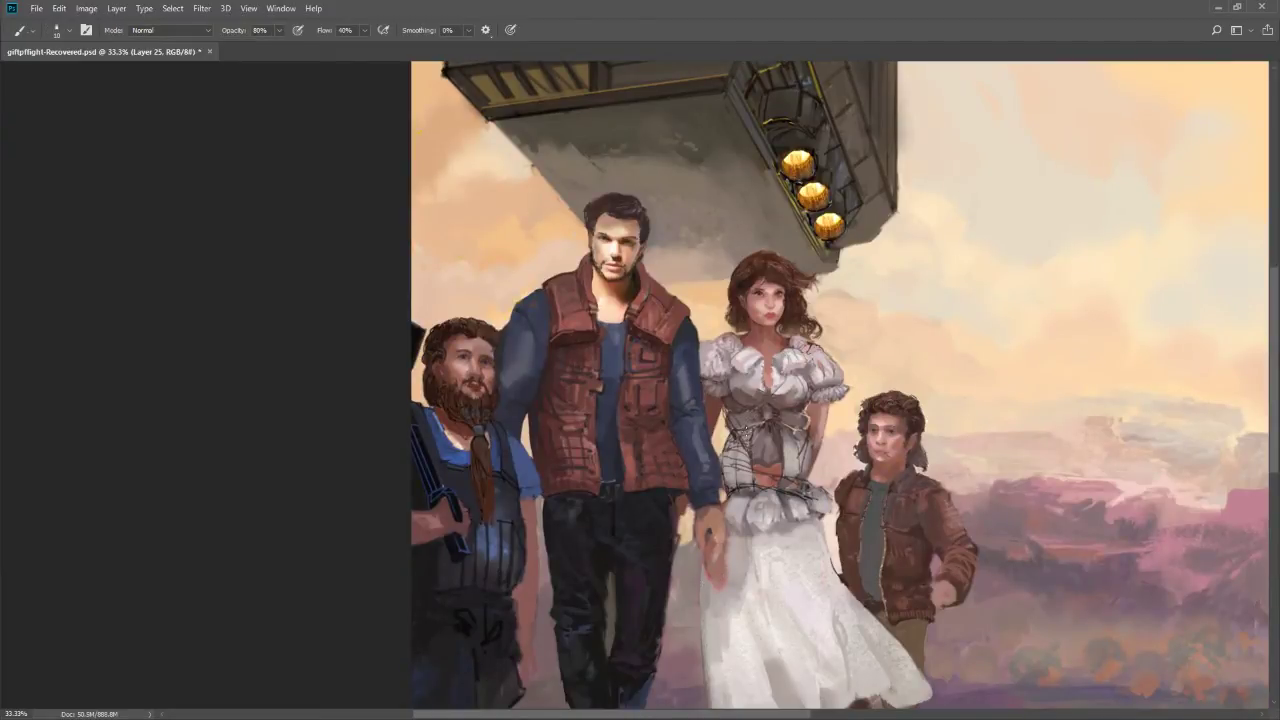
key(bracketright)
key(9)
key(bracketleft)
mouse_move(757, 466)
mouse_down()
mouse_move(780, 472)
mouse_move(755, 472)
mouse_up()
key(bracketleft)
key(bracketright)
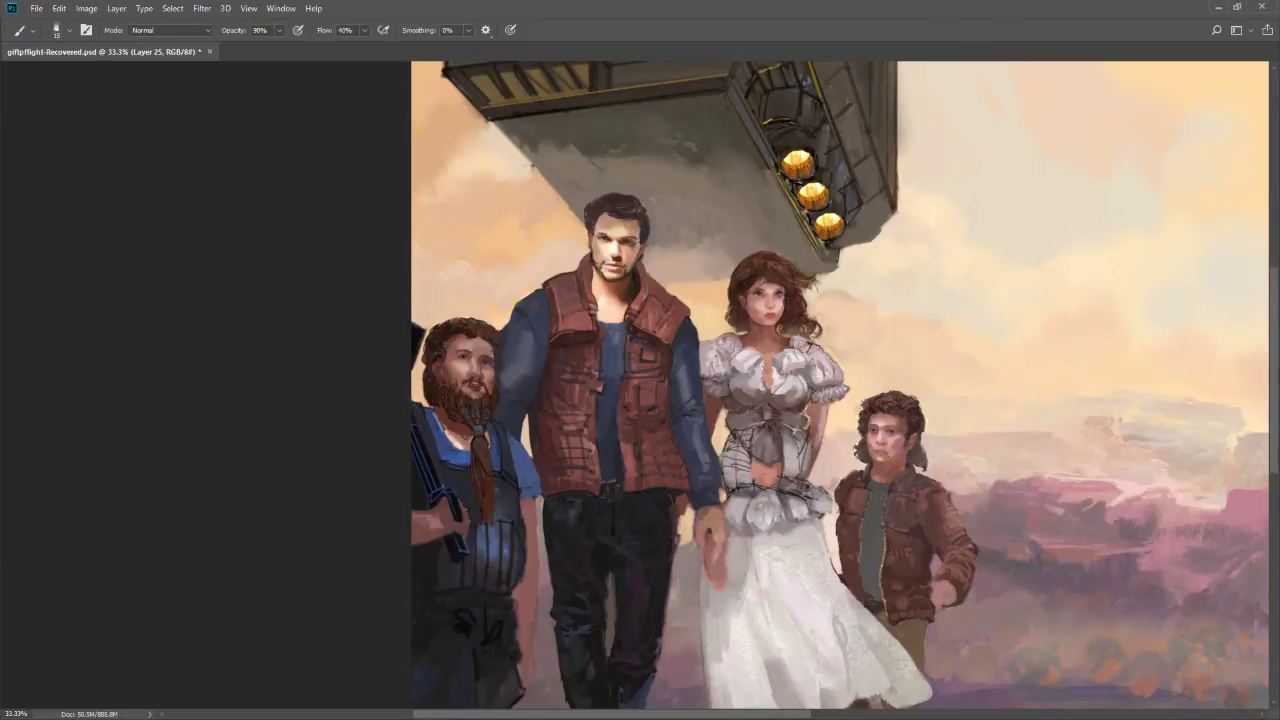
Shade both sides of the woman's tunic in sampled grey, softening the sketched crease lines
mouse_move(750, 450)
mouse_down()
mouse_move(770, 462)
mouse_move(799, 437)
mouse_up()
drag(802, 440, 808, 482)
key(bracketright)
key(bracketright)
alt+click(816, 428)
drag(789, 442, 785, 488)
key(bracketright)
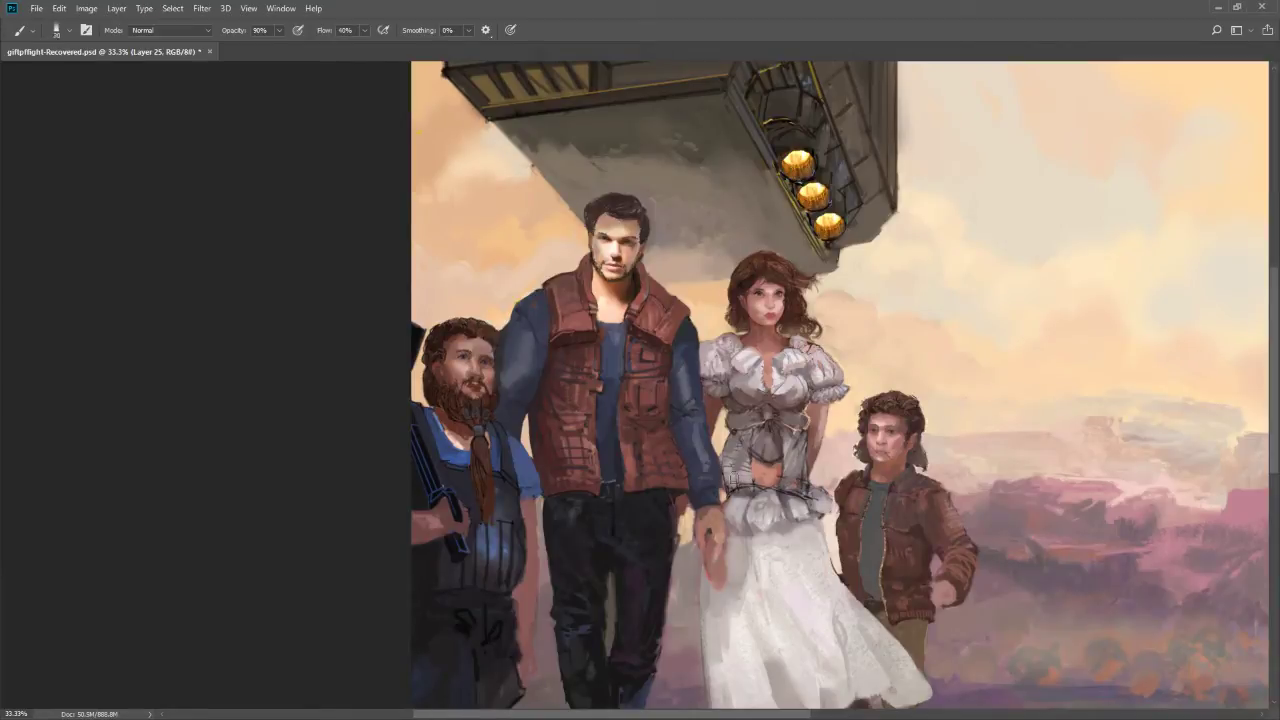
Darken the tunic's lower side and its hem ruffle to grey with pleated strokes at 80% opacity
mouse_move(731, 472)
mouse_down()
mouse_move(755, 482)
mouse_move(720, 484)
mouse_up()
key(8)
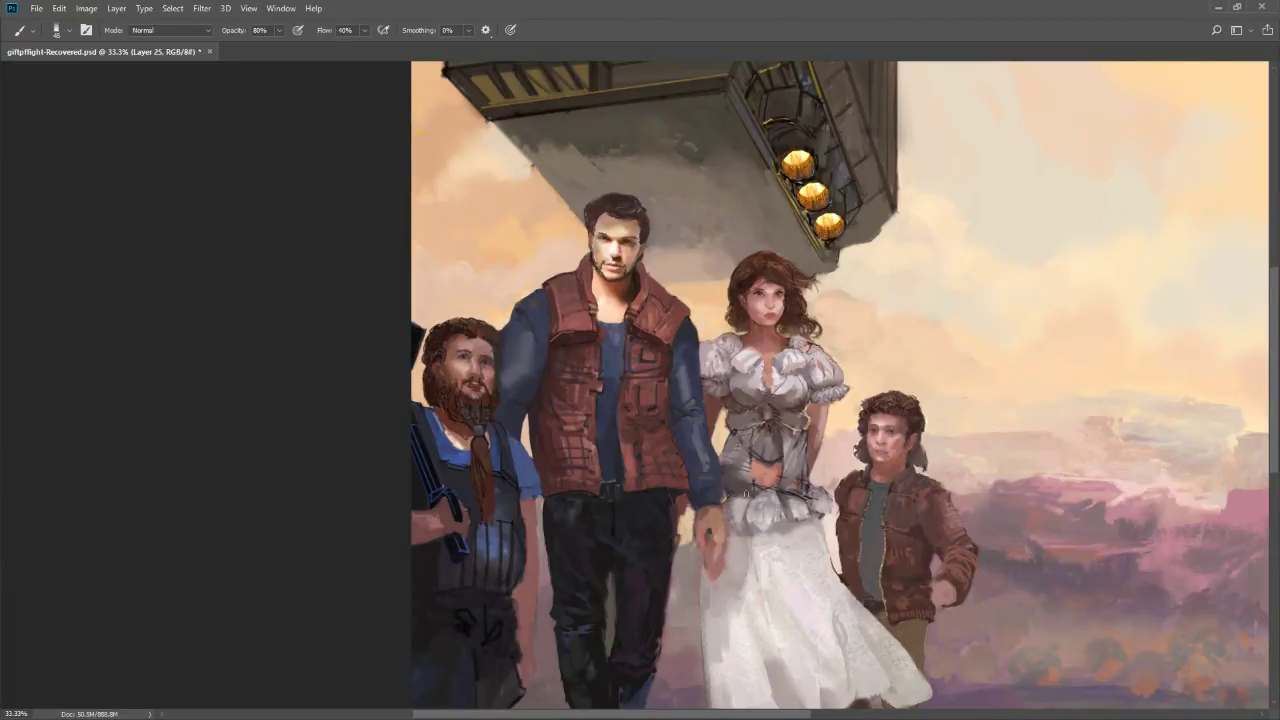
mouse_move(752, 500)
mouse_down()
mouse_move(771, 521)
mouse_move(772, 500)
mouse_move(800, 517)
mouse_move(815, 505)
mouse_move(830, 516)
mouse_move(825, 503)
mouse_up()
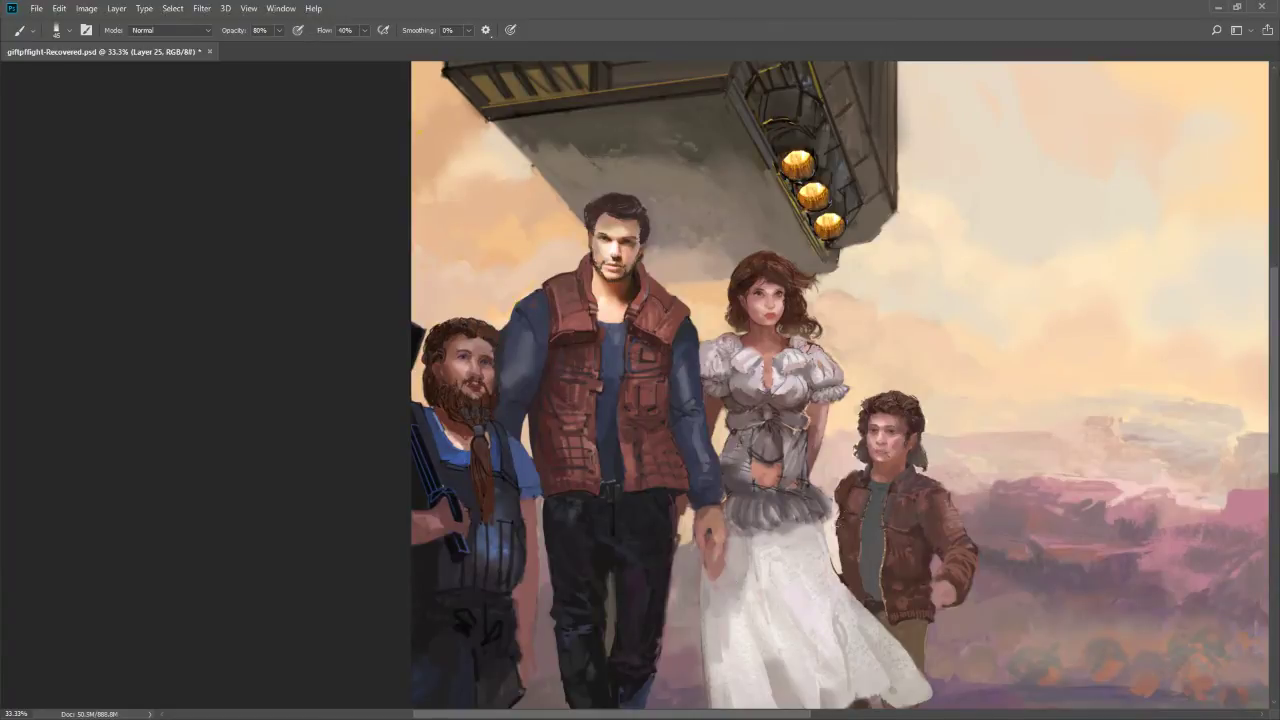
drag(838, 510, 838, 550)
Paint black #000000 pupils in the green eyes of the short figure in the brown jacket with a tiny brush
key(z)
drag(911, 464, 911, 464)
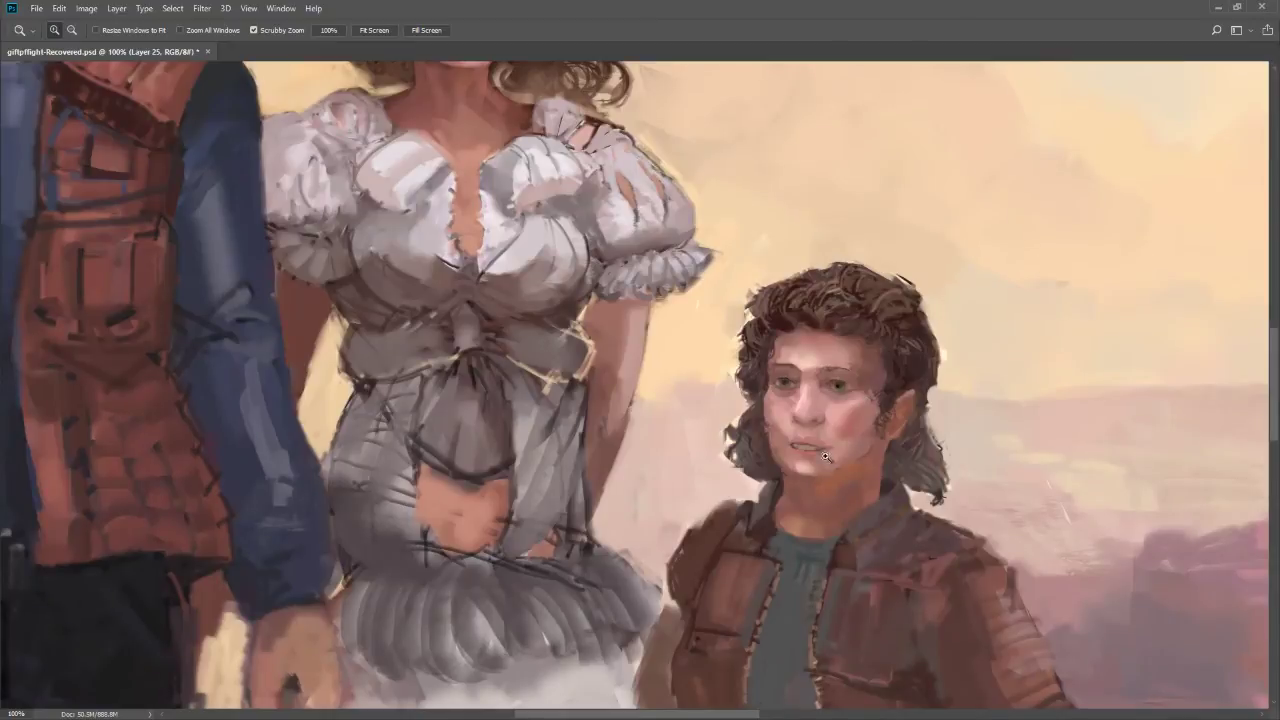
click(864, 413)
key(b)
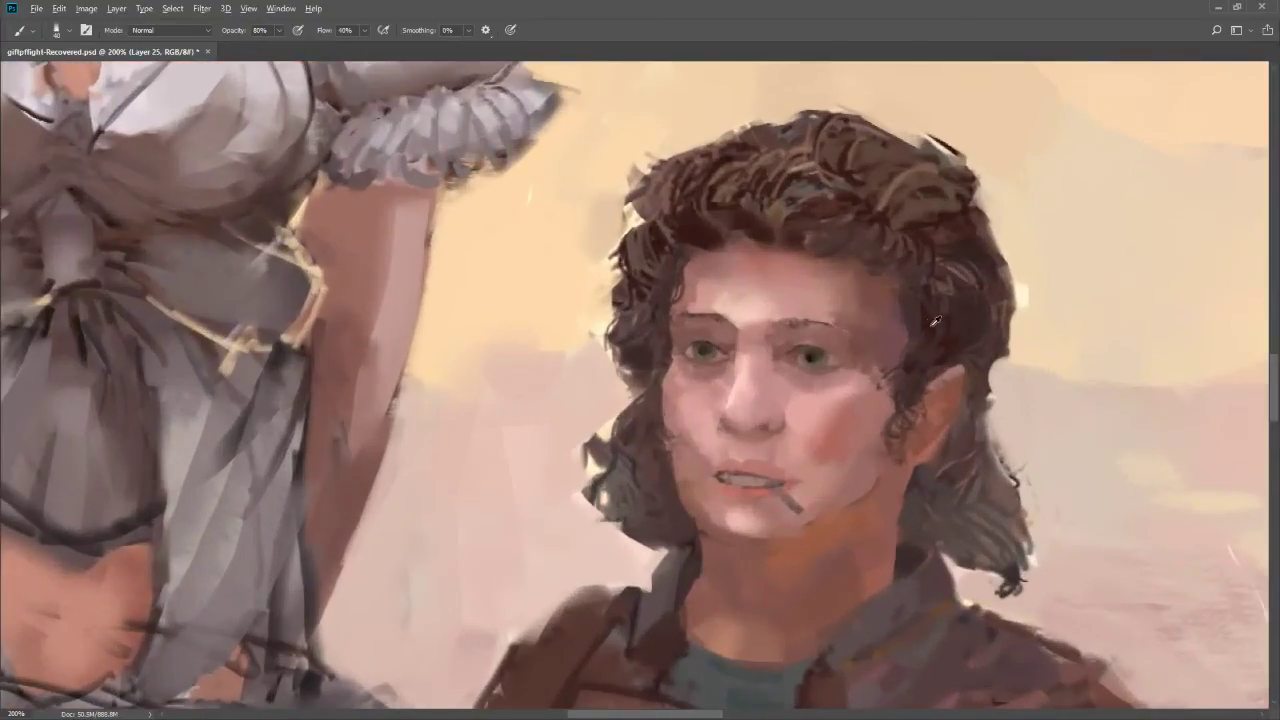
key(bracketleft)
key(bracketleft)
key(bracketleft)
key(bracketleft)
key(bracketleft)
key(bracketleft)
key(bracketleft)
key(n)
drag(635, 623, 641, 644)
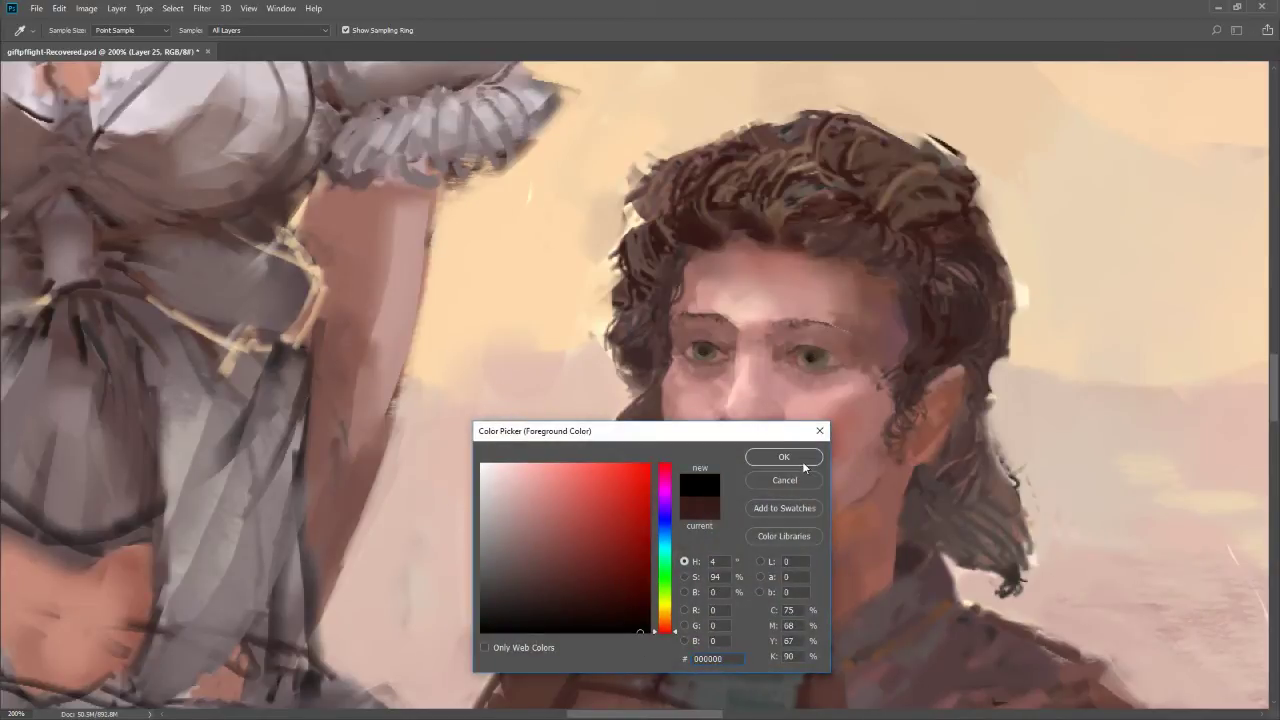
click(803, 462)
click(709, 352)
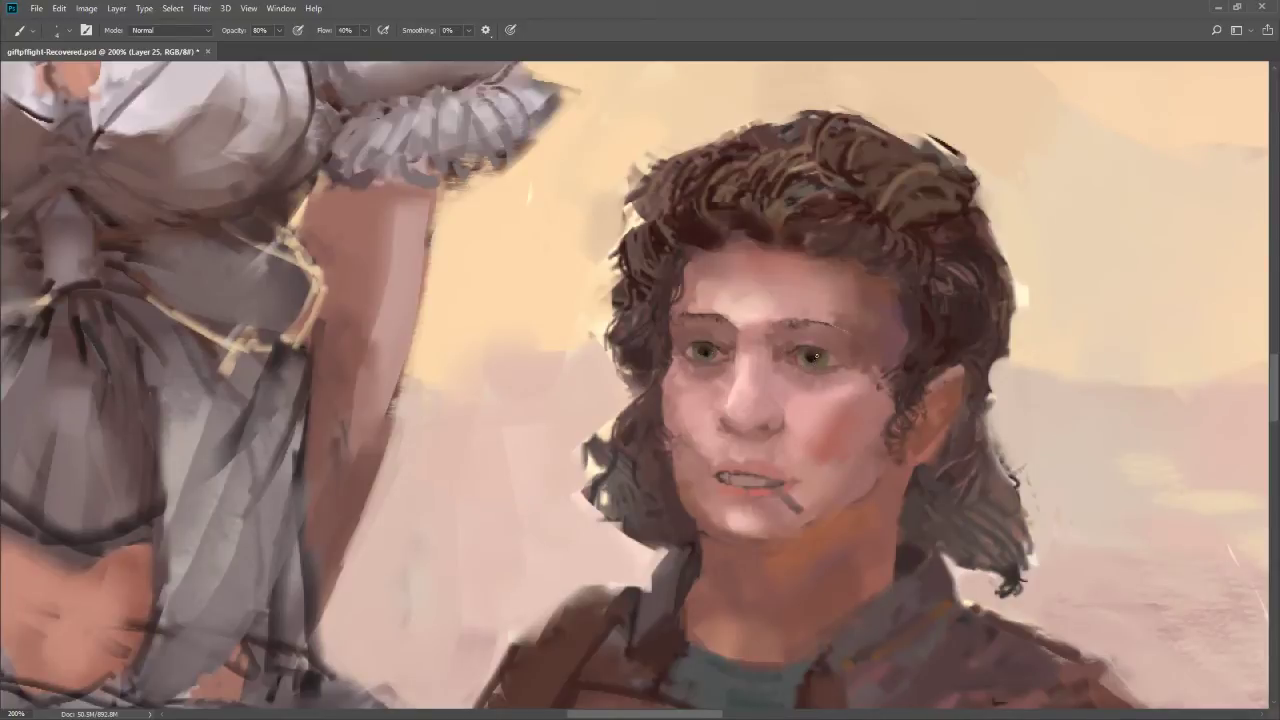
Choose pale pink #e6ccca and touch in small highlights on the short figure's eyes
key(n)
click(500, 479)
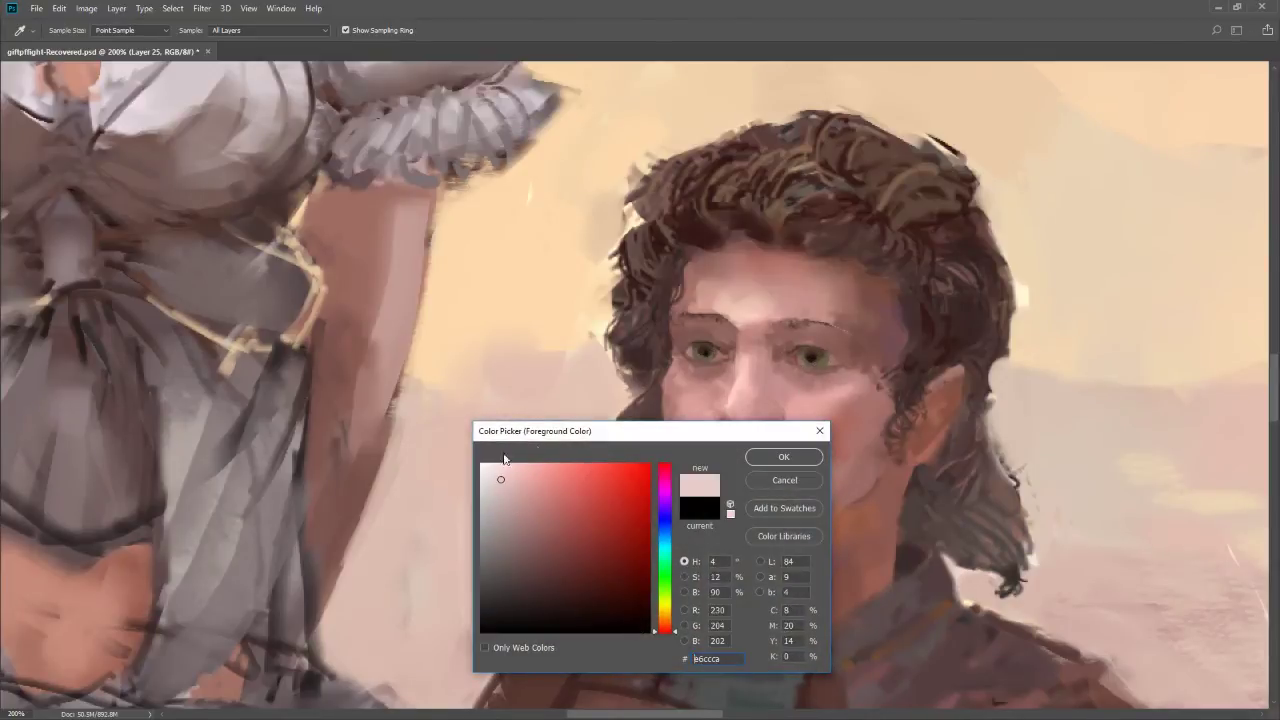
click(776, 459)
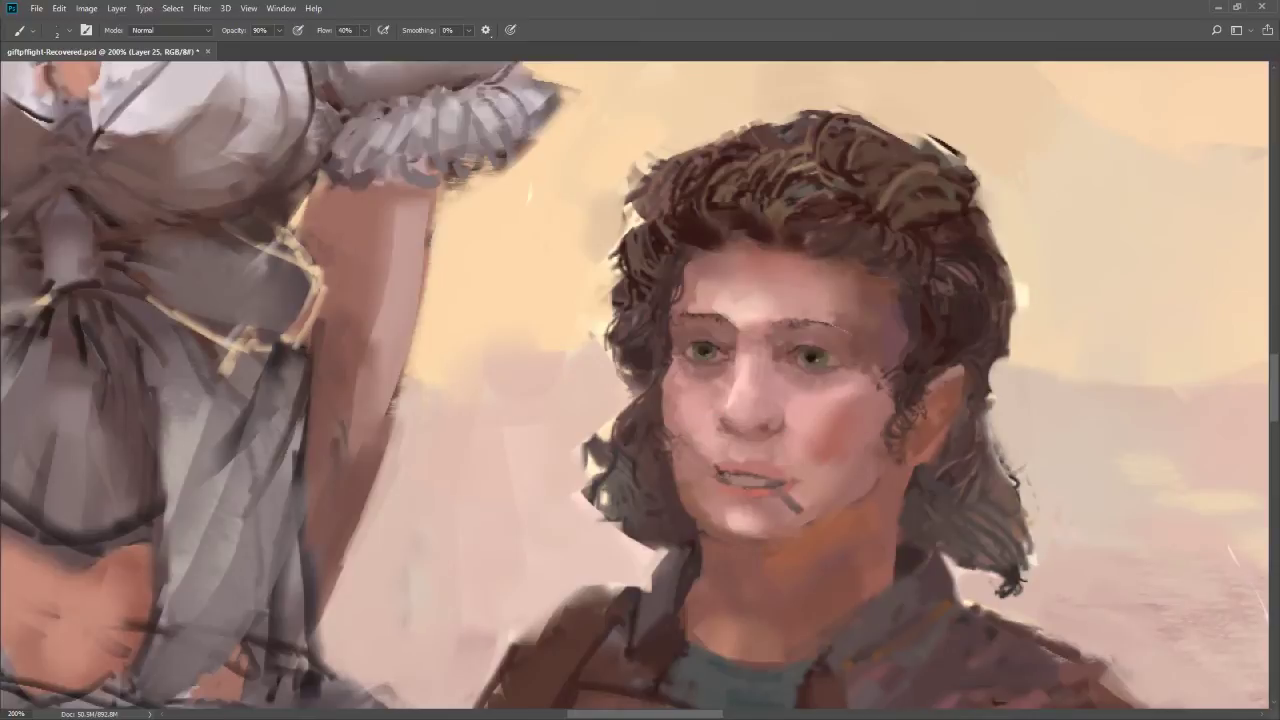
Choose a very dark brown foreground color and draw thin contour lines around the woman's bust and bodice
key(z)
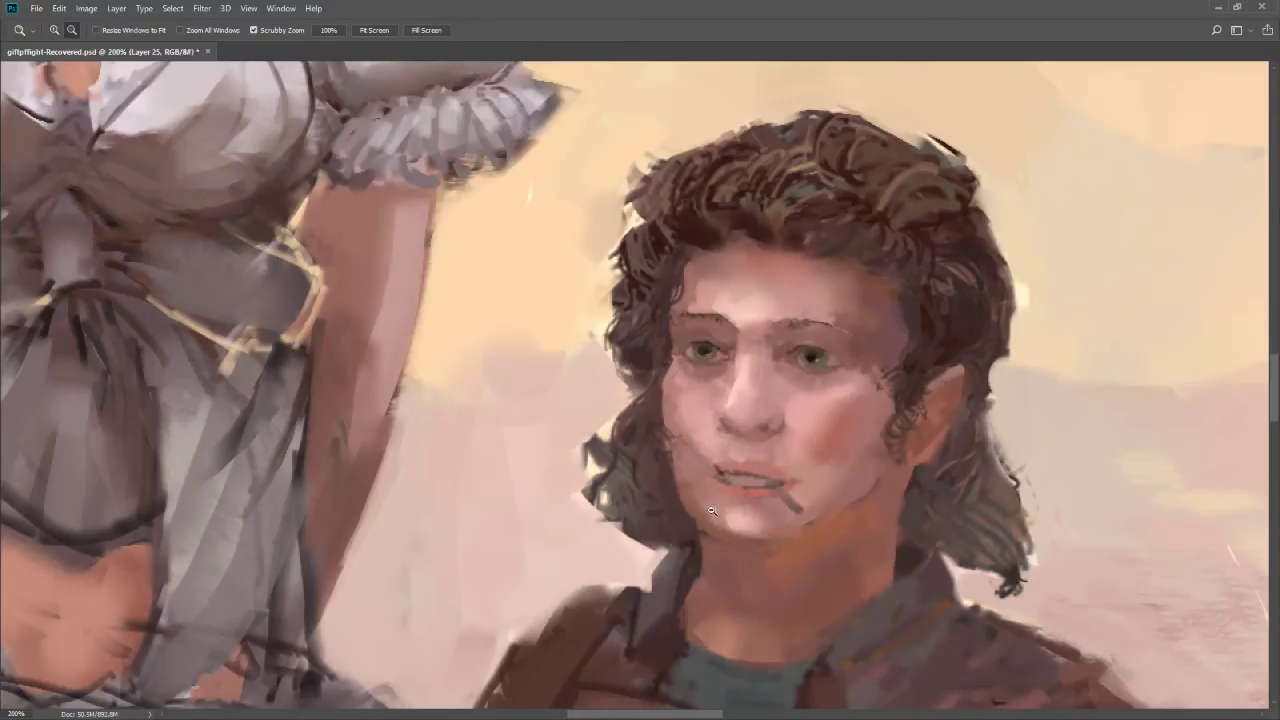
alt+click(700, 550)
alt+click(702, 530)
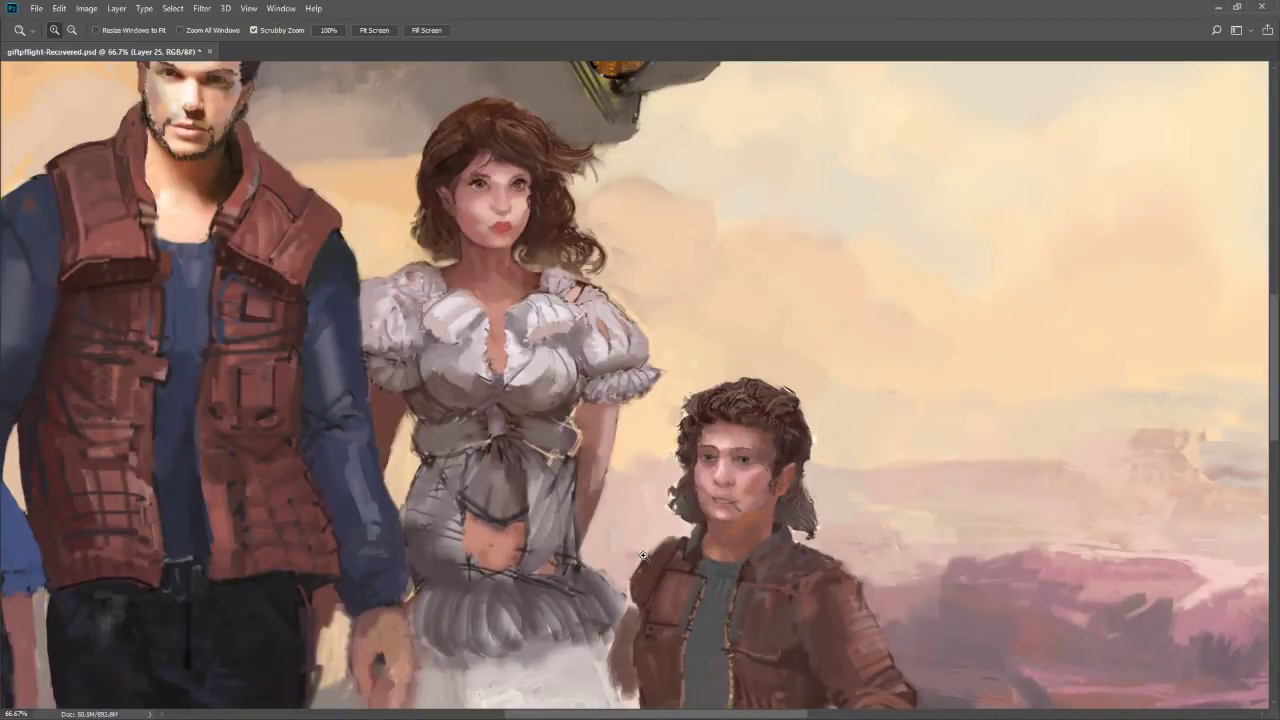
alt+click(532, 466)
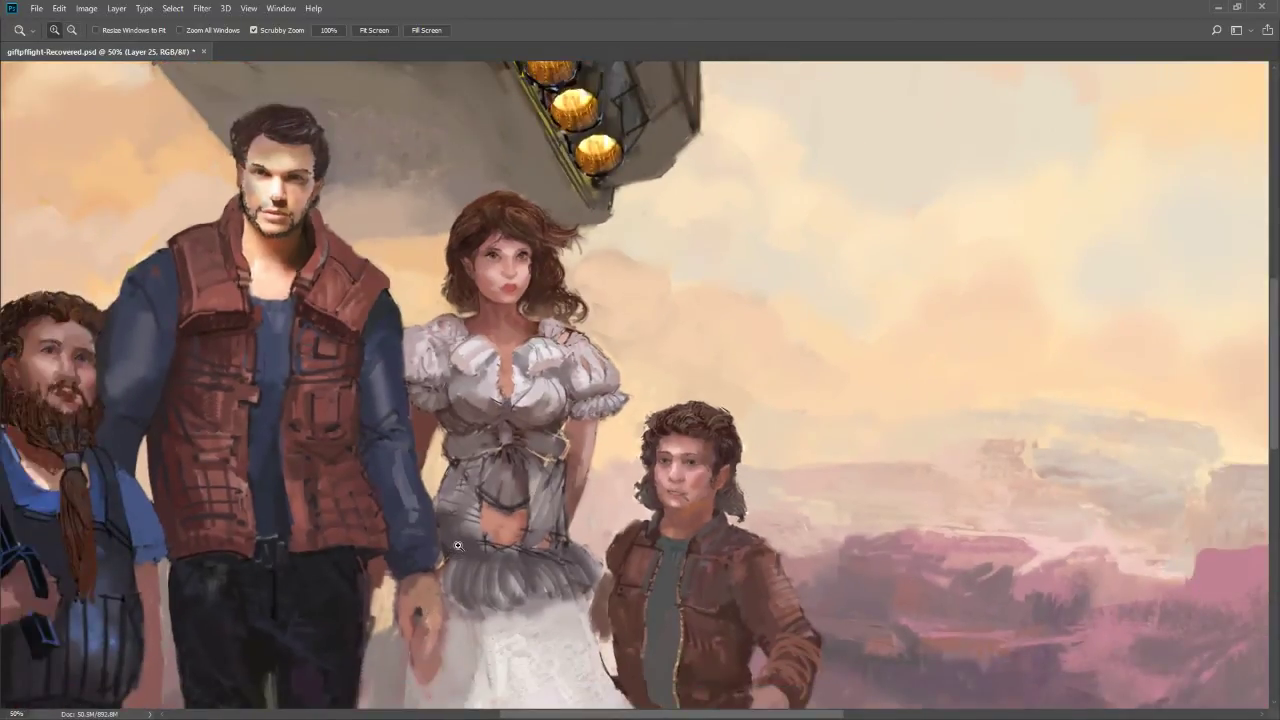
click(490, 402)
key(b)
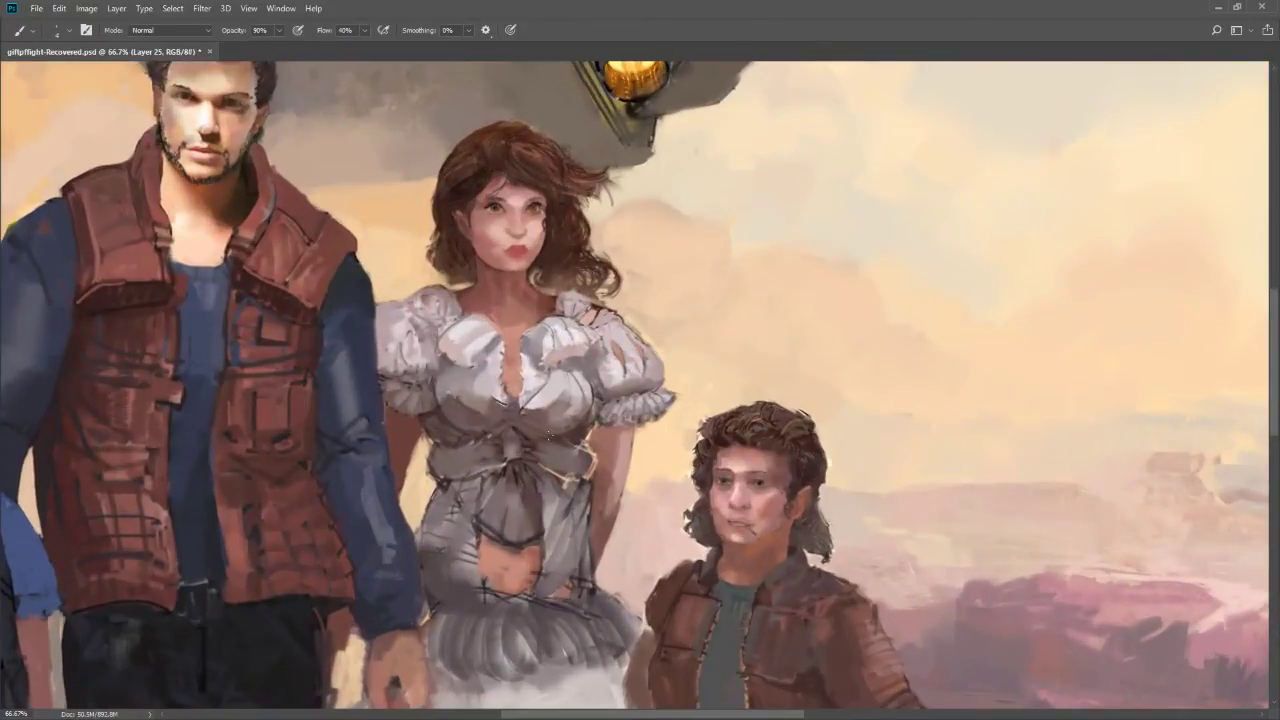
key(n)
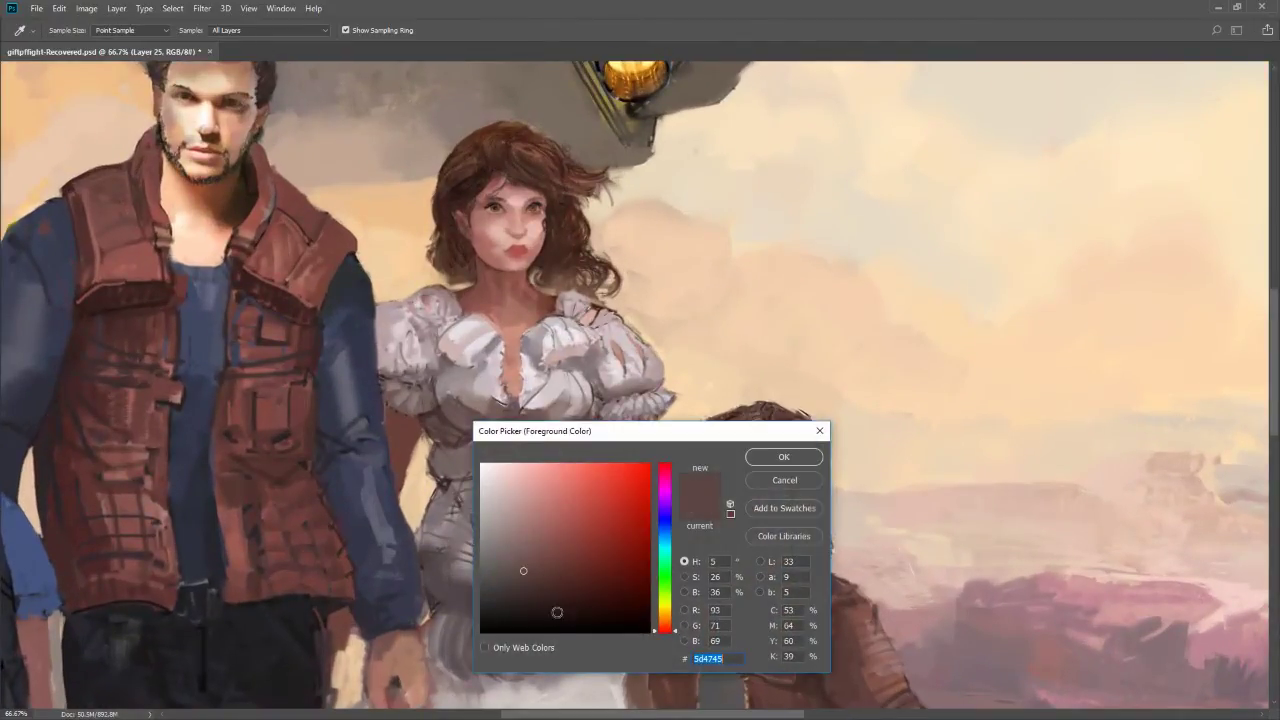
click(560, 615)
click(783, 457)
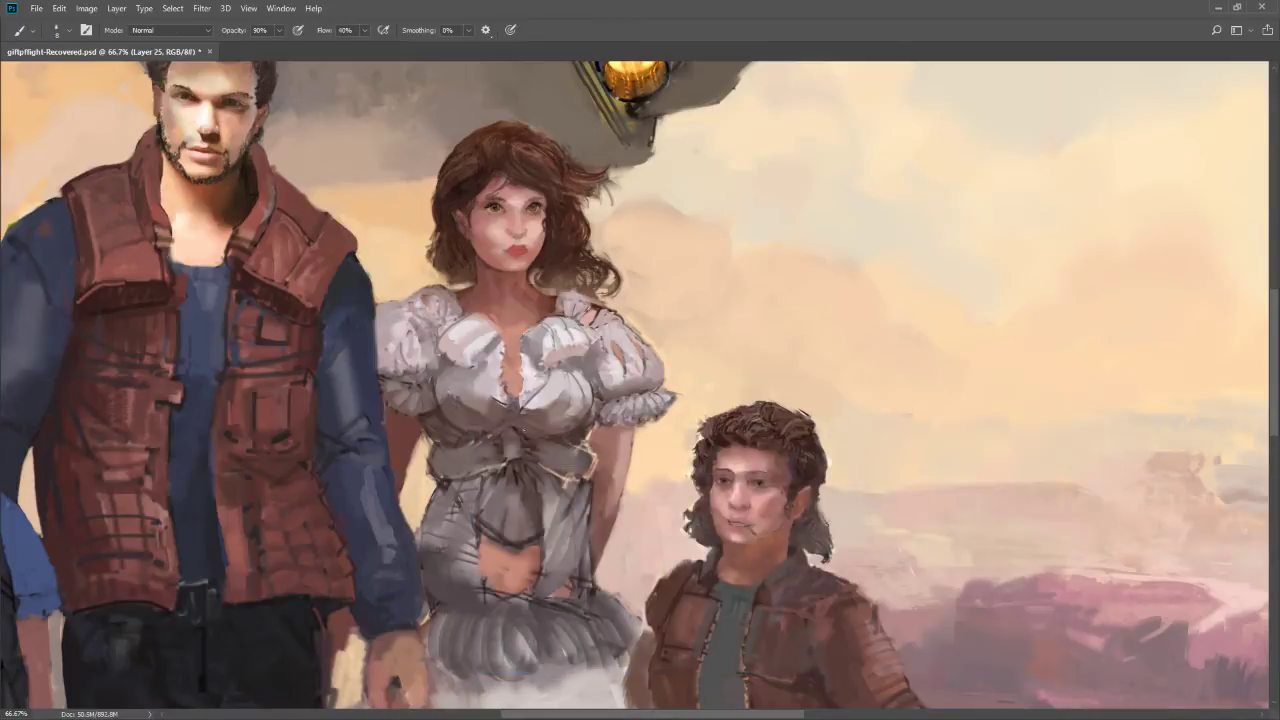
mouse_move(516, 432)
mouse_down()
mouse_move(574, 430)
mouse_move(589, 401)
mouse_move(585, 358)
mouse_up()
drag(441, 390, 437, 366)
key(space)
scroll(578, 380, down, 1)
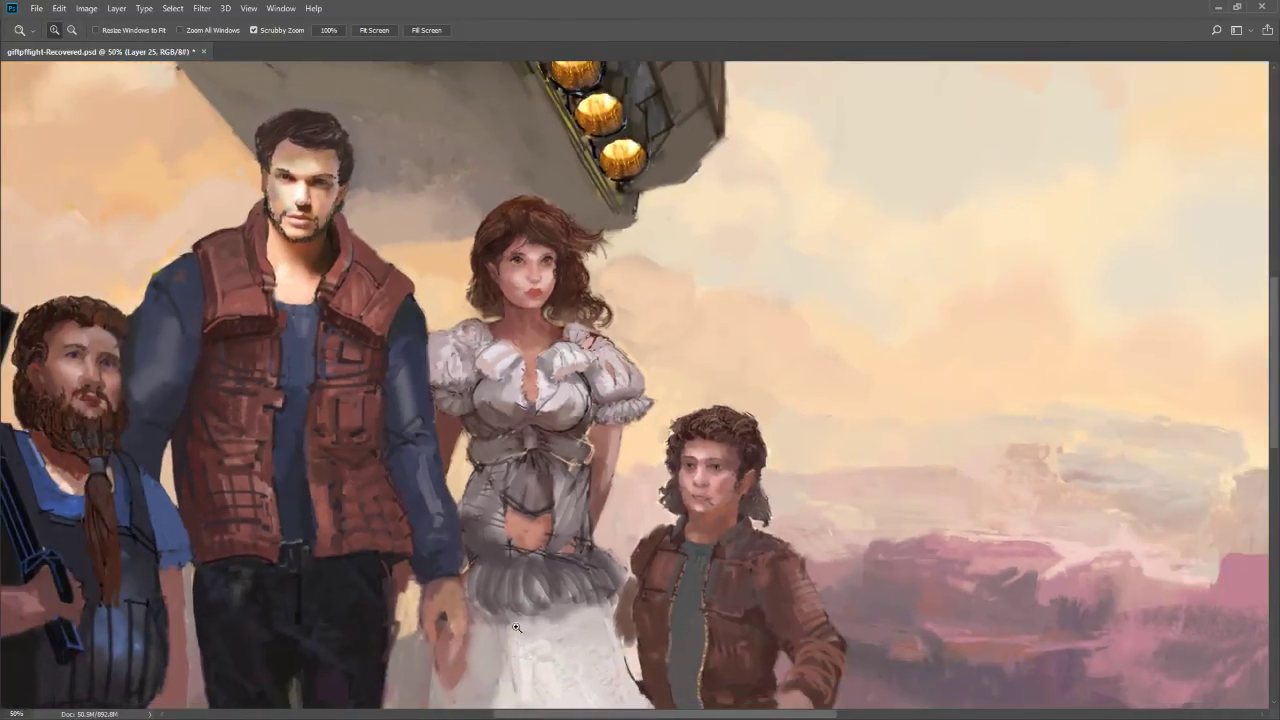
alt+click(541, 545)
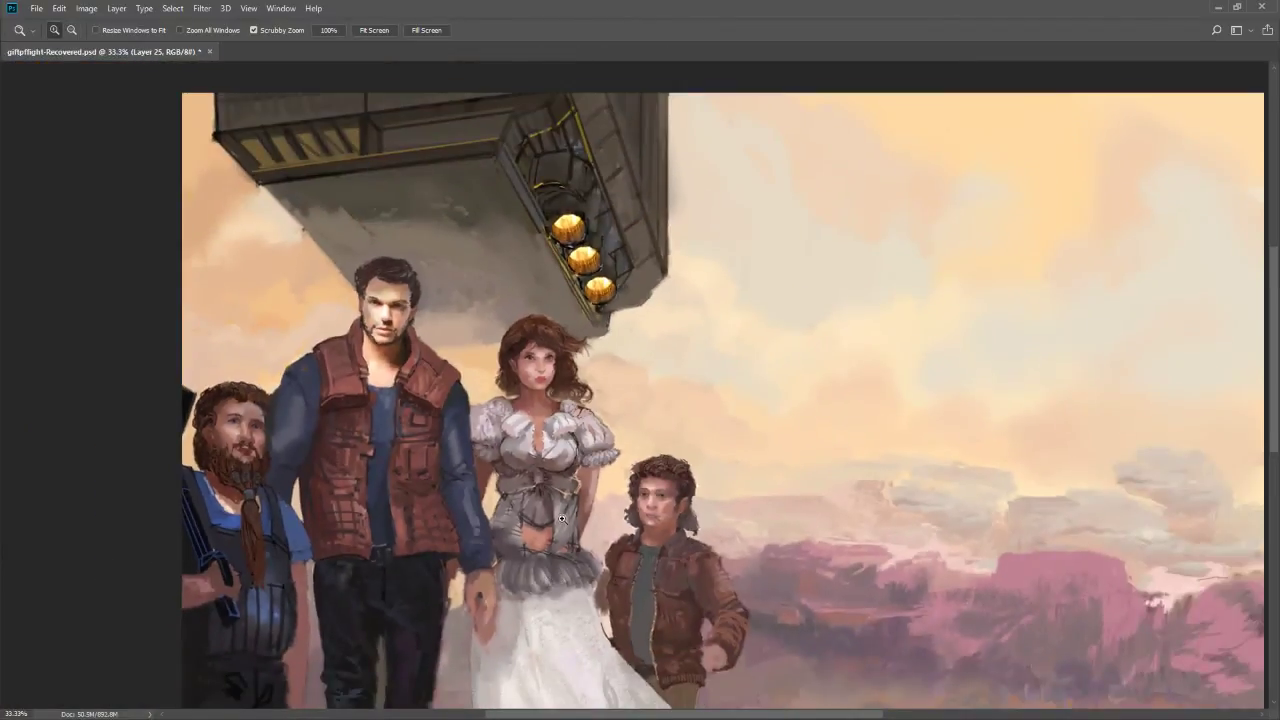
ctrl+click(560, 515)
key(b)
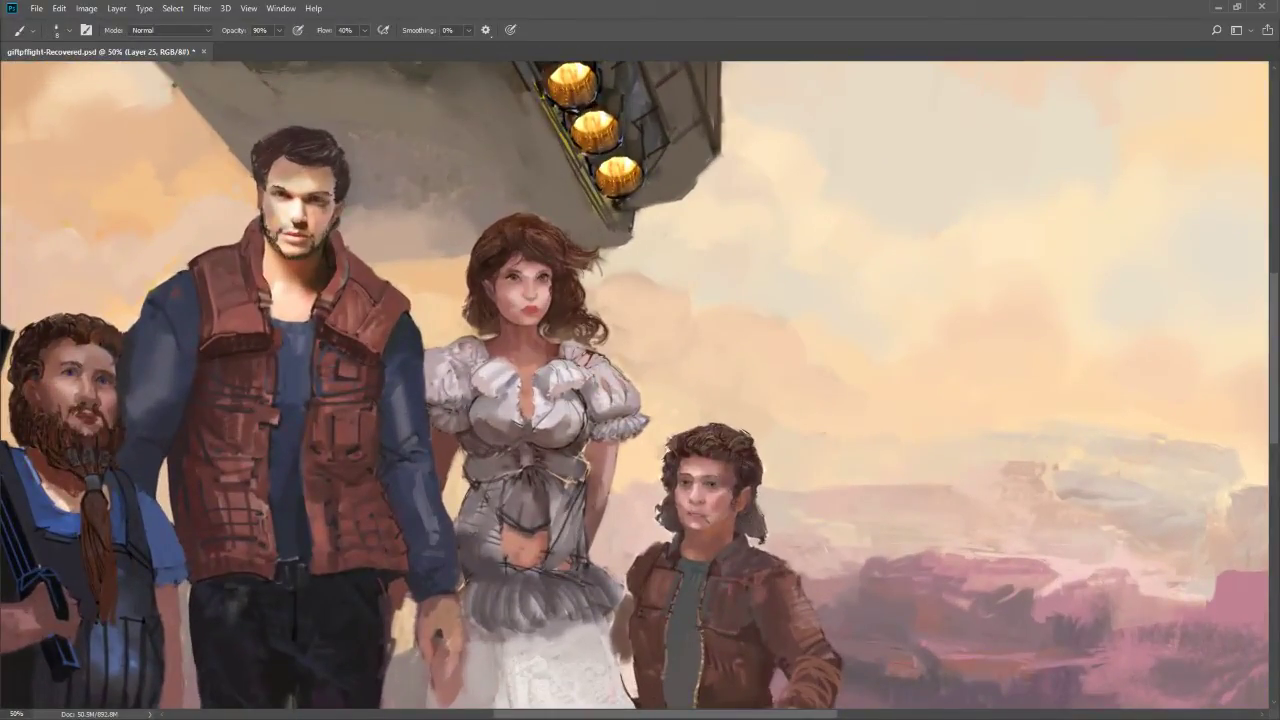
Sample the grey of the knot on the woman's sash as the foreground color
key(bracketright)
key(bracketright)
key(bracketright)
key(space)
scroll(470, 565, down, 1)
drag(500, 543, 580, 345)
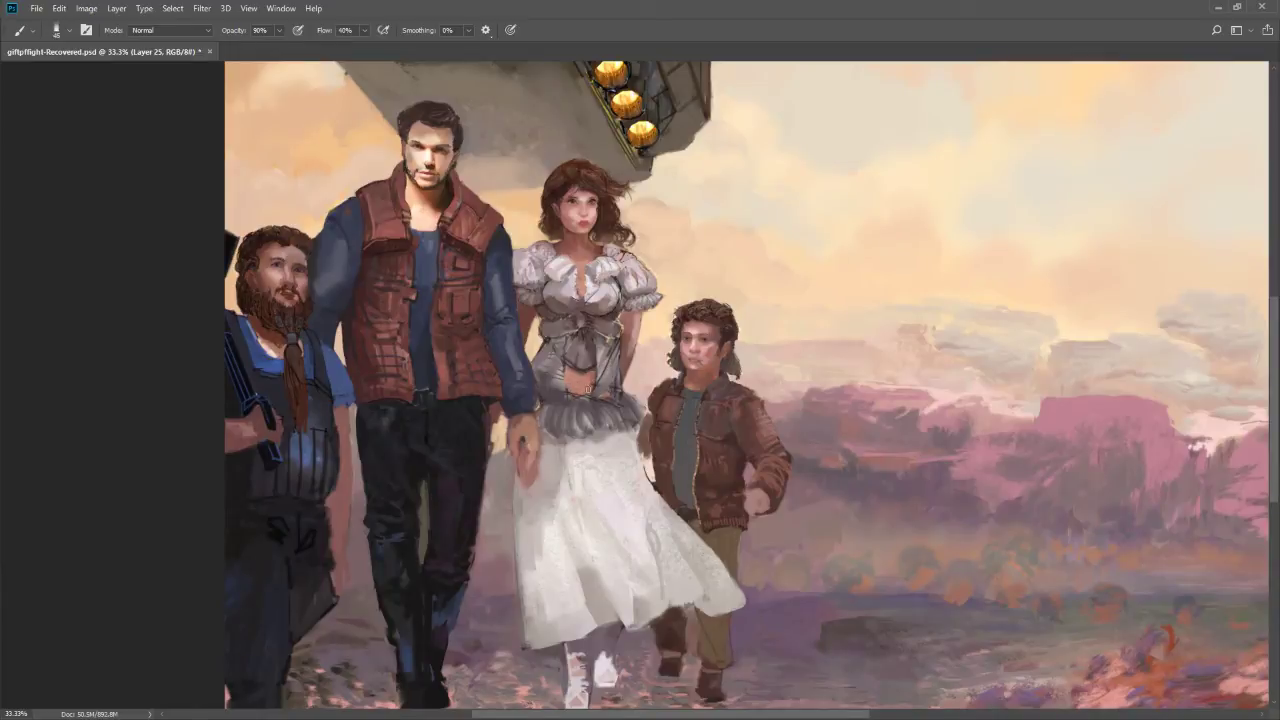
scroll(588, 318, up, 1)
alt+click(586, 332)
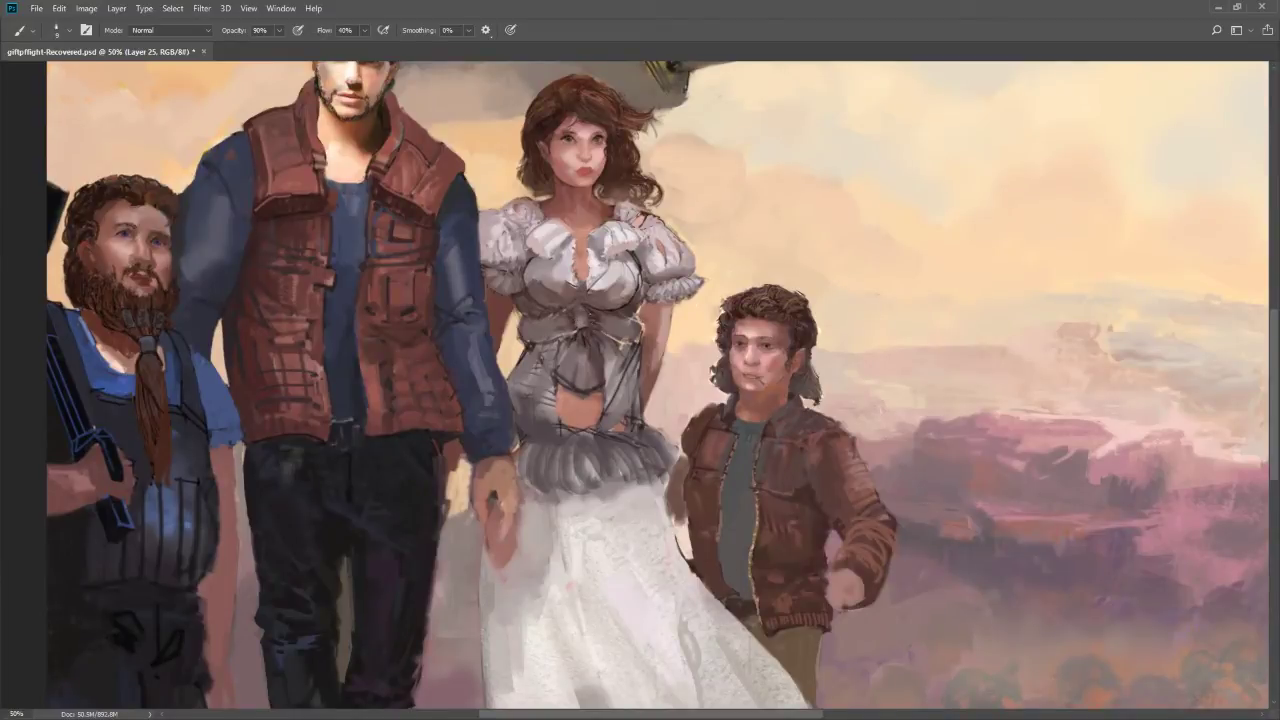
Choose a very dark foreground color and reduce the brush to a fine tip for line work
key(n)
key(Escape)
key(bracketright)
key(bracketright)
key(bracketright)
key(bracketright)
key(n)
click(626, 632)
click(783, 457)
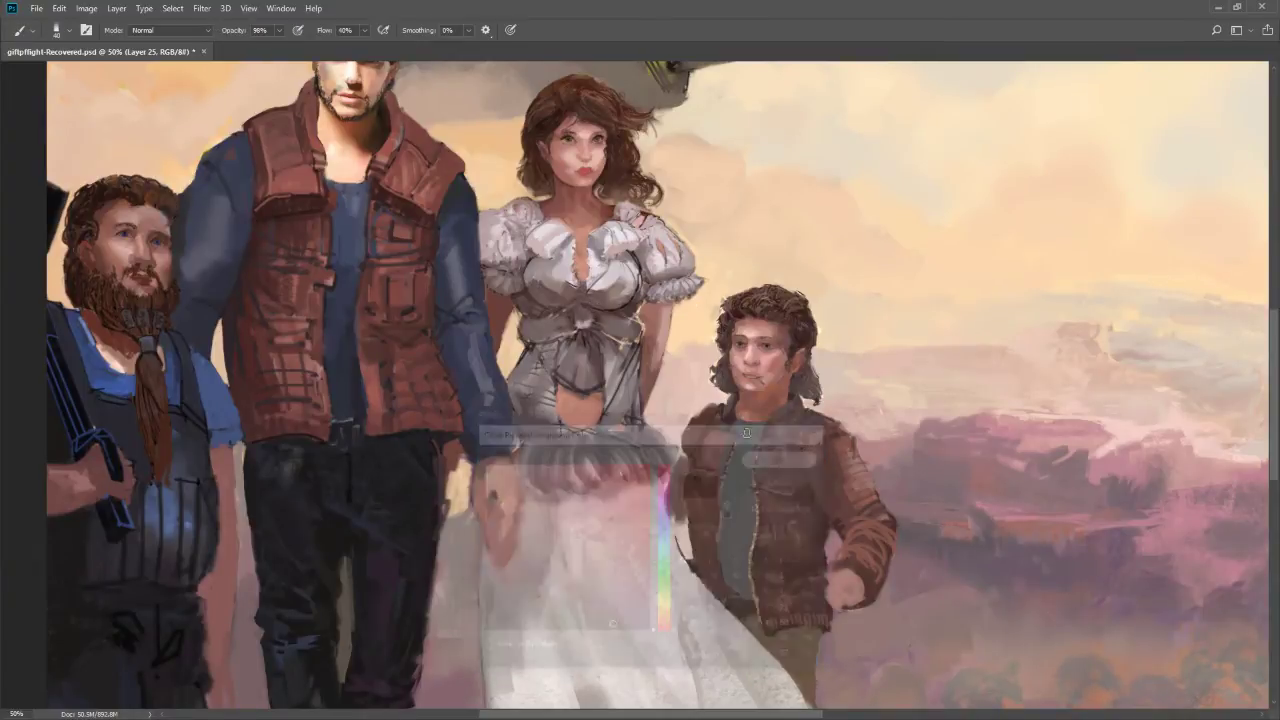
key(bracketleft)
key(bracketleft)
key(bracketleft)
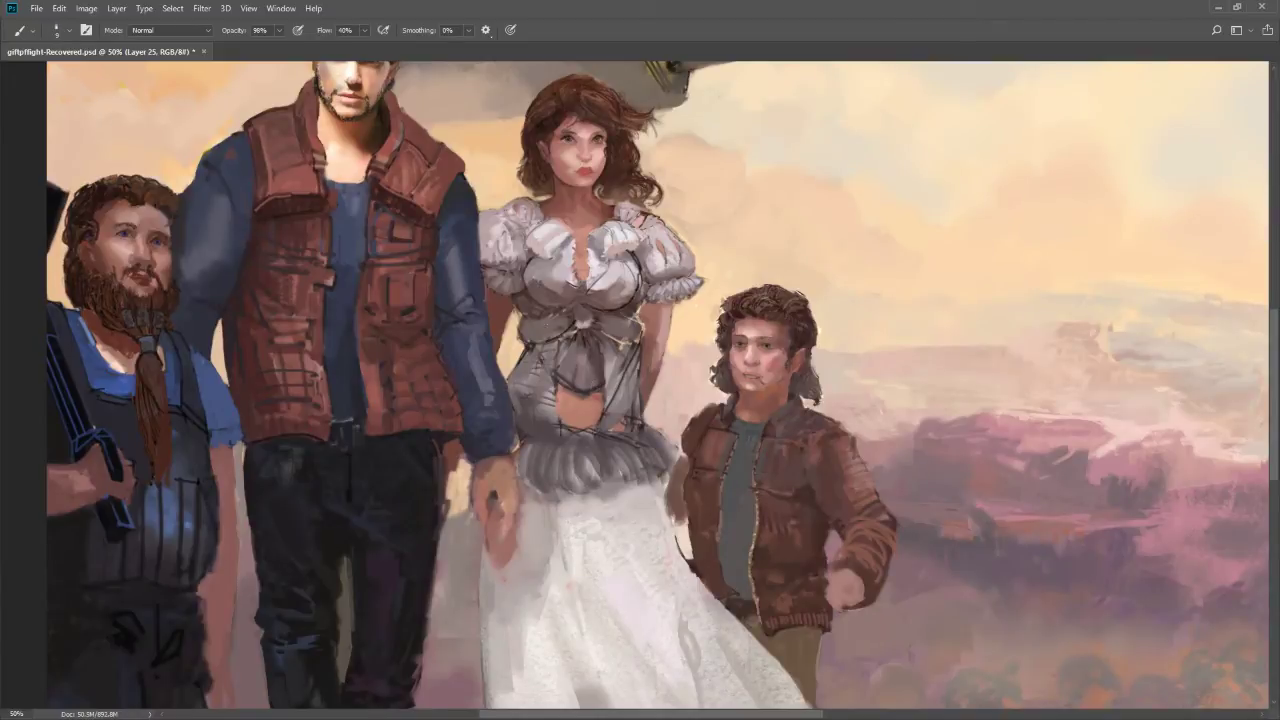
Draw thin dark contour lines along the woman's sash and curved seam lines down the side of her tunic
mouse_move(535, 320)
mouse_down()
mouse_move(577, 316)
mouse_move(634, 346)
mouse_move(611, 315)
mouse_move(627, 309)
mouse_move(646, 338)
mouse_up()
mouse_move(516, 338)
mouse_down()
mouse_move(570, 324)
mouse_move(562, 350)
mouse_move(568, 316)
mouse_up()
key(ctrl+z)
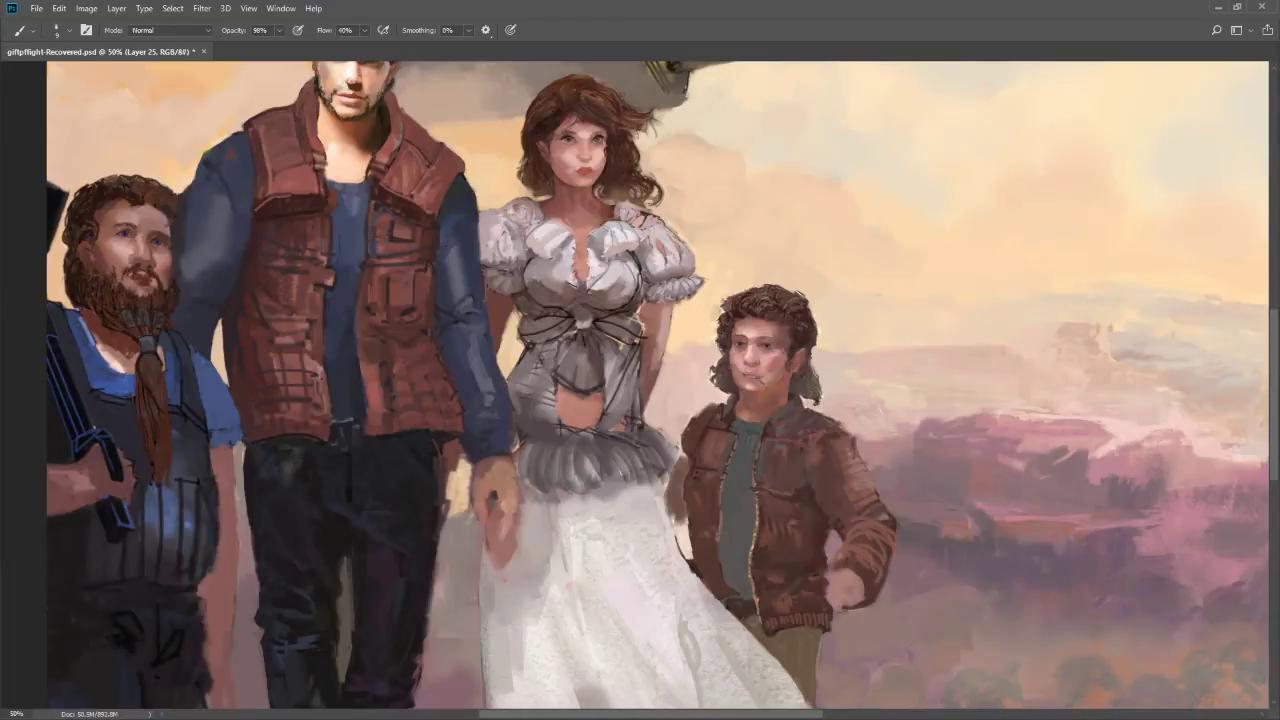
drag(552, 340, 562, 424)
drag(540, 347, 527, 435)
drag(526, 354, 509, 384)
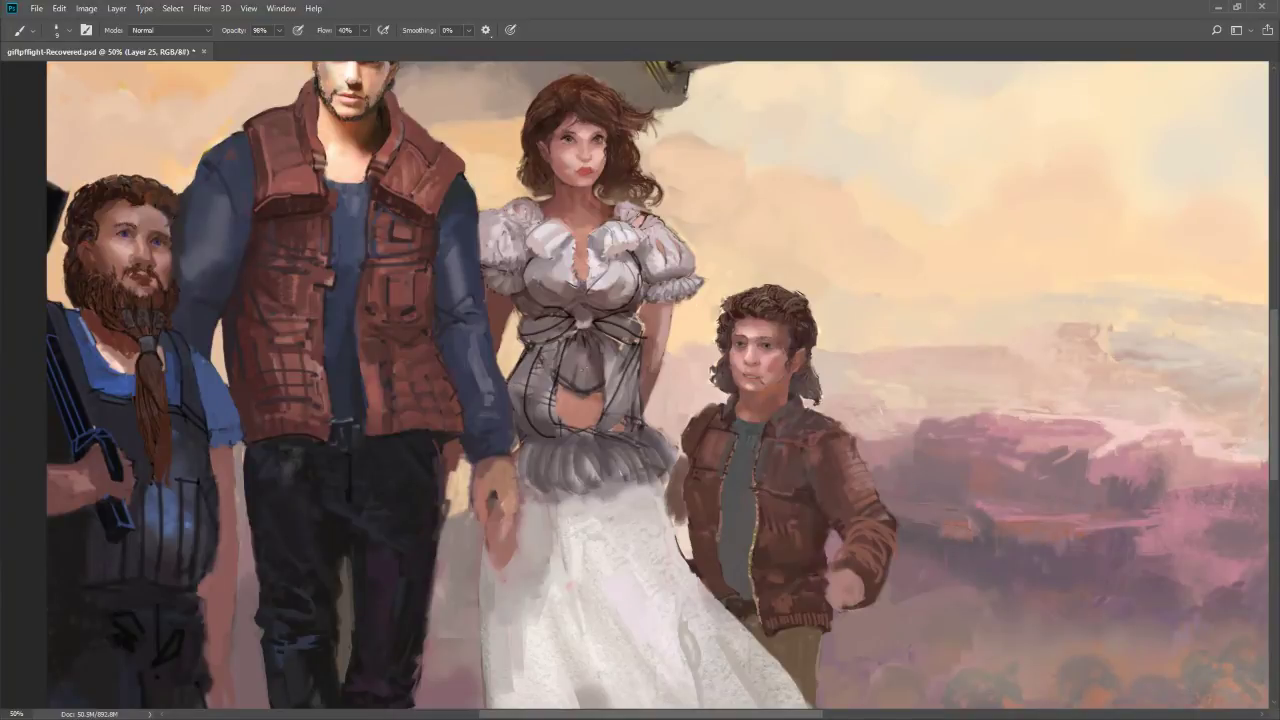
Sample the woman's midriff skin tone, repaint the lower edge of the tunic's opening, and touch up the tunic's side beside her arm
alt+click(566, 400)
drag(576, 420, 558, 428)
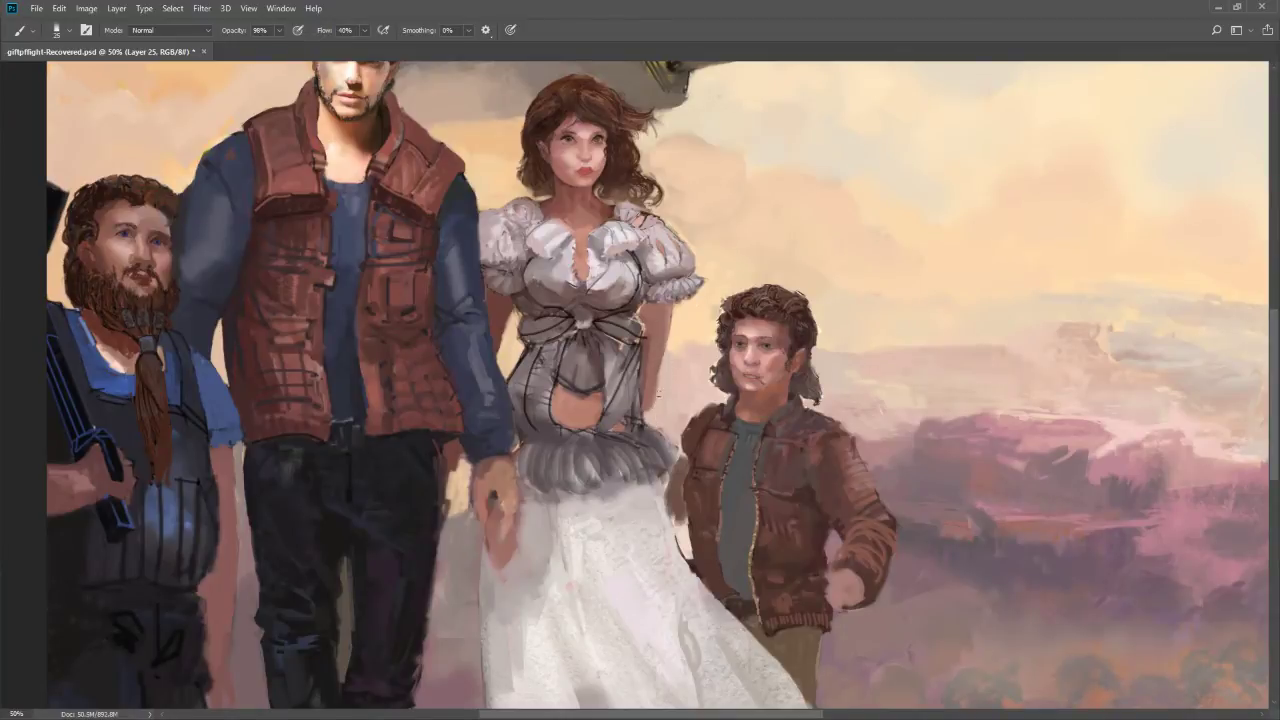
drag(649, 353, 645, 372)
key(z)
alt+click(560, 469)
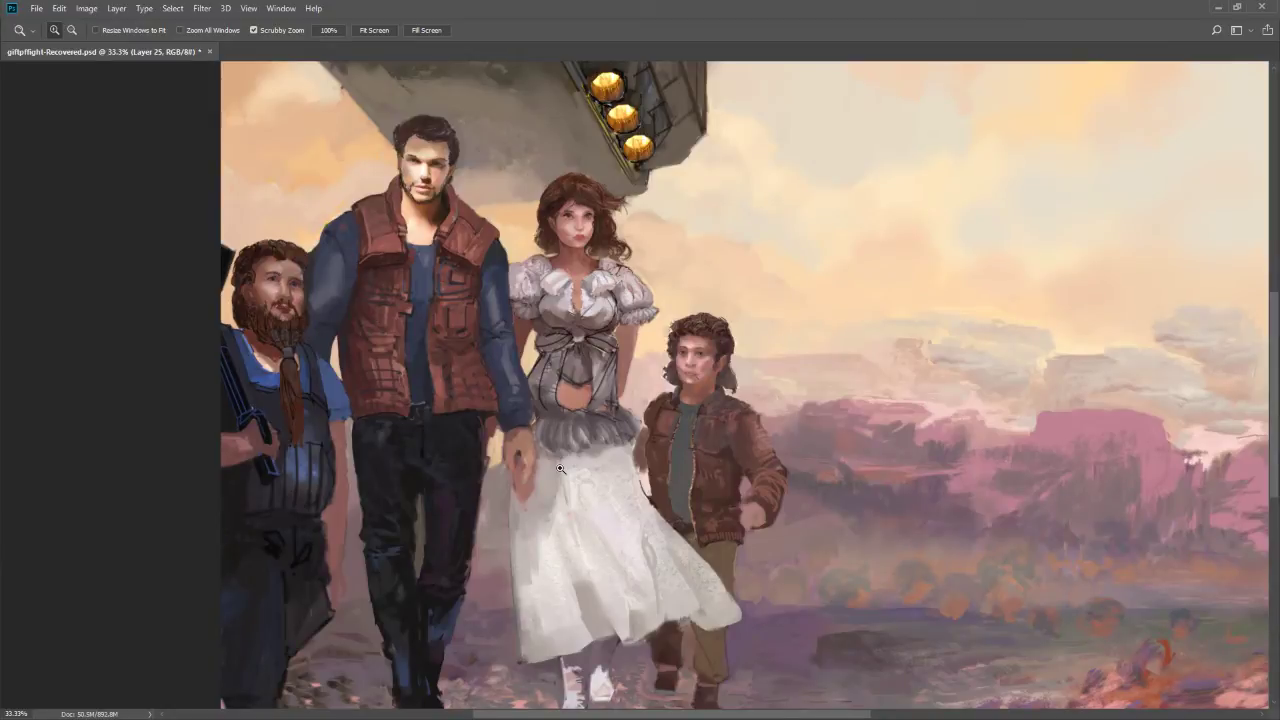
Paint out the woman's bare lower arm beside her waist using colours sampled from the surrounding background
key(b)
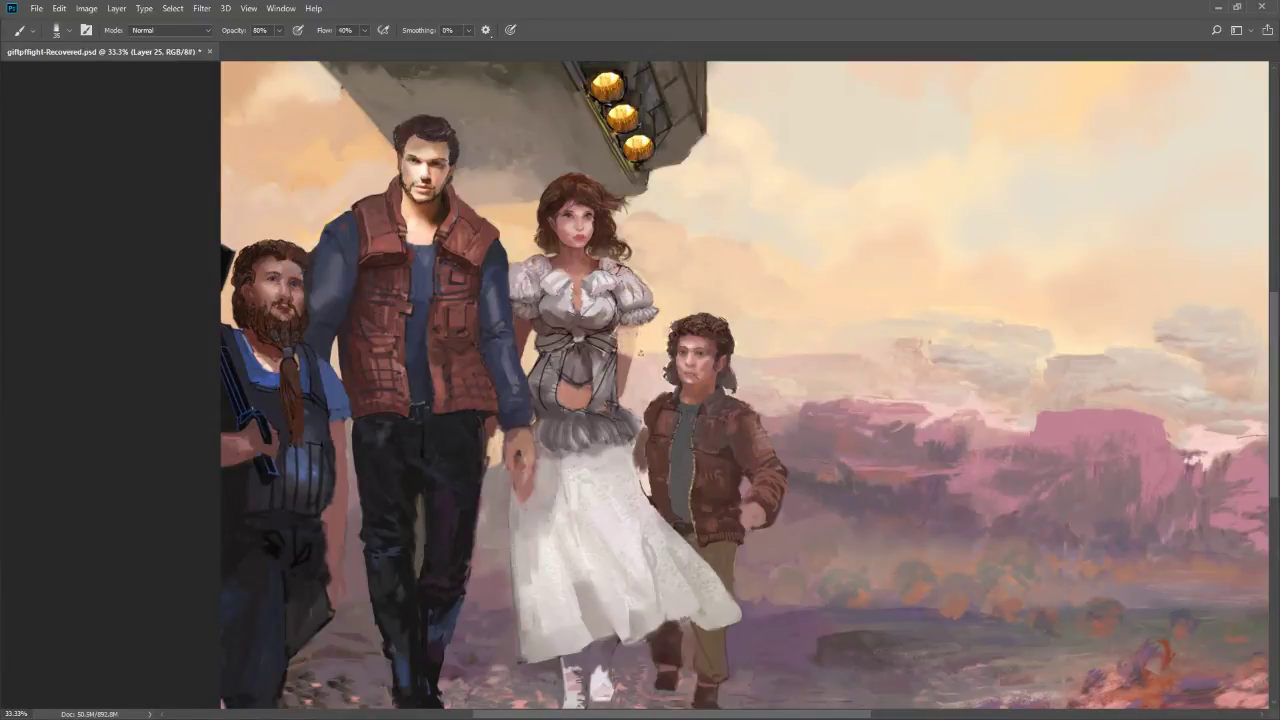
alt+click(637, 381)
drag(628, 363, 620, 396)
alt+click(641, 379)
key(bracketright)
key(bracketleft)
key(bracketleft)
key(bracketleft)
key(bracketleft)
key(bracketleft)
key(bracketleft)
key(bracketleft)
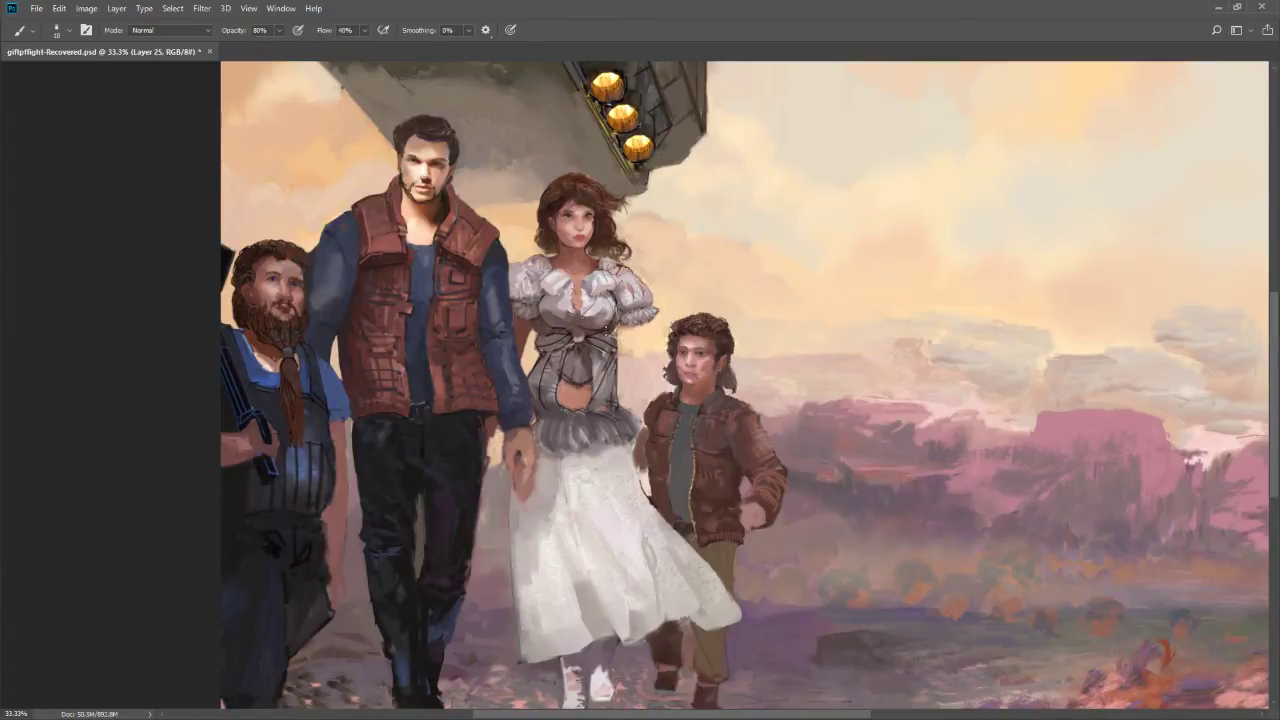
Try brush strokes across the woman's puffed sleeve and down the side of her waist
key(bracketright)
drag(624, 322, 656, 314)
key(ctrl+z)
drag(654, 326, 626, 408)
key(ctrl+z)
key(])
Sketch black contour lines around the woman's bodice, waist and hips, curving across the gathered grey fabric
click(614, 297)
key(alt+shift+c)
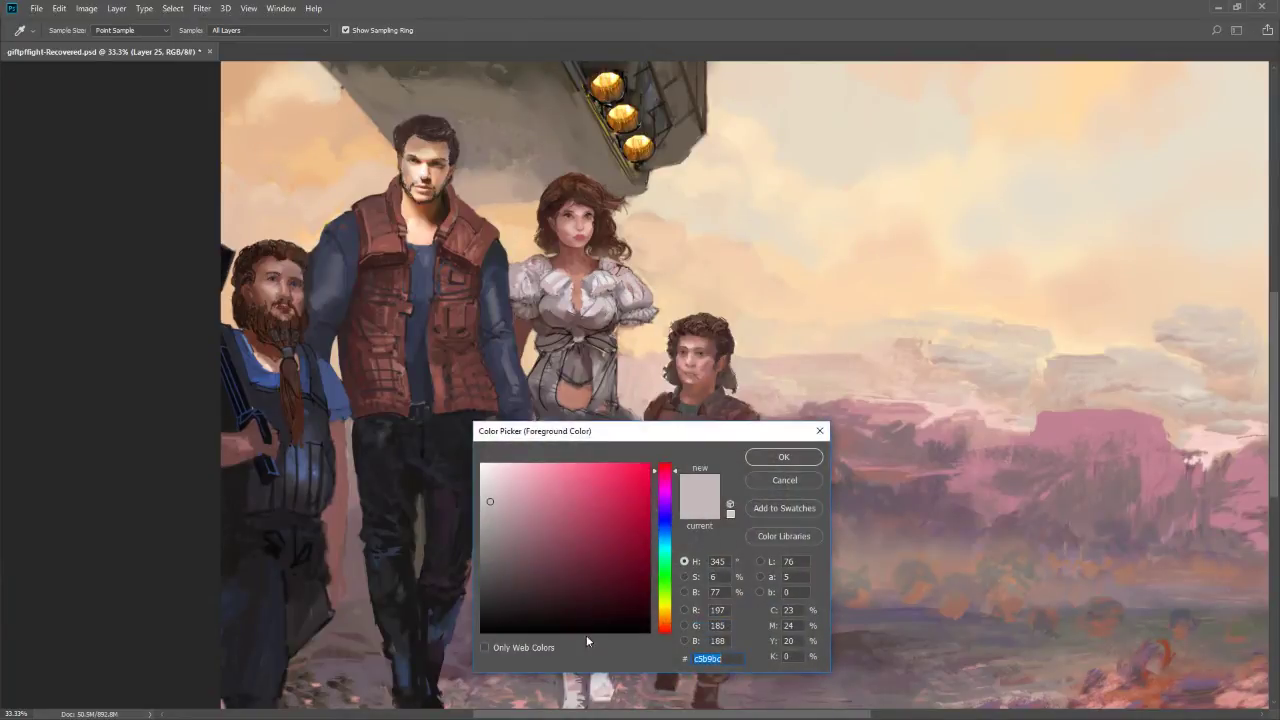
click(602, 632)
click(815, 456)
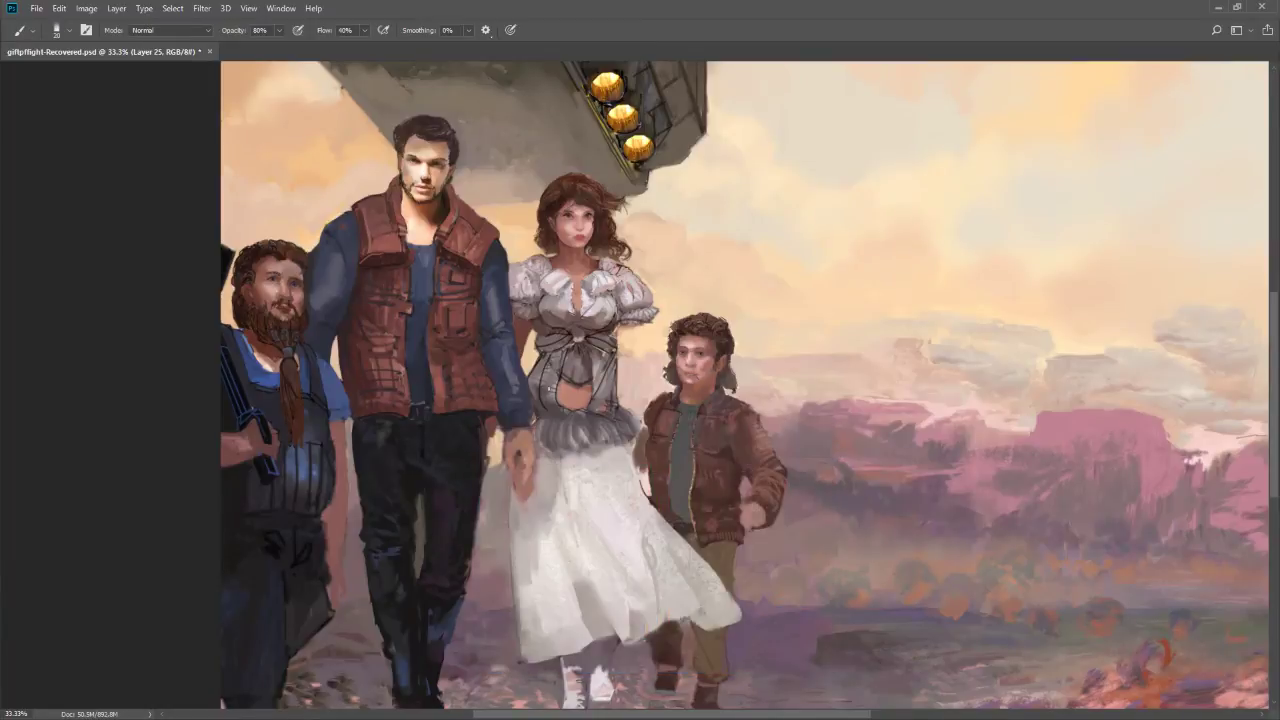
mouse_move(526, 400)
mouse_down()
mouse_move(611, 404)
mouse_move(553, 460)
mouse_up()
key(ctrl+z)
key(ctrl+z)
key(bracketleft)
mouse_move(598, 411)
mouse_down()
mouse_move(590, 470)
mouse_move(598, 462)
mouse_up()
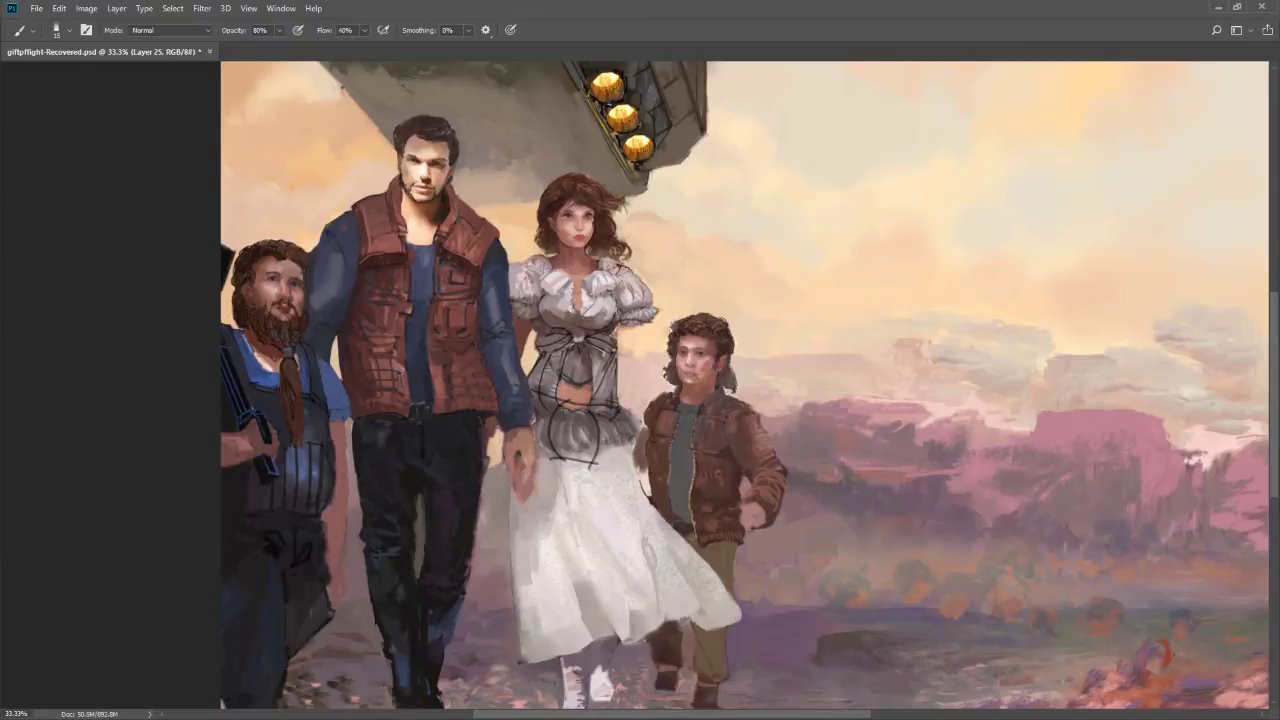
drag(612, 418, 648, 508)
key(ctrl+z)
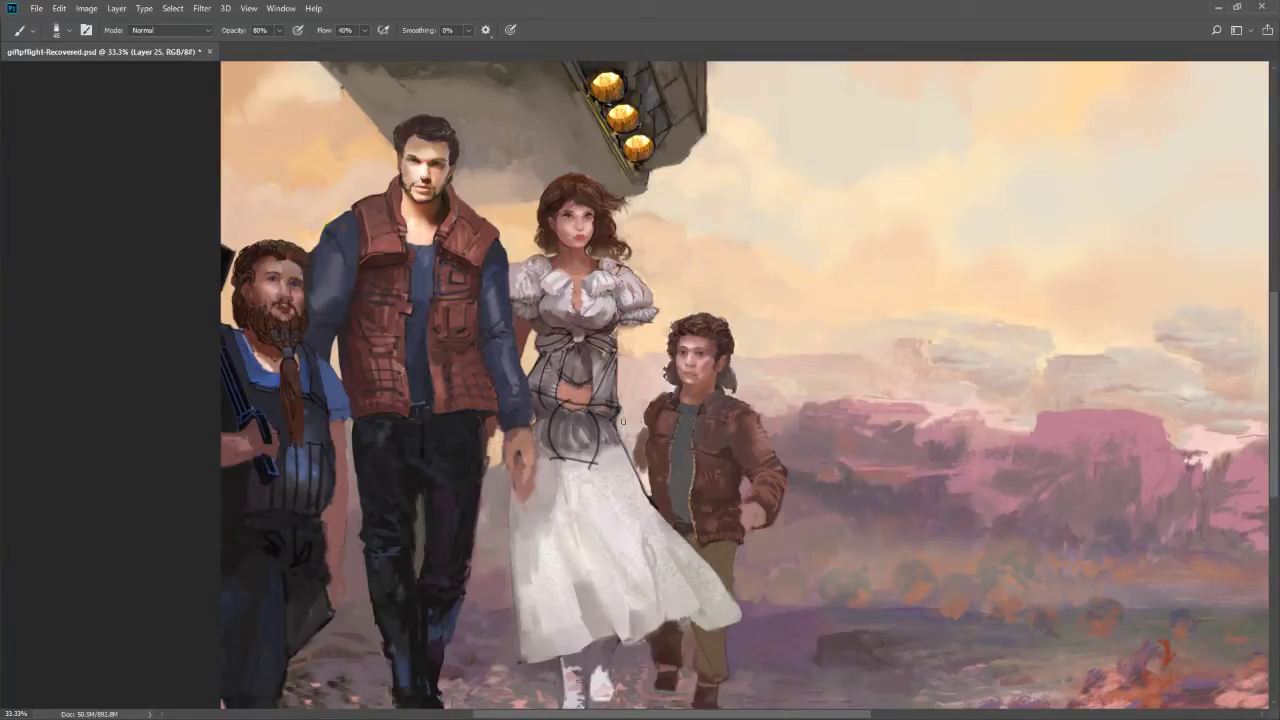
Examine the woman's figure up close and within the whole composition
key(z)
alt+click(627, 469)
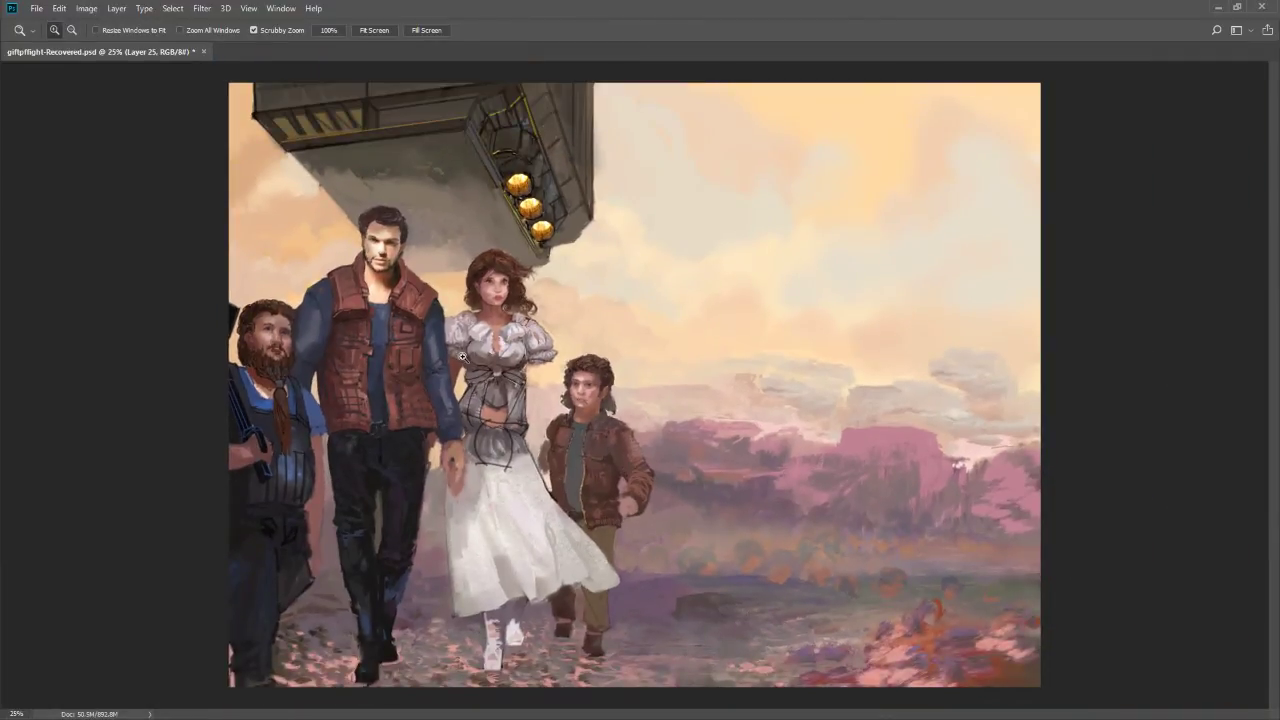
click(490, 300)
click(488, 297)
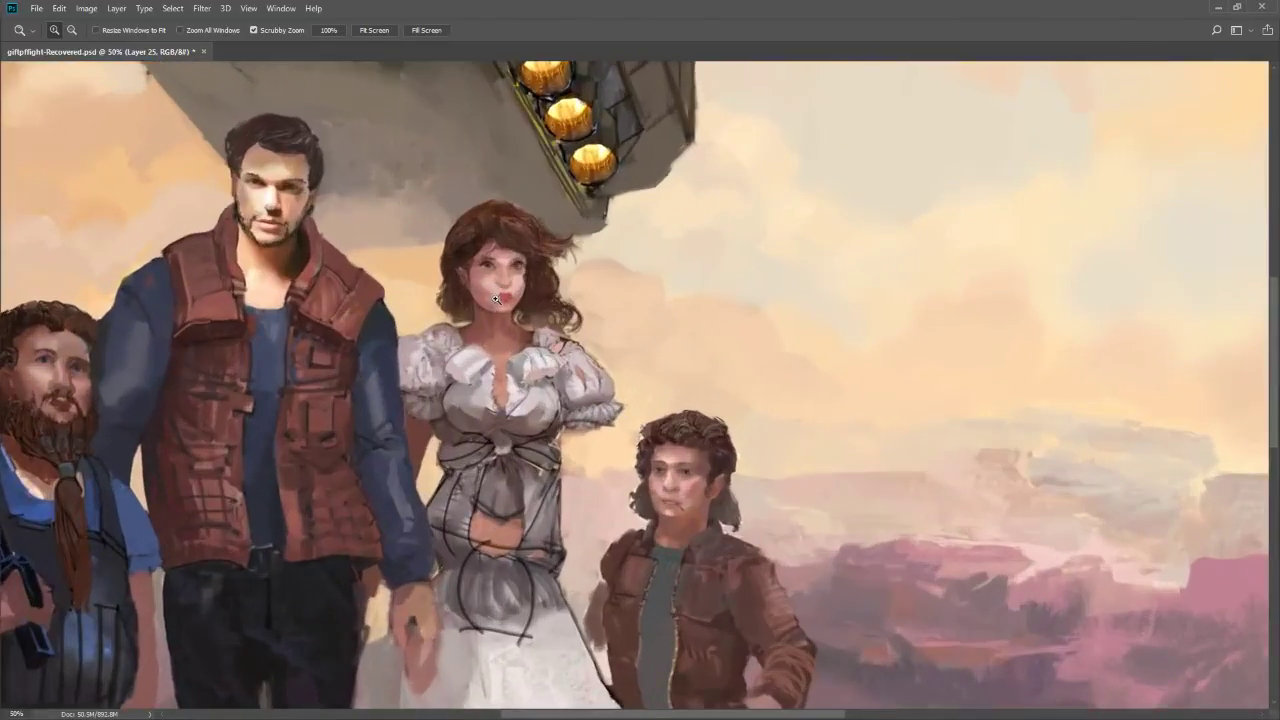
click(488, 297)
key(b)
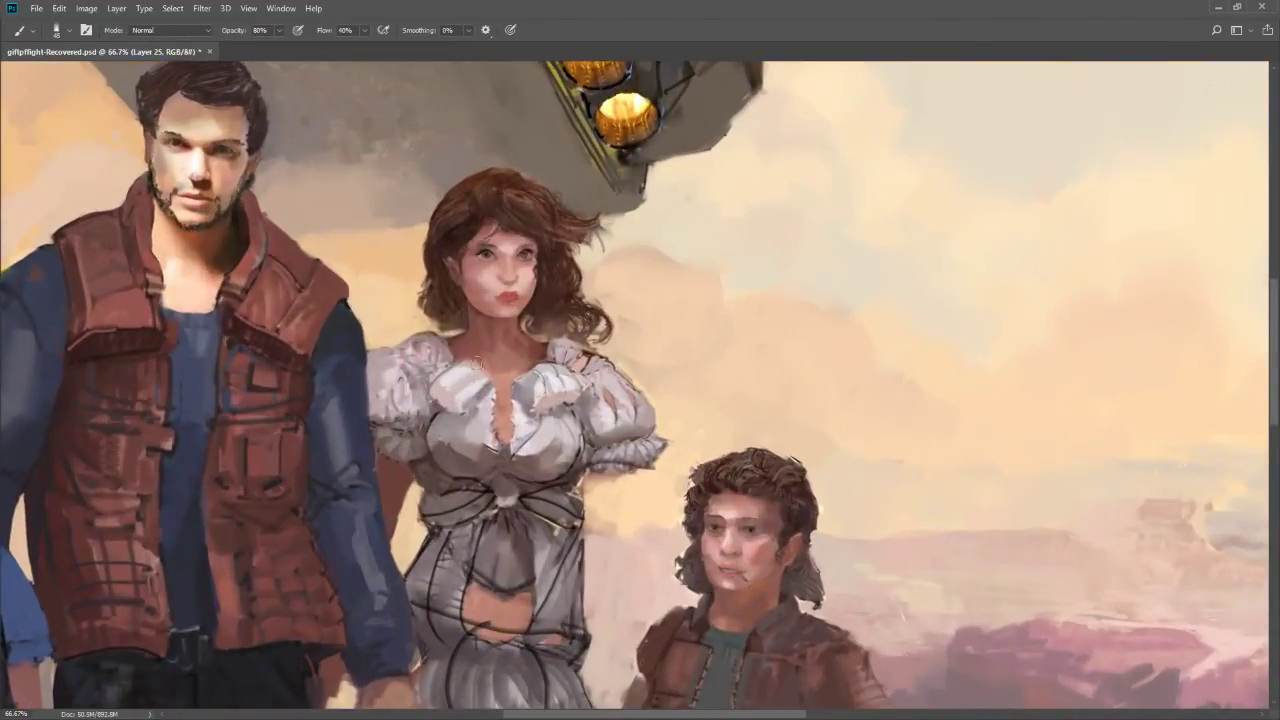
key(z)
alt+click(480, 368)
alt+click(480, 368)
alt+click(475, 441)
alt+click(475, 441)
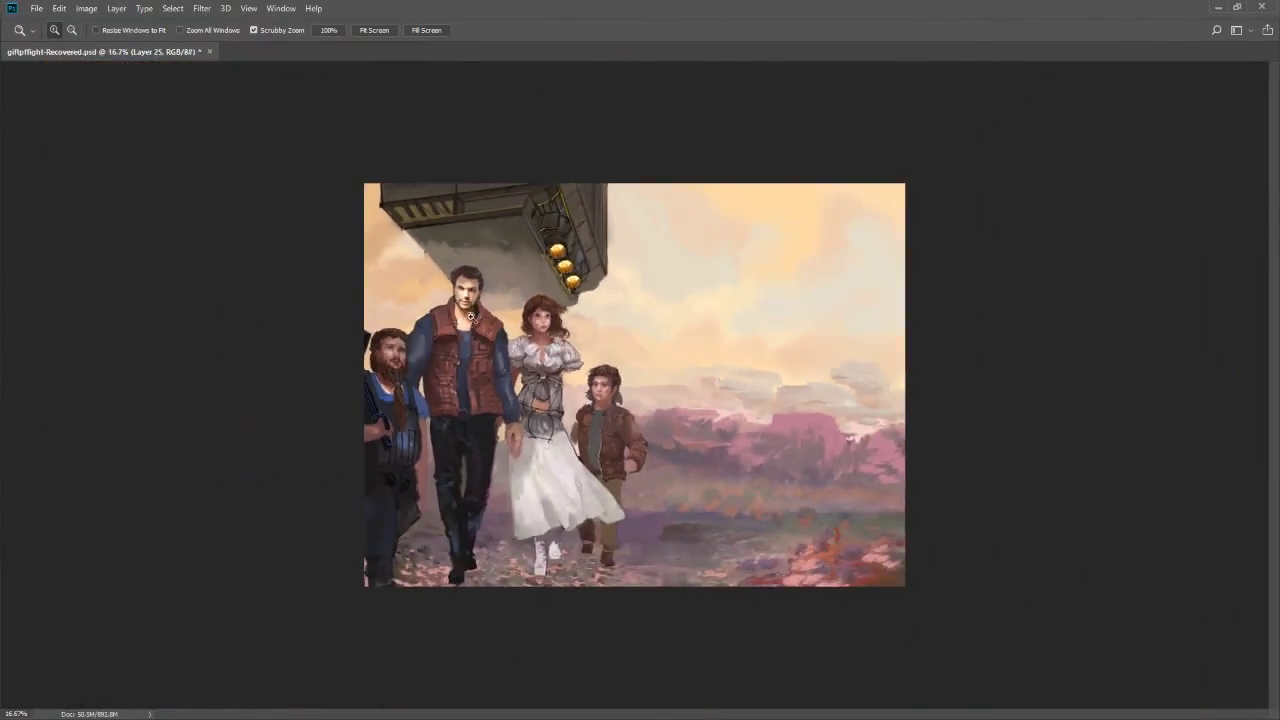
click(513, 340)
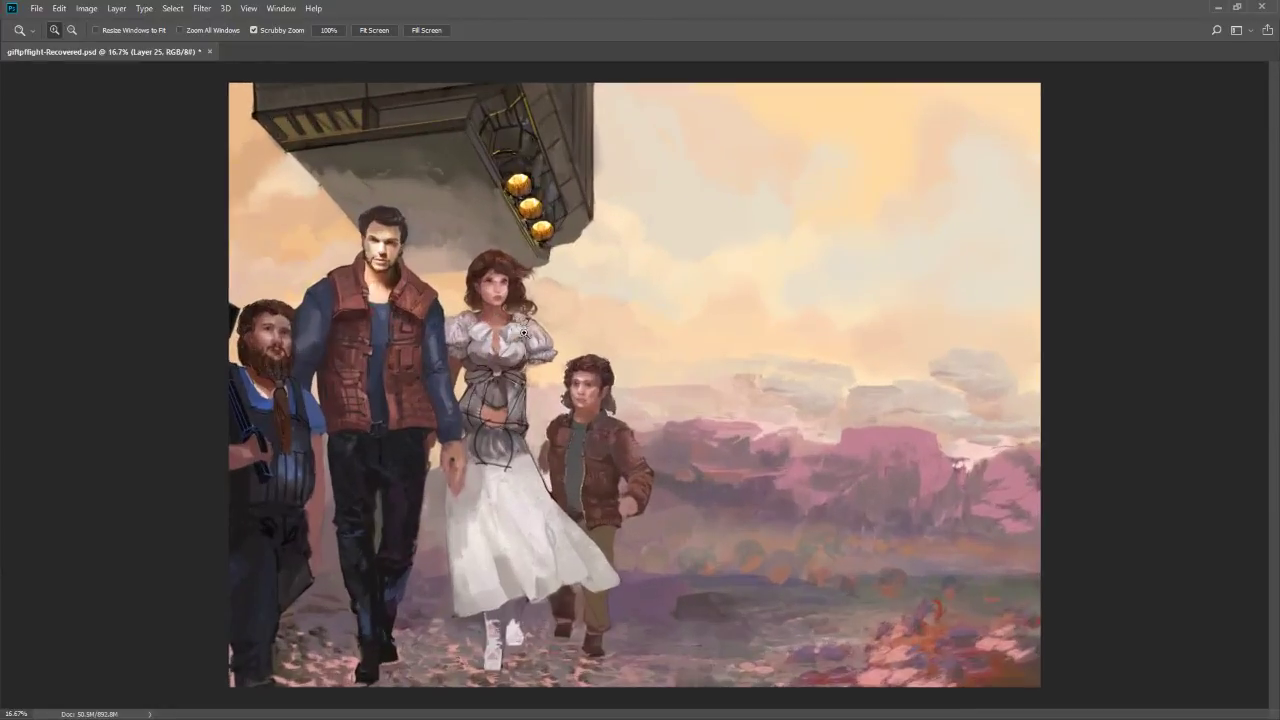
click(513, 340)
click(510, 330)
click(495, 300)
Enlarge the Smudge brush and make Layer 24, which holds the woman's face, active
key(r)
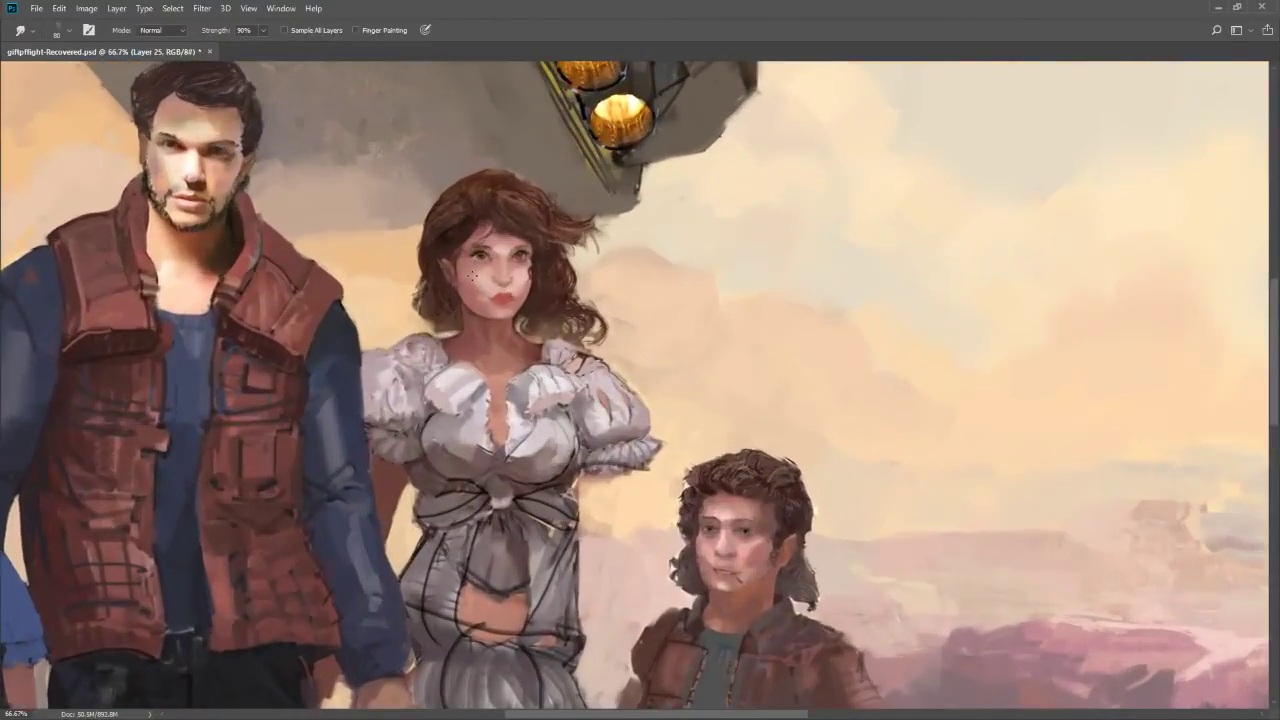
key(bracketright)
key(bracketright)
key(bracketright)
key(bracketright)
key(bracketright)
key(bracketright)
key(bracketright)
ctrl+right_click(478, 296)
click(500, 307)
Undo the last change on the woman's layer and switch to a smaller paint brush
key(z)
drag(502, 325, 477, 384)
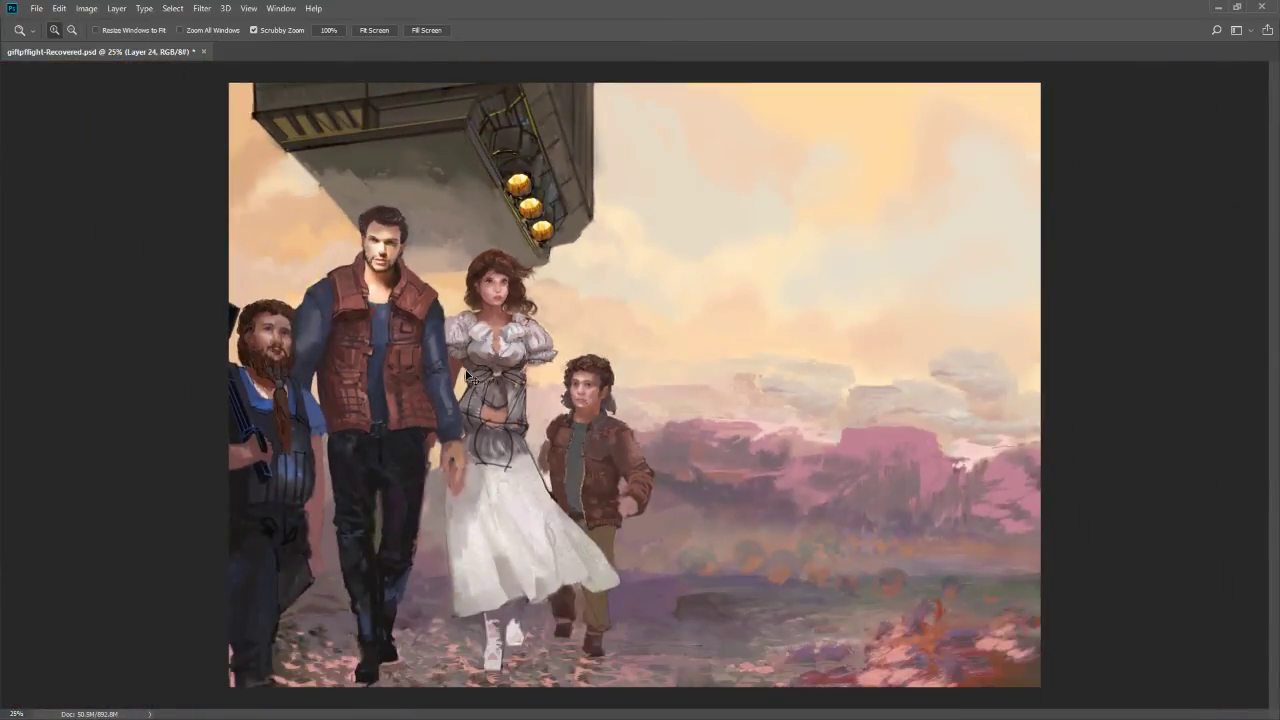
mouse_move(483, 303)
mouse_down()
mouse_move(545, 303)
mouse_move(535, 326)
mouse_move(525, 292)
mouse_move(498, 318)
mouse_move(532, 274)
mouse_move(562, 276)
mouse_up()
key(r)
key(ctrl+z)
key(bracketleft)
key(b)
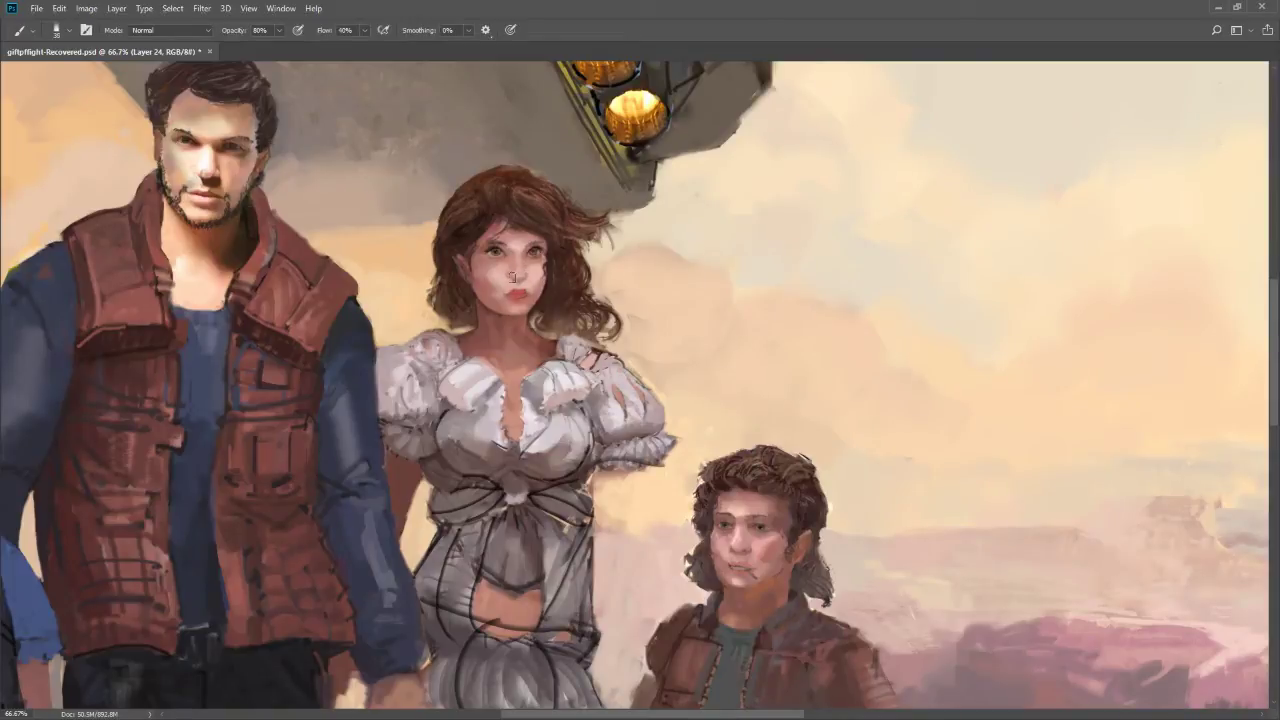
key(bracketleft)
key(bracketleft)
Set the foreground colour to the pale pinkish white f5ecef
key(z)
alt+click(536, 282)
alt+click(536, 282)
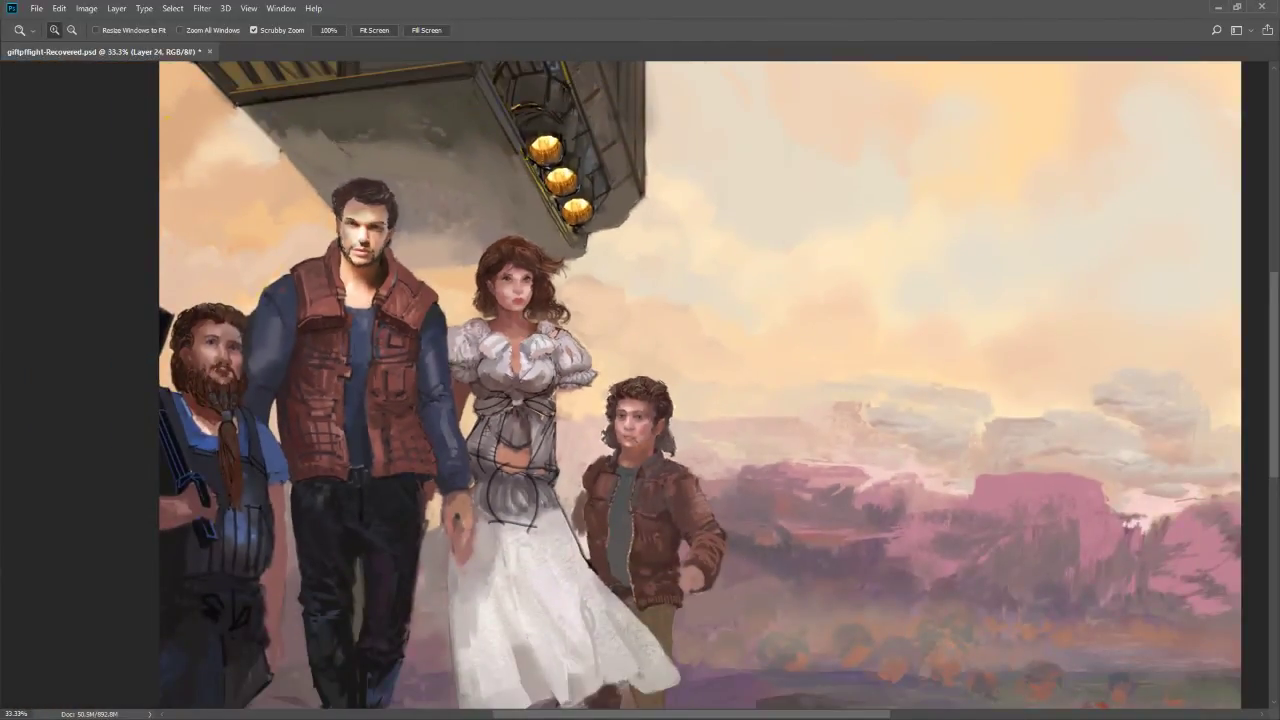
key(b)
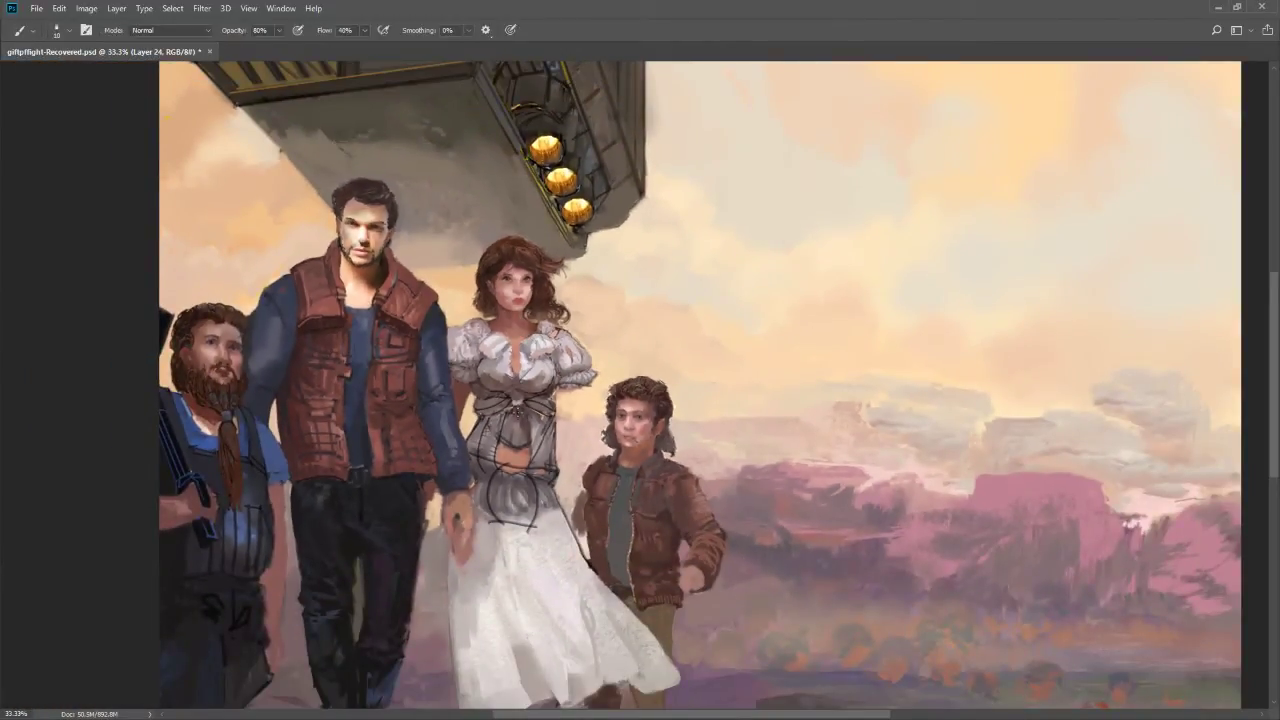
key(bracketright)
click(486, 470)
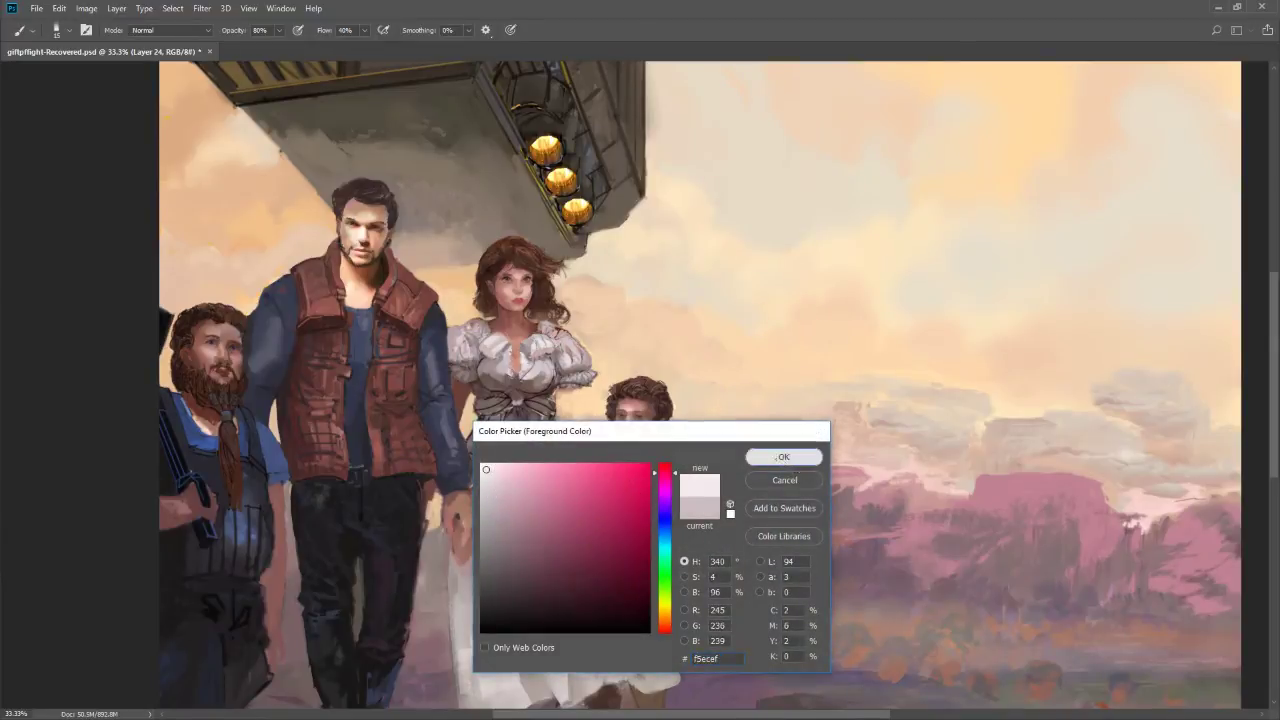
click(777, 457)
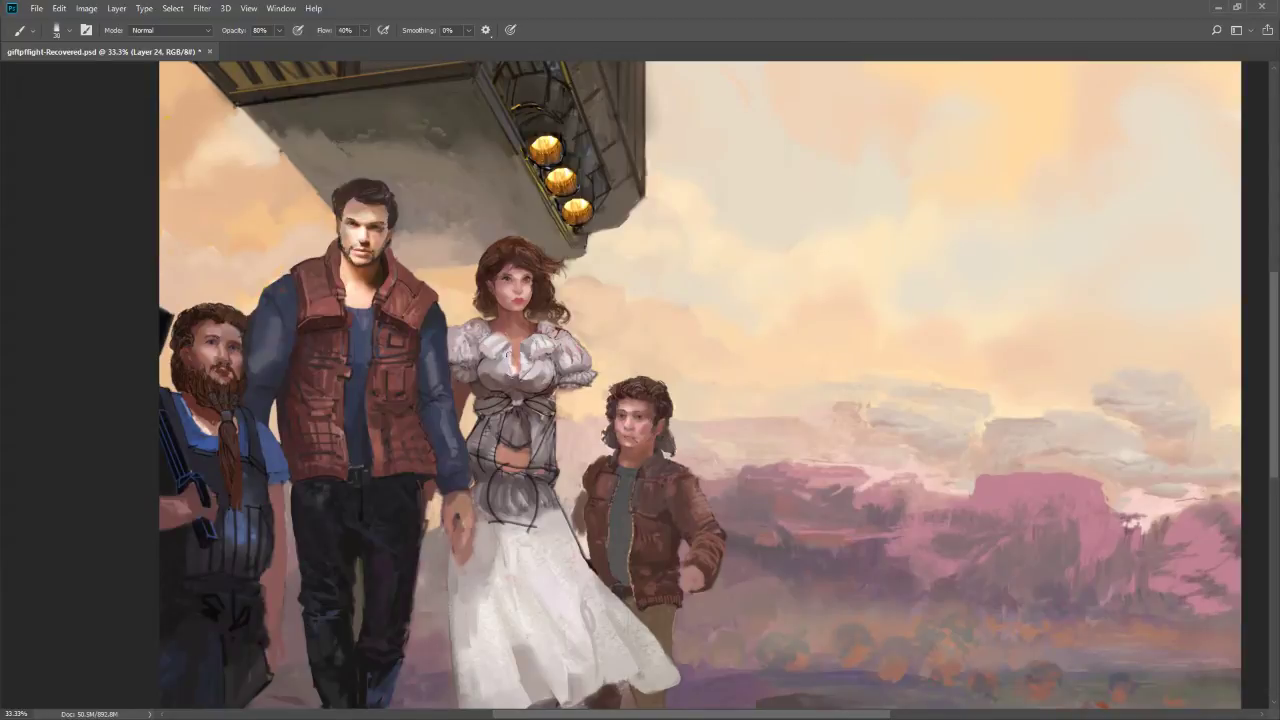
Target Layer 24 at the woman's blouse and set the brush opacity to 90%
ctrl+right_click(507, 367)
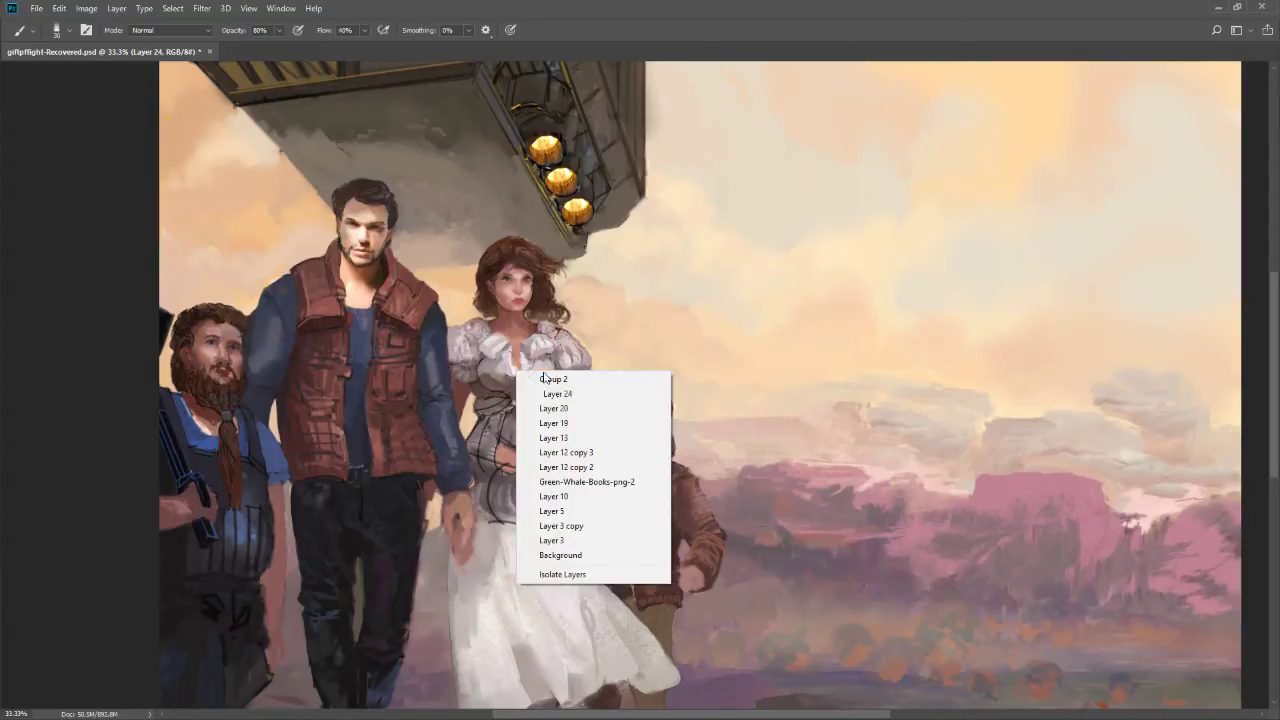
click(540, 392)
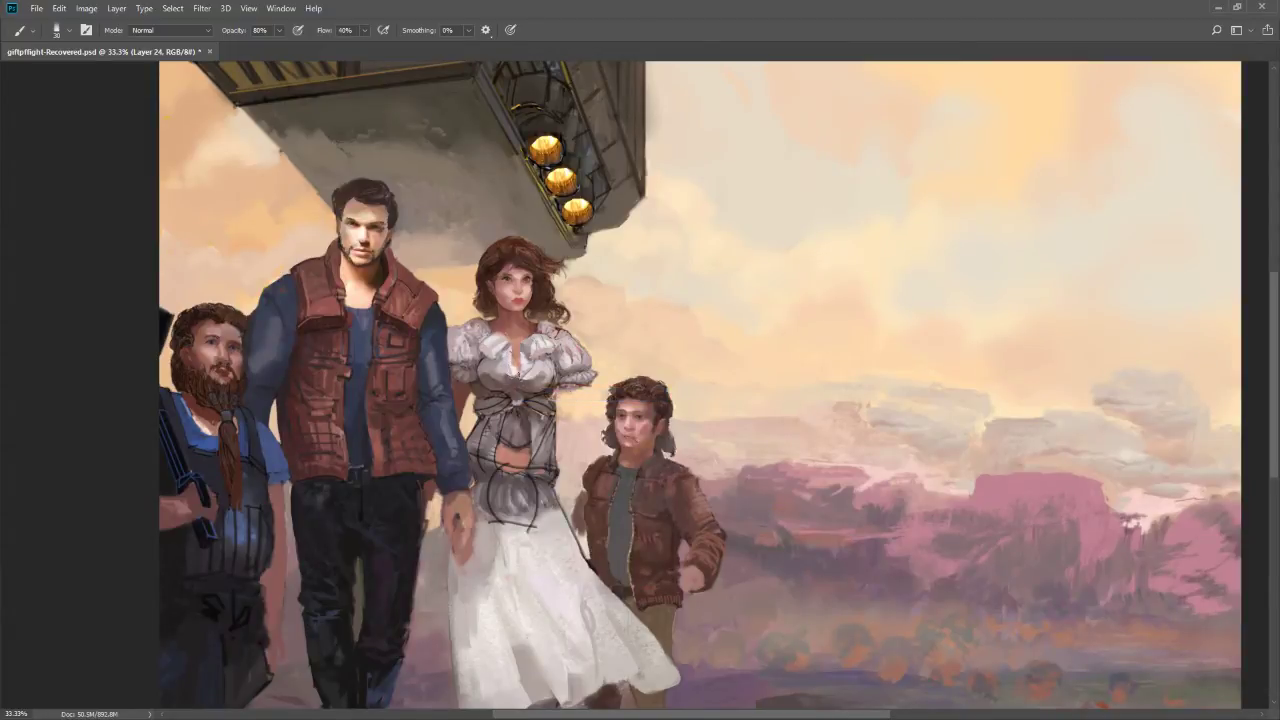
key(9)
ctrl+right_click(497, 352)
click(510, 356)
Compare the woman's outfit with the white ruffled version by repeatedly toggling the layer's visibility
key(ctrl+comma)
key(ctrl+comma)
key(ctrl+comma)
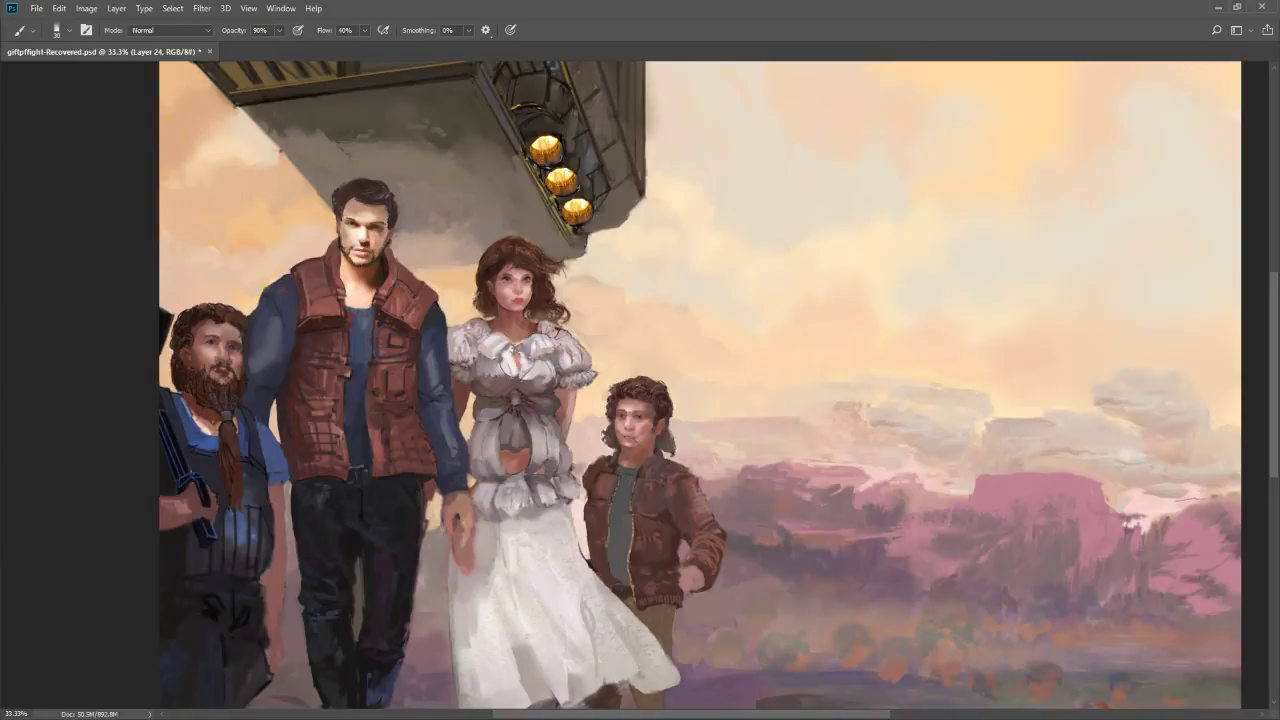
key(ctrl+comma)
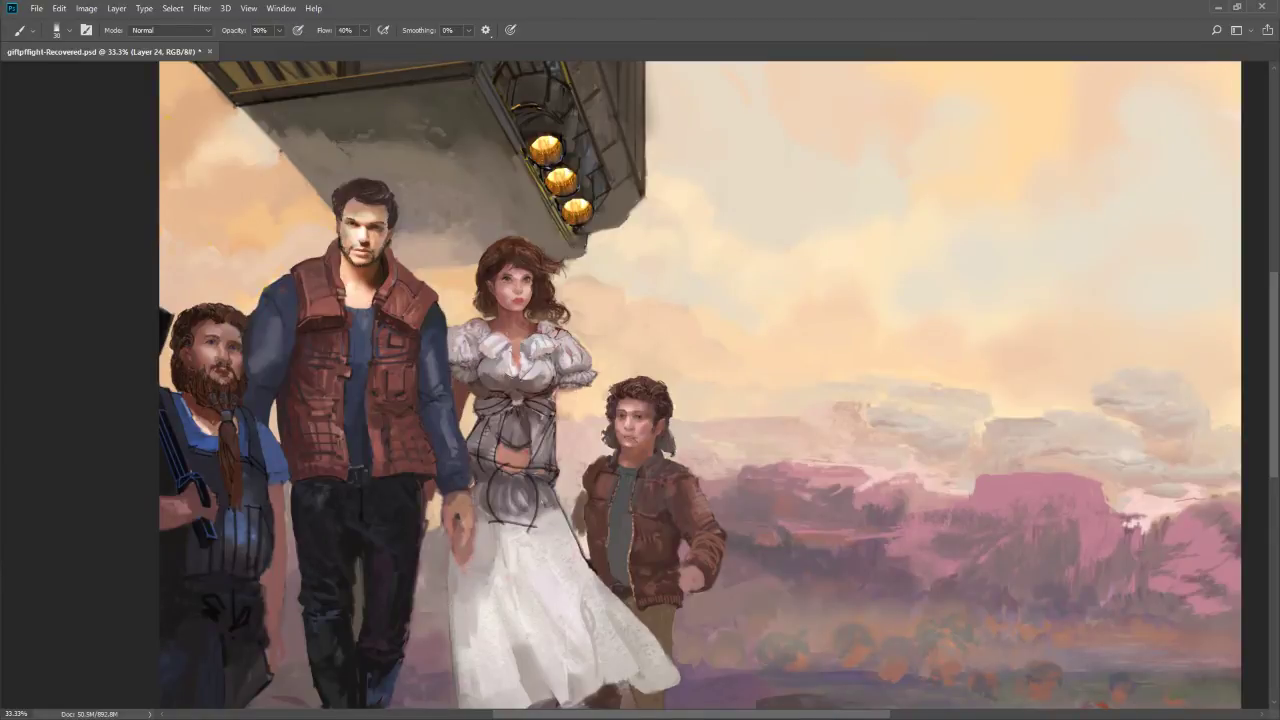
key(z)
key(ctrl+minus)
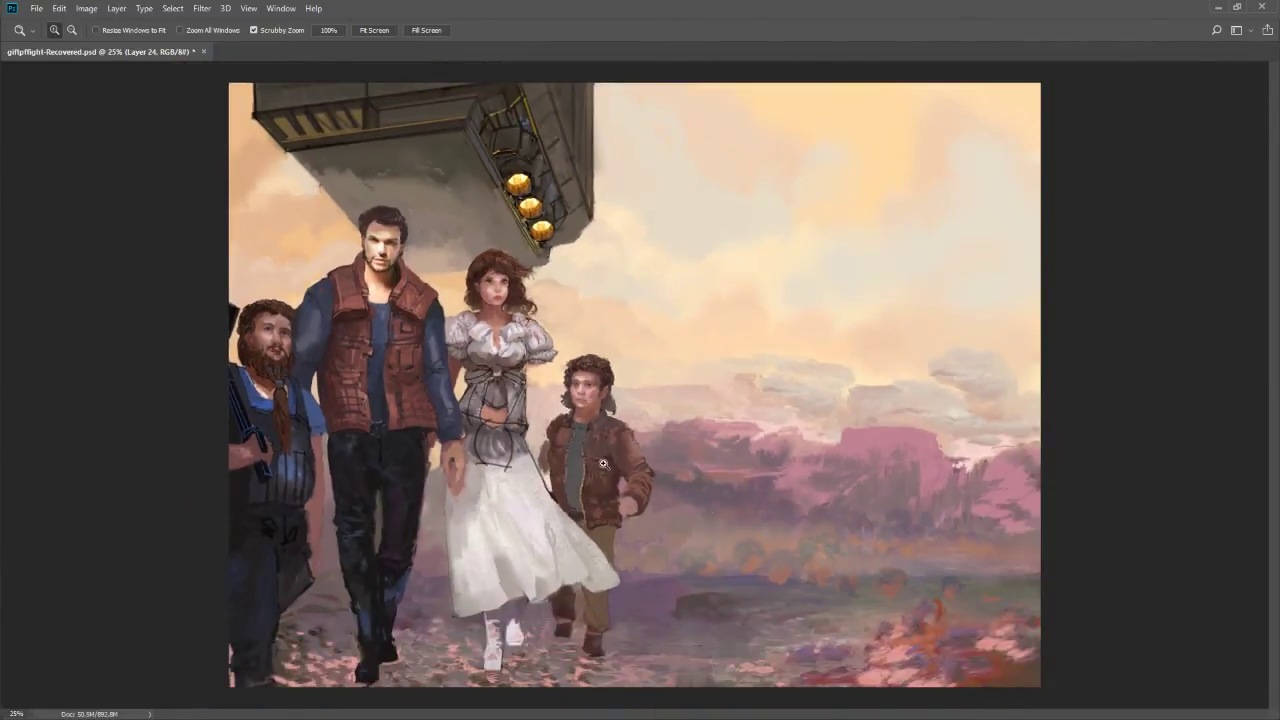
key(ctrl+comma)
key(ctrl+comma)
key(ctrl+comma)
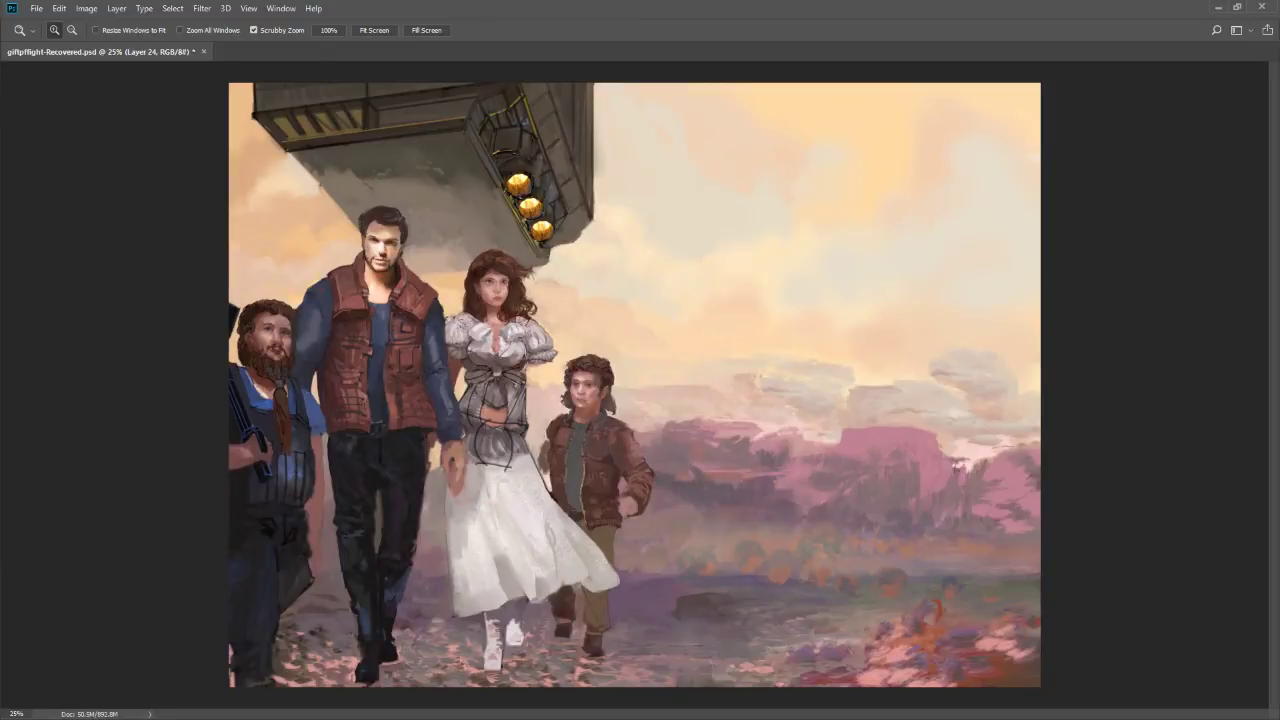
key(ctrl+comma)
key(ctrl+comma)
key(ctrl+comma)
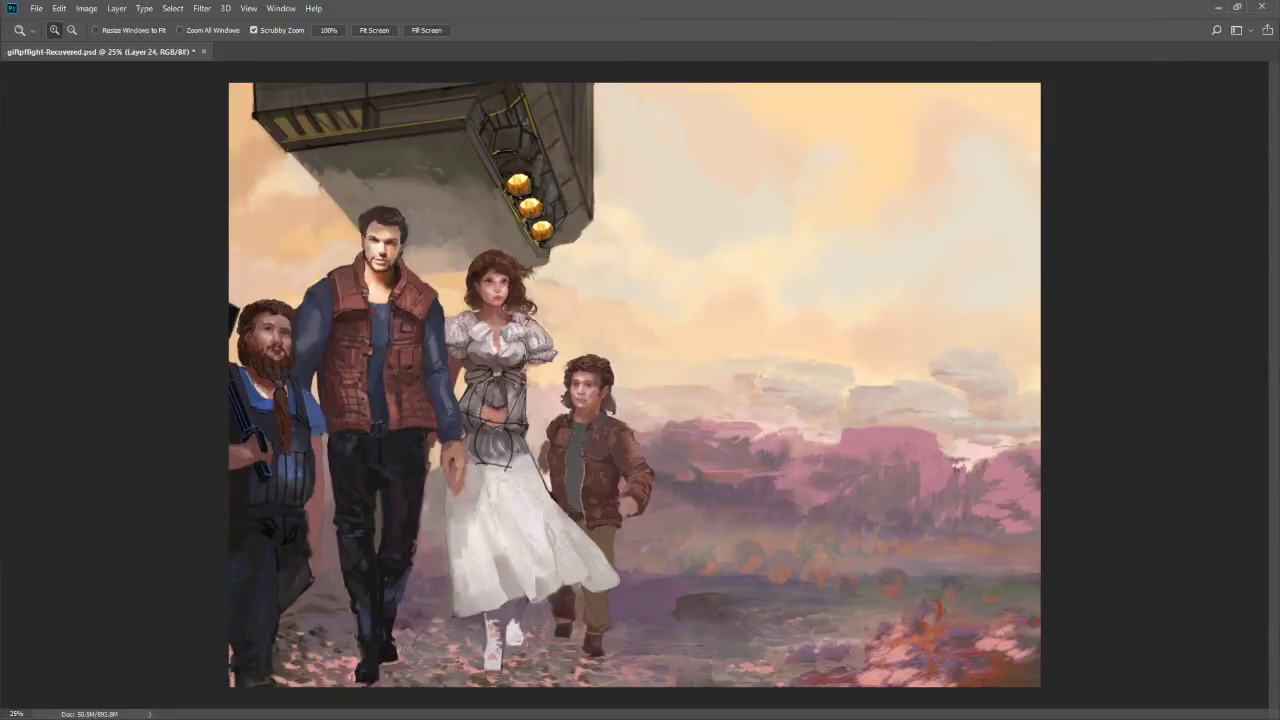
key(ctrl+comma)
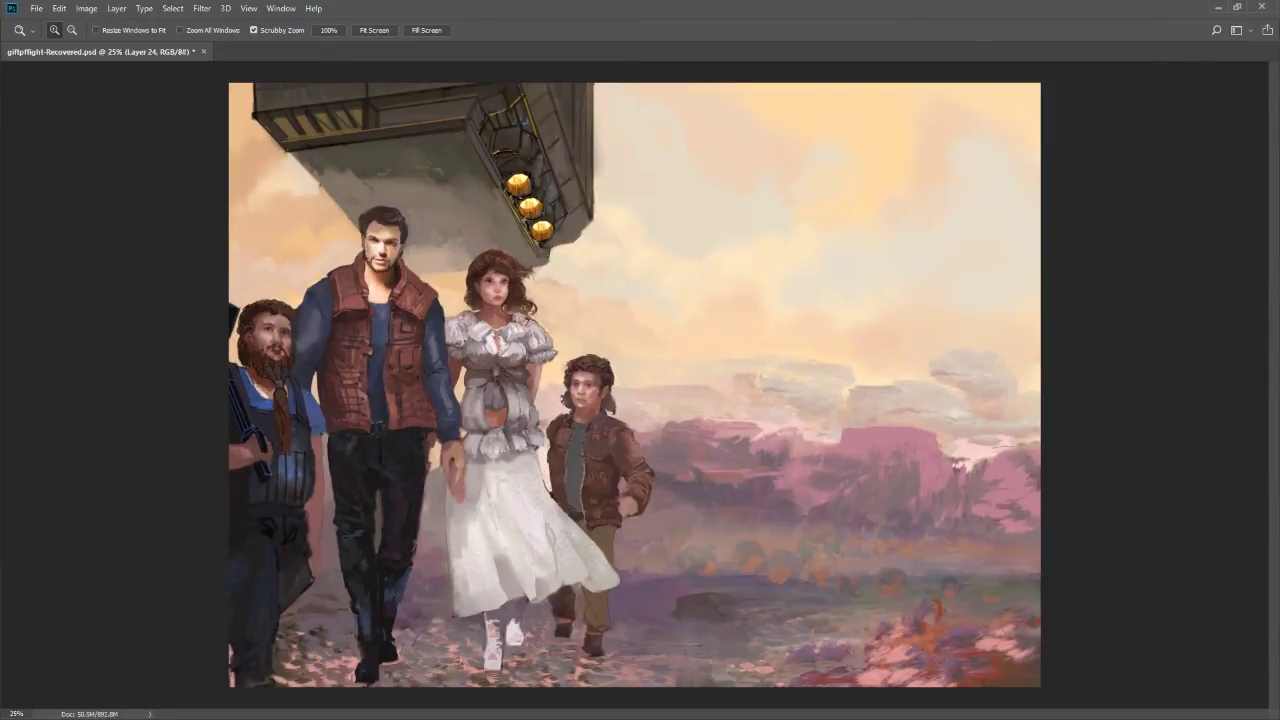
key(ctrl+comma)
key(ctrl+comma)
key(ctrl+comma)
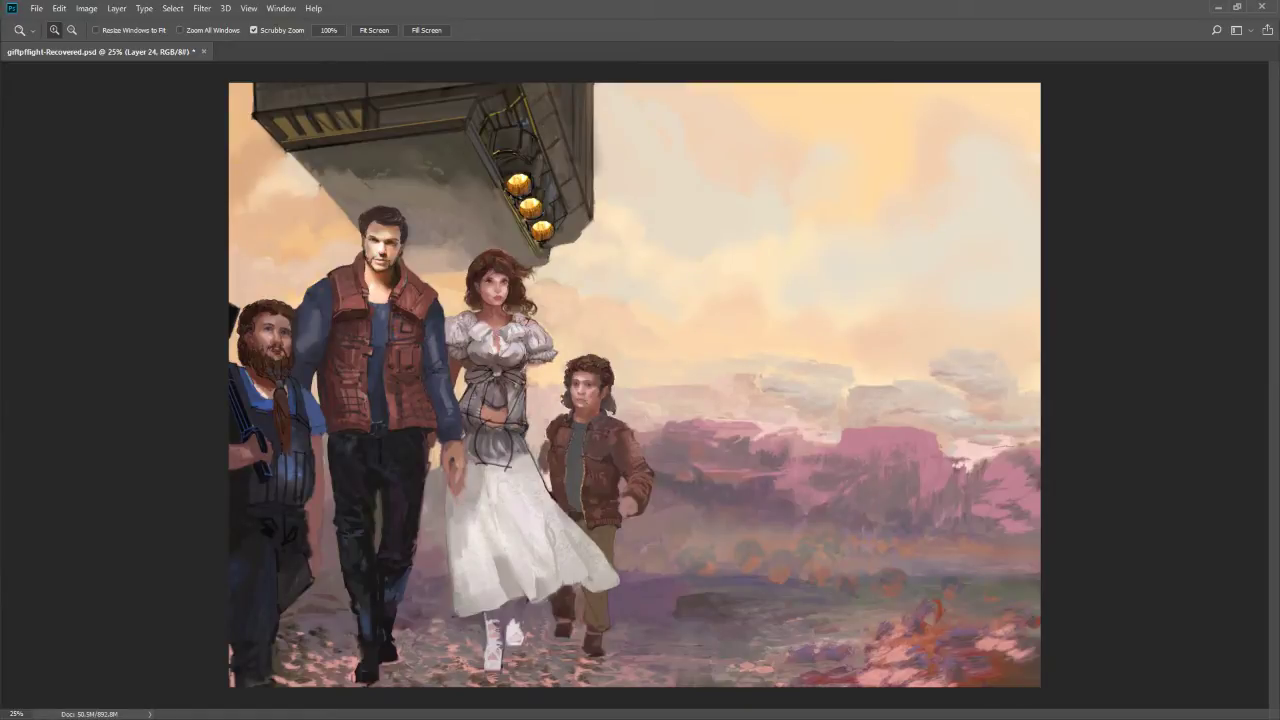
Make Layer 25 at the woman's waist the active layer for brush painting
click(445, 396)
key(b)
alt+click(537, 262)
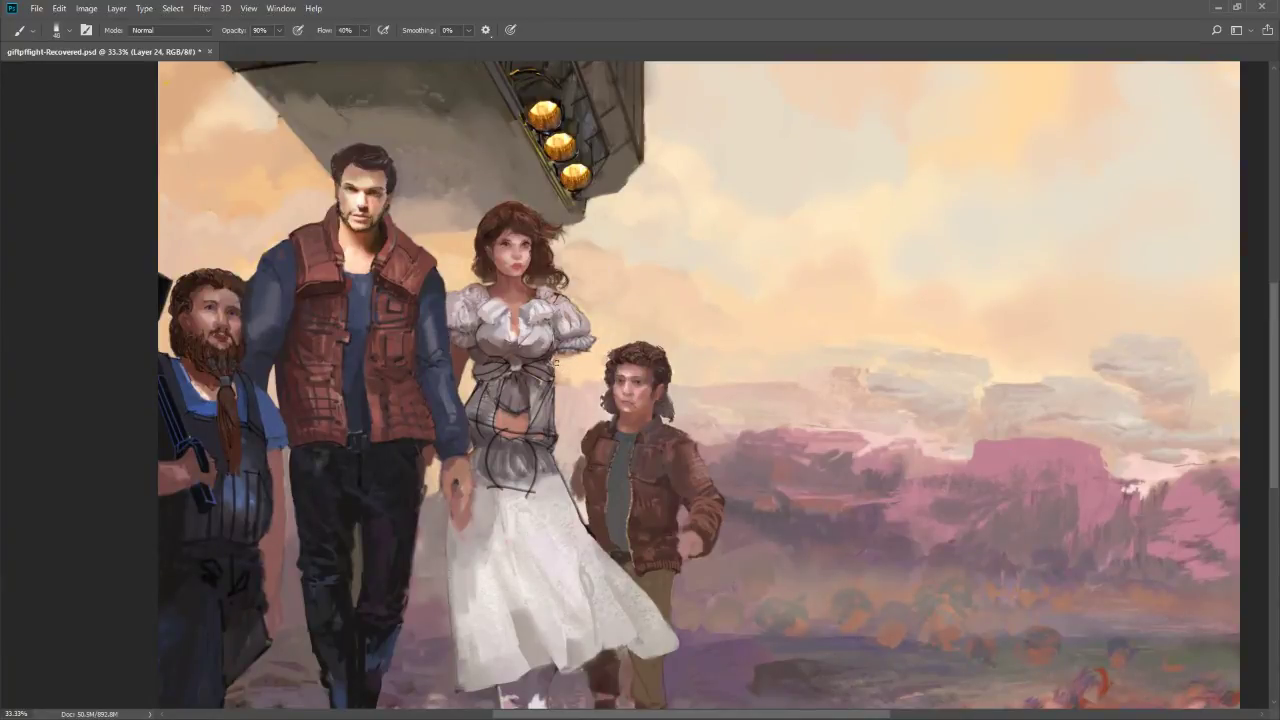
ctrl+right_click(553, 368)
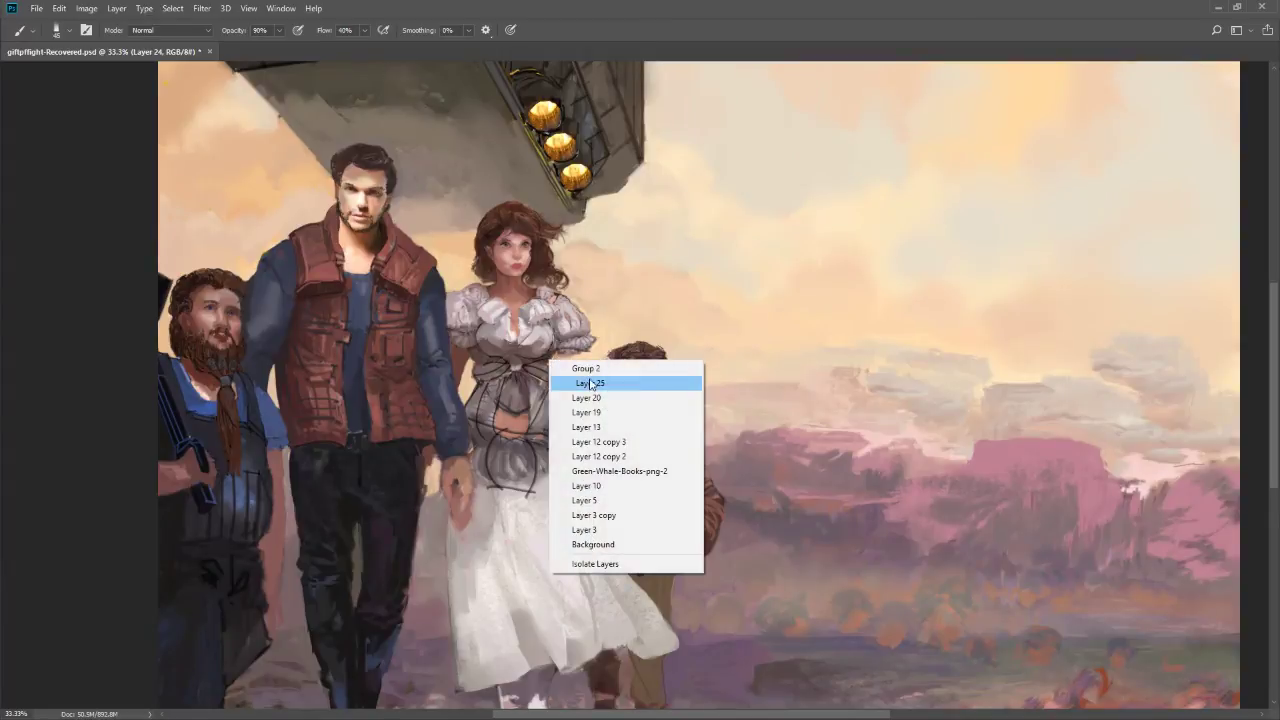
click(580, 376)
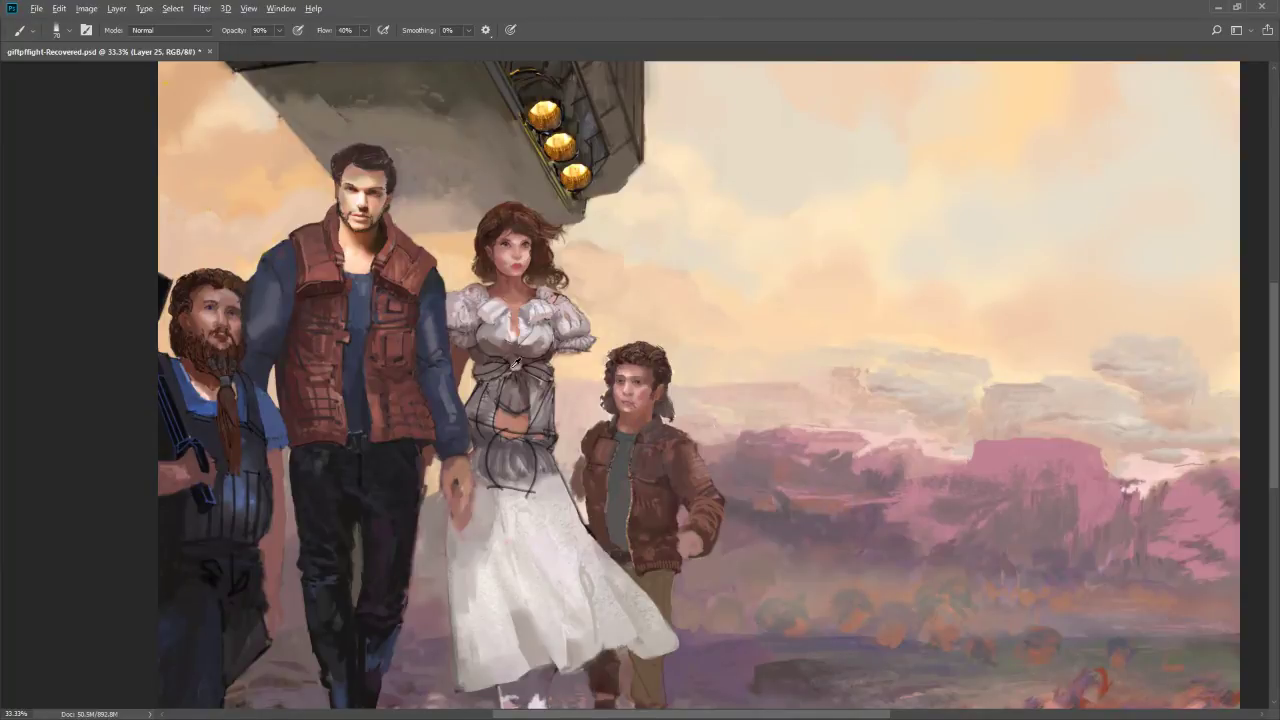
Draw a thin straight vertical line from the woman's puffed sleeve down to hip level, beside her waist
alt+click(552, 353)
key(bracketleft)
key(bracketleft)
key(bracketright)
key(bracketright)
mouse_move(578, 350)
mouse_down()
mouse_move(580, 380)
mouse_move(555, 425)
mouse_up()
key(ctrl+z)
drag(576, 348, 550, 438)
key(ctrl+z)
drag(571, 346, 571, 452)
key(ctrl+z)
drag(572, 348, 572, 452)
key(ctrl+z)
drag(572, 352, 572, 470)
Paint over the black contour lines on the woman's bodice and hips with sampled light grey fabric tones
key(r)
click(488, 404)
alt+click(500, 337)
key(bracketright)
key(bracketright)
key(bracketright)
key(bracketright)
key(bracketright)
key(bracketright)
key(bracketright)
mouse_move(487, 399)
mouse_down()
mouse_move(484, 424)
mouse_move(472, 402)
mouse_move(474, 434)
mouse_up()
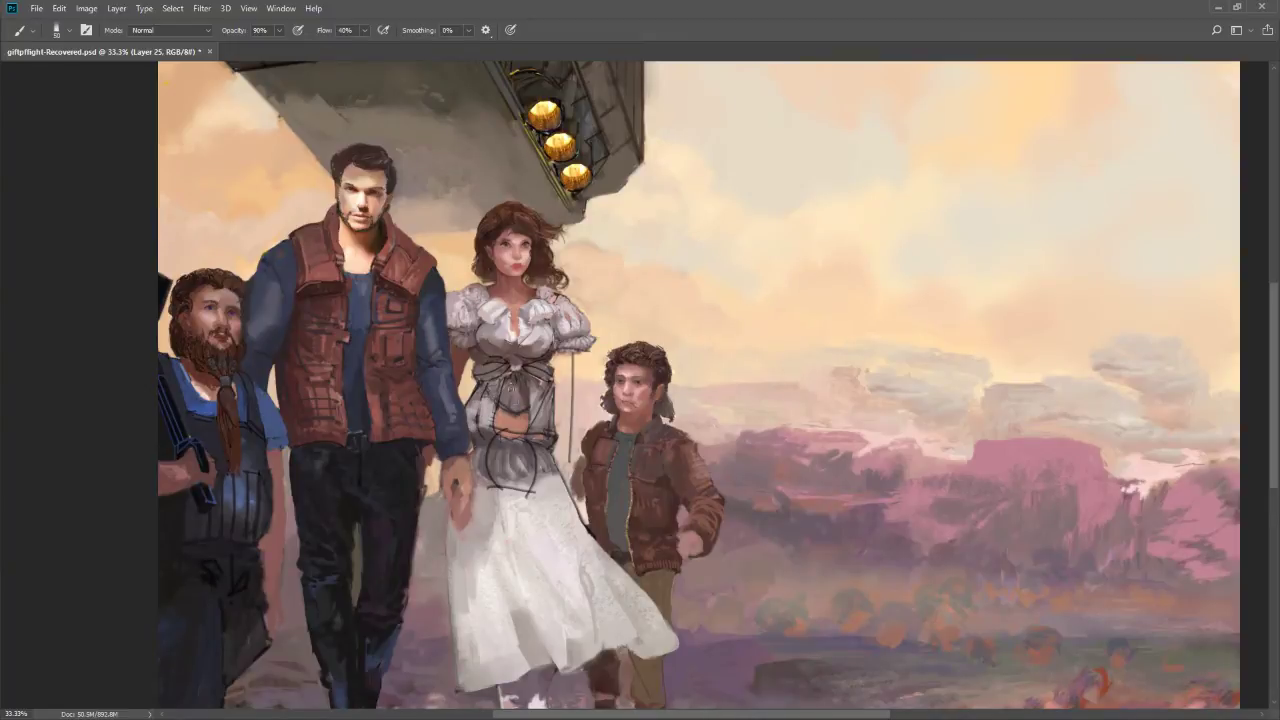
mouse_move(534, 405)
mouse_down()
mouse_move(538, 394)
mouse_move(529, 466)
mouse_move(547, 444)
mouse_move(547, 456)
mouse_move(553, 434)
mouse_move(510, 440)
mouse_move(527, 457)
mouse_move(488, 447)
mouse_up()
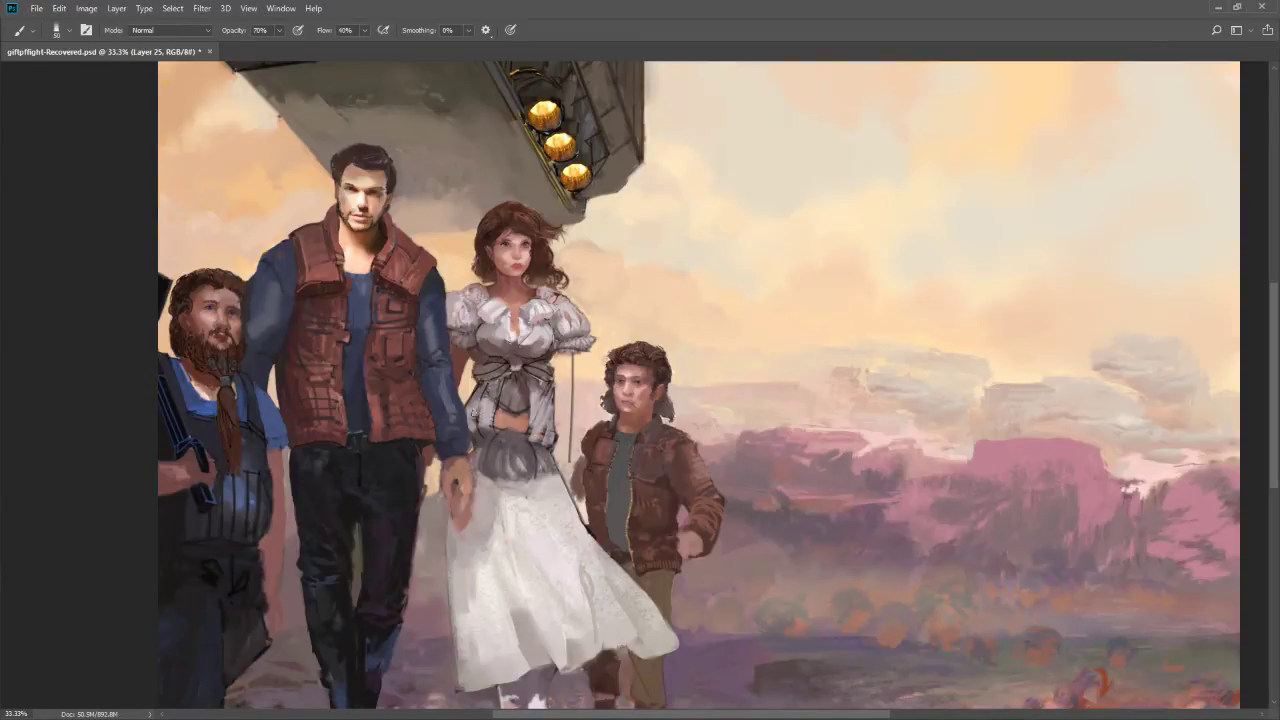
Repaint the woman's exposed midriff with a sampled colour at 80% brush opacity
key(8)
key(bracketleft)
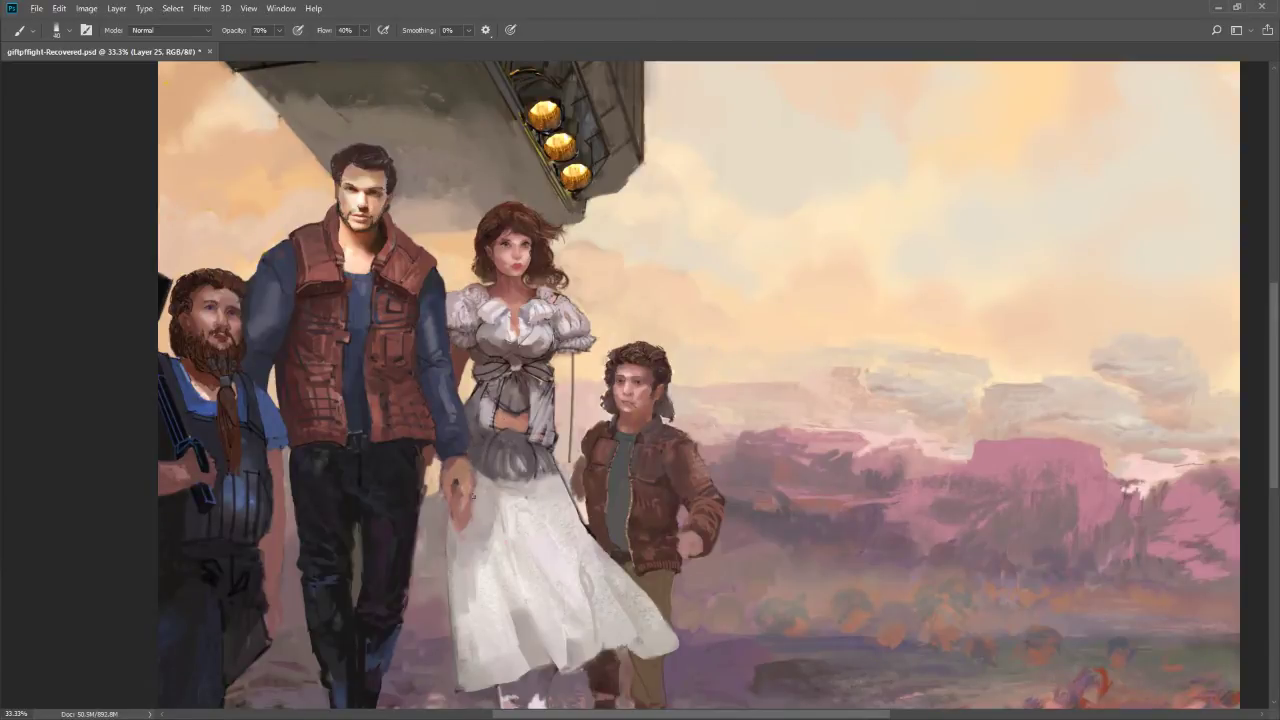
alt+click(462, 478)
alt+click(510, 415)
key(8)
mouse_move(506, 424)
mouse_down()
mouse_move(530, 416)
mouse_move(512, 414)
mouse_up()
Refine the folds along the side of the woman's bodice with fine brush strokes
key(bracketleft)
key(bracketleft)
key(bracketleft)
drag(483, 390, 474, 427)
key(ctrl+z)
drag(482, 396, 488, 438)
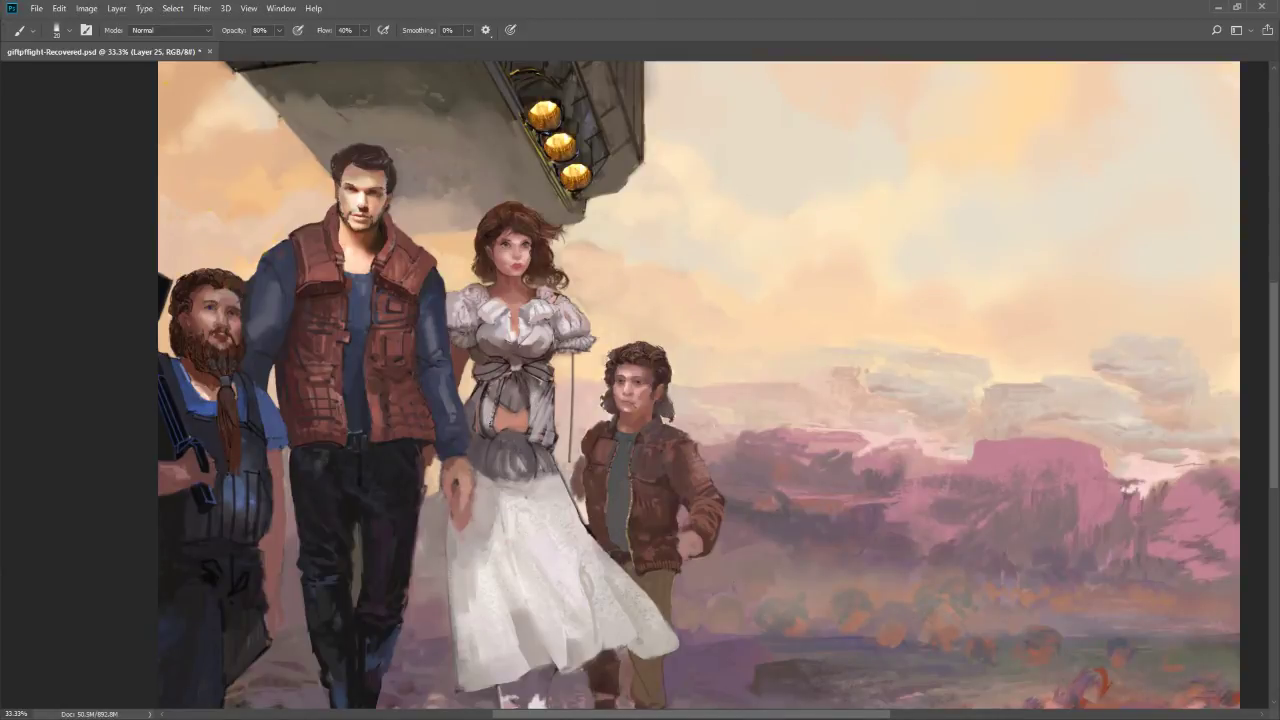
drag(486, 400, 482, 438)
Touch up the top of the woman's puffed sleeve and the side of her bodice at 90% brush opacity
key(9)
key(bracketleft)
key(bracketleft)
key(bracketright)
key(bracketright)
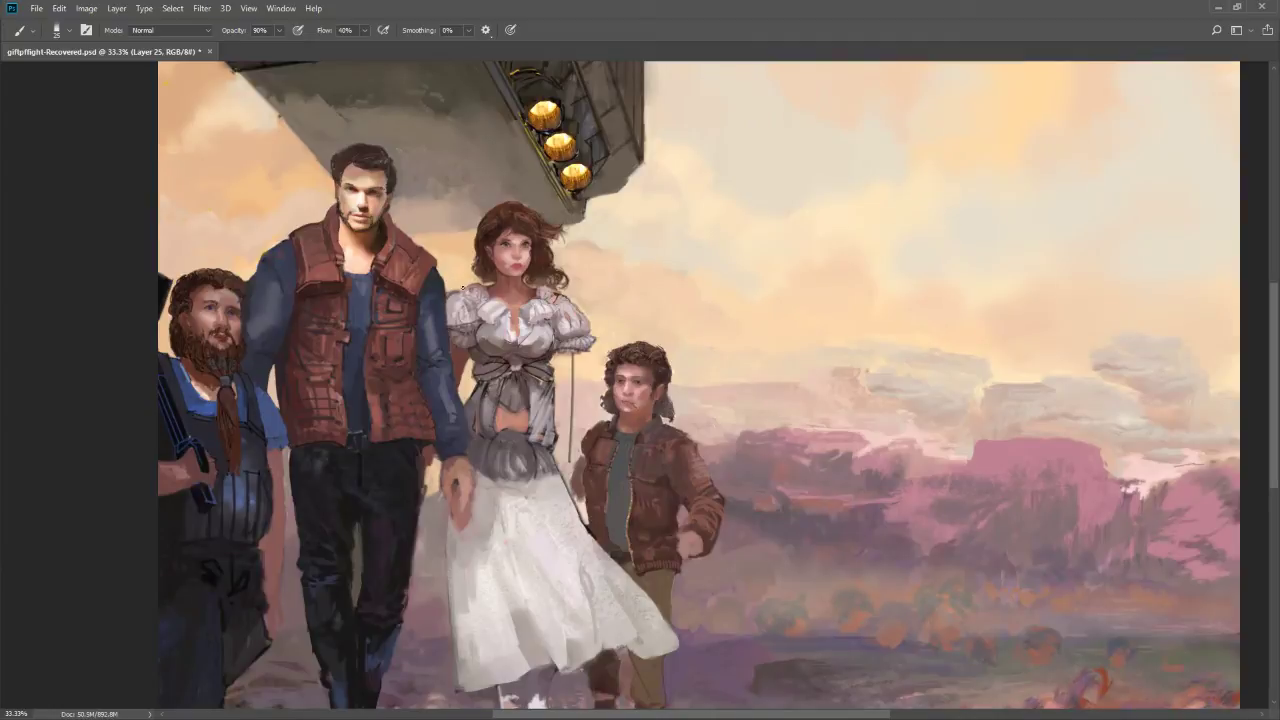
click(464, 286)
click(483, 352)
Cover the folds on the woman's waist and the dark hip fabric with flat light grey at 70% and 80% opacity, keeping a midriff patch
key(7)
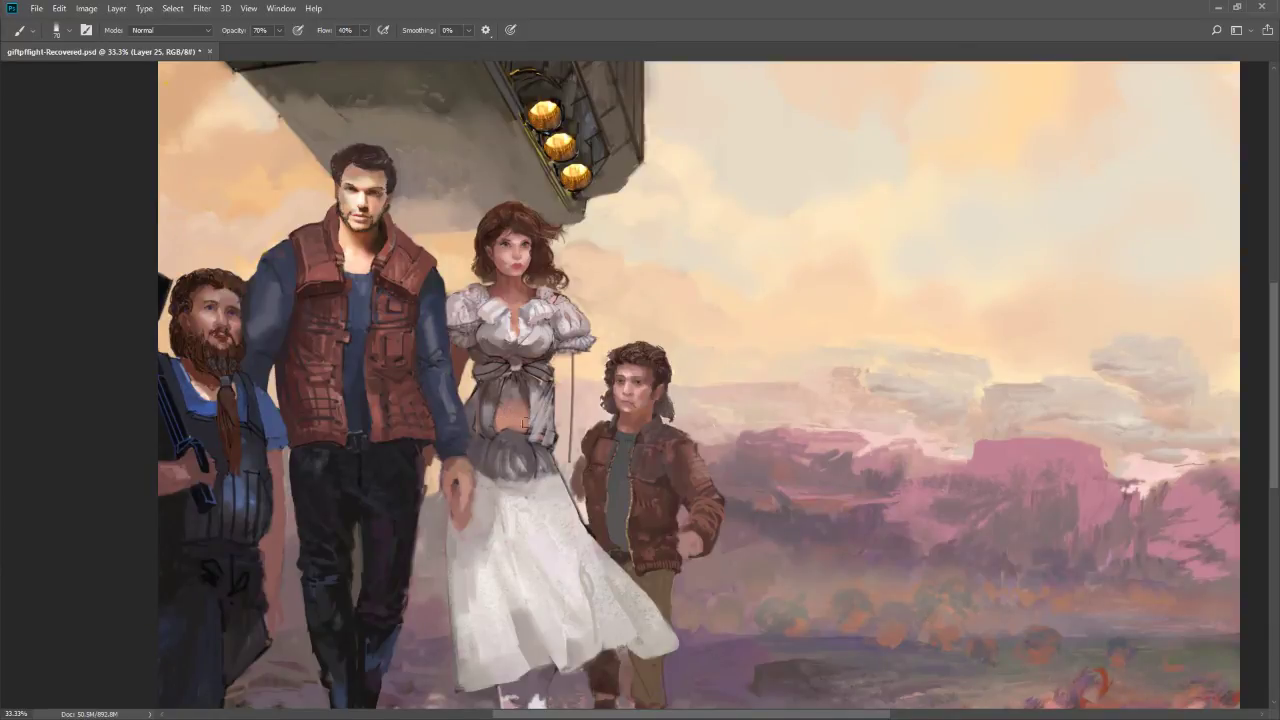
drag(527, 412, 543, 407)
key(8)
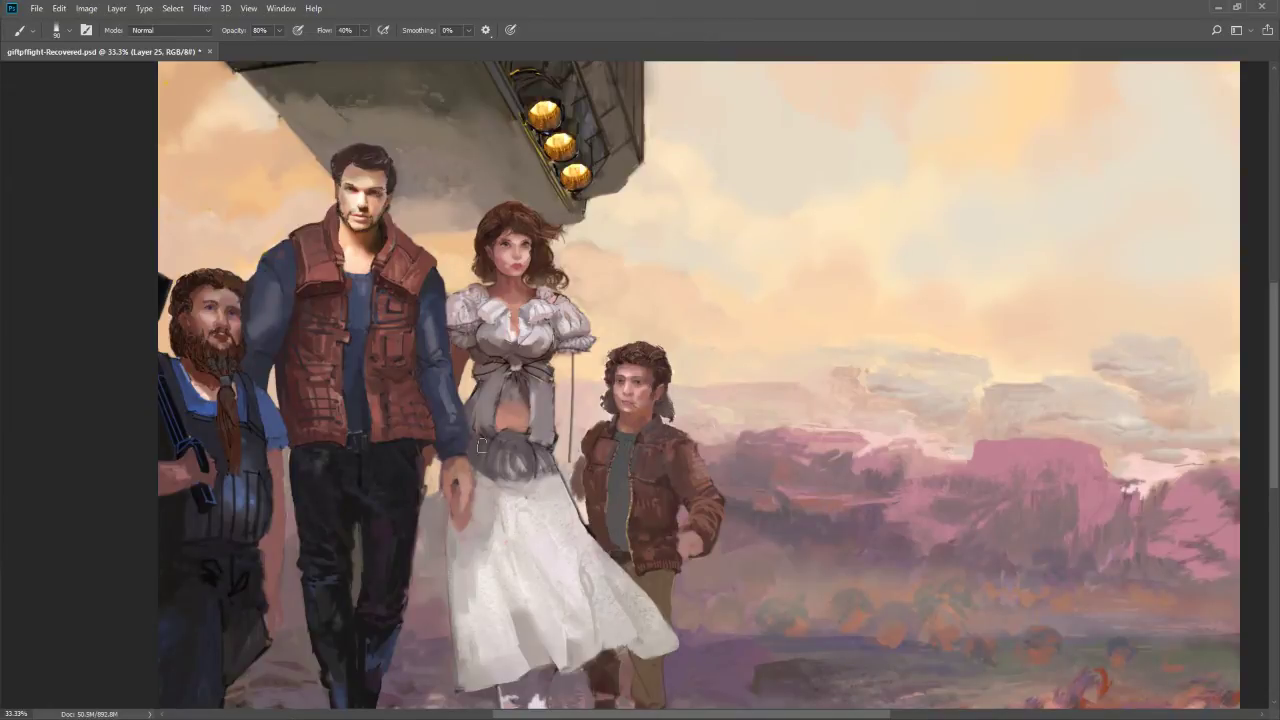
mouse_move(482, 448)
mouse_down()
mouse_move(517, 486)
mouse_move(542, 458)
mouse_move(555, 495)
mouse_move(540, 445)
mouse_move(552, 462)
mouse_move(528, 452)
mouse_move(542, 396)
mouse_move(503, 398)
mouse_move(482, 430)
mouse_move(486, 382)
mouse_move(498, 372)
mouse_move(492, 410)
mouse_move(506, 378)
mouse_move(528, 396)
mouse_move(540, 372)
mouse_up()
key(bracketleft)
key(bracketleft)
key(bracketleft)
key(bracketleft)
key(bracketleft)
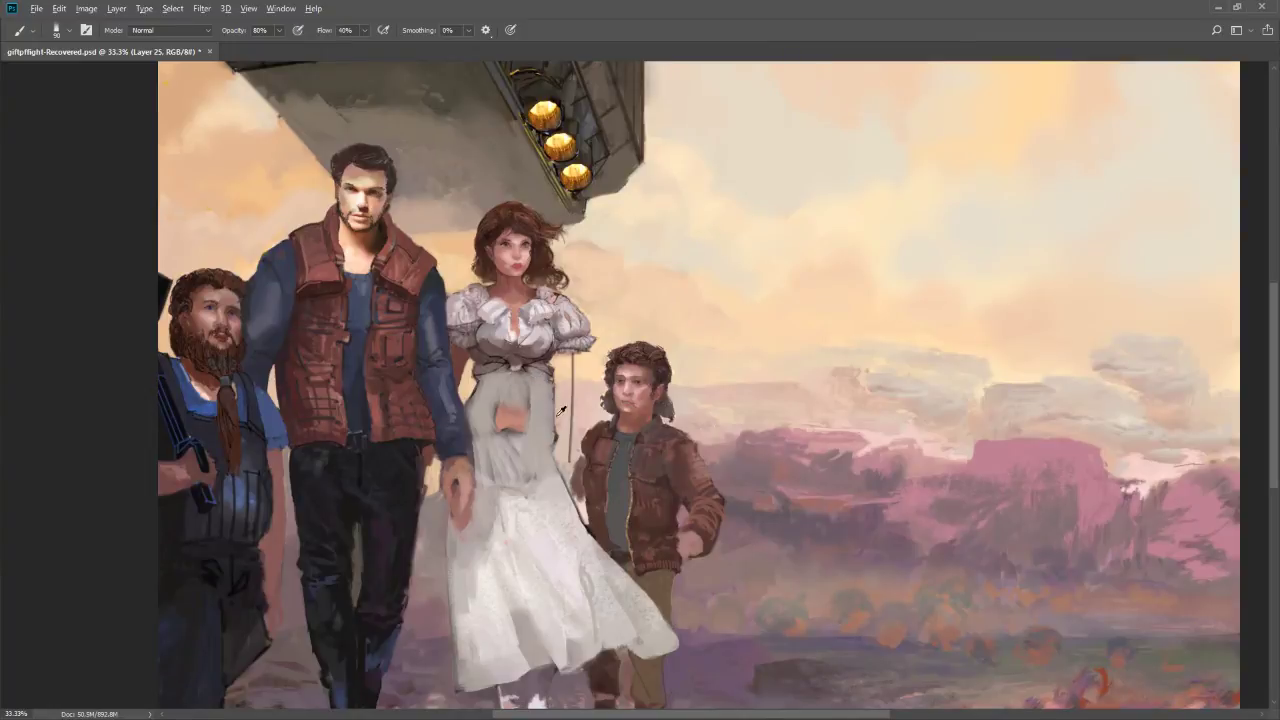
Paint the woman's bare arm from the puffed sleeve down to hip level with a sampled skin tone
alt+click(560, 424)
drag(562, 417, 559, 426)
alt+click(461, 356)
mouse_move(564, 355)
mouse_down()
mouse_move(576, 388)
mouse_move(580, 366)
mouse_move(573, 450)
mouse_move(580, 388)
mouse_up()
drag(581, 440, 581, 460)
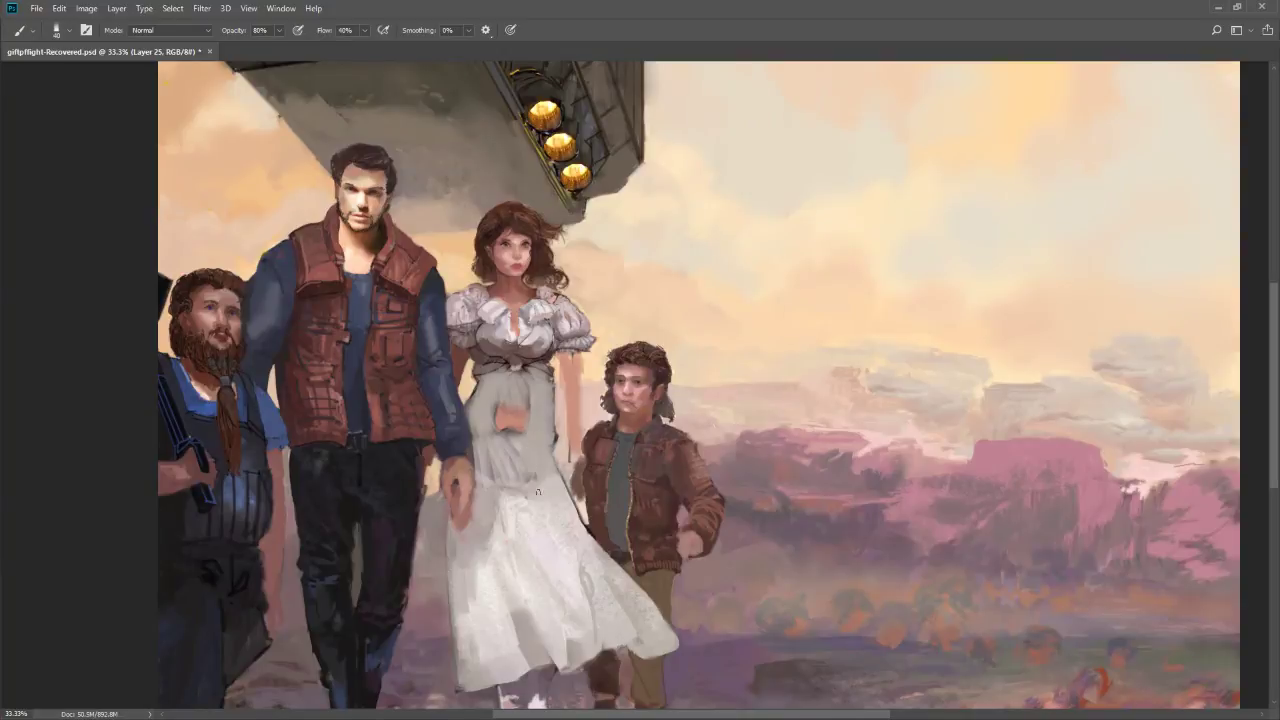
Set the foreground colour to black and draw a thin contour along the outer edge of the woman's arm
key(n)
click(633, 632)
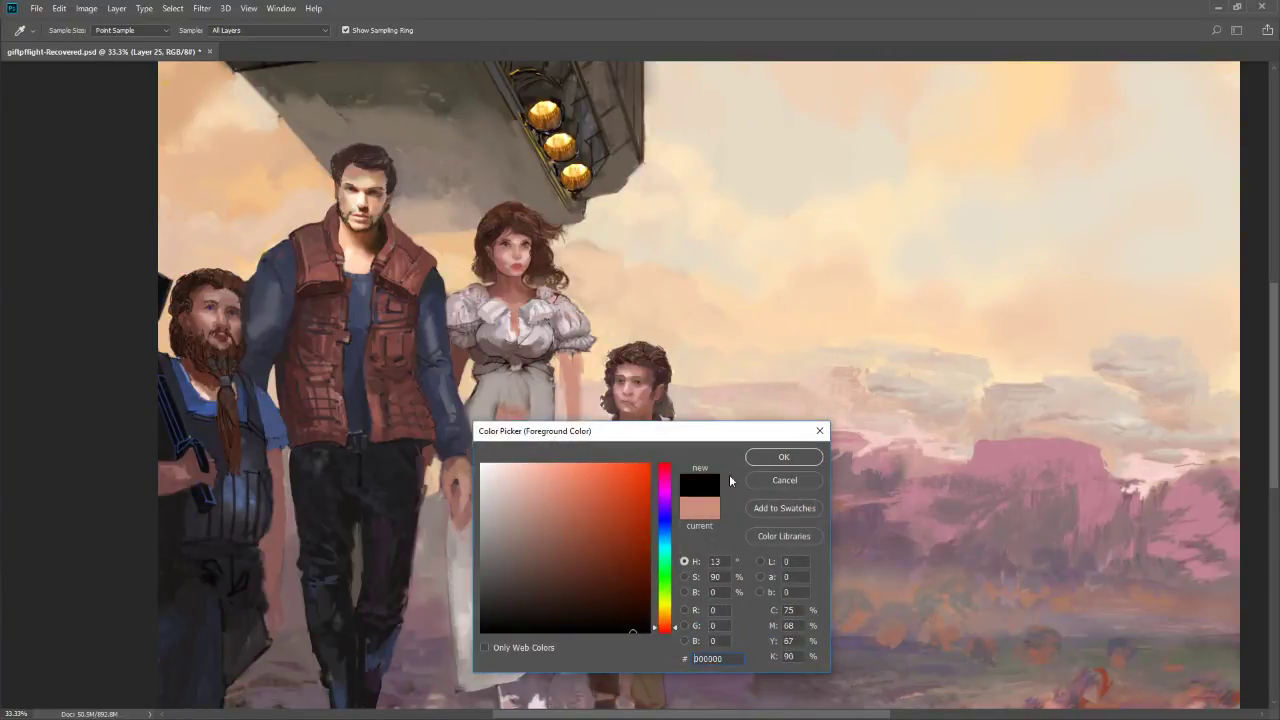
click(784, 456)
key(bracketleft)
key(bracketleft)
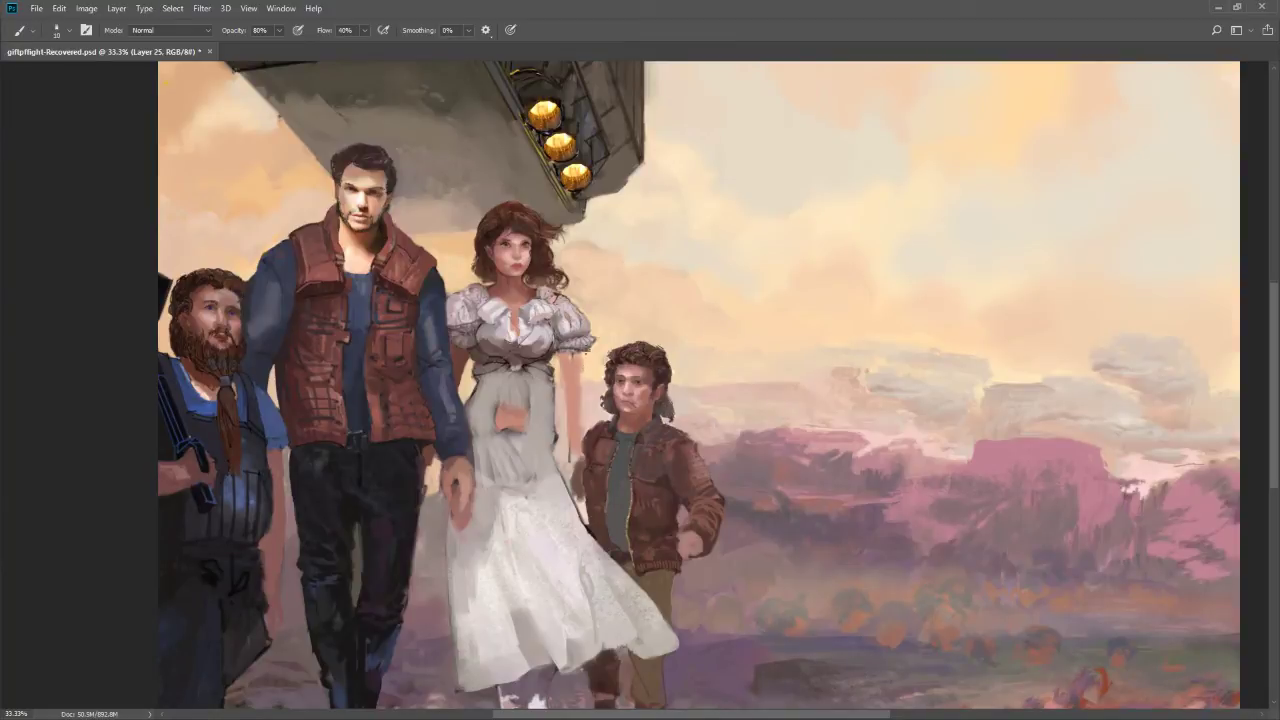
drag(581, 350, 581, 405)
key(ctrl+z)
drag(581, 351, 579, 401)
key(ctrl+z)
drag(581, 350, 580, 414)
drag(575, 353, 570, 418)
key(ctrl+z)
drag(562, 384, 584, 402)
drag(582, 400, 580, 448)
Sketch black guide lines around the woman's midriff opening and across her hips, undoing unwanted strokes
drag(522, 386, 528, 448)
drag(495, 396, 500, 444)
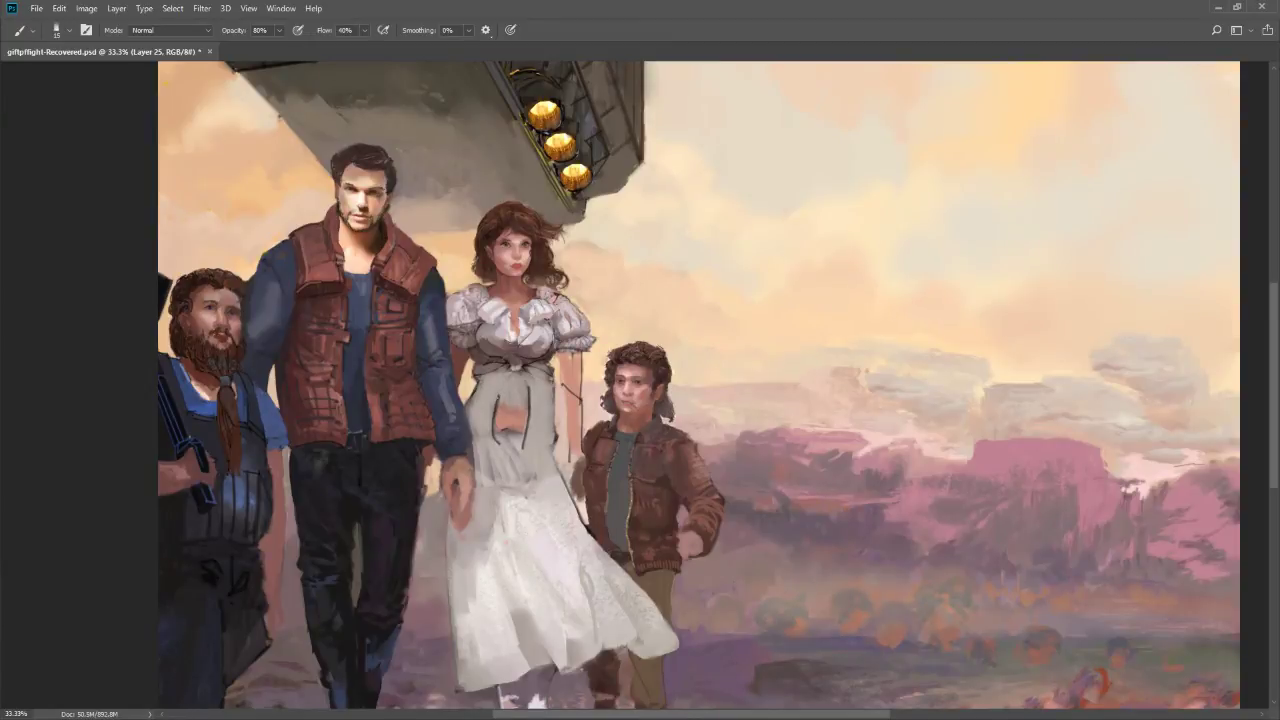
mouse_move(489, 386)
mouse_down()
mouse_move(534, 410)
mouse_move(488, 406)
mouse_move(528, 414)
mouse_up()
key(ctrl+alt+z)
key(ctrl+alt+z)
drag(489, 446, 507, 485)
key(ctrl+z)
mouse_move(518, 440)
mouse_down()
mouse_move(484, 492)
mouse_move(480, 477)
mouse_move(535, 477)
mouse_move(562, 463)
mouse_up()
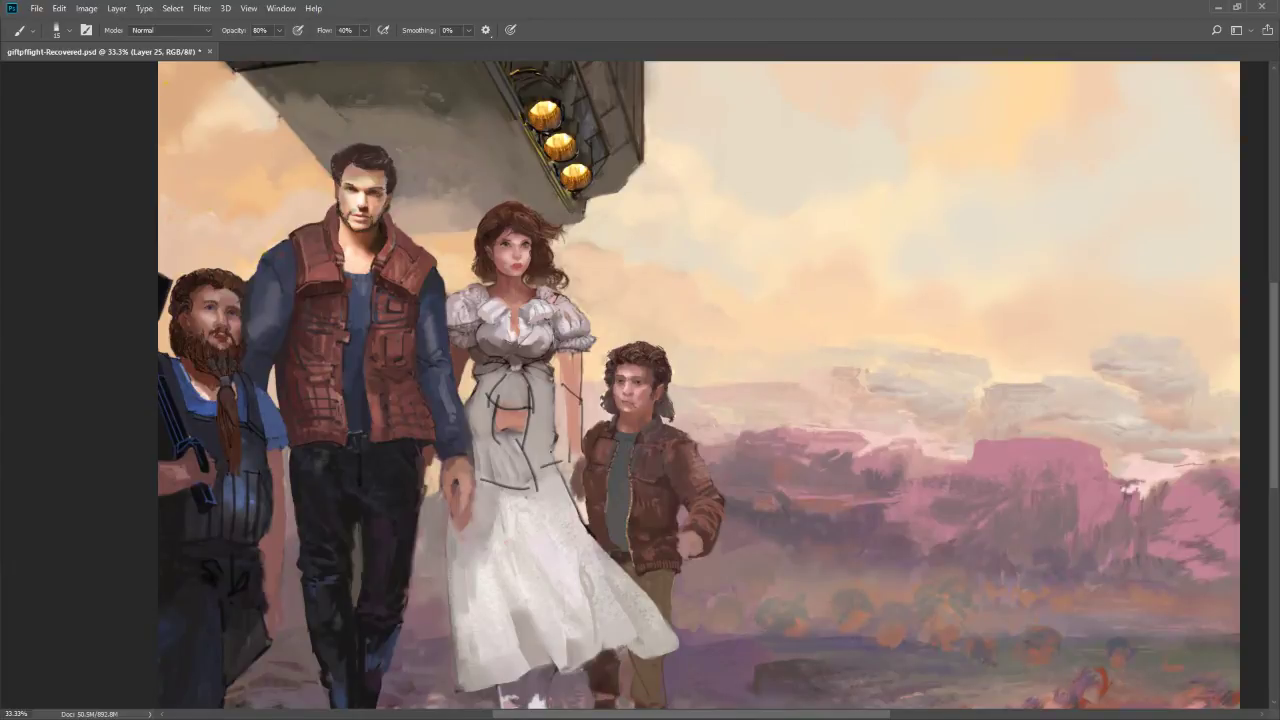
Soften the shading on the woman's cheek at 40% brush opacity
key(z)
alt+click(560, 490)
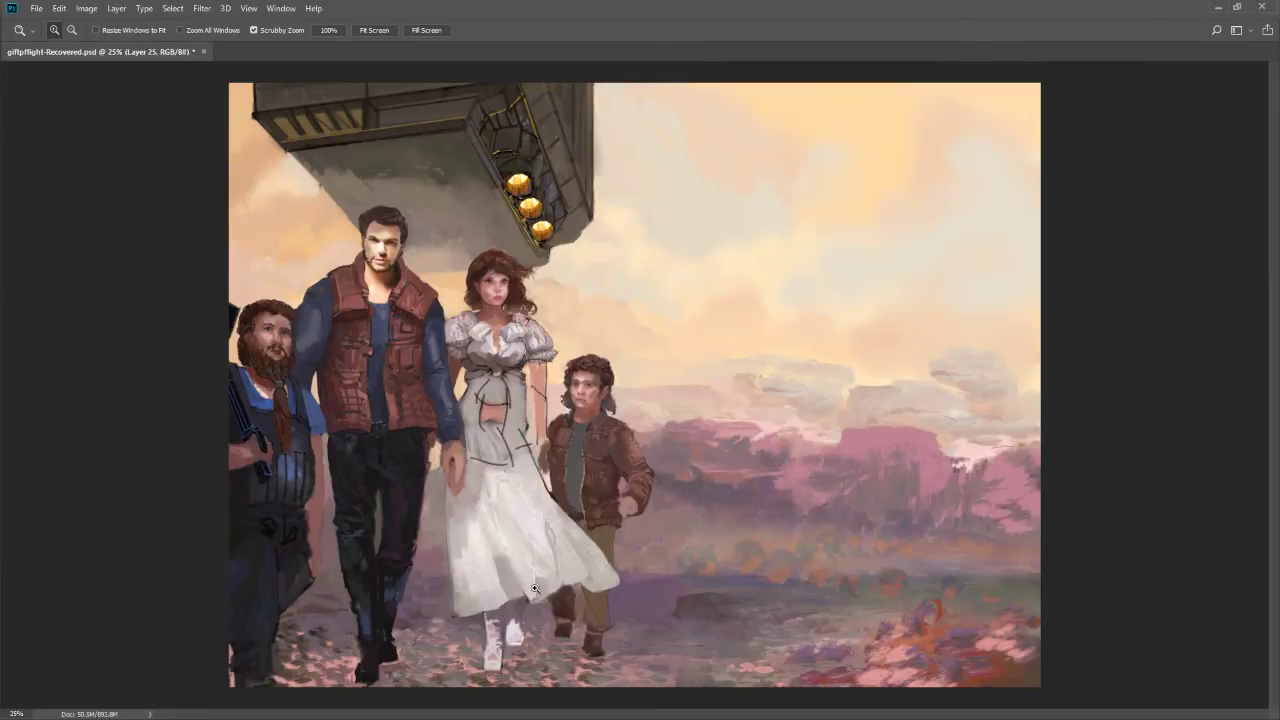
key(b)
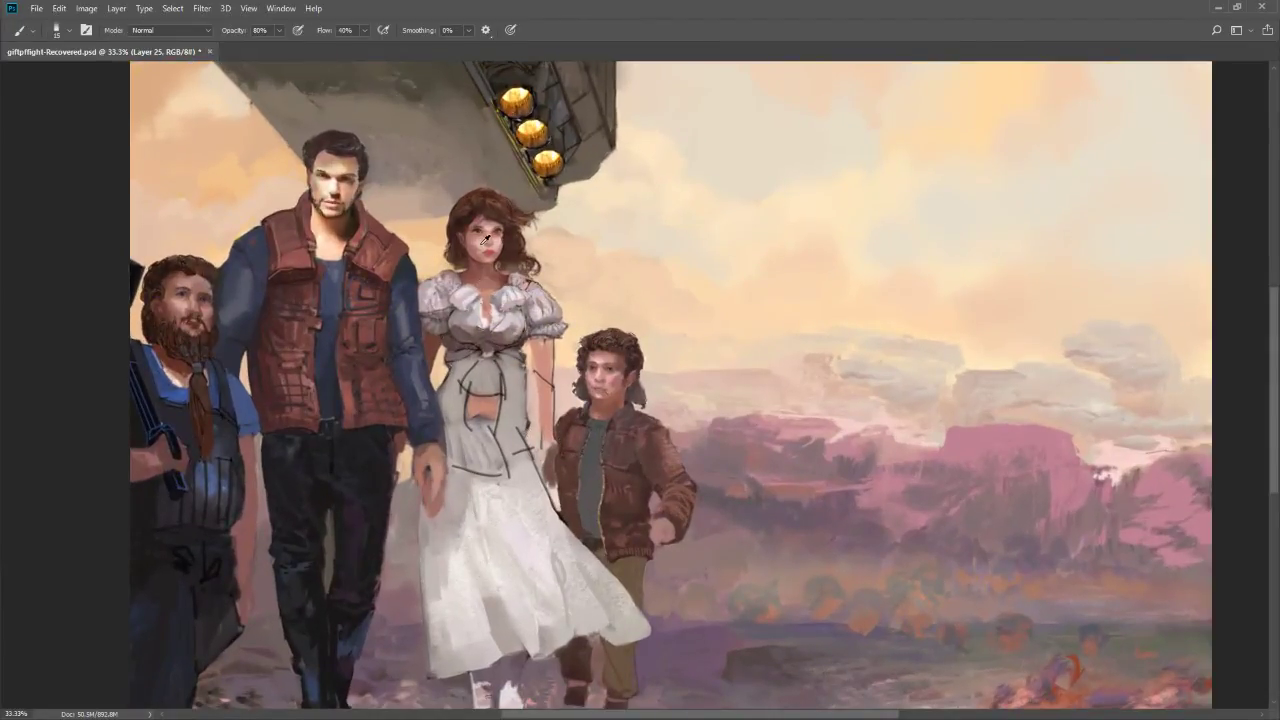
key(4)
drag(472, 238, 476, 252)
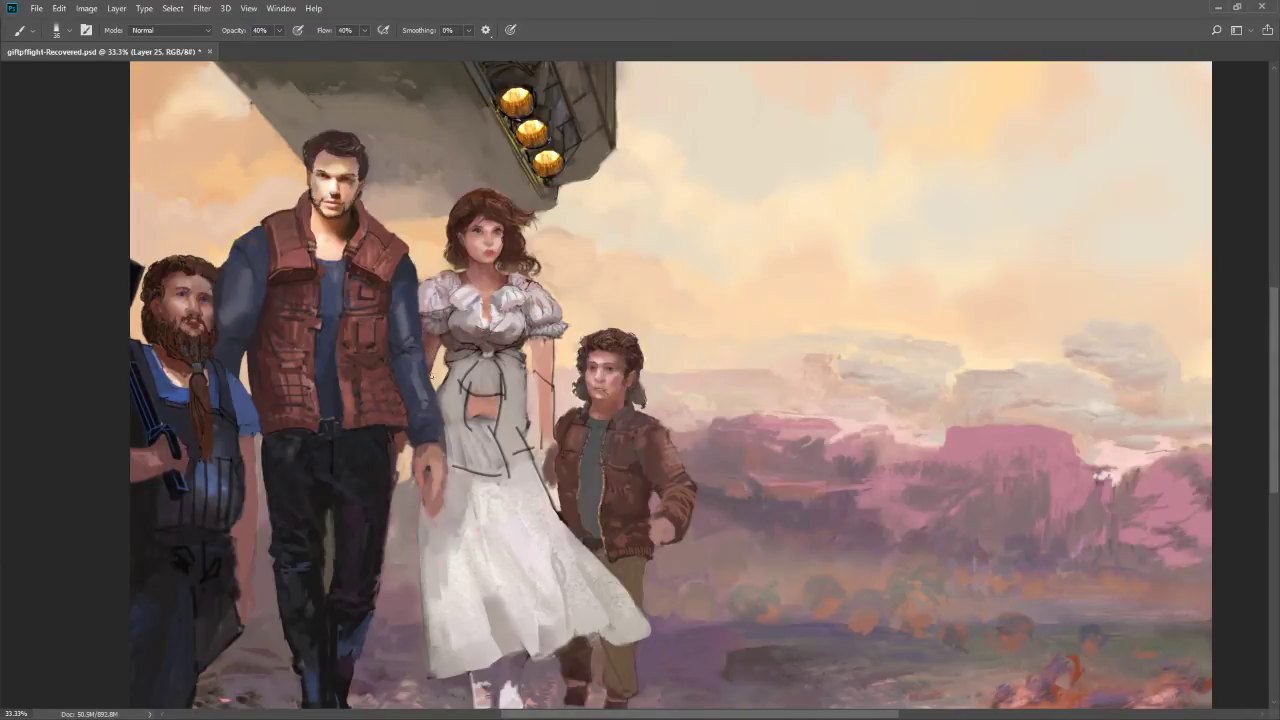
Darken the man's hand beside the skirt and shade the skirt edge below it with sampled tones at 70% and 80% opacity
key(7)
alt+click(434, 465)
drag(432, 490, 429, 500)
key(8)
drag(430, 514, 440, 502)
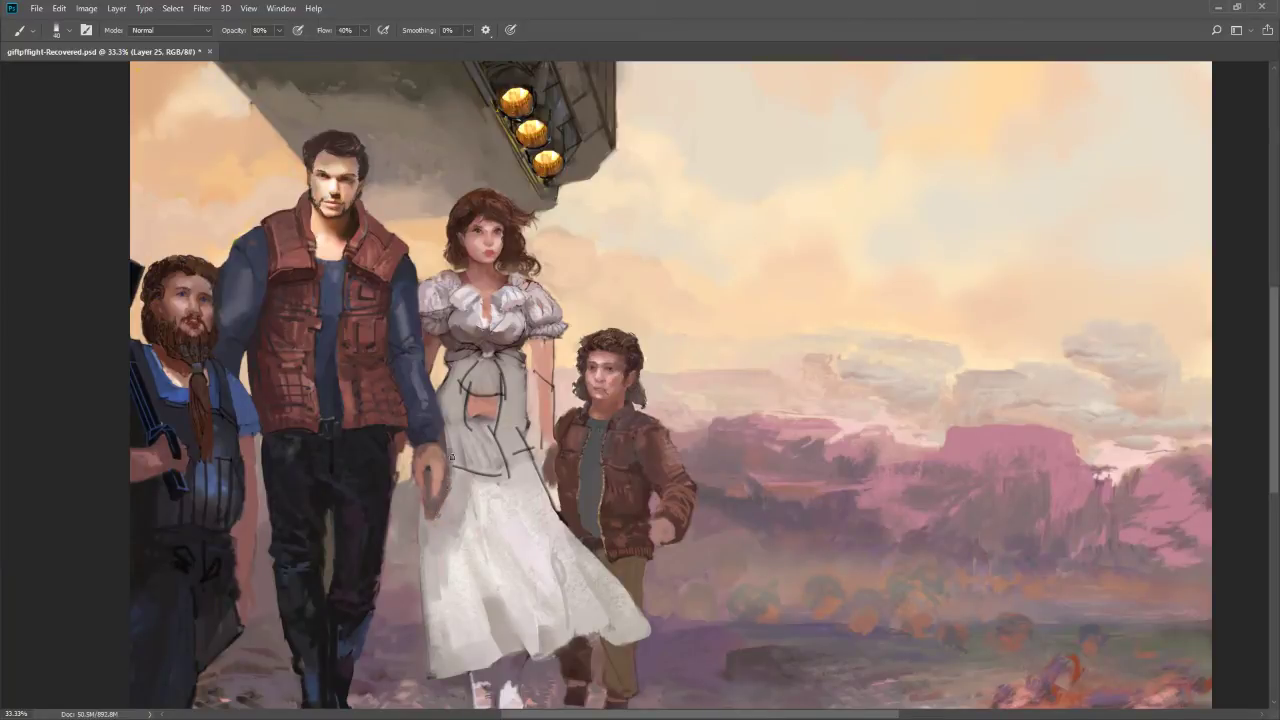
mouse_move(443, 508)
mouse_down()
mouse_move(428, 530)
mouse_move(420, 496)
mouse_up()
drag(422, 508, 422, 546)
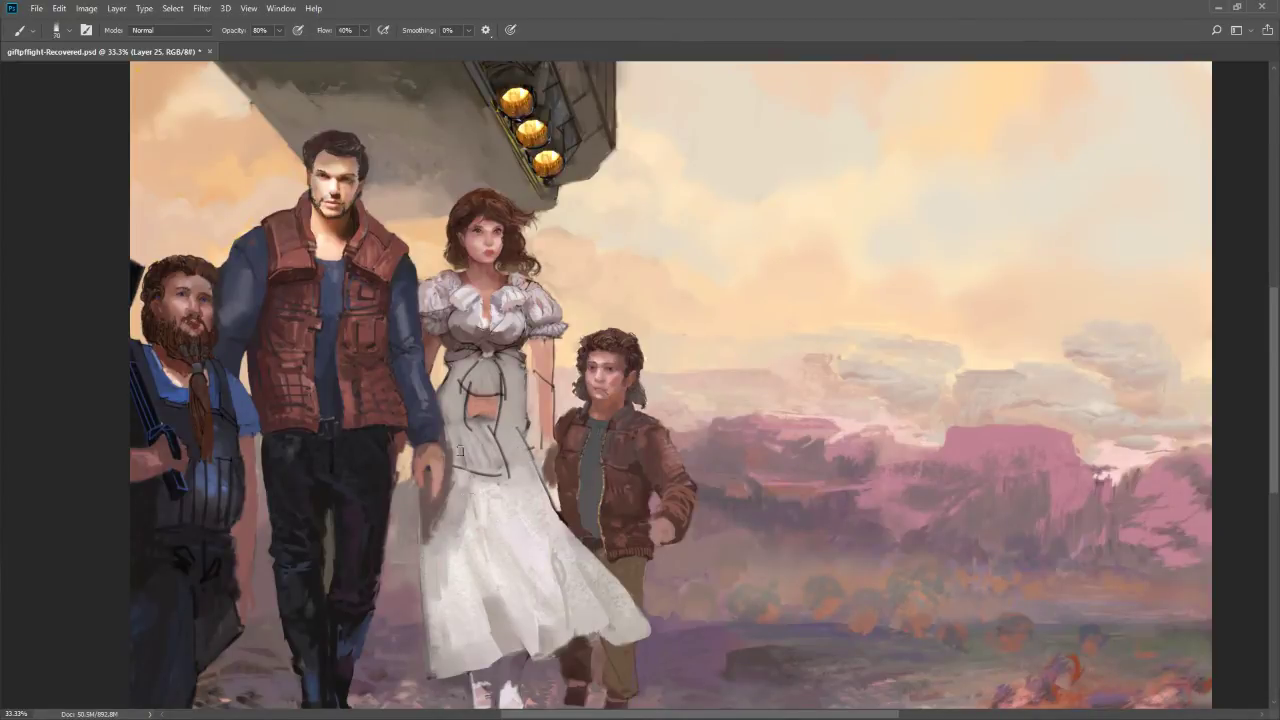
Lighten the woman's hip area to match the skirt and extend her forearm downward at 80% brush opacity
mouse_move(460, 451)
mouse_down()
mouse_move(497, 513)
mouse_move(472, 444)
mouse_move(513, 505)
mouse_move(479, 441)
mouse_move(515, 495)
mouse_move(529, 493)
mouse_move(540, 465)
mouse_up()
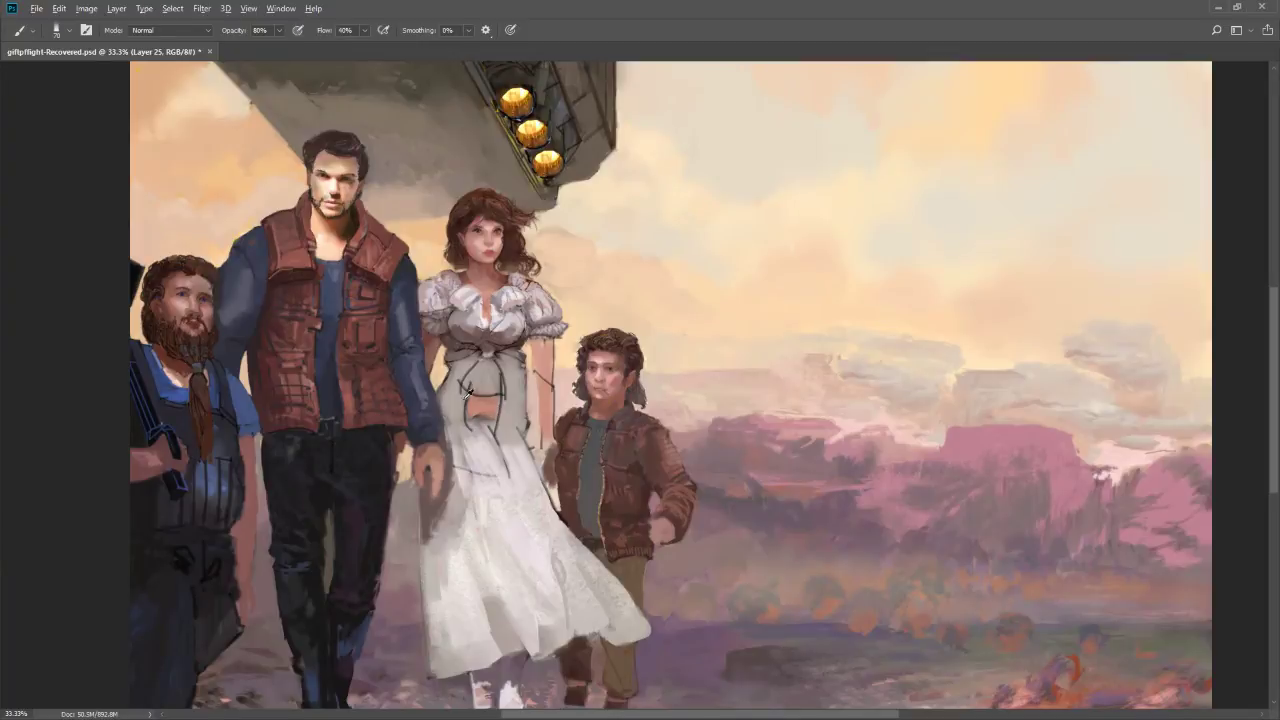
key(bracketleft)
key(bracketright)
key(bracketleft)
key(bracketleft)
key(9)
key(8)
mouse_move(544, 468)
mouse_down()
mouse_move(548, 440)
mouse_move(550, 480)
mouse_move(548, 428)
mouse_move(543, 449)
mouse_up()
Set the foreground colour to black again and redraw the contour along the outer edge of the woman's arm
key(n)
drag(588, 621, 590, 635)
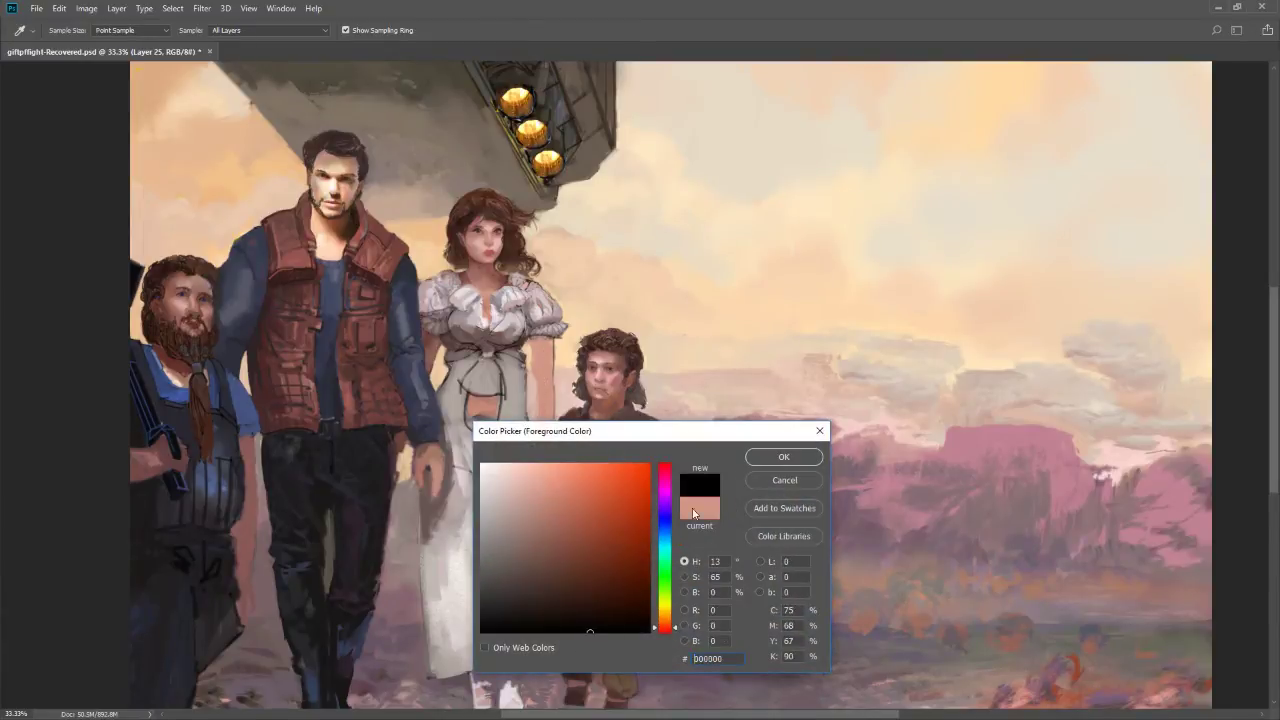
click(784, 456)
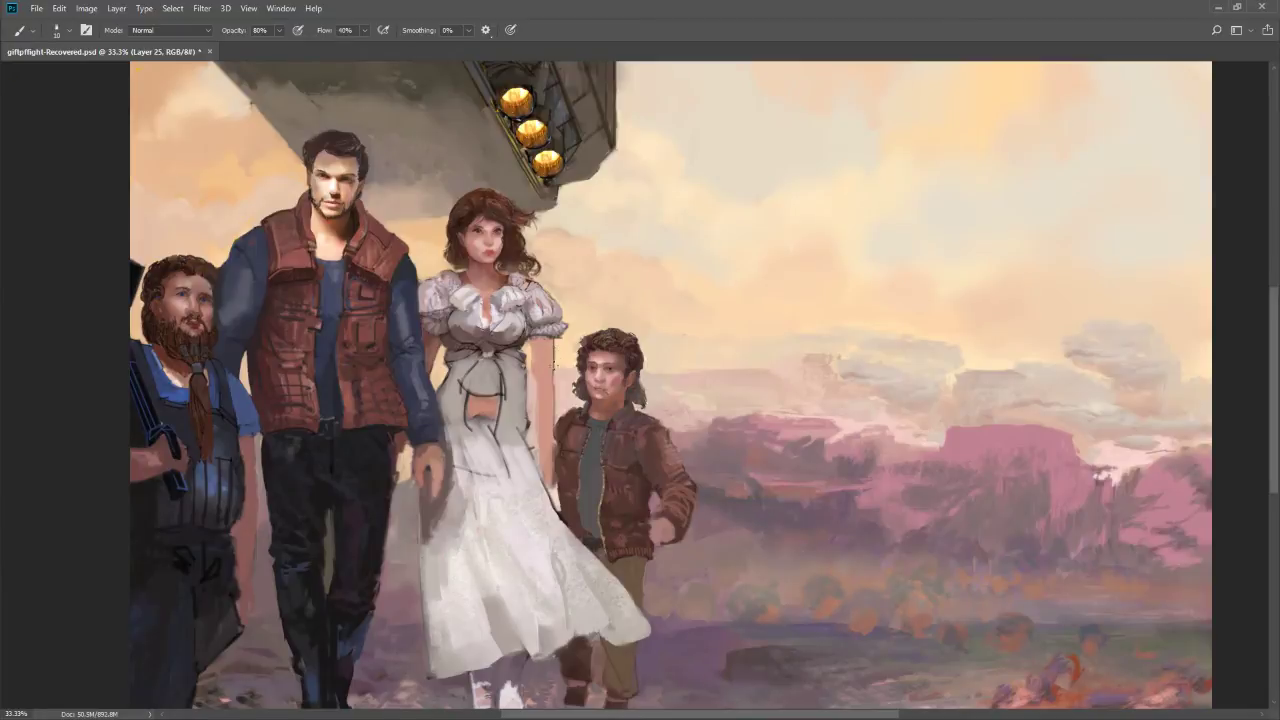
key(bracketright)
drag(555, 340, 553, 432)
key(ctrl+z)
drag(555, 340, 553, 426)
drag(556, 345, 555, 422)
Paint a sampled brownish shadow down the side of the dress nearest the man, from waist to hem
alt+click(455, 339)
key(bracketright)
key(bracketright)
key(bracketright)
drag(452, 376, 452, 426)
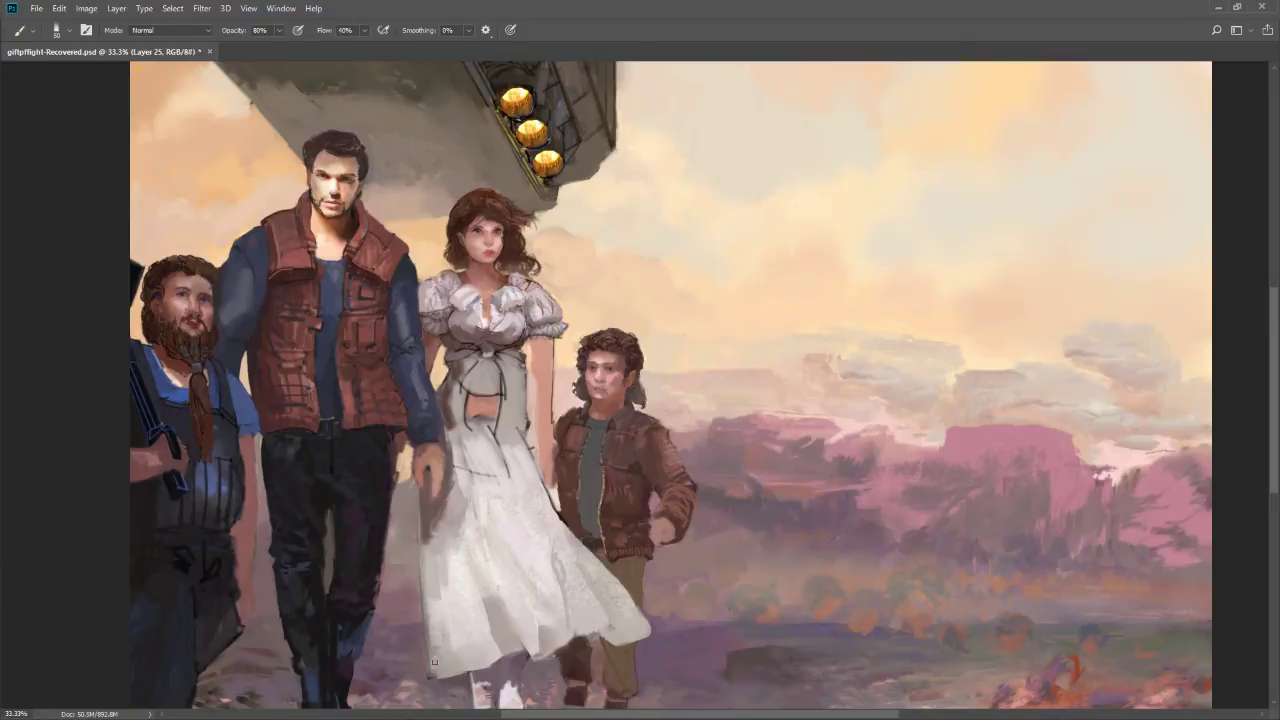
mouse_move(451, 478)
mouse_down()
mouse_move(433, 556)
mouse_move(447, 563)
mouse_move(445, 605)
mouse_move(433, 560)
mouse_move(460, 662)
mouse_move(440, 666)
mouse_move(434, 580)
mouse_move(437, 663)
mouse_move(486, 662)
mouse_up()
Refine the woman's lips and lower face with a small brush at 90% opacity
key(z)
alt+click(482, 656)
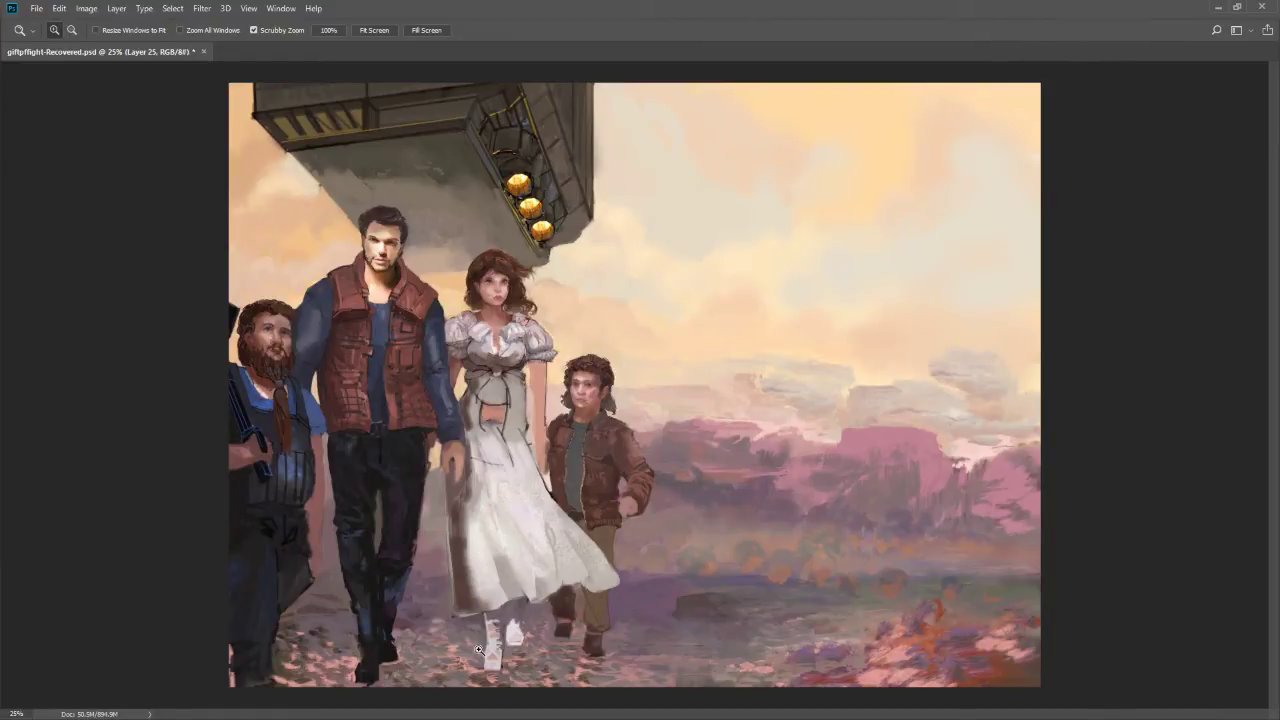
drag(454, 269, 545, 322)
key(b)
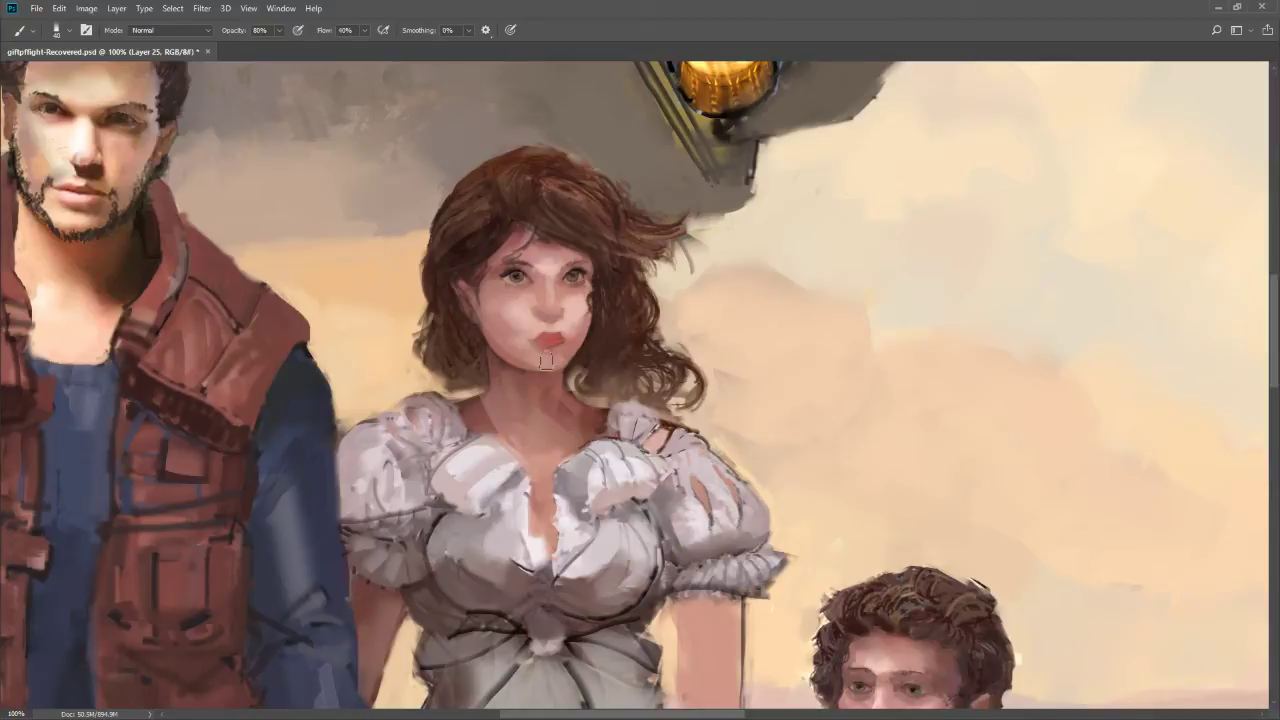
key(bracketleft)
key(9)
key(bracketleft)
key(bracketleft)
key(bracketleft)
key(z)
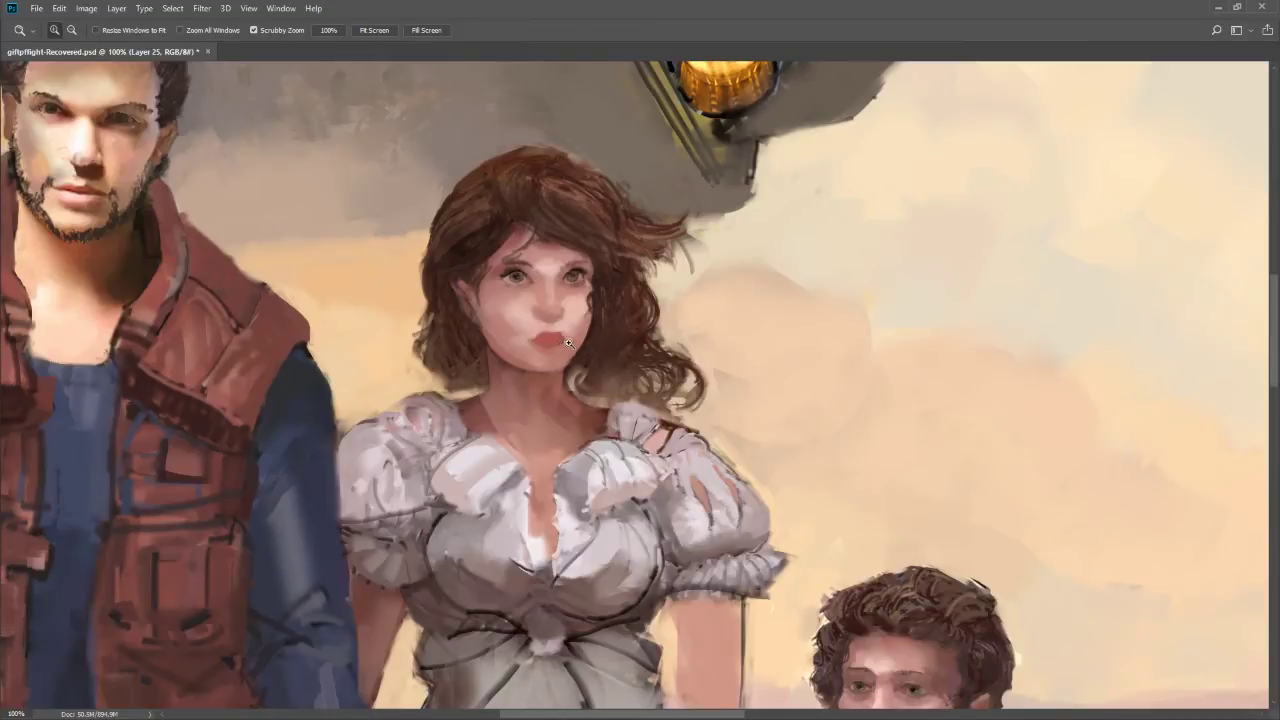
alt+click(548, 336)
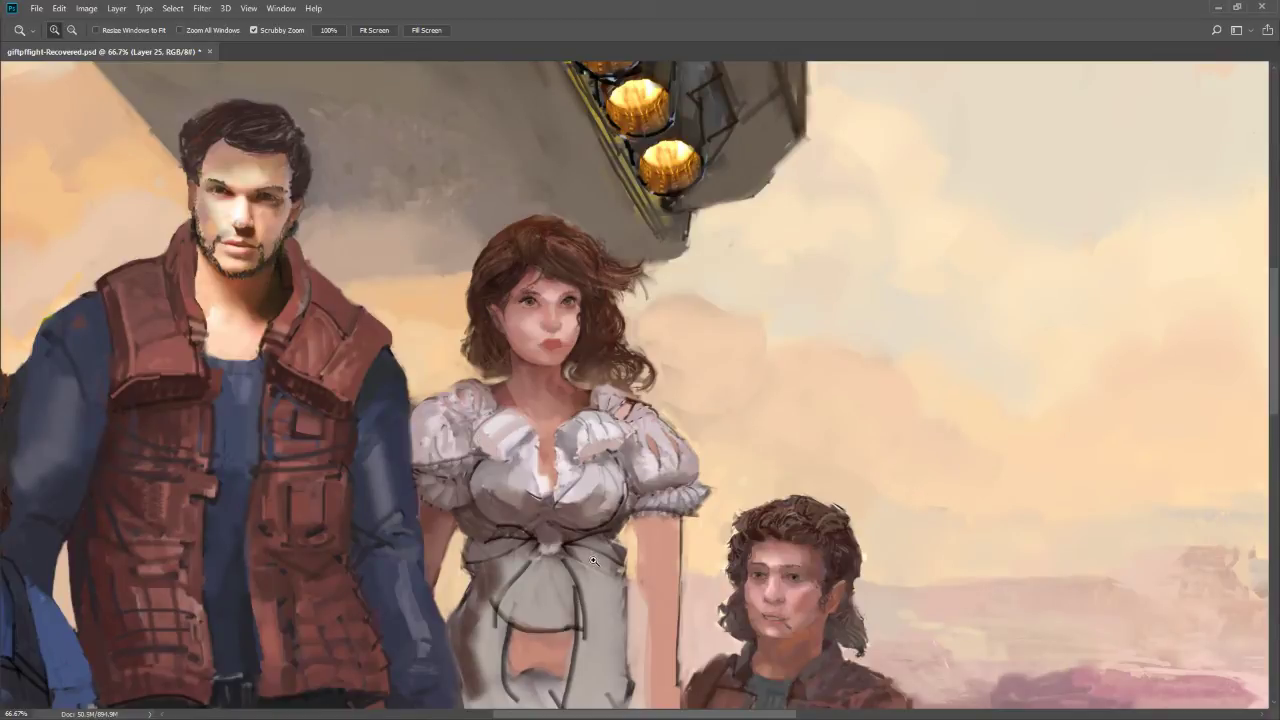
Paint over the black contour on the woman's upper arm below the sleeve with the sampled sky colour
key(b)
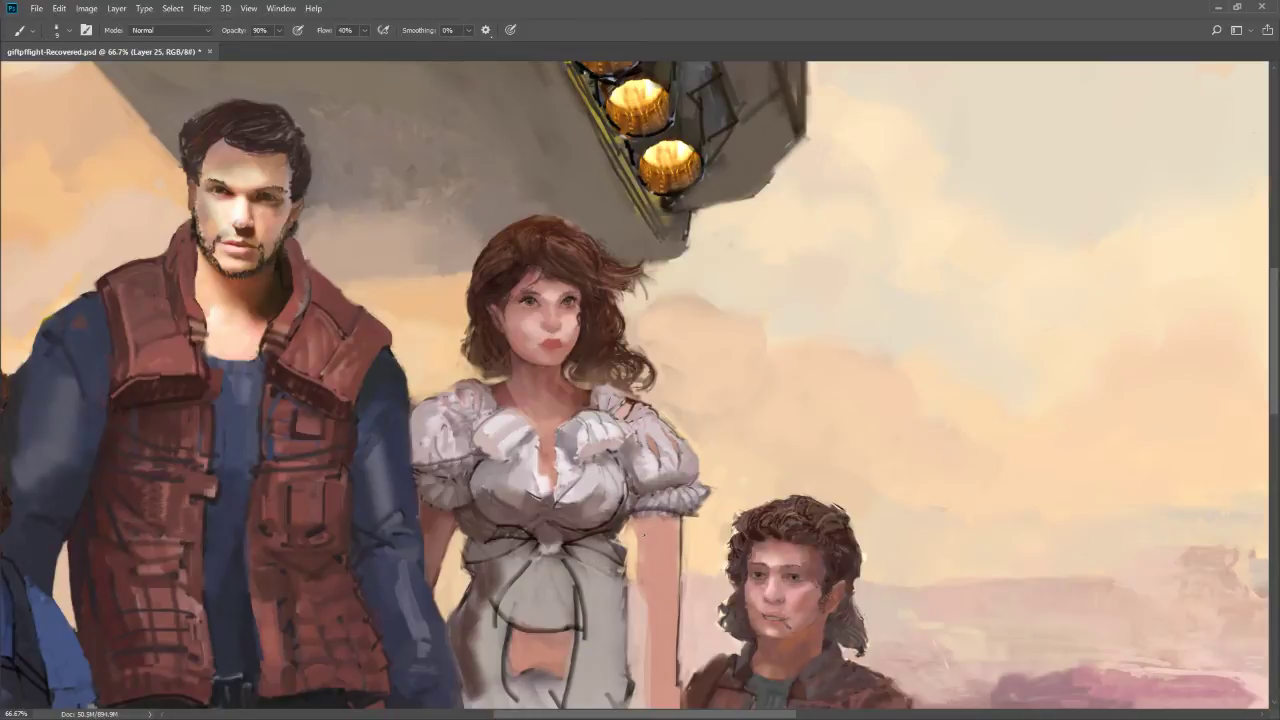
key(bracketright)
key(bracketright)
key(bracketright)
key(bracketright)
alt+click(702, 541)
key(bracketleft)
key(bracketleft)
key(bracketleft)
key(bracketleft)
key(bracketleft)
drag(682, 522, 682, 576)
key(bracketright)
key(space)
scroll(682, 576, down, 1)
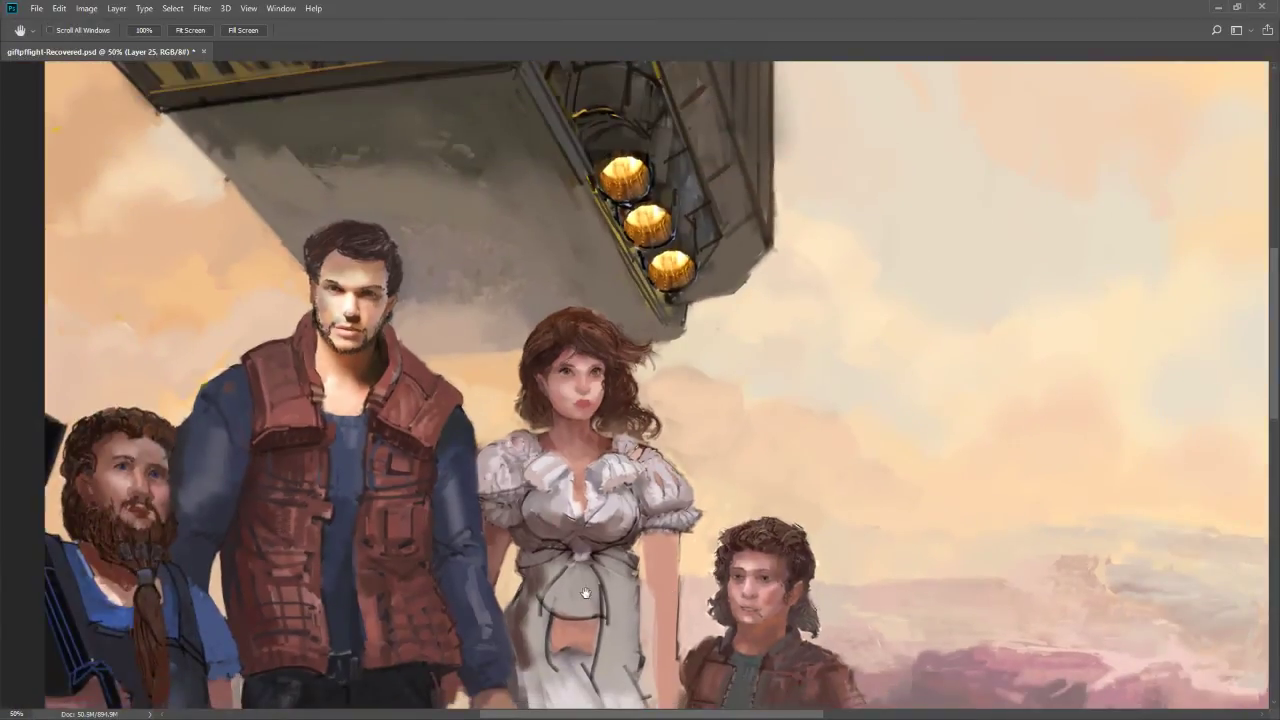
drag(615, 564, 709, 476)
key(ctrl+space)
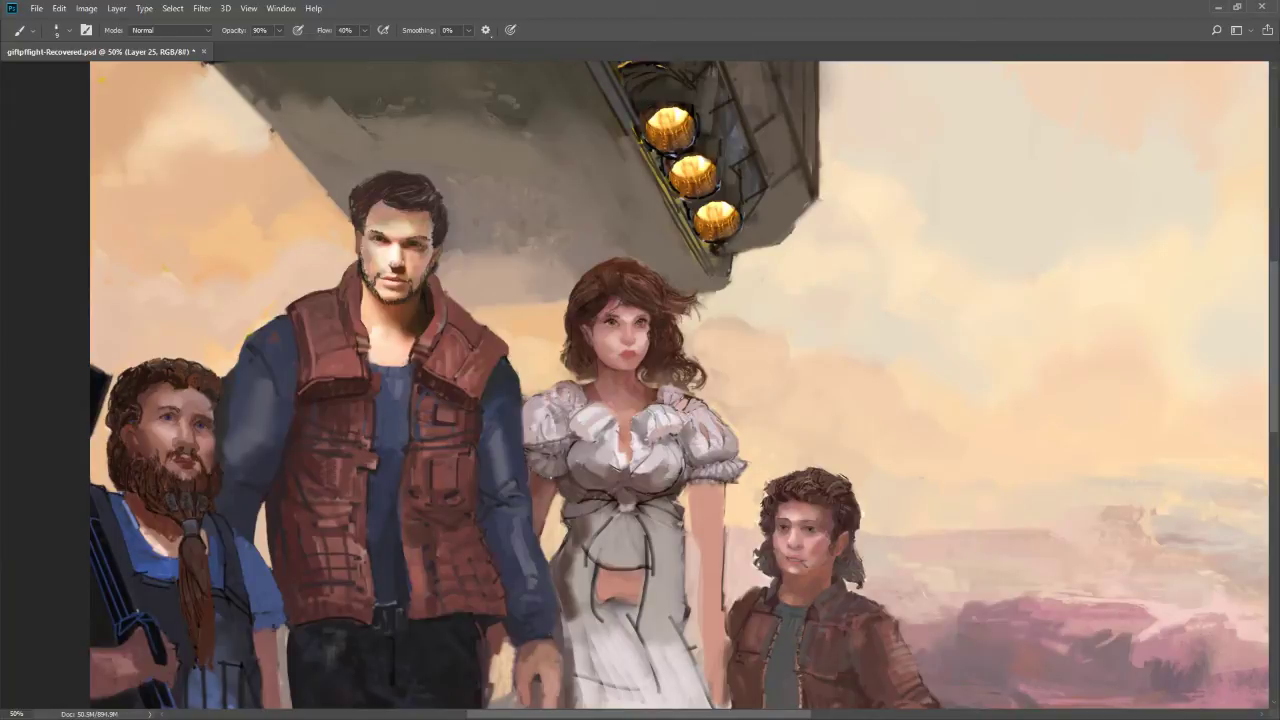
Touch up the shading on both of the man's blue sleeves
key(bracketright)
key(bracketright)
key(bracketleft)
click(503, 493)
click(481, 497)
key(bracketright)
key(bracketright)
mouse_move(236, 484)
mouse_down()
mouse_move(260, 483)
mouse_move(281, 440)
mouse_up()
Clean up the inner and outer edges of the woman's bare arm with vertical brush strokes
drag(697, 544, 696, 604)
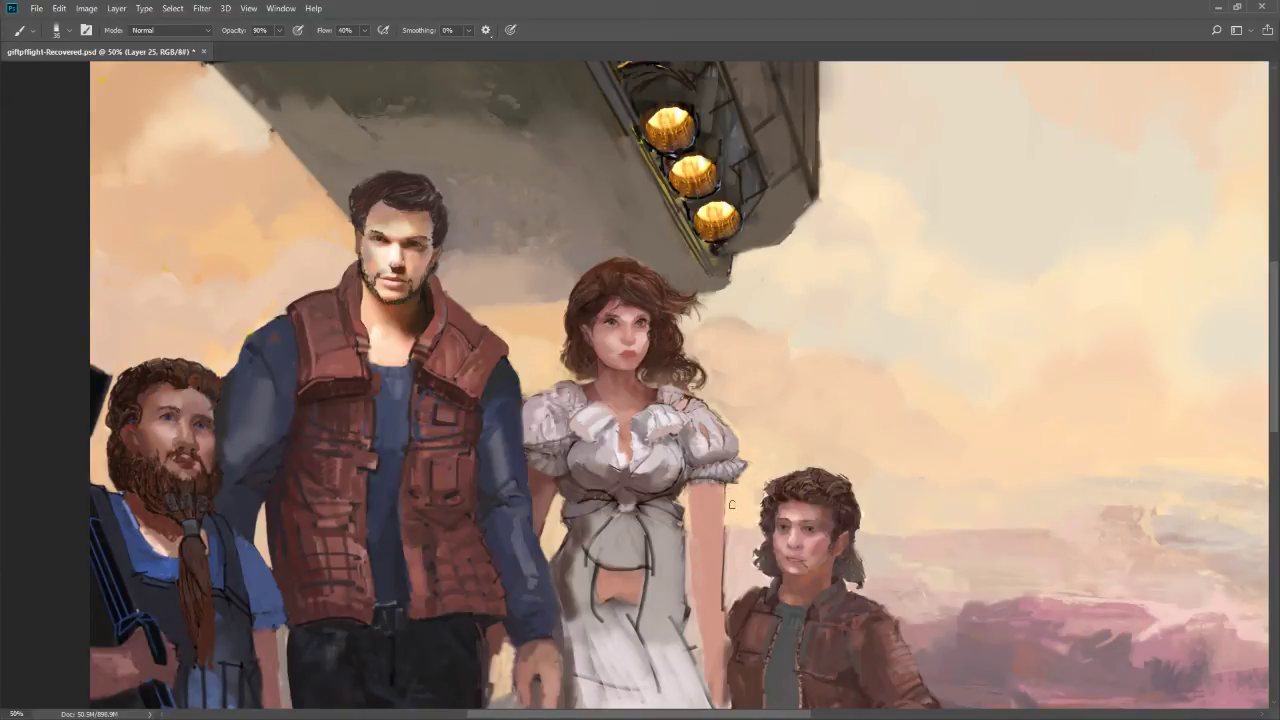
key(bracketleft)
key(bracketleft)
key(bracketleft)
key(bracketleft)
drag(726, 524, 722, 622)
key(bracketright)
drag(725, 546, 724, 574)
key(z)
alt+click(744, 582)
alt+click(744, 582)
key(space)
drag(720, 697, 718, 575)
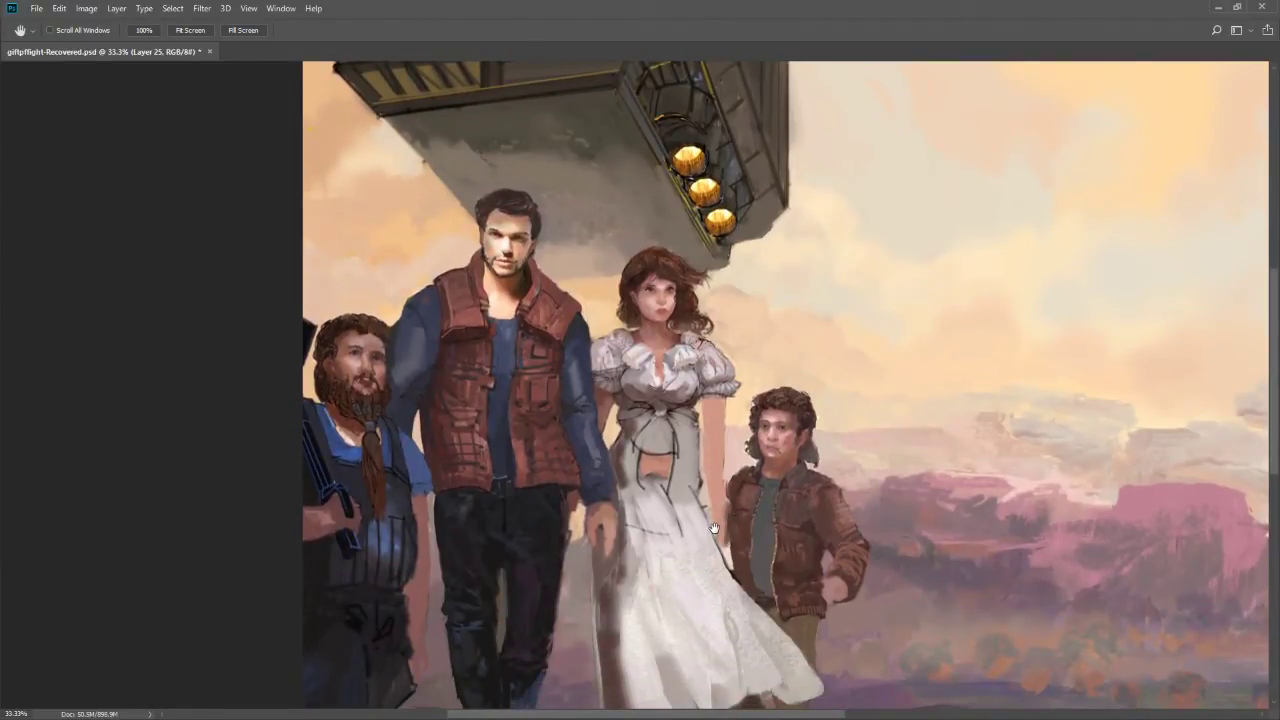
Set the foreground colour to black and darken the pupils of the boy's green eyes
key(z)
click(785, 440)
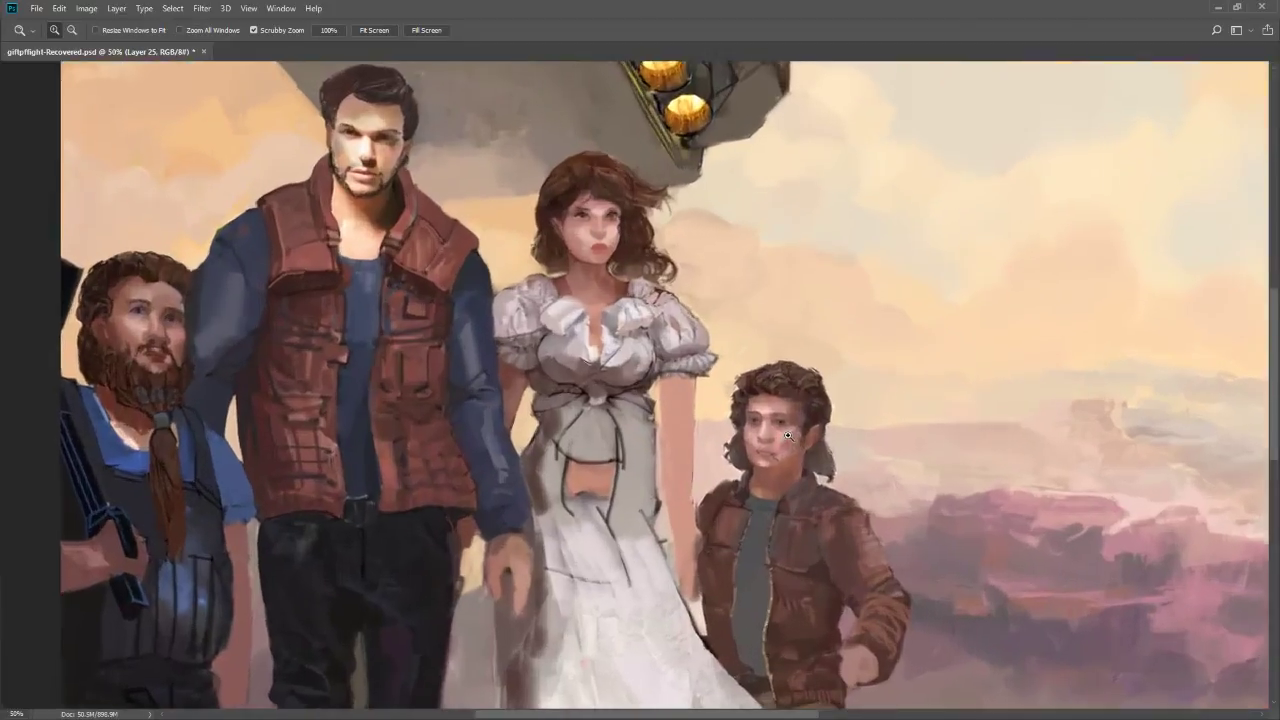
click(760, 432)
click(751, 430)
click(751, 430)
click(690, 380)
key(b)
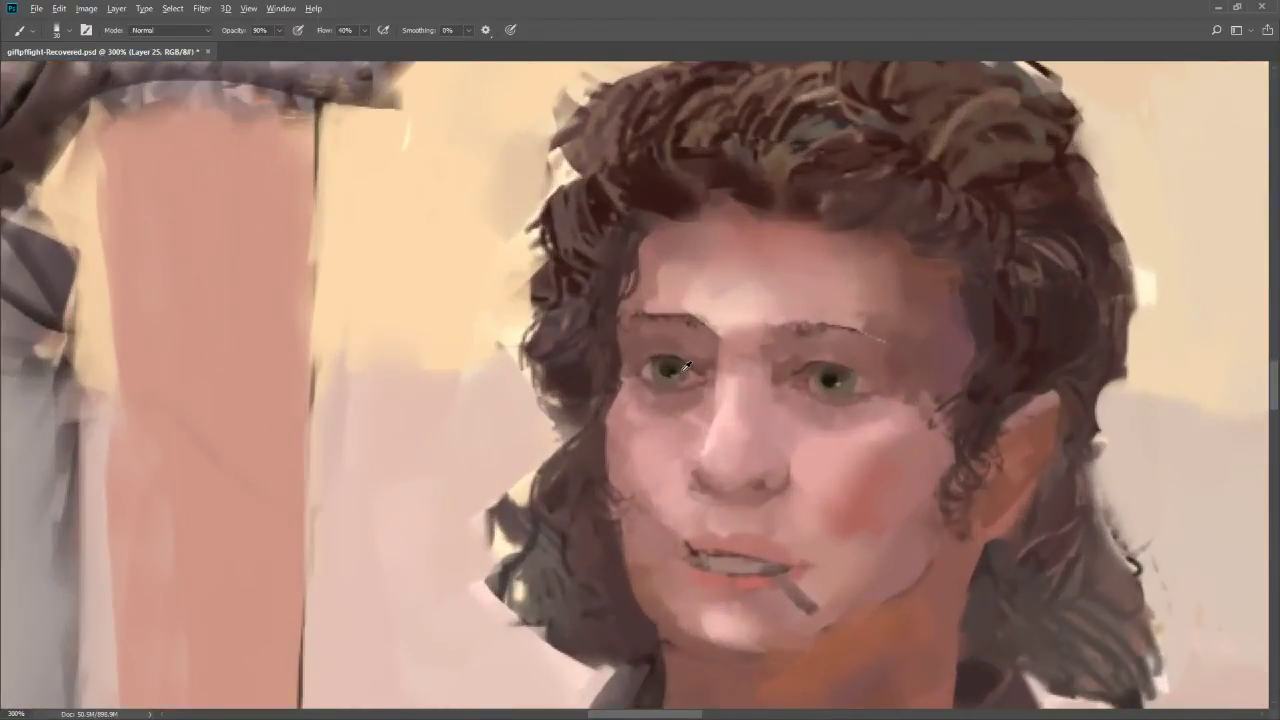
click(627, 633)
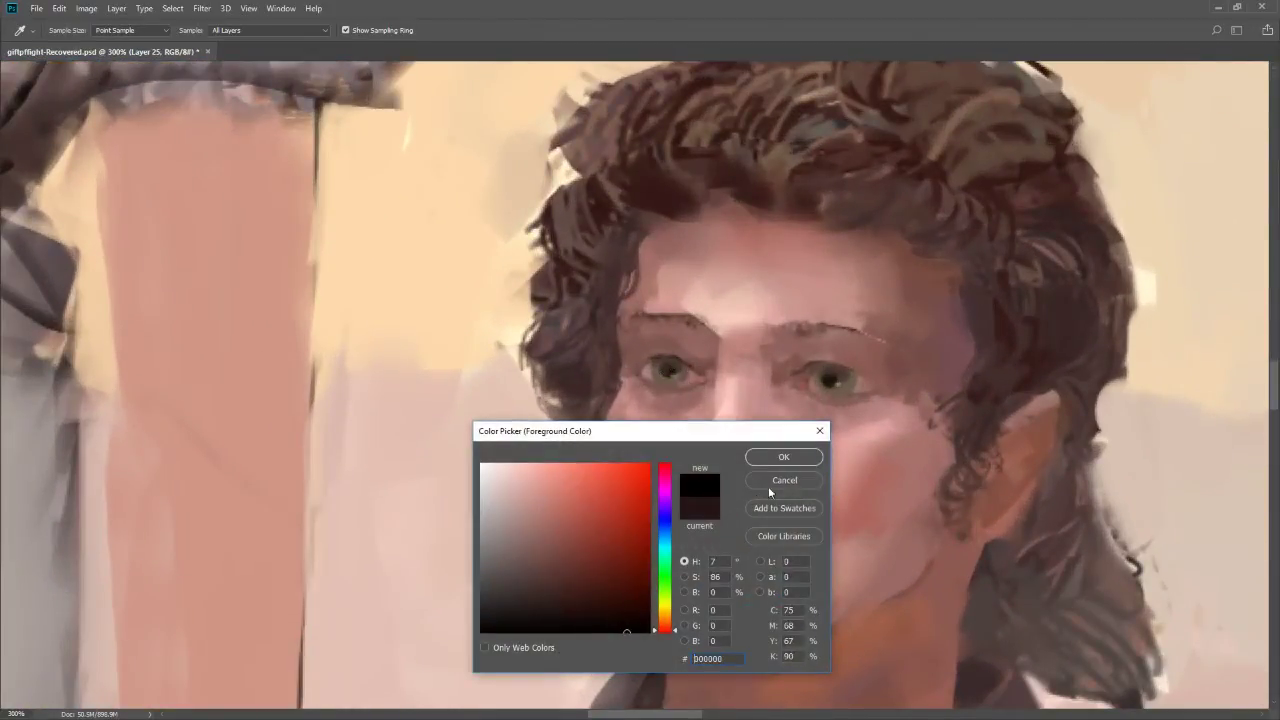
click(785, 458)
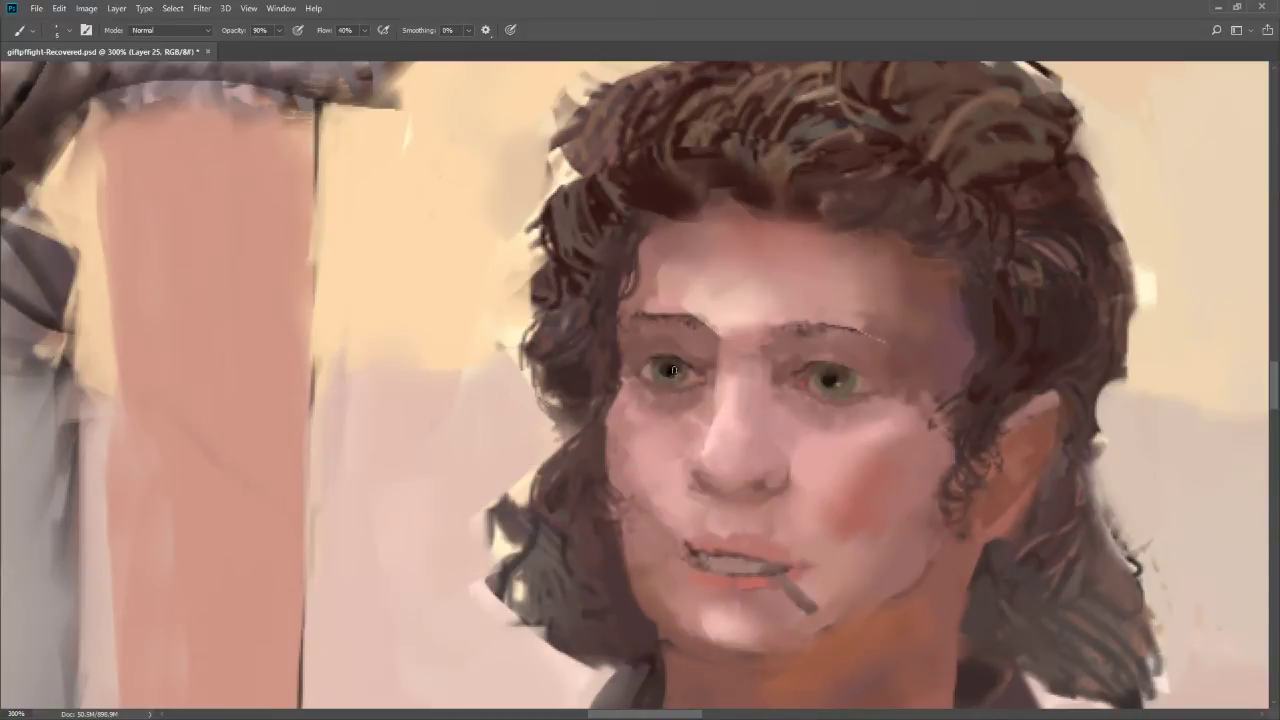
click(837, 375)
key(z)
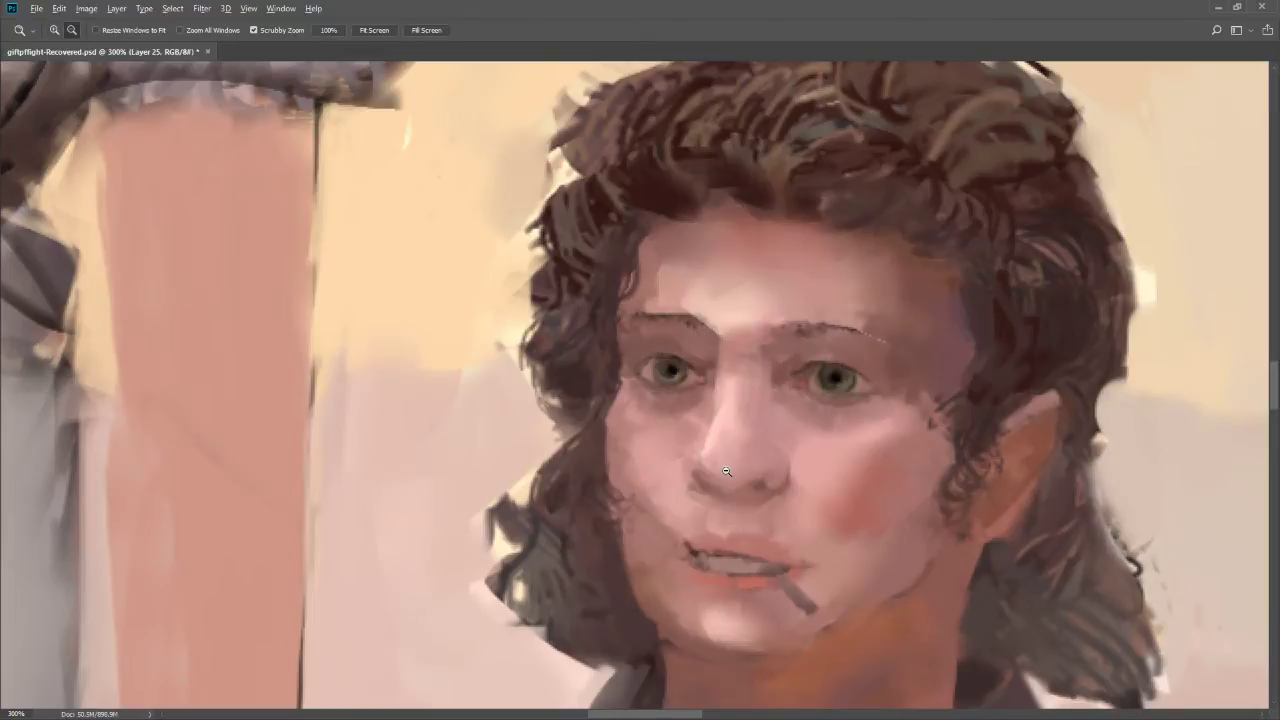
drag(724, 412, 683, 530)
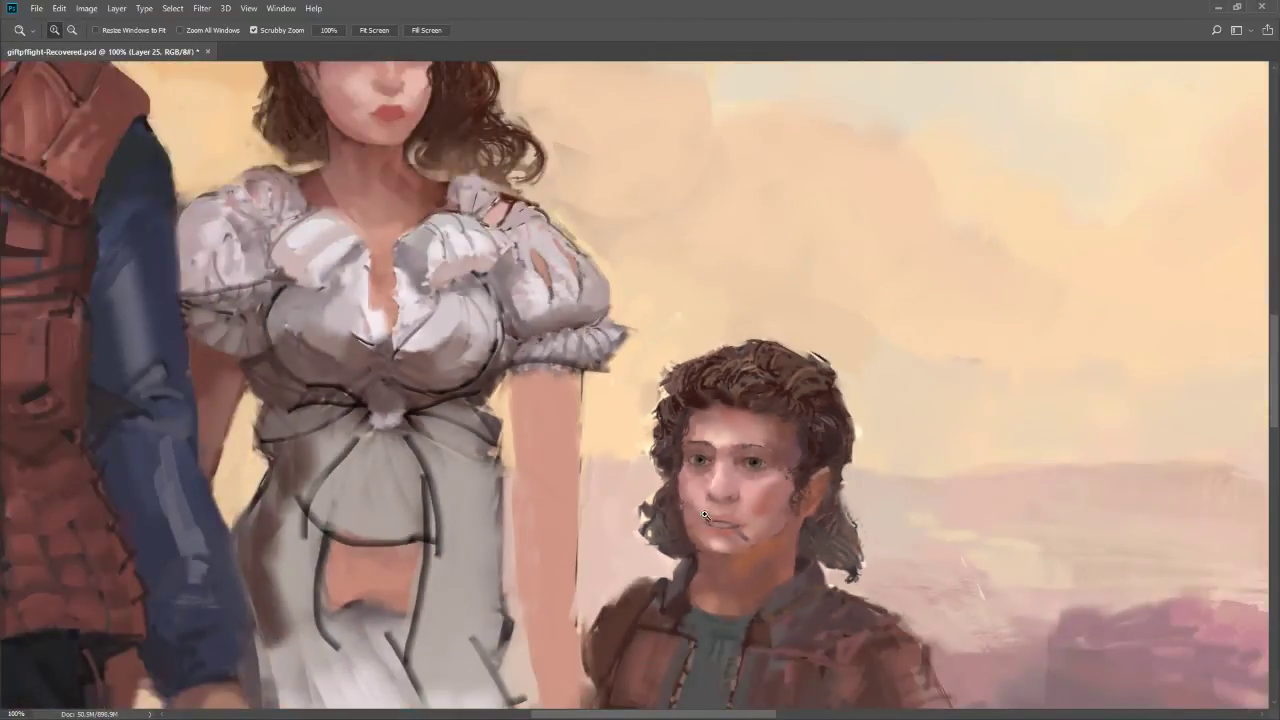
click(684, 530)
key(b)
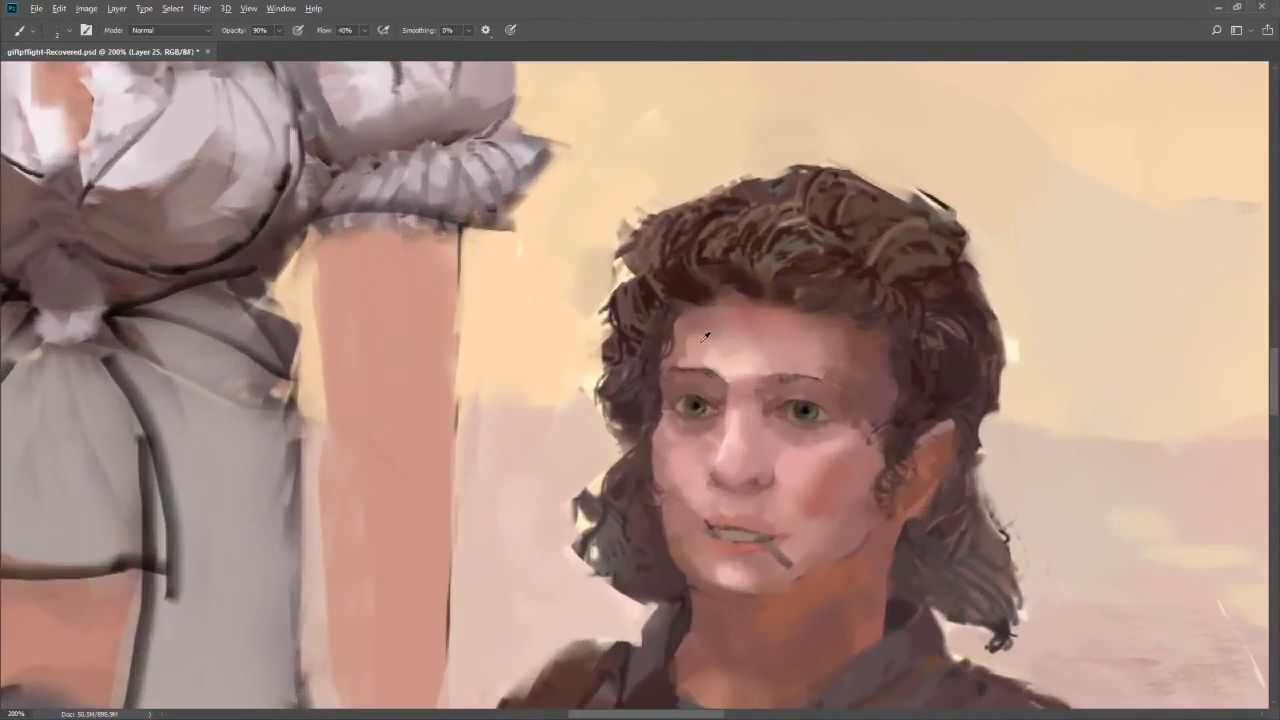
key(])
key(])
key(])
key(])
key(])
key(])
key(])
key(])
key(bracketright)
key(z)
alt+click(698, 528)
alt+click(688, 536)
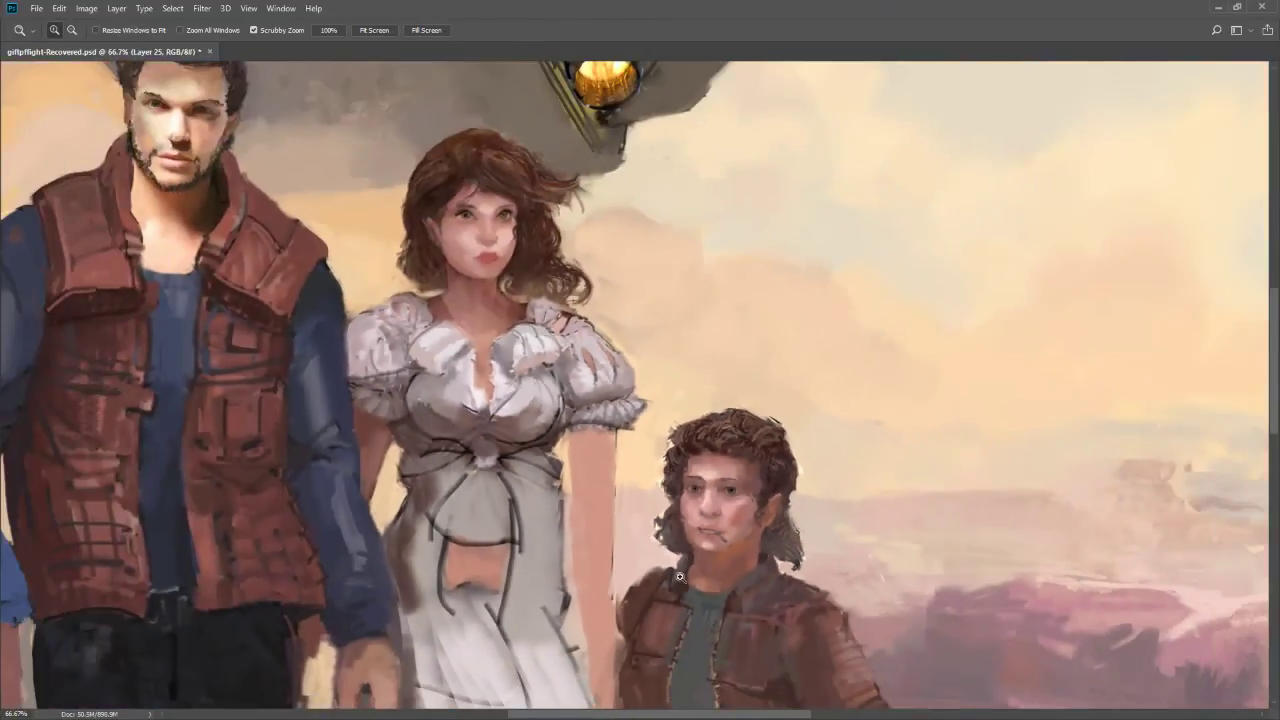
Redden the boy's lips and define his jawline, hair edge and collar with the dark colour sampled from his hair
click(691, 547)
key(b)
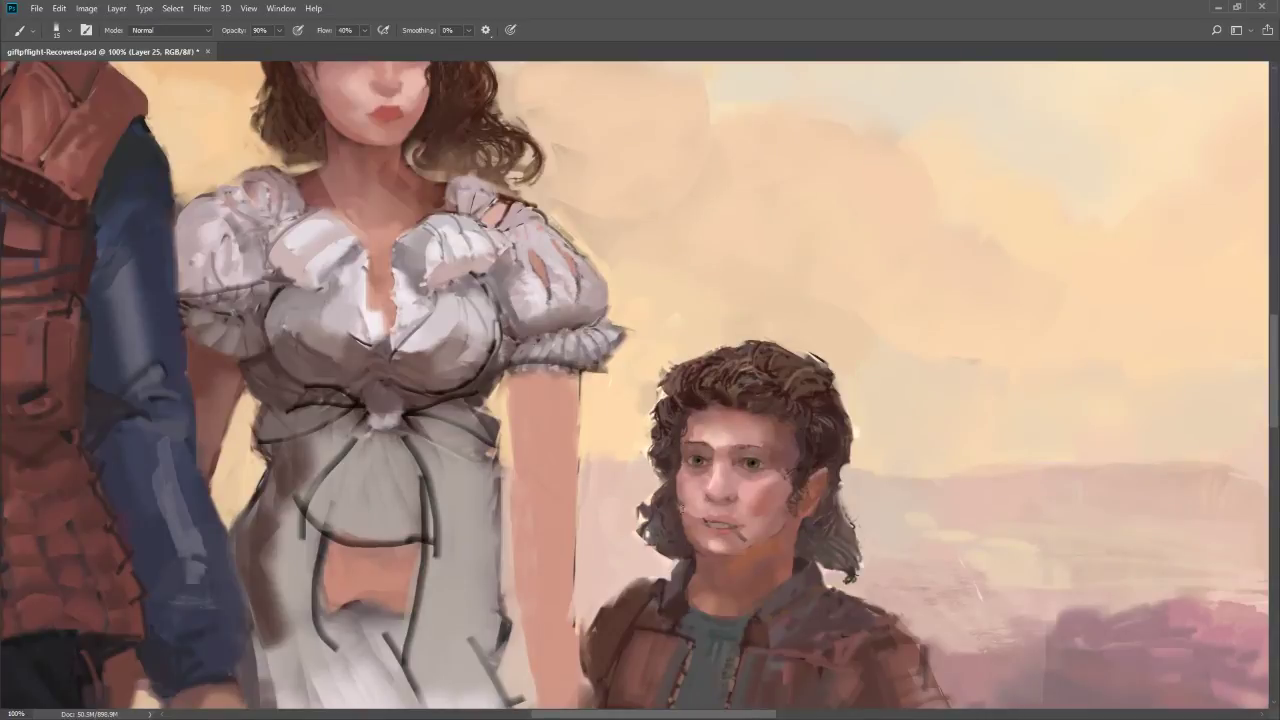
key(bracketleft)
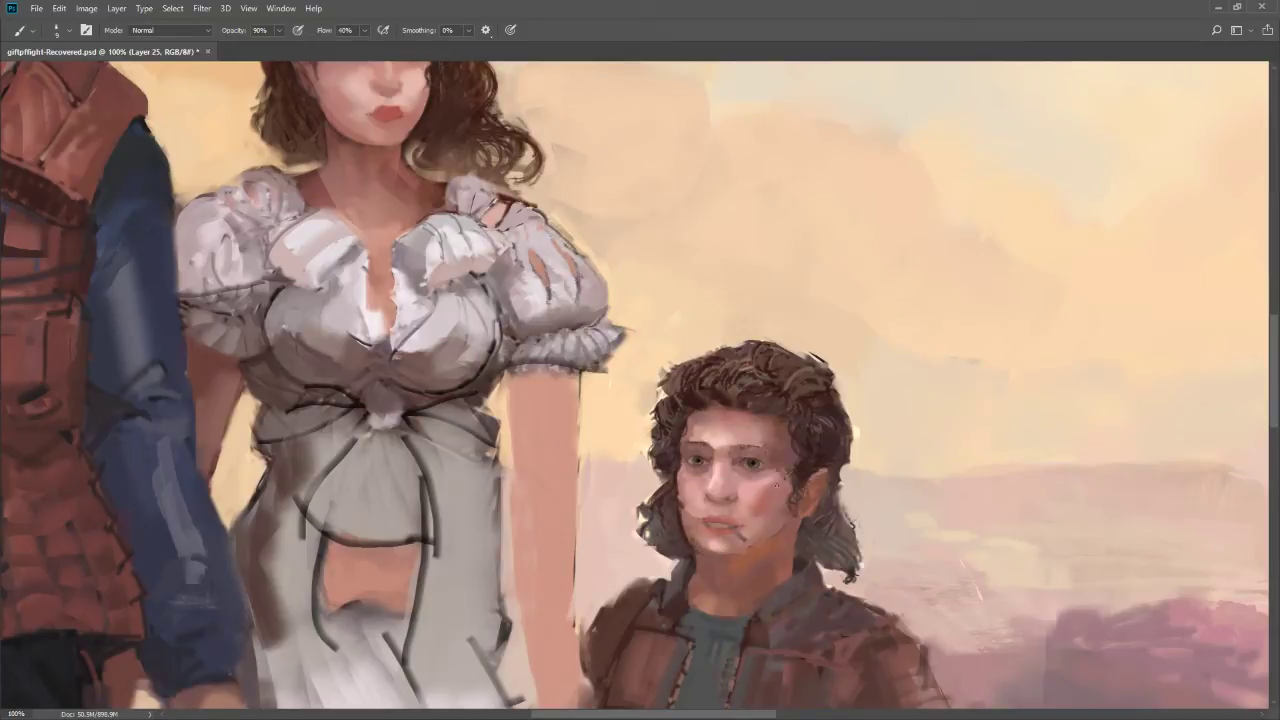
alt+click(814, 465)
drag(690, 546, 726, 561)
mouse_move(670, 562)
mouse_down()
mouse_move(680, 584)
mouse_move(684, 562)
mouse_up()
mouse_move(760, 610)
mouse_down()
mouse_move(762, 628)
mouse_move(747, 620)
mouse_up()
key(z)
alt+click(754, 630)
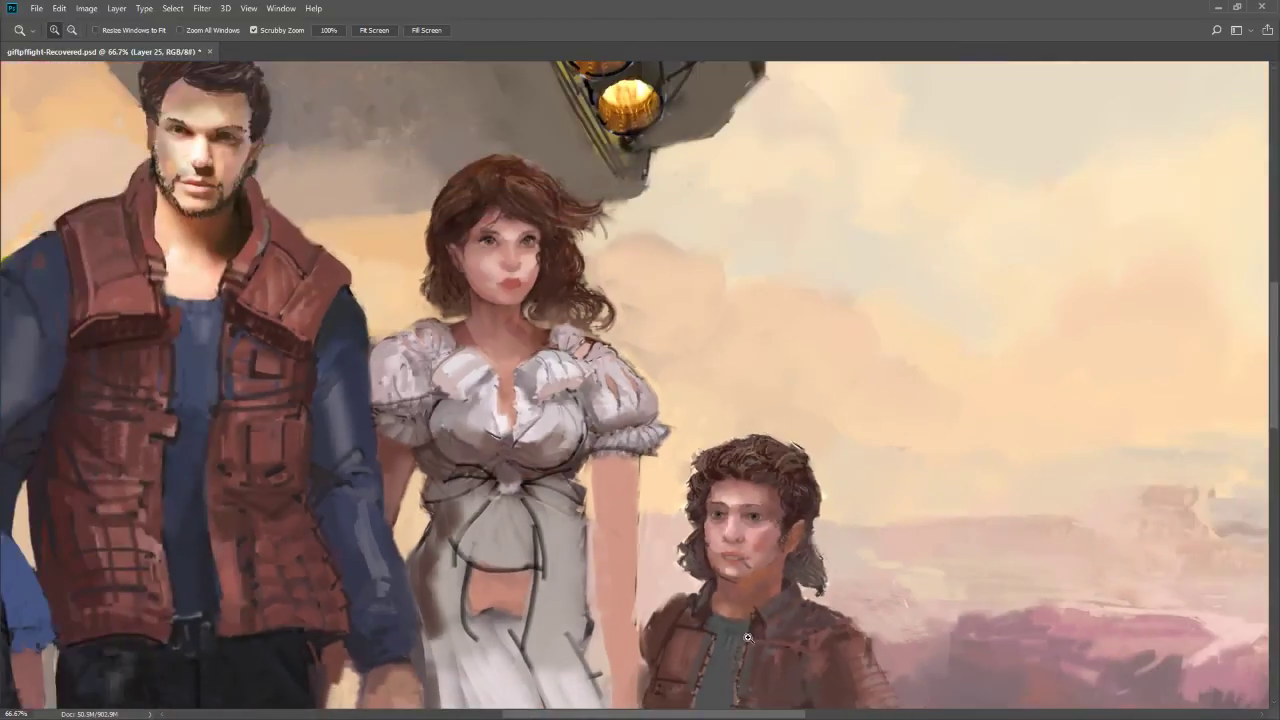
click(710, 581)
key(b)
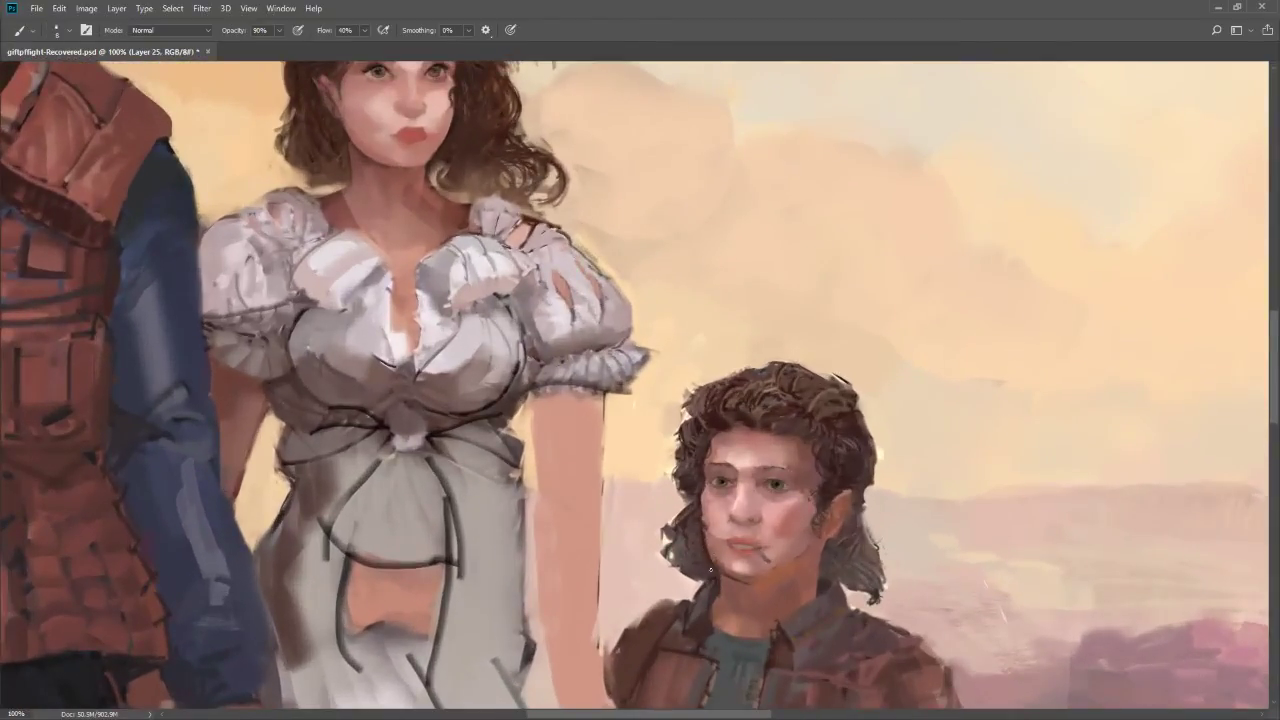
key(h)
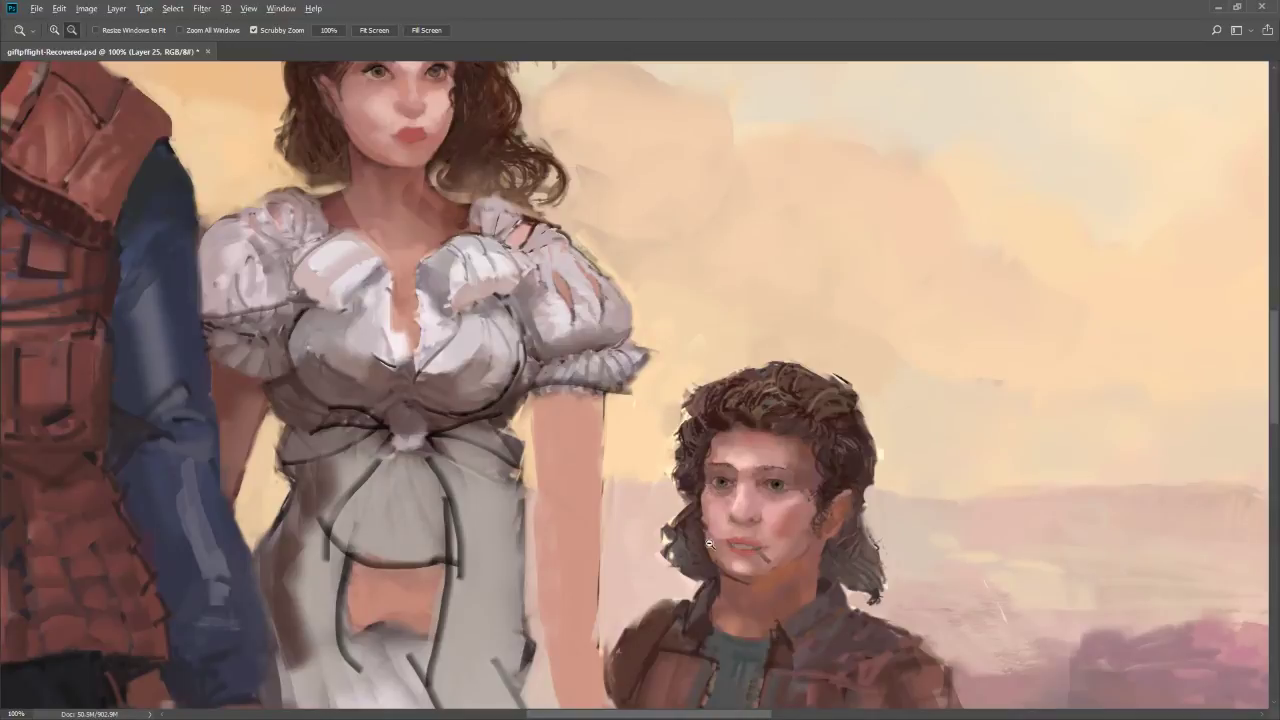
scroll(700, 531, down, 2)
drag(693, 561, 749, 520)
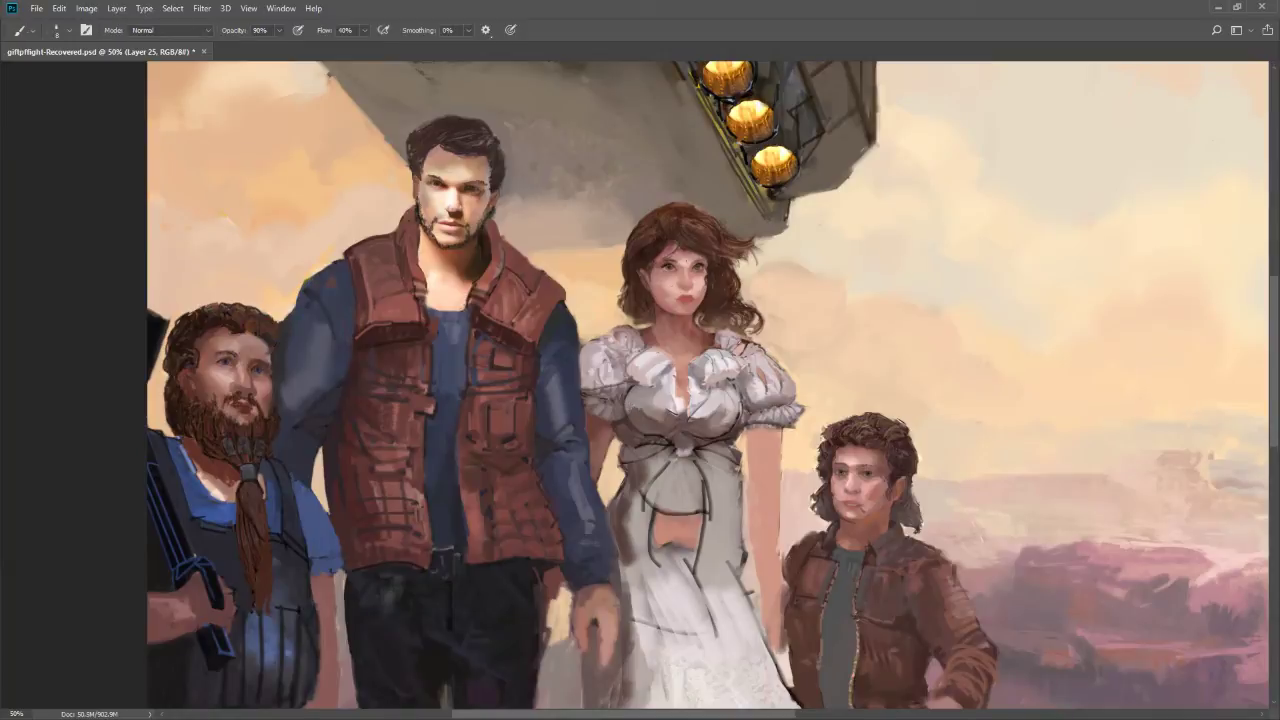
Set the foreground colour to a dark, more saturated reddish brown for detailing the woman's face
key(z)
drag(713, 261, 663, 279)
key(i)
click(565, 282)
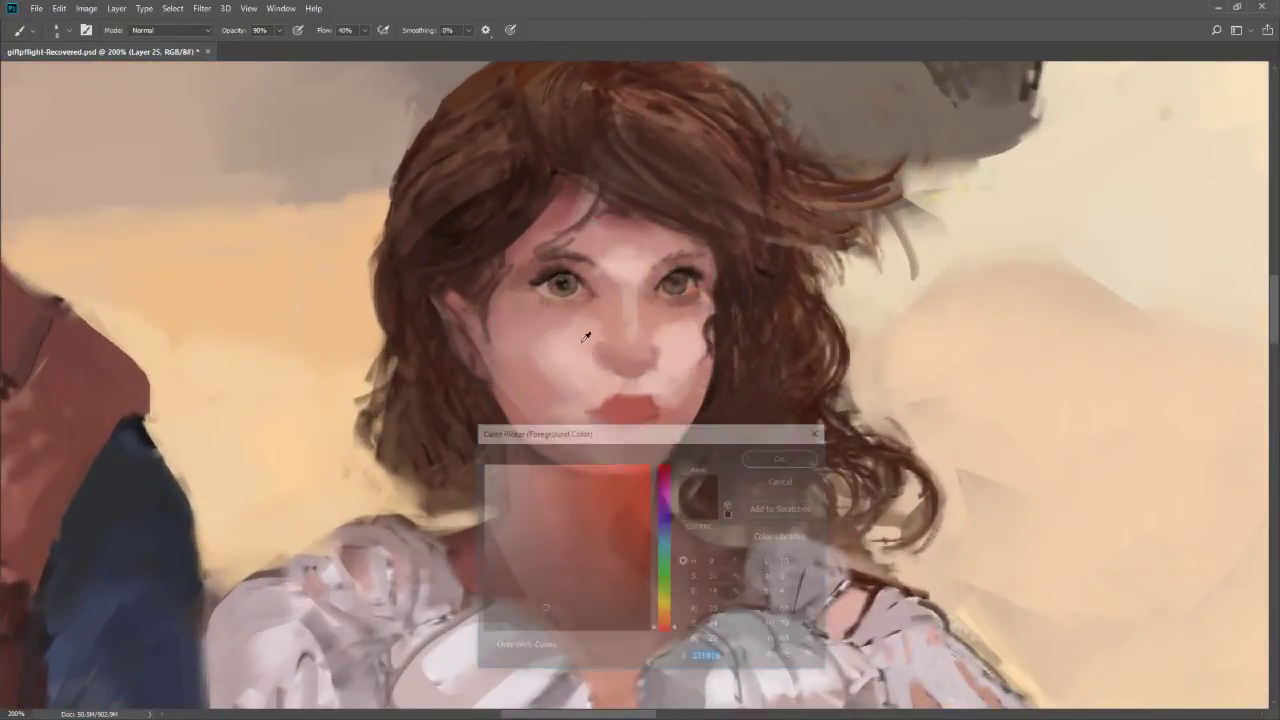
click(583, 608)
click(785, 456)
key(b)
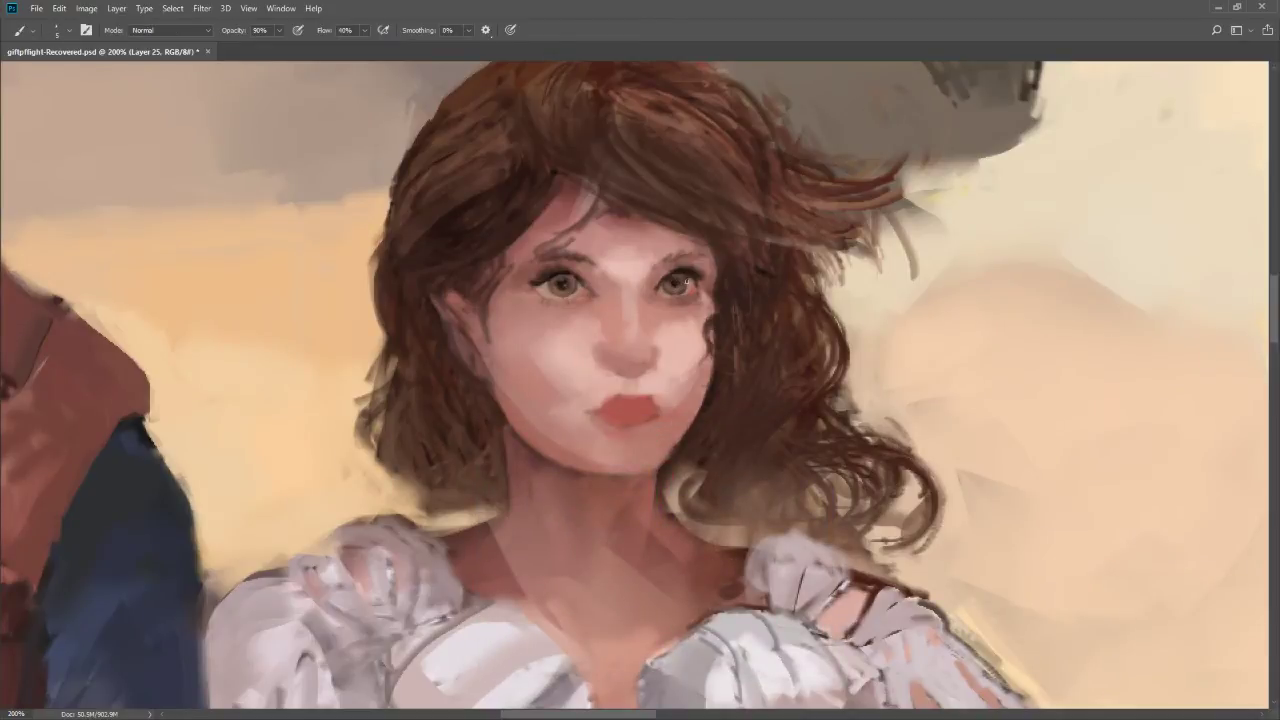
Set the foreground colour to the light pink db756d and paint highlights on the woman's lips
key(z)
key(b)
key(n)
click(565, 487)
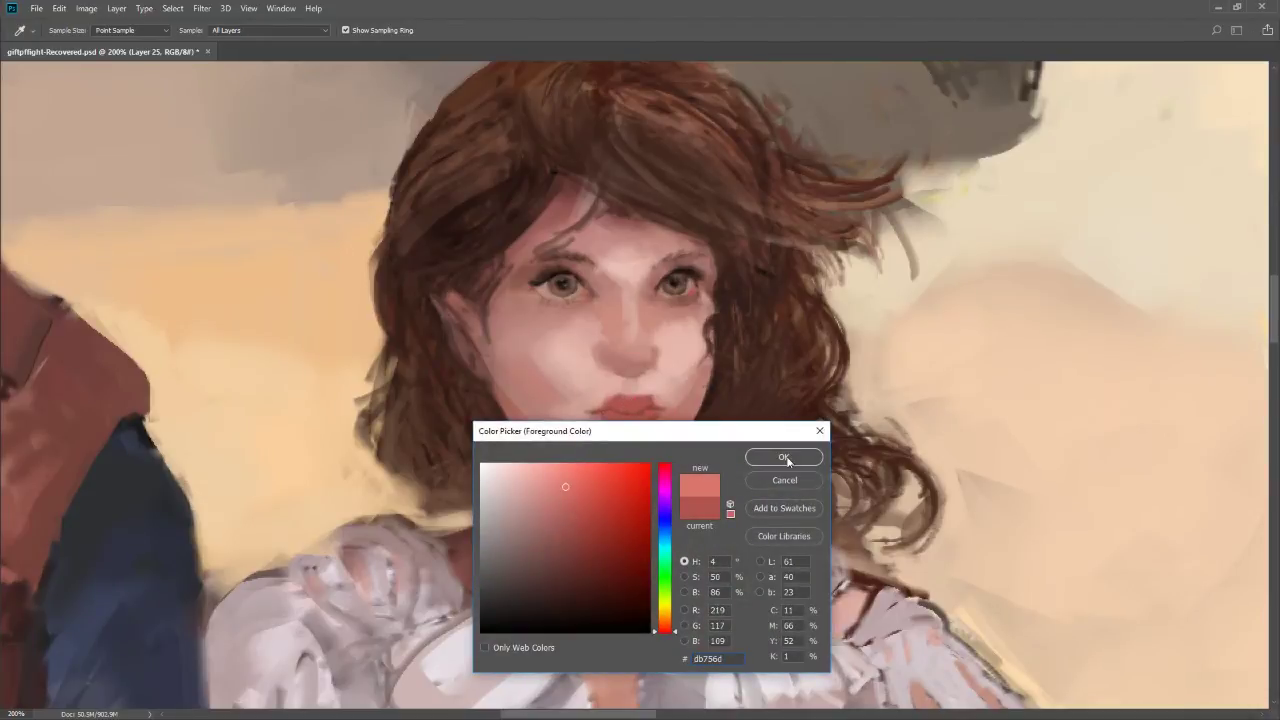
click(784, 458)
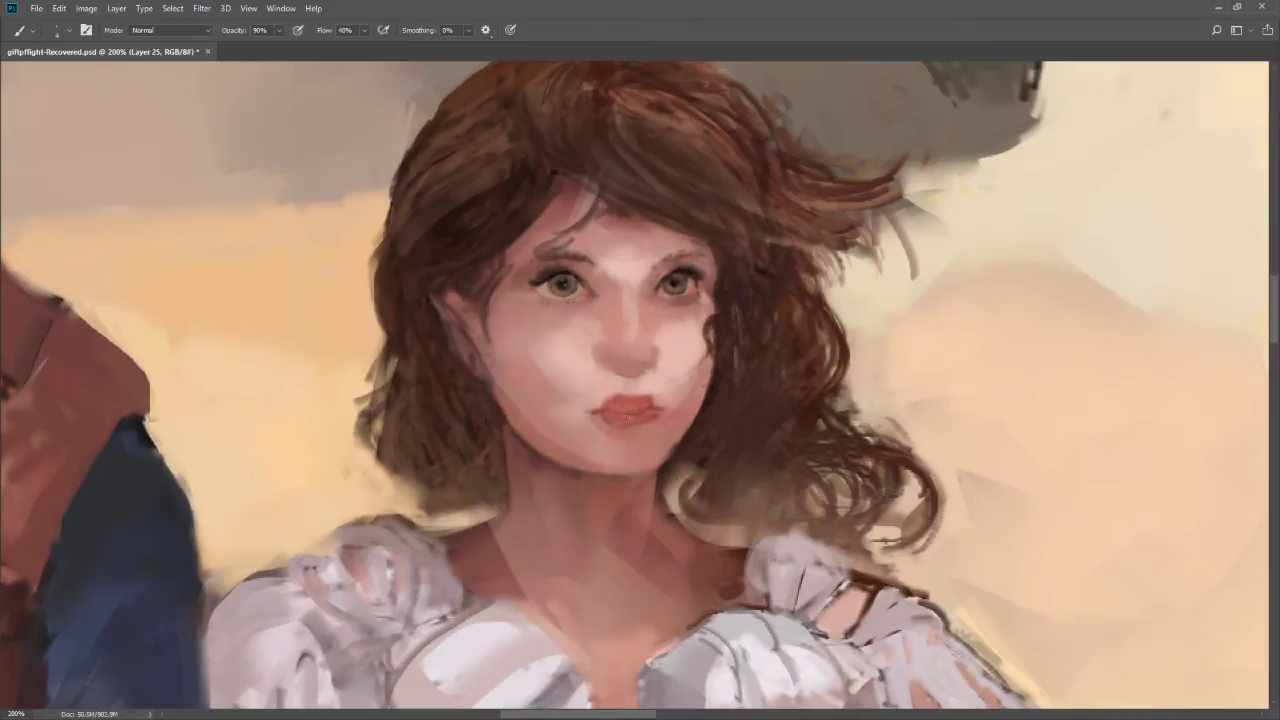
drag(626, 417, 643, 411)
drag(617, 411, 642, 412)
Sample the woman's dark hair, choose a more saturated dark brown and paint the shadow along her jaw beside the windblown hair
alt+click(766, 271)
key(n)
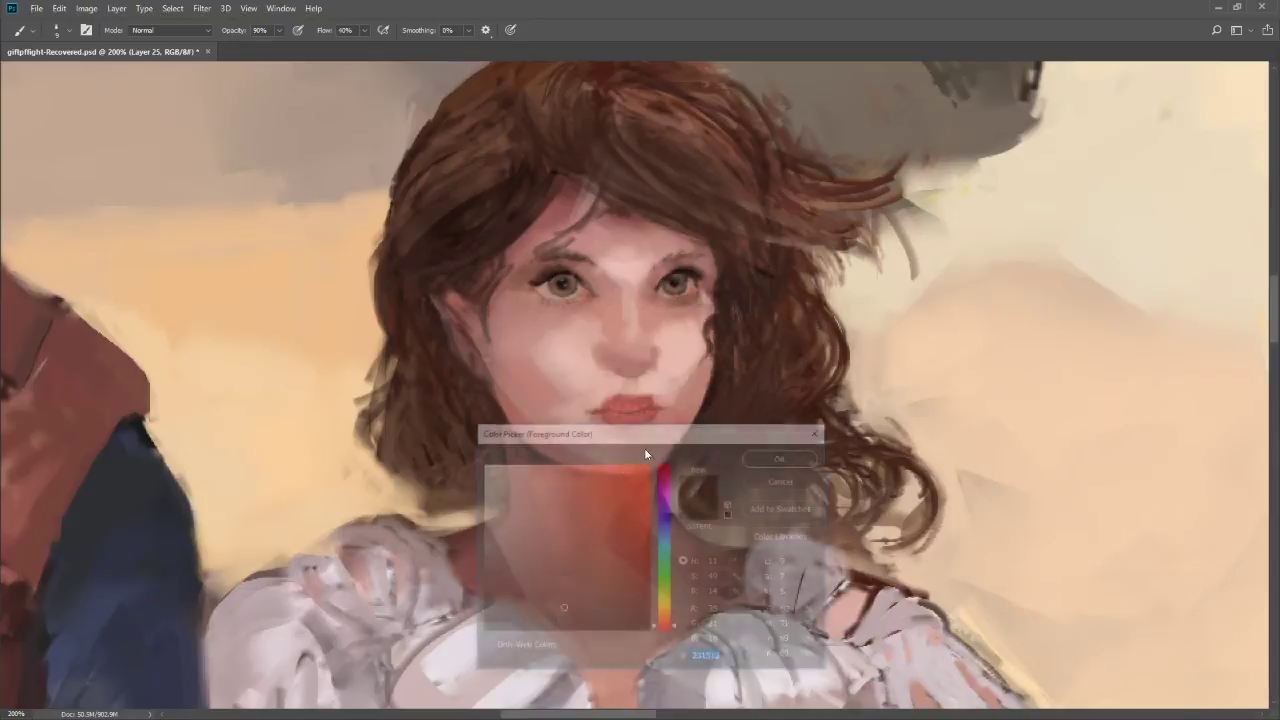
drag(553, 607, 597, 609)
click(779, 458)
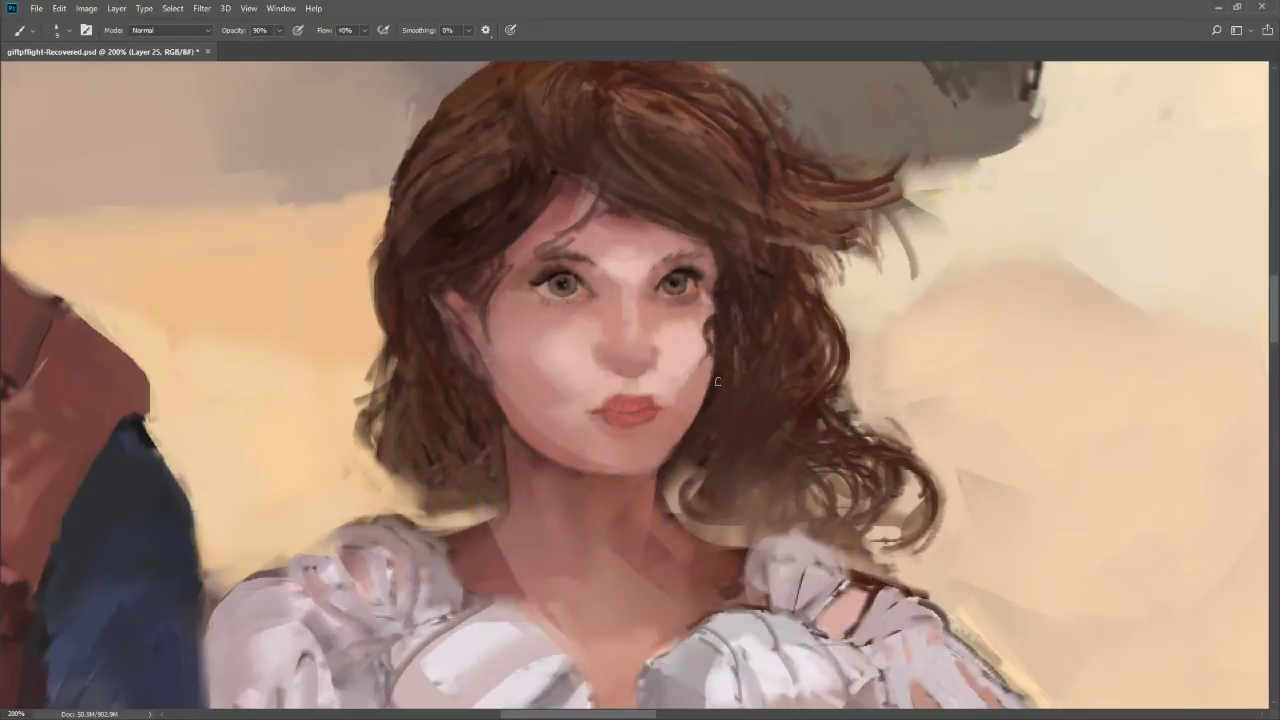
drag(712, 369, 668, 458)
drag(706, 392, 672, 448)
drag(700, 400, 678, 434)
Darken the contour under the woman's chin and along the opposite side of her jaw
mouse_move(670, 453)
mouse_down()
mouse_move(652, 472)
mouse_move(613, 476)
mouse_up()
mouse_move(648, 467)
mouse_down()
mouse_move(606, 472)
mouse_move(674, 458)
mouse_move(565, 463)
mouse_up()
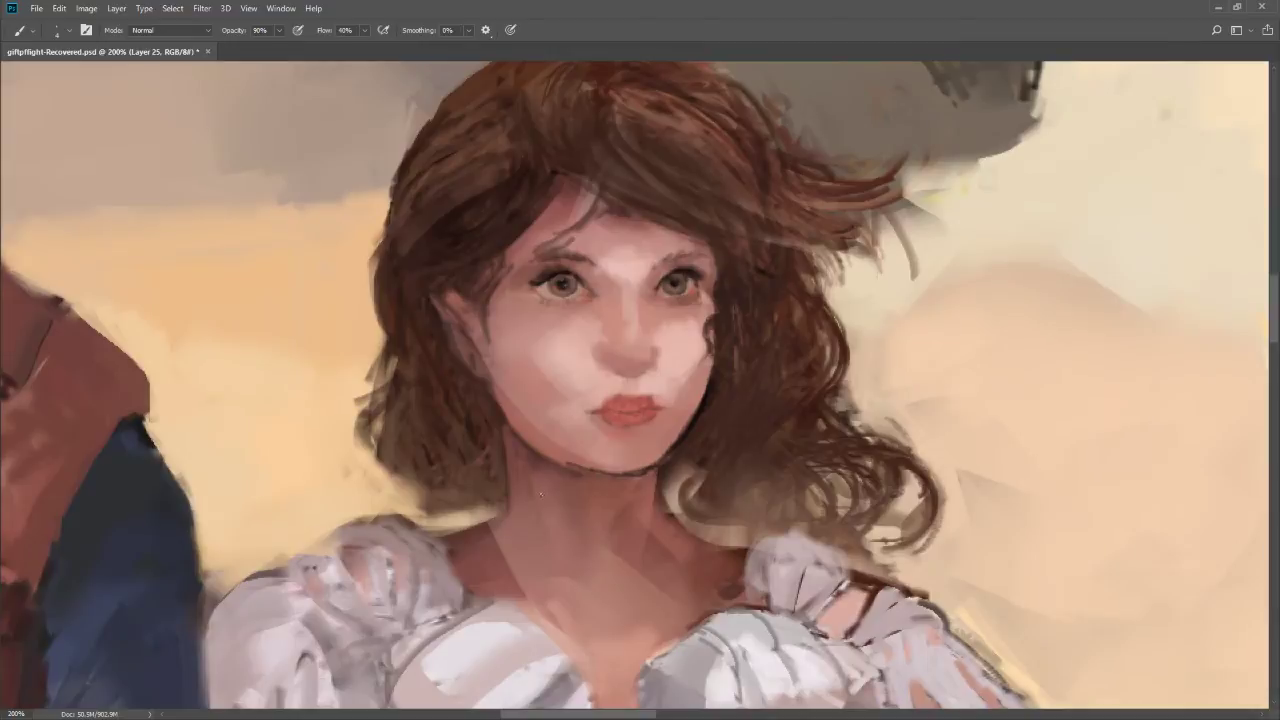
drag(515, 422, 586, 476)
key(bracketleft)
key(bracketleft)
Retouch the outer edge of the woman's hair on the side facing the man, using colours sampled there
key(z)
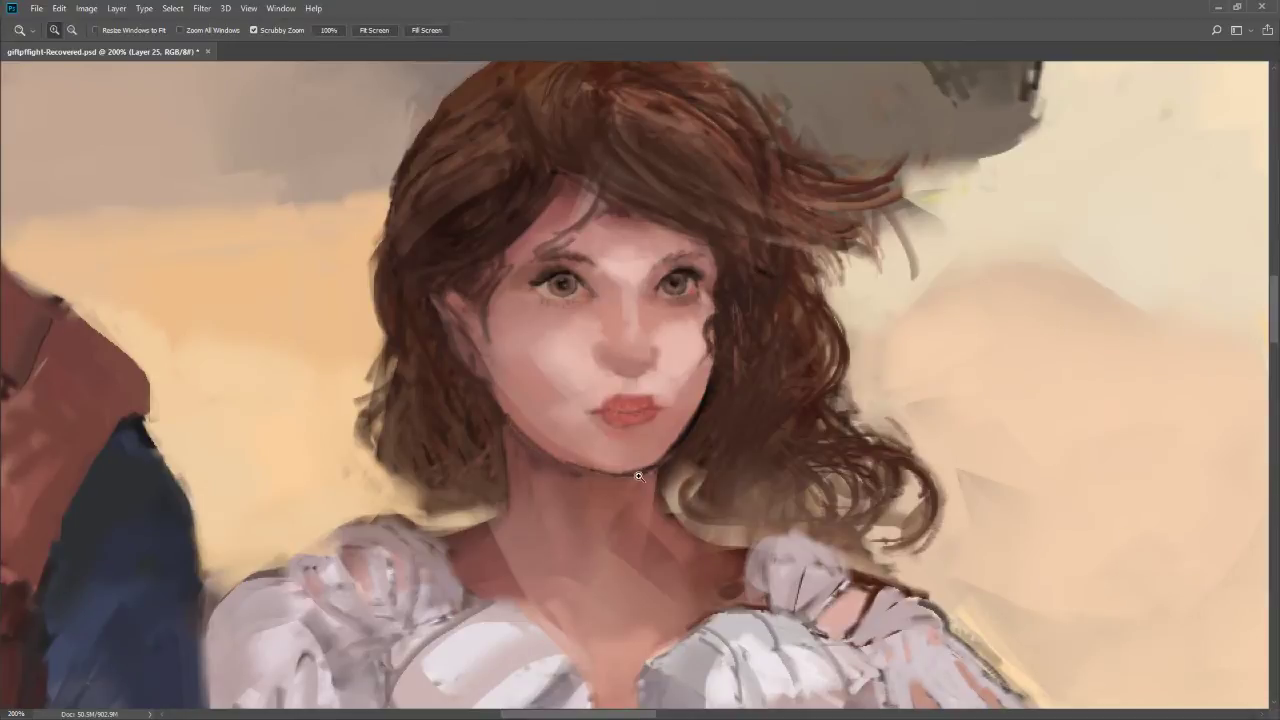
alt+click(641, 477)
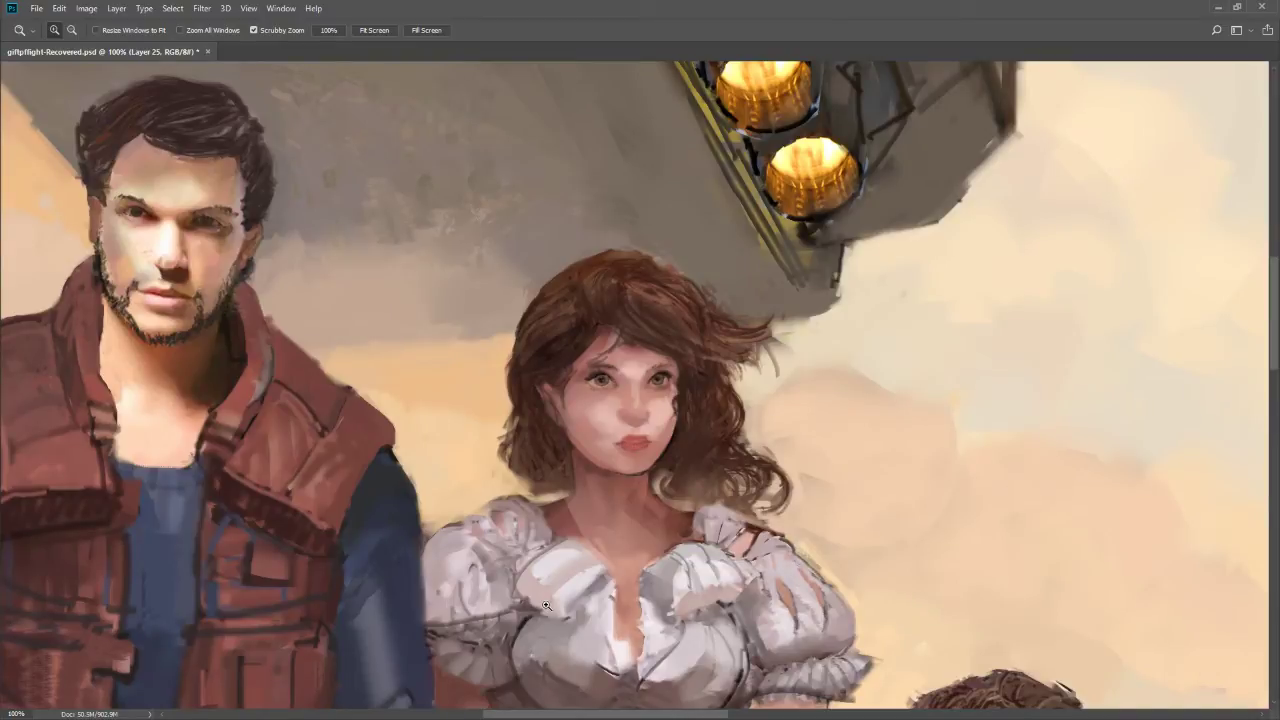
key(b)
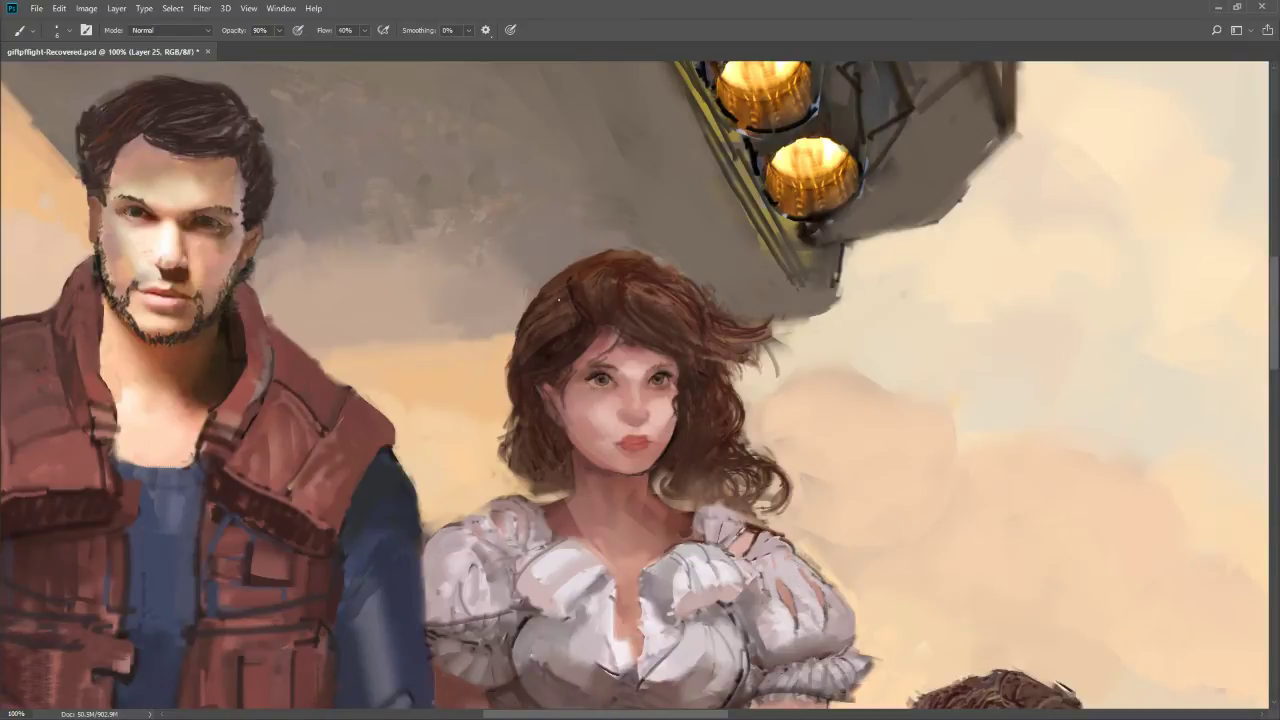
mouse_move(550, 285)
mouse_down()
mouse_move(522, 318)
mouse_move(558, 334)
mouse_move(592, 325)
mouse_move(514, 352)
mouse_up()
alt+click(516, 360)
alt+click(531, 351)
key(z)
alt+click(547, 456)
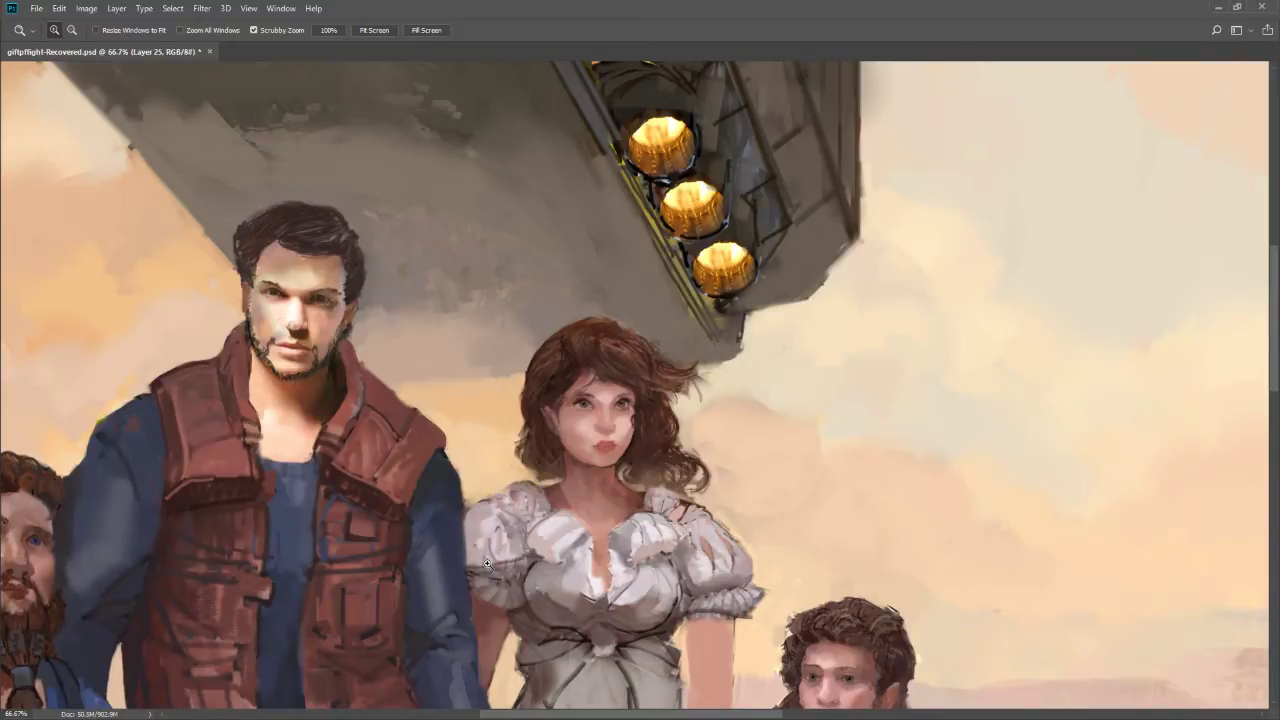
Choose the Sampled Brush #1 #4 preset and reduce its size to 90 px
key(b)
right_click(588, 426)
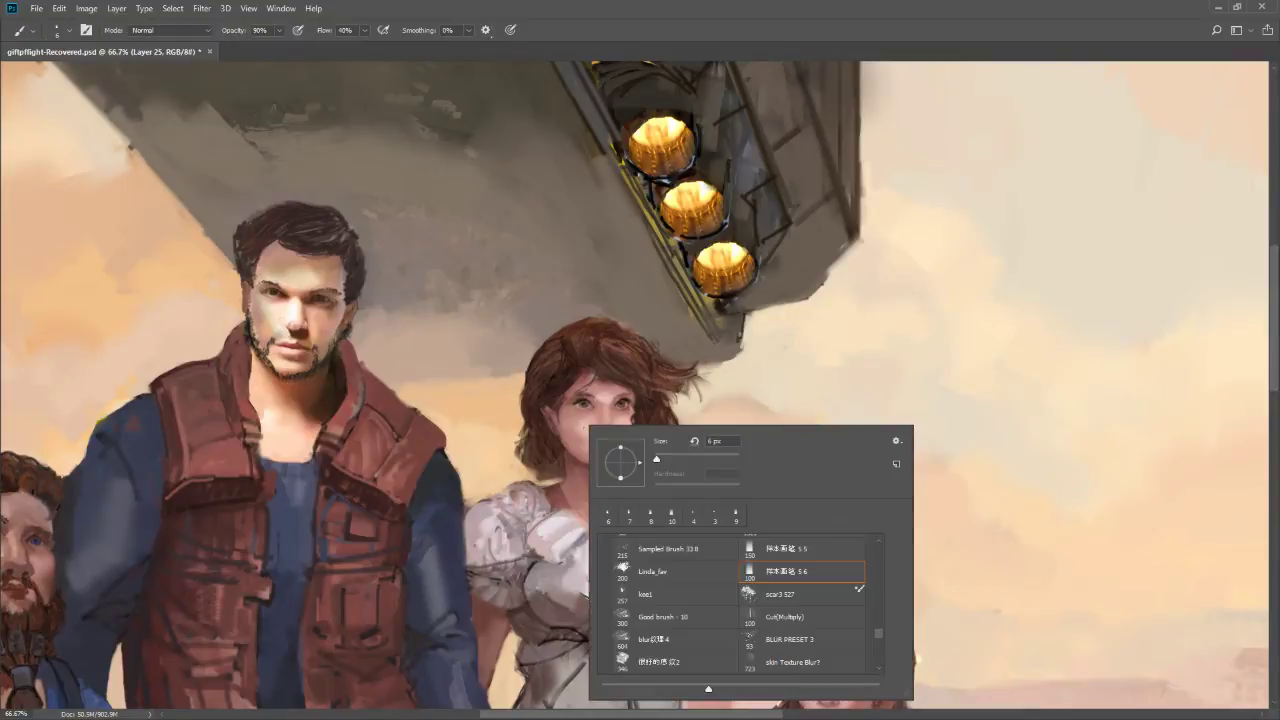
scroll(879, 636, down, 3)
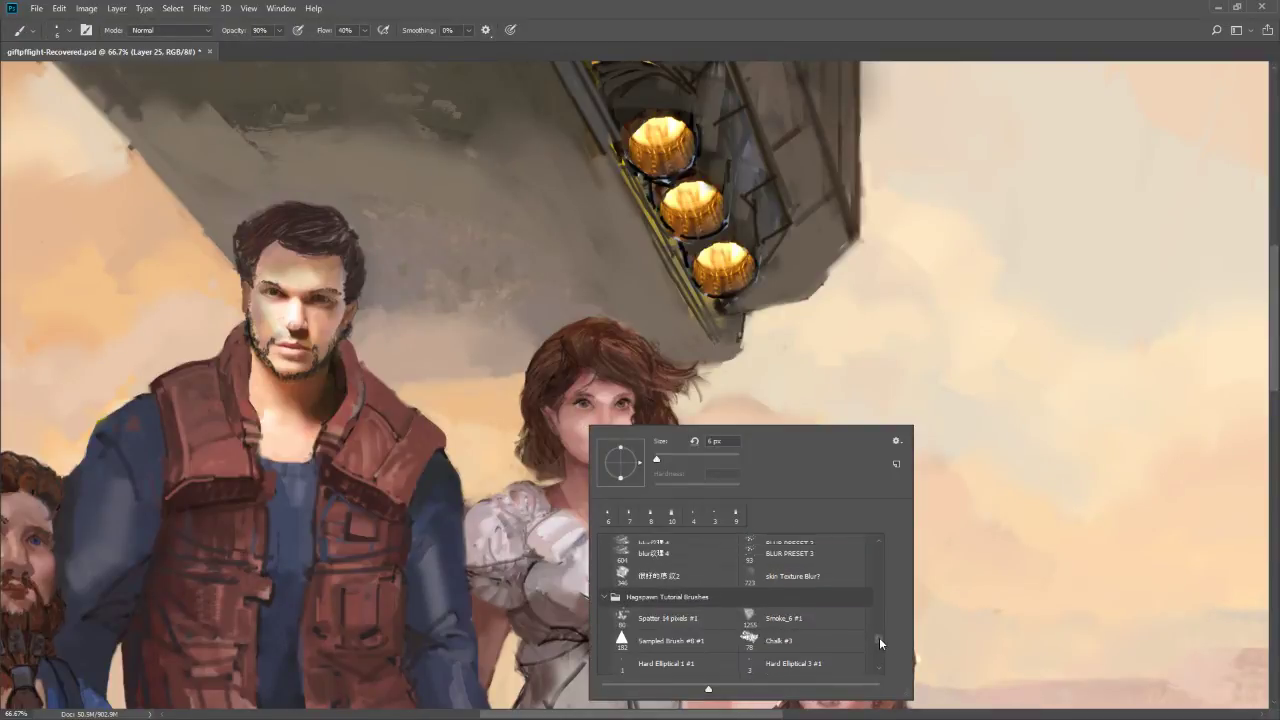
drag(879, 637, 872, 653)
click(810, 652)
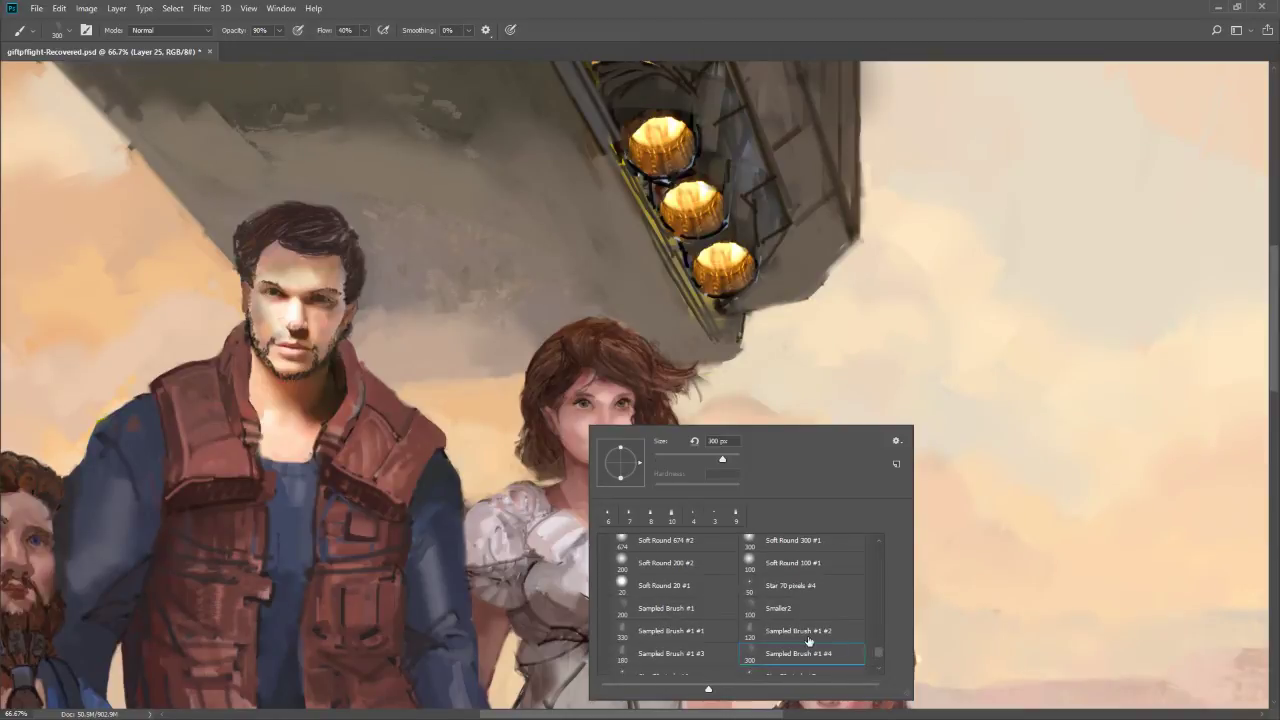
click(589, 427)
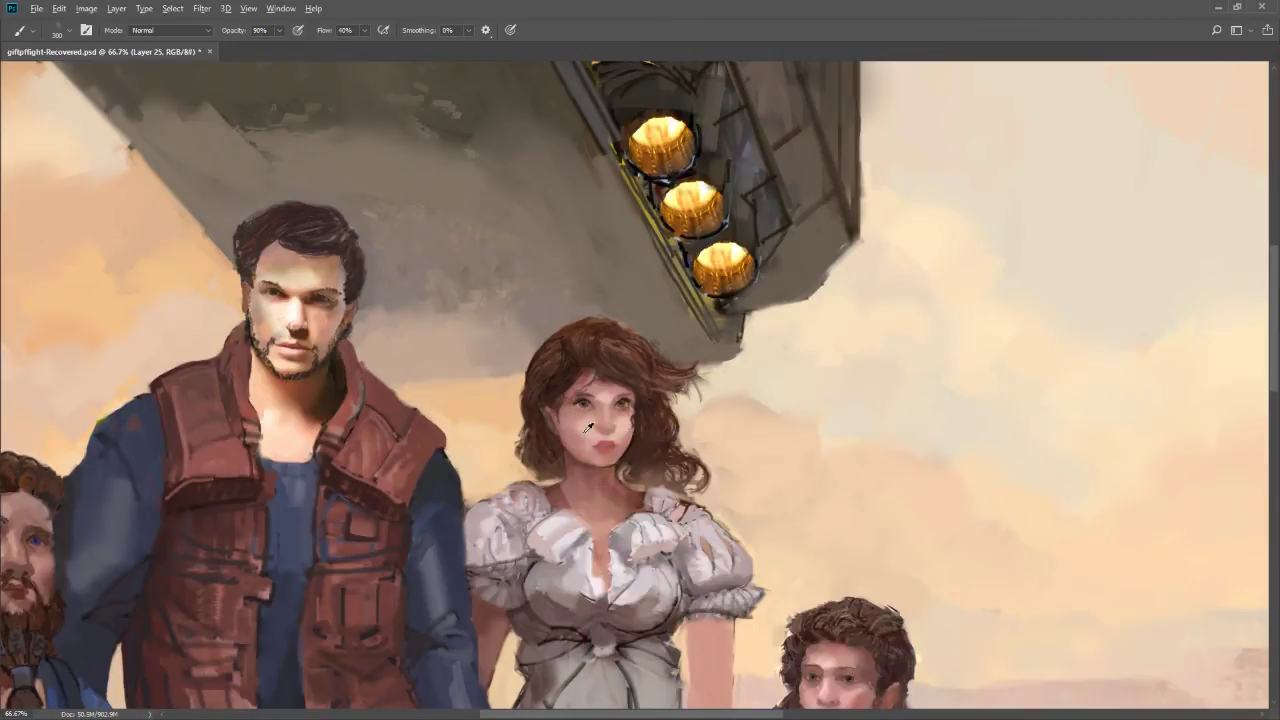
key(bracketleft)
key(bracketleft)
key(bracketleft)
key(bracketleft)
key(bracketleft)
key(bracketleft)
key(bracketleft)
key(bracketleft)
key(bracketleft)
key(bracketleft)
key(bracketleft)
key(bracketleft)
Choose the Spatter 14 pixels #4 brush at 17 px and stipple skin texture onto both of the woman's cheeks
right_click(582, 453)
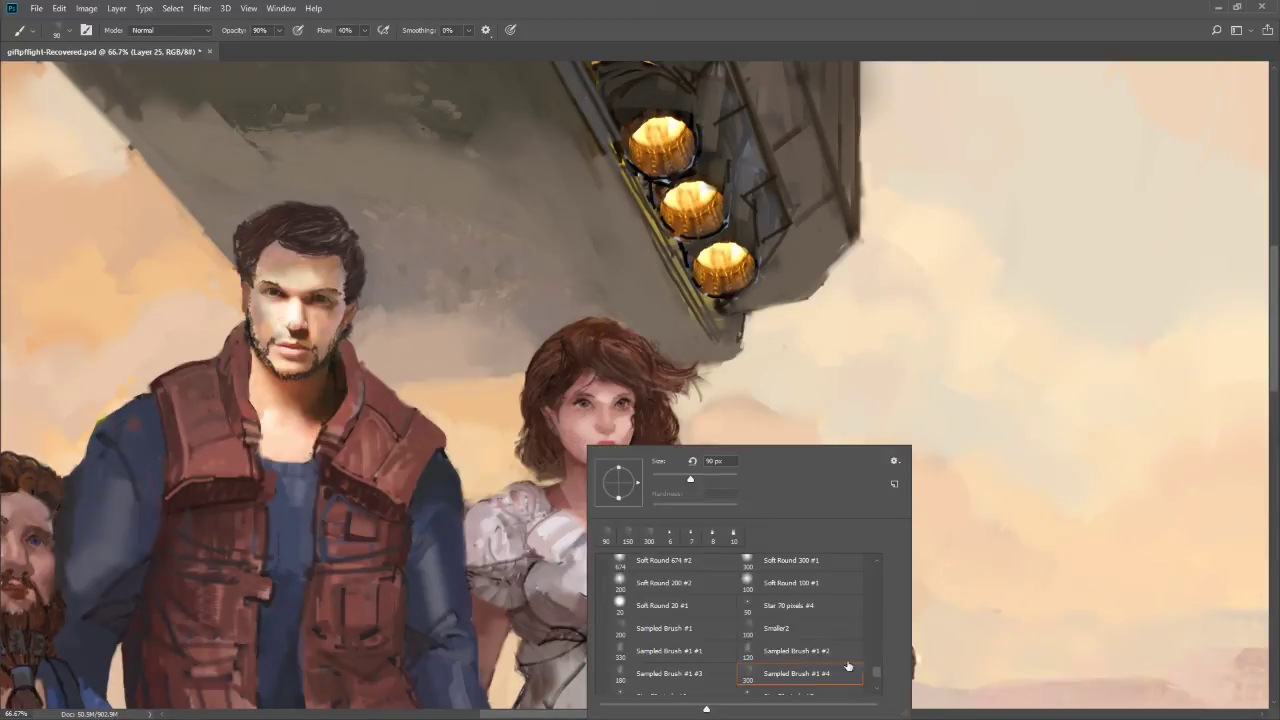
scroll(878, 684, down, 1)
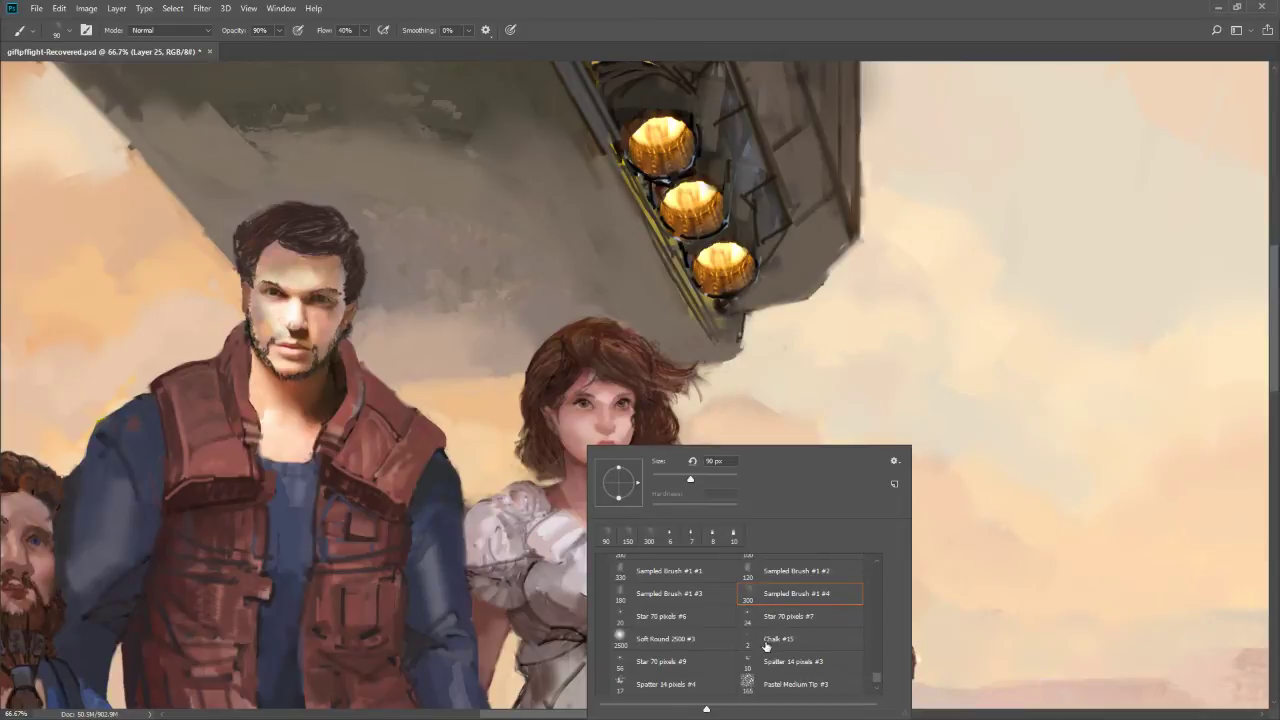
click(692, 683)
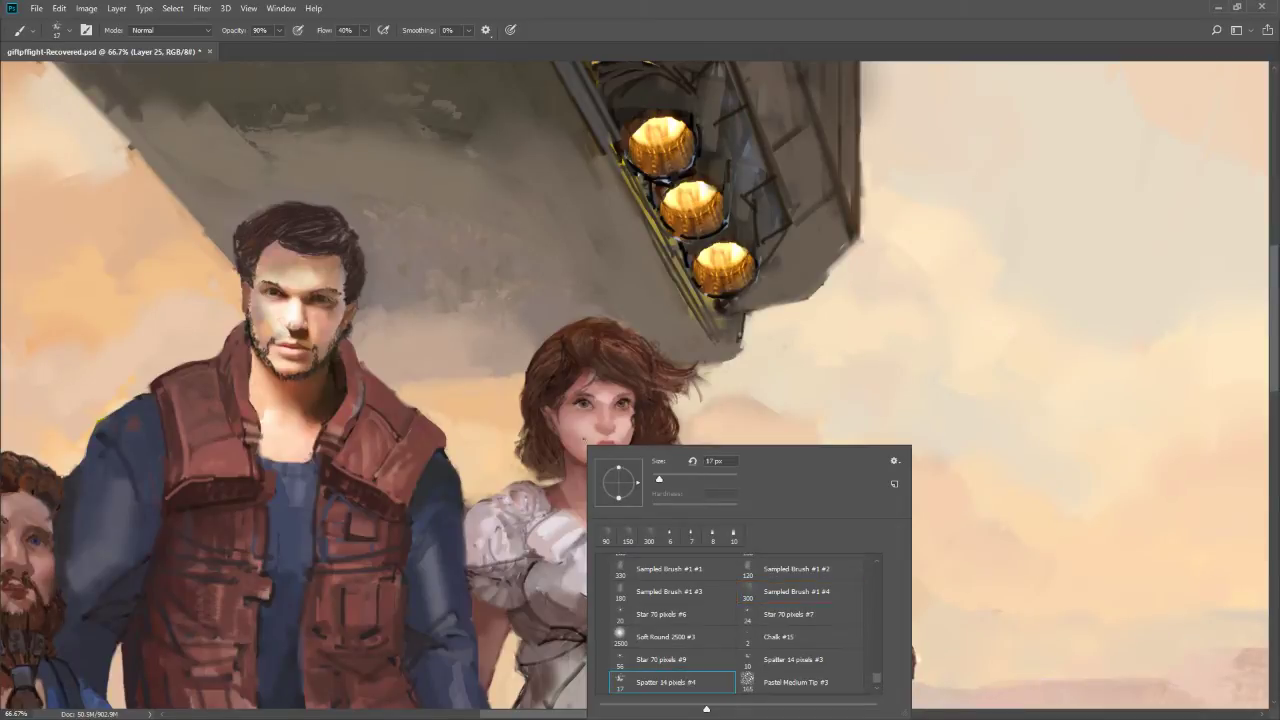
drag(588, 450, 590, 422)
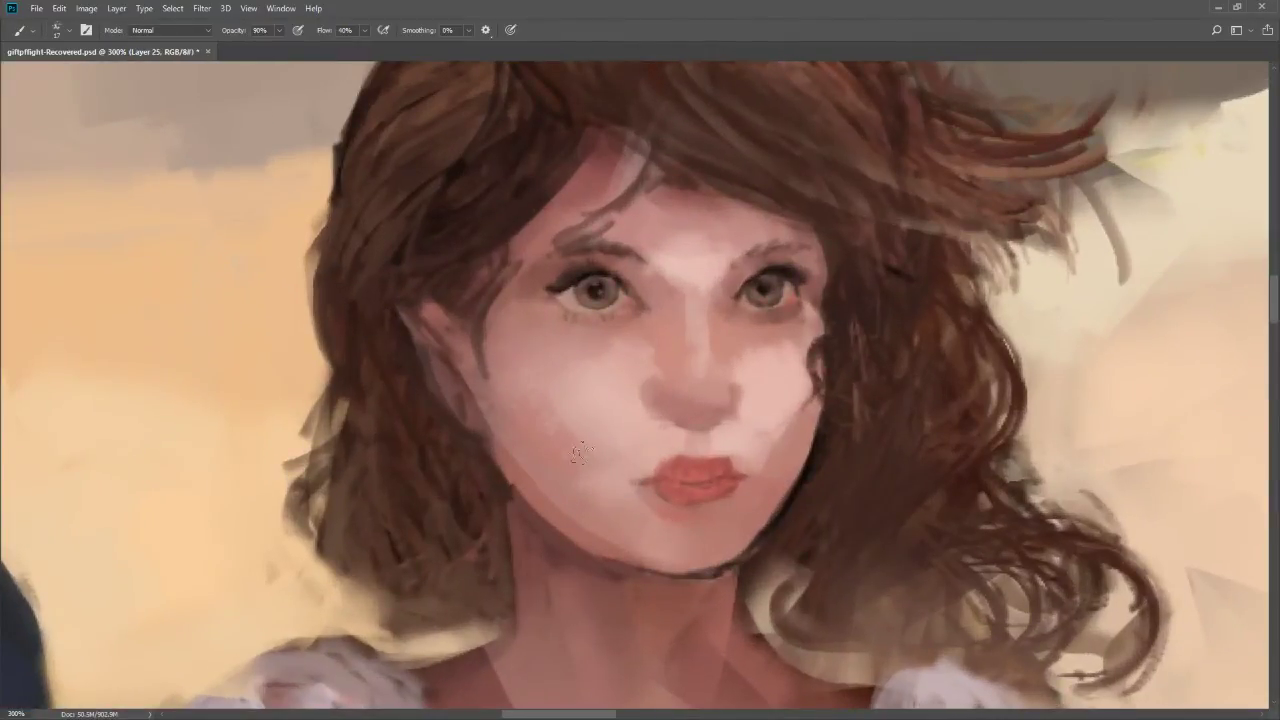
mouse_move(577, 465)
mouse_down()
mouse_move(550, 399)
mouse_move(560, 452)
mouse_up()
drag(755, 458, 788, 500)
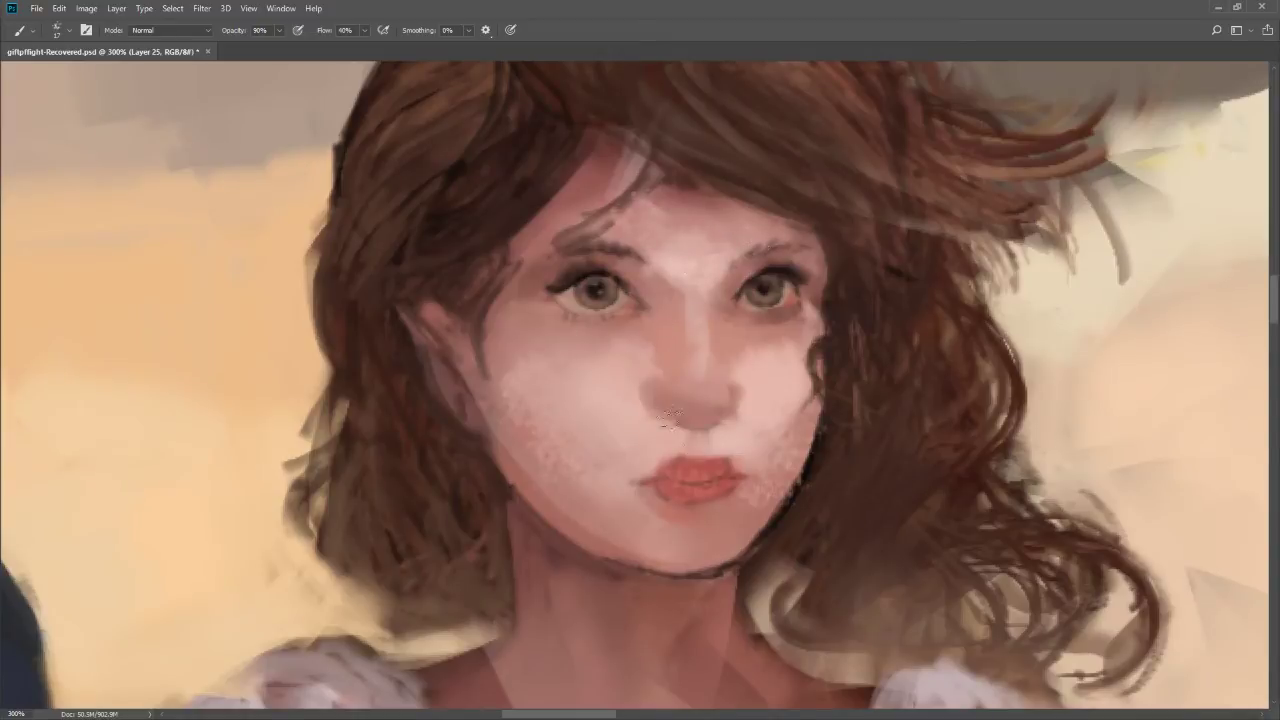
Check how the woman's face reads within the whole composition at several magnifications
key(z)
alt+click(700, 600)
alt+click(700, 600)
alt+click(700, 600)
alt+click(700, 600)
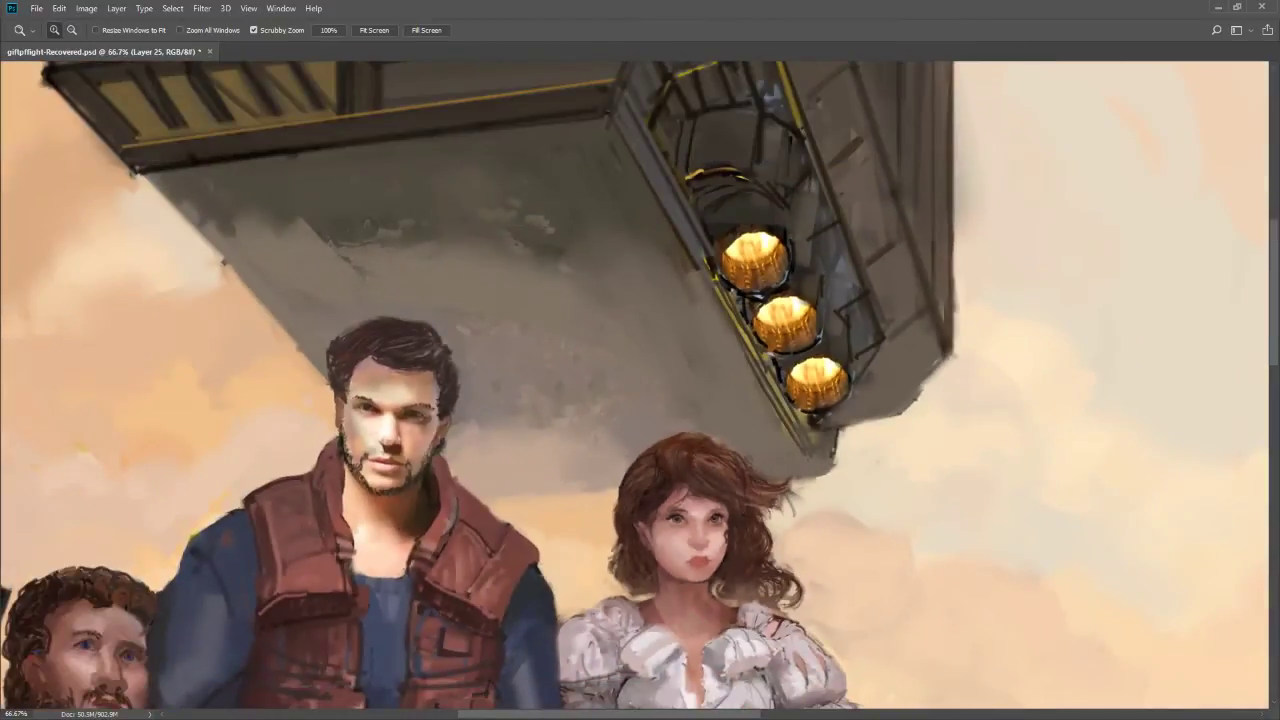
click(679, 568)
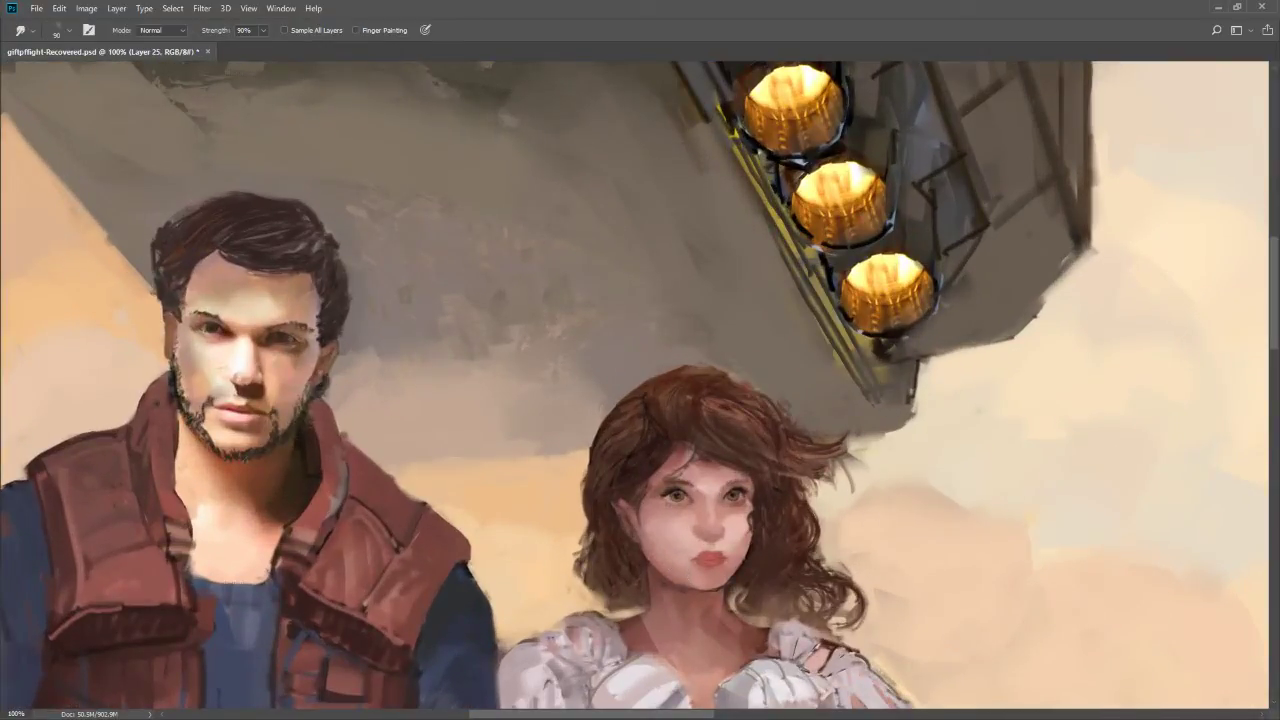
key(z)
alt+click(716, 586)
alt+click(716, 586)
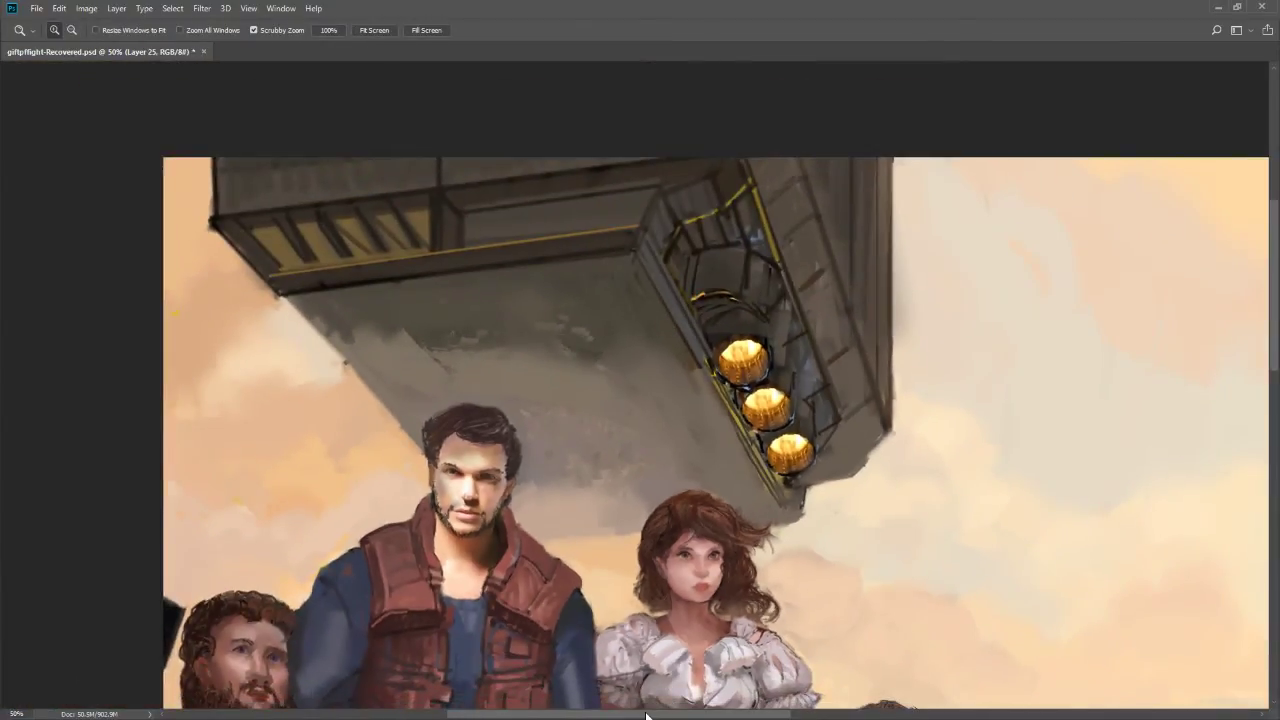
Enlarge the spatter brush and texture the woman's hair with brown tones sampled from it
click(705, 576)
key(b)
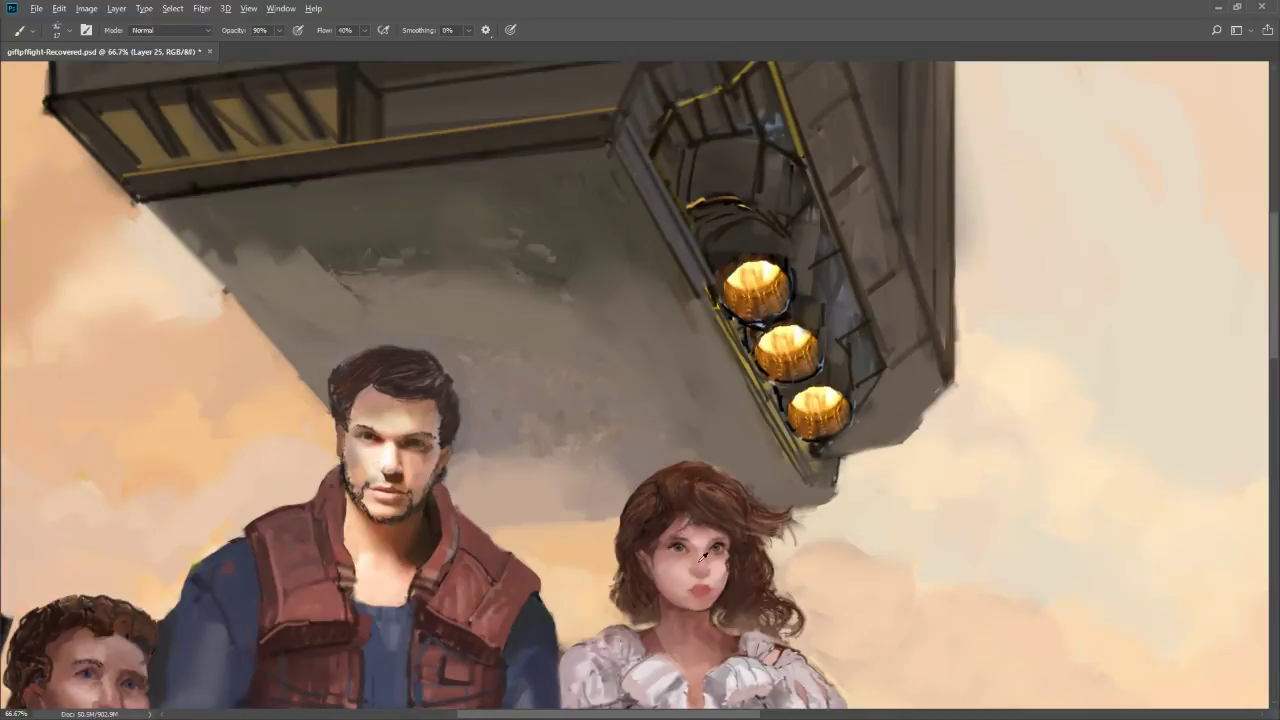
key(bracketright)
alt+click(697, 515)
alt+click(672, 505)
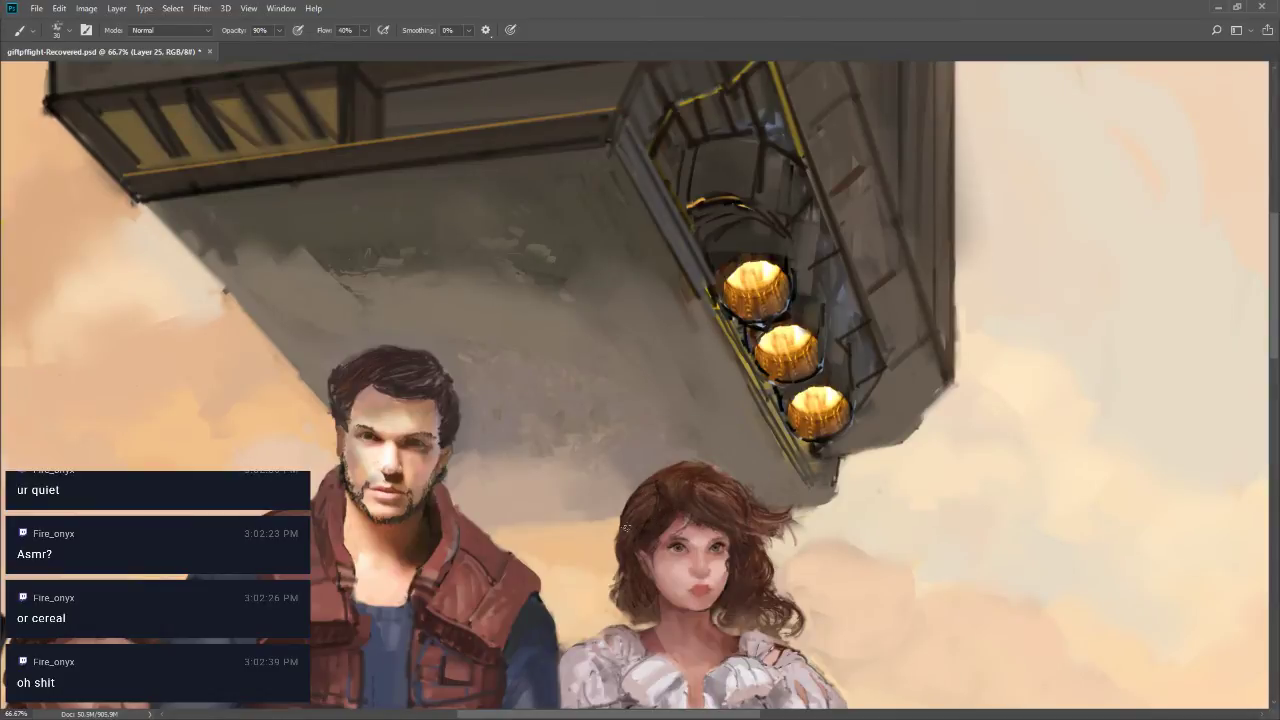
Switch to the Mixer Brush, shrink it, and blend the woman's fringe and hairline with browns sampled from her hair
key(z)
alt+click(690, 487)
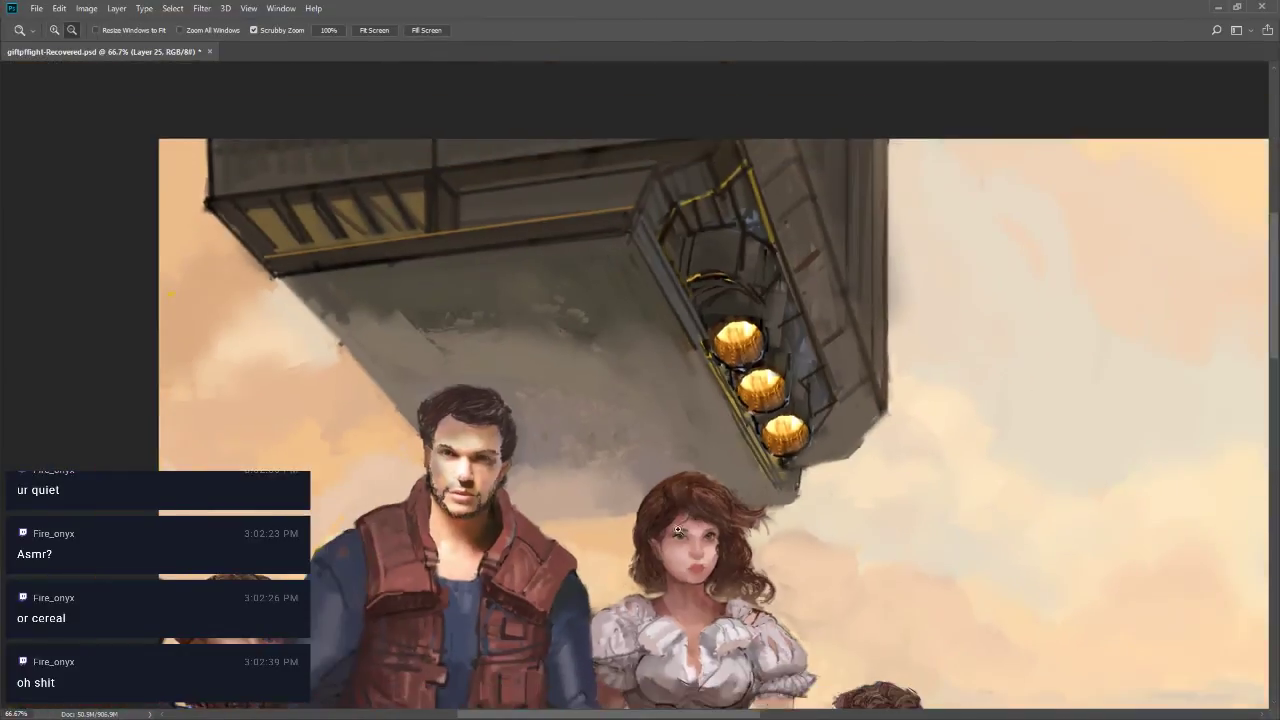
alt+click(677, 530)
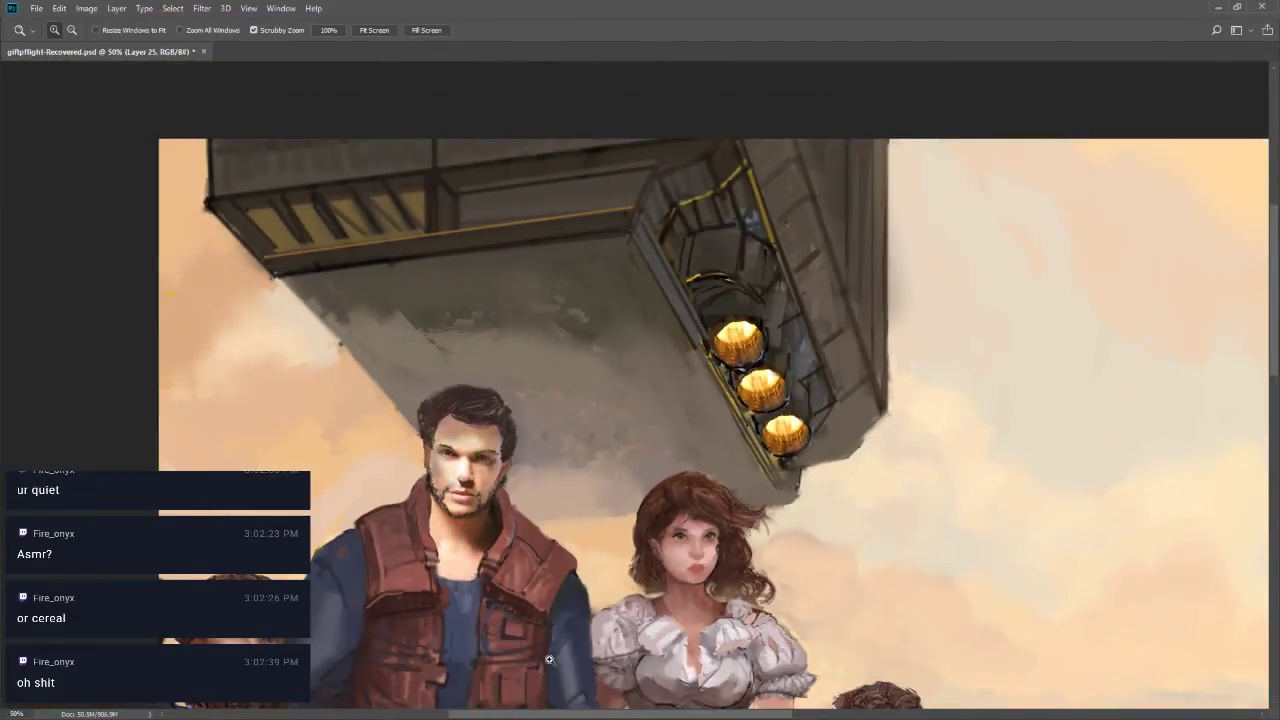
click(697, 530)
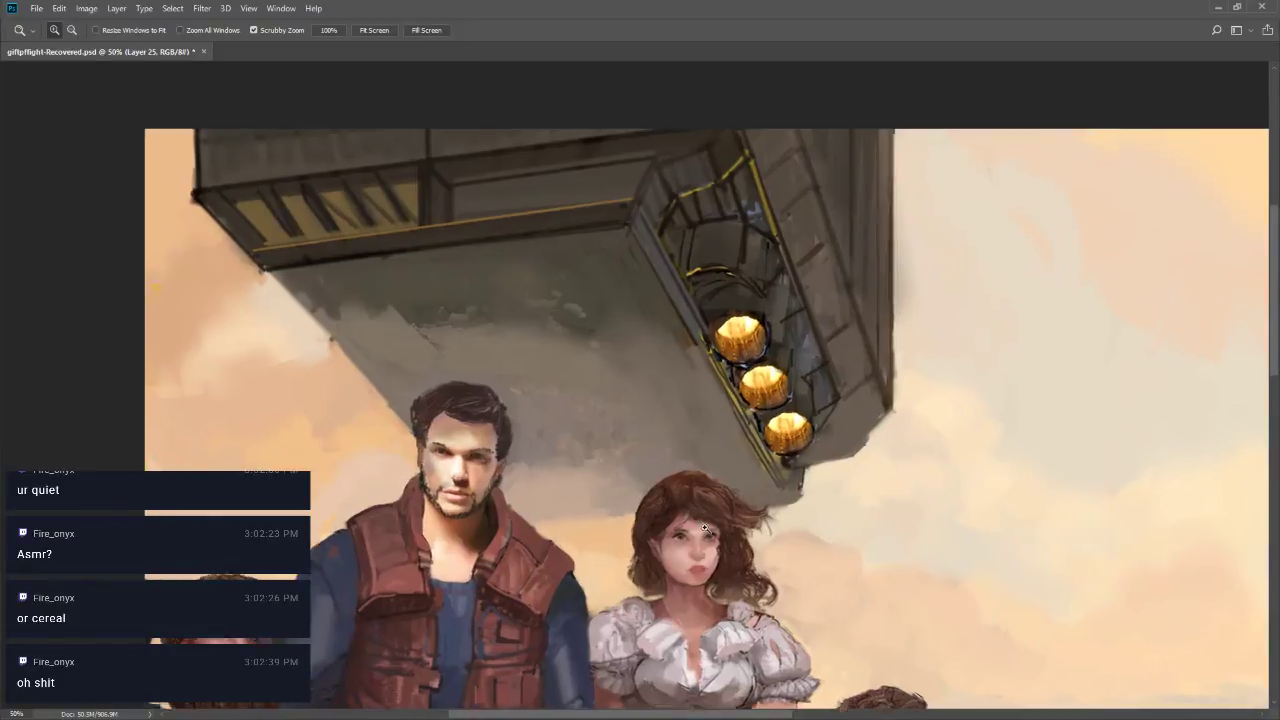
key(b)
key(shift+b)
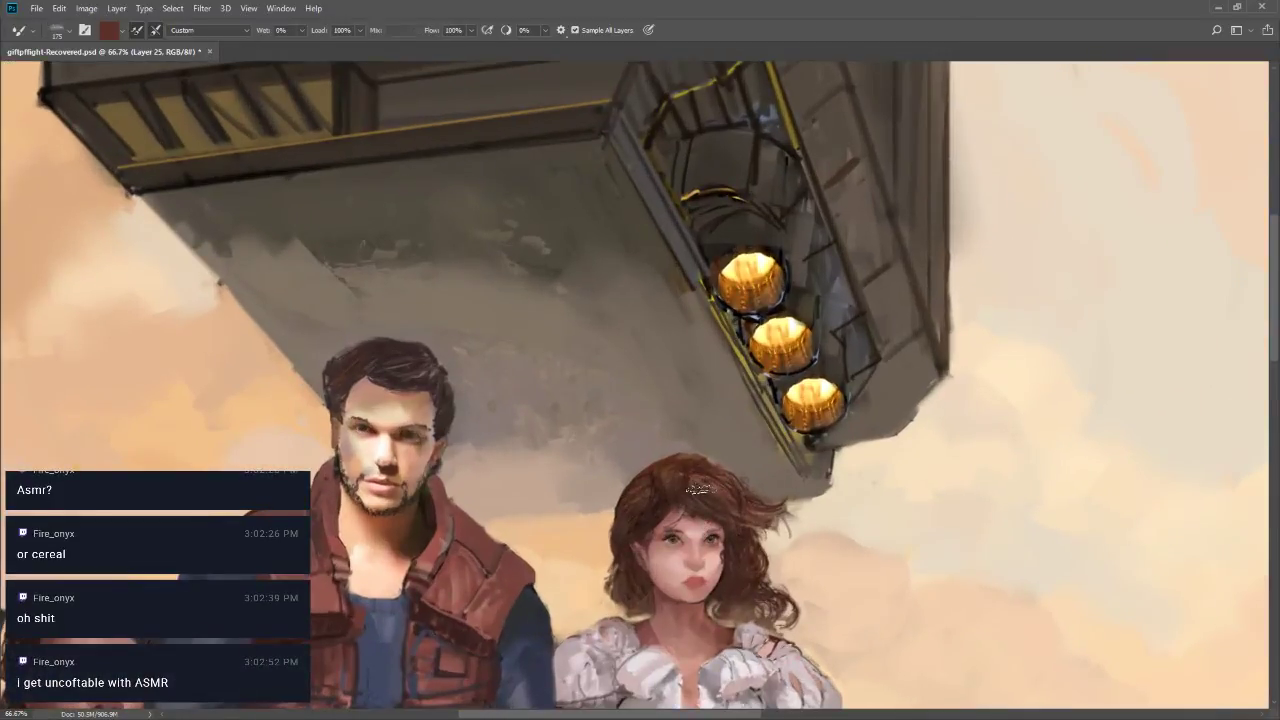
alt+click(697, 488)
key(bracketleft)
key(bracketleft)
key(bracketleft)
key(bracketleft)
key(bracketleft)
key(bracketleft)
key(bracketleft)
key(bracketleft)
alt+click(641, 521)
alt+click(634, 533)
alt+click(640, 519)
key(bracketleft)
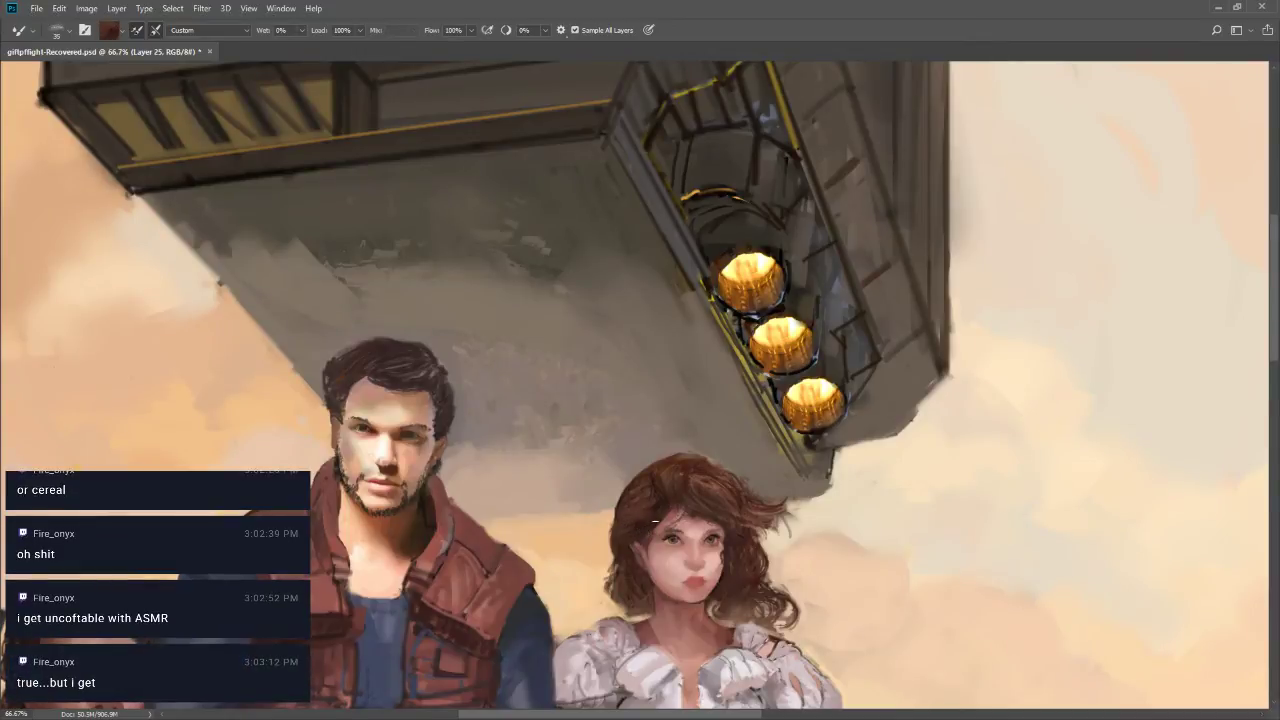
Sample tones from the woman's fringe and lower curls and blend the hair beside her cheek and neck
alt+click(664, 503)
alt+click(730, 593)
alt+click(749, 597)
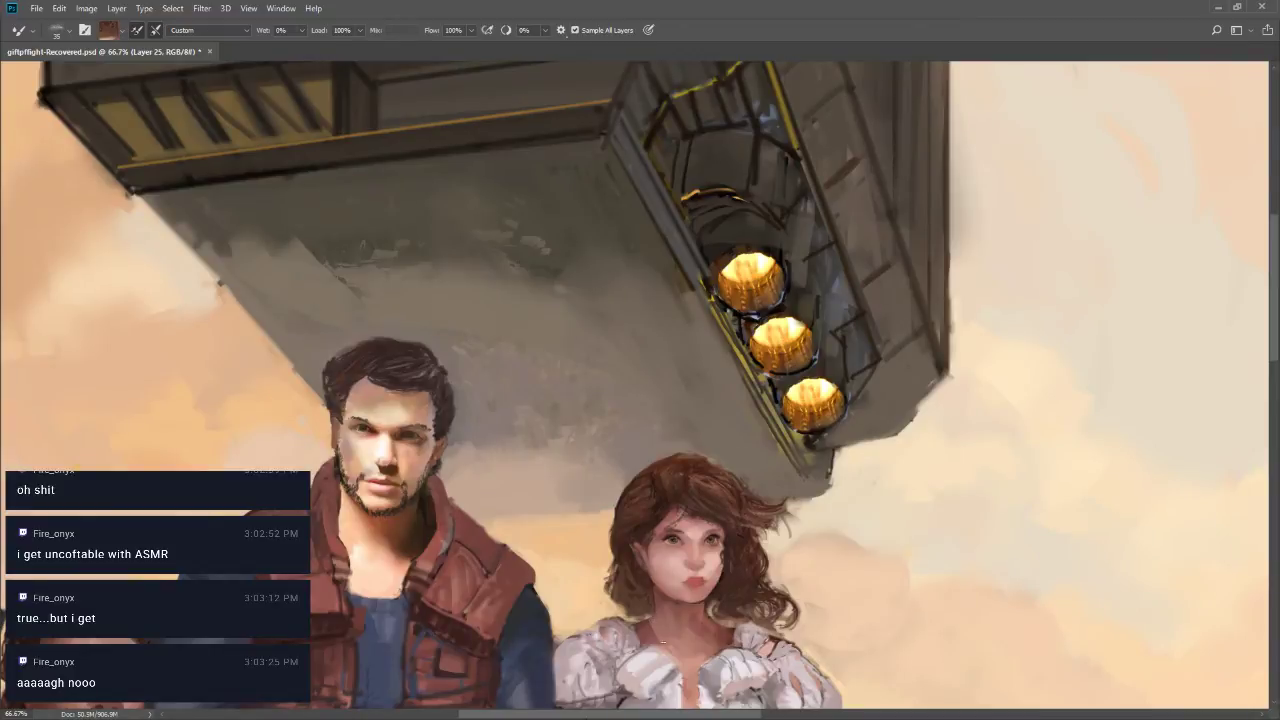
Choose the Sampled Brush #1 #3 preset, set its opacity to 80%, and touch up the woman's neckline
key(b)
right_click(662, 645)
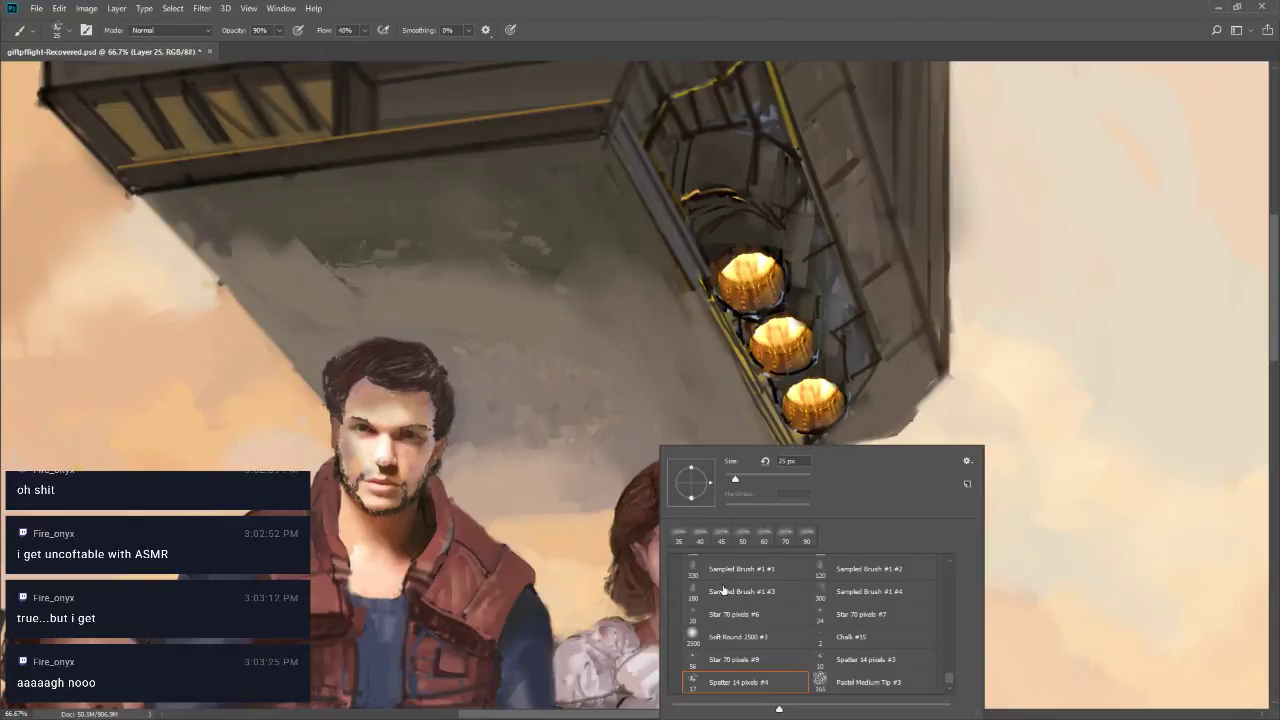
click(723, 590)
click(652, 622)
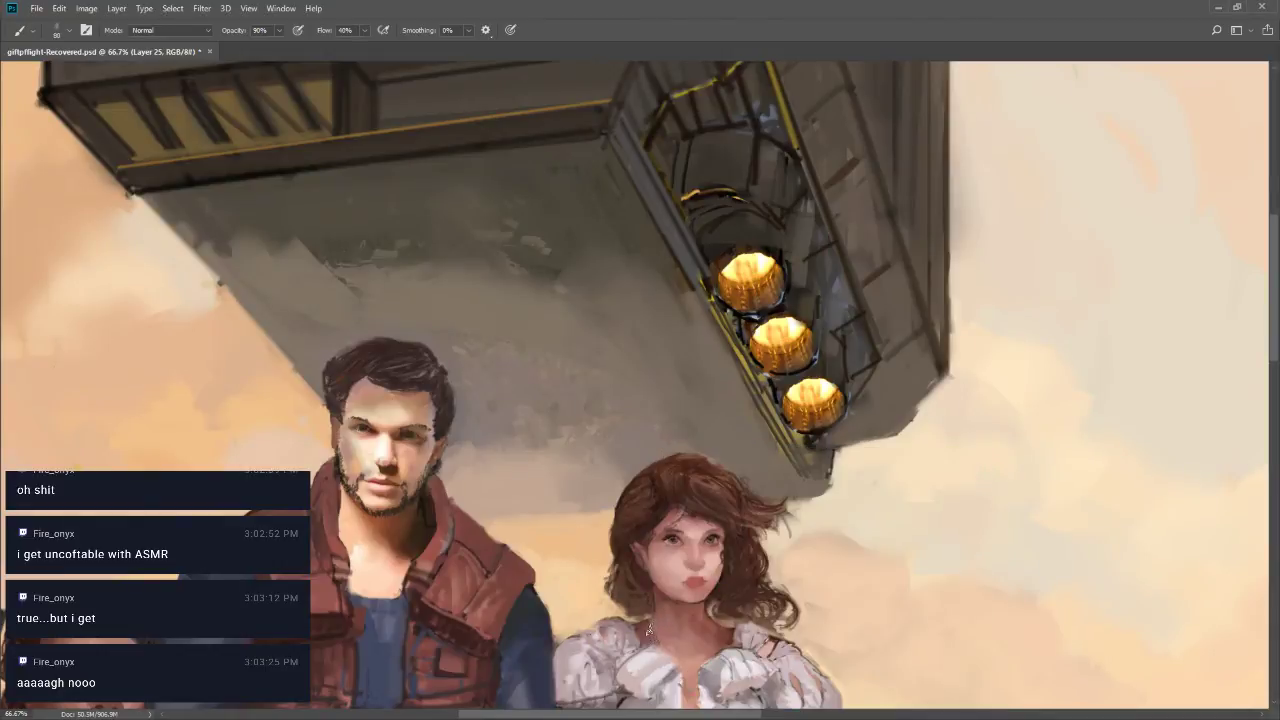
key(8)
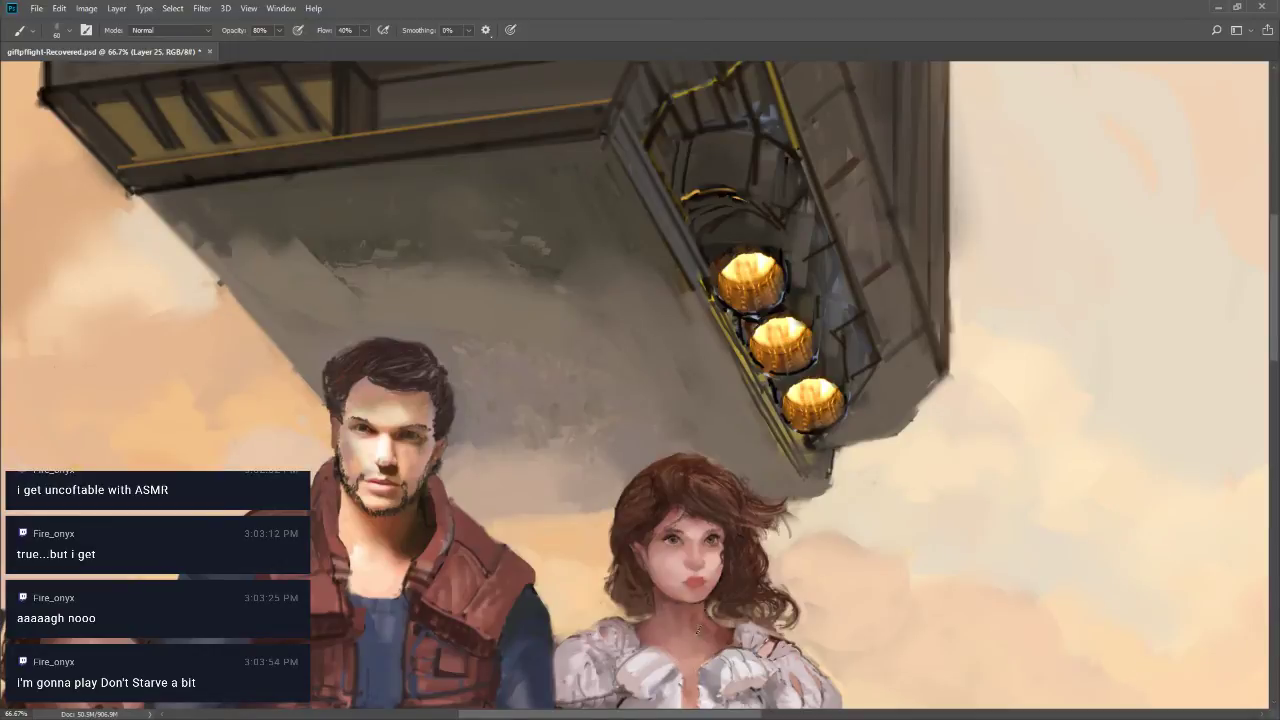
Shade the woman's jaw, neck and upper chest with skin tones sampled from around them, varying the brush size
key(bracketright)
key(bracketleft)
click(658, 592)
alt+click(703, 602)
alt+click(650, 612)
key(])
alt+click(713, 628)
key(])
key(])
key(bracketleft)
key(bracketleft)
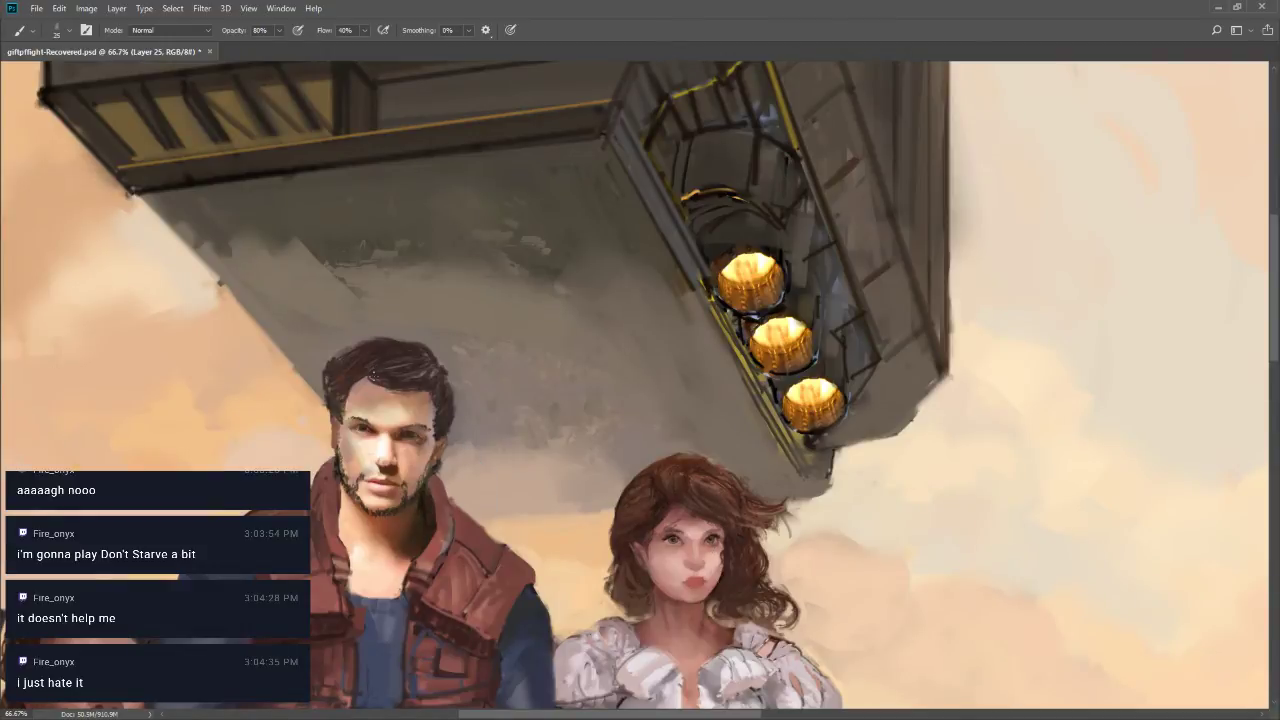
Blend the front of the tall man's hair with the Mixer Brush, using dark brown sampled from it
key(bracketright)
key(shift+b)
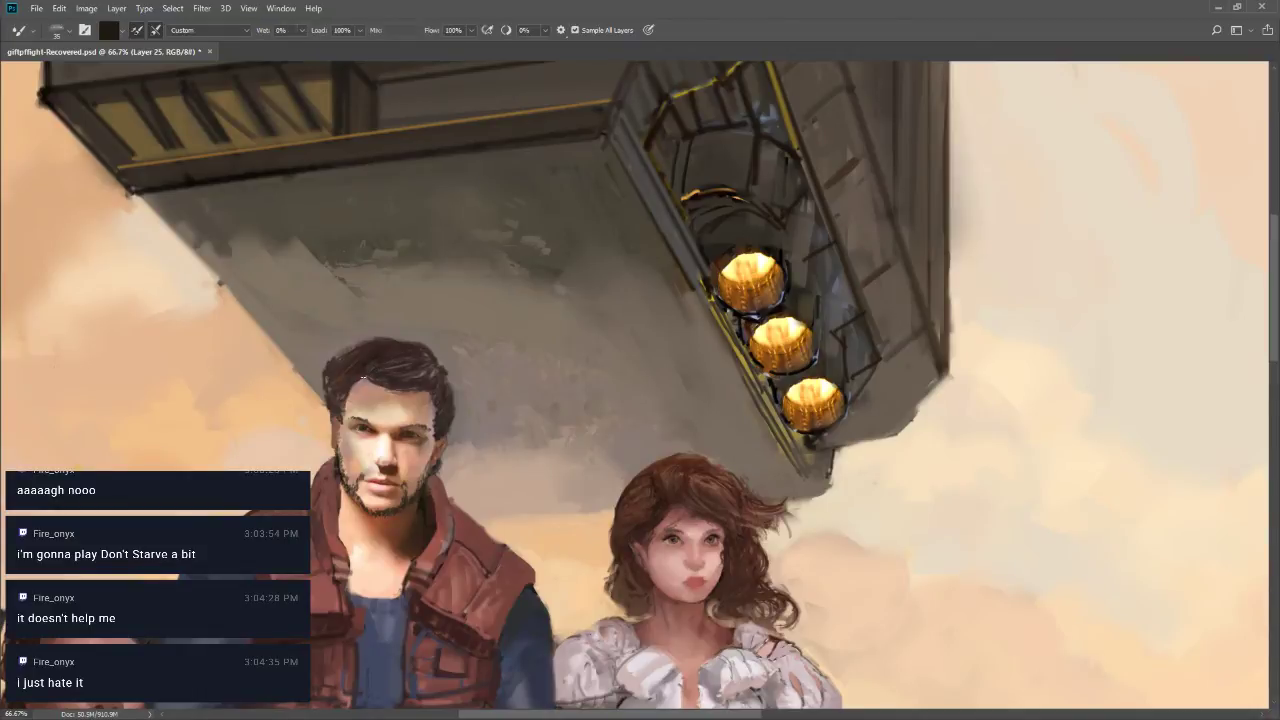
drag(363, 378, 384, 347)
alt+click(377, 369)
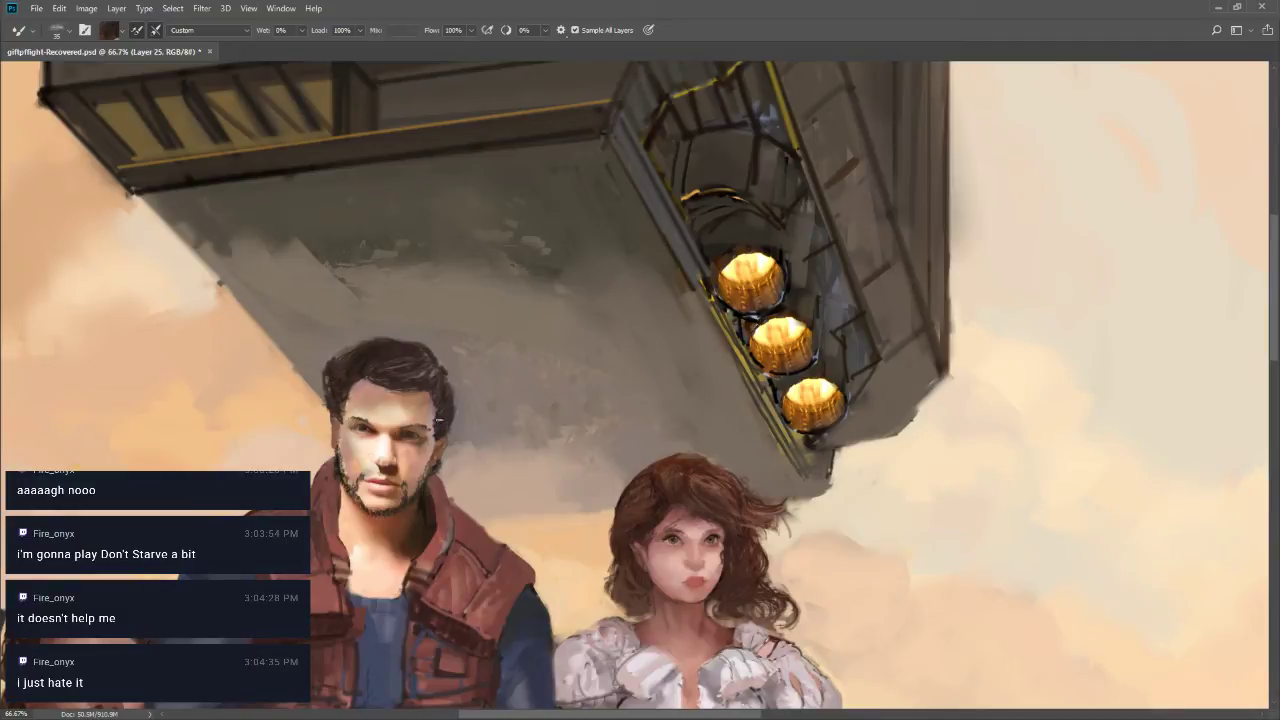
key([)
Return to the regular Brush, enlarge it to 100 px at 80% opacity, and darken the tall man's trousers
key(z)
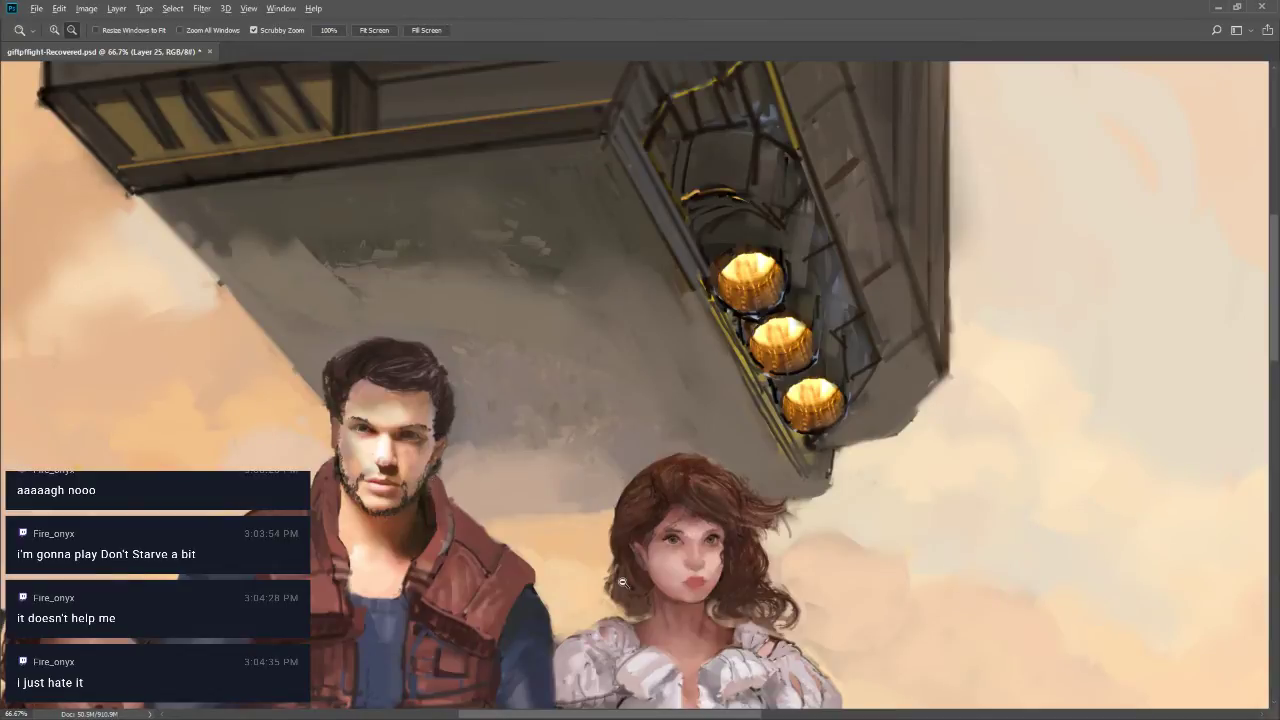
alt+click(632, 628)
scroll(627, 614, down, 5)
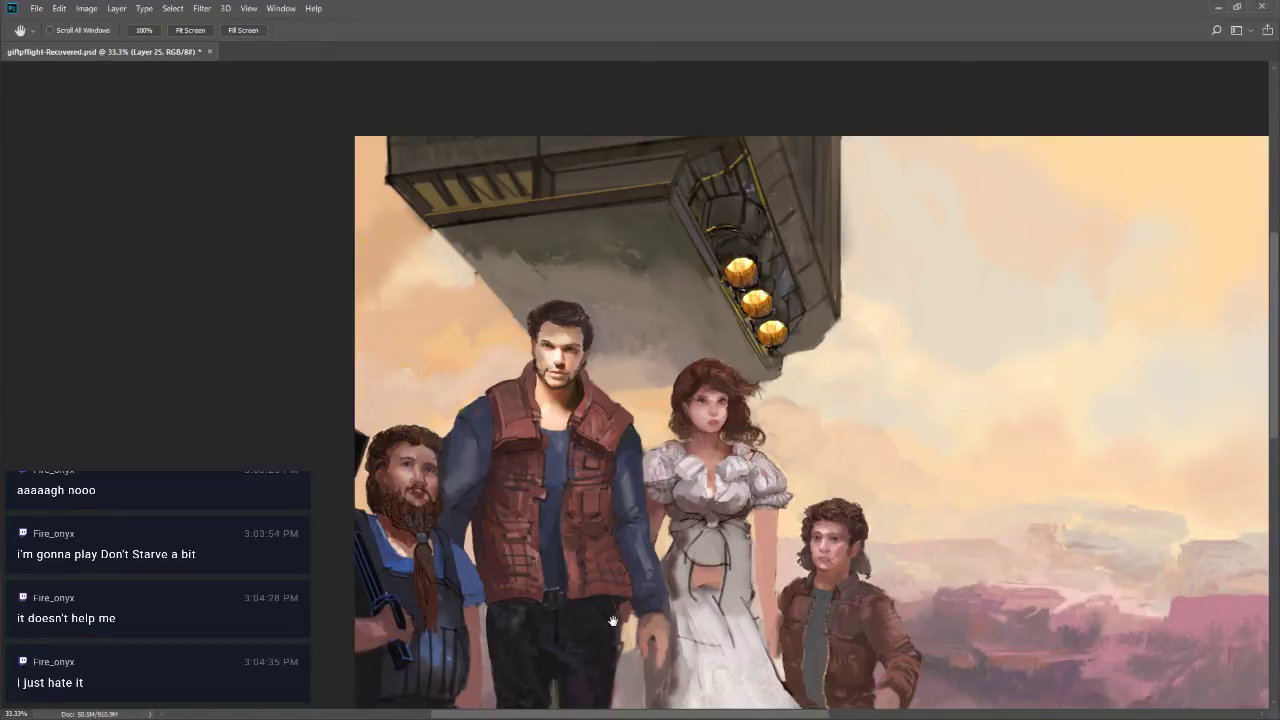
key(b)
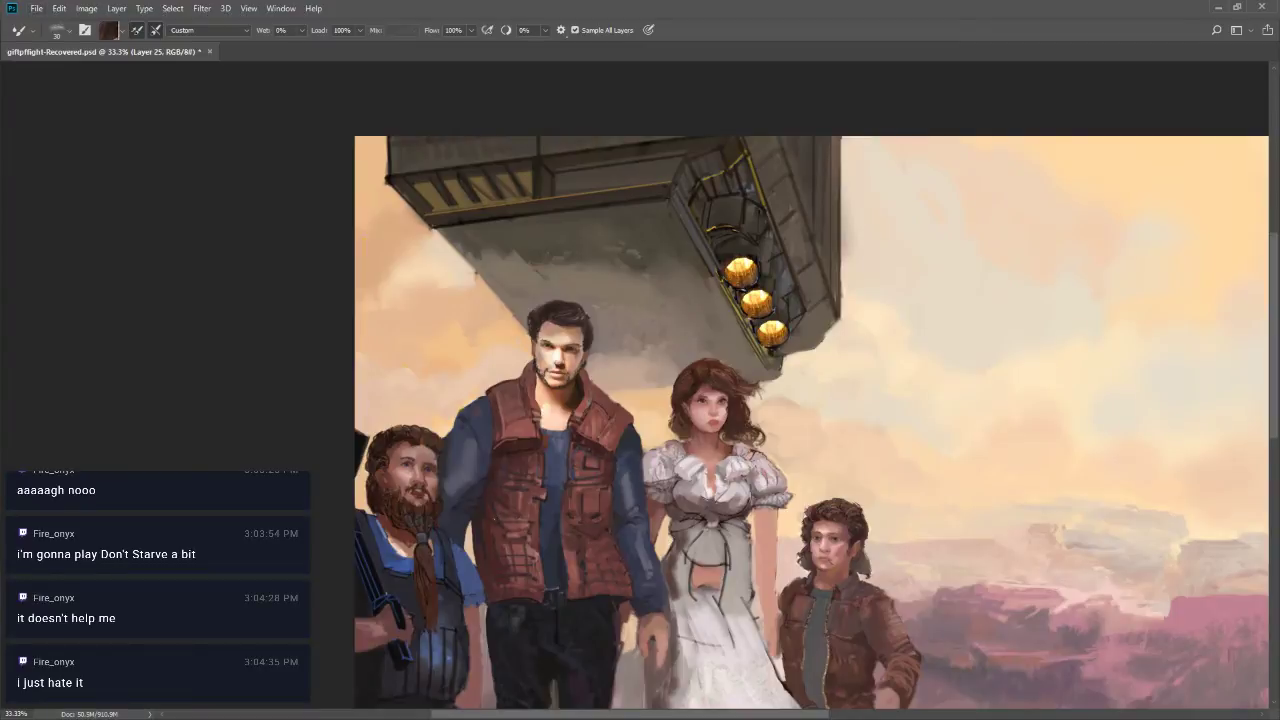
key(shift+b)
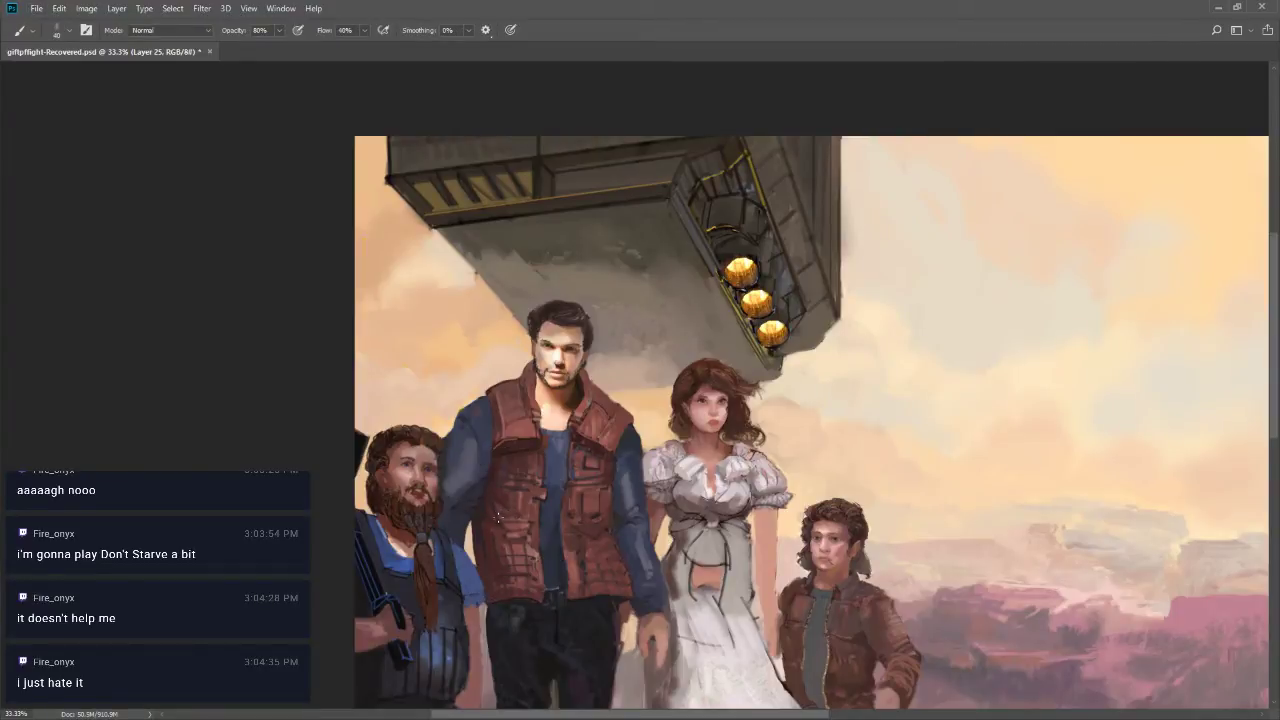
key(bracketright)
key(bracketright)
key(bracketright)
key(bracketright)
key(bracketright)
key(bracketright)
key(bracketright)
key(bracketright)
key(bracketleft)
key(bracketleft)
key(bracketleft)
key(bracketright)
key(8)
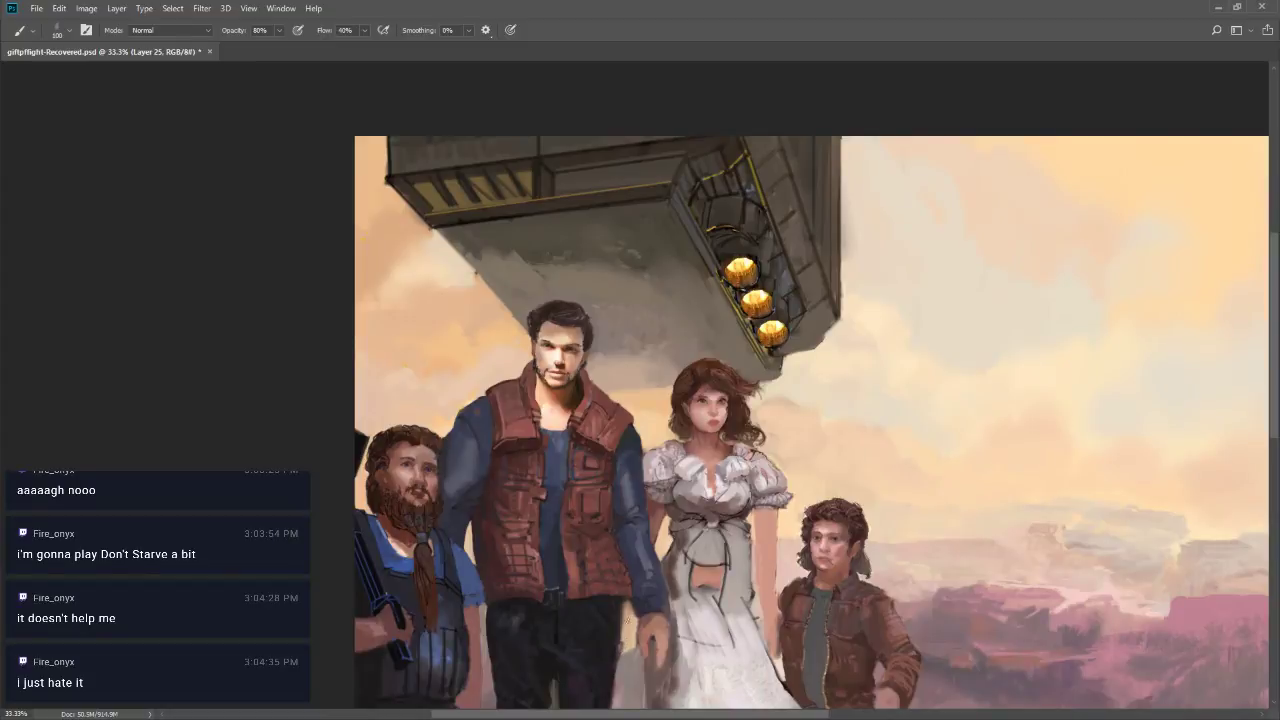
Bring the whole painting into view and choose the 样本画笔 5 6 brush preset
key(z)
alt+click(617, 605)
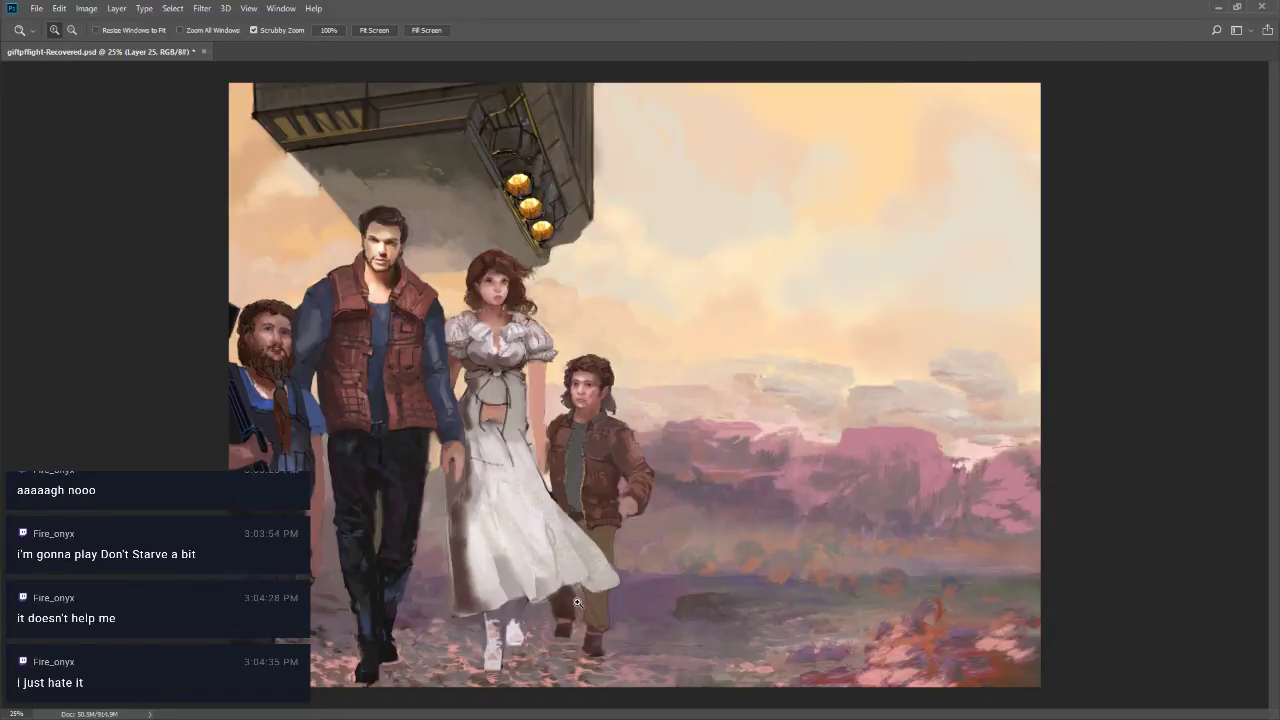
key(b)
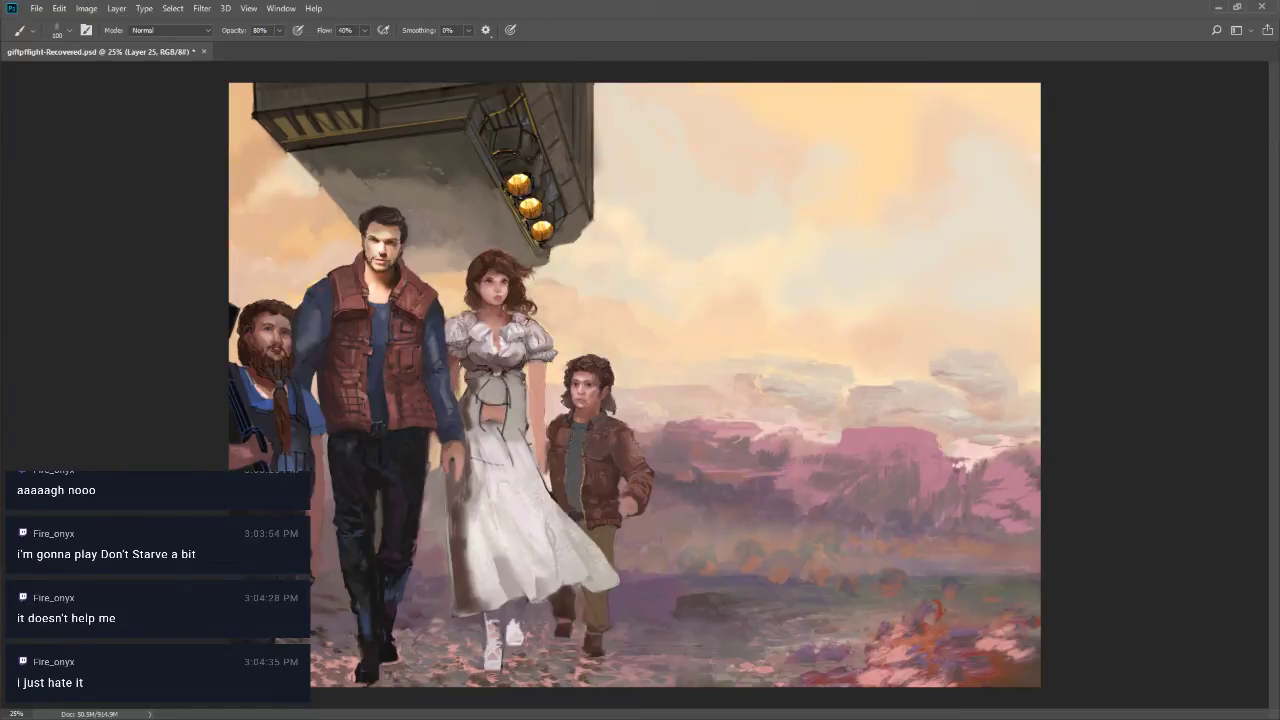
key(bracketleft)
key(bracketright)
key(m)
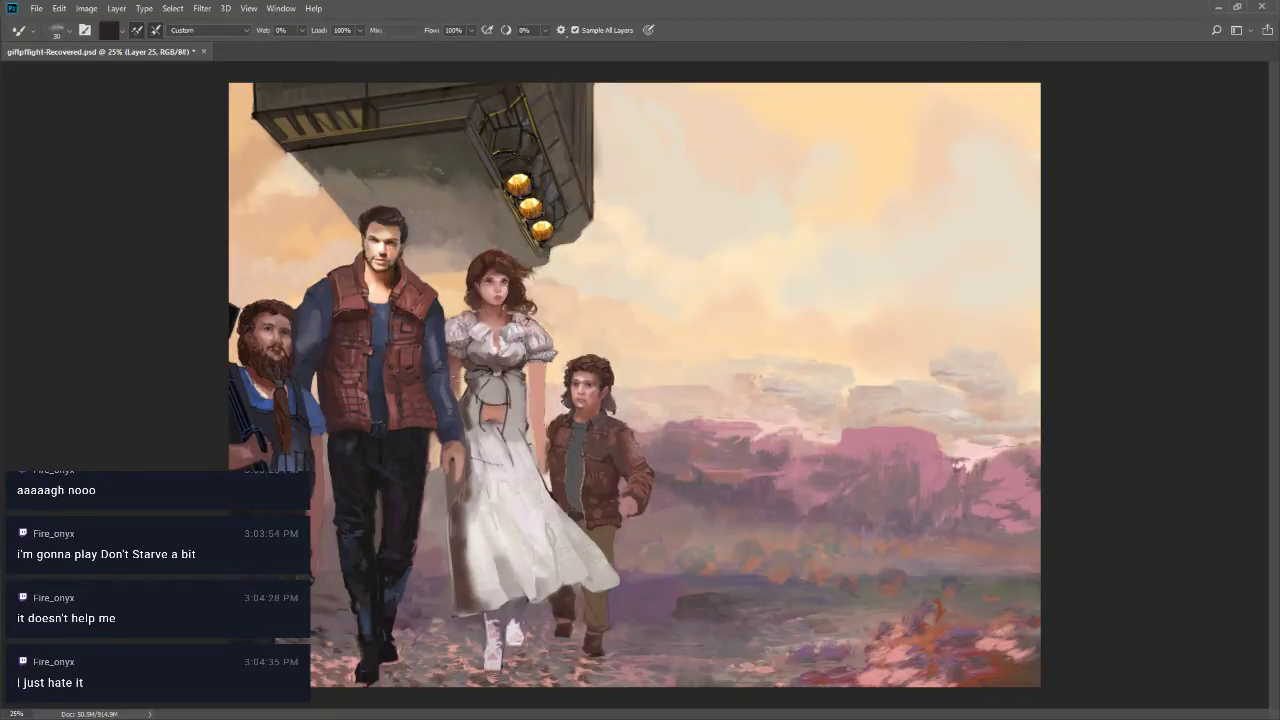
drag(448, 357, 771, 631)
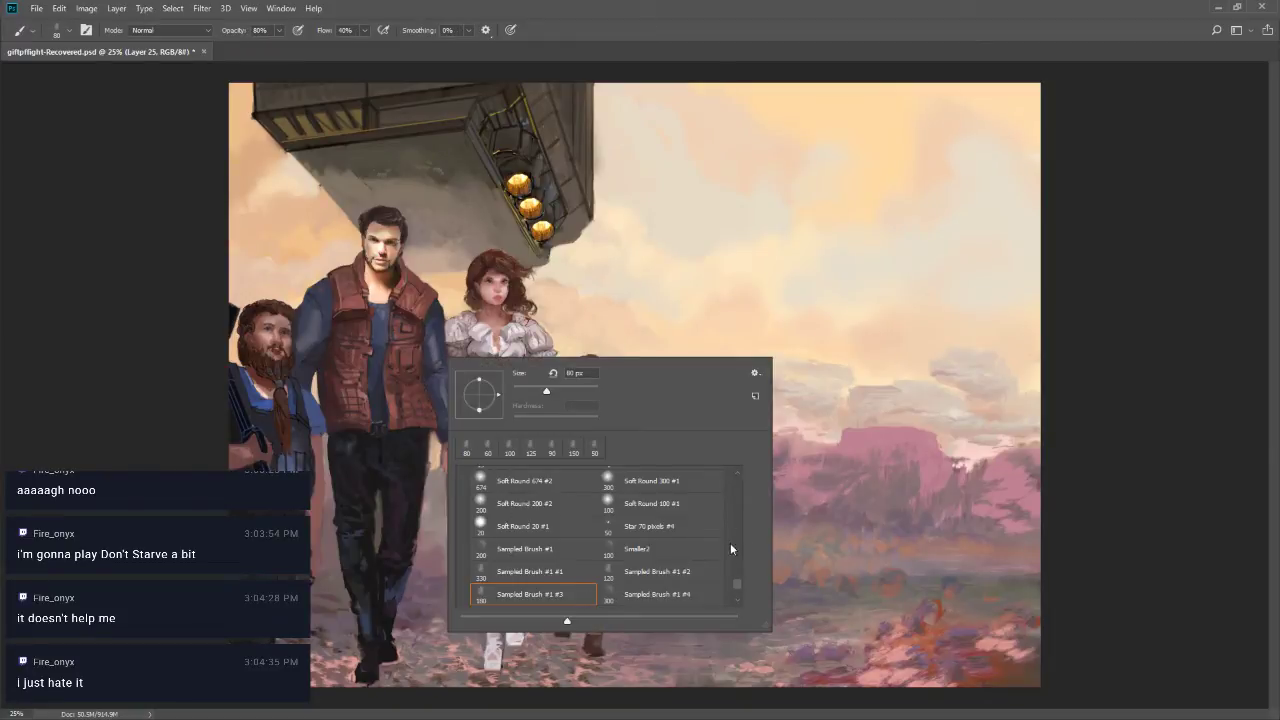
drag(740, 591, 738, 560)
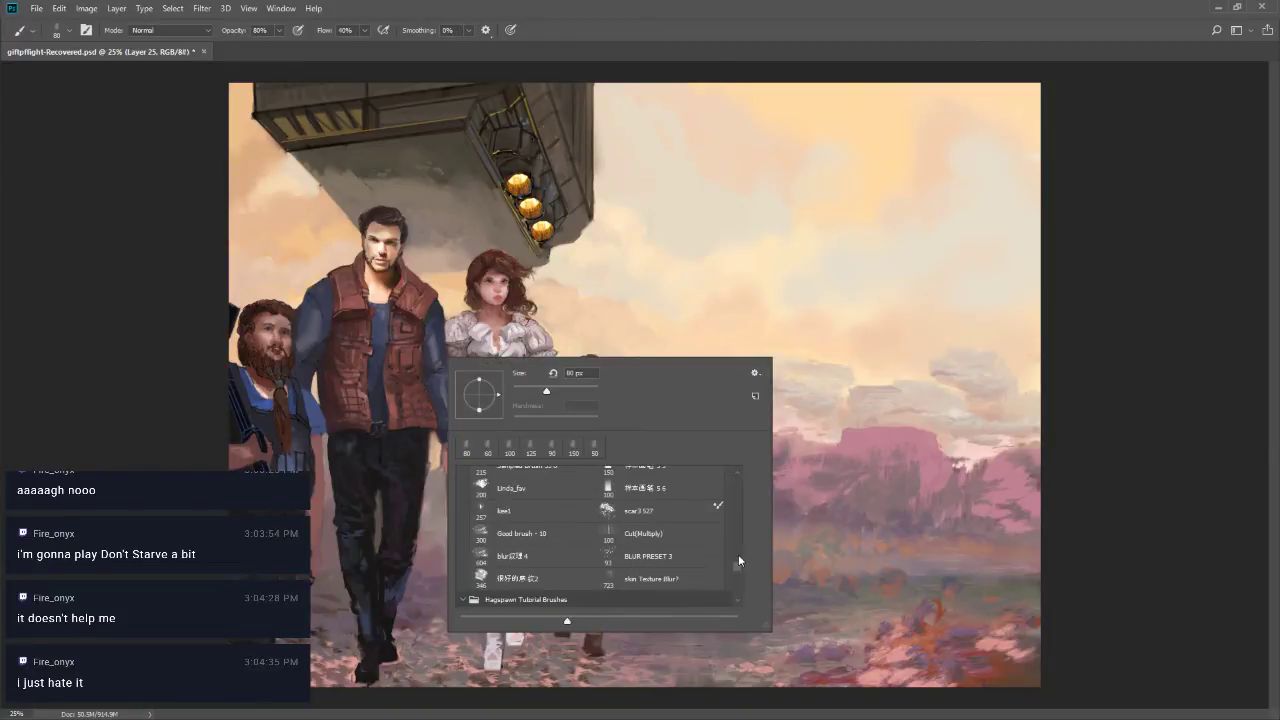
click(660, 498)
click(520, 280)
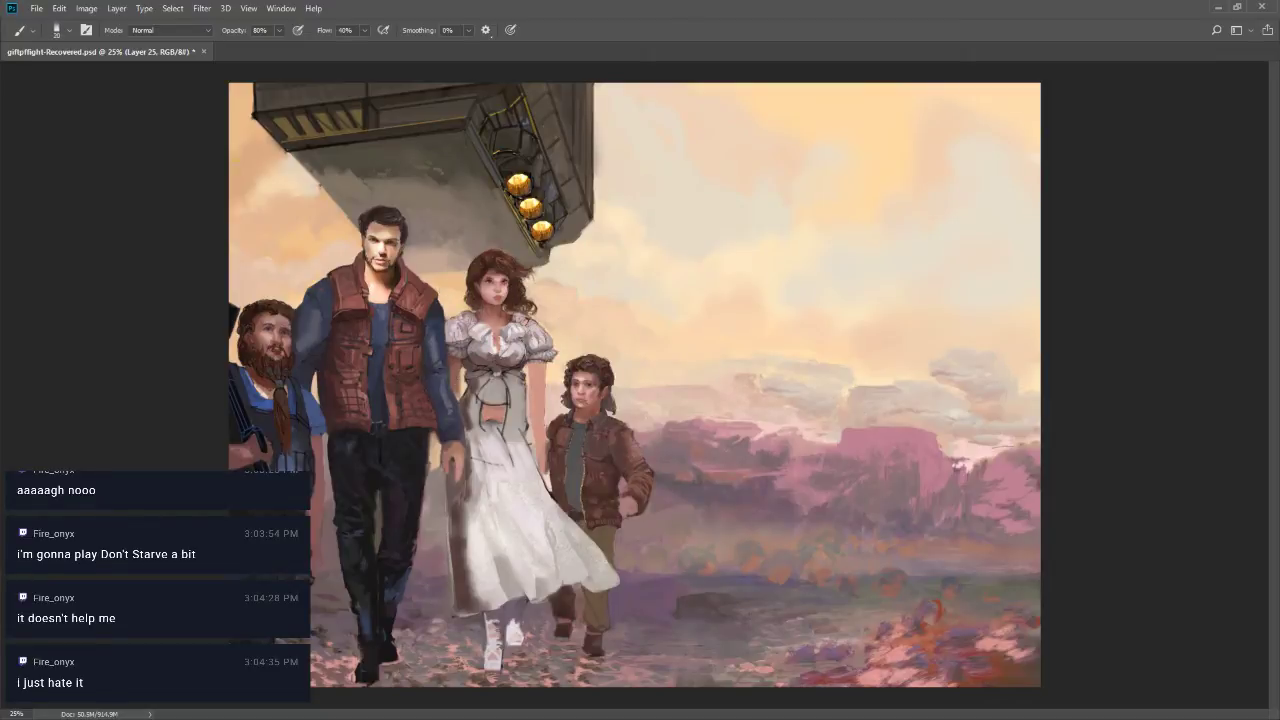
Refine the bow at the woman's waist and the side of her bodice with a small brush and sampled tones
key(bracketleft)
key(bracketleft)
key(bracketright)
key(bracketright)
alt+click(491, 373)
key([)
alt+click(490, 371)
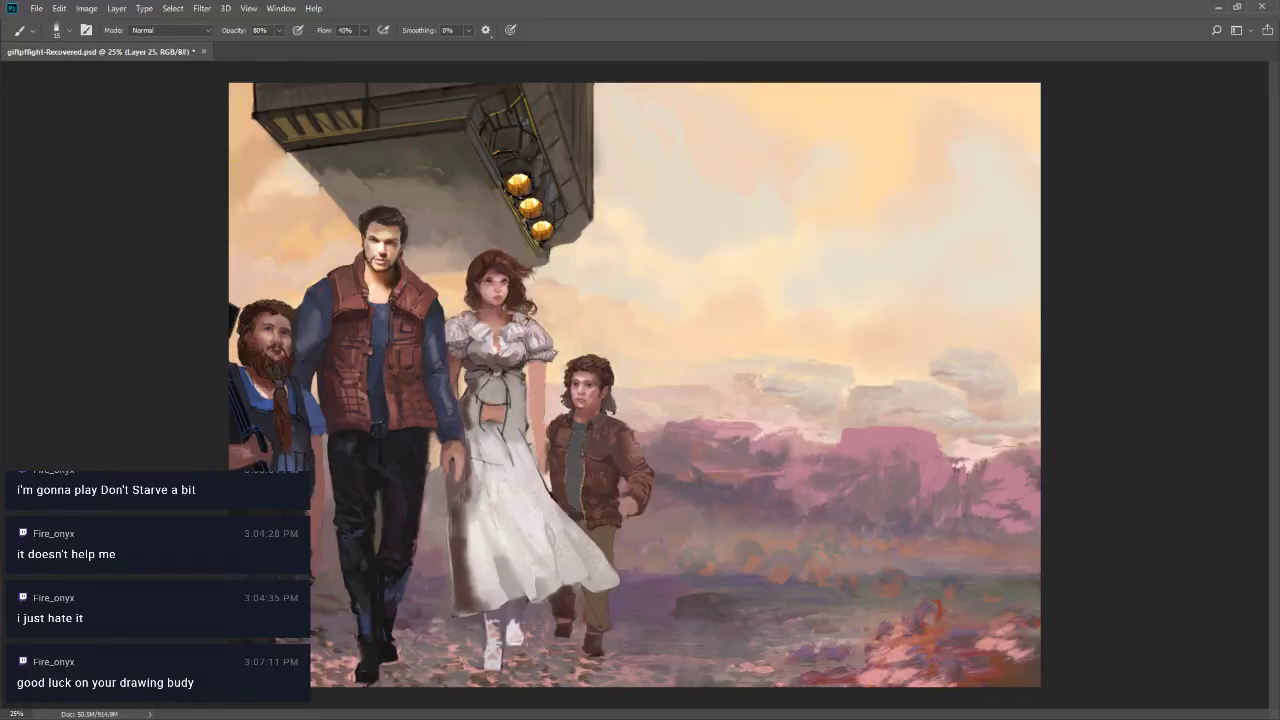
key([)
drag(450, 390, 458, 369)
Enlarge the brush and shade the woman's waist beside the bare midriff with greys sampled from the dress
key(])
key(])
key(])
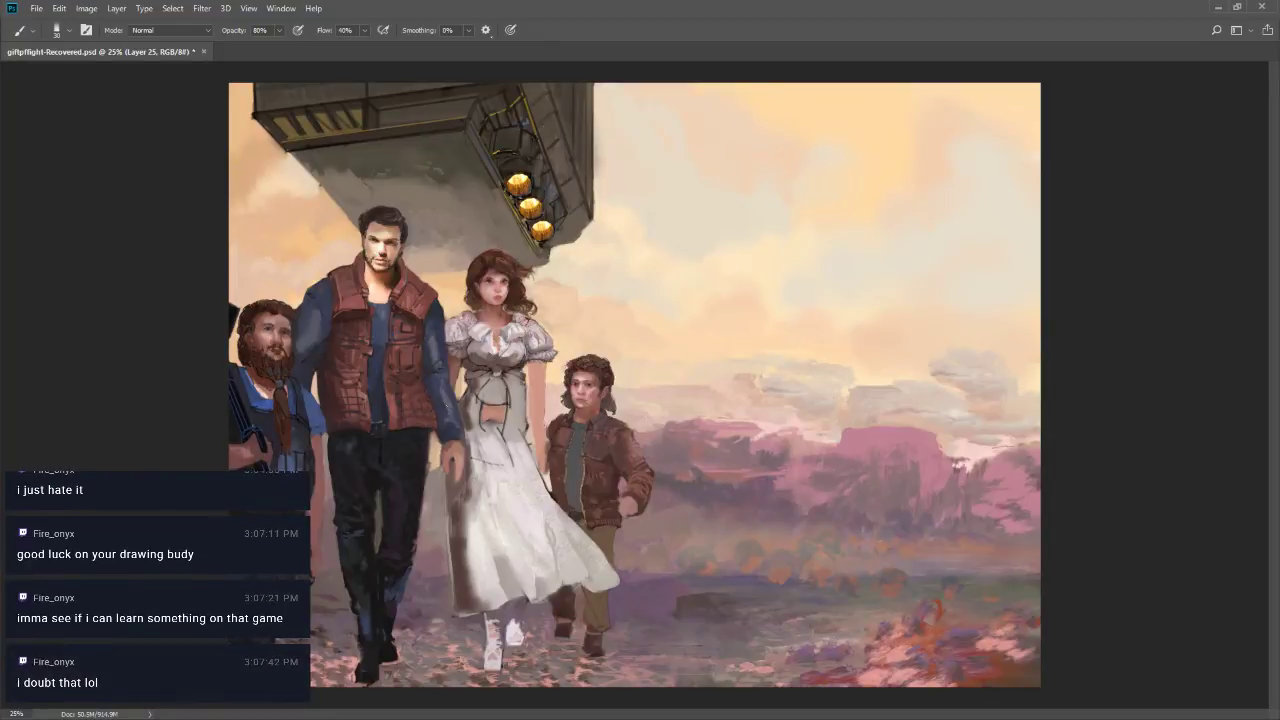
alt+click(468, 409)
alt+click(470, 416)
key(8)
drag(484, 423, 472, 404)
Sample the dress's light tone and paint the panel beneath the bow, working down both sides of the midriff
alt+click(491, 387)
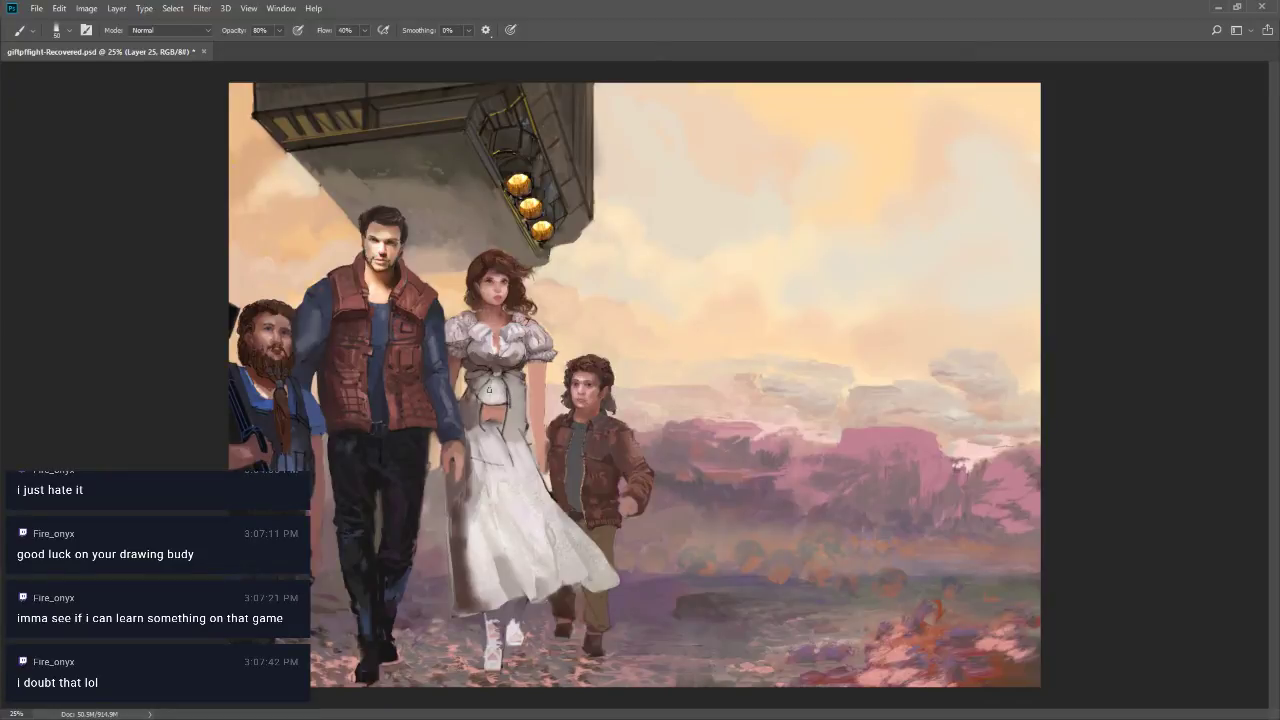
key(bracketright)
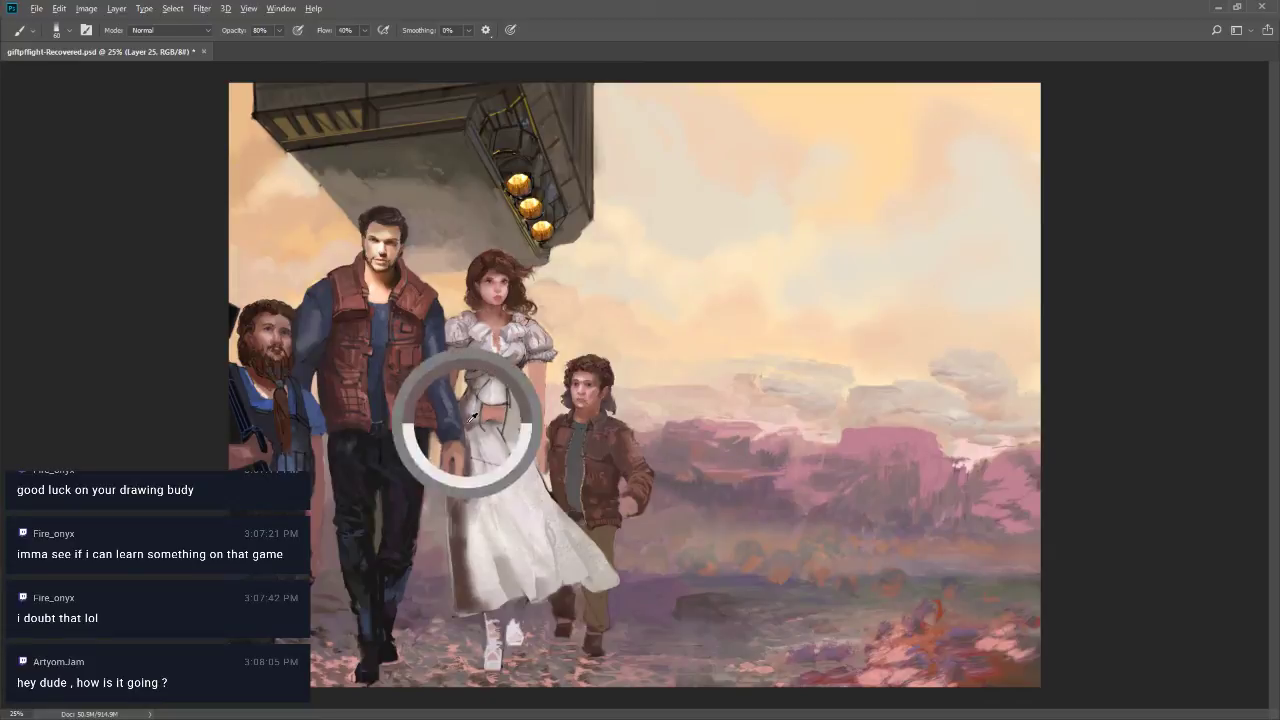
drag(476, 410, 476, 428)
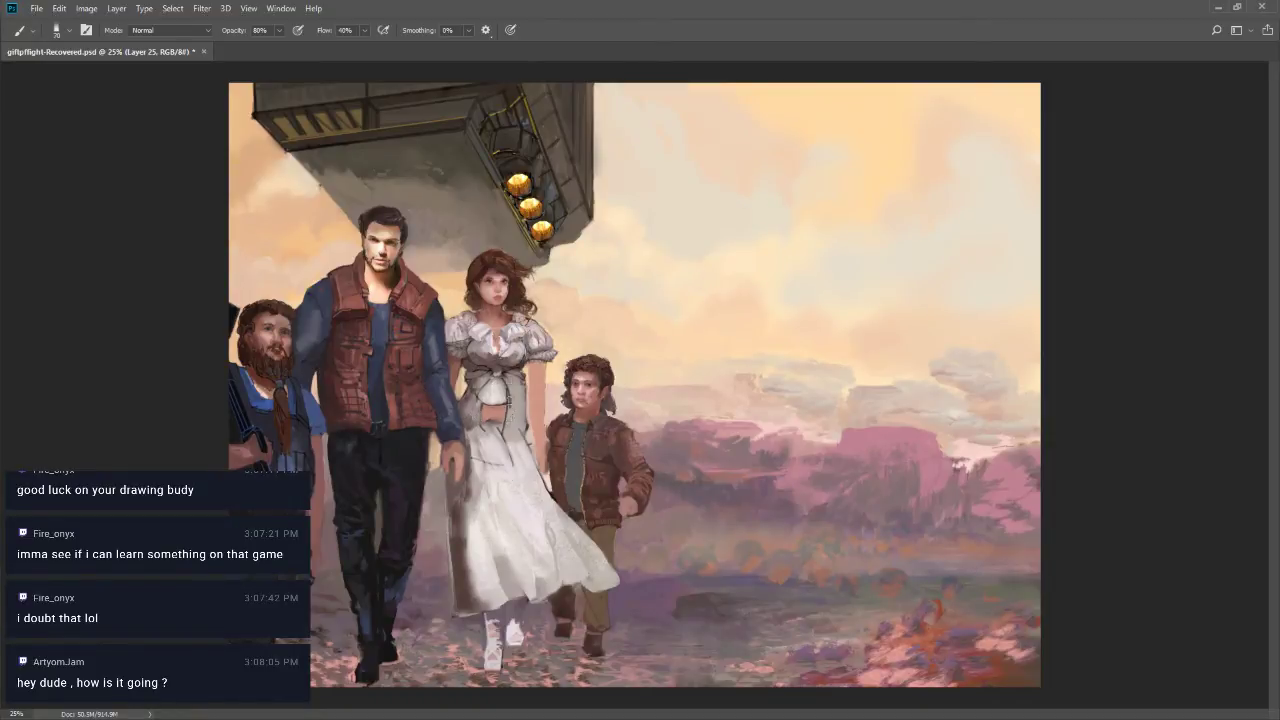
drag(508, 400, 514, 428)
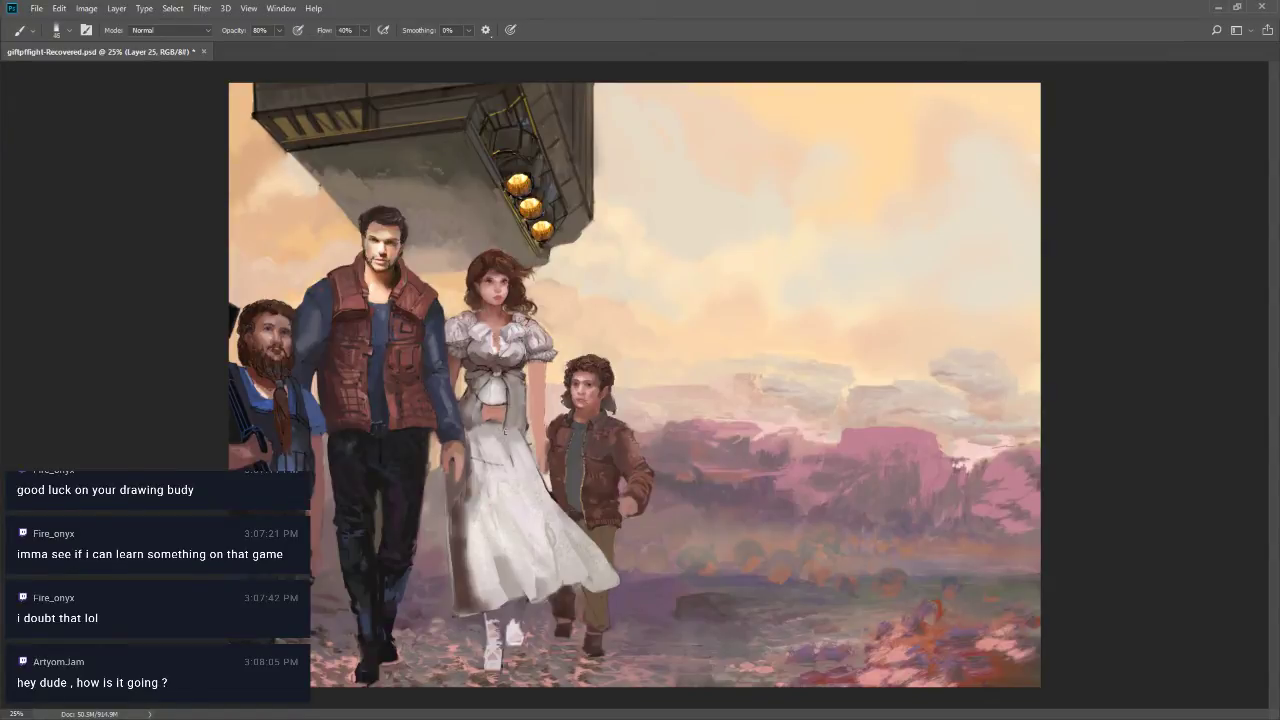
Draw a dark trapezoid outline on the upper front of the woman's skirt, just below the midriff
key(bracketright)
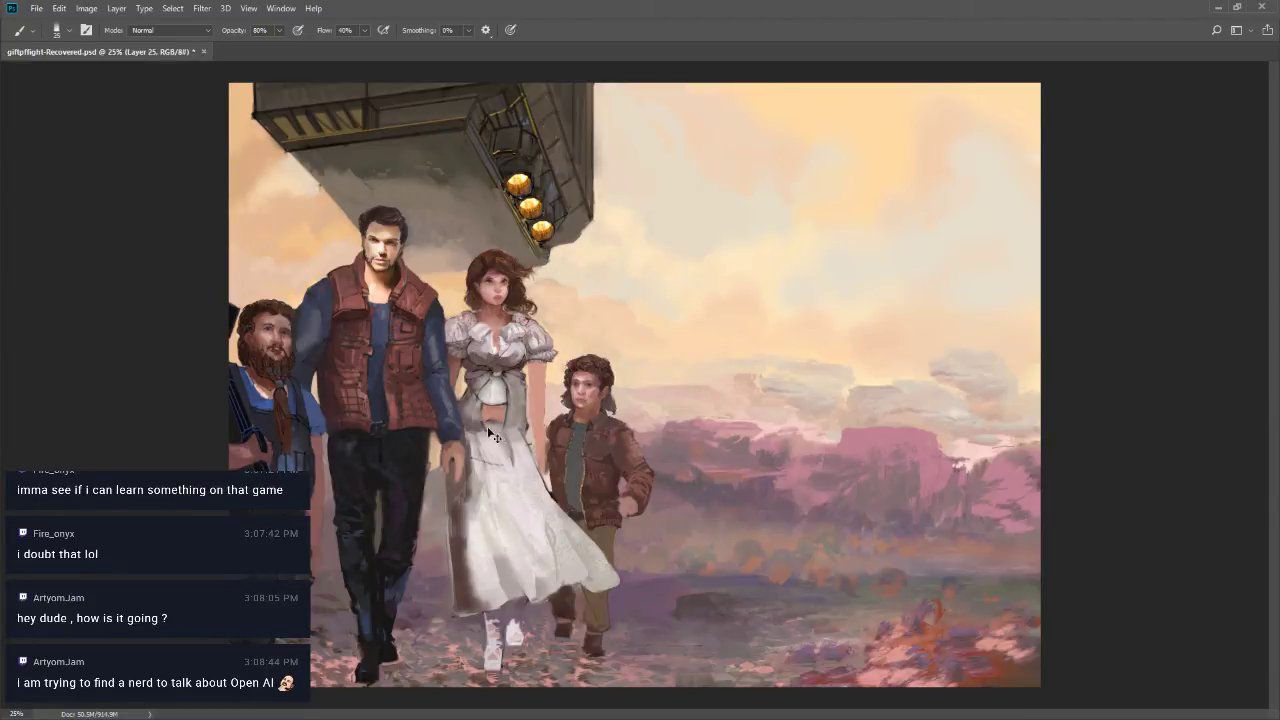
key(bracketleft)
key(bracketright)
key(bracketright)
drag(478, 462, 512, 459)
key(bracketleft)
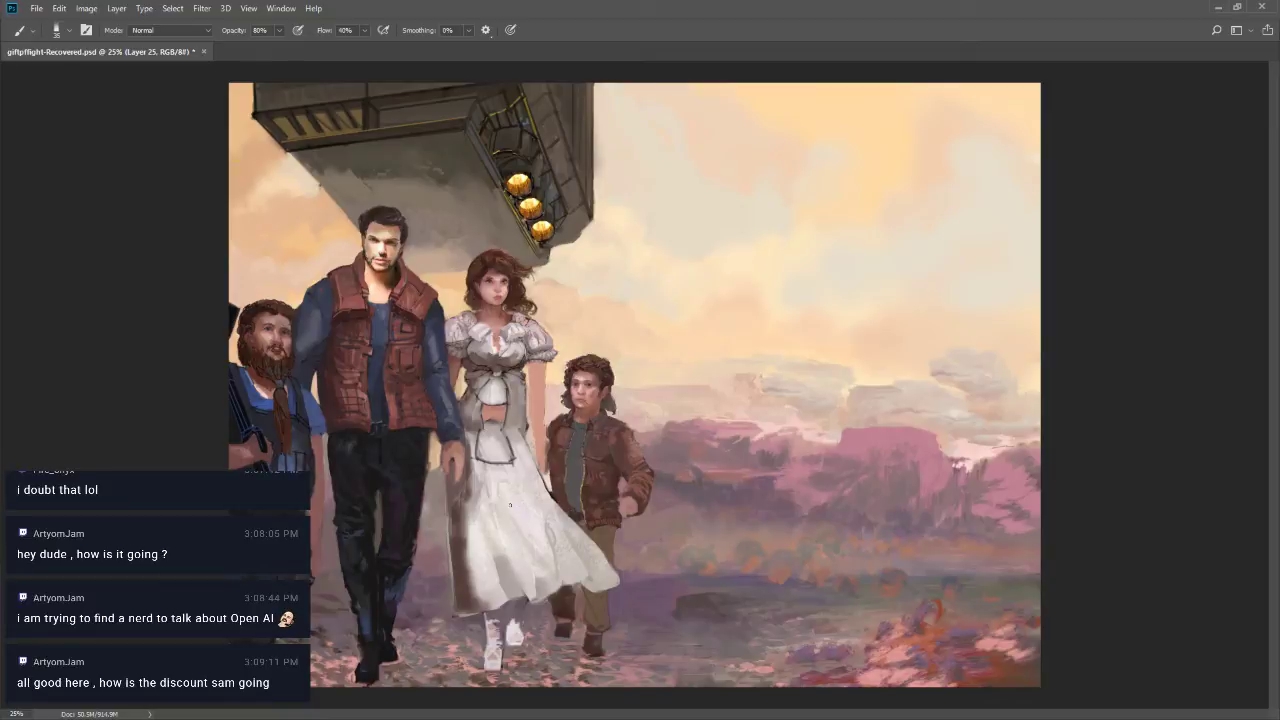
key(bracketright)
key(bracketright)
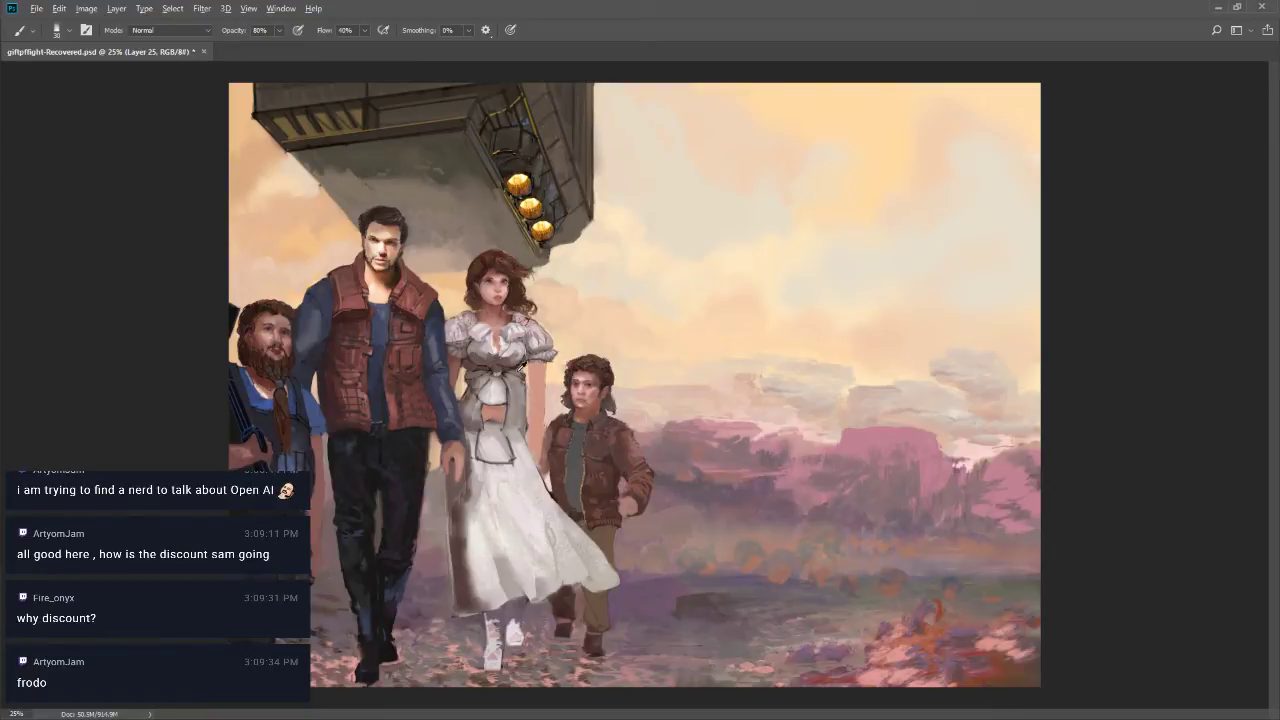
Outline both edges of the woman's arm nearest the boy with thin strokes, undoing the last inner-edge stroke
key(bracketleft)
key(bracketleft)
drag(546, 362, 538, 445)
drag(531, 367, 533, 440)
drag(543, 402, 539, 444)
key(bracketright)
key(bracketright)
key(bracketright)
drag(526, 388, 529, 434)
key(ctrl+z)
key(bracketleft)
Add a short stroke at the woman's hip beside the man's hand and set the foreground colour to near-black #060303
mouse_move(469, 434)
mouse_down()
mouse_move(468, 478)
mouse_move(466, 448)
mouse_up()
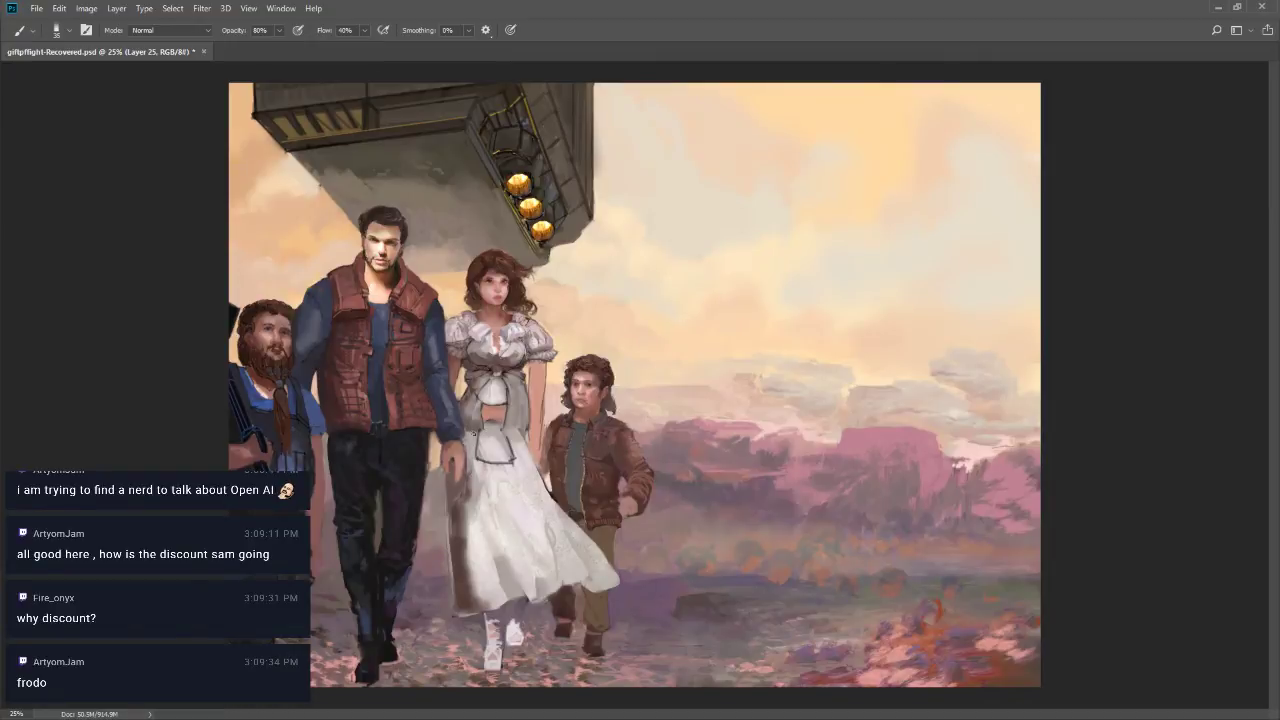
click(574, 630)
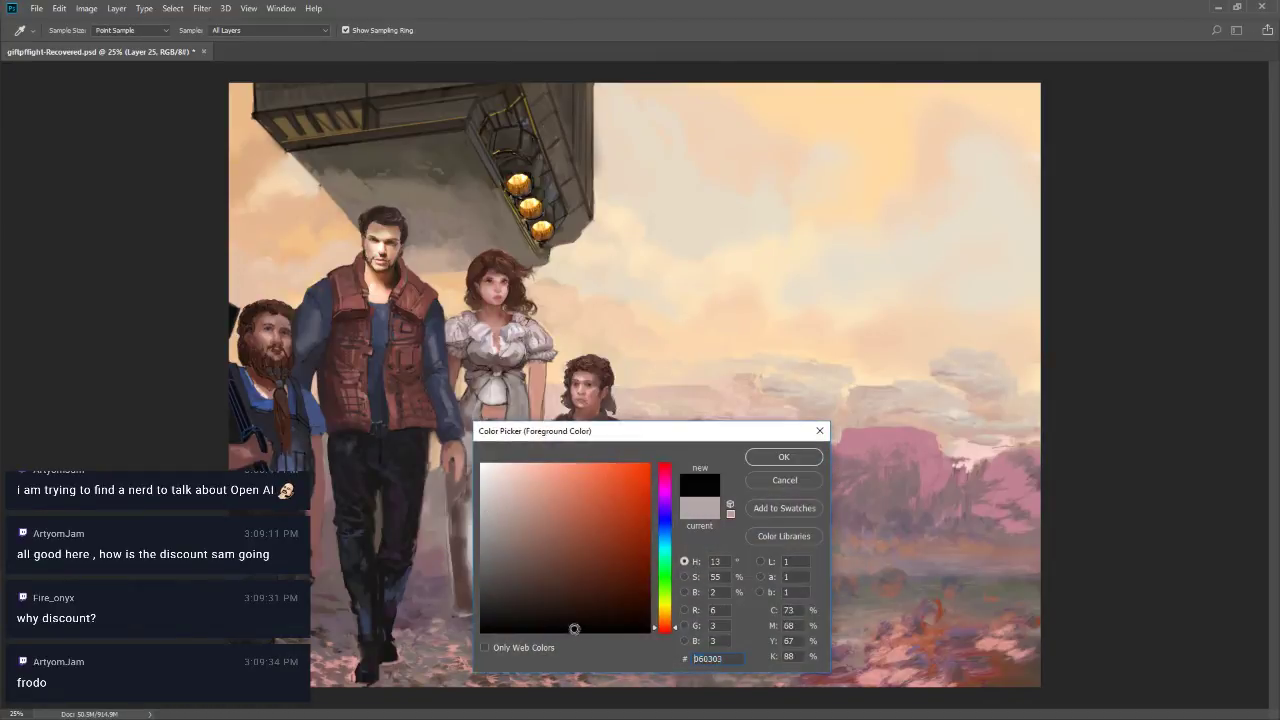
click(777, 458)
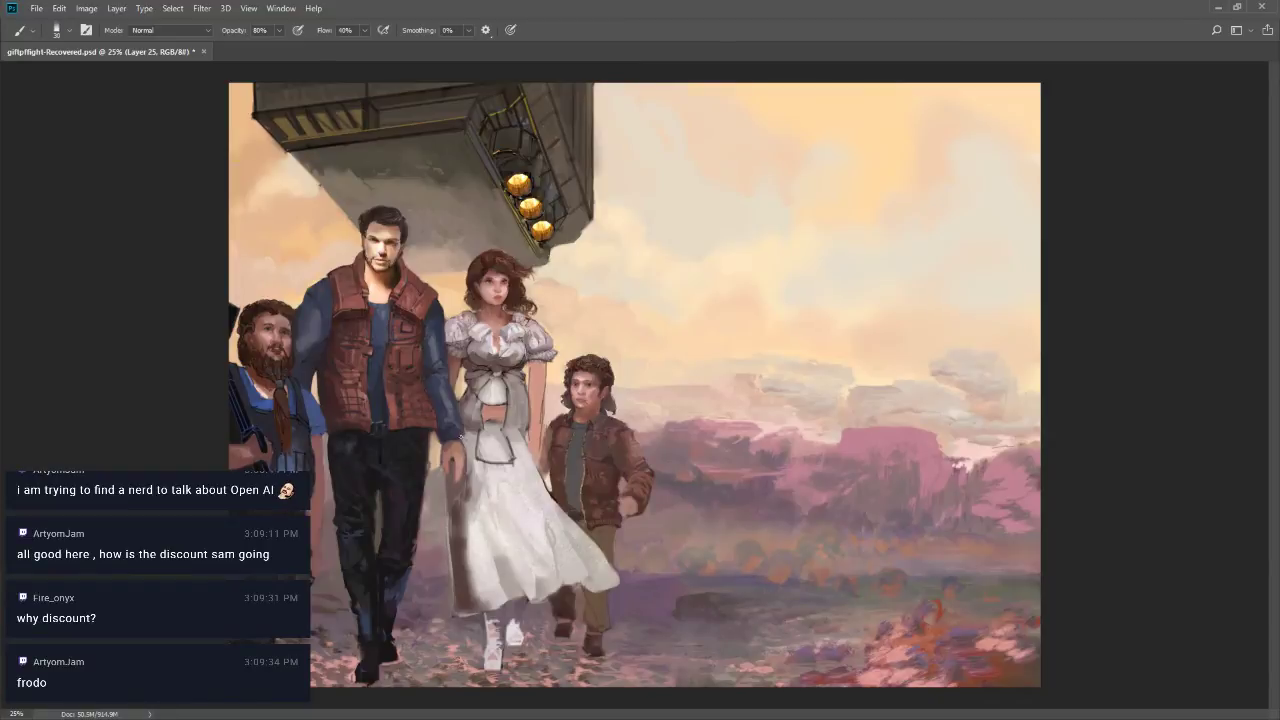
Add a short stroke on the man's lower trouser leg just above his boot with a smaller brush
key(bracketleft)
key(bracketleft)
key(bracketleft)
drag(356, 636, 361, 637)
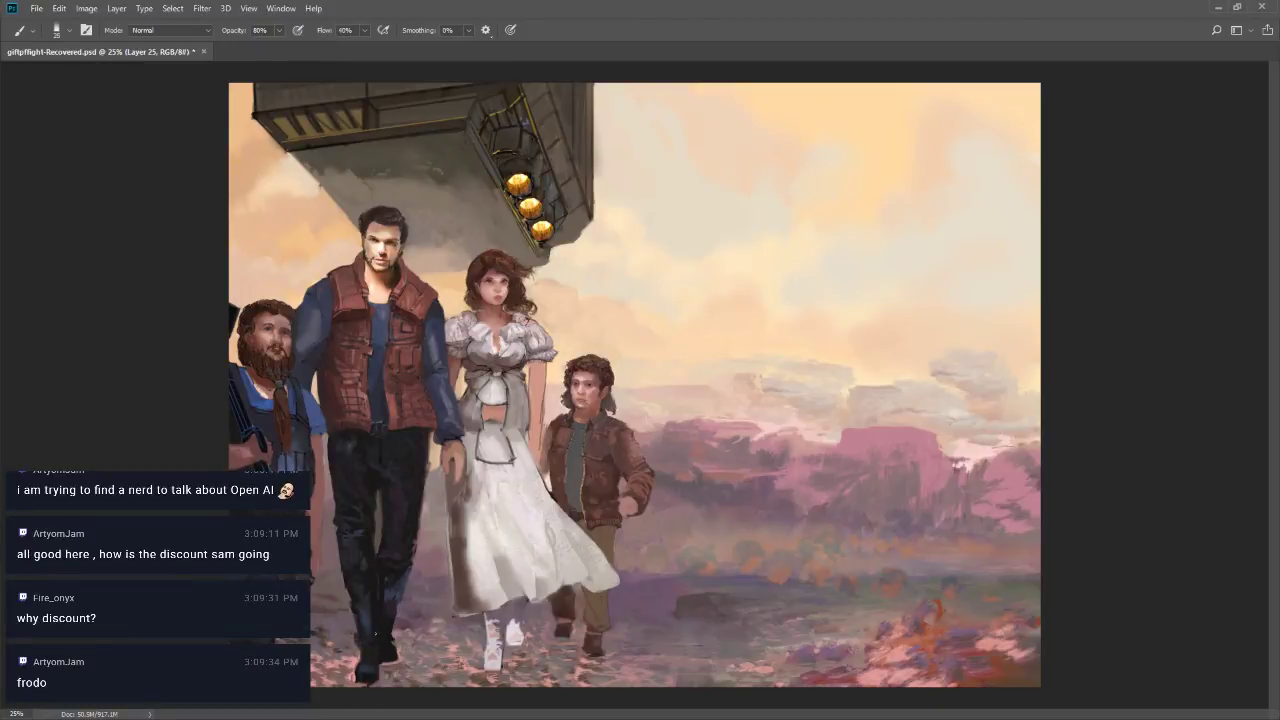
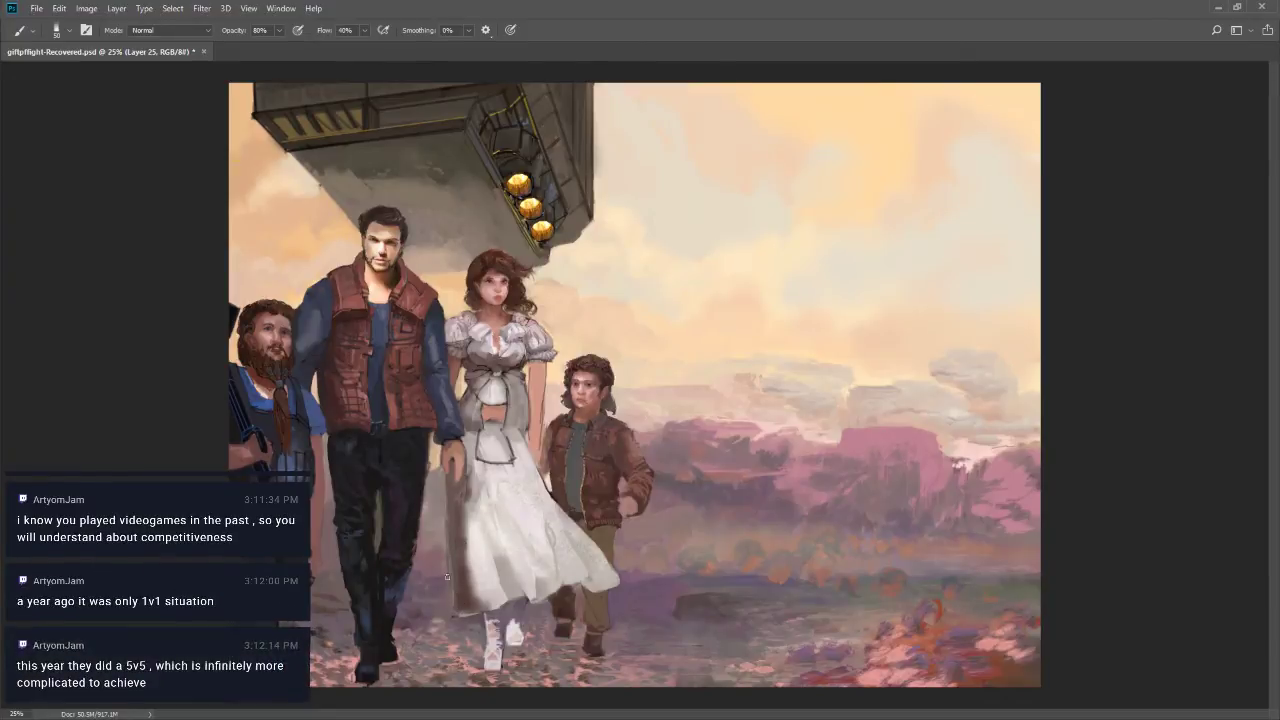
Set the brush opacity to 90% and sample the boy's hair tone to start fine detailing on him
key(9)
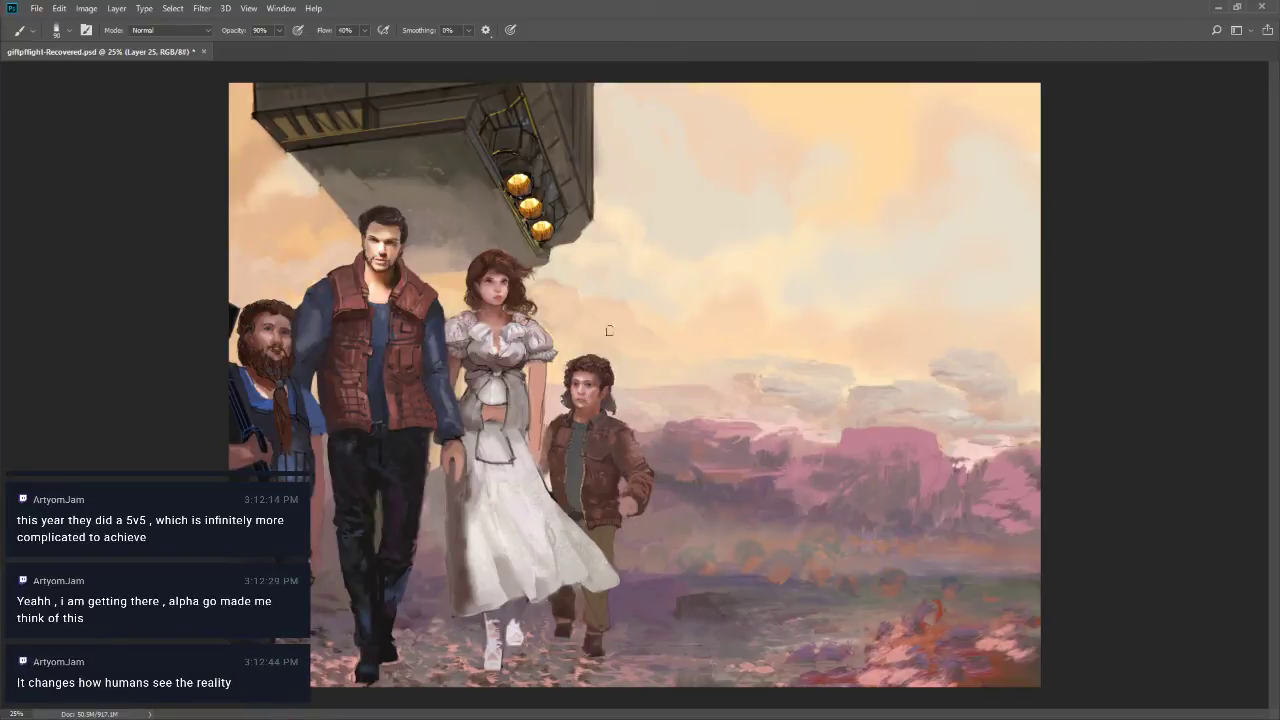
alt+click(608, 382)
key(bracketleft)
key(bracketleft)
key(bracketleft)
key(bracketright)
key(bracketleft)
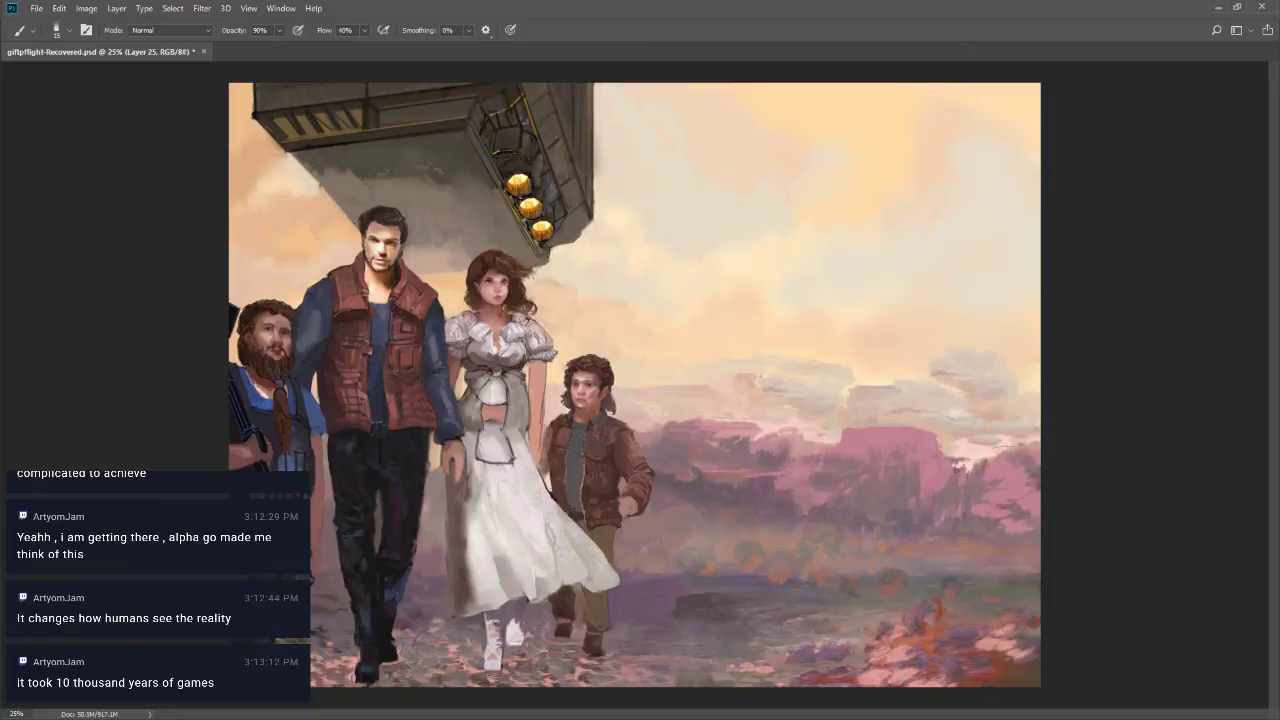
key(bracketleft)
key(z)
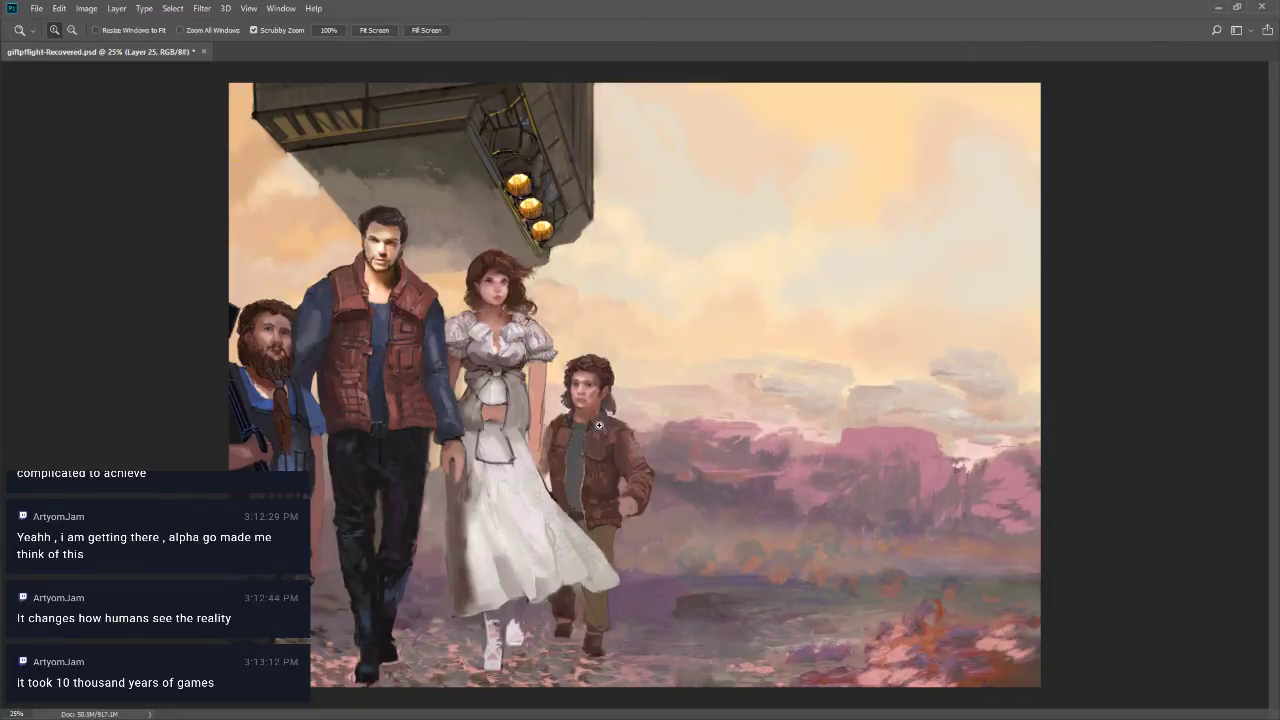
click(599, 426)
key(b)
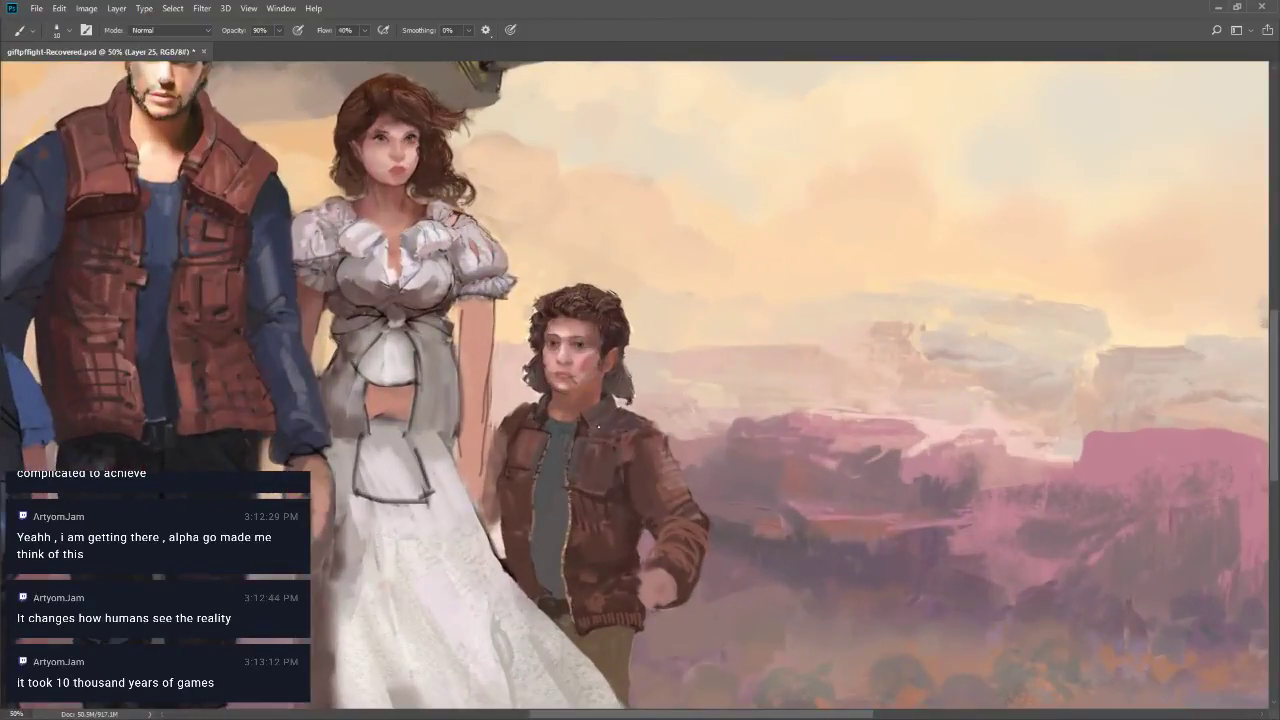
Sample the boy's grey-green shirt tones and touch up the shirt along the open jacket front
key(bracketright)
key(bracketleft)
key(bracketleft)
alt+click(542, 474)
alt+click(546, 584)
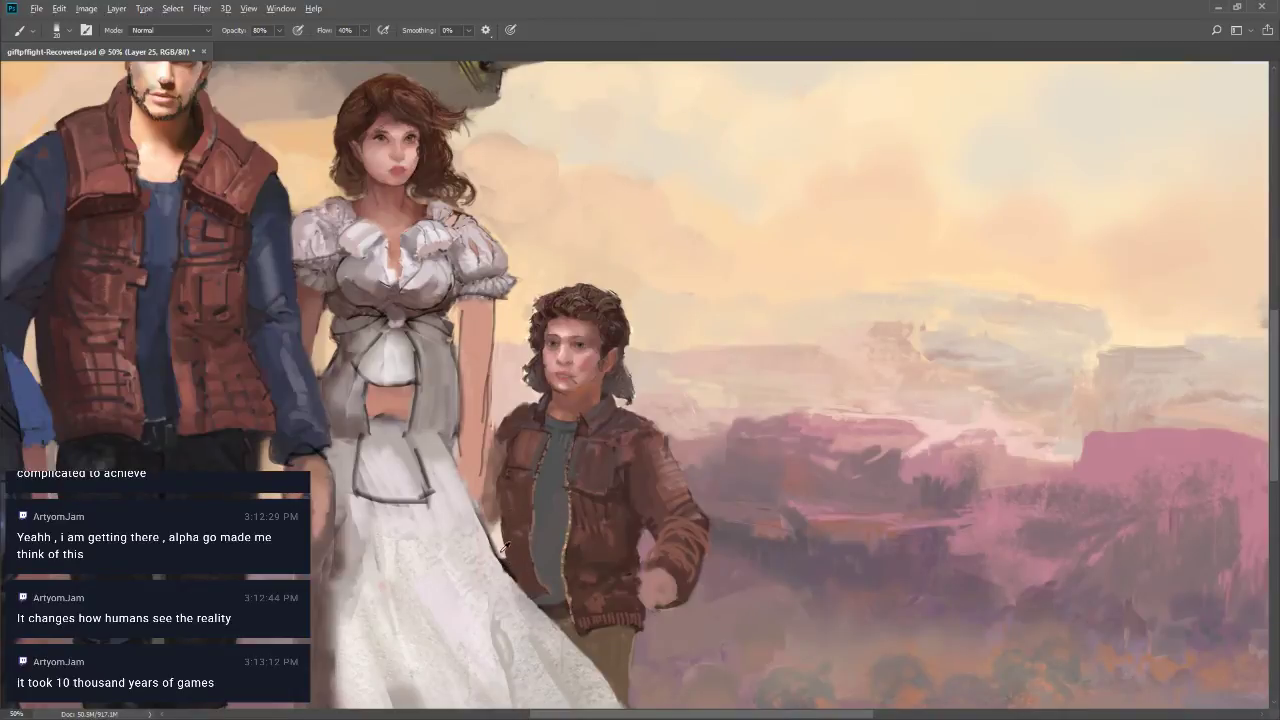
key(bracketleft)
key(bracketleft)
key(h)
drag(532, 583, 545, 598)
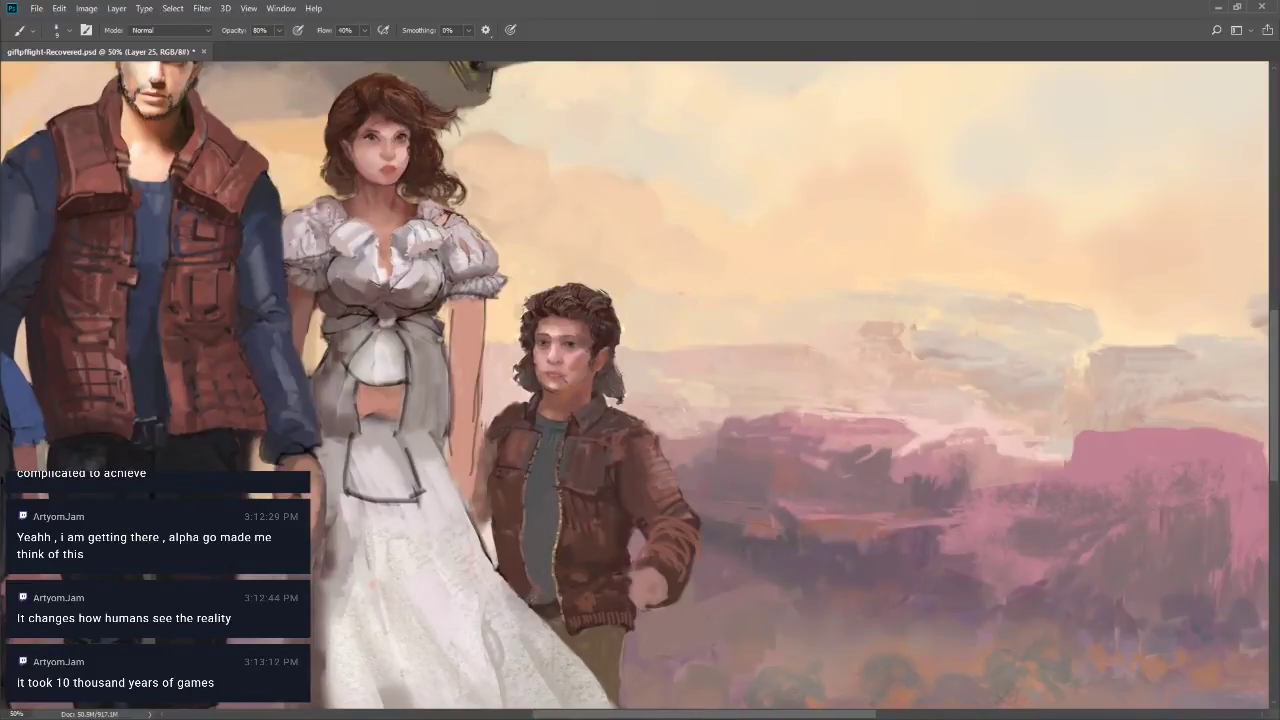
key(bracketright)
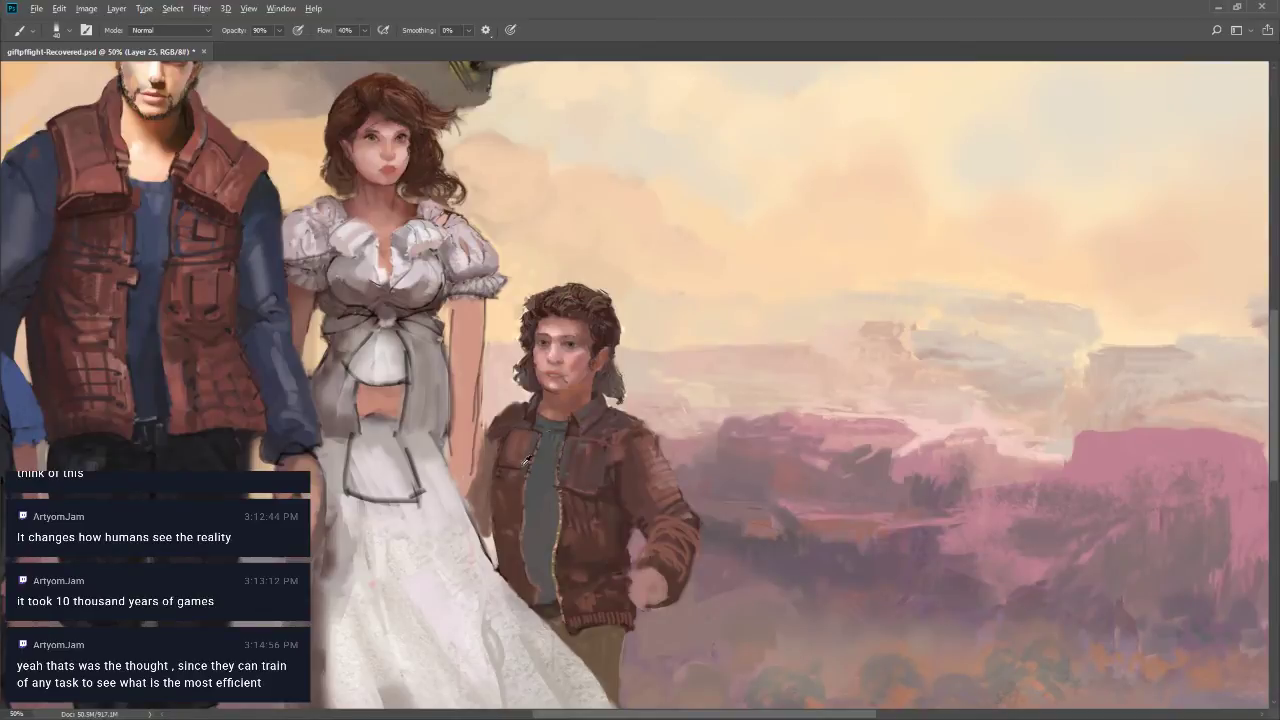
Sample the boy's jacket brown, set the foreground colour to near-black #050302 and reduce the brush to a fine tip
key(bracketleft)
key(bracketleft)
key(bracketleft)
key(bracketleft)
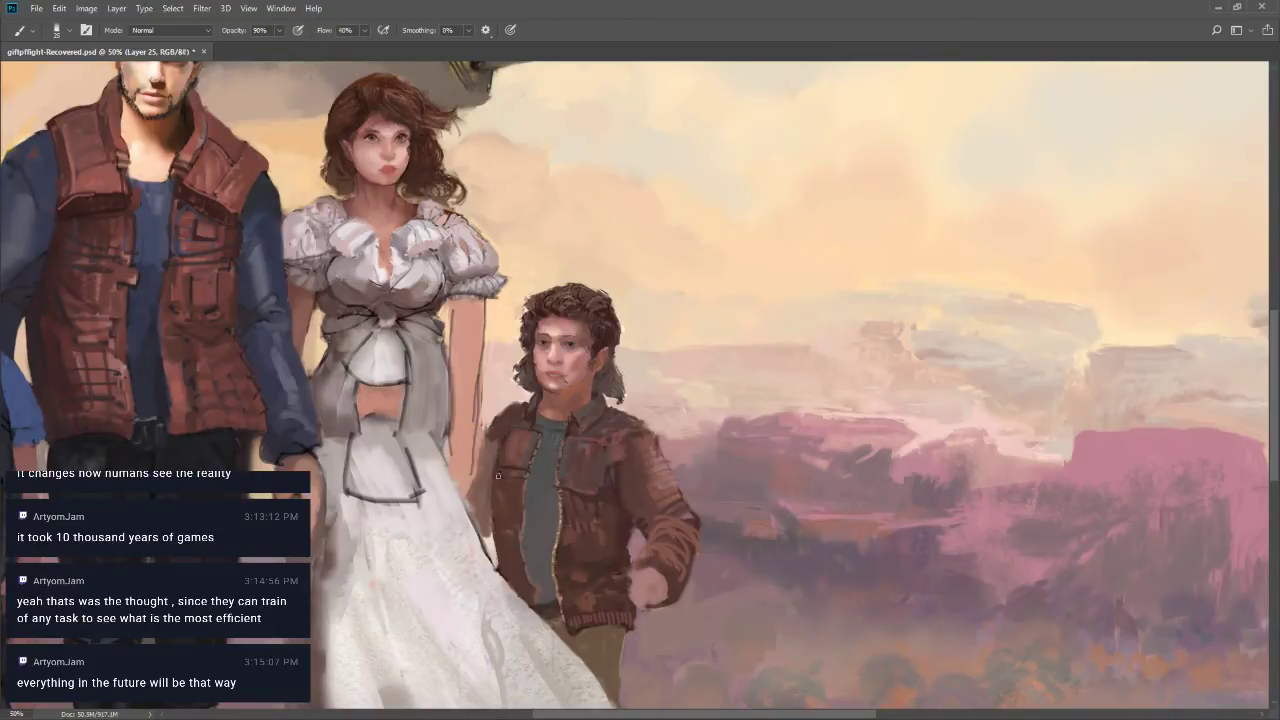
alt+click(503, 479)
key(shift+c)
mouse_move(543, 559)
mouse_down()
mouse_move(571, 611)
mouse_move(594, 614)
mouse_up()
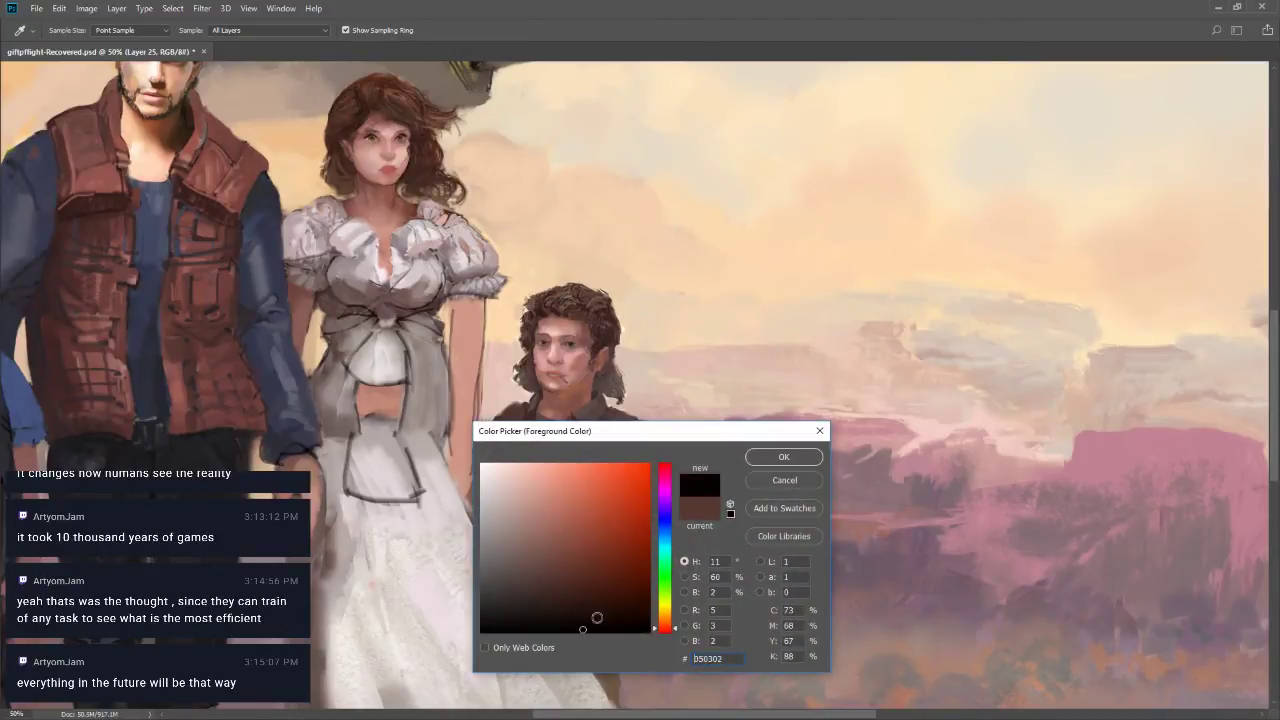
click(780, 455)
key(bracketleft)
key(bracketleft)
key(bracketleft)
key(bracketleft)
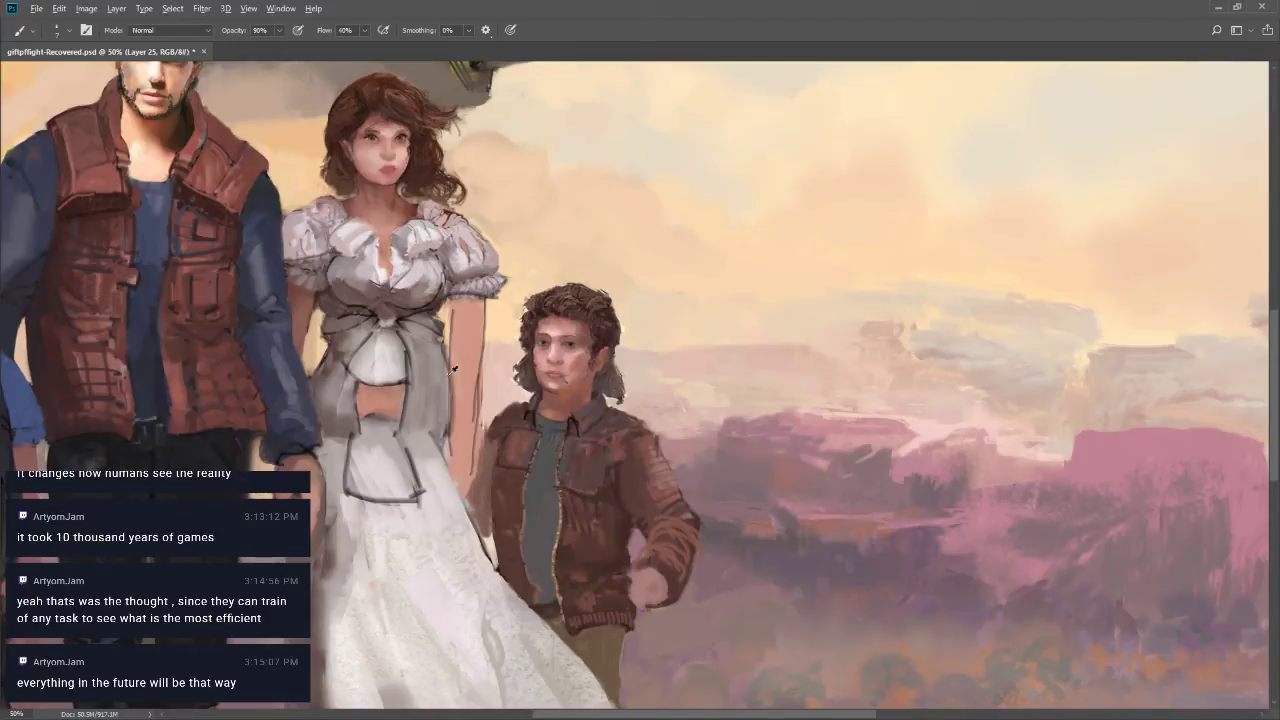
Paint the boy's jacket collar on both sides of his neck, sampling the collar's own tones
key(bracketright)
key(bracketright)
key(bracketright)
key(bracketright)
key(bracketright)
key(bracketright)
key(bracketright)
key(bracketright)
key(bracketright)
key(bracketright)
key(bracketright)
key(bracketright)
drag(534, 407, 531, 415)
alt+click(527, 411)
key(bracketleft)
alt+click(578, 406)
key(bracketright)
key(bracketright)
key(bracketleft)
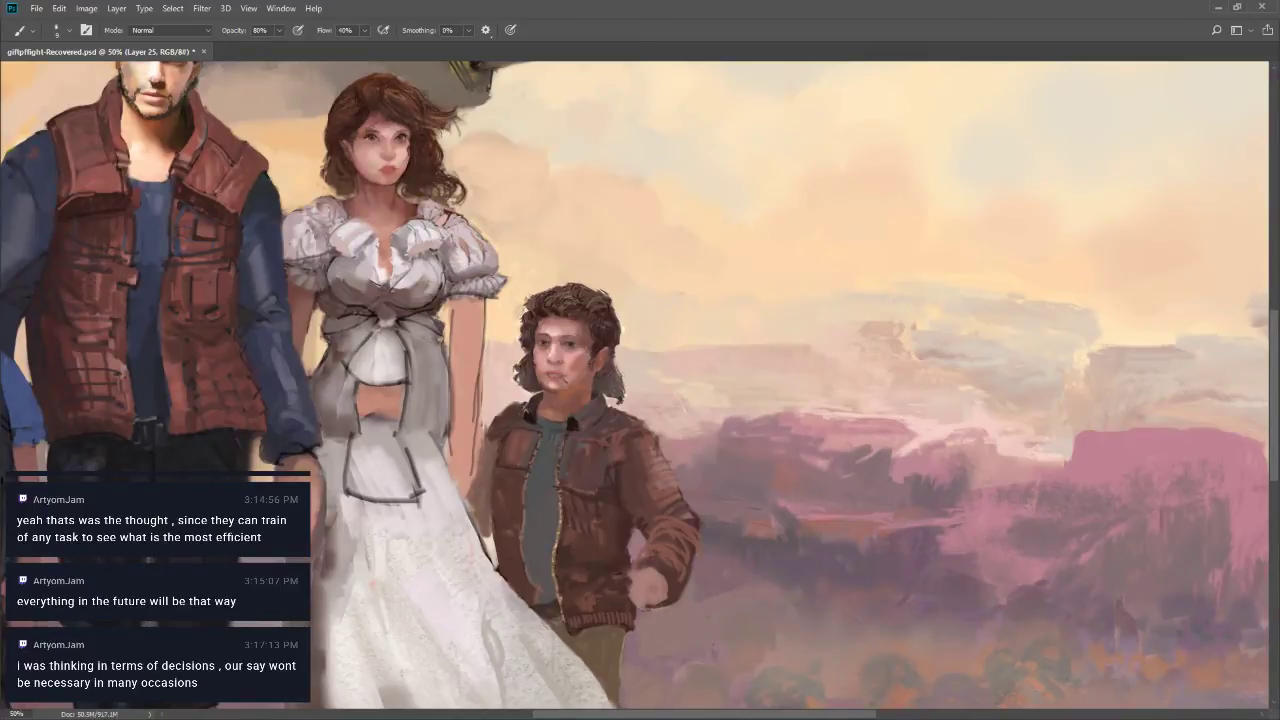
Sample the tone of the boy's jacket front and draw a dark outline around the chest pocket farther from the woman
alt+click(516, 436)
key(bracketright)
key(bracketright)
key(bracketleft)
key(bracketleft)
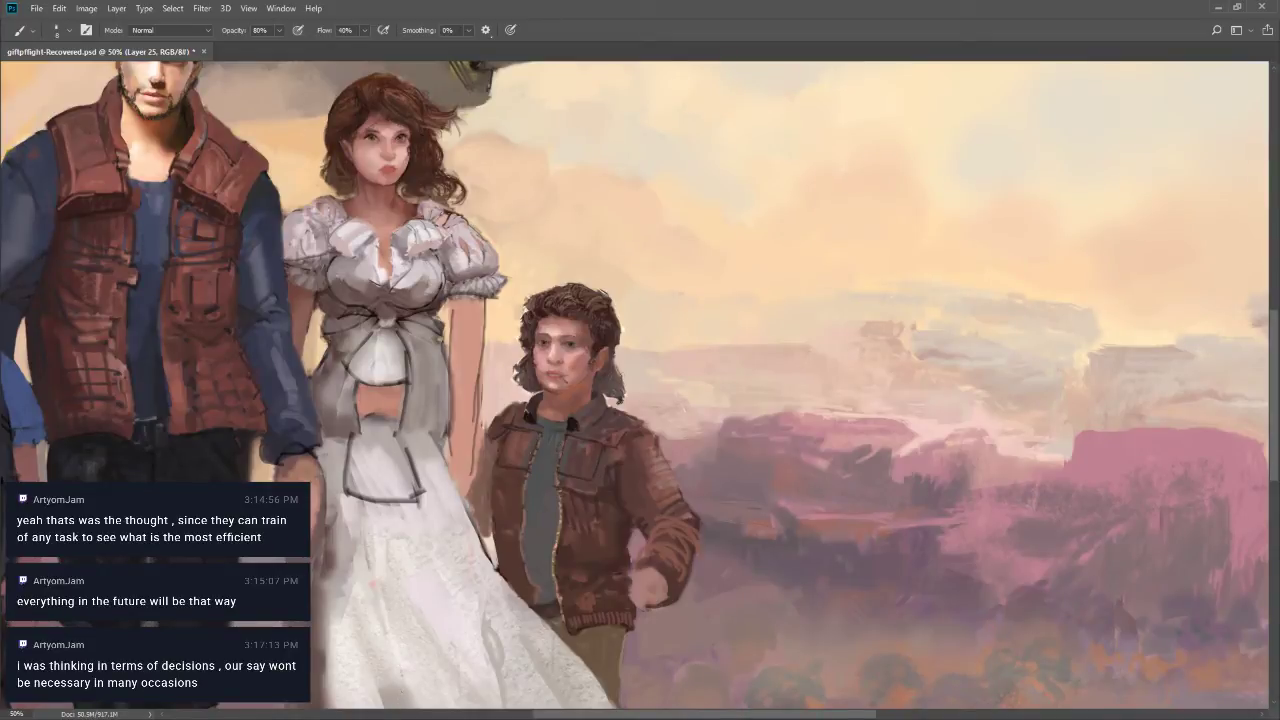
Add dark strokes to both points of the boy's collar and down the jacket's front edge beside the shirt
drag(530, 405, 541, 430)
key(bracketleft)
drag(528, 414, 537, 427)
click(575, 428)
click(574, 428)
key(4)
key(bracketright)
key(bracketright)
drag(541, 420, 541, 430)
drag(528, 522, 522, 546)
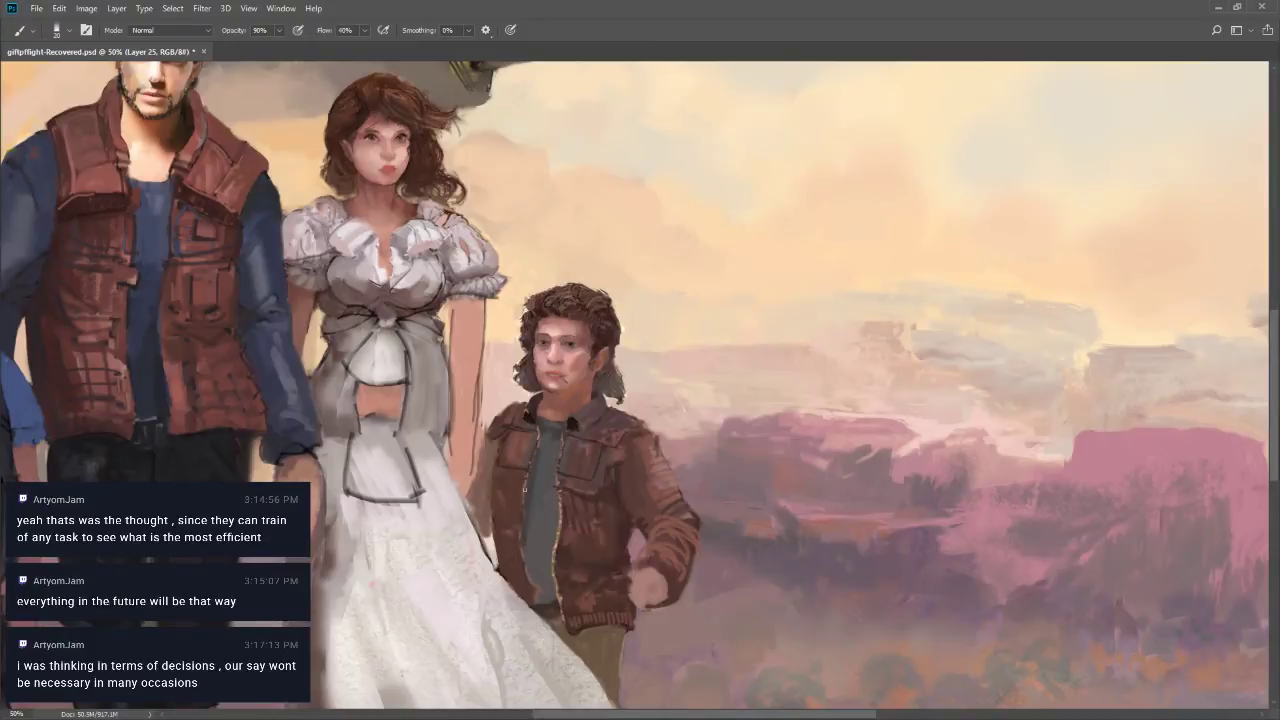
Refine the boy's collar point on the side away from the woman with progressively finer strokes
drag(574, 426, 580, 418)
key(bracketleft)
key(bracketleft)
key(bracketleft)
key(bracketleft)
click(572, 423)
Sample a dark jacket tone and mark the boy's shoulder edge and short ribbing strokes below the chest pocket
alt+click(564, 430)
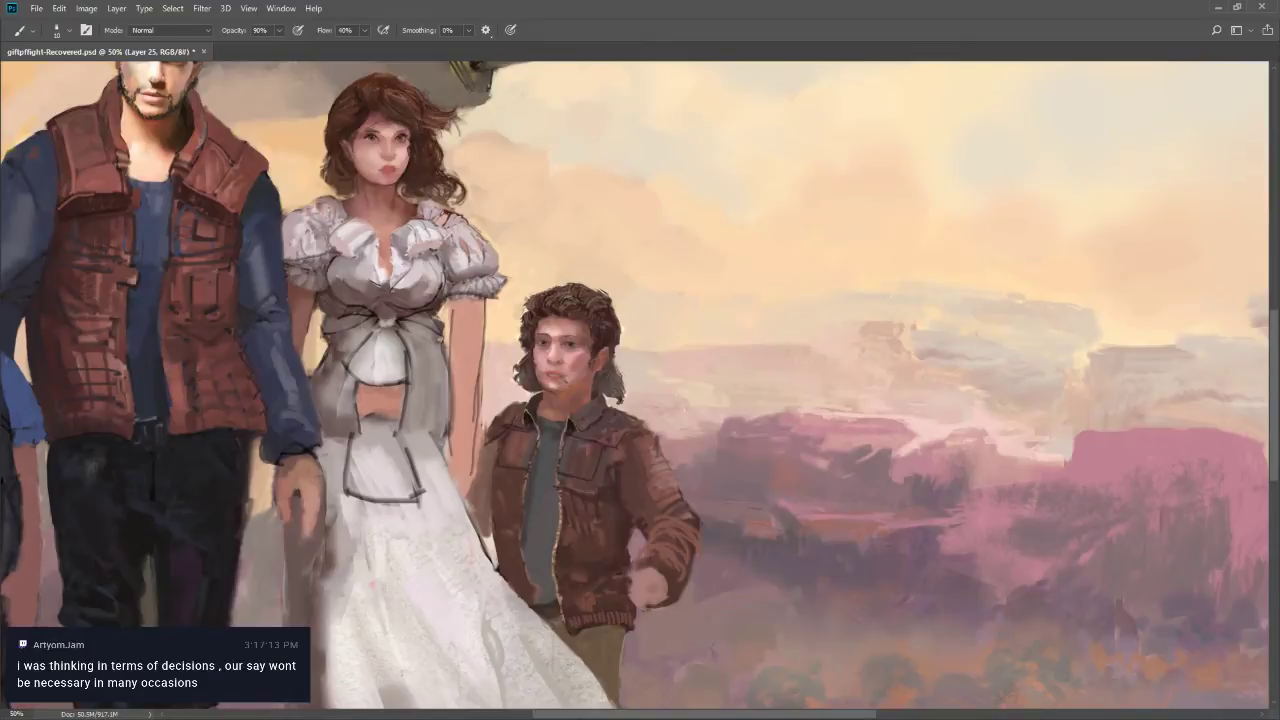
drag(493, 433, 481, 442)
drag(577, 487, 584, 486)
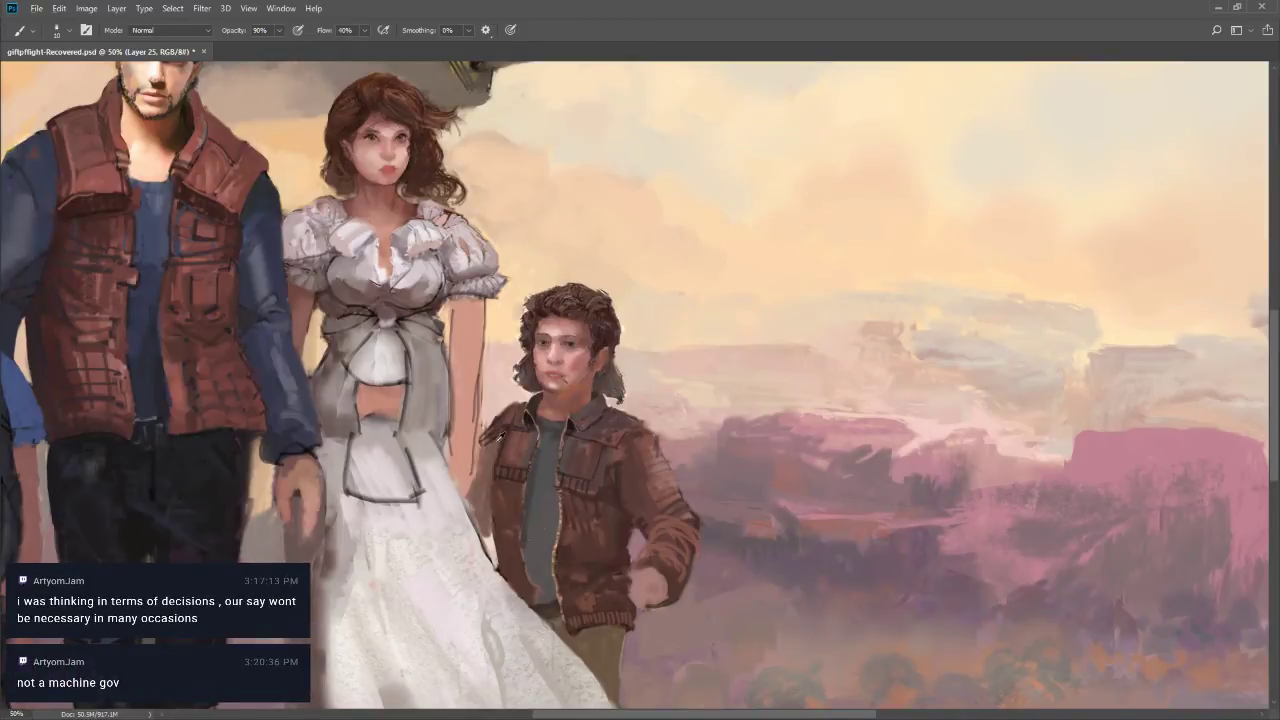
Sample the jacket brown and paint over the boy's upper sleeve next to the woman's arm with a larger brush
alt+click(492, 449)
key(bracketright)
key(bracketright)
key(bracketright)
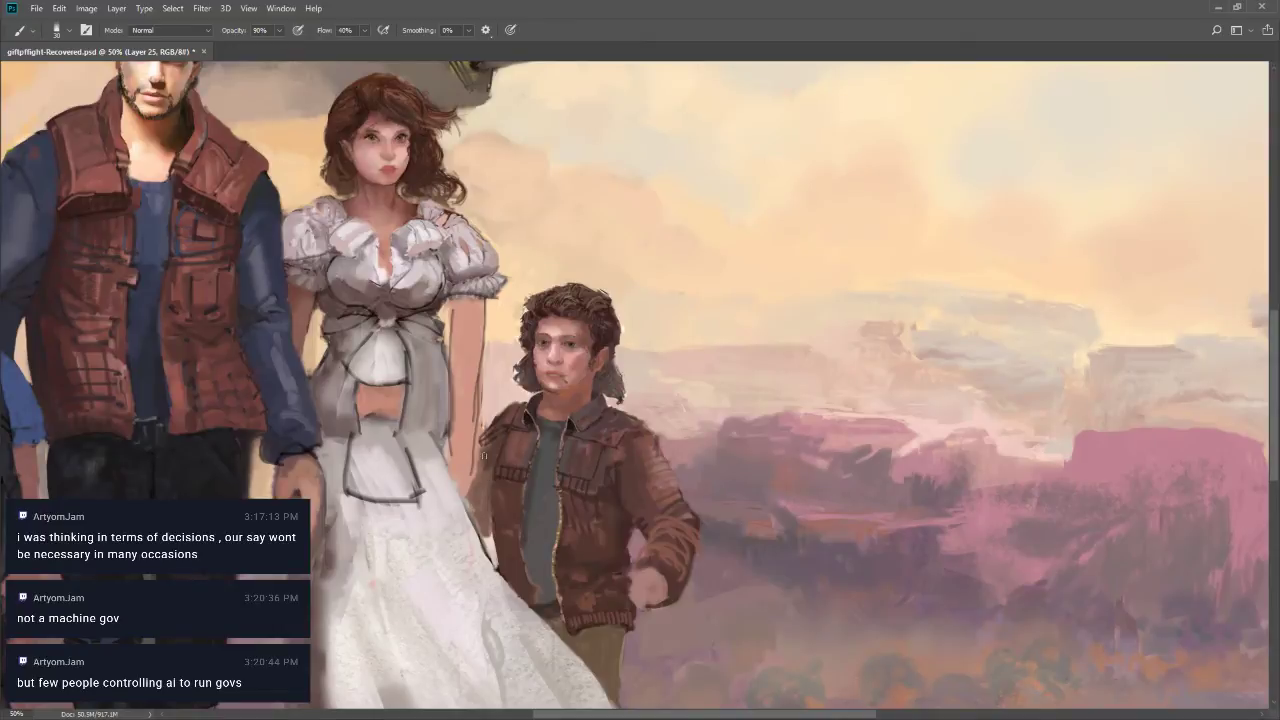
key(8)
key(bracketleft)
key(bracketright)
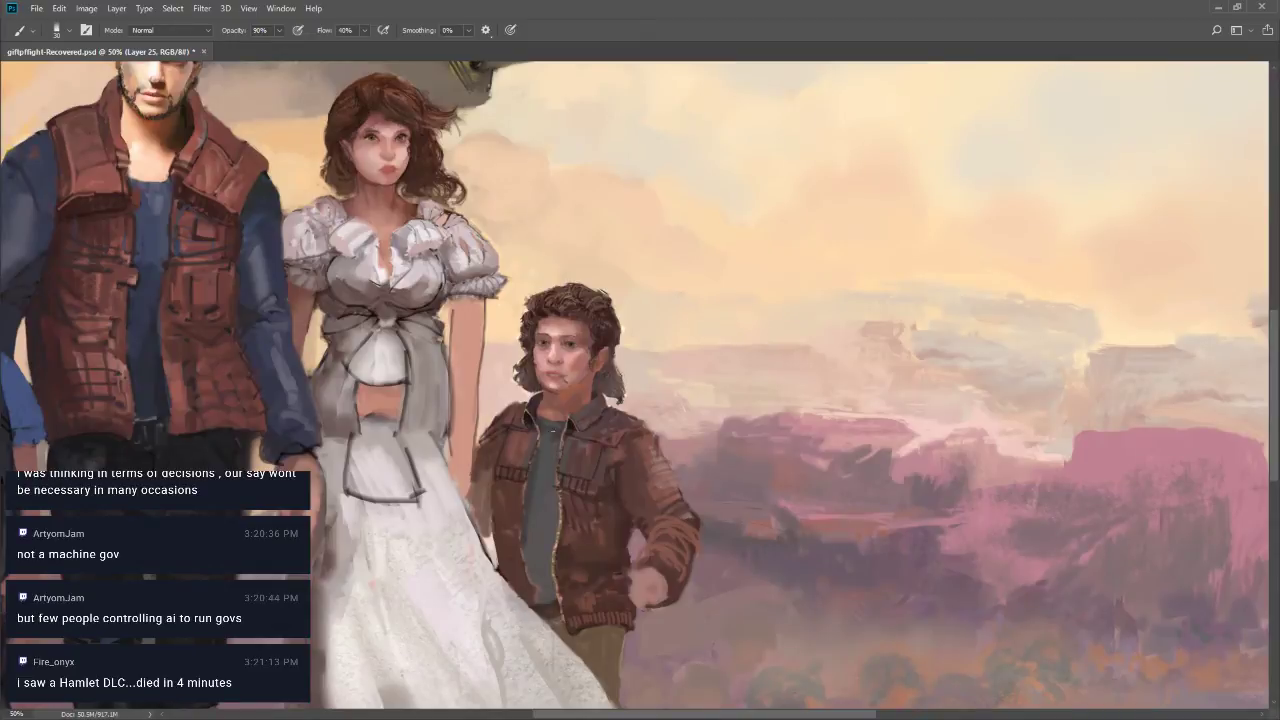
Draw thin dark seam lines across the boy's shoulder and upper sleeve on the side away from the woman
key(bracketleft)
key(bracketleft)
key(bracketleft)
key(bracketleft)
key(bracketleft)
key(bracketleft)
key(bracketleft)
key(bracketleft)
key(bracketleft)
drag(625, 440, 638, 460)
key(bracketright)
drag(646, 459, 667, 466)
click(651, 434)
drag(624, 431, 648, 438)
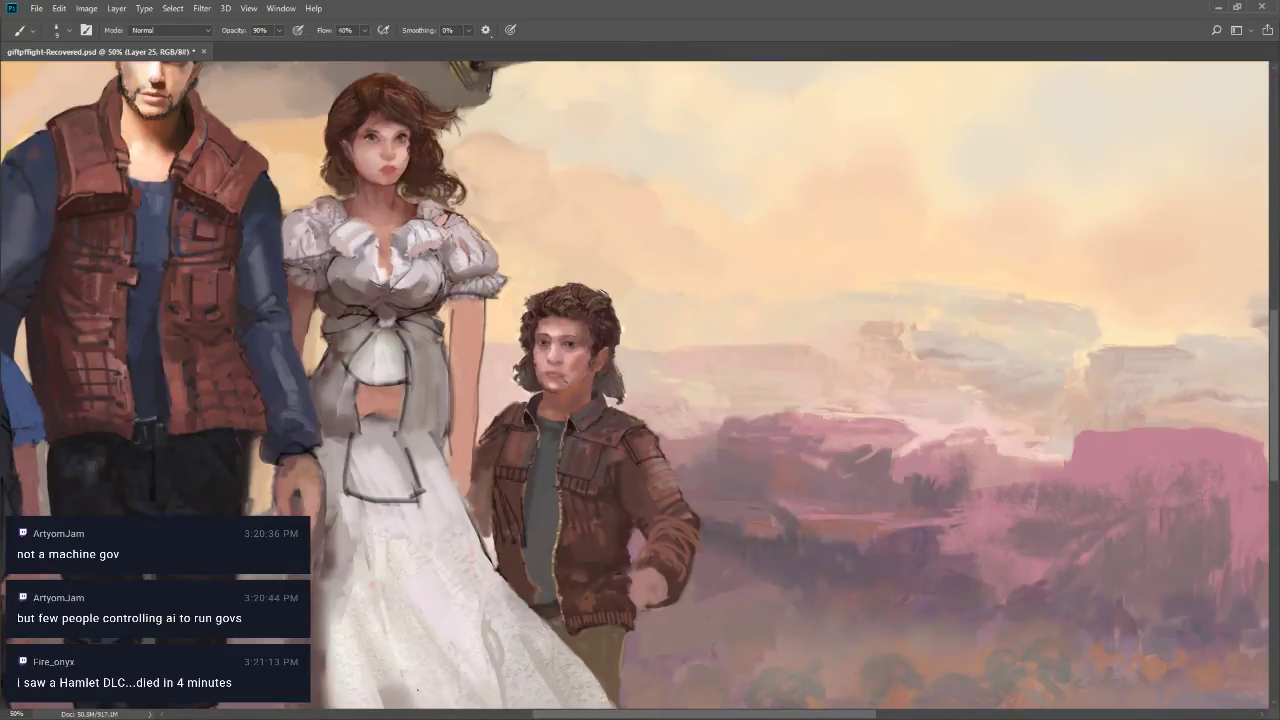
Sample the jacket tone near the boy's hidden hand and add a stroke to the jacket panel below the pocket
alt+click(486, 513)
key(4)
key(8)
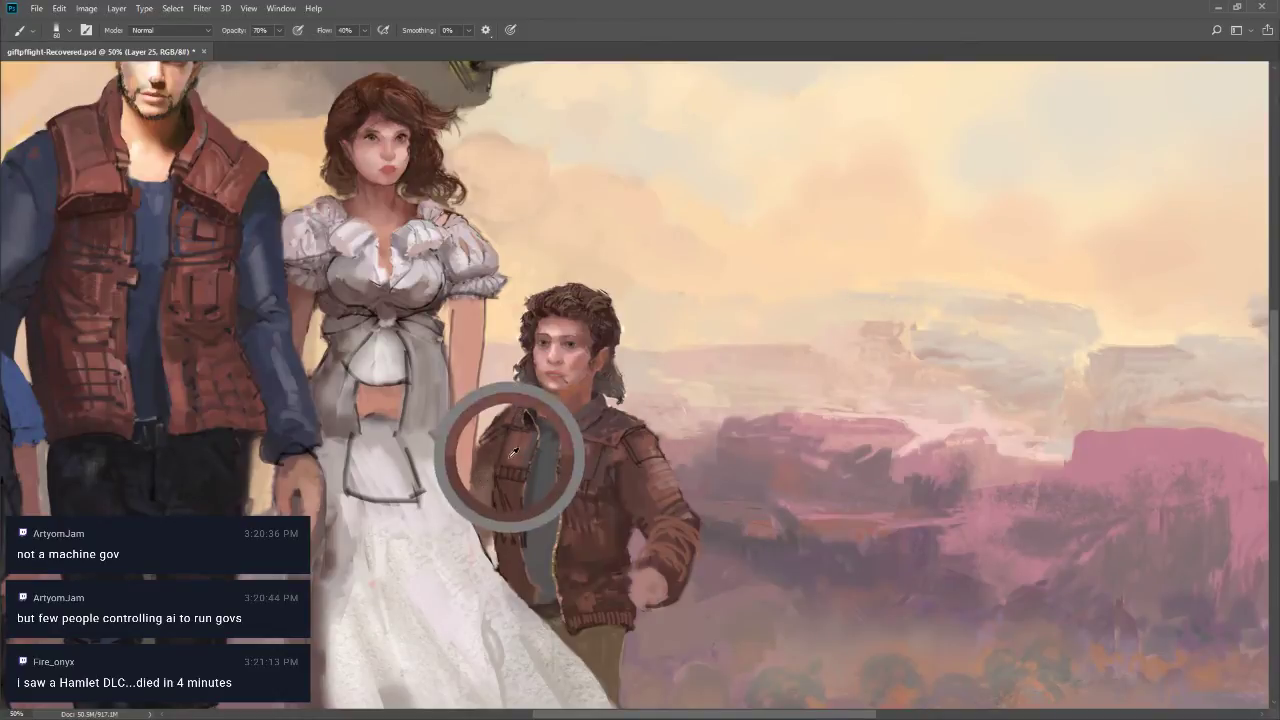
click(500, 529)
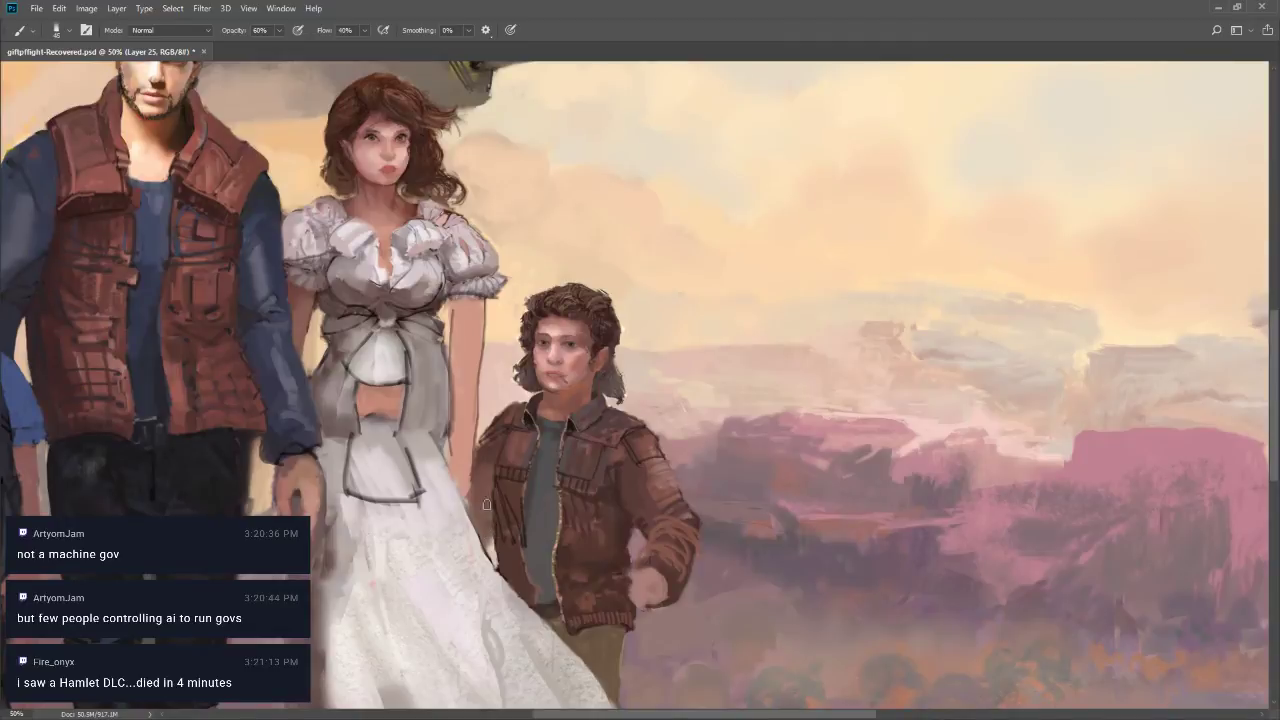
Draw thin fold lines along the boy's bent forearm sleeve at 80% brush opacity
key(8)
key(bracketleft)
key(bracketleft)
key(bracketleft)
key(bracketleft)
key(bracketleft)
key(bracketleft)
key(bracketleft)
mouse_move(658, 498)
mouse_down()
mouse_move(681, 504)
mouse_move(690, 528)
mouse_up()
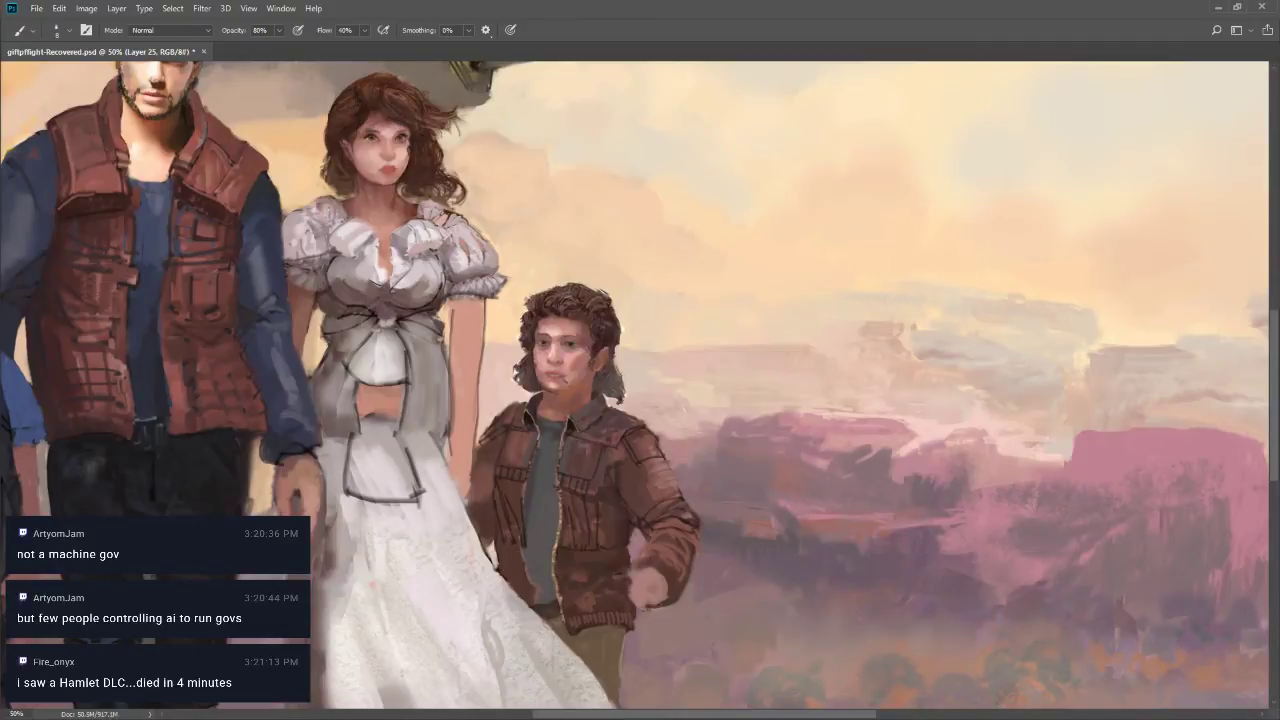
Add fold strokes to the boy's lower jacket panel and define its zipper edge with tones sampled beside the shirt
drag(510, 542, 522, 552)
drag(524, 512, 520, 566)
alt+click(528, 548)
key([)
key([)
key([)
key([)
alt+click(527, 542)
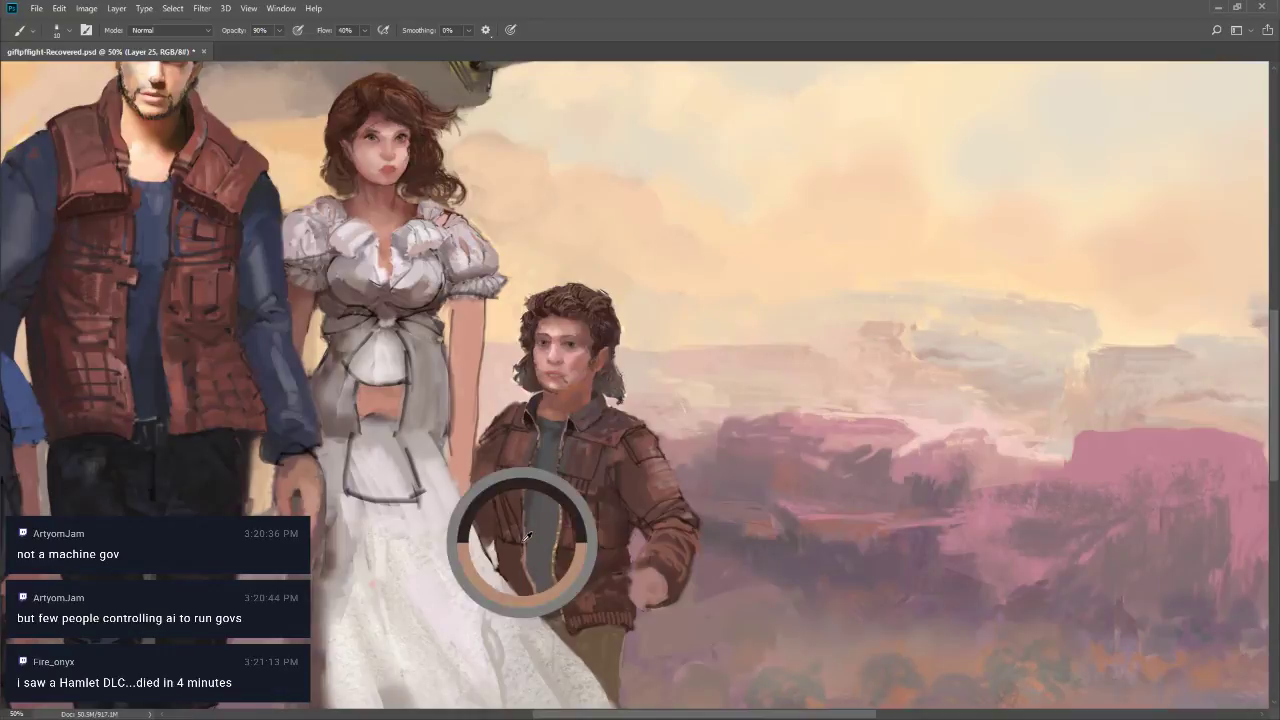
key(bracketleft)
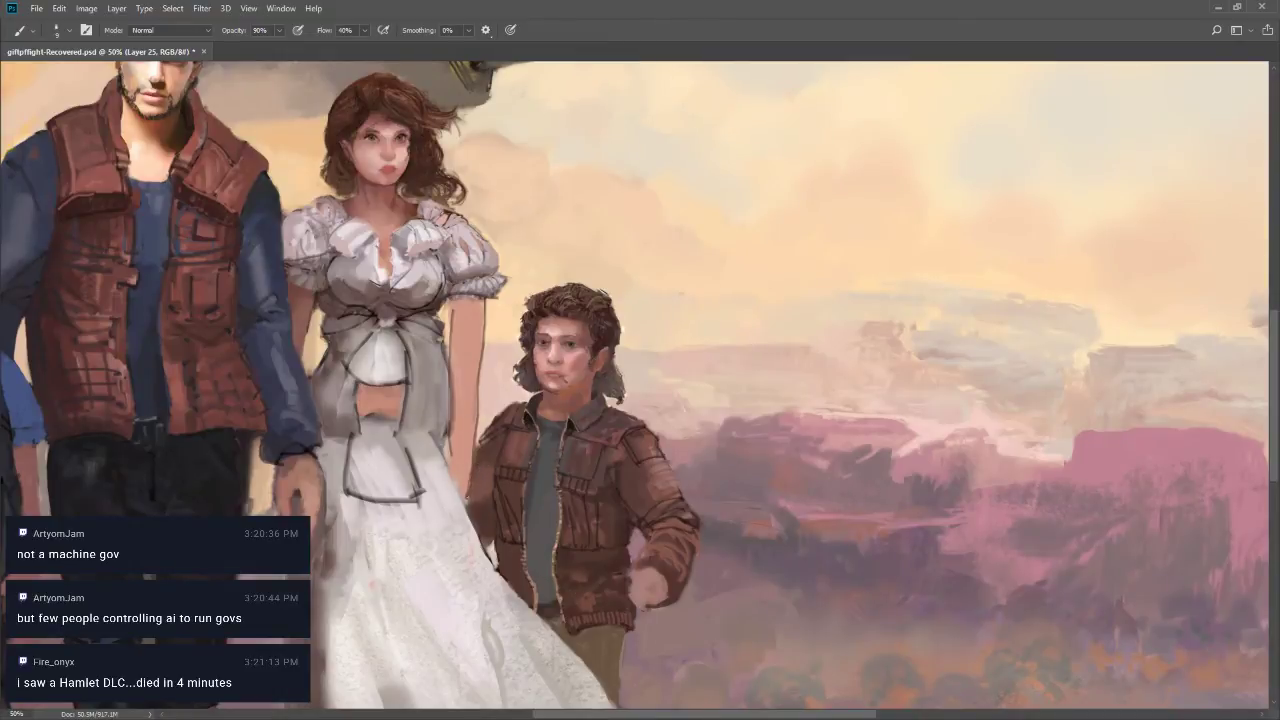
Paint the boy's sleeve edge against the woman's skirt and stroke a dark line across the jacket above its waistband
drag(474, 480, 464, 502)
key(bracketleft)
key(bracketleft)
key(bracketleft)
key(bracketright)
drag(608, 554, 584, 557)
key(bracketleft)
key(bracketright)
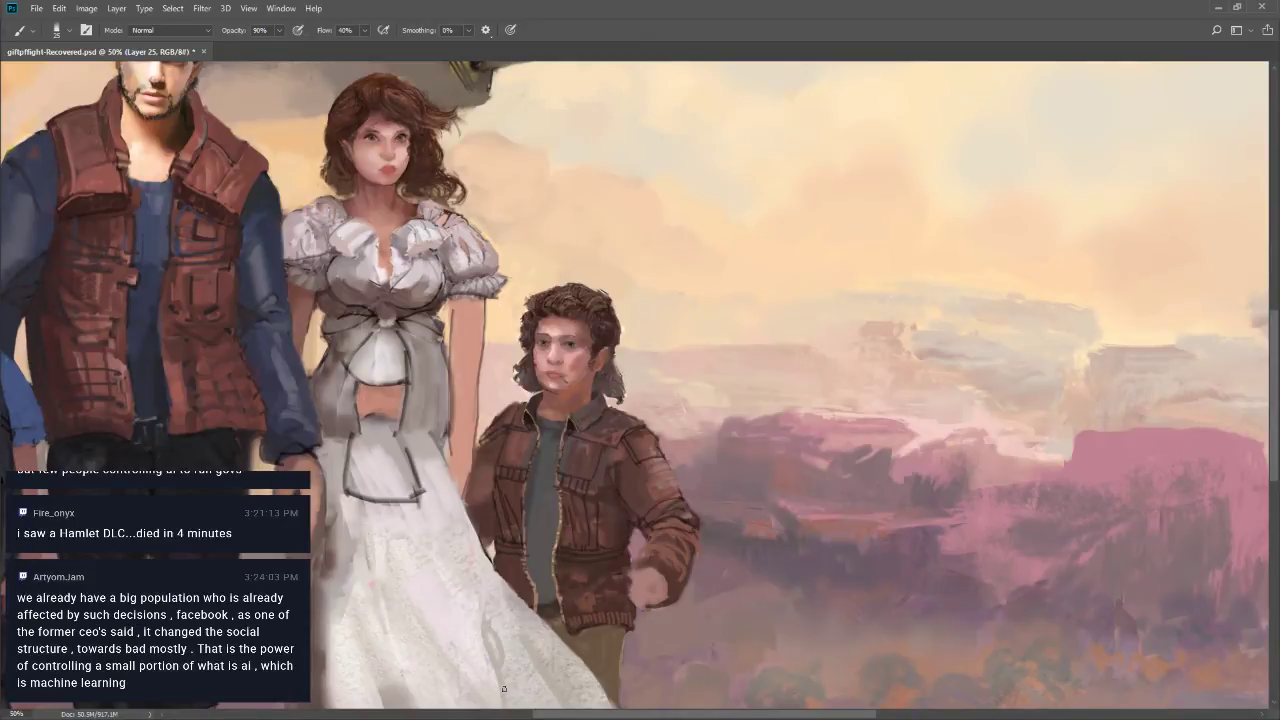
Sample the dress's grey tones and shade the rounded panel beneath the woman's bow
alt+click(338, 348)
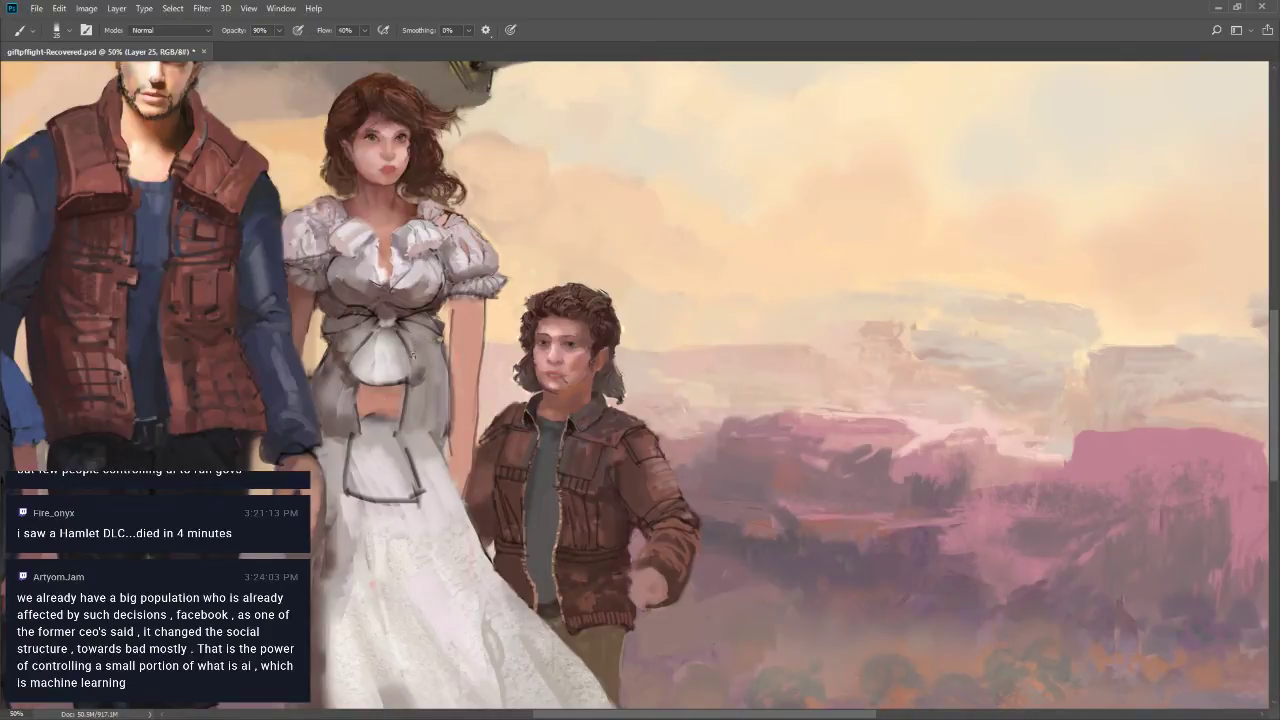
key(bracketleft)
key(bracketleft)
key(bracketleft)
key(bracketleft)
alt+click(350, 381)
key(])
key(])
key(])
key(])
key(])
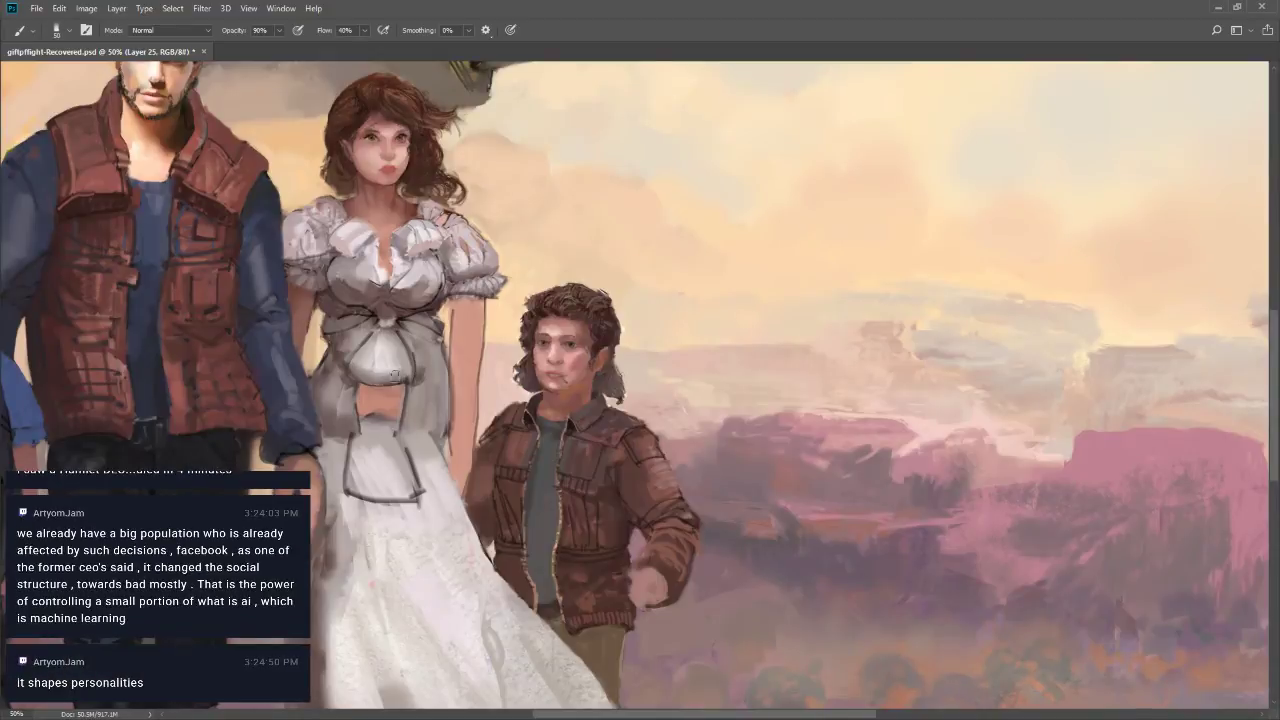
mouse_move(394, 374)
mouse_down()
mouse_move(355, 375)
mouse_move(404, 381)
mouse_up()
Set the brush opacity to 80% and shade the top of the outlined panel on the woman's skirt
key(8)
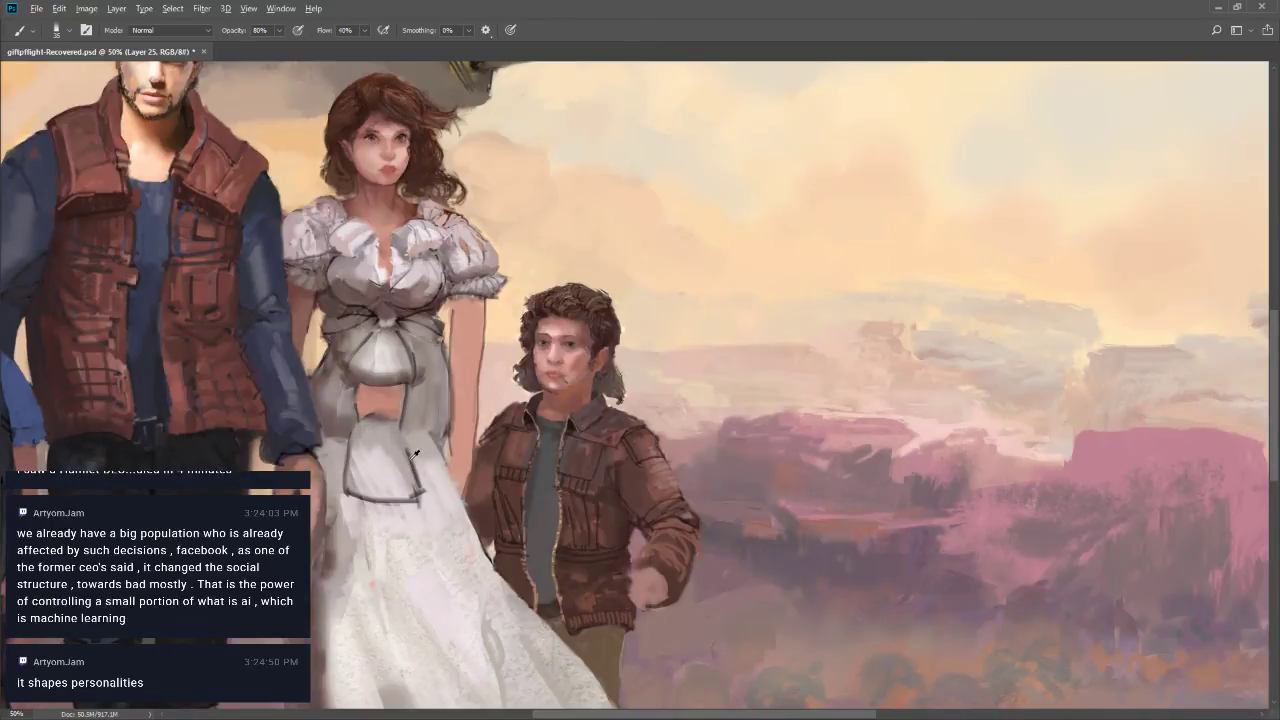
key(bracketleft)
drag(404, 433, 404, 447)
Paint a broad grey shading stroke on the woman's upper skirt beside the outlined panel with an enlarged brush
key(z)
alt+click(432, 524)
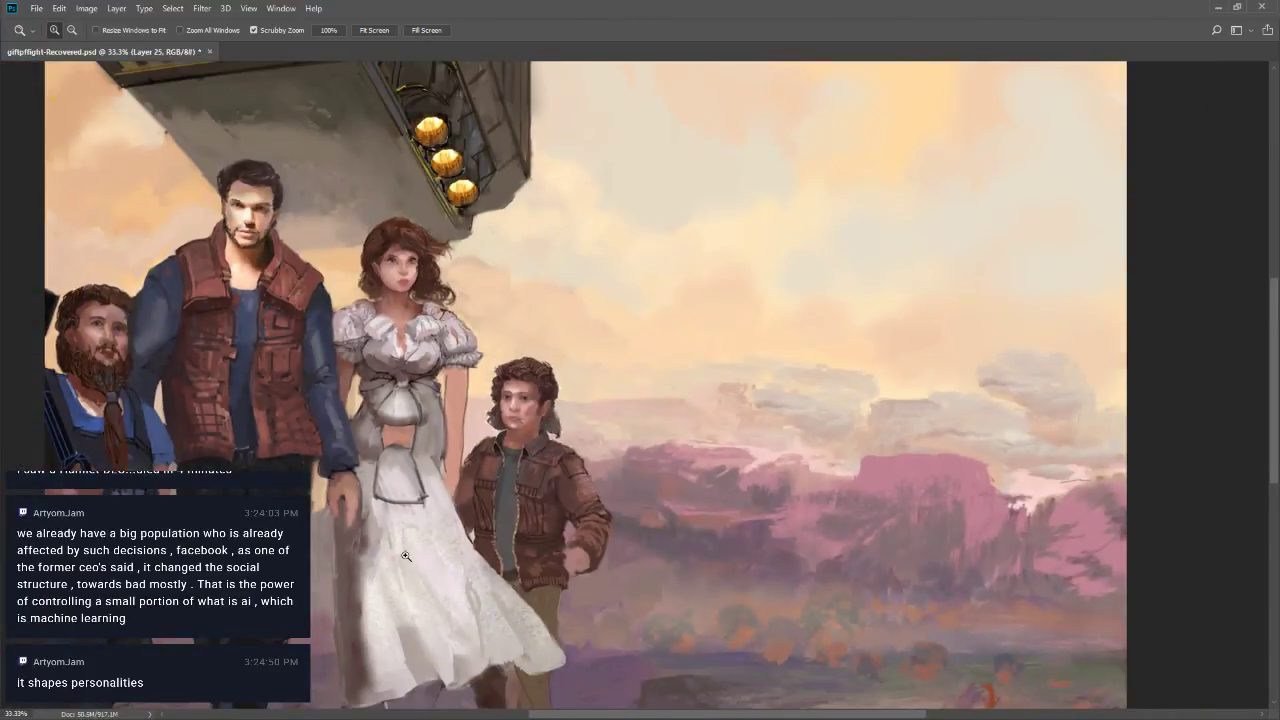
click(444, 458)
key(b)
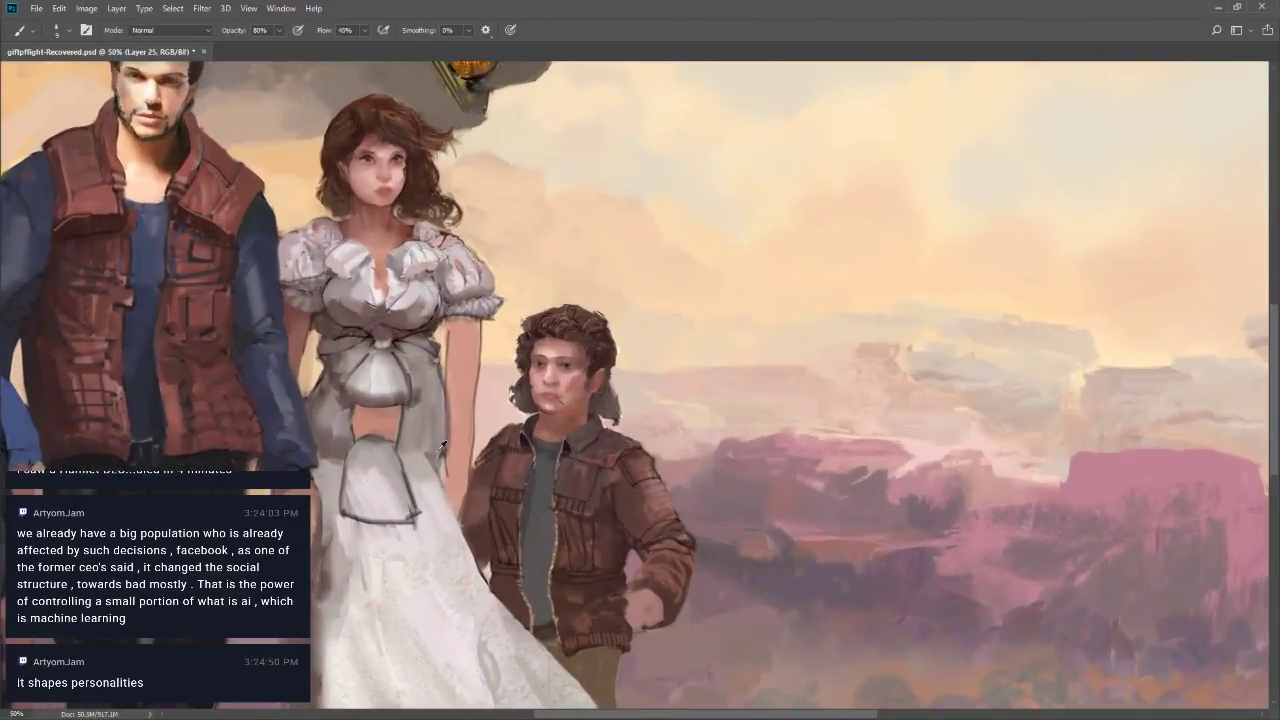
key(bracketright)
key(bracketright)
key(bracketright)
key(bracketright)
key(bracketright)
mouse_move(412, 441)
mouse_down()
mouse_move(411, 455)
mouse_move(431, 428)
mouse_move(436, 472)
mouse_up()
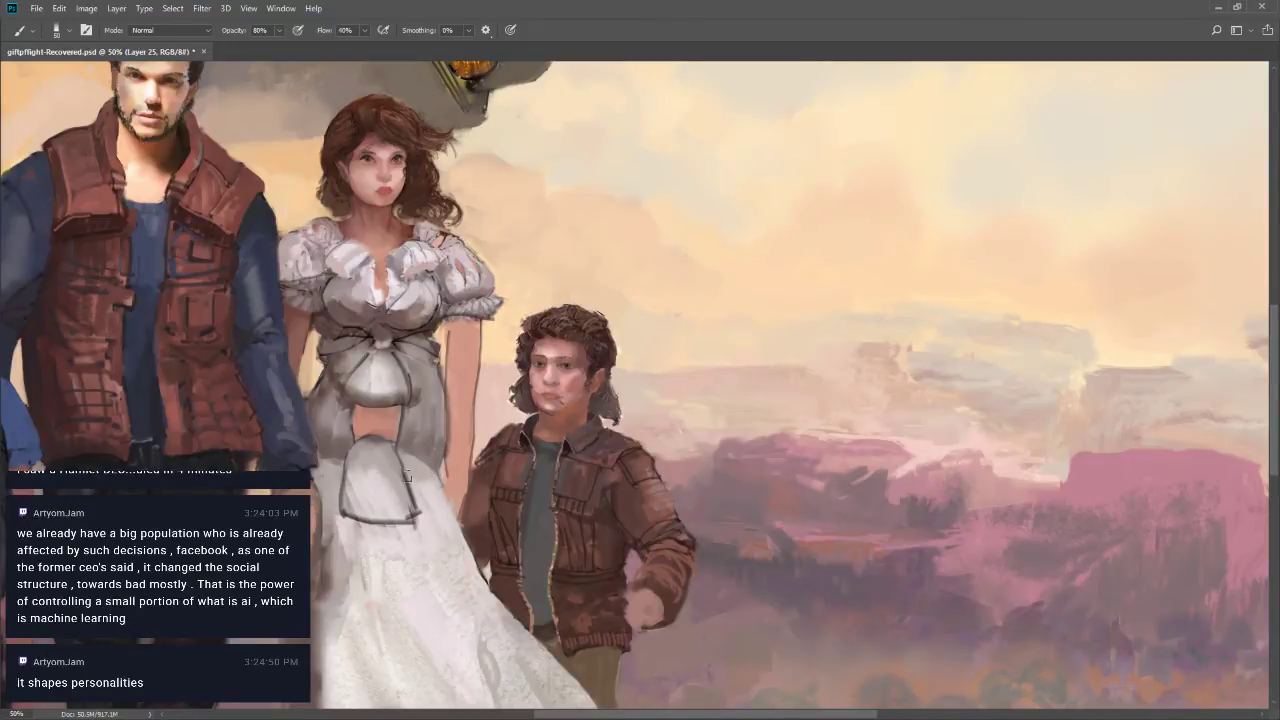
Sample the grey tones of the skirt and bow and refine the shading of the woman's waist and upper skirt with a smaller brush
key(bracketleft)
key(bracketleft)
key(bracketleft)
alt+click(409, 460)
alt+click(398, 338)
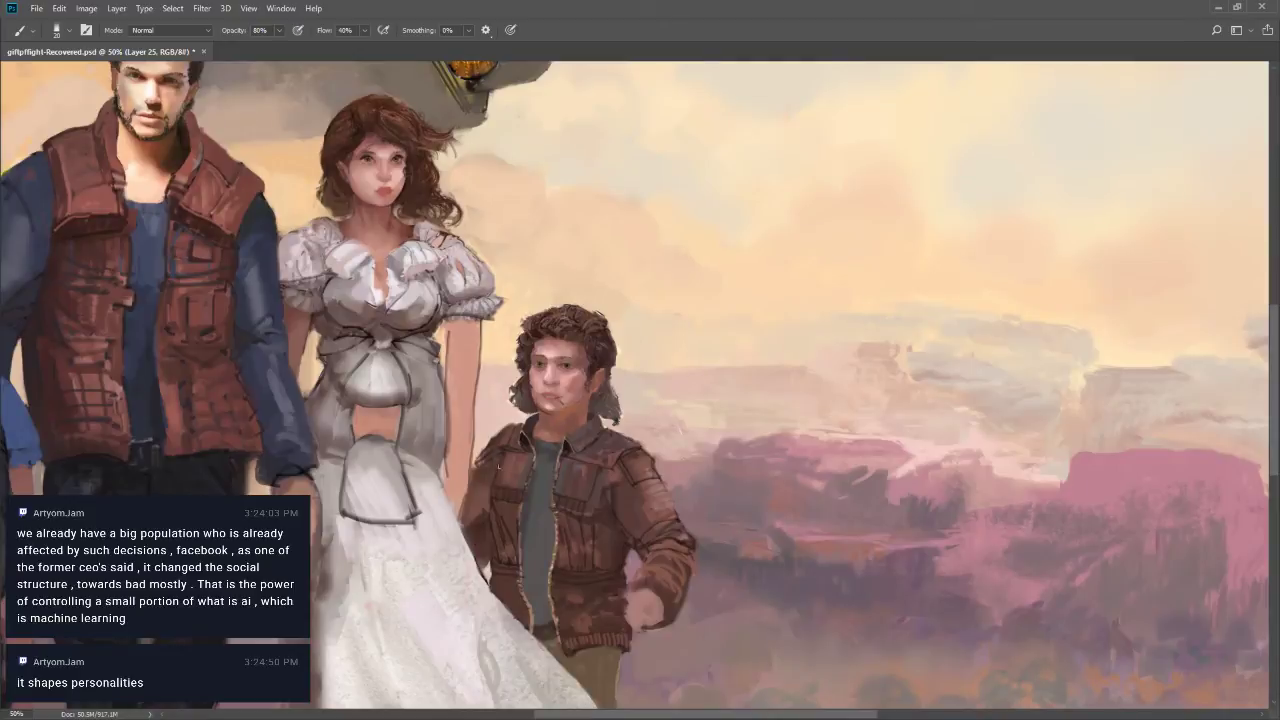
key(bracketleft)
key(bracketleft)
key(bracketright)
key(bracketleft)
key(bracketright)
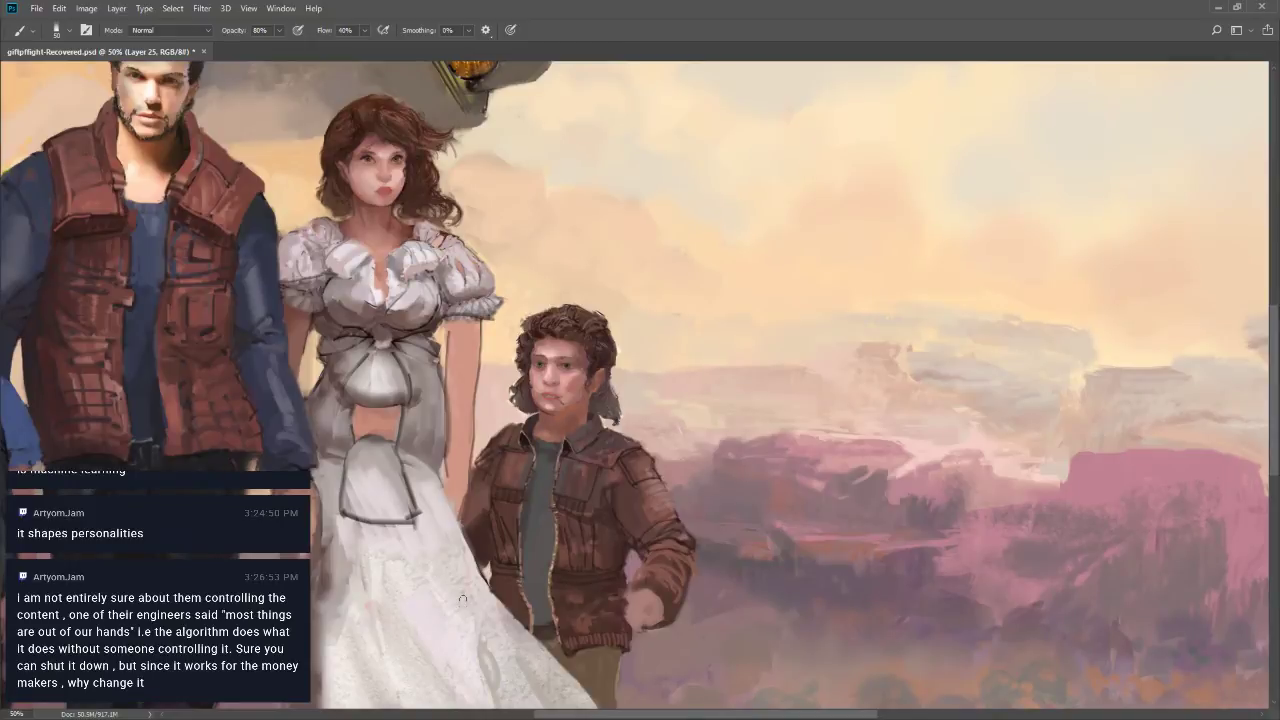
Sample the tone at the boy's collar and refine the collar and upper jacket with a fine brush
alt+click(528, 432)
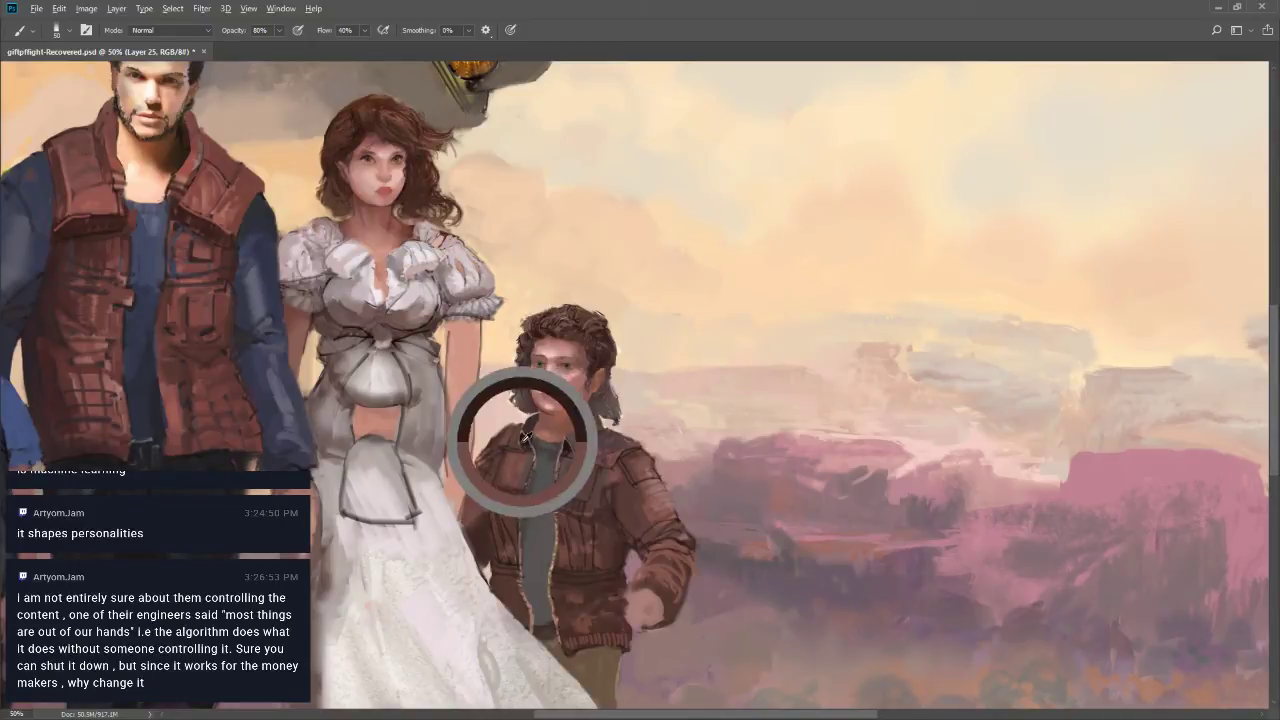
key(bracketleft)
key(bracketleft)
key(bracketleft)
key(bracketleft)
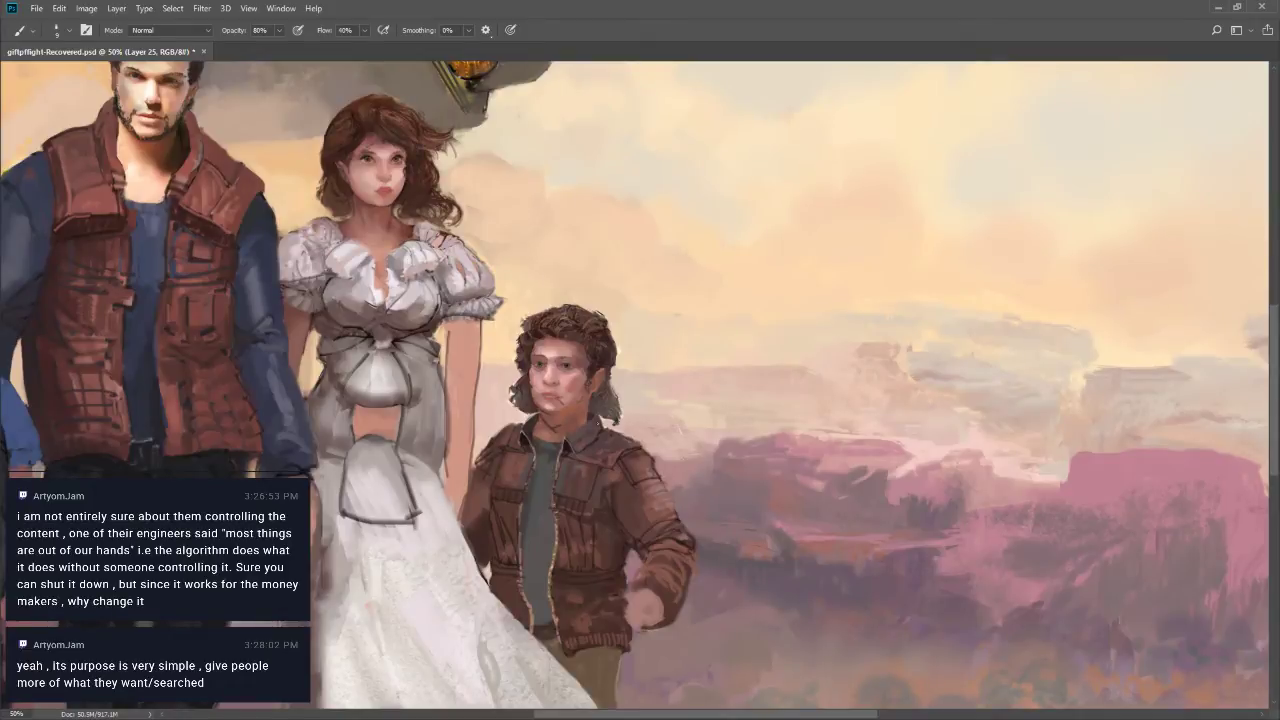
Sample the skin tones of the boy's neck and shade the neck beneath his chin
alt+click(549, 421)
key(bracketright)
key(bracketright)
alt+click(566, 420)
key(4)
alt+click(540, 416)
key(bracketright)
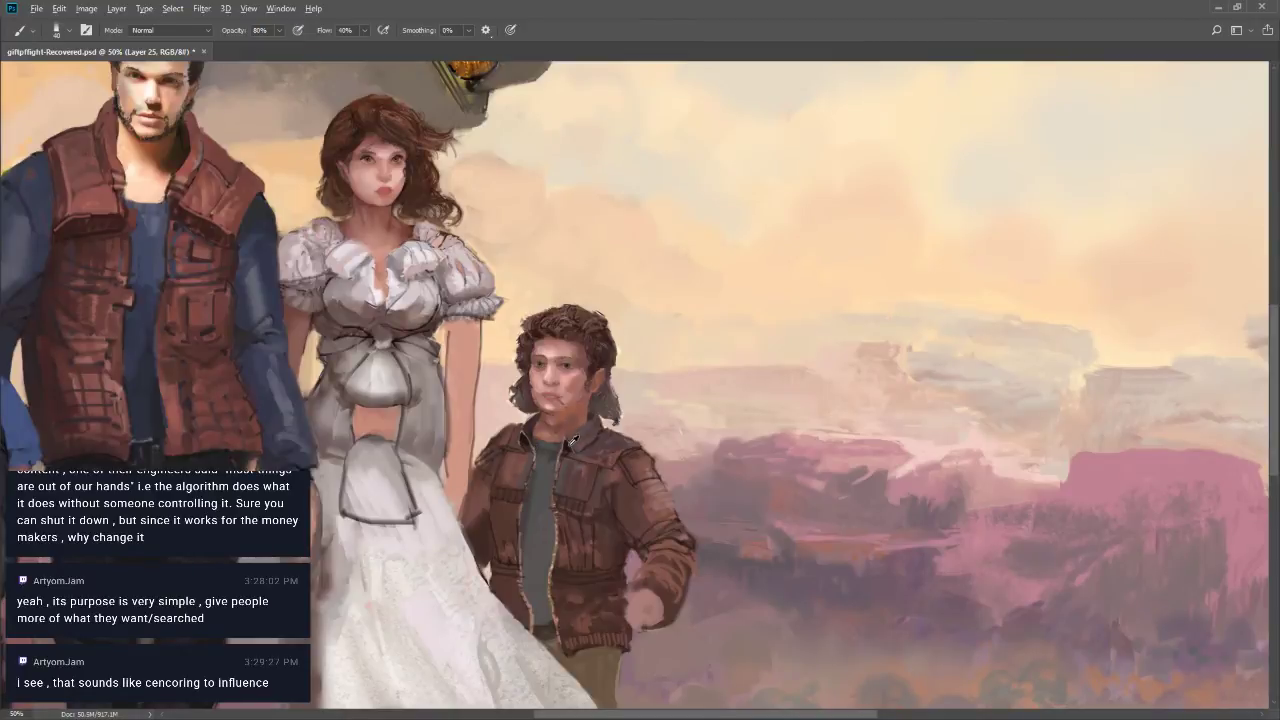
Sample the jacket's brown and paint fold and seam details on the boy's jacket with progressively smaller brushes
alt+click(626, 486)
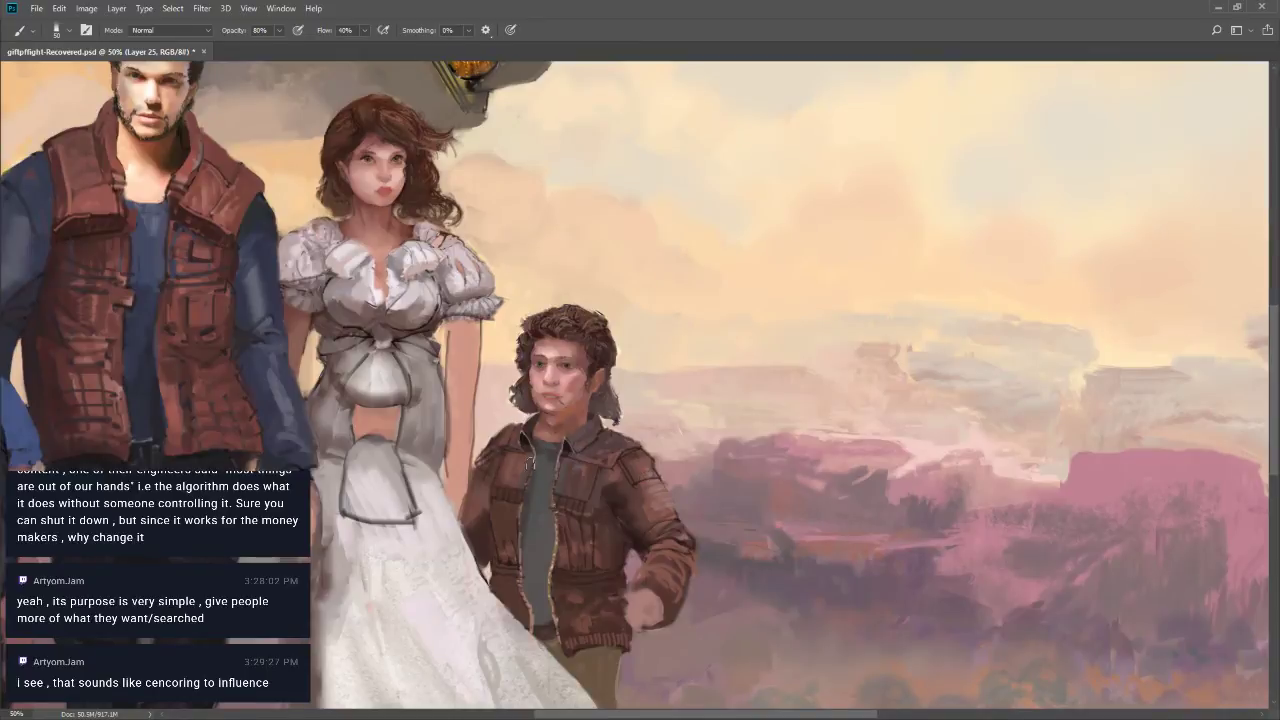
key(bracketleft)
key(bracketleft)
key(bracketleft)
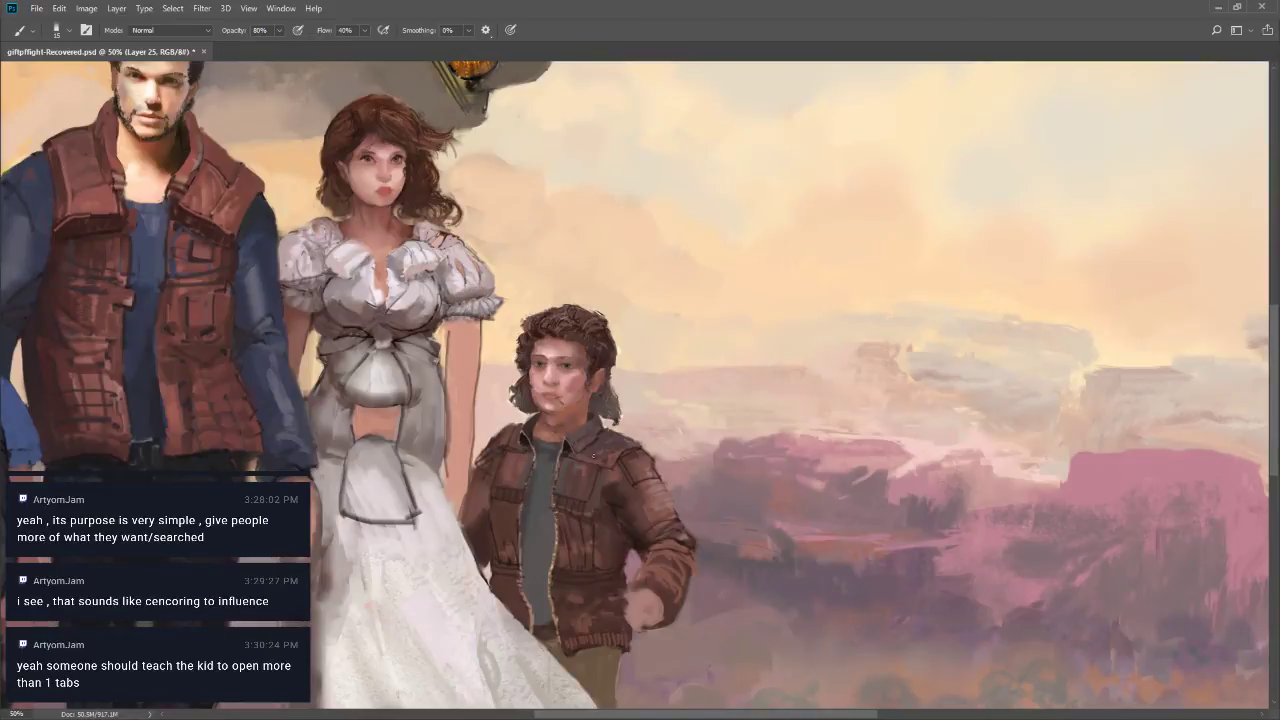
key(bracketleft)
key(bracketleft)
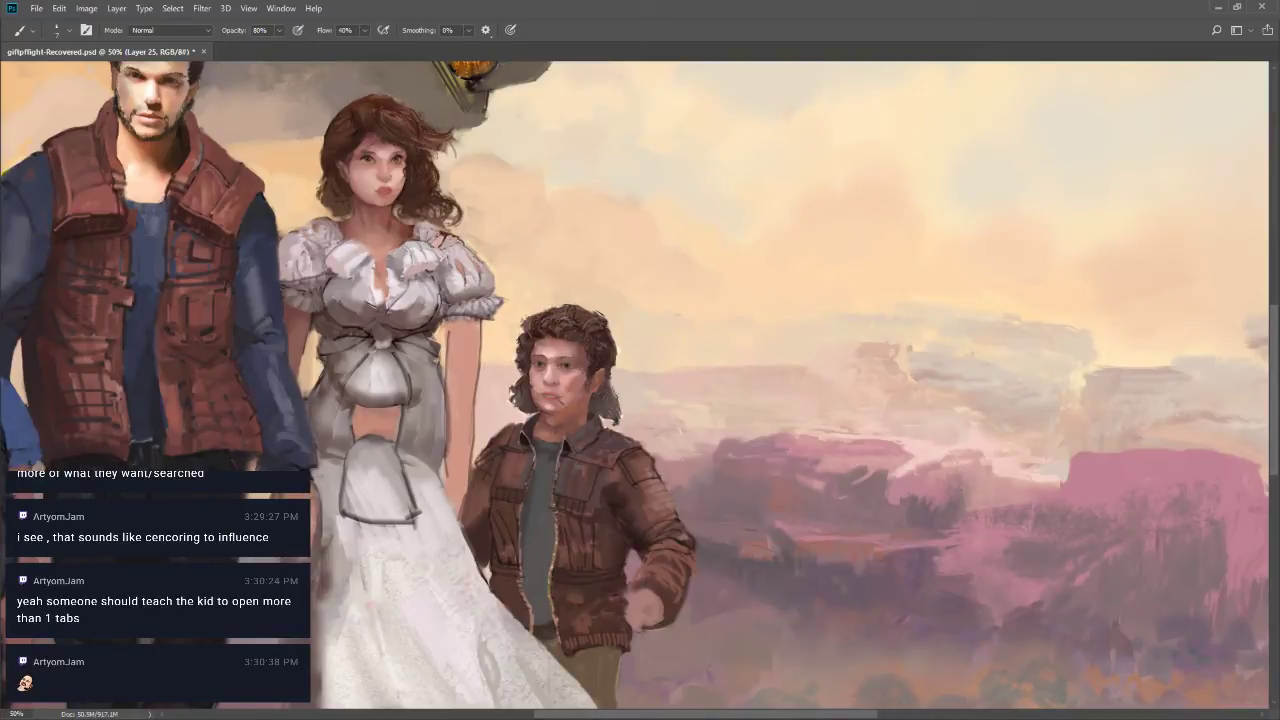
key(bracketright)
key(bracketleft)
key(bracketleft)
key(bracketleft)
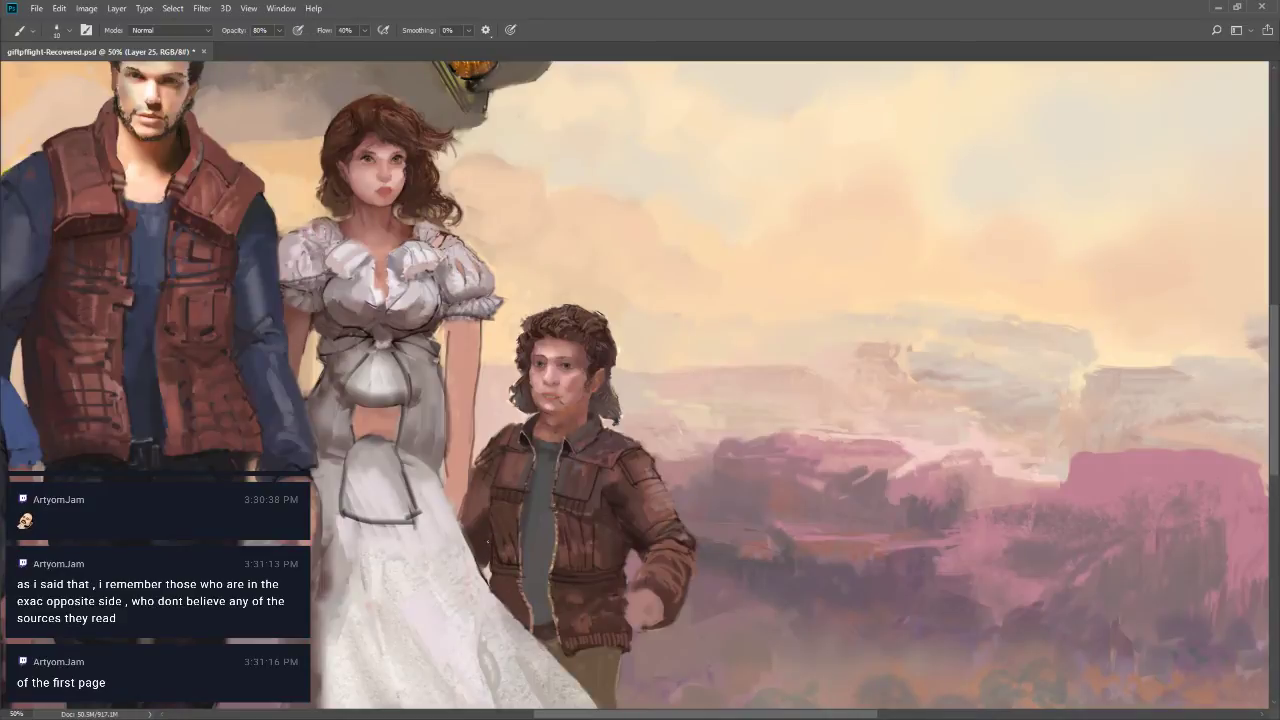
Set the brush opacity to 70% and stroke along the boy's sleeve beside the woman's skirt
key(bracketright)
key(bracketright)
key(bracketright)
key(bracketright)
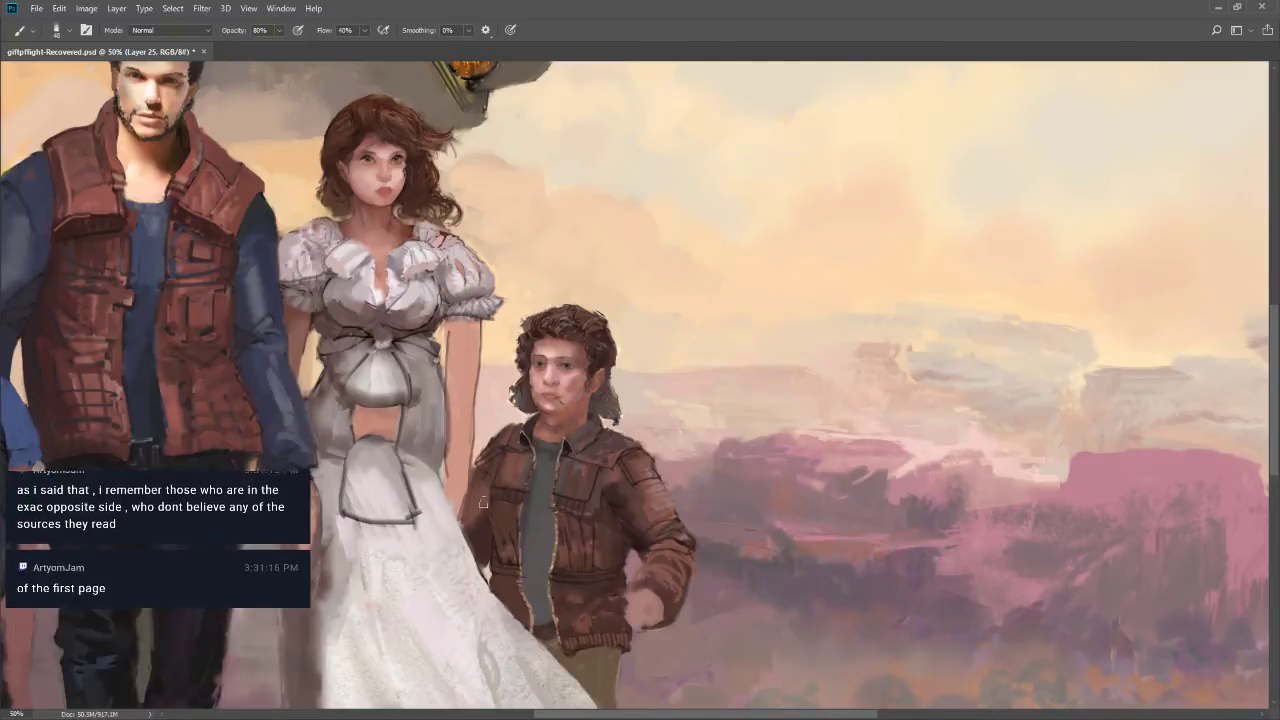
key(7)
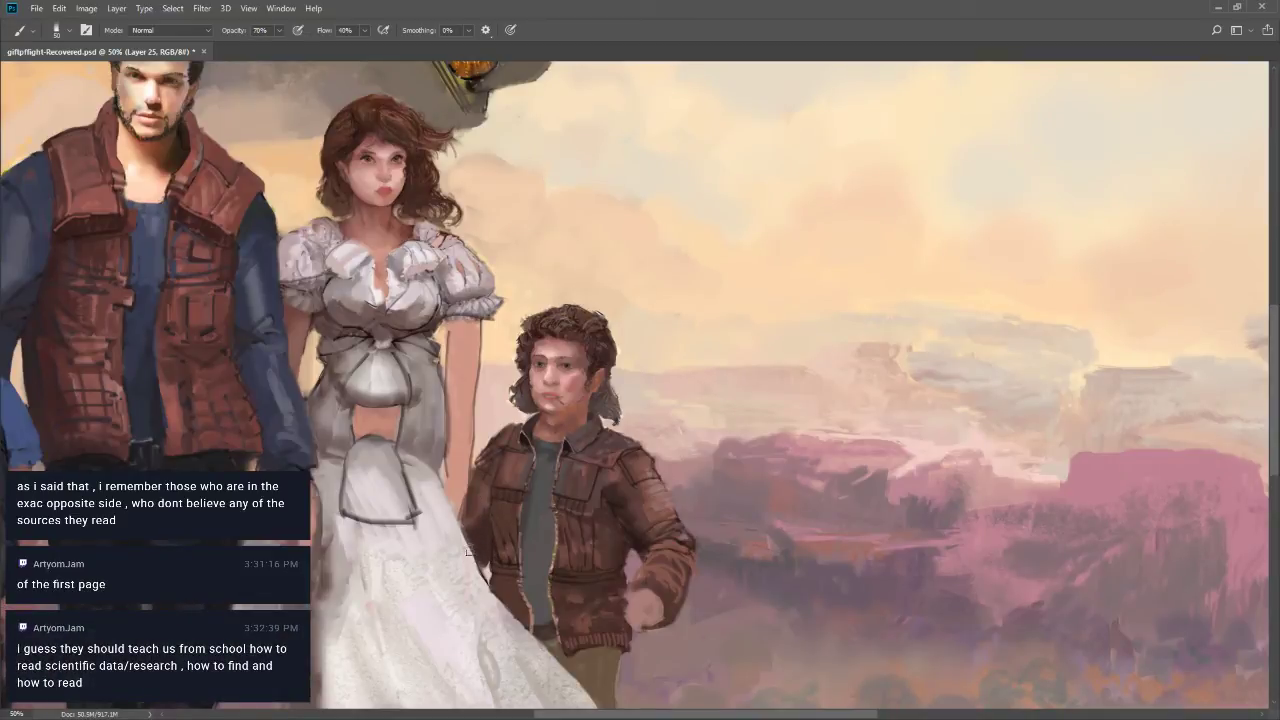
drag(483, 520, 484, 488)
drag(484, 518, 485, 490)
Switch from Photoshop to the Chrome window with the New England Journal of Medicine article
key(alt+Tab)
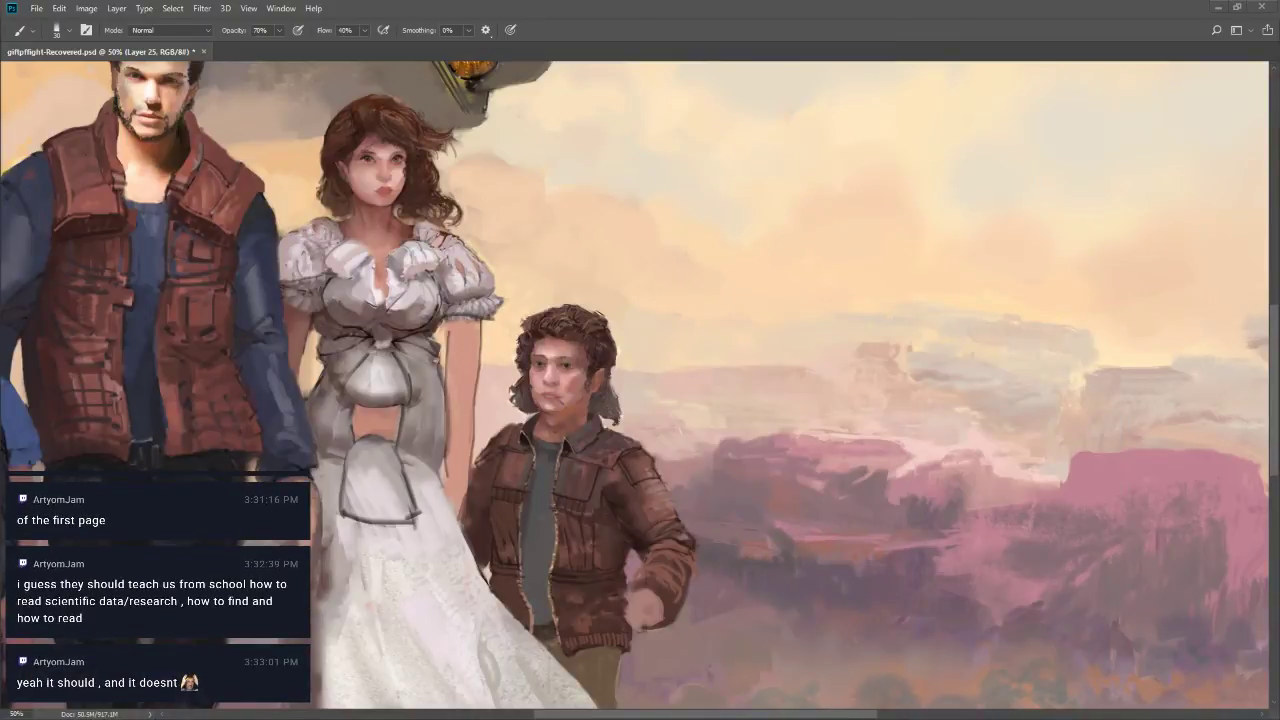
key(alt+Tab)
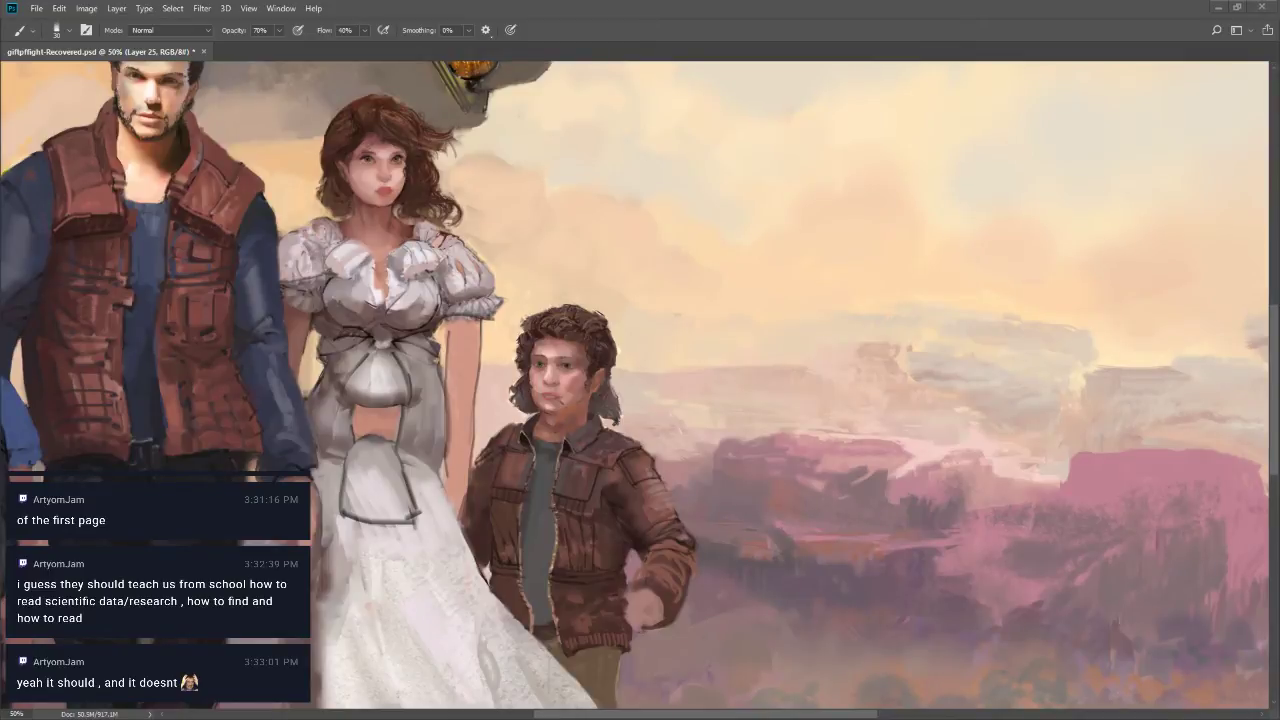
key(alt+Tab)
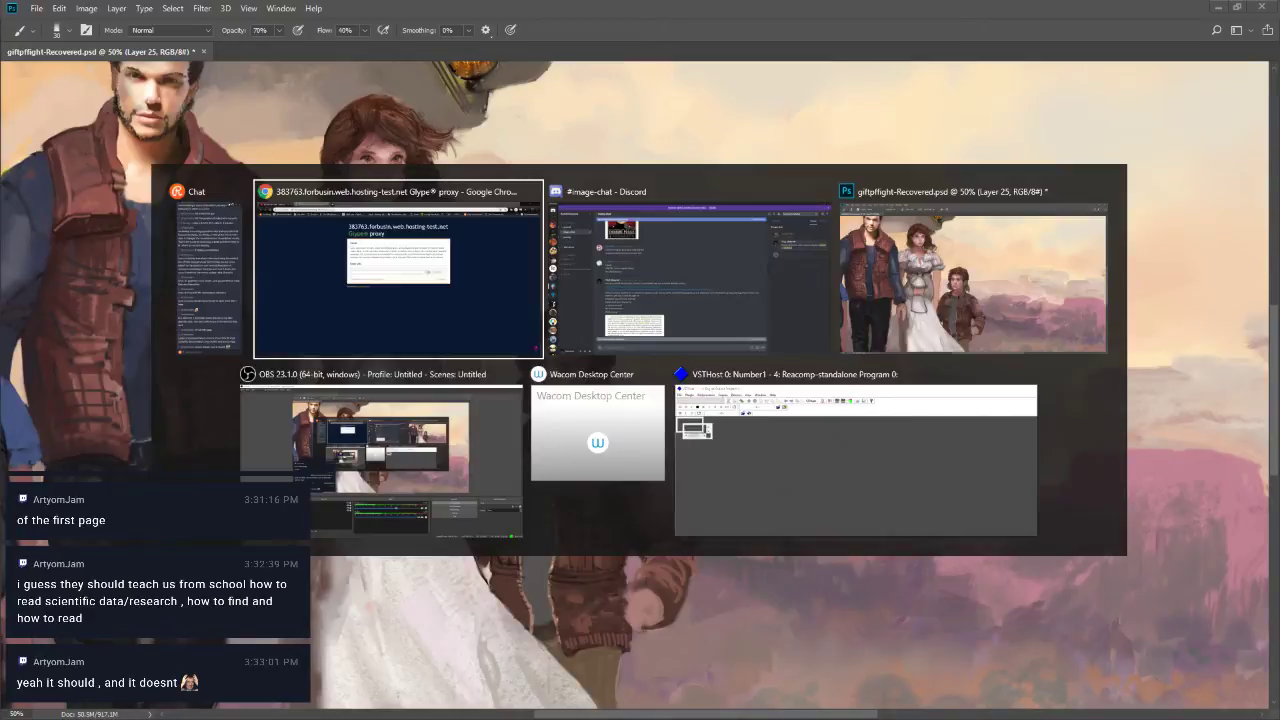
key(alt+Tab)
key(alt+Tab)
key(alt+Tab)
key(alt+Tab)
key(alt+Tab)
key(alt+Tab)
key(alt+Tab)
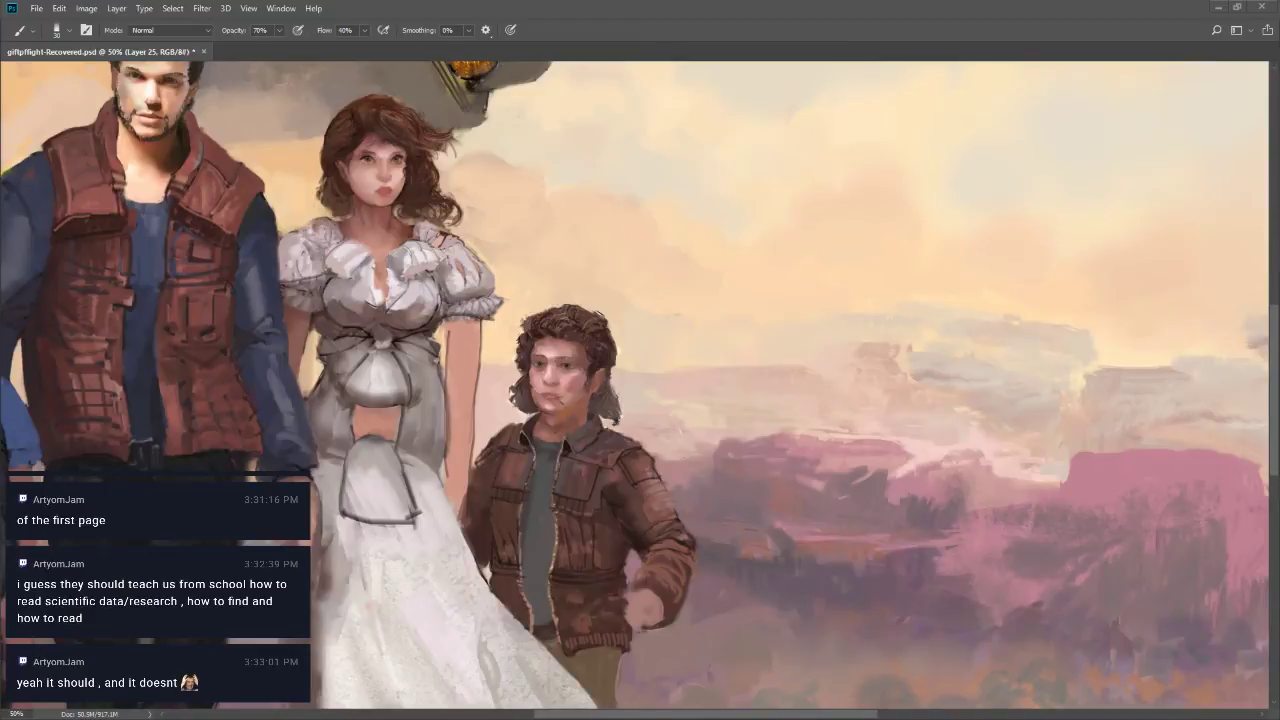
key(alt+Tab)
key(alt+Tab)
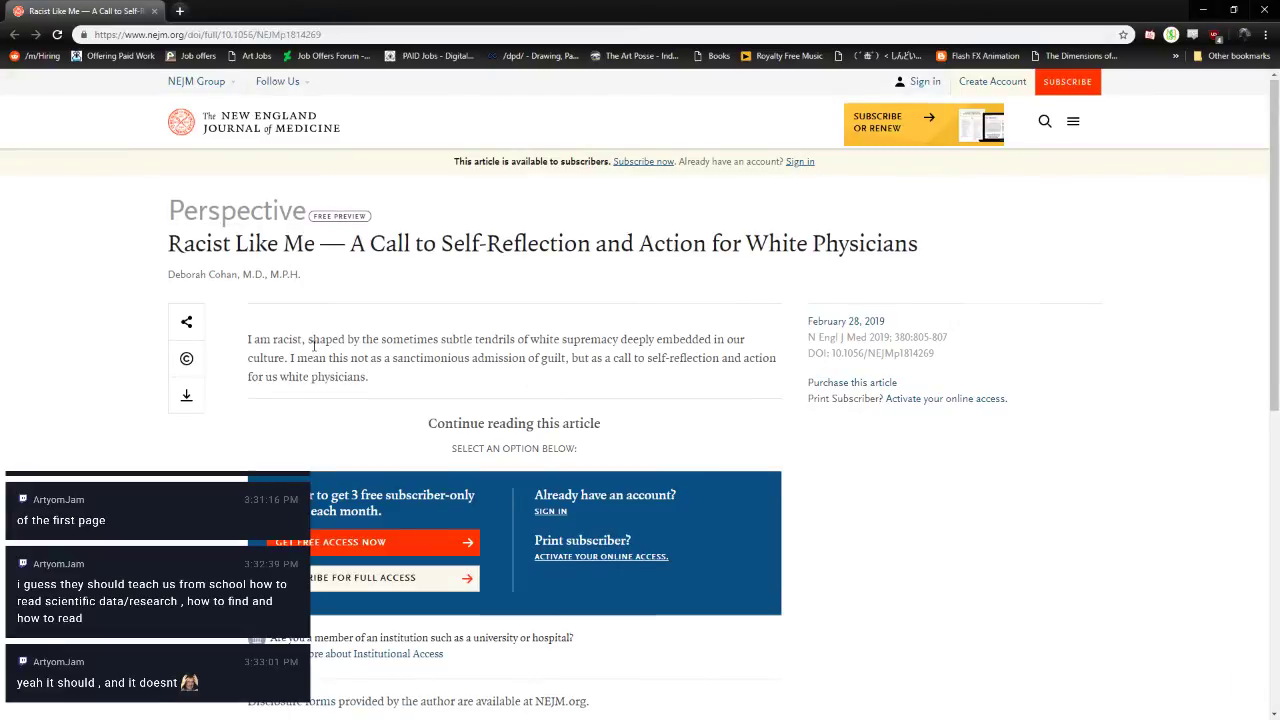
Examine the article preview, its access options and the author affiliations, and close the browser to return to the painting
scroll(313, 343, down, 6)
scroll(315, 351, up, 5)
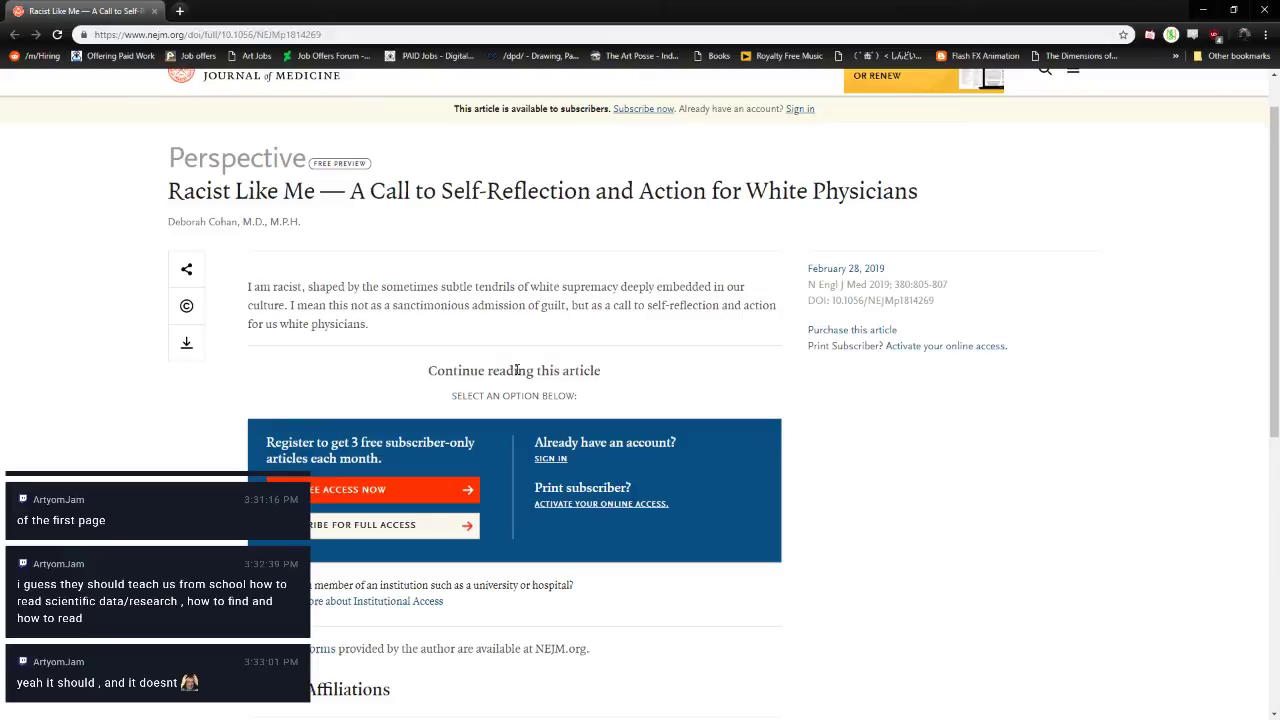
click(886, 331)
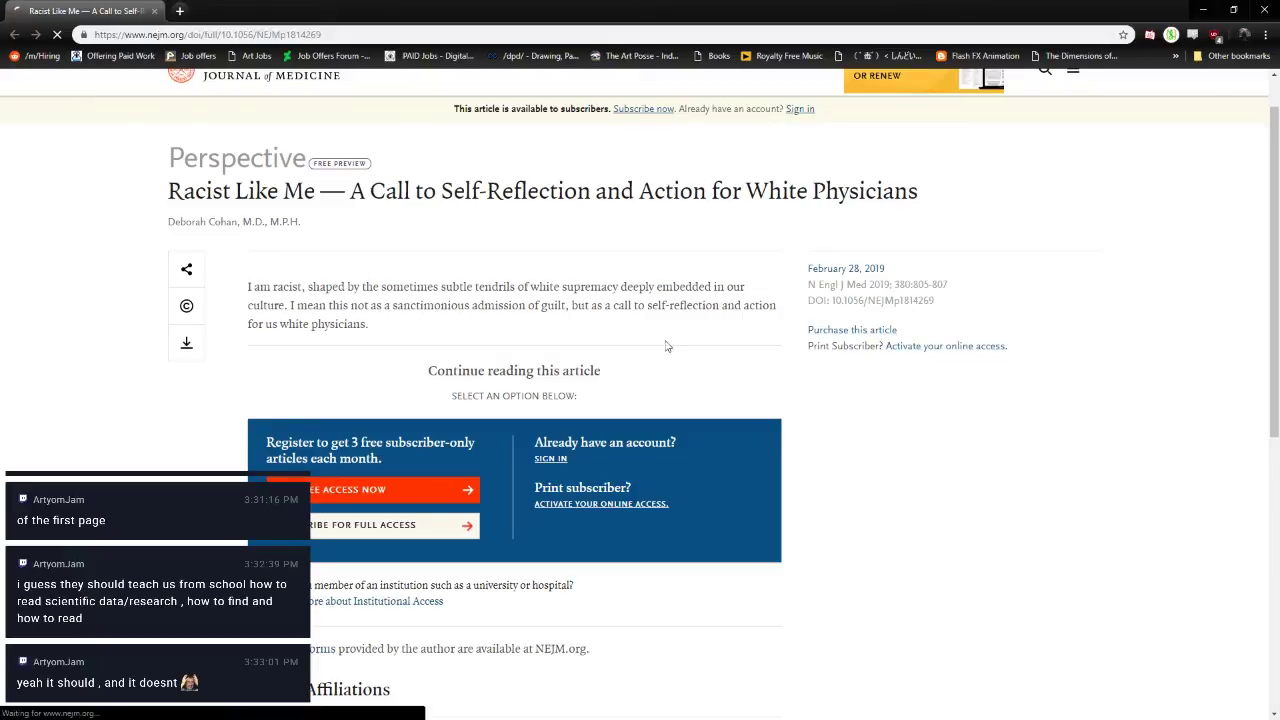
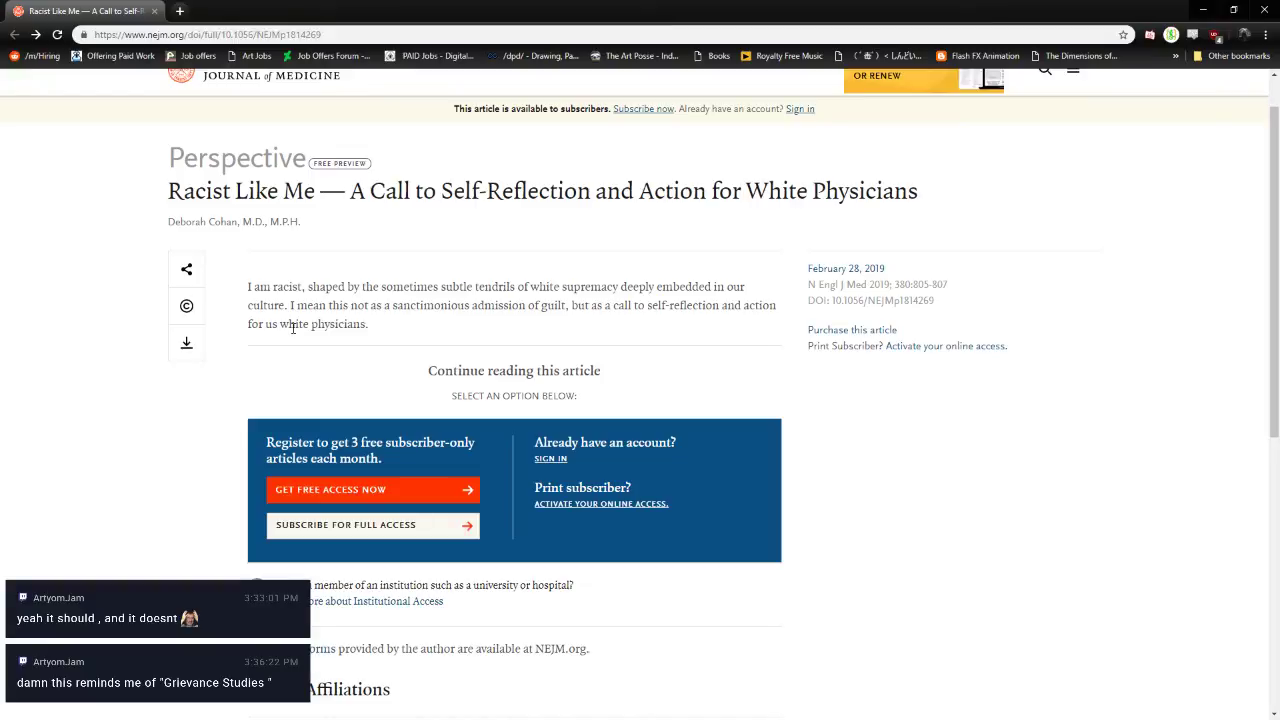
scroll(996, 557, down, 5)
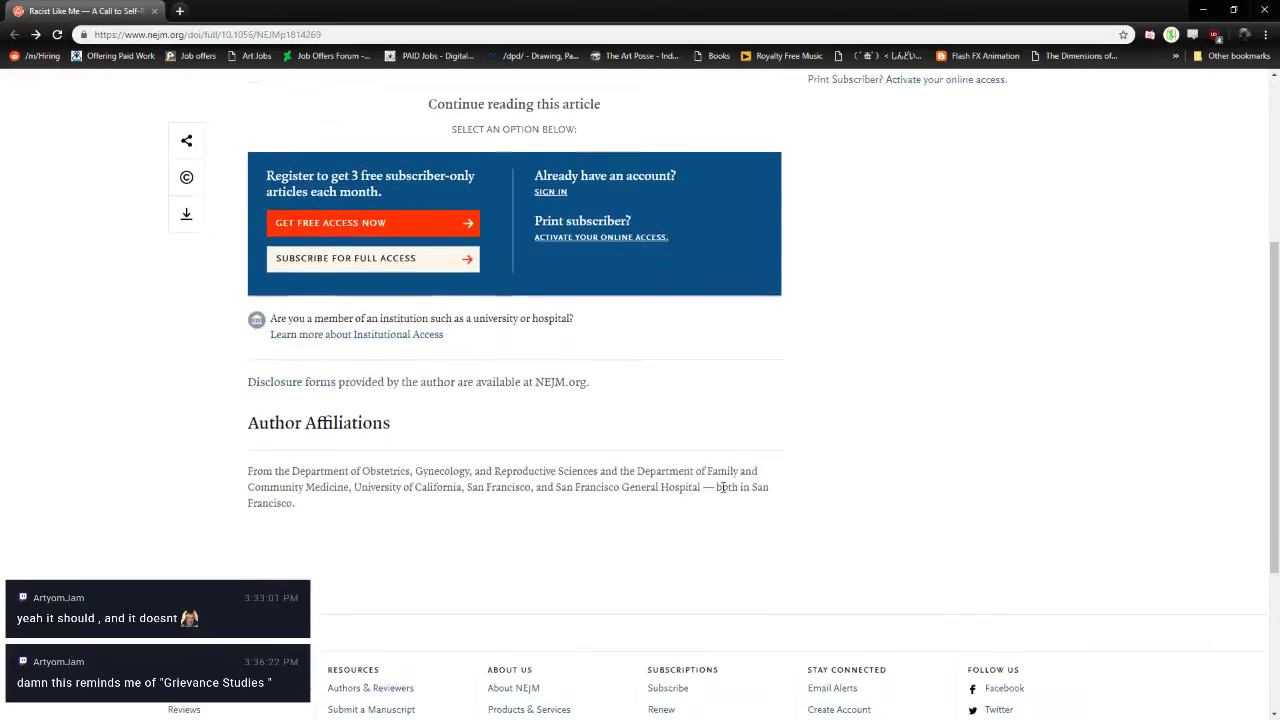
scroll(397, 387, up, 2)
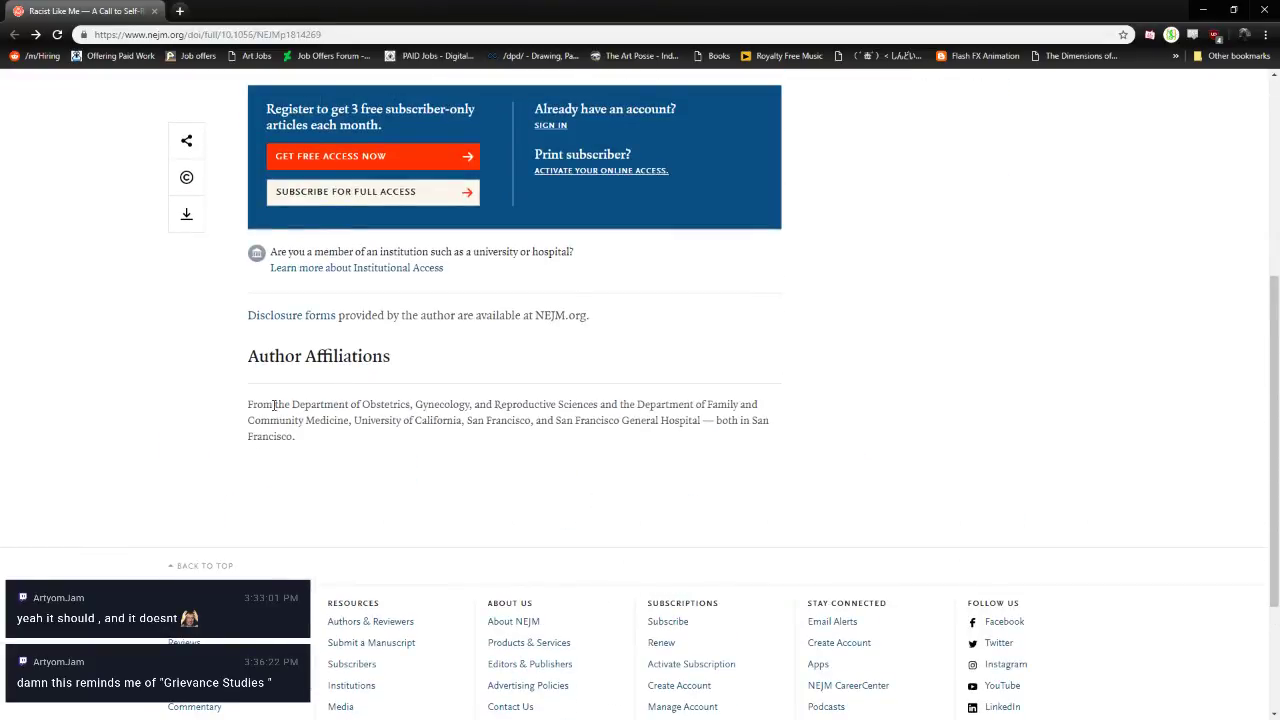
scroll(537, 437, up, 4)
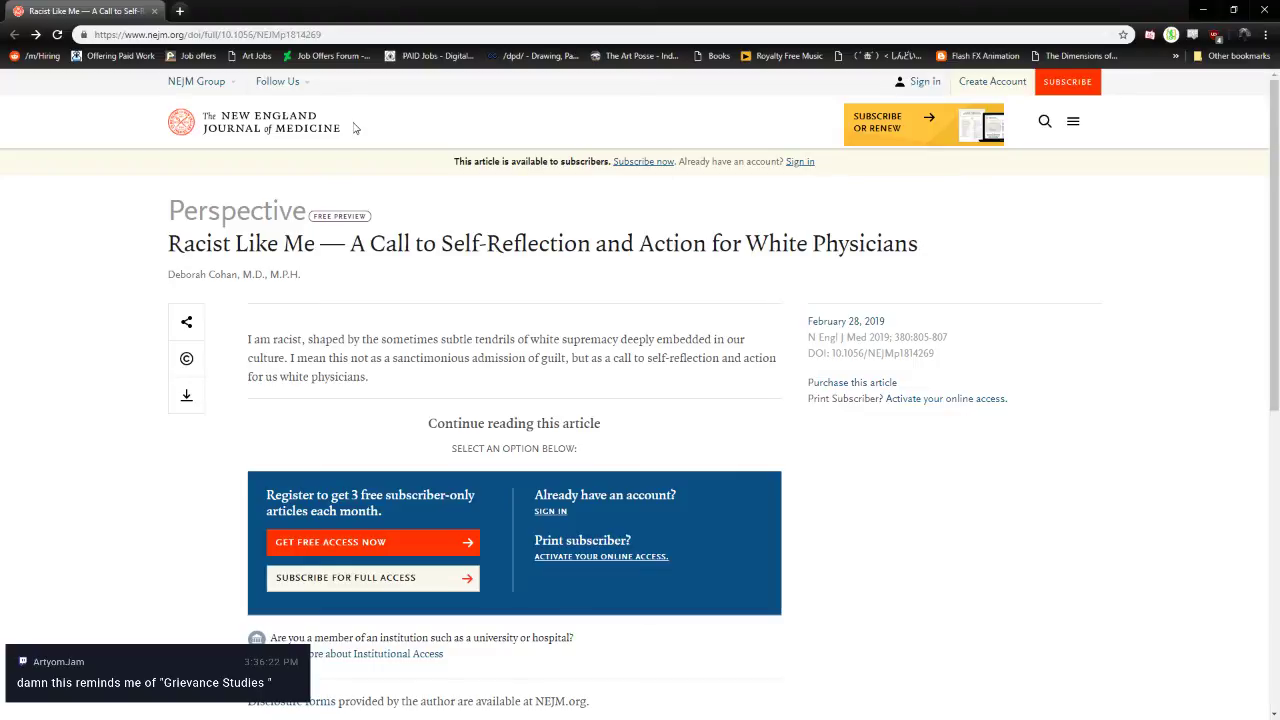
click(1267, 10)
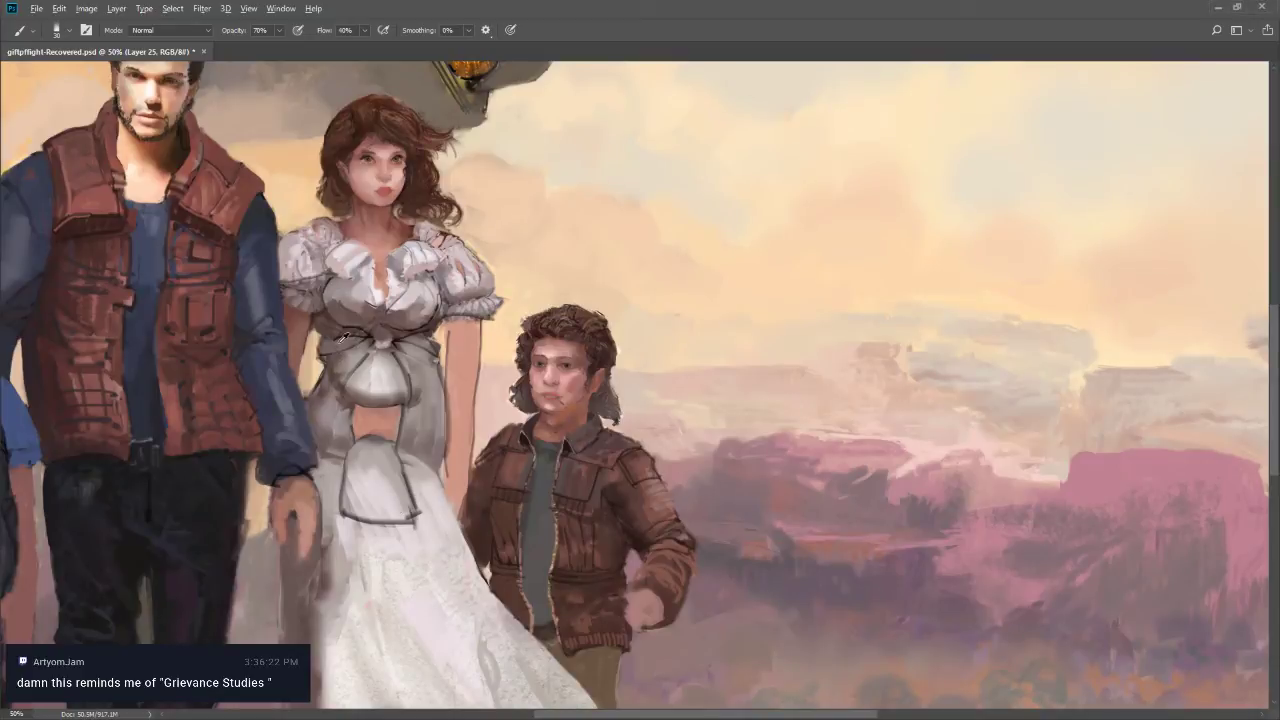
Set the brush opacity to 80%, sample the dark tone at the bodice's edge and accent the folds of the woman's bodice
key(bracketleft)
key(bracketleft)
key(bracketright)
key(bracketleft)
key(bracketleft)
key(bracketright)
key(bracketright)
key(8)
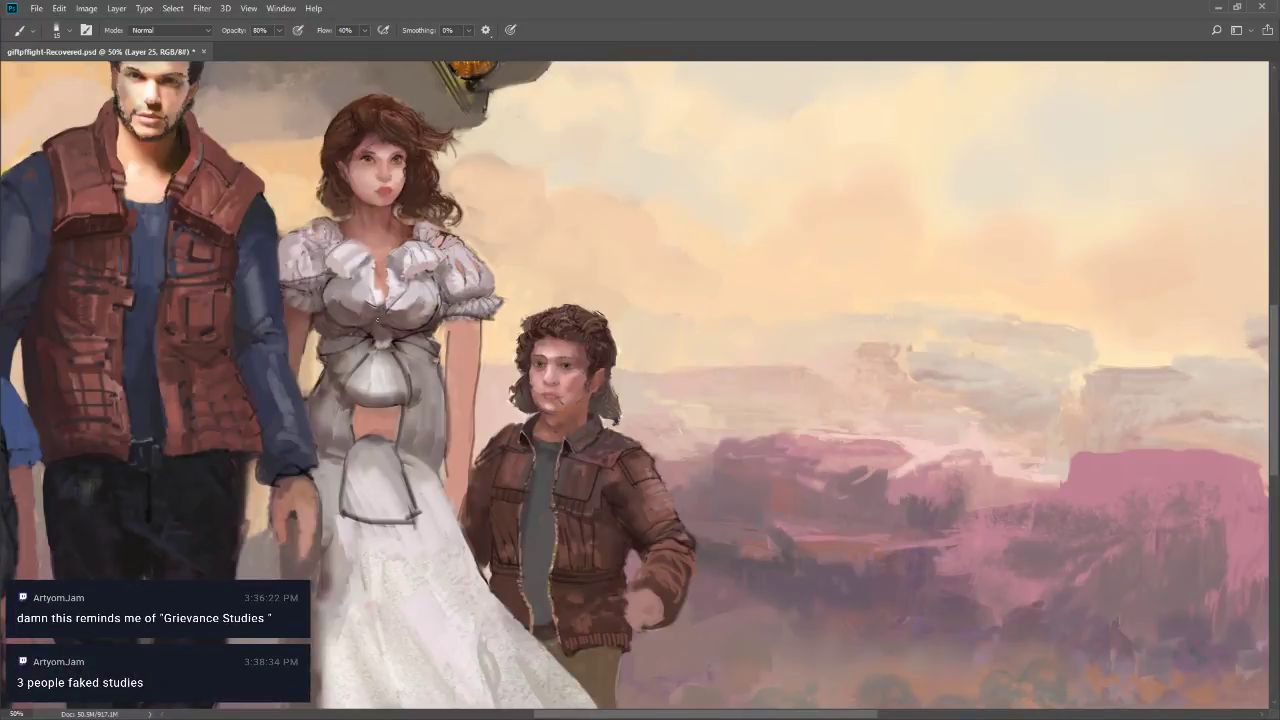
key(bracketleft)
click(333, 279)
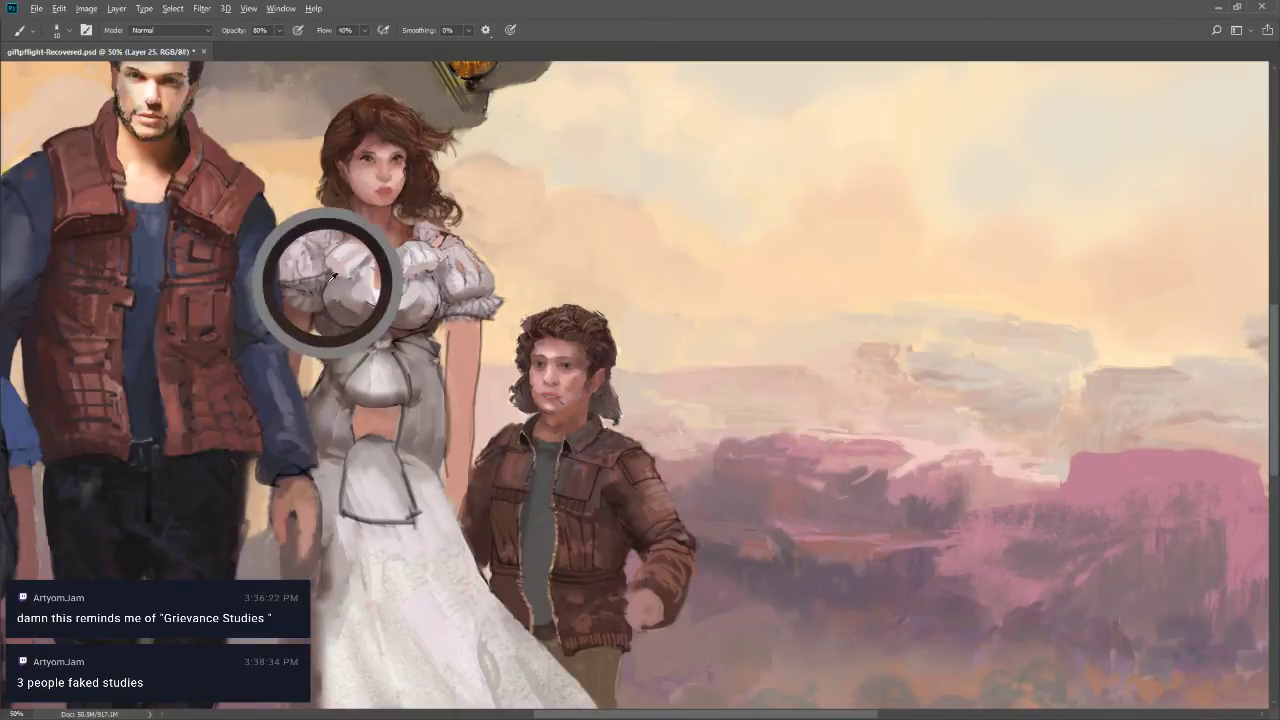
key(bracketleft)
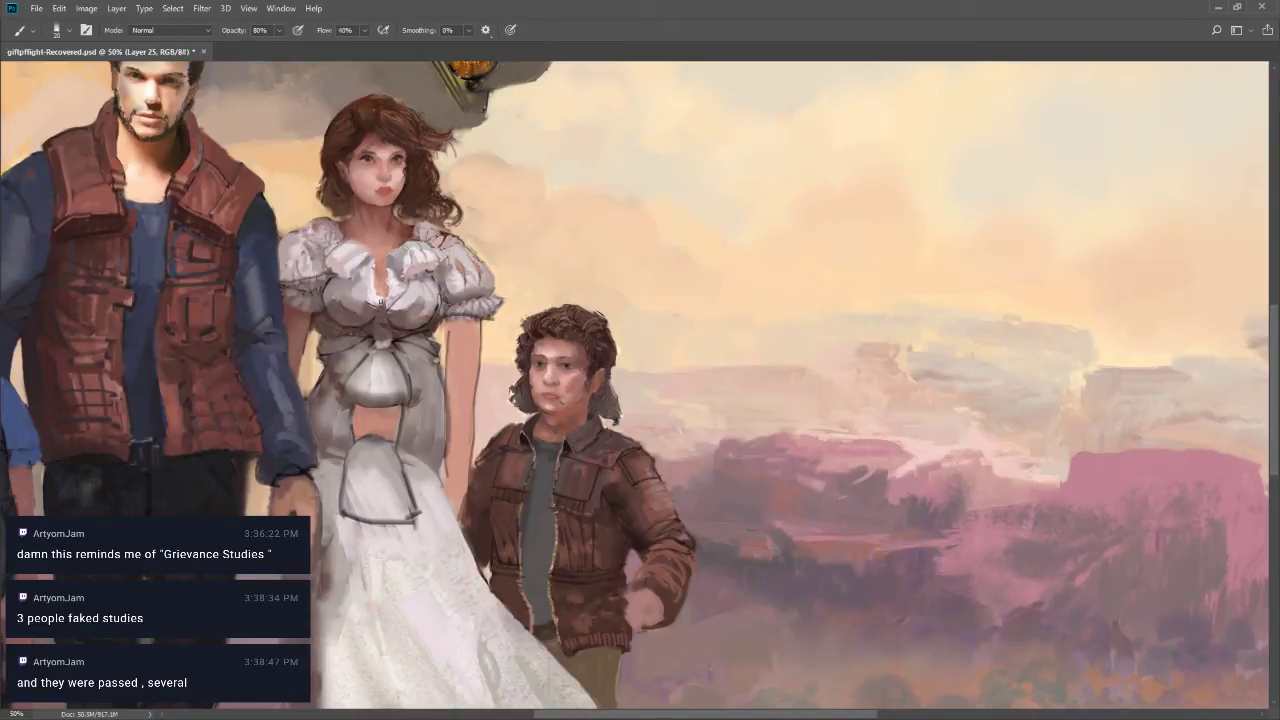
Sample tones from the bodice, refine the neckline ruffles and paint pleated folds beside the bow with a fine brush
key(bracketleft)
key(bracketleft)
alt+right_click(378, 283)
key(bracketleft)
alt+right_click(331, 278)
drag(378, 259, 330, 260)
alt+click(372, 261)
key(bracketright)
key(bracketleft)
key(bracketright)
key(bracketleft)
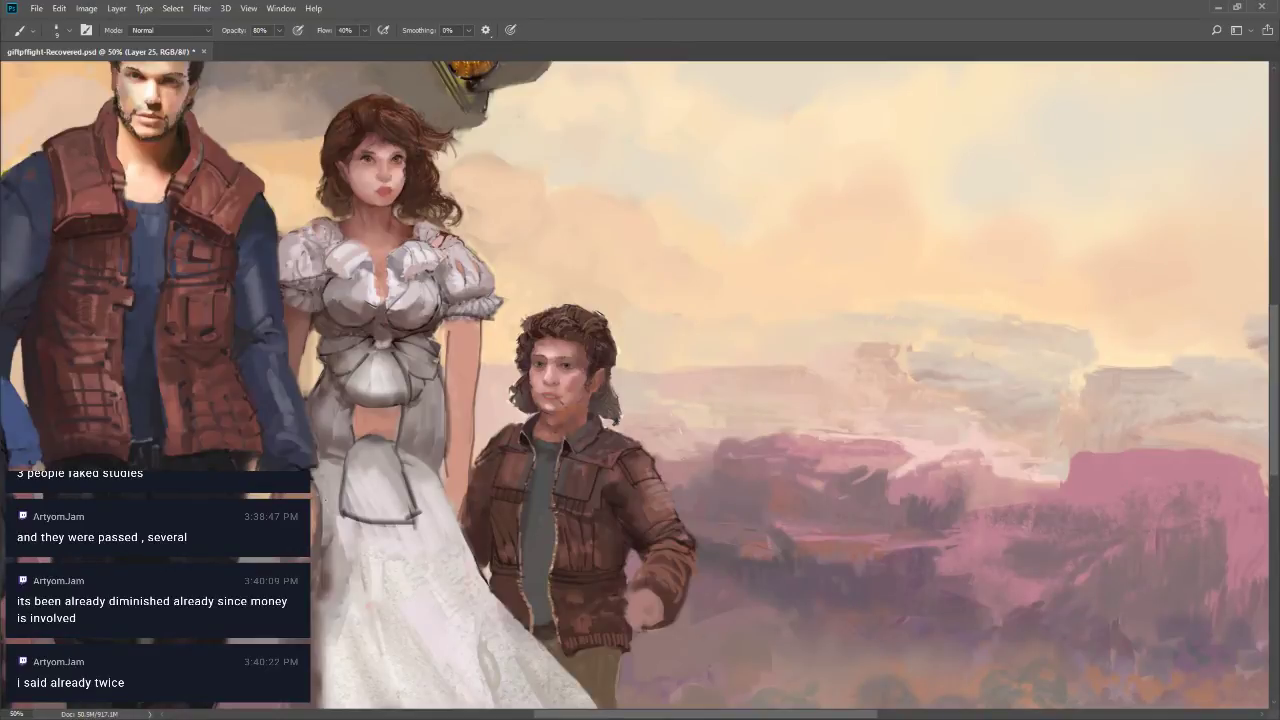
Sample the jacket's brown tones and paint shading on the lower front of the boy's jacket with a larger brush
alt+click(604, 512)
key(bracketright)
key(bracketright)
key(bracketright)
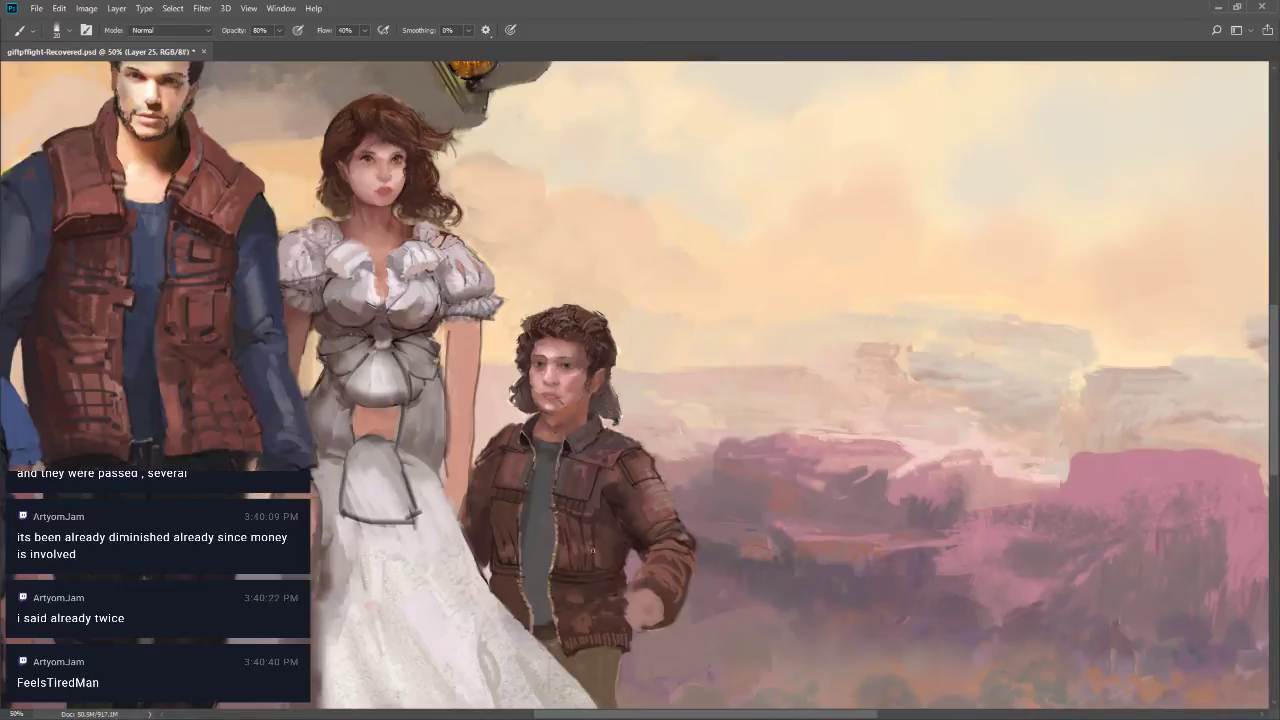
alt+click(596, 562)
alt+click(597, 565)
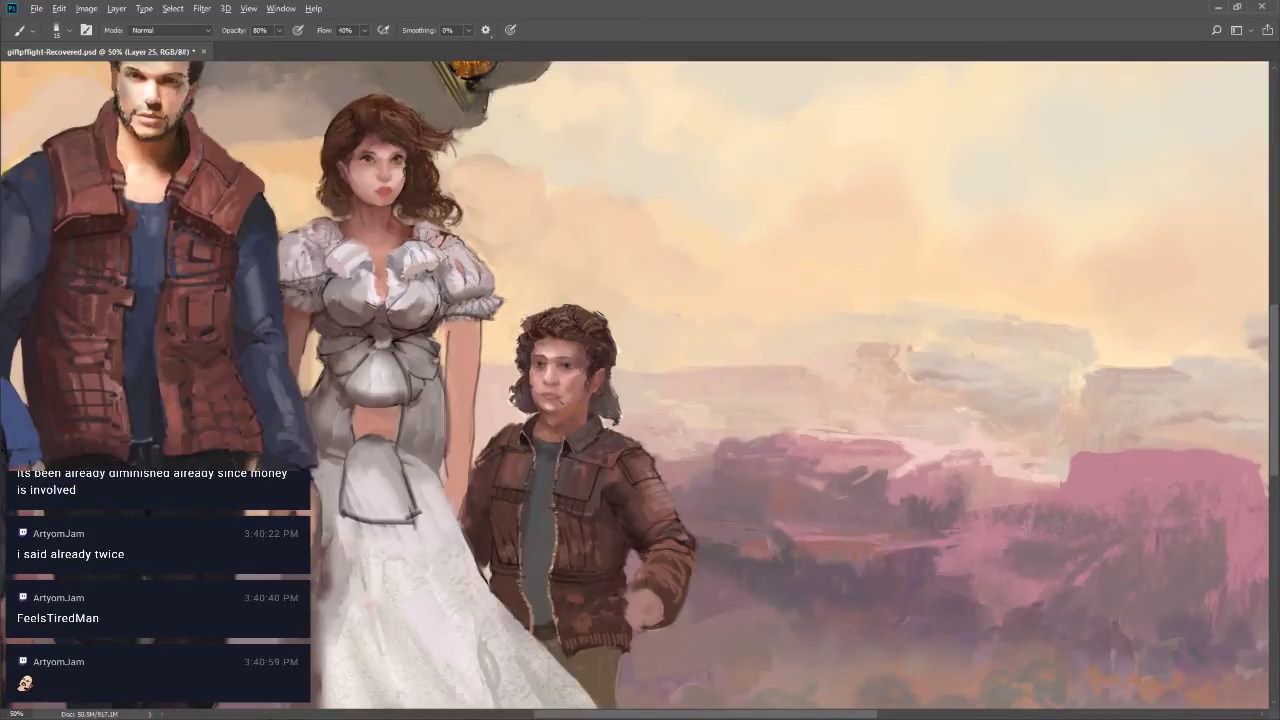
Sample the boy's hand colour, repaint the hand and outline its fingers with a fine dark brush
key(bracketleft)
alt+click(644, 596)
drag(646, 589, 643, 589)
key(])
drag(652, 602, 651, 604)
alt+click(639, 549)
key(bracketleft)
key(bracketleft)
key(bracketleft)
key(bracketleft)
key(bracketleft)
key(bracketleft)
key(bracketleft)
mouse_move(652, 614)
mouse_down()
mouse_move(632, 610)
mouse_move(646, 609)
mouse_up()
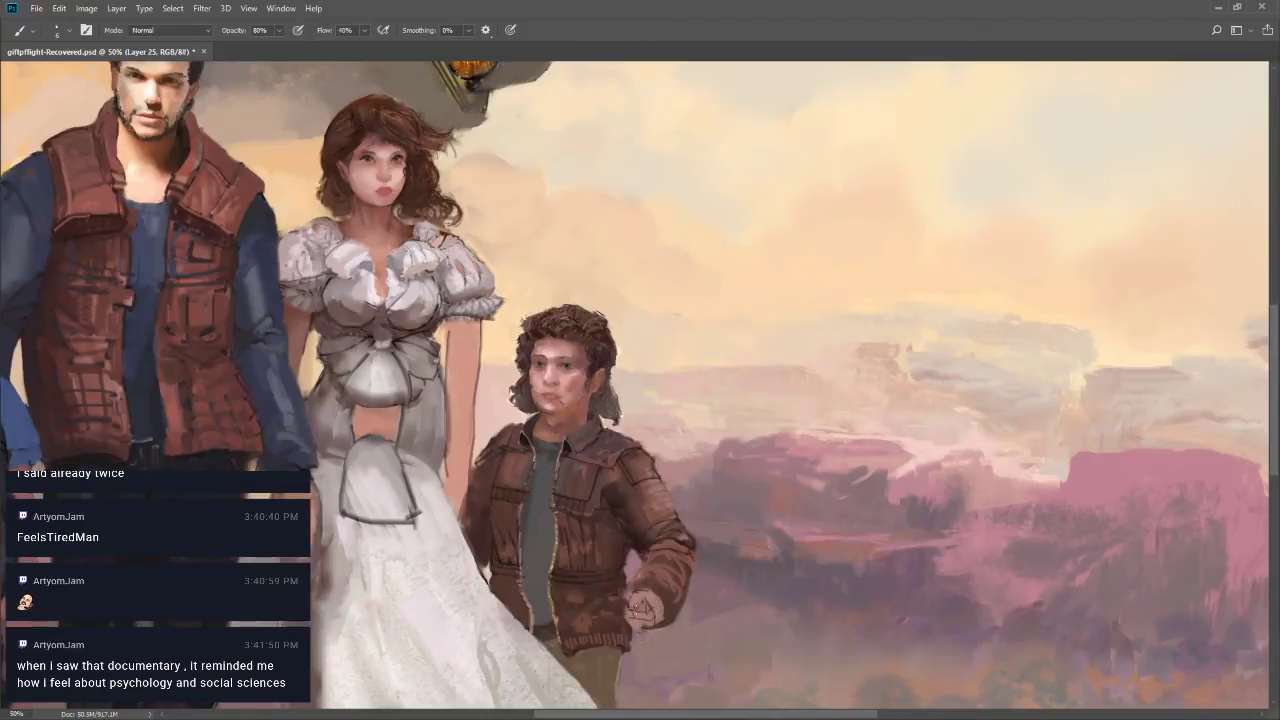
Sample the pink skin tone from the boy's face and paint light areas on his hand with a larger brush
alt+click(572, 378)
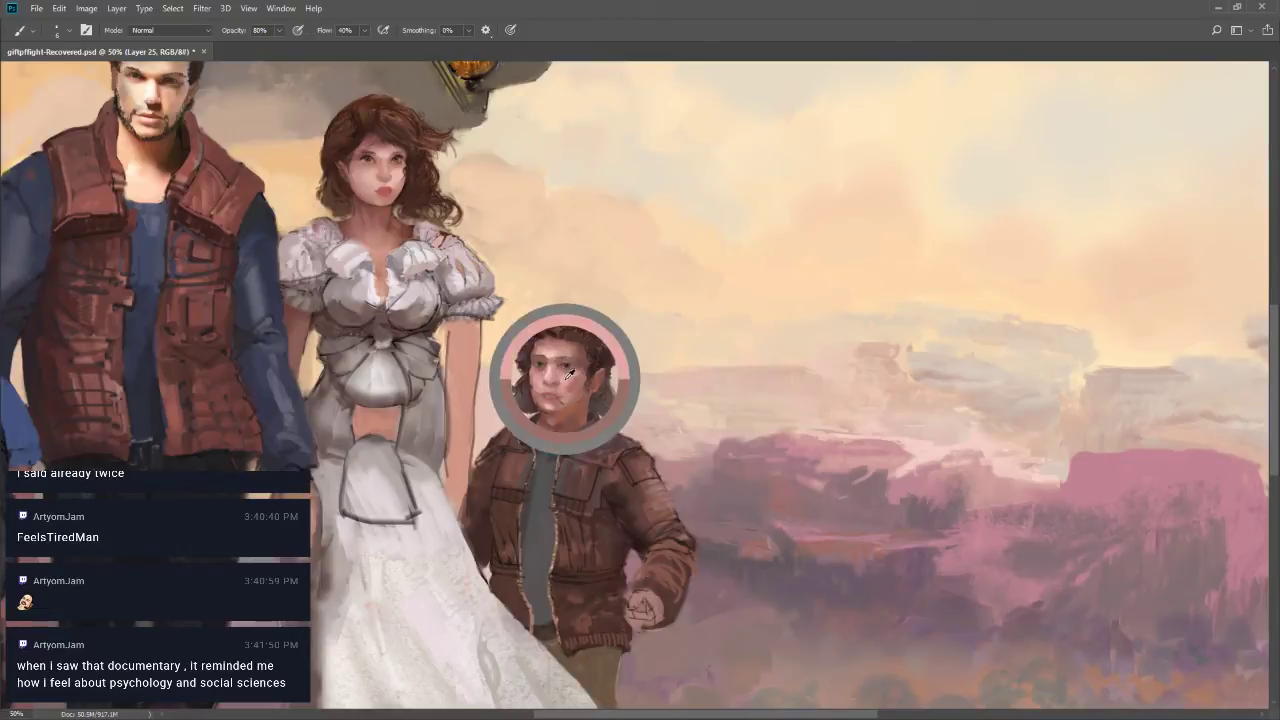
key(bracketright)
key(bracketright)
key(bracketright)
key(bracketright)
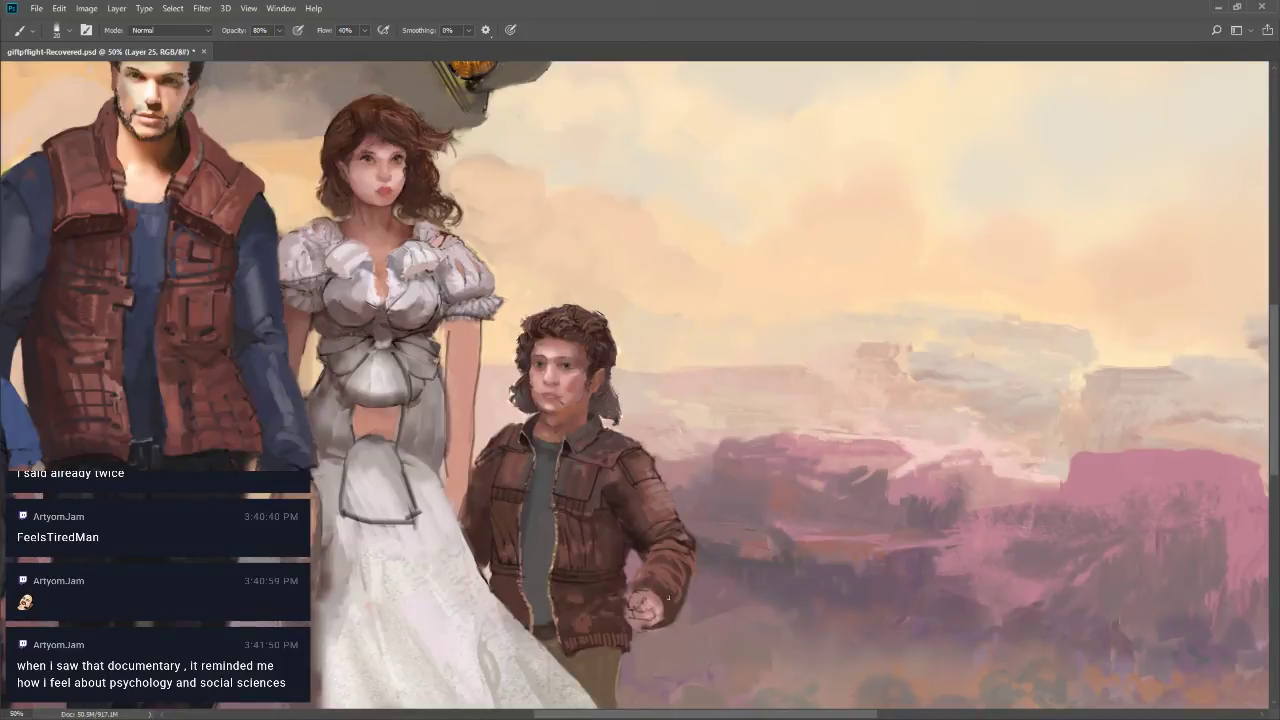
Set the foreground colour to 000000 and sharpen the dark lines around the boy's fingers and cuff with a small brush
key(bracketleft)
key(bracketright)
key(bracketleft)
key(bracketleft)
key(bracketleft)
key(bracketleft)
key(bracketleft)
click(627, 624)
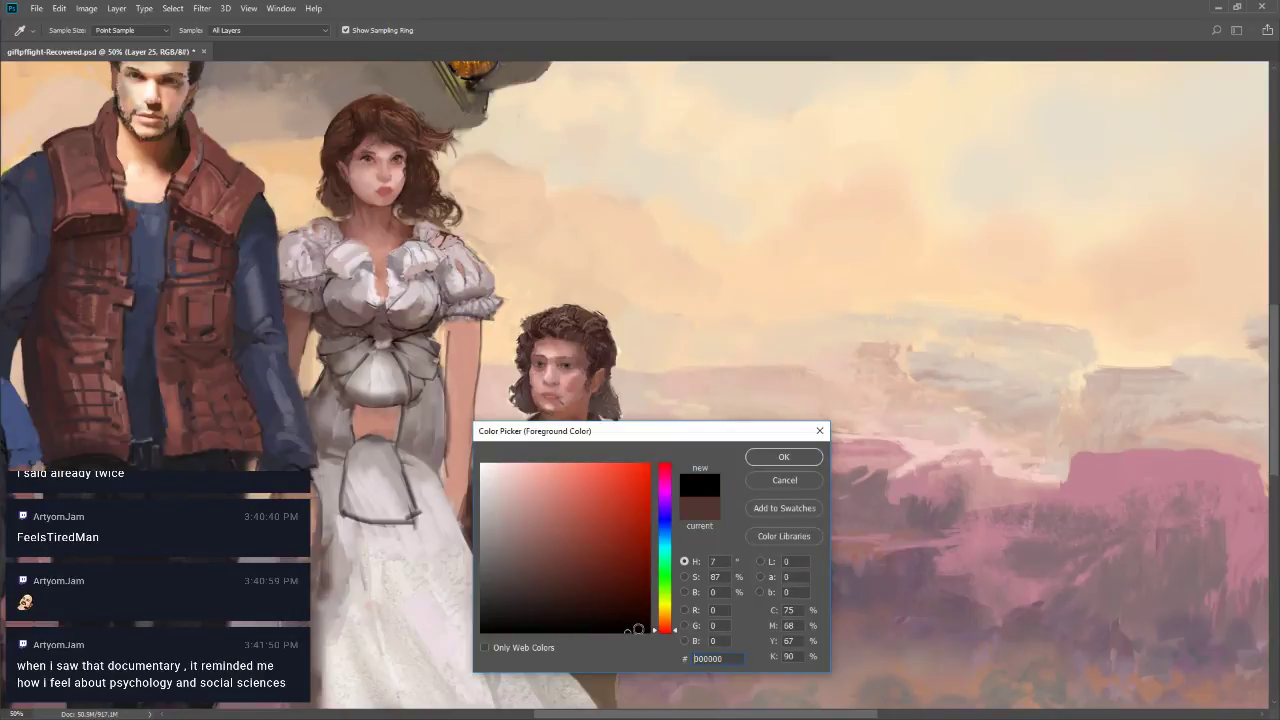
click(777, 455)
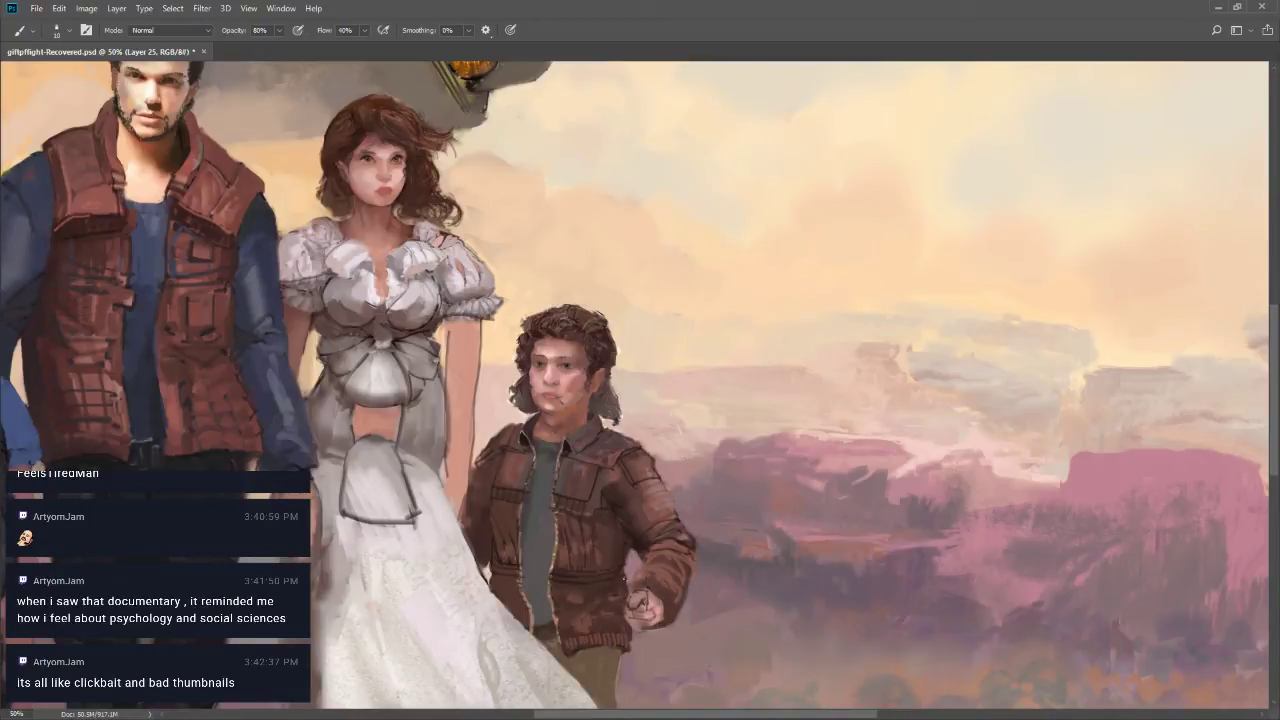
key(bracketright)
key(bracketright)
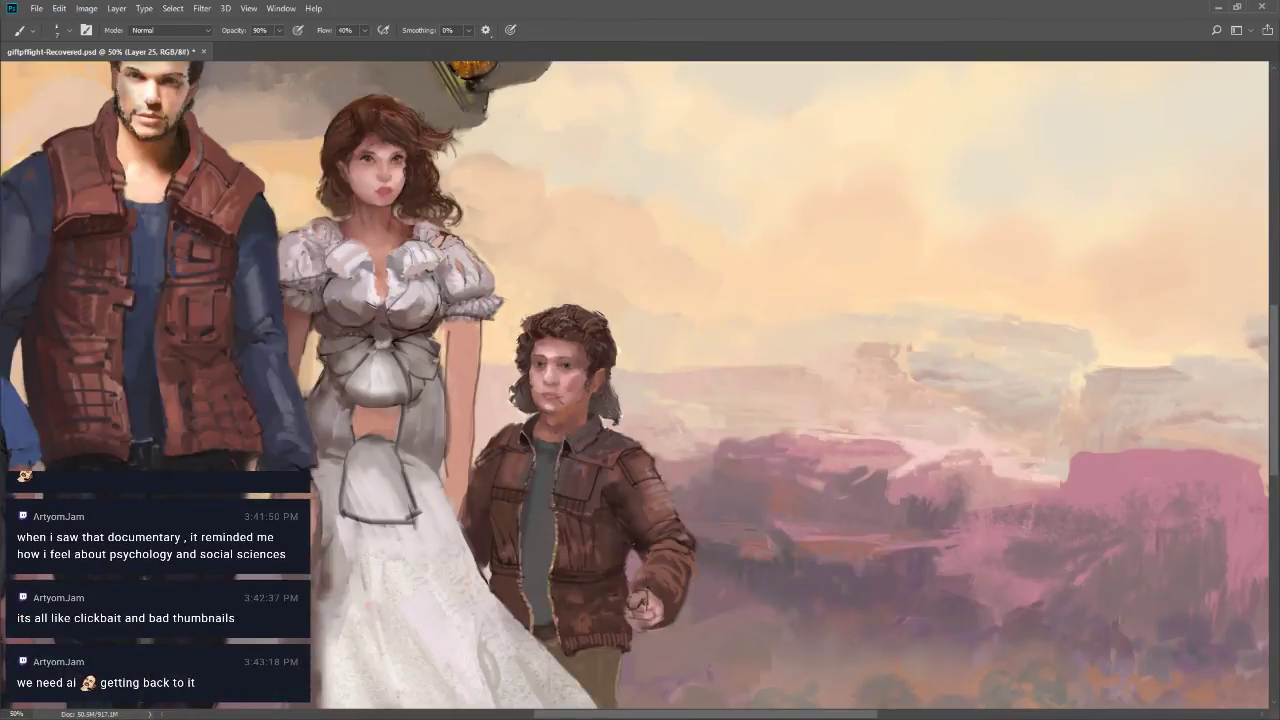
Sample the jacket's browns, set the brush opacity to 80% and paint shading on the boy's bent sleeve
key(bracketright)
alt+click(639, 544)
key(bracketright)
key(bracketright)
key(8)
alt+click(662, 526)
alt+click(676, 518)
key(bracketleft)
key(bracketleft)
key(bracketleft)
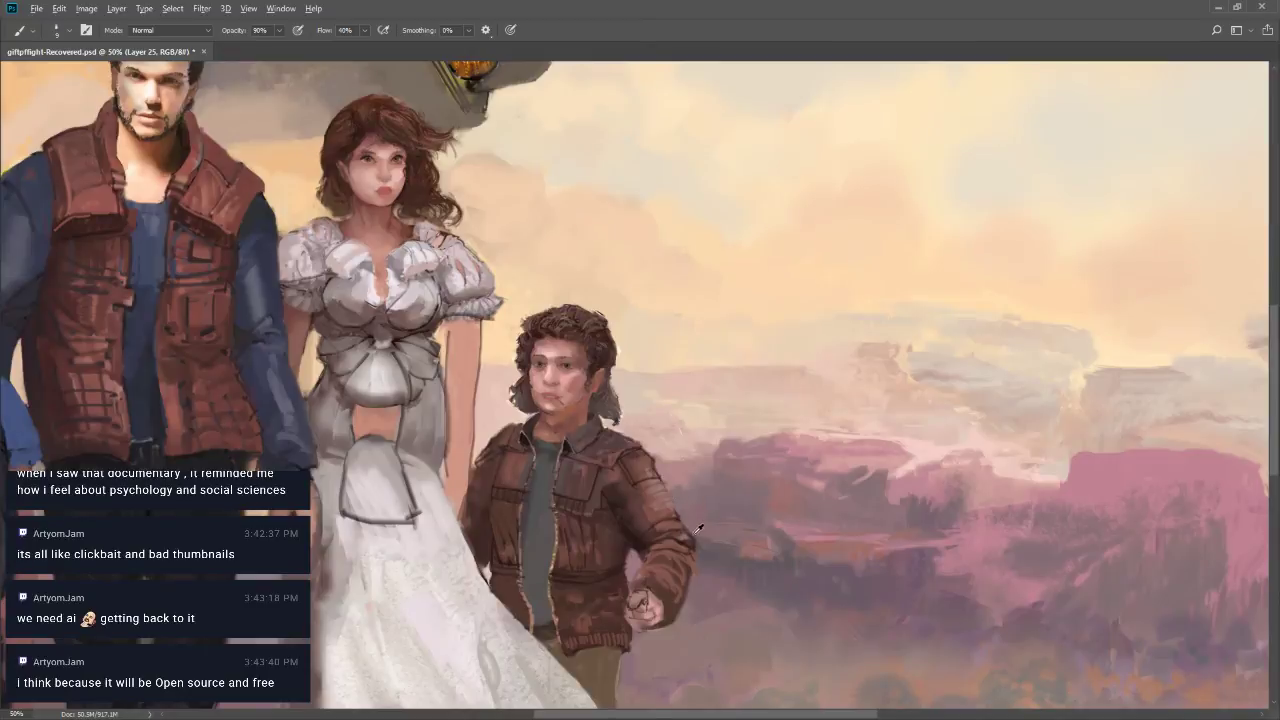
Sample the brown of the boy's sleeve and paint over the elbow area with a larger brush
key(bracketright)
key(bracketright)
key(bracketright)
alt+click(669, 525)
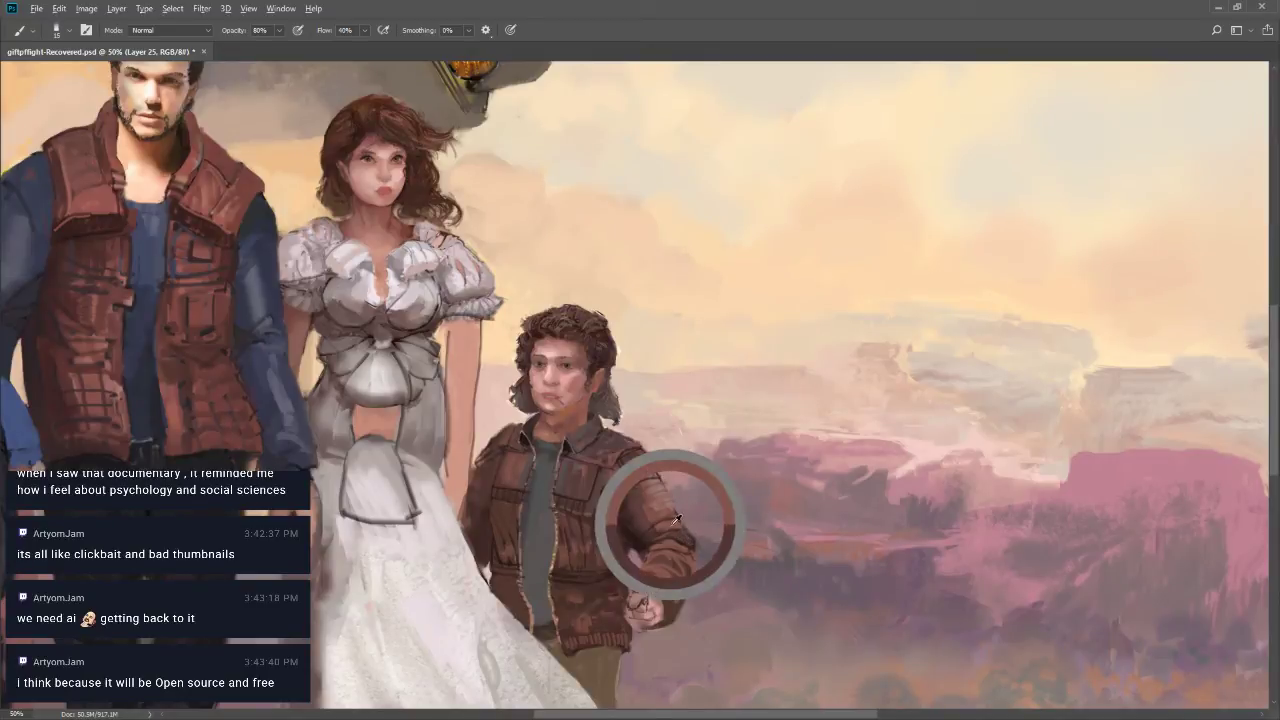
drag(670, 534, 686, 546)
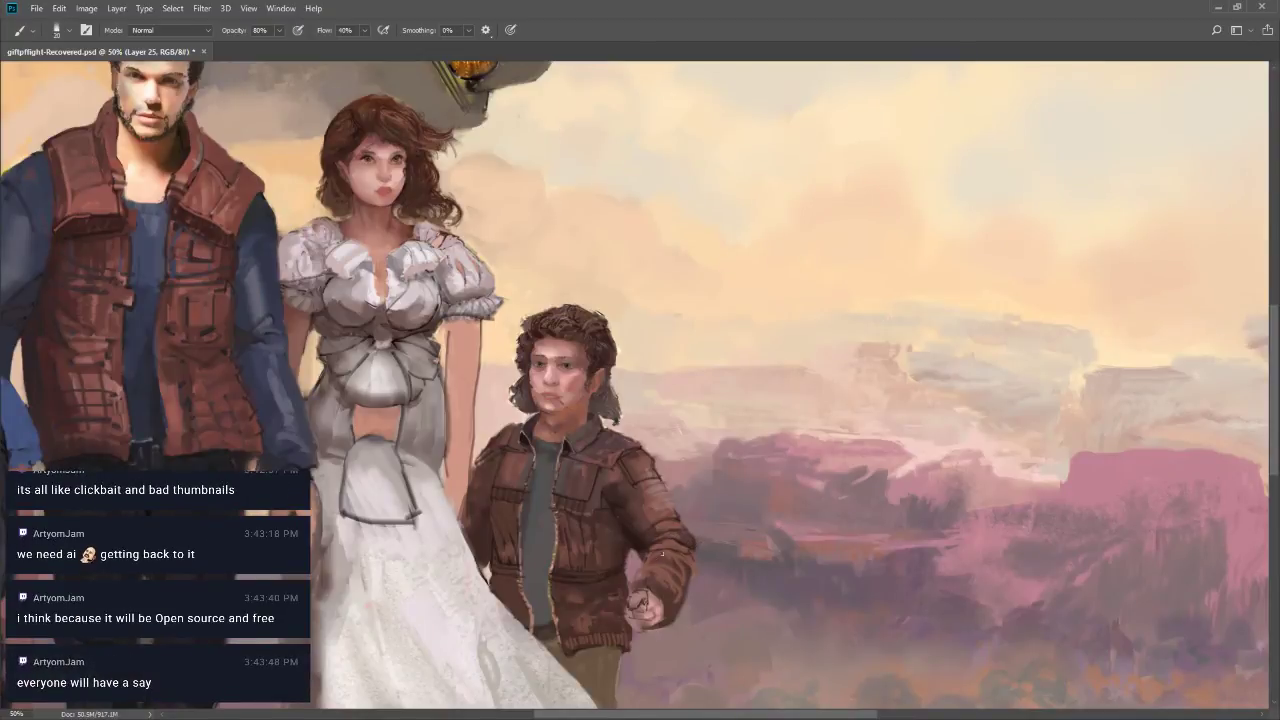
Rework the folds around the boy's elbow with sampled sleeve browns, varying the brush size
alt+click(680, 542)
key(bracketleft)
key(bracketleft)
key(bracketright)
key(bracketright)
key(bracketright)
key(bracketleft)
key(bracketleft)
key(bracketright)
click(670, 545)
alt+click(676, 544)
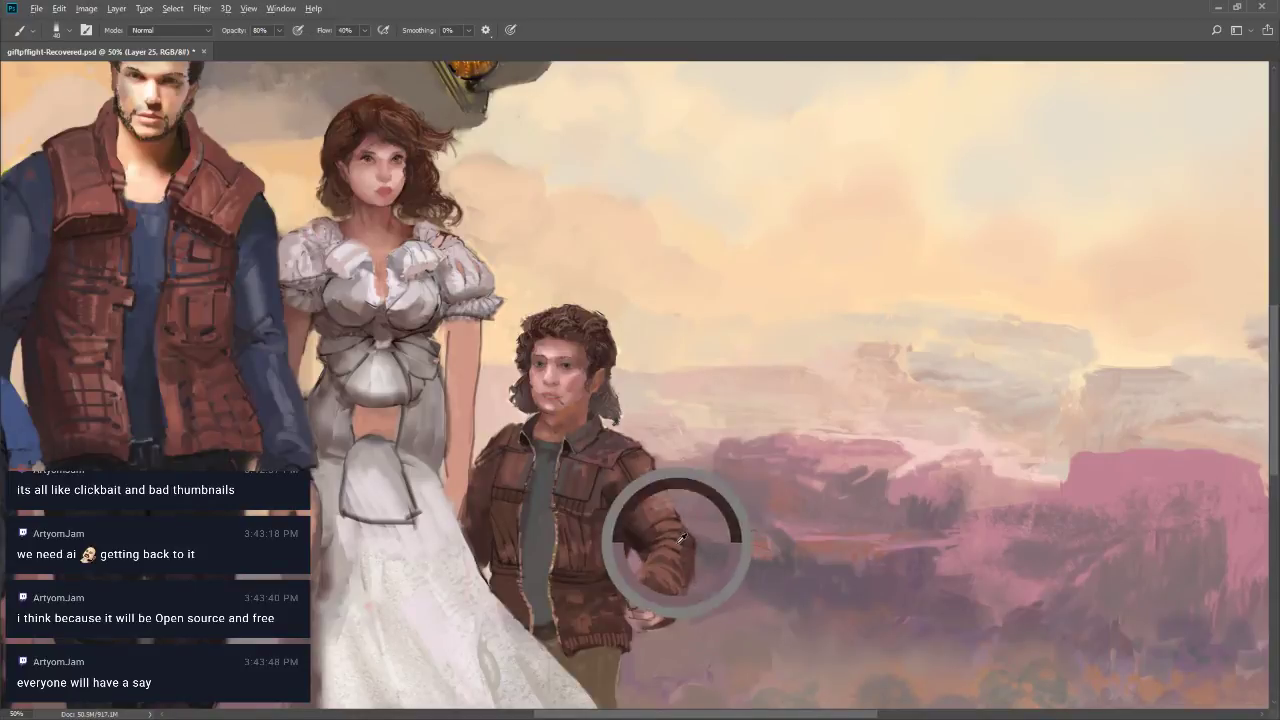
Paint the outer edge of the boy's sleeve from elbow to forearm with a sampled brown and a smaller brush
key(bracketleft)
key(bracketleft)
key(bracketleft)
drag(694, 552, 692, 575)
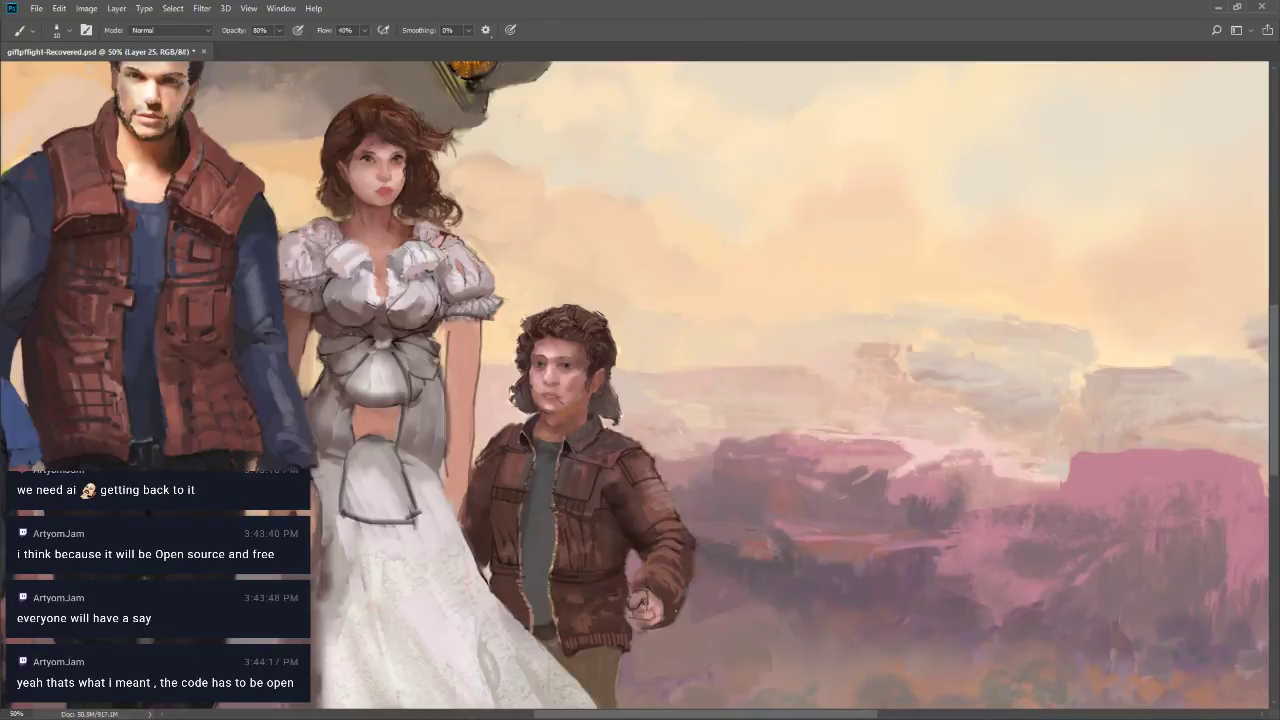
alt+click(678, 542)
key(bracketright)
drag(692, 551, 685, 596)
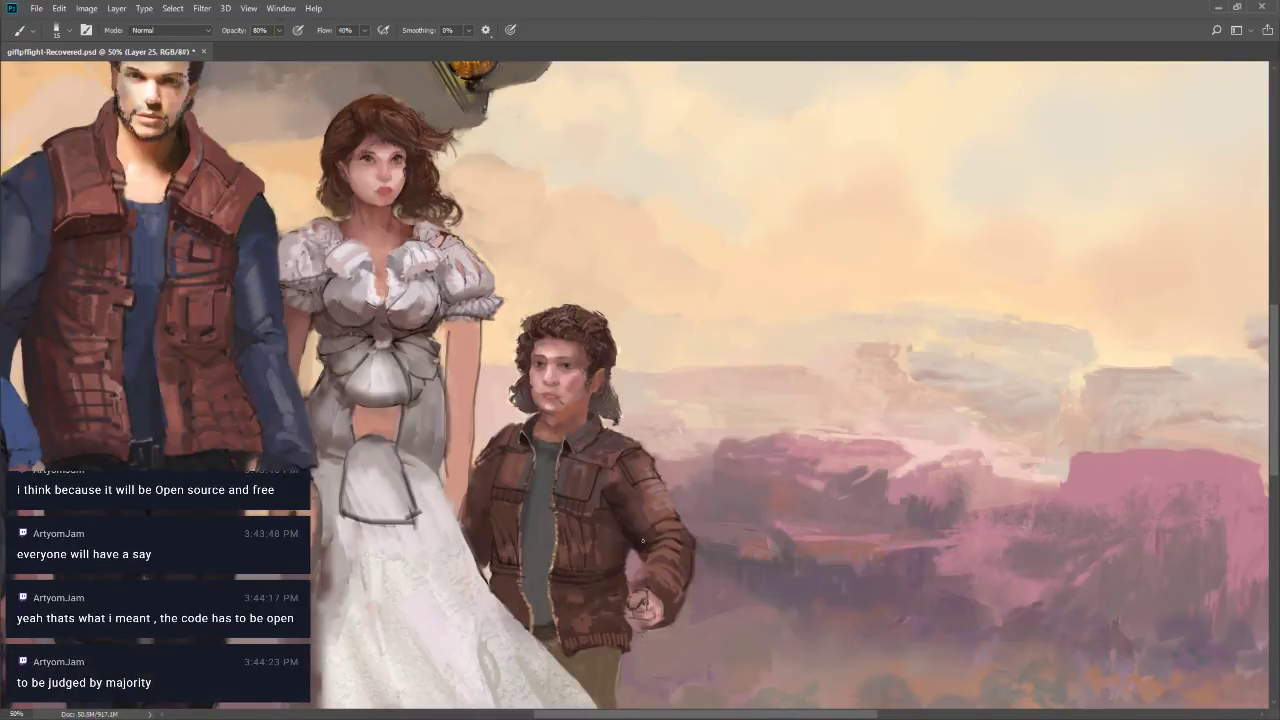
Paint the inner side of the boy's forearm and refine his cuff and hand with a small brush
mouse_move(634, 579)
mouse_down()
mouse_move(629, 592)
mouse_move(645, 562)
mouse_up()
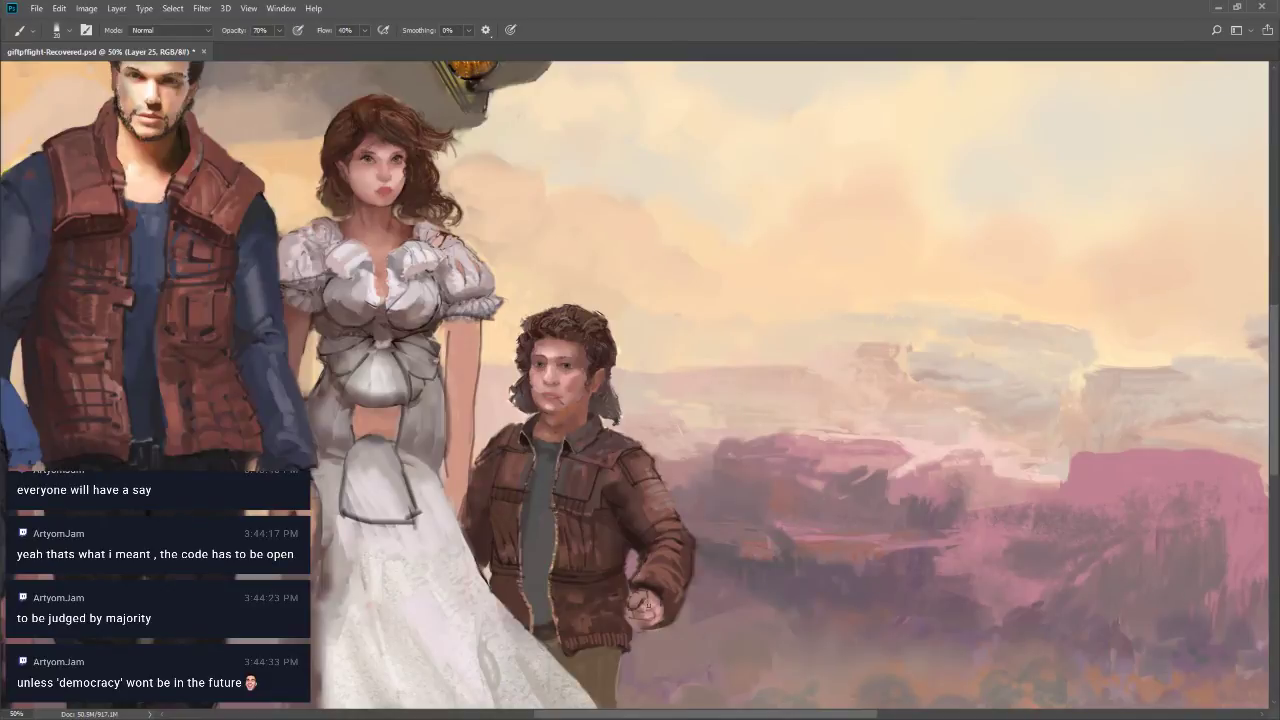
alt+click(642, 590)
key(bracketleft)
key(bracketleft)
key(bracketleft)
key(bracketleft)
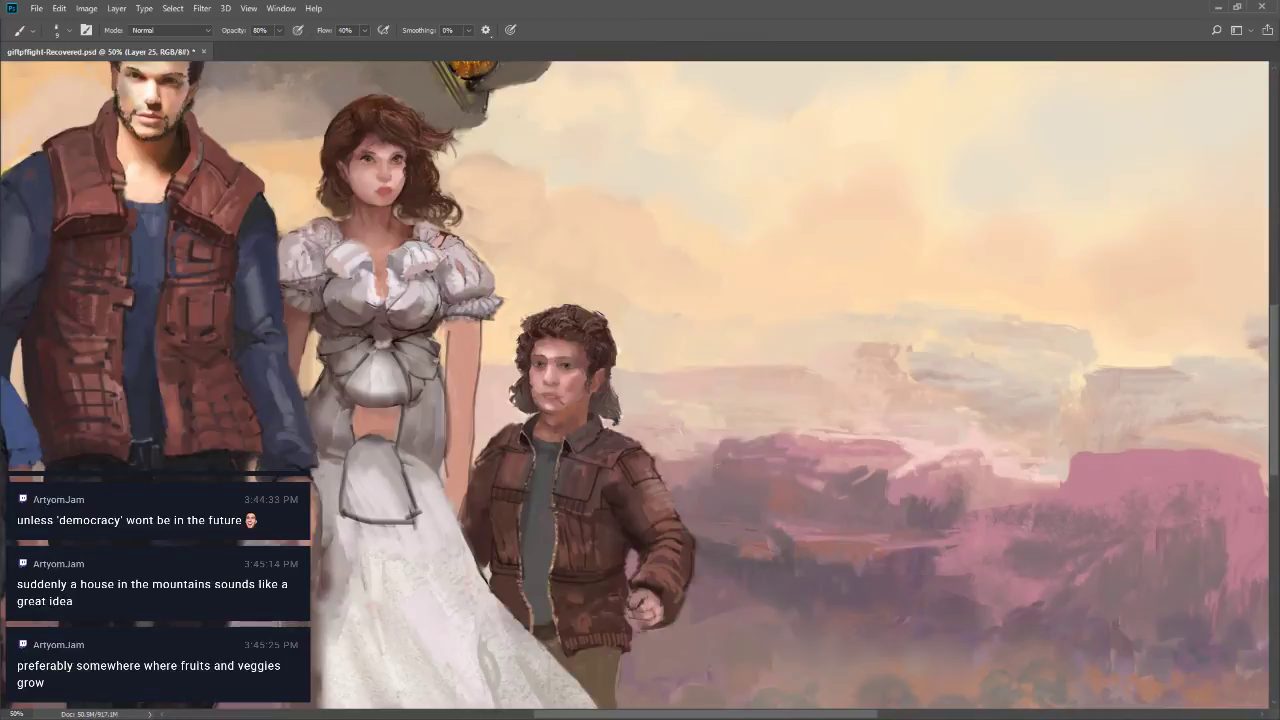
Paint the man's belt area below the hem of his vest
key(bracketright)
alt+click(670, 453)
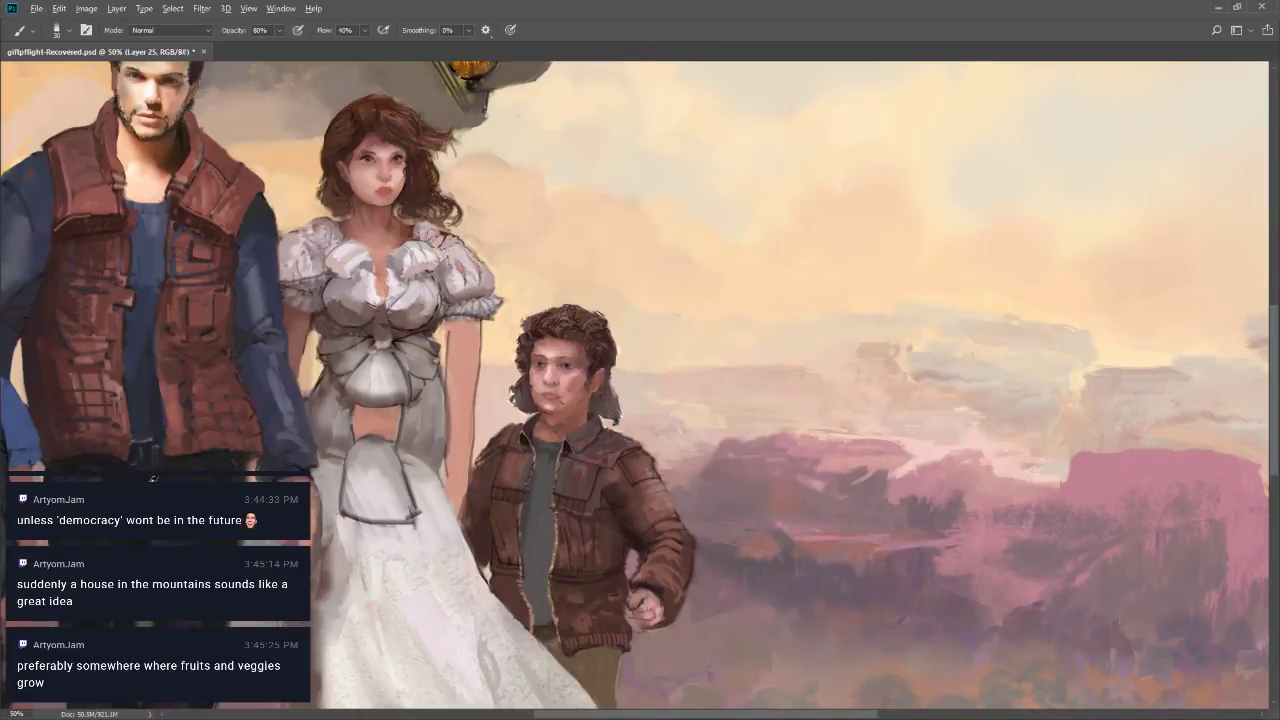
key(bracketleft)
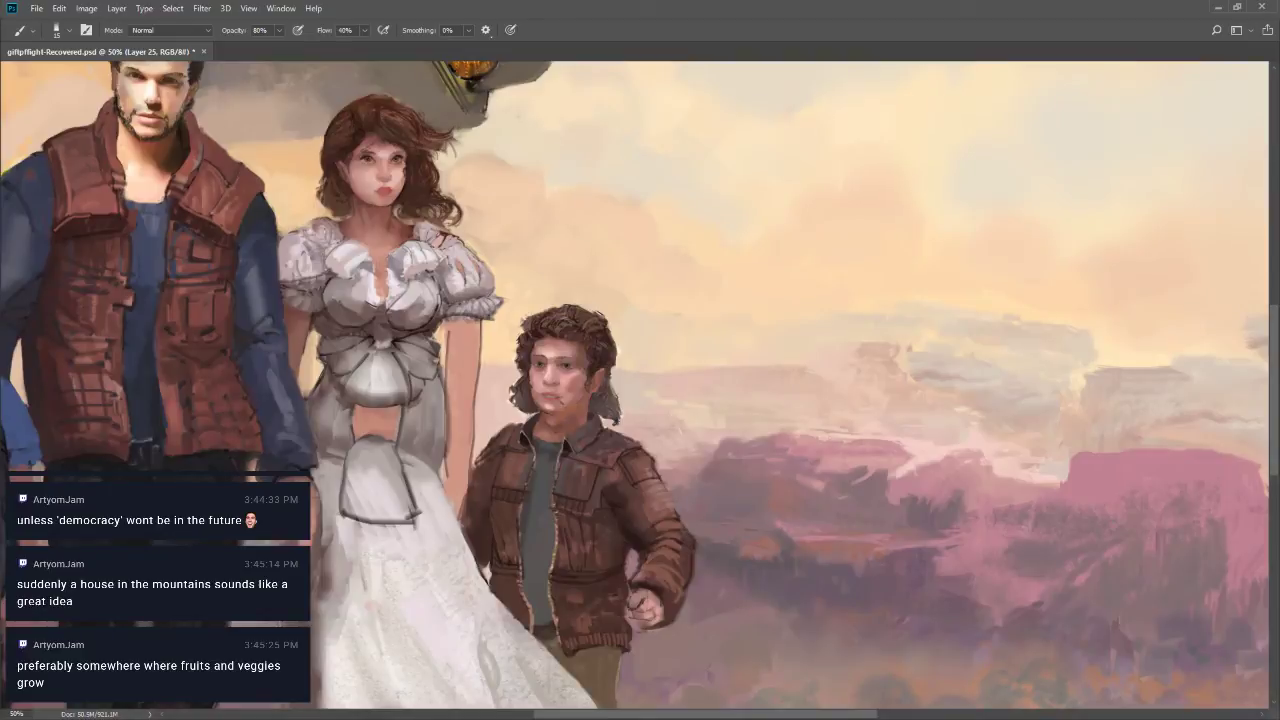
key(bracketleft)
key(bracketright)
drag(180, 457, 160, 458)
Paint over the dark outlines of the grey hanging panel on the woman's dress and sample greys from its waist
mouse_move(348, 506)
mouse_down()
mouse_move(414, 515)
mouse_move(376, 517)
mouse_move(409, 521)
mouse_up()
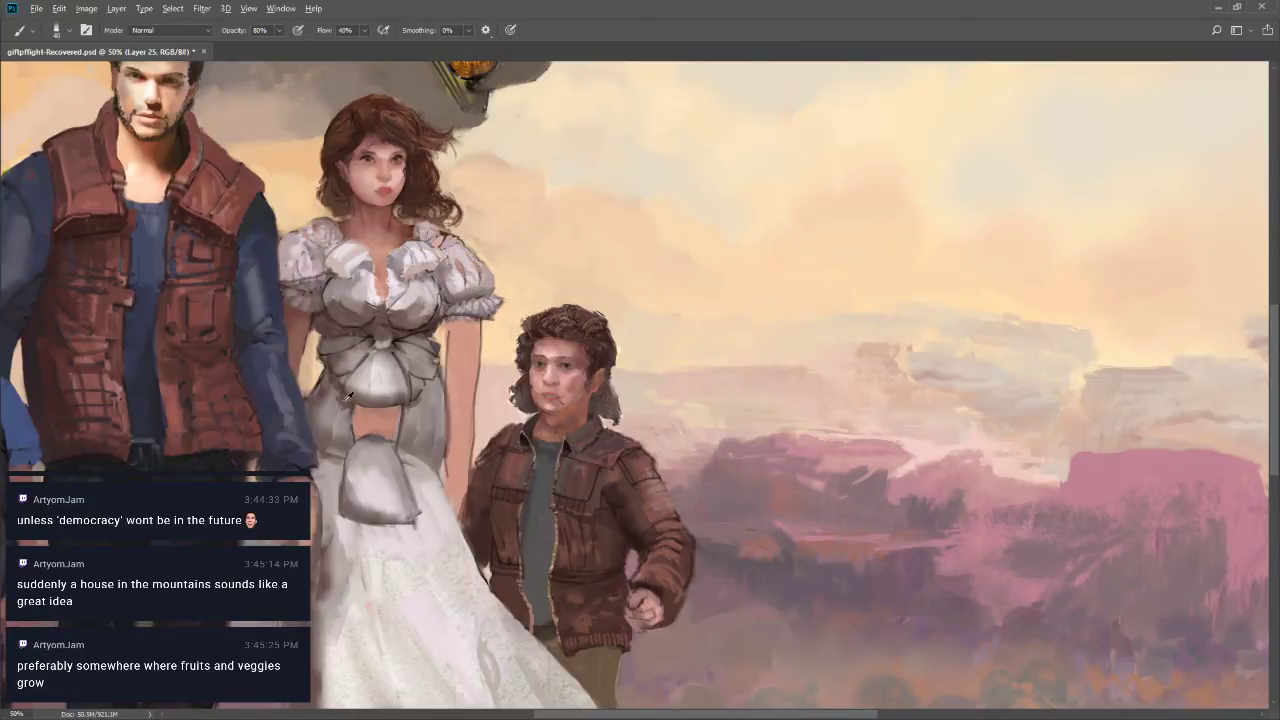
drag(341, 456, 341, 470)
alt+click(349, 408)
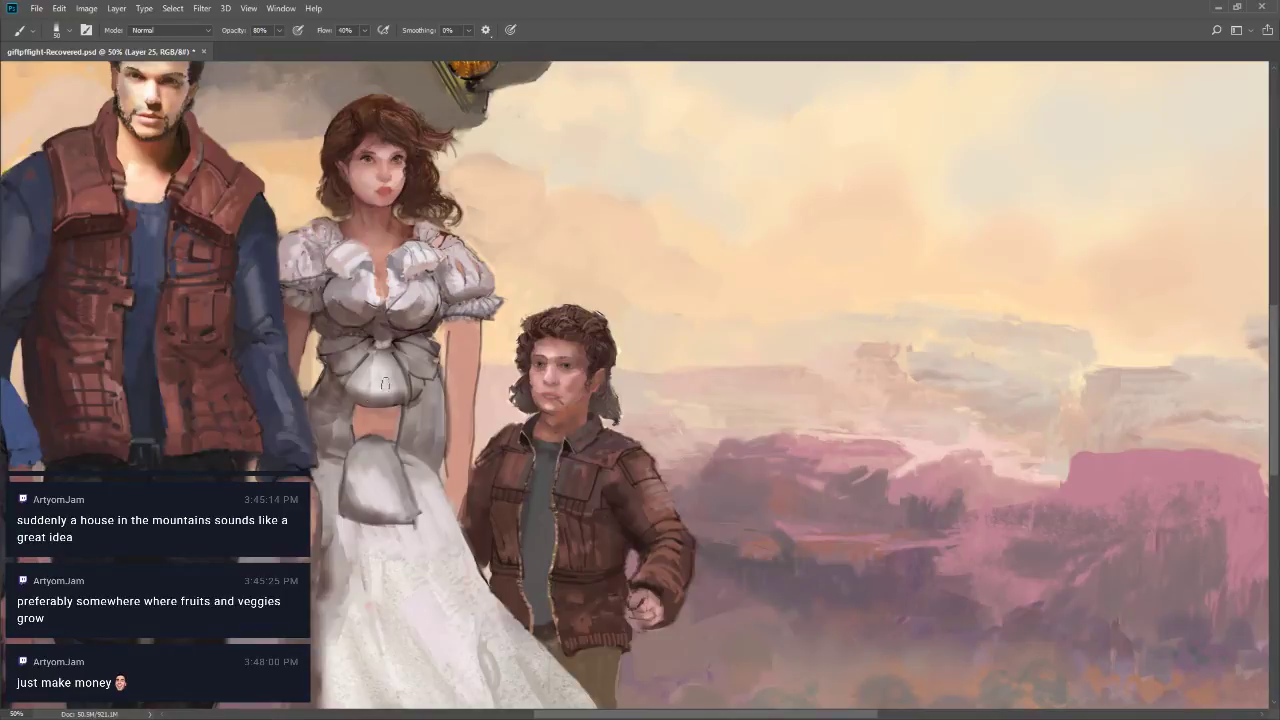
alt+click(340, 358)
alt+click(331, 372)
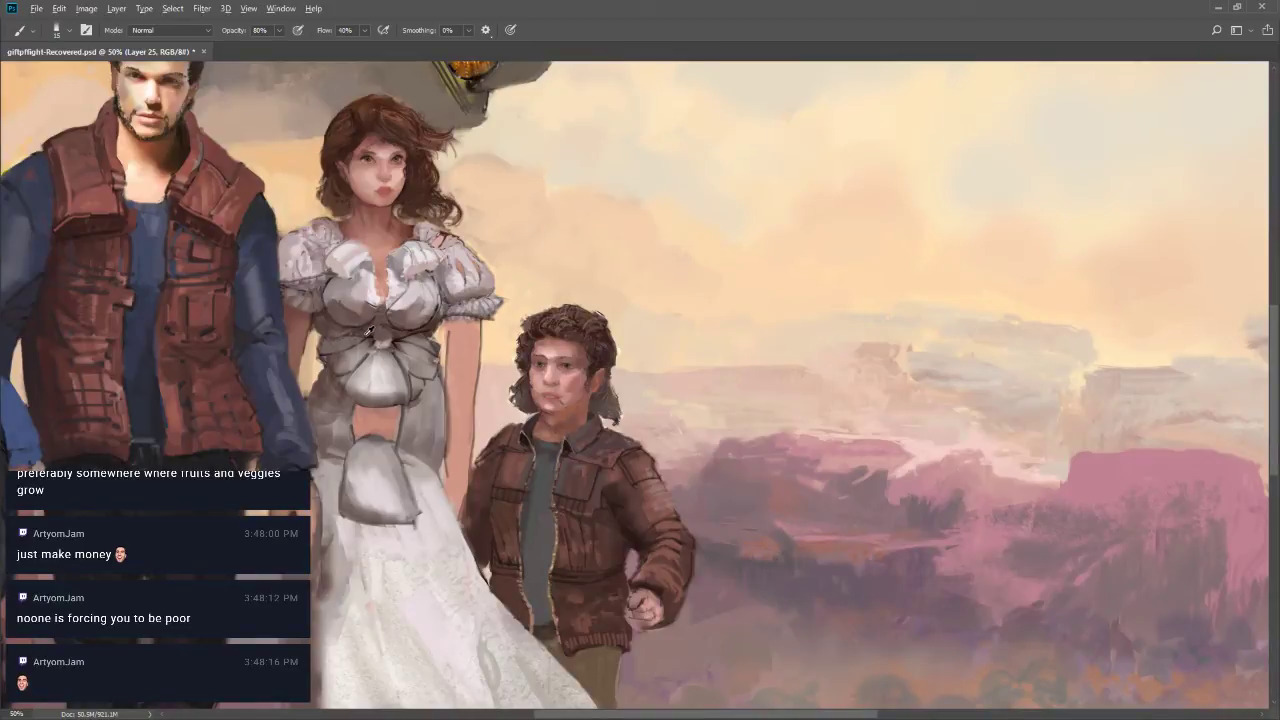
Shade the waist bow and the grey drapery at the hips of the woman's dress
key(bracketleft)
key(bracketleft)
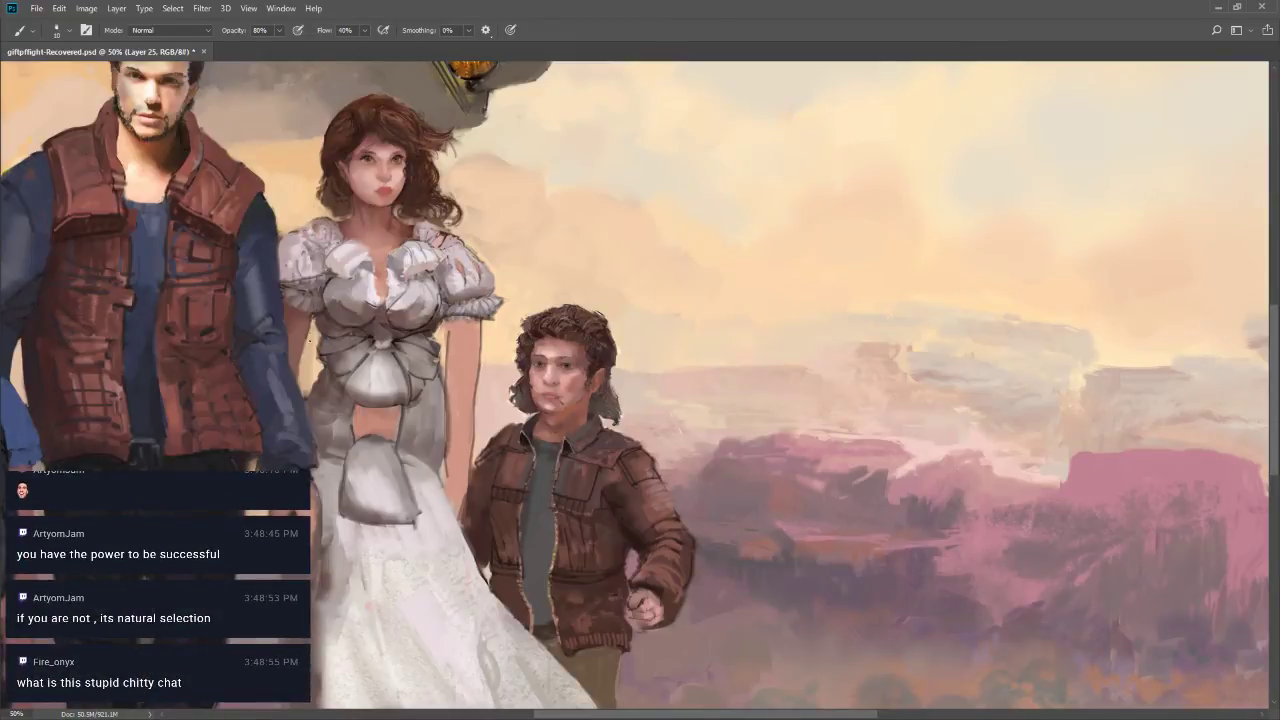
key(bracketright)
key(bracketleft)
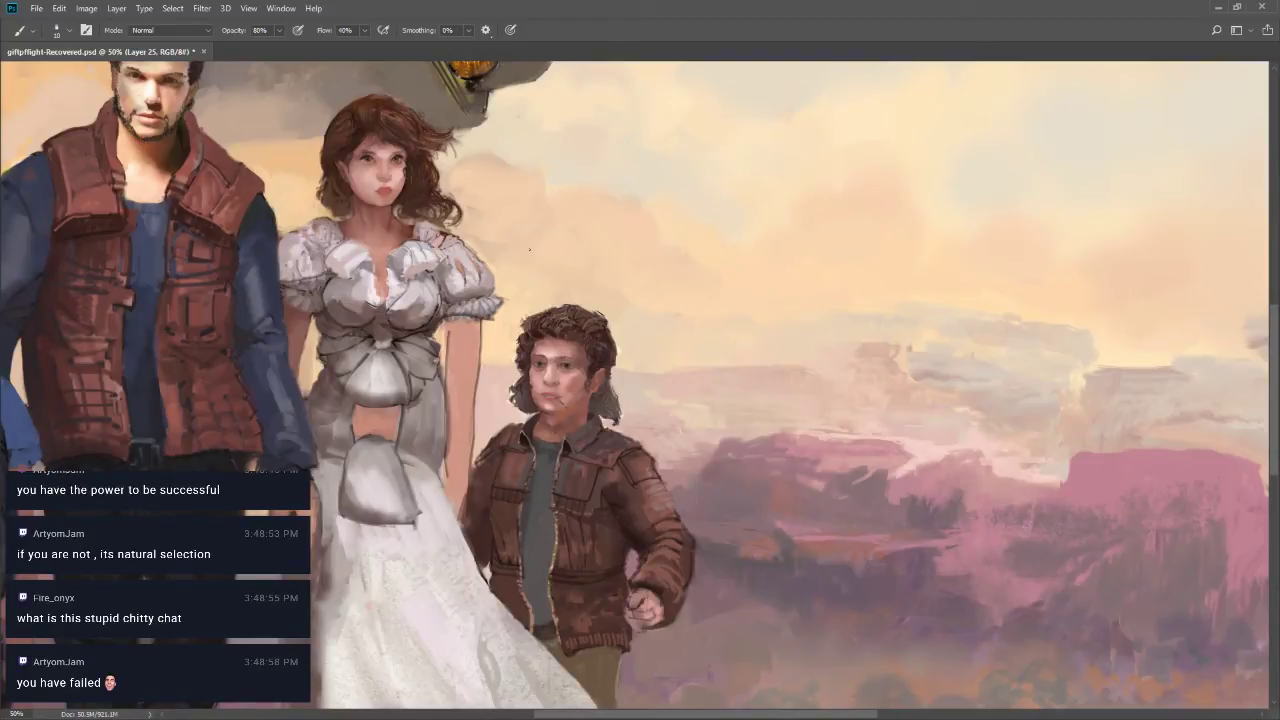
key(bracketright)
key(bracketleft)
mouse_move(351, 352)
mouse_down()
mouse_move(375, 387)
mouse_move(350, 389)
mouse_move(382, 425)
mouse_move(370, 397)
mouse_move(421, 409)
mouse_move(420, 444)
mouse_move(404, 453)
mouse_move(421, 421)
mouse_move(421, 463)
mouse_up()
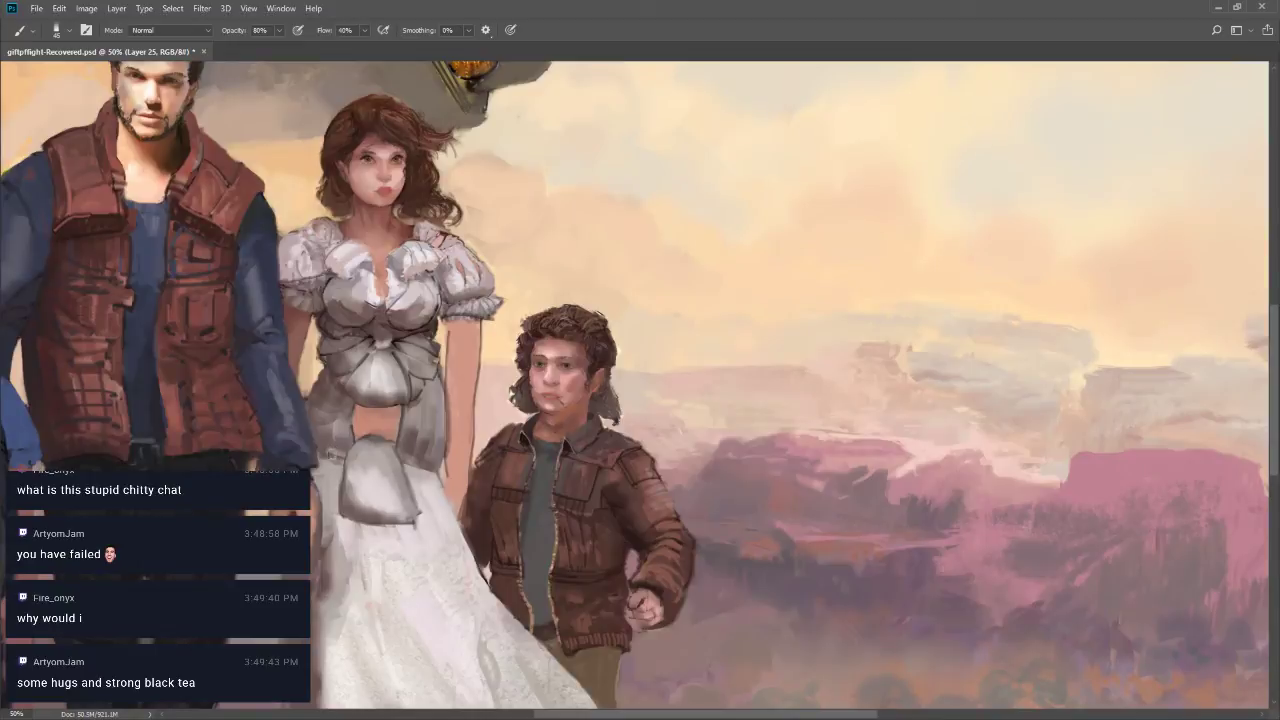
Set the brush opacity to 90% and refine the grey folds at the hip where they meet the white skirt
key(9)
drag(345, 422, 340, 438)
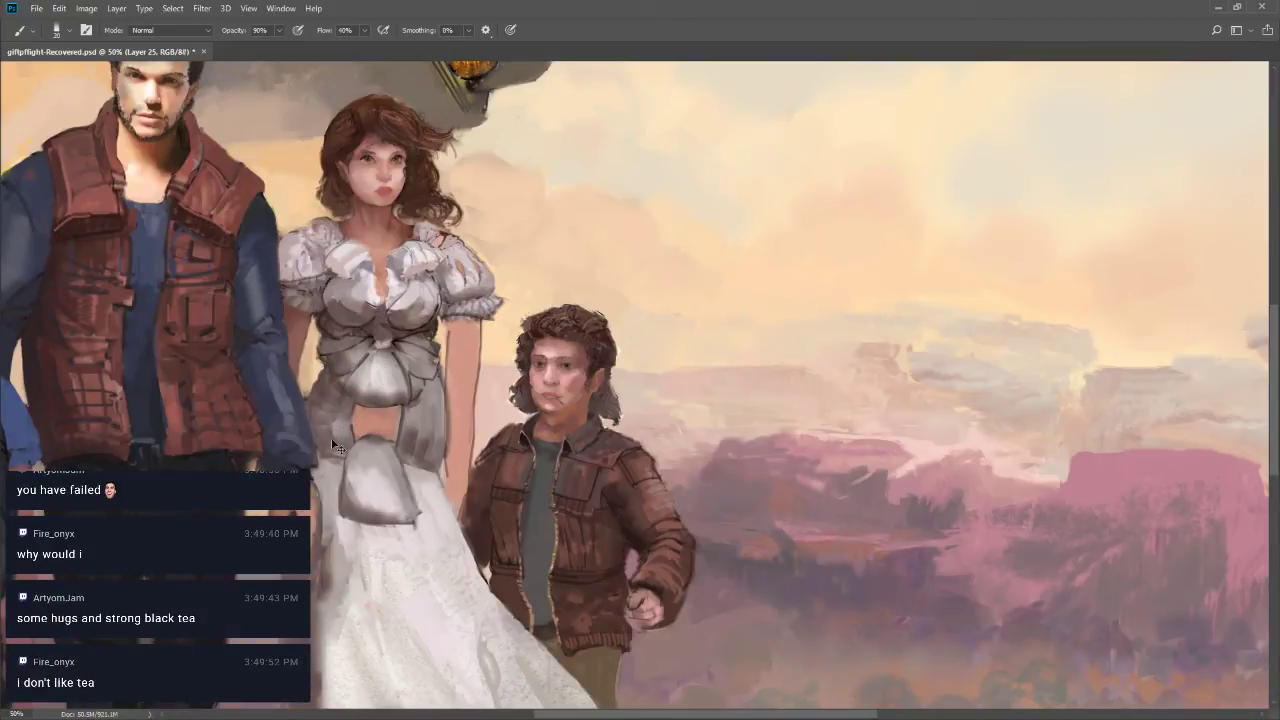
key(bracketleft)
key(bracketleft)
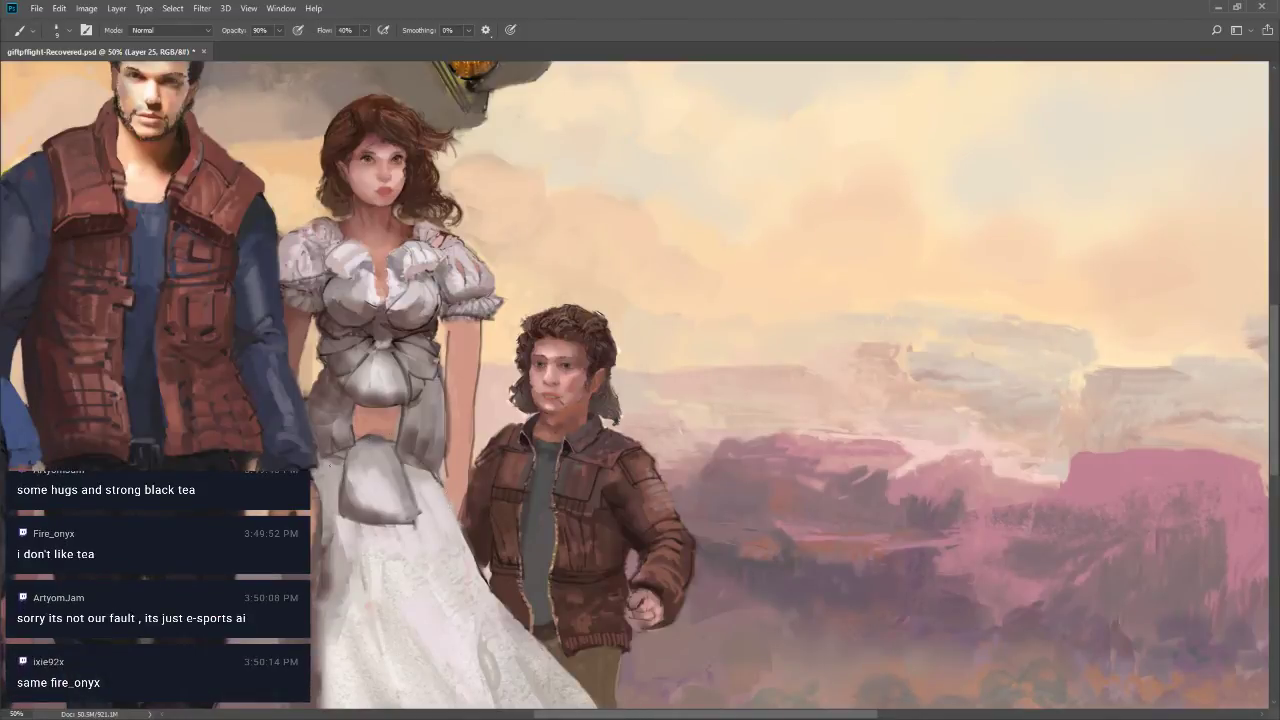
key(bracketright)
key(bracketright)
key(bracketright)
key(bracketright)
drag(337, 468, 342, 457)
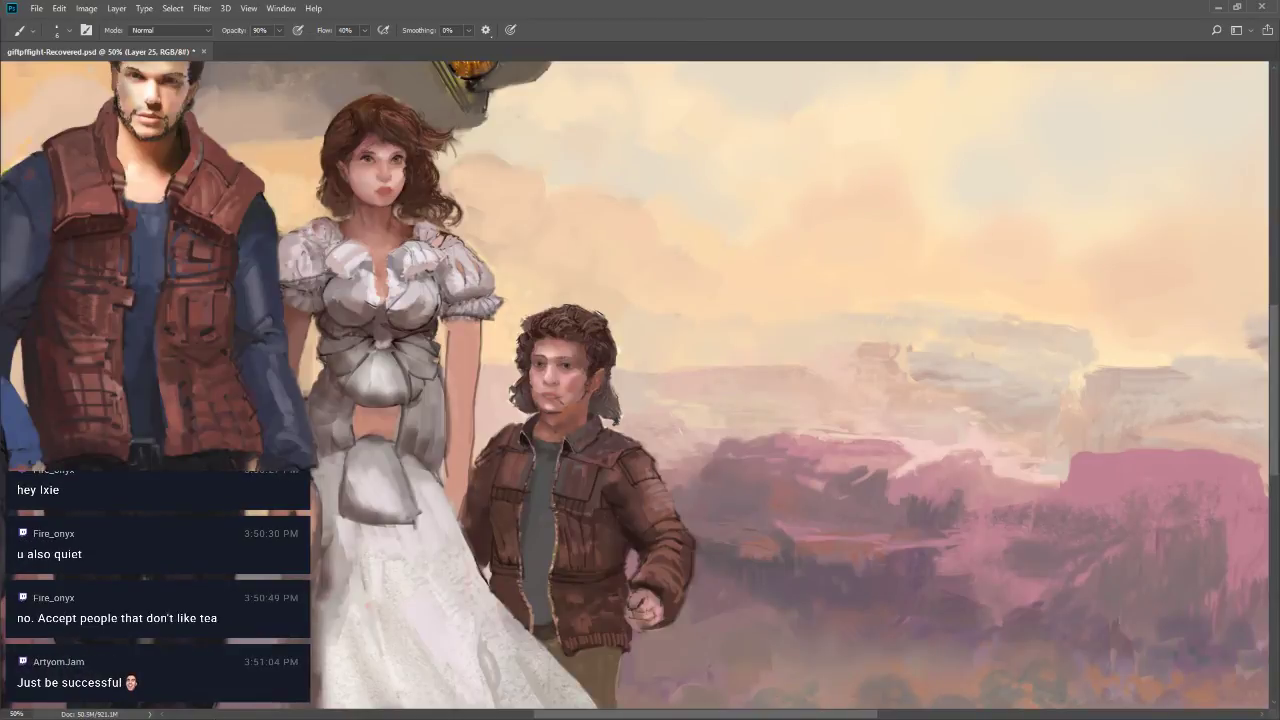
Reshape the woman's lips with a small brush, sampling their red tones
scroll(340, 357, down, 2)
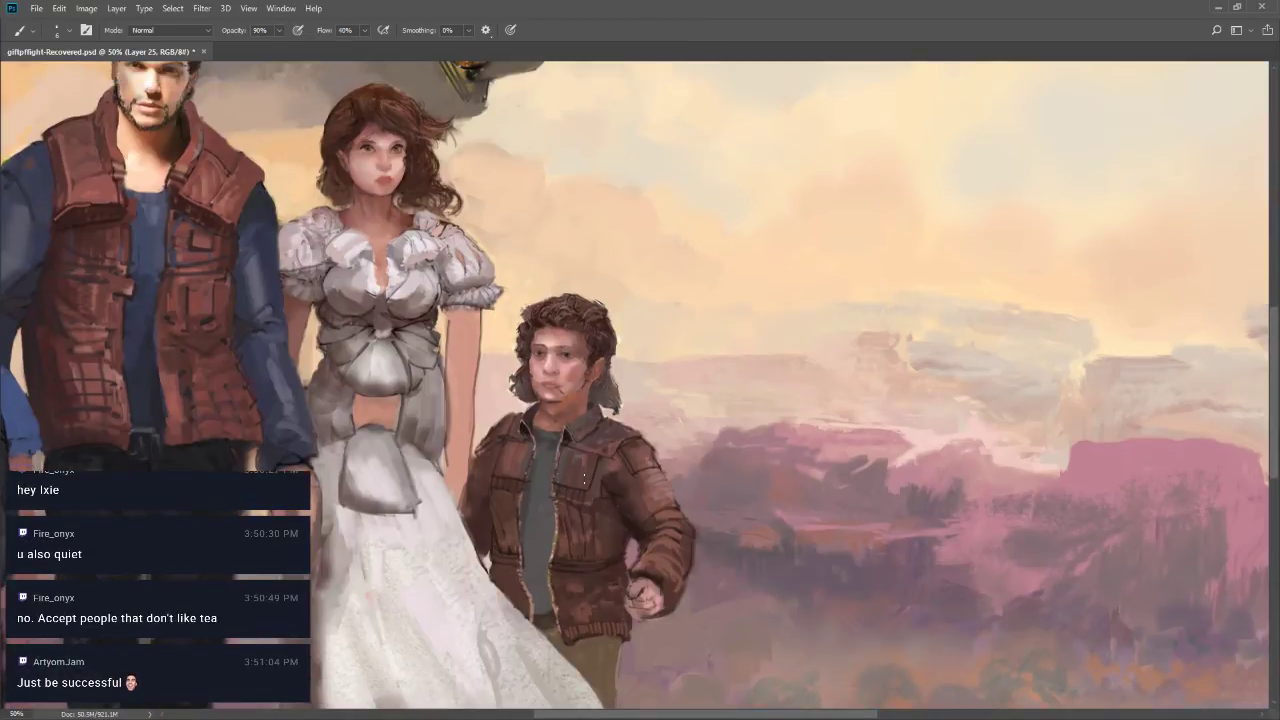
key(z)
scroll(336, 358, up, 1)
key(space)
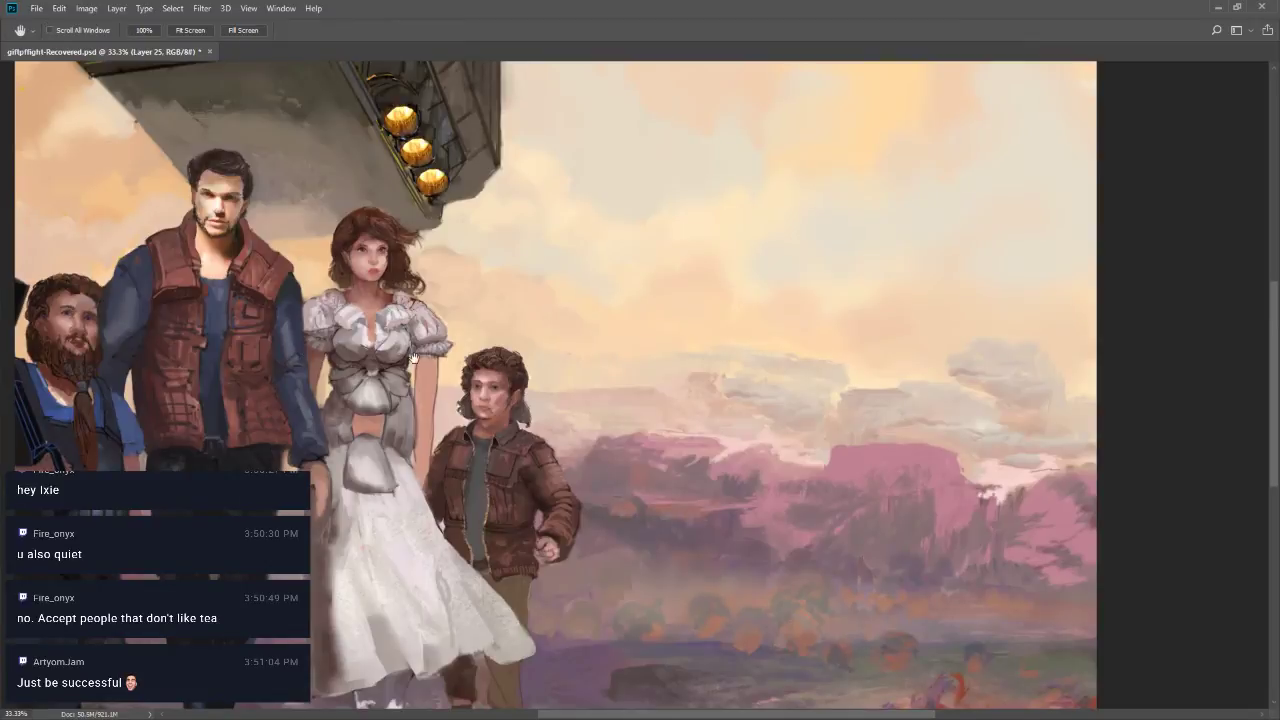
drag(258, 254, 610, 280)
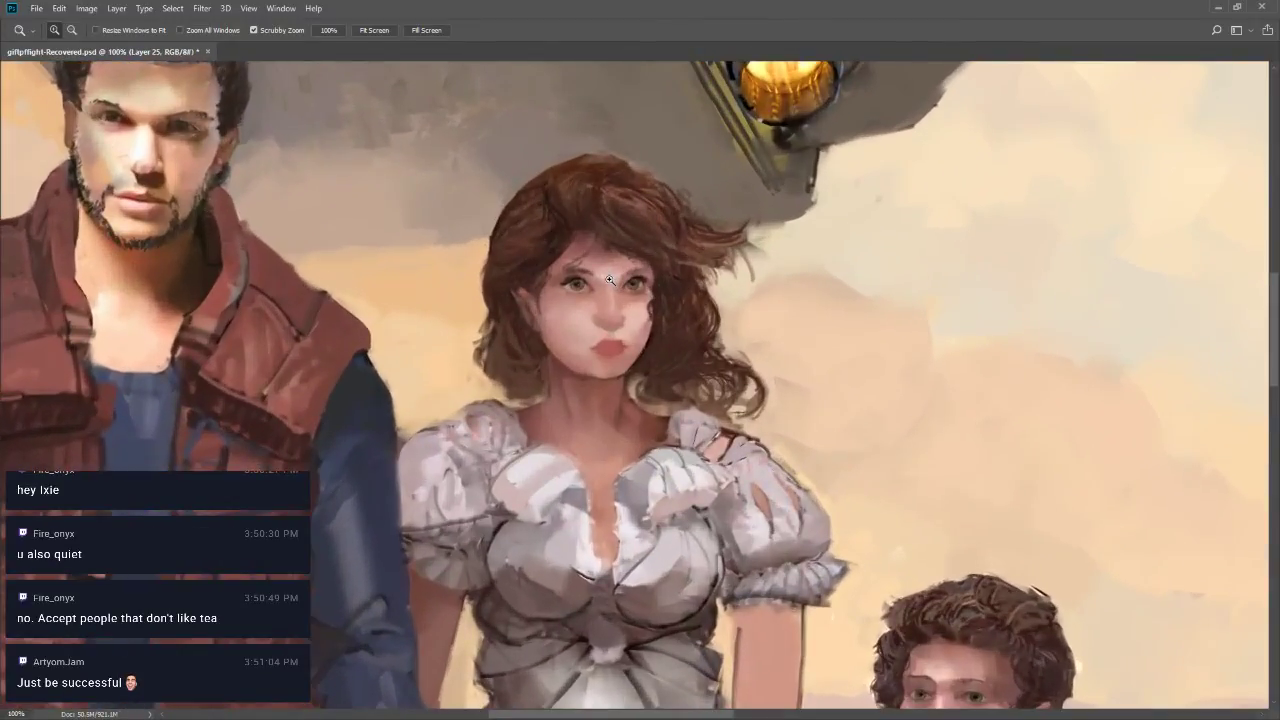
click(671, 357)
key(b)
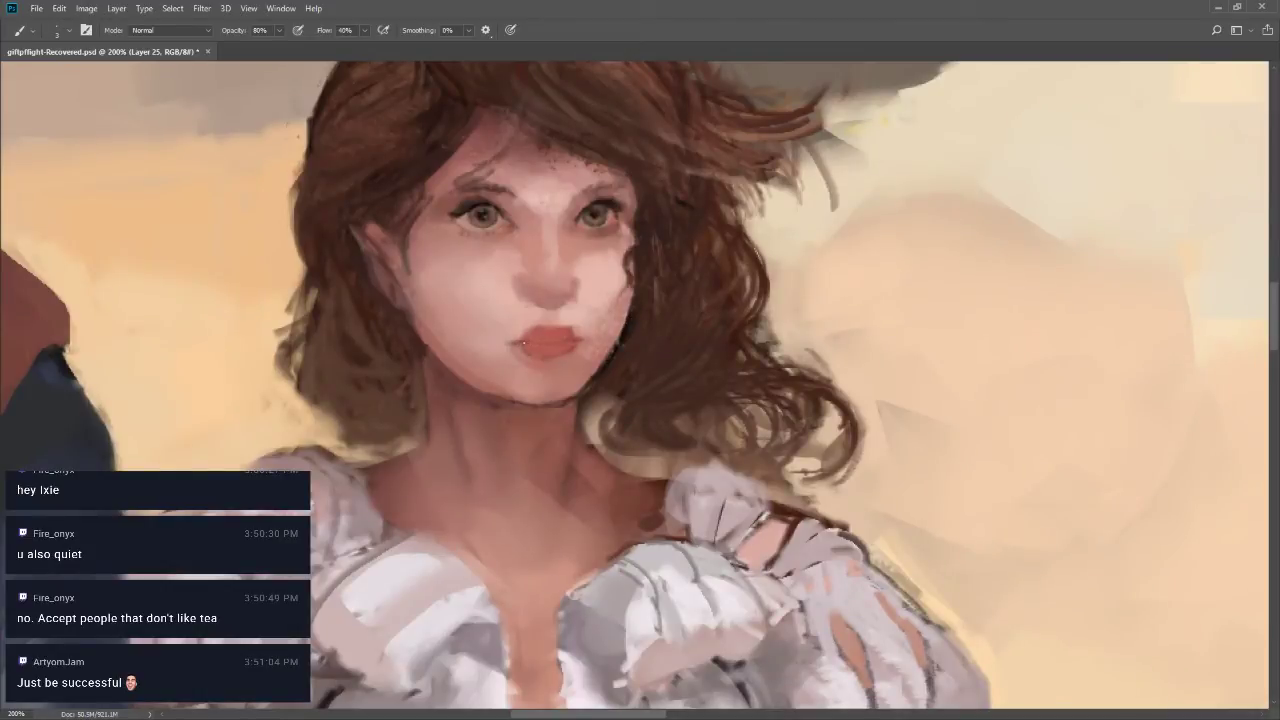
drag(523, 343, 574, 339)
alt+click(576, 336)
alt+click(541, 347)
key(z)
alt+click(560, 351)
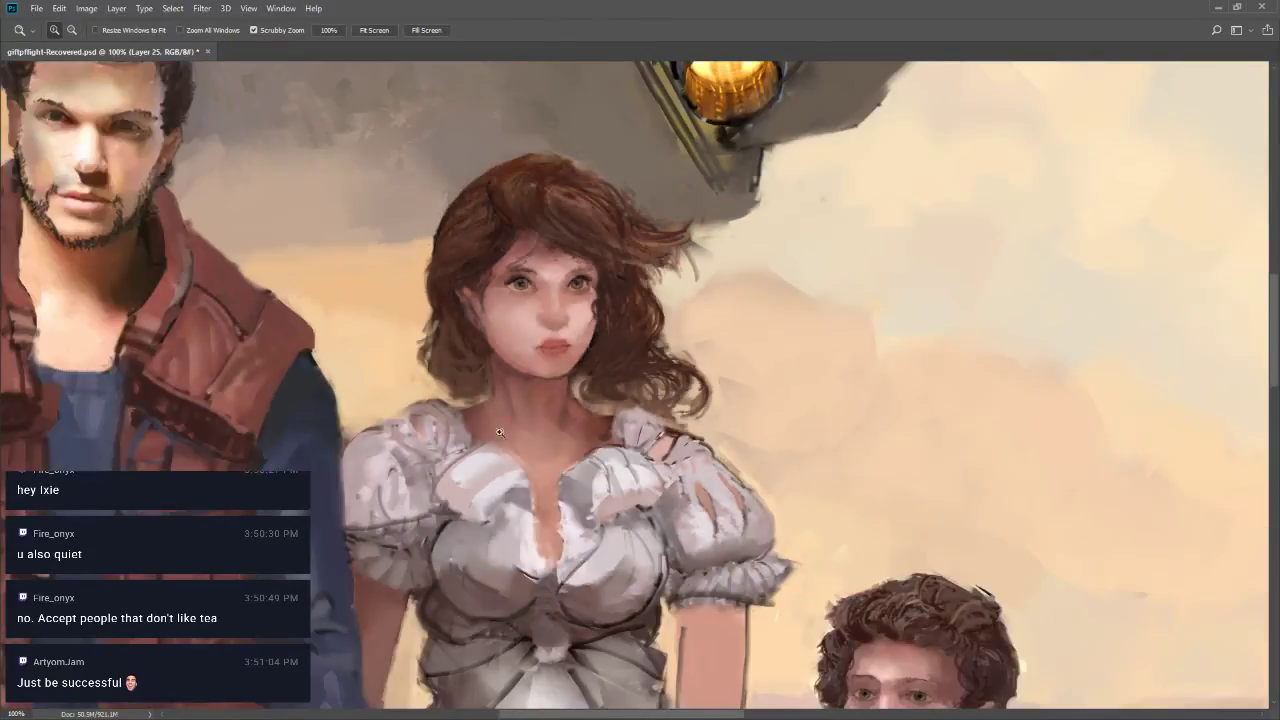
Choose a near-black foreground colour and darken the woman's hair beside her eye with fine strokes
click(549, 304)
key(b)
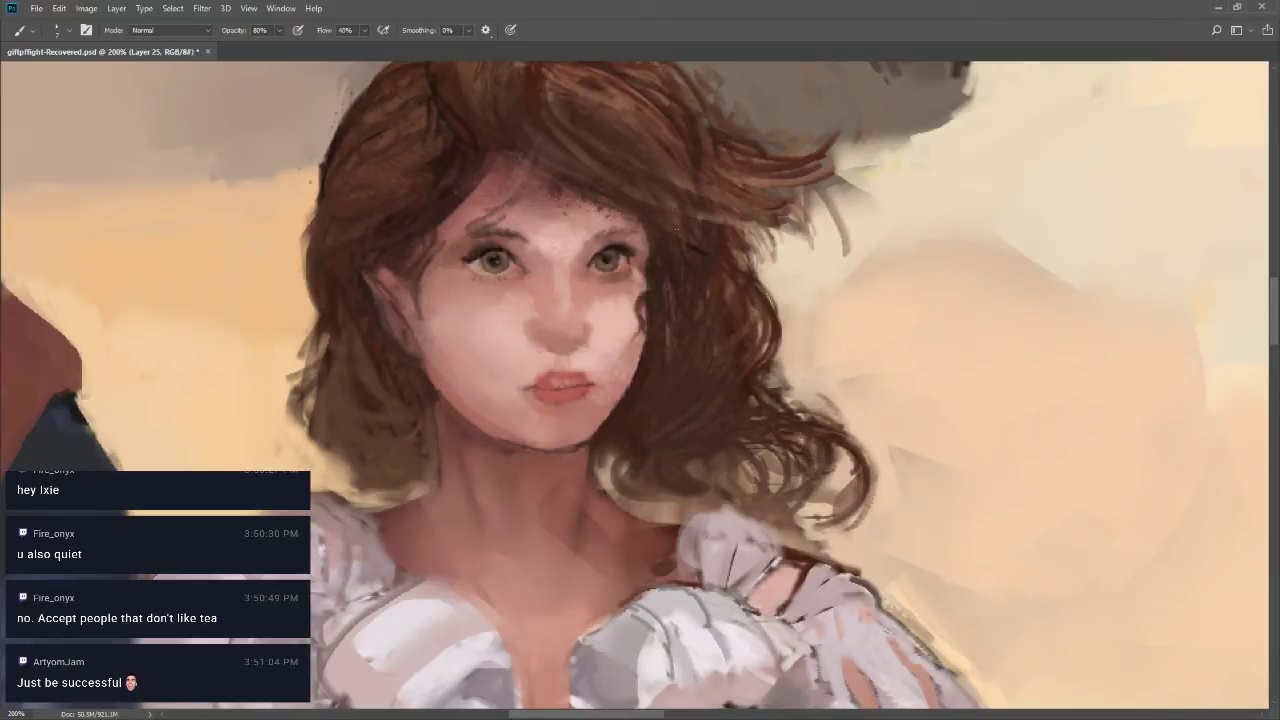
alt+click(674, 236)
drag(680, 230, 707, 251)
key(F8)
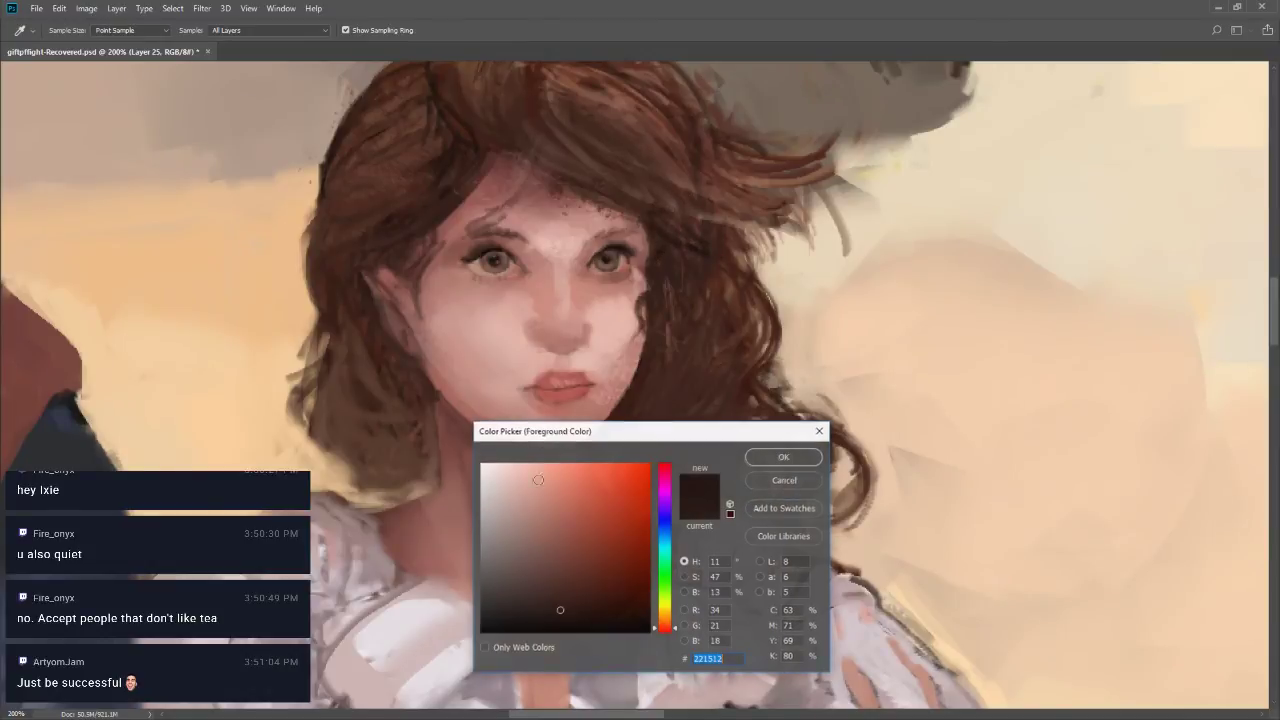
click(587, 632)
click(784, 457)
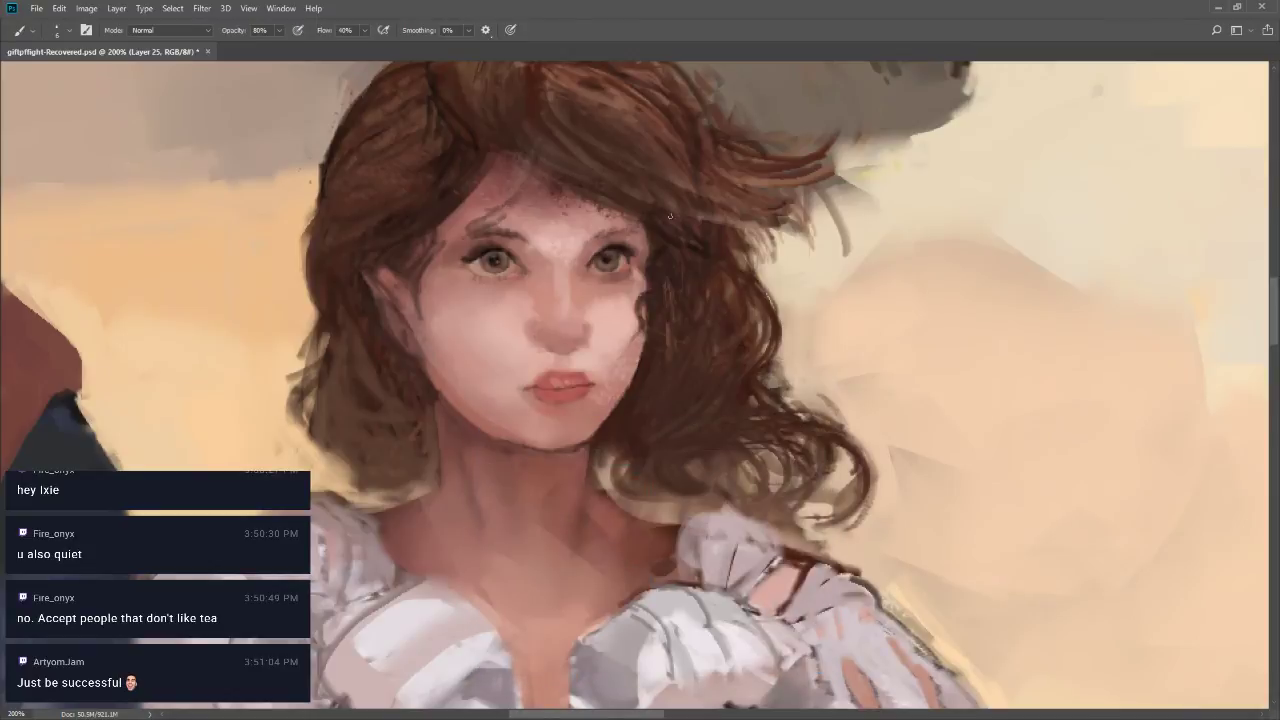
mouse_move(652, 249)
mouse_down()
mouse_move(682, 241)
mouse_move(653, 271)
mouse_move(686, 260)
mouse_move(681, 250)
mouse_move(662, 287)
mouse_move(663, 237)
mouse_move(710, 254)
mouse_move(650, 209)
mouse_move(705, 260)
mouse_move(701, 277)
mouse_move(668, 258)
mouse_move(713, 286)
mouse_move(664, 262)
mouse_move(655, 344)
mouse_move(634, 323)
mouse_move(661, 280)
mouse_move(651, 290)
mouse_move(655, 266)
mouse_move(658, 289)
mouse_move(675, 264)
mouse_move(660, 291)
mouse_move(664, 235)
mouse_move(686, 263)
mouse_move(716, 268)
mouse_move(711, 304)
mouse_up()
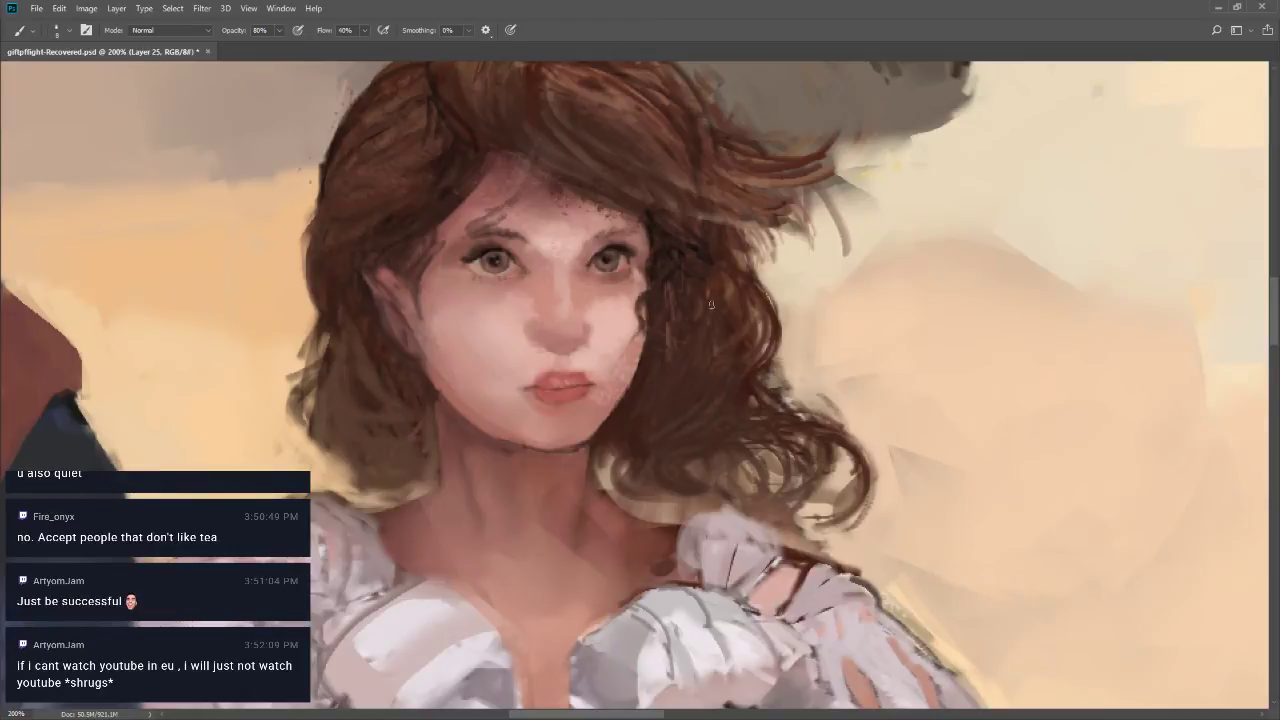
Sample the tone at the woman's hairline and refine the edge of her forehead with a small brush
key(z)
alt+click(703, 312)
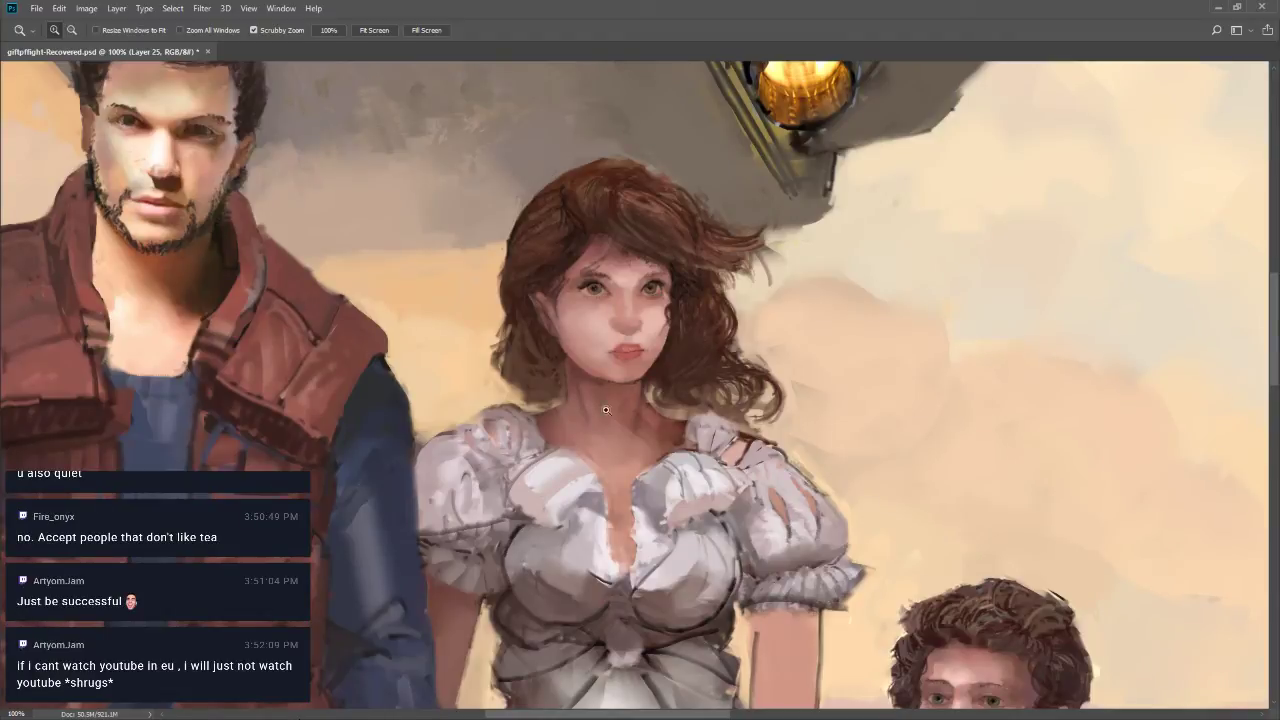
key(b)
key(z)
alt+click(589, 384)
click(589, 384)
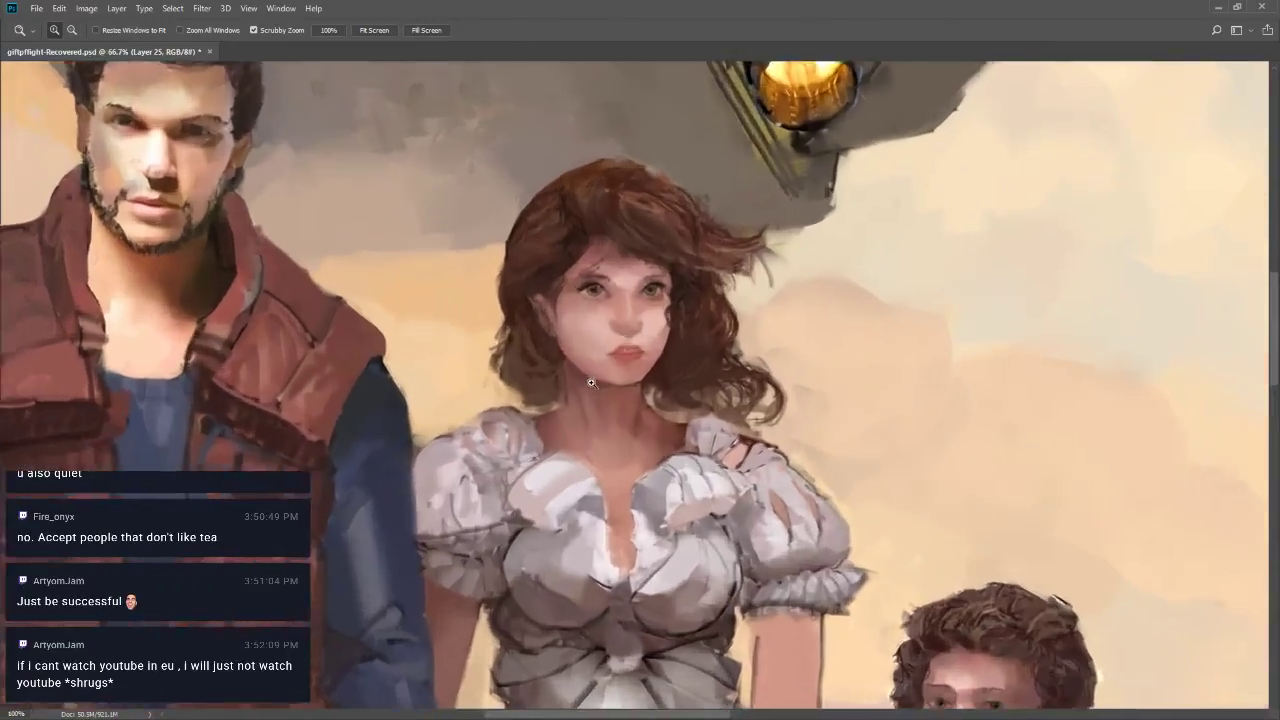
click(583, 360)
key(b)
key(bracketleft)
key(bracketleft)
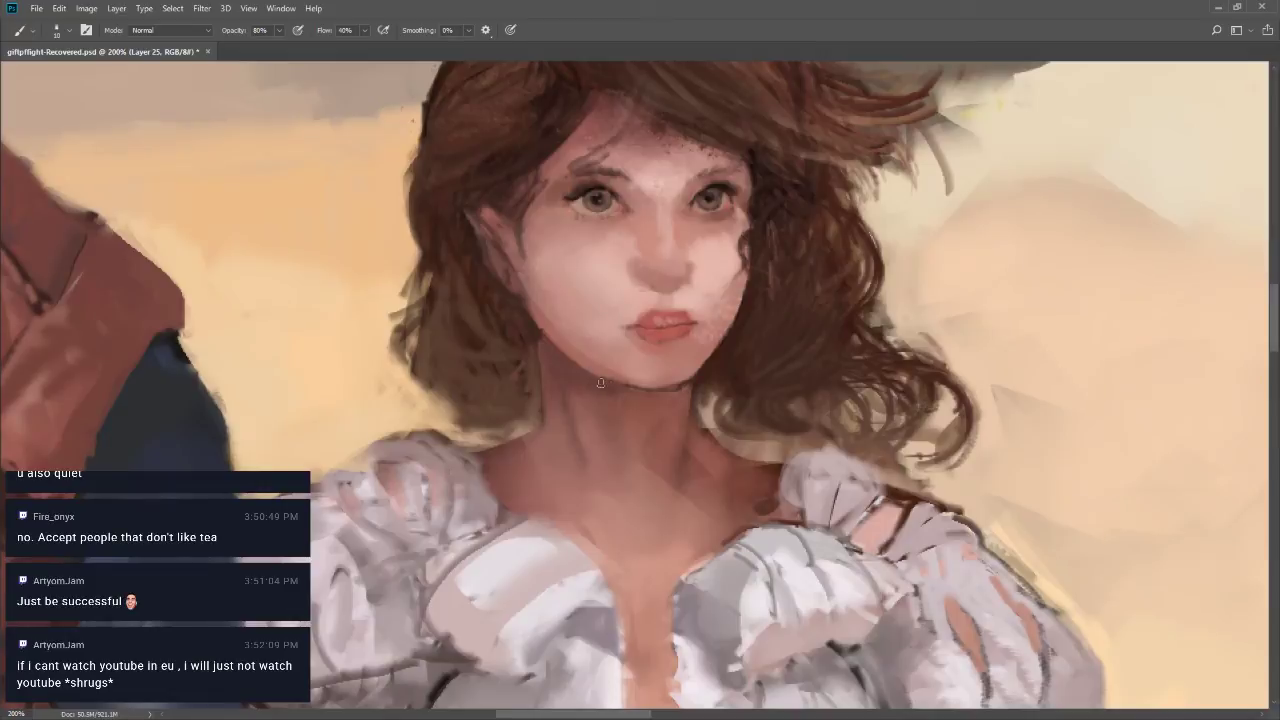
key(bracketright)
alt+click(591, 127)
key(bracketleft)
key(bracketleft)
key(z)
alt+click(556, 190)
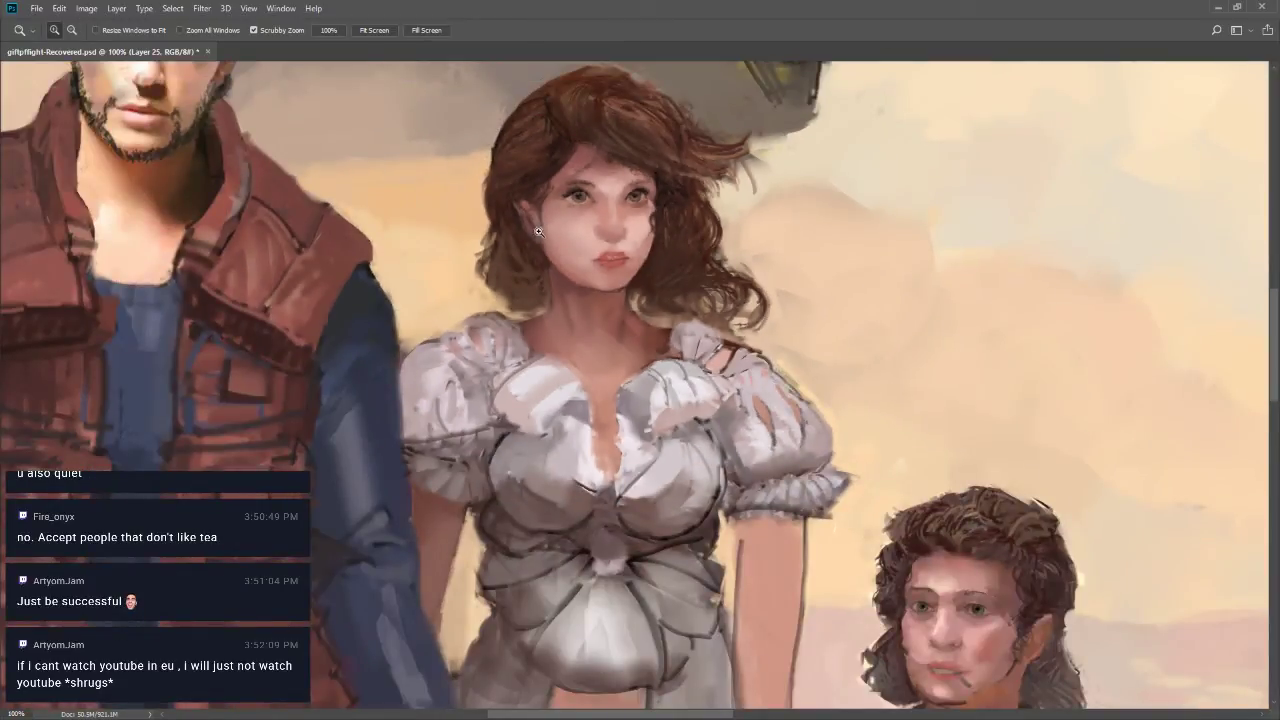
key(b)
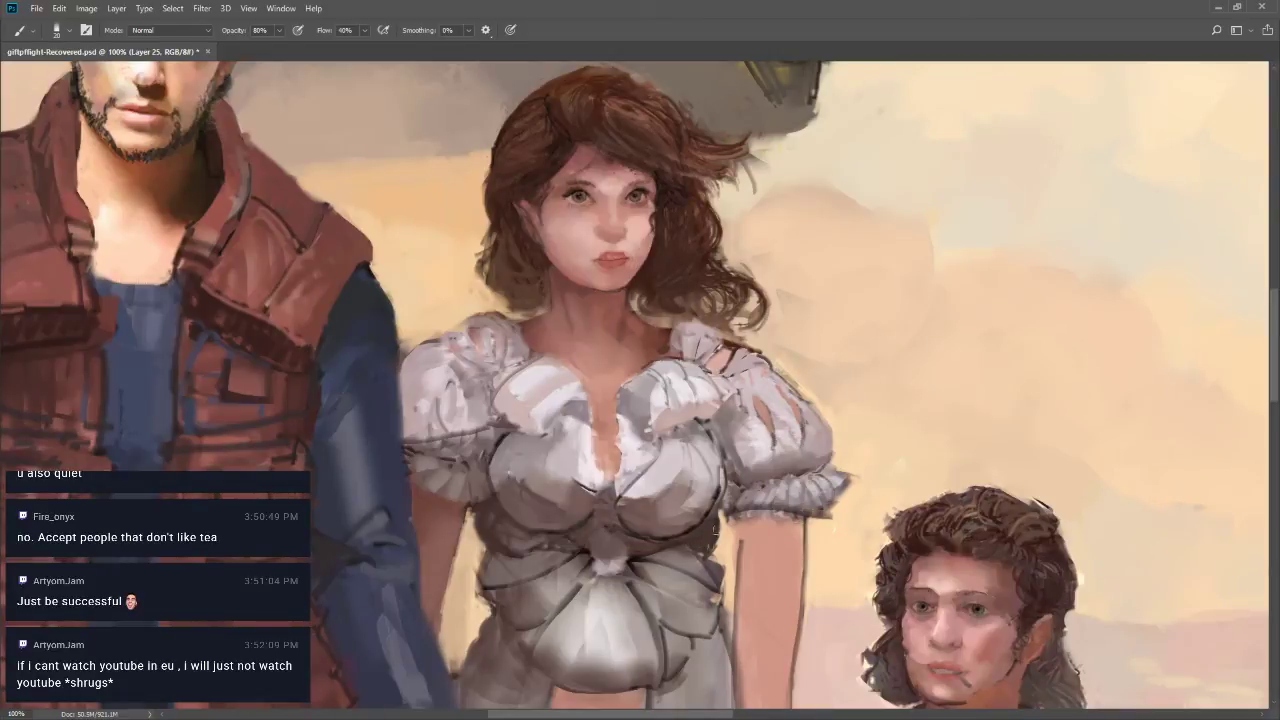
Sample the colour beside the woman's waist and clean up the side contour of her dress next to her arm
alt+click(724, 545)
drag(733, 568, 736, 532)
key(z)
alt+click(675, 575)
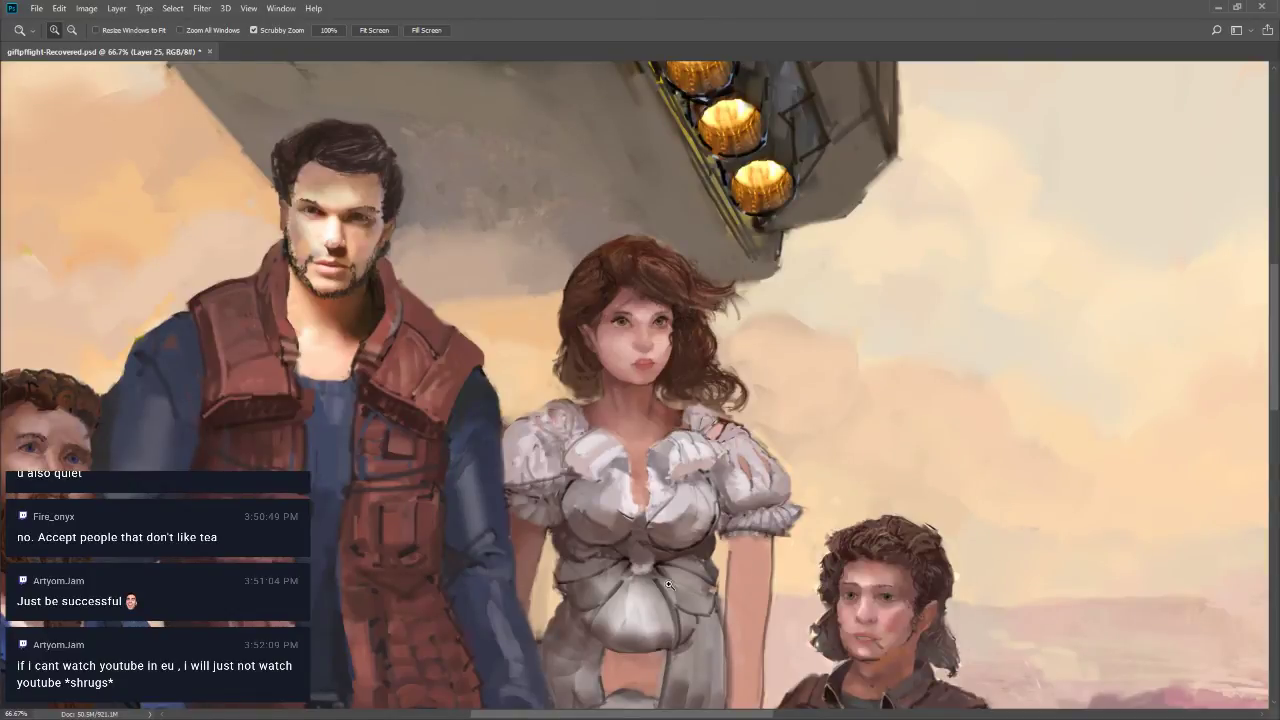
key(b)
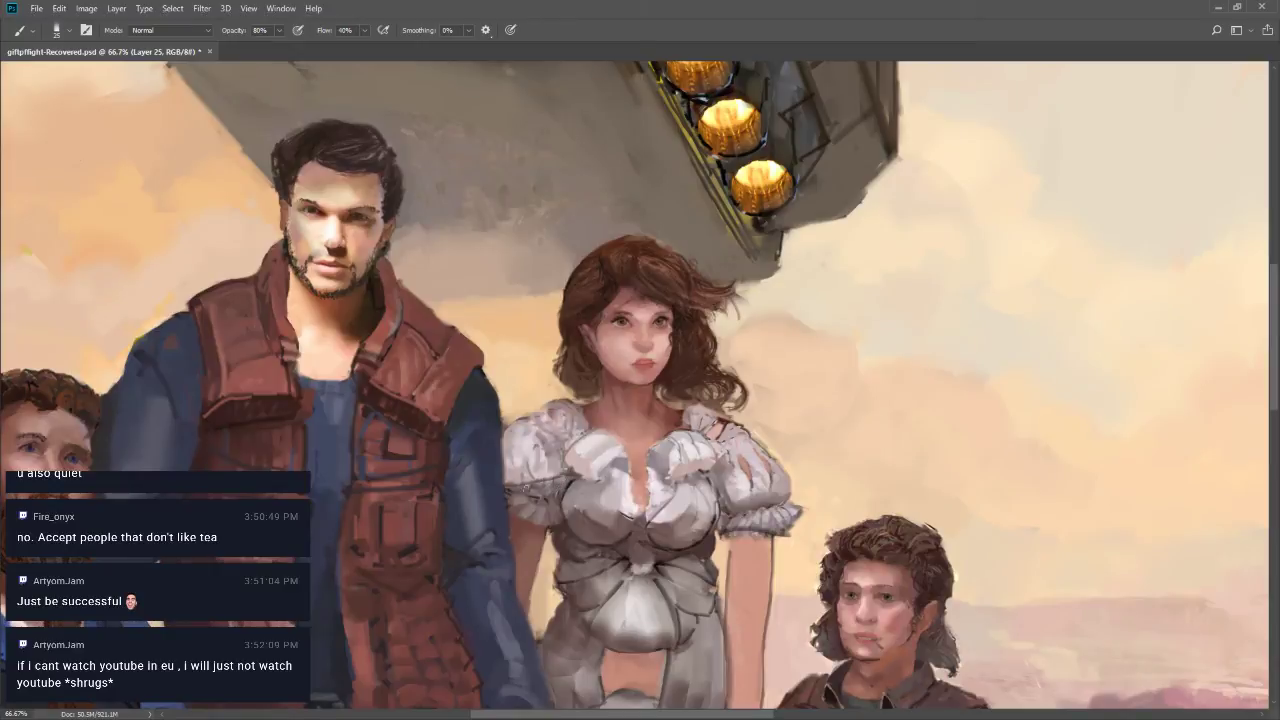
Sample the light greys of the woman's puffed sleeve beside the man and repaint its lower folds at 80% brush opacity
key(5)
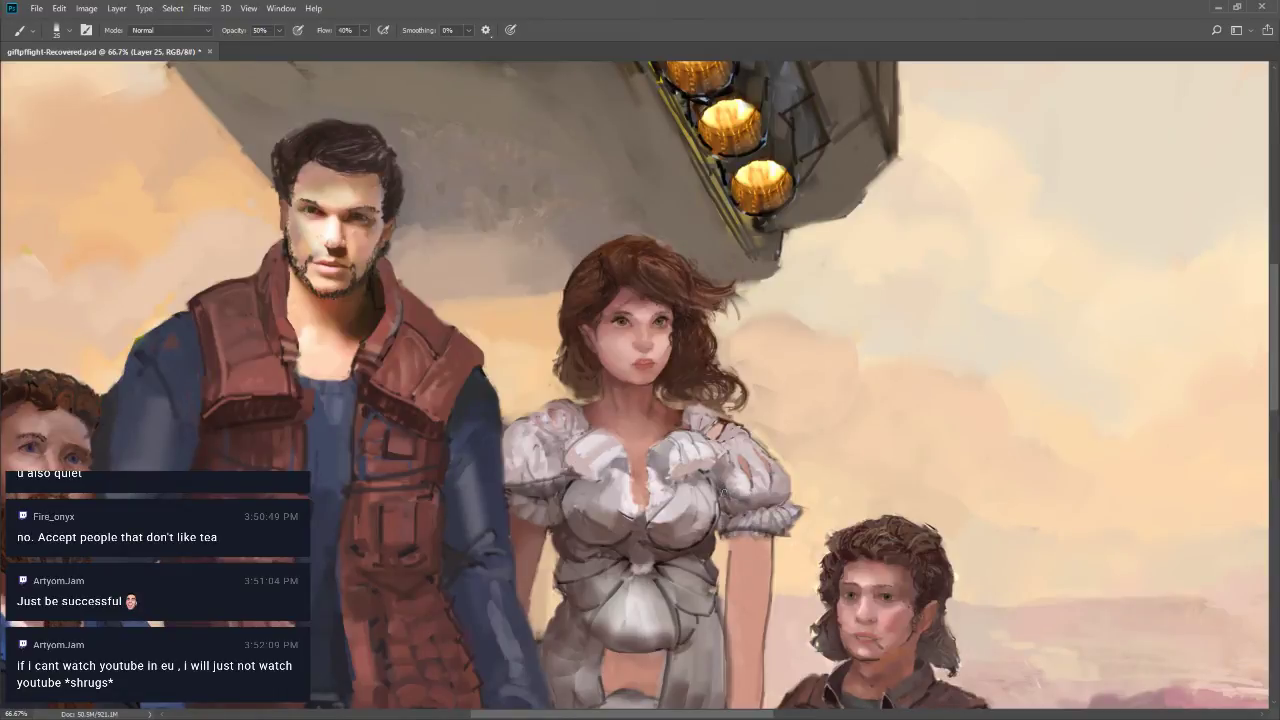
key(8)
alt+click(557, 482)
alt+click(546, 455)
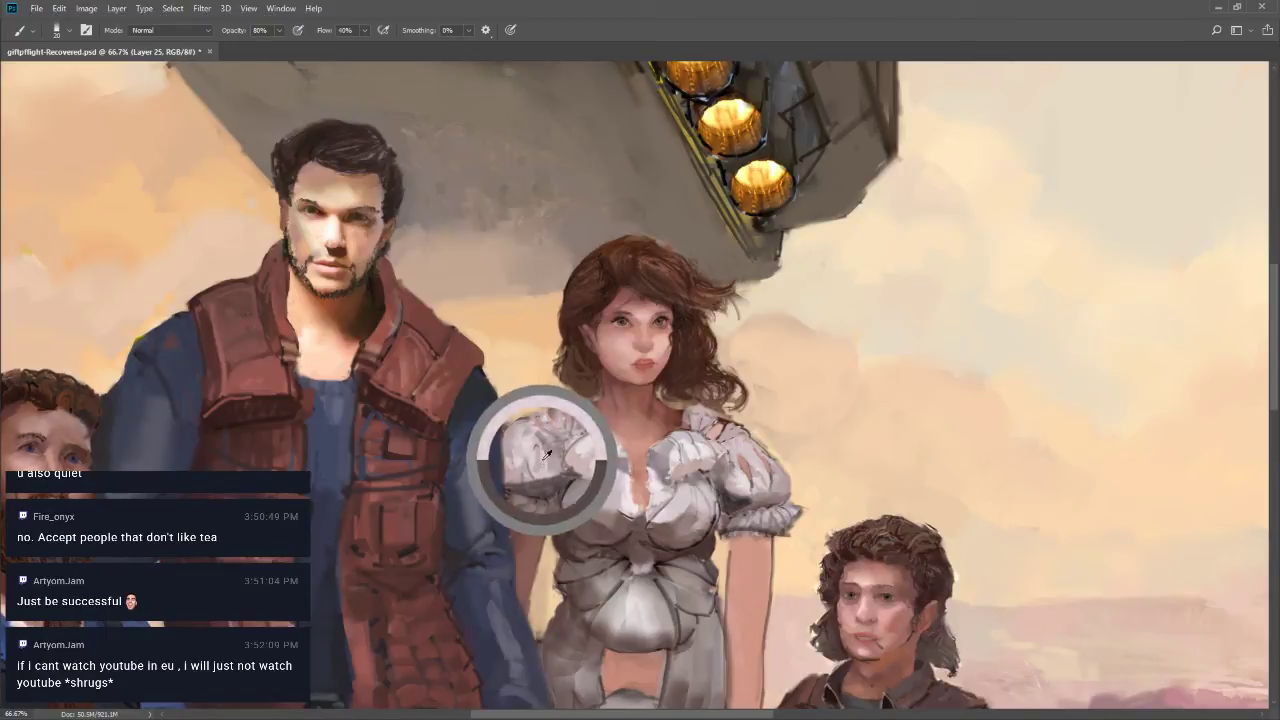
key(bracketright)
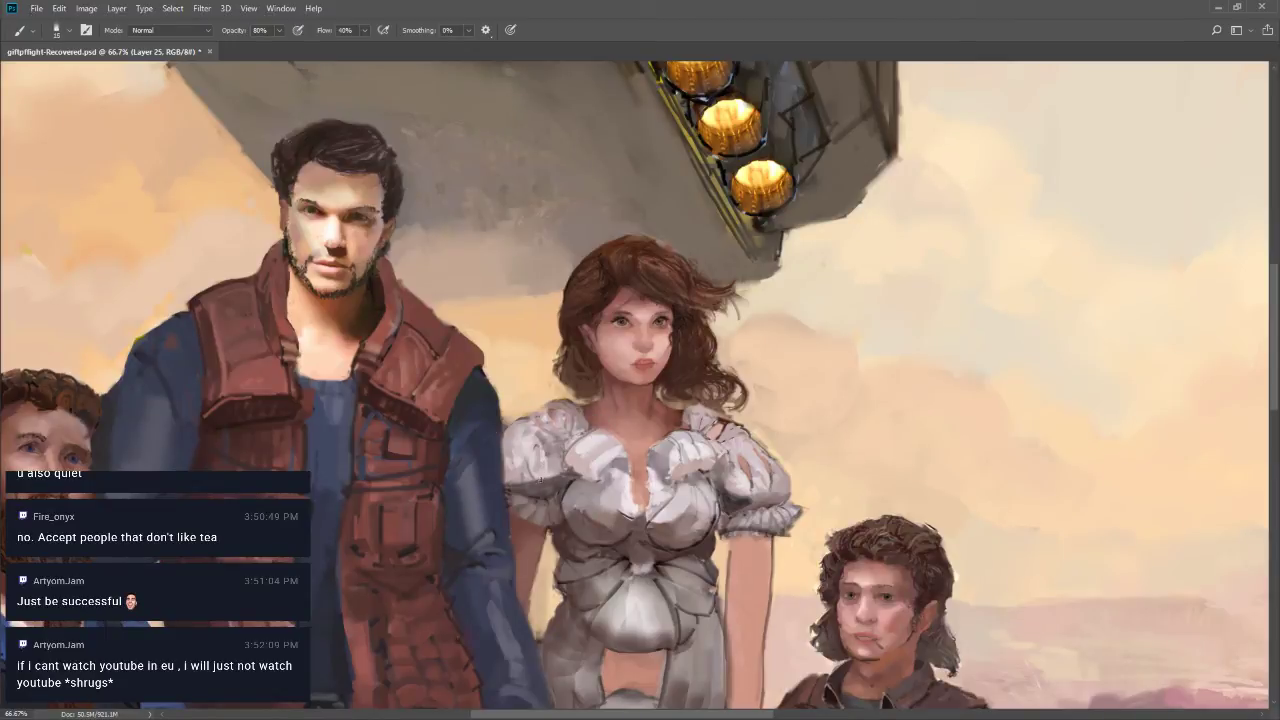
drag(518, 484, 548, 479)
Sample the tone at the woman's shoulder and refine the folds of her puffed sleeve on the boy's side with a smaller brush
drag(717, 479, 768, 497)
key(bracketleft)
key(bracketright)
key(bracketright)
alt+click(724, 422)
key(bracketleft)
key(bracketleft)
key(bracketleft)
drag(712, 478, 762, 493)
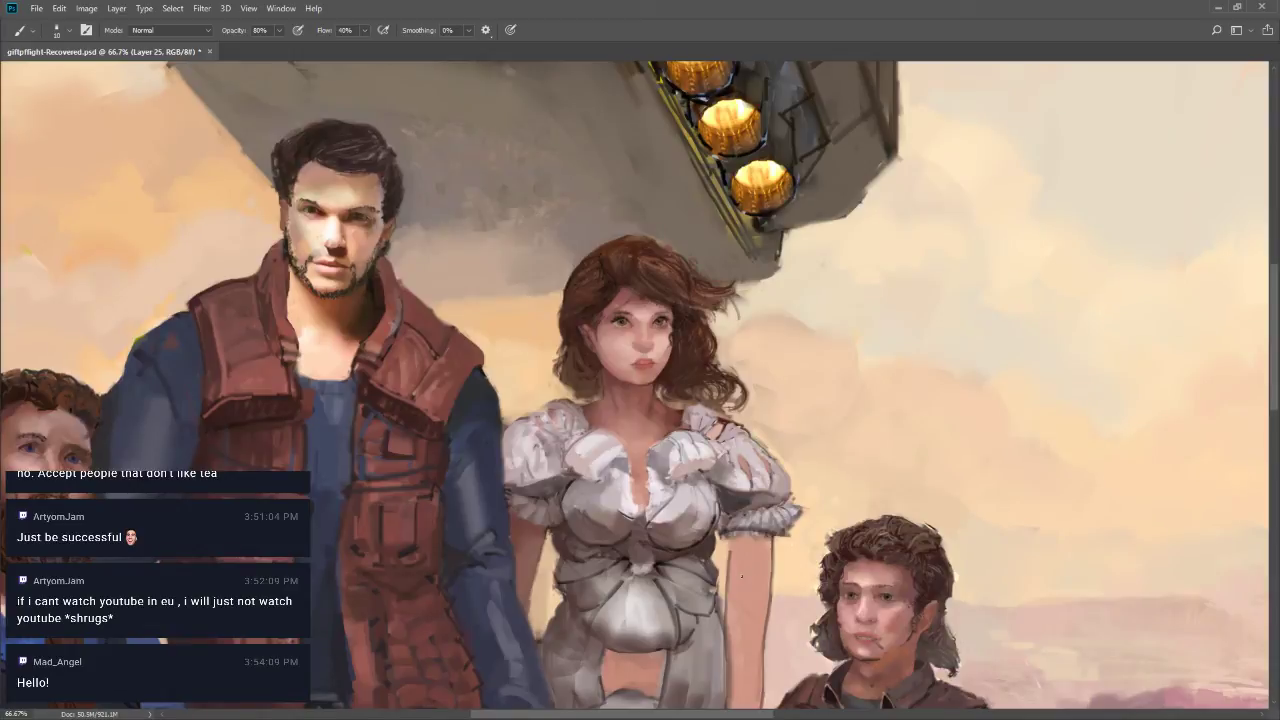
Save the painting file
key(z)
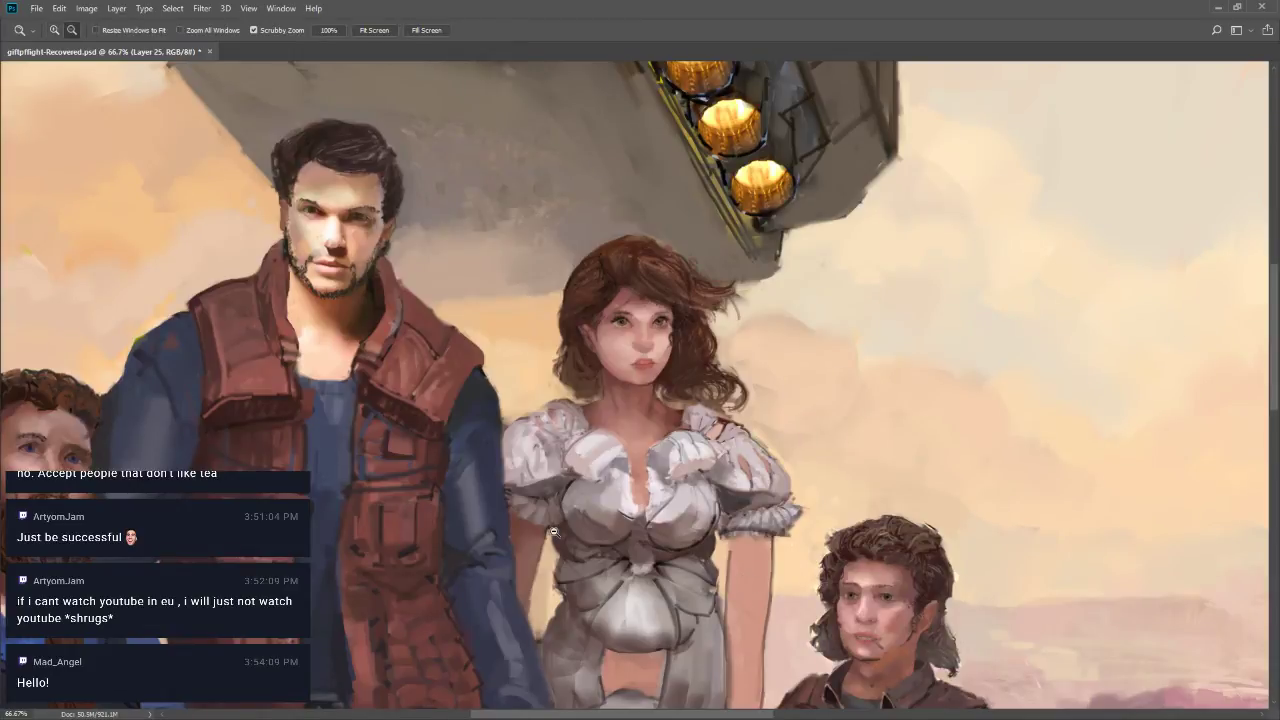
alt+click(556, 537)
alt+click(556, 537)
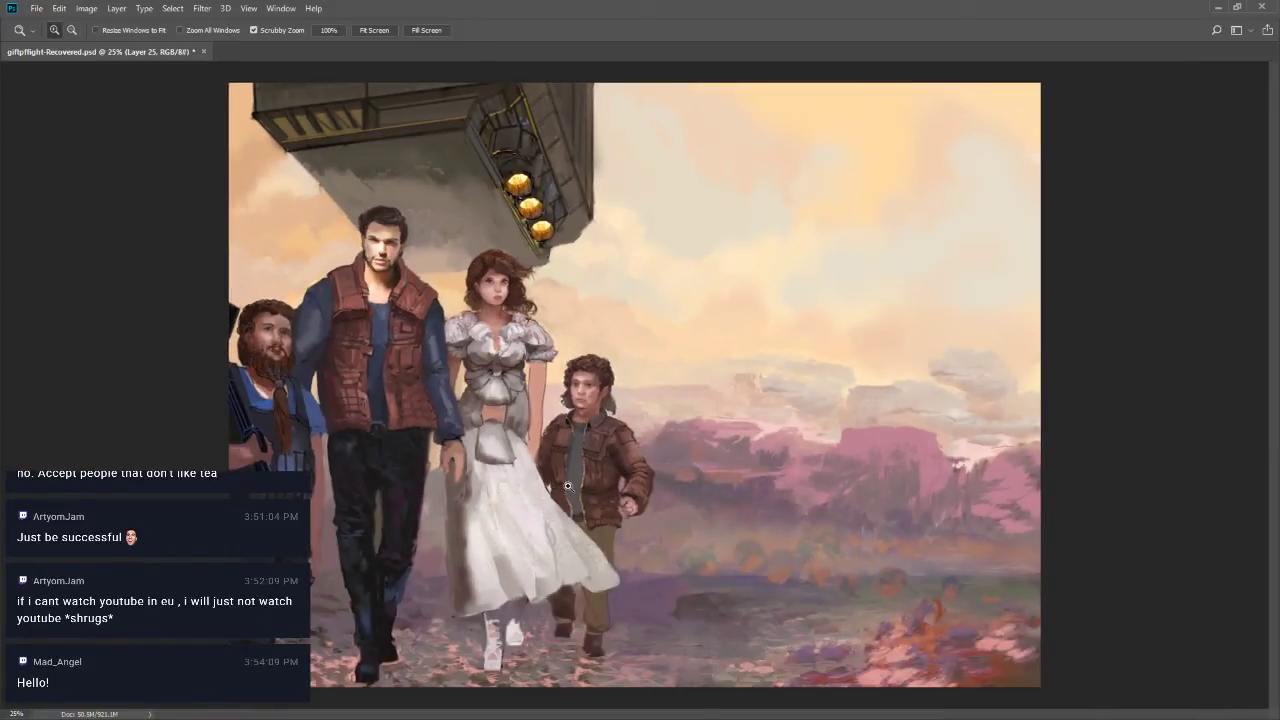
key(ctrl+s)
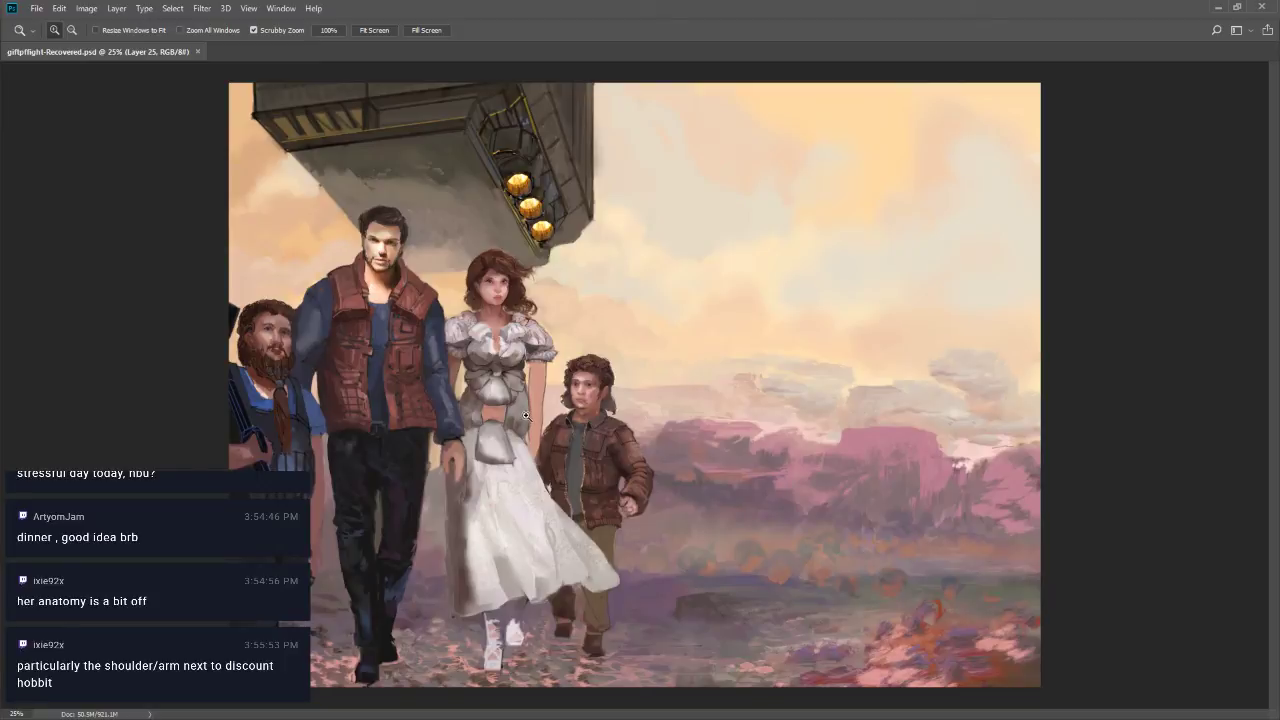
Sample the colour beside the woman's sleeve cuff and paint along her lower arm next to the boy with a larger brush
key(b)
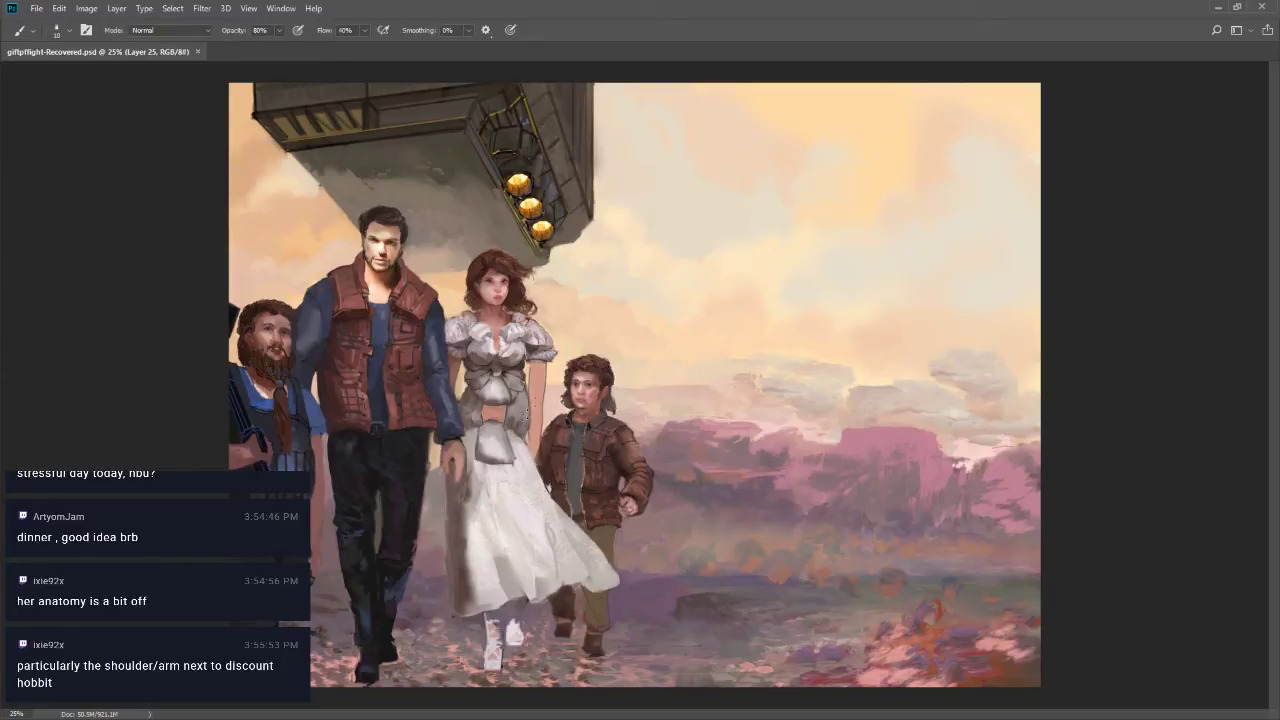
alt+click(554, 373)
key(bracketright)
key(bracketright)
key(bracketright)
key(bracketright)
key(bracketright)
key(bracketright)
key(bracketright)
key(bracketright)
key(bracketright)
key(bracketleft)
key(bracketleft)
key(bracketleft)
key(bracketleft)
key(bracketleft)
drag(546, 410, 531, 461)
Paint over the gathered cloth below the woman's bare midriff with a small brush, extending the skirt up to her waist
key(bracketleft)
key(bracketleft)
key(bracketleft)
key(bracketleft)
key(bracketleft)
key(bracketleft)
key(bracketleft)
key(bracketleft)
key(bracketleft)
key(bracketleft)
key(bracketleft)
key(bracketleft)
key(bracketleft)
key(bracketleft)
key(bracketright)
click(490, 420)
mouse_move(497, 470)
mouse_down()
mouse_move(480, 448)
mouse_move(493, 475)
mouse_move(505, 445)
mouse_up()
key(bracketleft)
key(bracketleft)
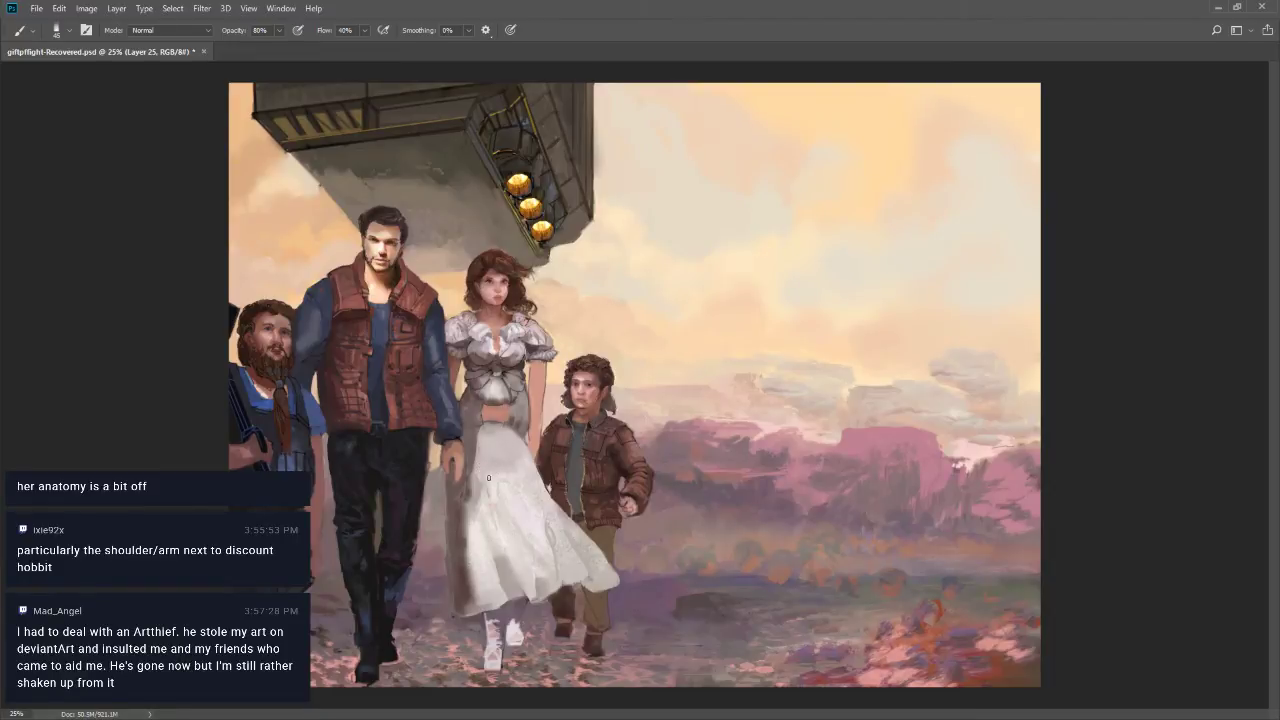
Shade the upper skirt below the woman's midriff in grey at 90% brush opacity
key(bracketright)
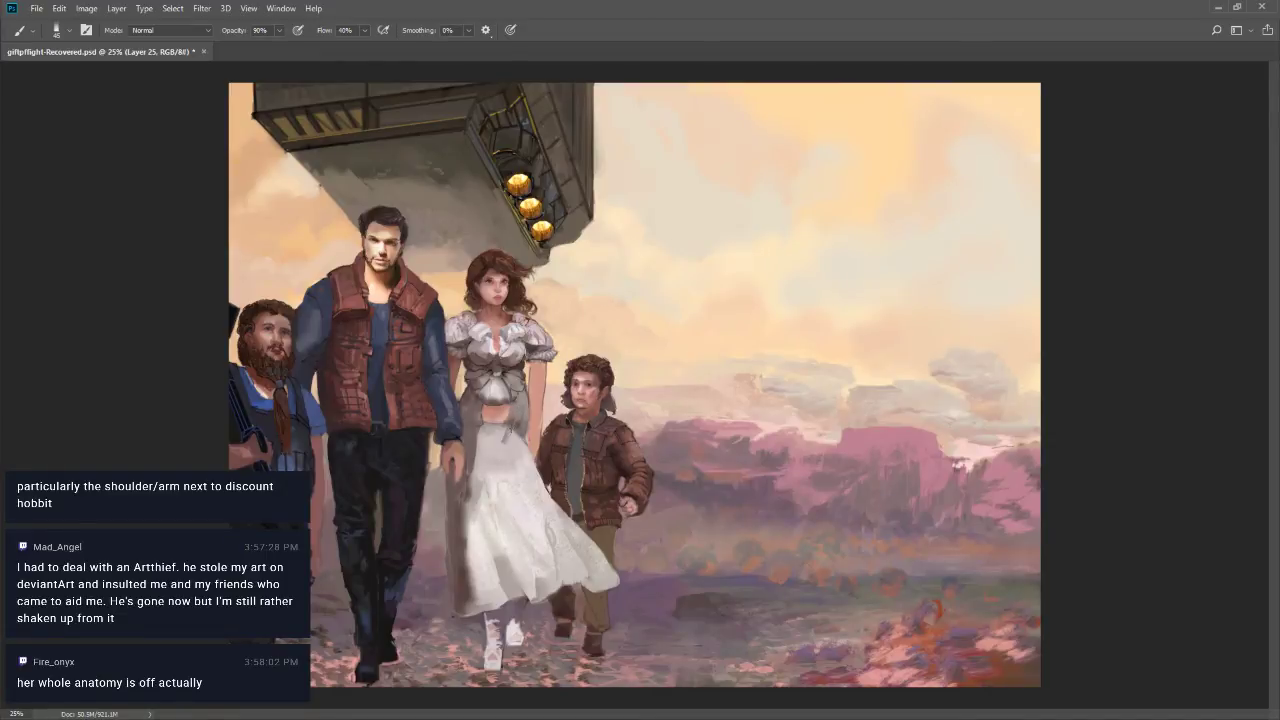
mouse_move(504, 436)
mouse_down()
mouse_move(490, 442)
mouse_move(485, 428)
mouse_move(496, 462)
mouse_move(486, 472)
mouse_move(482, 435)
mouse_move(478, 484)
mouse_move(479, 436)
mouse_move(492, 456)
mouse_move(522, 444)
mouse_move(527, 458)
mouse_up()
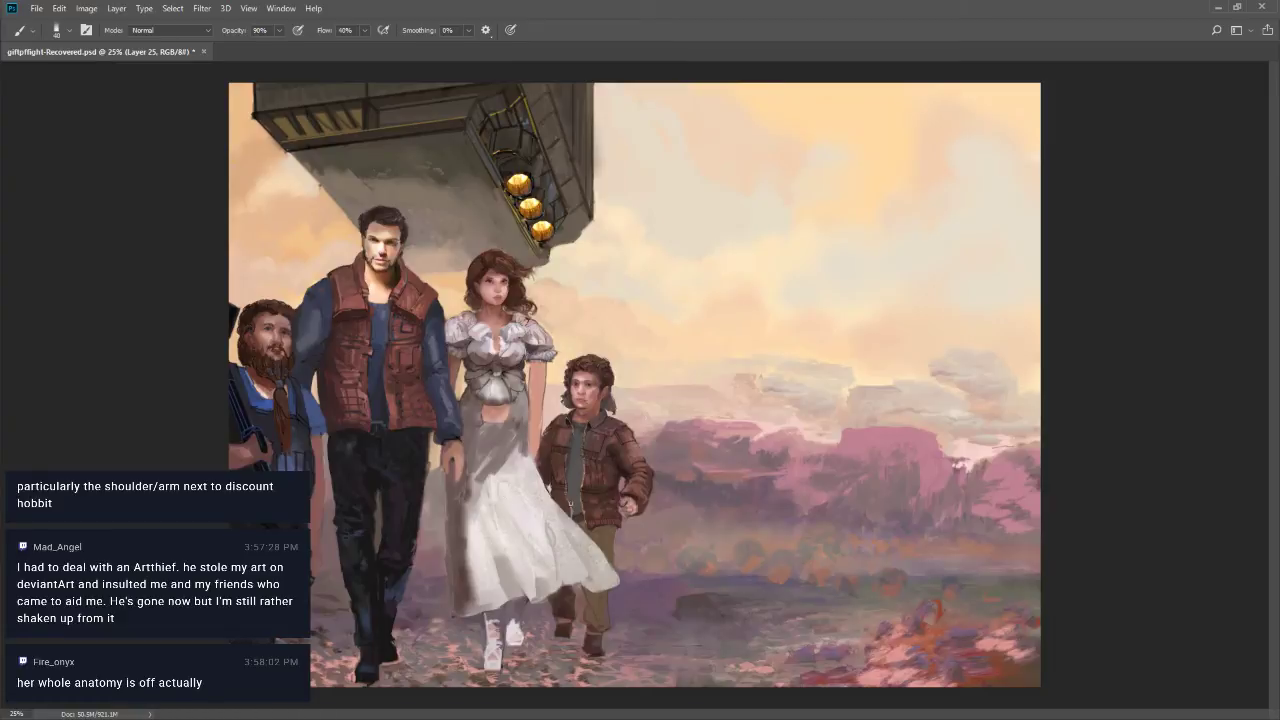
key(l)
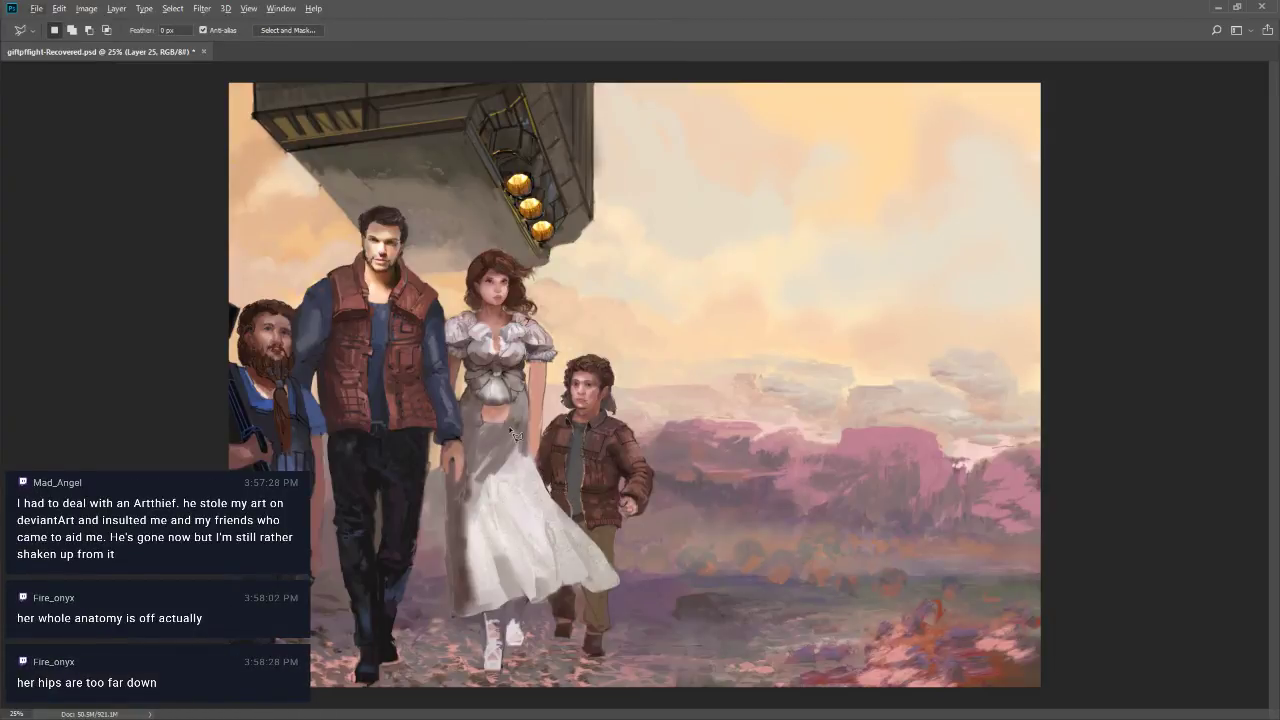
Try extending the grey shading down the middle of the skirt with a larger brush, and undo the strokes
key(b)
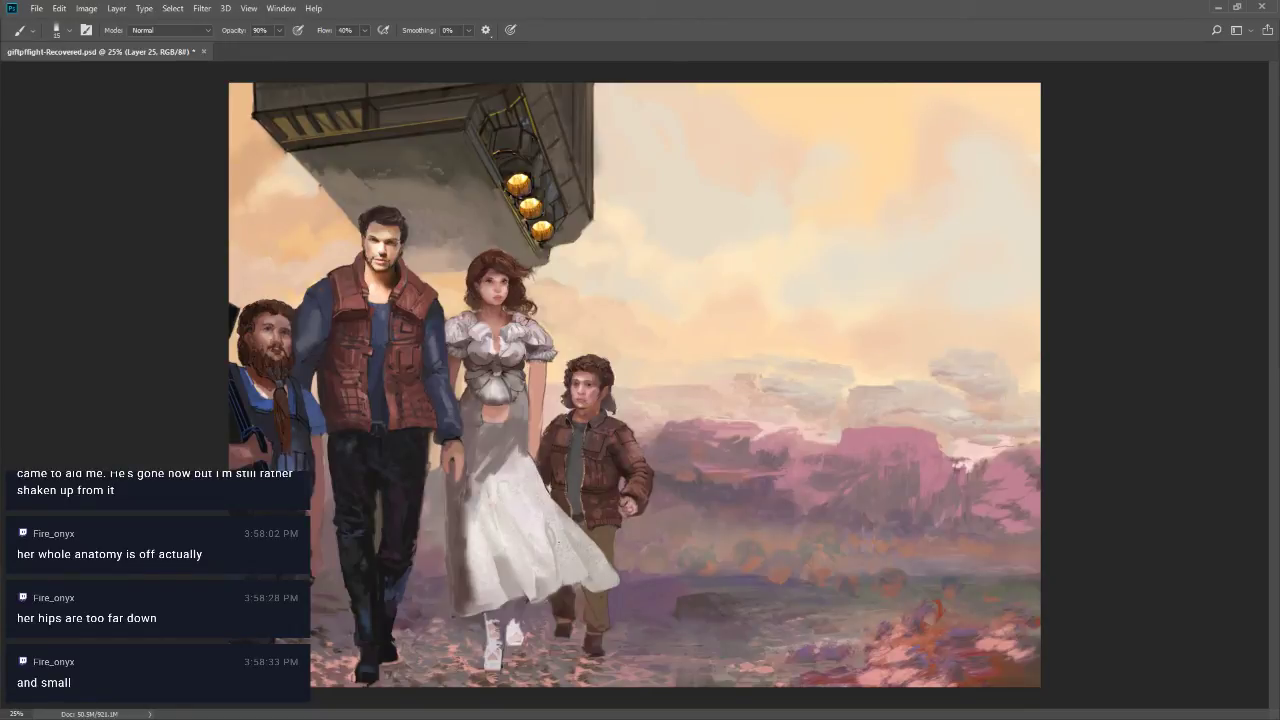
key(bracketright)
key(bracketright)
alt+click(522, 427)
drag(530, 452, 532, 522)
mouse_move(527, 452)
mouse_down()
mouse_move(526, 510)
mouse_move(526, 450)
mouse_move(508, 510)
mouse_move(532, 465)
mouse_move(521, 435)
mouse_move(504, 456)
mouse_move(515, 522)
mouse_up()
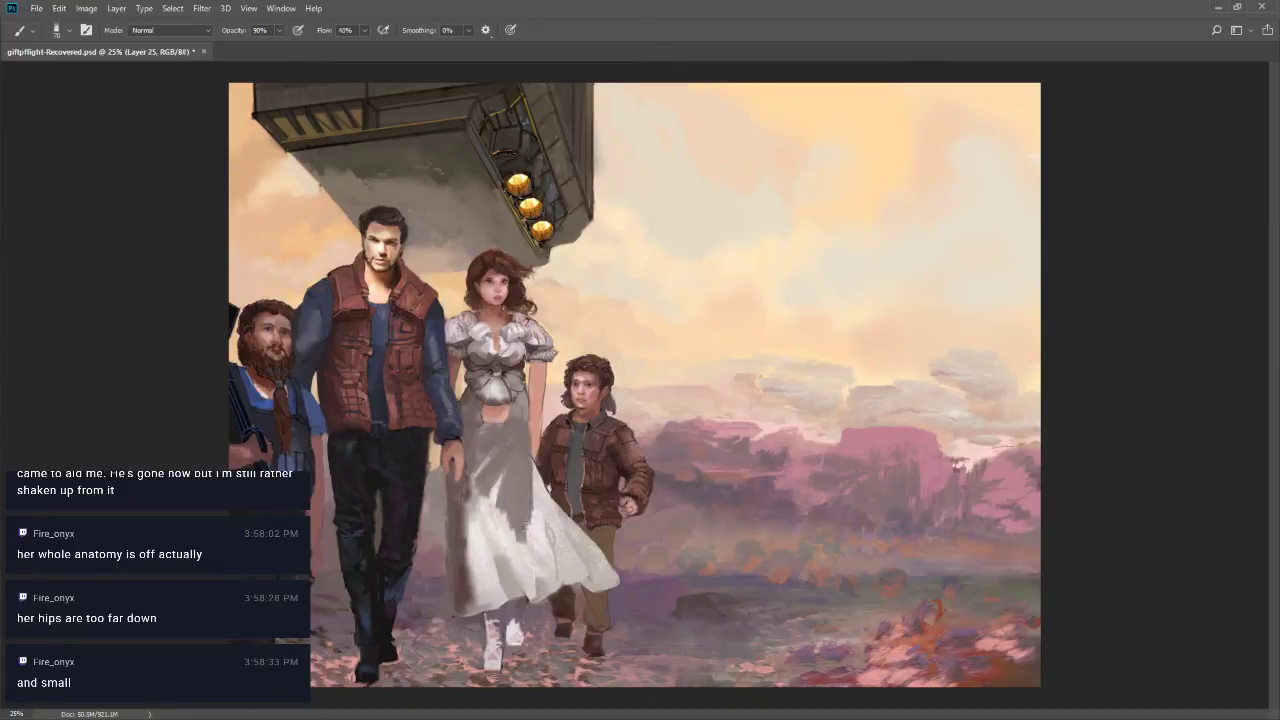
key(ctrl+z)
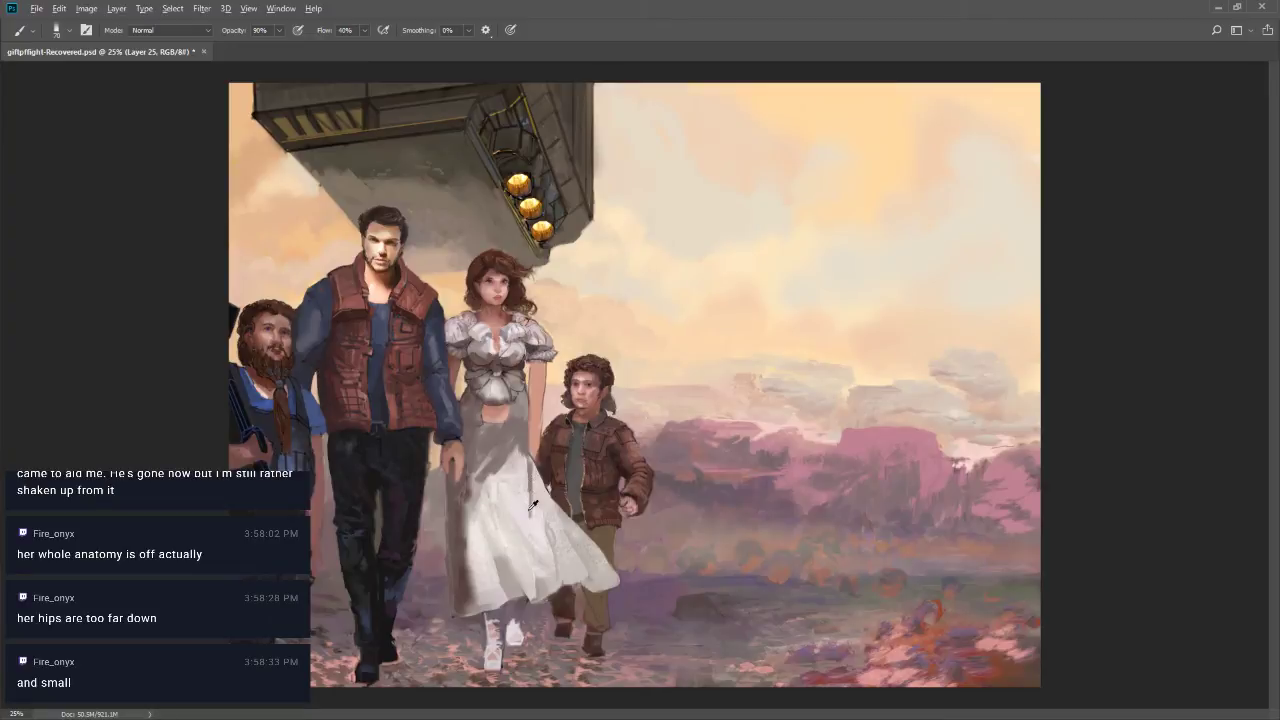
key(8)
key(l)
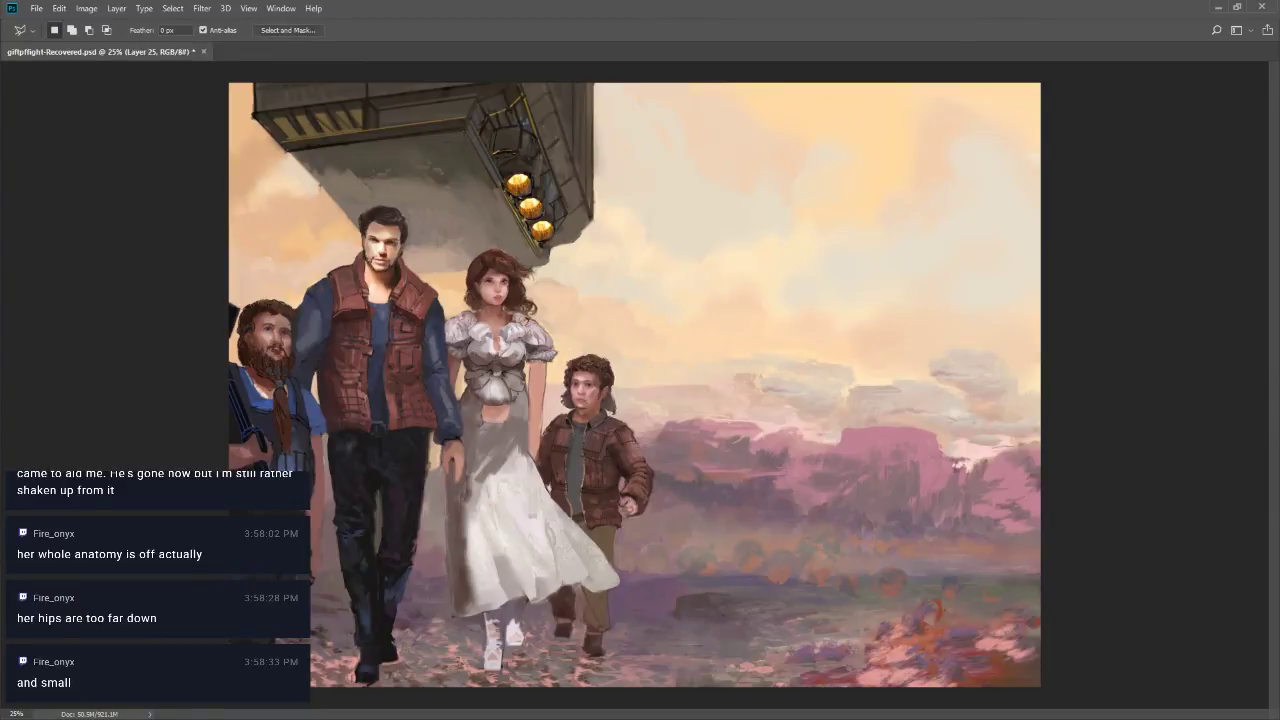
Step through the edit history to compare the repainted woman with her earlier ruffled-dress version
key(ctrl+z)
key(ctrl+z)
key(ctrl+z)
key(ctrl+z)
key(ctrl+z)
key(ctrl+z)
key(ctrl+z)
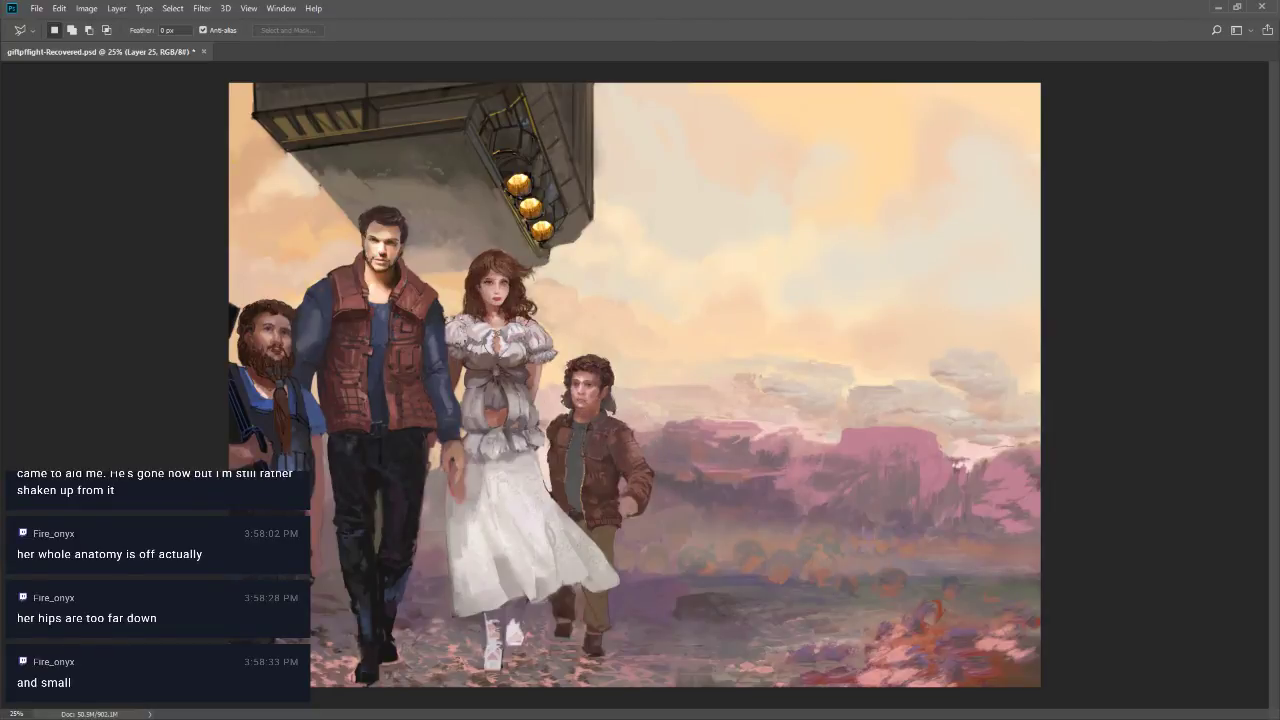
key(ctrl+z)
key(ctrl+z)
key(ctrl+z)
key(ctrl+z)
key(ctrl+z)
Outline the woman's head and upper body down to her hips with the lasso
key(shift+l)
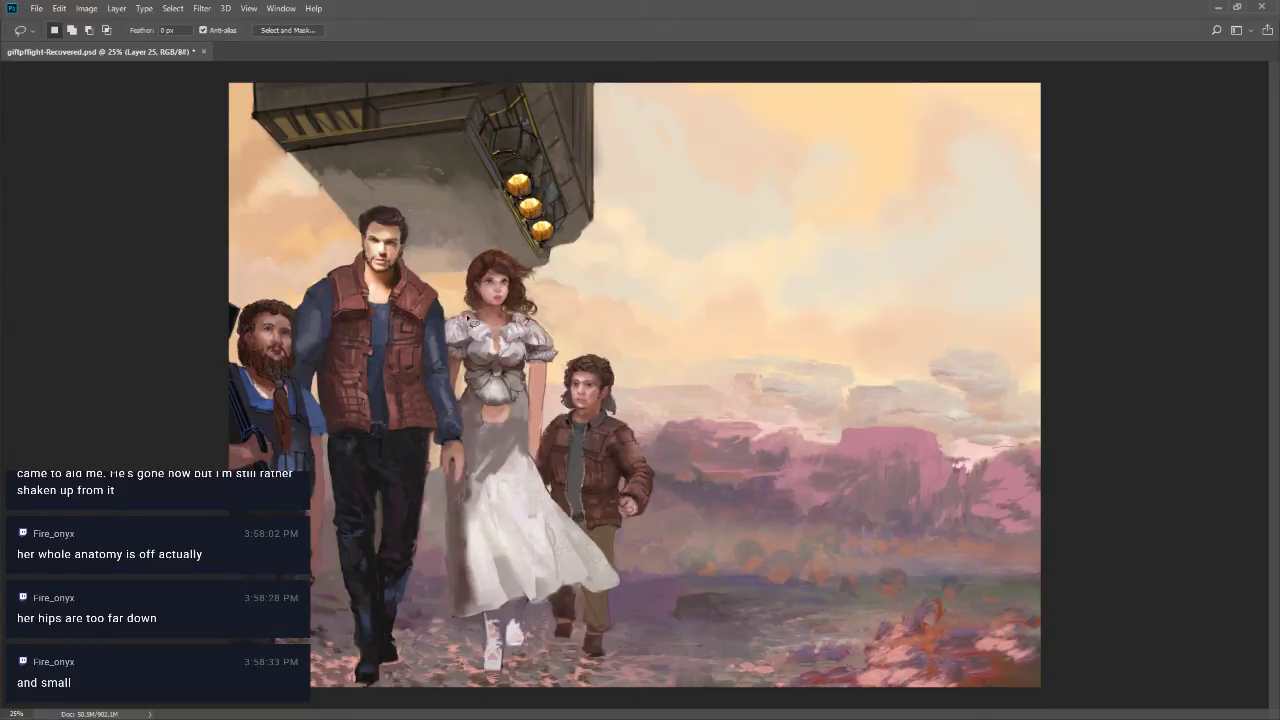
key(shift+l)
mouse_move(450, 313)
mouse_down()
mouse_move(477, 253)
mouse_move(526, 256)
mouse_move(563, 358)
mouse_move(546, 432)
mouse_move(552, 408)
mouse_move(524, 418)
mouse_move(520, 450)
mouse_move(478, 480)
mouse_move(448, 316)
mouse_up()
key(ctrl+j)
key(ctrl+alt+a)
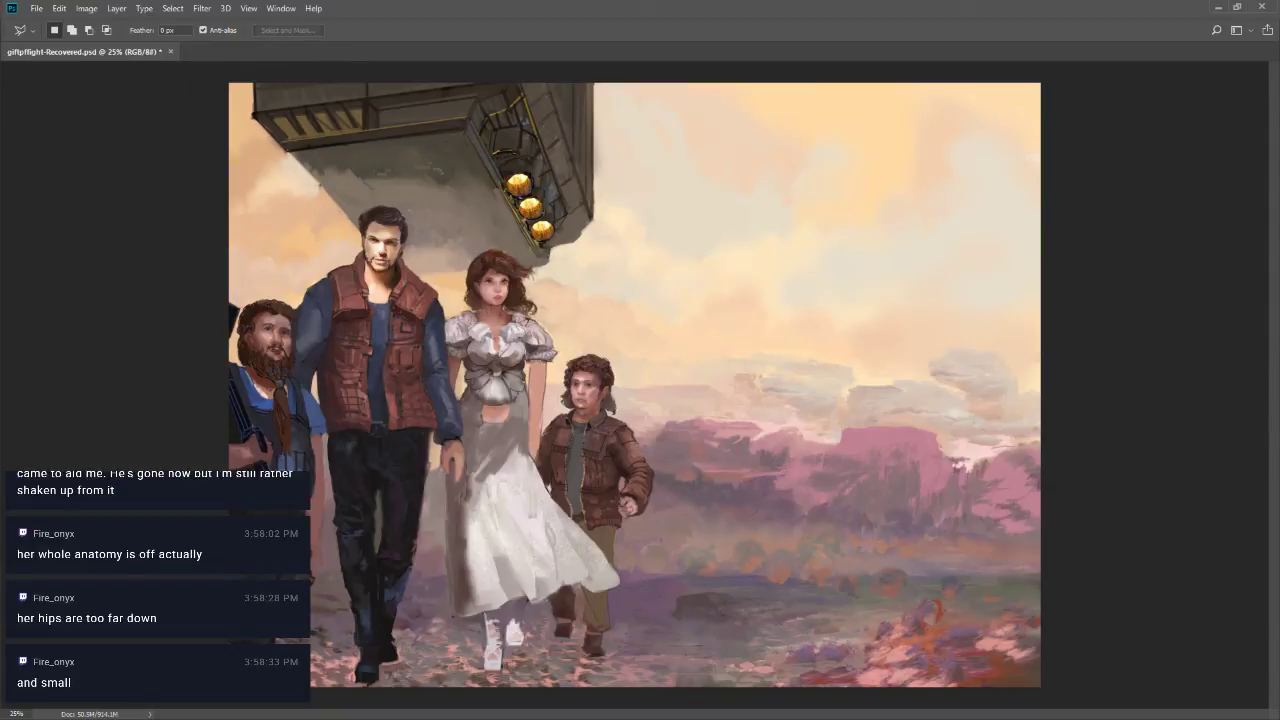
key(ctrl+t)
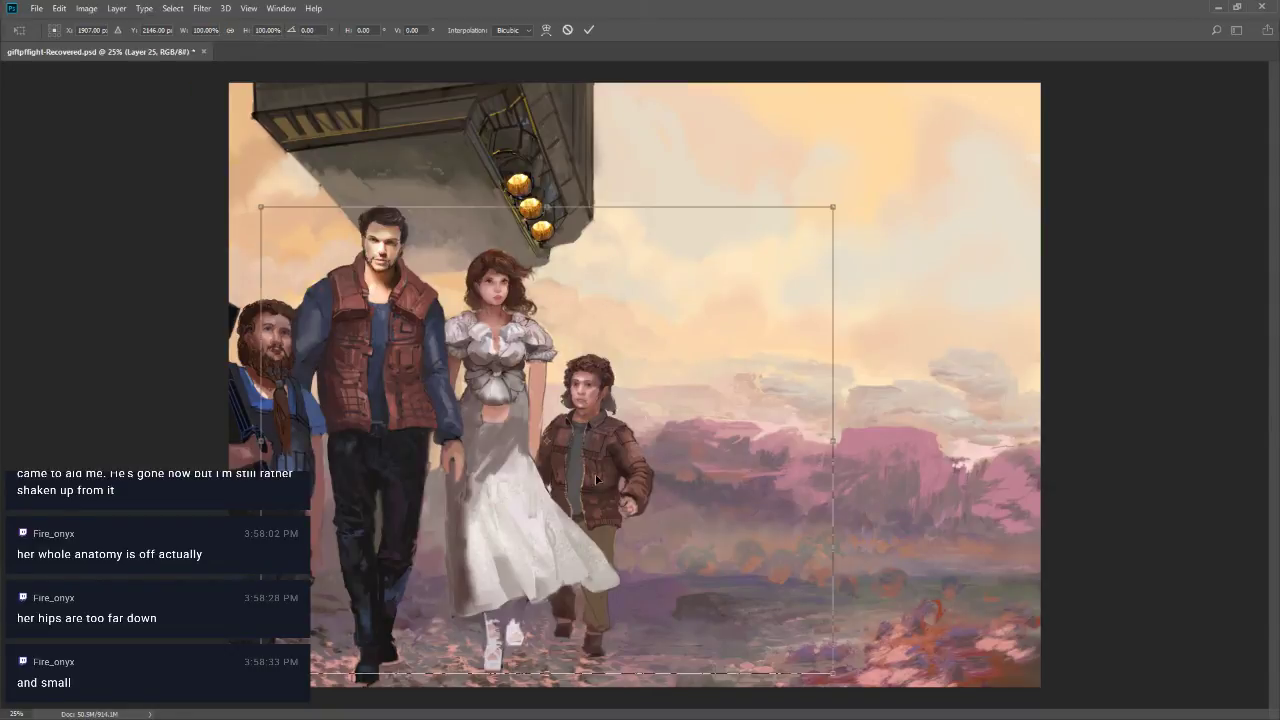
key(Return)
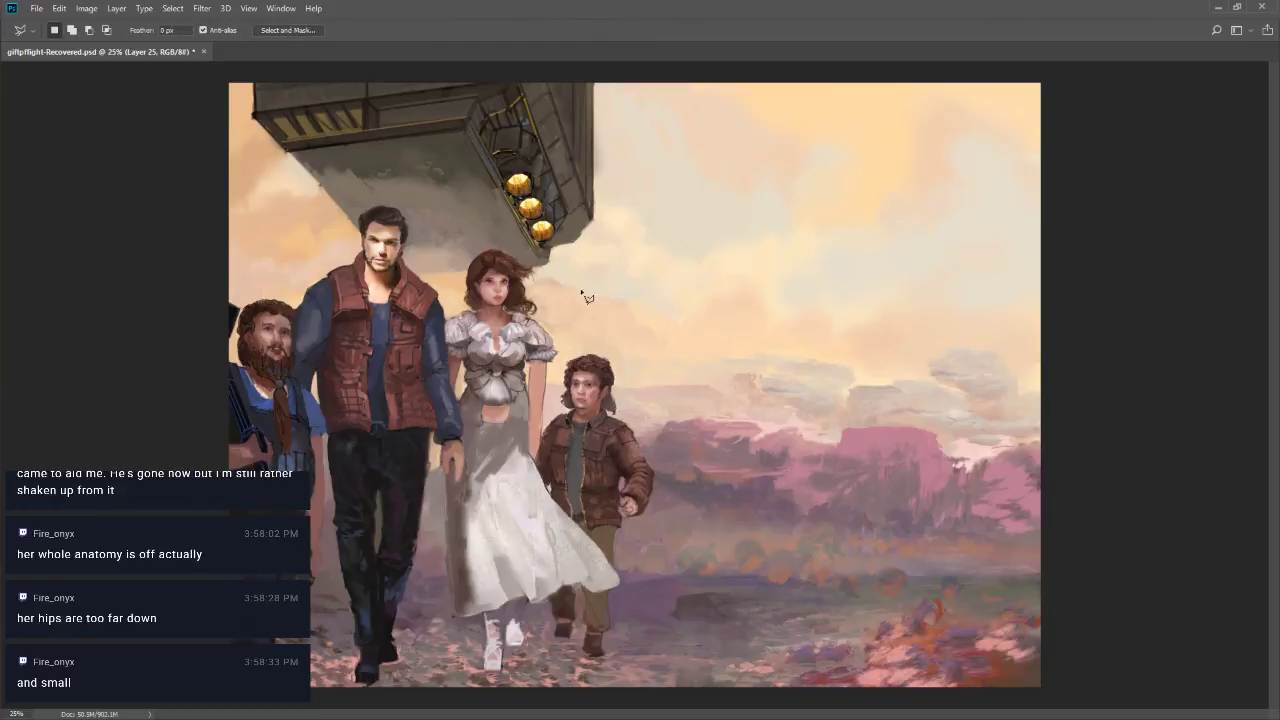
Reselect the outline around the woman's head and upper body, scale it proportionally to about 106%, and clear the selection
right_click(511, 323)
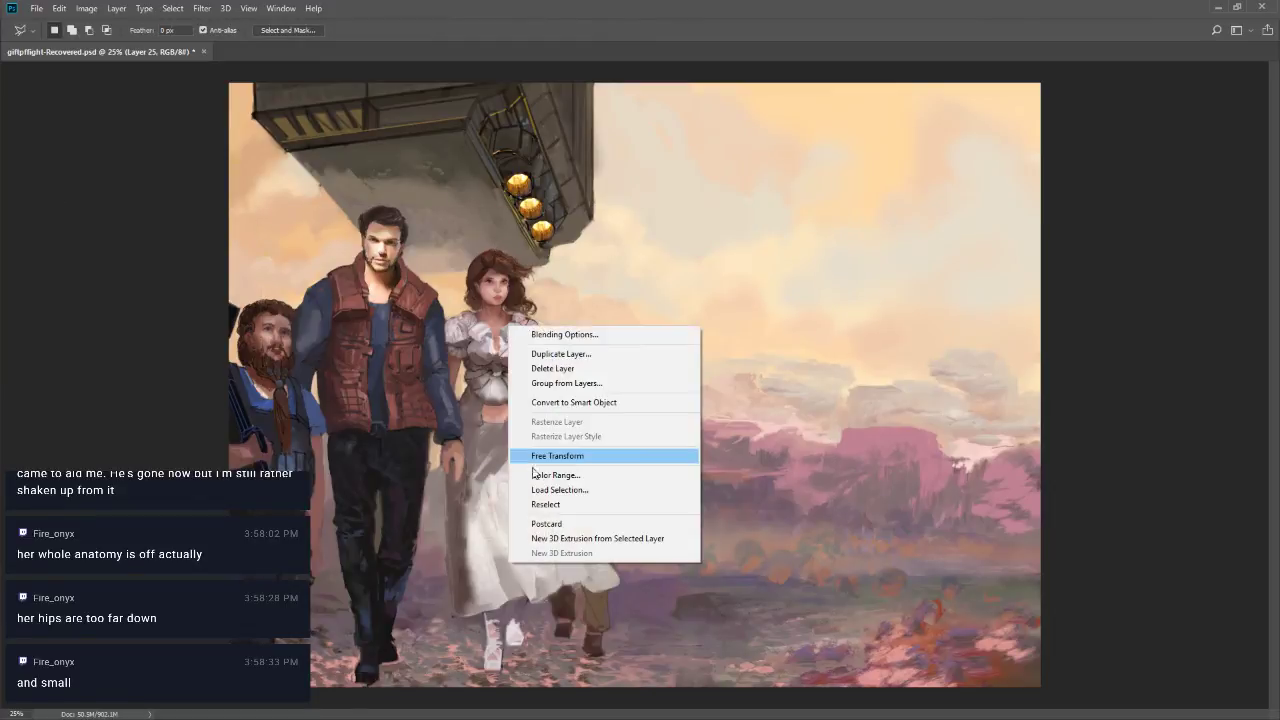
click(558, 504)
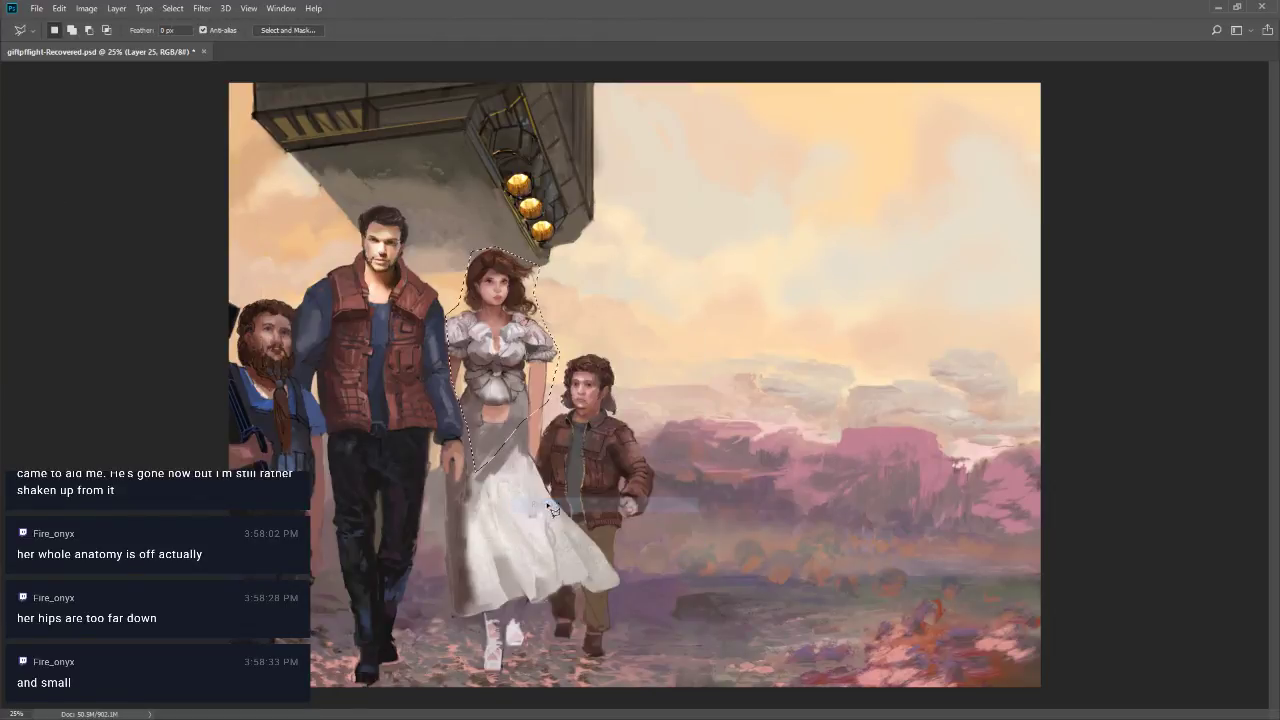
key(ctrl+t)
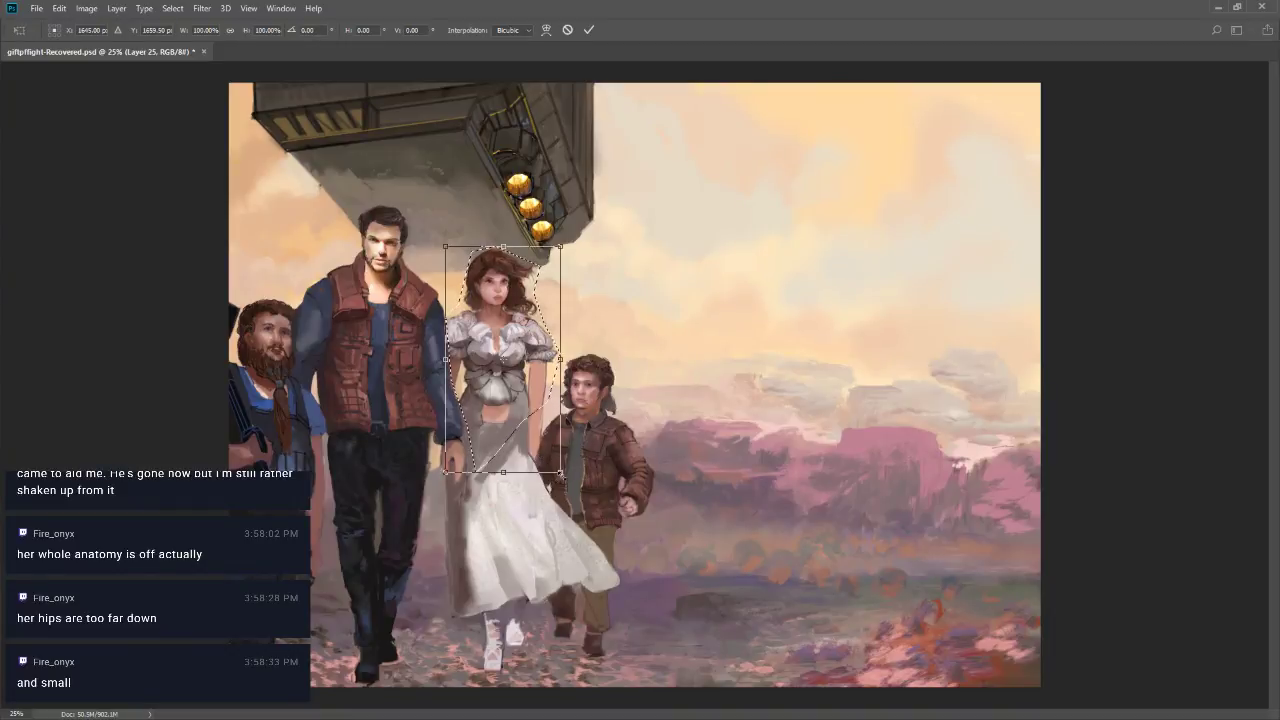
drag(560, 478, 575, 490)
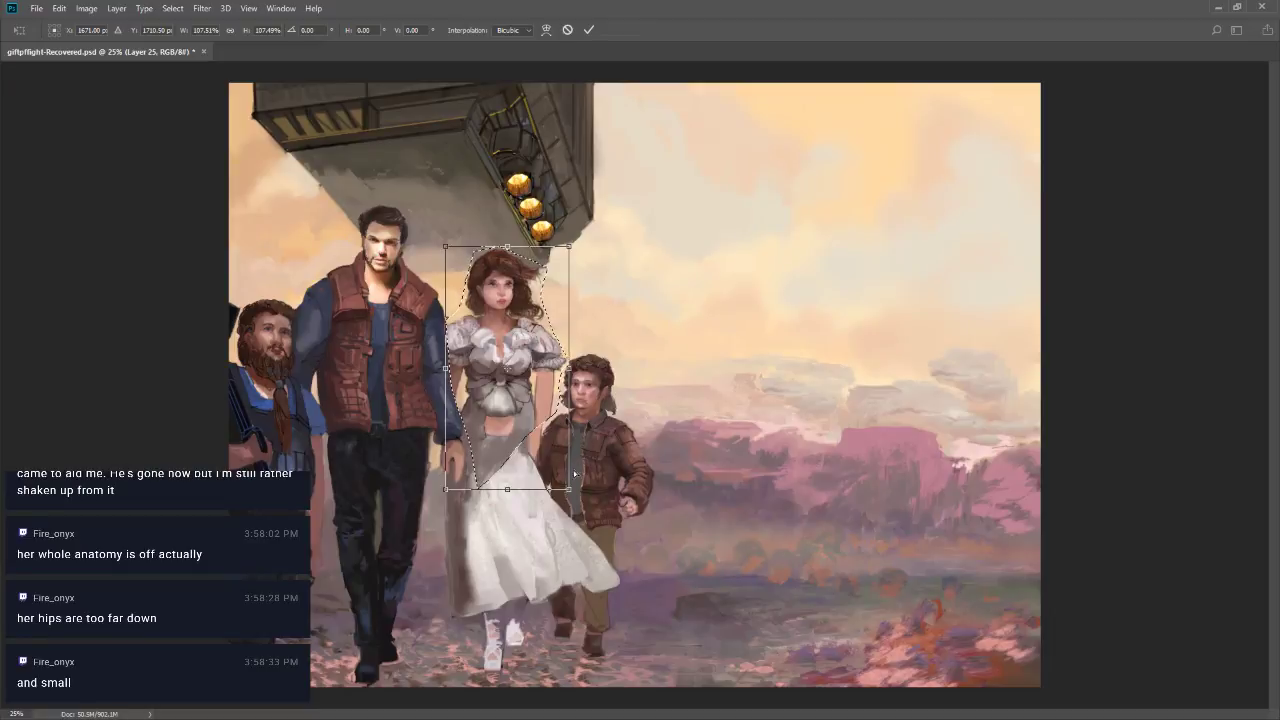
drag(570, 489, 567, 484)
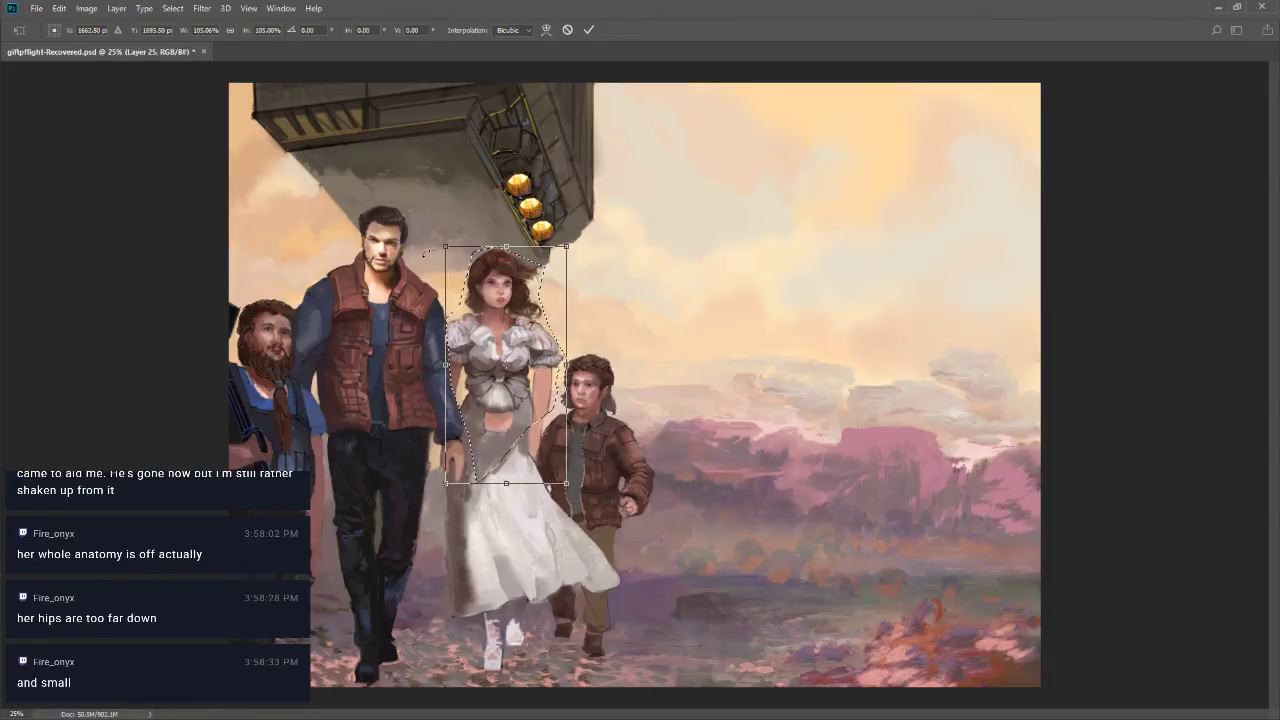
drag(445, 247, 442, 243)
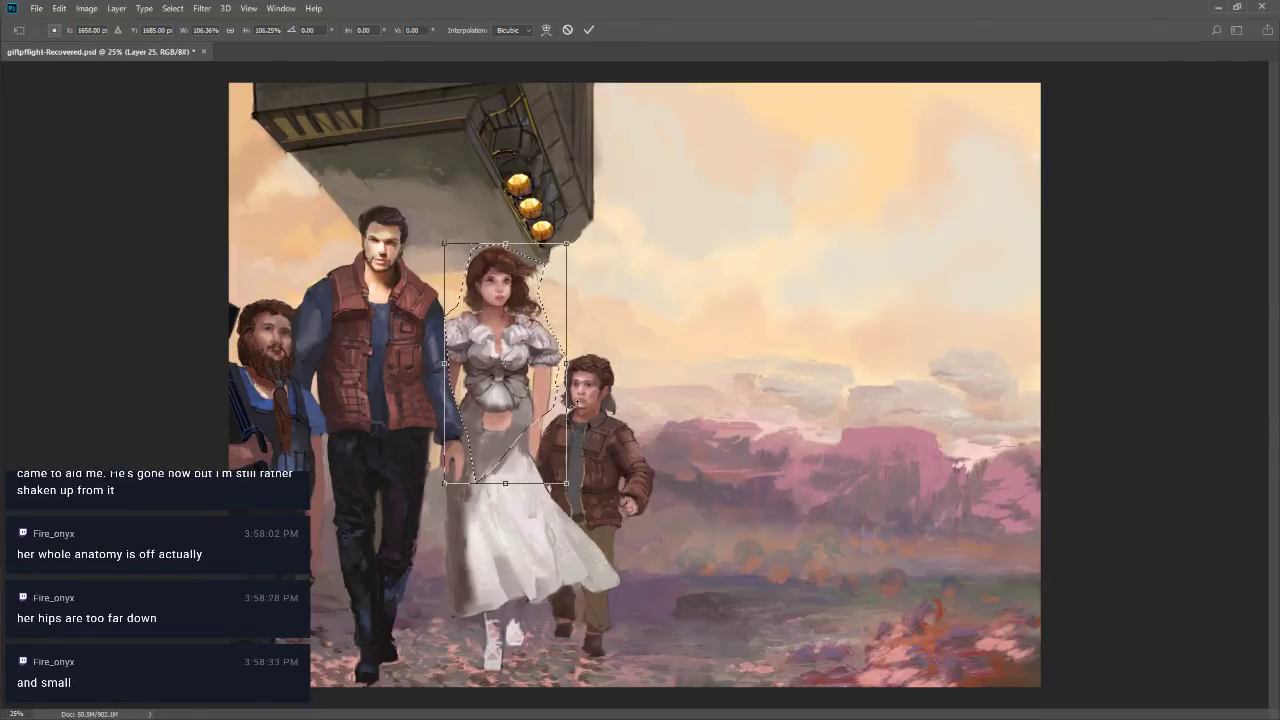
key(Return)
key(ctrl+d)
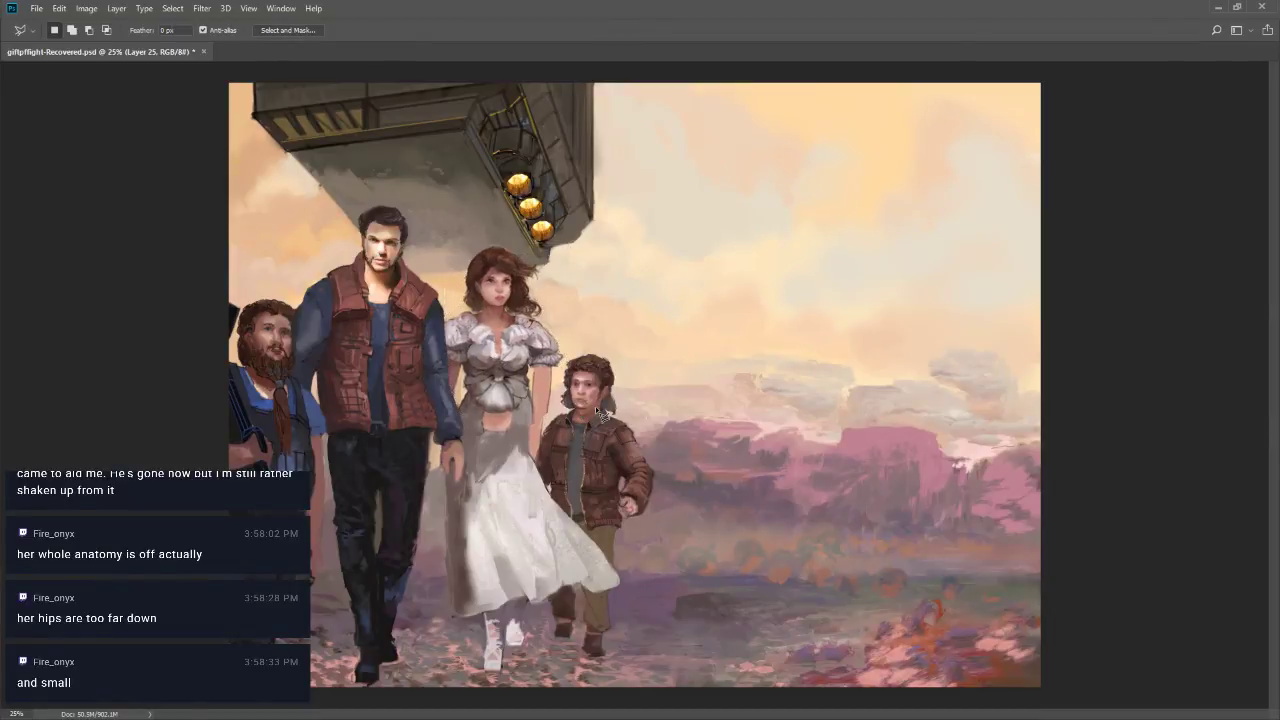
Compare the enlarged woman with the older version of her figure by moving back and forth through the edit history
key(b)
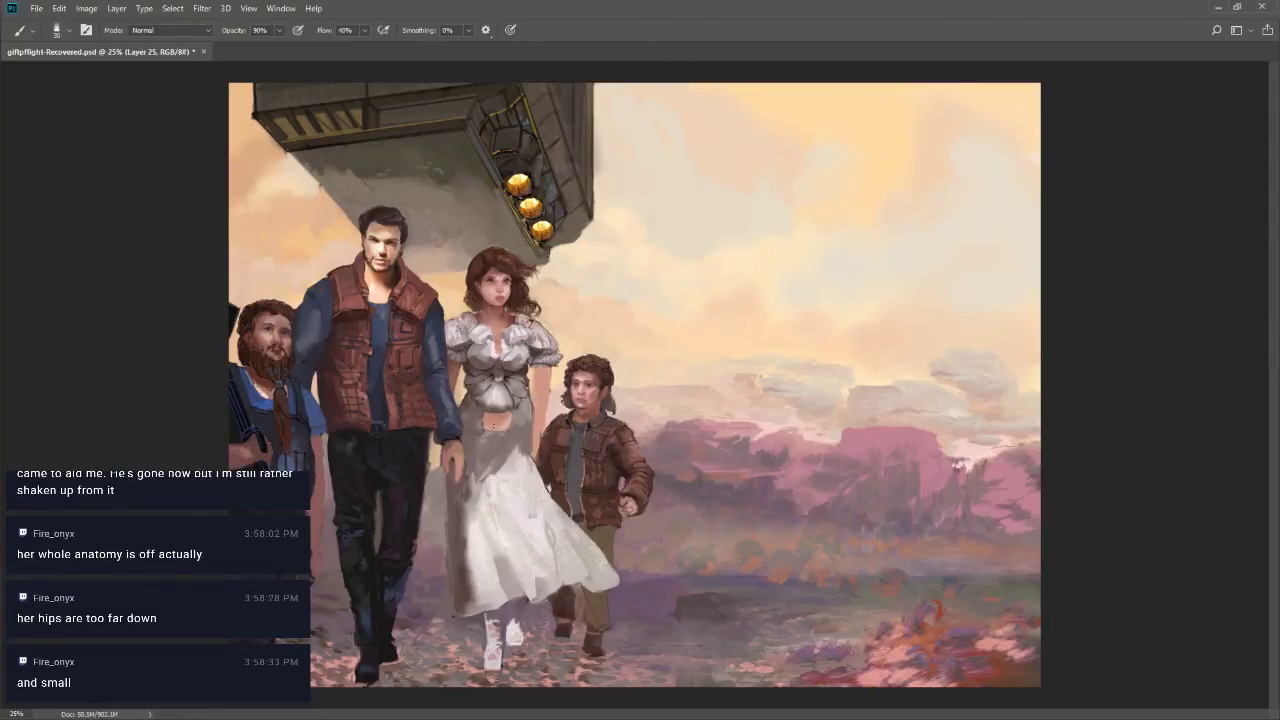
key(bracketleft)
key(ctrl+z)
key(ctrl+shift+z)
key(ctrl+shift+z)
key(ctrl+shift+z)
key(ctrl+shift+z)
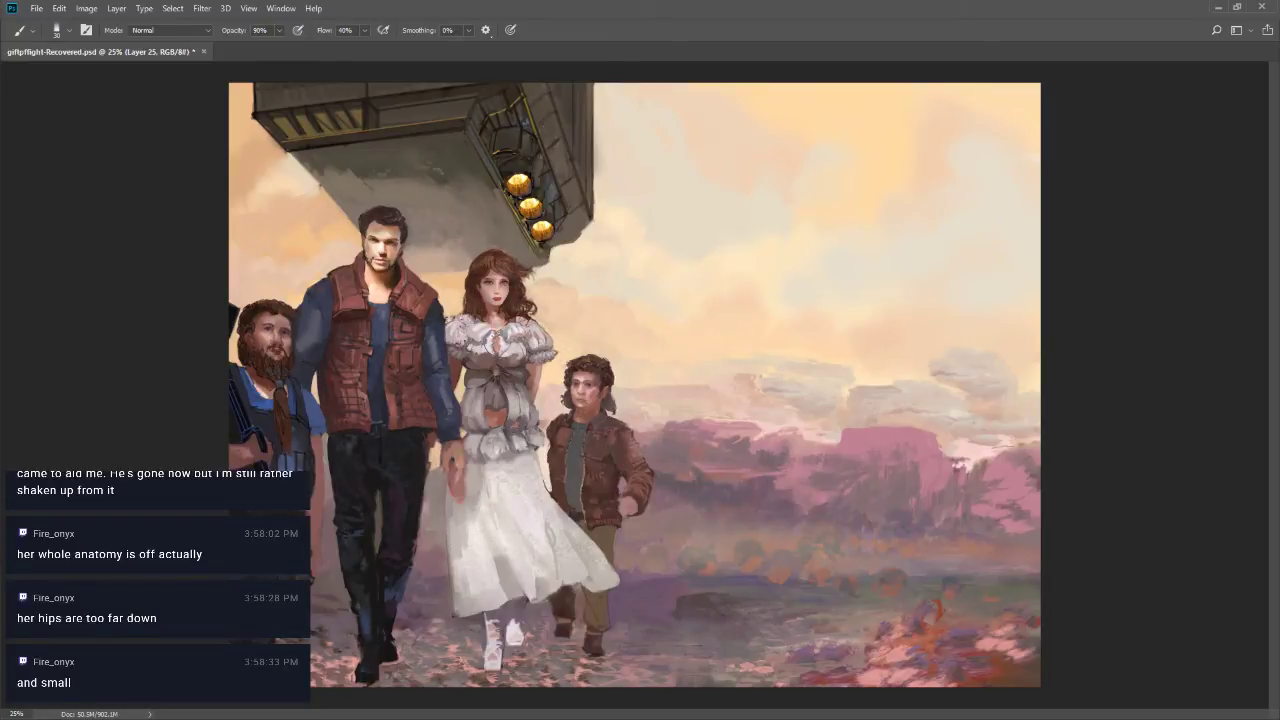
key(ctrl+shift+z)
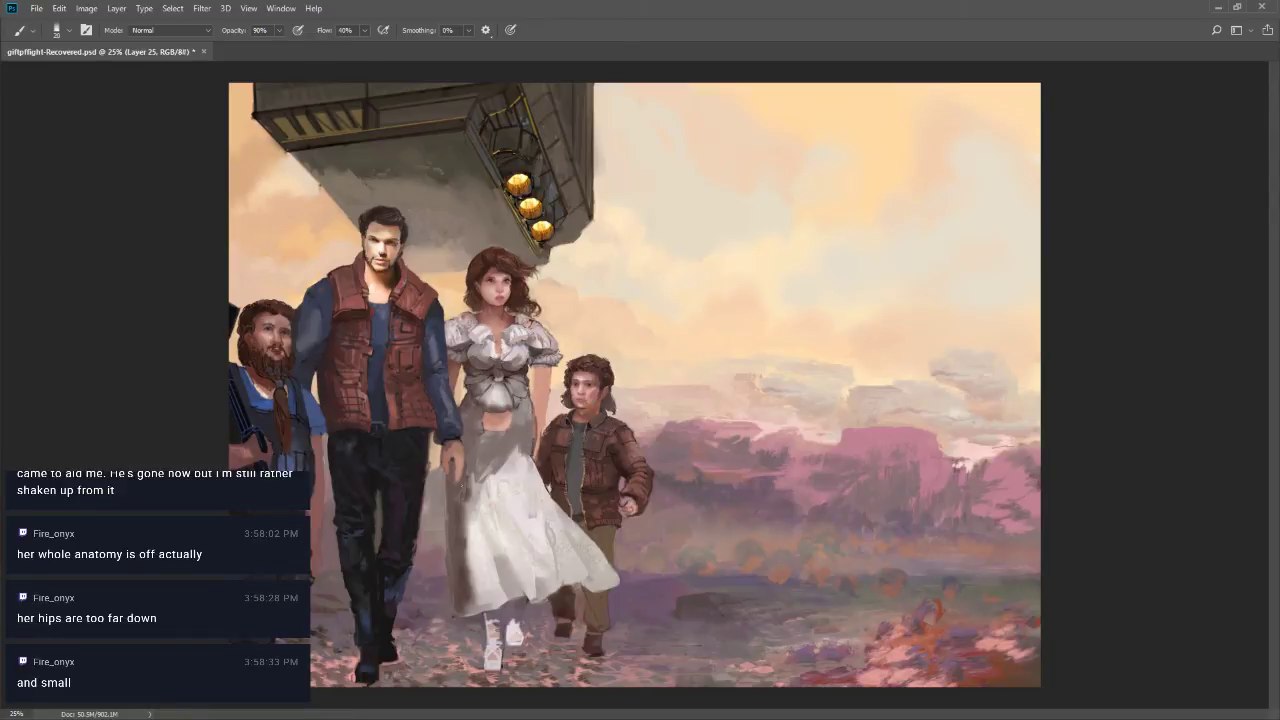
Paint grey shading down the man's side of the skirt and across its folds, lowering the brush opacity to 70%
drag(444, 474, 446, 524)
drag(445, 474, 446, 548)
drag(500, 456, 474, 526)
alt+click(474, 485)
key(])
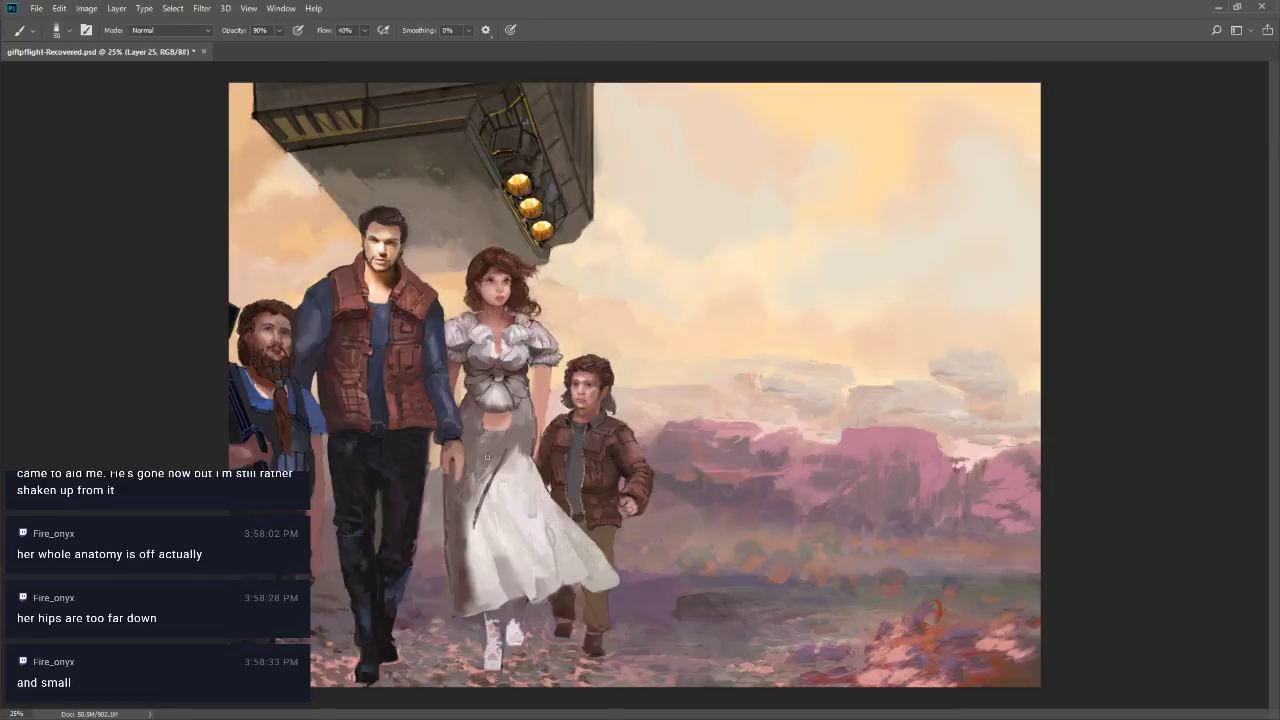
key(8)
key(bracketleft)
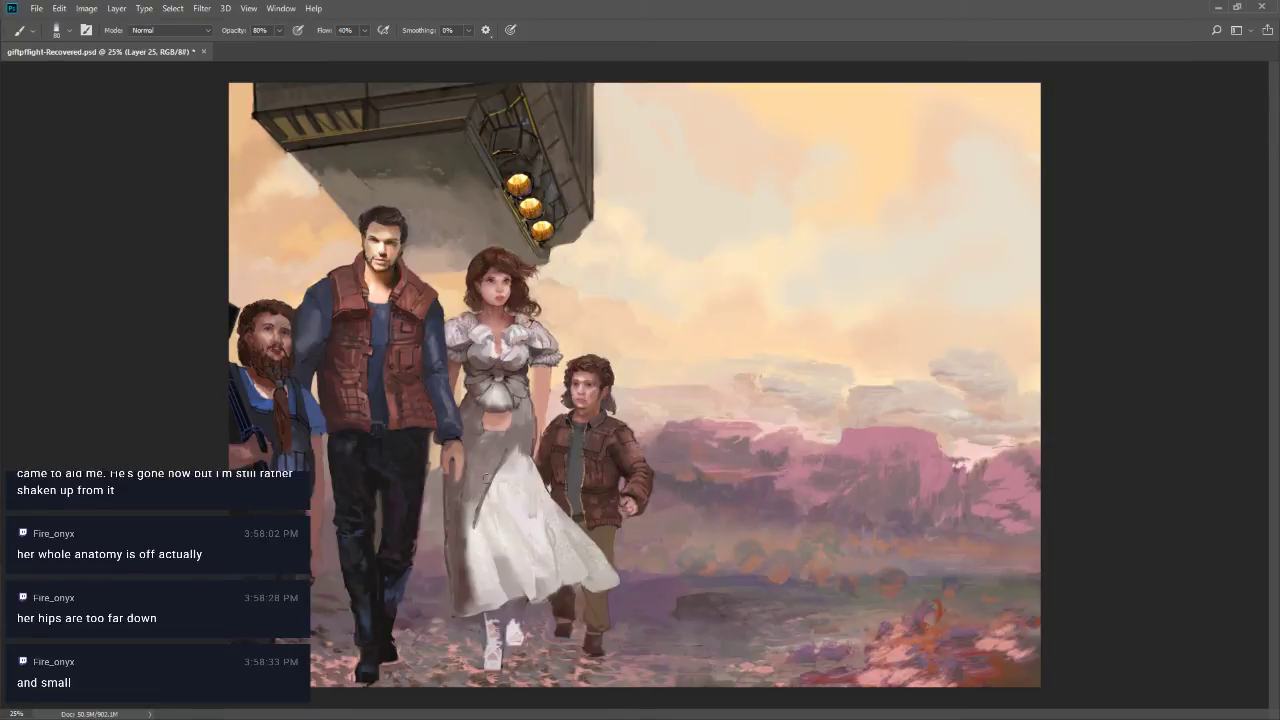
key(7)
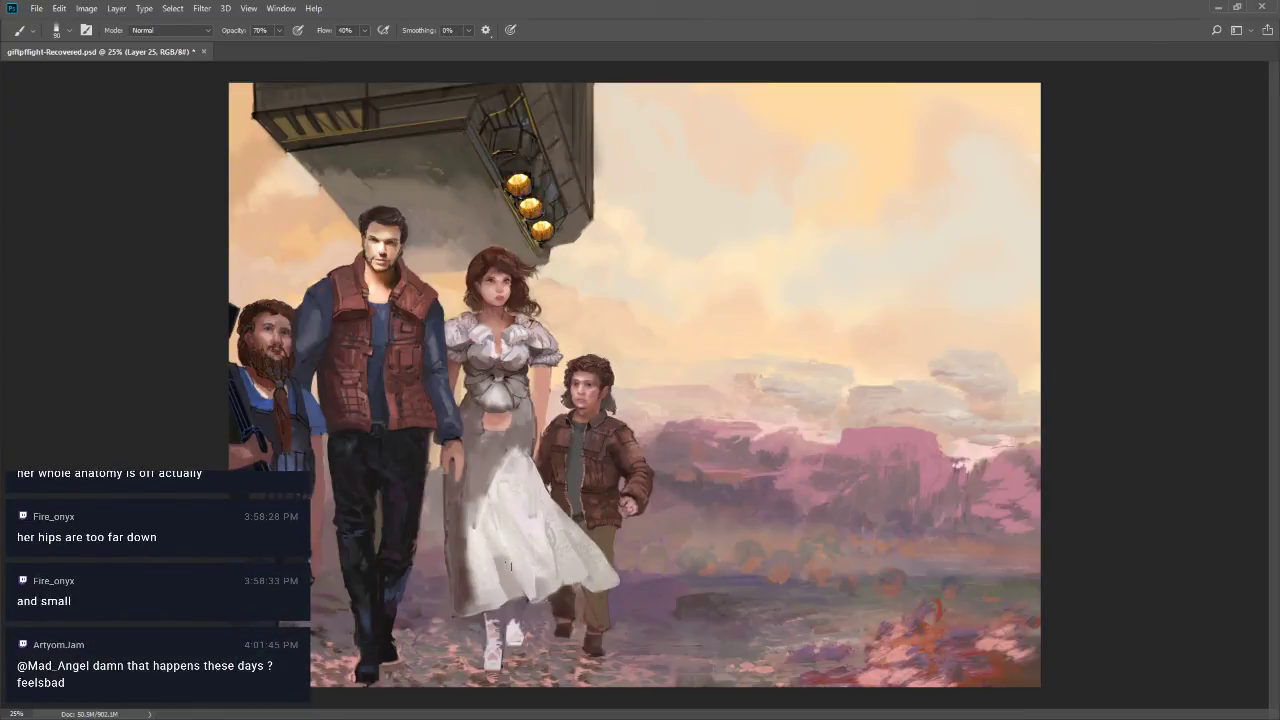
mouse_move(501, 551)
mouse_down()
mouse_move(525, 595)
mouse_move(510, 595)
mouse_up()
Sample the midriff skin and blouse tones and reshape the woman's bare midriff into a downward point, undoing the first strokes
alt+click(489, 421)
key(bracketleft)
key(bracketleft)
key(bracketleft)
key(bracketleft)
key(bracketleft)
alt+click(509, 372)
mouse_move(479, 422)
mouse_down()
mouse_move(510, 456)
mouse_move(482, 434)
mouse_move(508, 440)
mouse_move(493, 444)
mouse_up()
key(ctrl+alt+z)
key(ctrl+alt+z)
key(ctrl+alt+z)
key(bracketleft)
key(ctrl+alt+z)
key(ctrl+alt+z)
key(ctrl+alt+z)
drag(497, 428, 500, 440)
drag(483, 446, 479, 408)
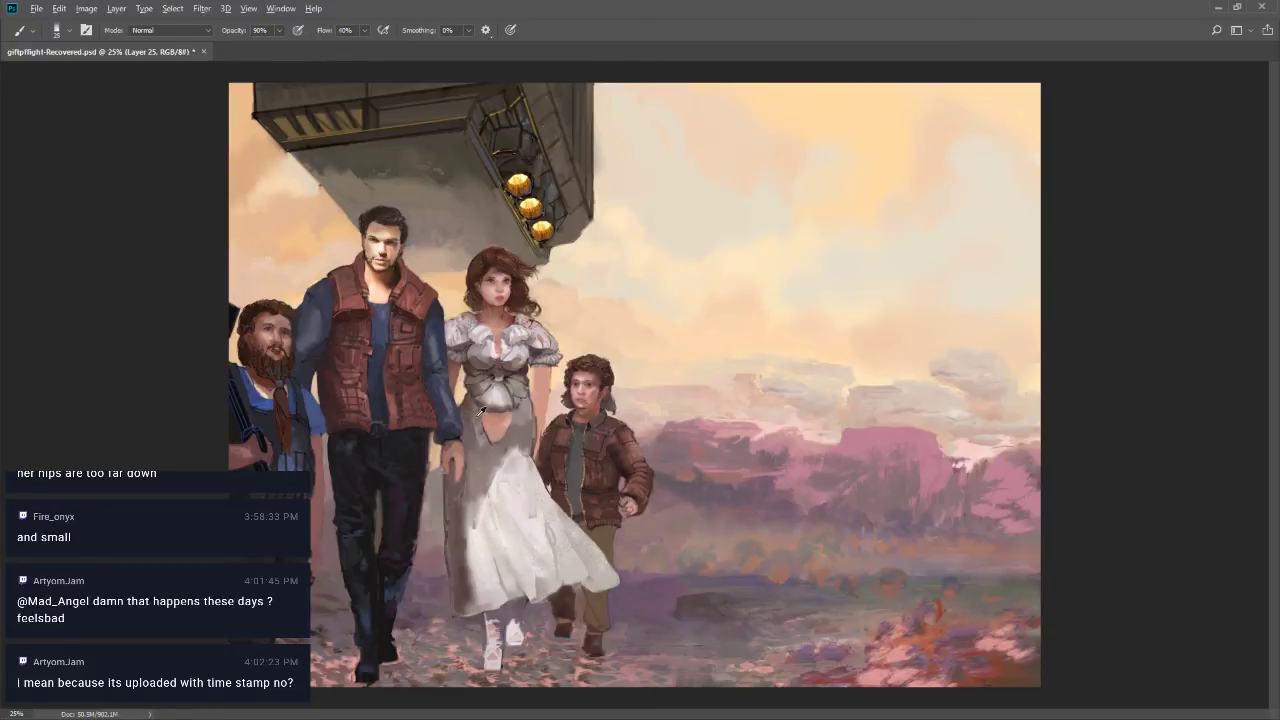
Sample the blouse and waist tones and paint the woman's bare midriff over with pale grey cloth shading, continuing onto her hip
alt+click(497, 346)
alt+click(506, 373)
drag(479, 395, 479, 411)
alt+click(492, 400)
mouse_move(488, 416)
mouse_down()
mouse_move(495, 442)
mouse_move(507, 430)
mouse_move(490, 418)
mouse_up()
alt+click(495, 395)
drag(494, 400, 499, 421)
drag(500, 404, 504, 424)
drag(507, 402, 508, 422)
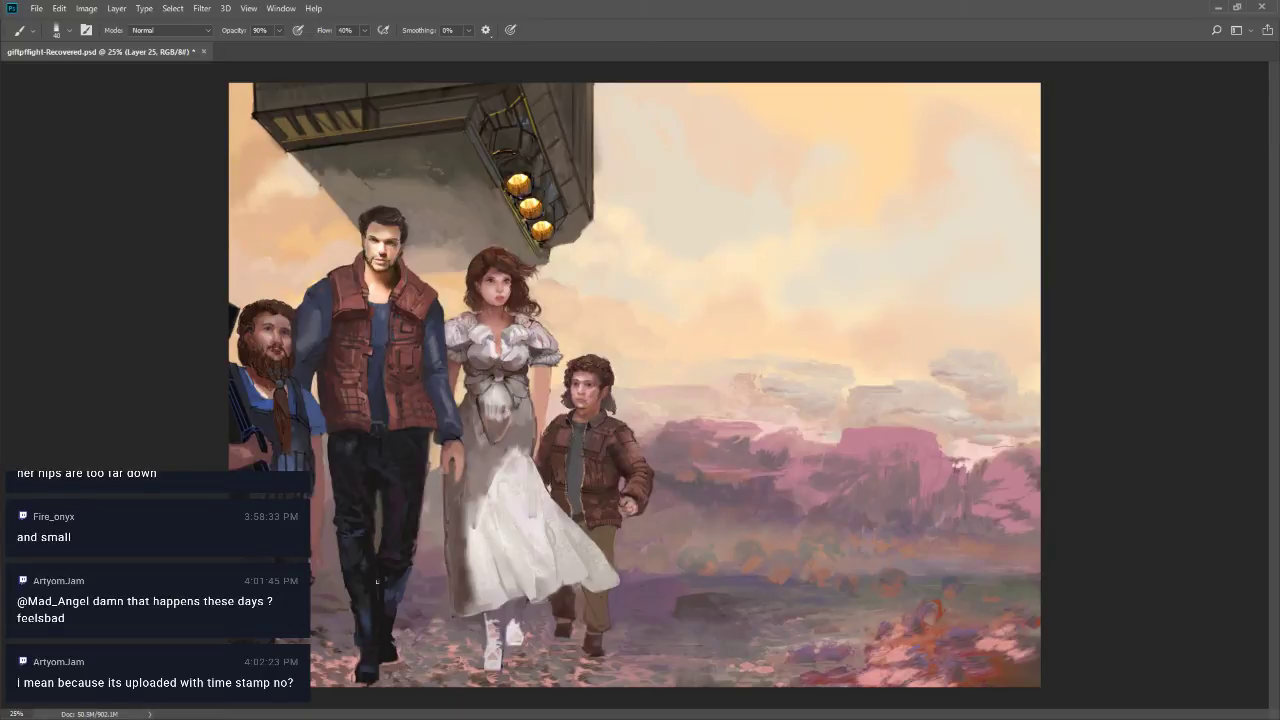
alt+click(496, 419)
mouse_move(496, 400)
mouse_down()
mouse_move(487, 426)
mouse_move(507, 428)
mouse_up()
drag(534, 446, 529, 480)
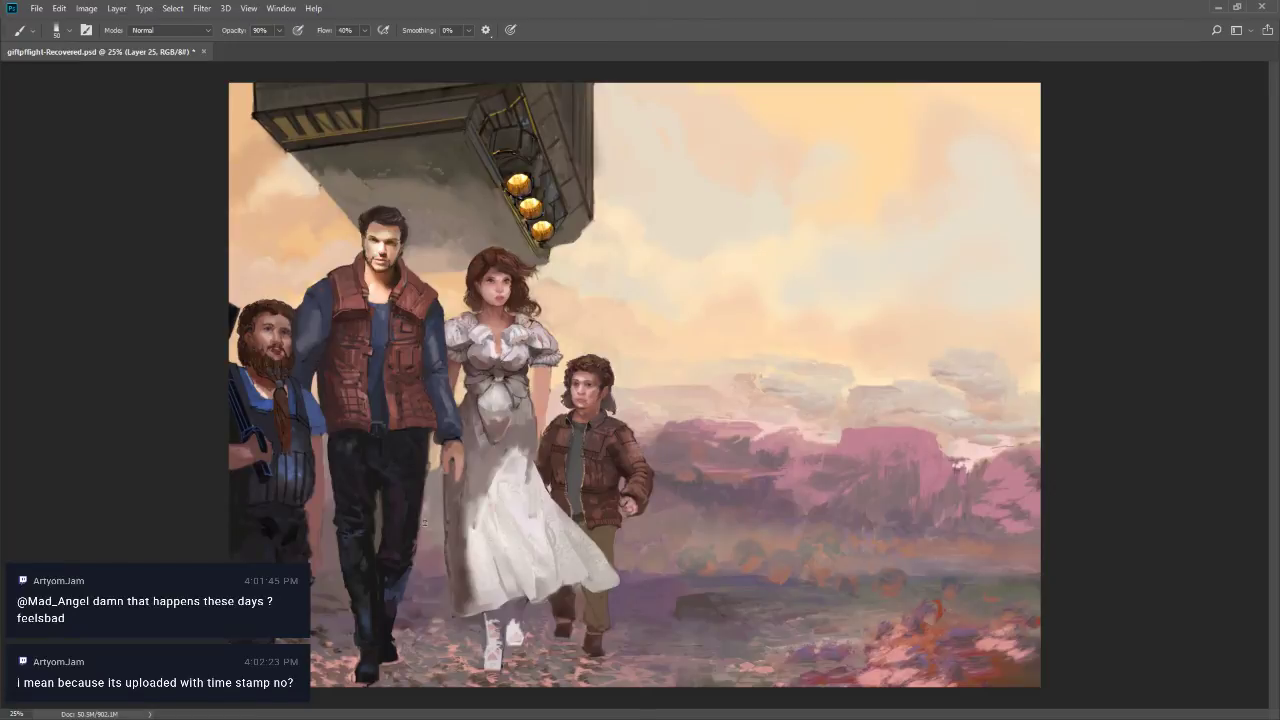
Sample the waist and blouse tones and paint thin dark lines converging in a downward point across the woman's hips
alt+click(481, 415)
alt+click(487, 396)
alt+click(506, 379)
alt+click(510, 398)
alt+click(510, 374)
drag(512, 410, 491, 451)
drag(482, 418, 520, 474)
Enlarge the brush and blend the overlong end of the dark hip line into the upper skirt
key(bracketright)
key(bracketright)
key(bracketright)
key(bracketright)
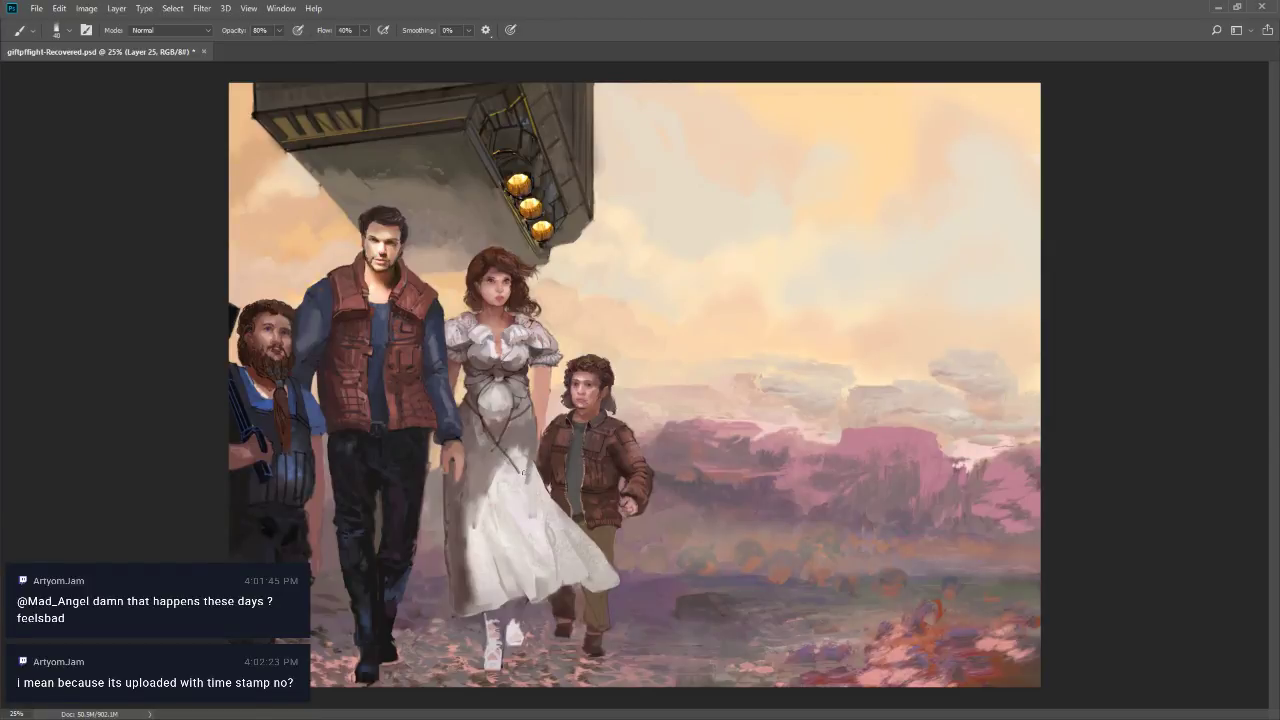
mouse_move(518, 440)
mouse_down()
mouse_move(535, 485)
mouse_move(522, 454)
mouse_move(520, 490)
mouse_move(508, 474)
mouse_move(498, 491)
mouse_move(503, 468)
mouse_move(493, 480)
mouse_move(519, 500)
mouse_up()
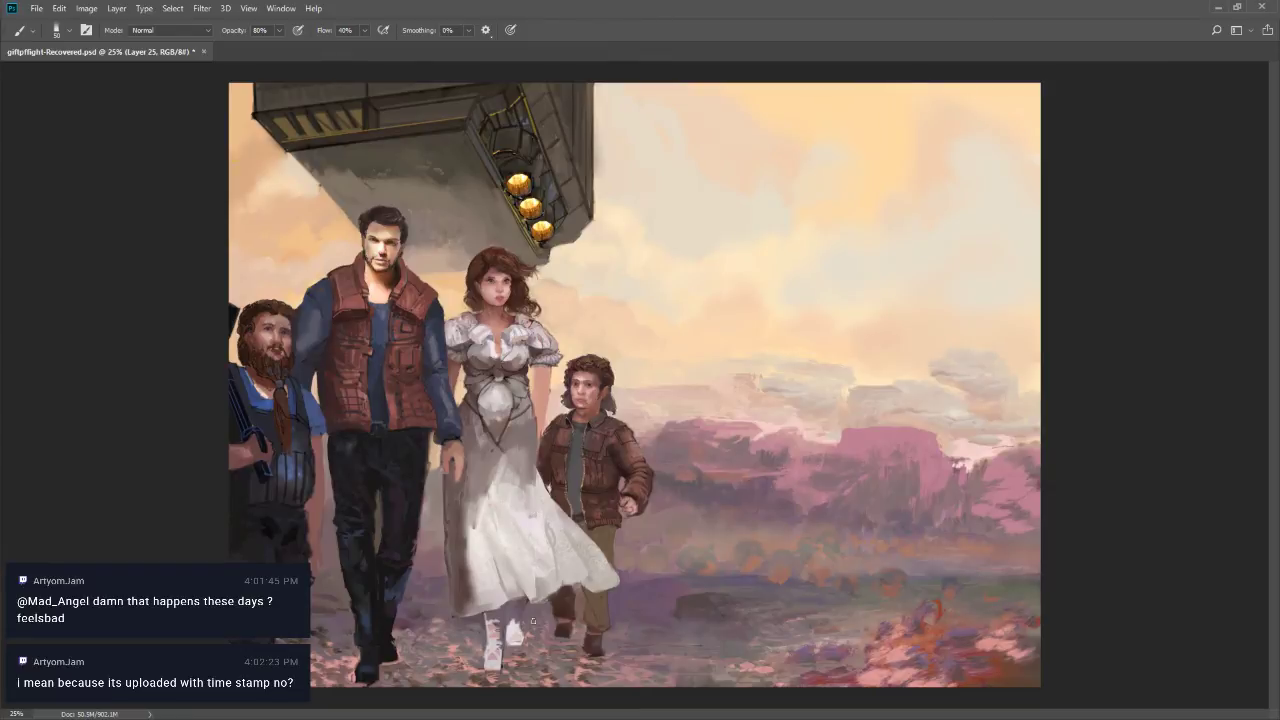
Outline the woman's lower skirt and boots with the lasso and compare the painting by switching layer visibility
key(l)
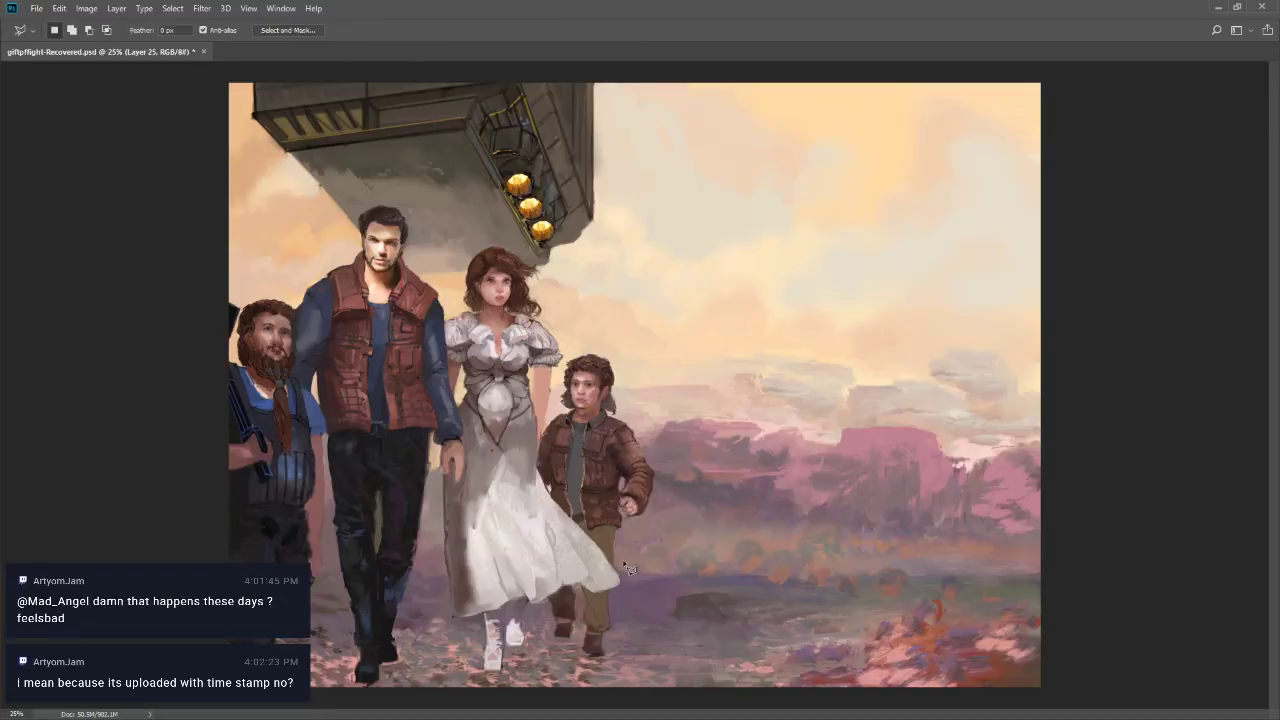
mouse_move(607, 550)
mouse_down()
mouse_move(631, 591)
mouse_move(603, 602)
mouse_move(556, 591)
mouse_move(527, 611)
mouse_move(526, 658)
mouse_move(502, 687)
mouse_move(500, 676)
mouse_move(469, 686)
mouse_move(483, 680)
mouse_move(473, 598)
mouse_move(488, 626)
mouse_move(458, 626)
mouse_move(440, 594)
mouse_move(454, 529)
mouse_move(443, 551)
mouse_move(443, 490)
mouse_move(548, 496)
mouse_move(561, 522)
mouse_move(533, 468)
mouse_move(610, 560)
mouse_up()
key(ctrl+comma)
key(ctrl+comma)
key(ctrl+j)
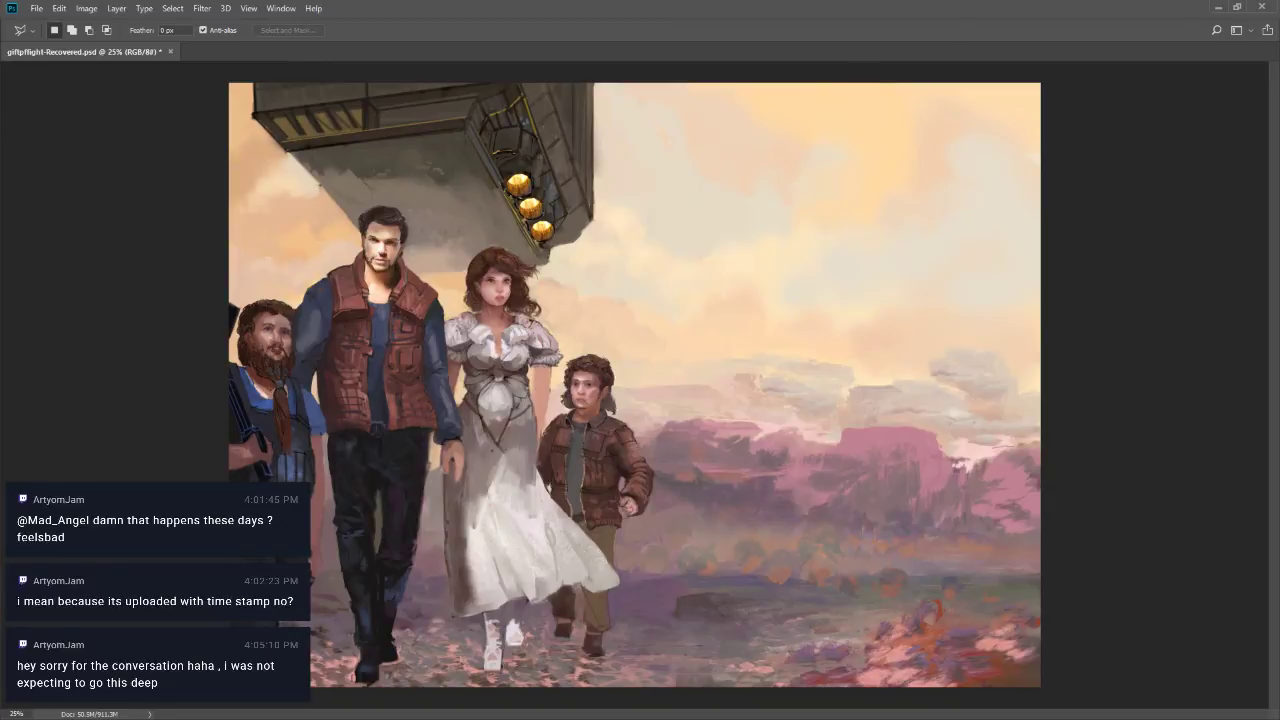
key(ctrl+shift+alt+n)
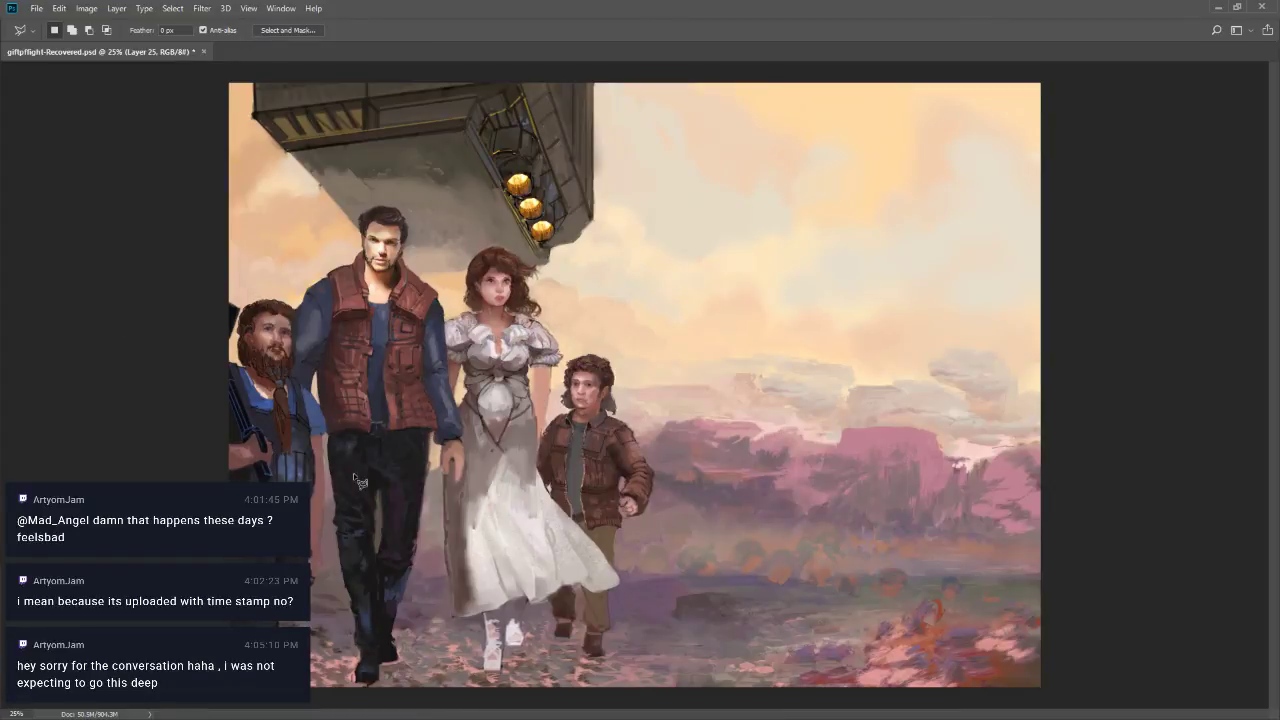
Reselect the outline around the woman's lower skirt and extend it over the ground around her boots
right_click(604, 363)
right_click(514, 506)
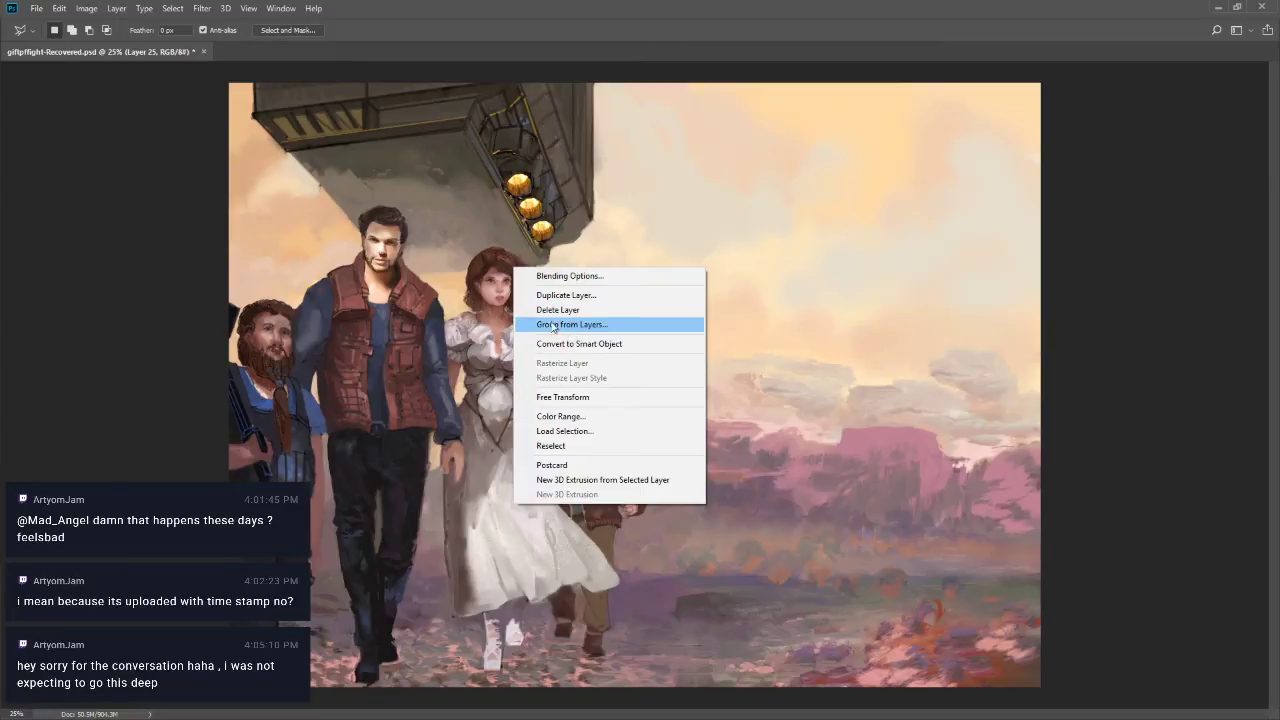
click(550, 446)
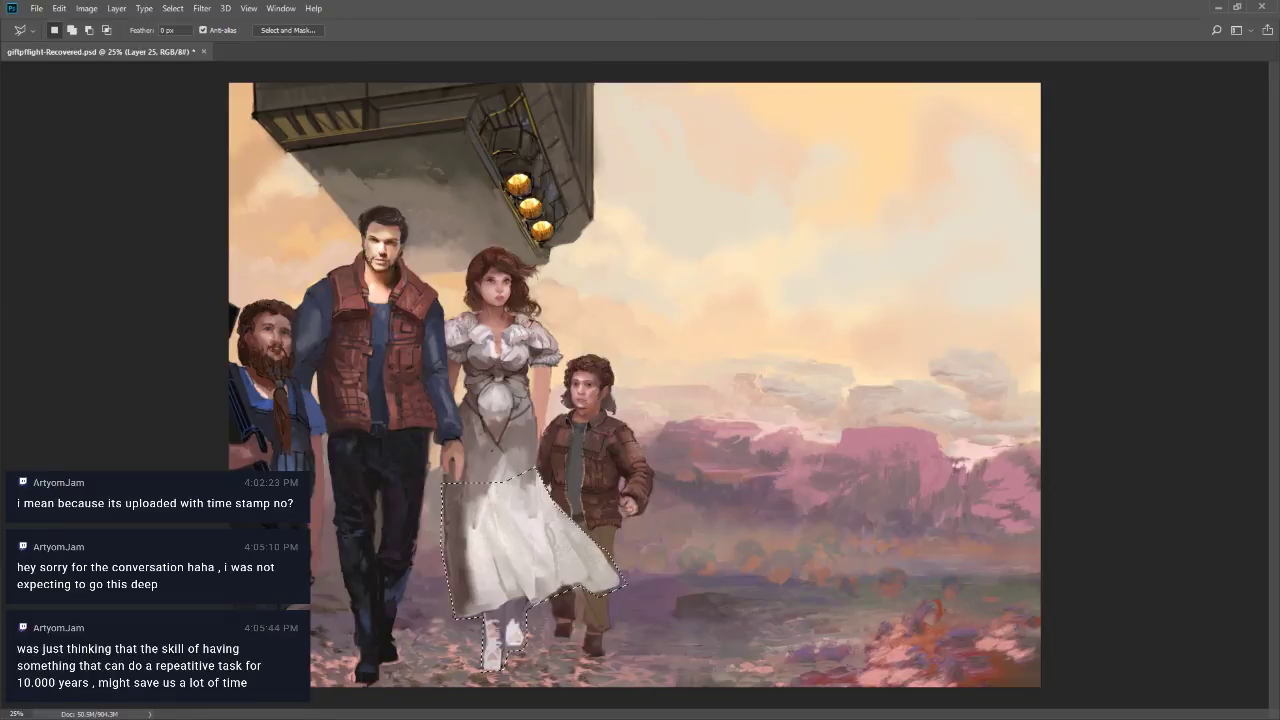
mouse_move(442, 590)
mouse_down()
mouse_move(446, 680)
mouse_move(558, 690)
mouse_move(540, 687)
mouse_move(546, 579)
mouse_move(487, 564)
mouse_up()
Try to copy the selected skirt and boots onto a new layer
key(alt+[)
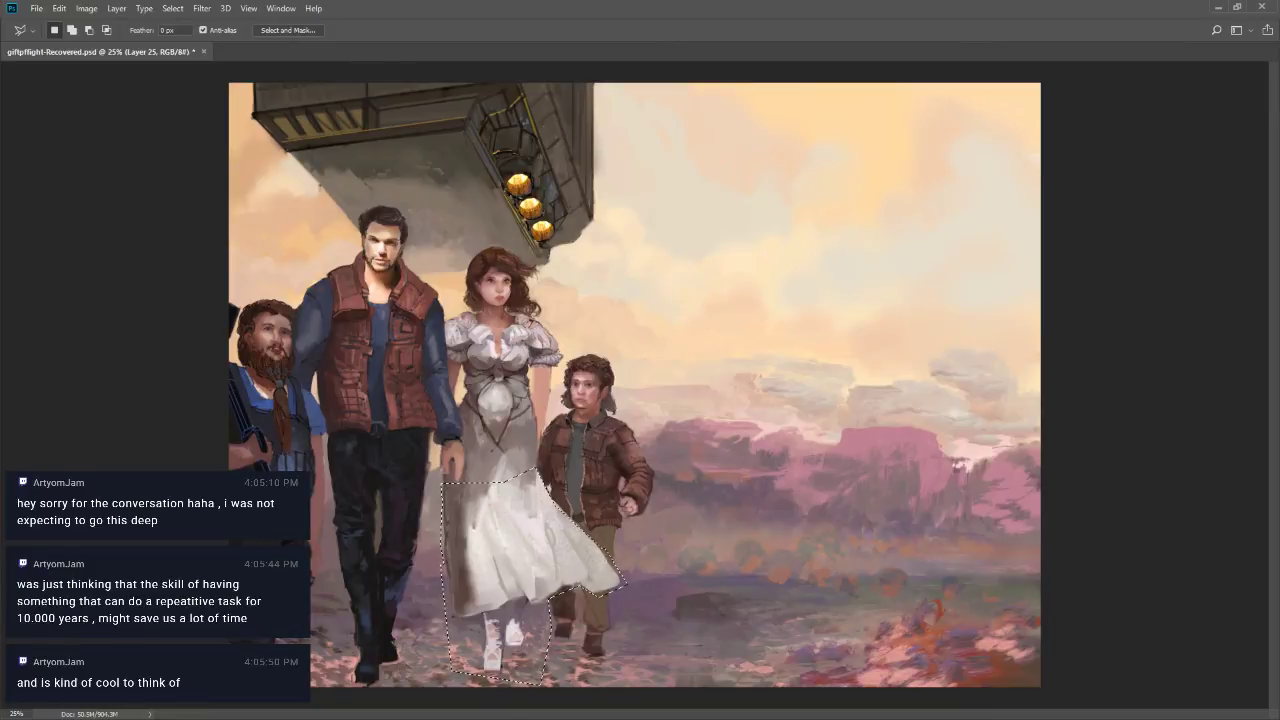
key(ctrl+j)
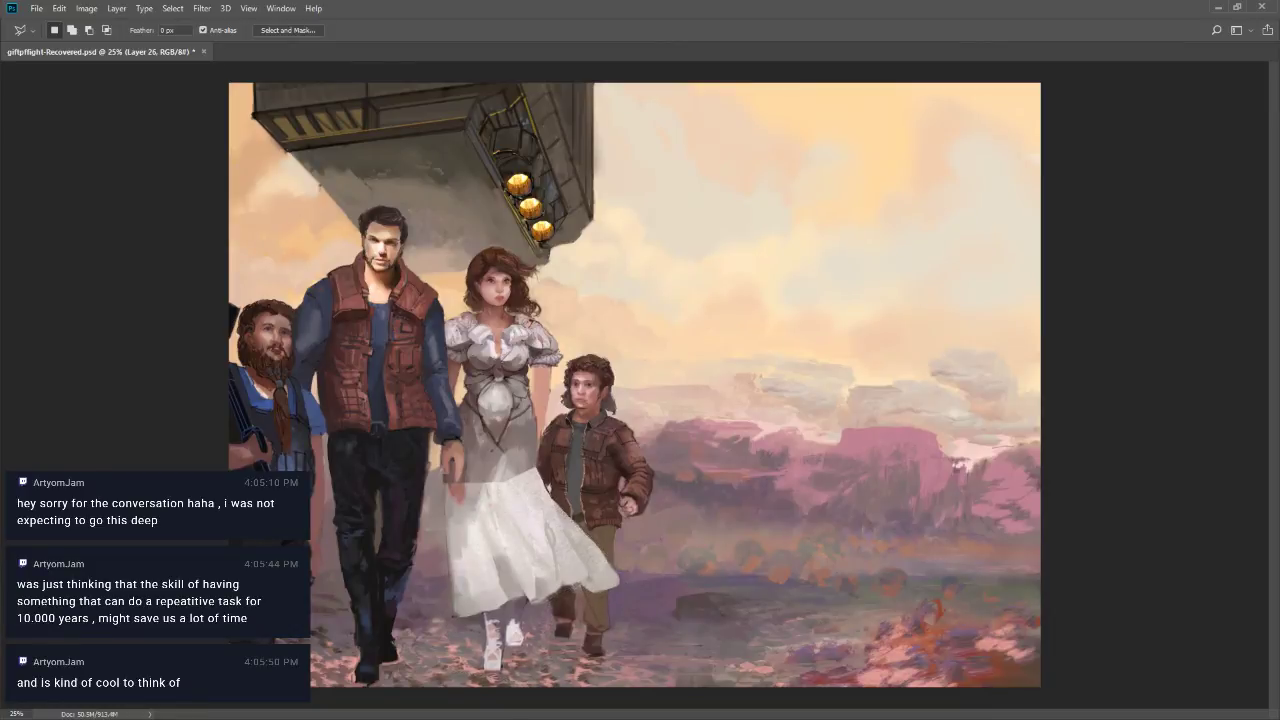
key(ctrl+z)
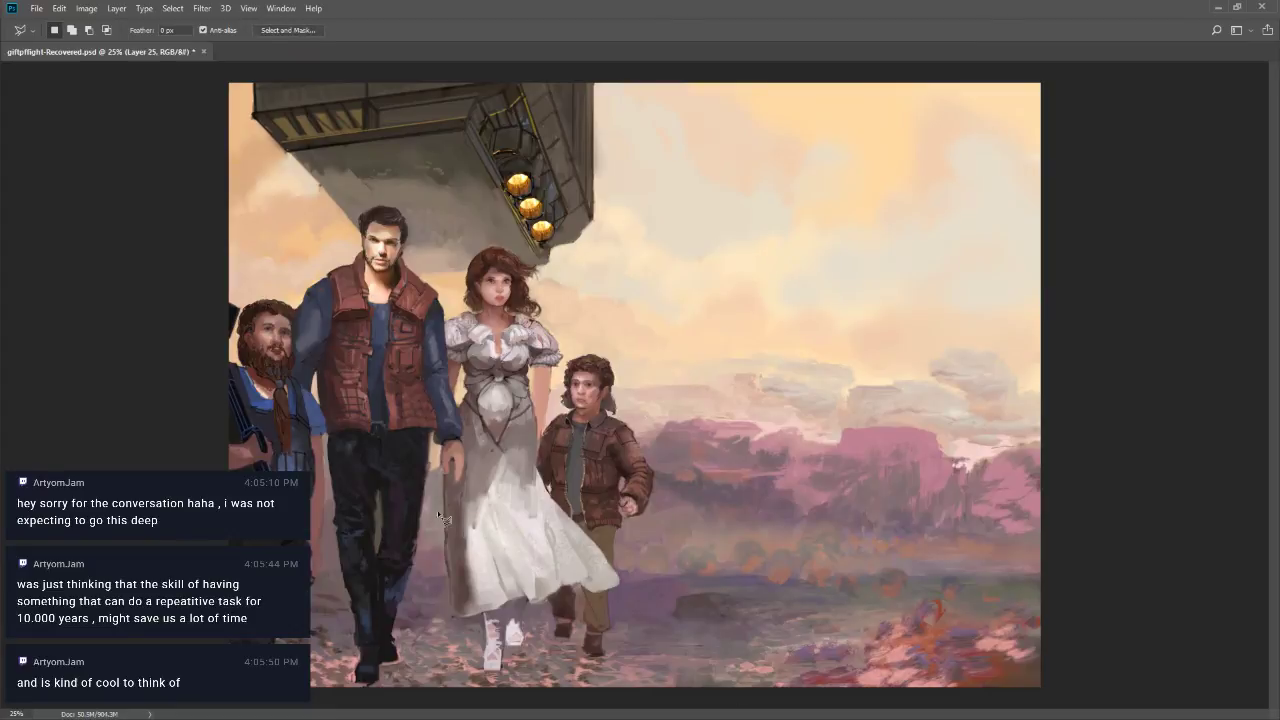
Reselect the outline around the lower skirt and boots, move that part of the figure slightly upward, and clear the selection
right_click(478, 534)
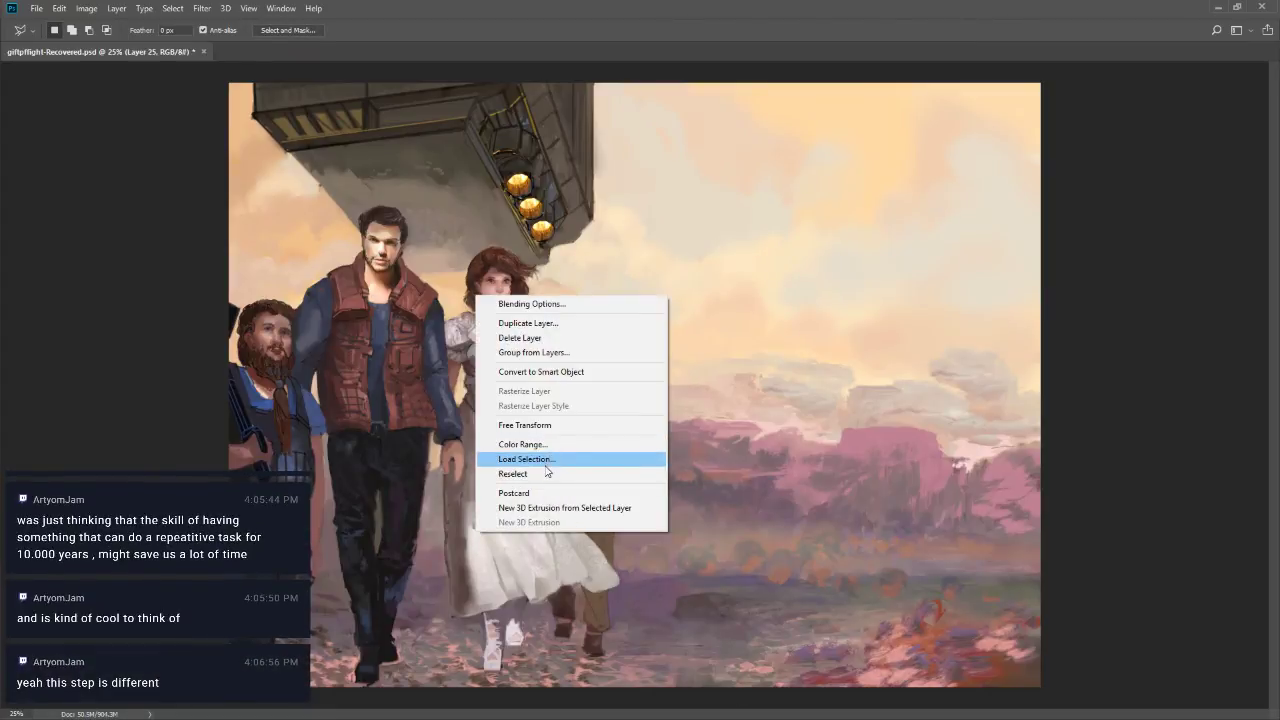
click(450, 545)
right_click(483, 508)
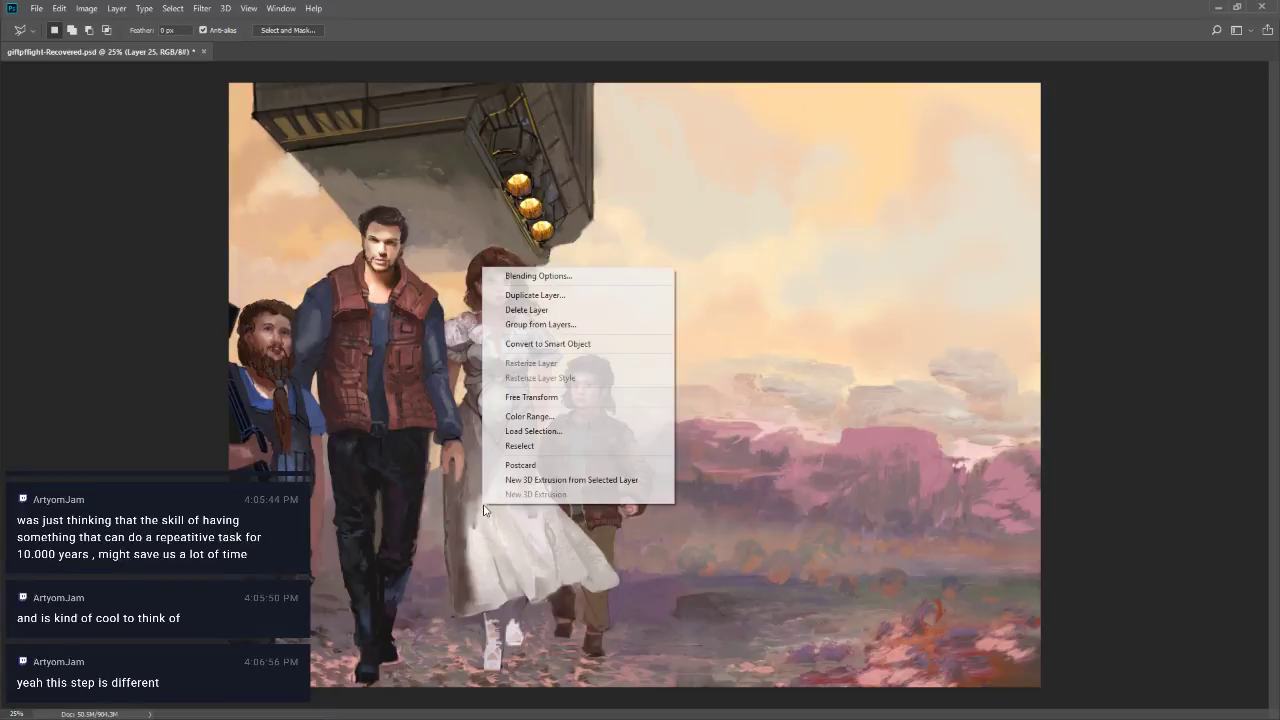
click(528, 445)
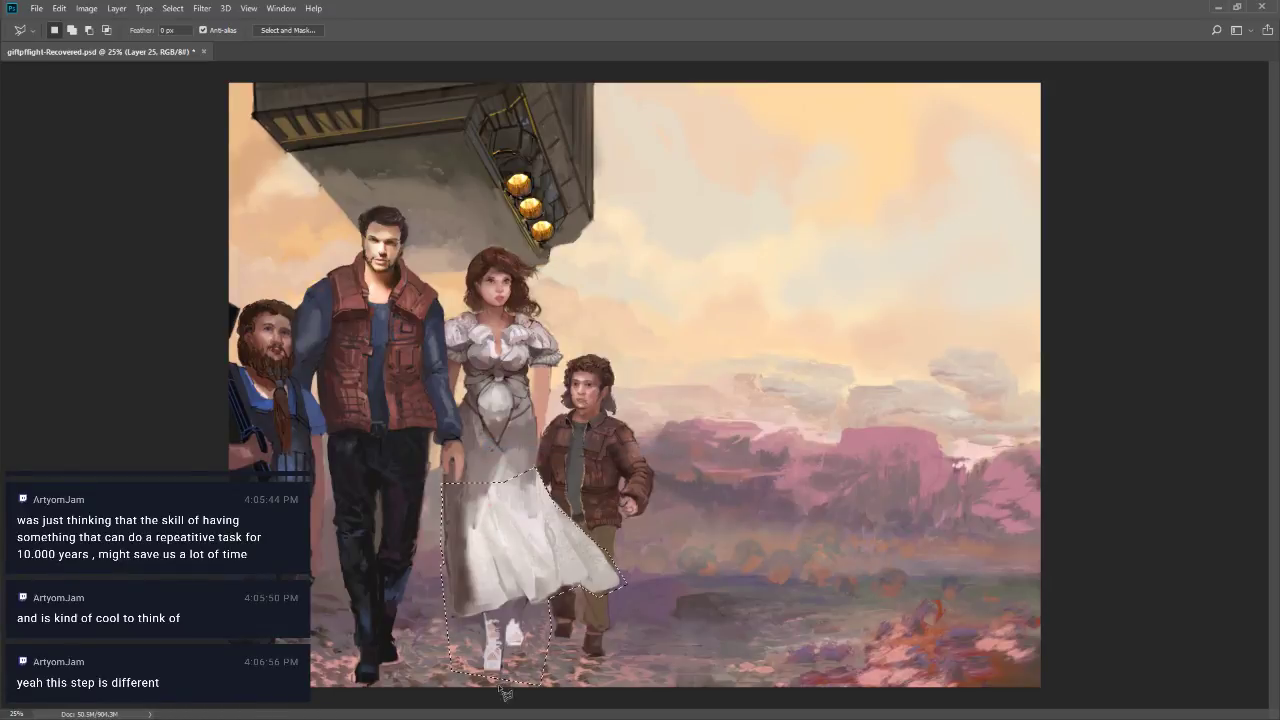
drag(500, 598, 501, 591)
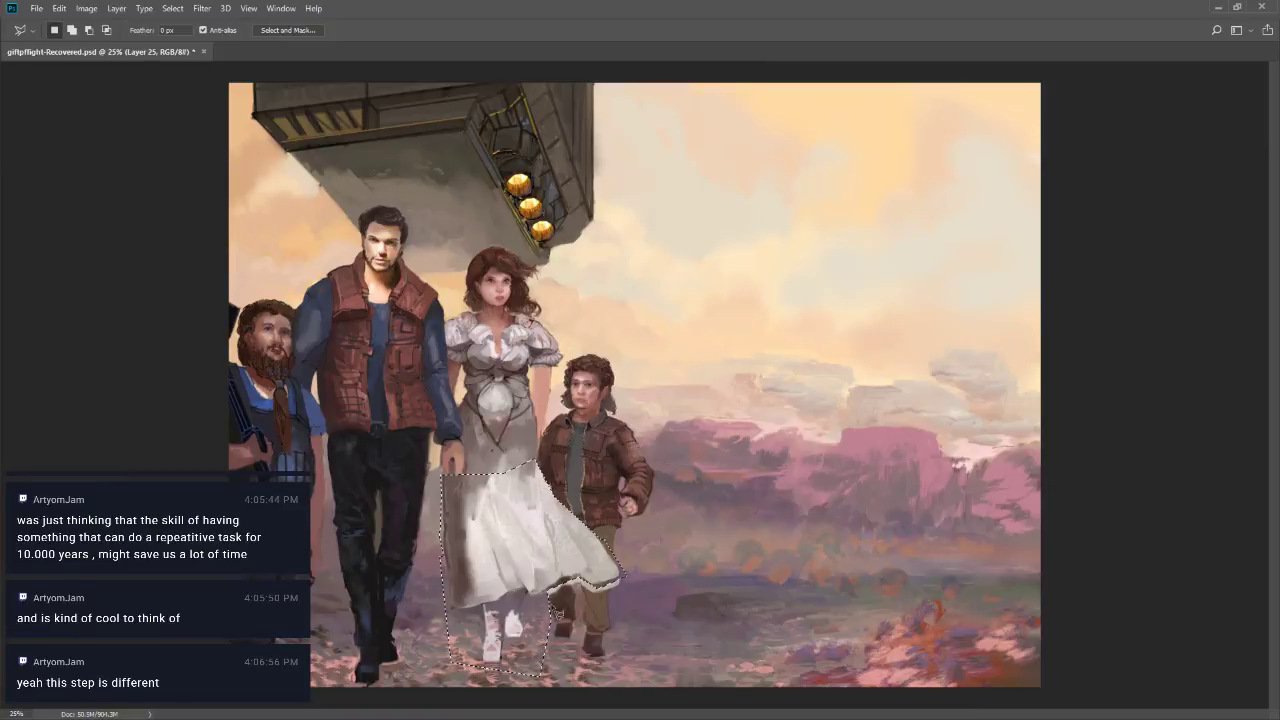
key(ctrl+d)
Paint out the leftover hem under the raised skirt and clean up the ground beside it, varying brush opacity between 40% and 90%
key(b)
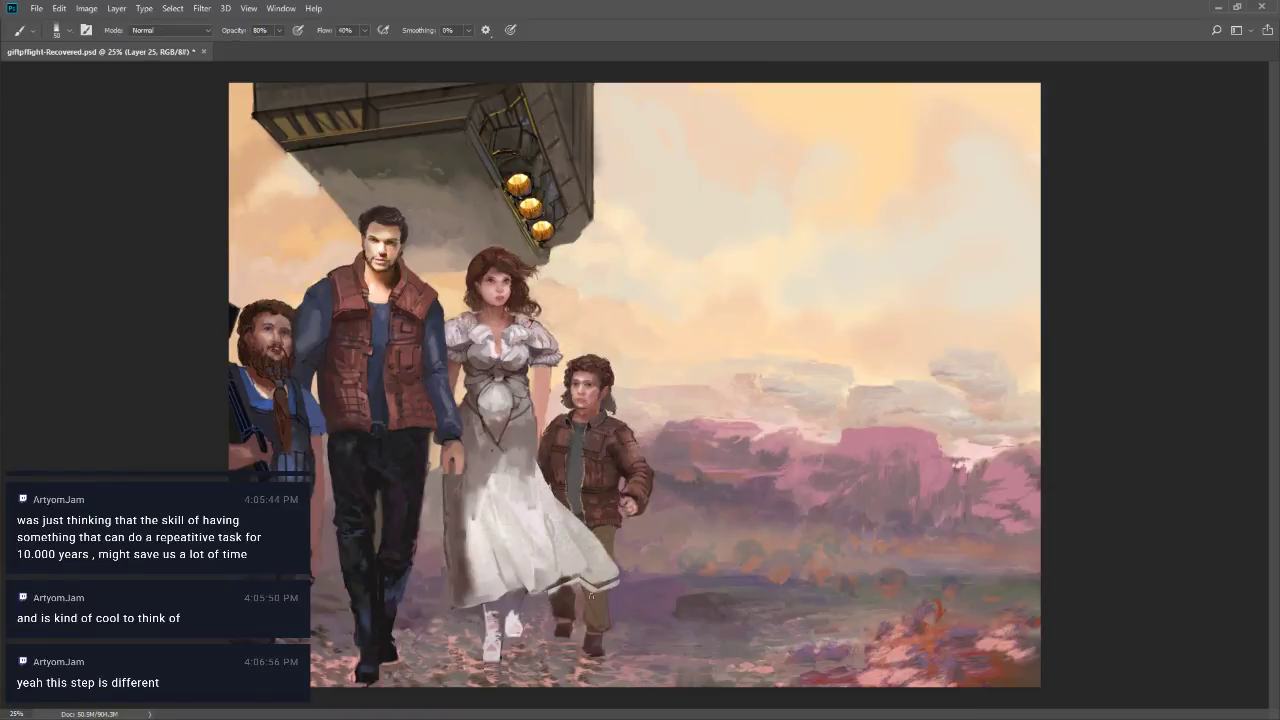
key(9)
key(bracketleft)
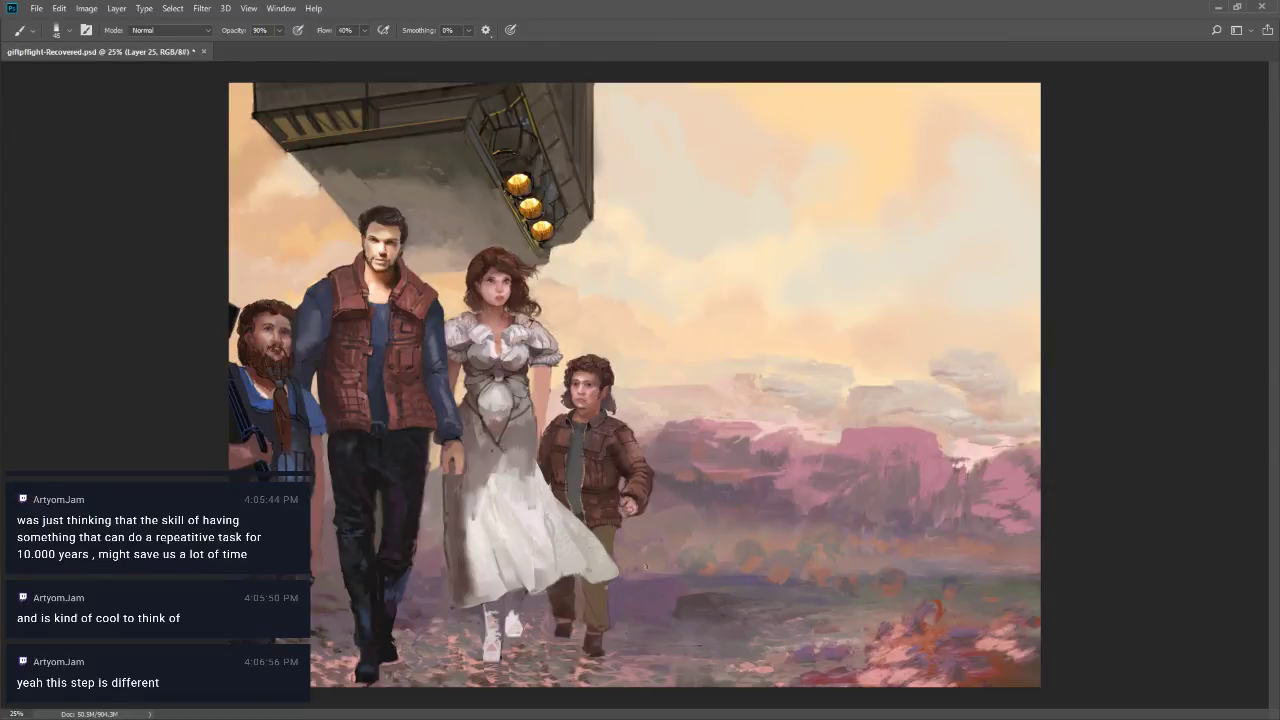
key(4)
key(7)
key(bracketleft)
key(8)
key(4)
key(8)
key(9)
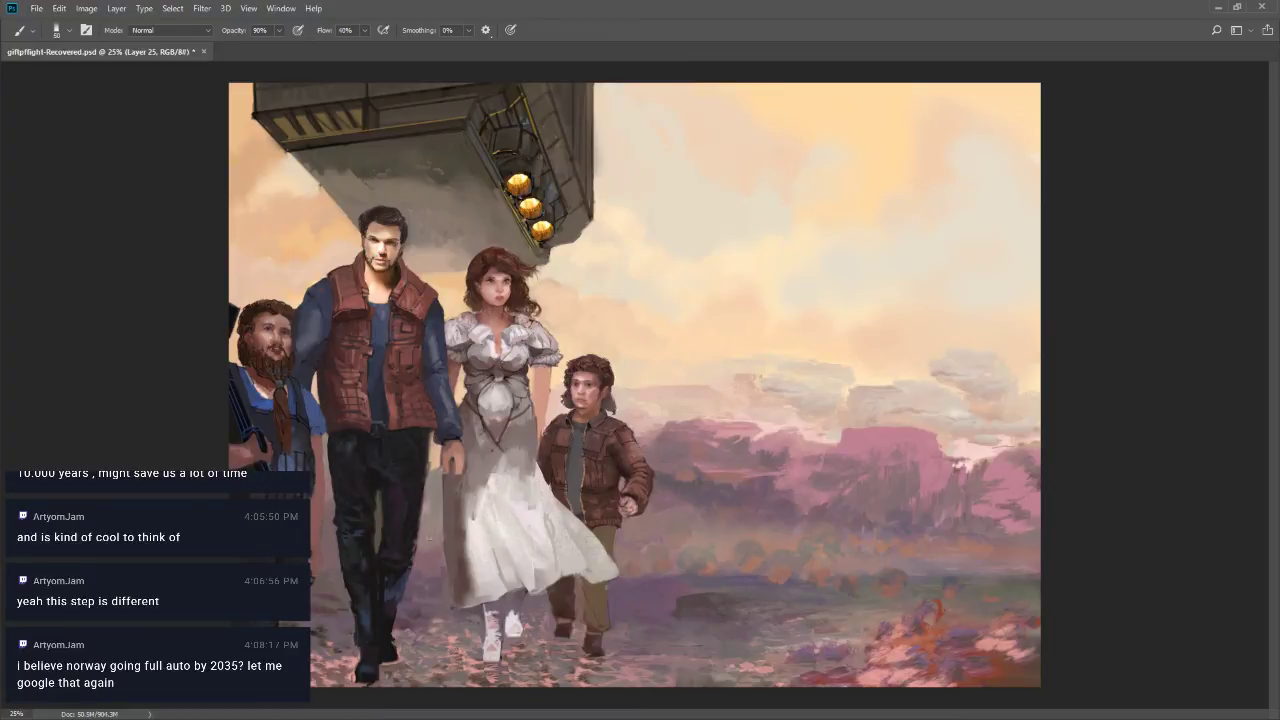
mouse_move(424, 556)
mouse_down()
mouse_move(438, 527)
mouse_move(442, 558)
mouse_up()
Paint dark overlapping cloth folds across the woman's hips with a smaller brush and fill out the skirt's edge beside the boy
key(bracketleft)
key(bracketright)
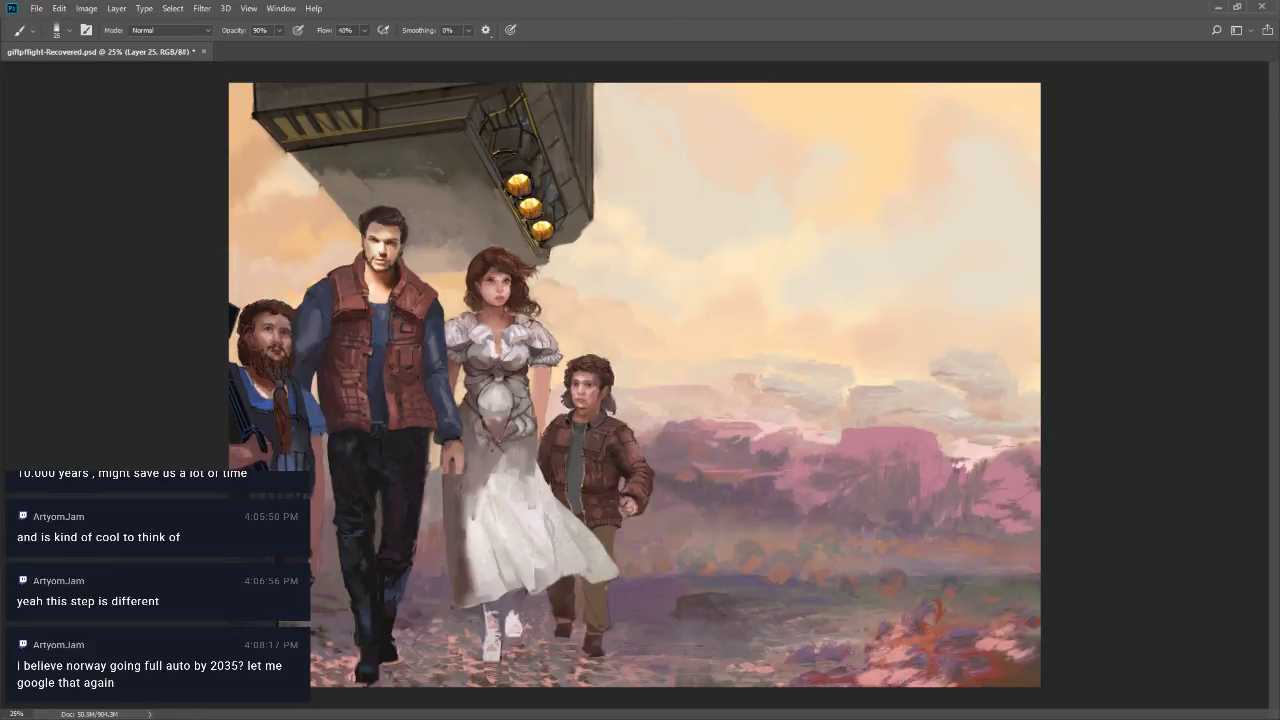
drag(489, 417, 483, 424)
key(bracketleft)
key(bracketleft)
drag(468, 414, 476, 424)
mouse_move(484, 424)
mouse_down()
mouse_move(490, 446)
mouse_move(507, 444)
mouse_up()
mouse_move(534, 434)
mouse_down()
mouse_move(552, 492)
mouse_move(578, 514)
mouse_up()
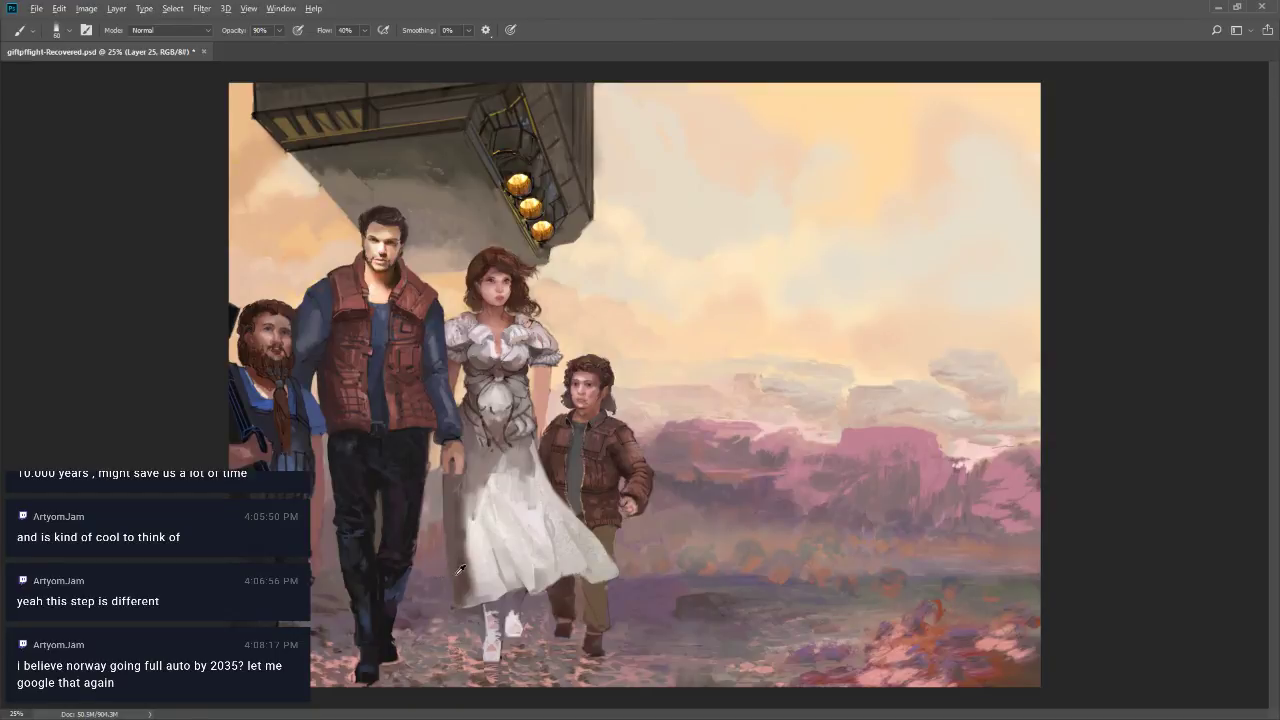
Lower the brush opacity to 70% and sample a blue tone from the bearded man's clothing
key(8)
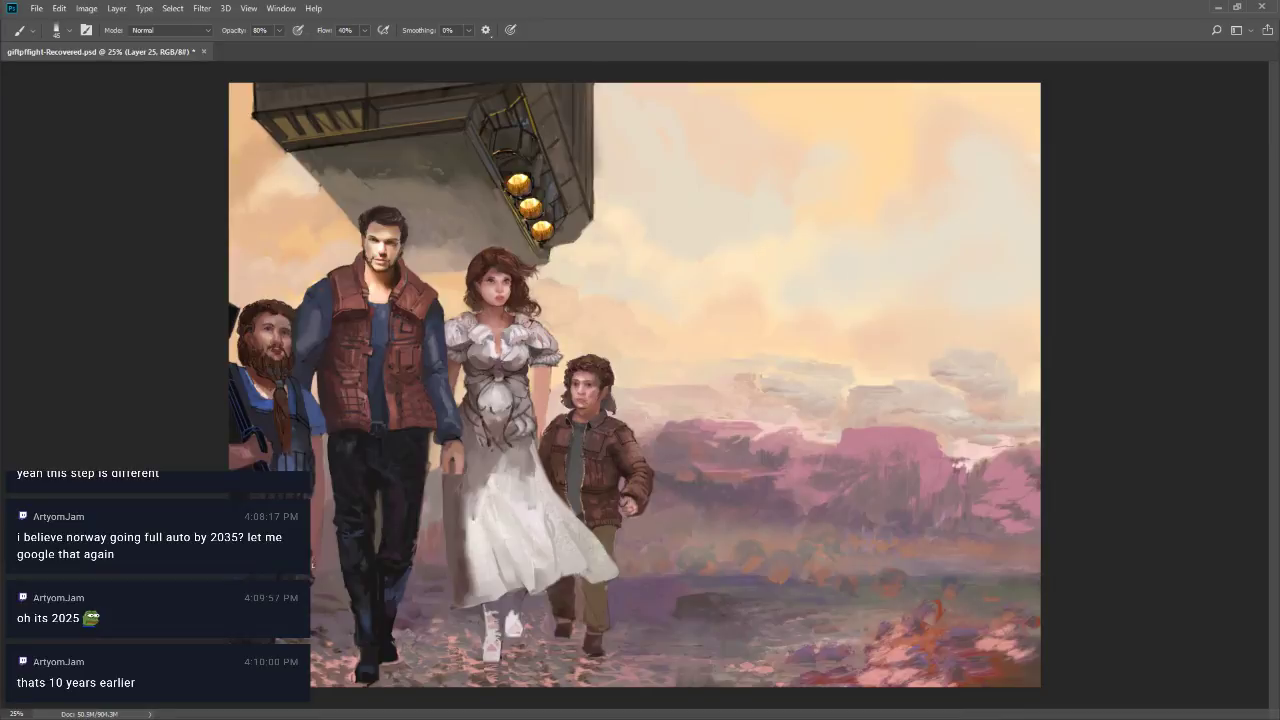
key(8)
key(8)
key(7)
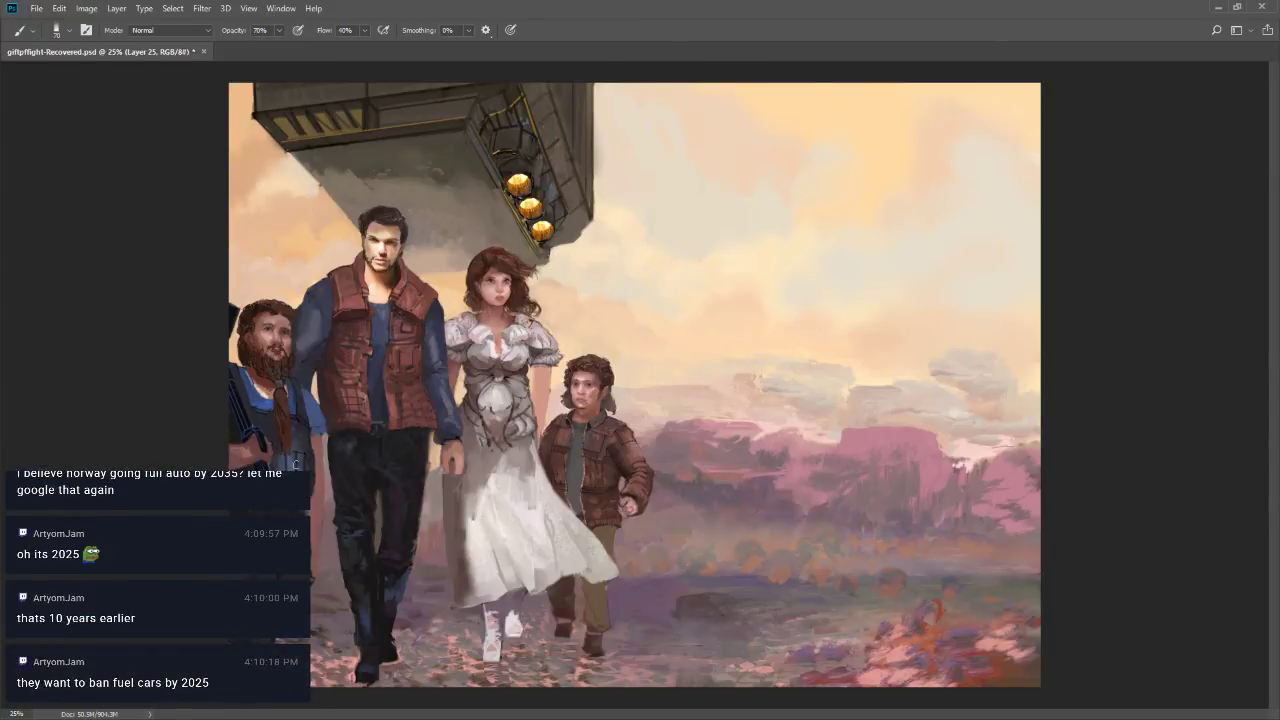
click(299, 448)
click(306, 472)
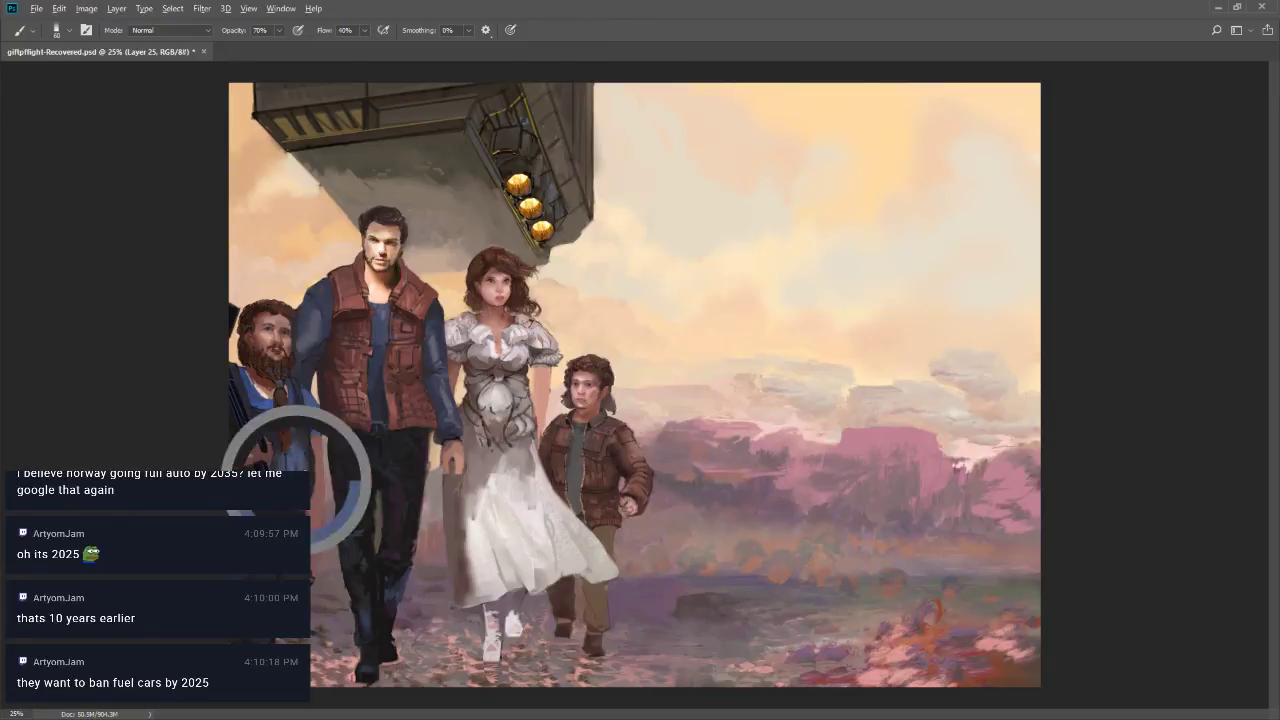
Sample the blue of the bearded man's clothing and touch up his shirt and overalls
click(305, 455)
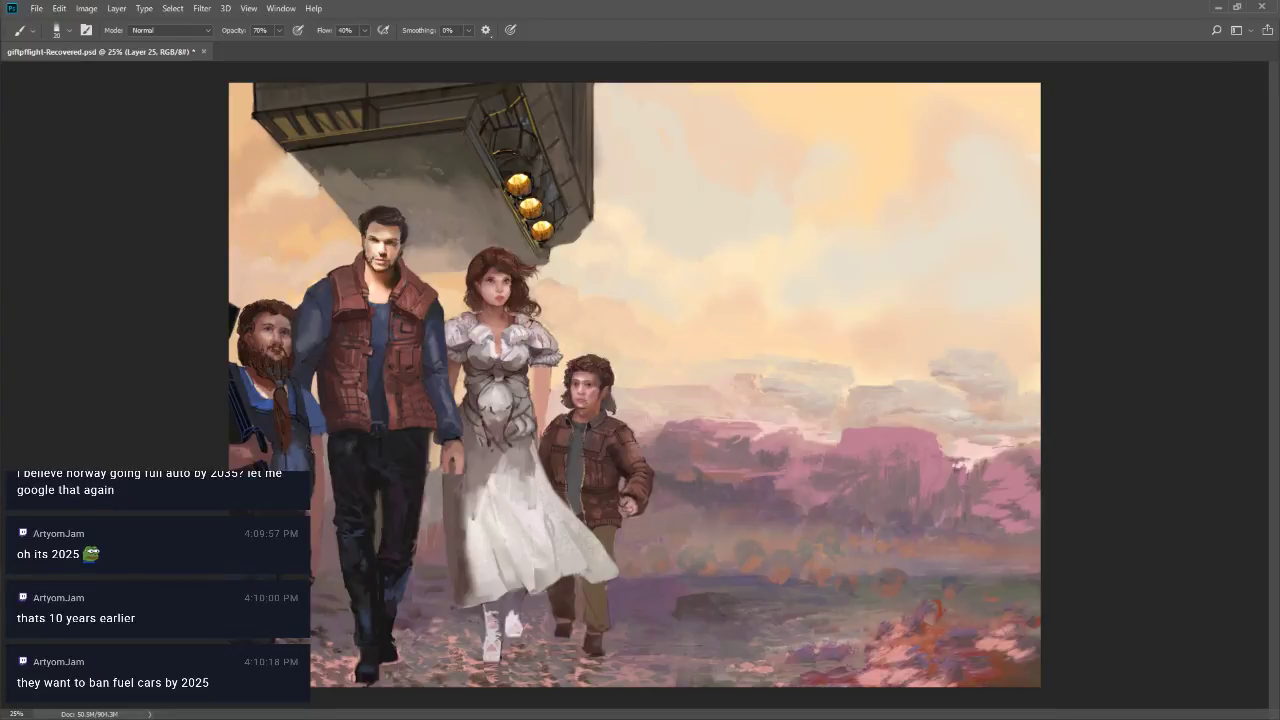
click(308, 448)
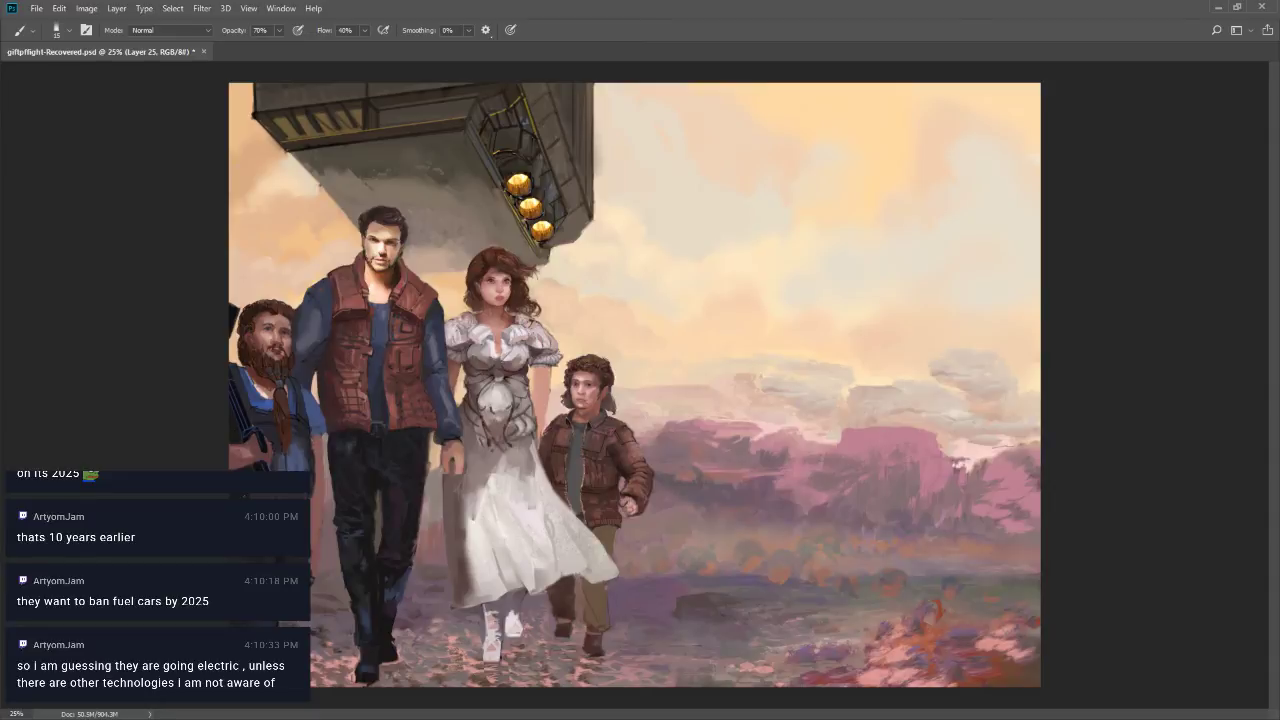
Choose a near-black foreground colour and deepen the shadows on the vested man's trousers, adjusting brush size and setting opacity to 80%
key(n)
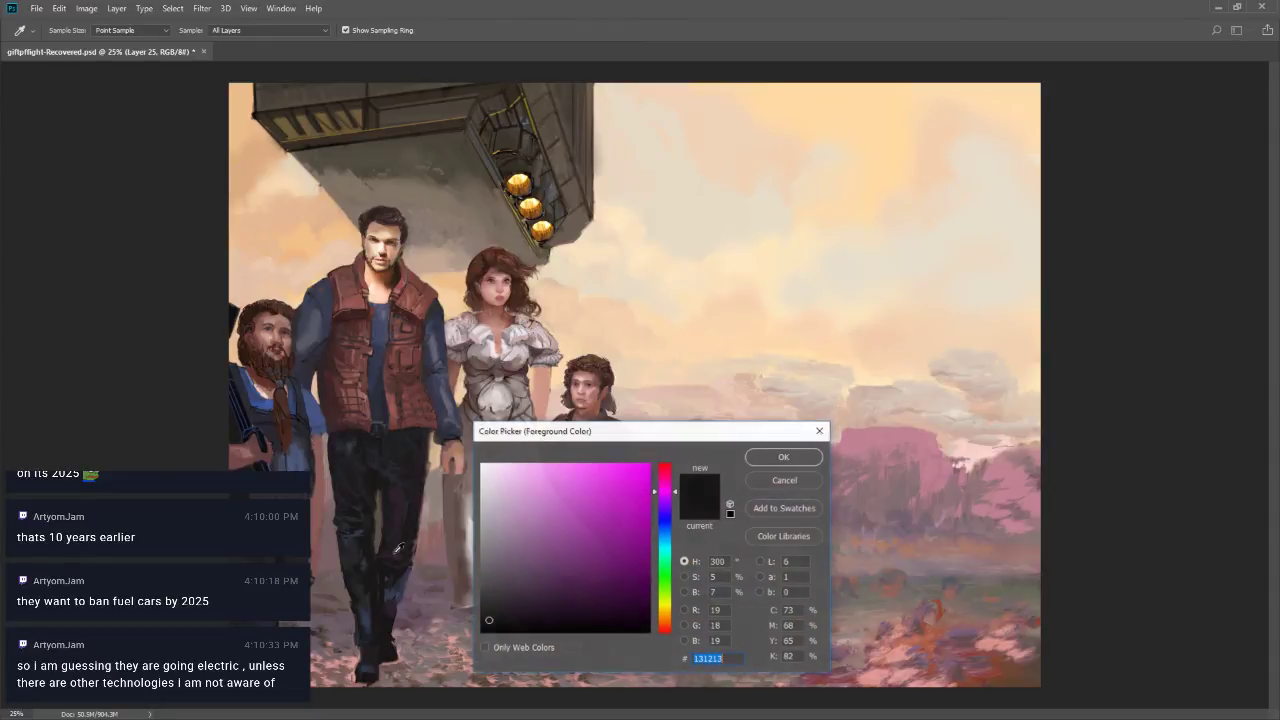
drag(558, 619, 572, 632)
click(775, 459)
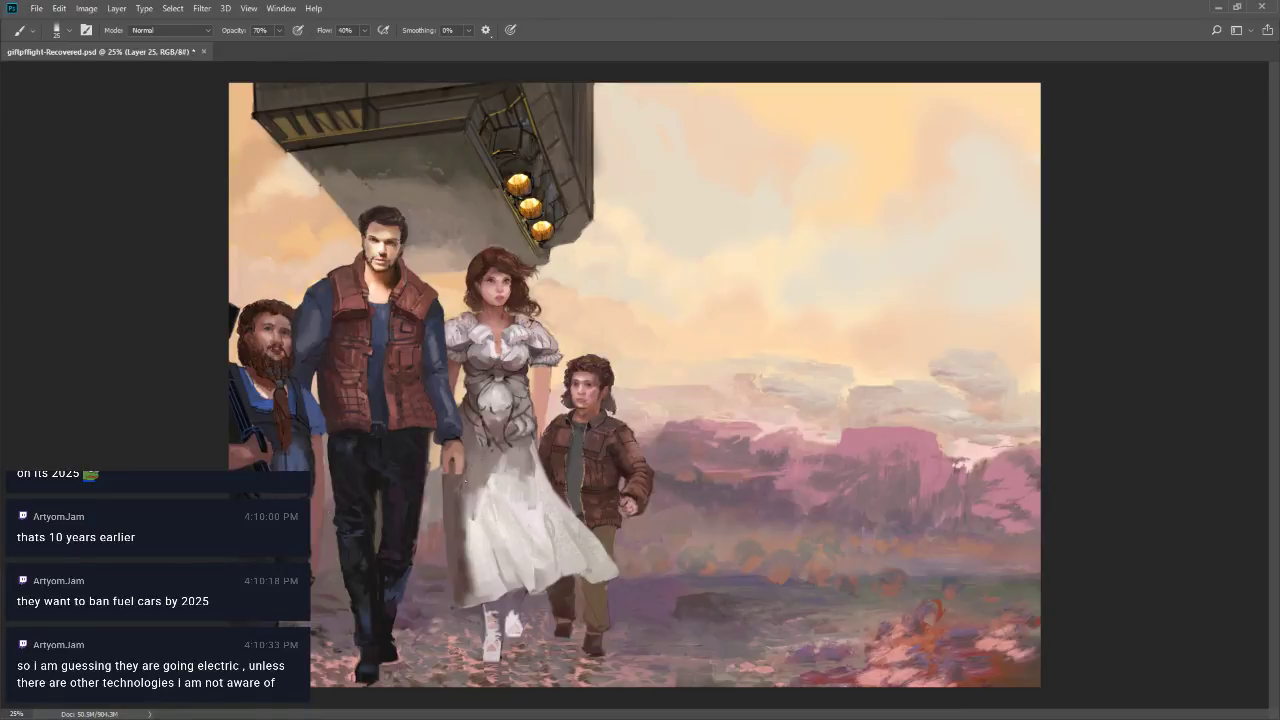
key(bracketright)
key(bracketleft)
key(bracketright)
key(8)
key(7)
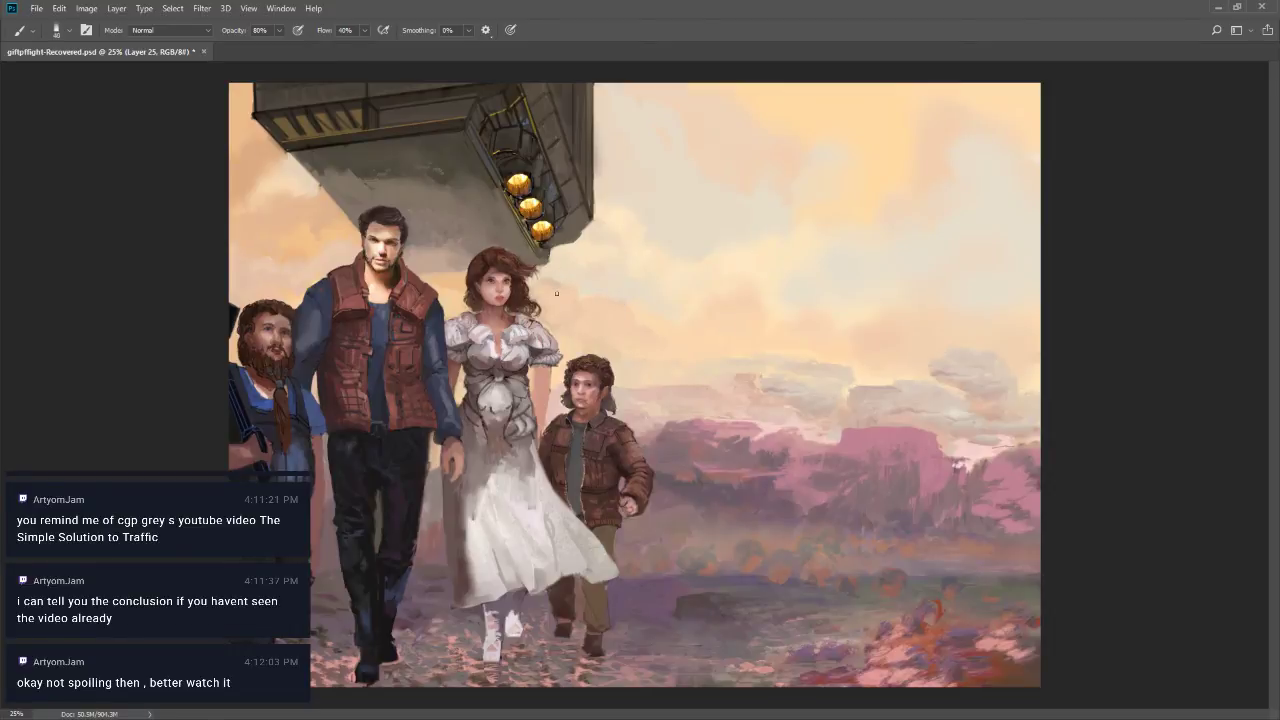
Set the foreground colour to orange #fbb361 and enlarge the brush to 300 px for the sky
key(bracketright)
key(bracketright)
key(bracketright)
key(bracketright)
key(bracketright)
key(n)
click(584, 466)
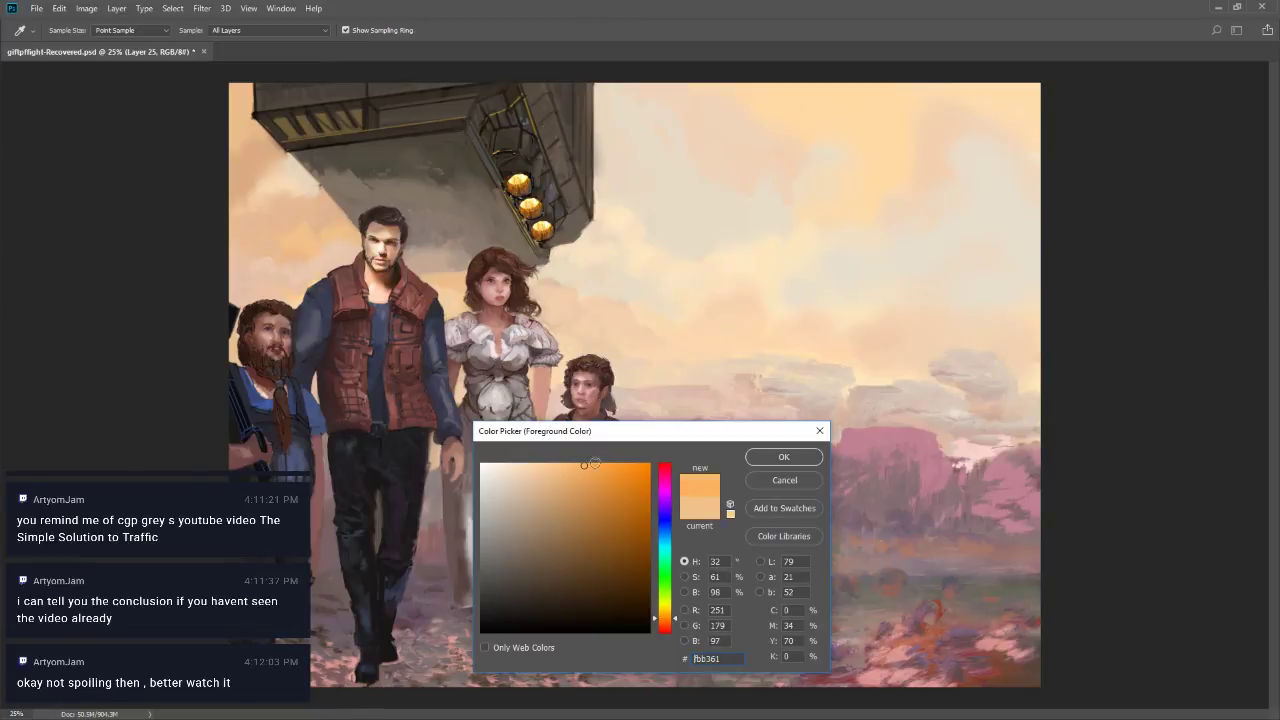
click(785, 457)
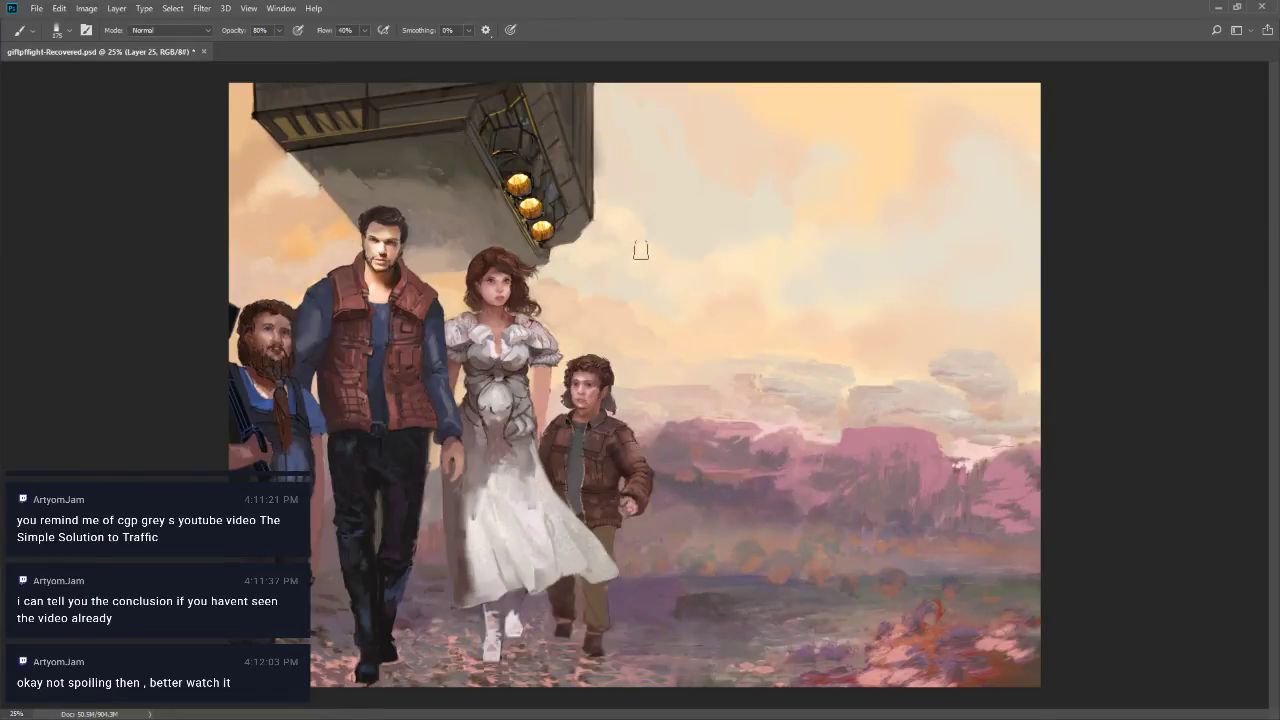
key(bracketright)
key(bracketright)
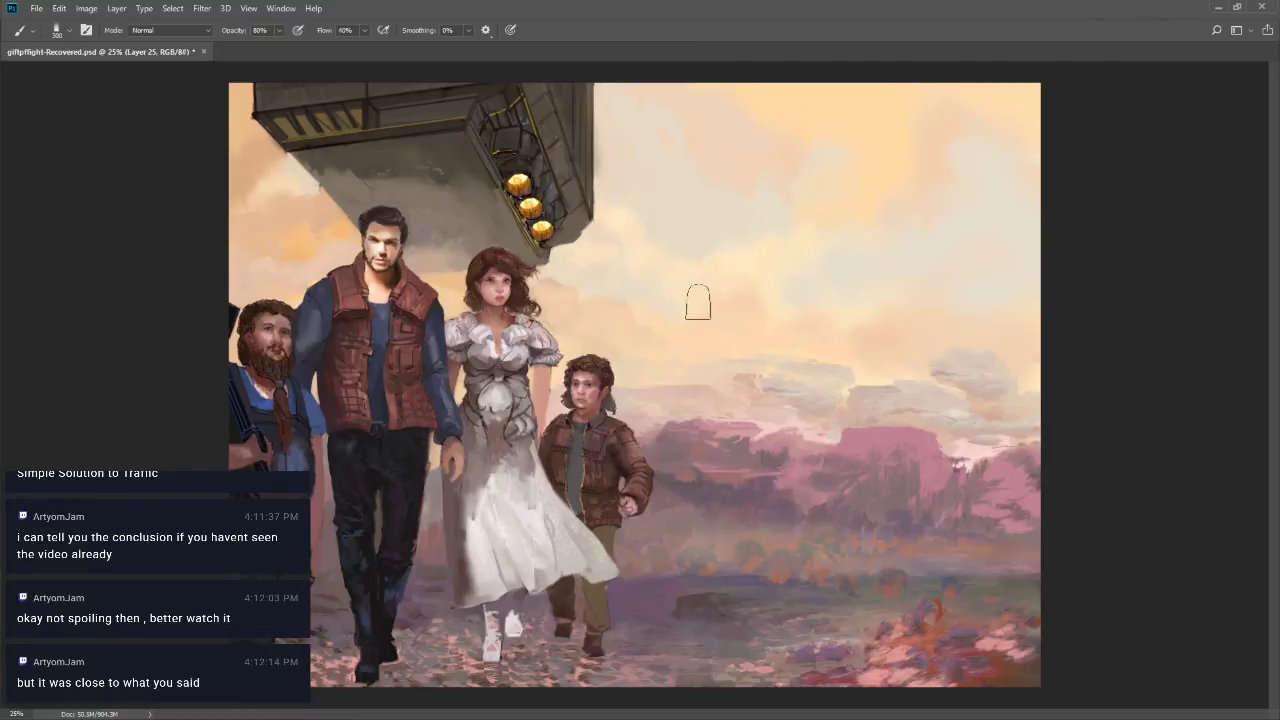
Reduce the brush to 60 px and set its opacity to 90% for finer painting
key(bracketleft)
key(bracketright)
key(bracketleft)
key(bracketleft)
key(bracketleft)
key(bracketleft)
key(bracketleft)
key(9)
key(bracketleft)
key(bracketleft)
key(bracketleft)
key(bracketleft)
key(bracketleft)
key(bracketleft)
key(bracketleft)
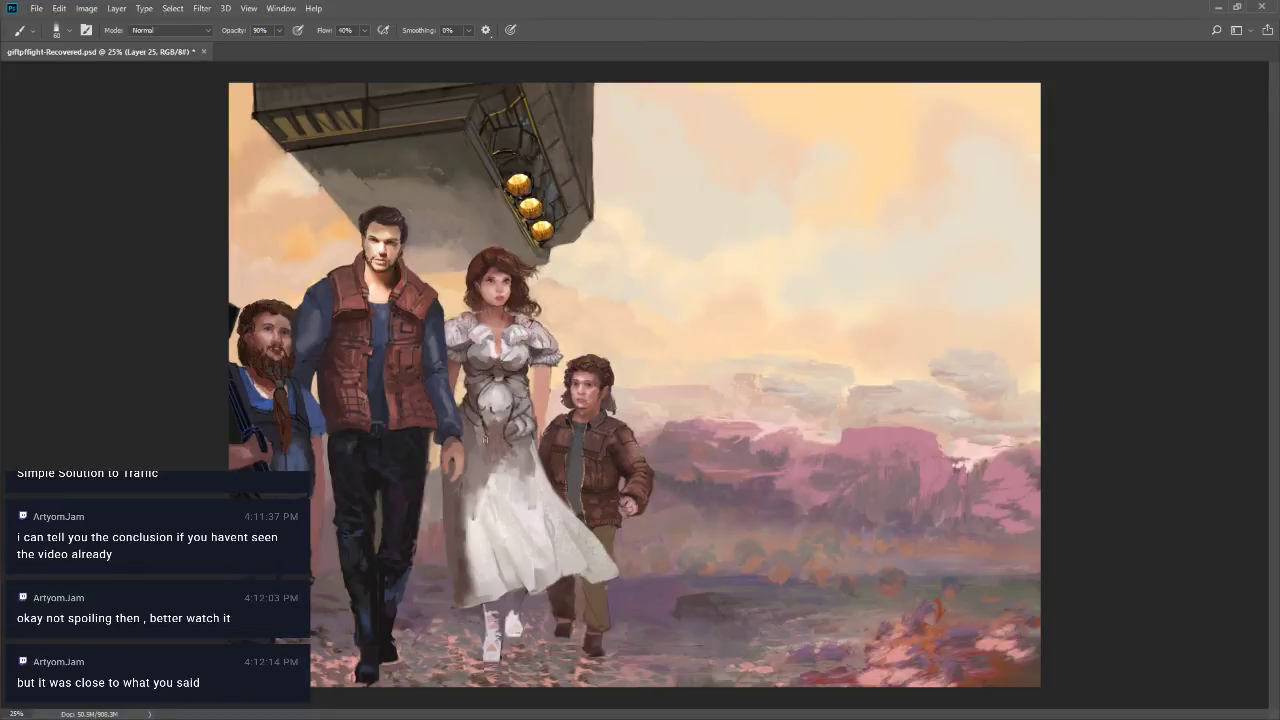
Choose black #000000 at 80% opacity and draw a thin dark outline along the woman's arm beside the boy, redoing unsatisfactory strokes
key(8)
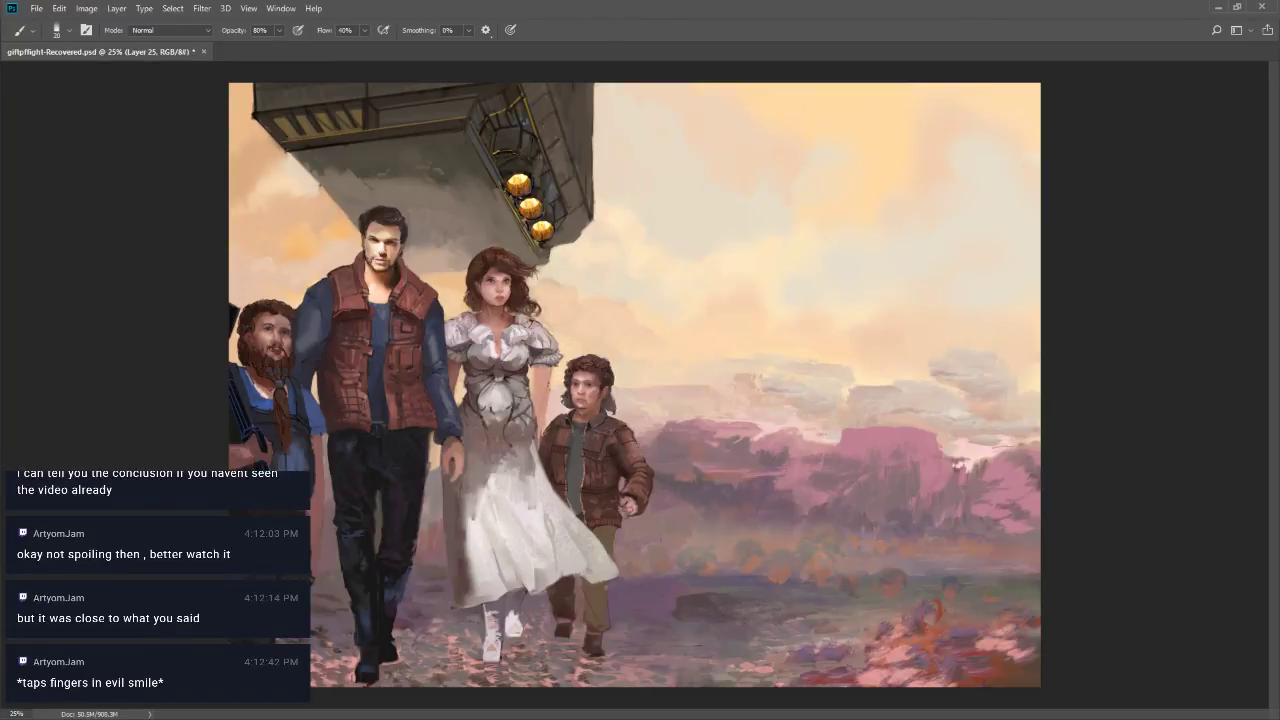
key(n)
click(630, 631)
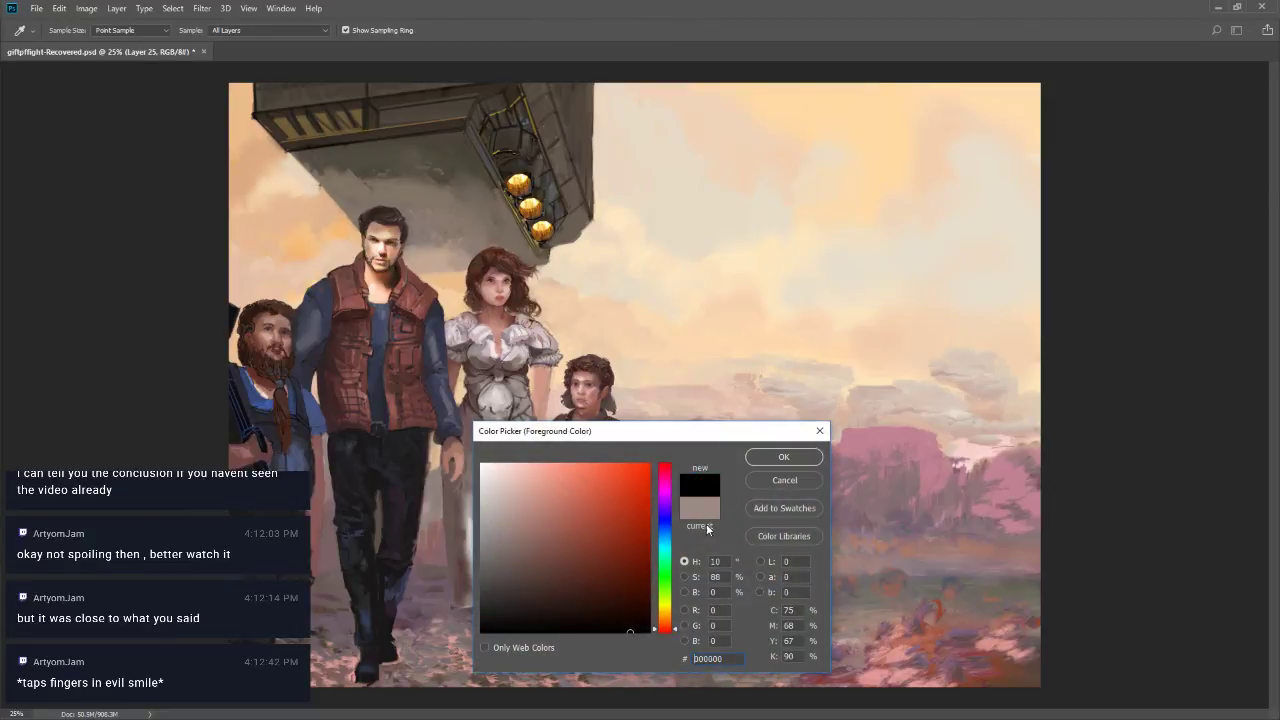
click(790, 462)
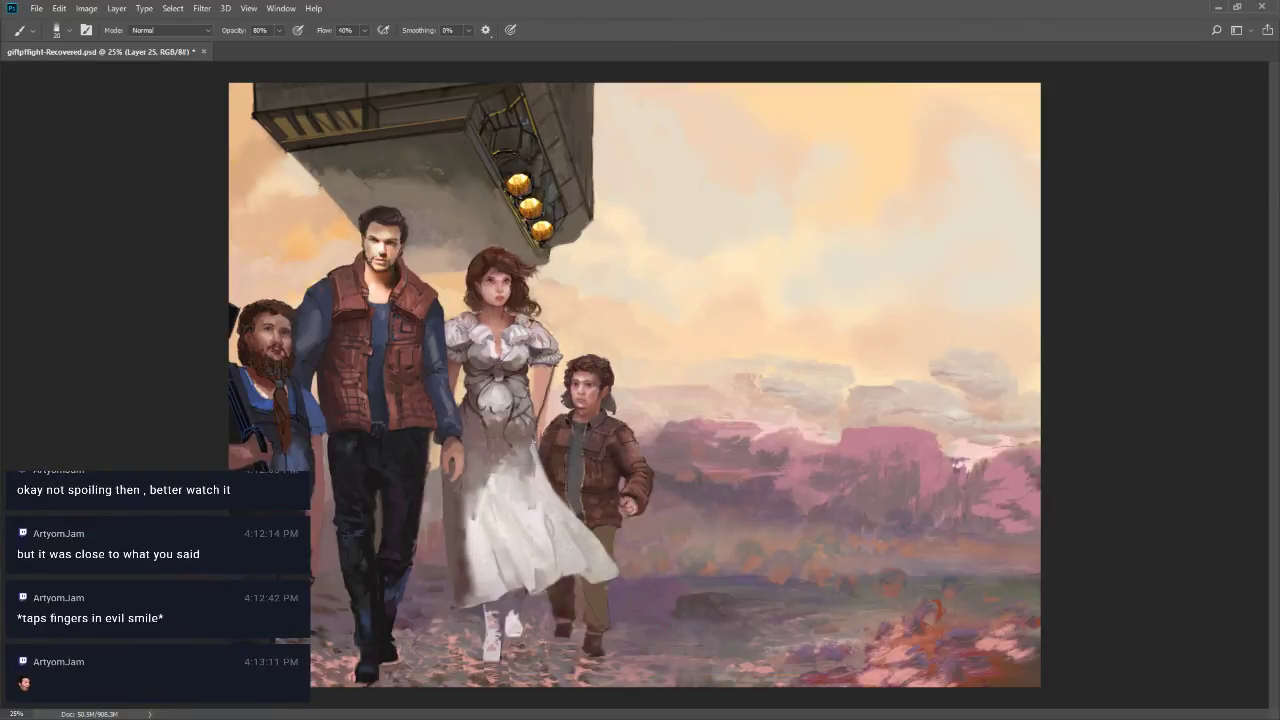
drag(532, 364, 532, 390)
key(ctrl+z)
key(bracketleft)
key(bracketleft)
key(bracketleft)
mouse_move(532, 364)
mouse_down()
mouse_move(532, 394)
mouse_move(548, 400)
mouse_move(532, 396)
mouse_move(546, 384)
mouse_up()
key(ctrl+z)
key(ctrl+z)
key(bracketleft)
key(ctrl+z)
key(bracketright)
key(ctrl+z)
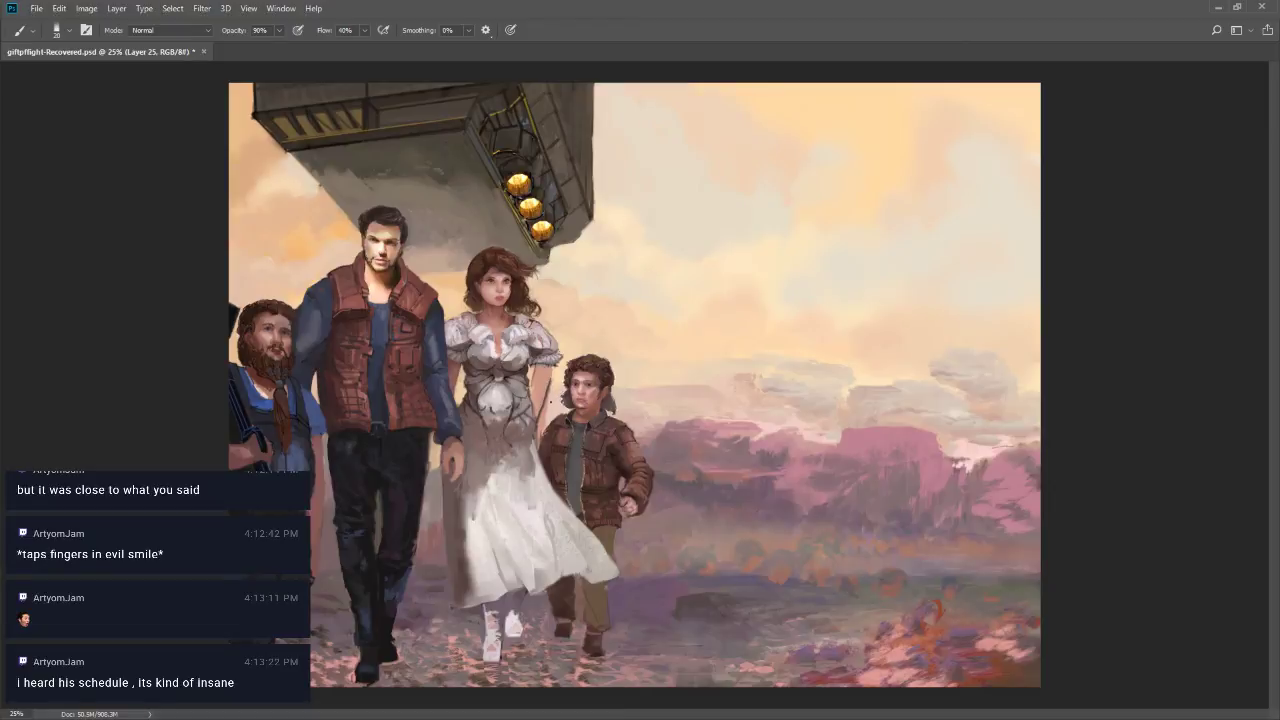
drag(552, 392, 543, 416)
Paint the shaded edge of the woman's skirt near the hem with a larger brush
key(bracketright)
key(bracketright)
key(bracketright)
key(bracketright)
key(bracketright)
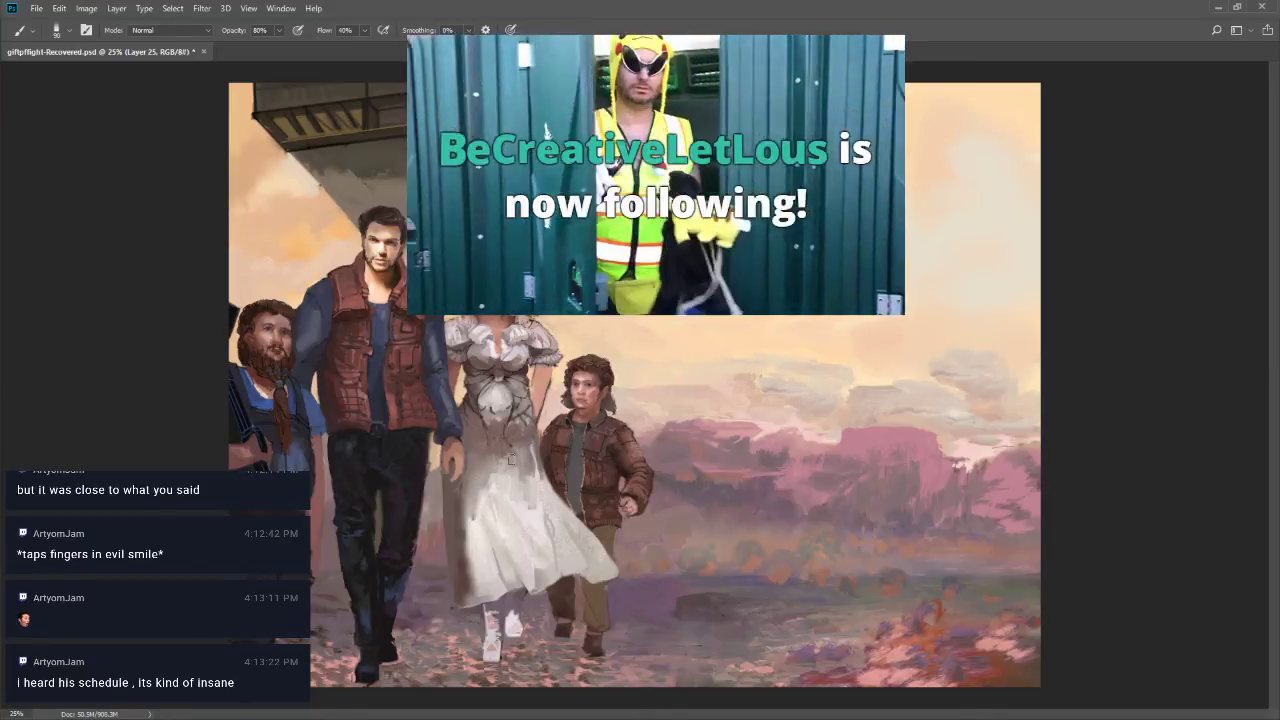
key(alt+Tab)
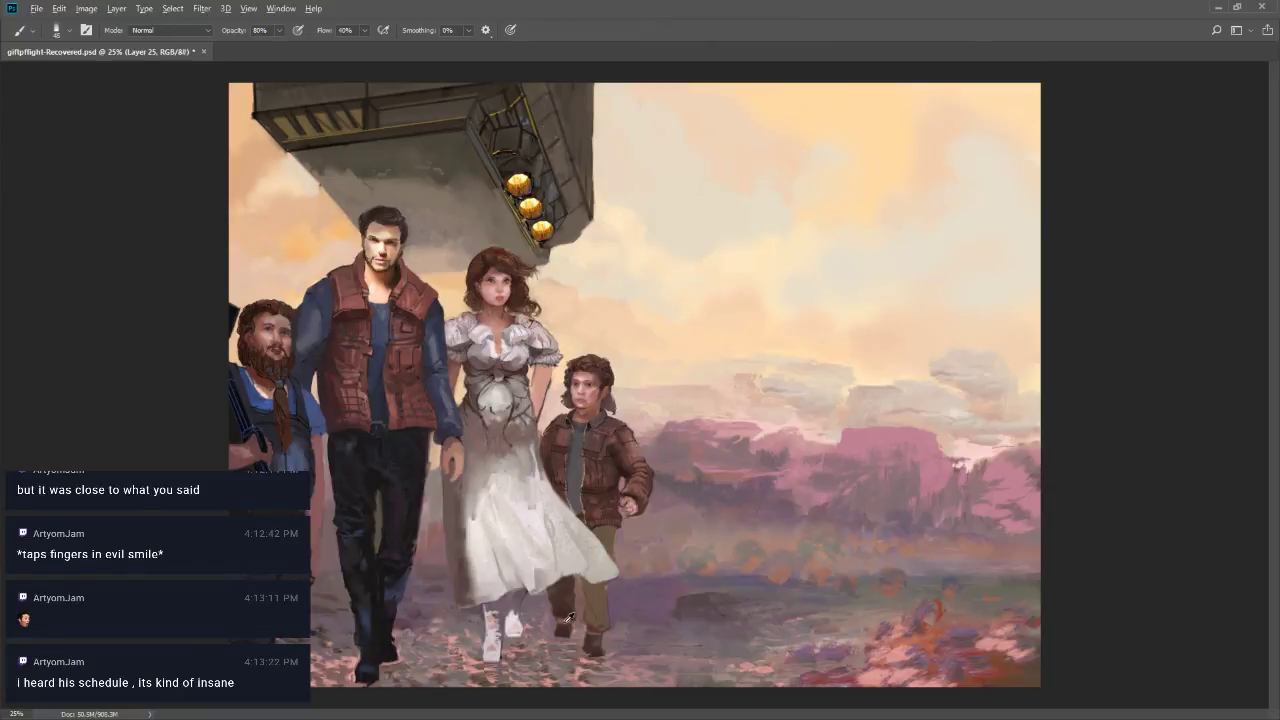
key(4)
mouse_move(476, 587)
mouse_down()
mouse_move(500, 596)
mouse_move(467, 569)
mouse_move(496, 596)
mouse_move(478, 576)
mouse_move(512, 589)
mouse_move(546, 576)
mouse_move(459, 589)
mouse_up()
Paint over the woman's red lips with a muted skin tone sampled from her face
key(z)
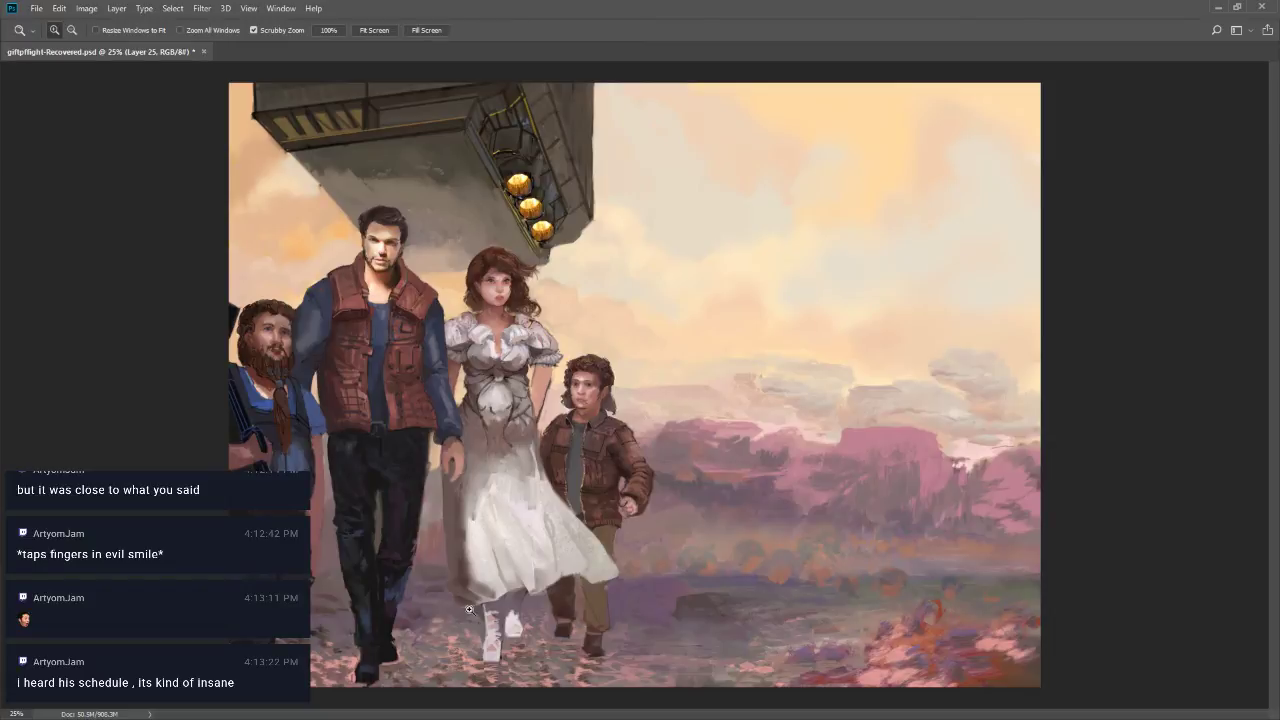
click(492, 298)
click(503, 297)
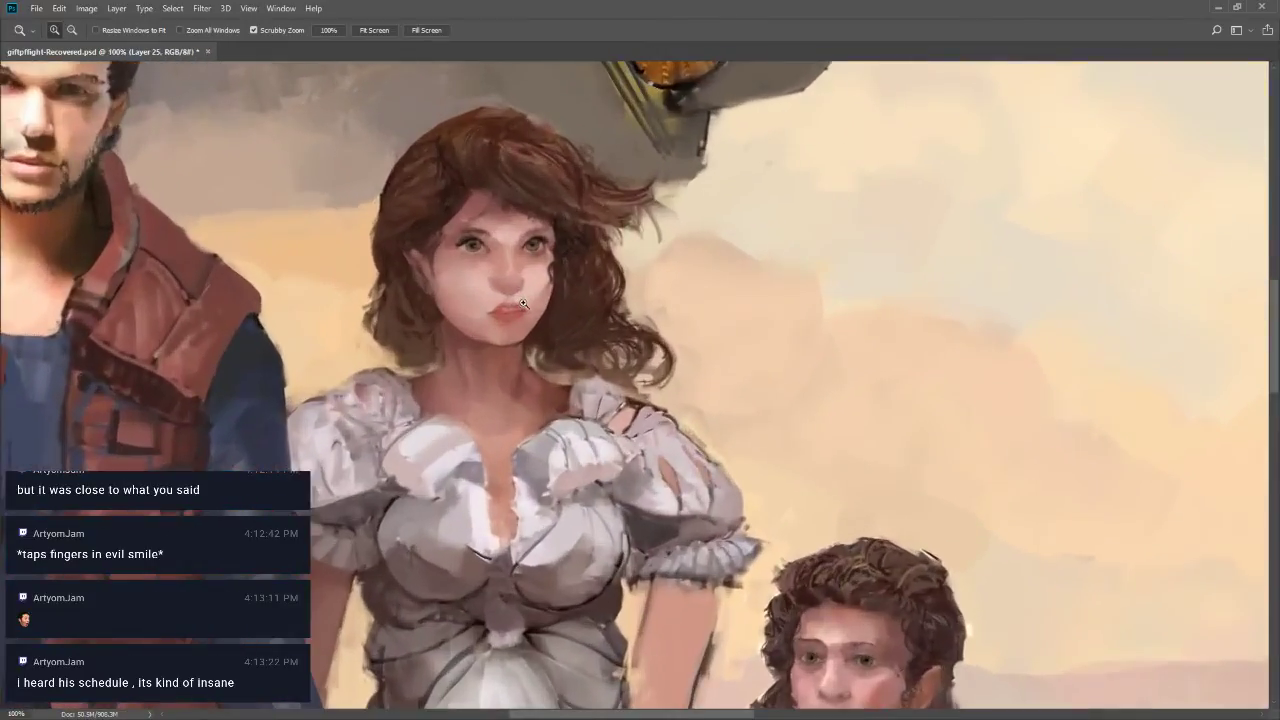
key(b)
drag(500, 320, 510, 313)
key(bracketleft)
alt+click(486, 304)
key(bracketleft)
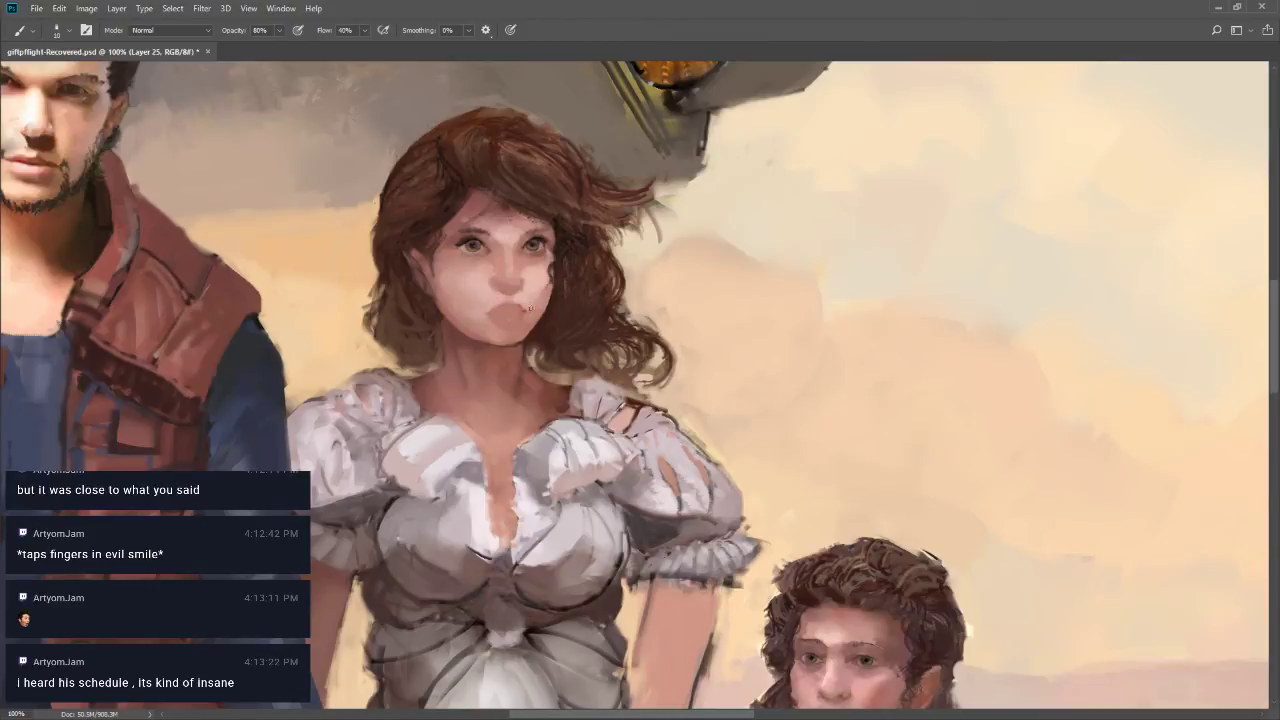
Sample the chin's skin tone and soften the area around the woman's mouth and chin
alt+click(518, 325)
ctrl+click(502, 324)
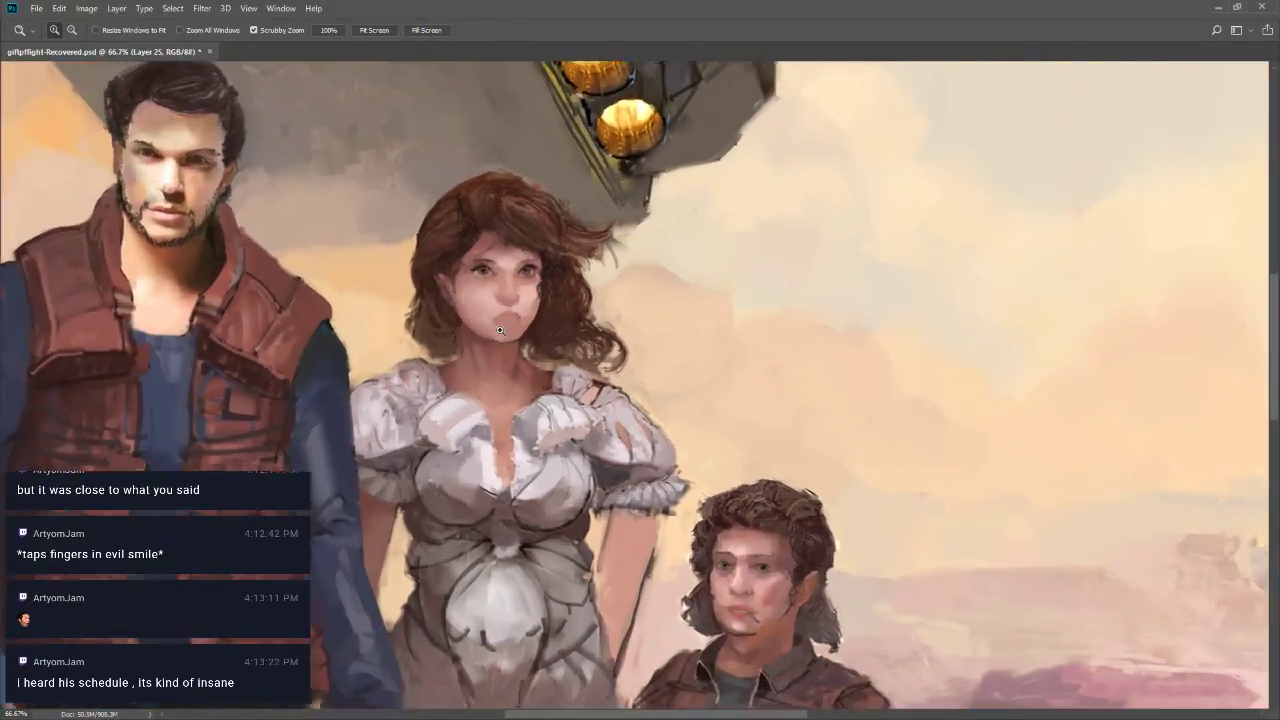
key(bracketright)
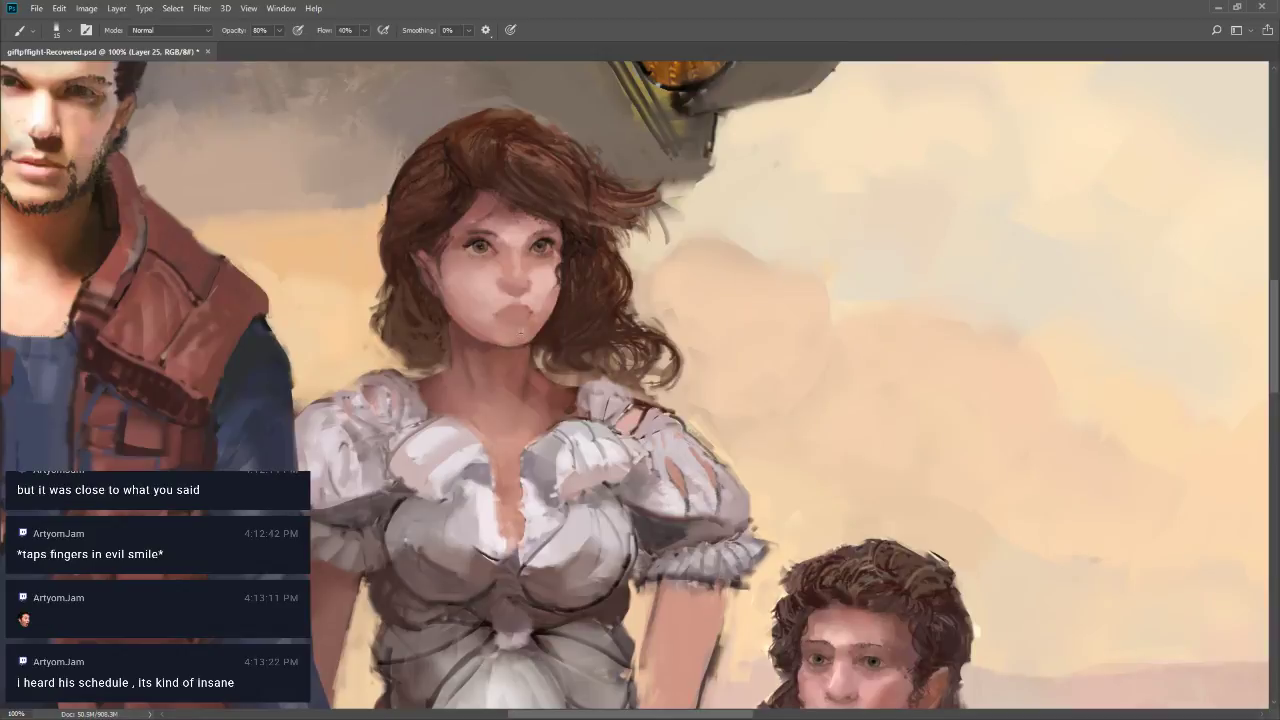
key(bracketleft)
key(bracketright)
Sample the dark brown of the woman's hair and define the corner of her mouth with a very small brush
alt+click(545, 329)
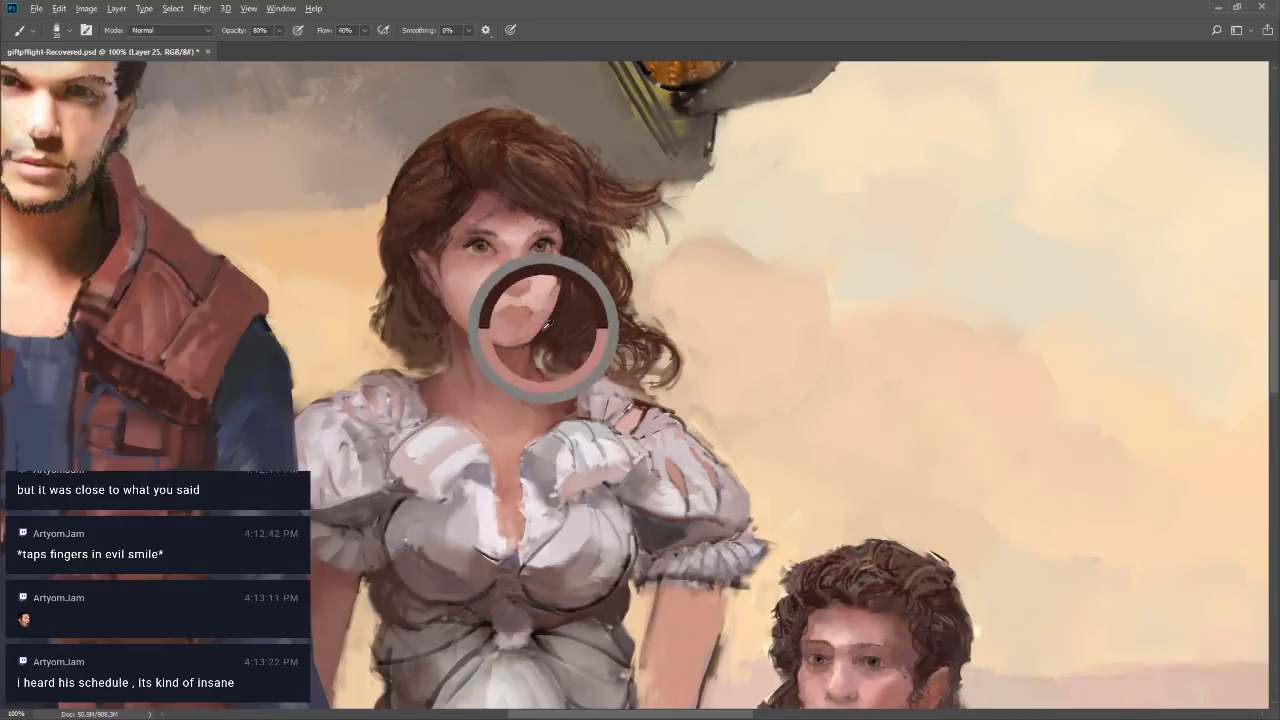
key(bracketleft)
key(bracketleft)
key(bracketleft)
key(bracketleft)
key(bracketleft)
key(bracketleft)
key(bracketleft)
key(bracketleft)
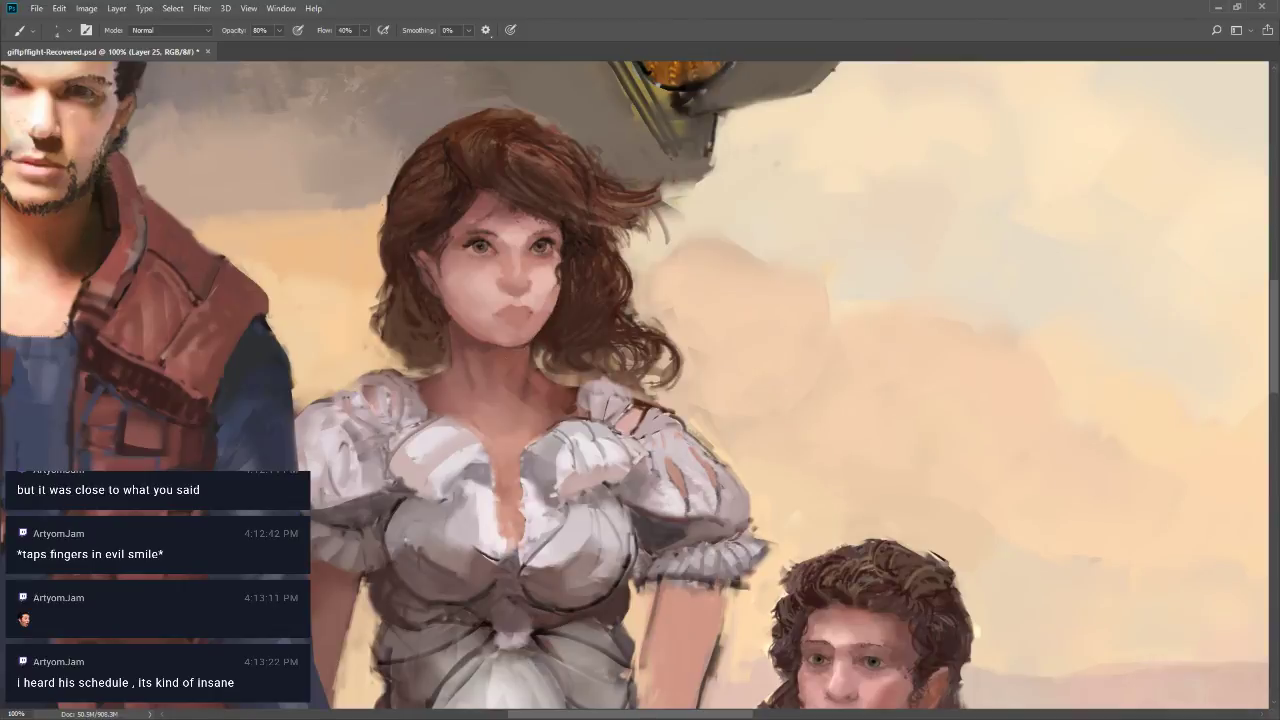
click(531, 317)
Examine the woman's repainted face close up and in relation to the other figures
key(bracketright)
key(bracketright)
key(bracketright)
key(bracketright)
key(bracketright)
key(bracketright)
key(bracketright)
key(z)
alt+click(512, 409)
alt+click(460, 506)
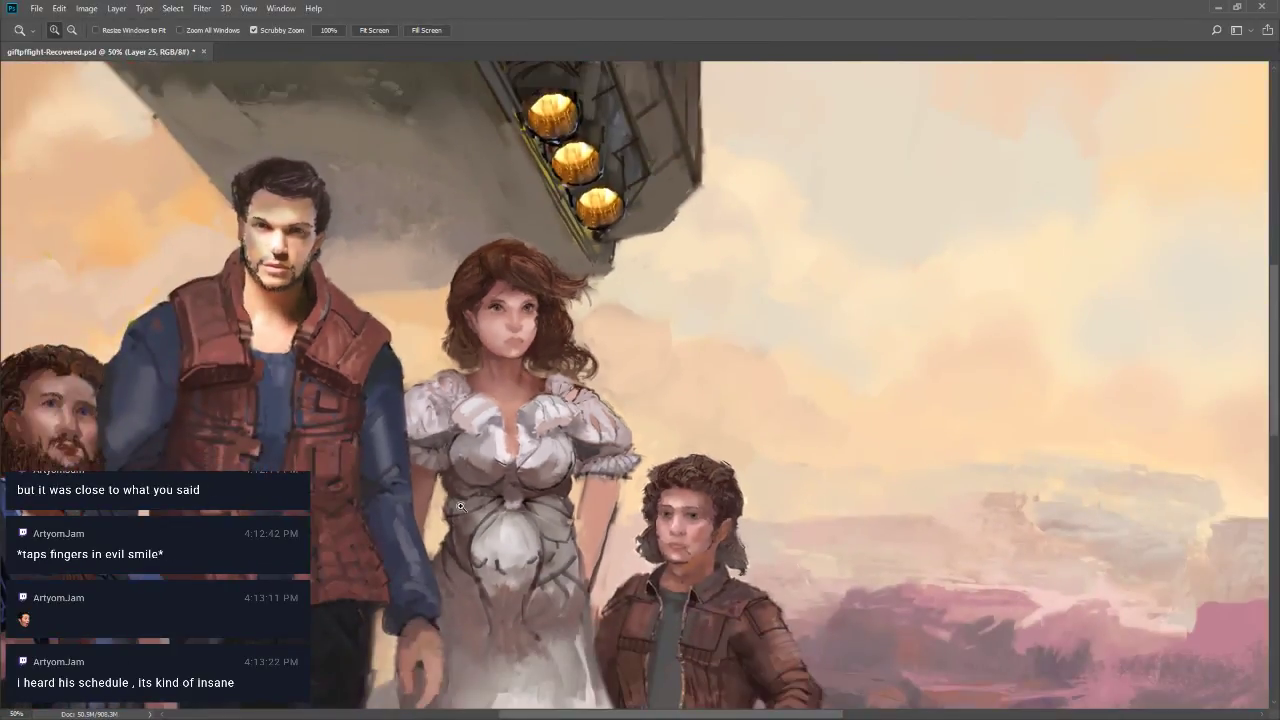
click(522, 370)
key(b)
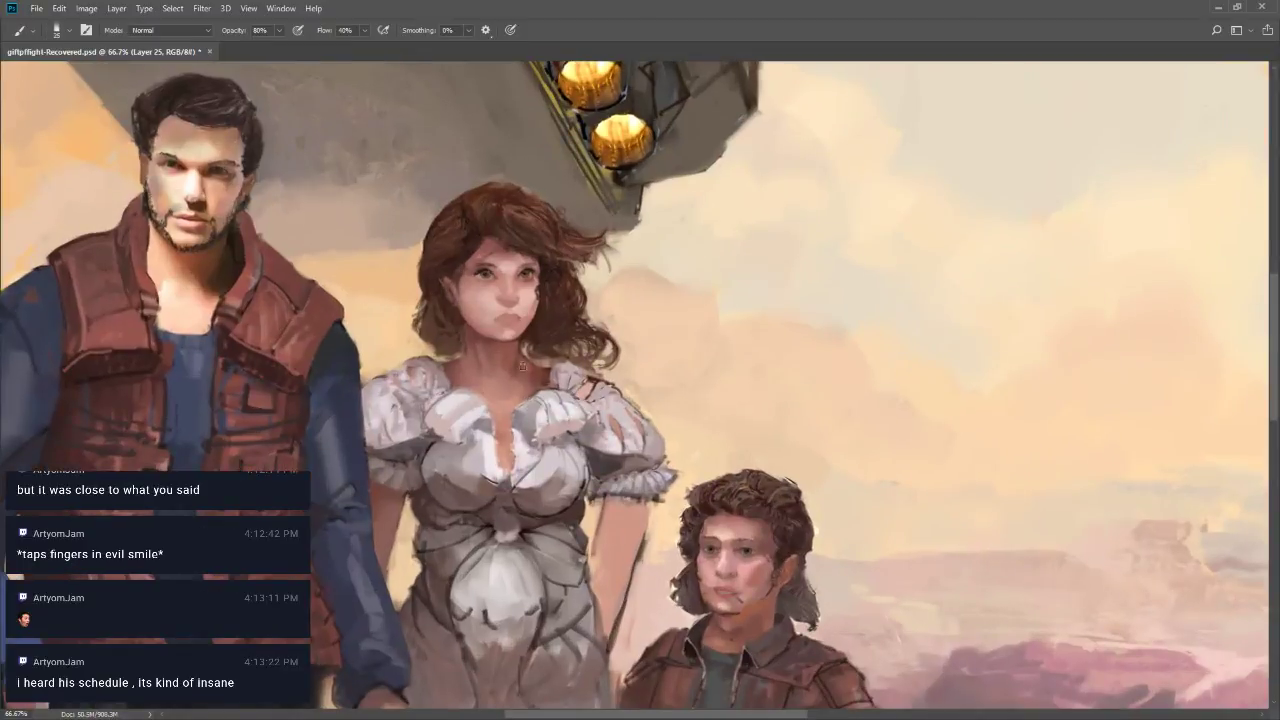
key(z)
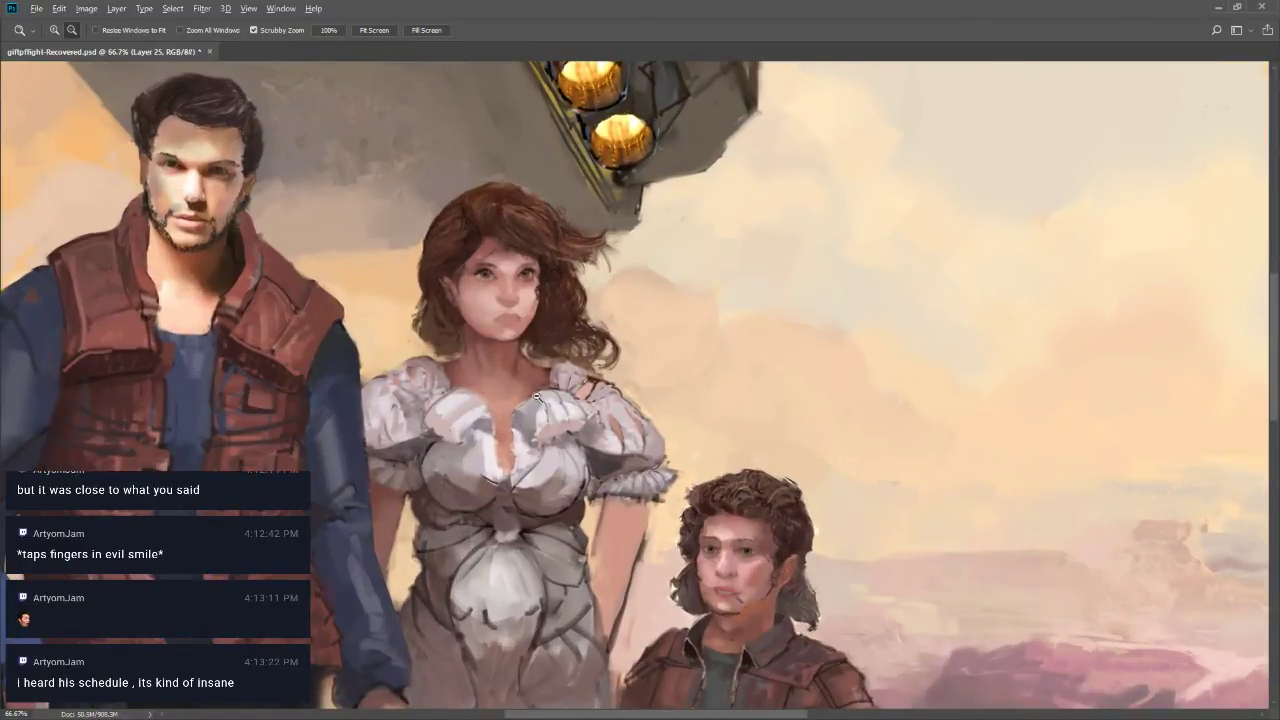
alt+click(537, 395)
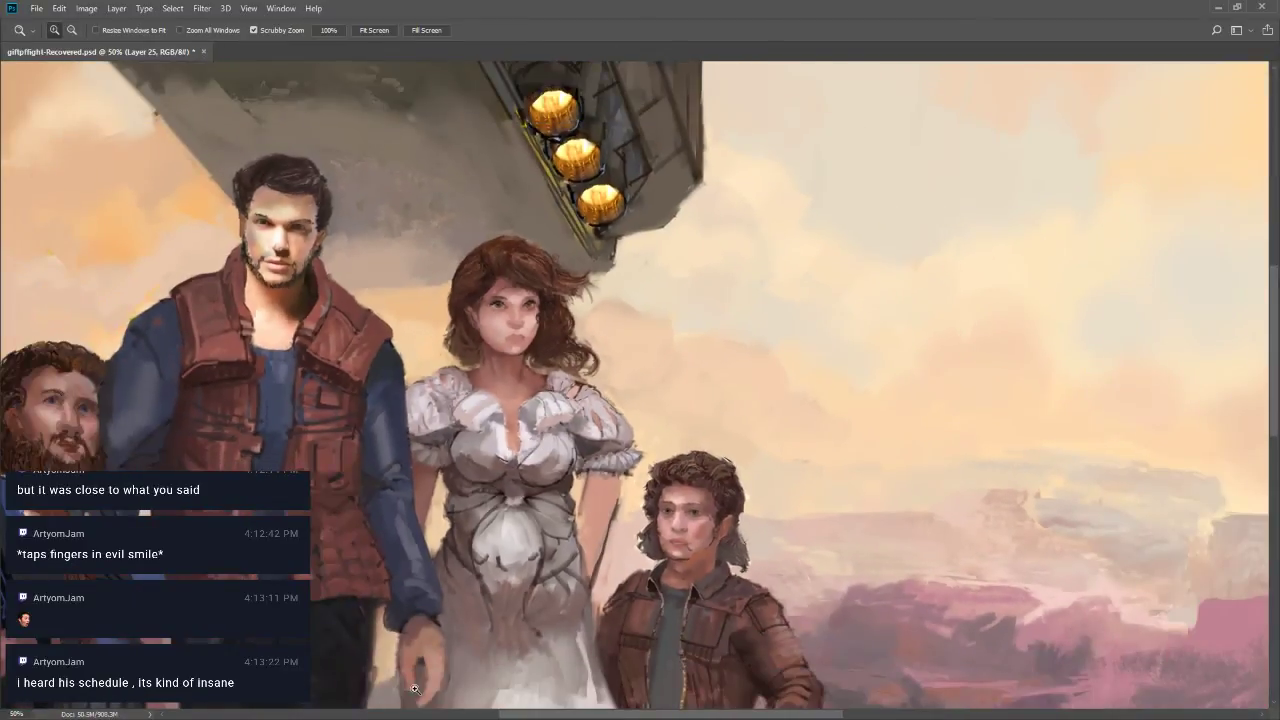
alt+click(558, 418)
Lasso the woman's puffed sleeve beside the boy, copy it to a new layer and shift it inward with Free Transform
key(l)
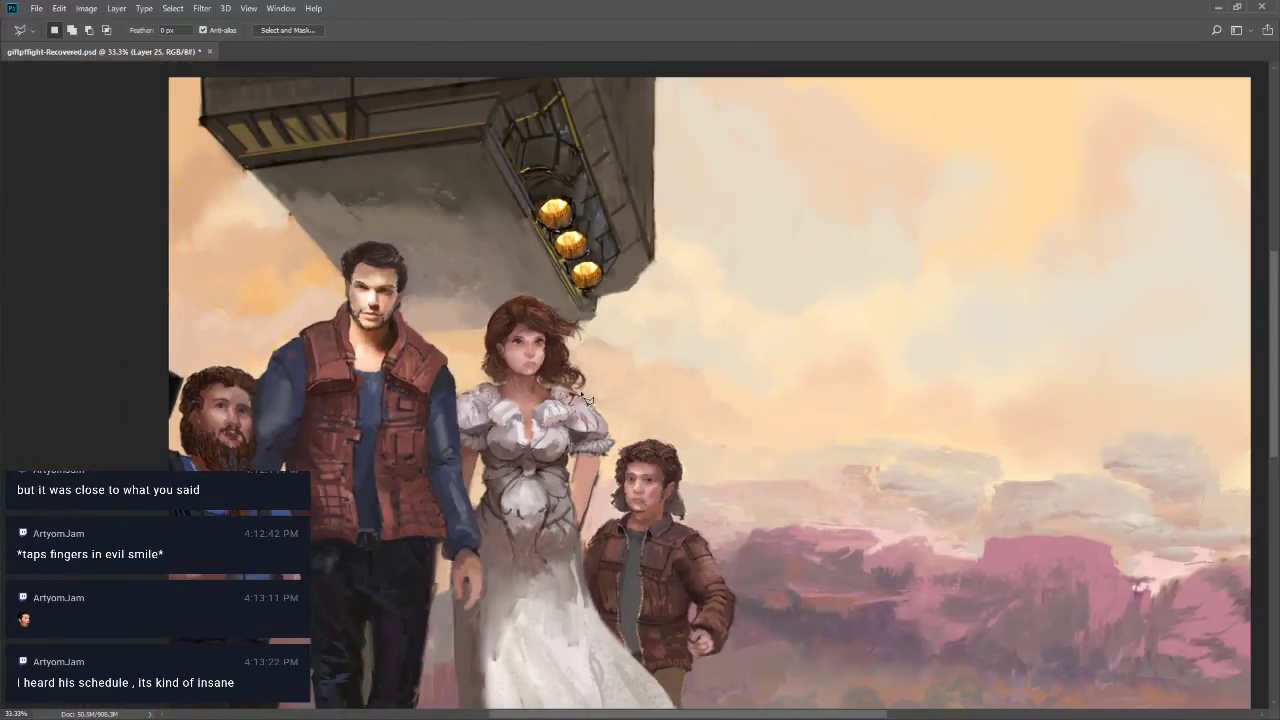
mouse_move(570, 435)
mouse_down()
mouse_move(587, 399)
mouse_move(572, 396)
mouse_move(586, 460)
mouse_move(615, 448)
mouse_up()
key(ctrl+j)
key(ctrl+t)
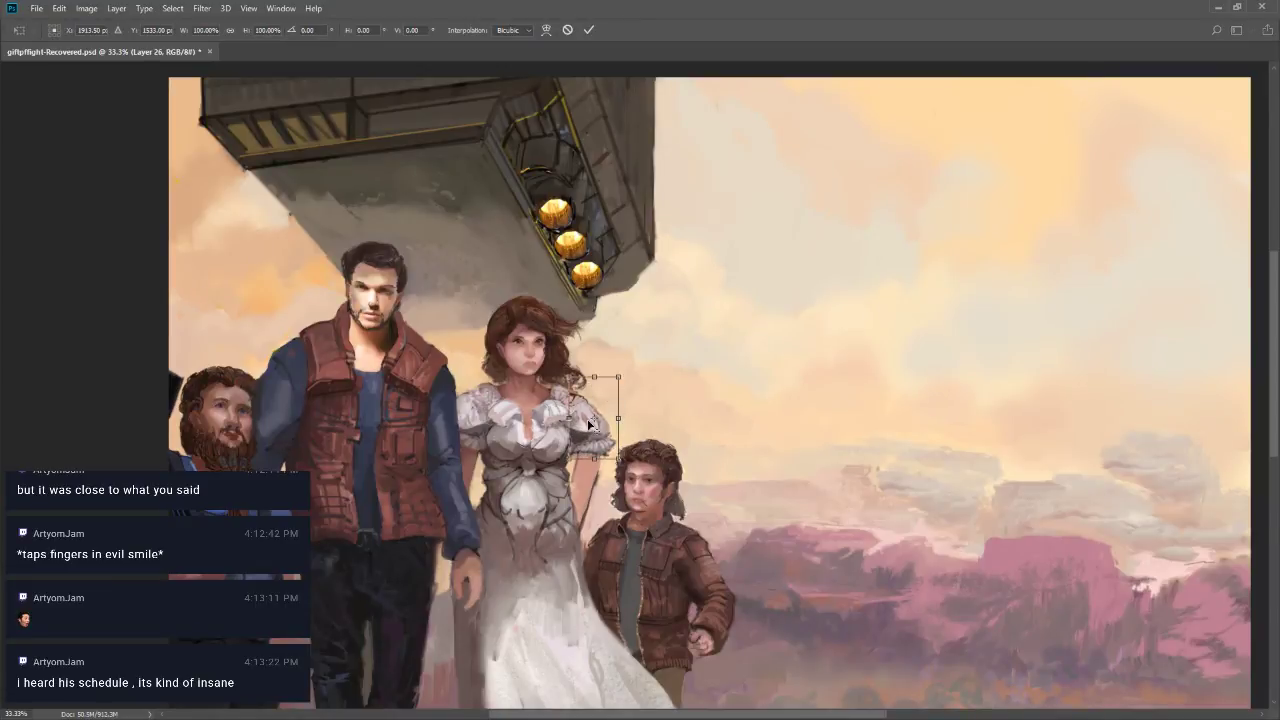
drag(610, 420, 589, 430)
key(Return)
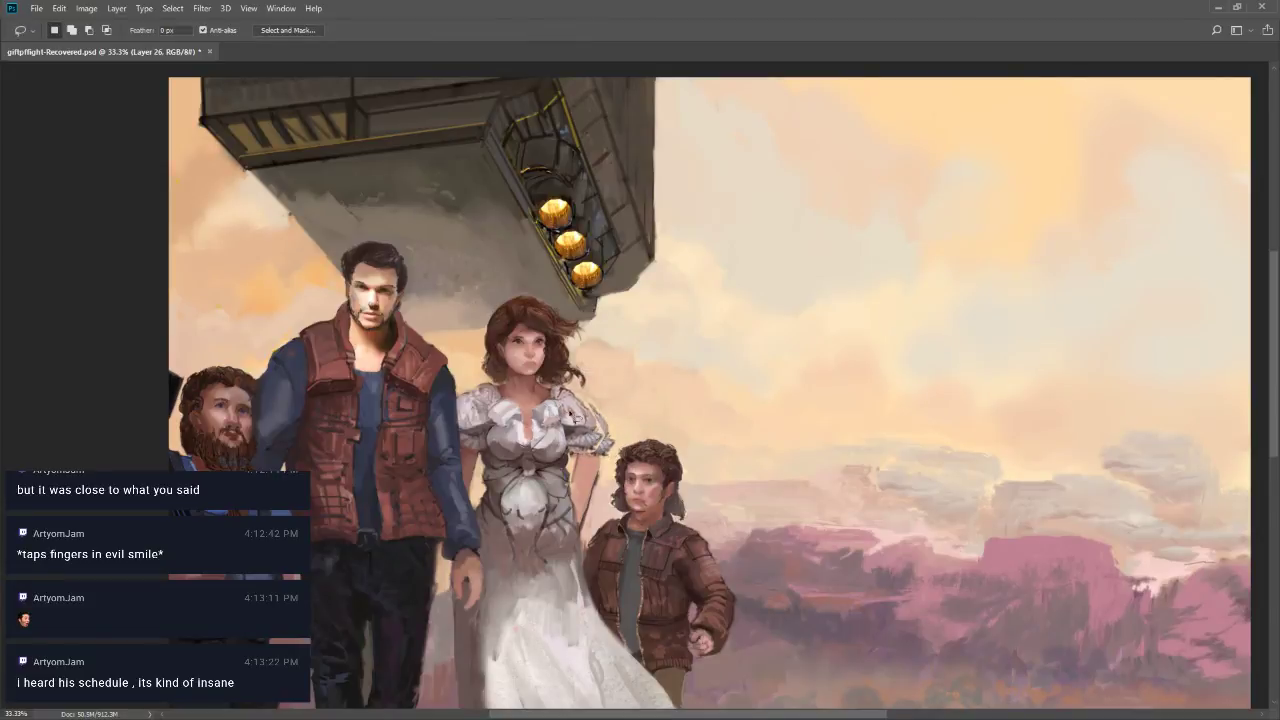
Paint out the old sleeve edge with the background colour sampled beside the woman's shoulder, at 90% opacity
key(e)
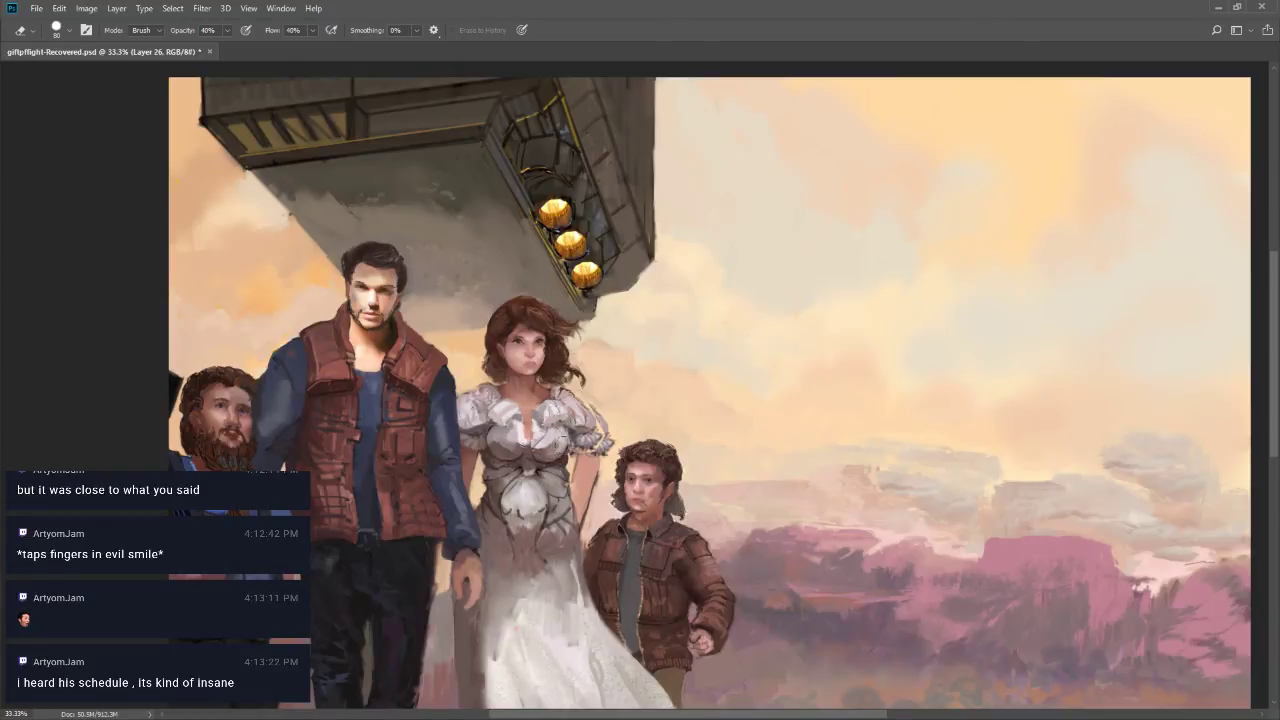
key(b)
alt+click(590, 395)
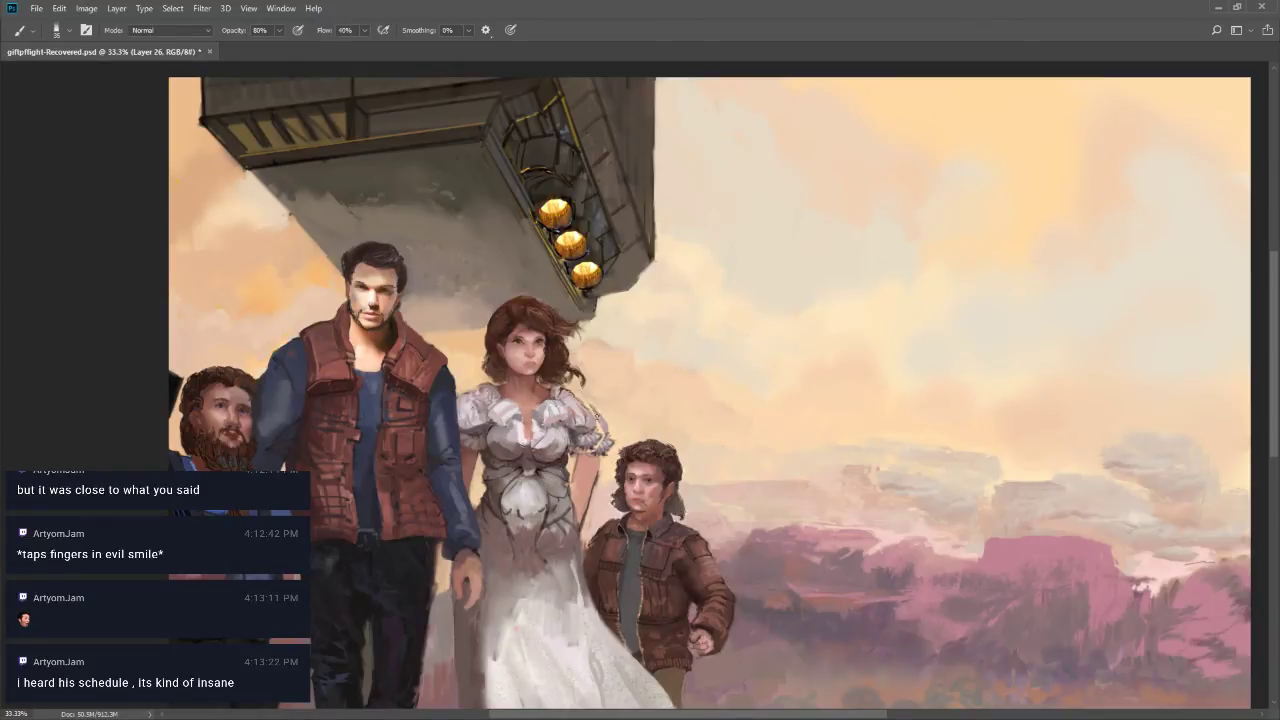
key(9)
mouse_move(593, 408)
mouse_down()
mouse_move(605, 442)
mouse_move(586, 515)
mouse_up()
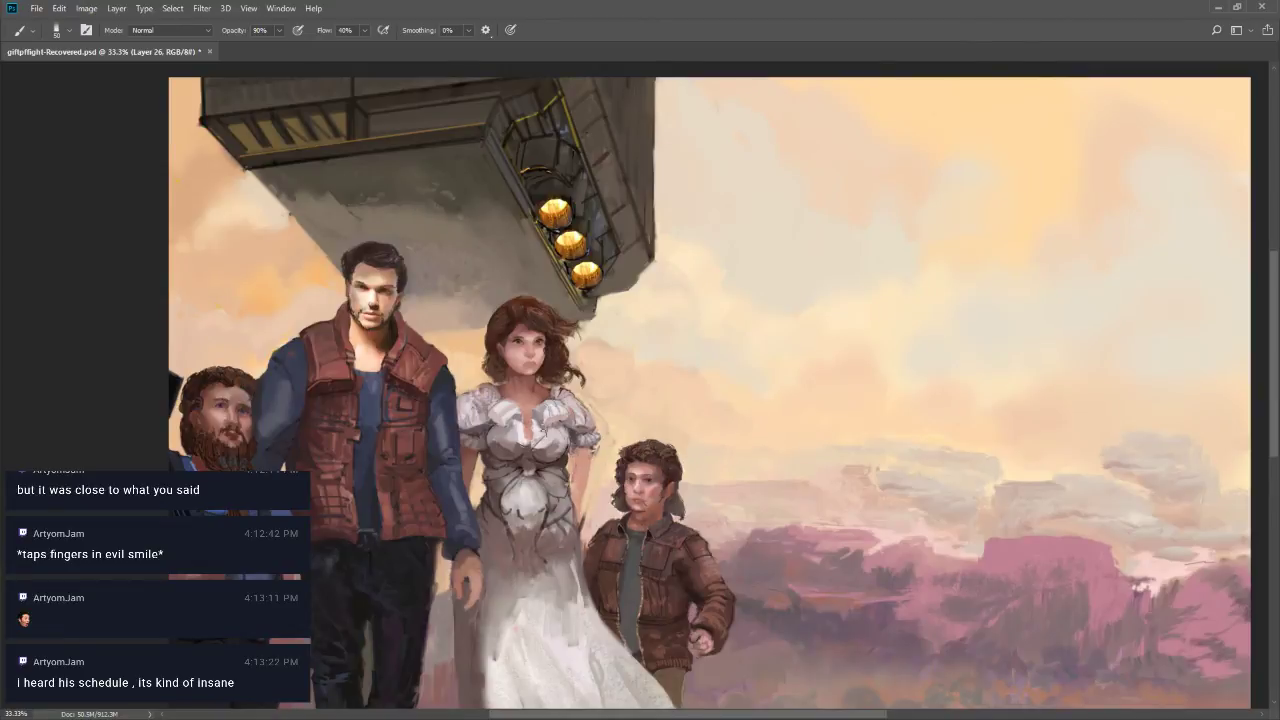
Paint small shading strokes on the ruffles and sleeves of the woman's white dress with a finer brush
key(bracketleft)
key(bracketleft)
key(bracketleft)
key(bracketleft)
key(bracketright)
key(bracketright)
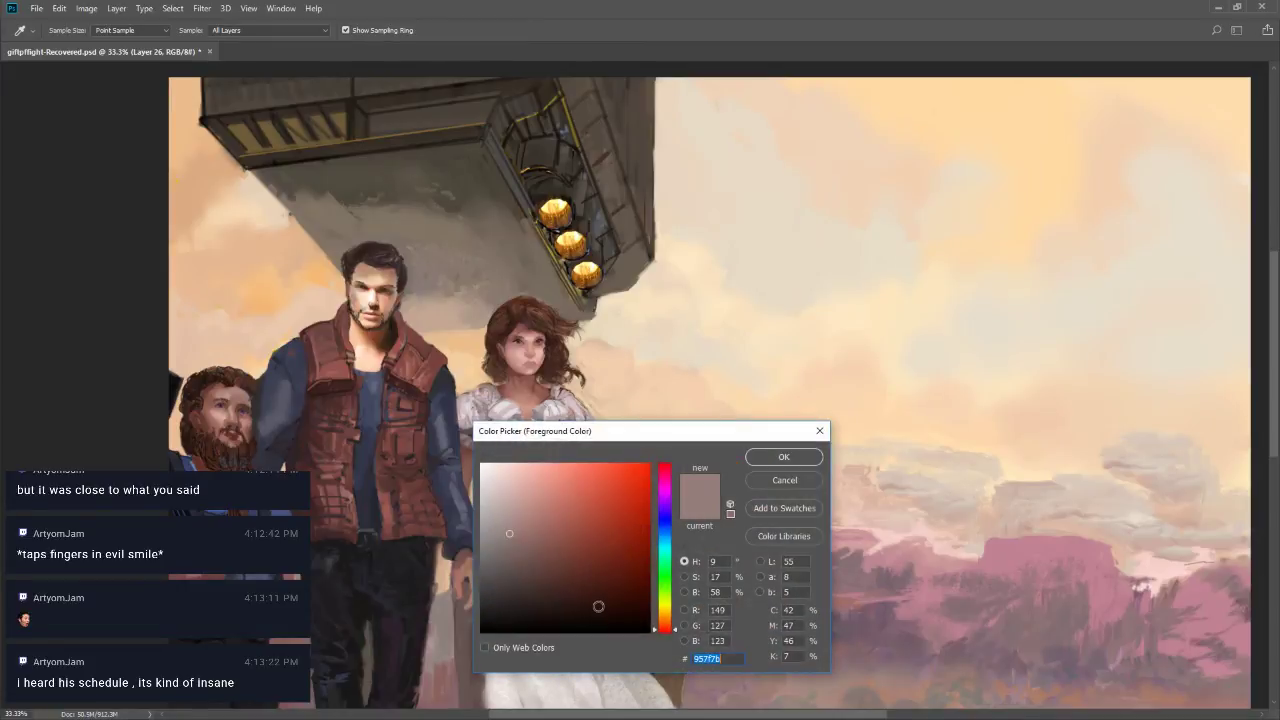
drag(599, 607, 601, 632)
click(756, 485)
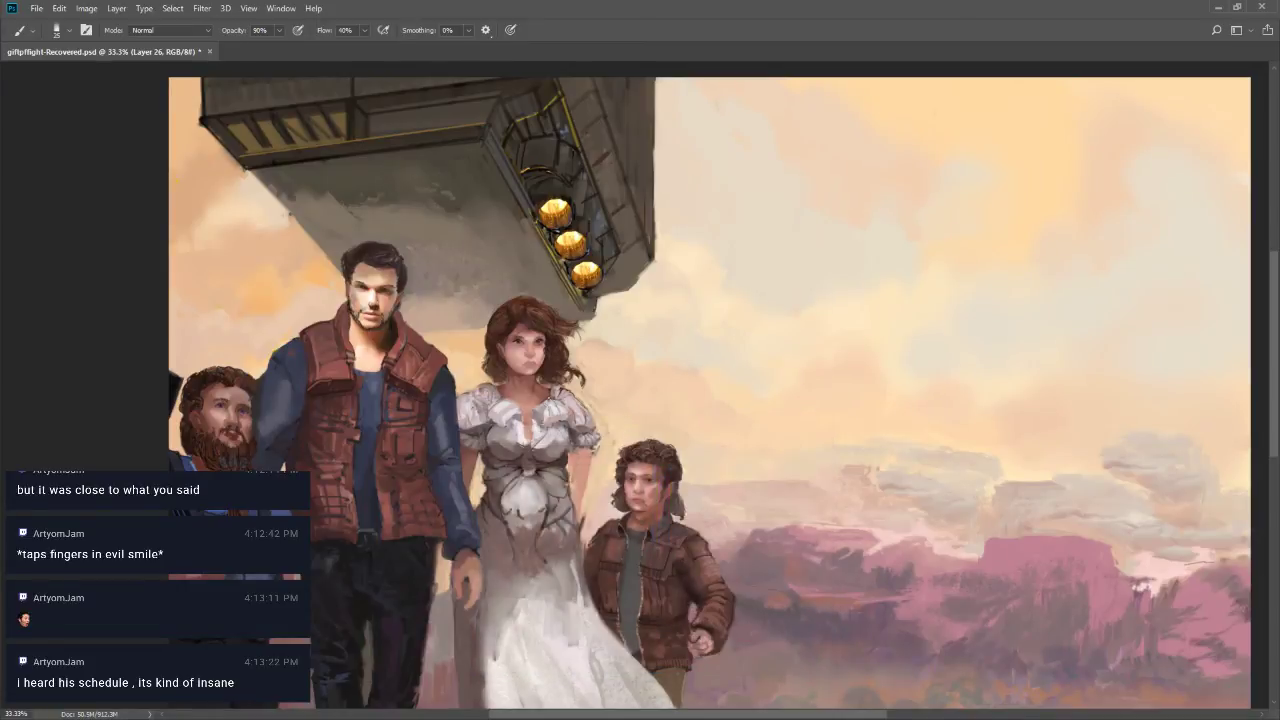
key(bracketleft)
key(bracketleft)
drag(552, 400, 572, 418)
mouse_move(490, 402)
mouse_down()
mouse_move(490, 426)
mouse_move(489, 413)
mouse_up()
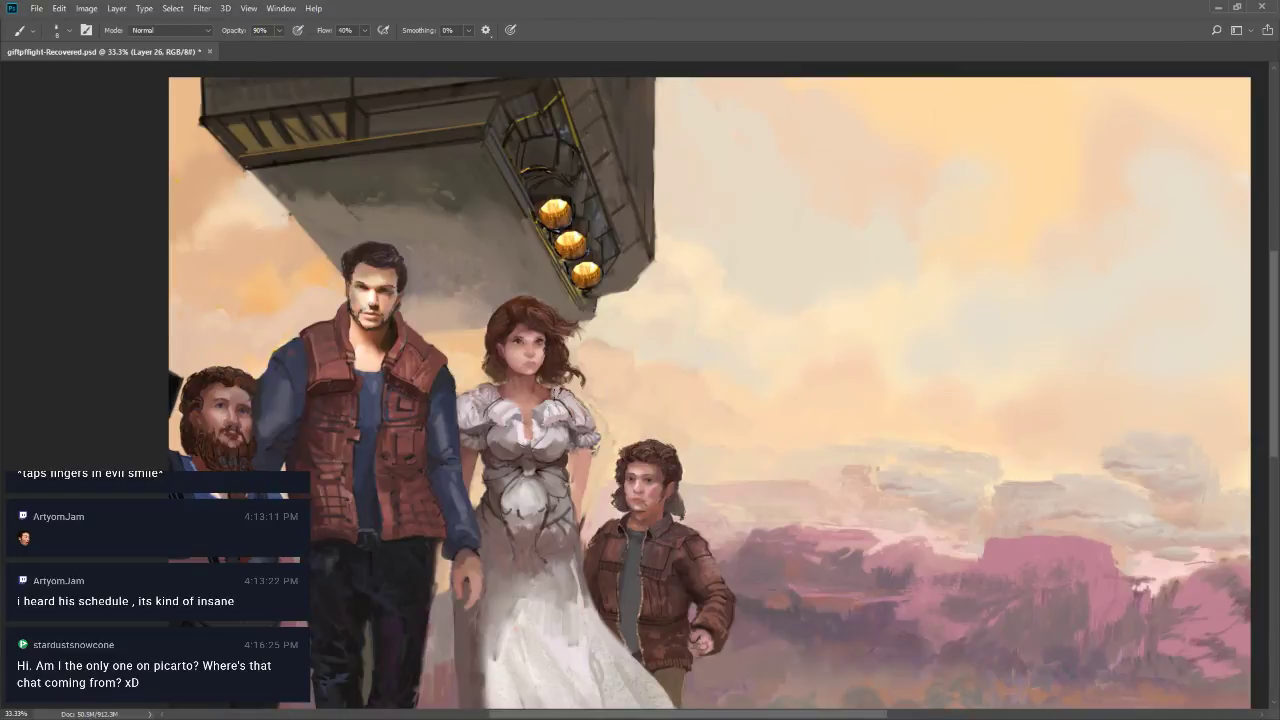
Dab a touch of paint on the neckline ruffles of the woman's dress with a larger brush
key(bracketright)
click(554, 394)
Switch to the DLive dashboard in the browser, read through the stream's chat history and return to the painting in Photoshop
key(alt+Tab)
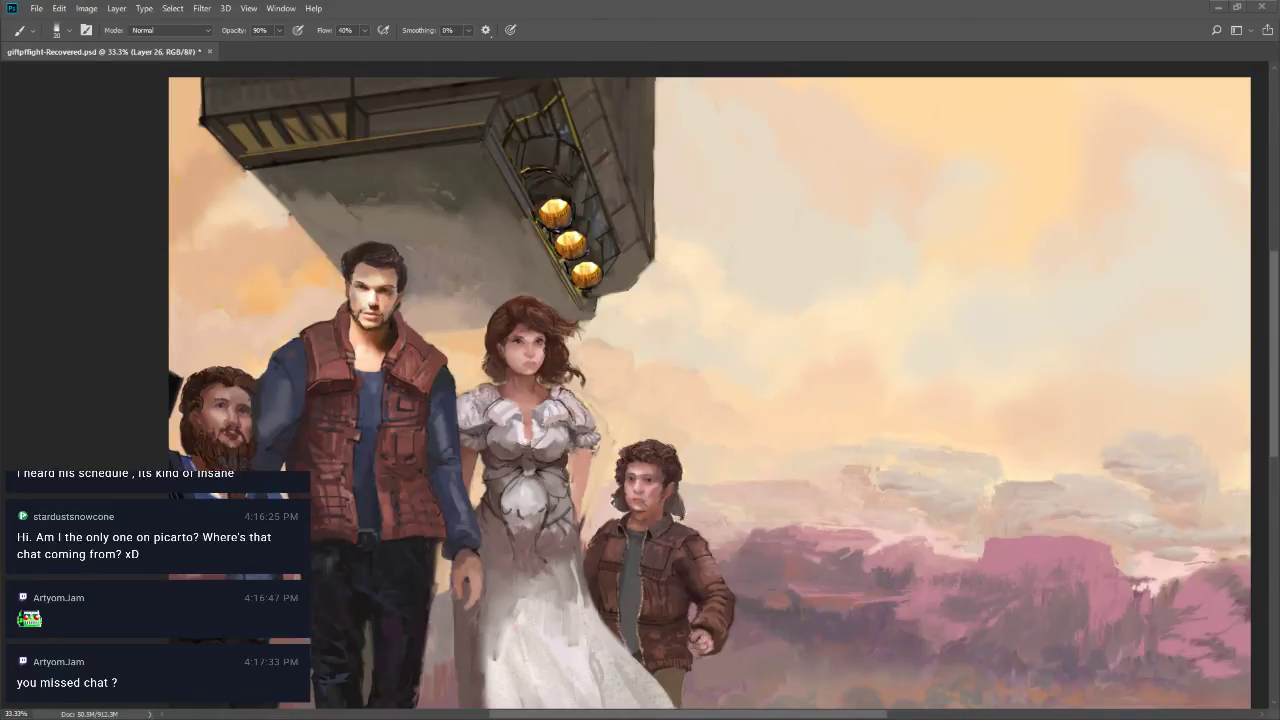
key(alt+Tab)
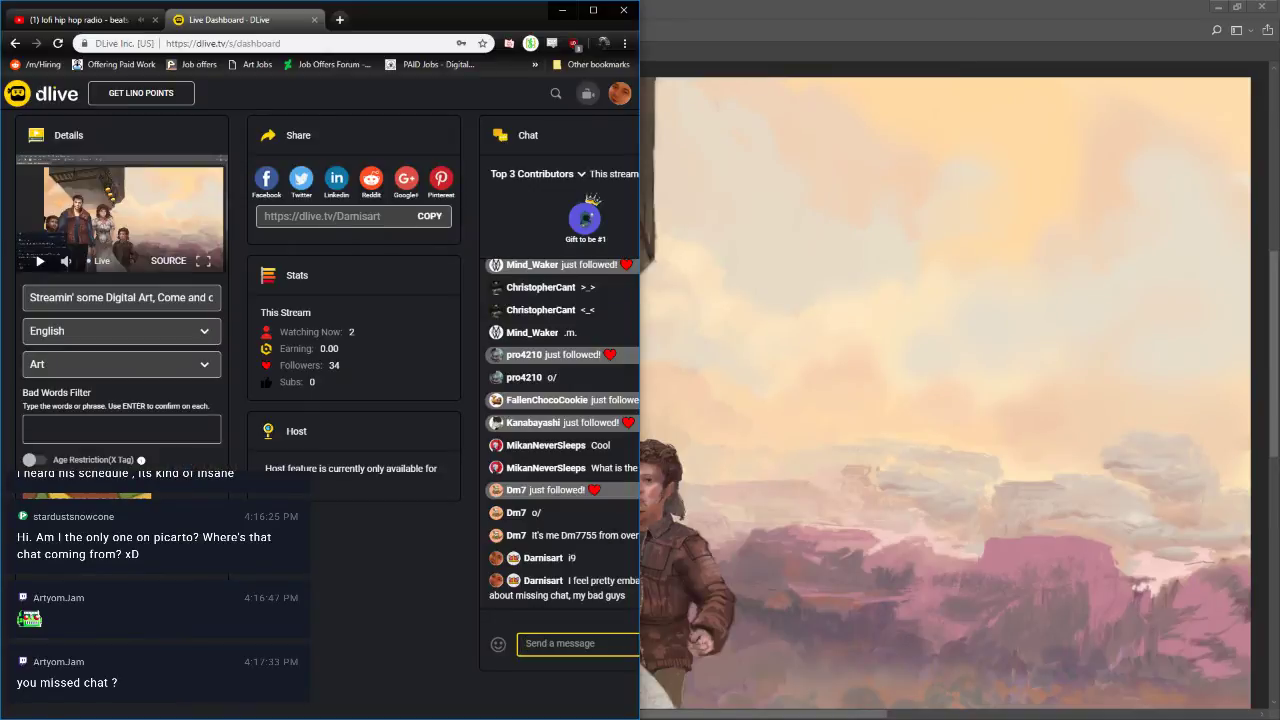
key(alt+Tab)
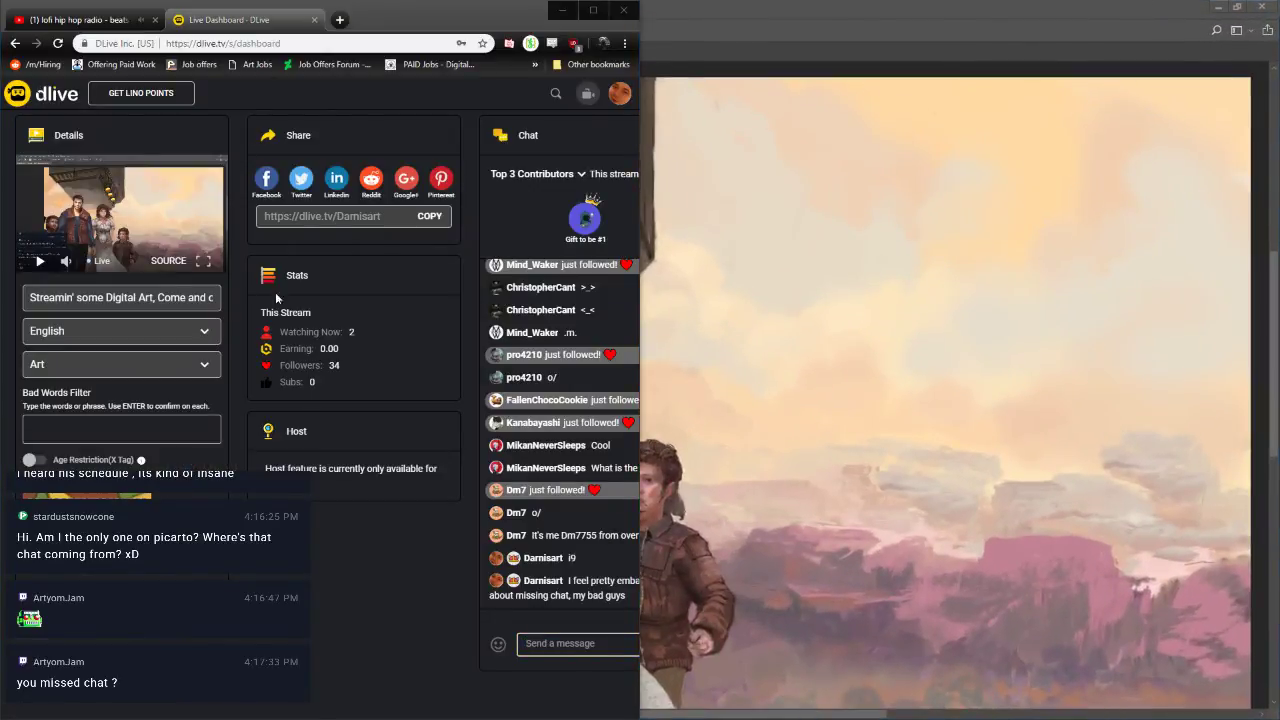
drag(567, 581, 522, 595)
click(592, 11)
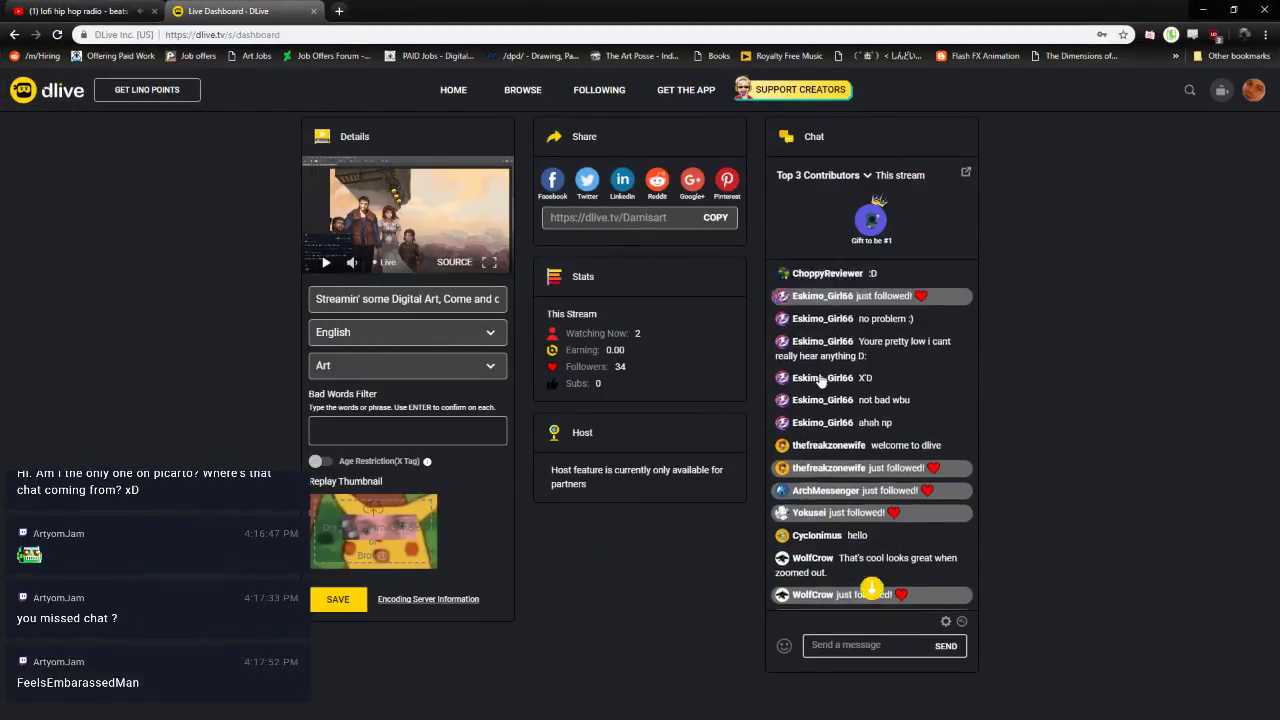
scroll(819, 372, up, 3)
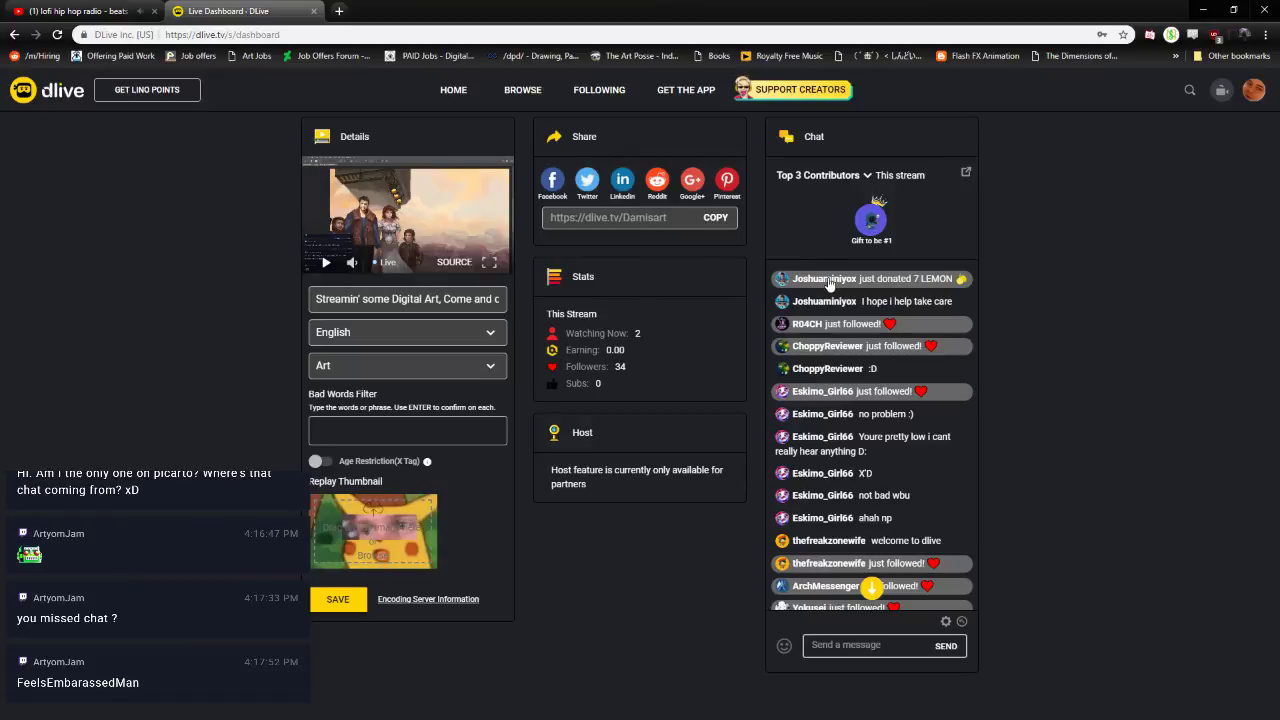
scroll(885, 376, down, 5)
scroll(885, 376, up, 3)
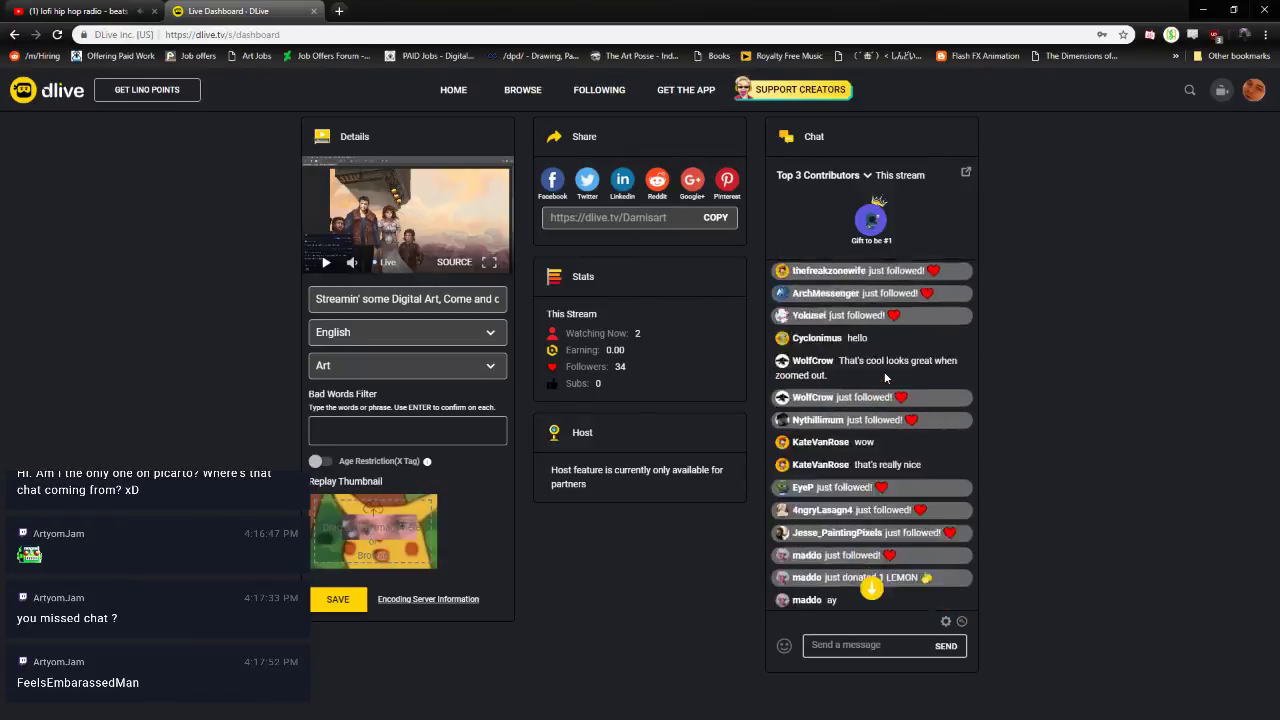
scroll(901, 441, up, 3)
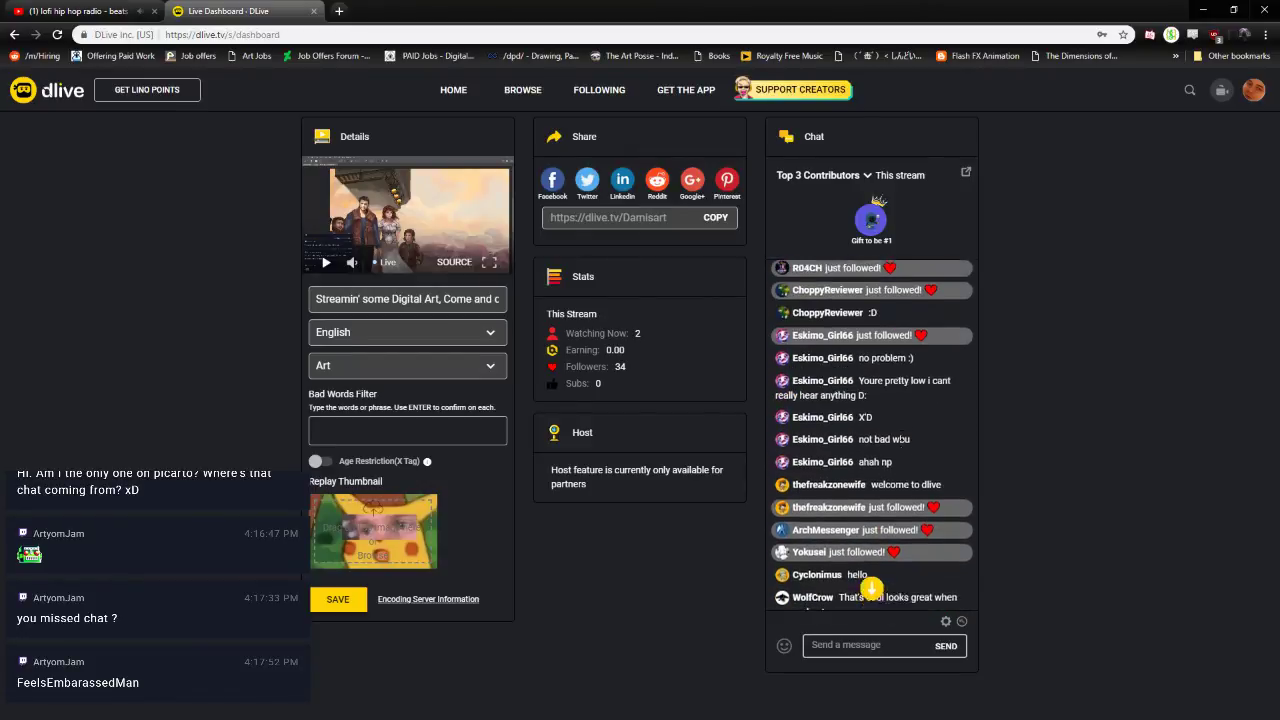
scroll(868, 355, down, 3)
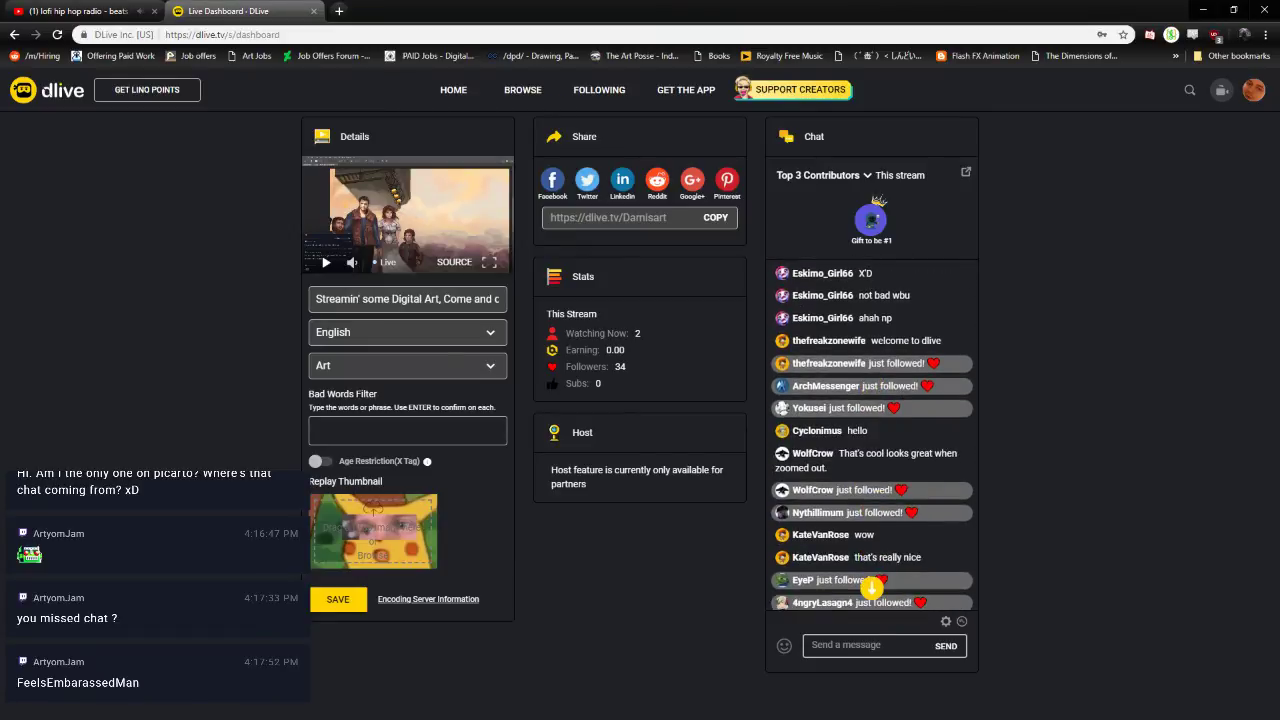
drag(885, 341, 966, 350)
scroll(868, 355, down, 1)
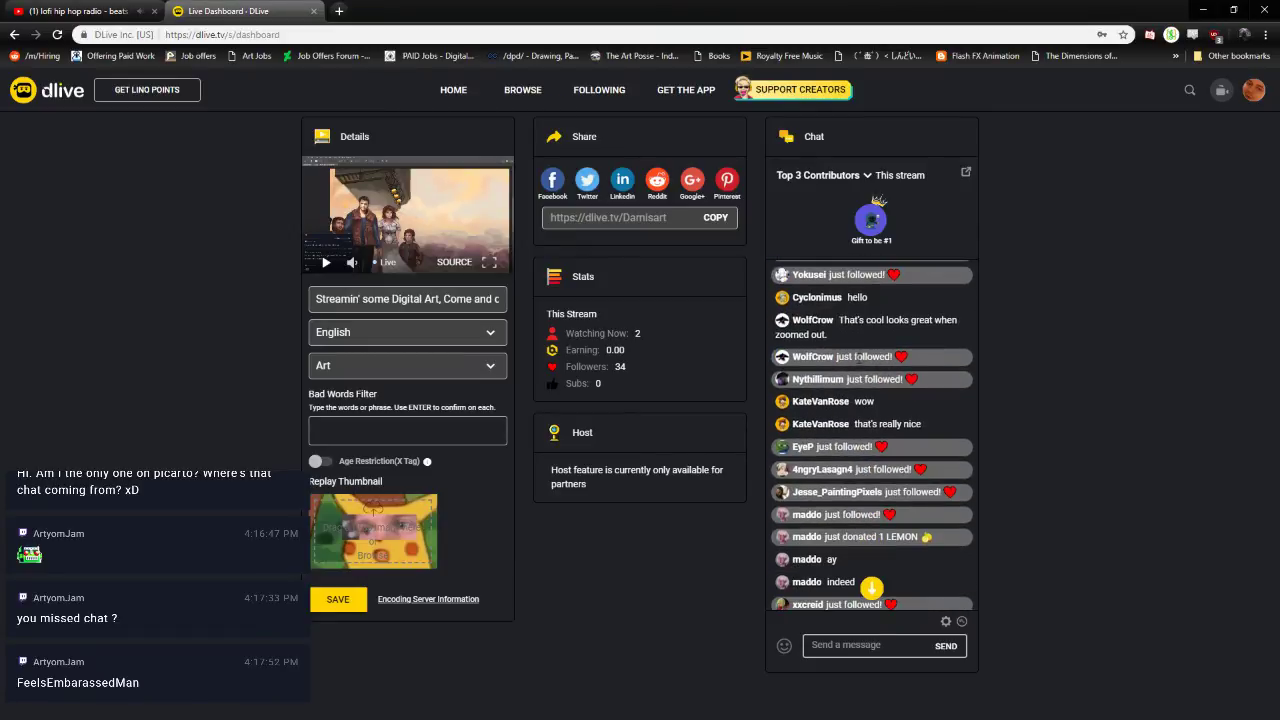
scroll(806, 318, down, 3)
scroll(806, 318, down, 3)
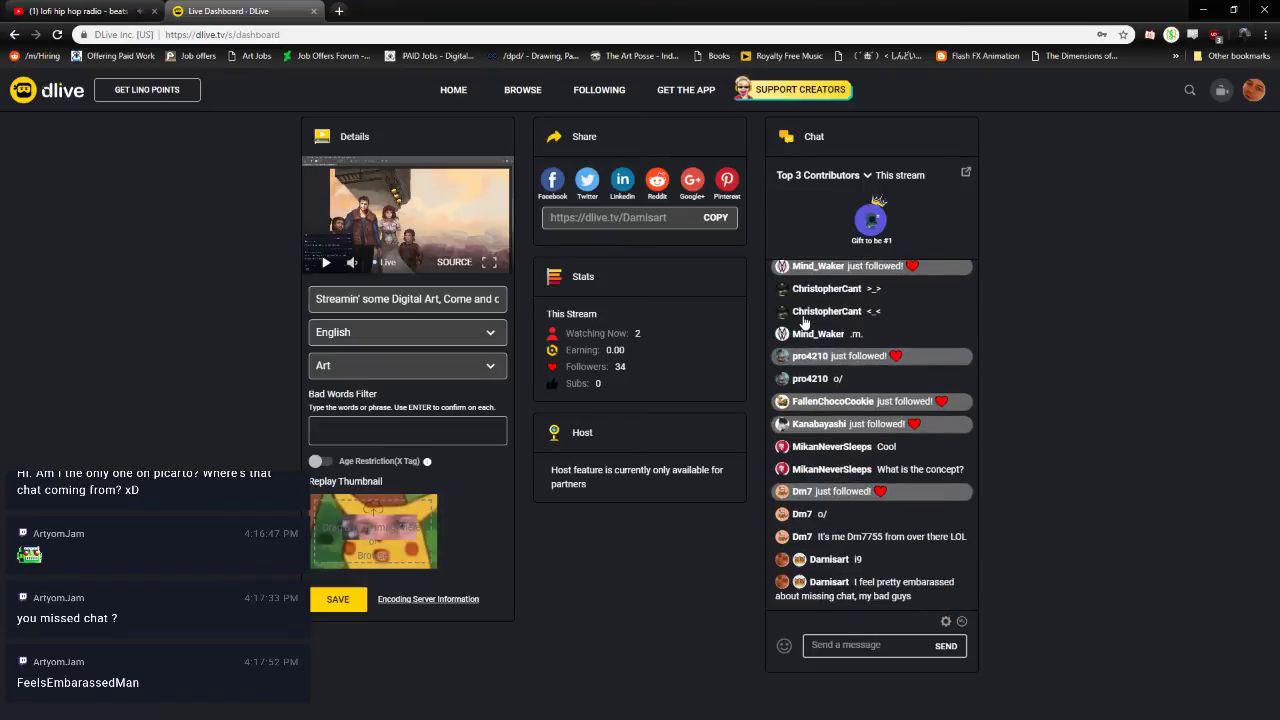
key(alt+Tab)
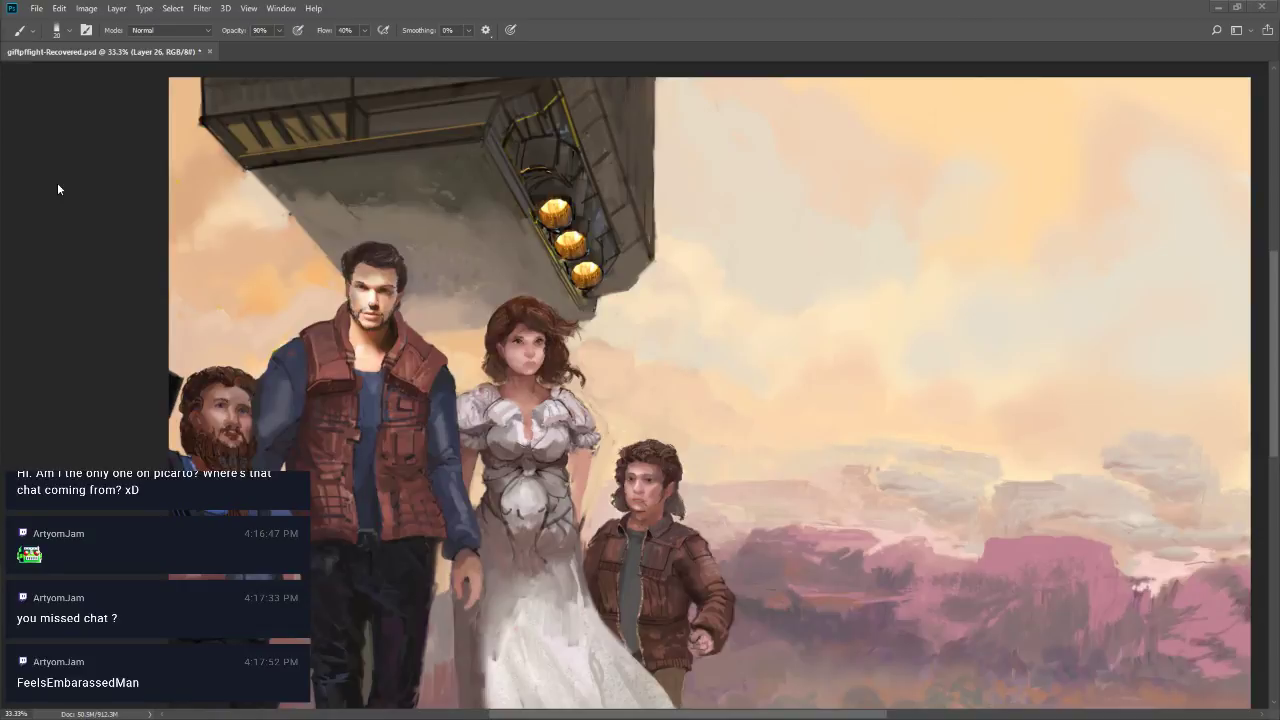
key(alt+Tab)
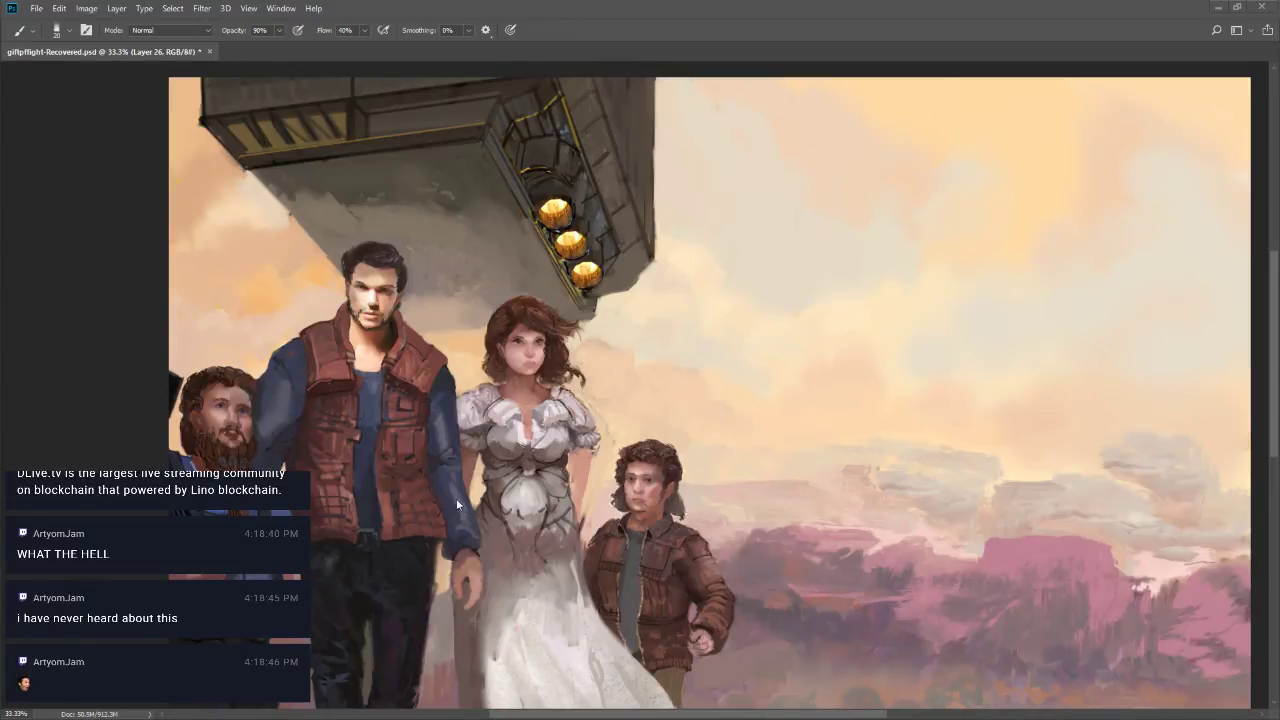
Paint fold lines and shading around the waist and upper skirt of the woman's dress at 80% opacity, varying the brush size
scroll(726, 585, down, 2)
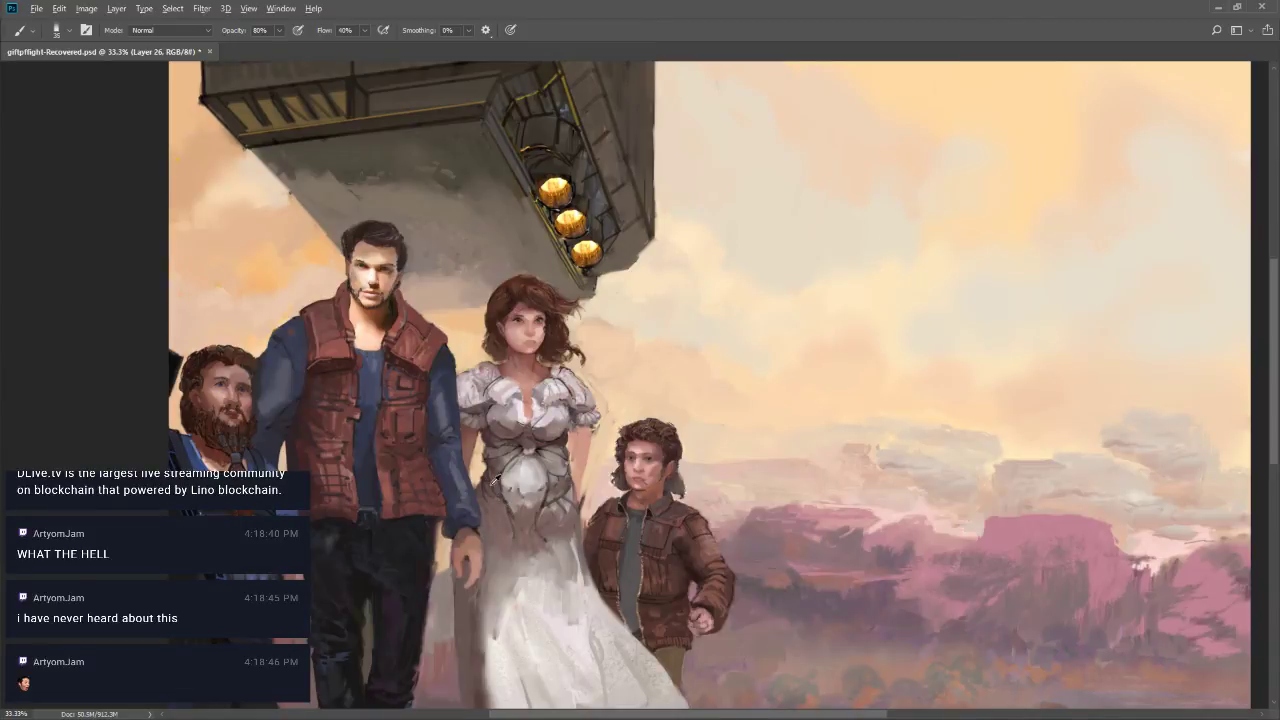
key(bracketleft)
key(bracketleft)
key(bracketleft)
key(bracketright)
key(bracketright)
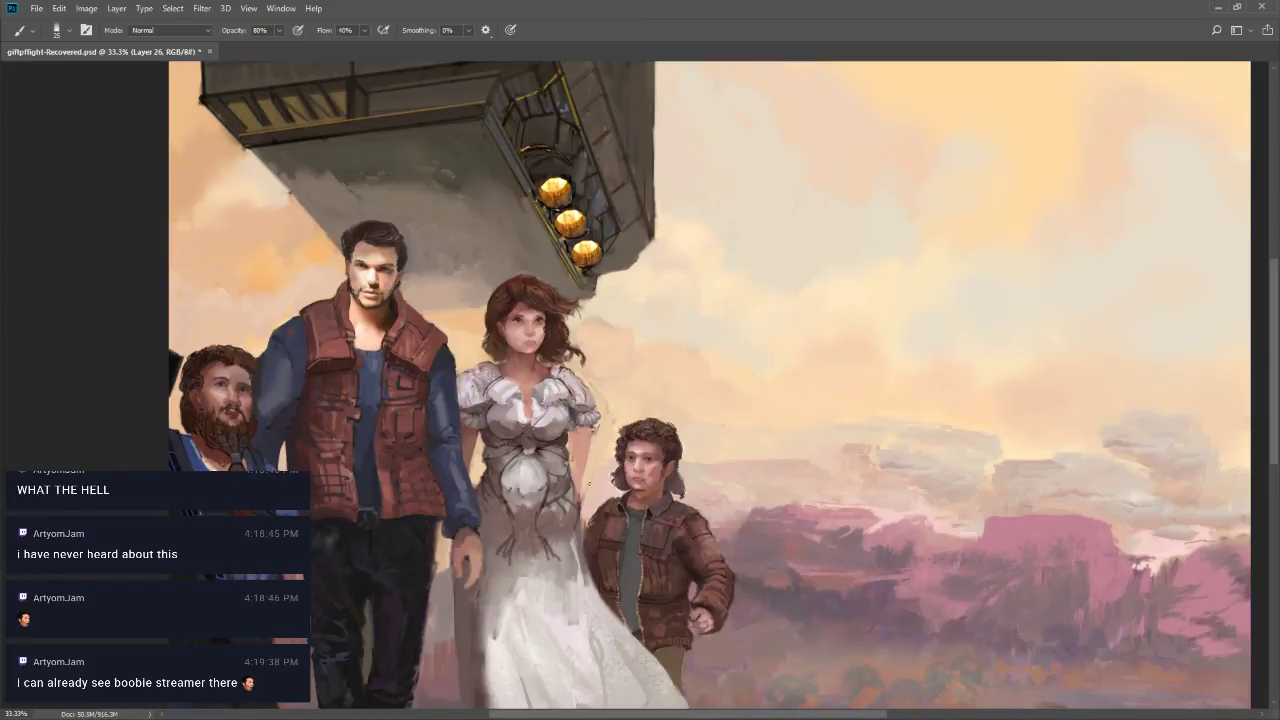
key(9)
key(8)
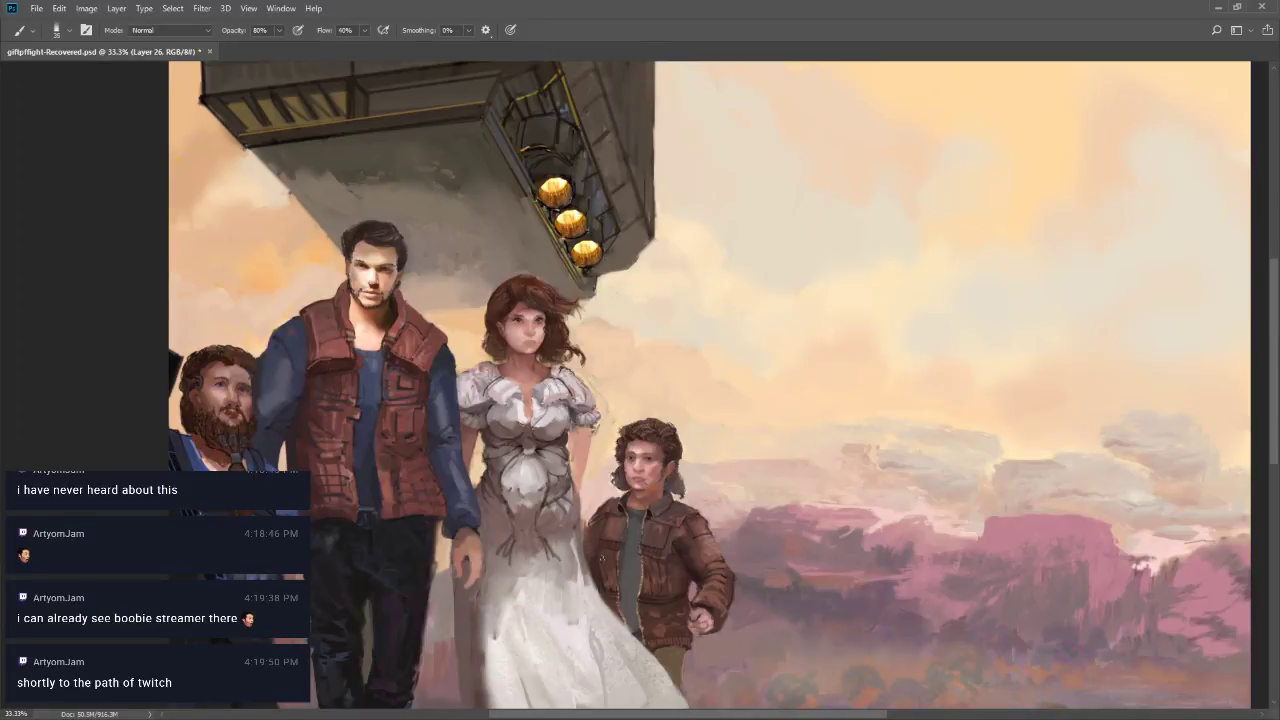
Repaint the woman's lips with the warmer red b24a3d and check them at different magnifications
key(z)
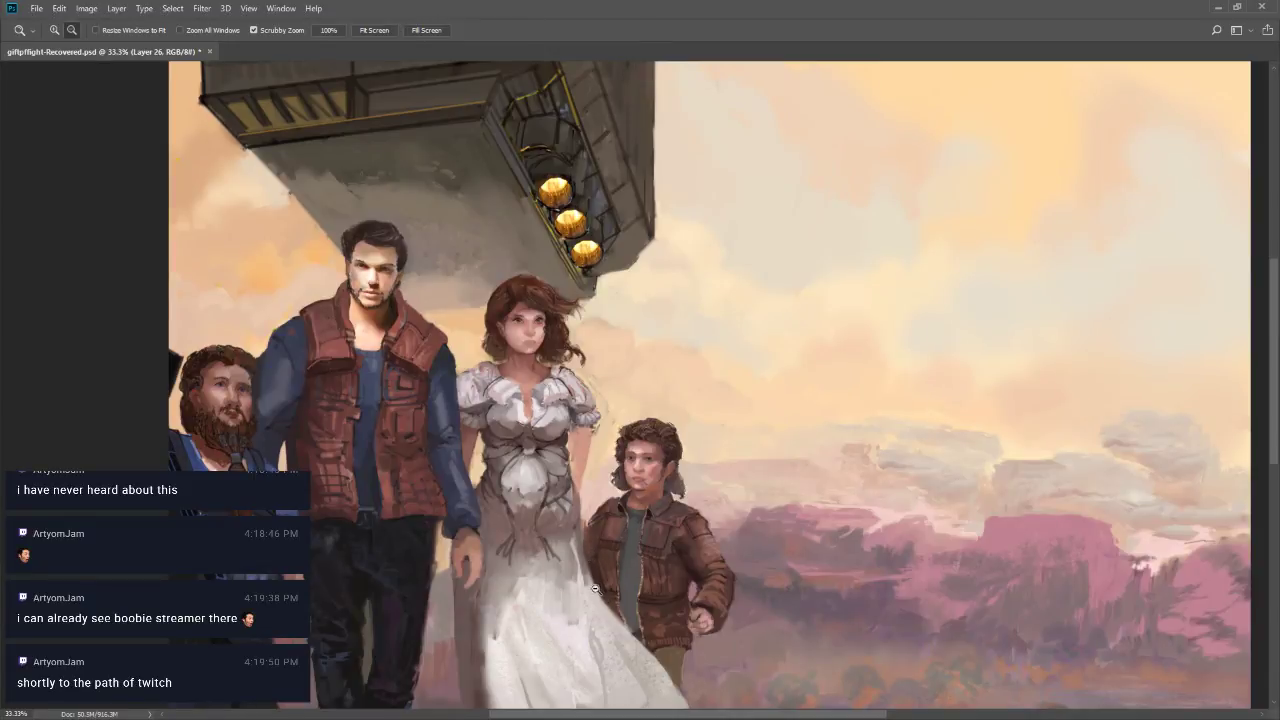
alt+click(579, 614)
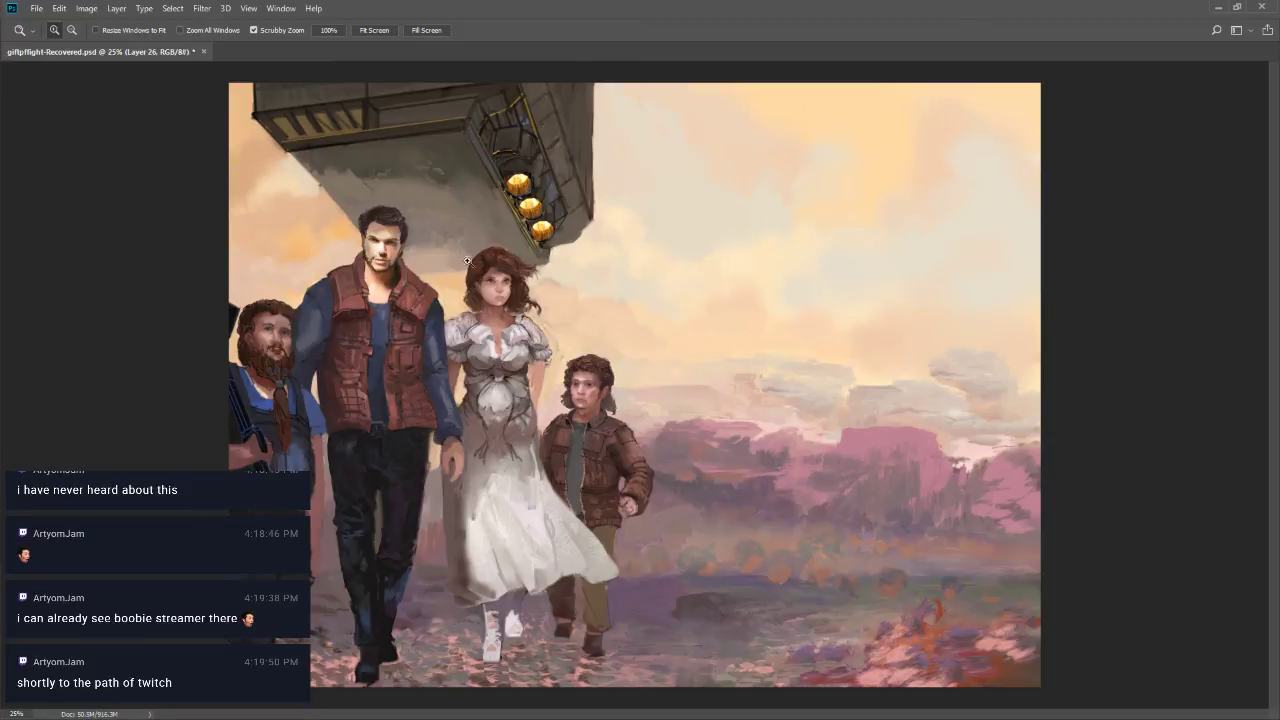
click(501, 288)
drag(501, 288, 539, 283)
click(539, 283)
key(b)
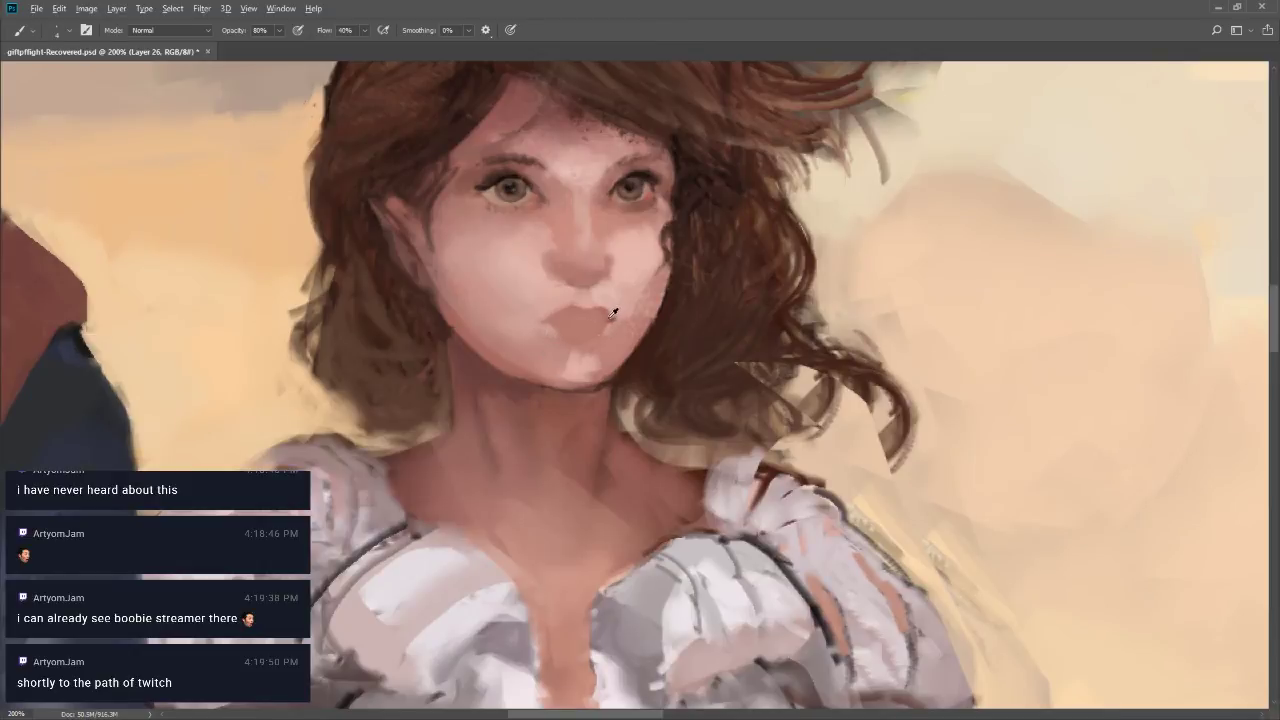
key(F1)
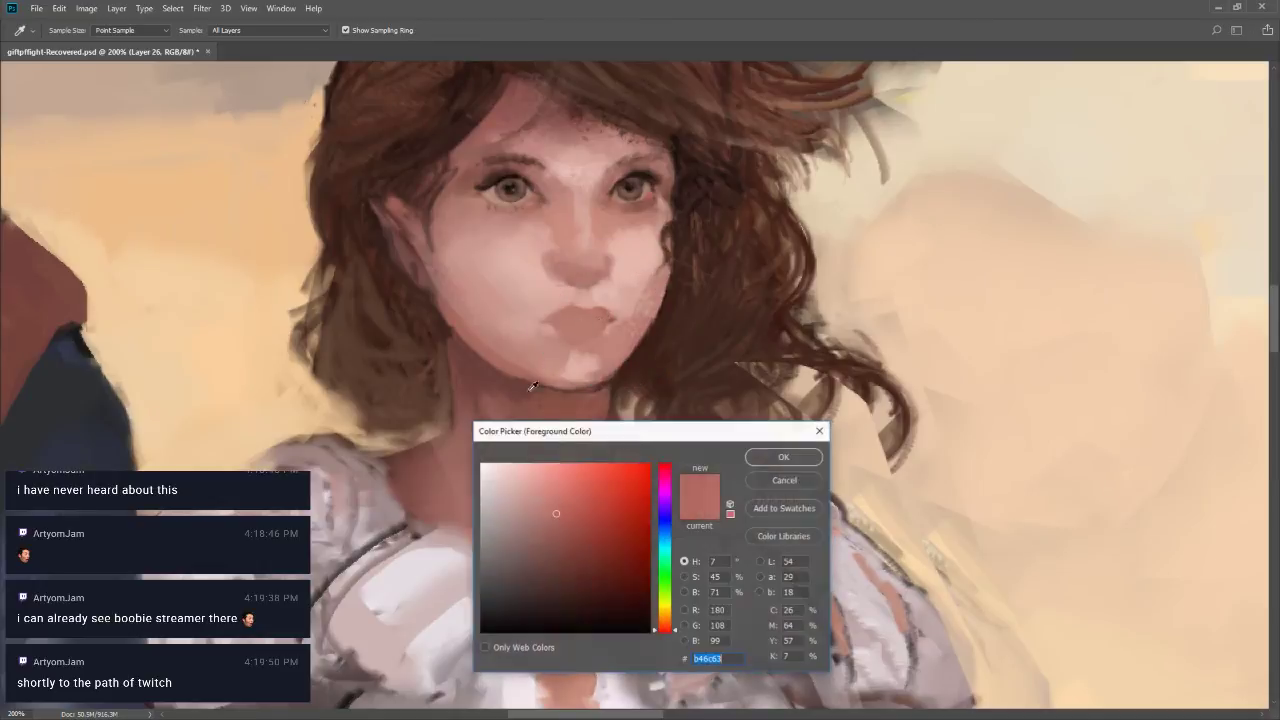
click(592, 514)
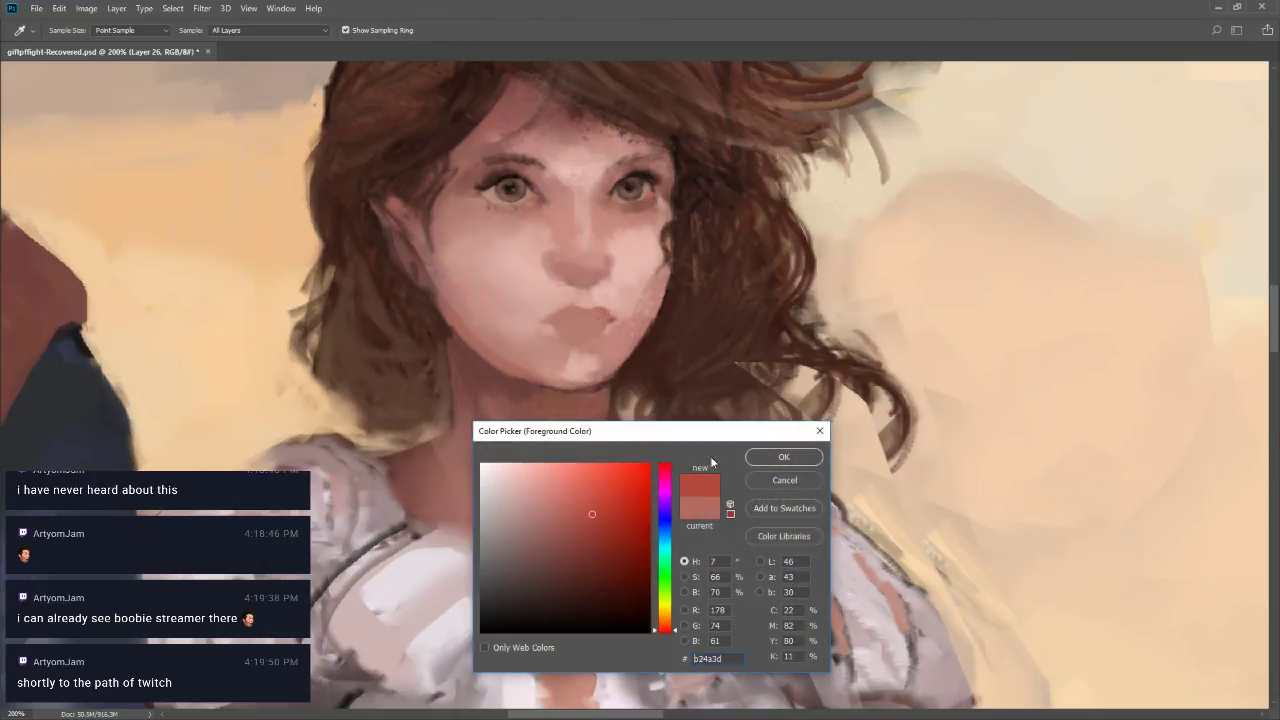
click(783, 457)
mouse_move(584, 318)
mouse_down()
mouse_move(600, 318)
mouse_move(566, 309)
mouse_move(619, 318)
mouse_up()
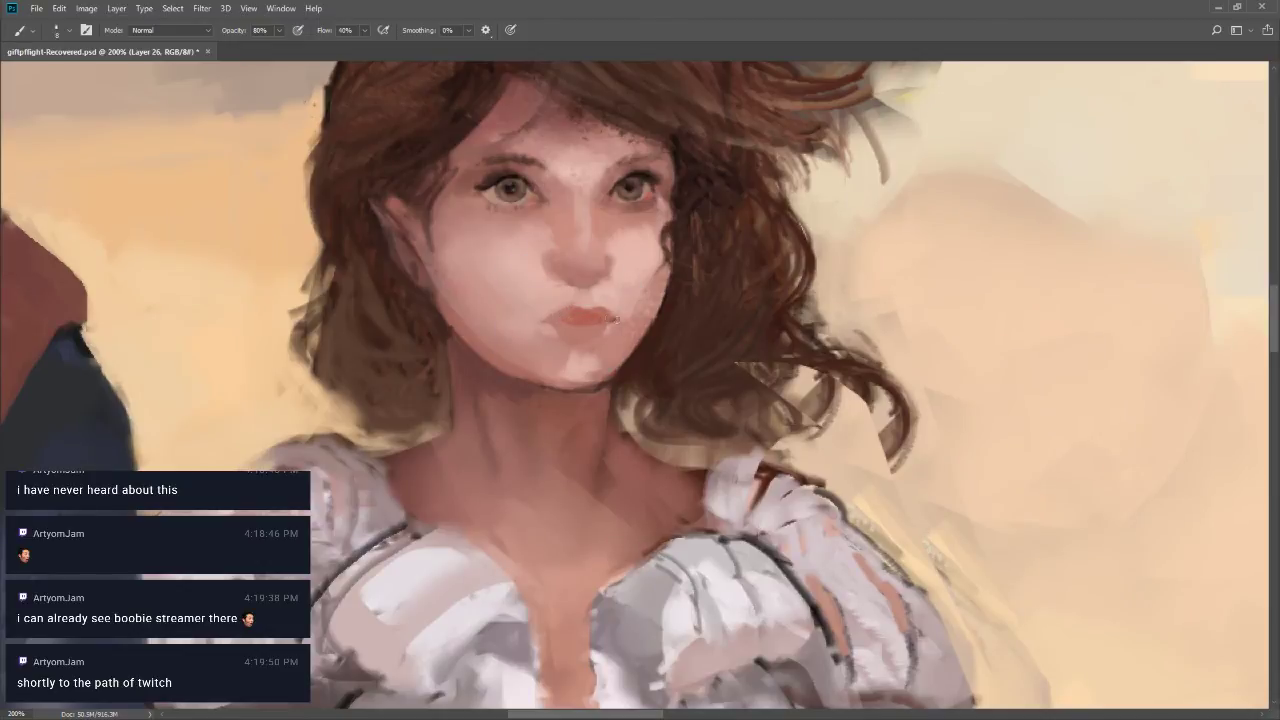
key(9)
key(z)
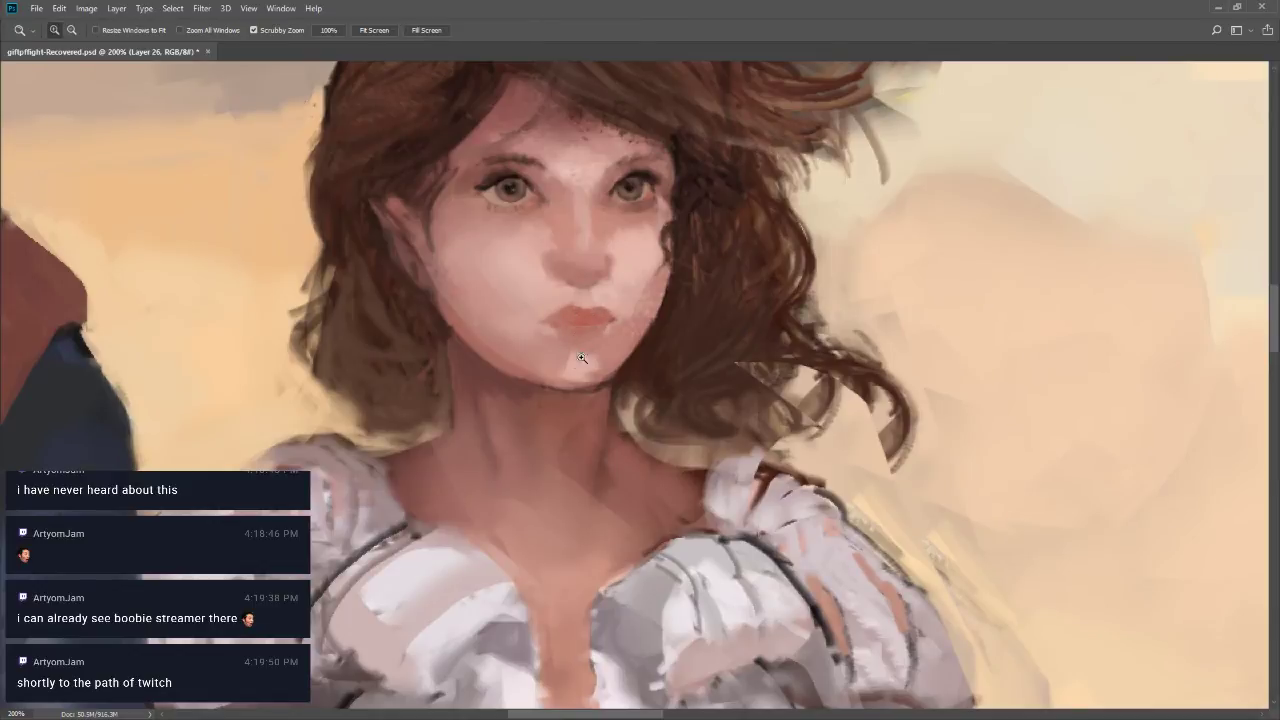
alt+click(600, 333)
click(587, 338)
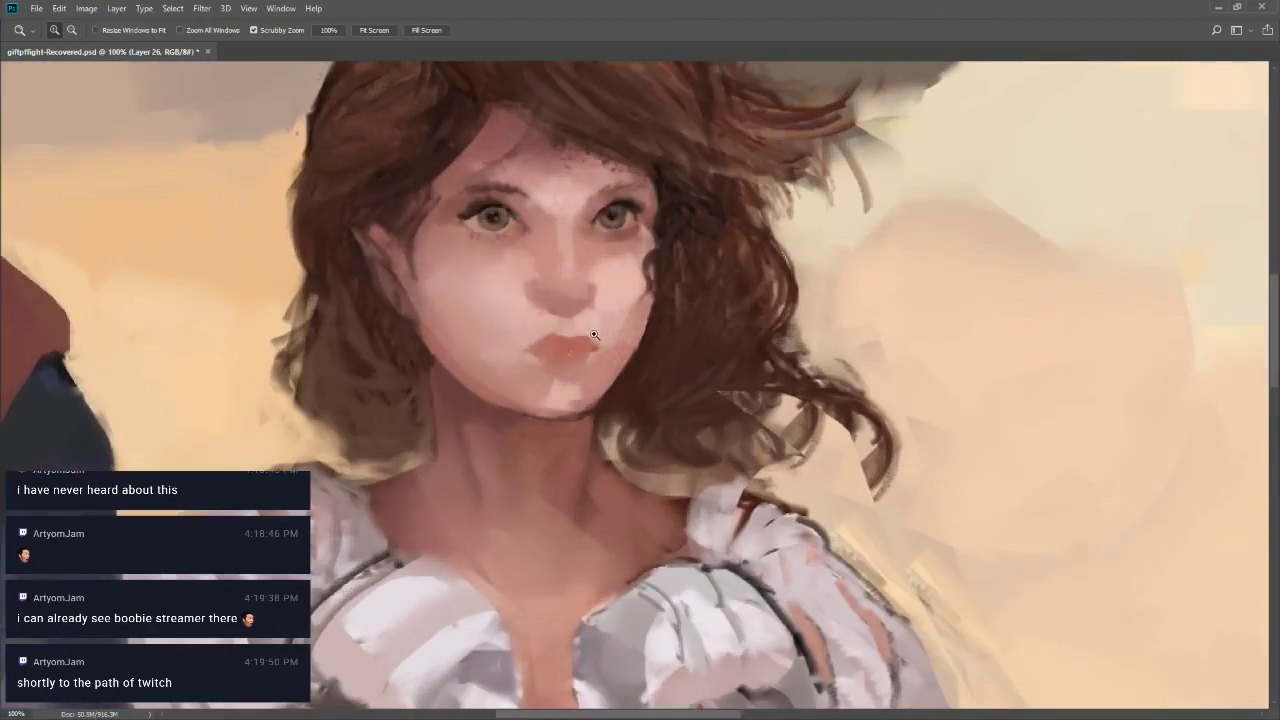
Darken the upper lid of the woman's eye beside the loose curls with dark brown sampled from her other eye, at 90% opacity
key(b)
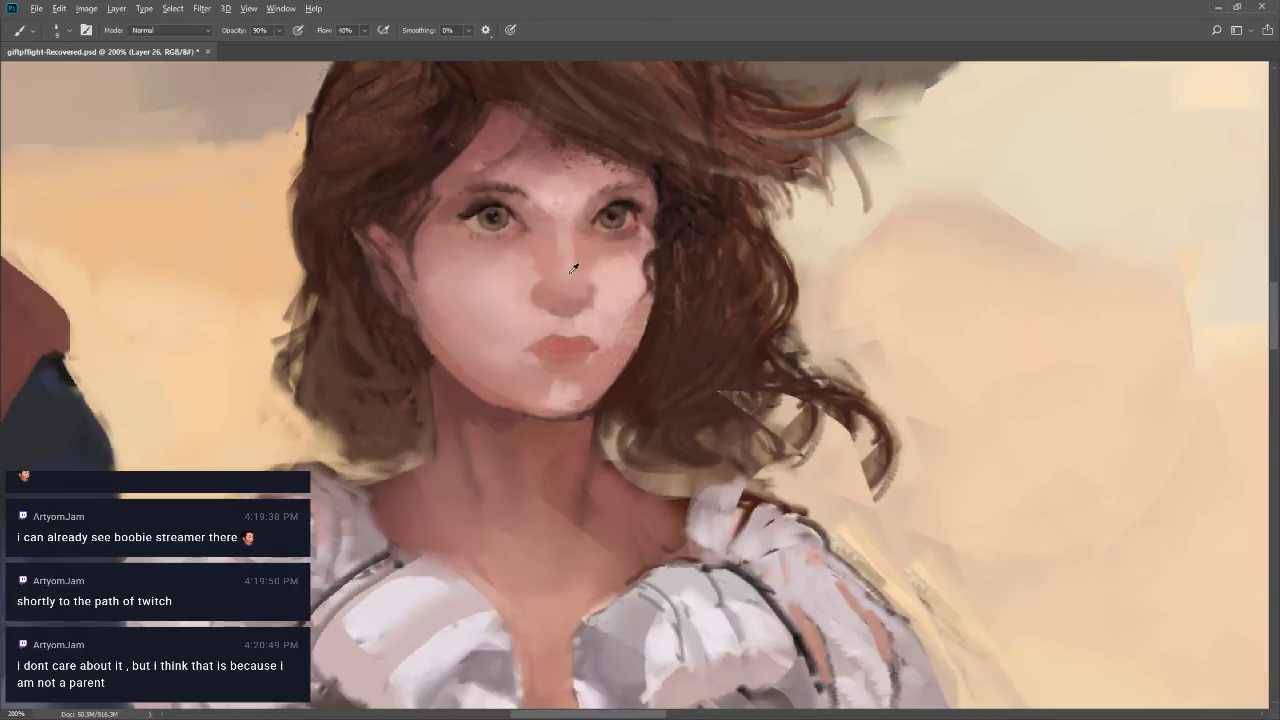
key(bracketright)
key(bracketright)
key(bracketleft)
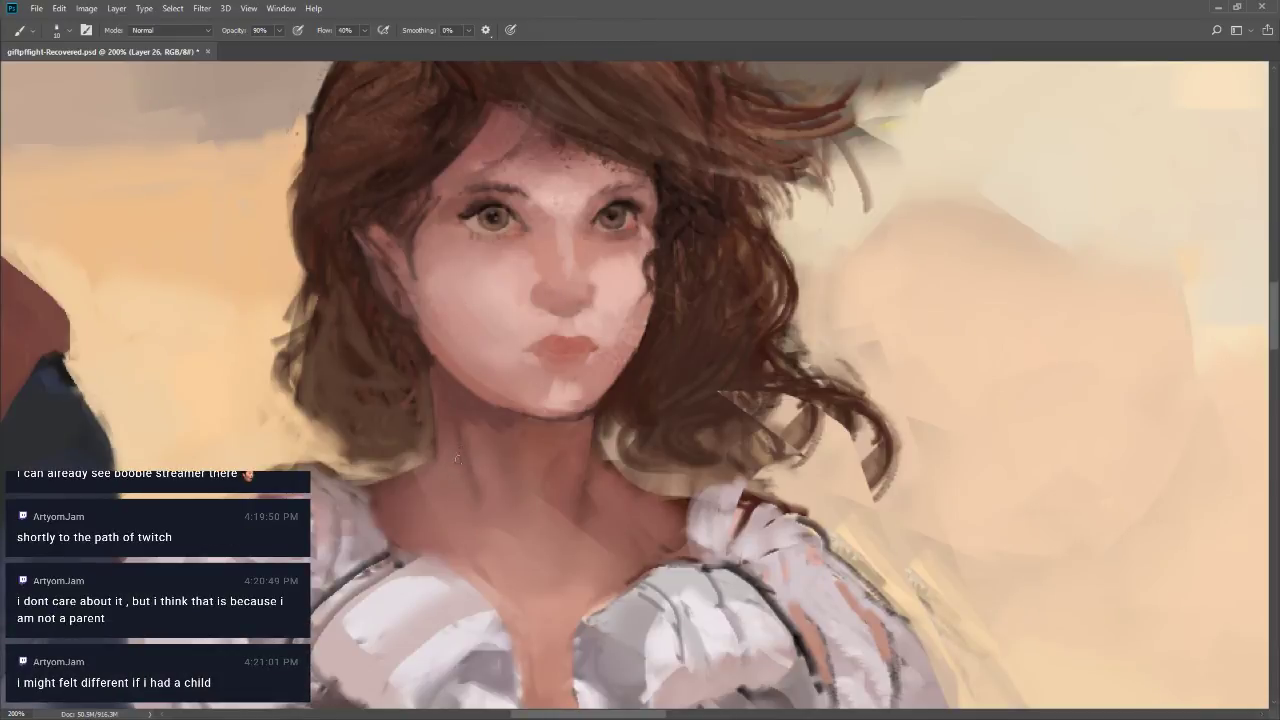
alt+click(508, 211)
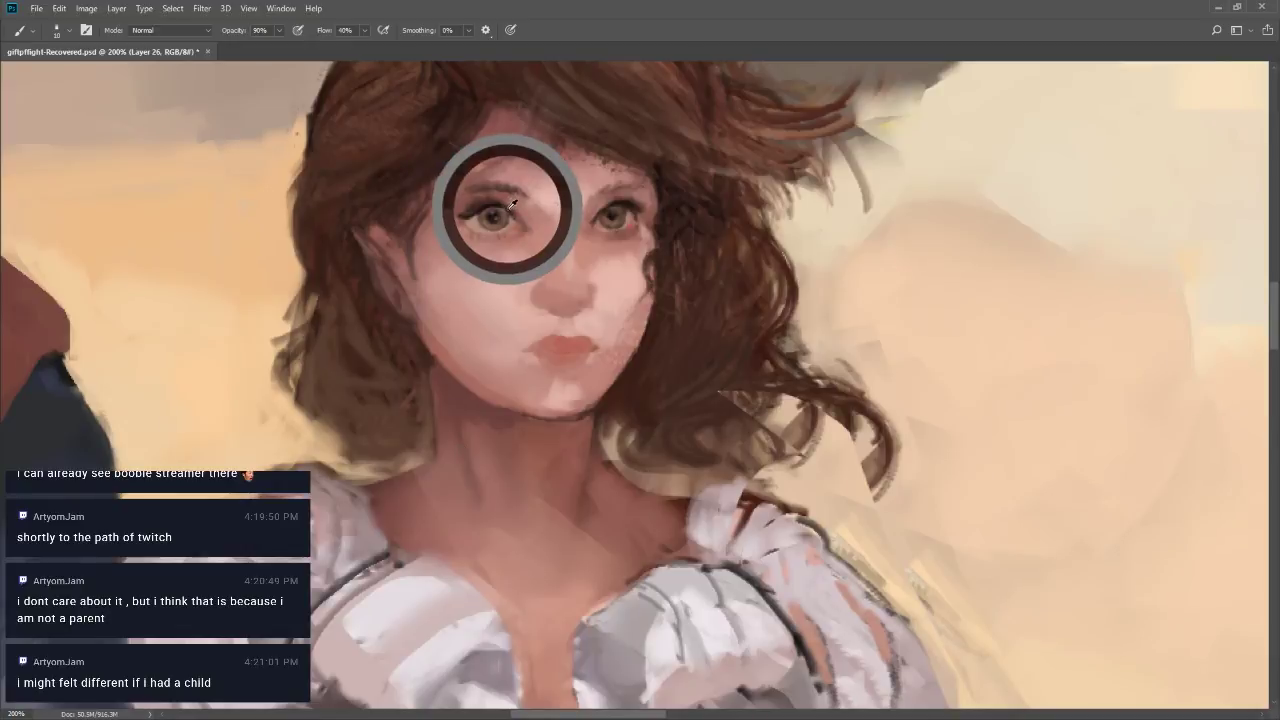
key(bracketleft)
key(bracketleft)
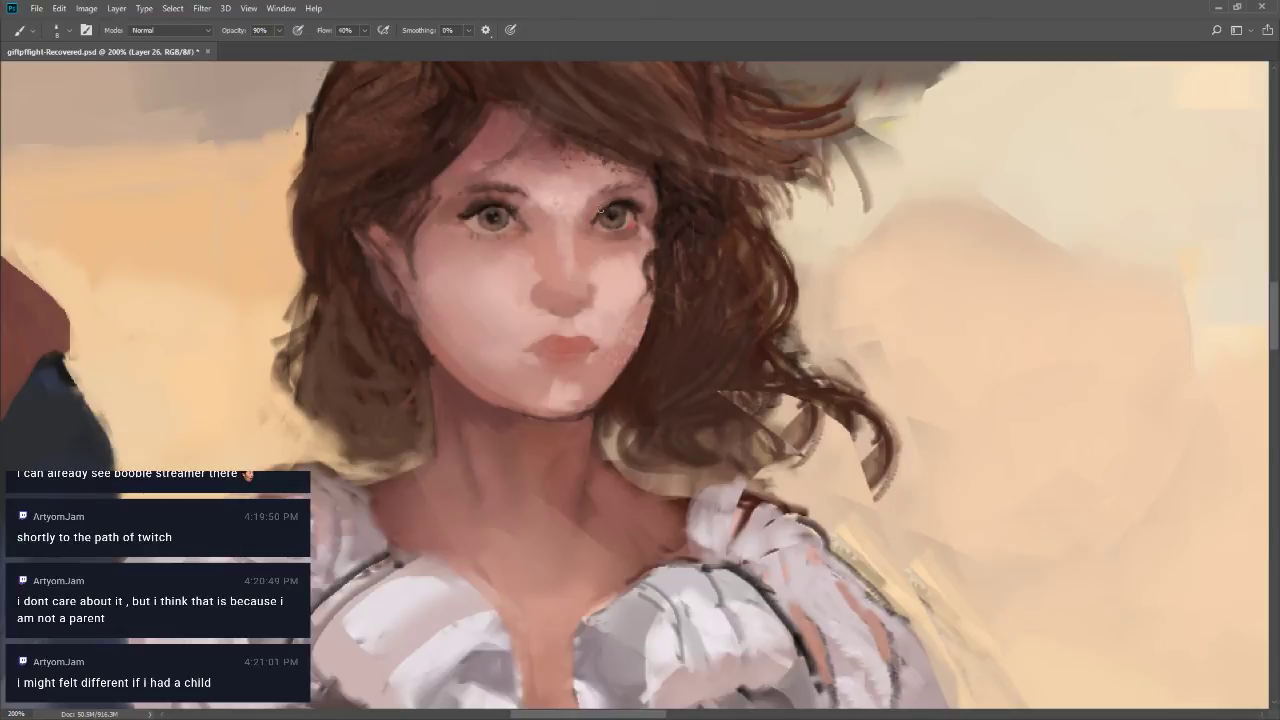
drag(599, 211, 609, 202)
Define the underside of the woman's jaw and chin with a fine brush in dark brown 1e100d at 80% opacity
key(8)
key(bracketright)
key(bracketright)
key(bracketright)
key(bracketleft)
key(bracketright)
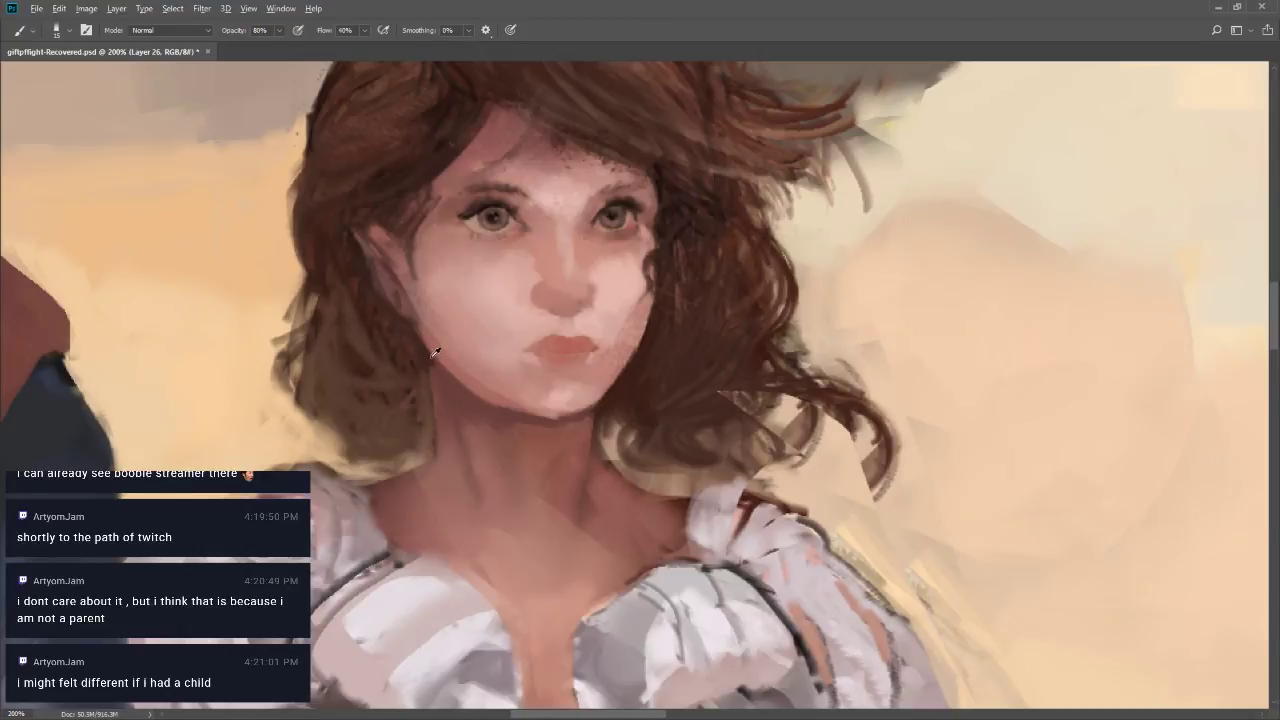
key(bracketleft)
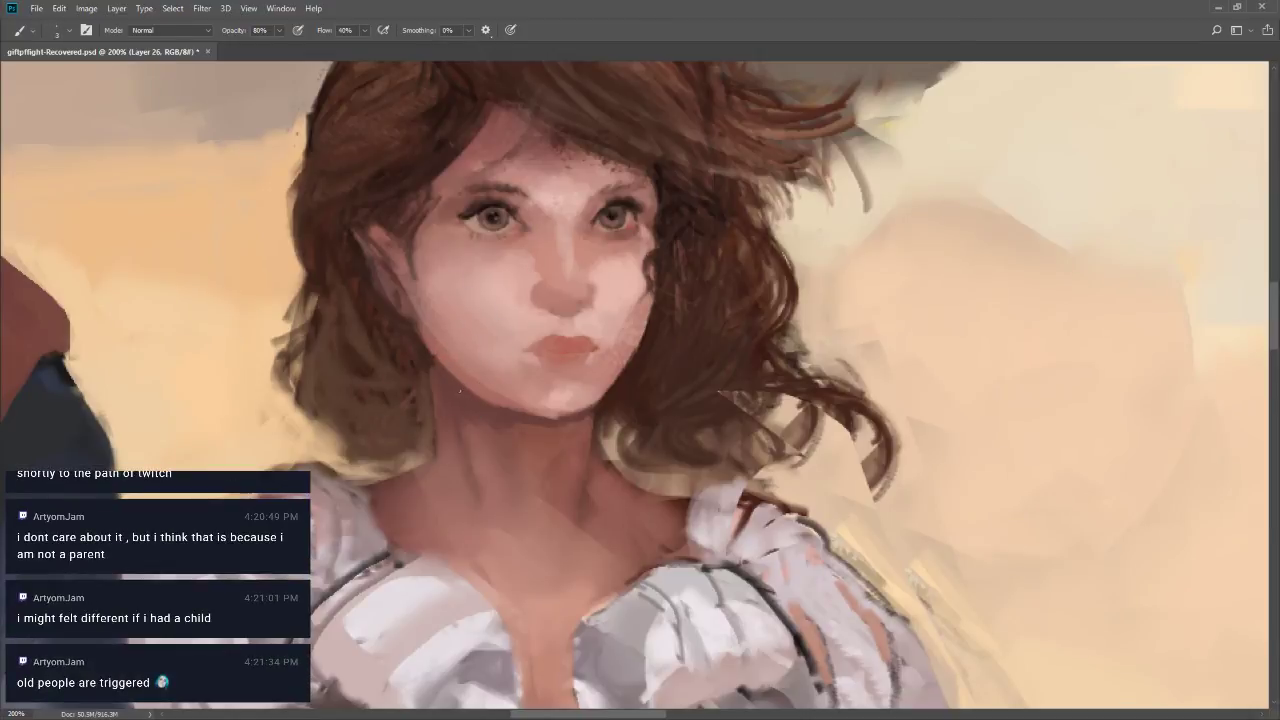
key(c)
click(577, 609)
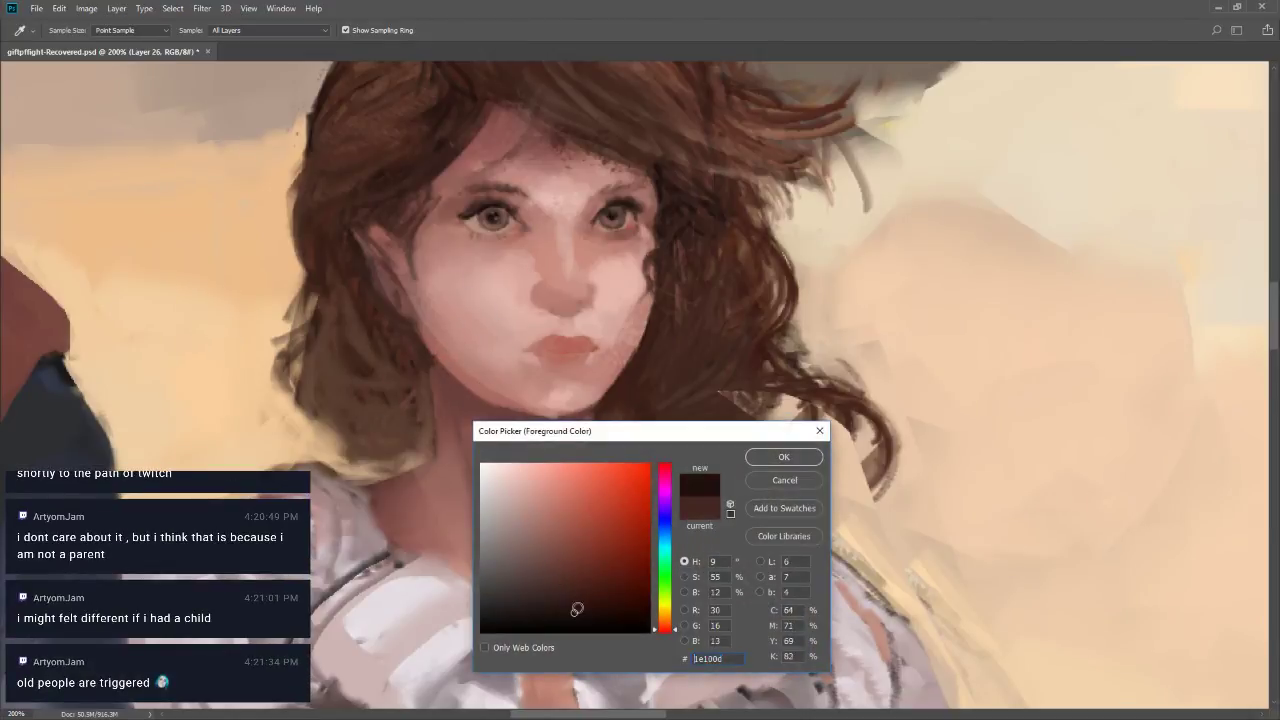
click(784, 457)
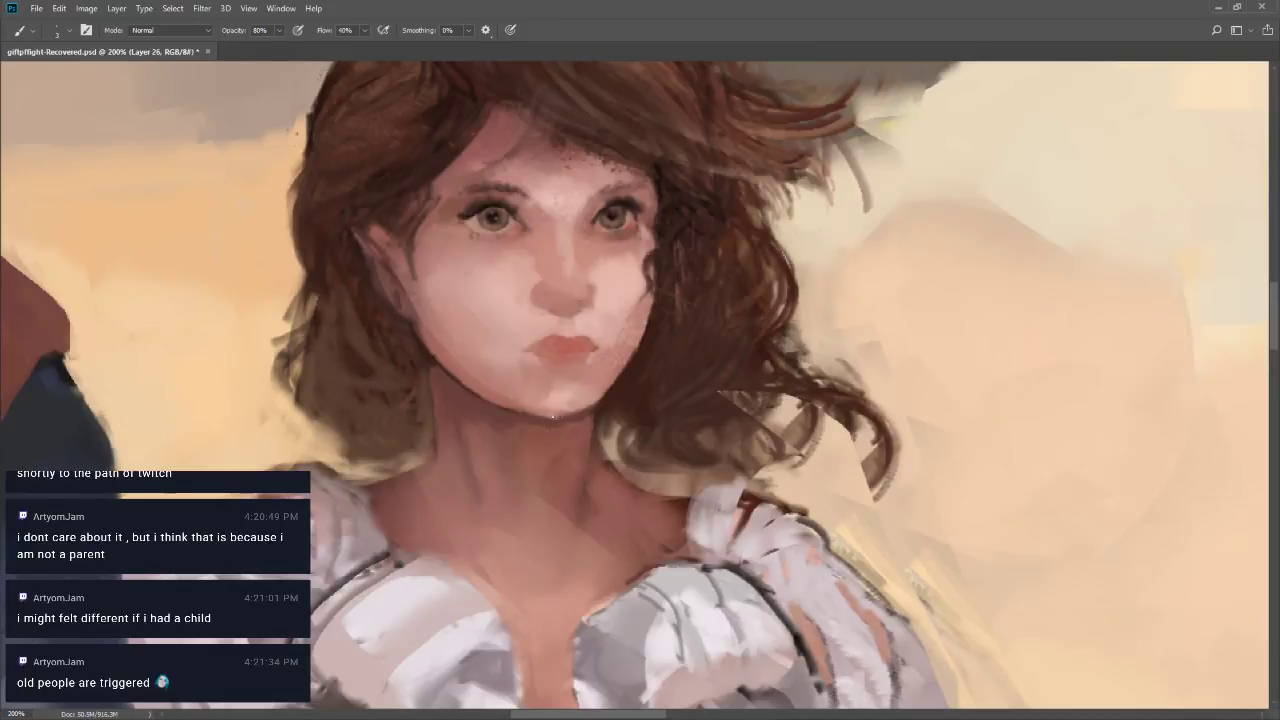
drag(556, 419, 577, 411)
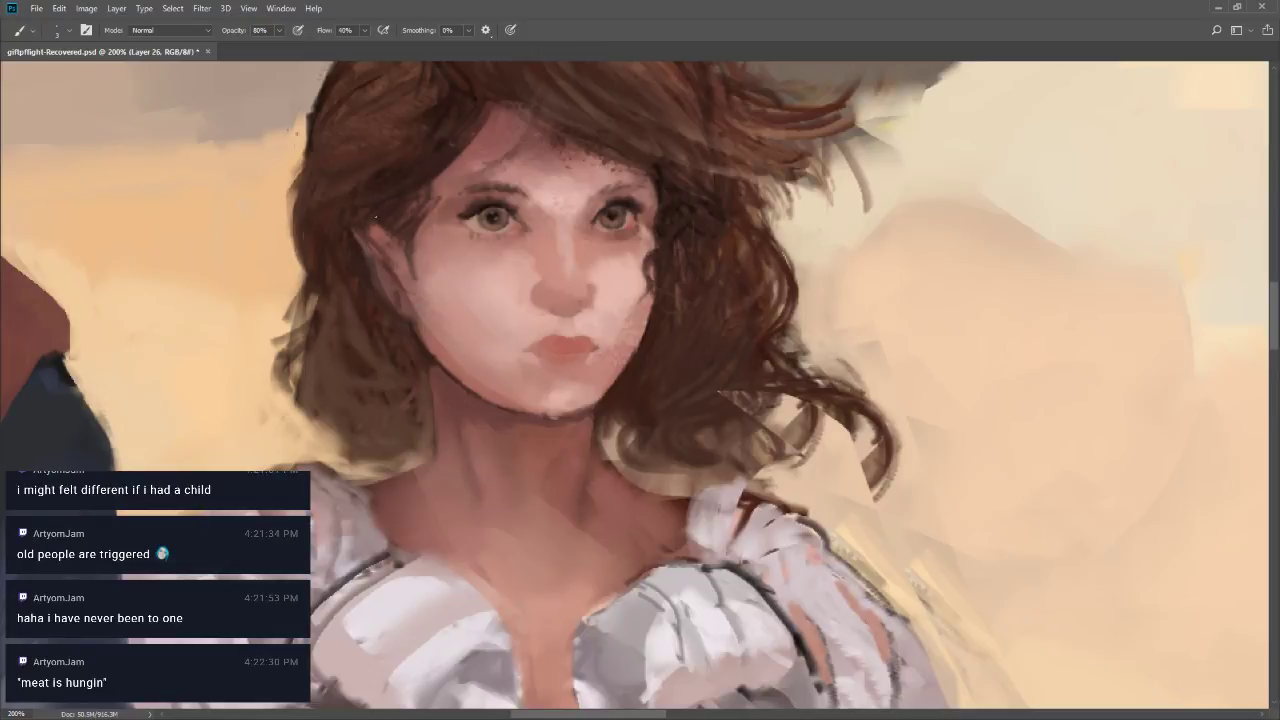
Paint reddish strands into the woman's hair beside her ear and fade the stroke to 33% opacity
mouse_move(362, 188)
mouse_down()
mouse_move(343, 242)
mouse_move(318, 195)
mouse_move(316, 254)
mouse_move(304, 252)
mouse_move(310, 219)
mouse_move(354, 284)
mouse_up()
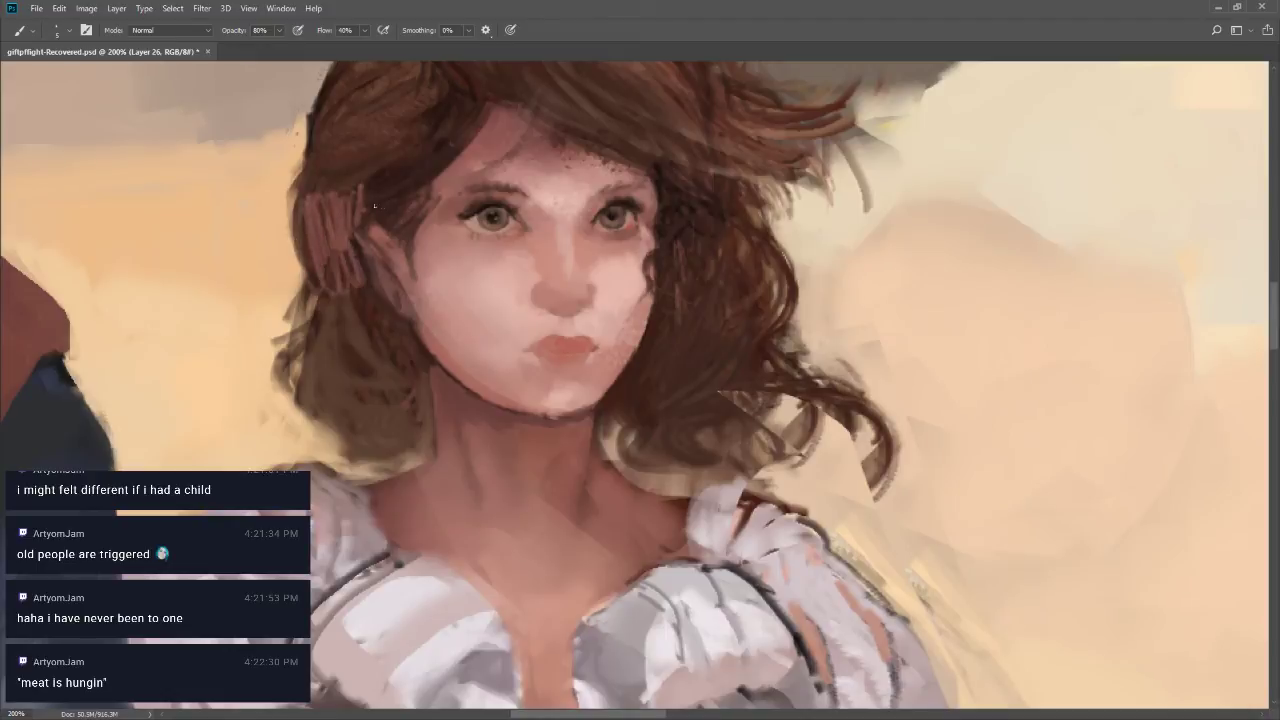
key(ctrl+shift+f)
text(33)
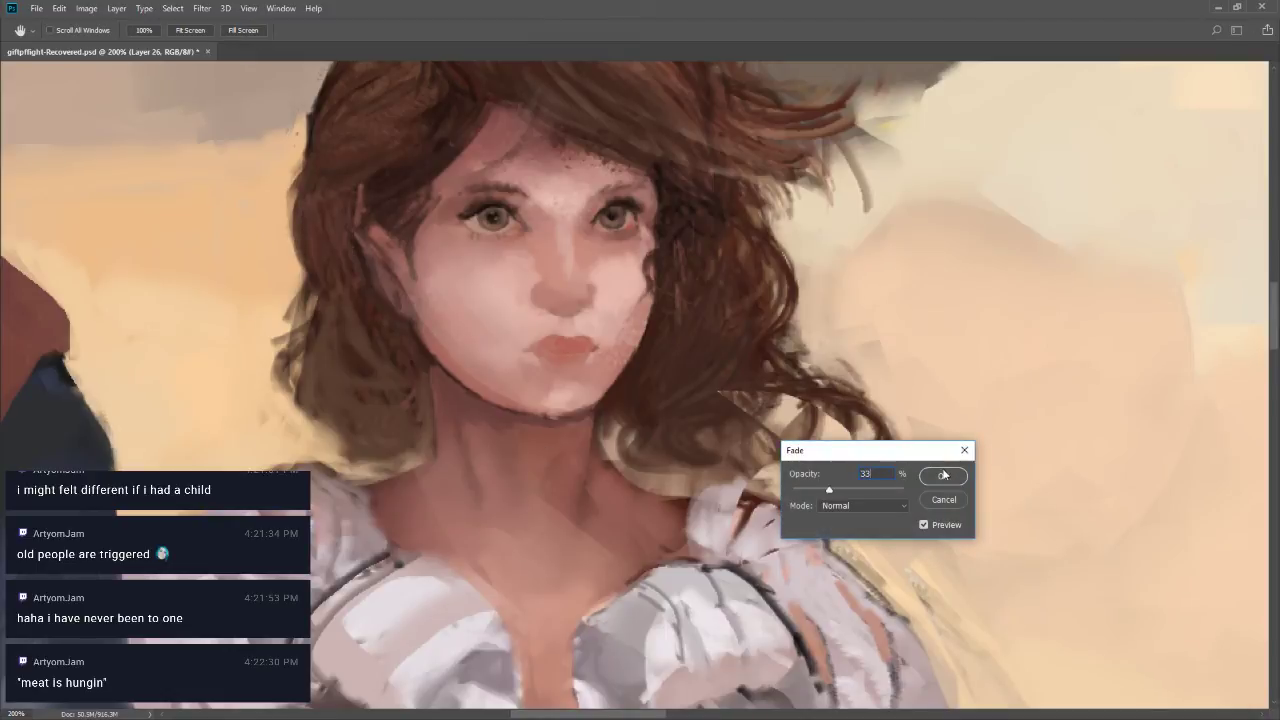
click(940, 476)
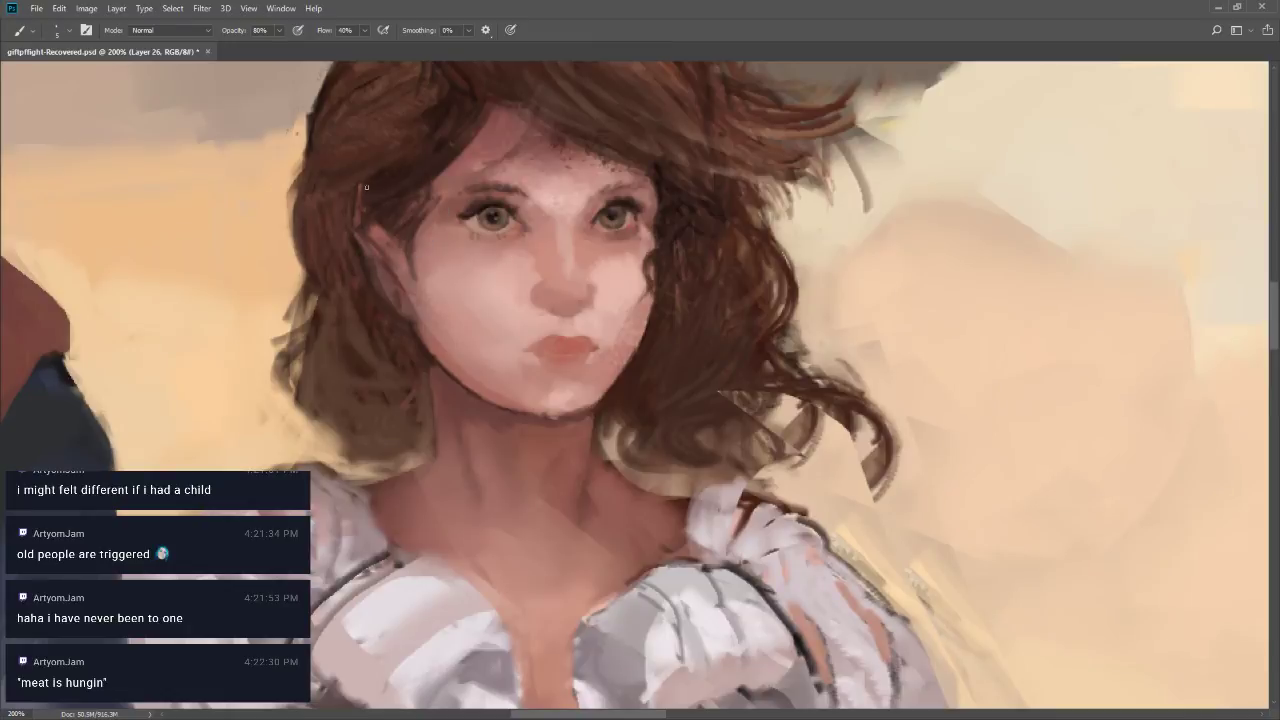
Add one more fine reddish strand to the woman's hair just above her ear
drag(360, 186, 364, 210)
key(z)
alt+click(395, 240)
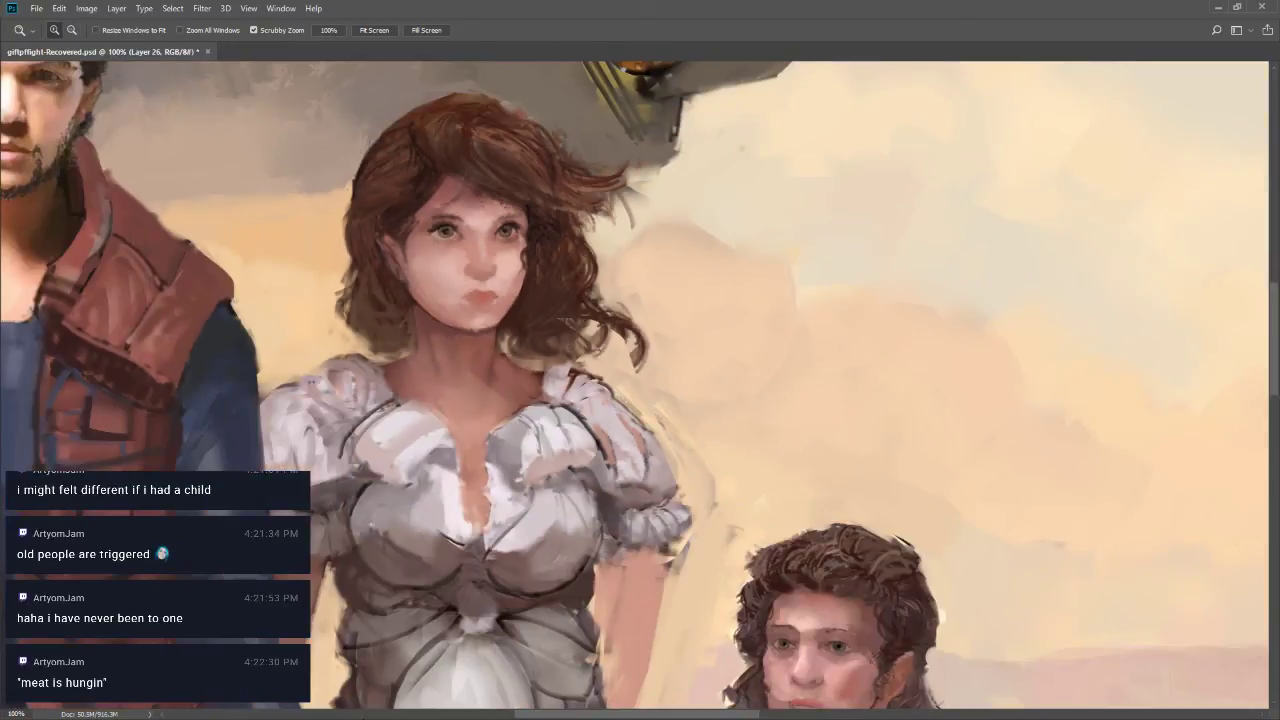
Examine the woman against the other figures and the ship at several lower magnifications
key(b)
key(alt)
key(z)
click(655, 496)
key(b)
drag(600, 535, 710, 465)
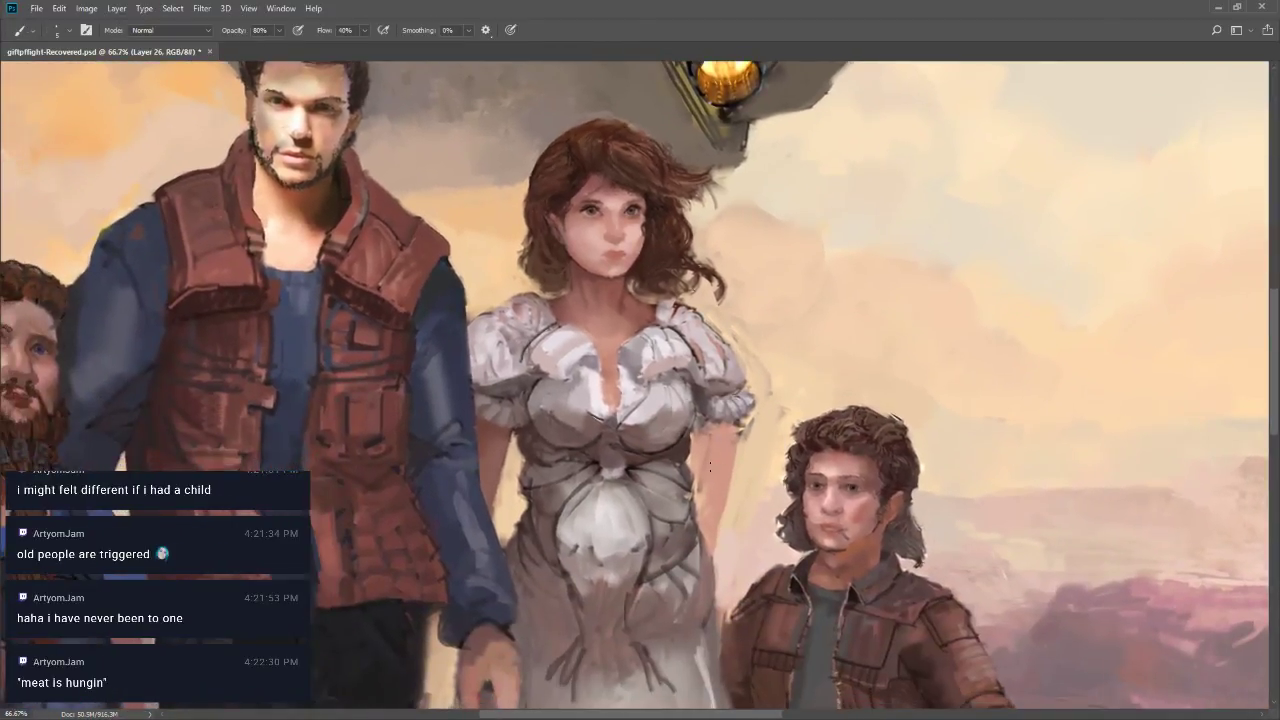
key(bracketright)
key(bracketright)
key(bracketright)
key(z)
drag(700, 520, 677, 525)
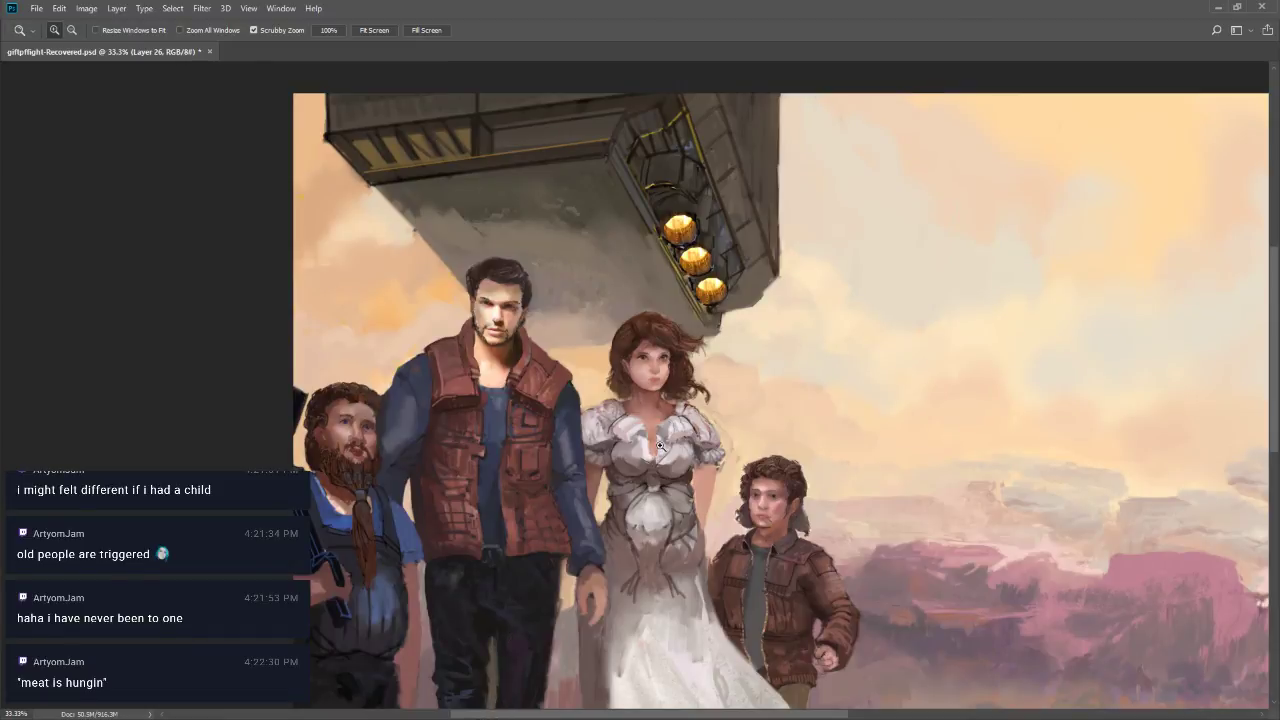
Touch up the shading on the woman's neck and upper chest at 70% opacity, varying the brush size
click(642, 406)
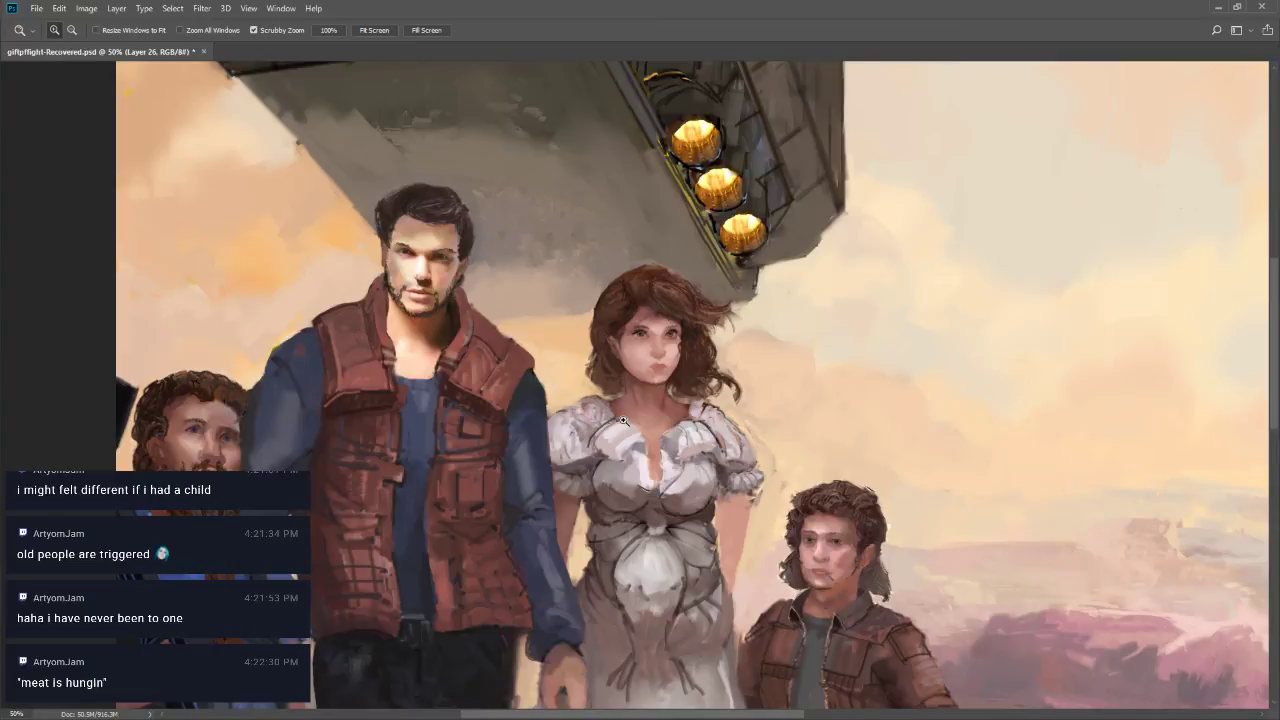
key(b)
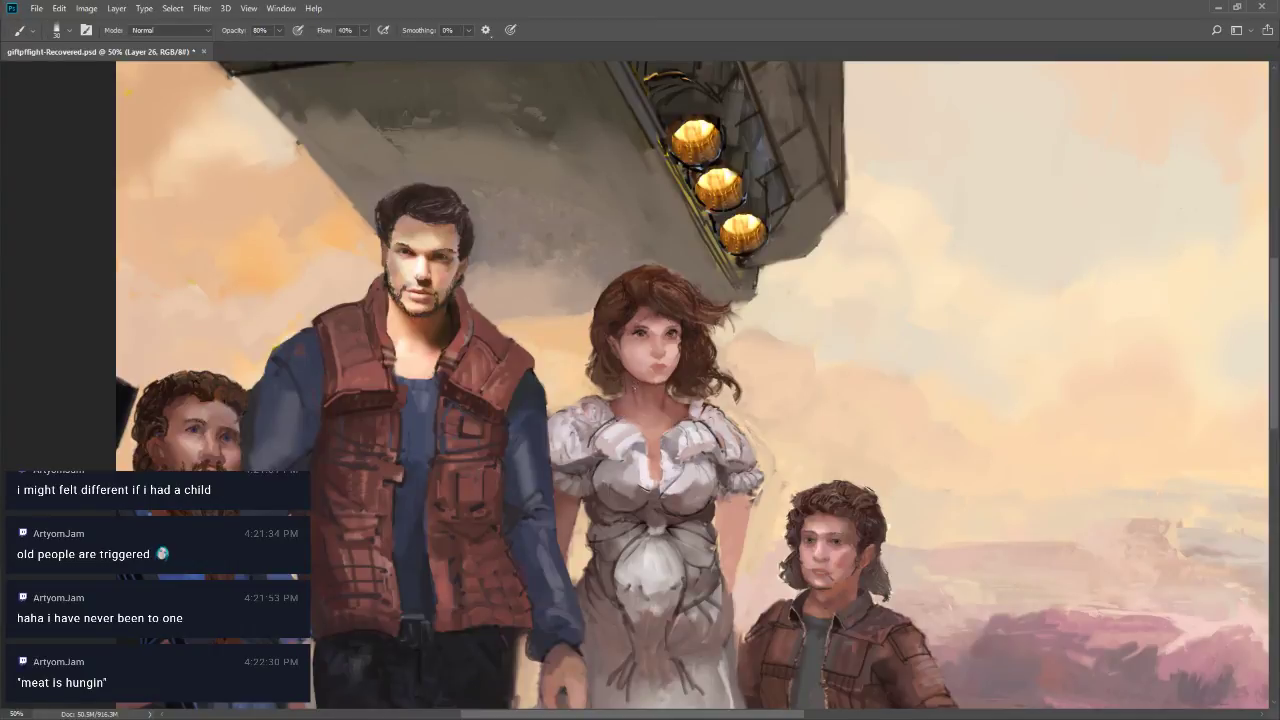
key(4)
key(7)
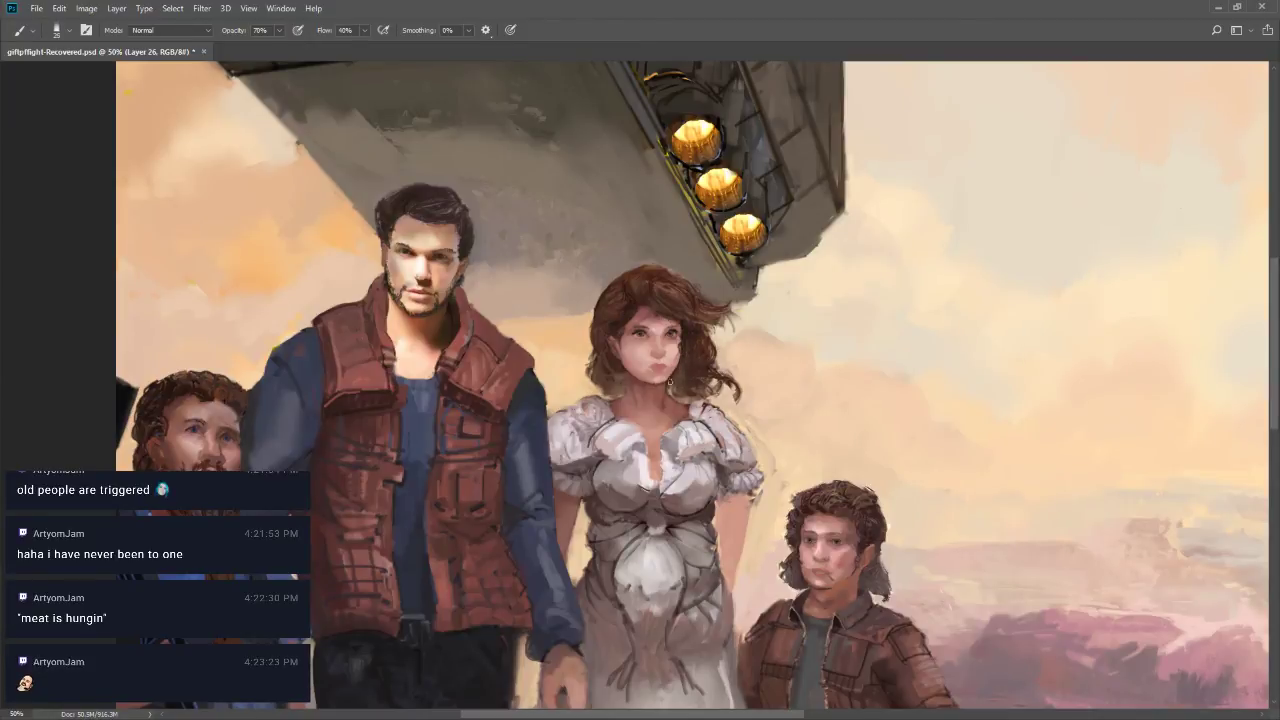
key(bracketleft)
key(bracketleft)
key(bracketright)
key(bracketleft)
key(bracketleft)
key(bracketleft)
key(bracketleft)
key(bracketright)
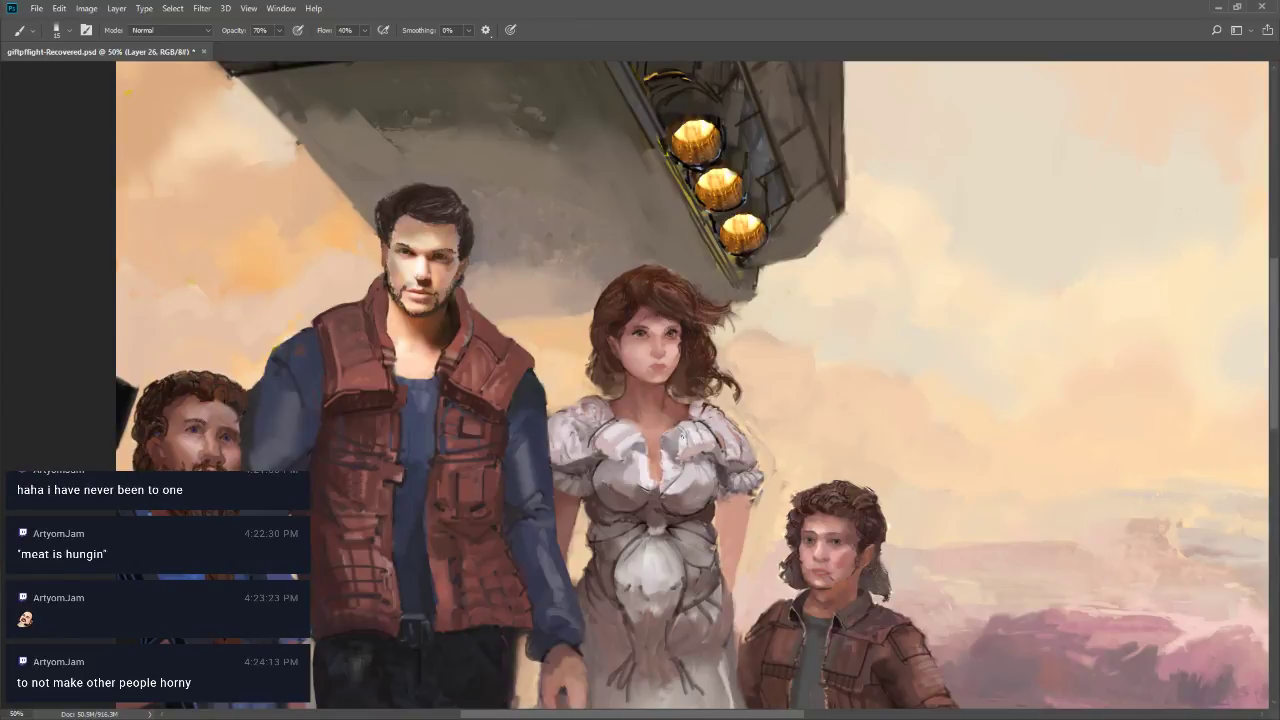
Sample the skin tone of the woman's neck and refine where her neck and shoulder meet the puffed sleeve, at 80% opacity
alt+click(654, 400)
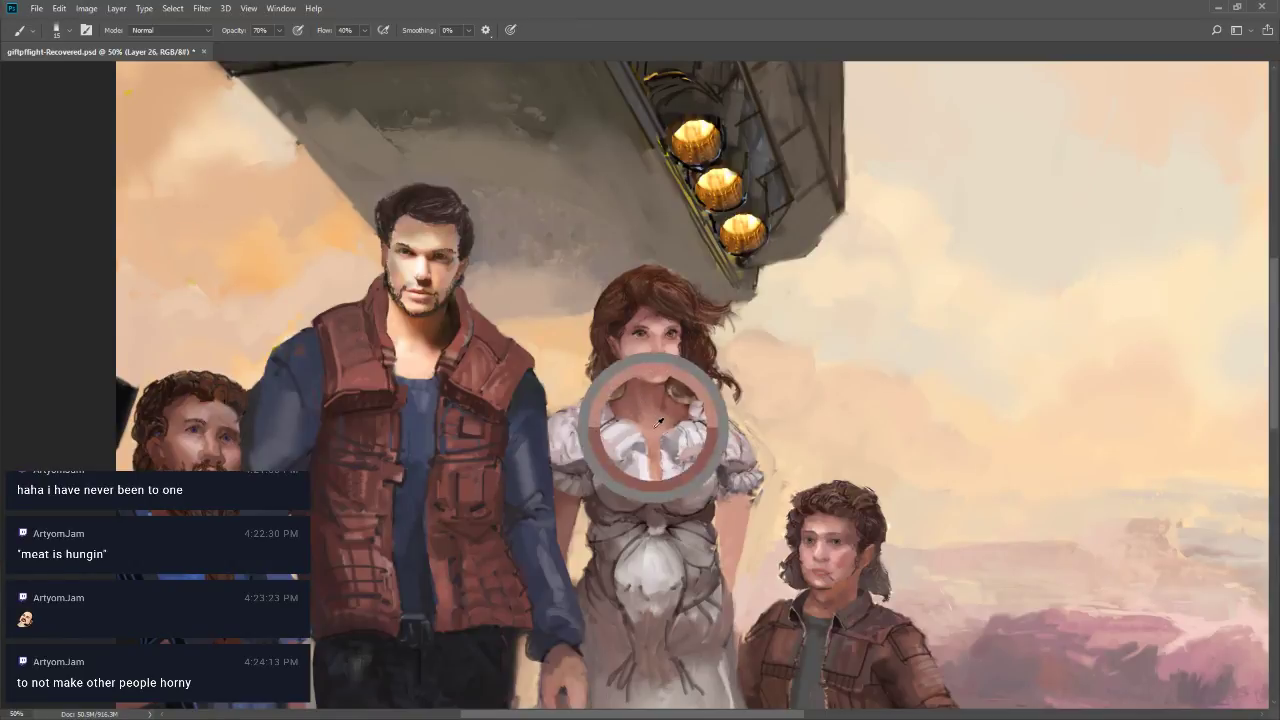
key(4)
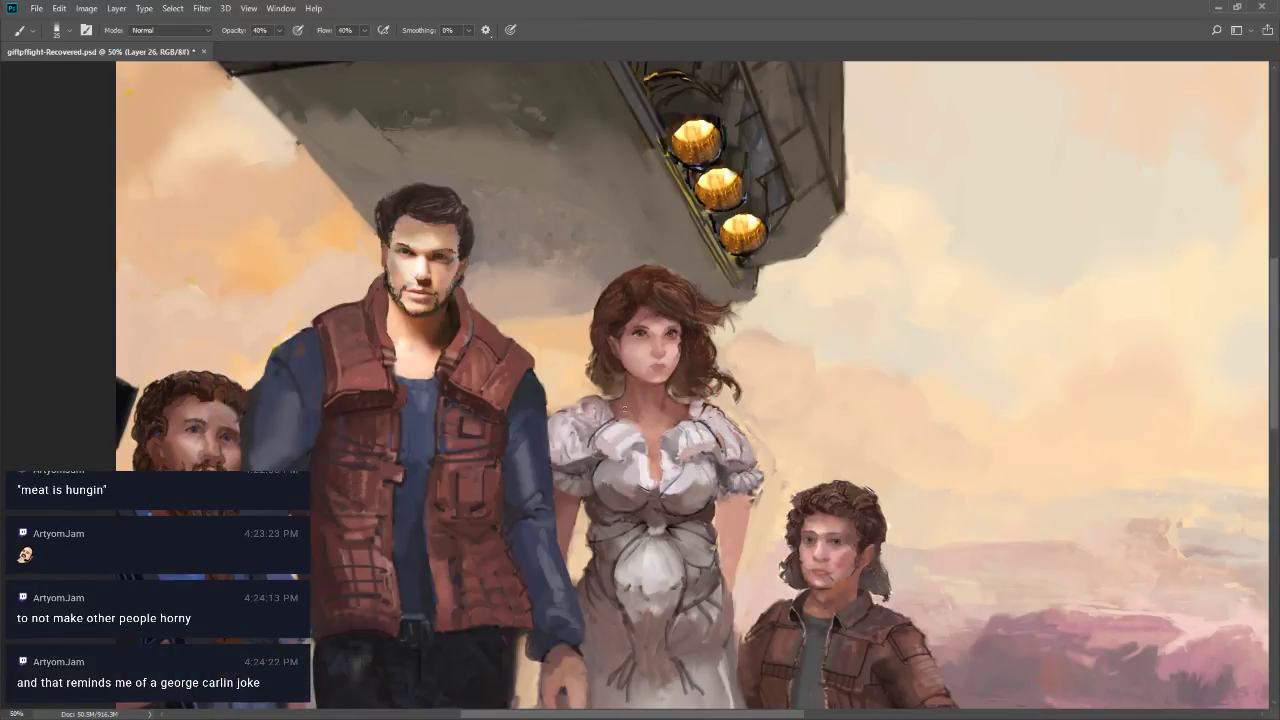
key(7)
key(8)
key(7)
key(8)
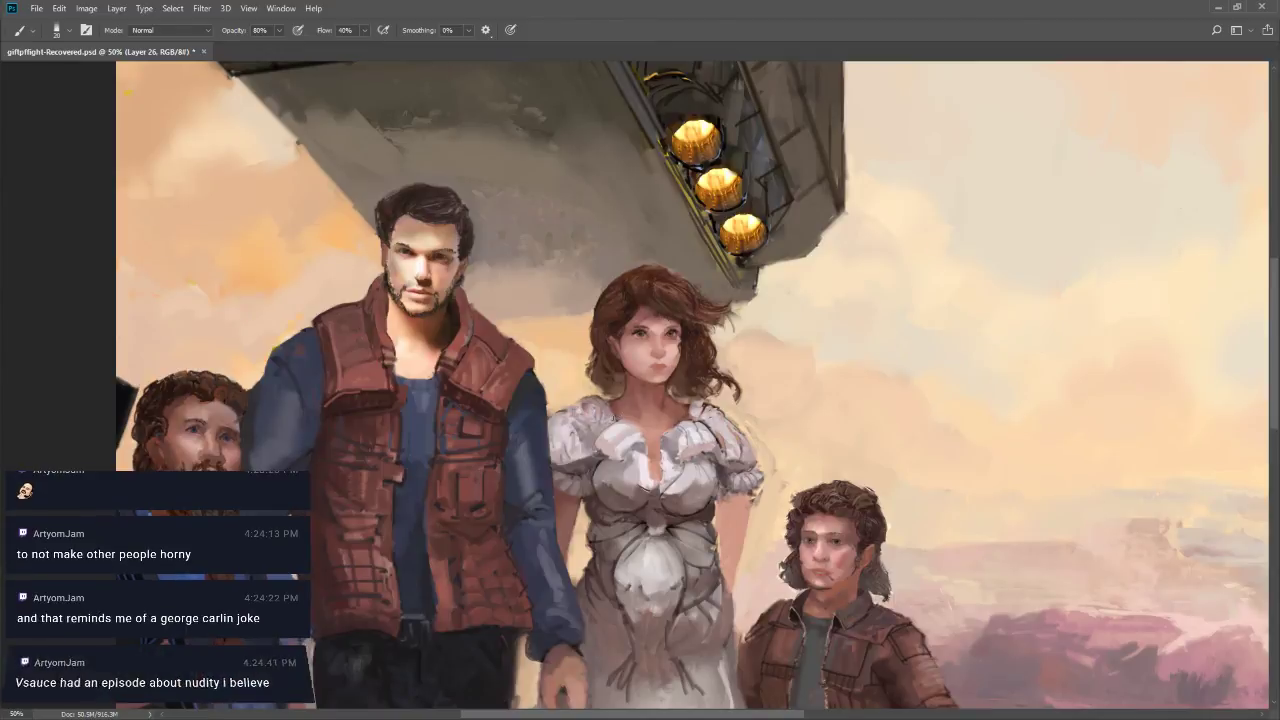
key(bracketleft)
key(bracketleft)
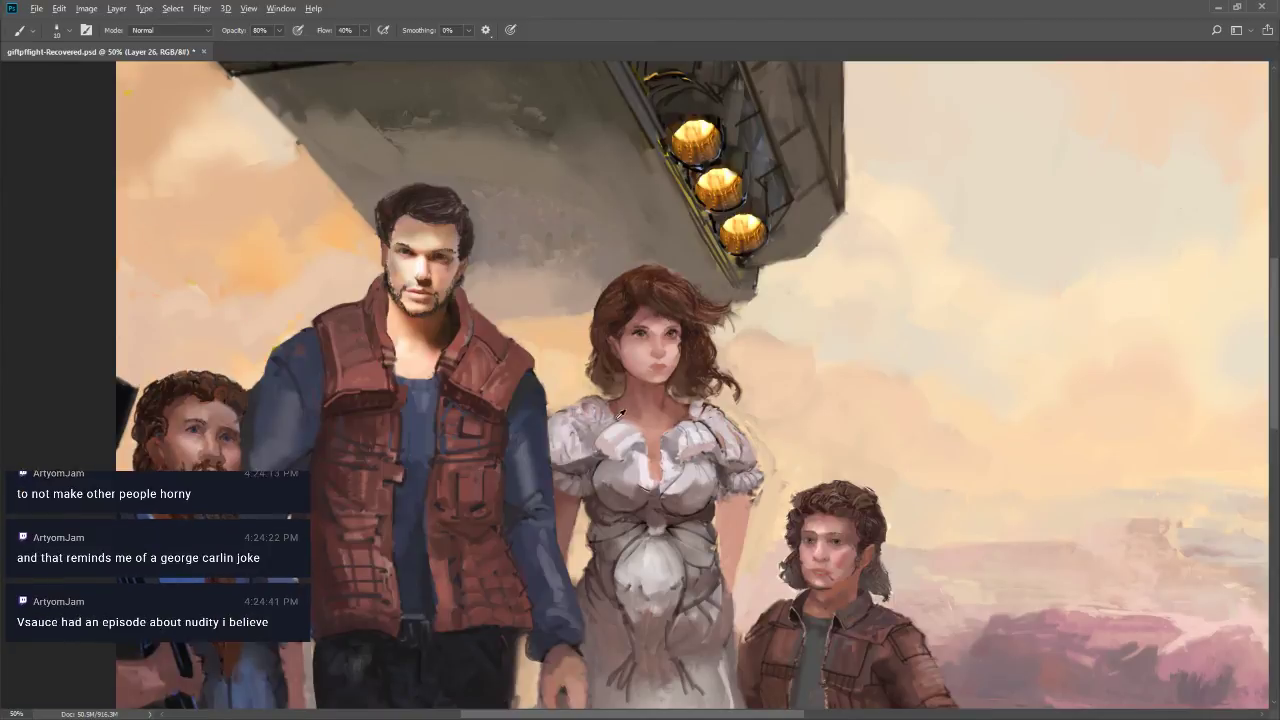
key(bracketleft)
drag(590, 422, 612, 436)
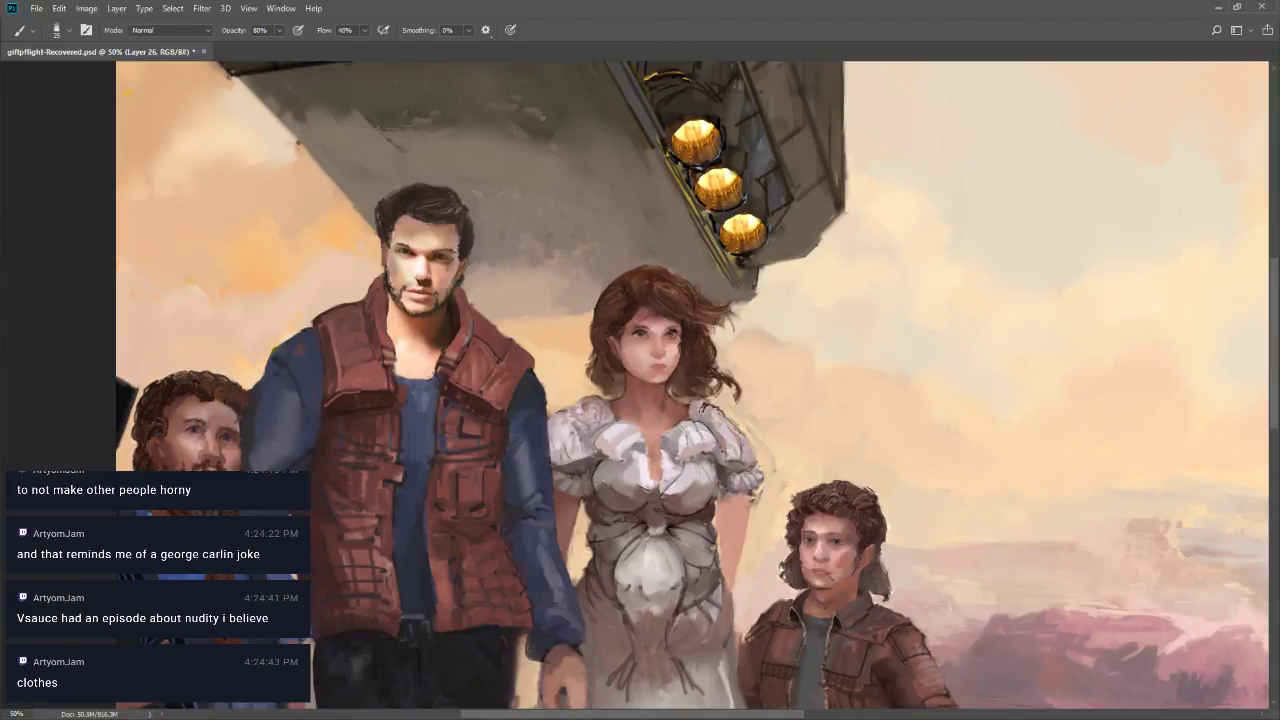
Refine the folds of the dress's puffed sleeves and shoulders at 90% opacity with small brushes of varying size
key(bracketleft)
key(bracketleft)
key(bracketright)
key(bracketright)
key(9)
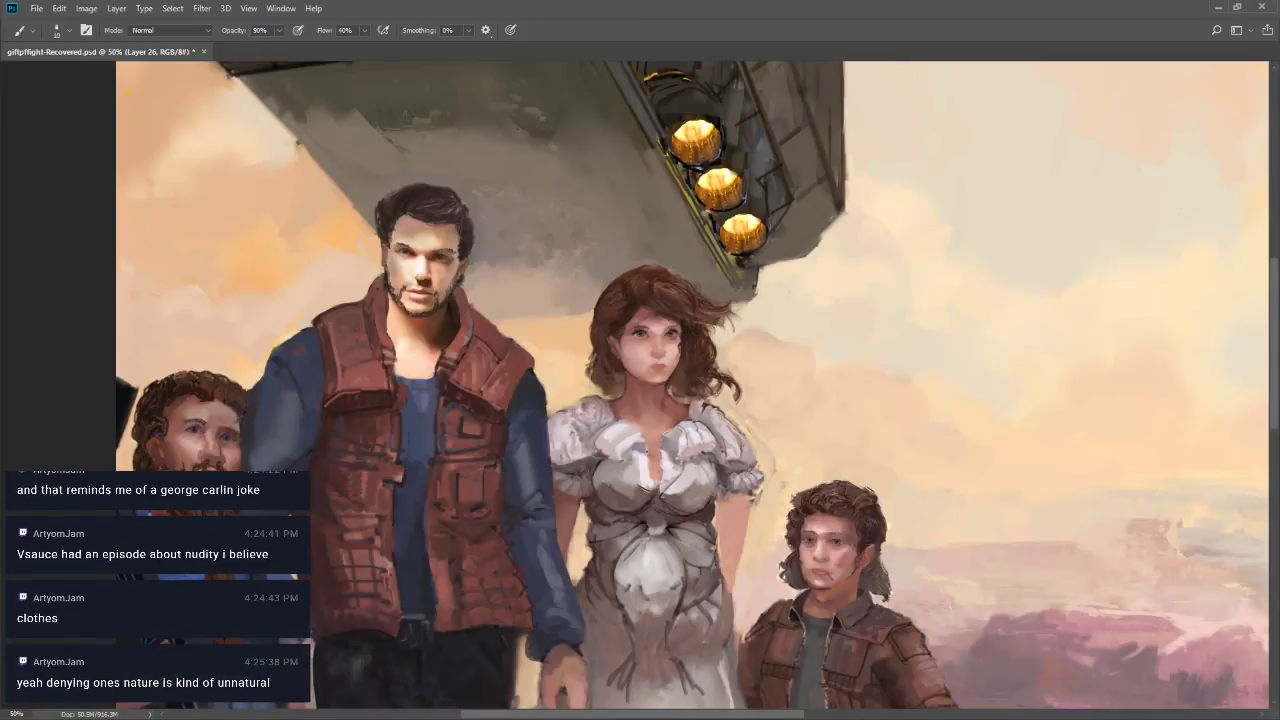
key(bracketleft)
key(bracketleft)
key(bracketleft)
key(bracketleft)
key(bracketleft)
key(bracketleft)
key(bracketright)
key(bracketleft)
key(bracketleft)
key(bracketright)
key(bracketright)
key(bracketright)
key(bracketright)
key(bracketright)
Check the full figures, and shade the edge of the bodice ruffle beside the woman's arm with a smaller brush
key(z)
alt+click(676, 530)
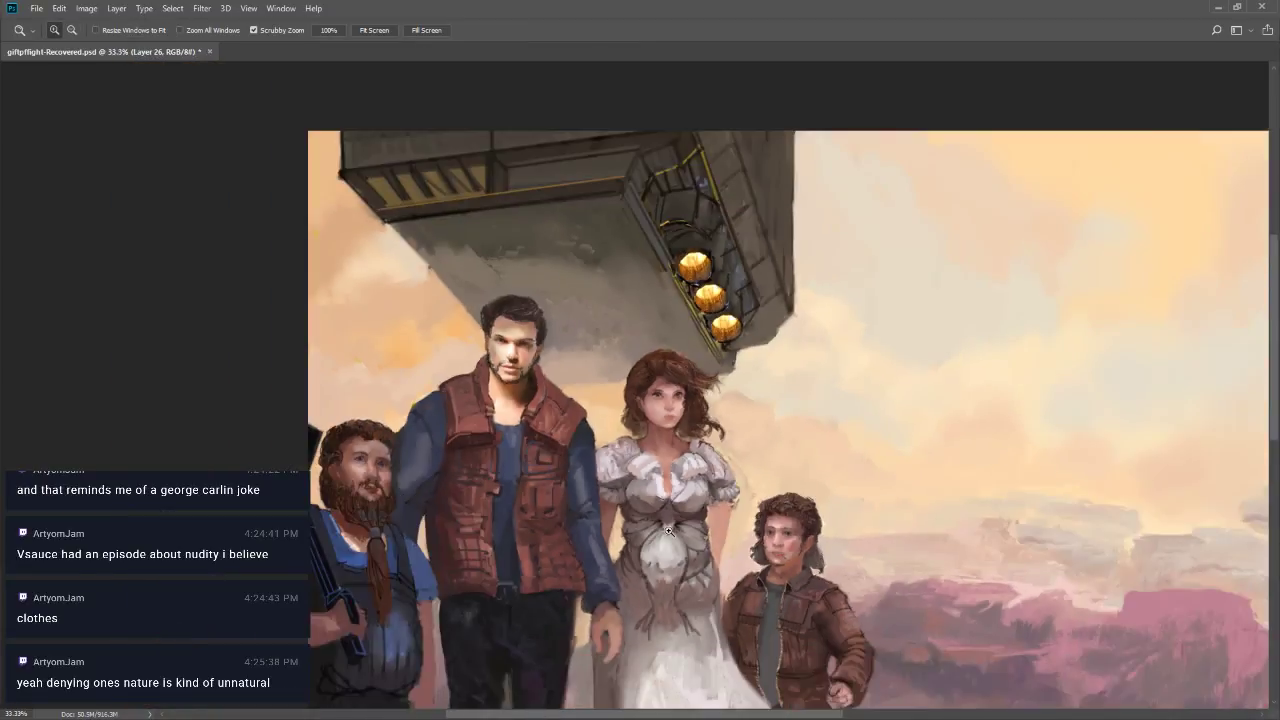
key(h)
mouse_move(629, 640)
mouse_down()
mouse_move(698, 534)
mouse_move(747, 495)
mouse_move(720, 509)
mouse_up()
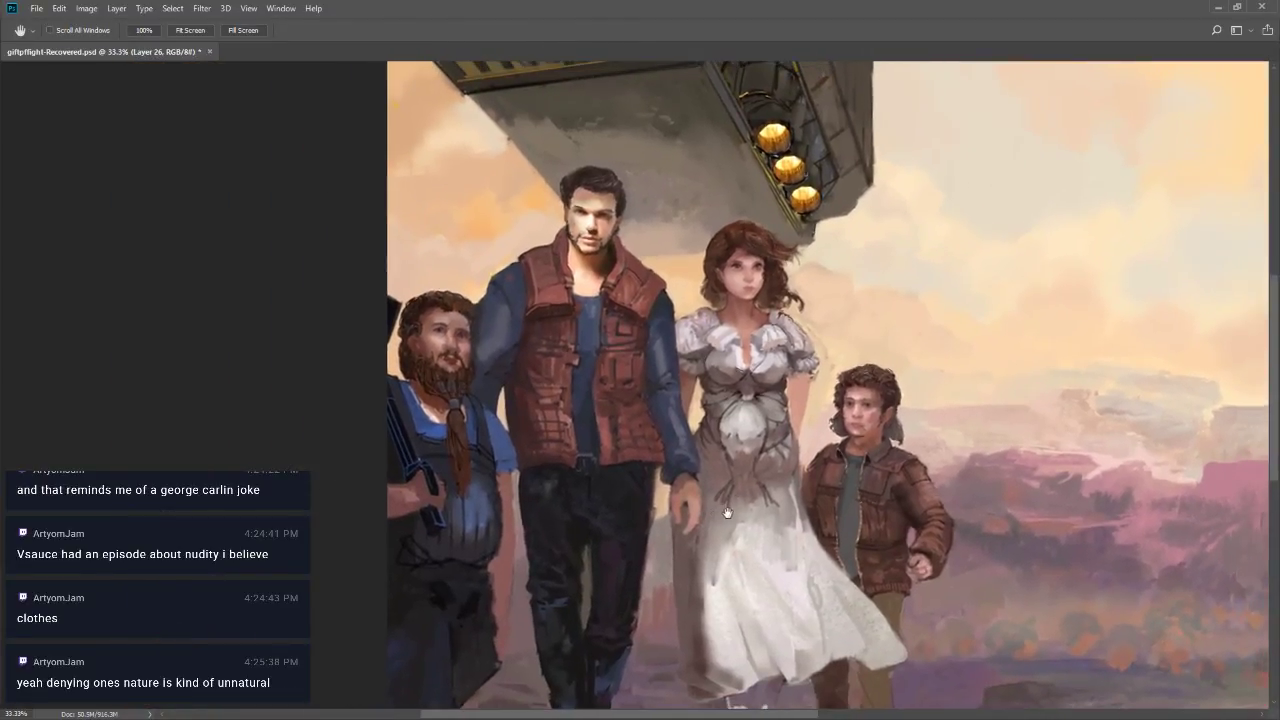
key(z)
click(764, 370)
key(b)
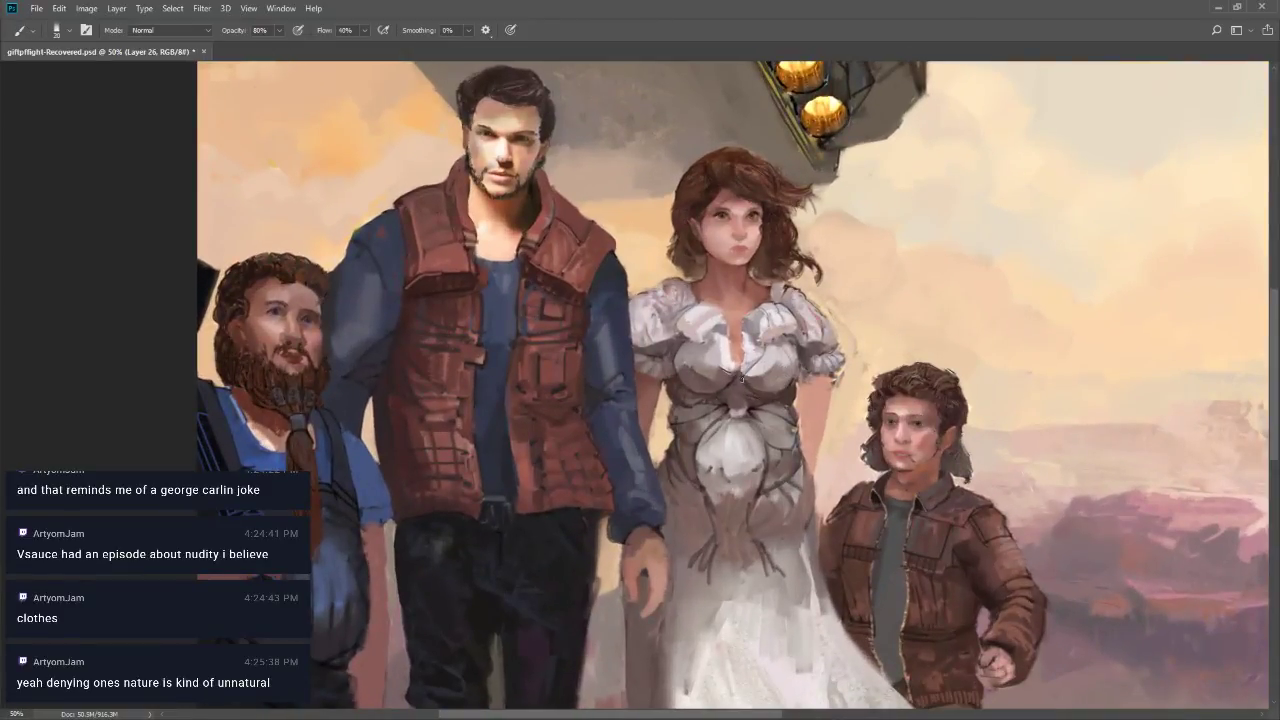
key(bracketleft)
key(bracketleft)
key(bracketleft)
key(bracketright)
drag(680, 345, 682, 350)
Sample the pale dress tones and repaint the inner ruffle beside the neckline opening at 90% opacity
alt+click(727, 323)
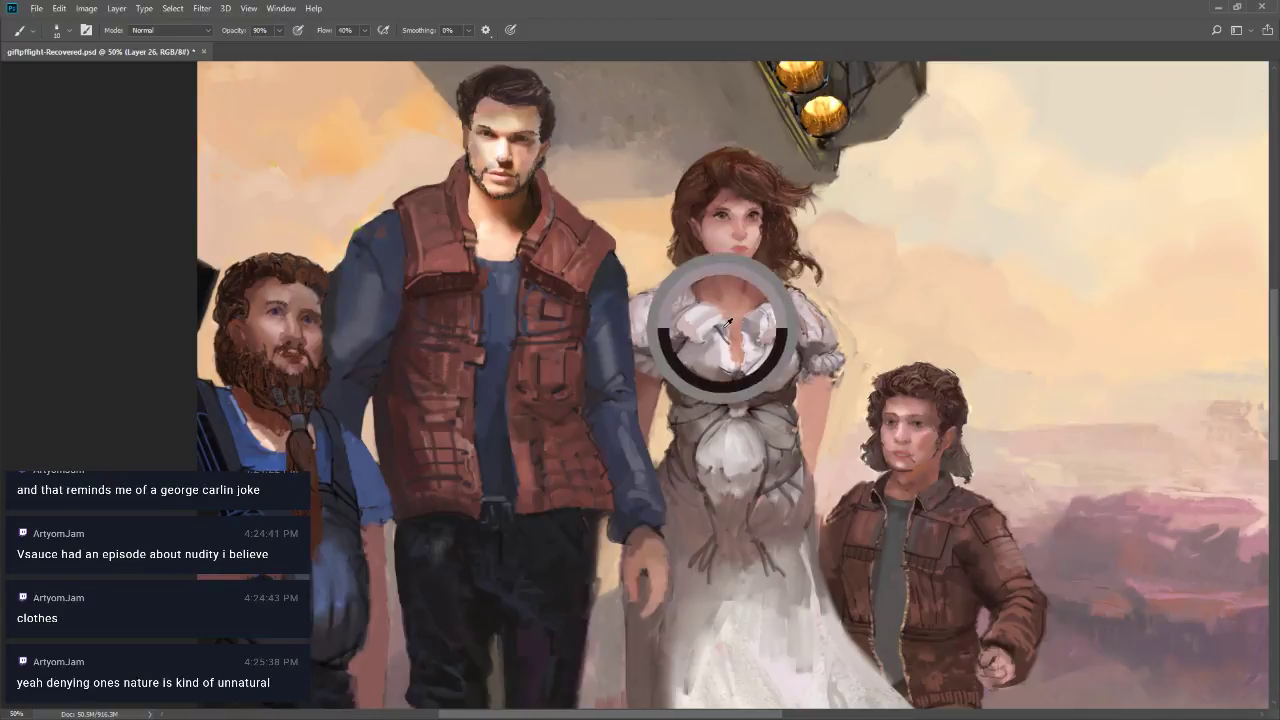
key(])
key(bracketleft)
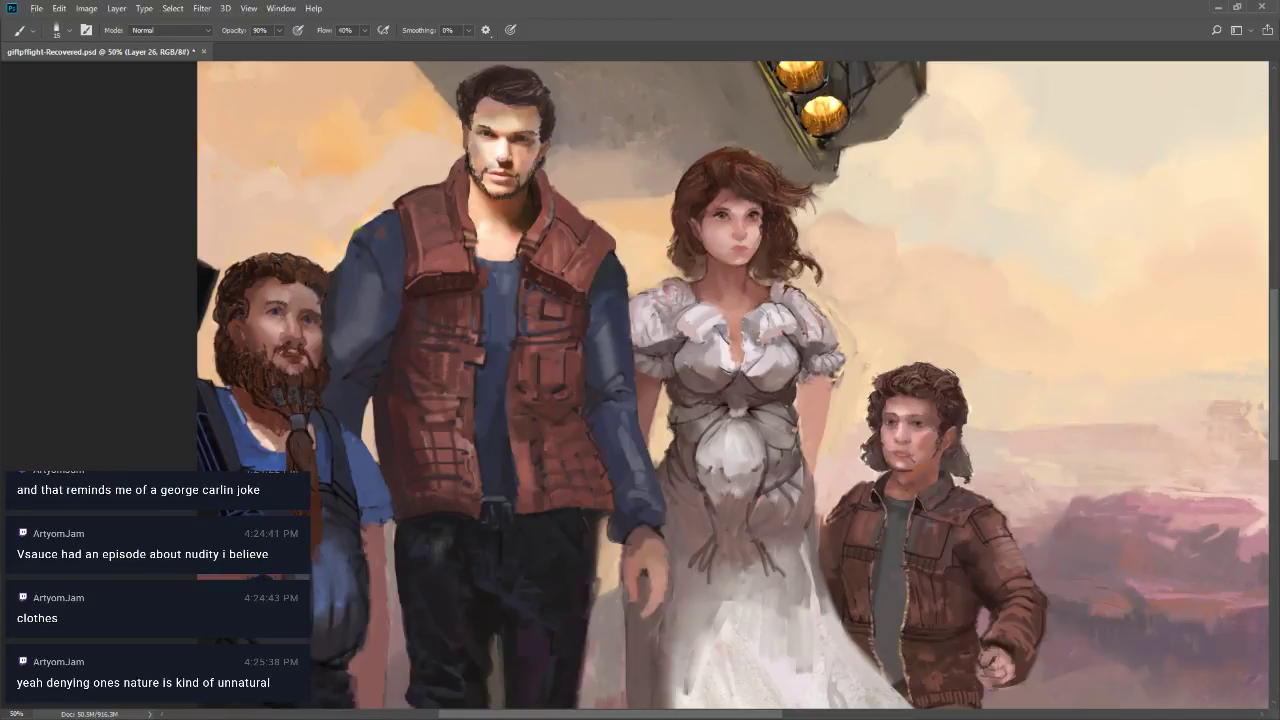
alt+click(728, 331)
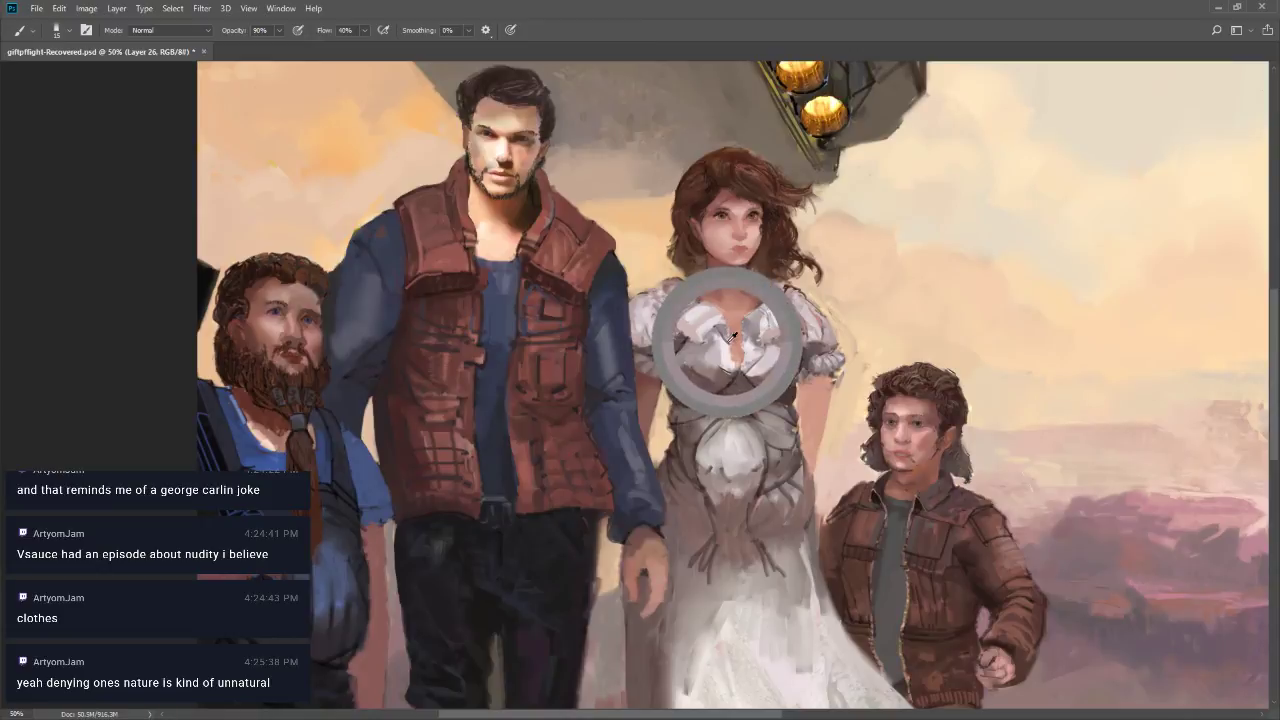
key(bracketleft)
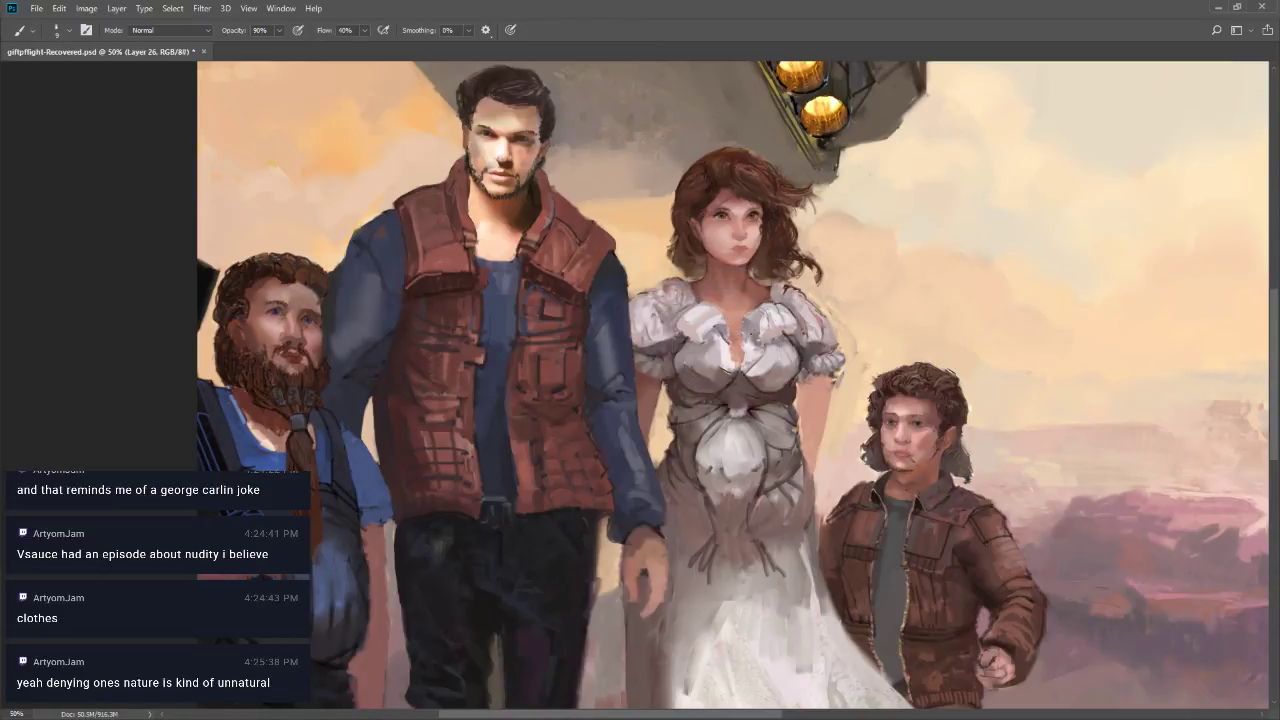
key(bracketright)
Soften the ruffle on the other side of the neckline with a larger brush at 40% opacity, using its sampled tone
key(4)
key(bracketright)
key(bracketright)
key(bracketright)
key(bracketright)
alt+click(766, 312)
Sample dark brown from the woman's hair and rework the loose curls beside her cheek with a fine brush at 80% opacity
alt+click(773, 234)
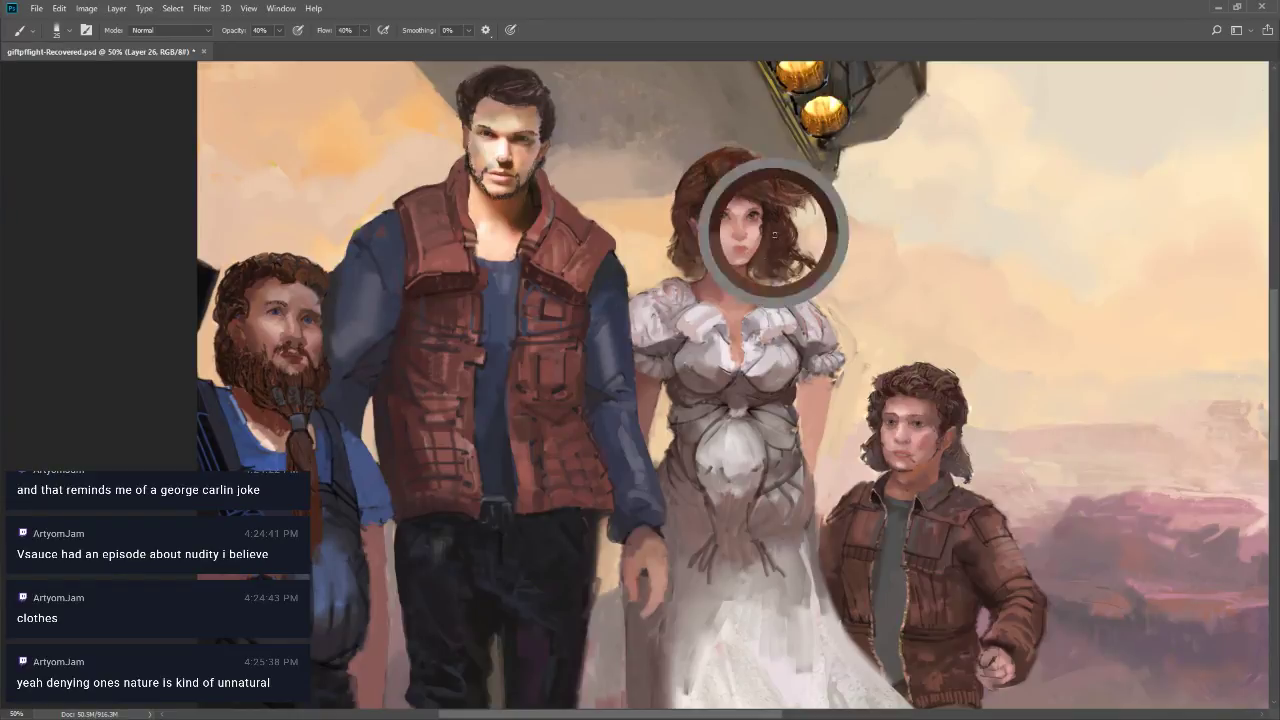
key(bracketleft)
key(bracketleft)
key(bracketleft)
key(bracketleft)
key(bracketleft)
alt+click(790, 236)
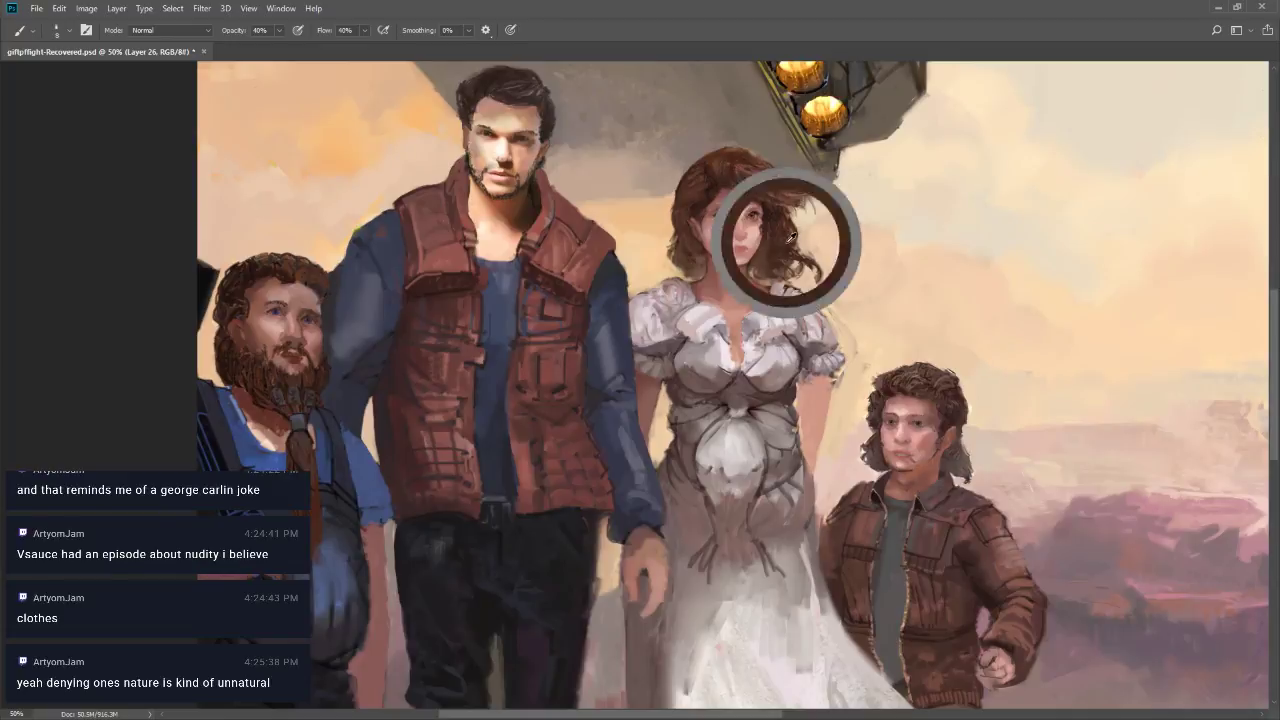
key(8)
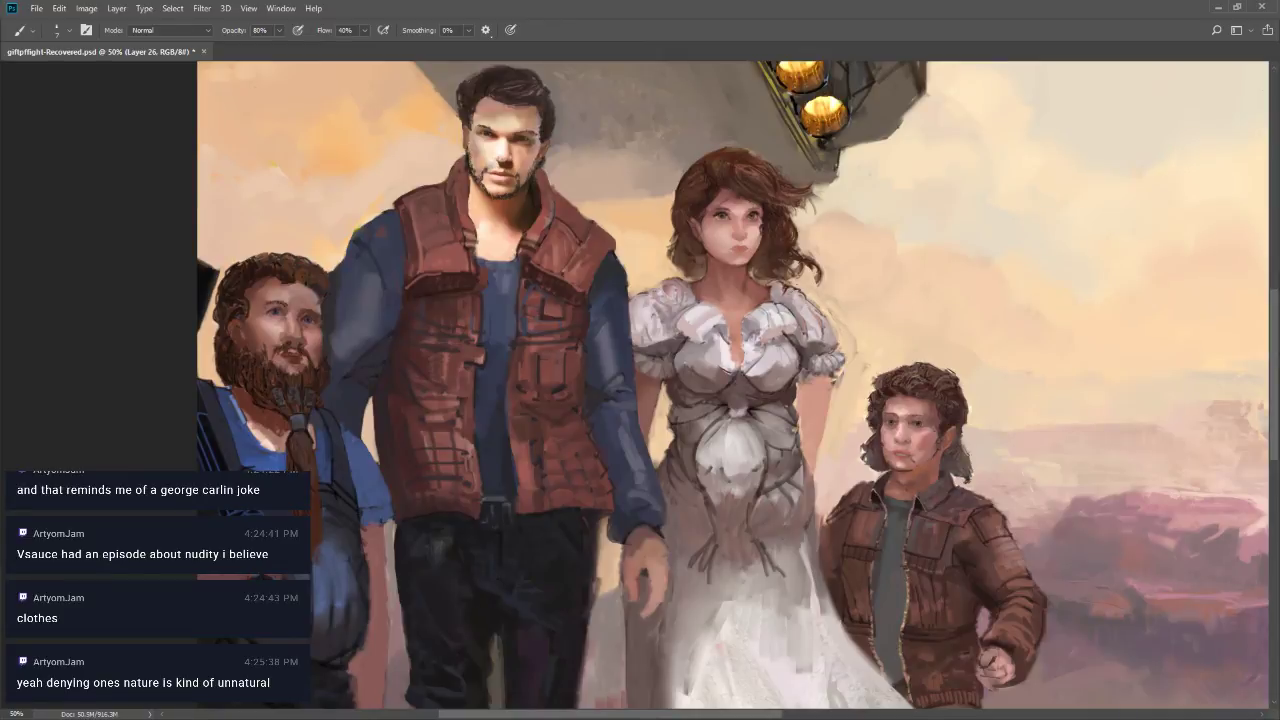
Blend the neck and shoulder area beneath the woman's curls with locally sampled colour at 80% opacity, adjusting the brush size
key(bracketright)
key(bracketright)
key(bracketright)
drag(768, 284, 771, 291)
alt+click(768, 288)
key(bracketright)
key(bracketright)
key(bracketleft)
key(bracketleft)
key(bracketleft)
key(bracketleft)
key(bracketleft)
key(bracketleft)
key(bracketright)
key(bracketright)
key(bracketright)
key(bracketright)
key(bracketright)
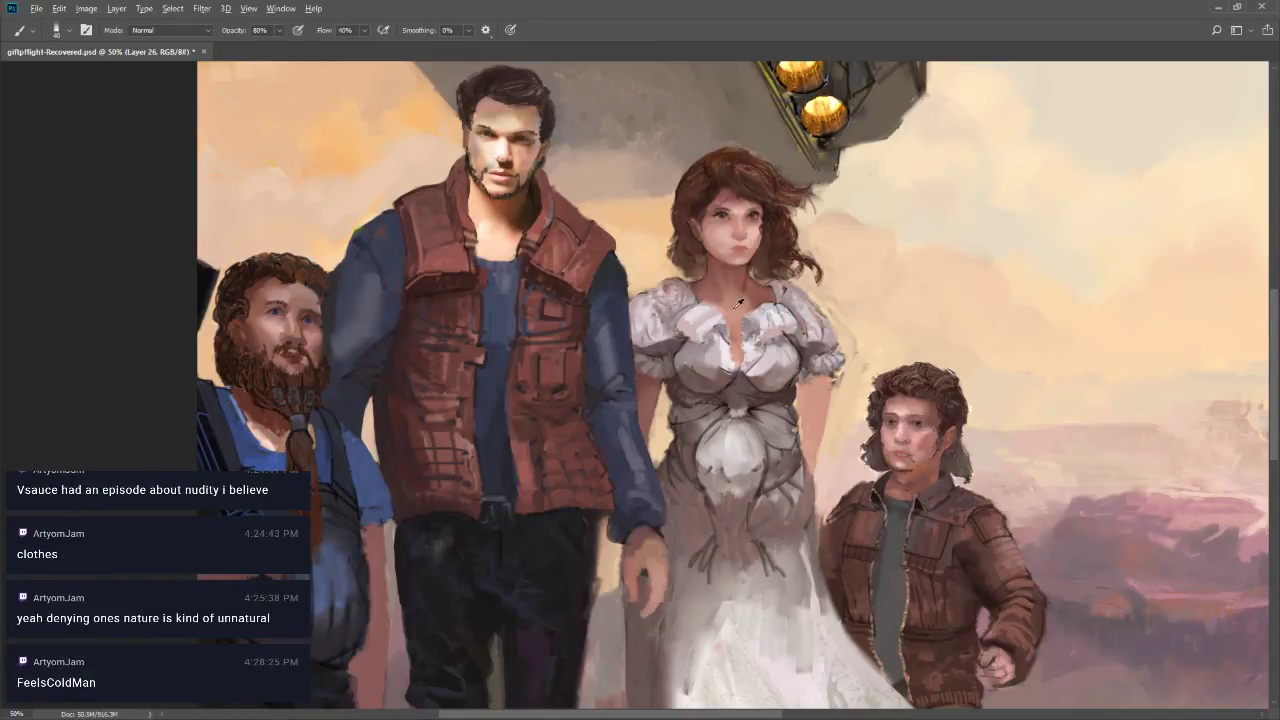
Repaint the gathered cloth below the dress's waist as a soft grey-brown overskirt, covering the dark cord lines, at up to 90% opacity
key(4)
key(bracketright)
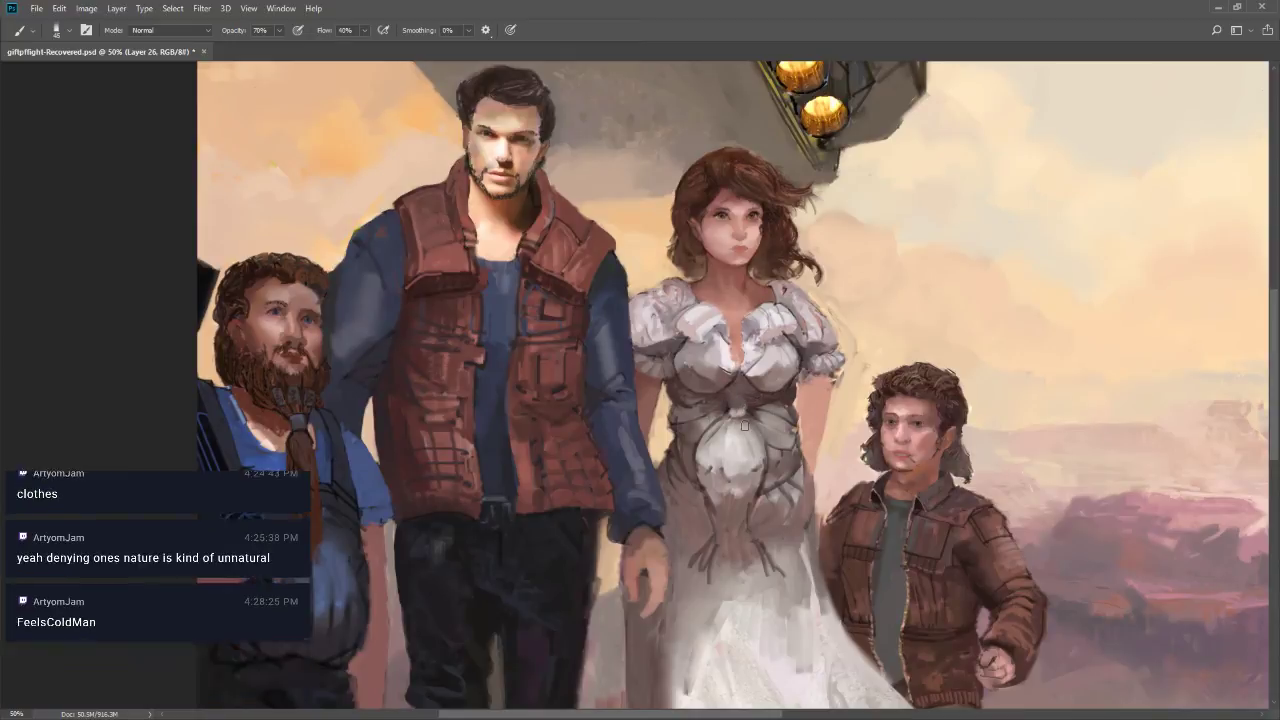
key(8)
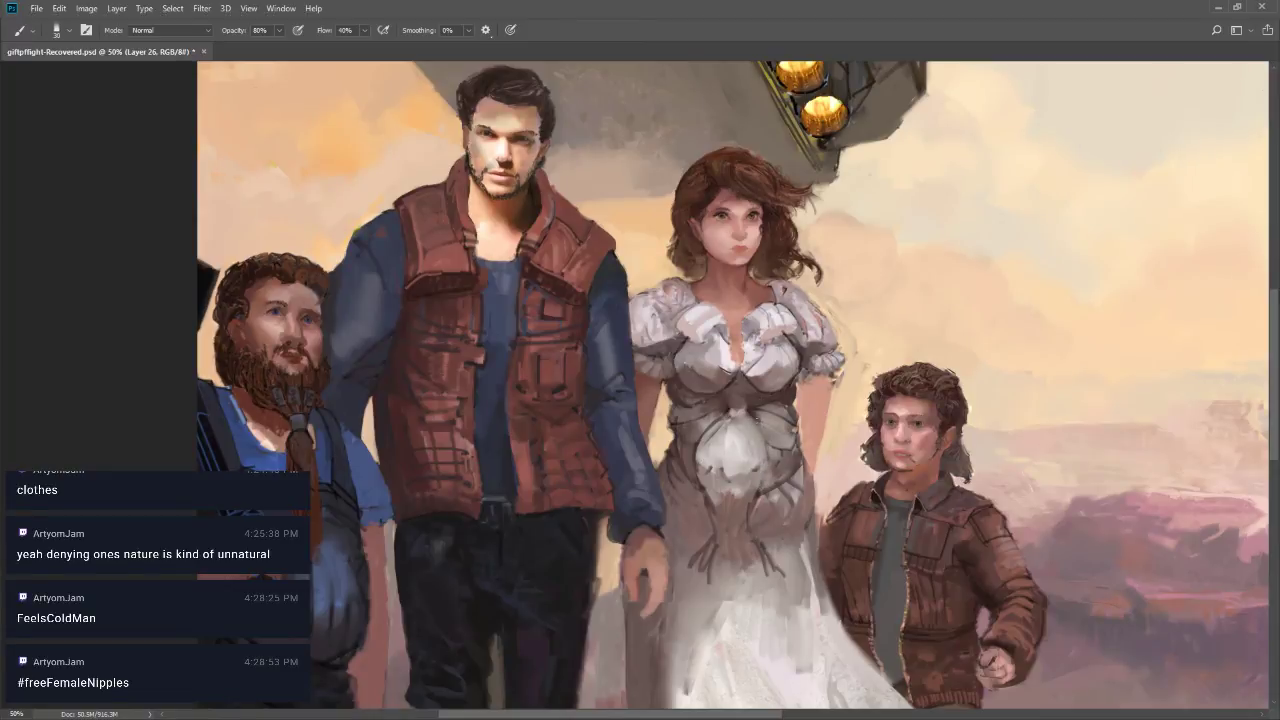
key(bracketright)
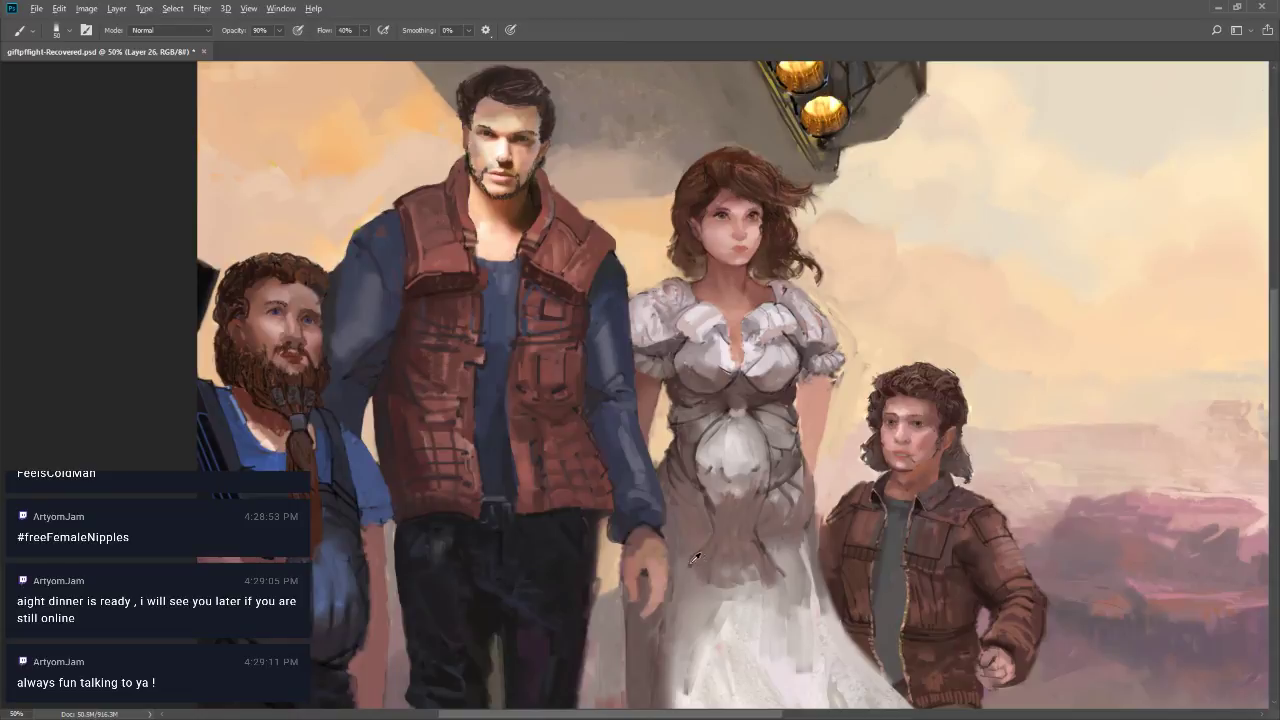
drag(691, 560, 694, 558)
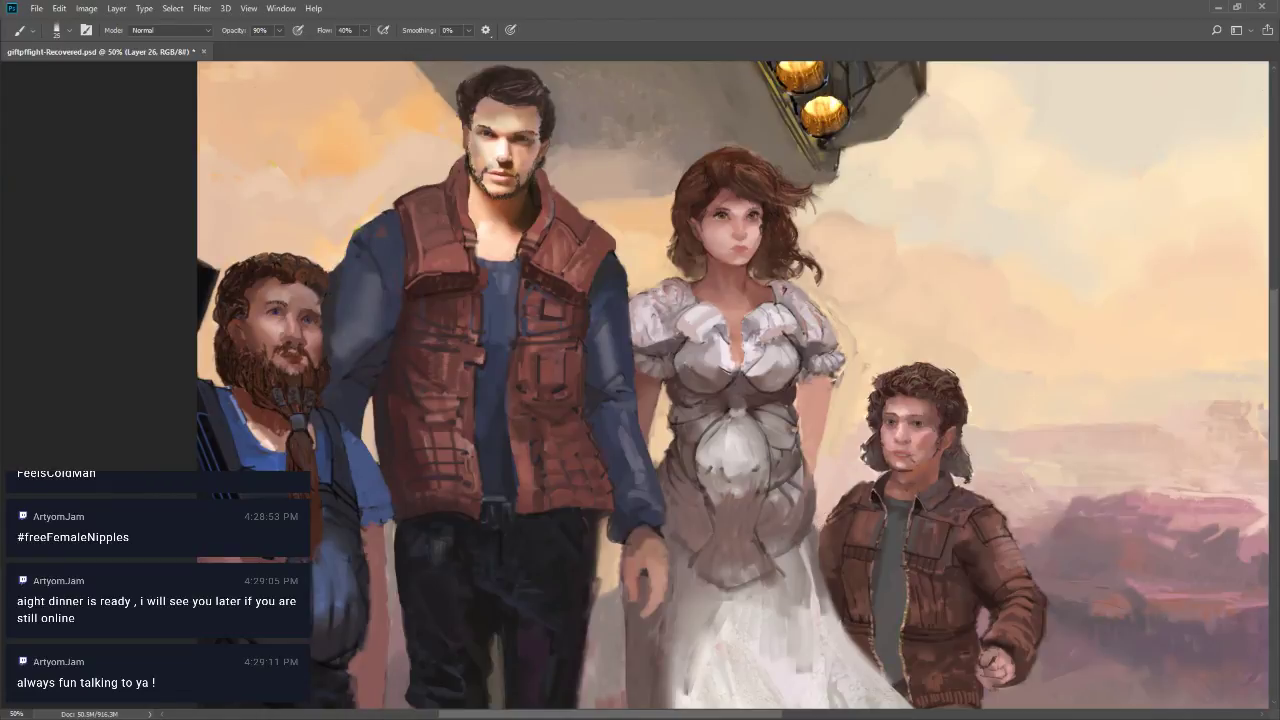
Blend the white skirt below the overskirt beside the boy's jacket with sampled tones at 90% opacity
alt+click(840, 537)
drag(855, 585, 817, 467)
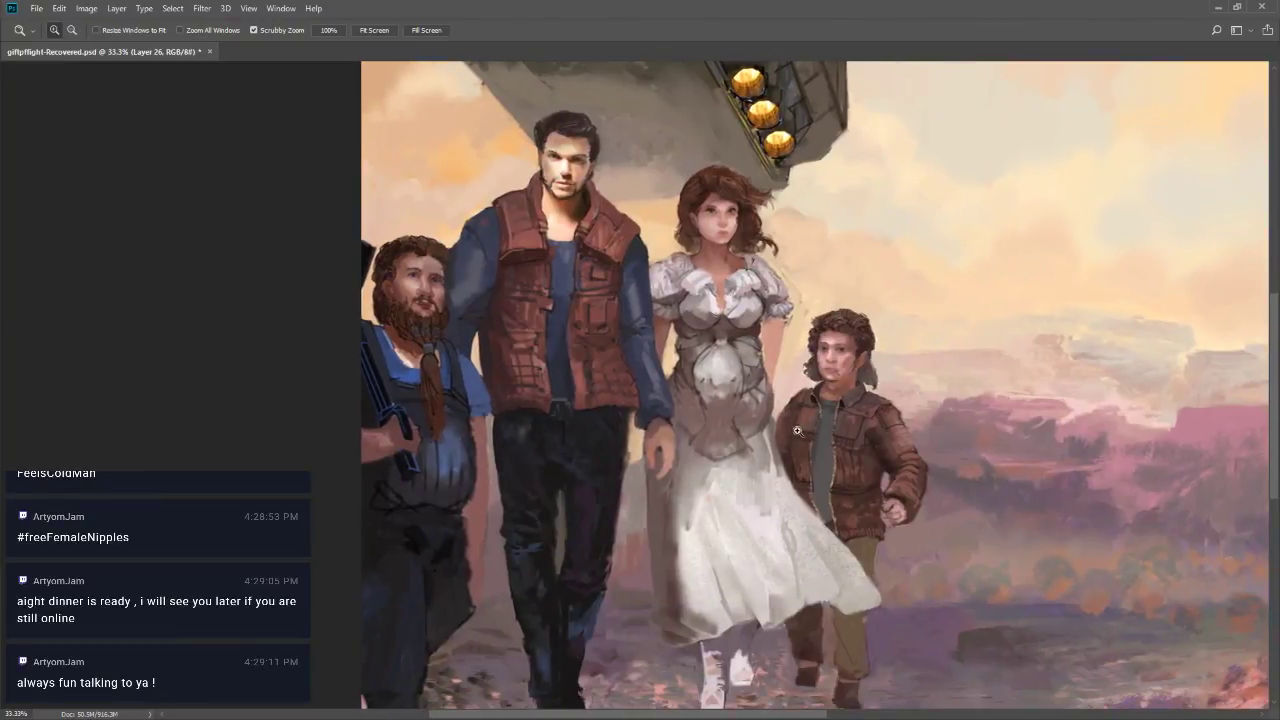
scroll(795, 420, up, 1)
key(b)
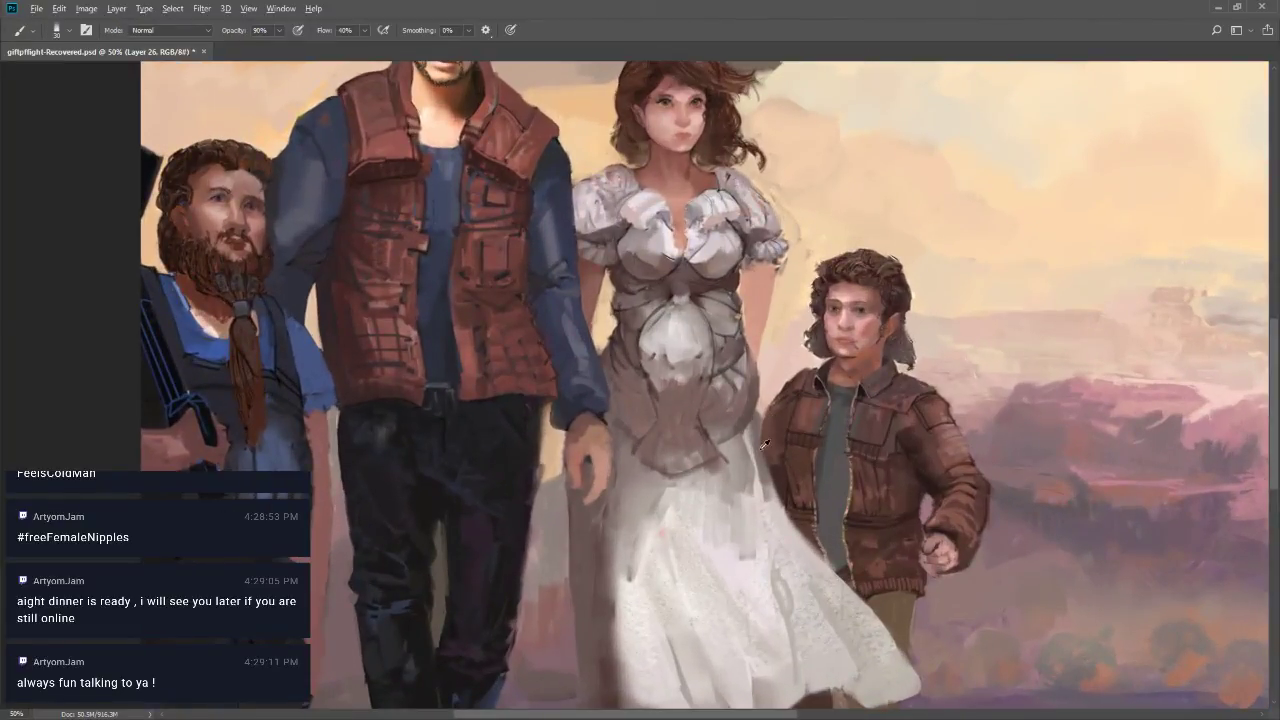
key(bracketleft)
key(bracketleft)
key(bracketleft)
key(bracketright)
alt+click(768, 466)
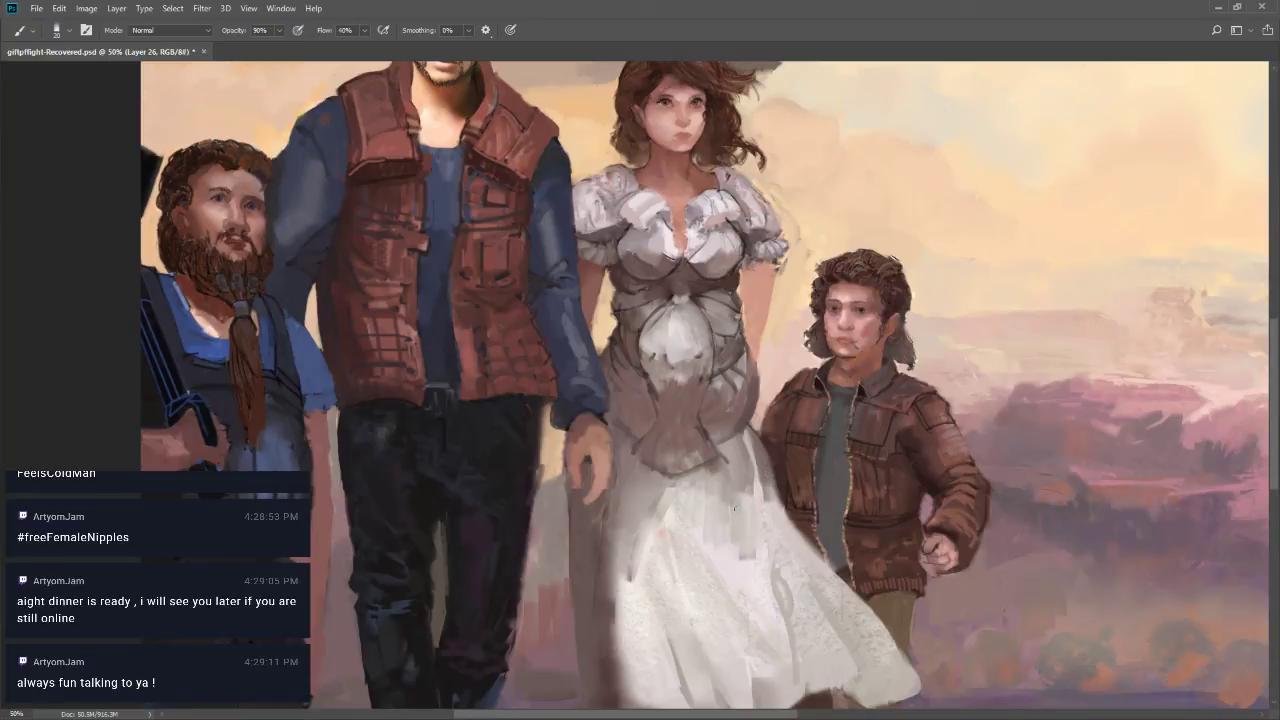
alt+click(766, 430)
key(bracketleft)
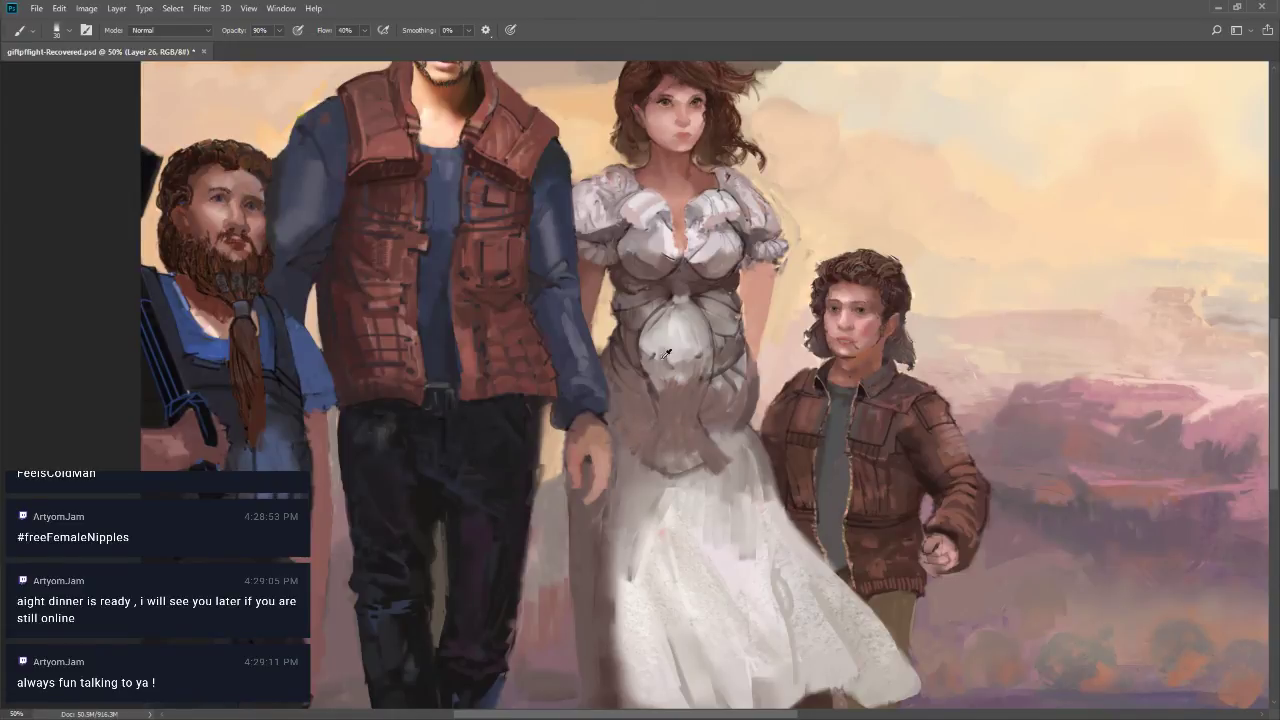
Work on the folds beneath the pale belly cloth with a smaller brush, undo the last stroke and check the whole dress
key(bracketleft)
key(bracketleft)
key(bracketleft)
key(bracketleft)
drag(680, 358, 681, 388)
key(ctrl+z)
key(z)
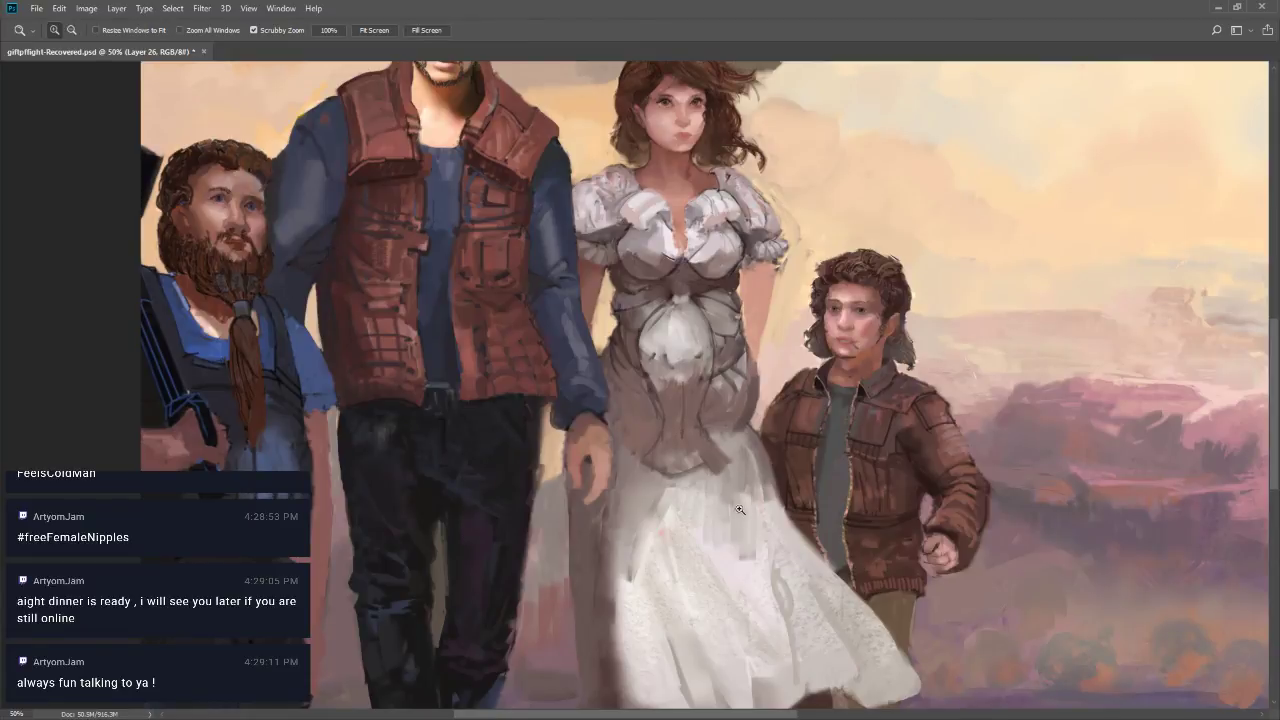
alt+click(739, 508)
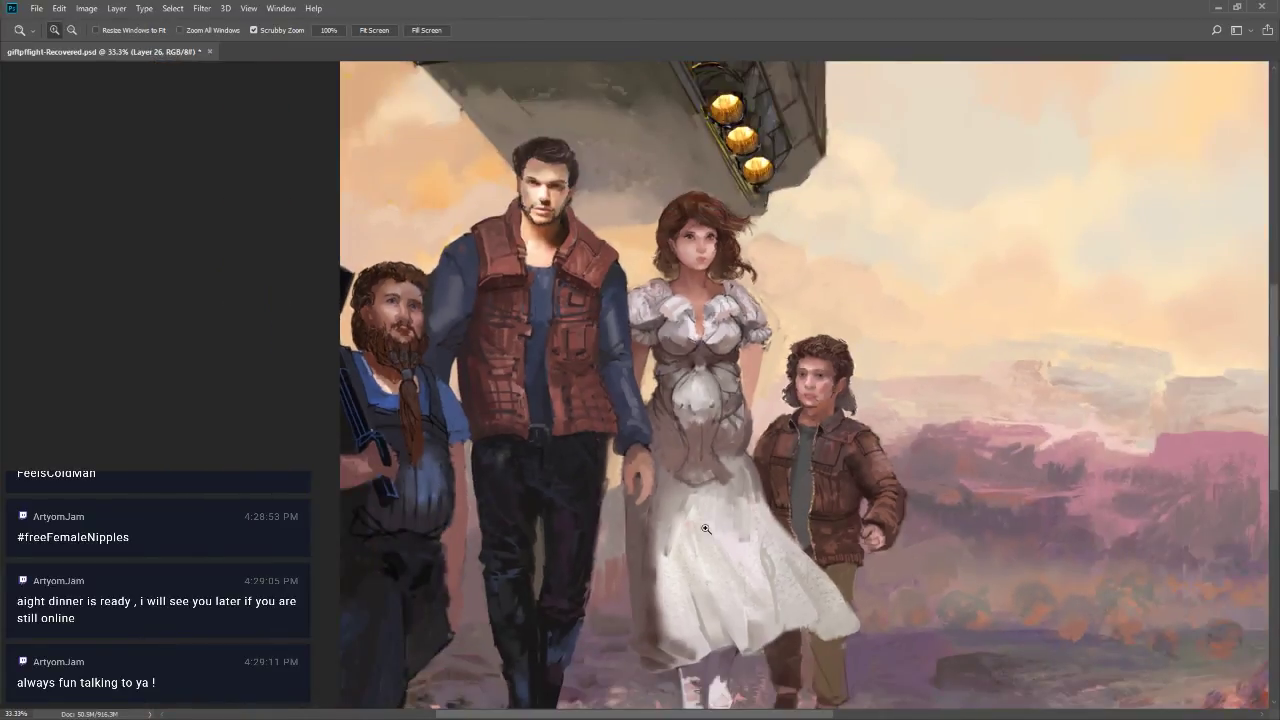
key(b)
key(z)
key(b)
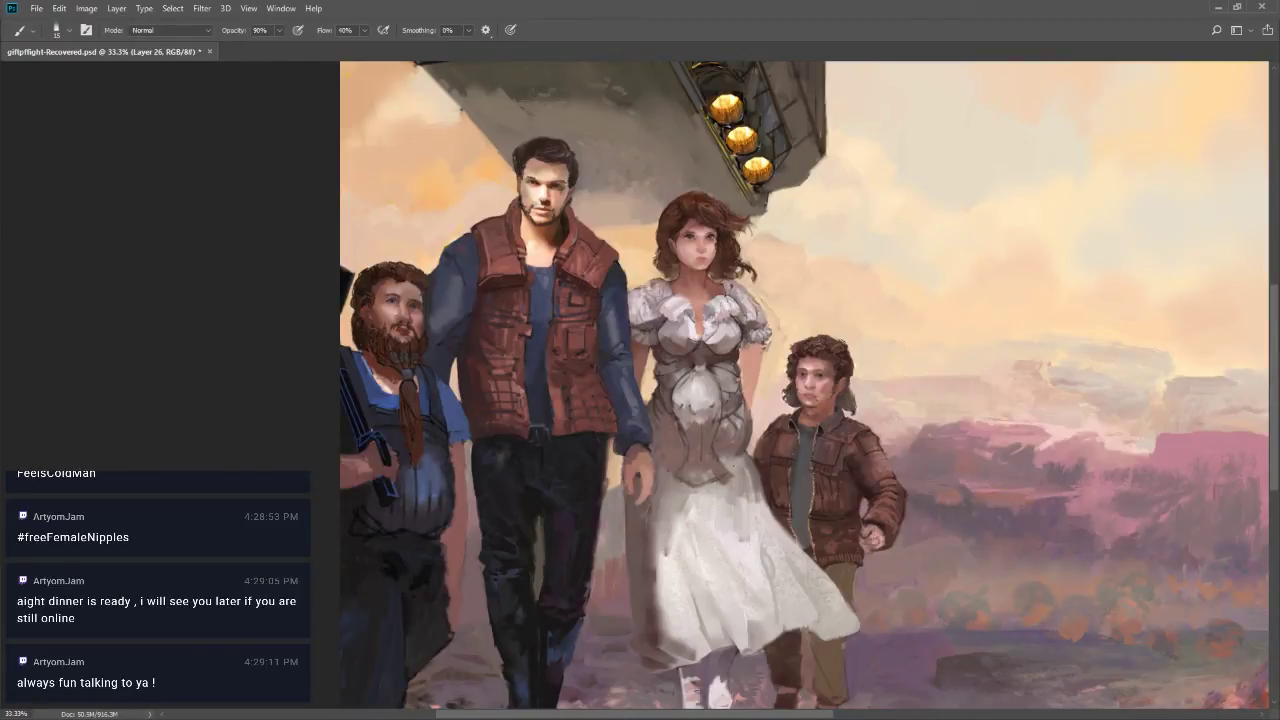
Soften the overskirt's dark lower folds into the white skirt with sampled tones and a larger brush at 90% opacity
key(bracketright)
alt+click(762, 418)
alt+click(744, 418)
alt+click(741, 410)
alt+click(684, 415)
key(bracketright)
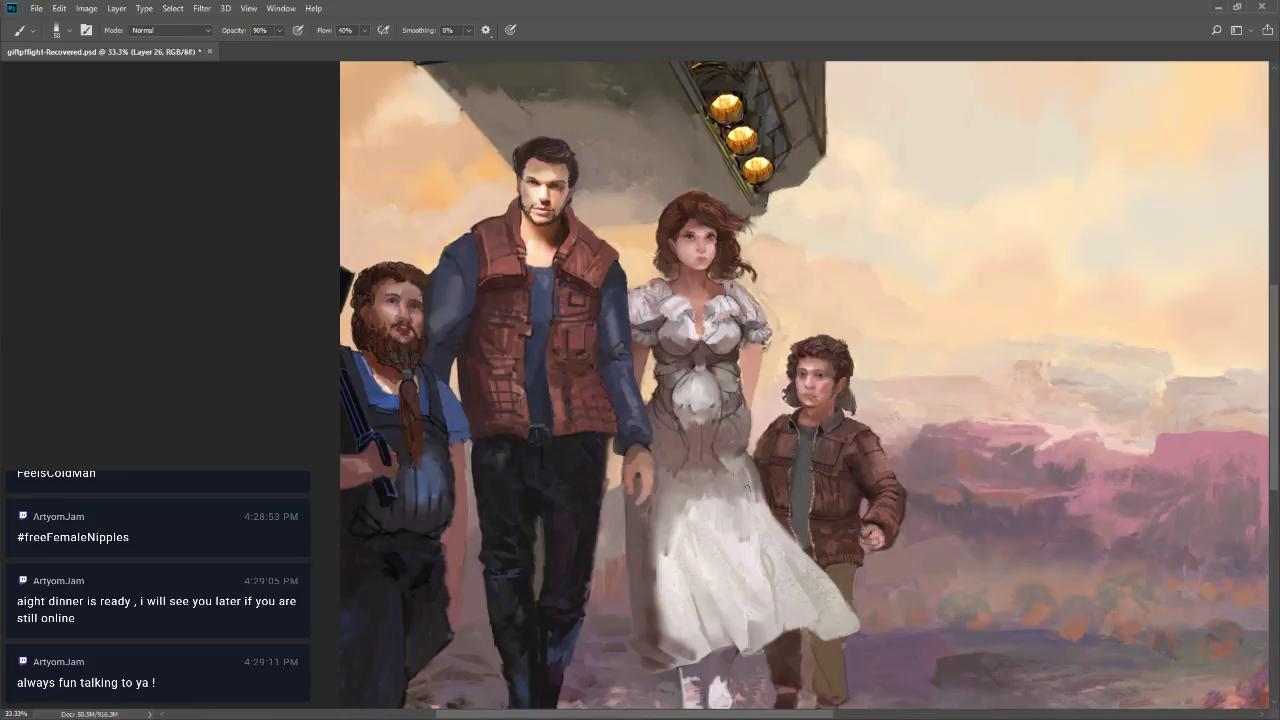
key(z)
alt+click(756, 517)
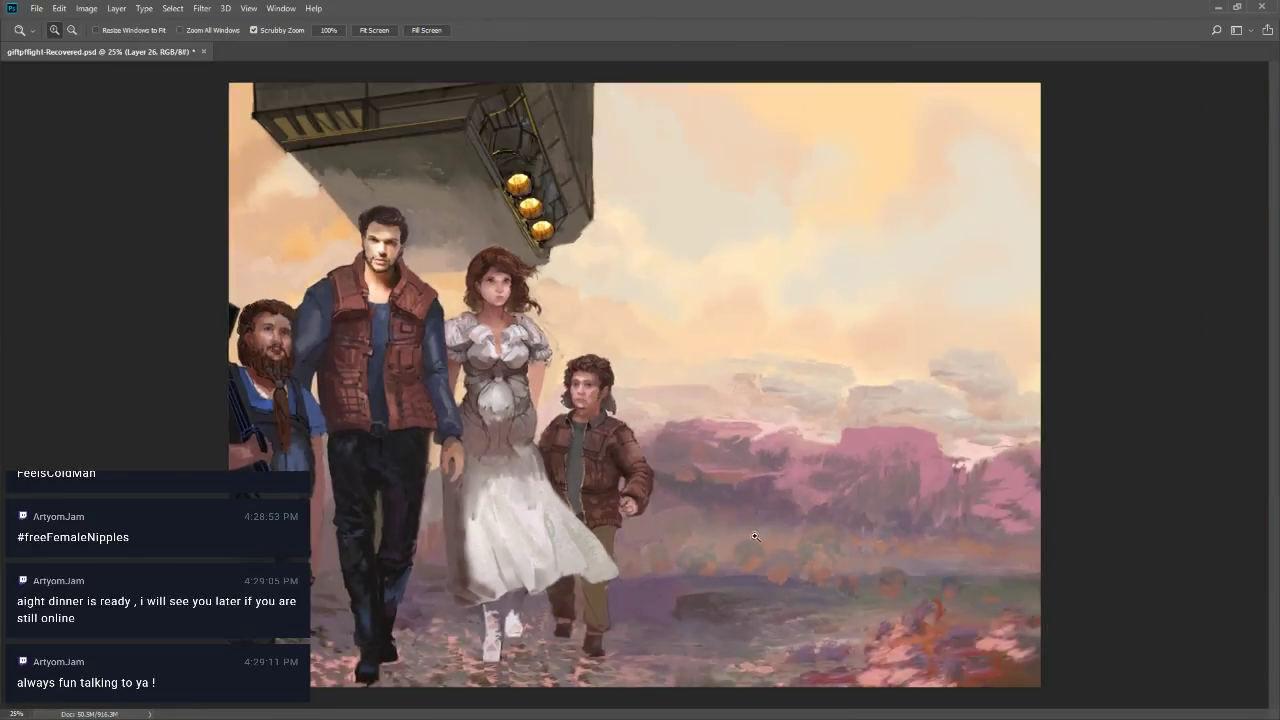
Refine the edges of the woman's waist and arms against the background with a much smaller brush and locally sampled colours
click(430, 422)
key(b)
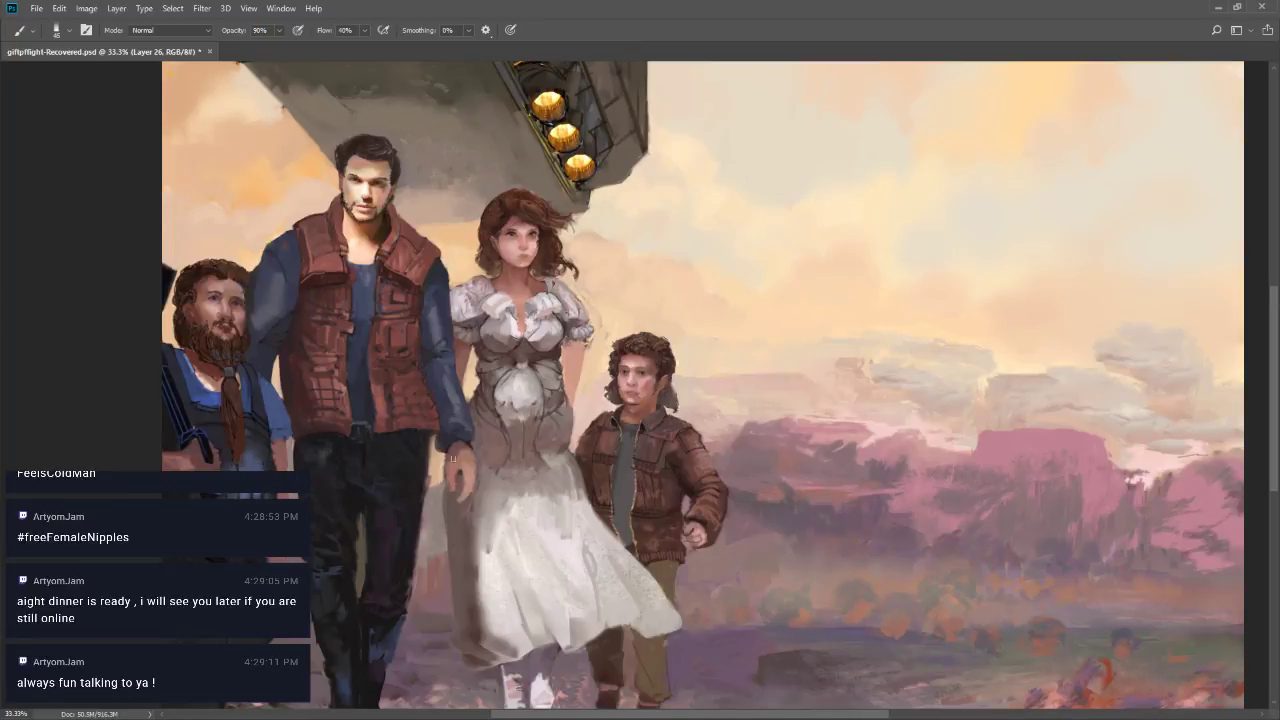
alt+click(561, 355)
key(bracketleft)
key(bracketleft)
key(bracketleft)
key(bracketleft)
key(bracketleft)
key(bracketleft)
key(bracketleft)
key(bracketleft)
key(bracketleft)
alt+click(471, 395)
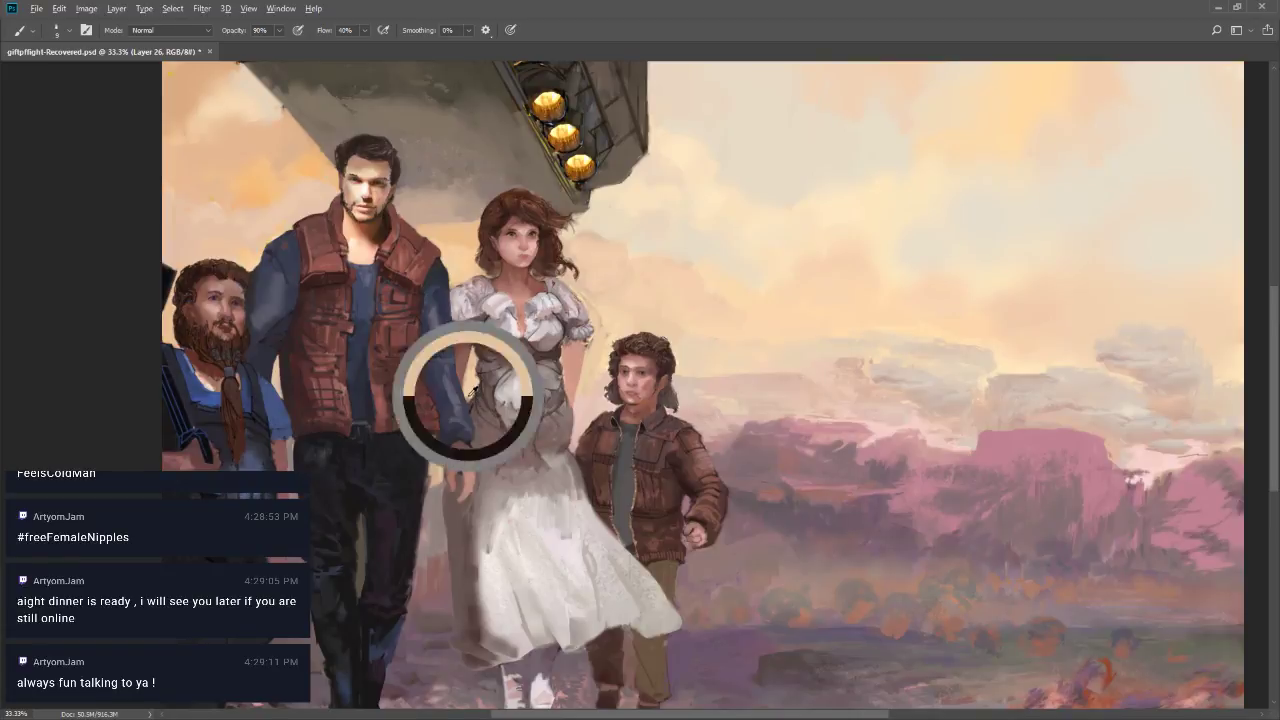
key(bracketright)
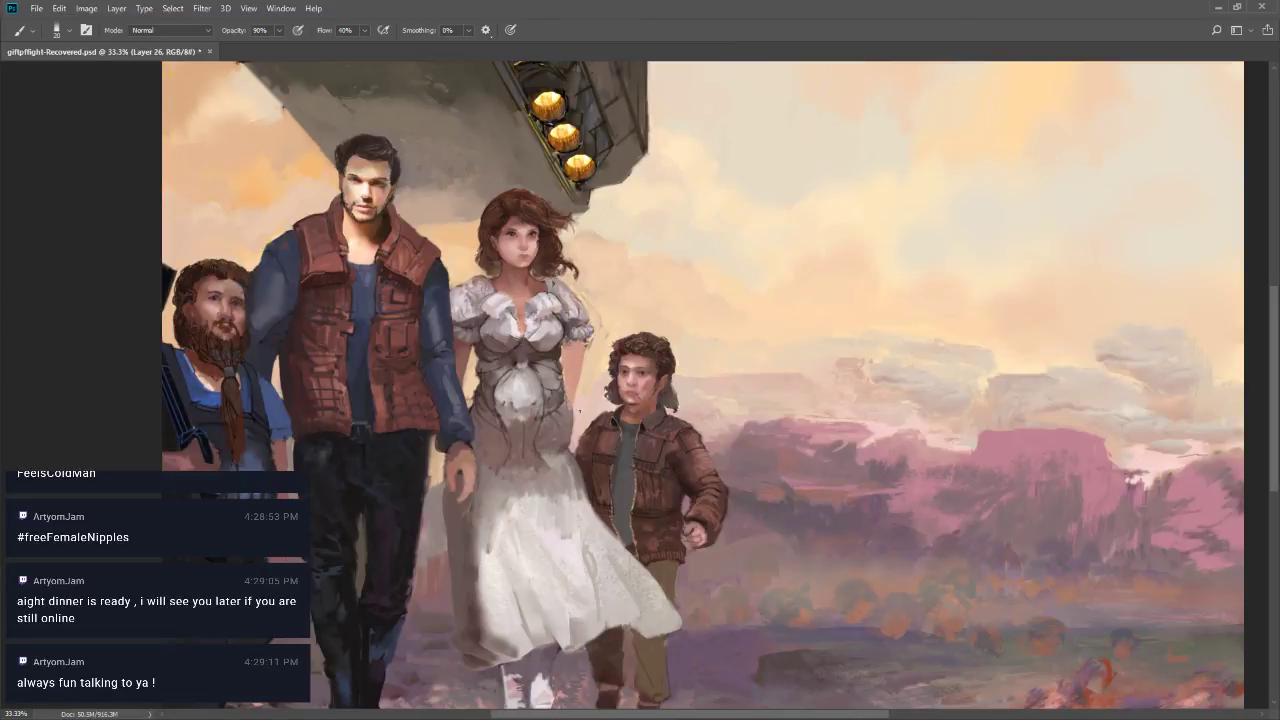
alt+click(619, 416)
key(bracketleft)
key(z)
alt+click(538, 521)
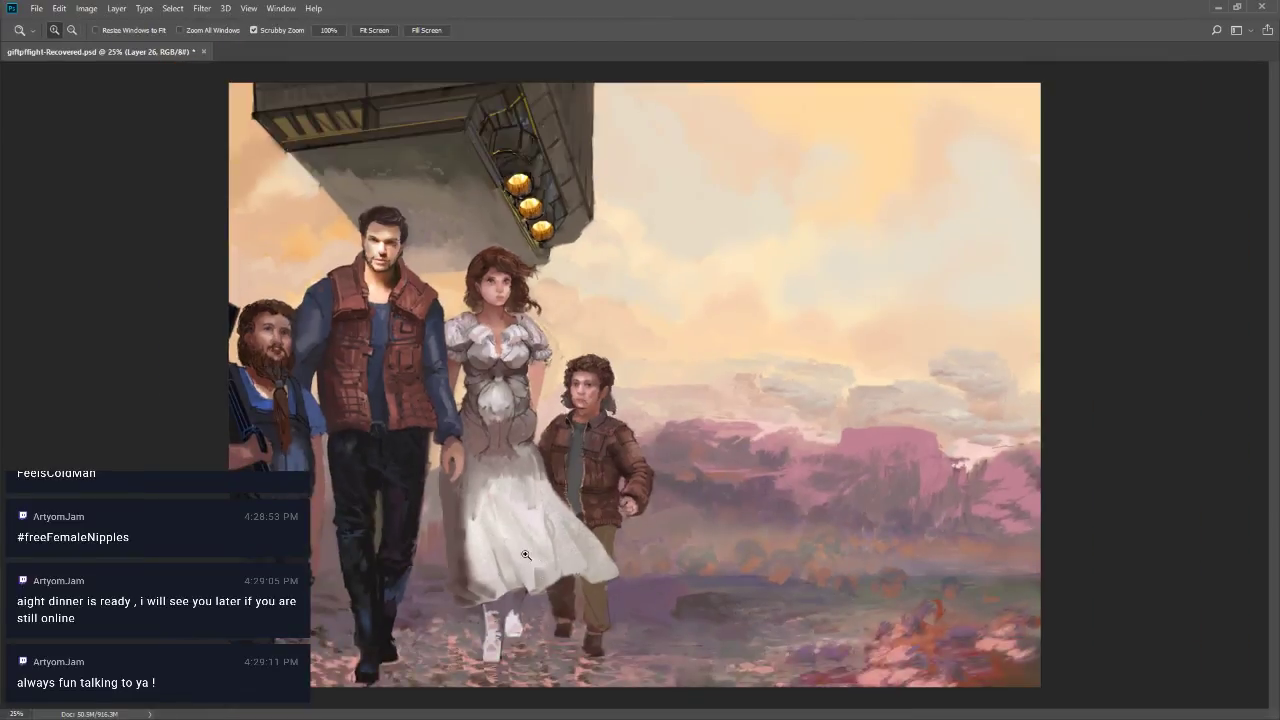
Paint long vertical folds down the upper part of the white skirt at 90% opacity
key(b)
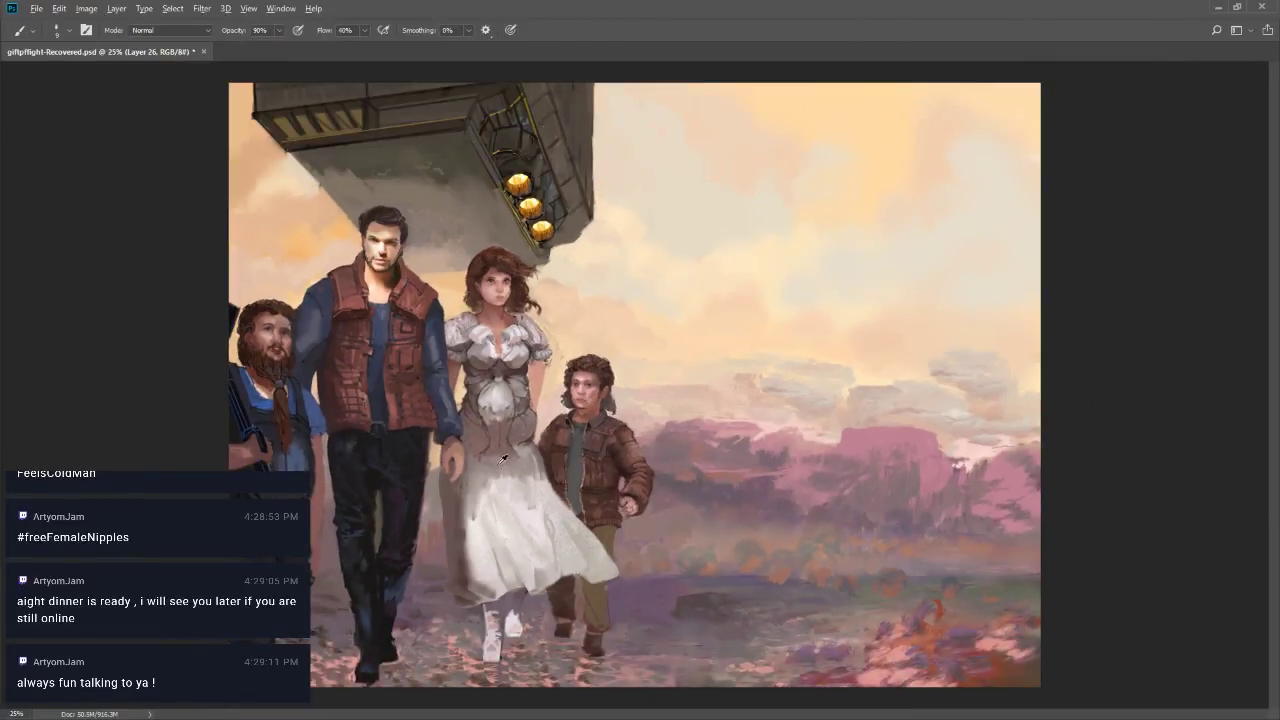
drag(492, 475, 500, 555)
drag(476, 512, 472, 548)
drag(500, 480, 505, 558)
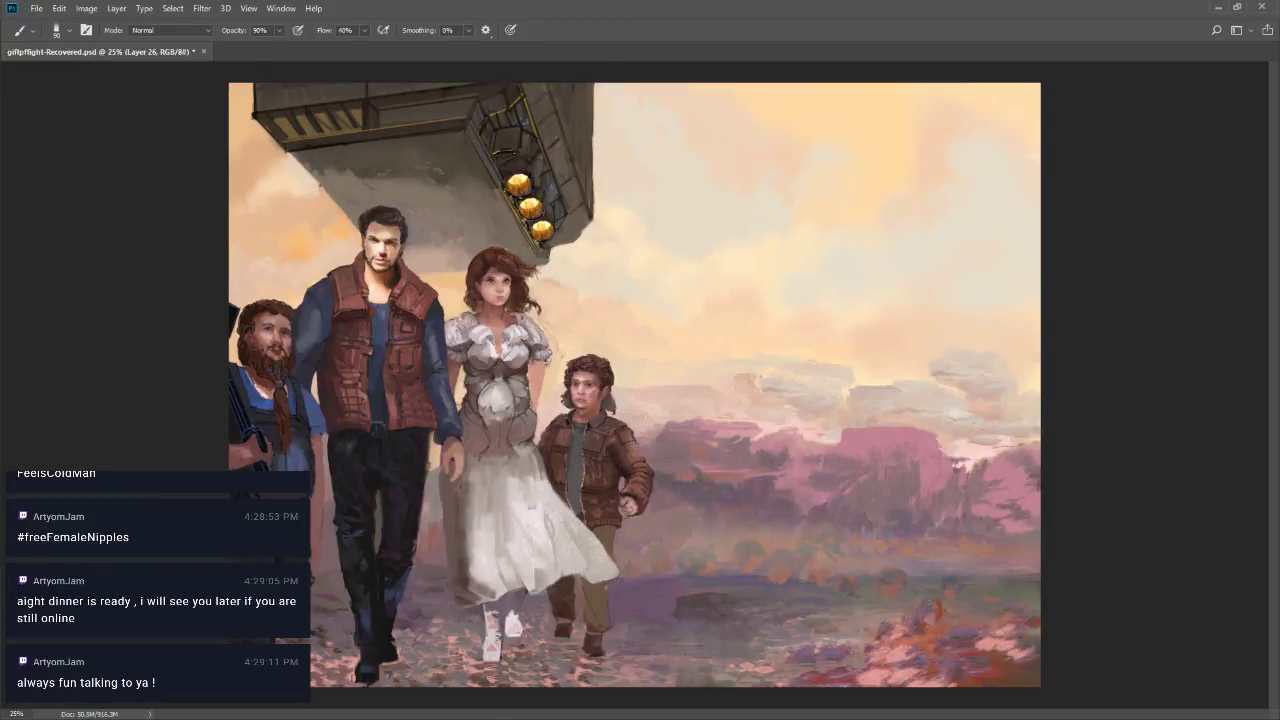
Repaint the boy's mouth and forehead with sampled skin tones at 90% opacity, varying the brush size
key(z)
click(500, 300)
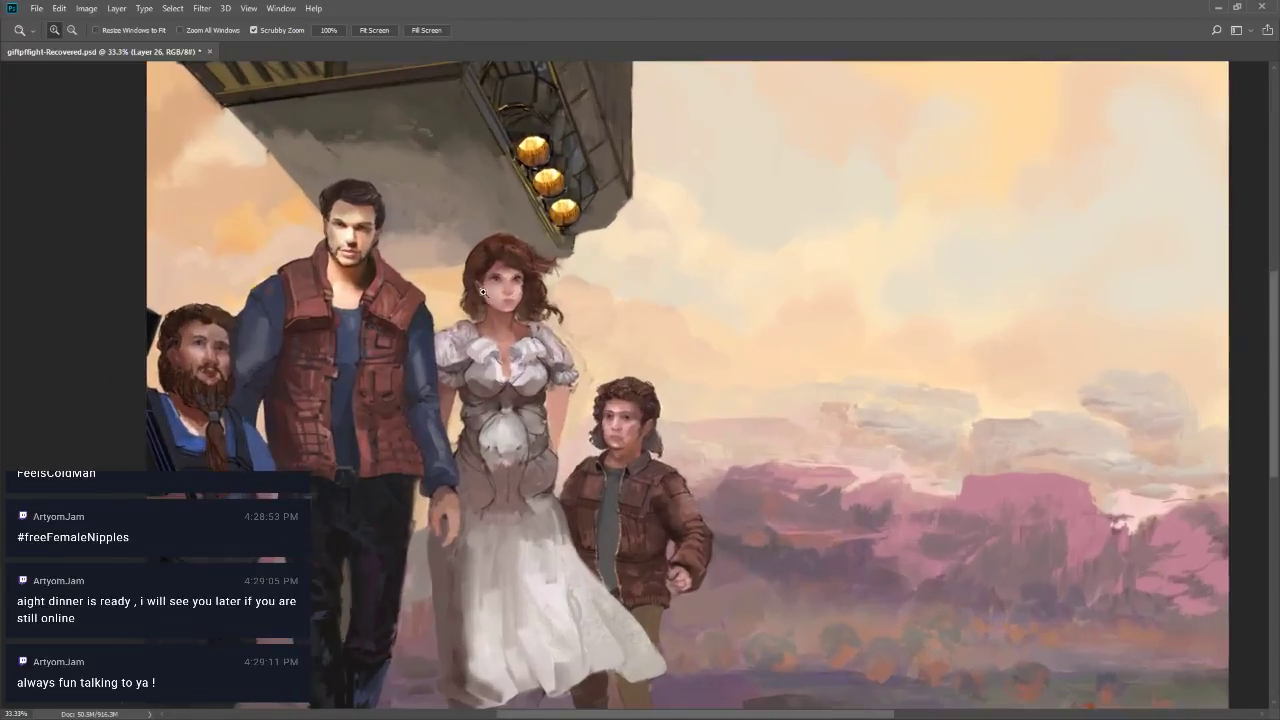
click(503, 305)
key(b)
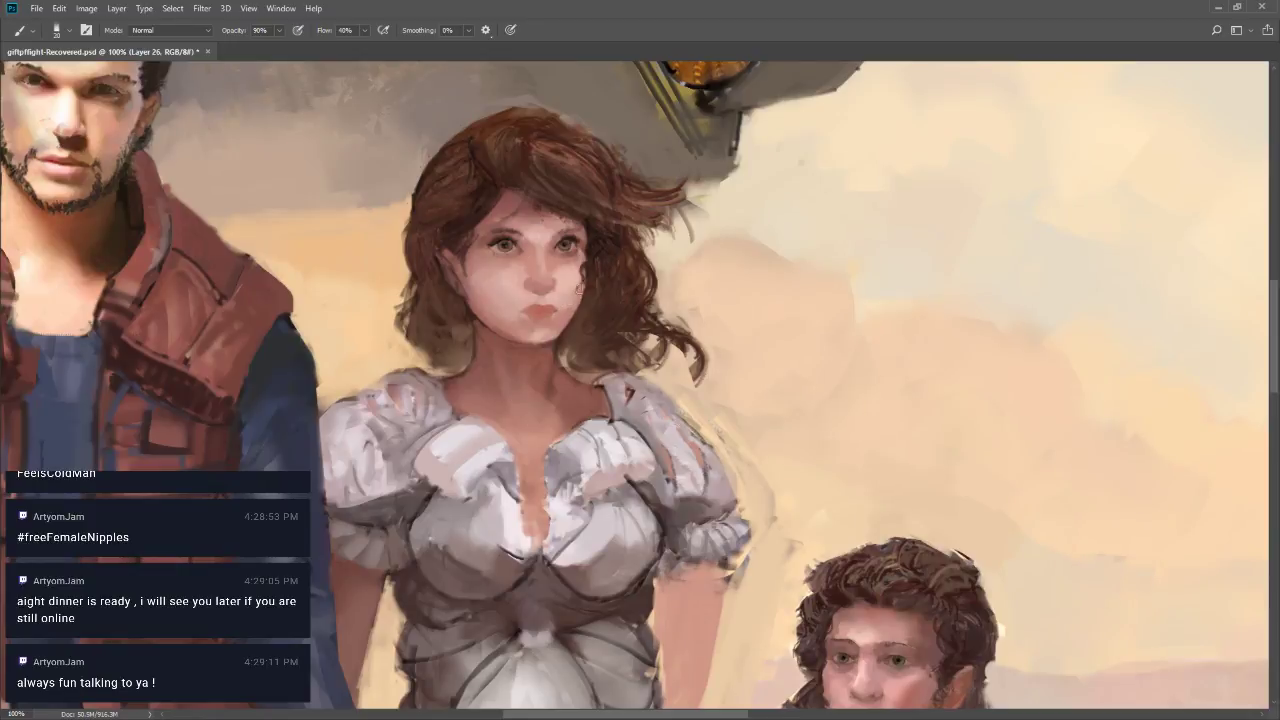
key(z)
drag(590, 266, 548, 404)
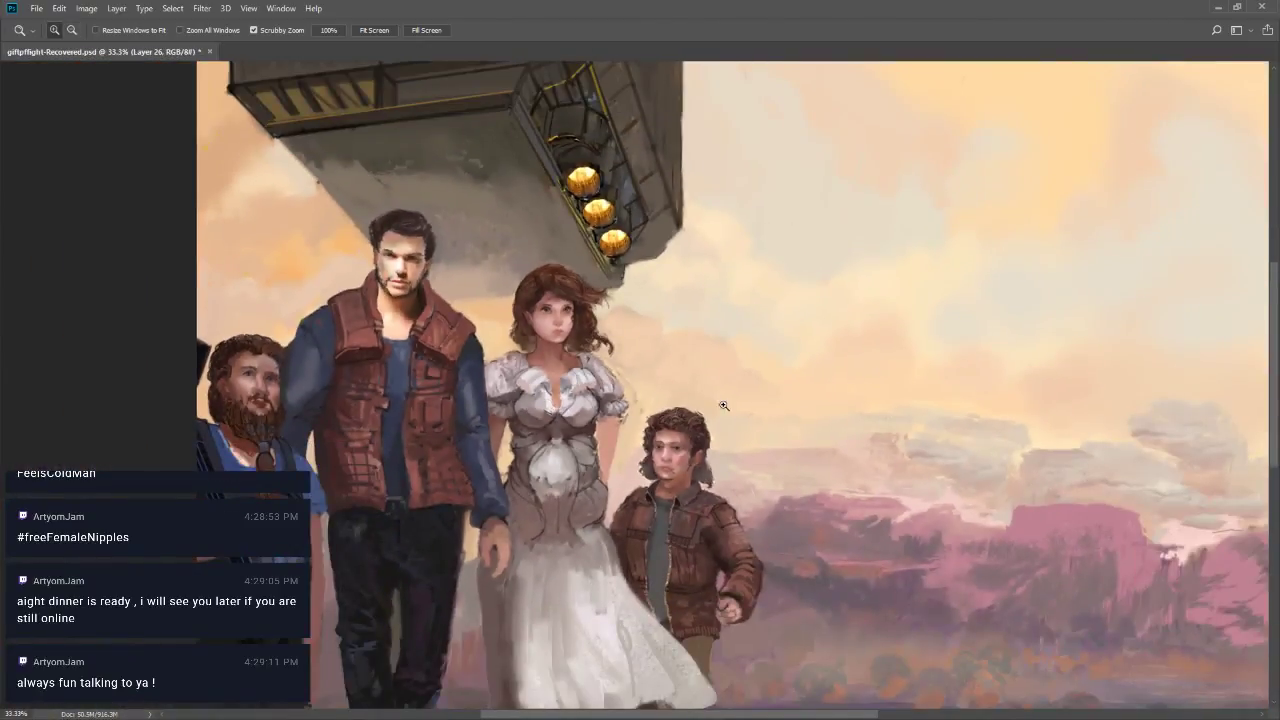
drag(705, 420, 705, 420)
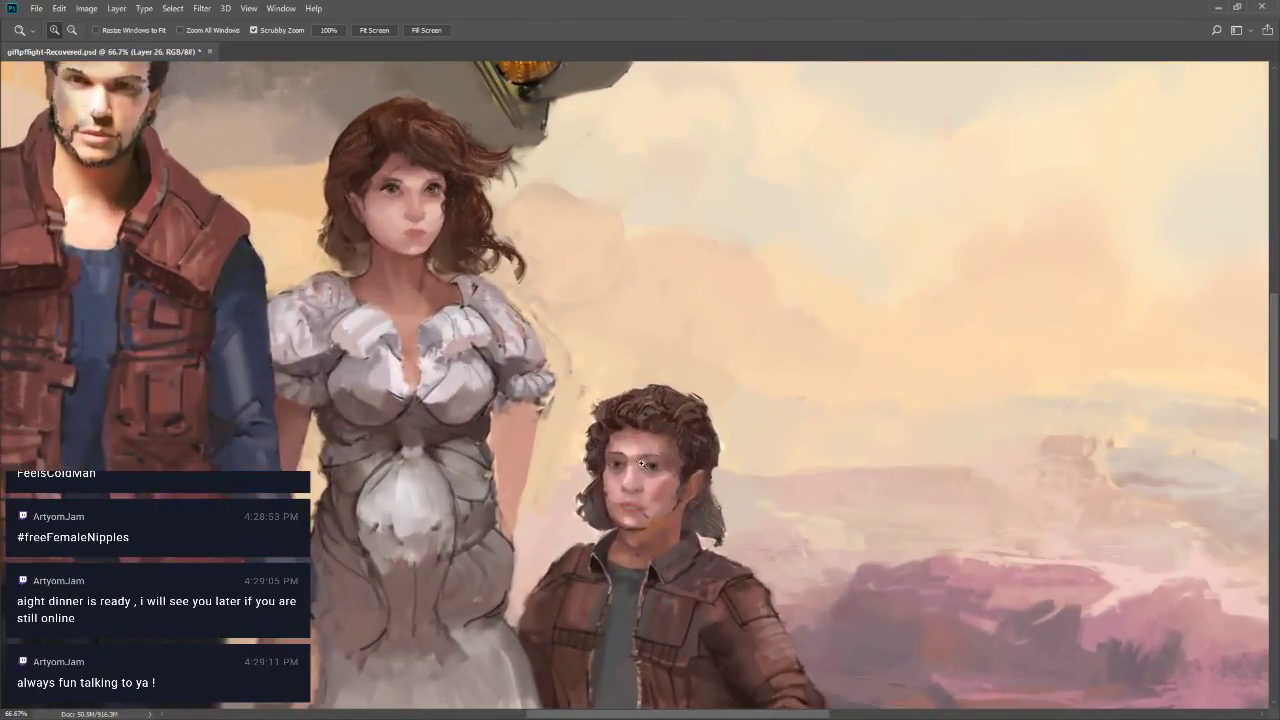
drag(638, 488, 671, 442)
key(b)
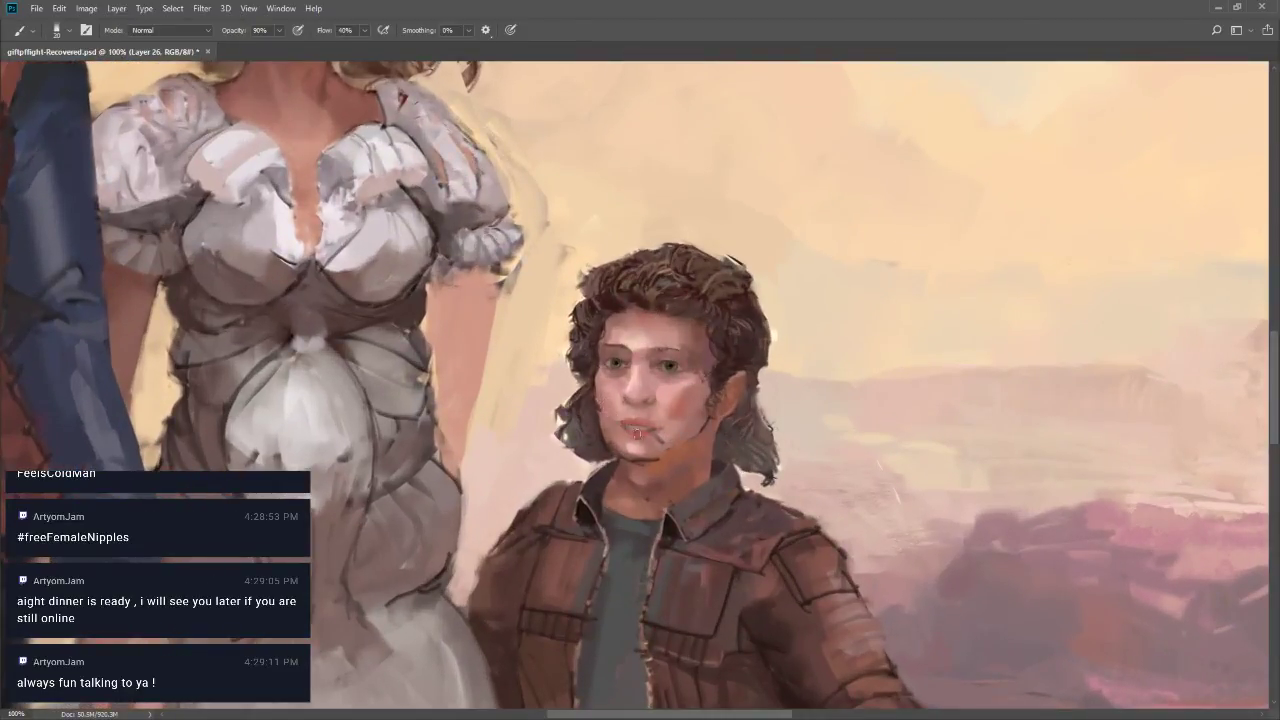
key(bracketleft)
drag(650, 444, 630, 452)
alt+click(648, 346)
alt+click(638, 338)
key(bracketright)
key(z)
alt+click(657, 366)
click(643, 427)
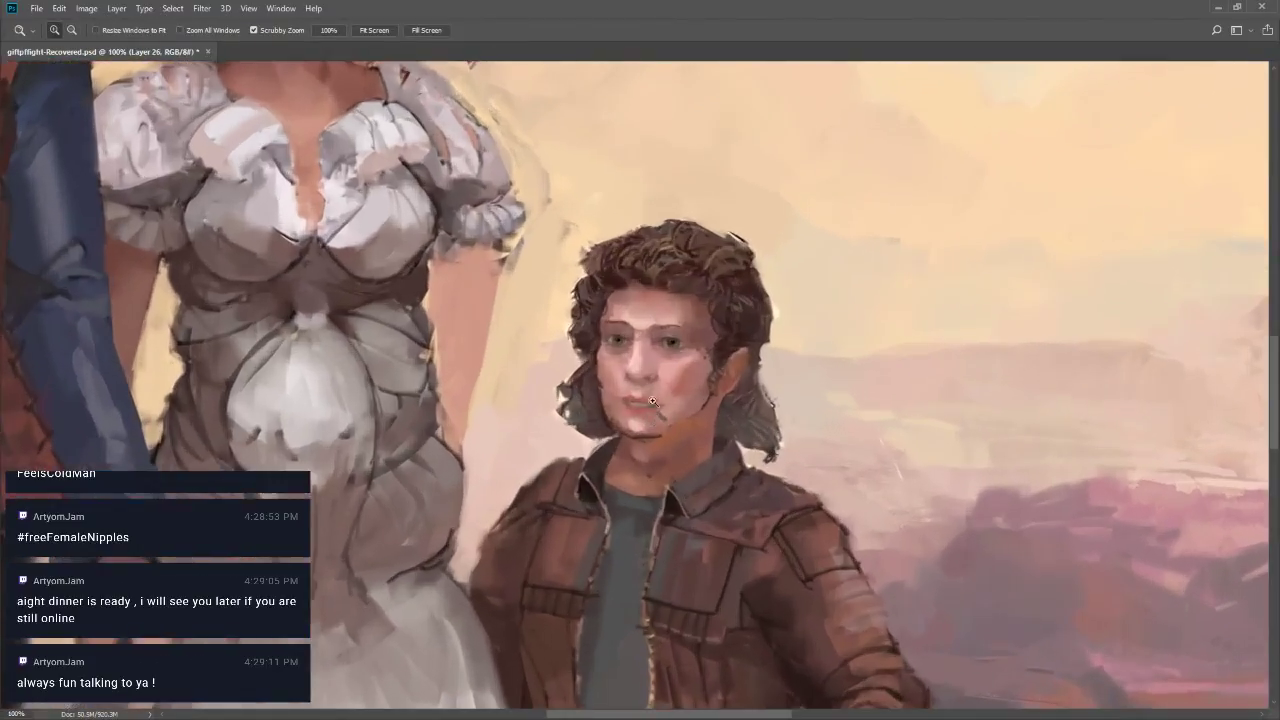
Refine the boy's lips and facial details with a much smaller brush and save the painting
key(b)
key(bracketleft)
key(bracketleft)
key(bracketleft)
key(bracketleft)
key(bracketleft)
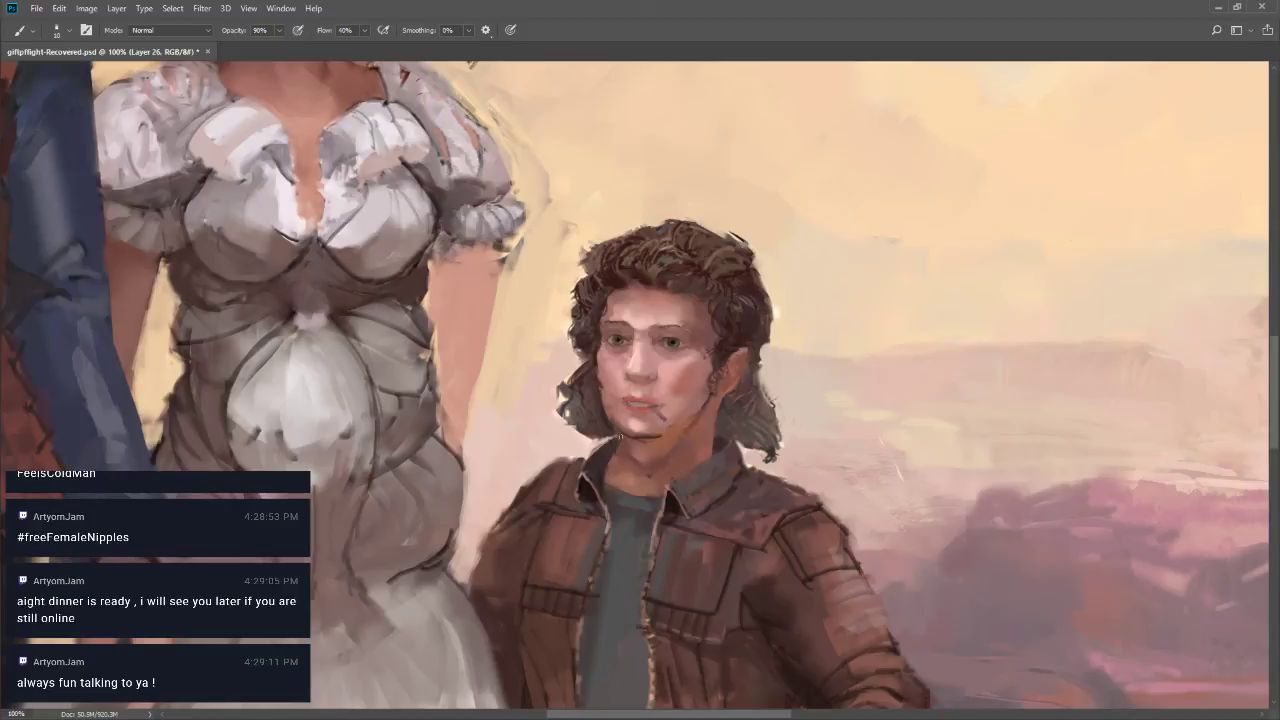
key(z)
mouse_move(613, 491)
mouse_down()
mouse_move(537, 520)
mouse_move(537, 598)
mouse_up()
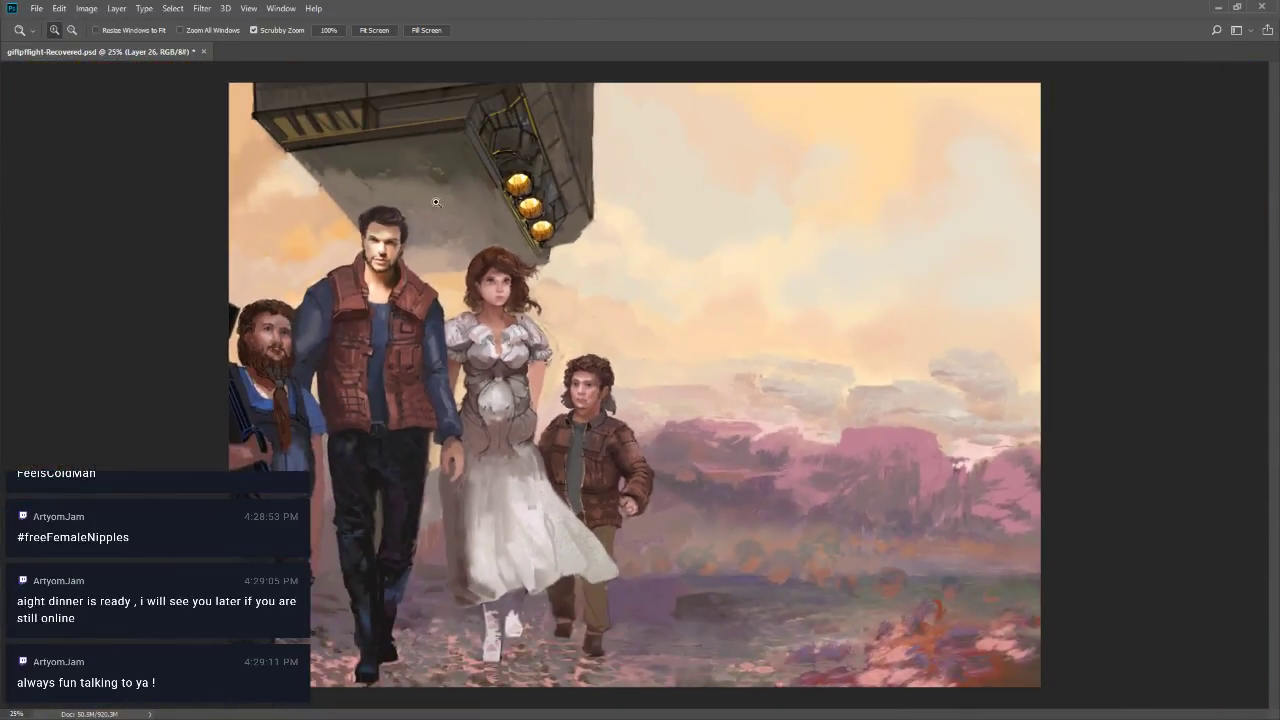
key(ctrl+s)
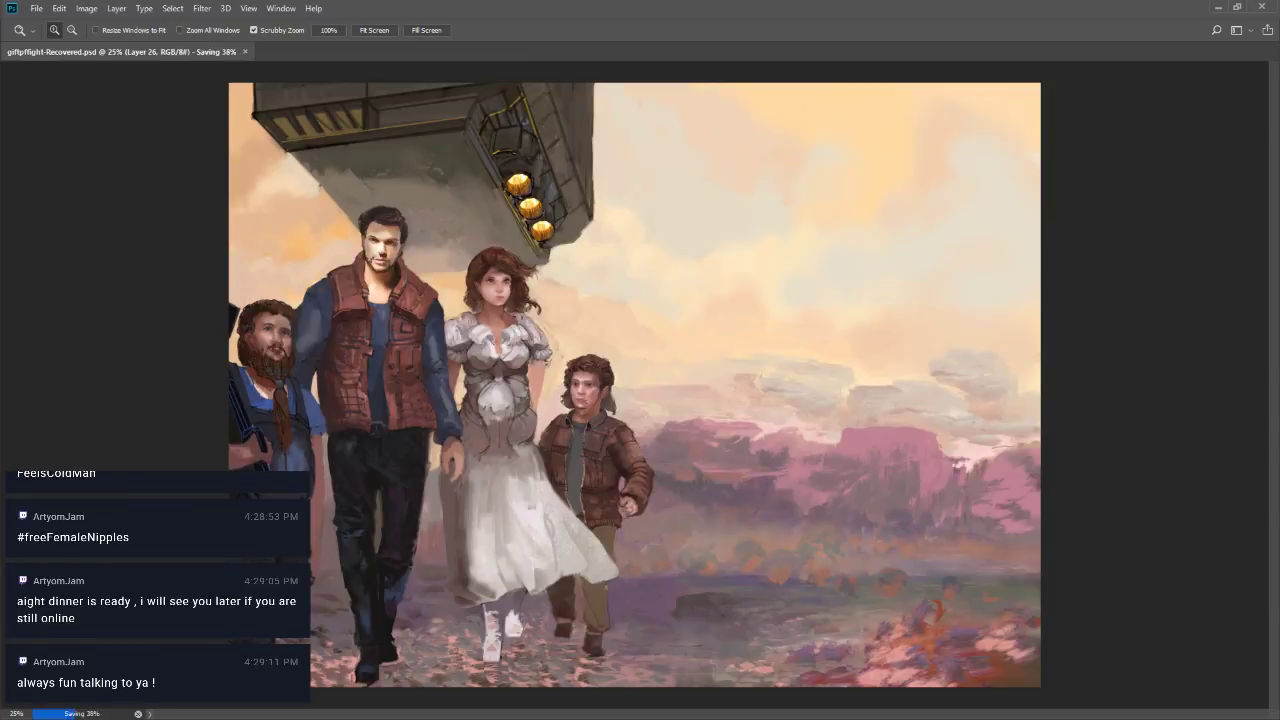
Compare the repainted woman and boy with the earlier version of the painting, ending on the repainted version
key(ctrl+z)
key(ctrl+shift+z)
key(ctrl+z)
key(ctrl+shift+z)
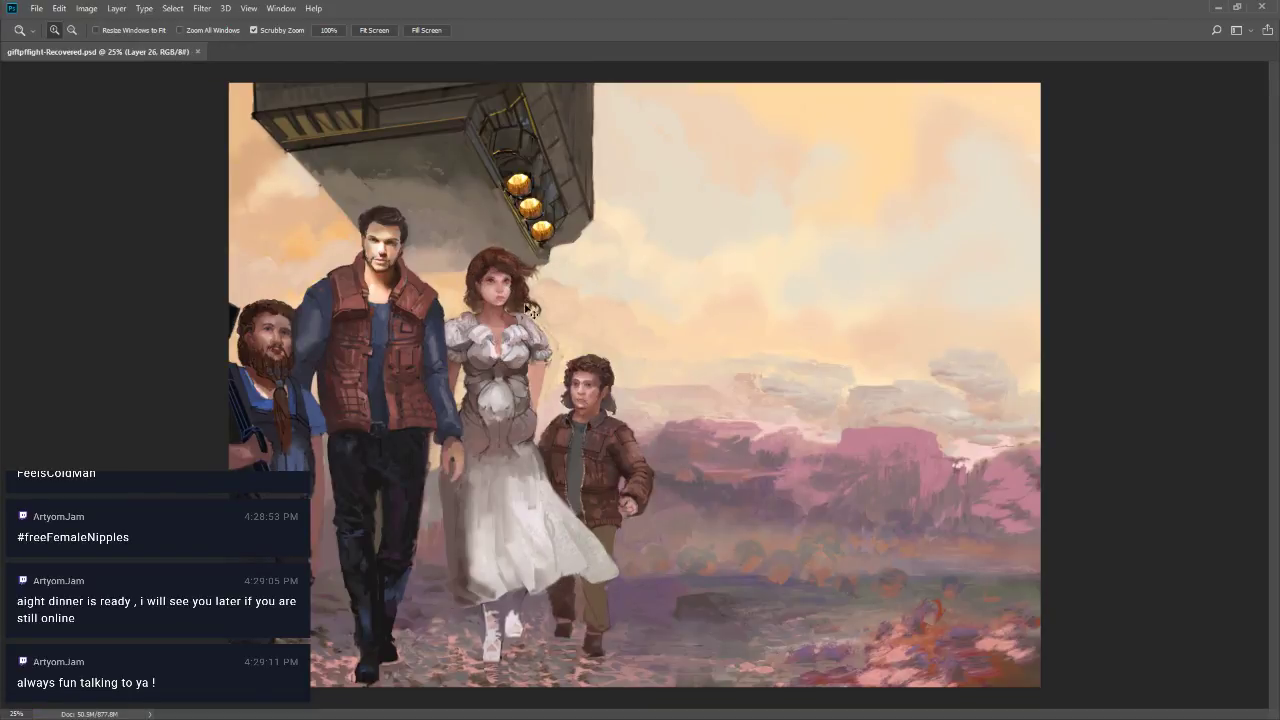
key(ctrl+z)
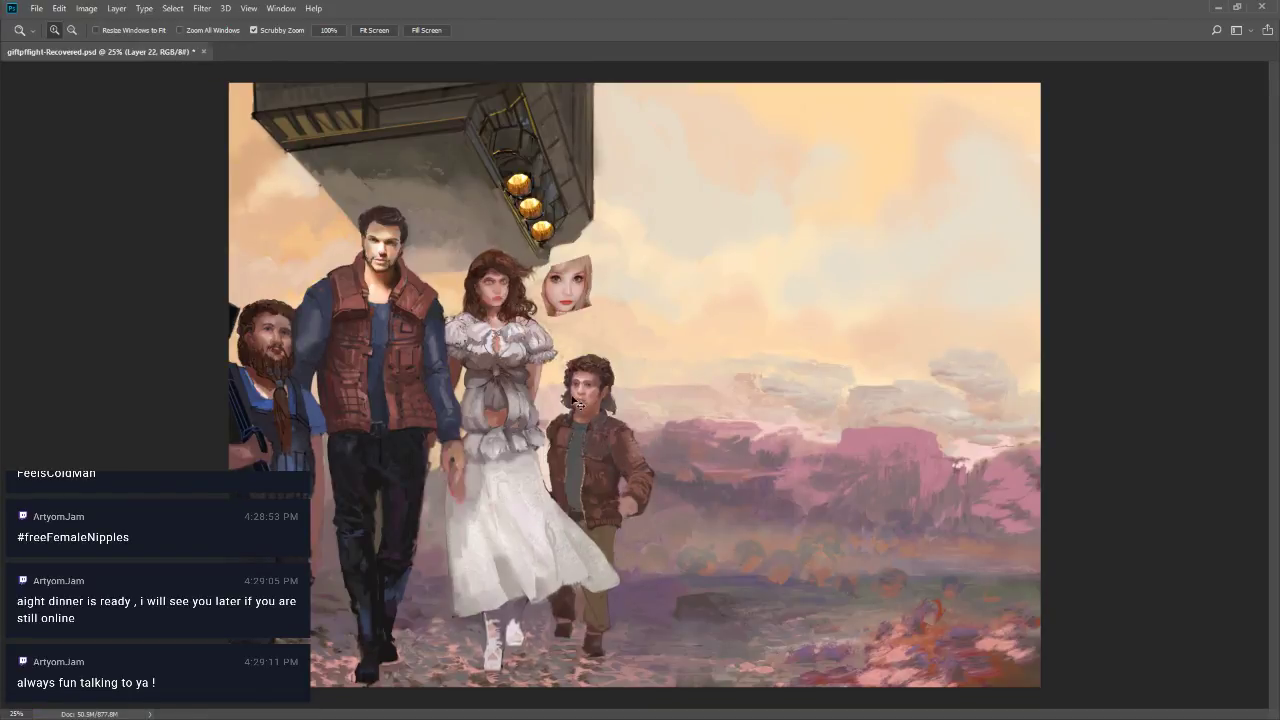
key(ctrl+shift+z)
key(ctrl+z)
key(ctrl+shift+z)
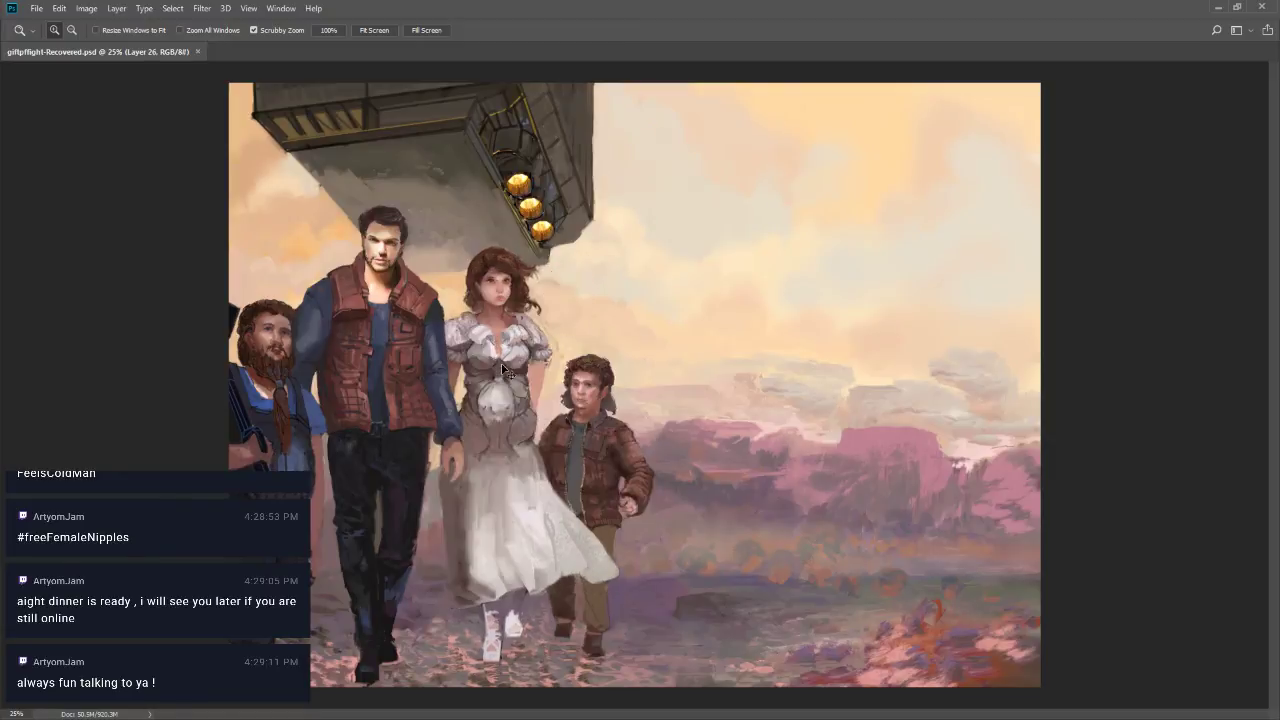
key(ctrl+z)
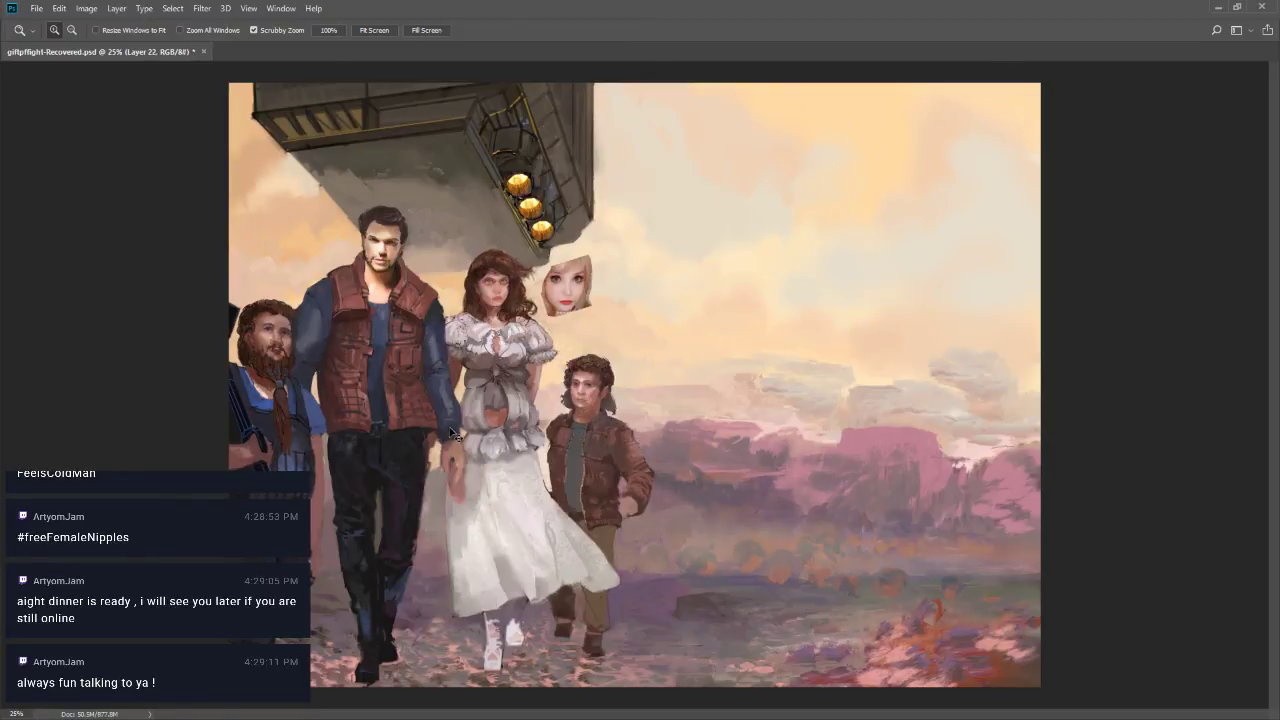
key(ctrl+shift+z)
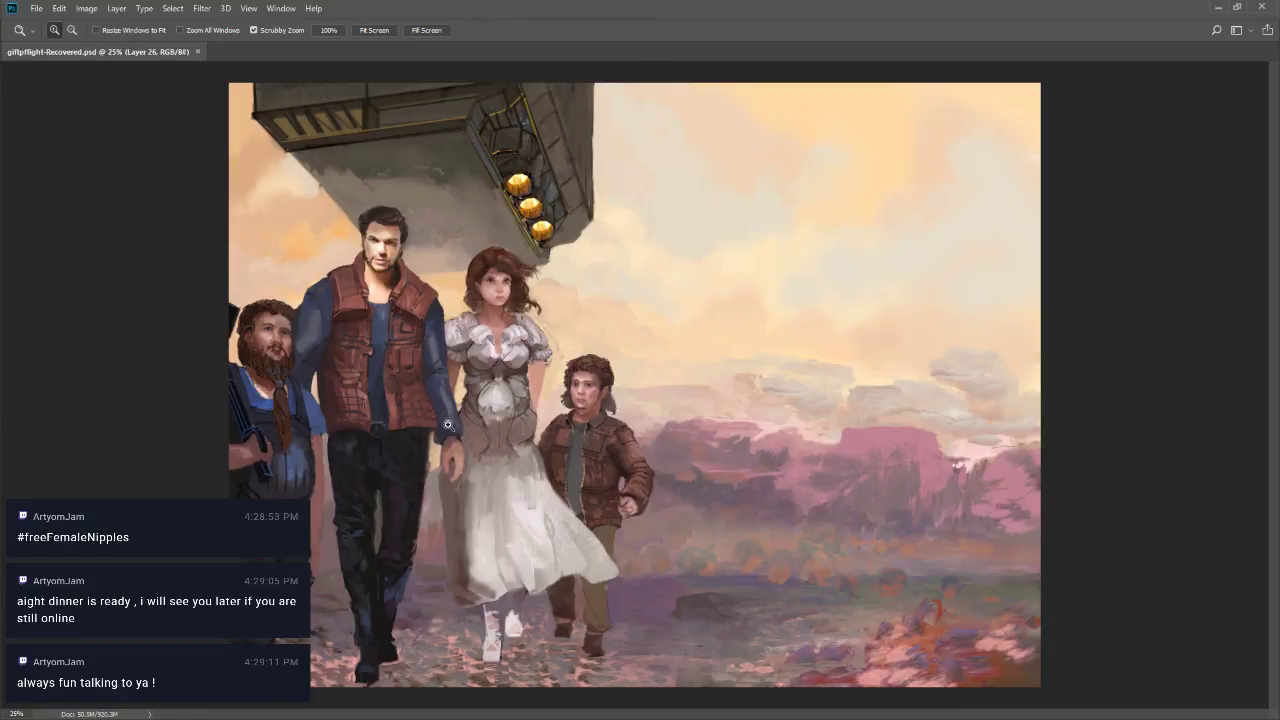
Paint out the stray sketch lines beside the woman's puffed sleeve with the sky colours
key(b)
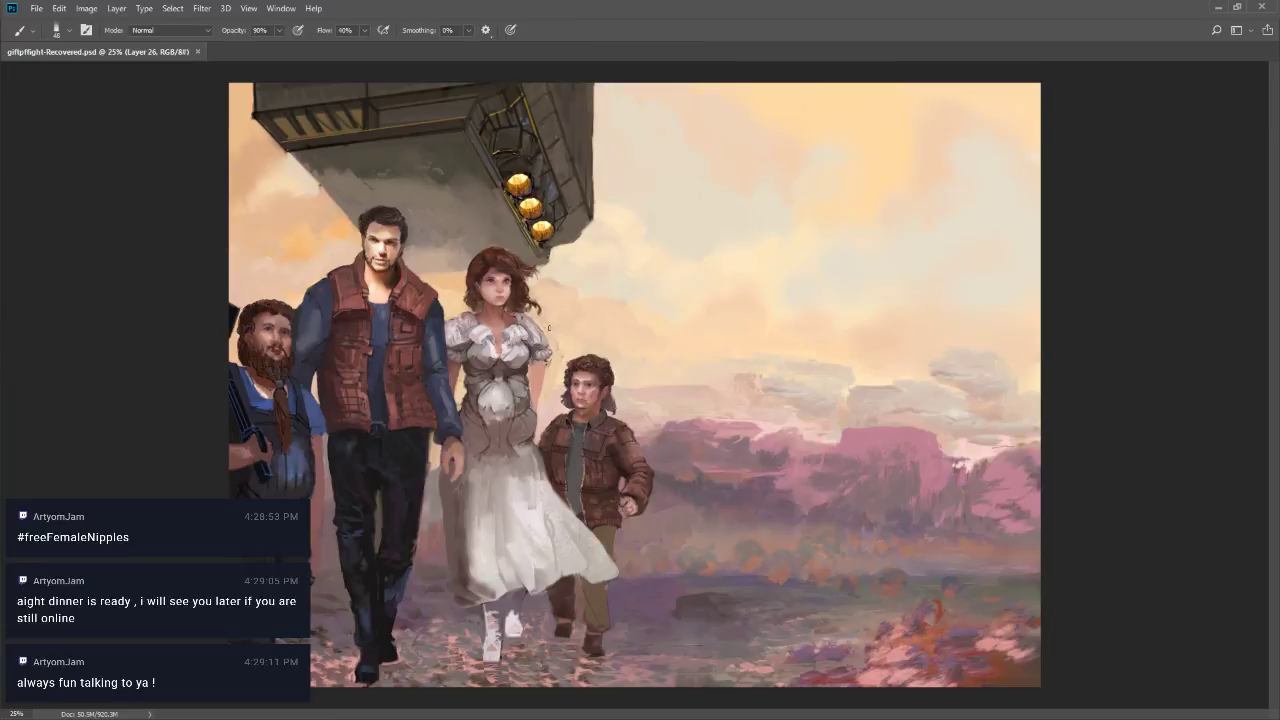
drag(548, 326, 558, 345)
alt+click(635, 368)
Touch up the woman's neck and the curls beside it with a smaller brush, checking the whole painting
key(z)
click(474, 272)
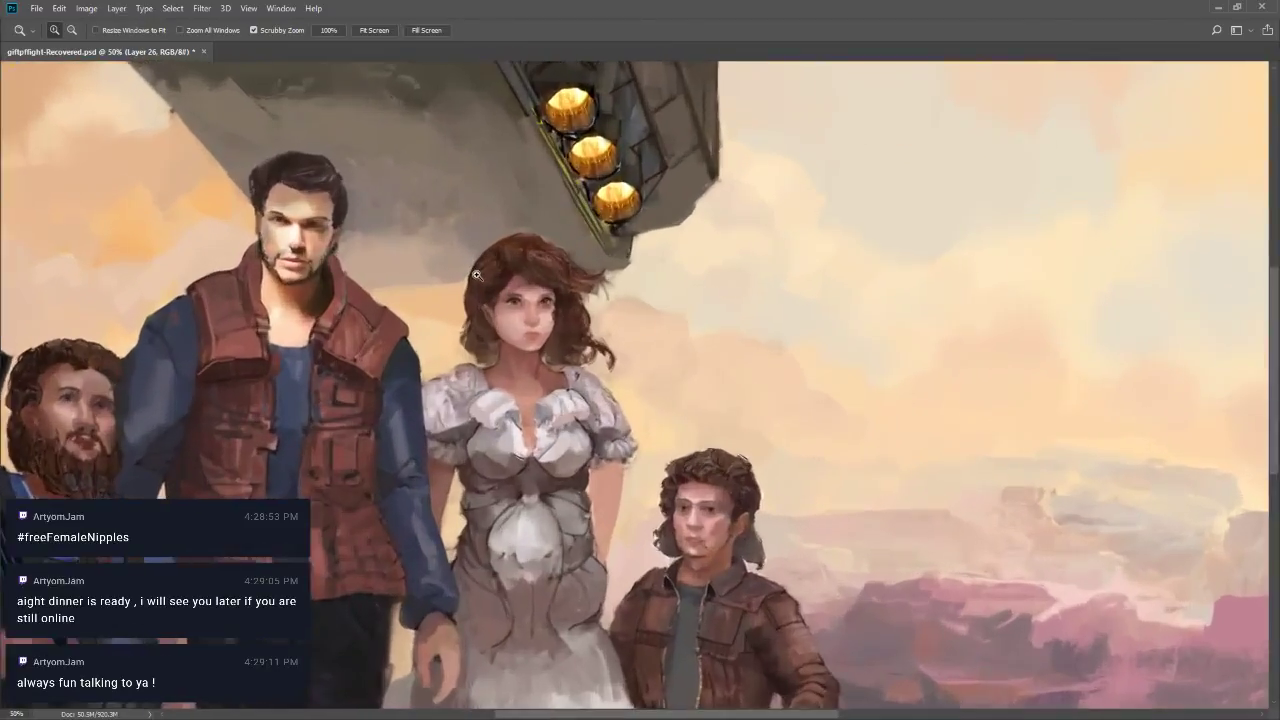
click(477, 275)
key(b)
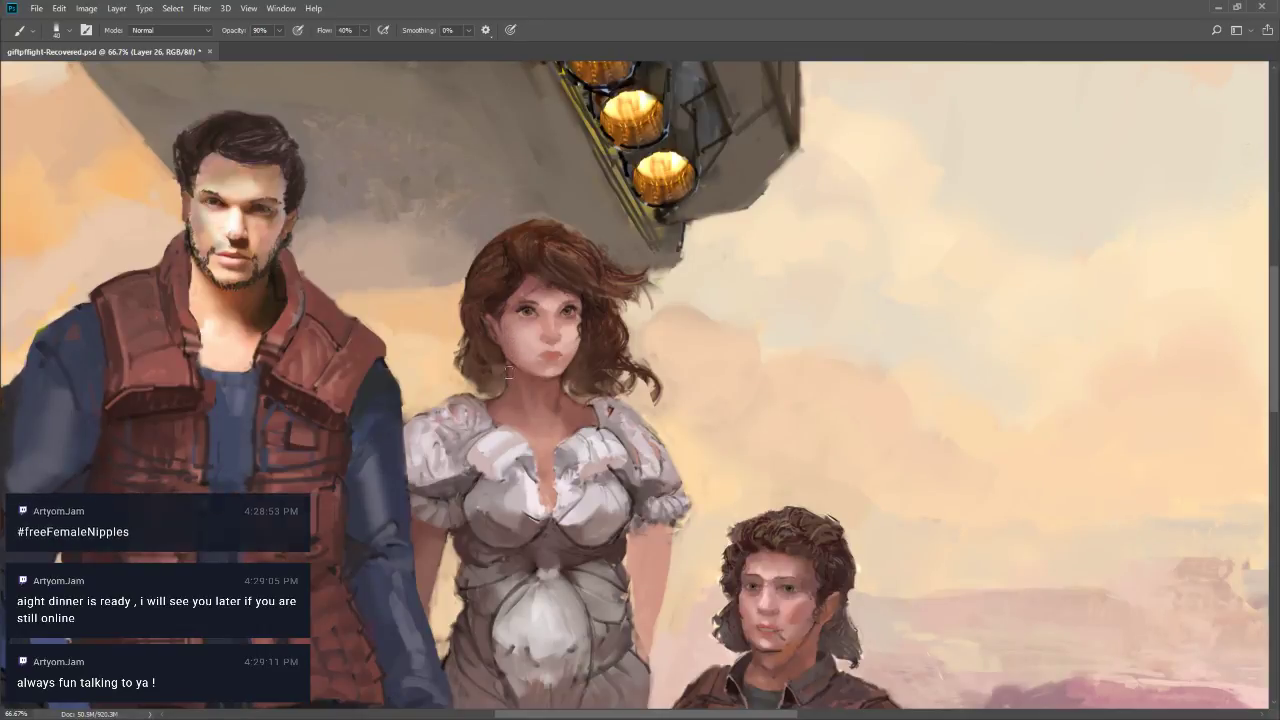
key(bracketleft)
key(bracketleft)
key(bracketleft)
key(z)
drag(530, 390, 501, 500)
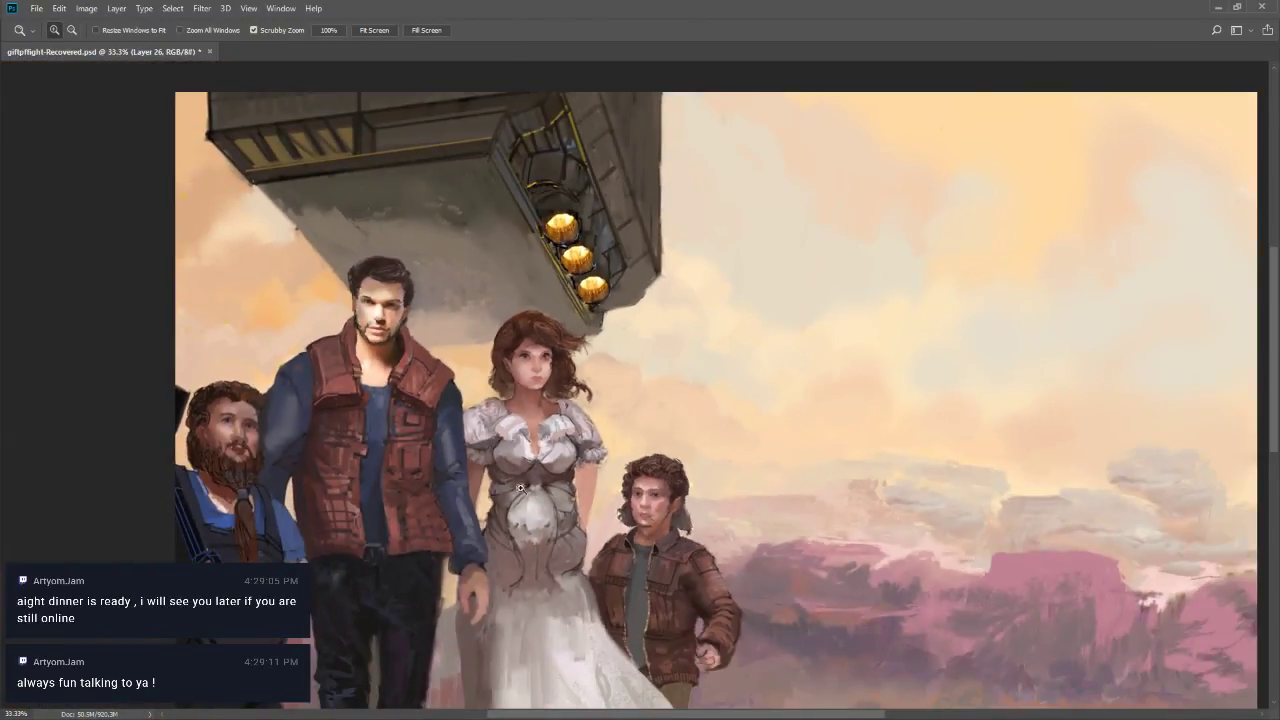
alt+click(518, 524)
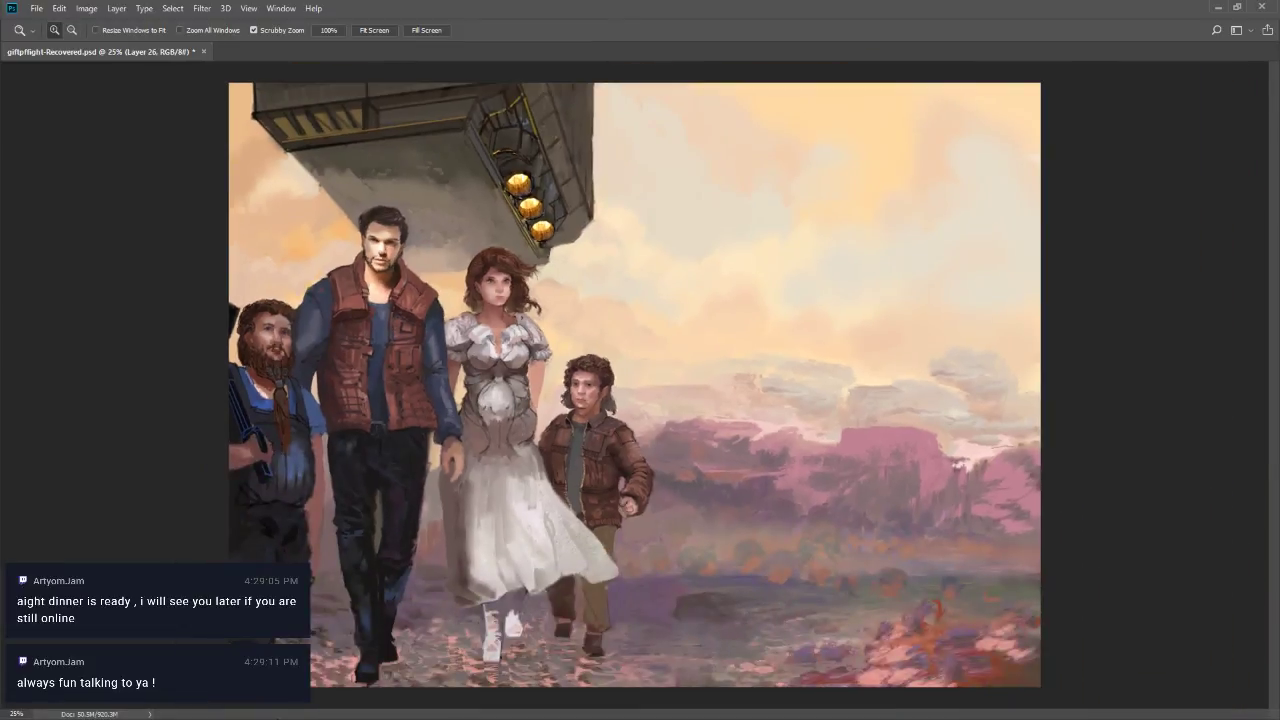
key(b)
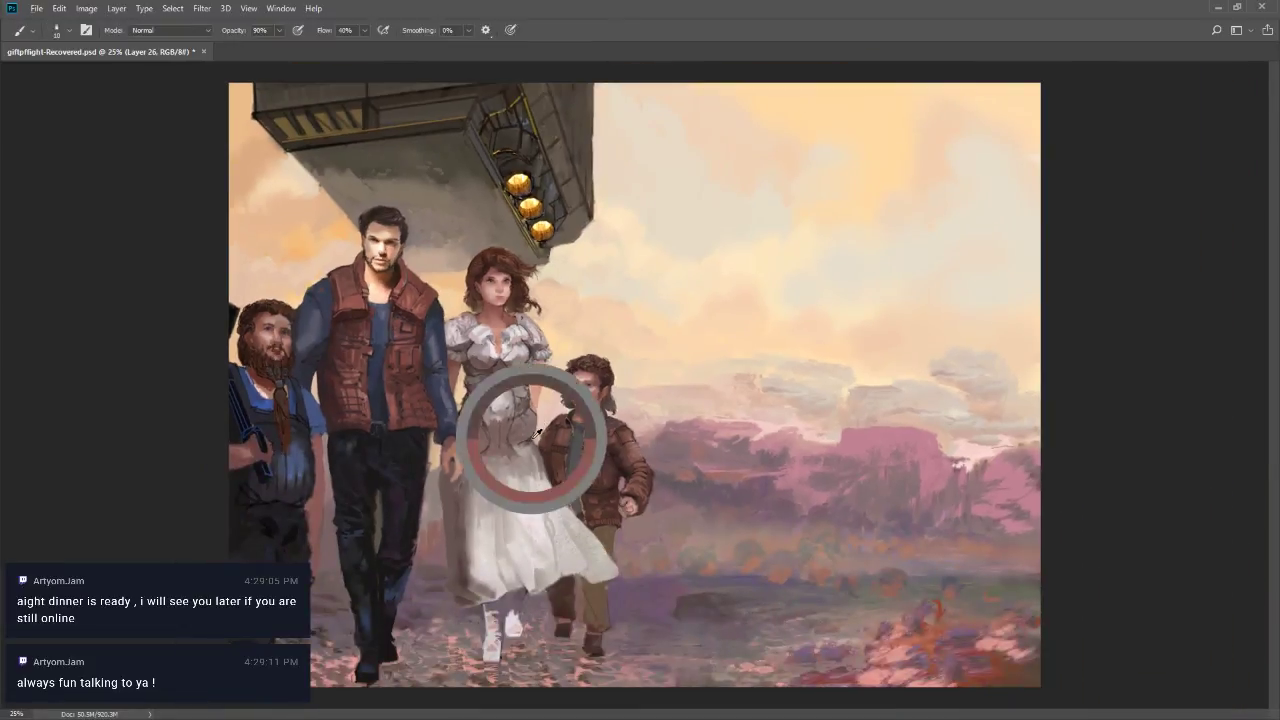
drag(533, 440, 490, 588)
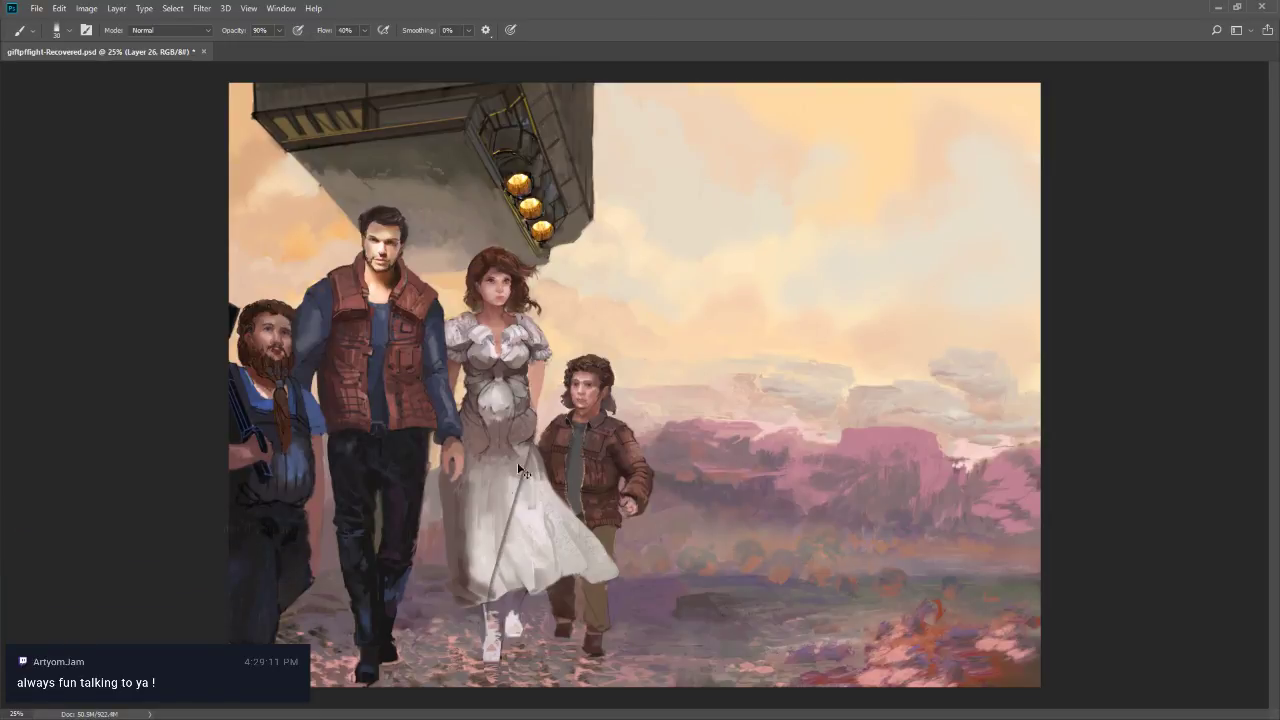
key(ctrl+z)
drag(534, 444, 499, 600)
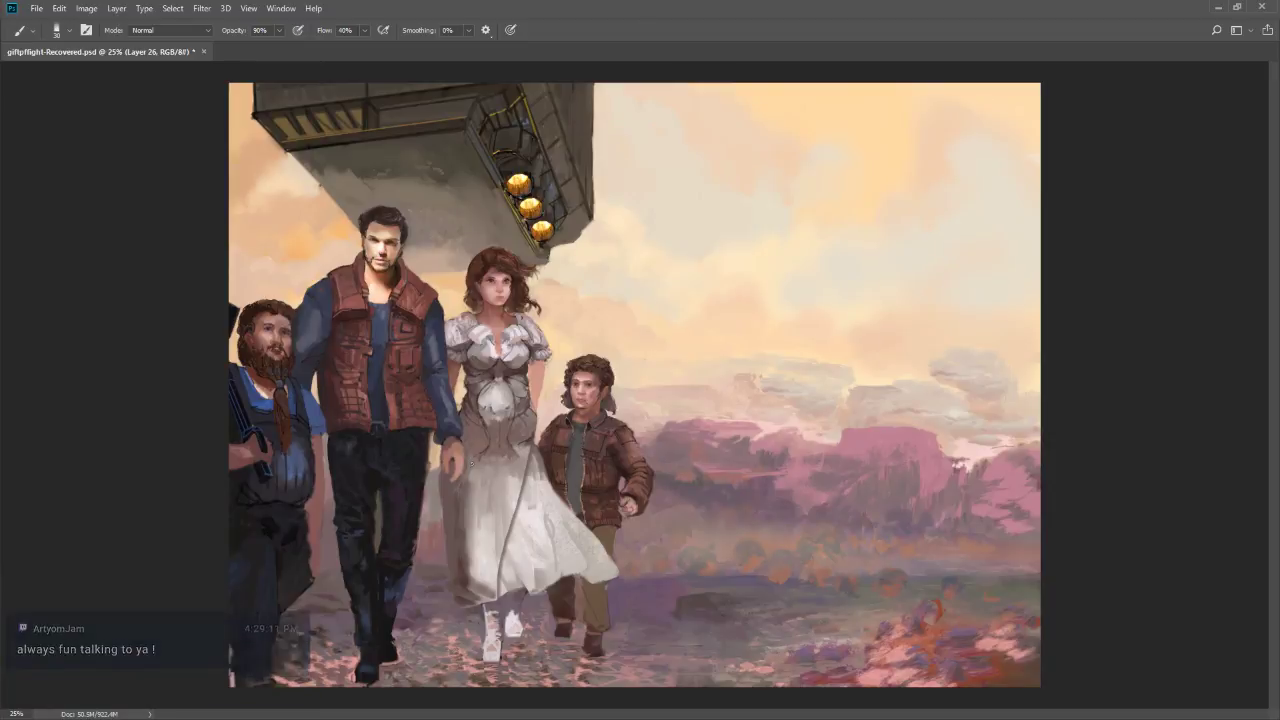
key(ctrl+z)
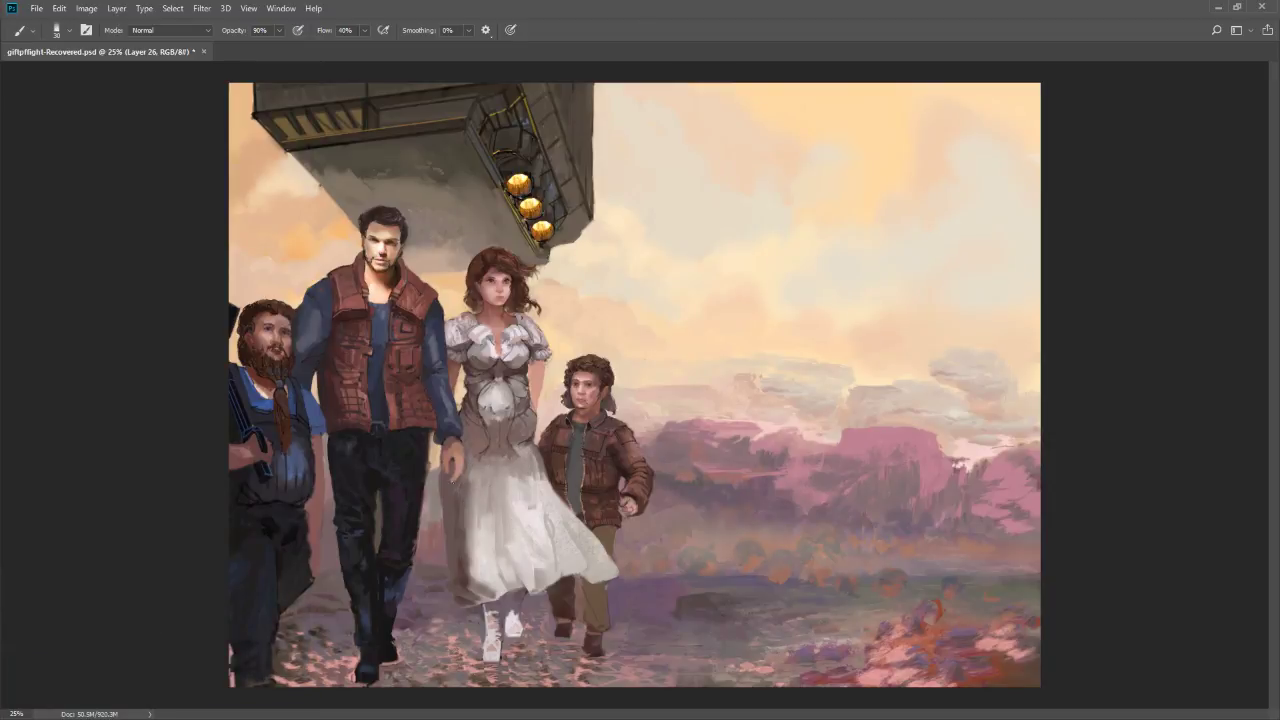
Paint a dark curved contour along the skirt's shaded outer edge, from beside the man's hand down to the hem
drag(438, 470, 482, 600)
key(ctrl+z)
drag(438, 462, 480, 601)
key(ctrl+z)
drag(437, 458, 441, 528)
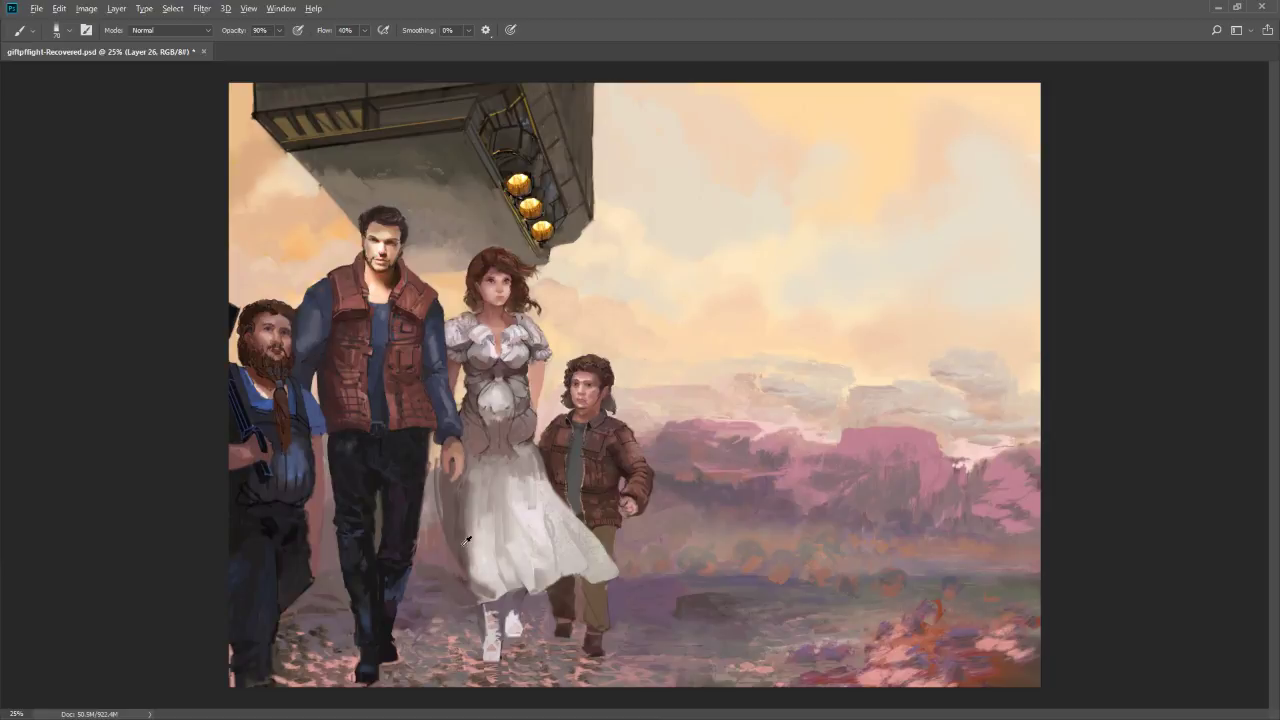
drag(449, 549, 446, 570)
drag(446, 534, 467, 589)
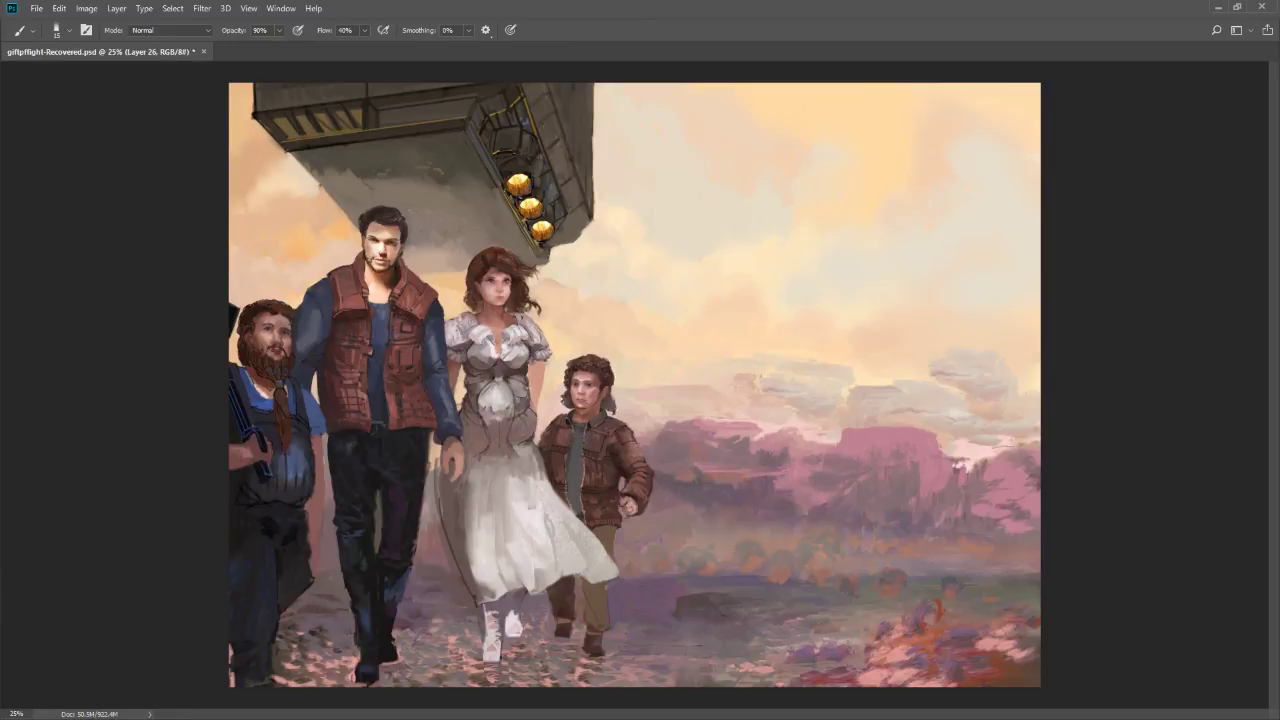
key(z)
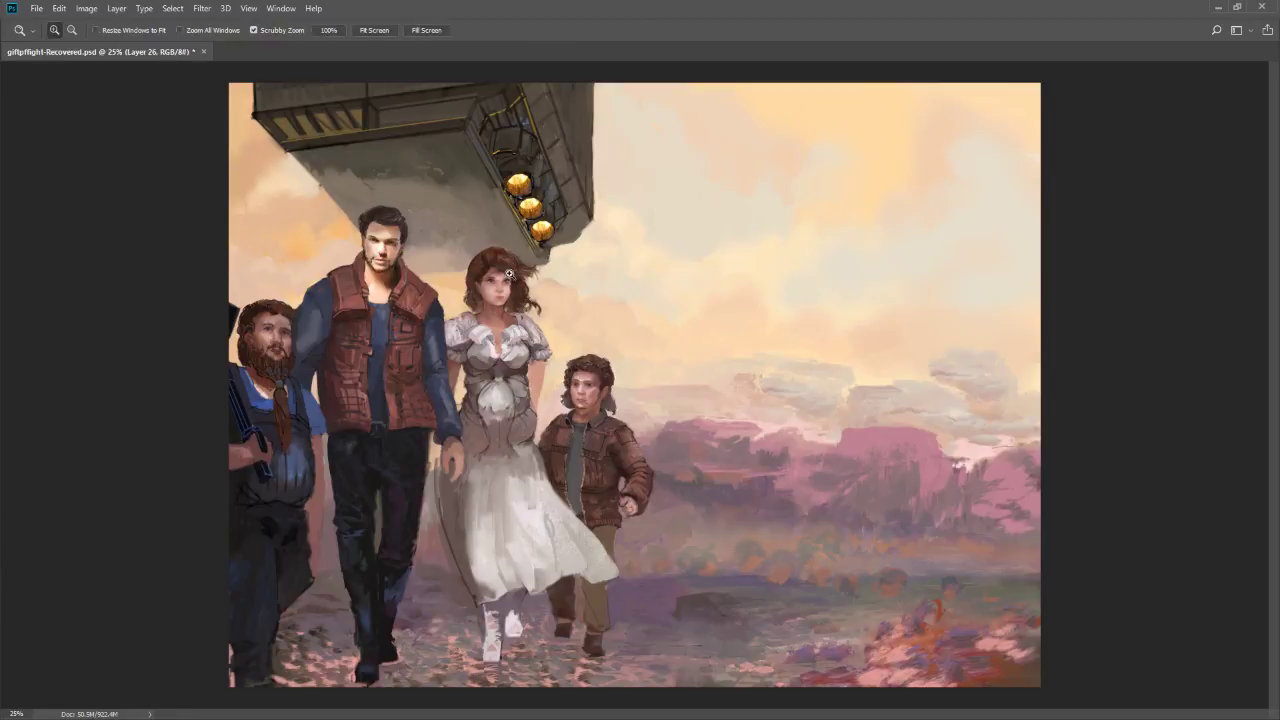
click(502, 302)
key(h)
key(ctrl+minus)
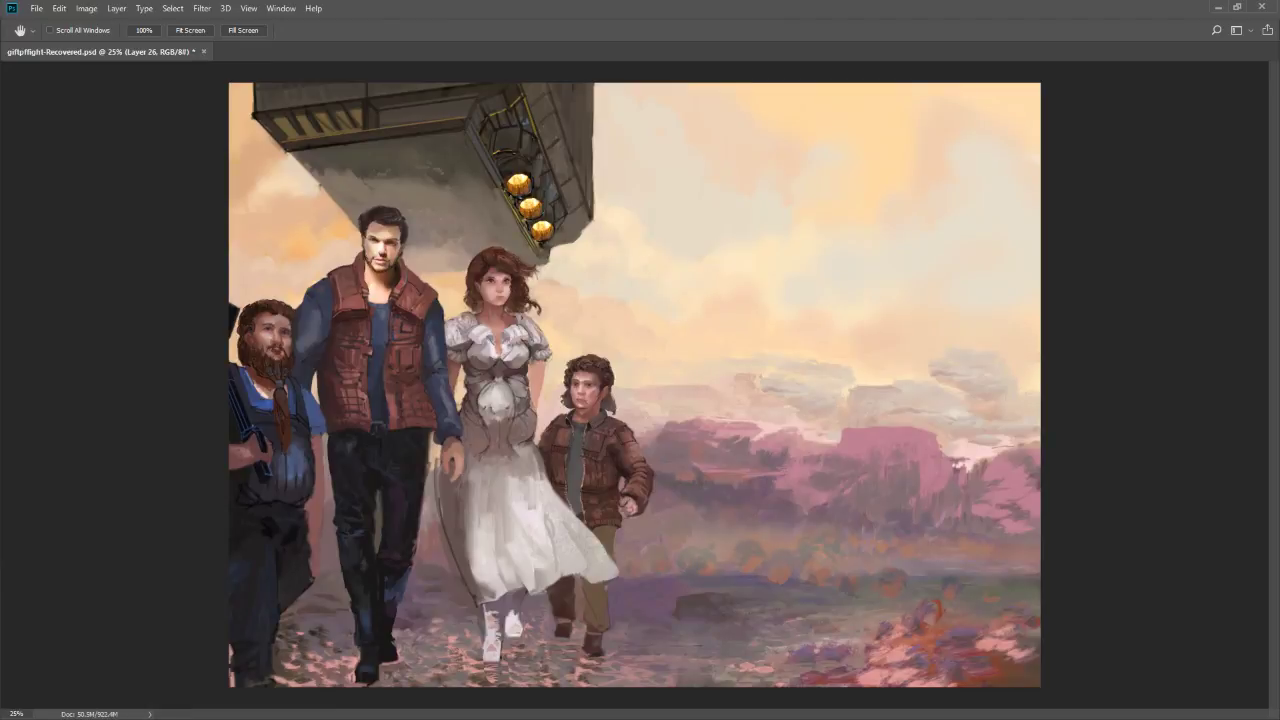
Touch up the bearded man's overalls, hand and gun, and the outer edge of the taller man's trousers at 80% opacity
key(b)
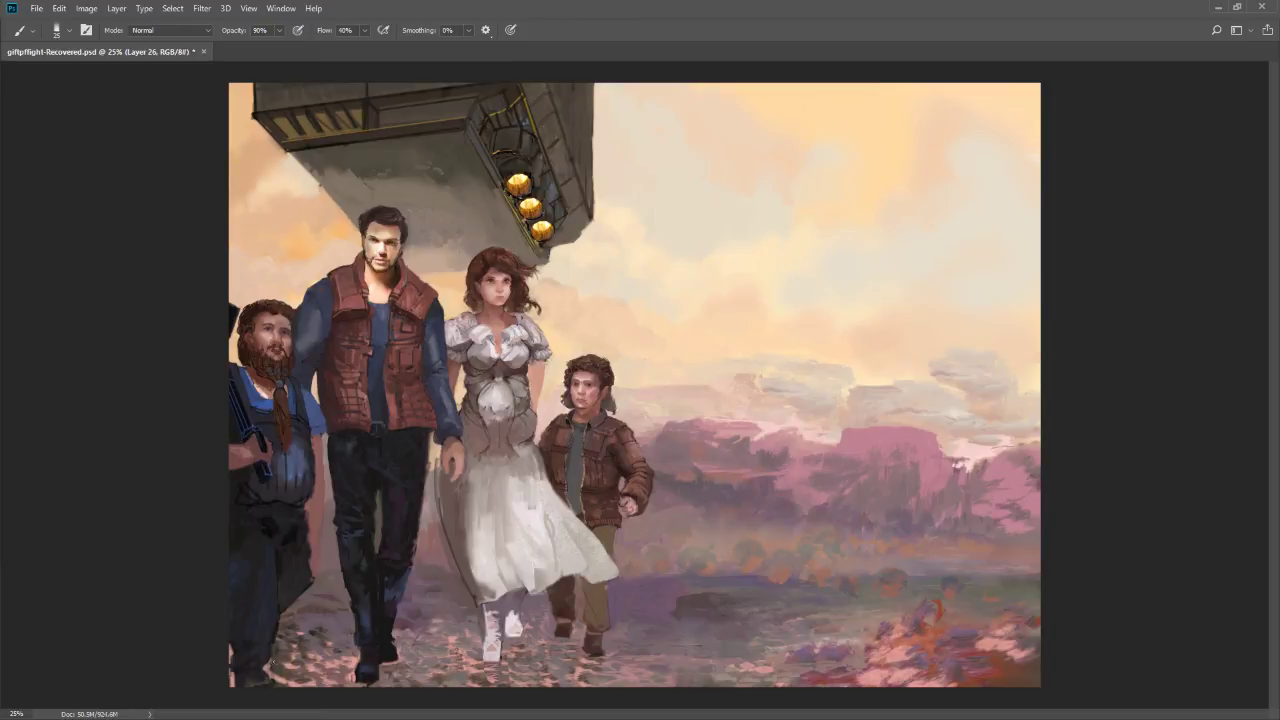
key(bracketright)
drag(239, 502, 236, 491)
key([)
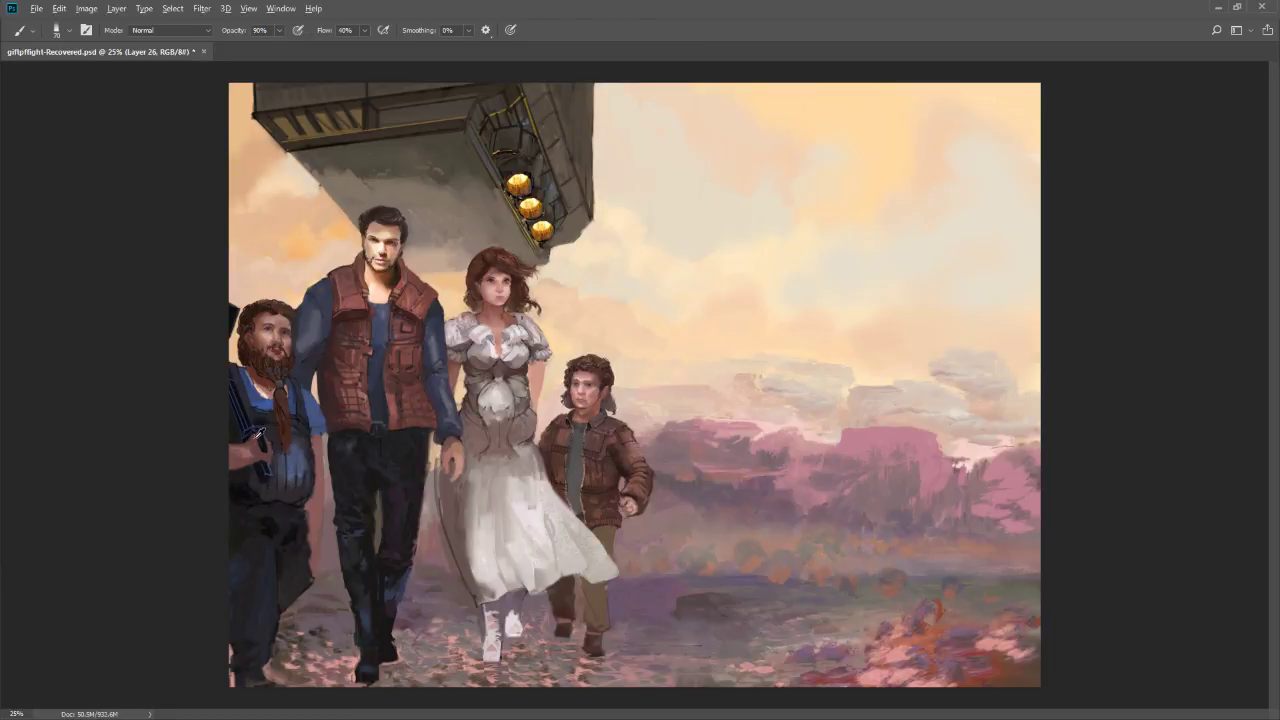
drag(262, 440, 254, 432)
key(8)
drag(334, 466, 336, 514)
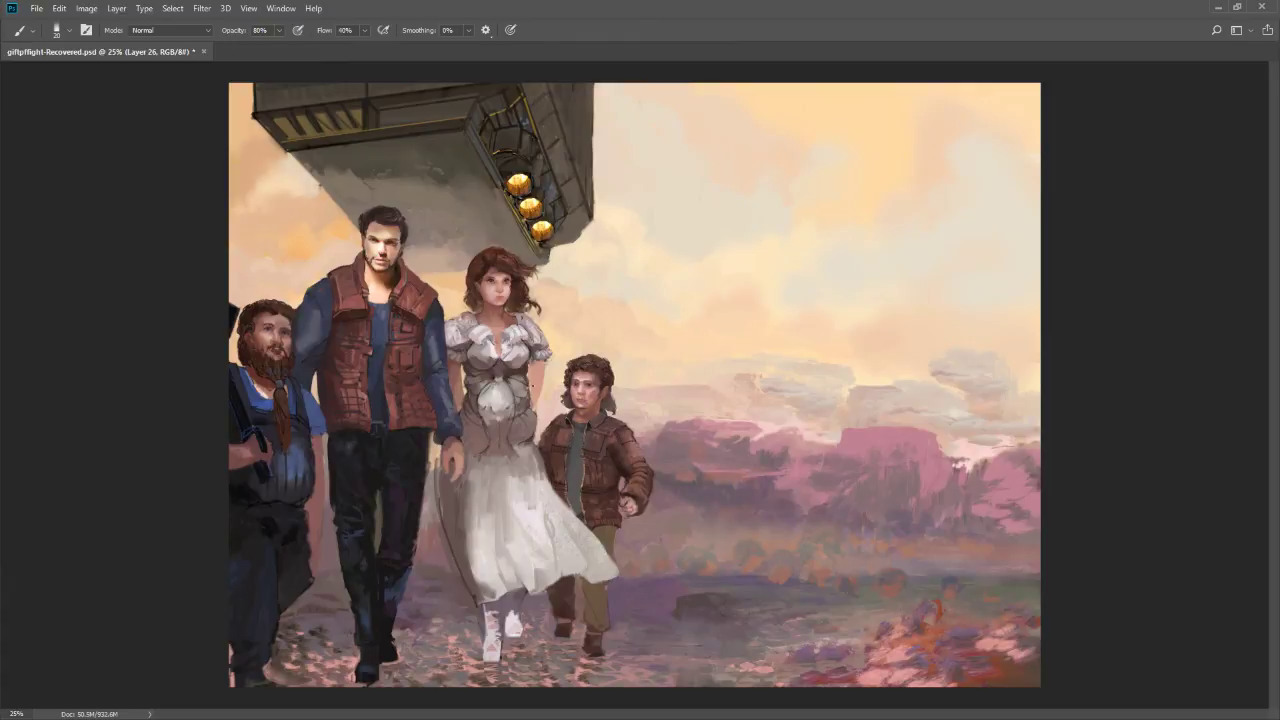
Paint the woman's forearms and clasped hands in skin tones over the front of her dress, refining them with a smaller brush
mouse_move(524, 400)
mouse_down()
mouse_move(518, 440)
mouse_move(494, 462)
mouse_move(470, 420)
mouse_move(478, 440)
mouse_up()
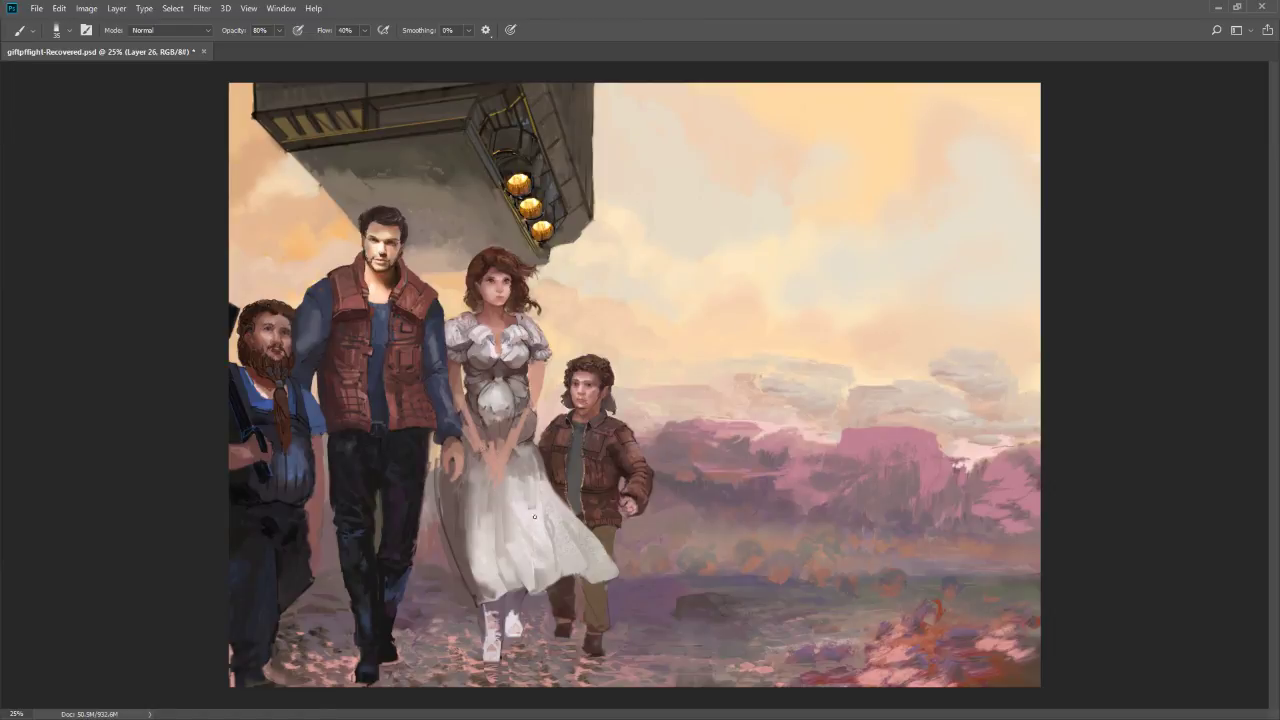
key(e)
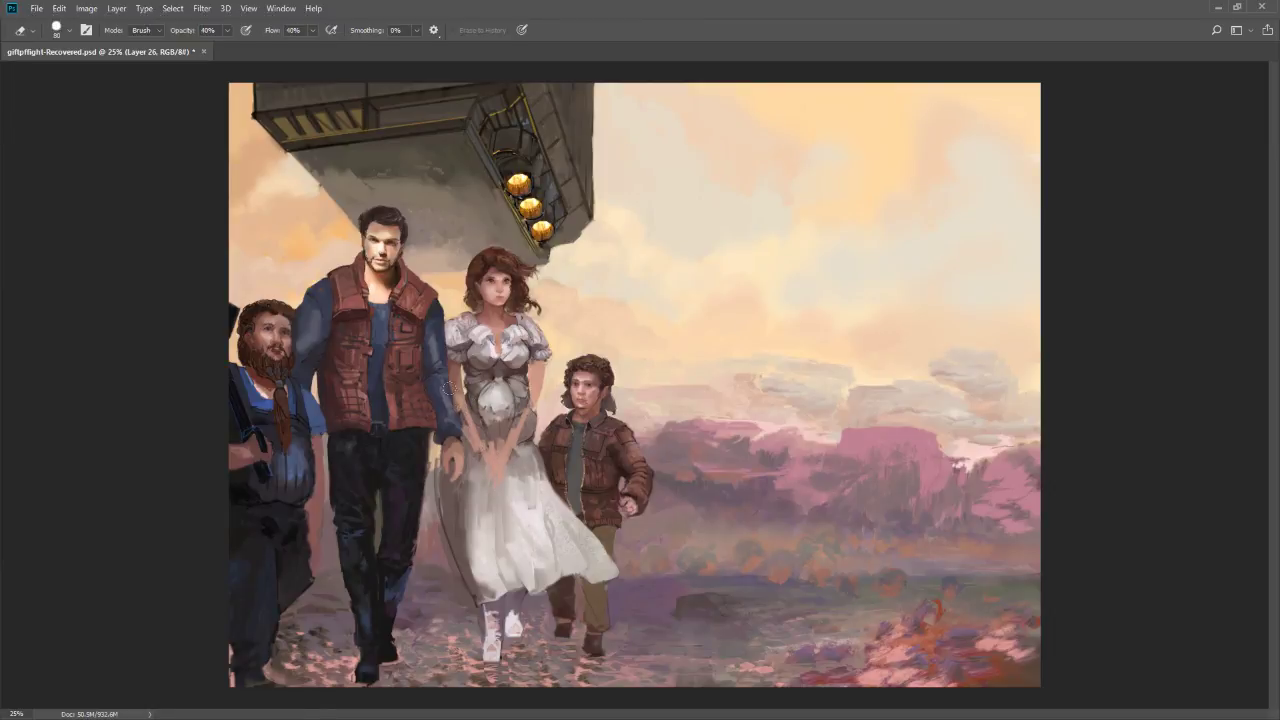
key(b)
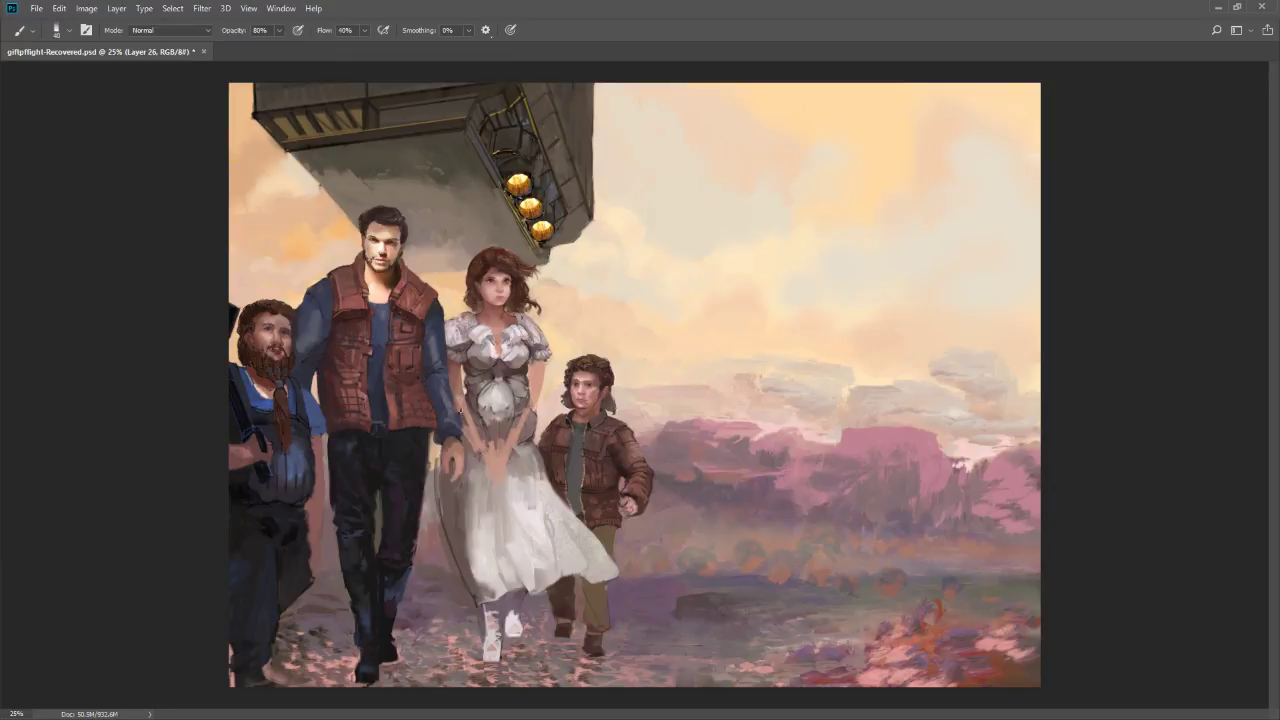
key(bracketleft)
key(bracketleft)
mouse_move(528, 400)
mouse_down()
mouse_move(505, 455)
mouse_move(537, 406)
mouse_up()
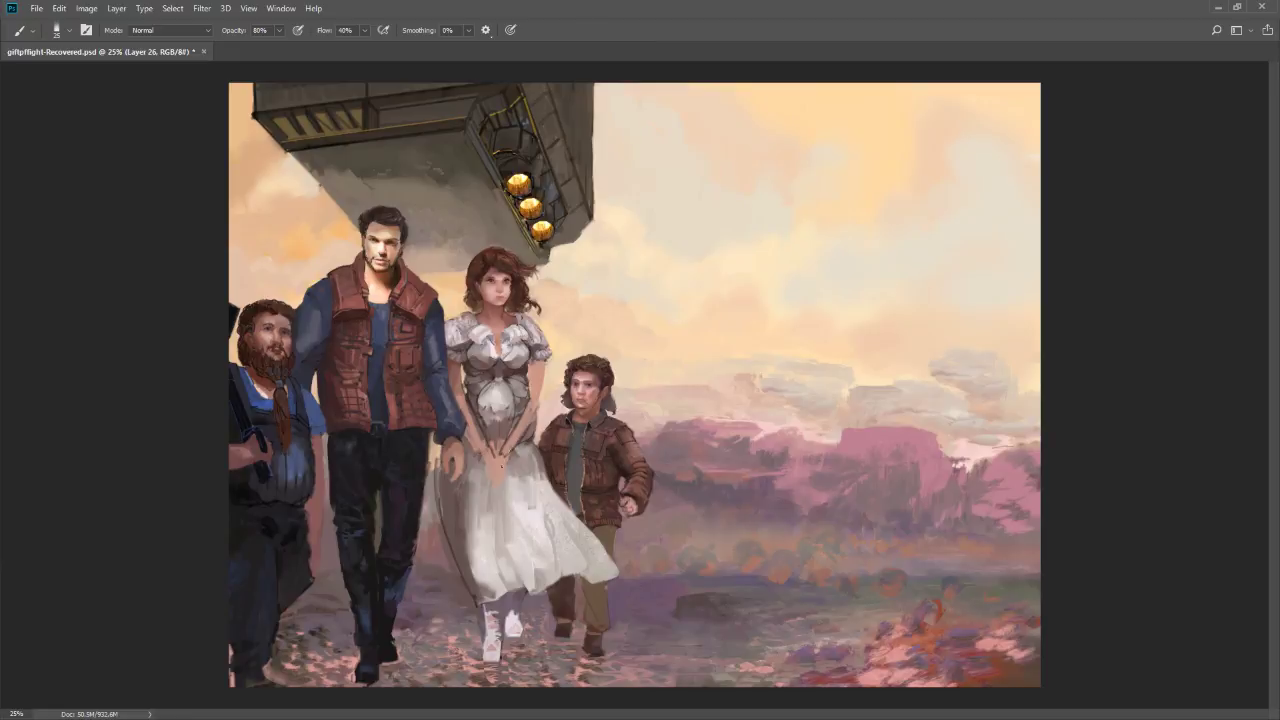
Outline the woman's clasped hands and forearms with a near-black colour
key(alt+c)
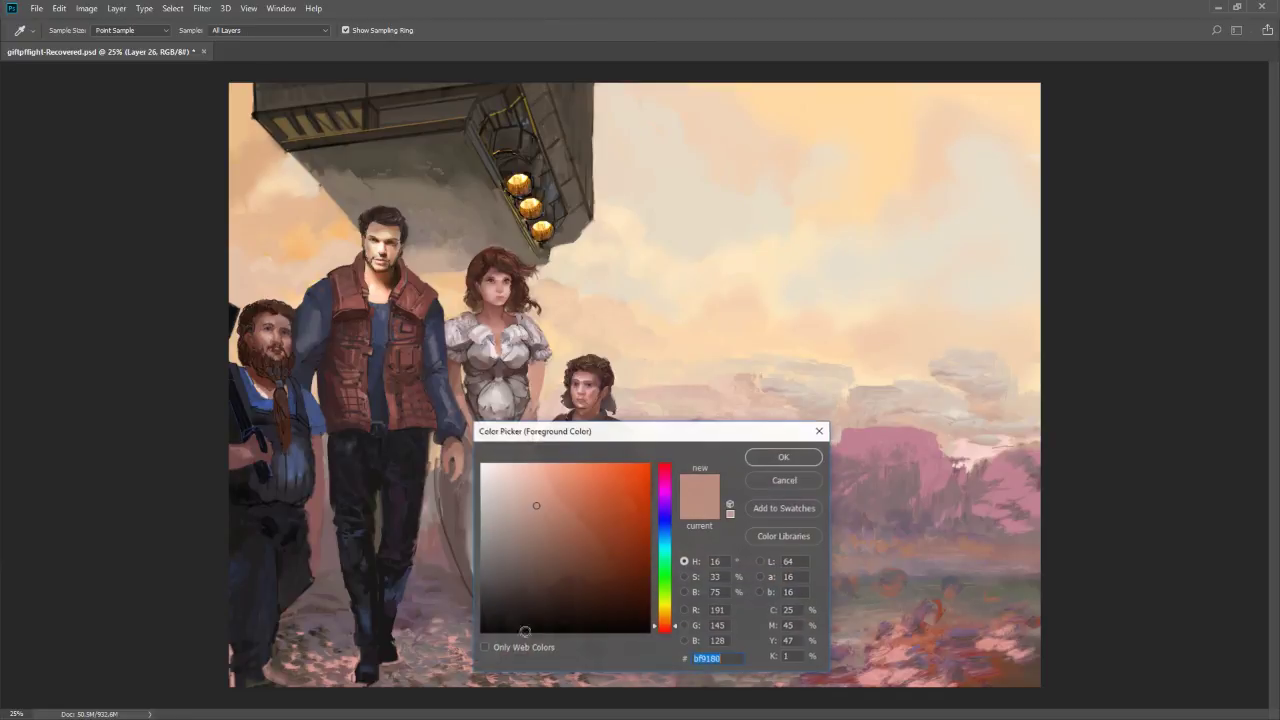
click(627, 632)
click(784, 457)
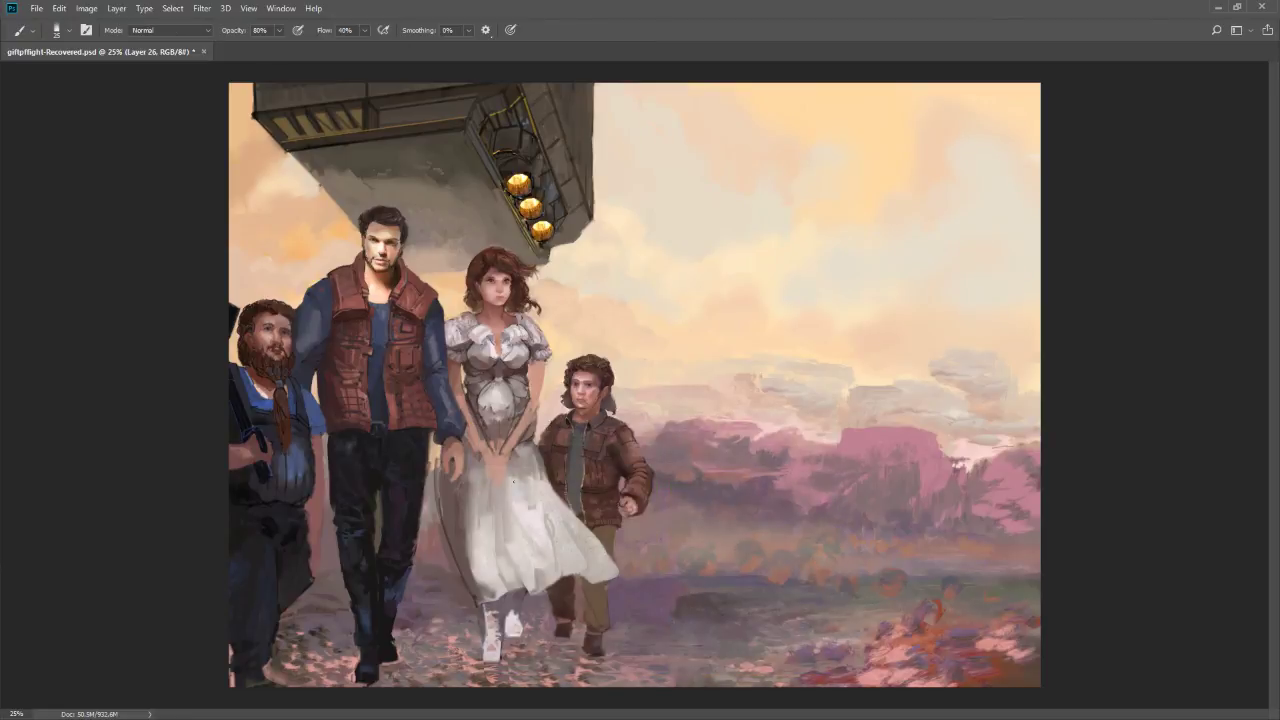
drag(466, 441, 480, 457)
drag(494, 455, 493, 494)
key(ctrl+z)
drag(506, 450, 500, 493)
drag(501, 447, 531, 393)
mouse_move(510, 455)
mouse_down()
mouse_move(546, 401)
mouse_move(547, 366)
mouse_up()
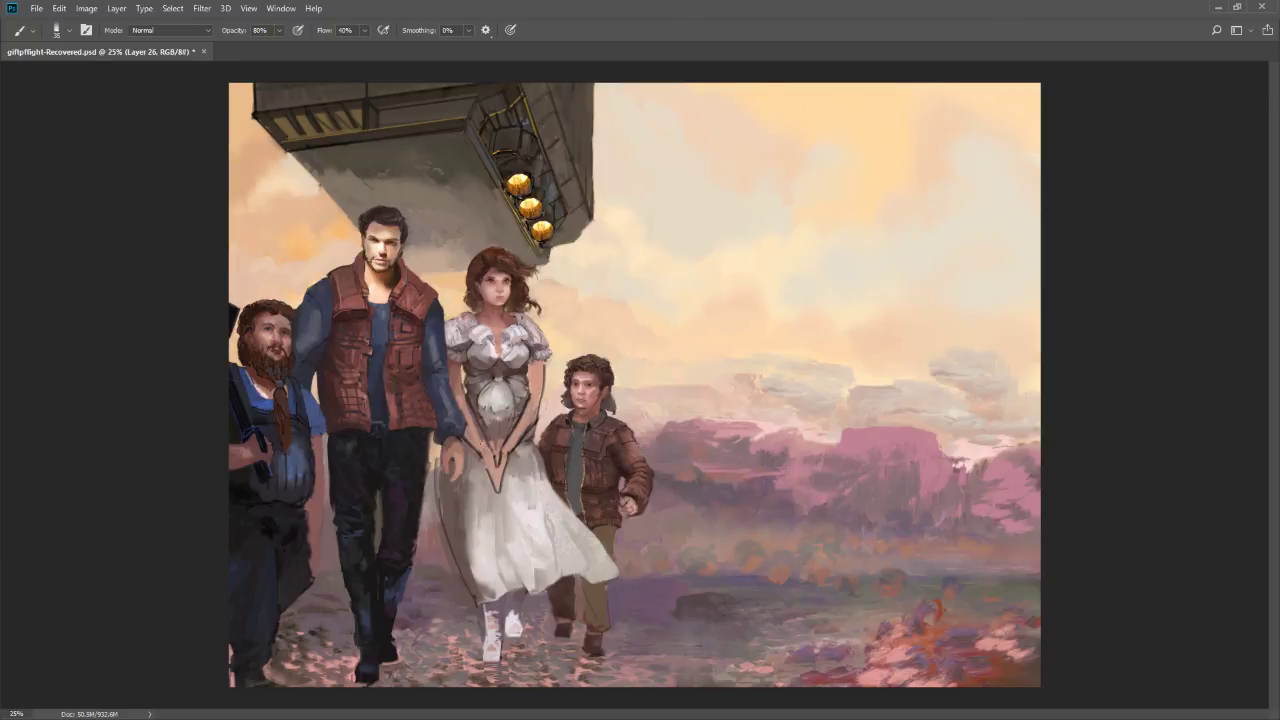
click(480, 455)
drag(502, 459, 496, 456)
Paint grey shading down the skirt from the clasped hands toward the windblown hem, using a larger brush at 70% opacity
key(bracketleft)
key(bracketleft)
key(bracketleft)
key(bracketleft)
key(bracketright)
drag(514, 474, 552, 520)
key(bracketright)
key(bracketright)
key(bracketright)
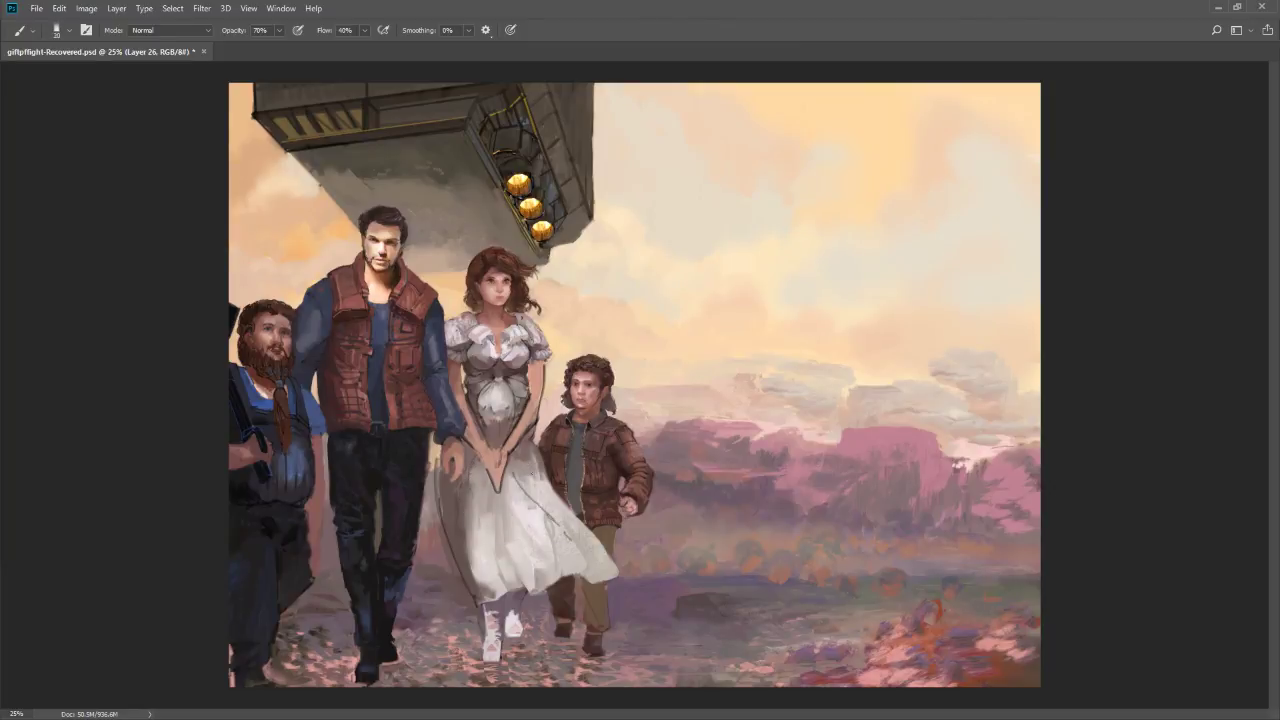
key(bracketright)
drag(529, 478, 597, 563)
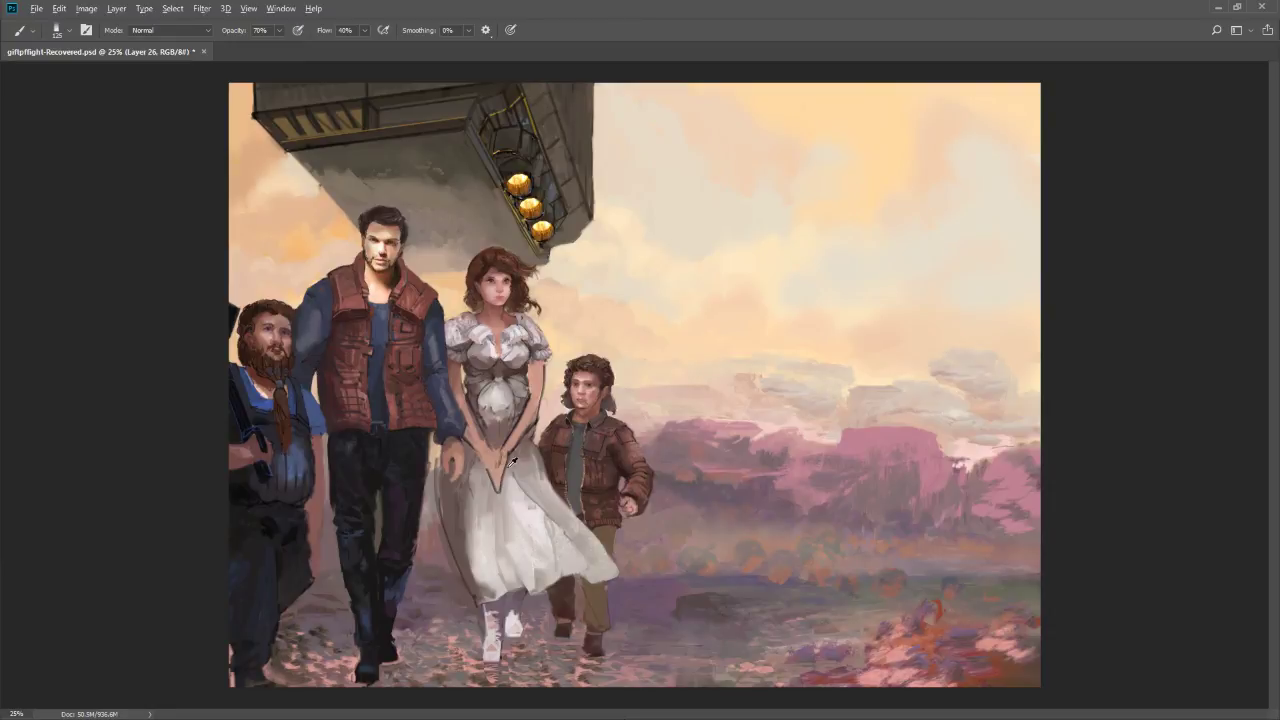
Soften the dark outline around the woman's clasped fingers with a smaller brush at 80% opacity
key(bracketleft)
key(bracketleft)
key(bracketleft)
key(bracketleft)
key(bracketleft)
key(8)
Retouch the boy's eyes at 90% opacity, working close up on his face
key(z)
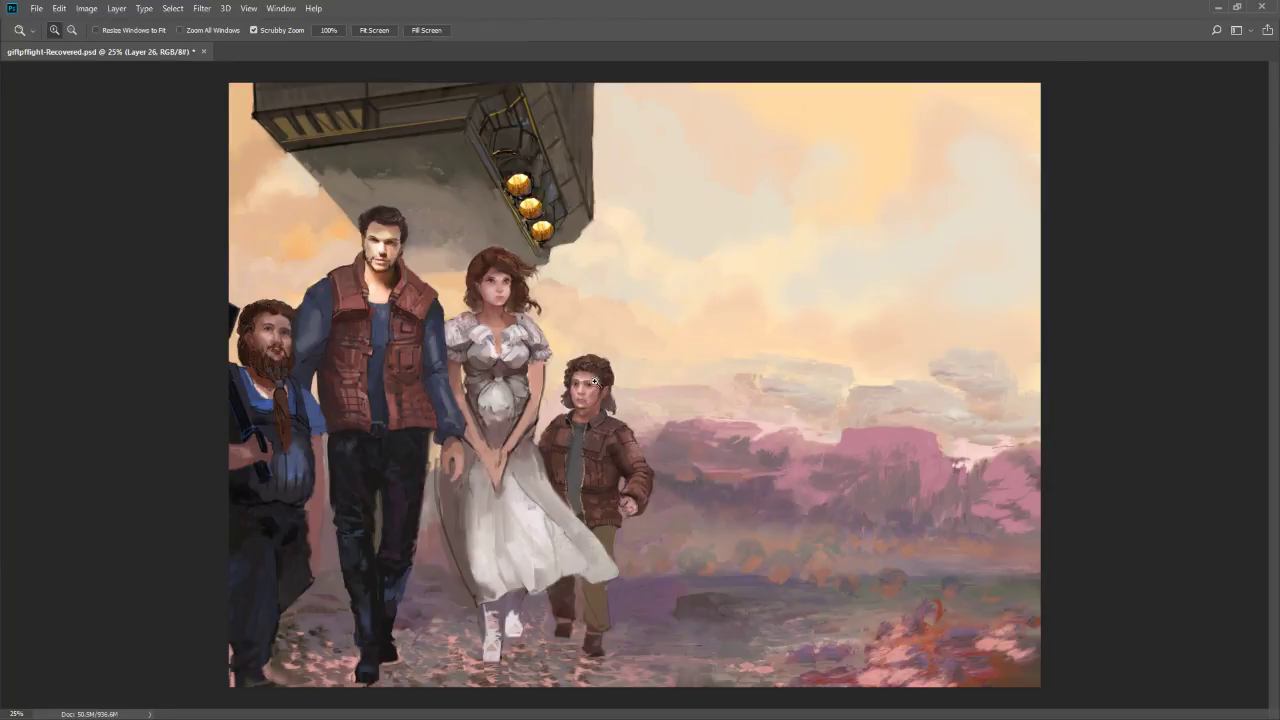
drag(594, 384, 557, 402)
key(l)
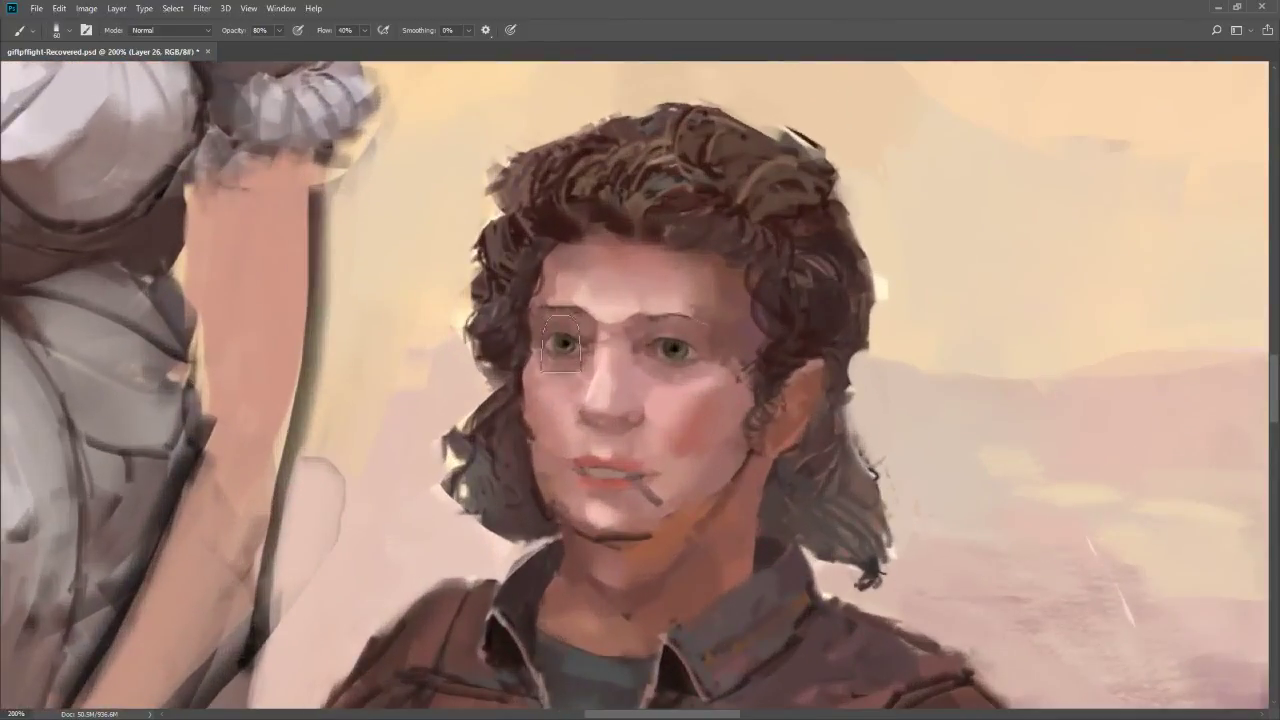
key(b)
key(bracketright)
key(9)
mouse_move(549, 344)
mouse_down()
mouse_move(694, 350)
mouse_move(682, 358)
mouse_up()
key(z)
drag(643, 403, 535, 568)
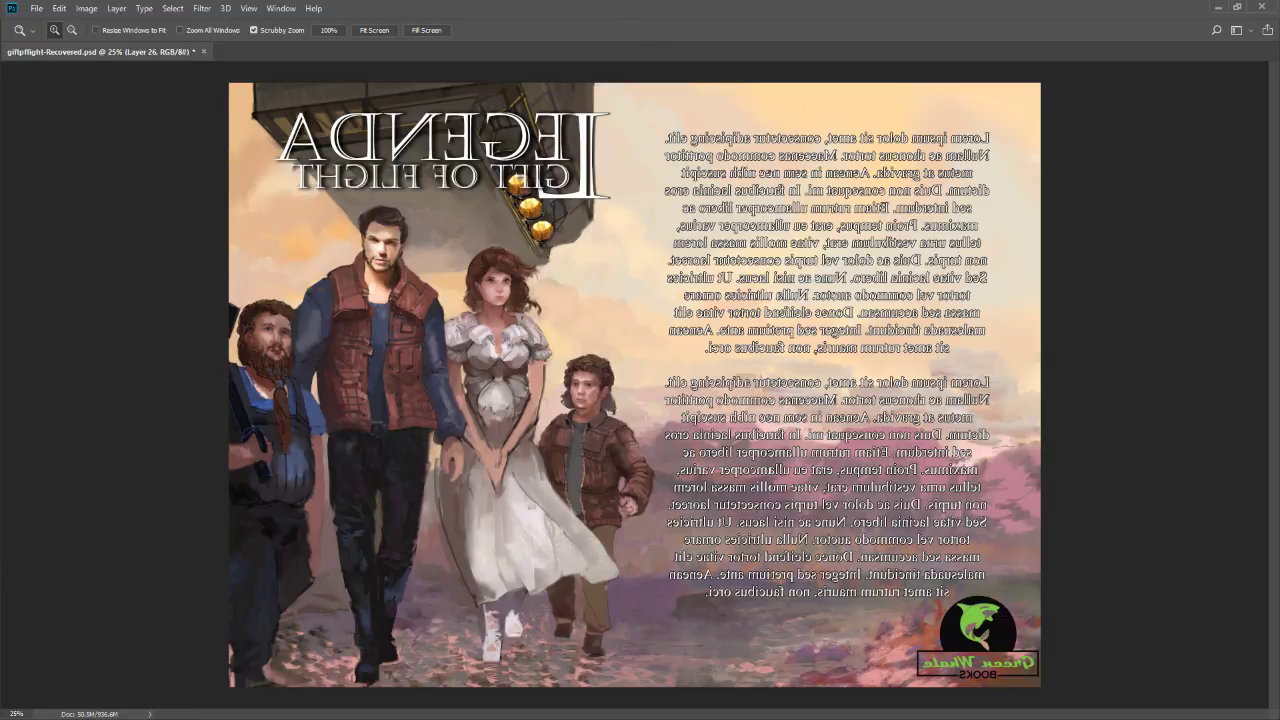
Flip the cover horizontally so its lettering reads correctly, and check the woman and the whole composition
key(ctrl+z)
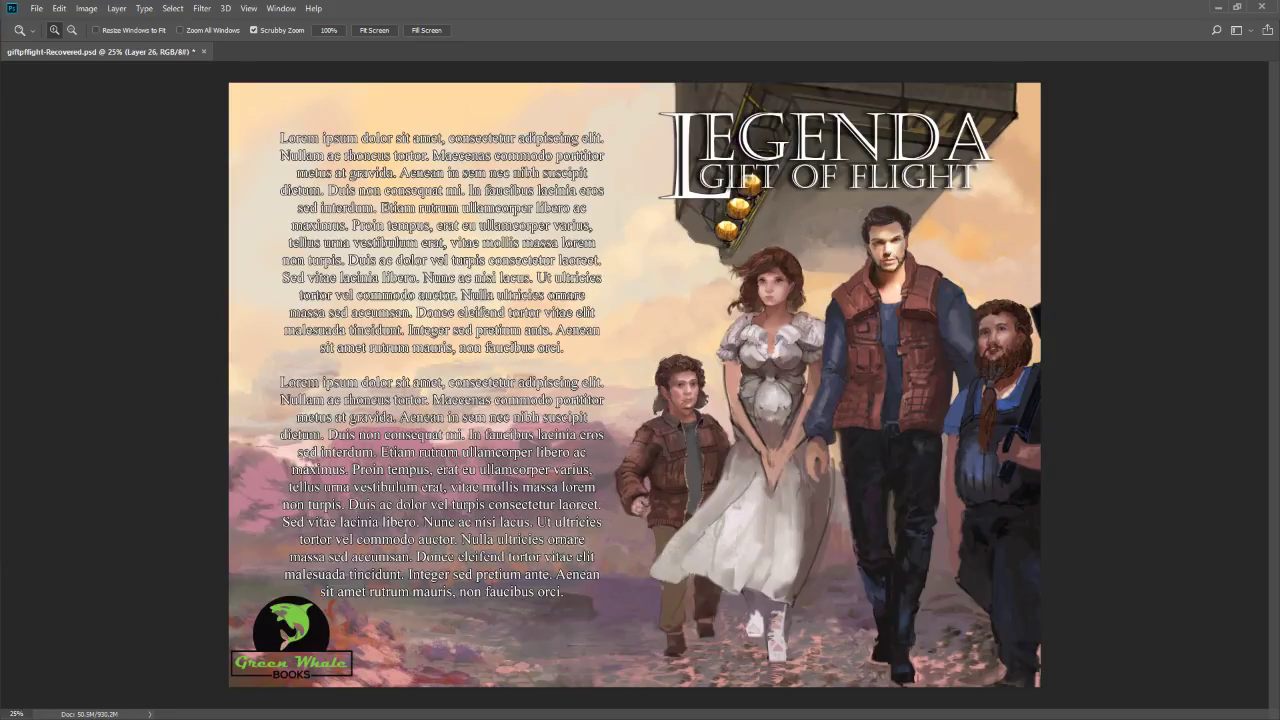
click(780, 288)
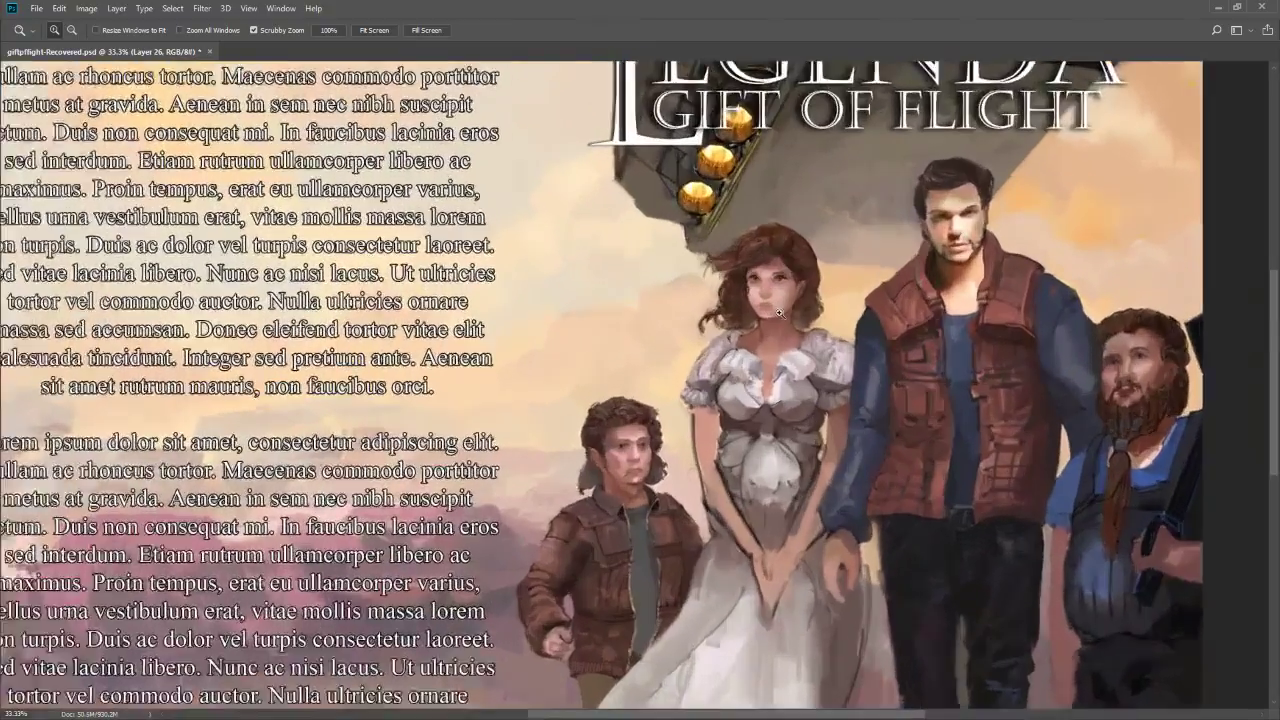
click(780, 313)
click(770, 322)
click(751, 348)
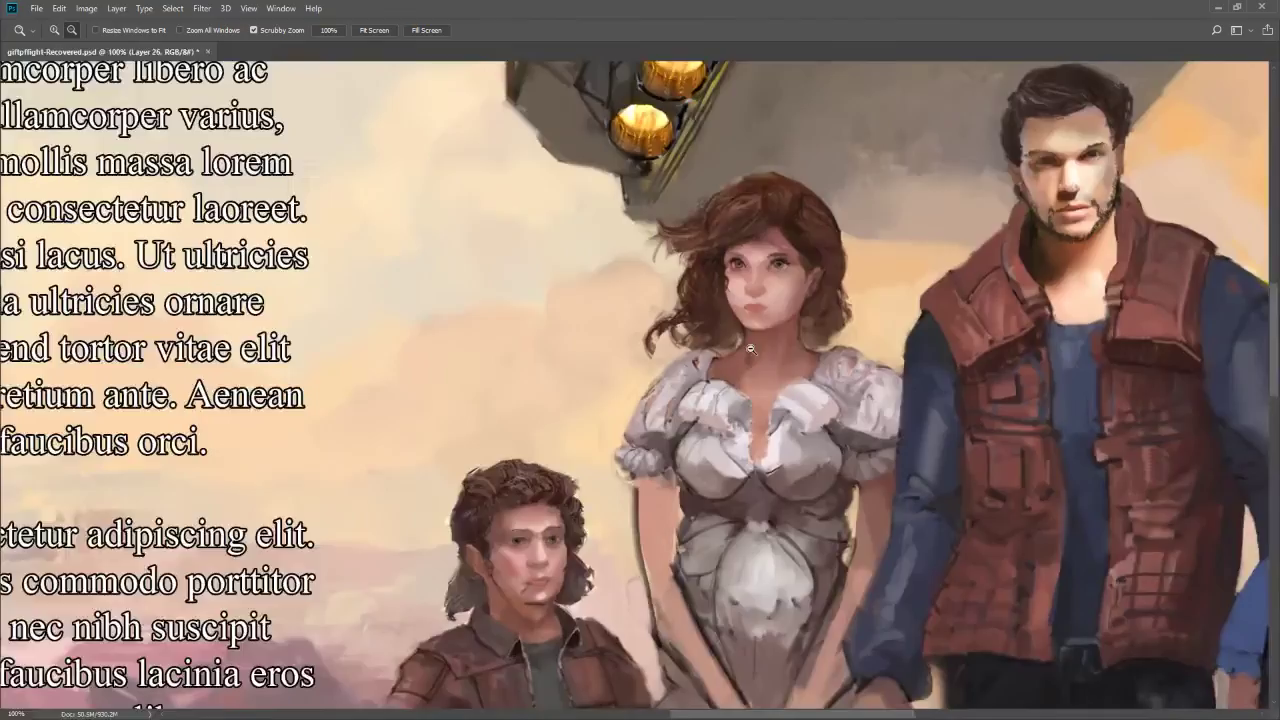
alt+click(751, 348)
alt+click(751, 348)
alt+click(751, 348)
key(h)
drag(738, 473, 674, 383)
key(z)
alt+click(684, 456)
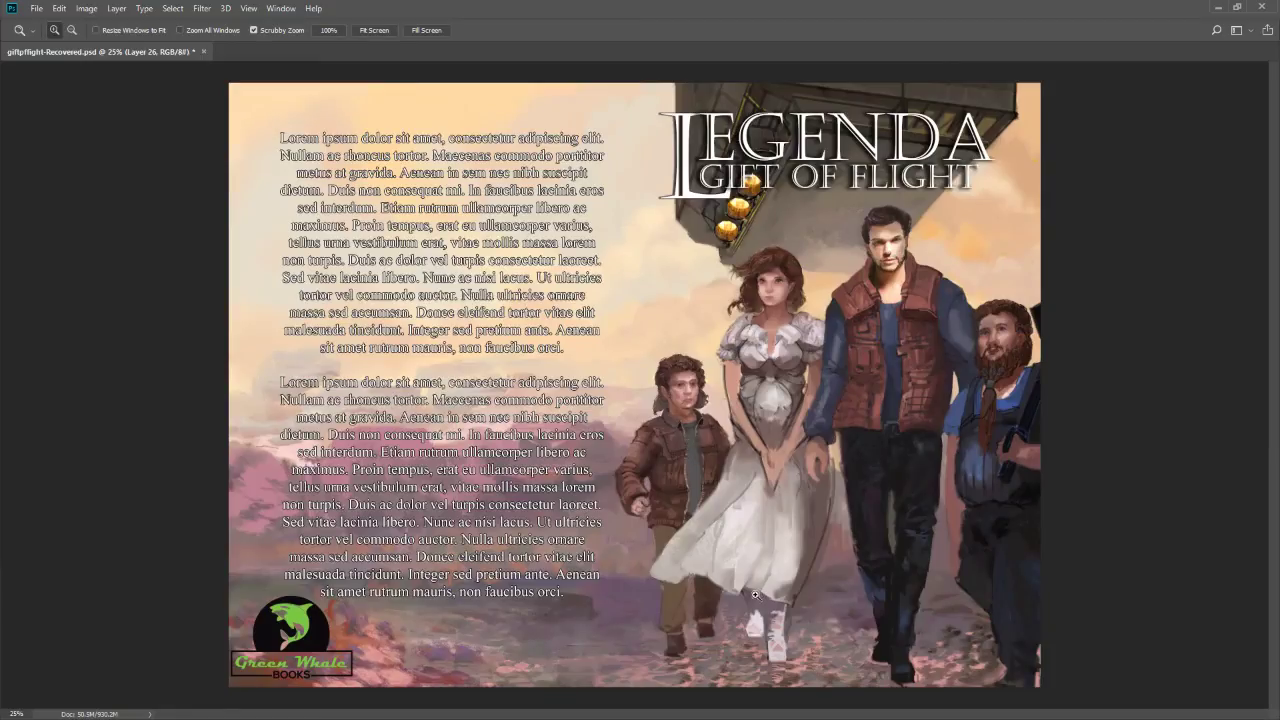
Draw a thin near-black (#090400) line down the outer edge of the woman's arm below the puffed sleeve
key(b)
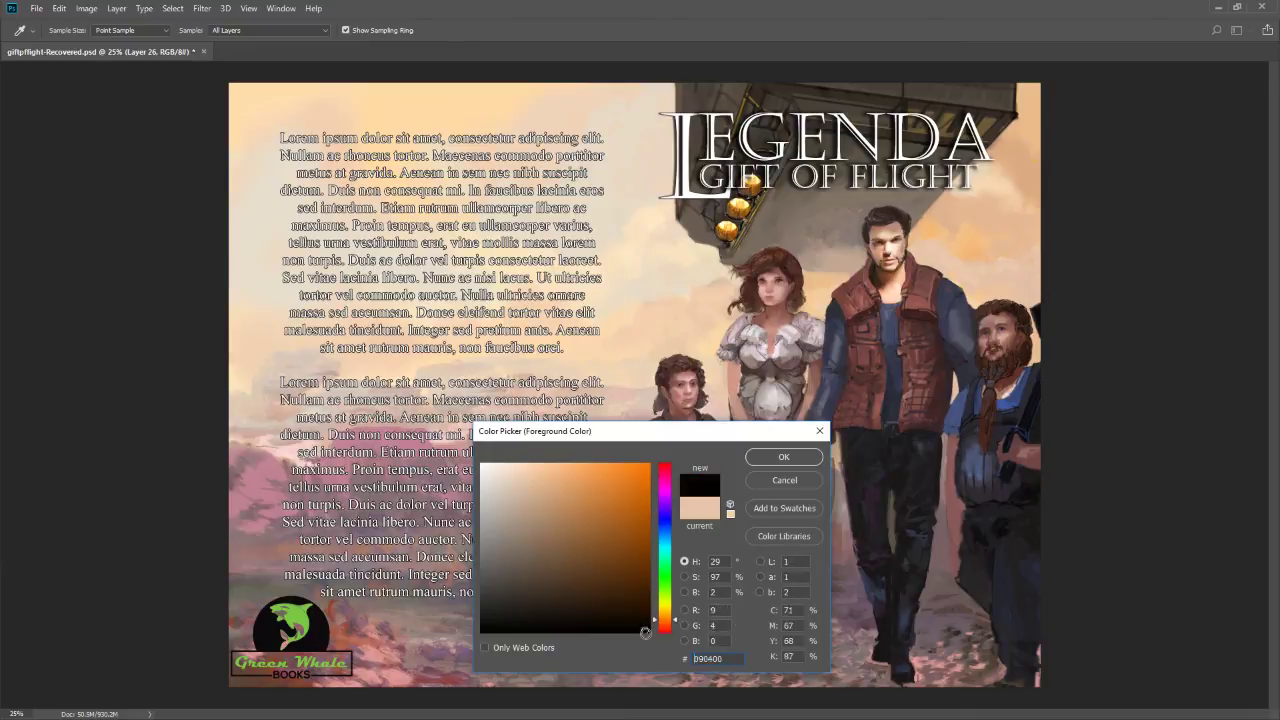
click(784, 457)
key(bracketleft)
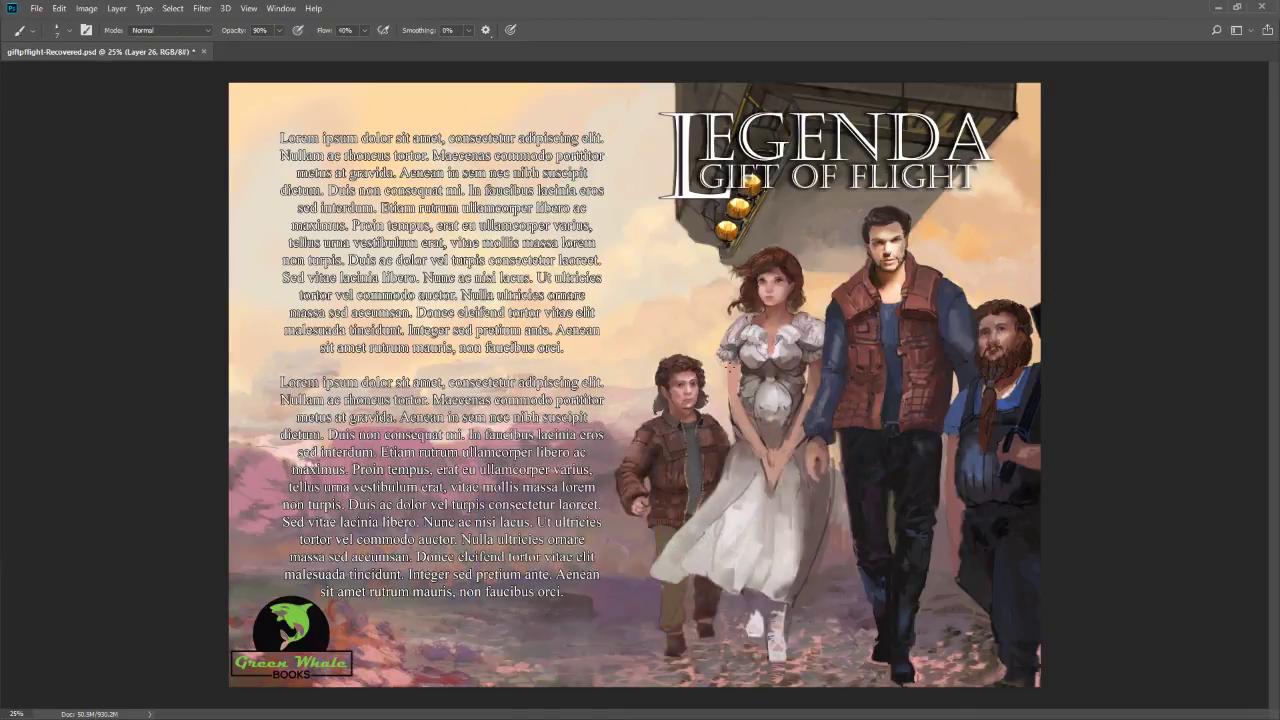
drag(729, 362, 730, 424)
Paint fine light pink touches along the edge of the woman's face beside the curls and check them from a distance
key(z)
drag(772, 268, 765, 312)
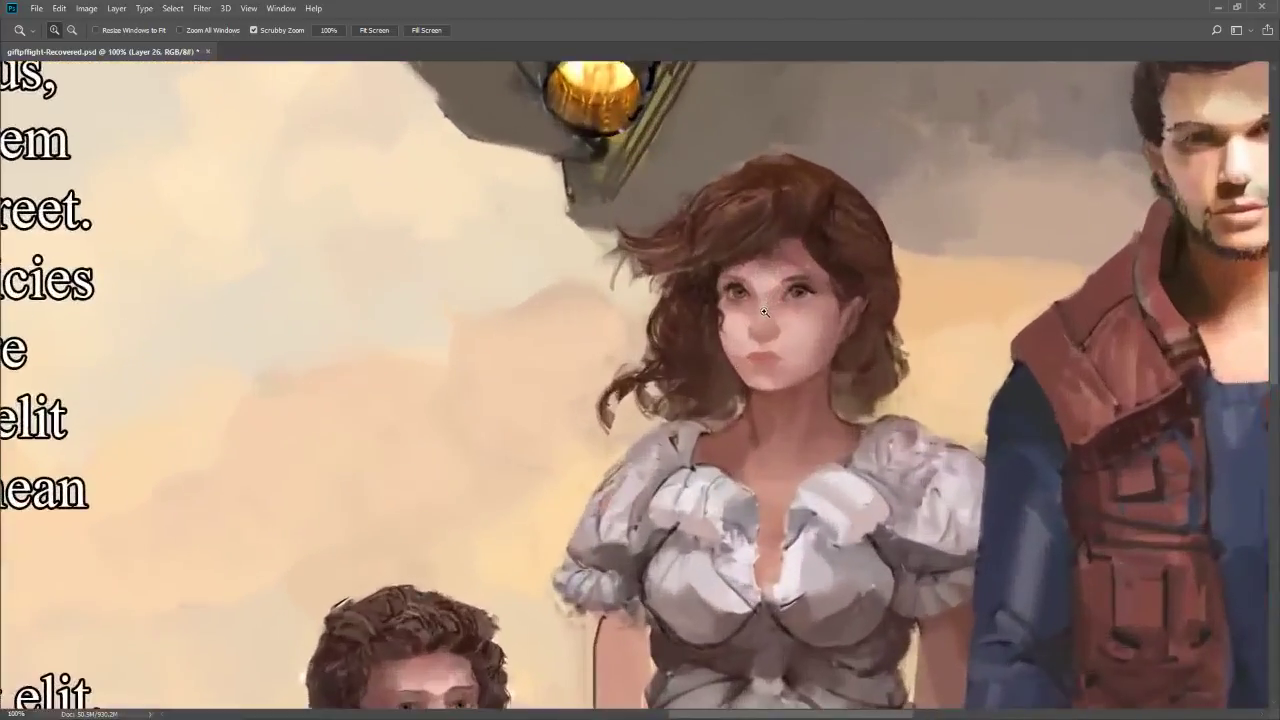
click(765, 312)
alt+click(690, 339)
key(n)
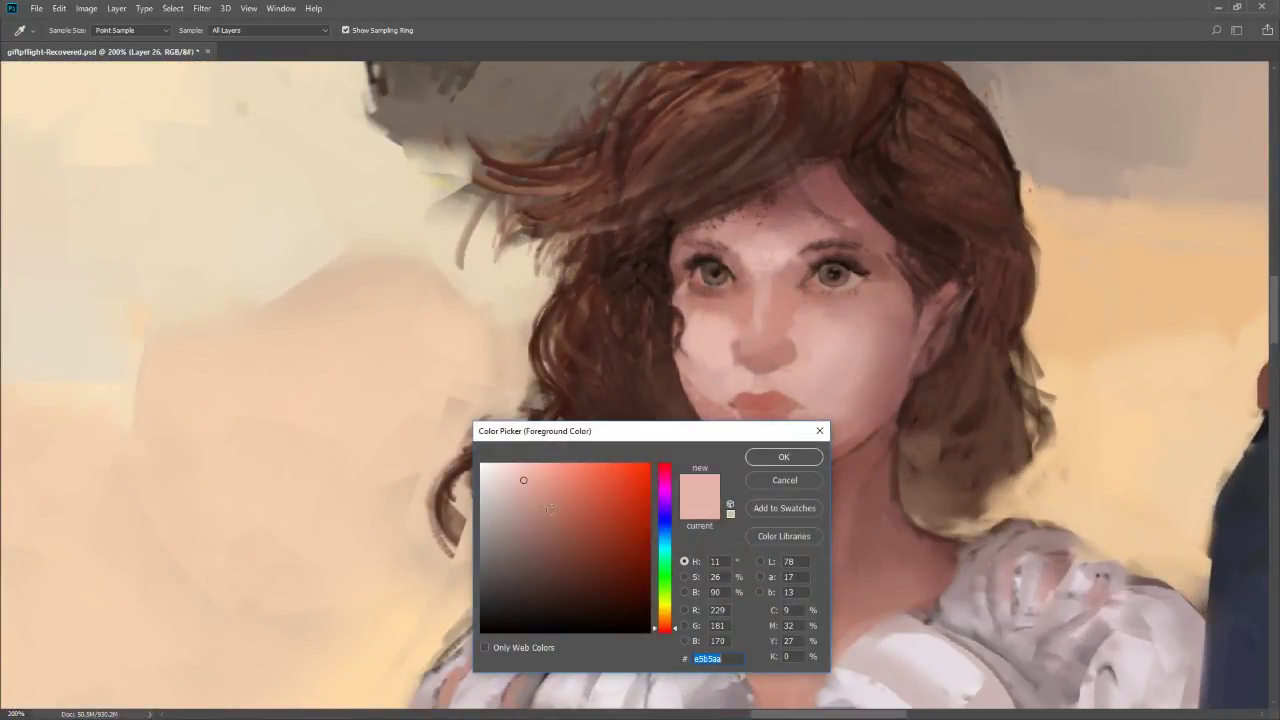
click(543, 453)
click(784, 457)
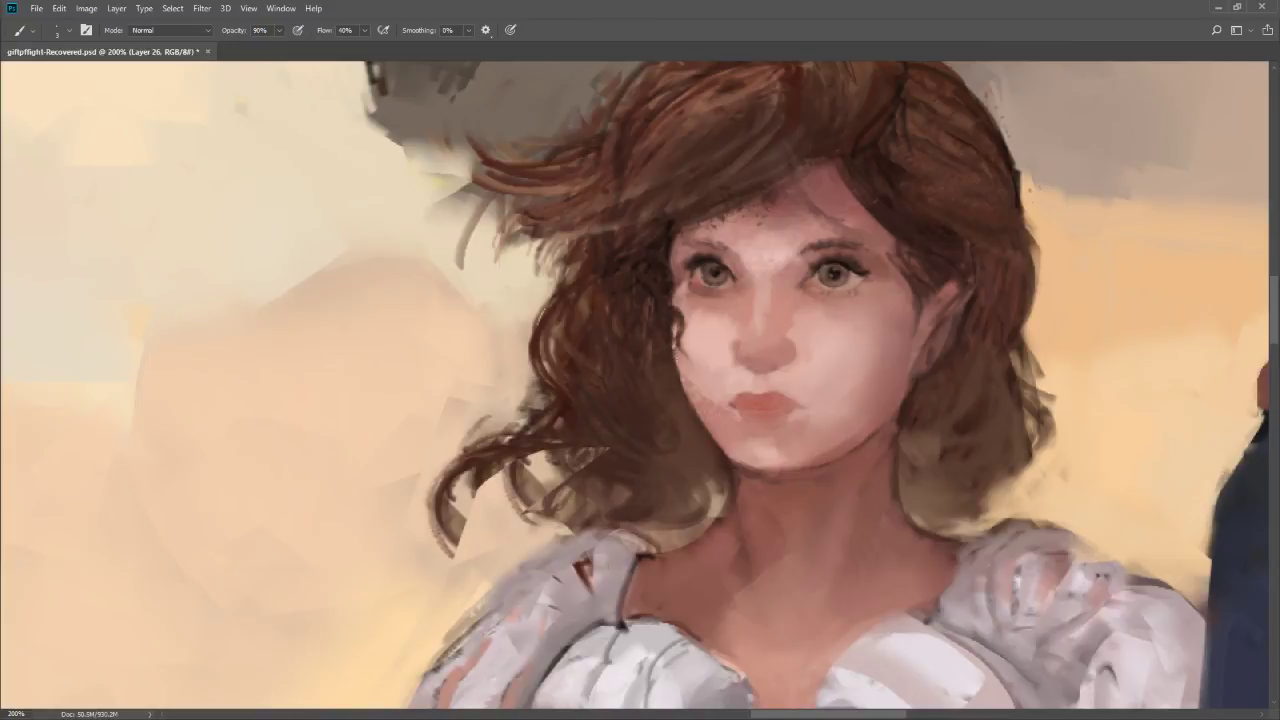
drag(675, 342, 676, 366)
drag(670, 264, 670, 254)
key(z)
alt+click(700, 475)
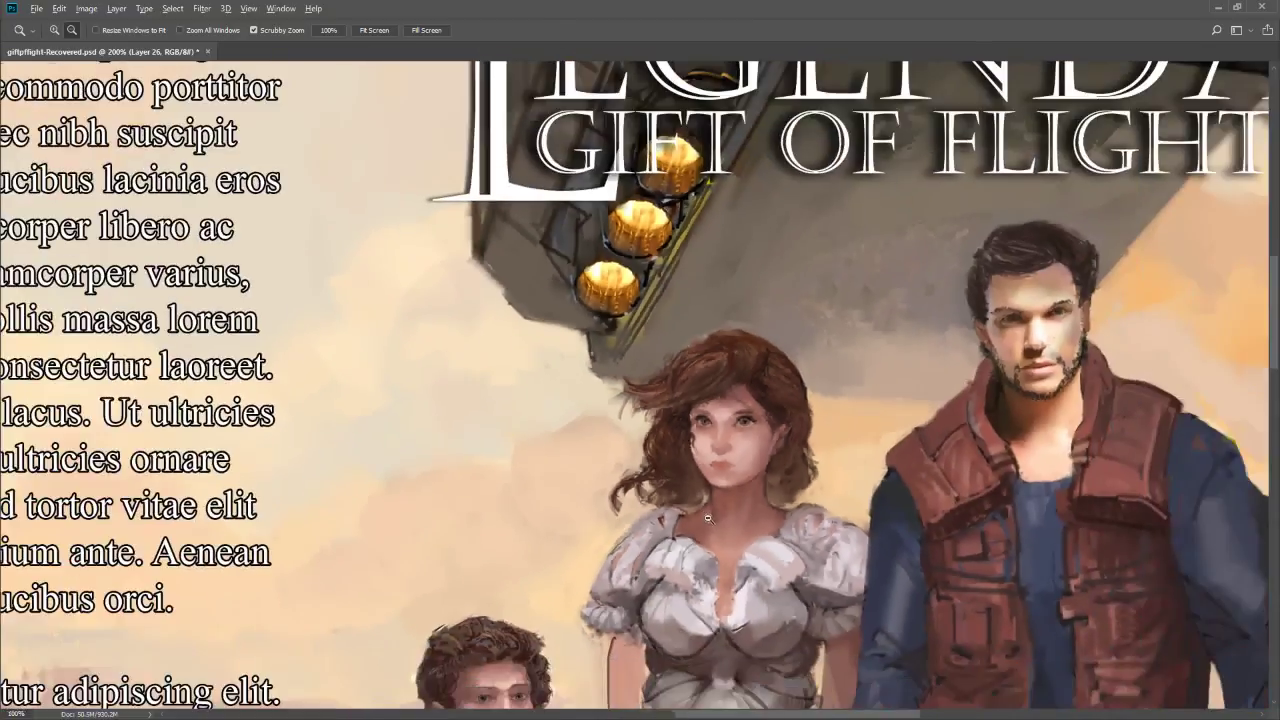
alt+click(700, 475)
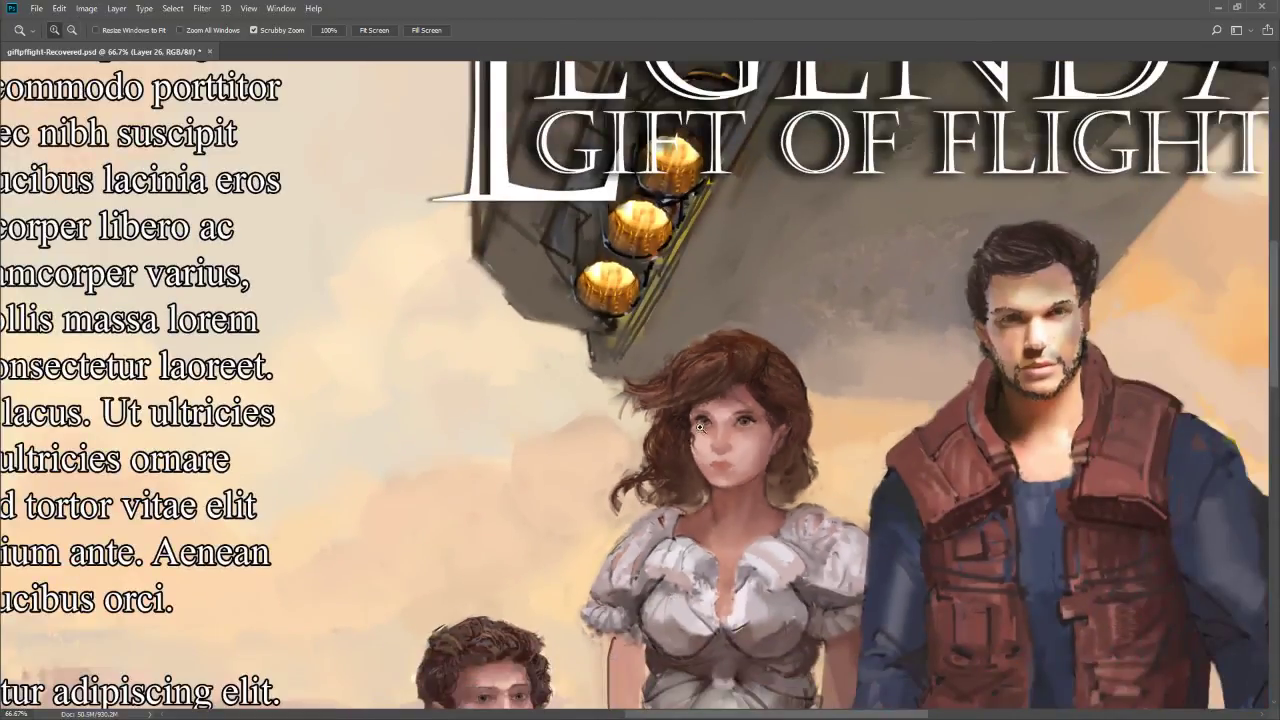
Add a light highlight along the woman's lower cheek and jaw on the side facing the boy
click(721, 484)
click(721, 484)
key(b)
drag(697, 463, 680, 456)
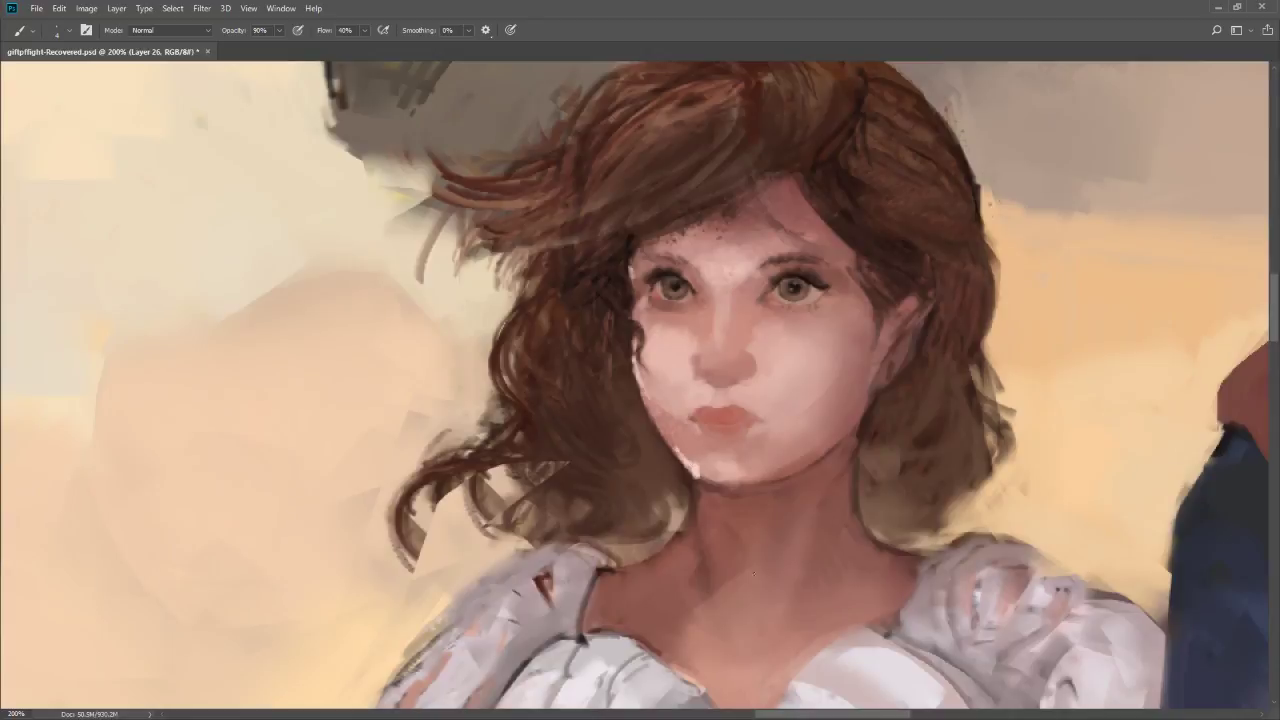
Paint a thin near-black contour along the woman's jaw and cheek, checking the whole cover
key(n)
click(636, 628)
click(787, 457)
mouse_move(676, 456)
mouse_down()
mouse_move(697, 496)
mouse_move(642, 402)
mouse_up()
key(z)
alt+click(676, 552)
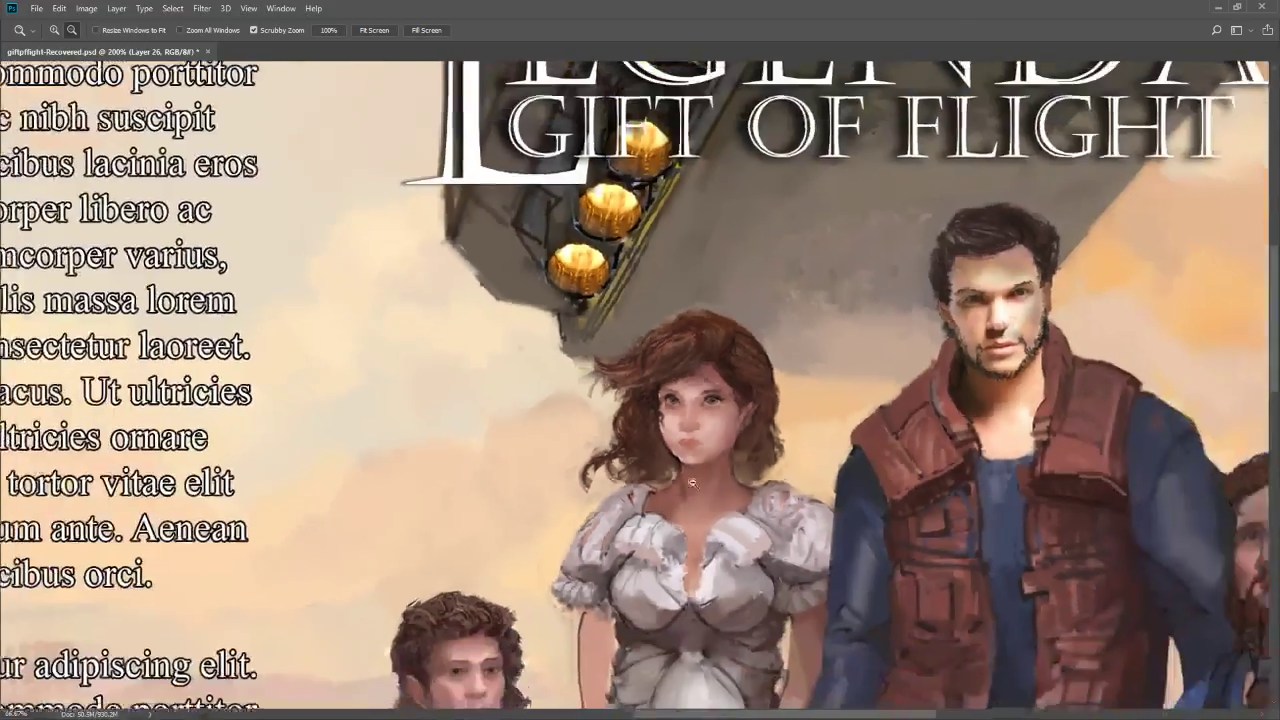
alt+click(676, 552)
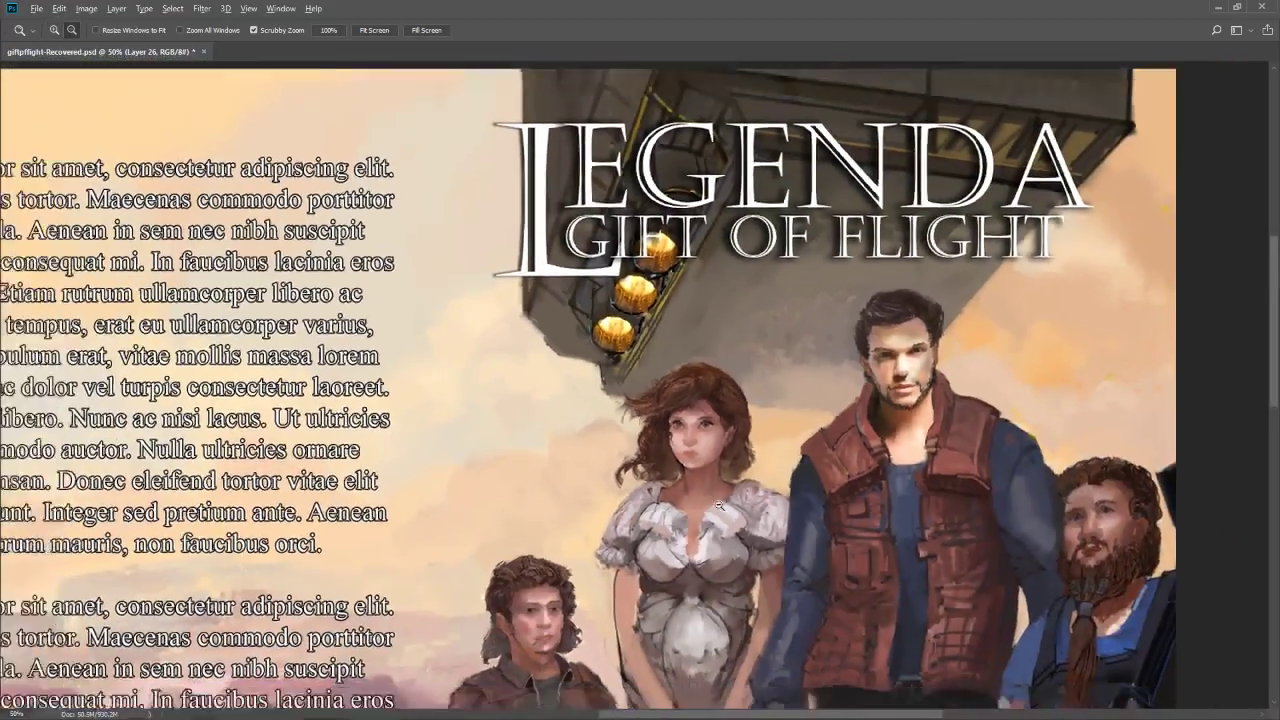
alt+click(631, 557)
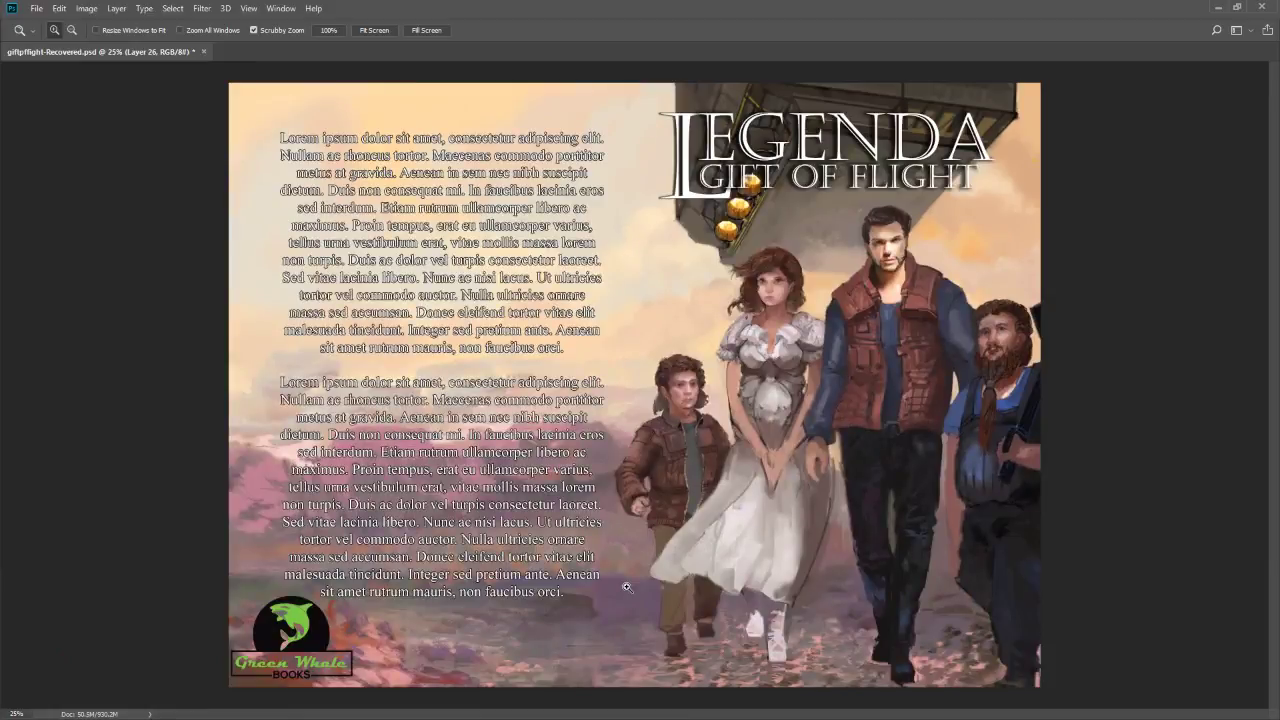
Touch up the woman's hair above her forehead with a smaller brush and review the full cover
click(778, 275)
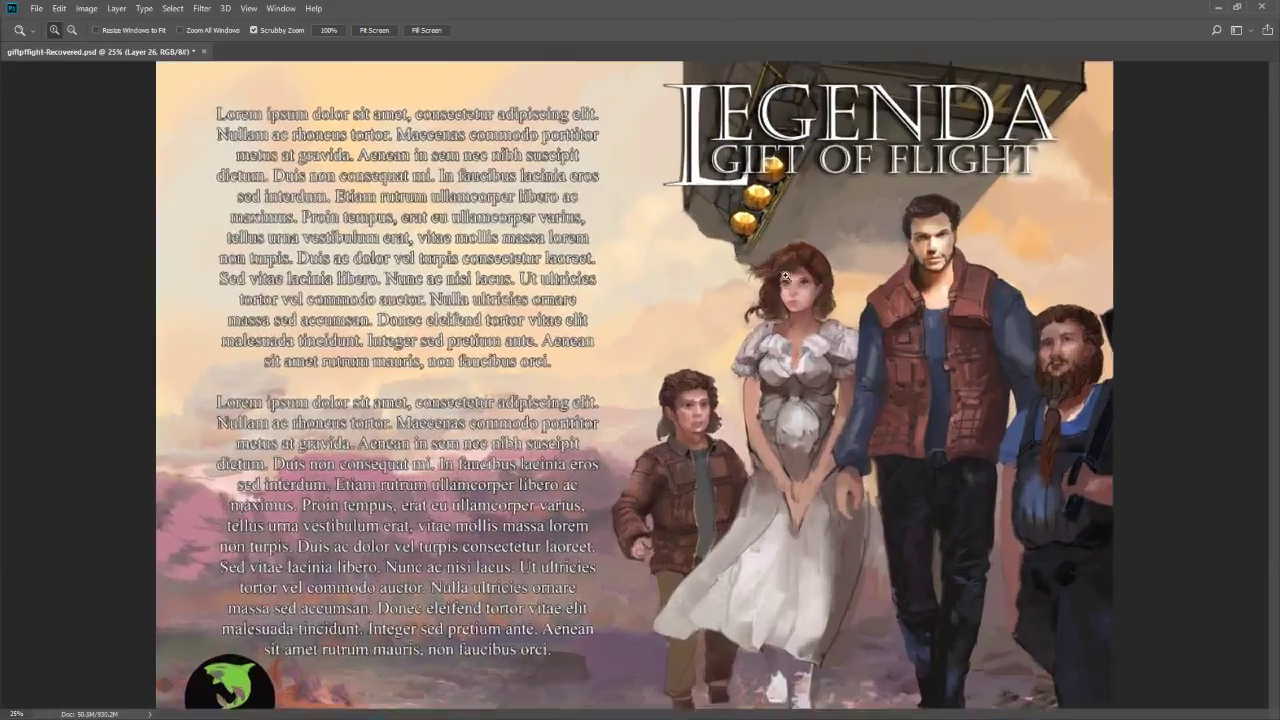
click(786, 271)
key(b)
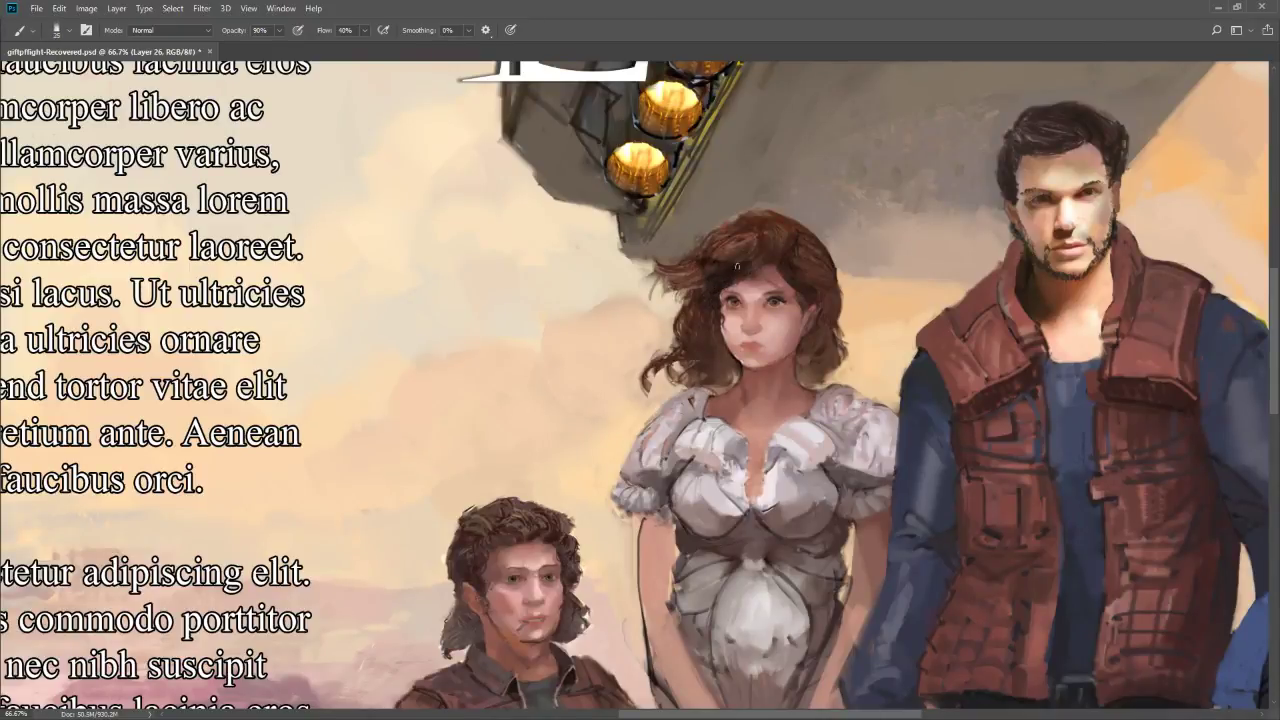
key(bracketleft)
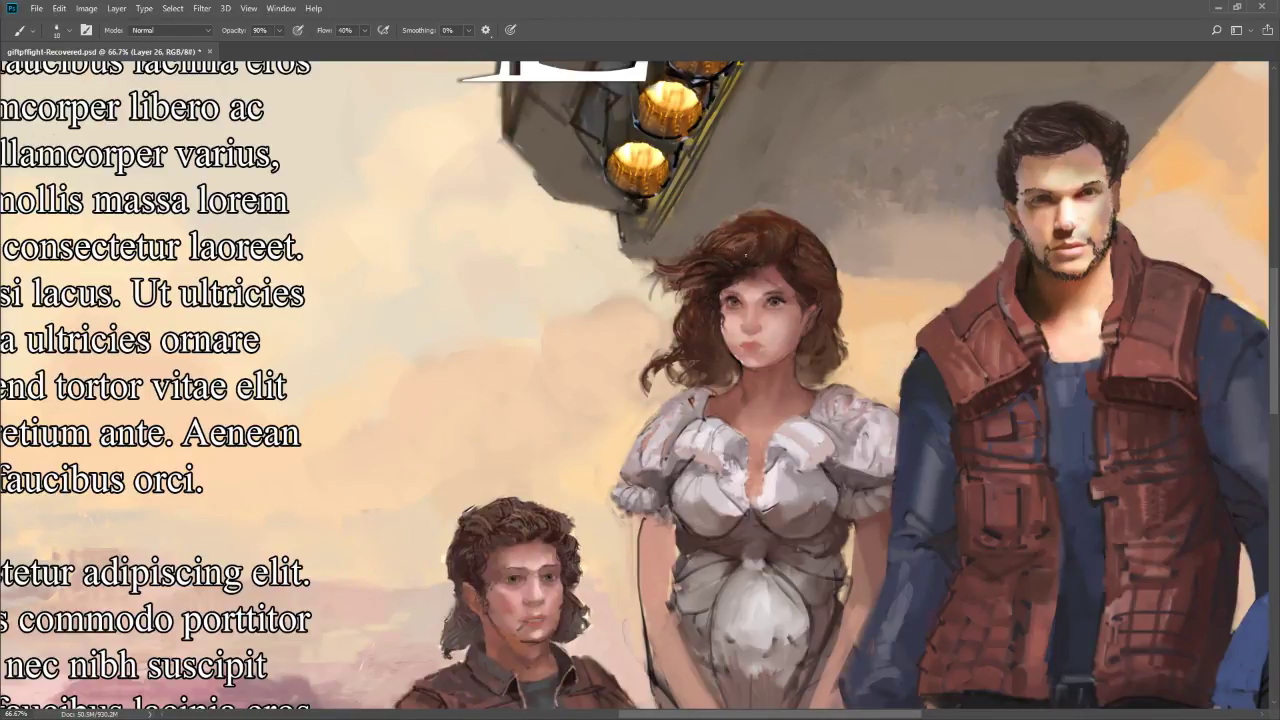
key(z)
alt+click(677, 445)
alt+click(678, 475)
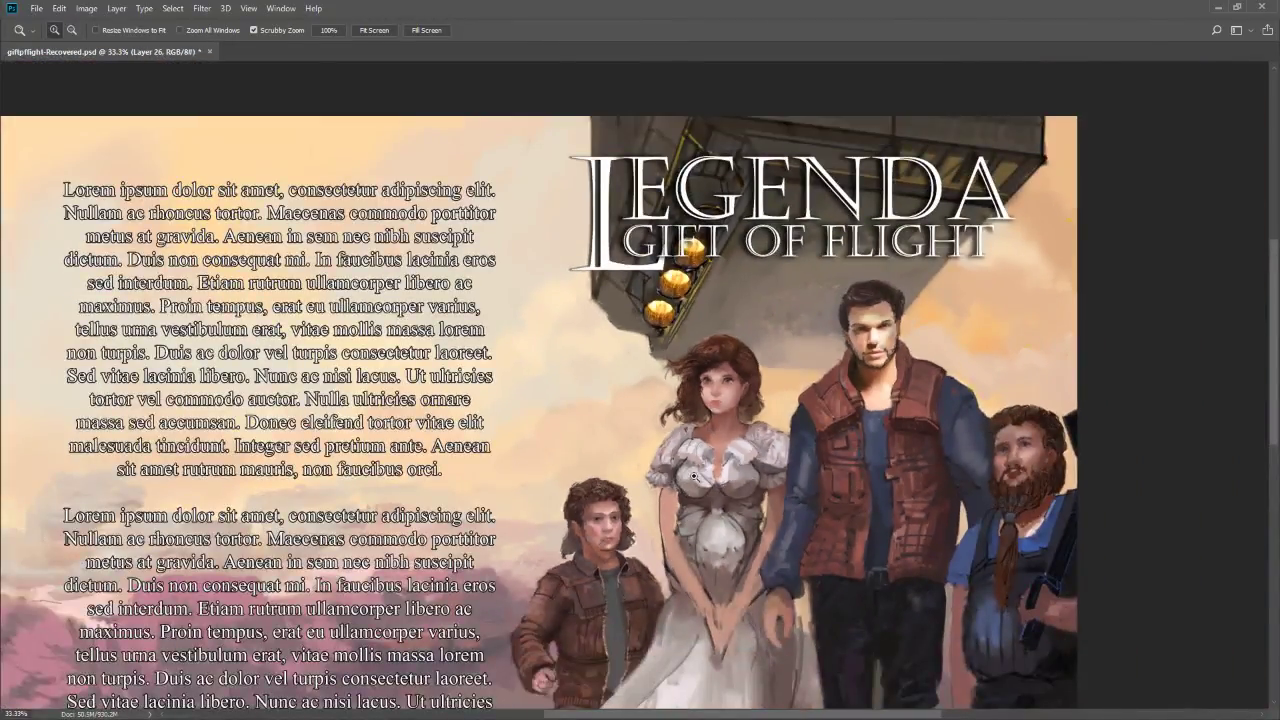
alt+click(710, 550)
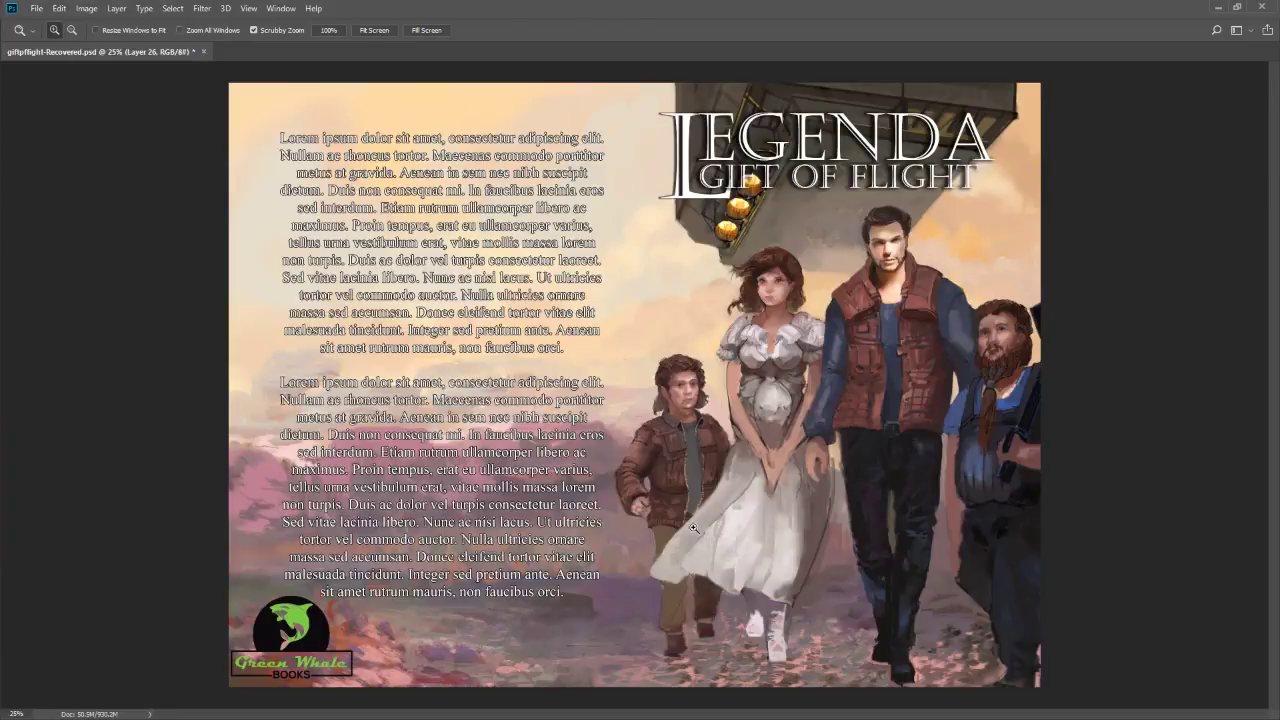
Touch up the hair beside the woman's face with a smaller brush and check the result at a wider view
key(b)
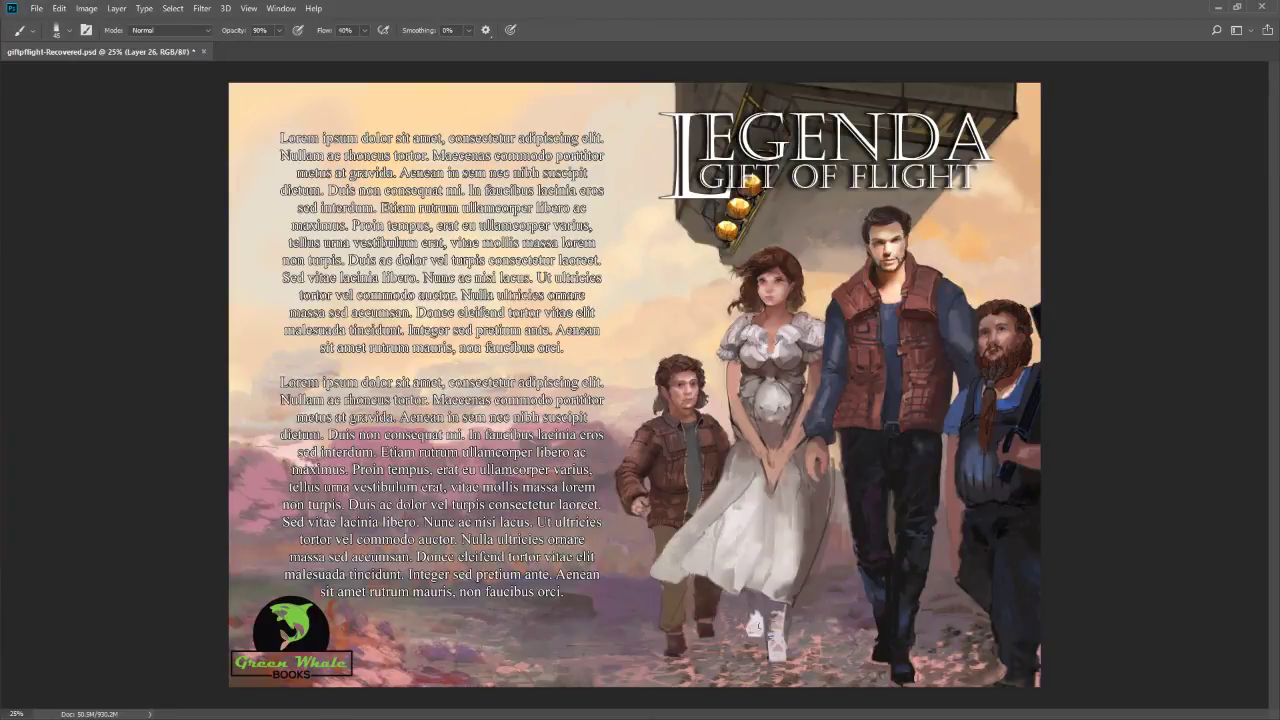
key(bracketleft)
drag(765, 268, 741, 327)
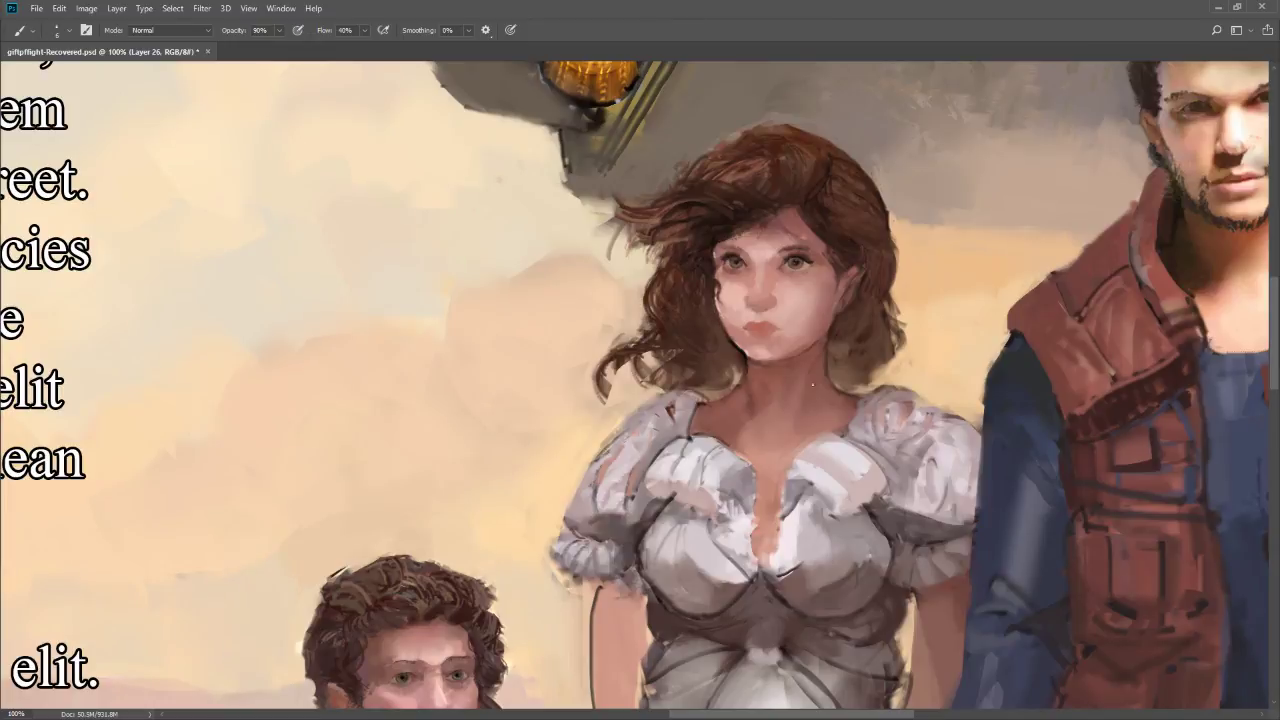
scroll(812, 383, down, 3)
scroll(798, 307, up, 3)
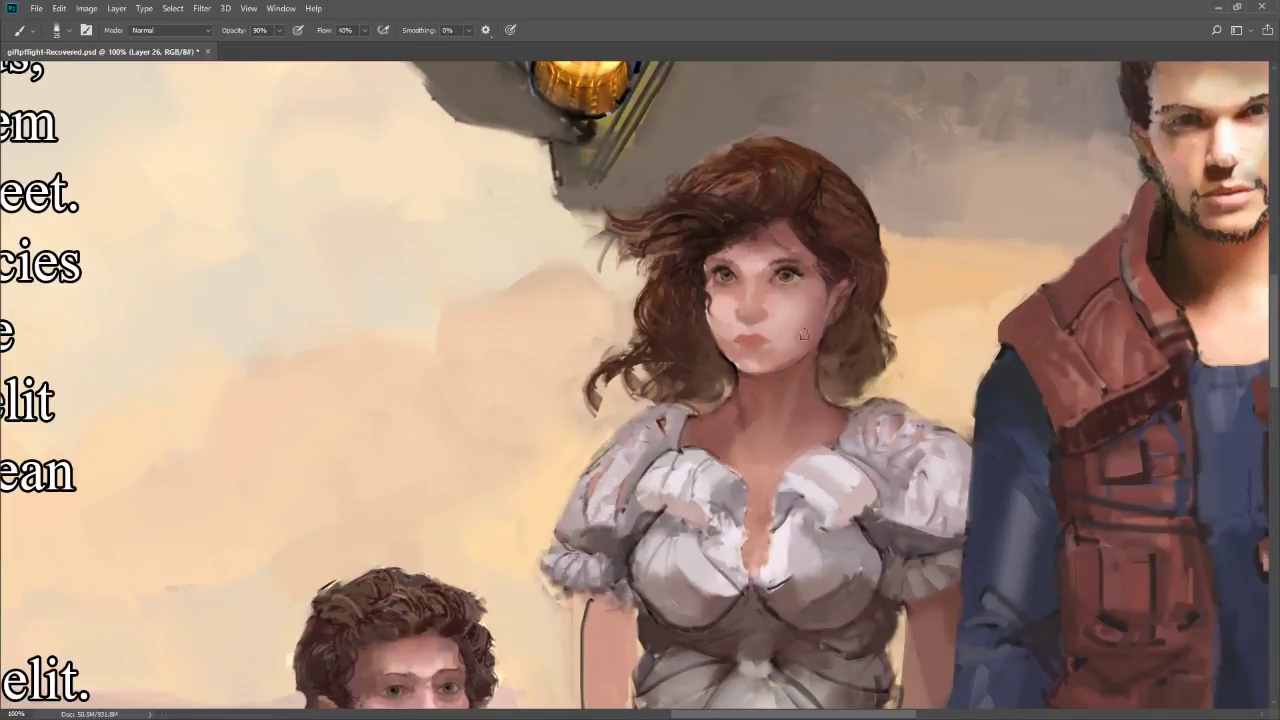
key(z)
drag(800, 366, 660, 449)
Pick a near-black brown (H 34, S 87, B 7) and outline the woman's arm and forearm on the boy's side
key(h)
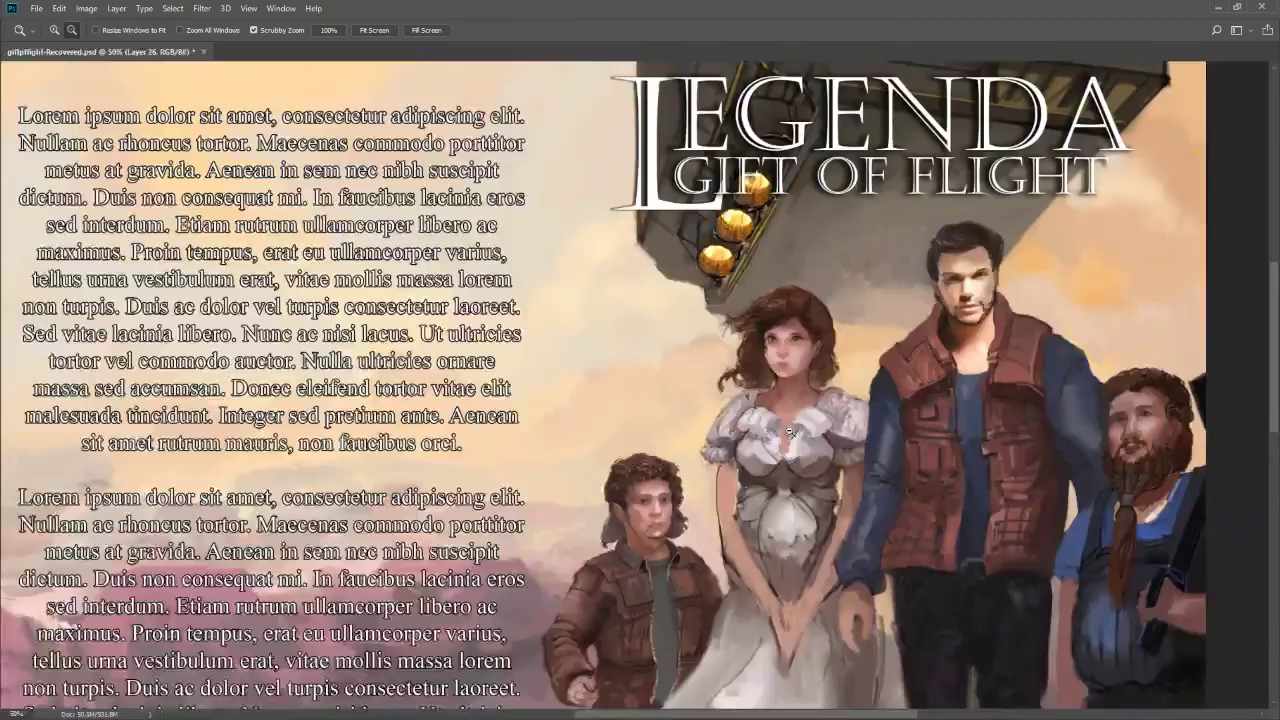
key(ctrl+minus)
drag(779, 487, 705, 346)
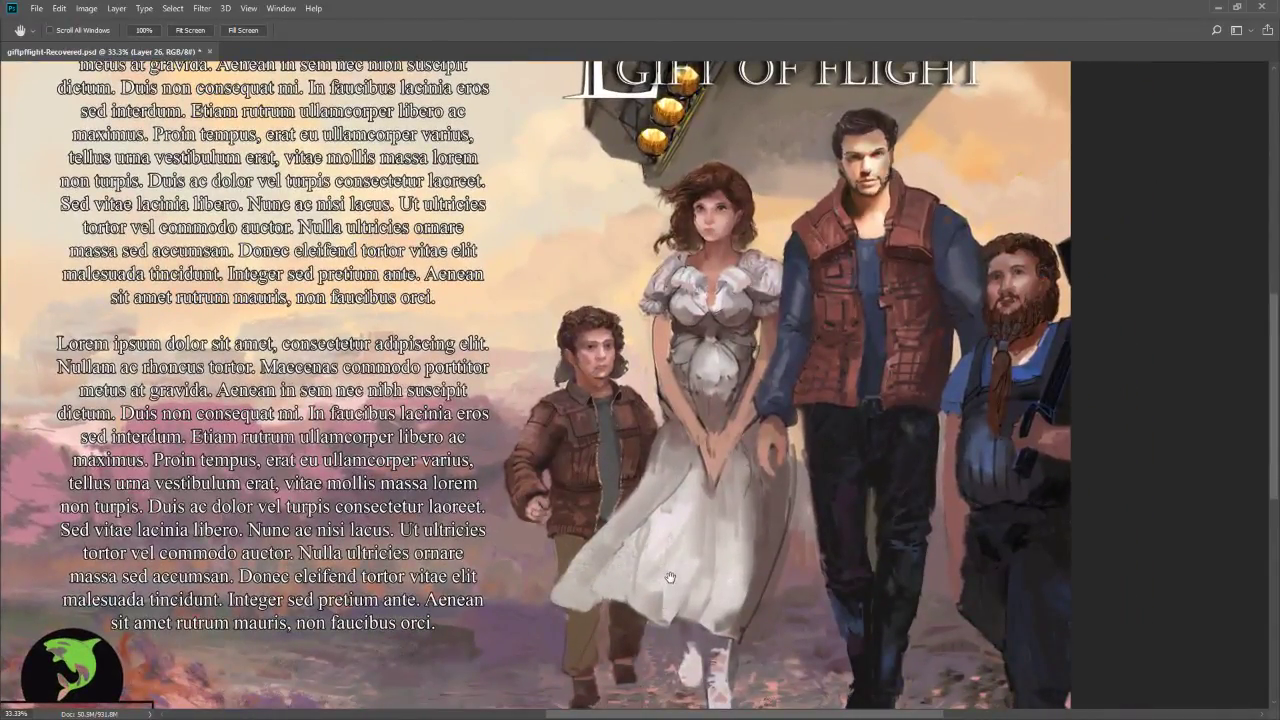
key(b)
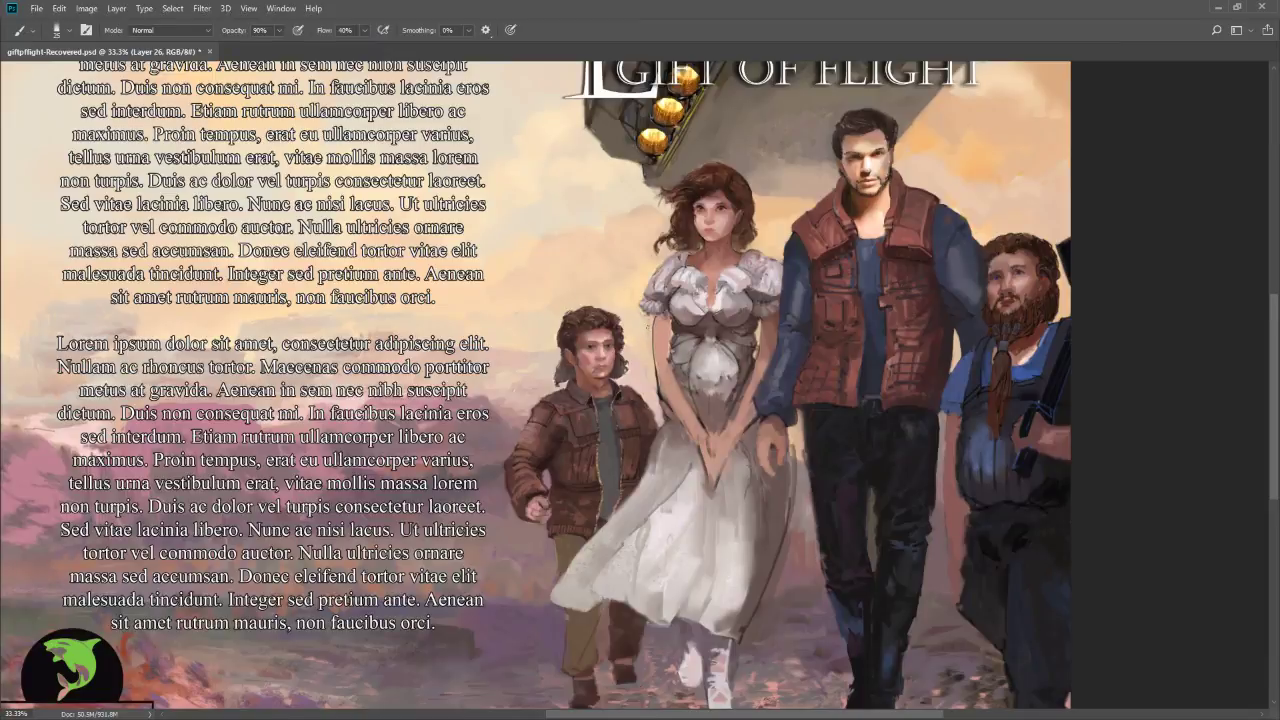
drag(652, 316, 653, 366)
click(626, 620)
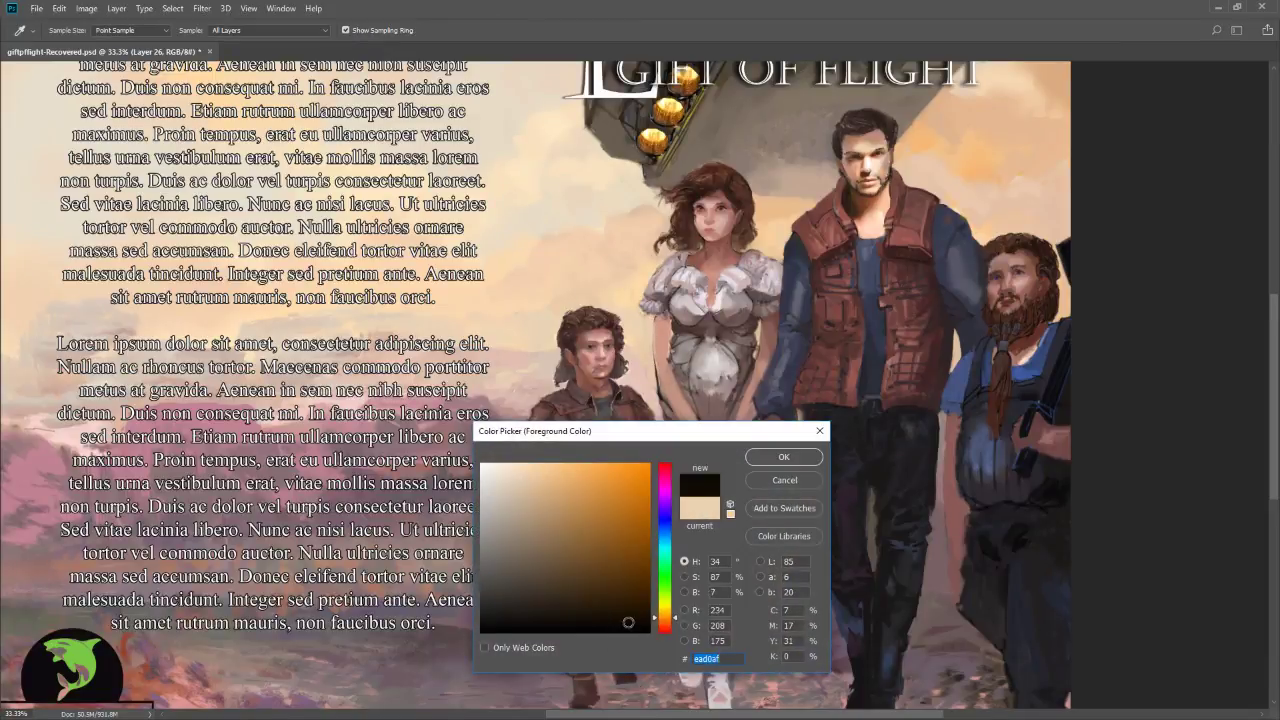
click(785, 458)
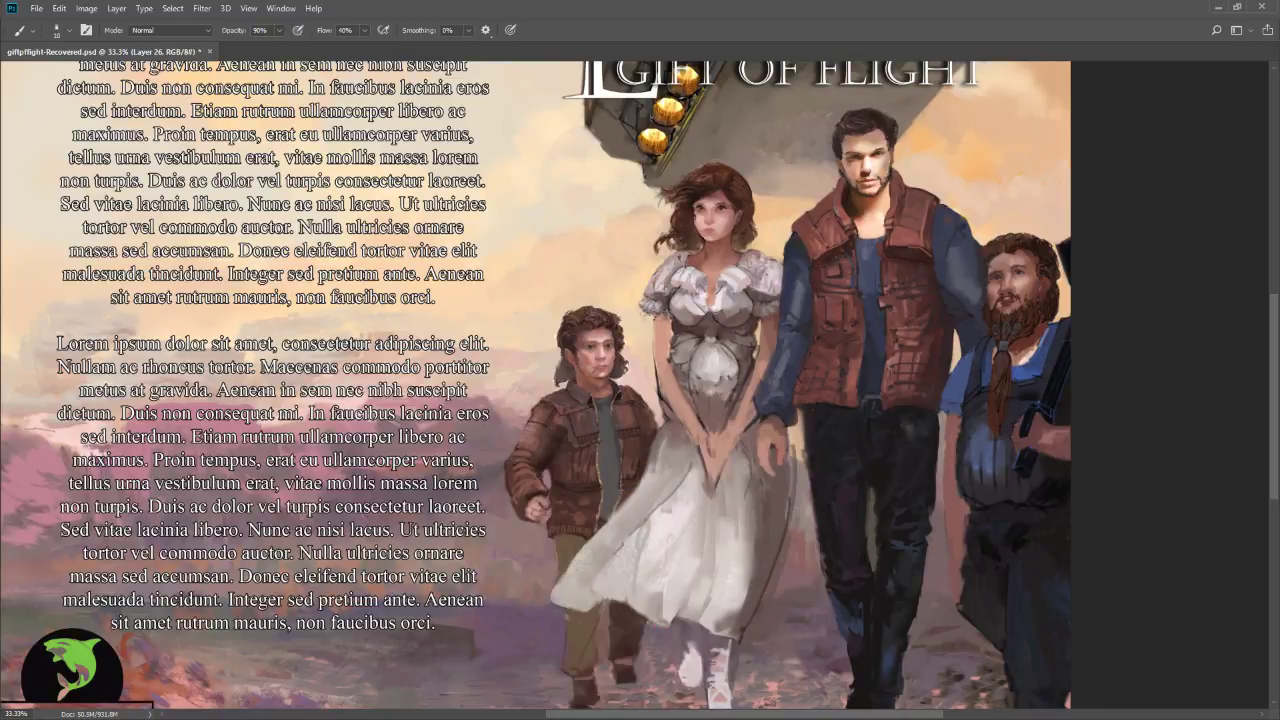
drag(652, 316, 662, 388)
drag(680, 392, 702, 436)
Paint over both of the woman's forearms down to the clasped hands with a larger brush
key(bracketright)
mouse_move(674, 392)
mouse_down()
mouse_move(706, 446)
mouse_move(698, 428)
mouse_up()
drag(743, 404, 723, 433)
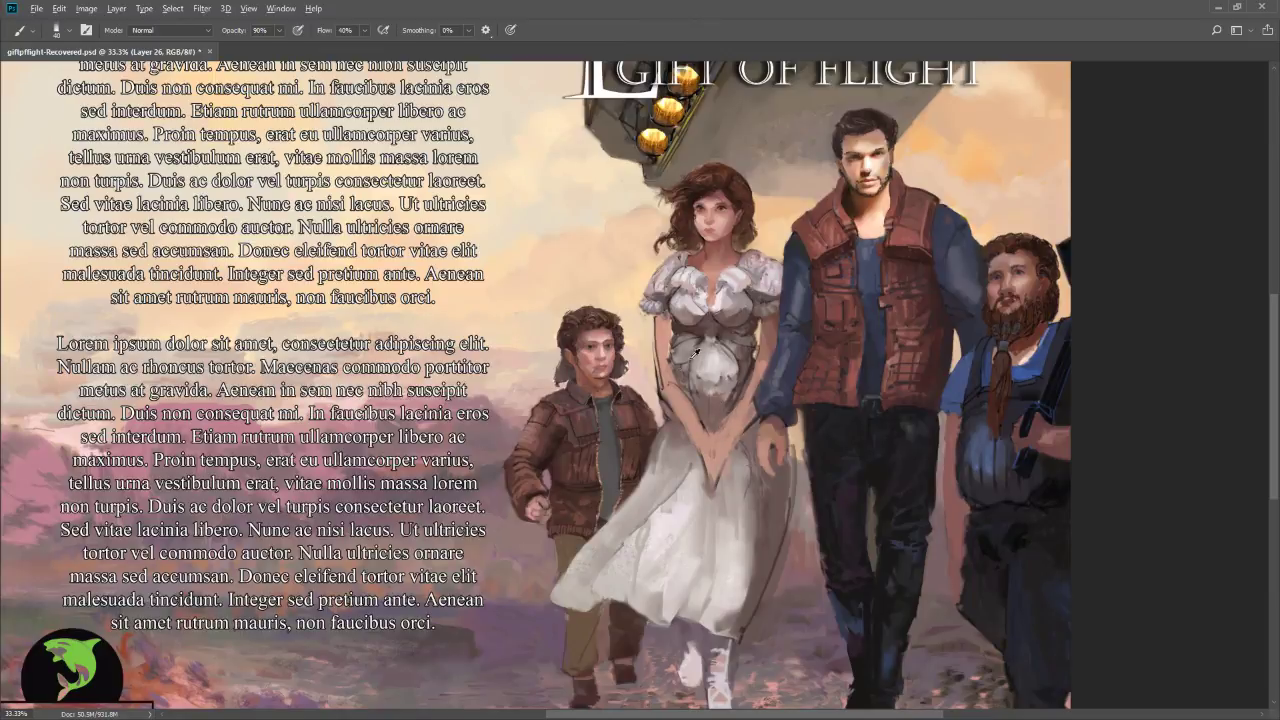
Paint thin dark contours along the woman's wrist, forearm and arm on the man's side using colours sampled from the painting
alt+click(662, 395)
key(bracketleft)
key(bracketleft)
key(bracketleft)
key(bracketleft)
drag(745, 430, 727, 448)
mouse_move(737, 402)
mouse_down()
mouse_move(714, 440)
mouse_move(762, 366)
mouse_move(760, 345)
mouse_up()
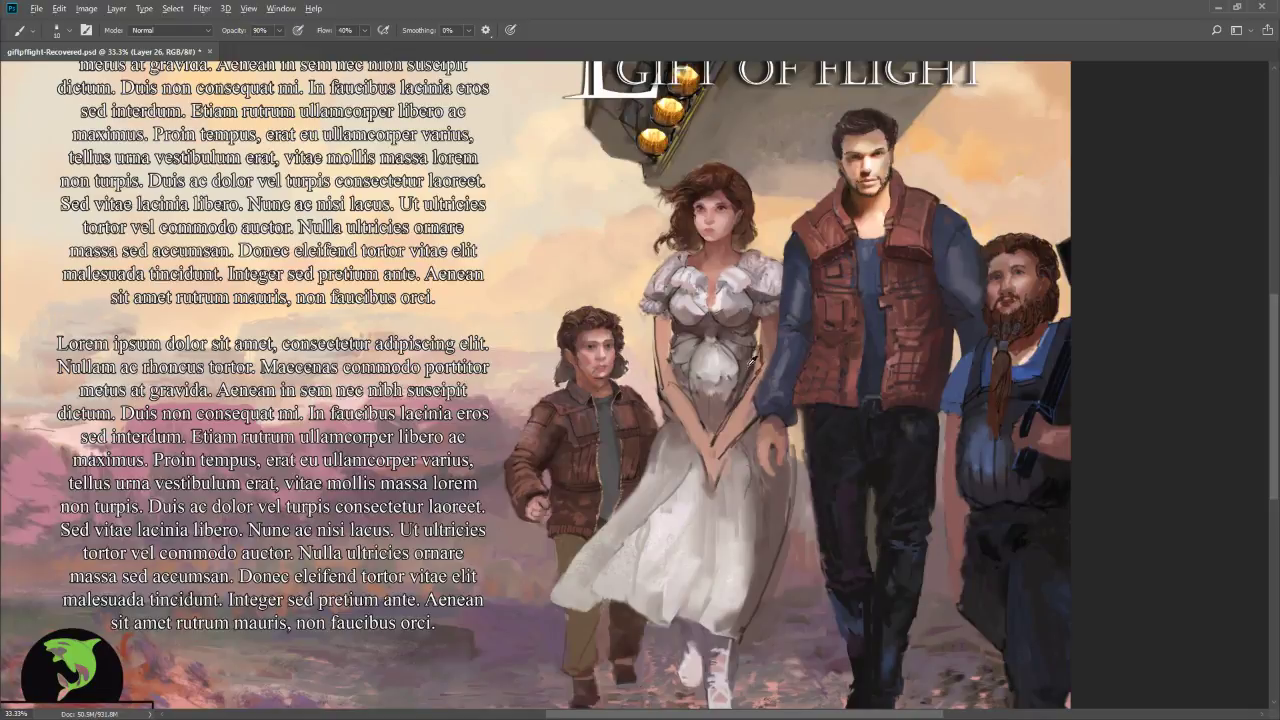
key(bracketright)
alt+click(758, 333)
drag(758, 368, 760, 342)
key(z)
alt+click(724, 422)
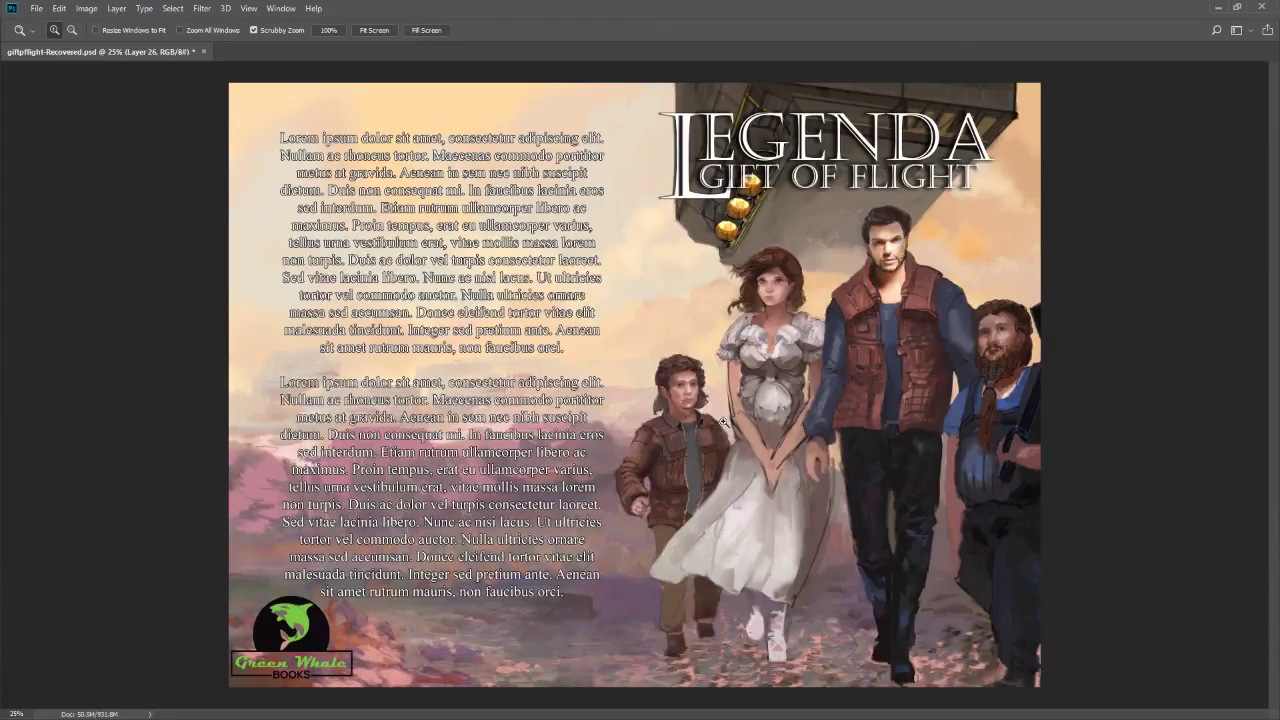
Examine the woman's face up close and compare it with the other figures on the full cover
click(776, 294)
click(772, 305)
click(772, 305)
click(772, 305)
key(b)
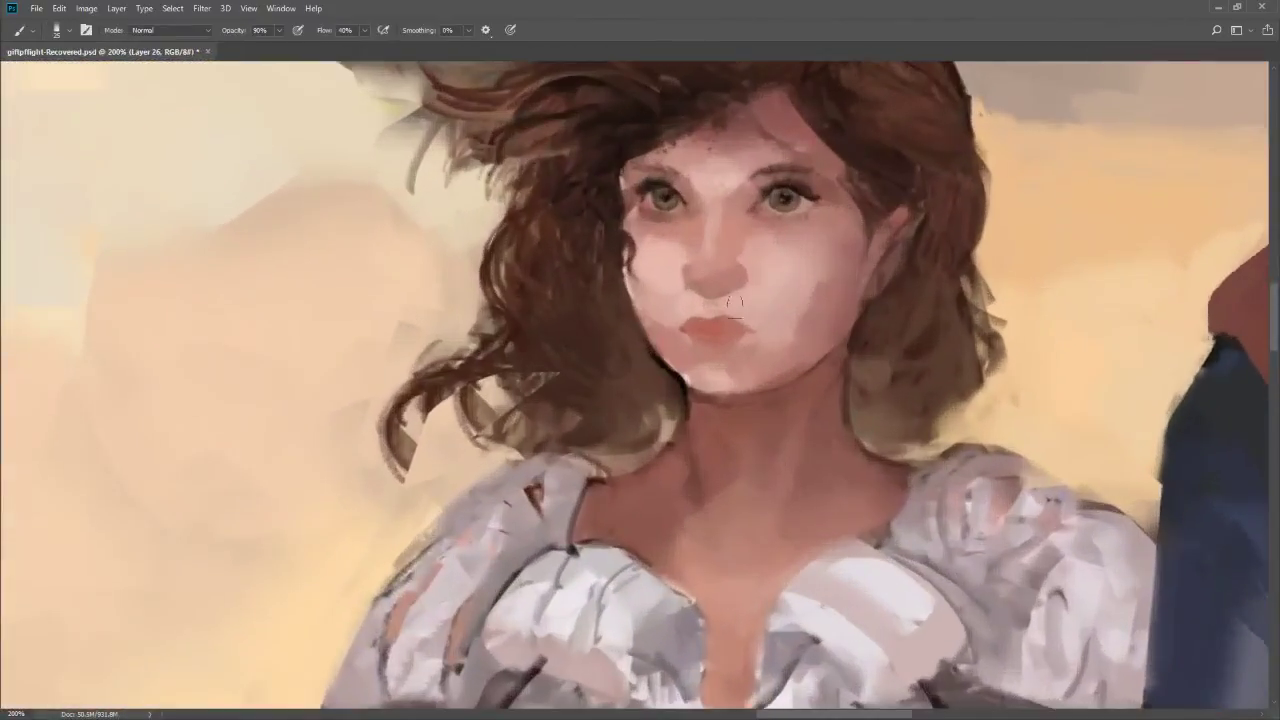
alt+click(657, 329)
key(z)
alt+click(678, 376)
alt+click(678, 376)
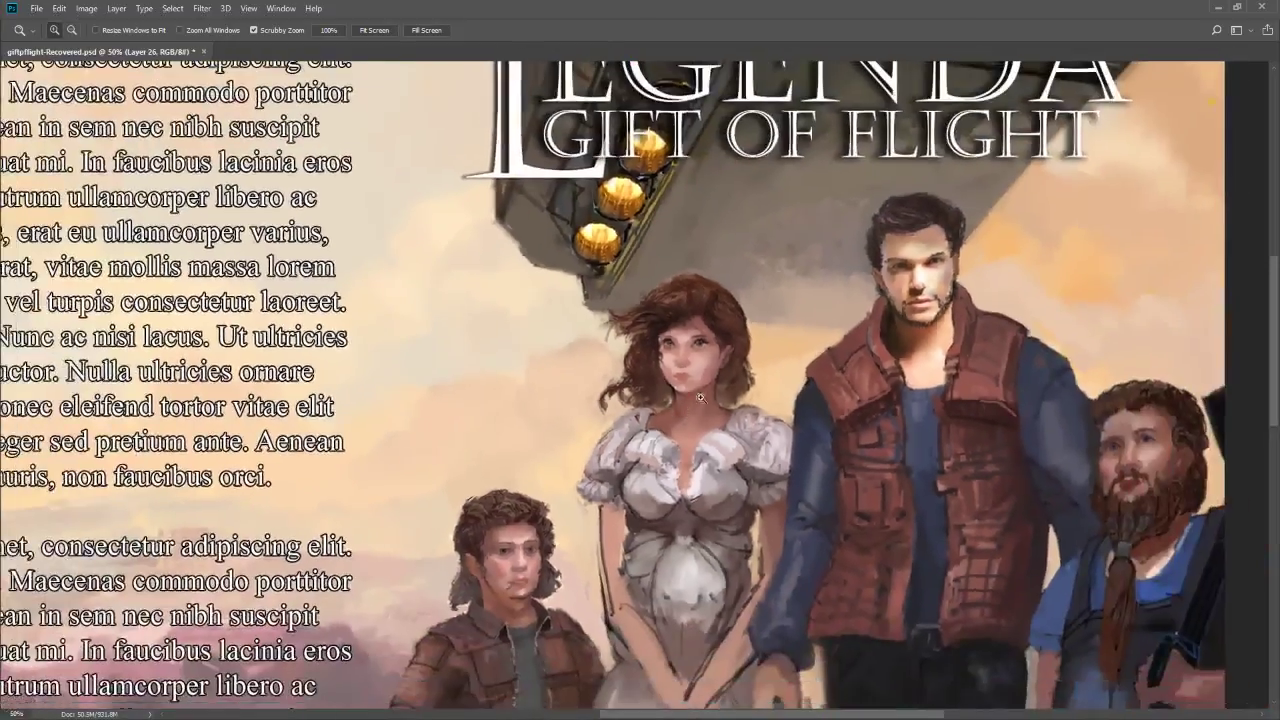
click(690, 378)
key(b)
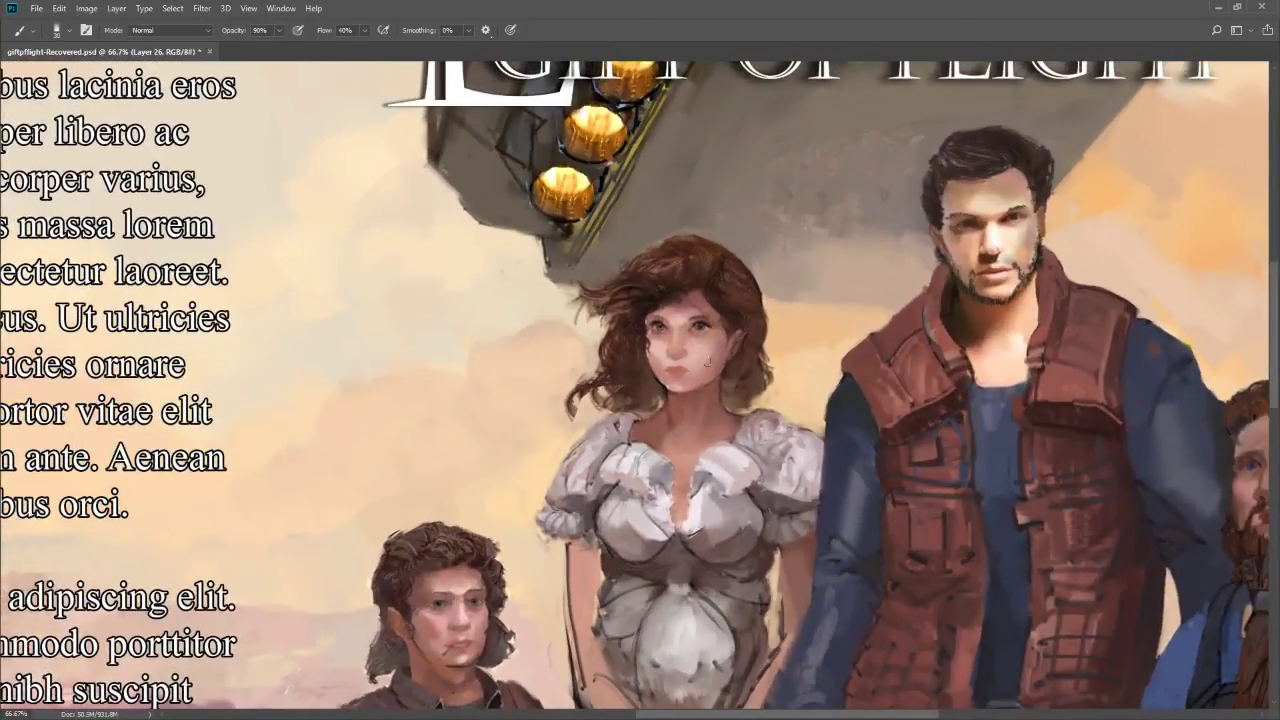
key(z)
alt+click(690, 420)
alt+click(637, 519)
alt+click(637, 519)
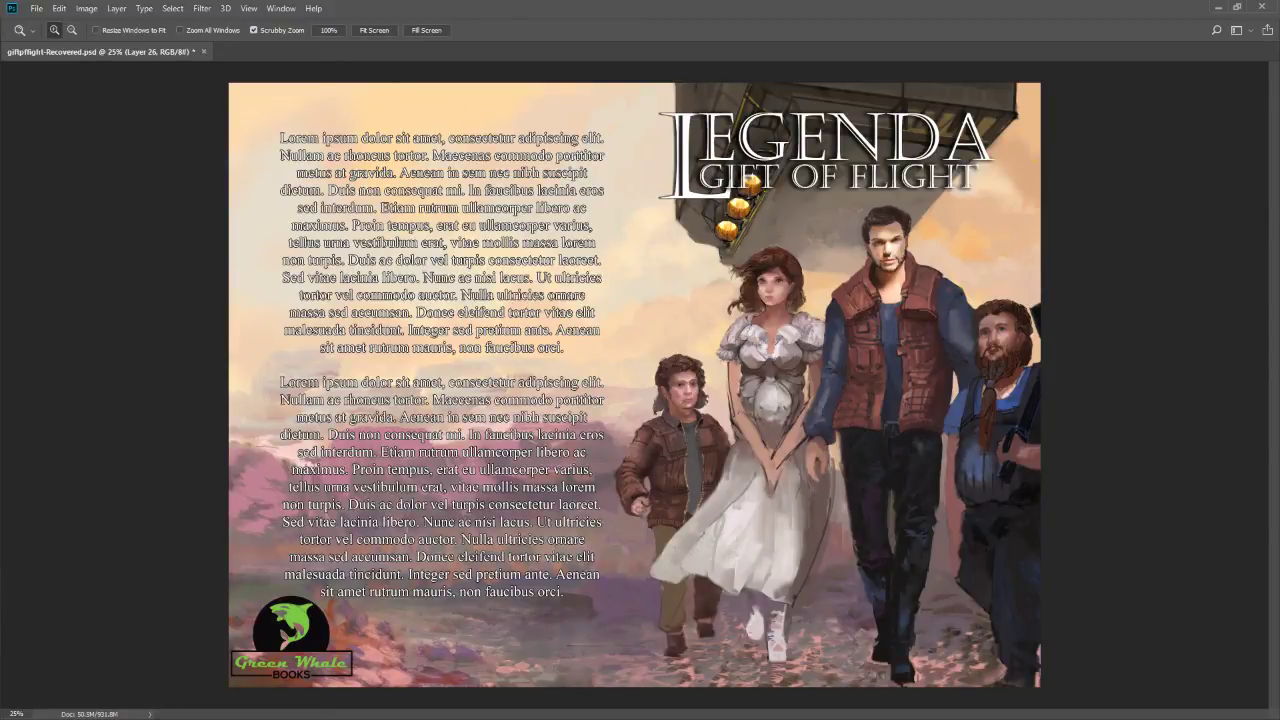
Group Layer 25 and Layer 26 and make Layer 26 the active layer
key(ctrl+g)
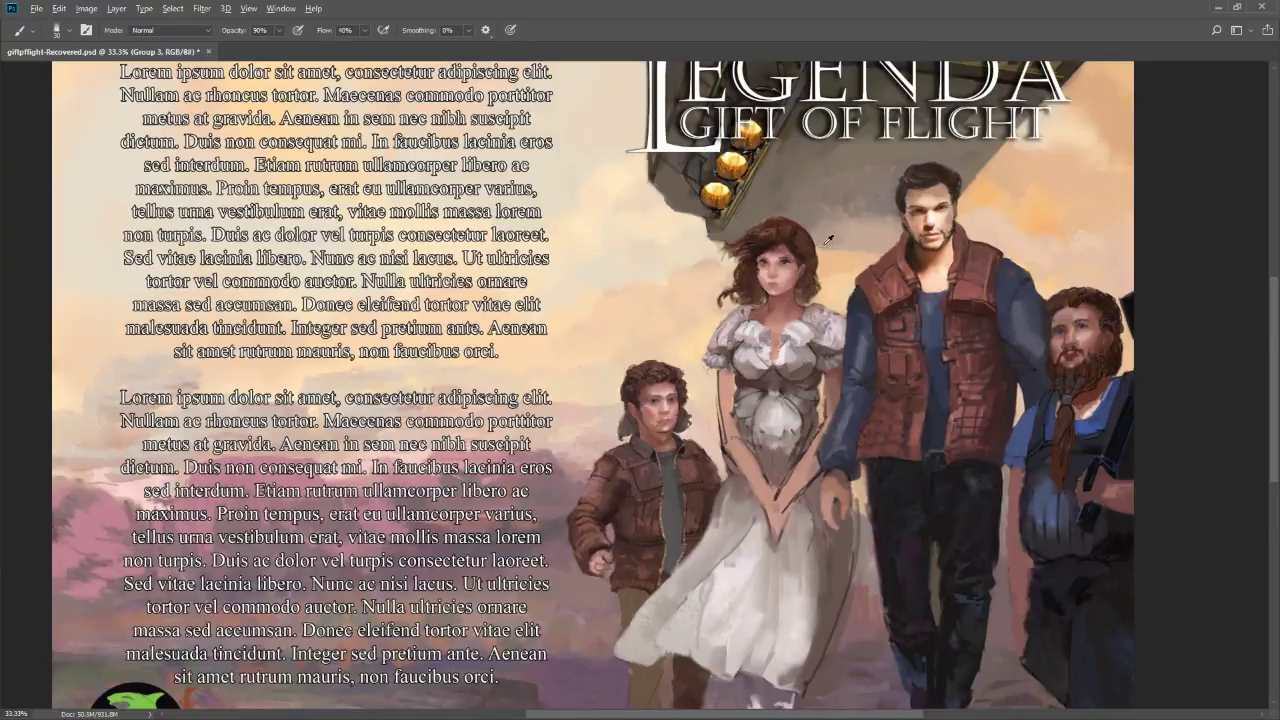
ctrl+right_click(730, 328)
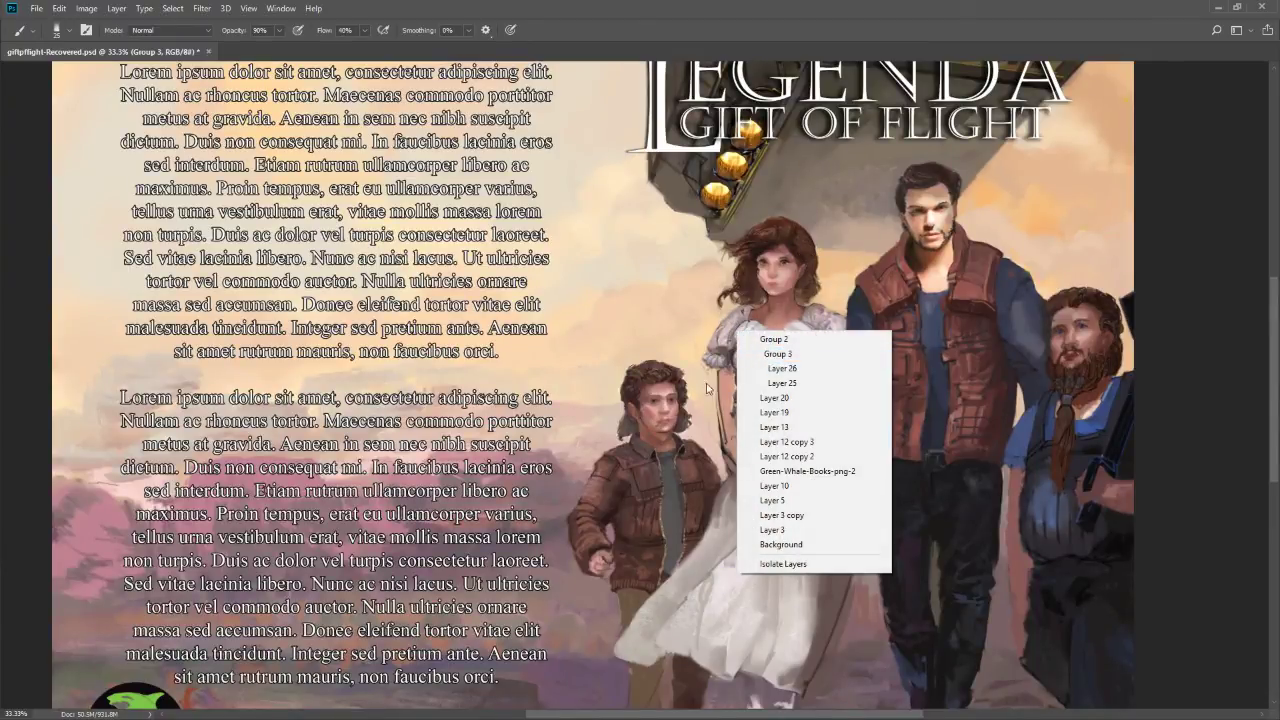
click(776, 368)
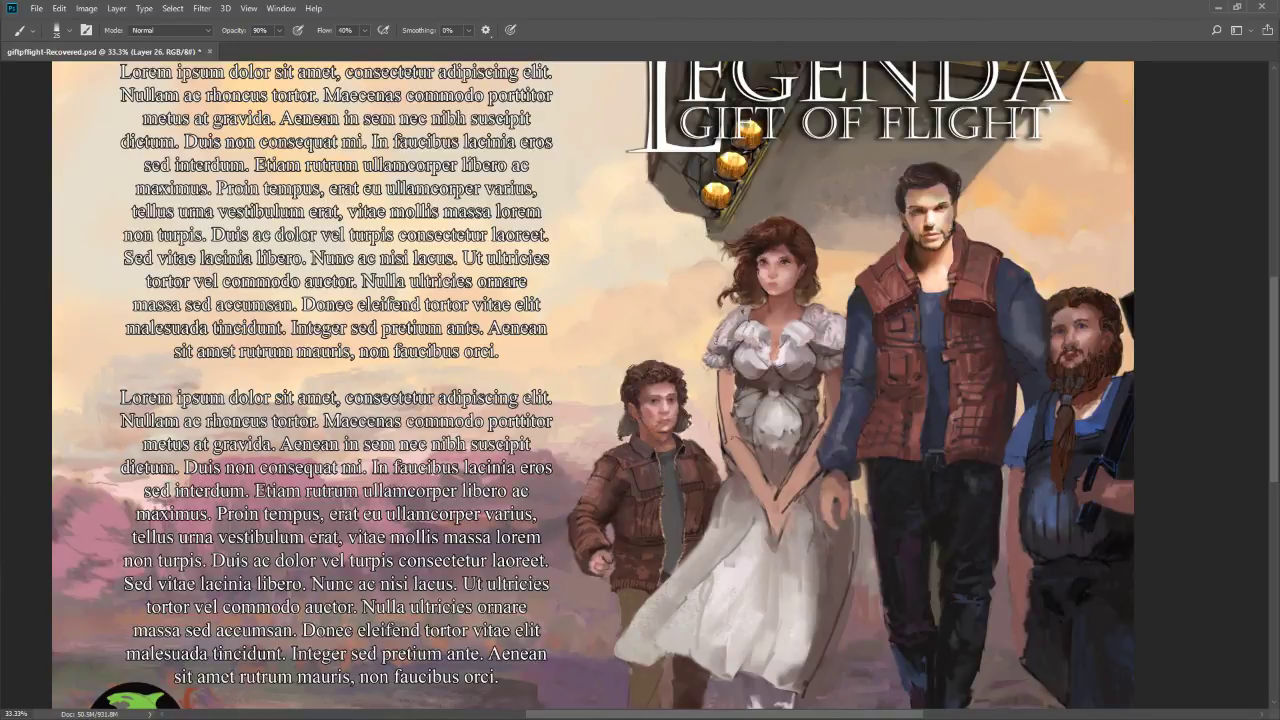
Touch up the woman's puffed sleeve on the boy's side and refine her face with a smaller brush
mouse_move(714, 344)
mouse_down()
mouse_move(740, 308)
mouse_move(720, 340)
mouse_up()
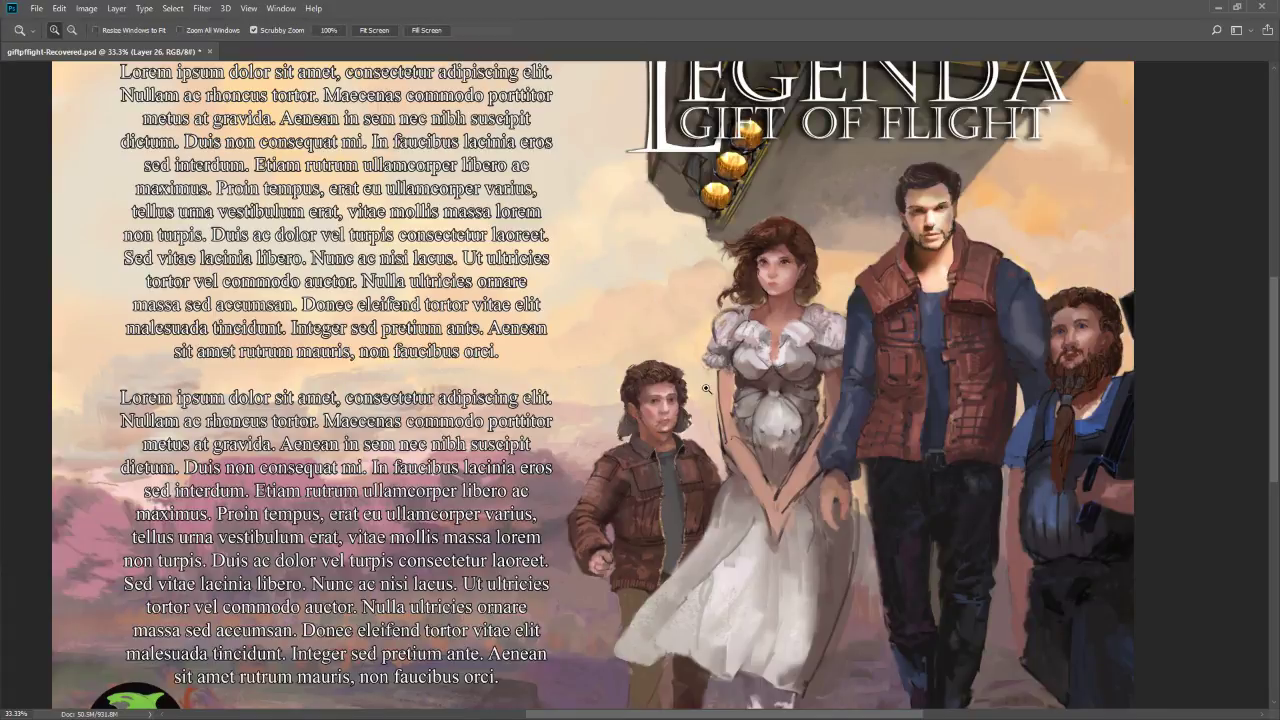
ctrl+click(712, 395)
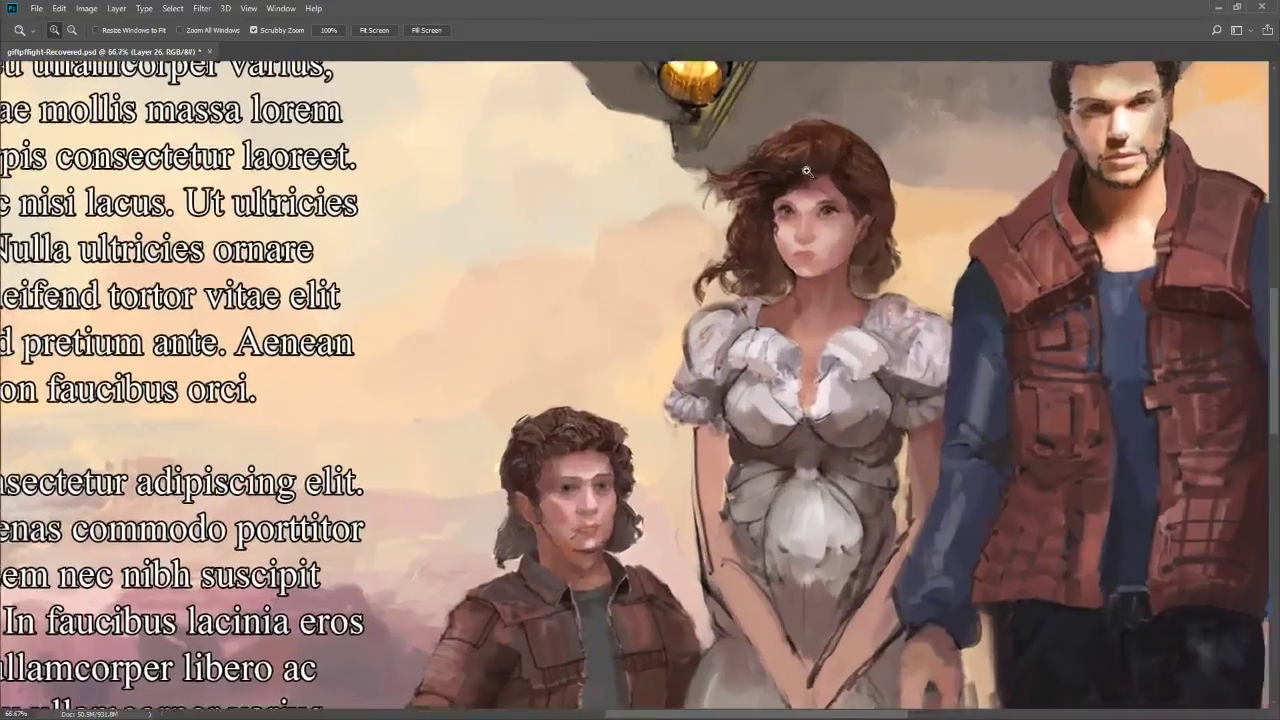
ctrl+click(806, 175)
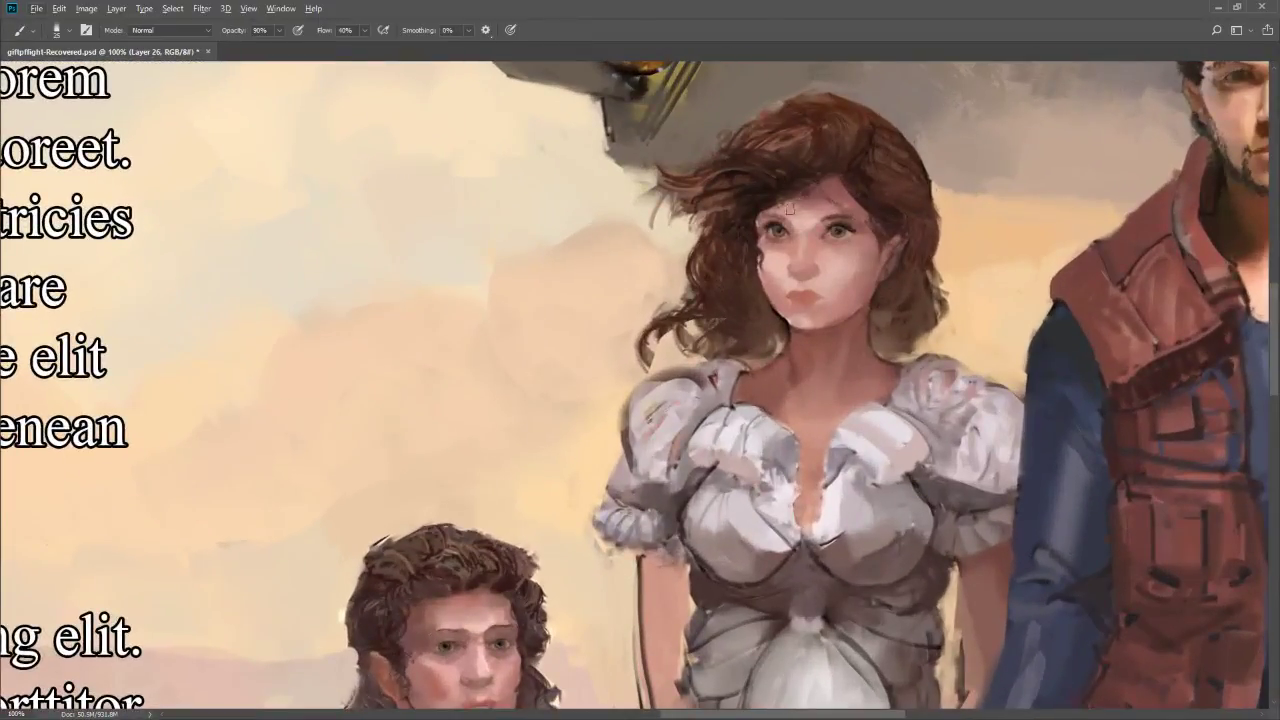
key(bracketleft)
key(bracketleft)
key(bracketleft)
key(z)
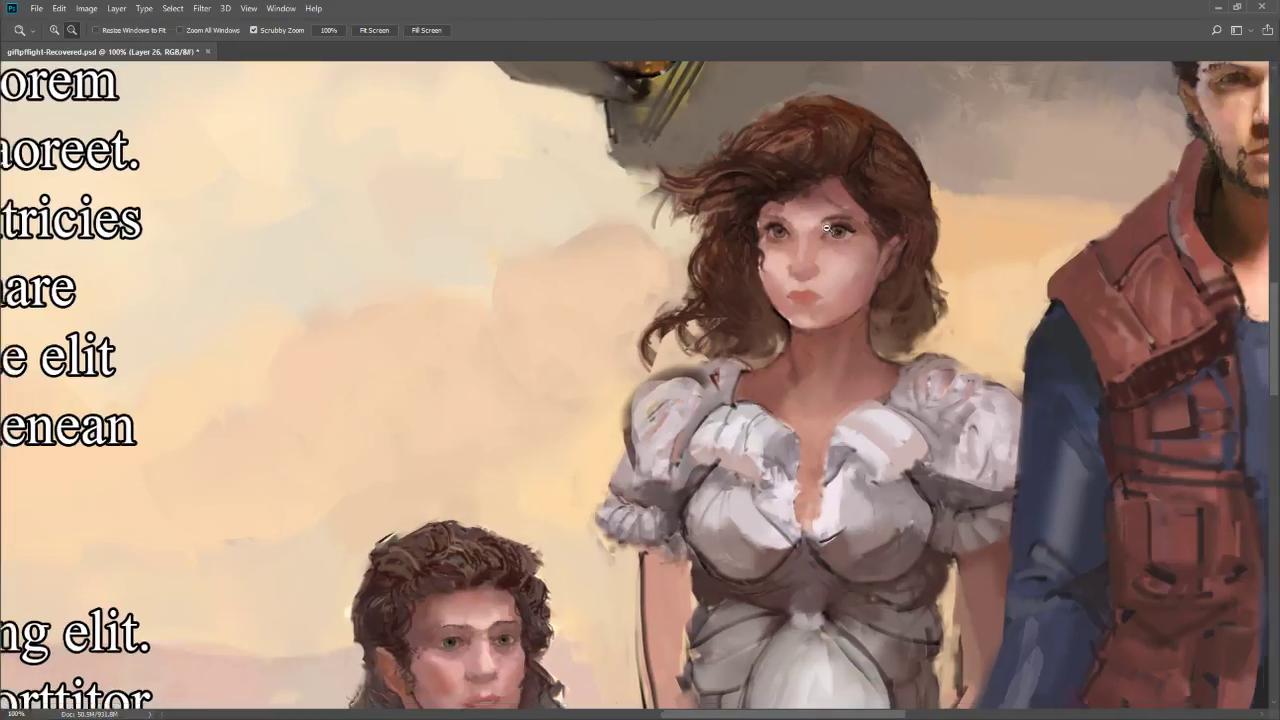
key(ctrl+minus)
key(ctrl+minus)
key(ctrl+minus)
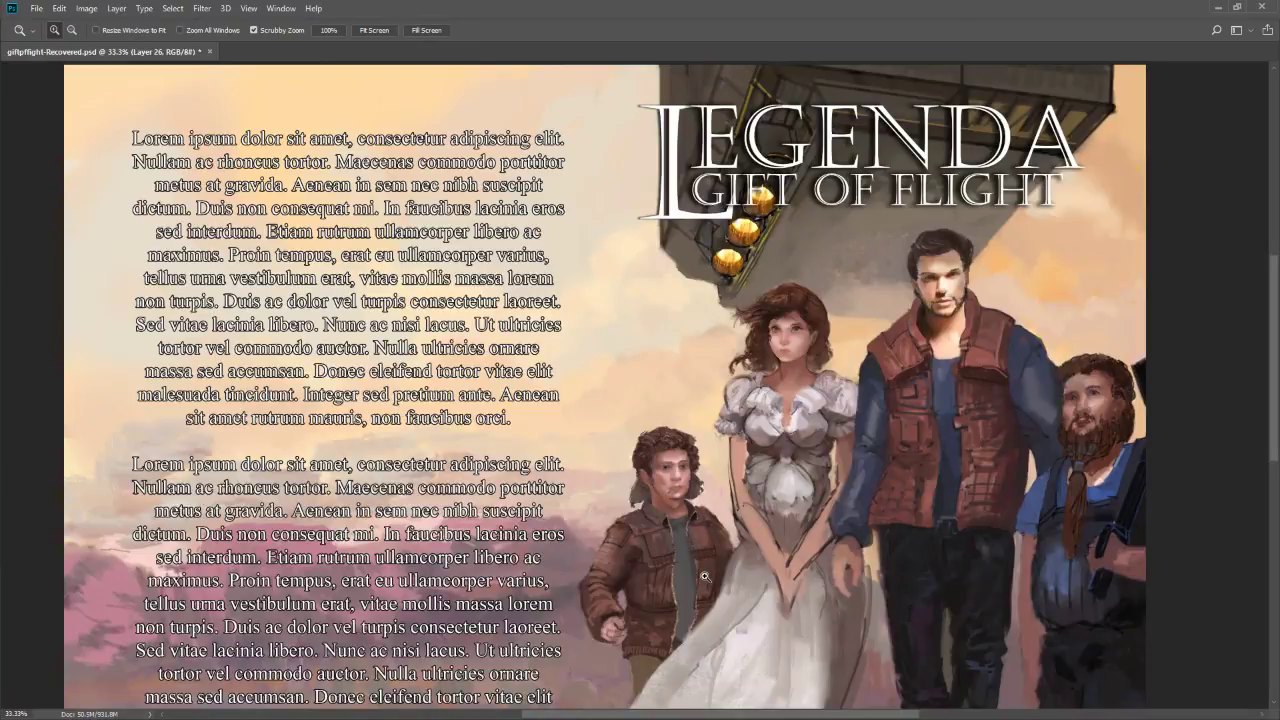
Paint a muted red touch (H 7, S 54, B 71) at the corner of the woman's lips and fade it to 33%
click(800, 338)
key(i)
click(746, 378)
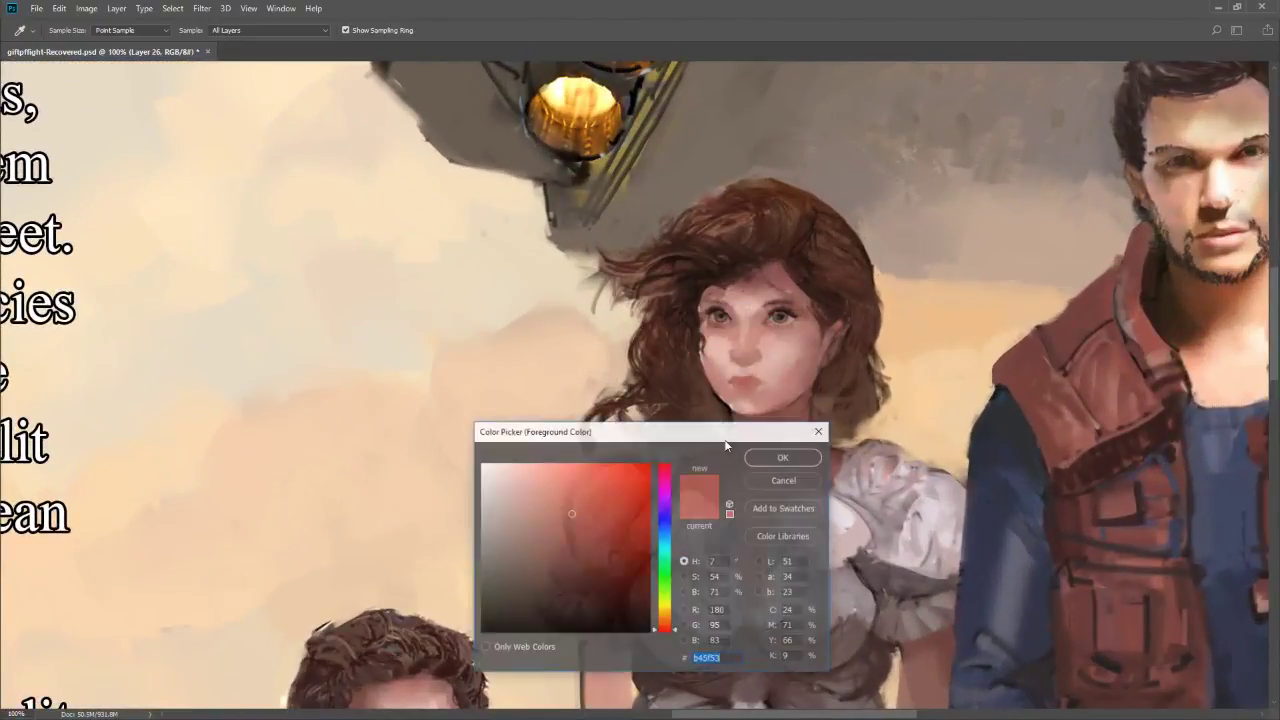
click(781, 455)
key(b)
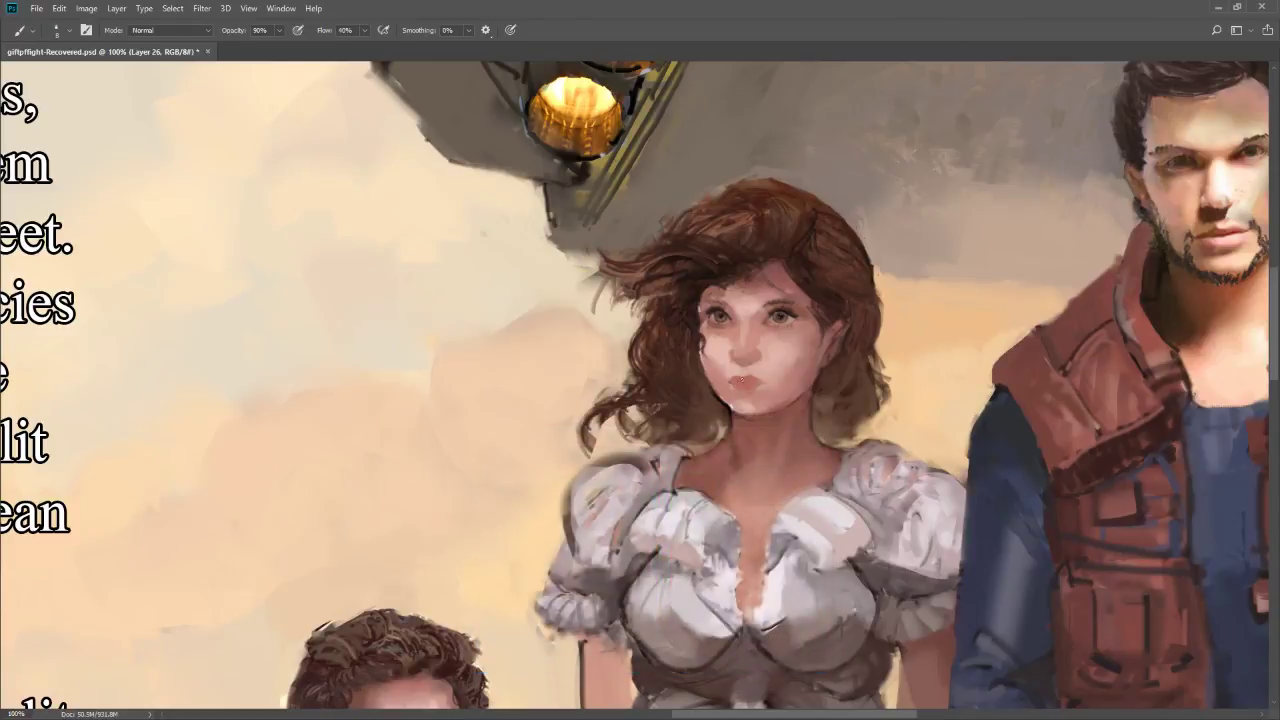
drag(752, 386, 764, 398)
key(ctrl+shift+f)
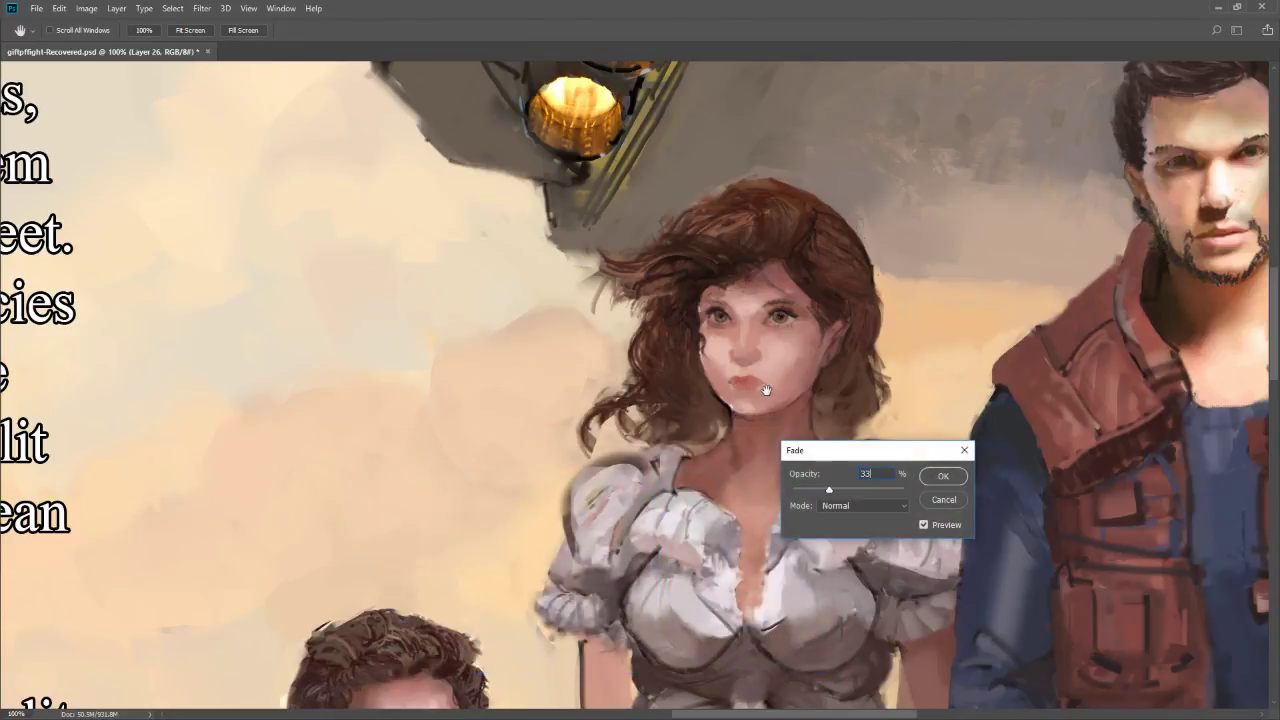
click(943, 476)
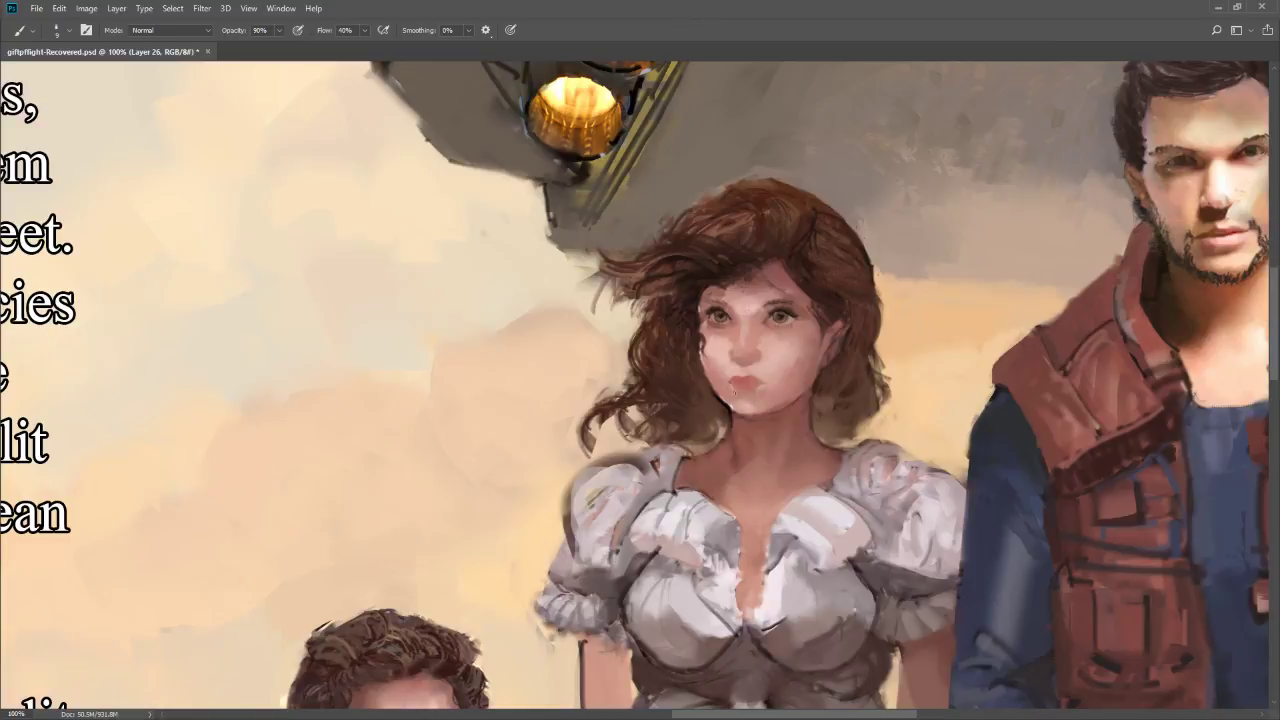
Choose a darker brownish red (H 8, S 41, B 54), shade around the woman's mouth and review the figures from a distance
key(n)
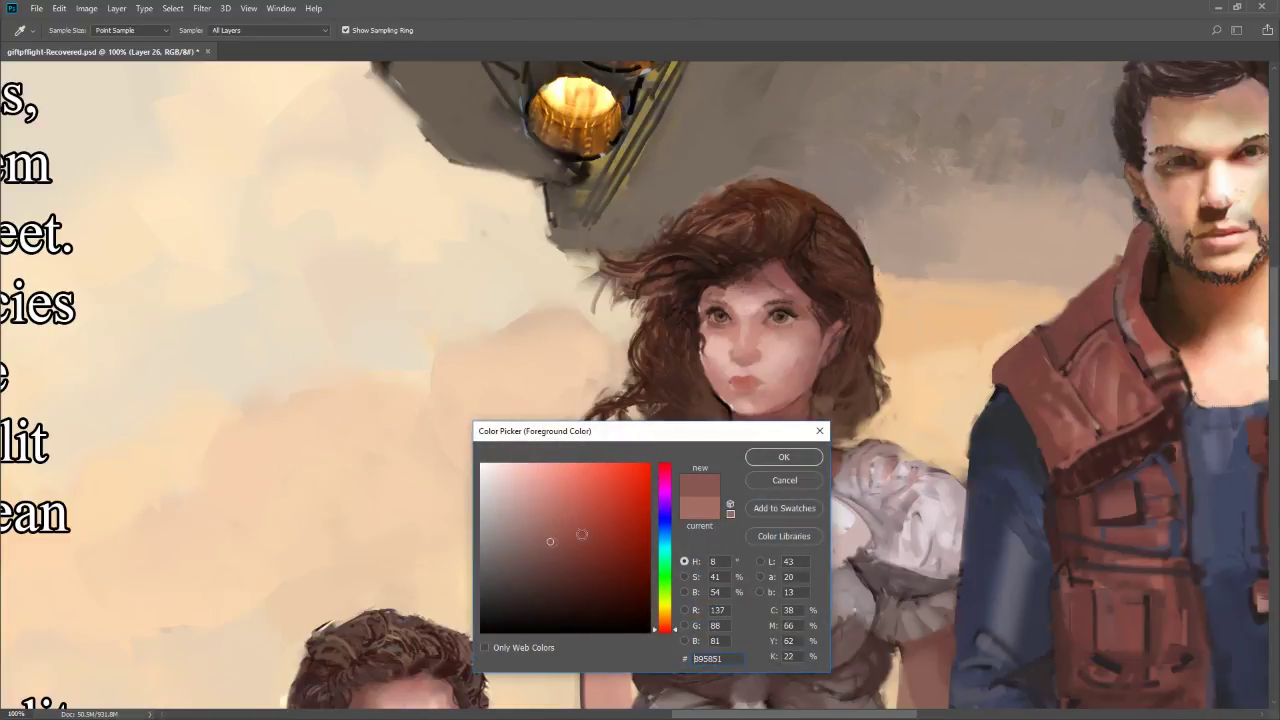
click(790, 459)
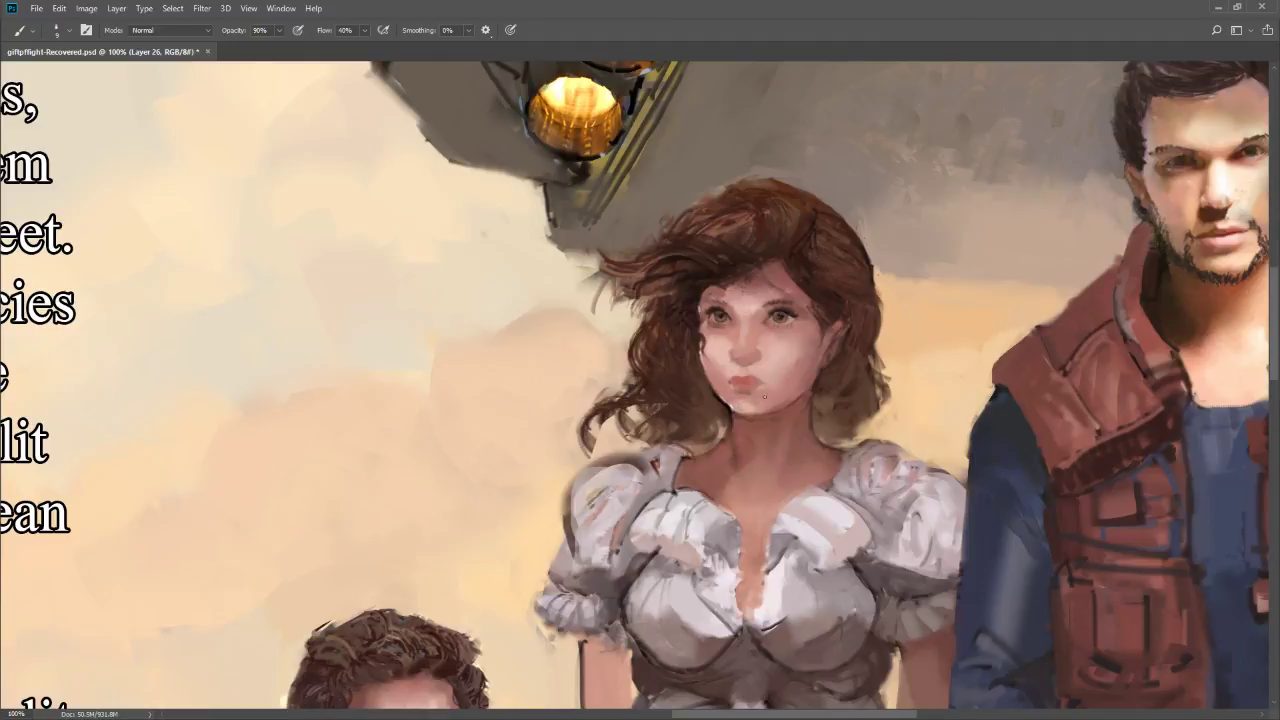
key(z)
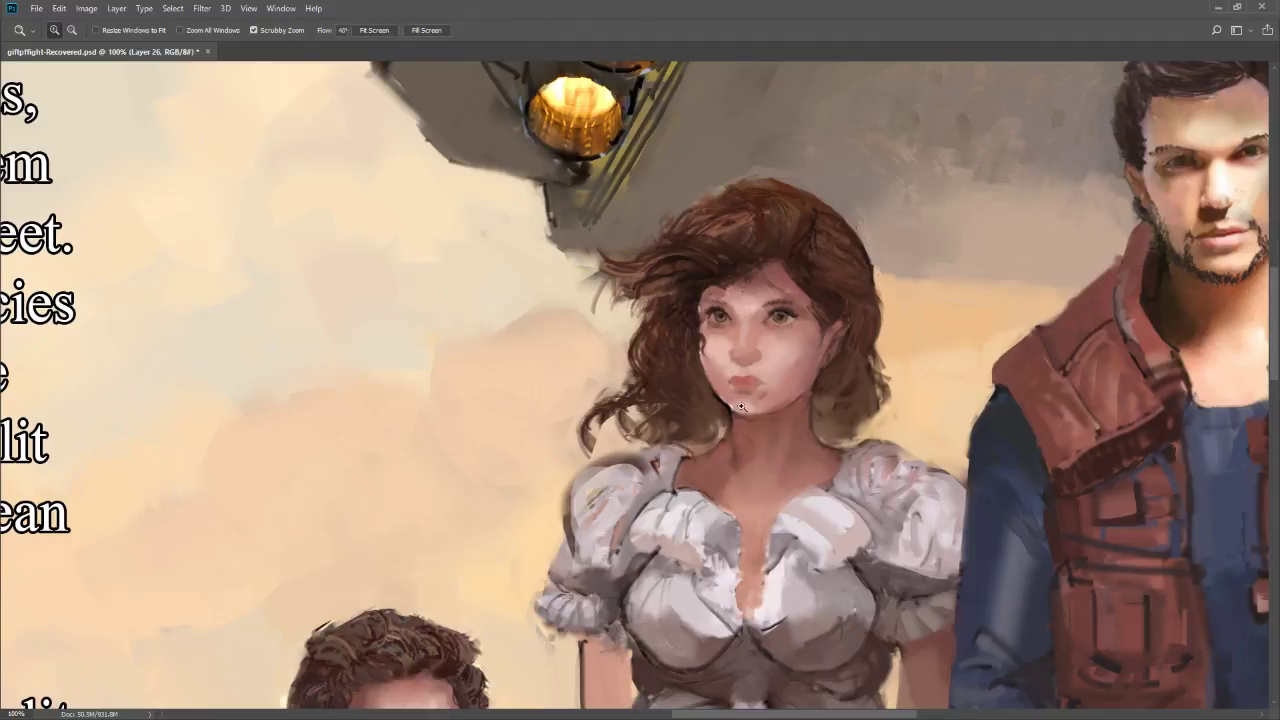
drag(706, 437, 664, 530)
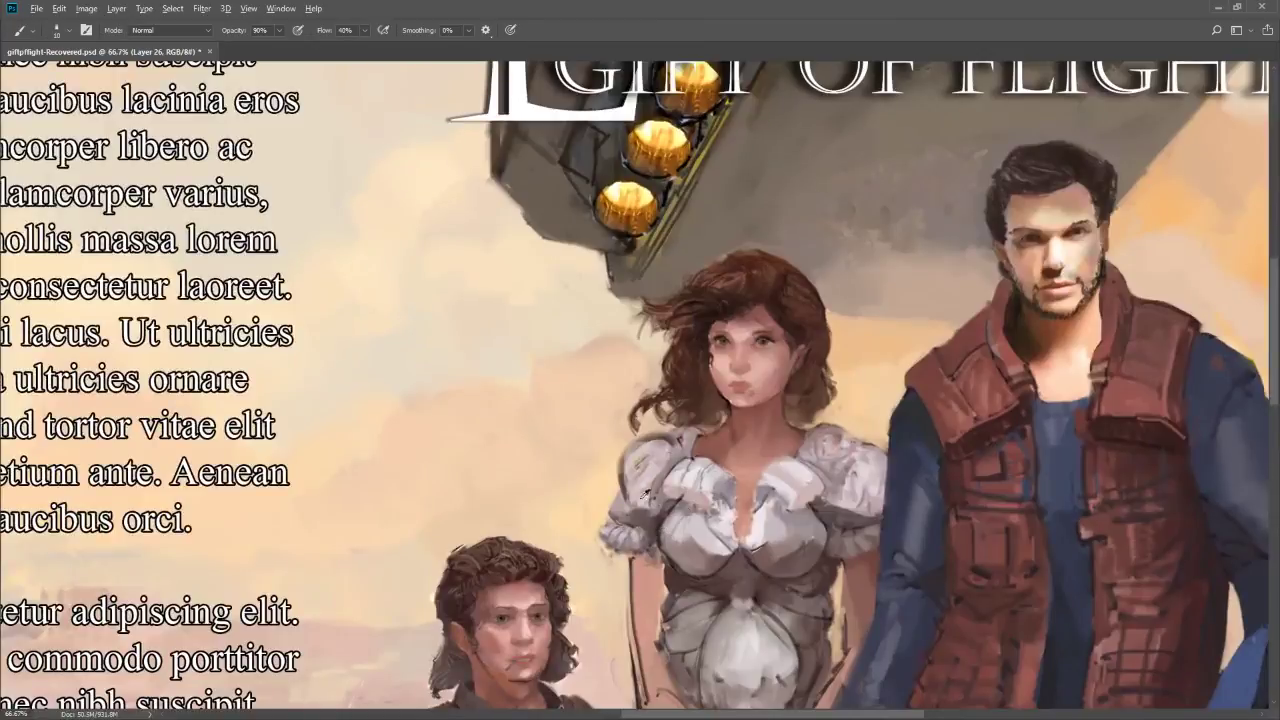
alt+click(638, 558)
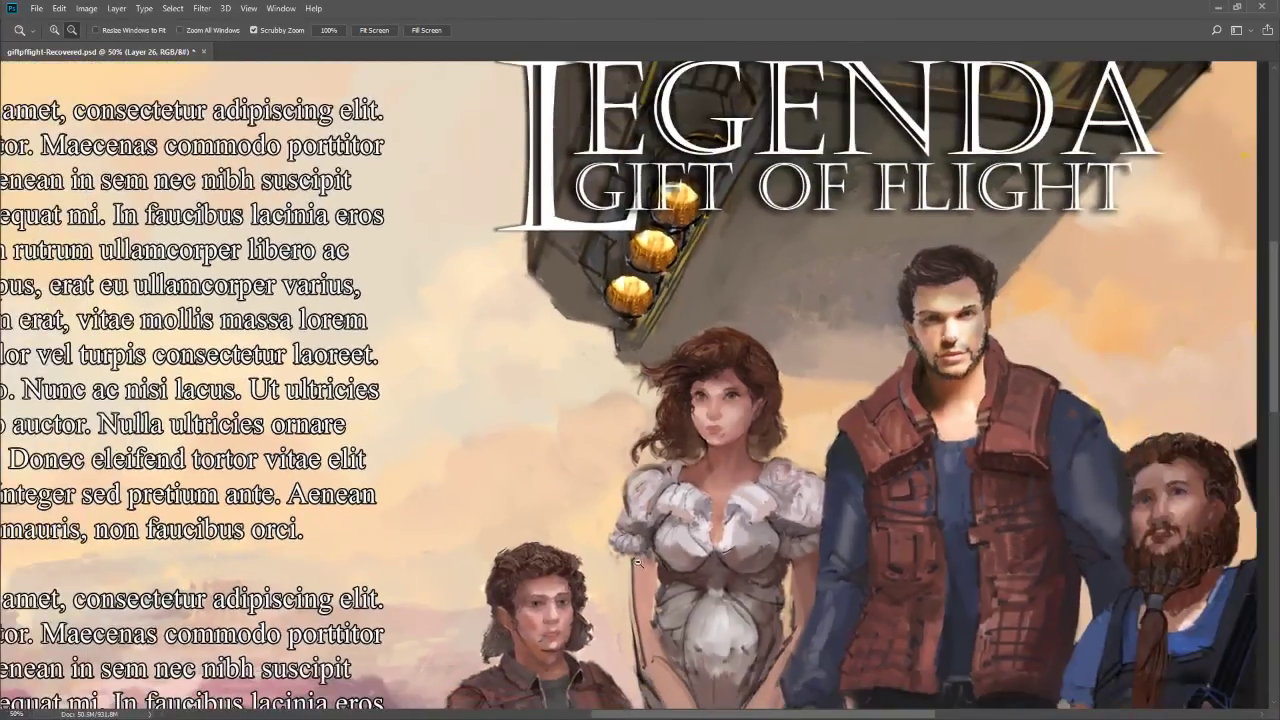
alt+click(638, 558)
Sample the woman's skin tone and paint along both of her forearms with the brush at 100% opacity
key(j)
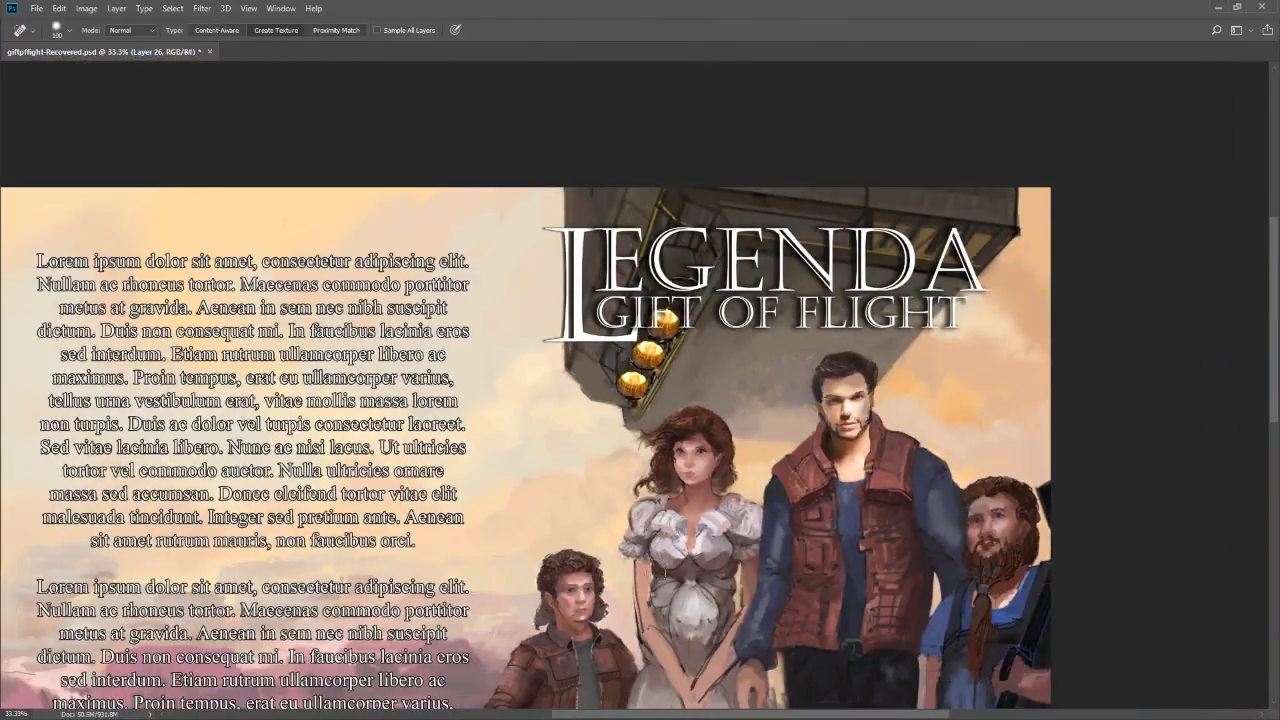
key(z)
key(h)
drag(655, 583, 663, 441)
key(b)
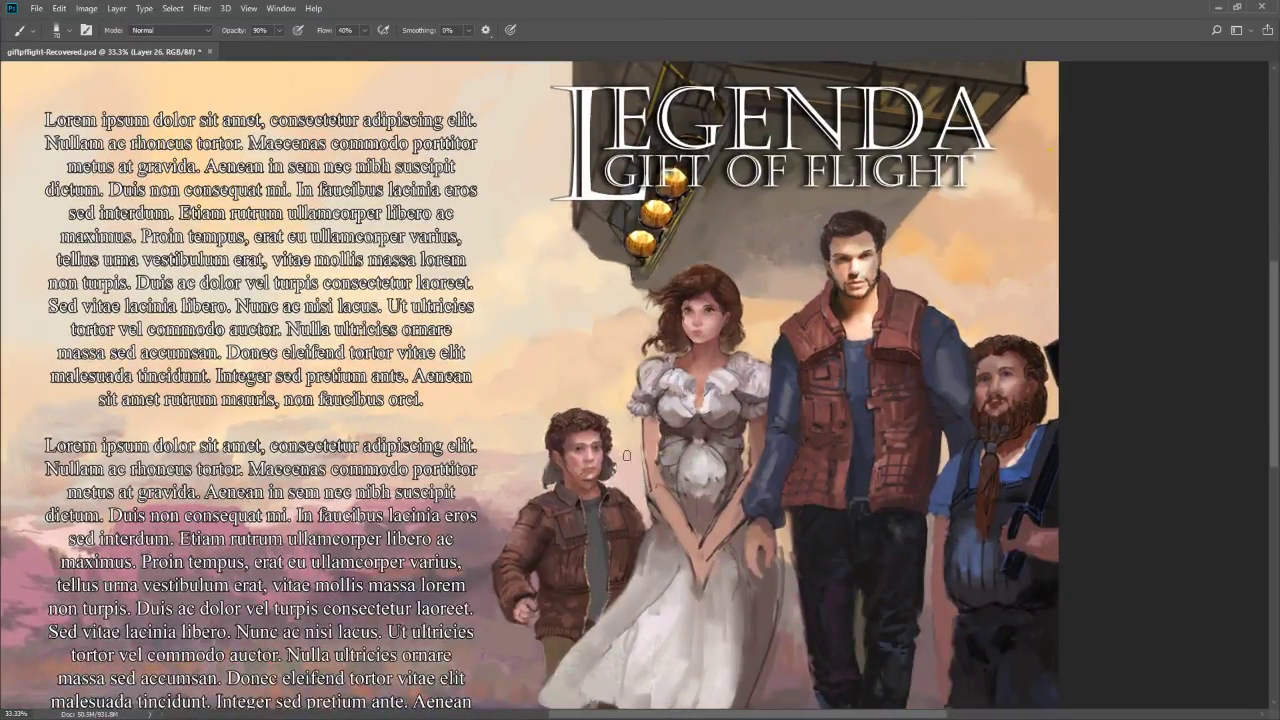
key(0)
alt+click(702, 347)
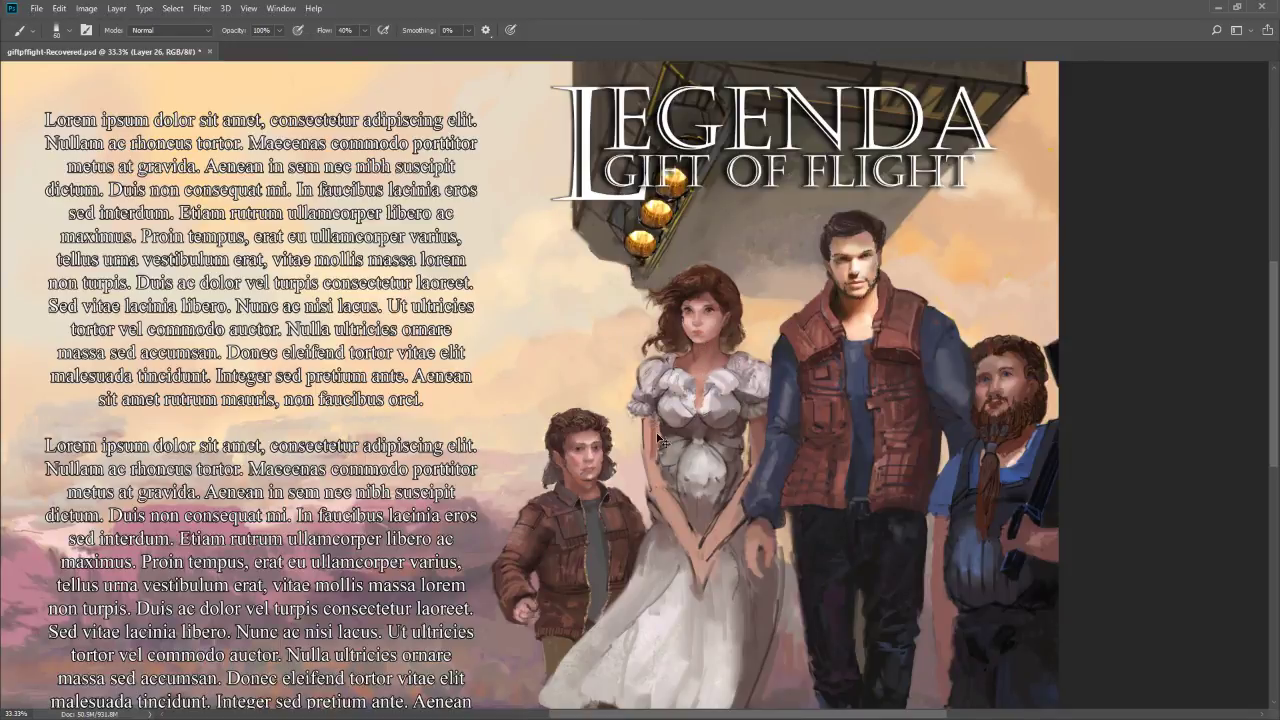
drag(659, 479, 656, 445)
drag(685, 530, 657, 462)
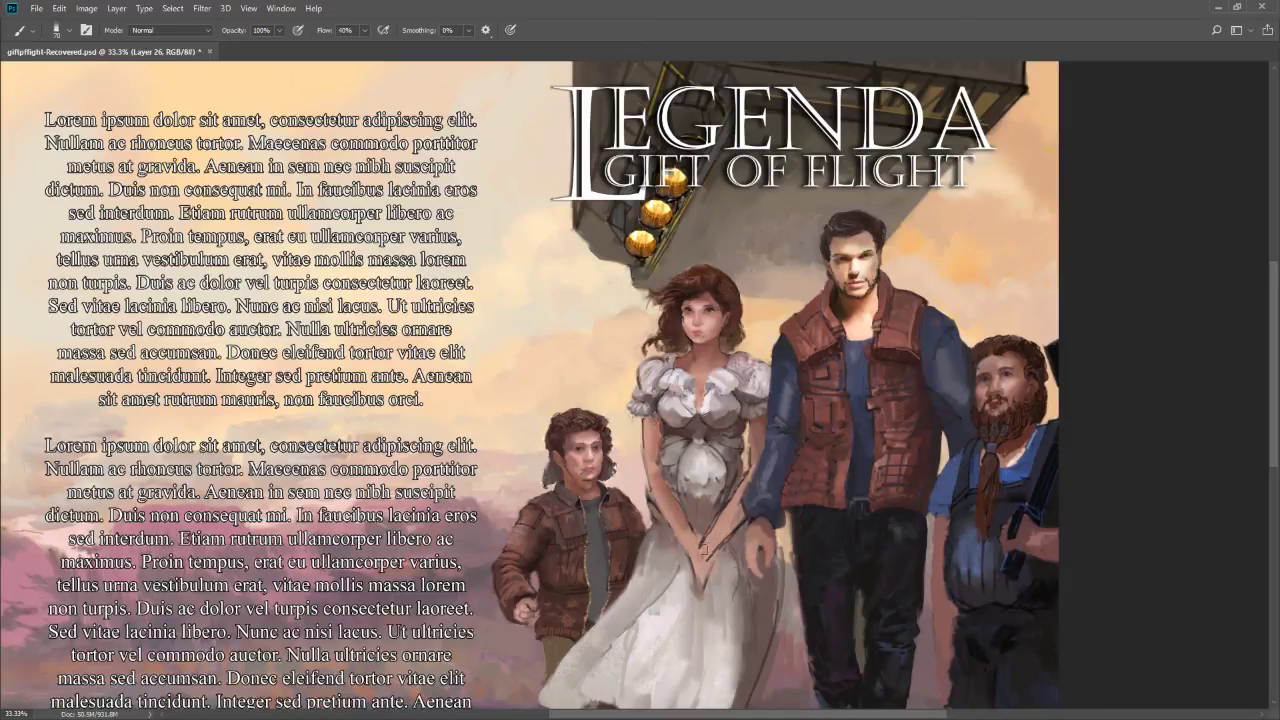
mouse_move(706, 548)
mouse_down()
mouse_move(743, 484)
mouse_move(705, 548)
mouse_move(730, 520)
mouse_move(706, 552)
mouse_move(751, 437)
mouse_move(748, 456)
mouse_up()
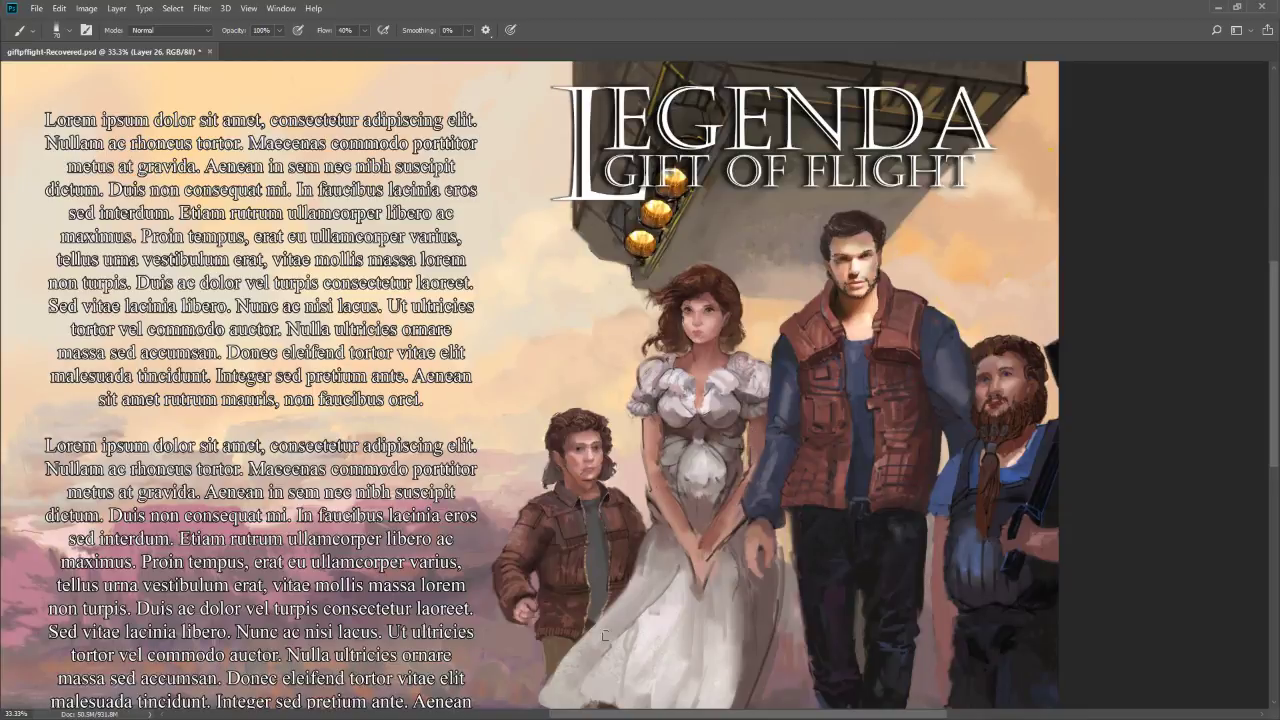
Sample the forearm colour and refine the woman's clasped hands with a smaller brush
key(bracketleft)
key(bracketleft)
alt+click(723, 535)
mouse_move(708, 553)
mouse_down()
mouse_move(702, 586)
mouse_move(691, 562)
mouse_up()
key(z)
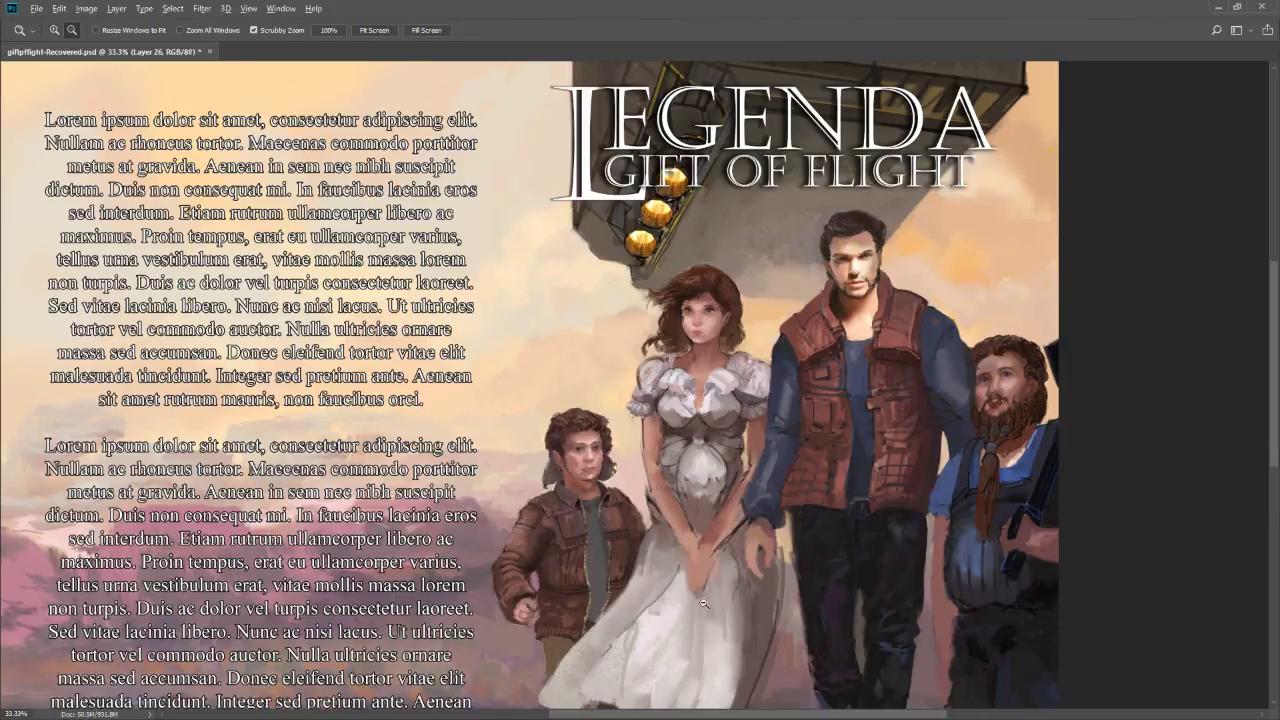
alt+click(700, 612)
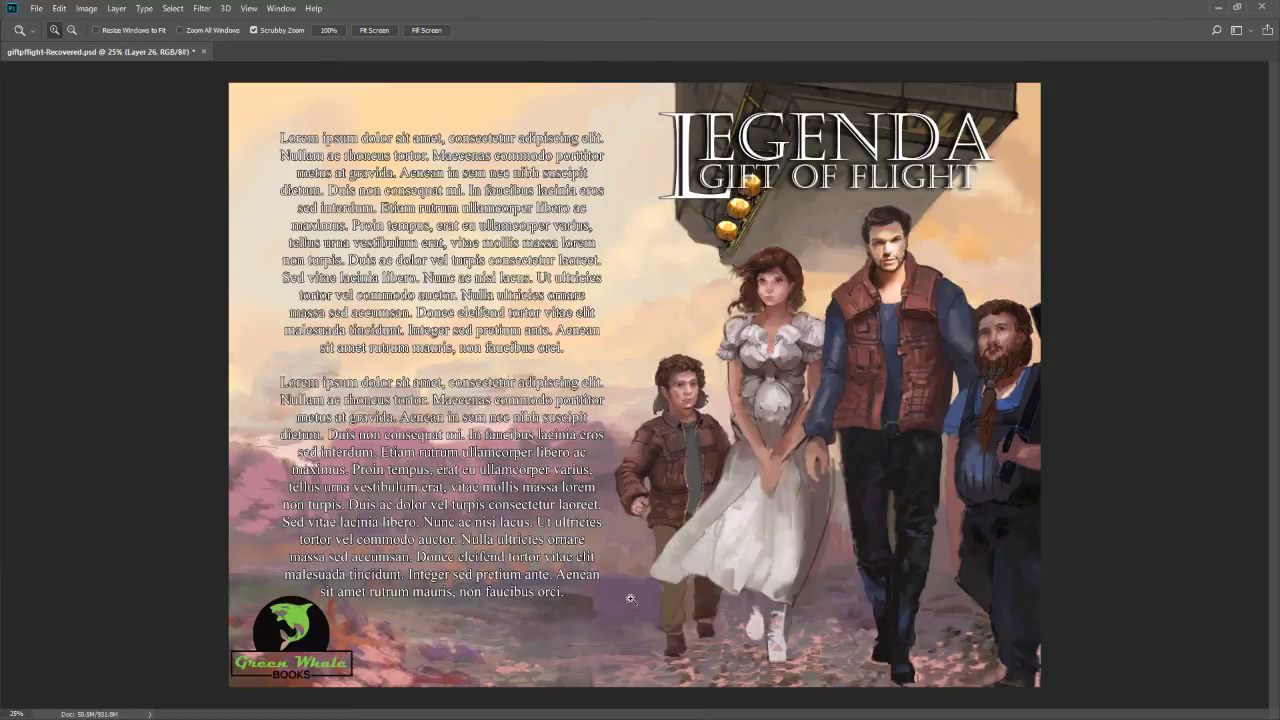
Paint a fine contour along the woman's cheek and jaw where they meet the windblown hair
drag(793, 273, 687, 371)
key(i)
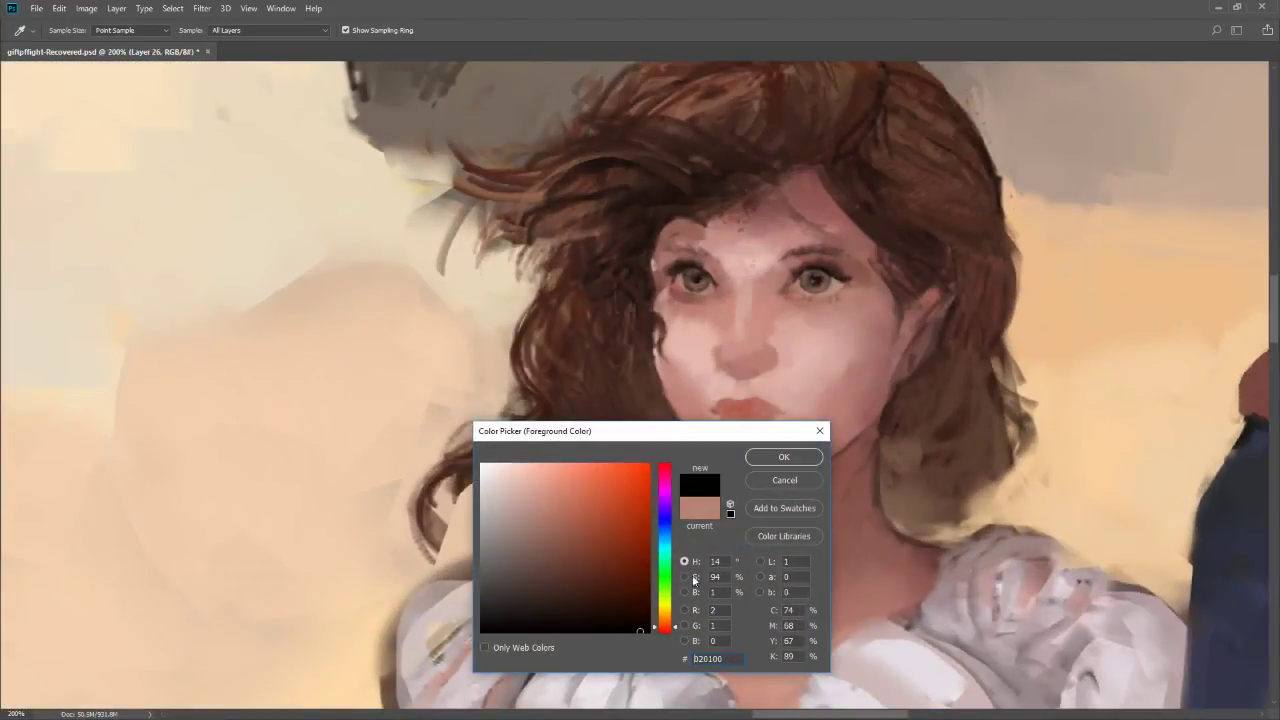
key(Escape)
key(b)
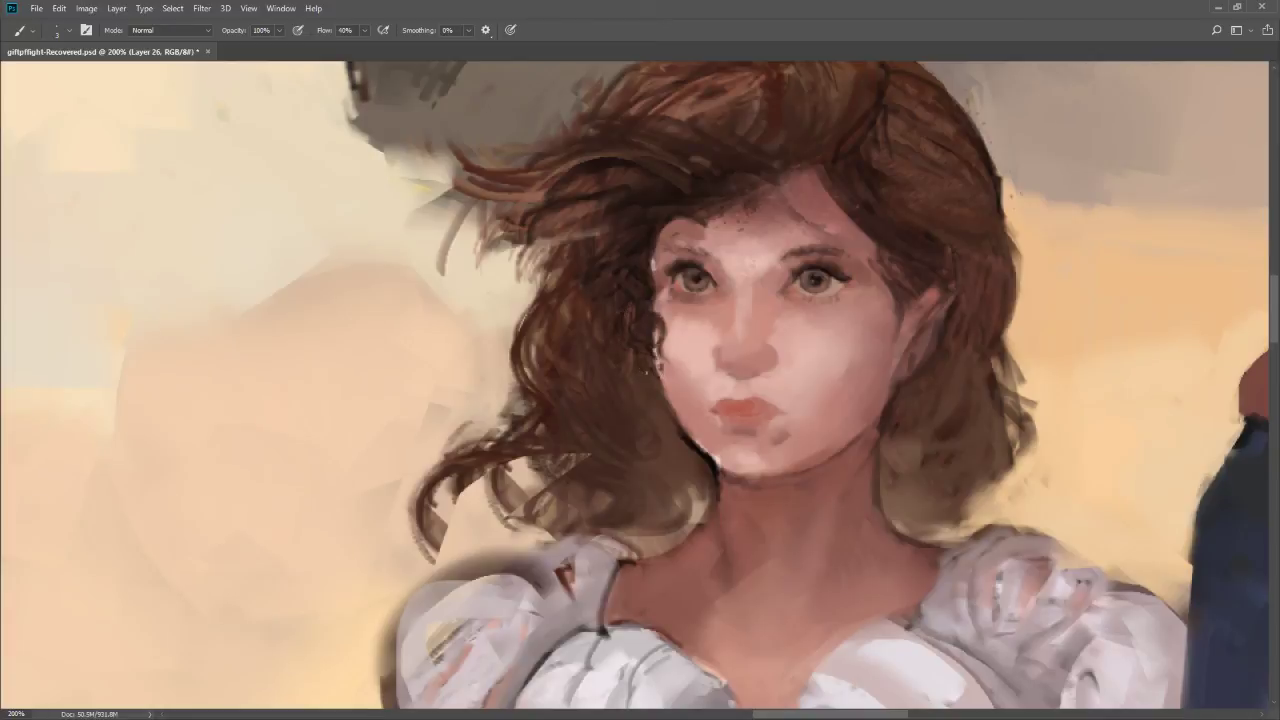
mouse_move(650, 367)
mouse_down()
mouse_move(656, 407)
mouse_move(674, 367)
mouse_move(670, 407)
mouse_move(703, 452)
mouse_up()
drag(661, 379, 688, 434)
Paint thin strands through the woman's windblown hair and fringe and check them against the whole cover
mouse_move(562, 290)
mouse_down()
mouse_move(550, 213)
mouse_move(598, 202)
mouse_move(568, 158)
mouse_up()
drag(656, 114, 620, 112)
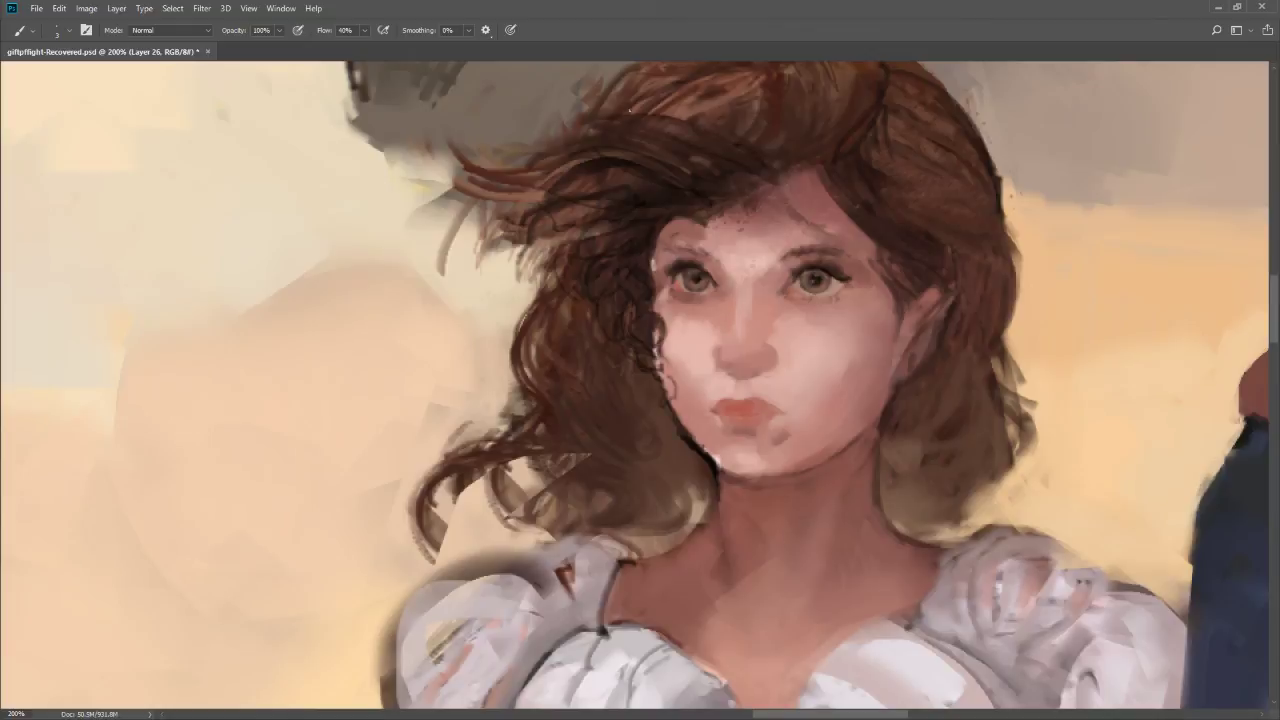
drag(720, 116, 670, 110)
drag(824, 148, 808, 157)
mouse_move(756, 192)
mouse_down()
mouse_move(725, 207)
mouse_move(789, 190)
mouse_move(787, 176)
mouse_move(804, 218)
mouse_move(755, 218)
mouse_move(759, 200)
mouse_move(717, 215)
mouse_move(785, 165)
mouse_move(787, 178)
mouse_move(755, 199)
mouse_up()
key(z)
alt+click(709, 246)
alt+click(709, 246)
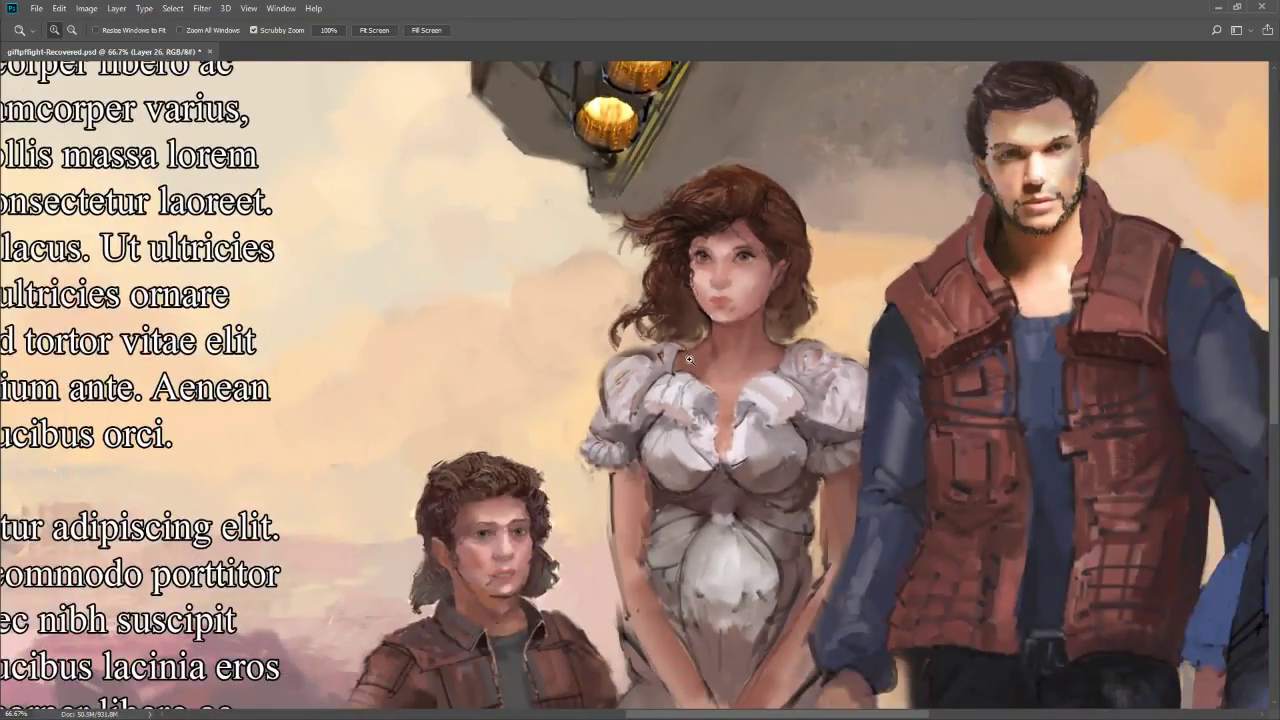
alt+click(660, 488)
alt+click(660, 488)
alt+click(666, 547)
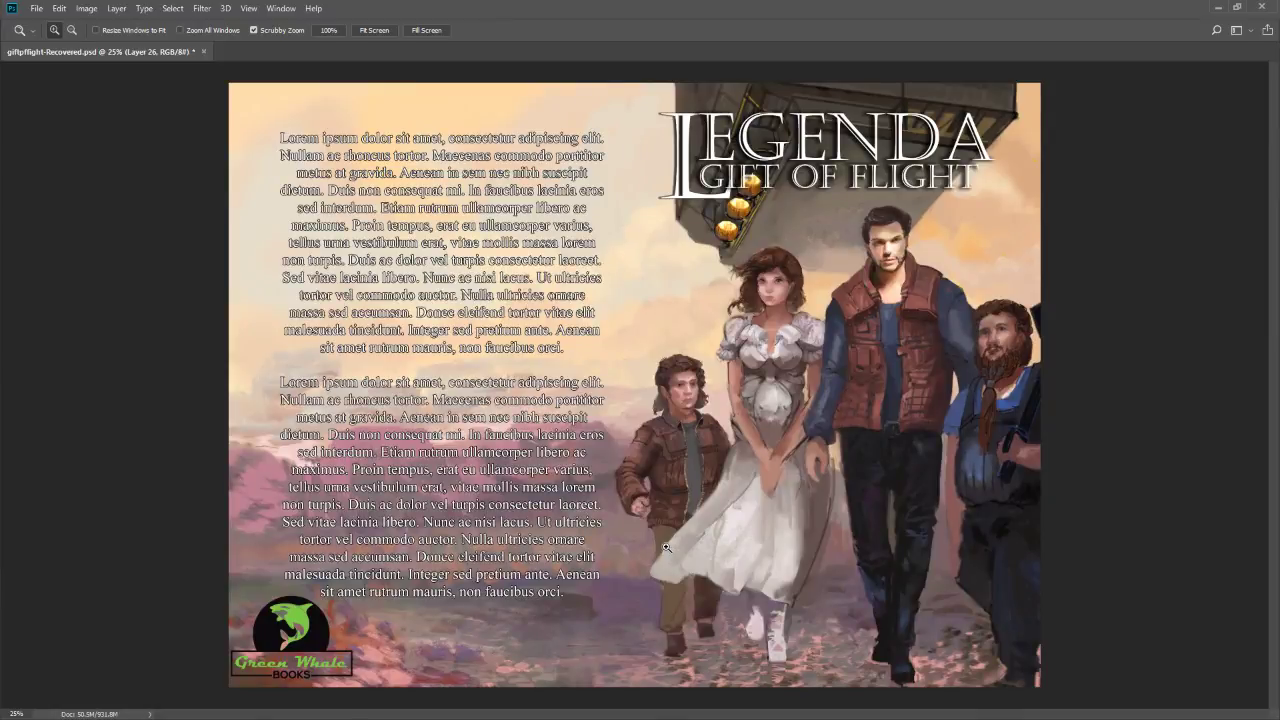
Refine the woman's eyes and brow with fine strokes, lowering the brush opacity to 50%
drag(790, 286, 740, 308)
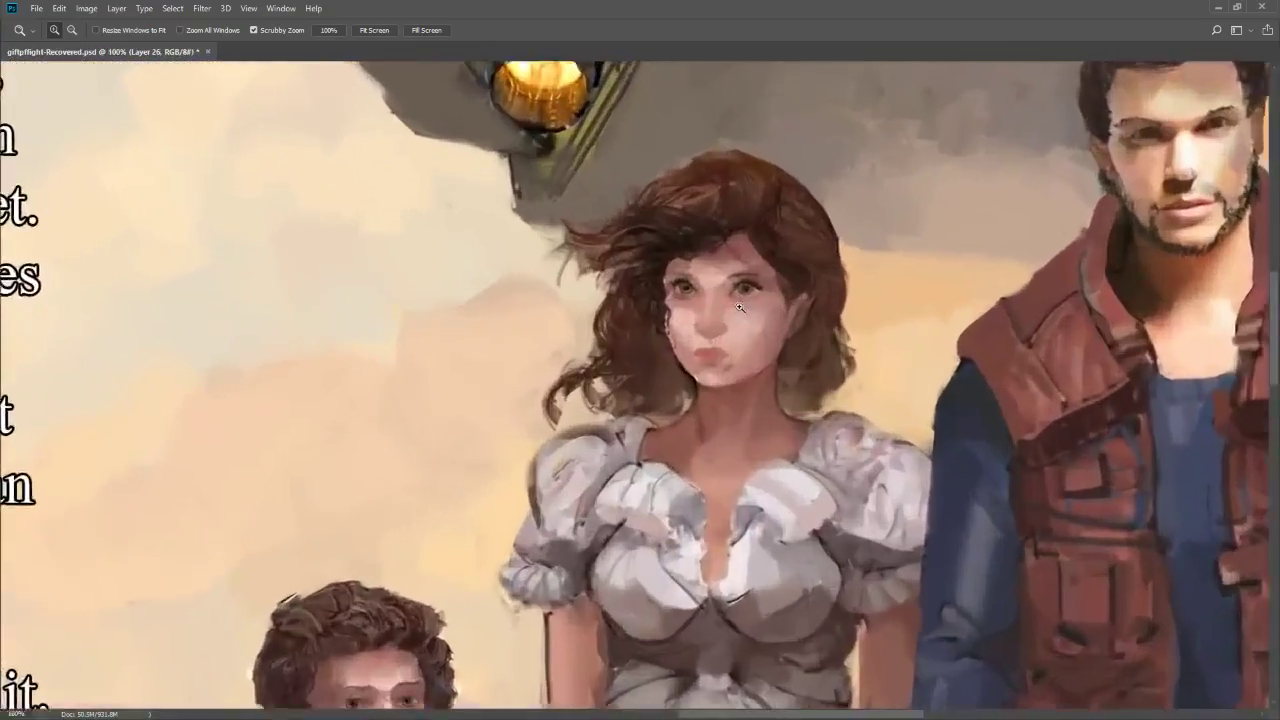
click(740, 308)
key(b)
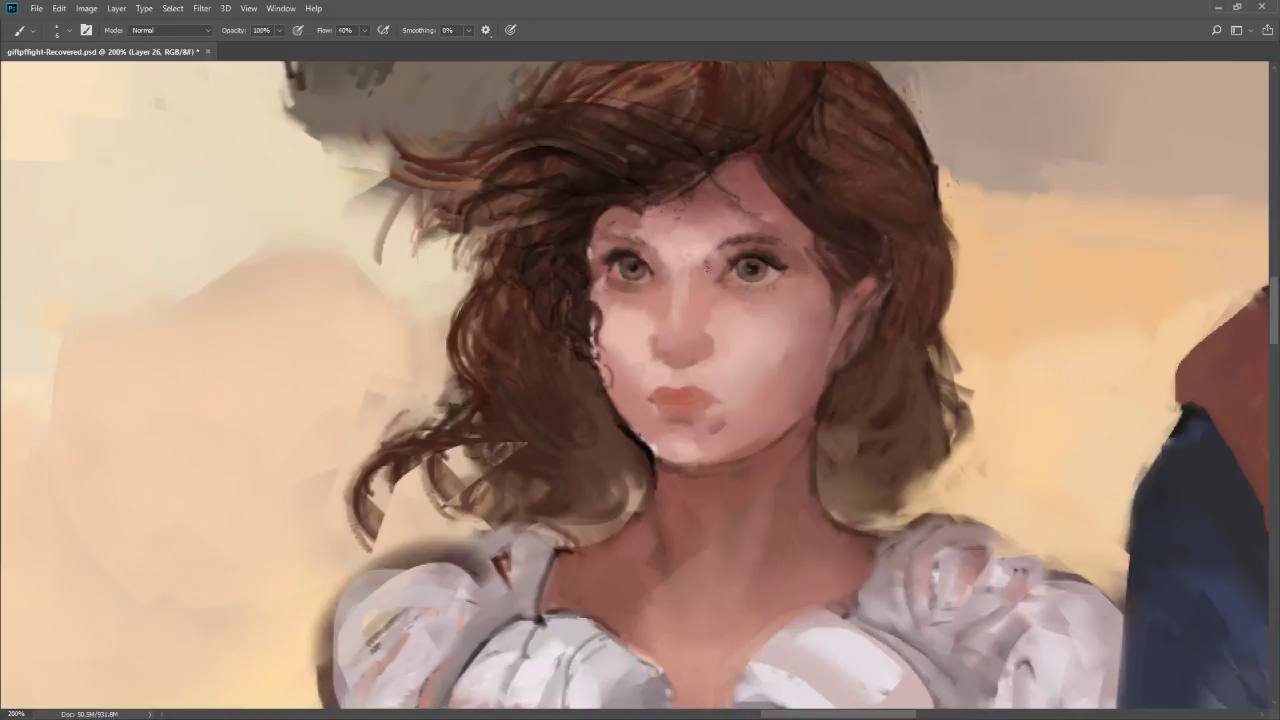
key(z)
drag(699, 278, 690, 332)
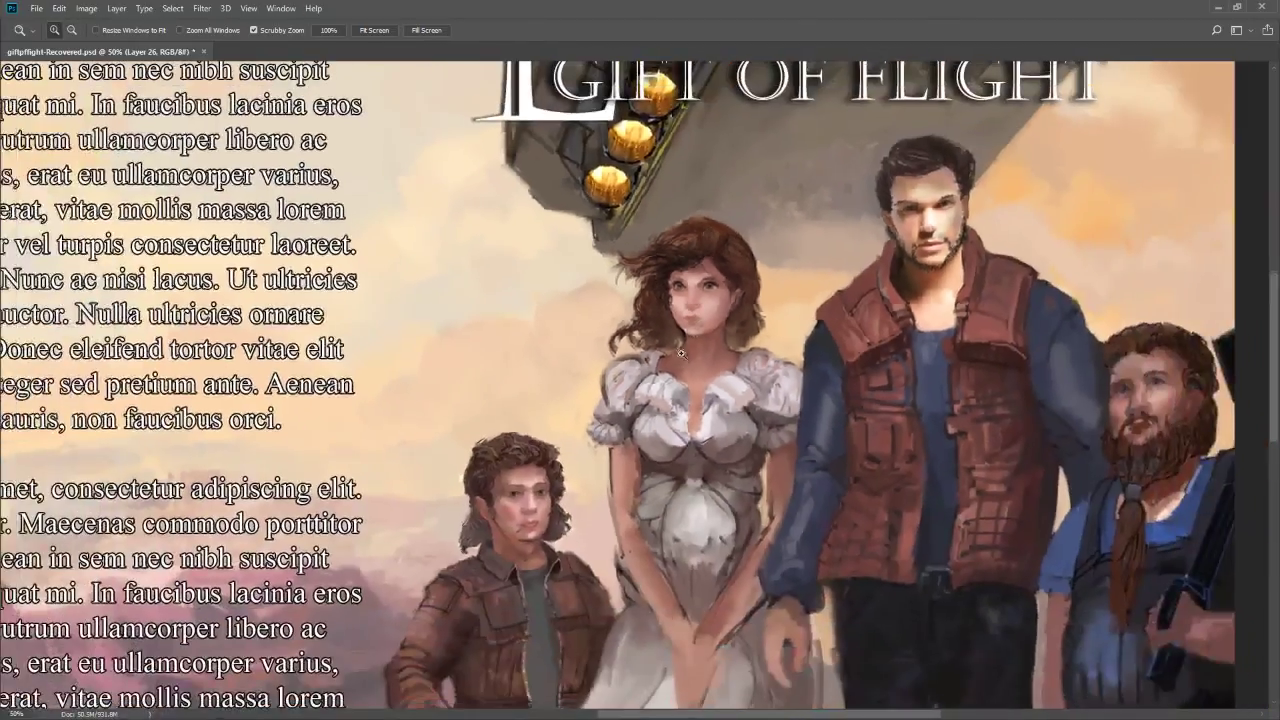
click(705, 297)
key(b)
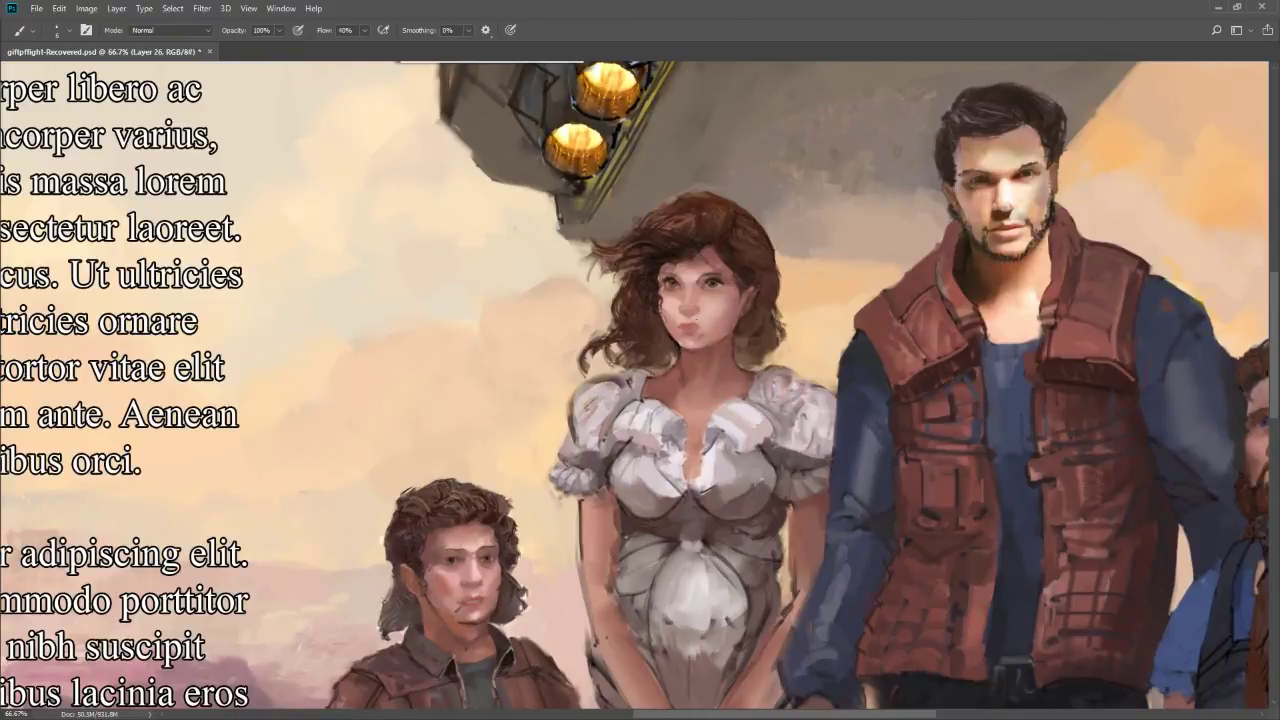
drag(694, 282, 716, 280)
key(5)
drag(722, 262, 736, 270)
Sample a tone near the woman's jaw and touch up the side of her neck with a much smaller brush at 80% opacity
key(8)
alt+click(679, 341)
alt+click(684, 340)
key(bracketleft)
key(bracketleft)
key(bracketleft)
key(bracketleft)
key(bracketleft)
key(bracketleft)
drag(733, 346, 733, 370)
key(z)
alt+click(733, 376)
alt+click(733, 376)
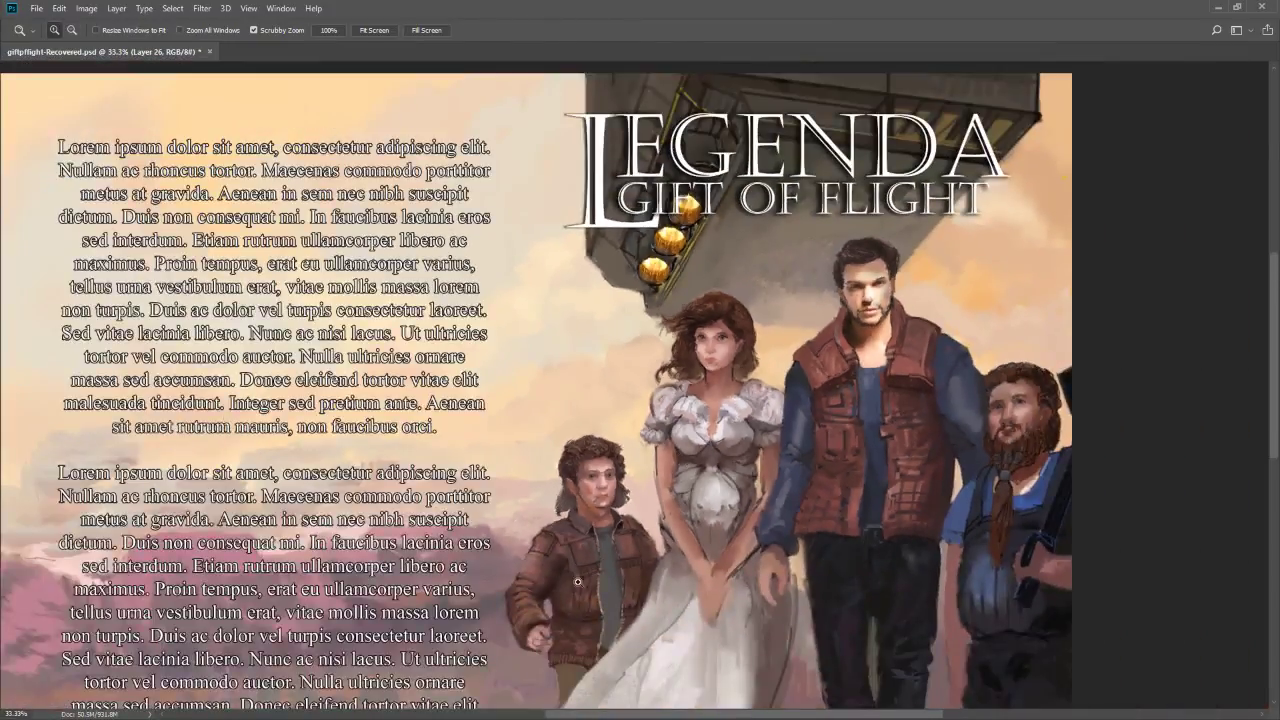
click(721, 397)
key(b)
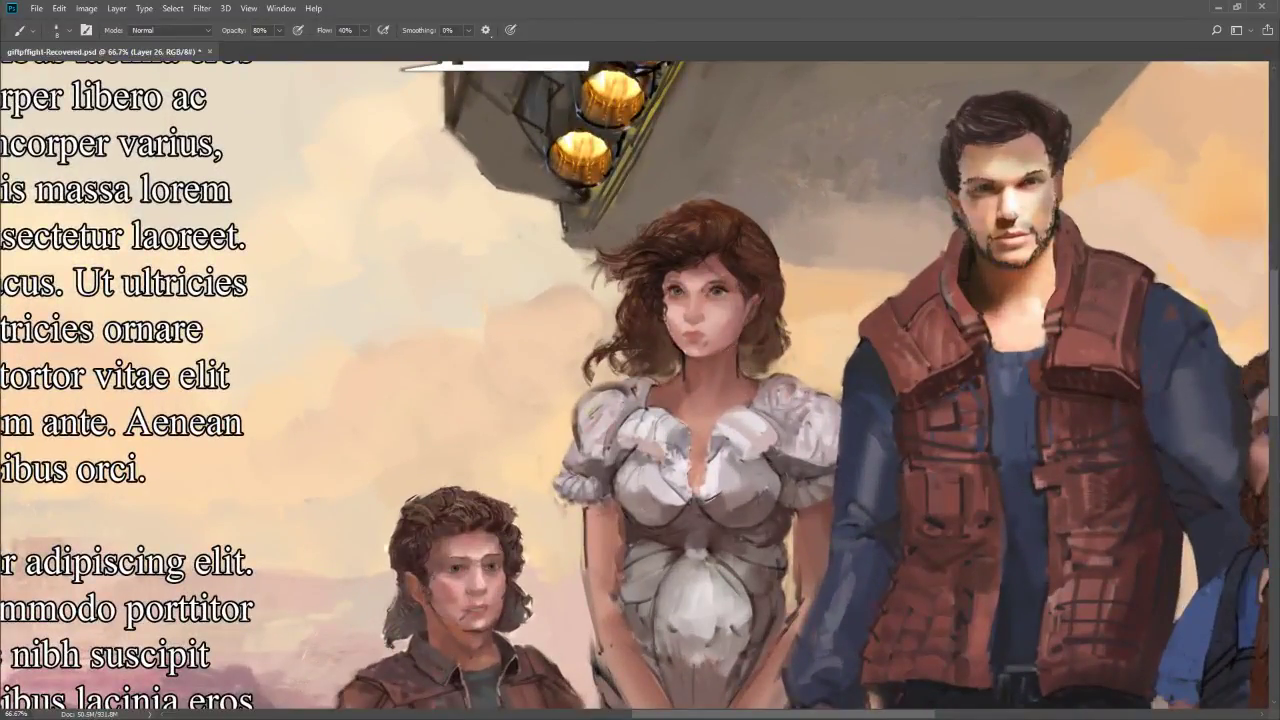
key(z)
alt+click(673, 490)
alt+click(673, 490)
alt+click(673, 490)
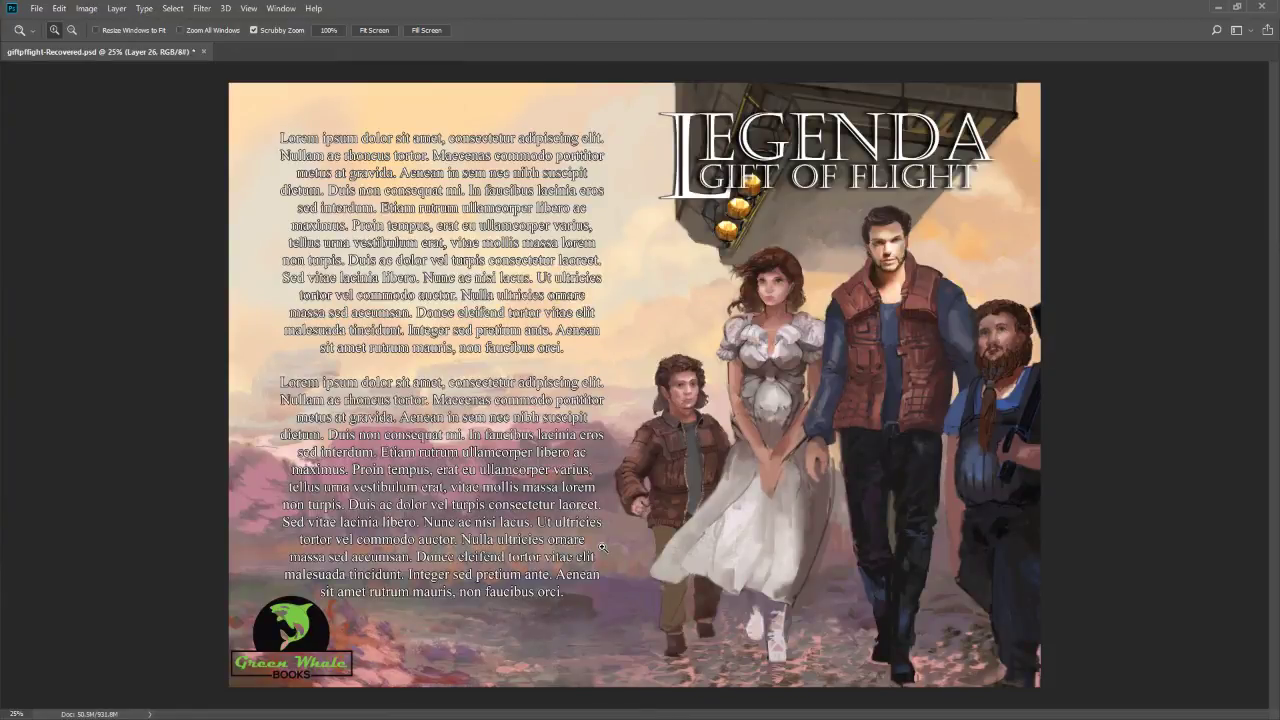
Touch up the boy's collar and the lower edge of his hair with small dabs of a smaller brush
click(664, 420)
click(664, 420)
click(664, 420)
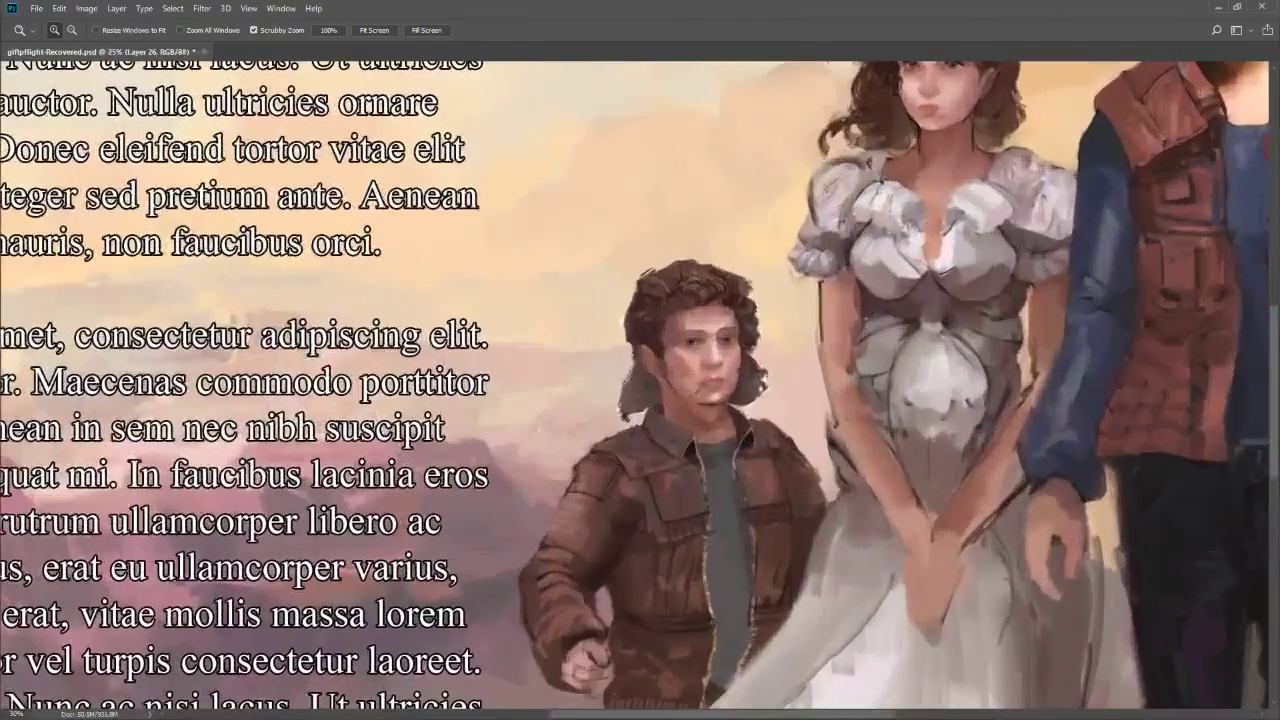
key(b)
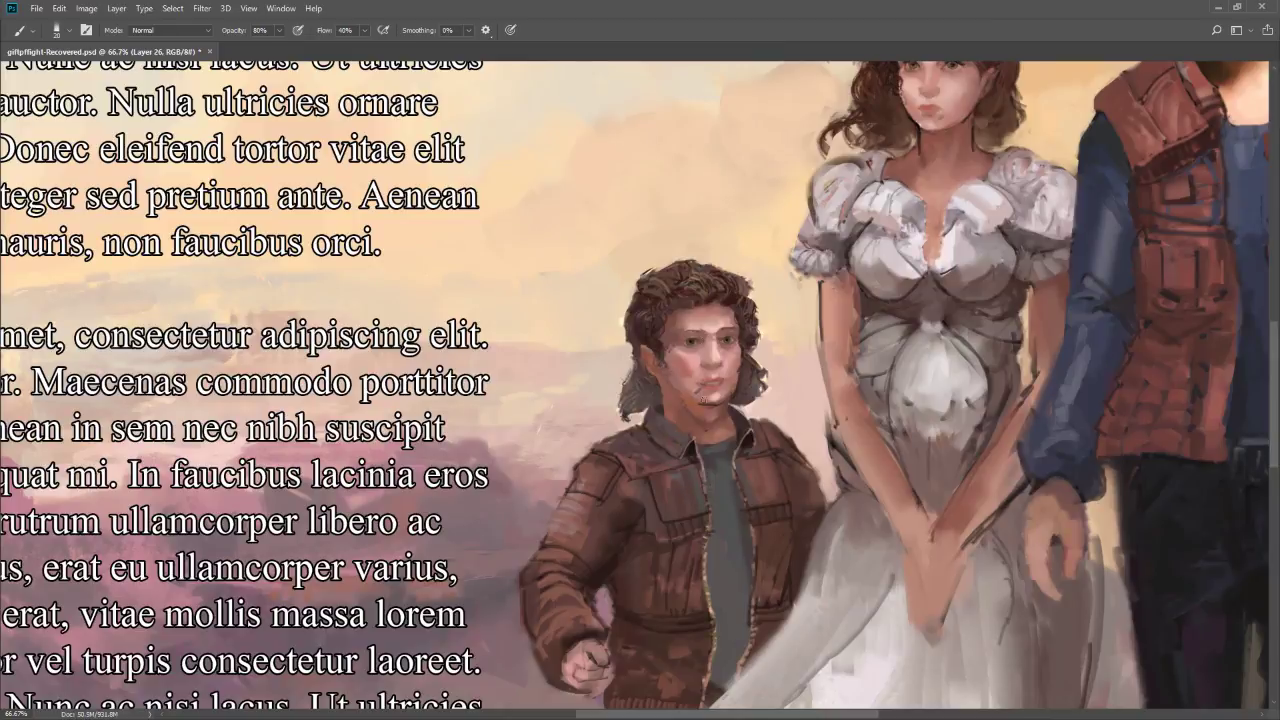
key(bracketleft)
click(695, 440)
key(2)
click(642, 418)
click(643, 427)
key(z)
alt+click(652, 461)
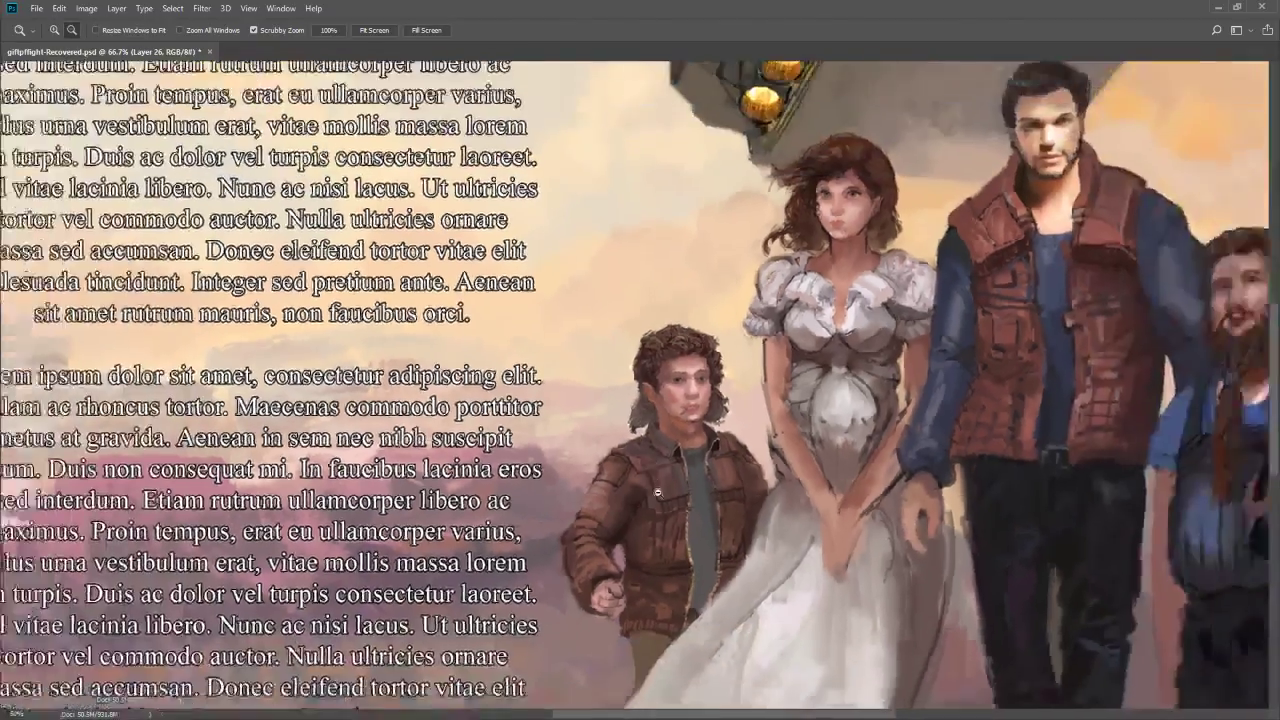
alt+click(652, 461)
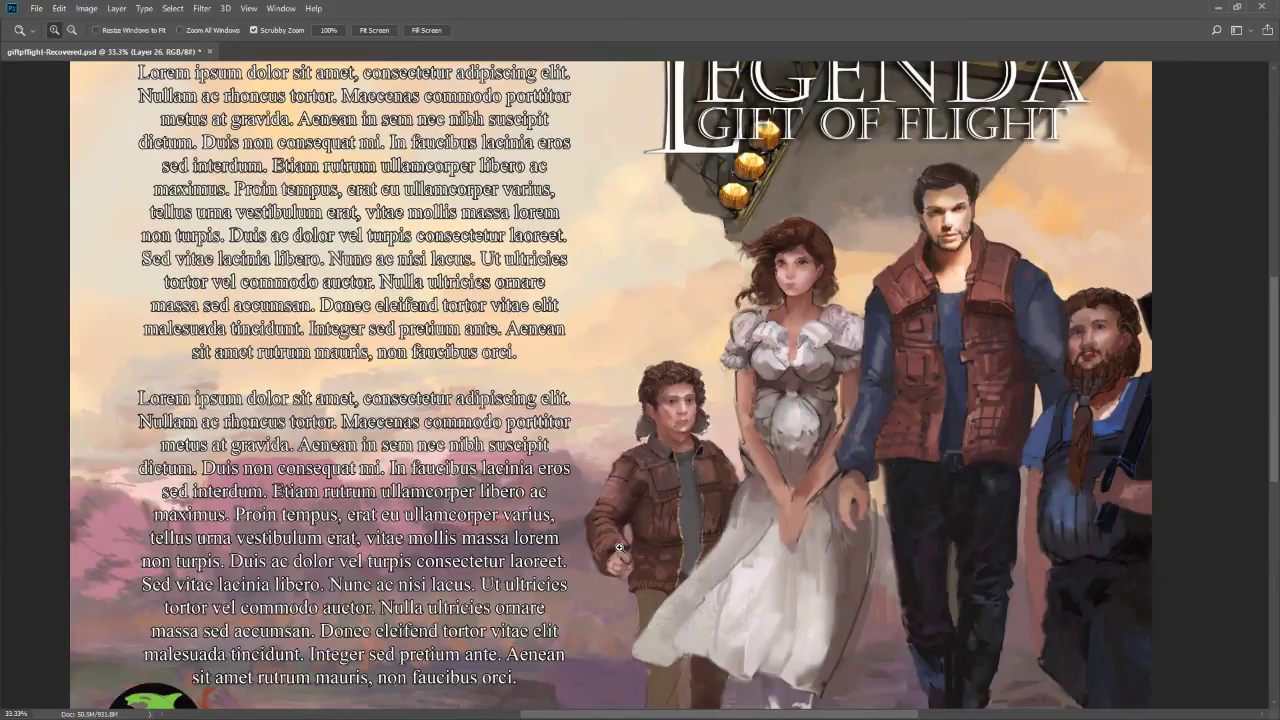
alt+click(716, 503)
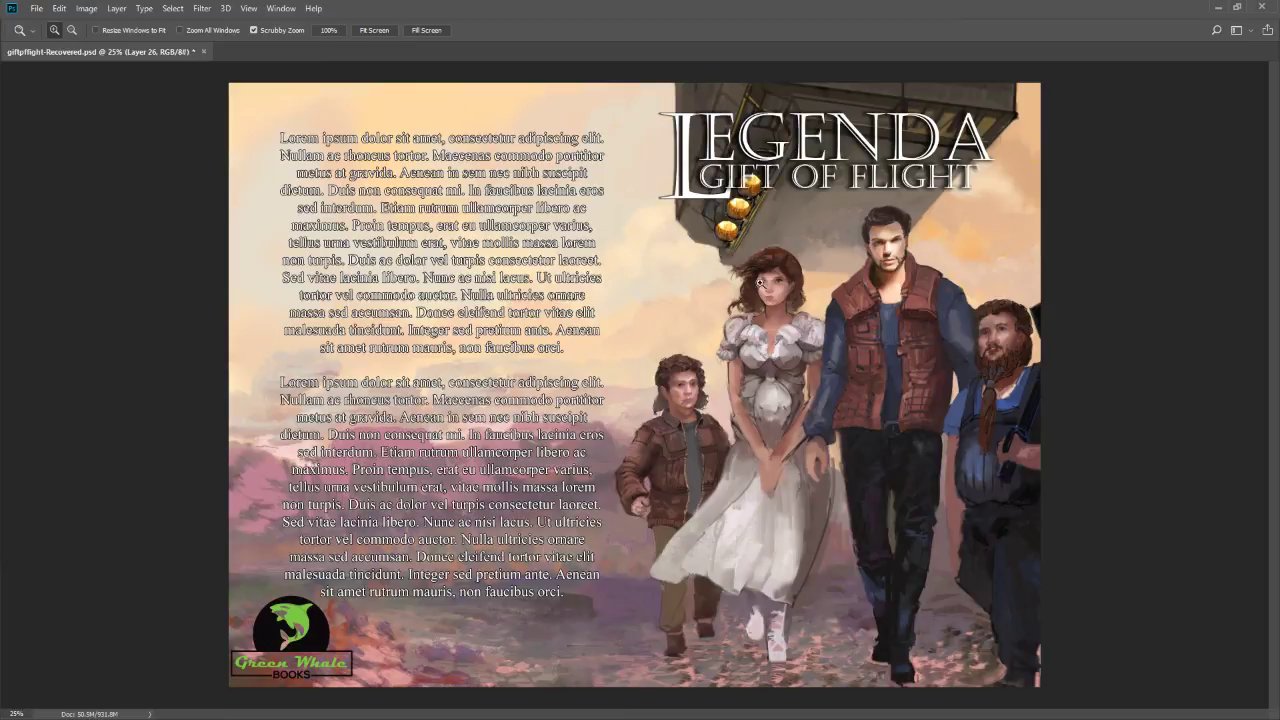
Paint down the side of the woman's face from her ear to the jaw and check it against the whole cover
click(790, 265)
click(790, 265)
click(790, 265)
key(b)
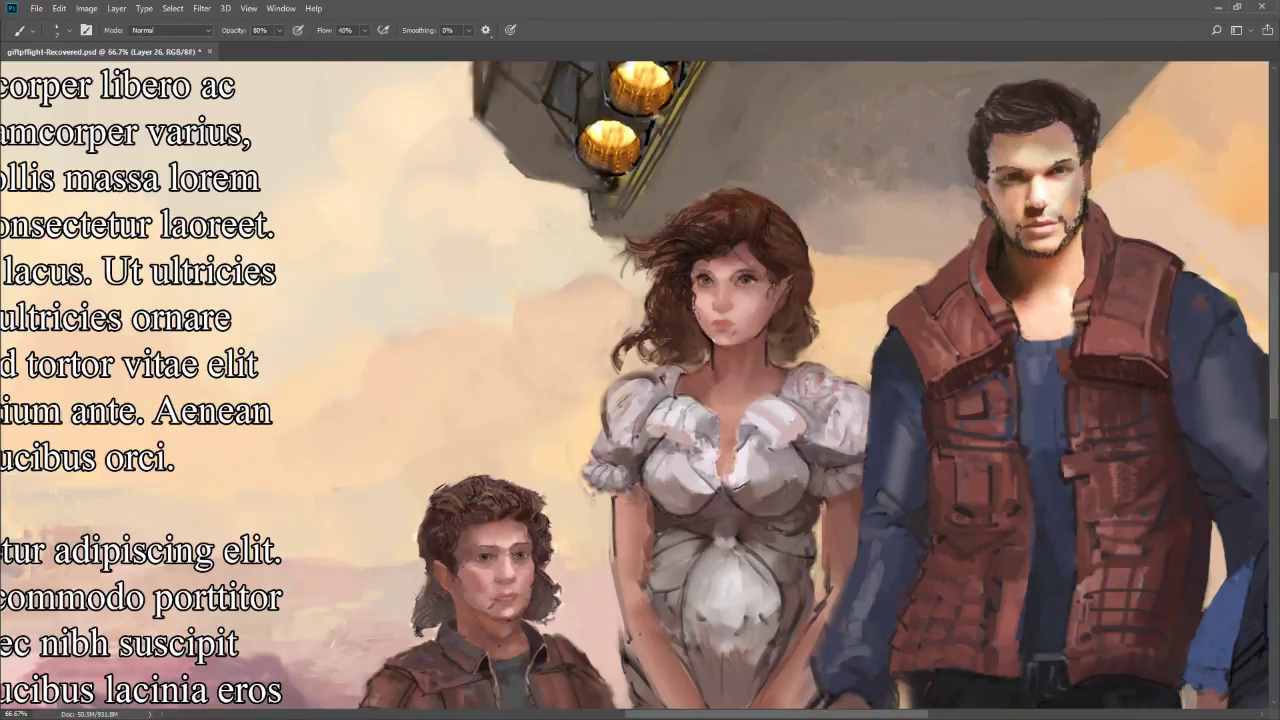
drag(768, 288, 756, 338)
key(z)
alt+click(776, 305)
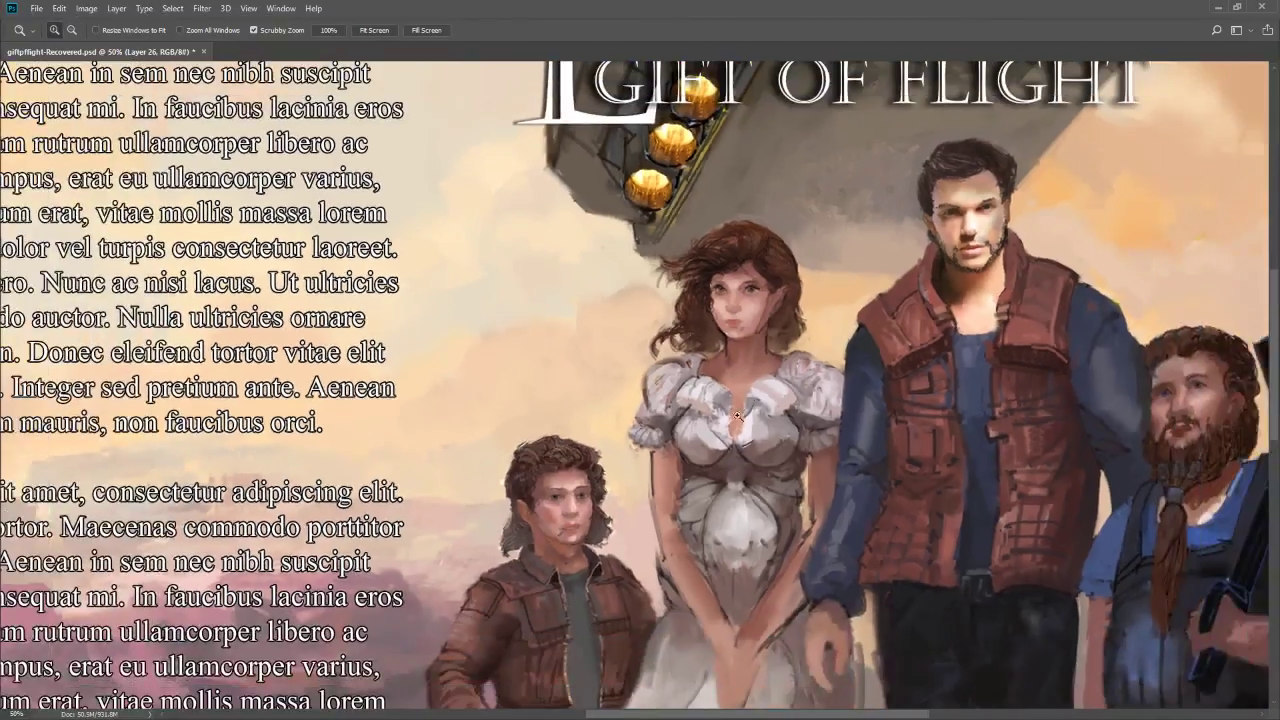
alt+click(737, 415)
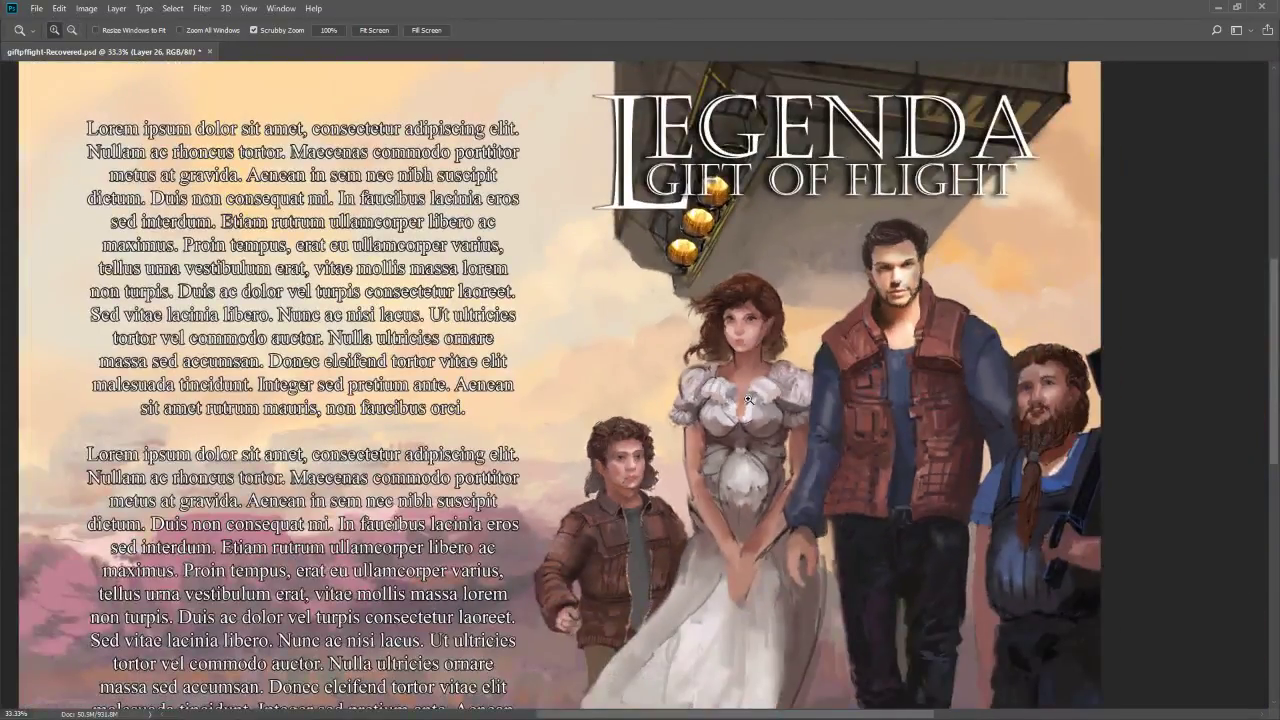
alt+click(752, 436)
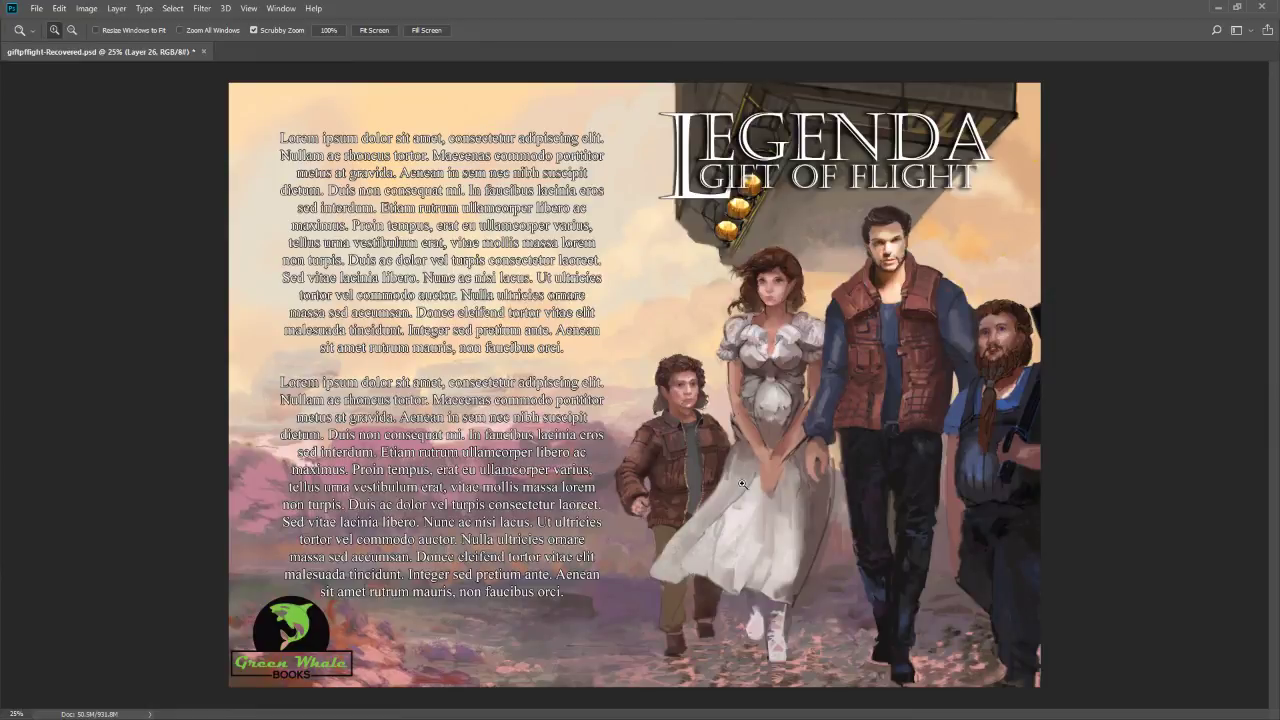
Choose a very dark reddish brown (#1f0f0d), darken the boy's jacket with it and review the full cover
click(645, 462)
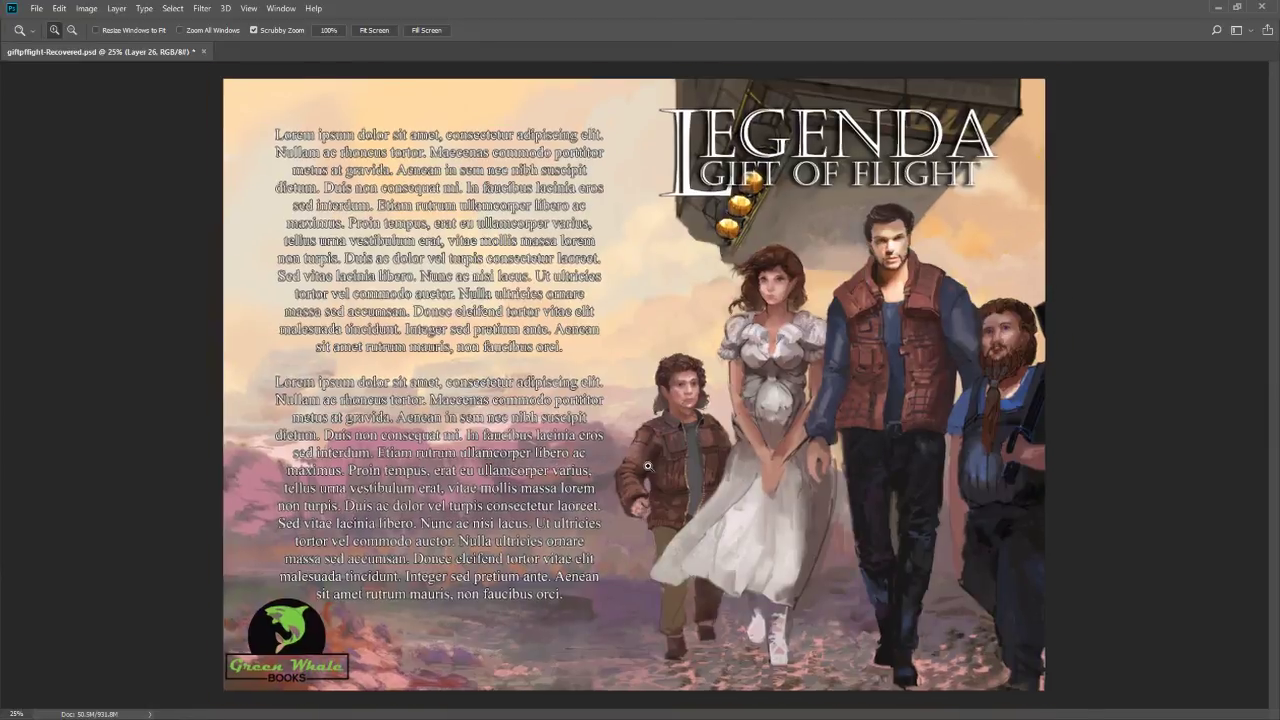
key(b)
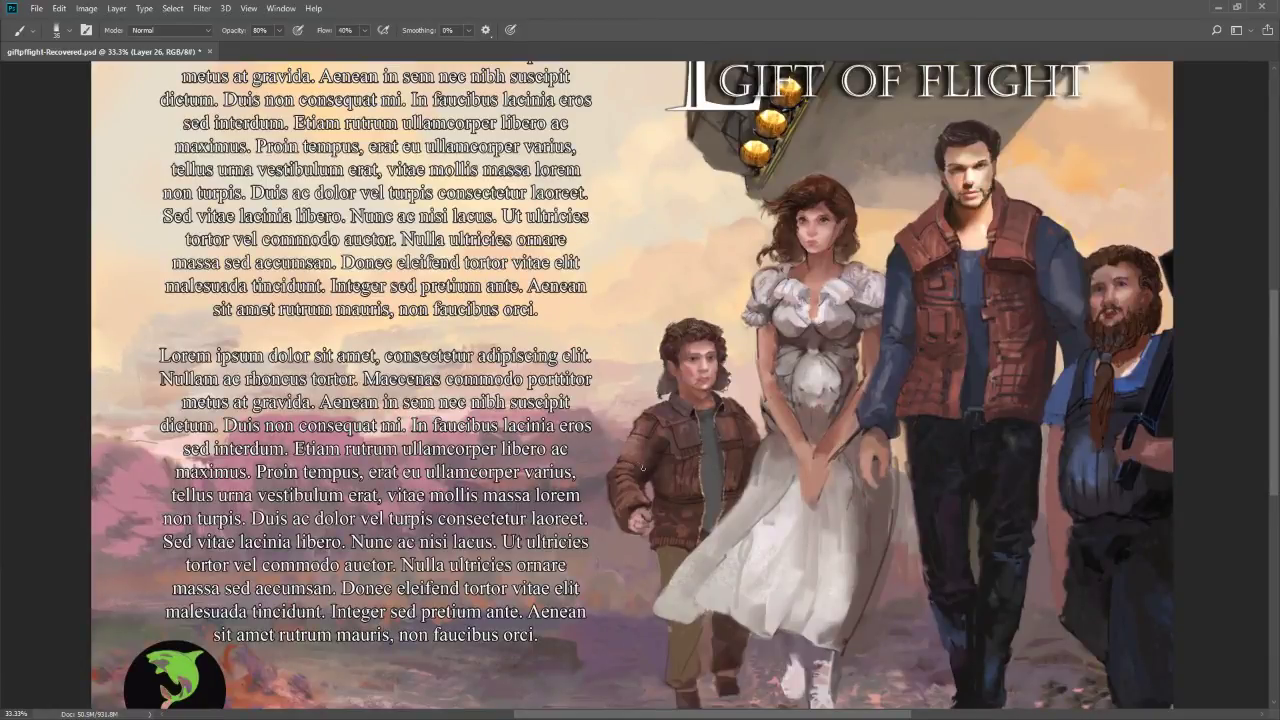
key(n)
click(576, 612)
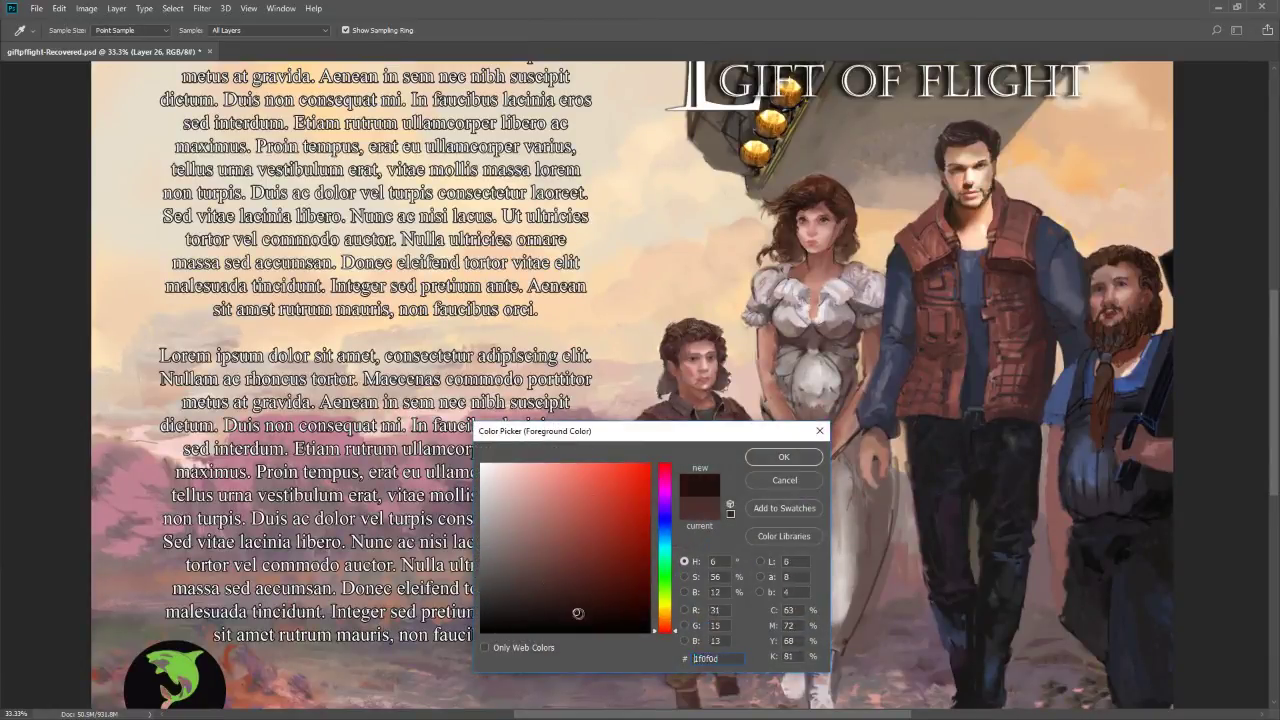
click(783, 457)
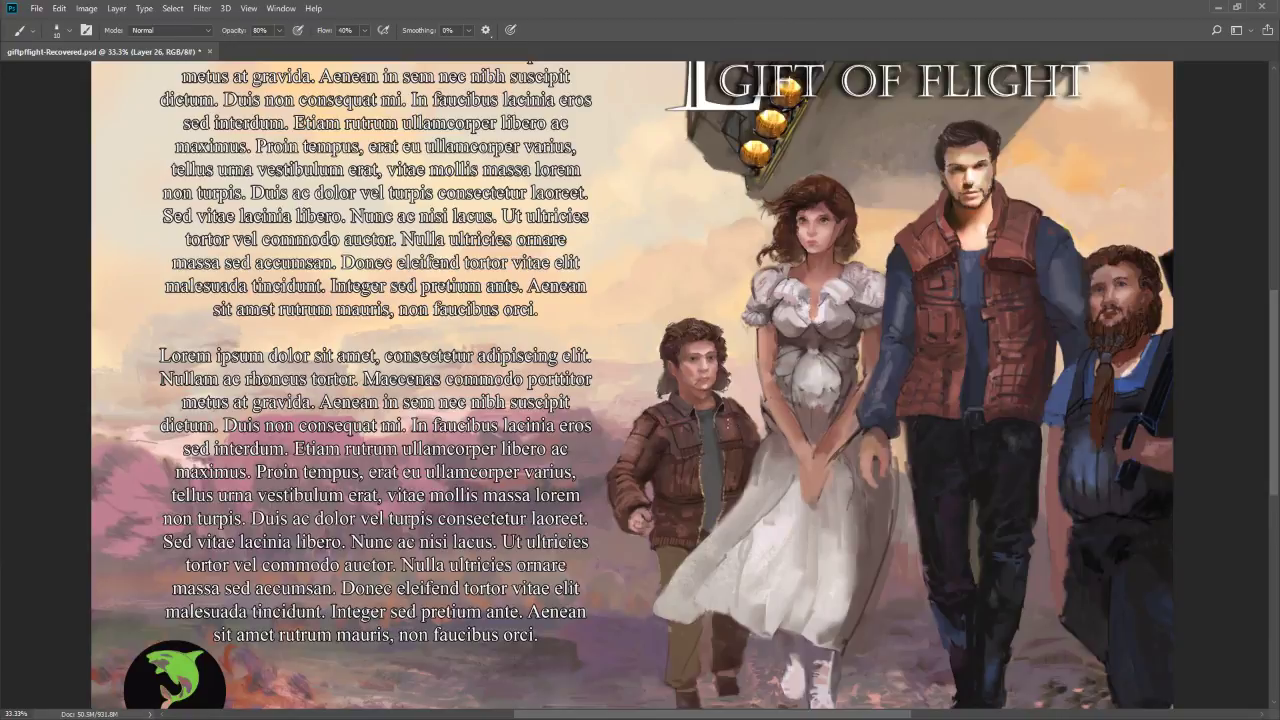
key(bracketright)
key(z)
alt+click(724, 537)
alt+click(724, 537)
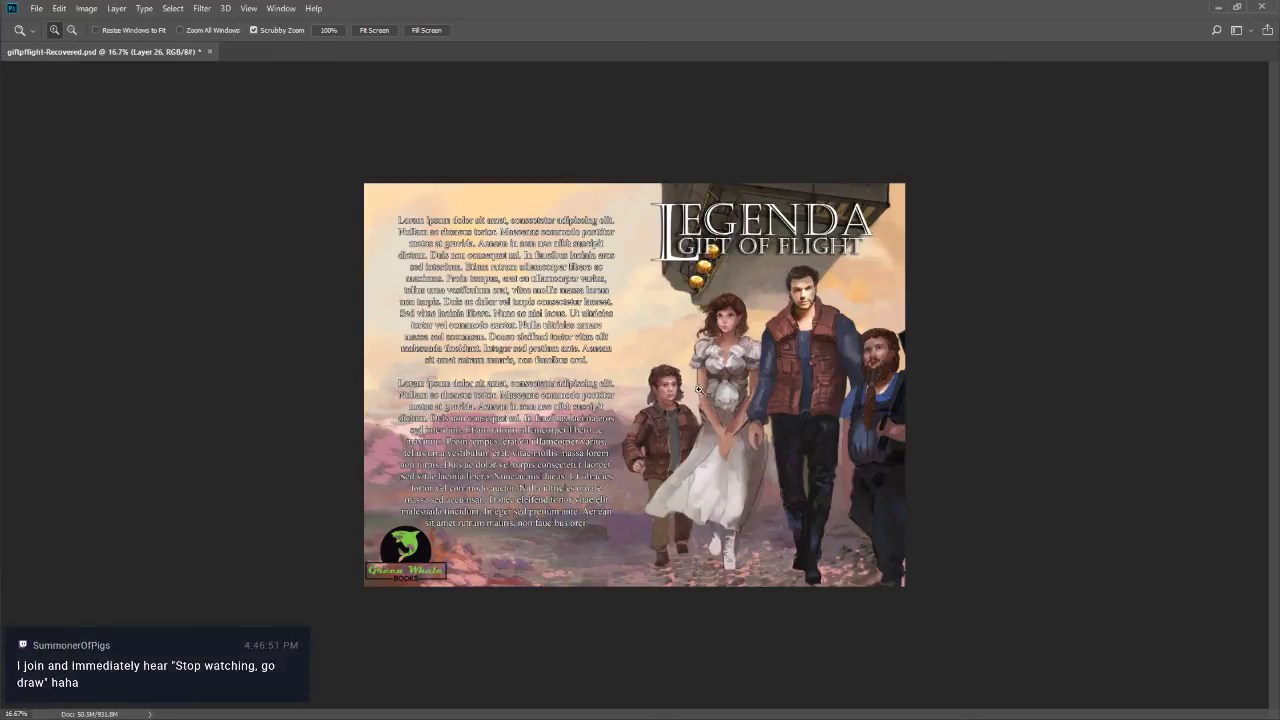
click(700, 440)
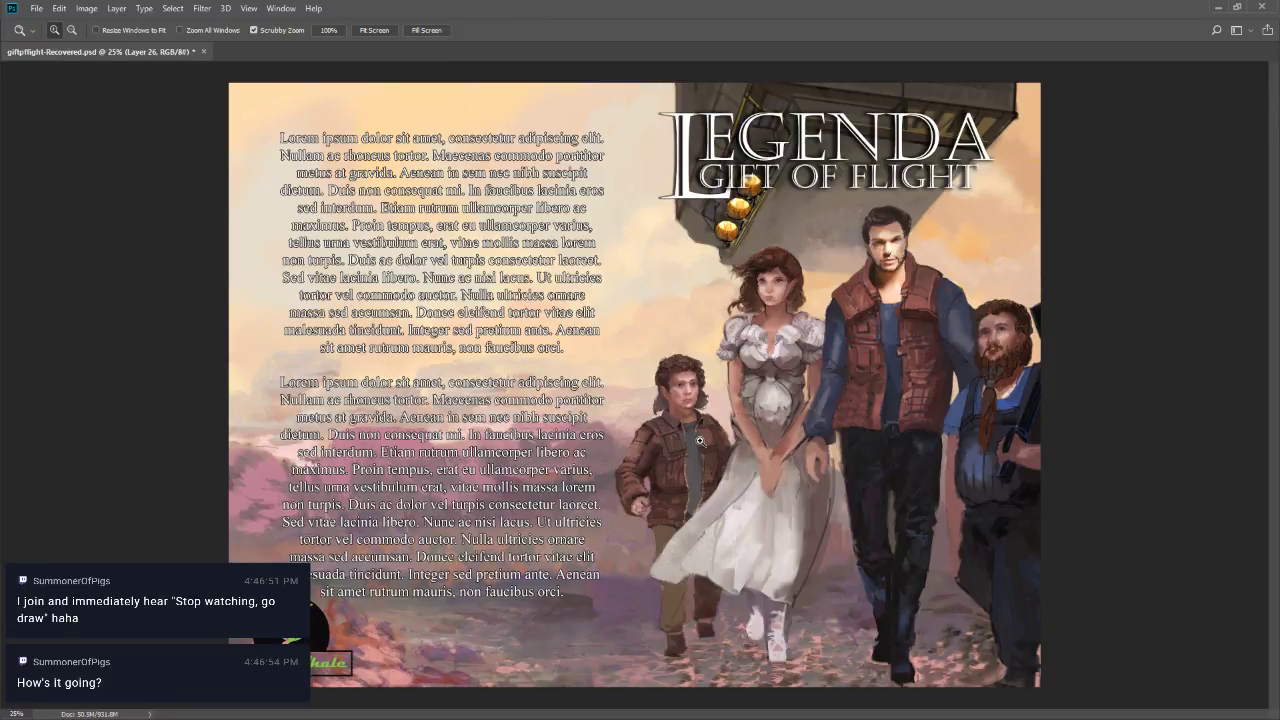
key(b)
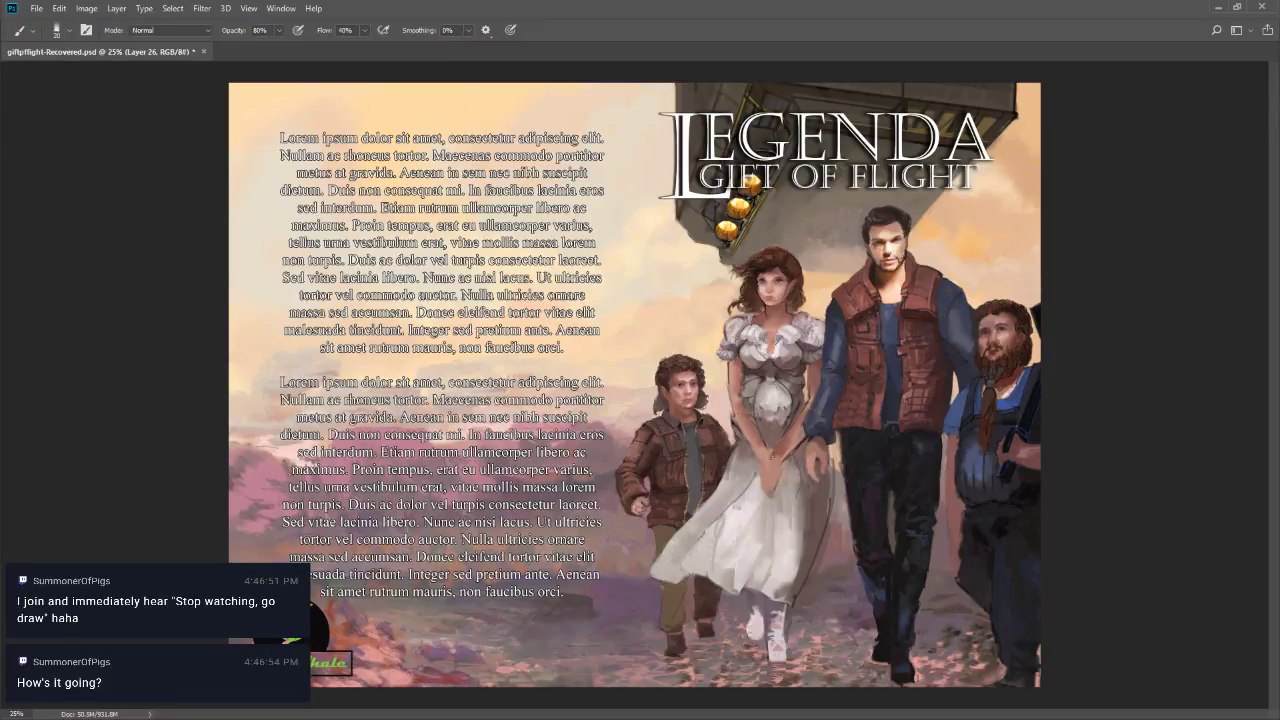
Dab a skin tone sampled from the woman's wrist over her clasped hands with a smaller brush
click(777, 452)
key(bracketleft)
alt+click(776, 452)
click(776, 455)
drag(790, 444, 782, 450)
click(770, 483)
click(767, 475)
click(768, 480)
ctrl+click(790, 471)
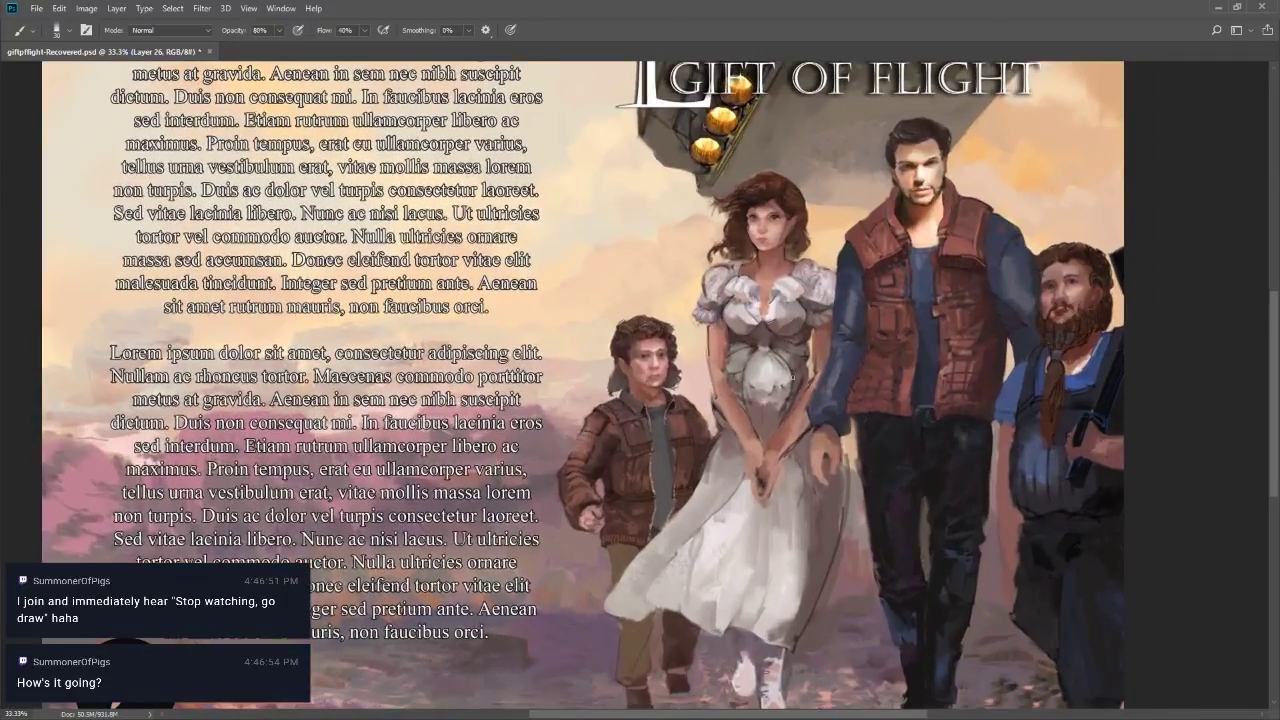
Try to repaint the woman's forearm down to the wrist with a newly sampled tone, undoing the strokes
alt+click(805, 383)
alt+click(752, 430)
drag(757, 424, 752, 448)
key(ctrl+z)
drag(721, 412, 755, 461)
key(ctrl+z)
key(ctrl+z)
key(ctrl+z)
Paint over the woman's clasped hands with a larger brush
key(bracketright)
key(bracketleft)
key(bracketright)
key(bracketright)
key(bracketright)
mouse_move(772, 473)
mouse_down()
mouse_move(767, 490)
mouse_move(759, 475)
mouse_up()
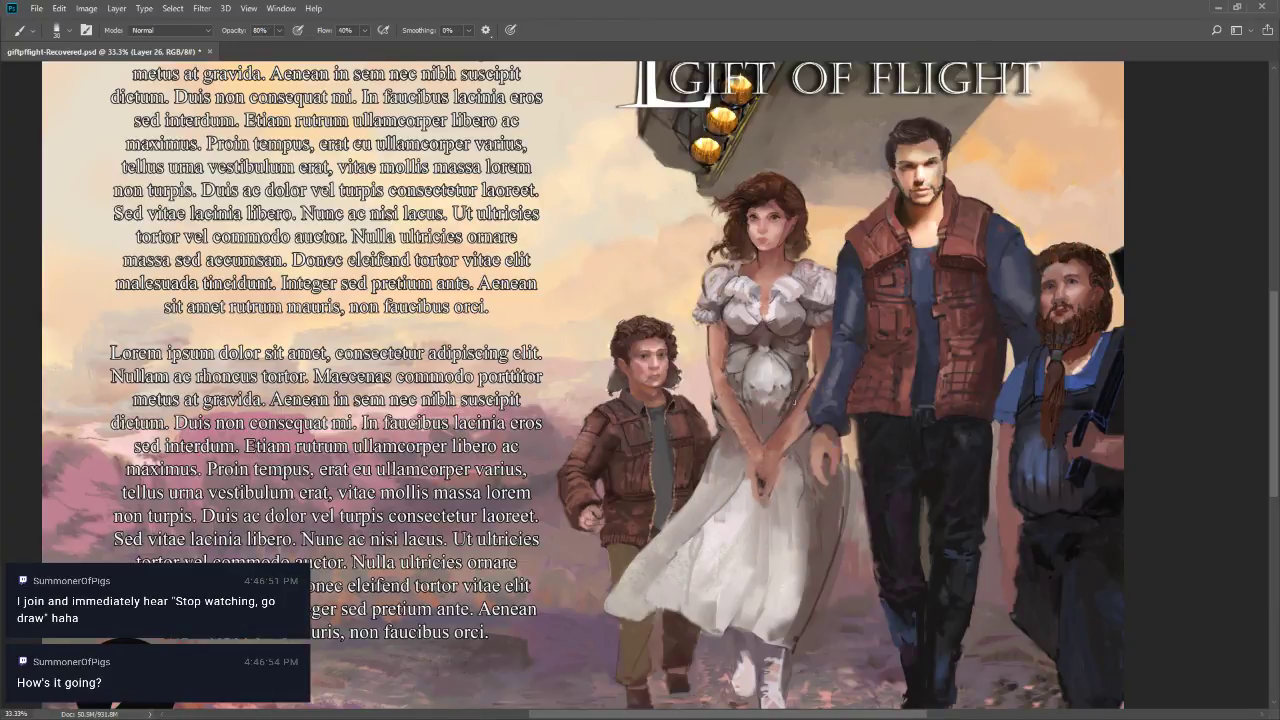
Choose black (#000000) and draw thin lines along the woman's clasped fingers and forearm with a smaller brush
key(n)
click(626, 631)
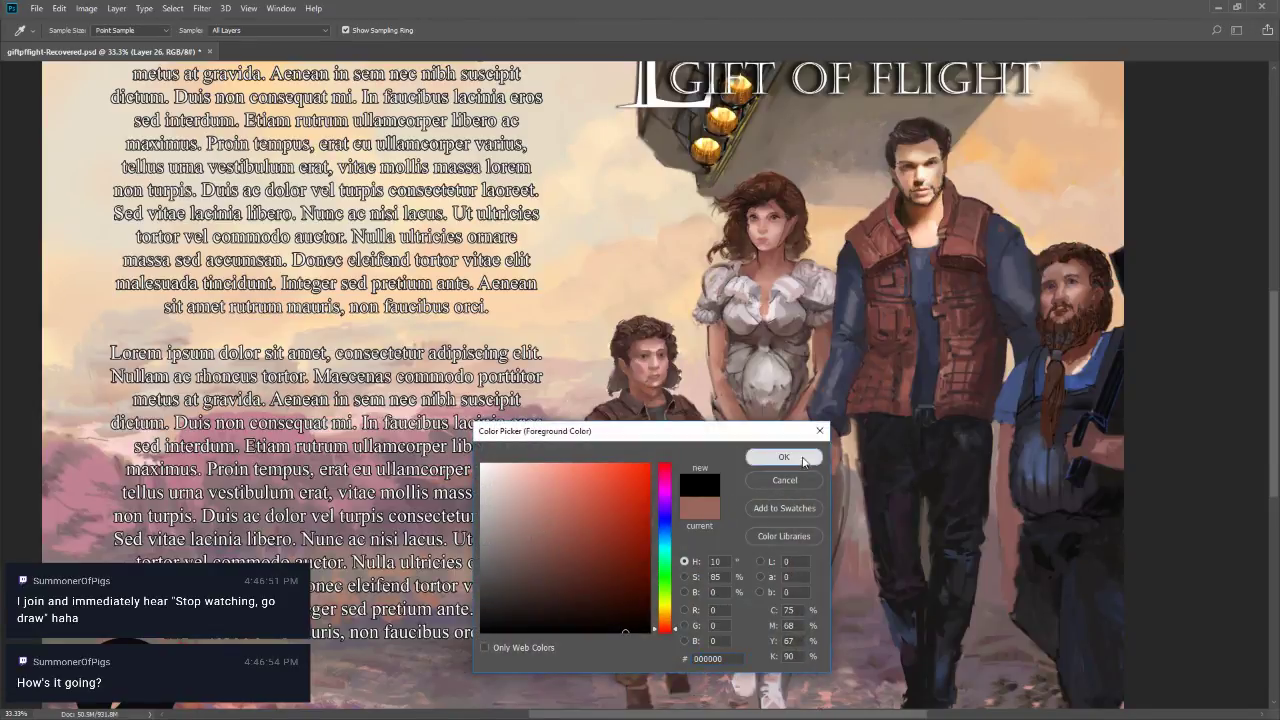
click(784, 457)
key(bracketleft)
key(bracketleft)
key(bracketleft)
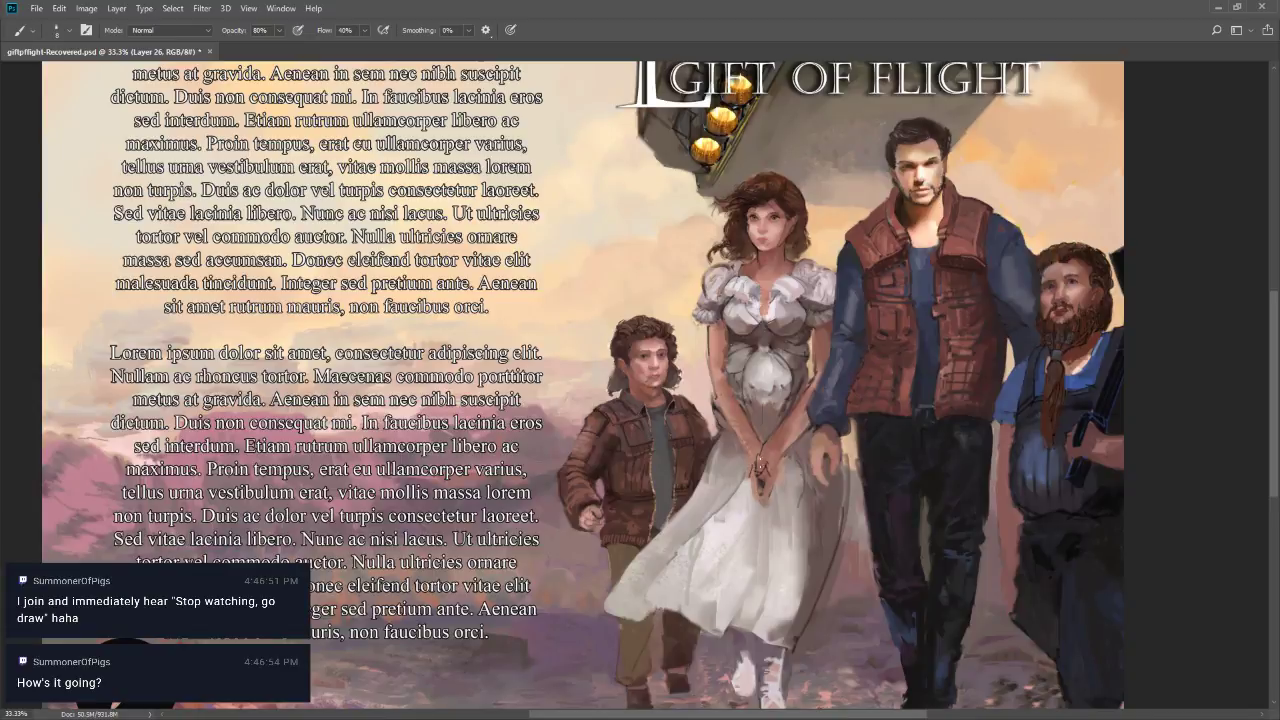
drag(762, 470, 758, 466)
drag(738, 404, 760, 447)
Lasso the area around the woman's wrists and hands, and outline both forearms with slightly thicker dark strokes
key(l)
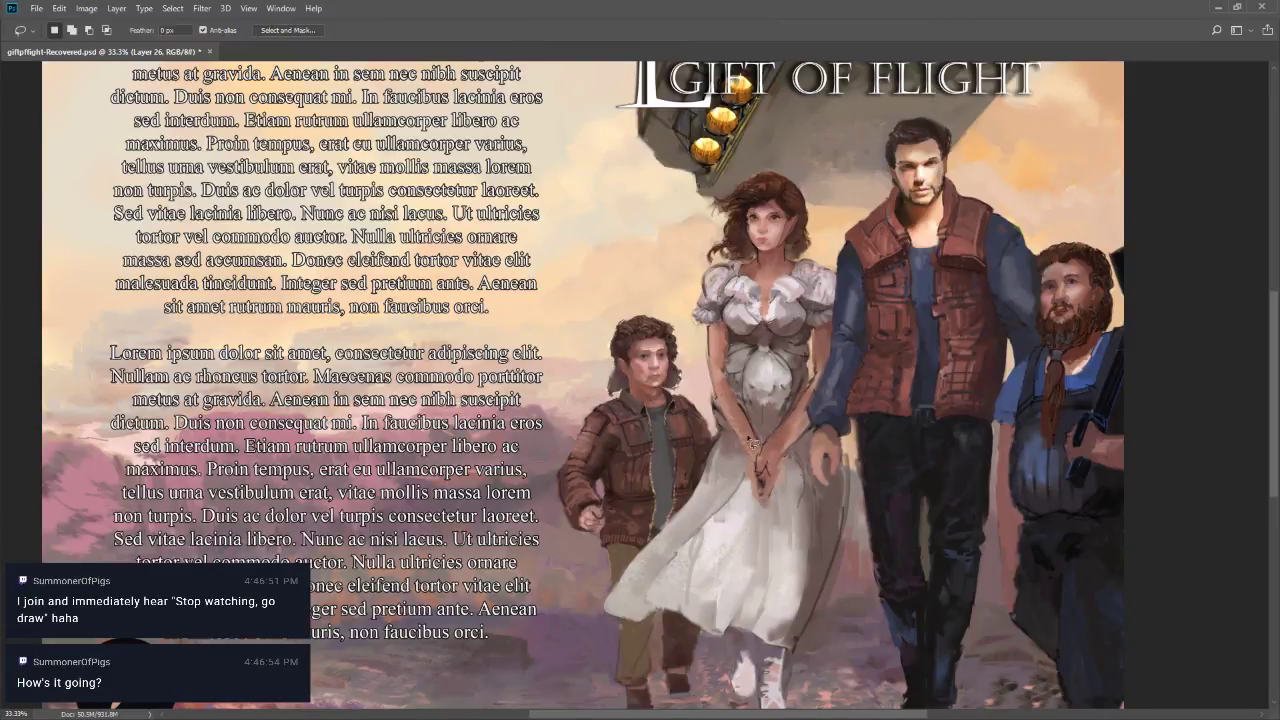
mouse_move(760, 406)
mouse_down()
mouse_move(735, 430)
mouse_move(790, 432)
mouse_move(776, 447)
mouse_move(790, 450)
mouse_up()
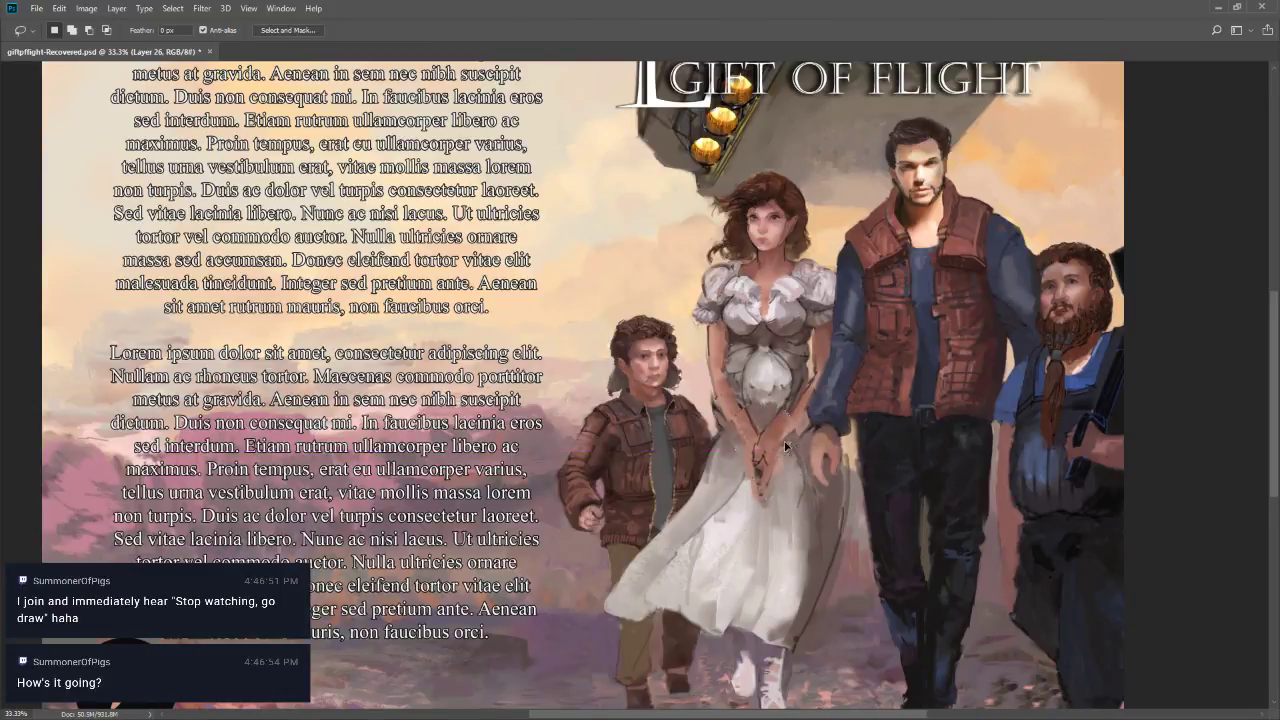
key(b)
drag(728, 420, 746, 449)
key(ctrl+z)
key(bracketright)
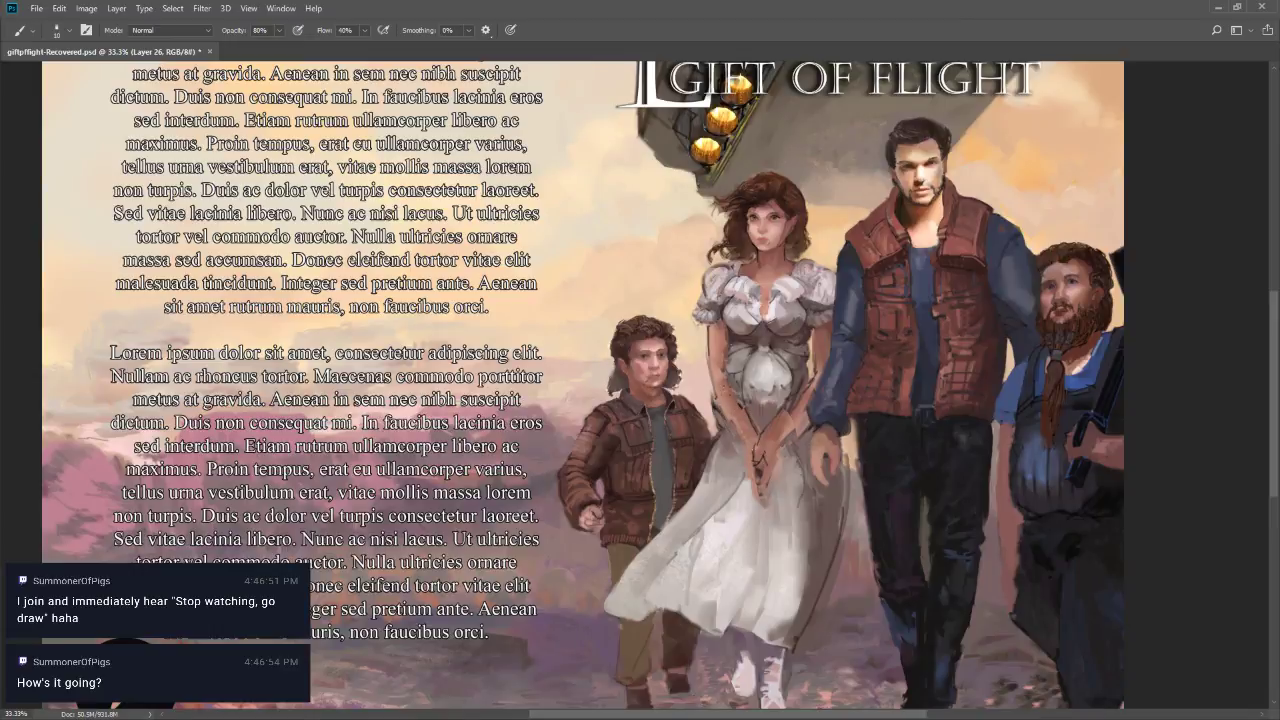
drag(727, 390, 754, 434)
drag(802, 394, 810, 408)
Choose black (#000000) again and define the edge of the woman's hands with a small brush
key(bracketright)
key(bracketright)
key(bracketright)
key(bracketright)
key(n)
drag(641, 609, 640, 634)
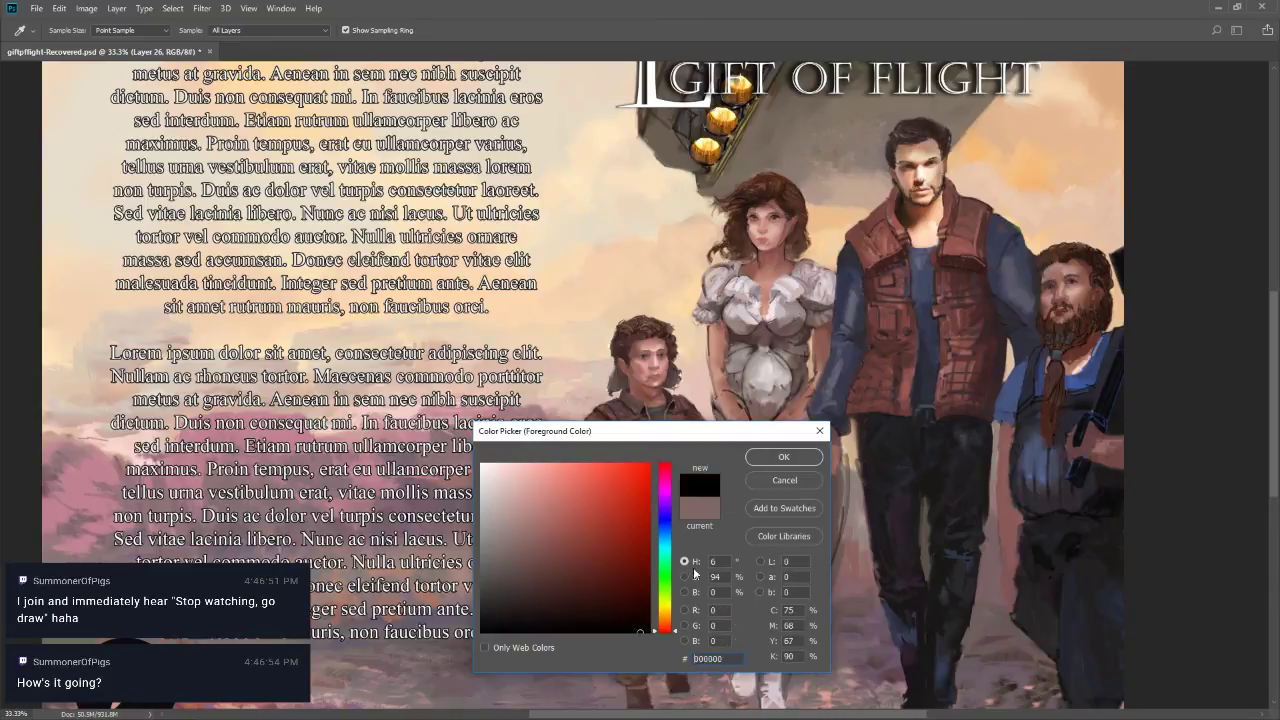
click(760, 458)
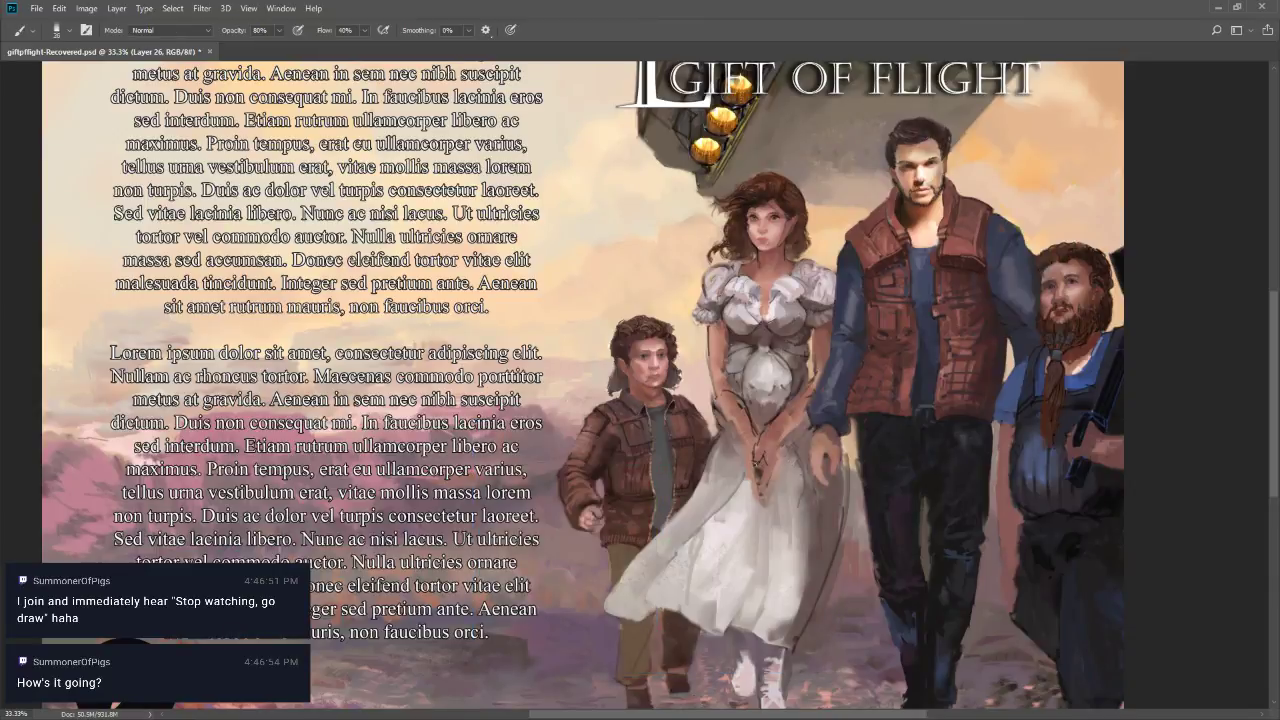
key(bracketleft)
key(bracketleft)
key(bracketleft)
mouse_move(752, 464)
mouse_down()
mouse_move(770, 494)
mouse_move(744, 442)
mouse_up()
Sample a colour beside the woman's forearm and paint along the arm's edge with a larger brush
key(bracketright)
key(bracketright)
key(bracketright)
key(bracketright)
key(bracketright)
alt+click(735, 440)
mouse_move(730, 402)
mouse_down()
mouse_move(716, 426)
mouse_move(711, 397)
mouse_move(742, 438)
mouse_move(722, 392)
mouse_move(742, 390)
mouse_up()
alt+click(712, 414)
key(bracketleft)
Set the brush opacity to 90% and paint the woman's wrist and fingers with sampled tones
key(9)
alt+click(755, 409)
key(bracketleft)
key(bracketleft)
key(bracketright)
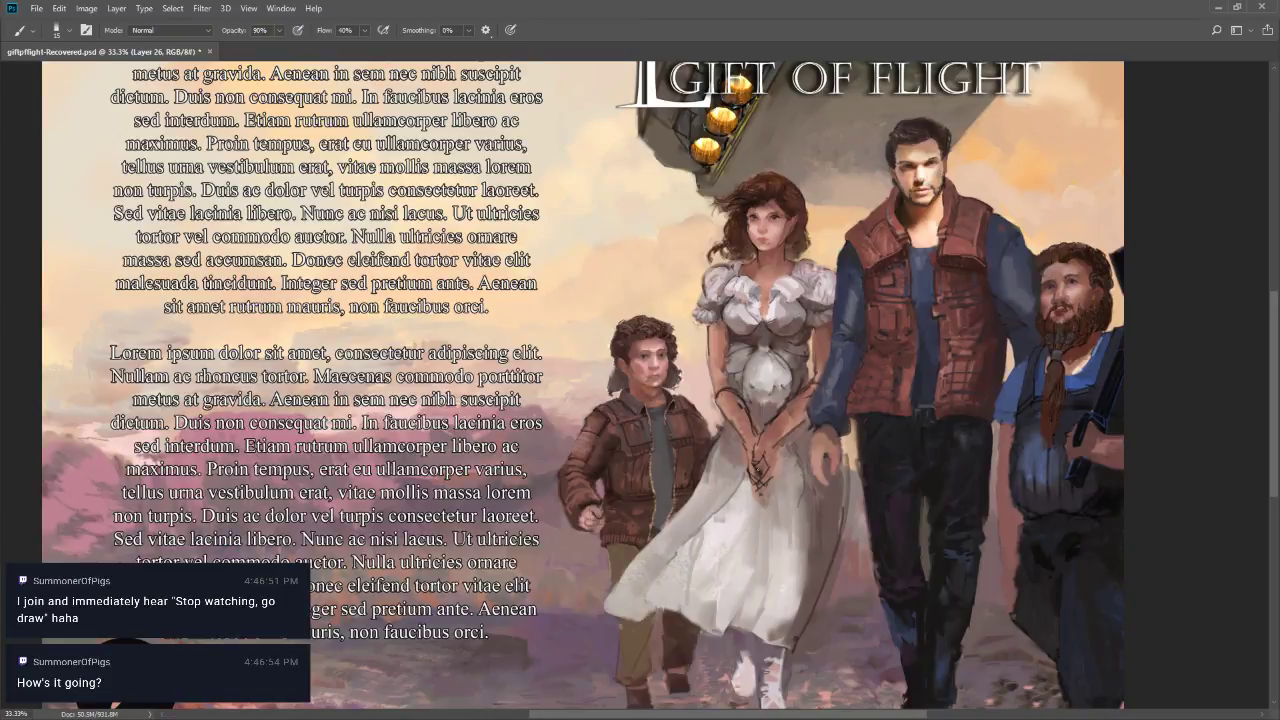
key(bracketleft)
key(bracketright)
mouse_move(750, 436)
mouse_down()
mouse_move(778, 446)
mouse_move(753, 445)
mouse_move(768, 451)
mouse_move(757, 473)
mouse_up()
alt+click(749, 463)
drag(760, 470, 762, 482)
Choose a near-black red and draw the dark contours of the woman's wrists and overlapping hands
key(n)
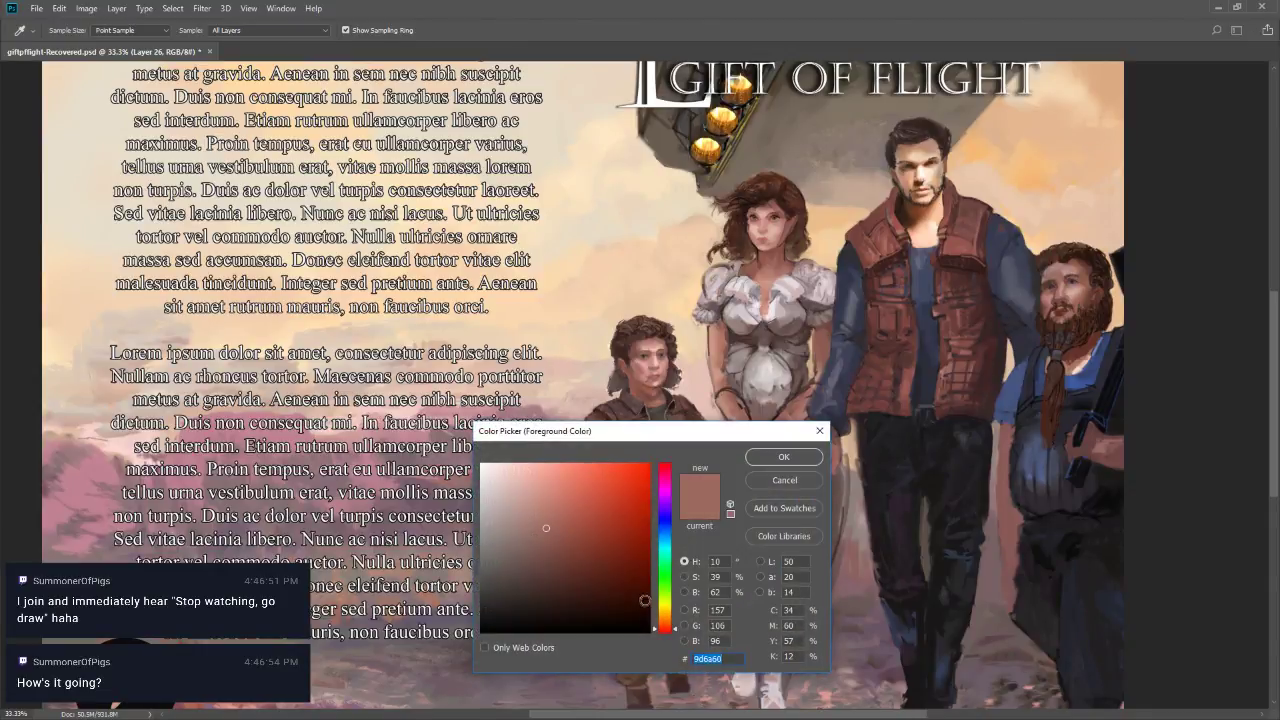
click(643, 630)
click(800, 459)
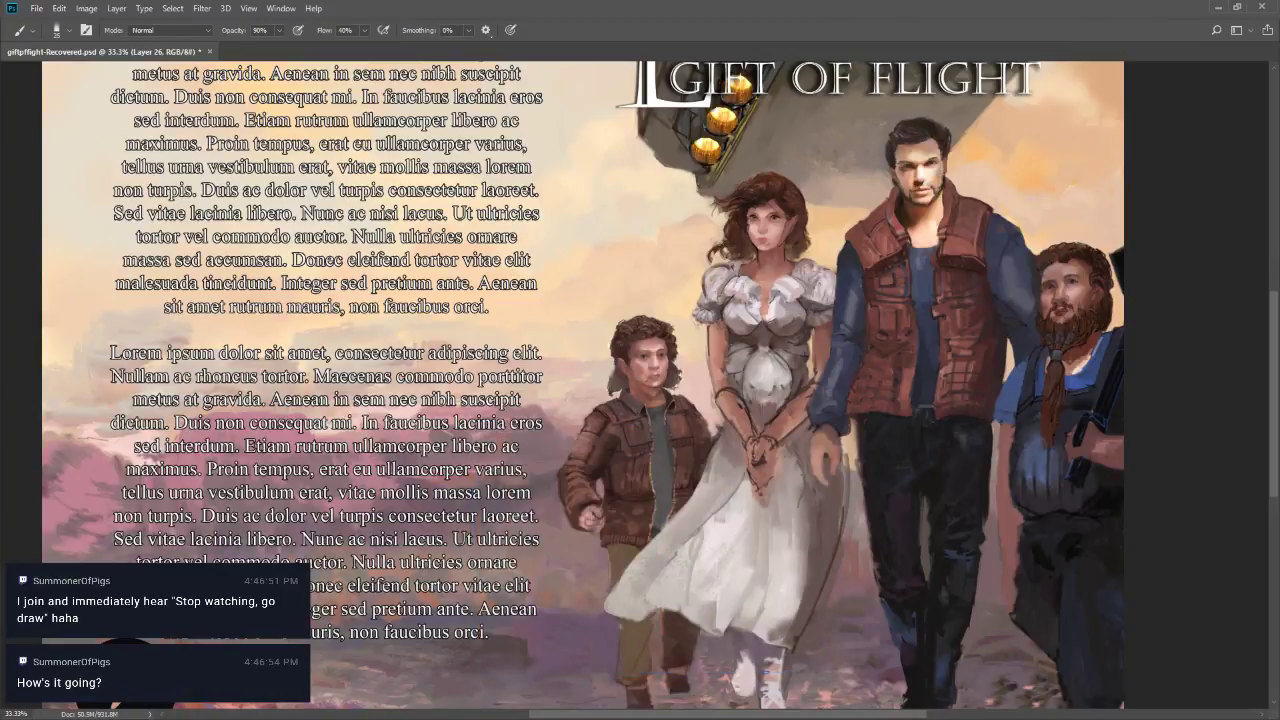
drag(750, 448, 763, 490)
mouse_move(740, 438)
mouse_down()
mouse_move(755, 480)
mouse_move(760, 454)
mouse_up()
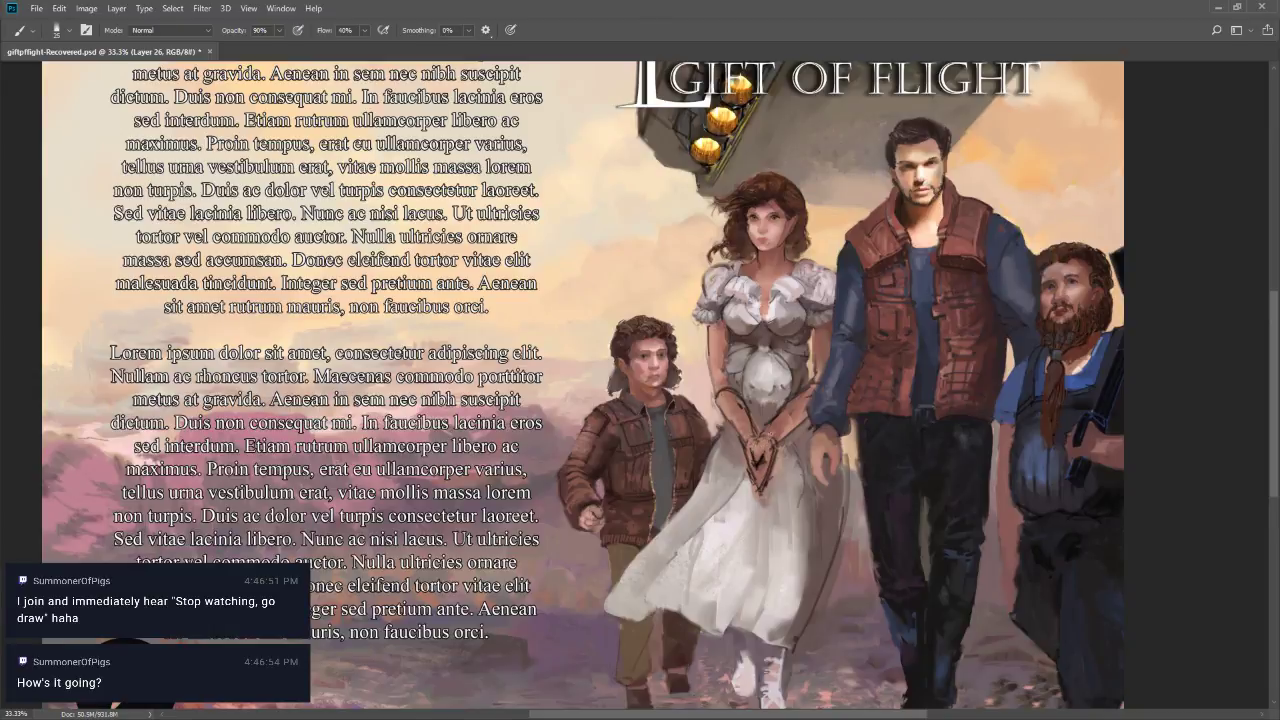
Examine the woman's face up close and check the redrawn hands against the whole cover
key(z)
mouse_move(792, 546)
mouse_down()
mouse_move(775, 546)
mouse_move(753, 601)
mouse_up()
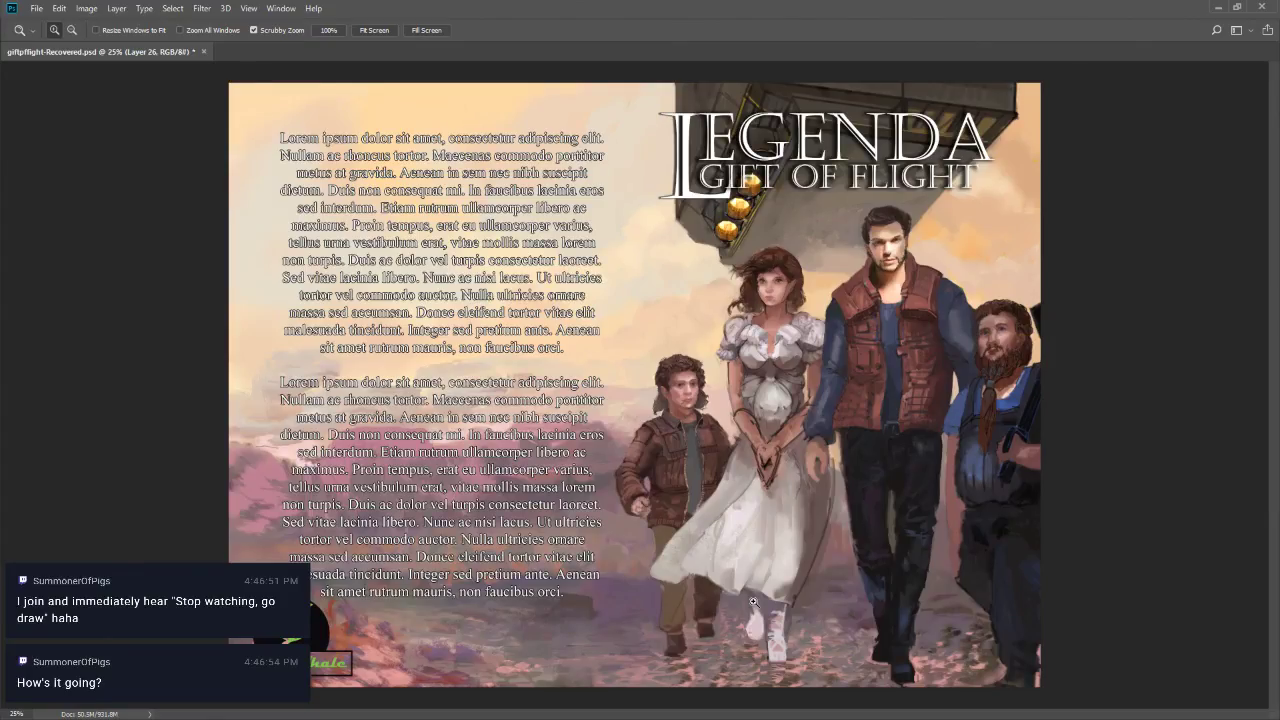
click(782, 290)
click(782, 290)
click(782, 290)
click(782, 290)
key(b)
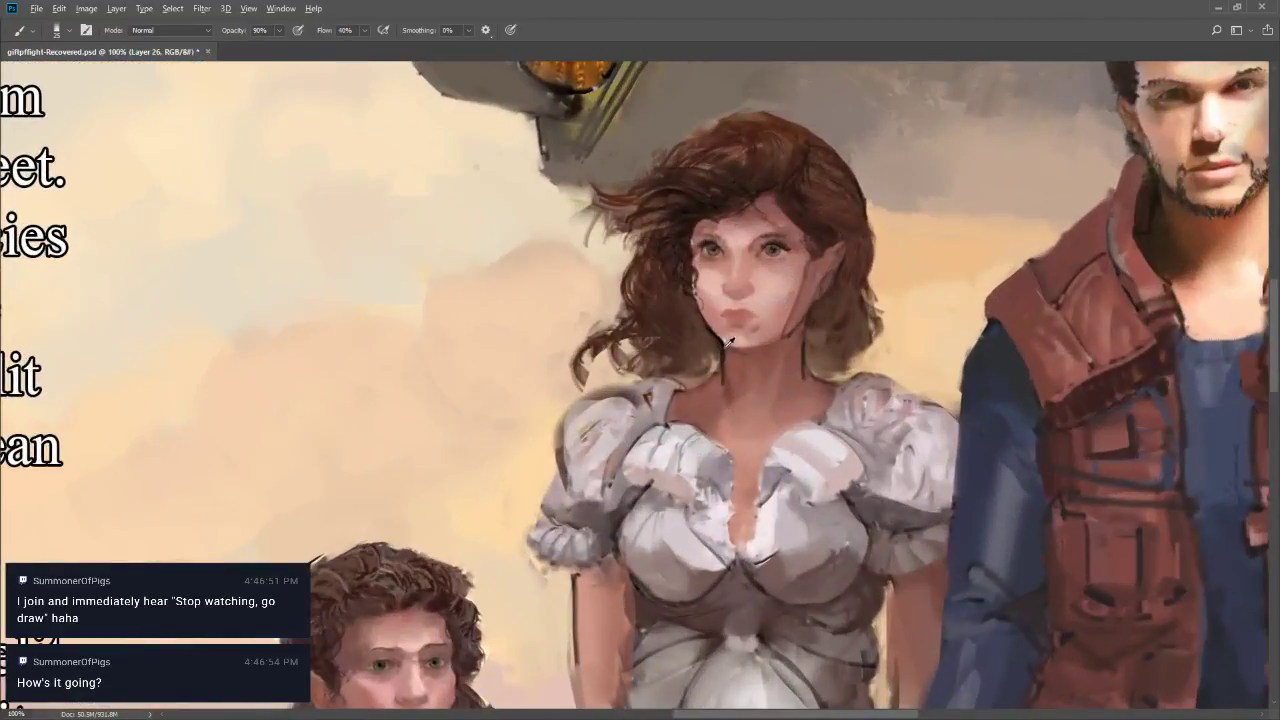
key(bracketleft)
key(z)
alt+click(781, 349)
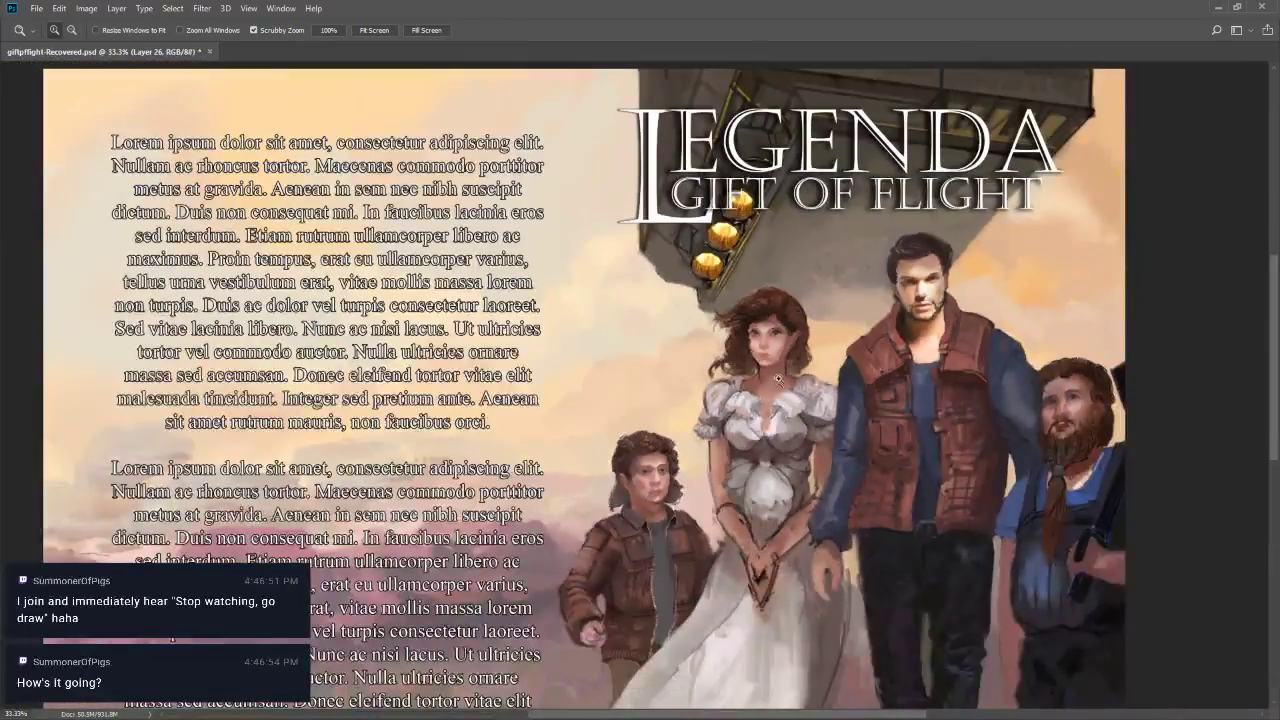
alt+click(762, 408)
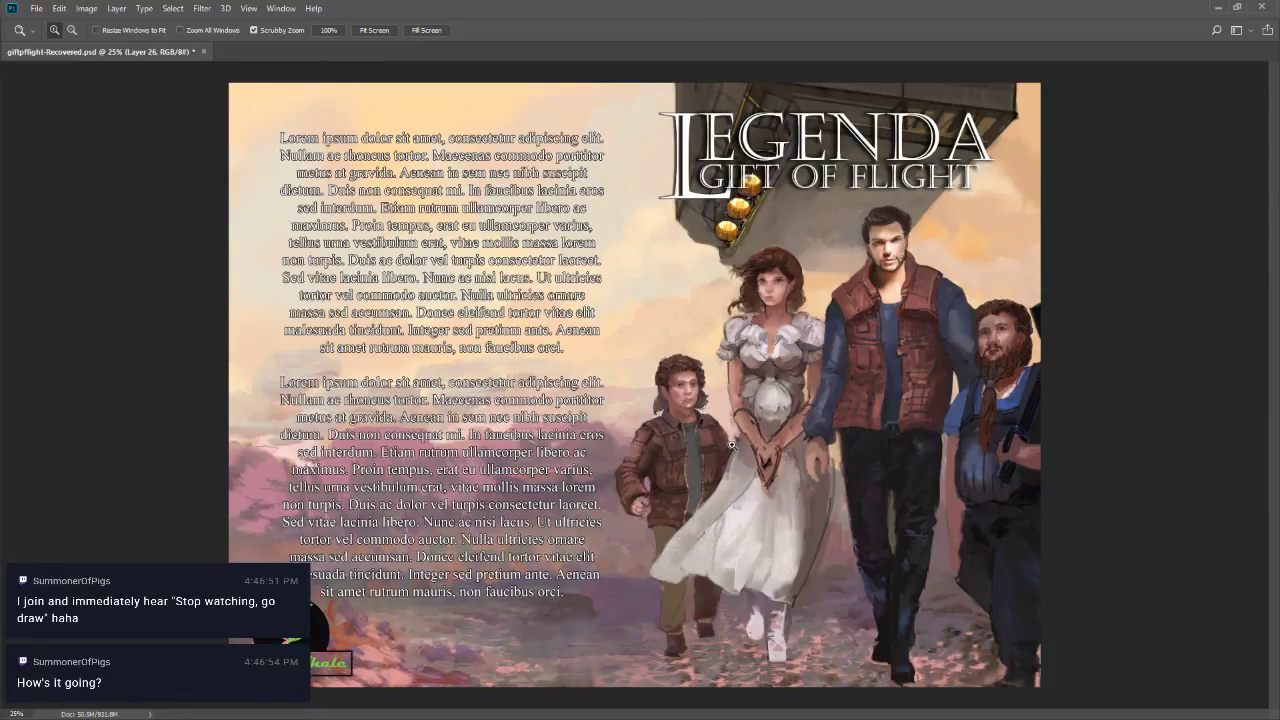
key(b)
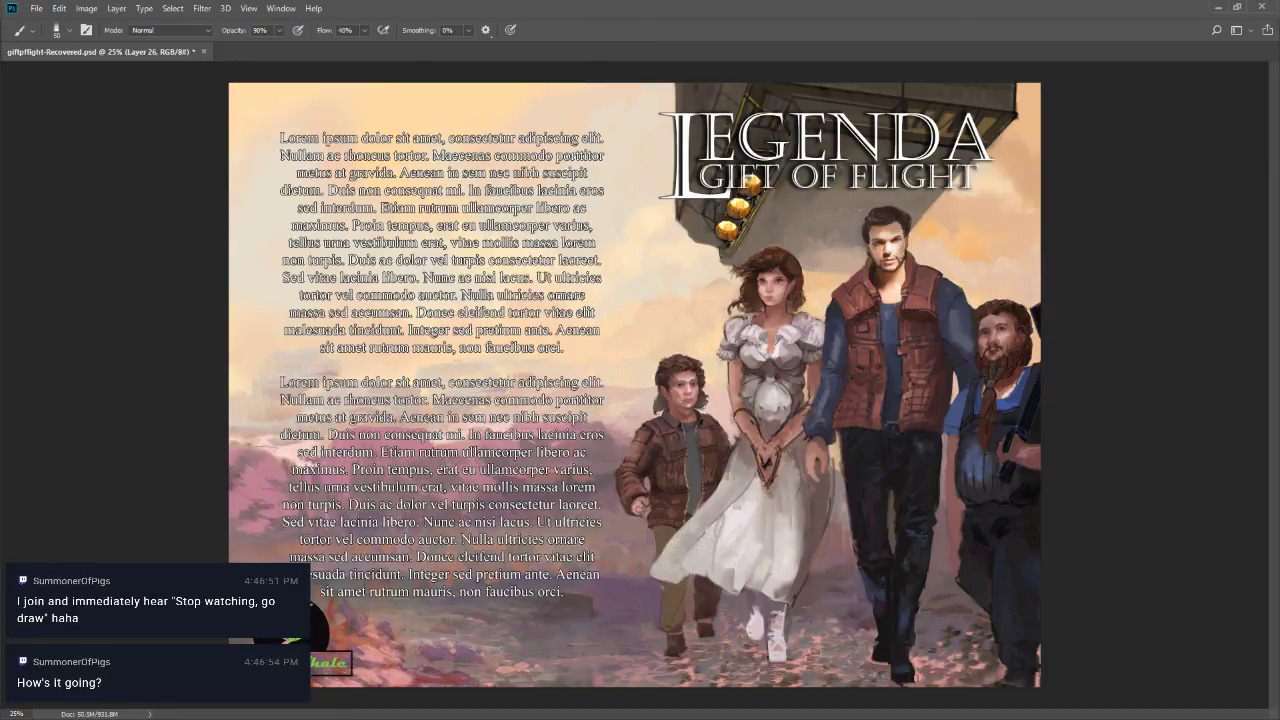
Save the file and flip the whole cover horizontally
key(ctrl+s)
key(ctrl+shift+h)
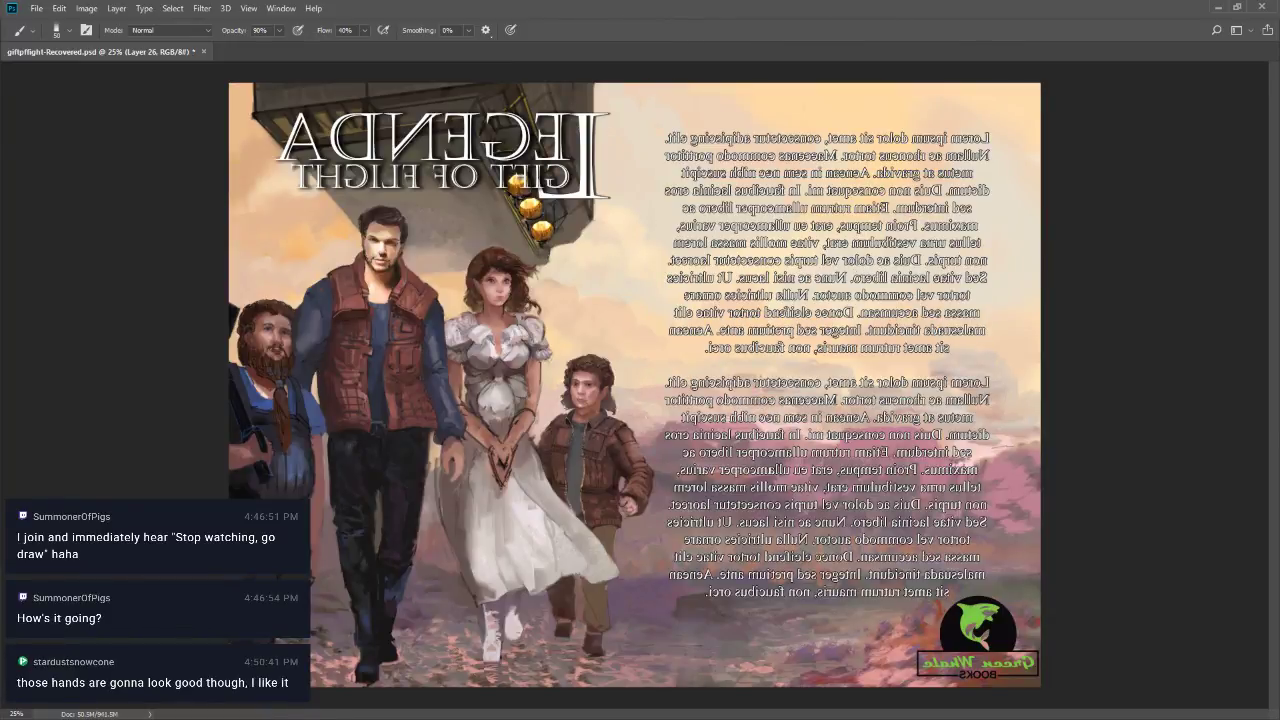
Switch back and forth between the mirrored cover and its earlier state to compare the woman's figure
key(ctrl+alt+z)
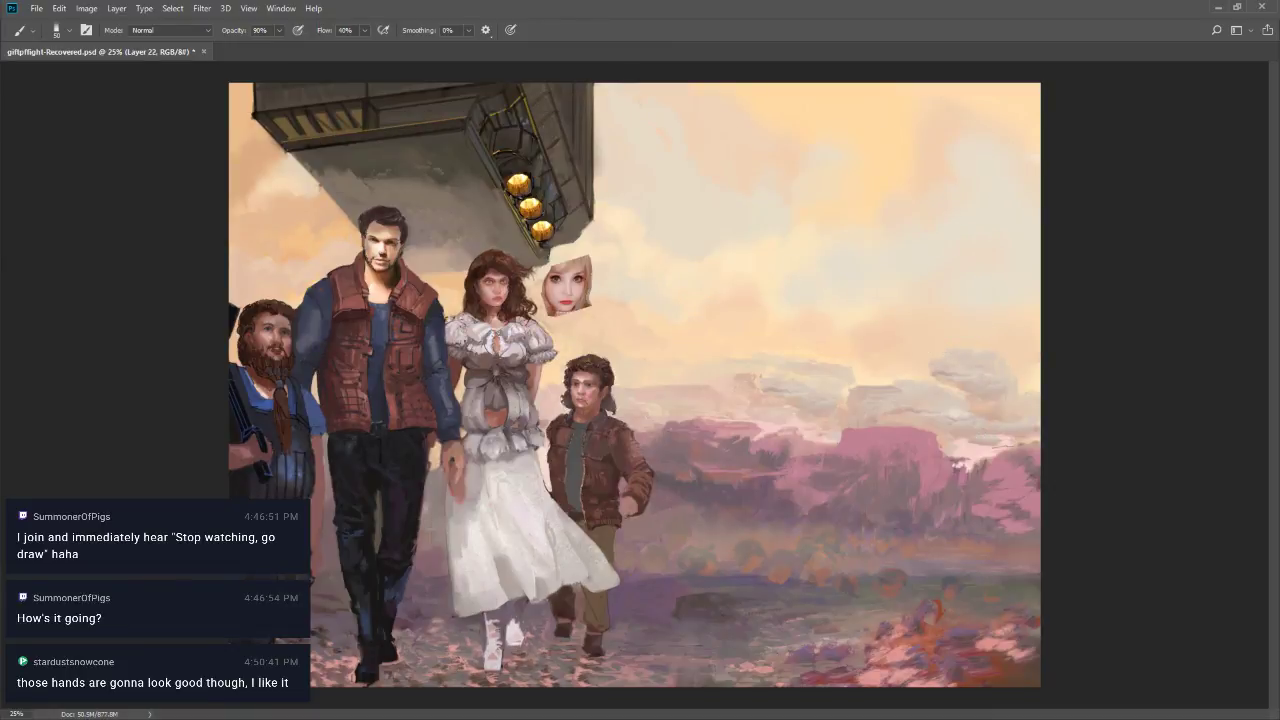
key(ctrl+shift+z)
key(ctrl+alt+z)
key(ctrl+shift+z)
key(ctrl+alt+z)
key(ctrl+shift+z)
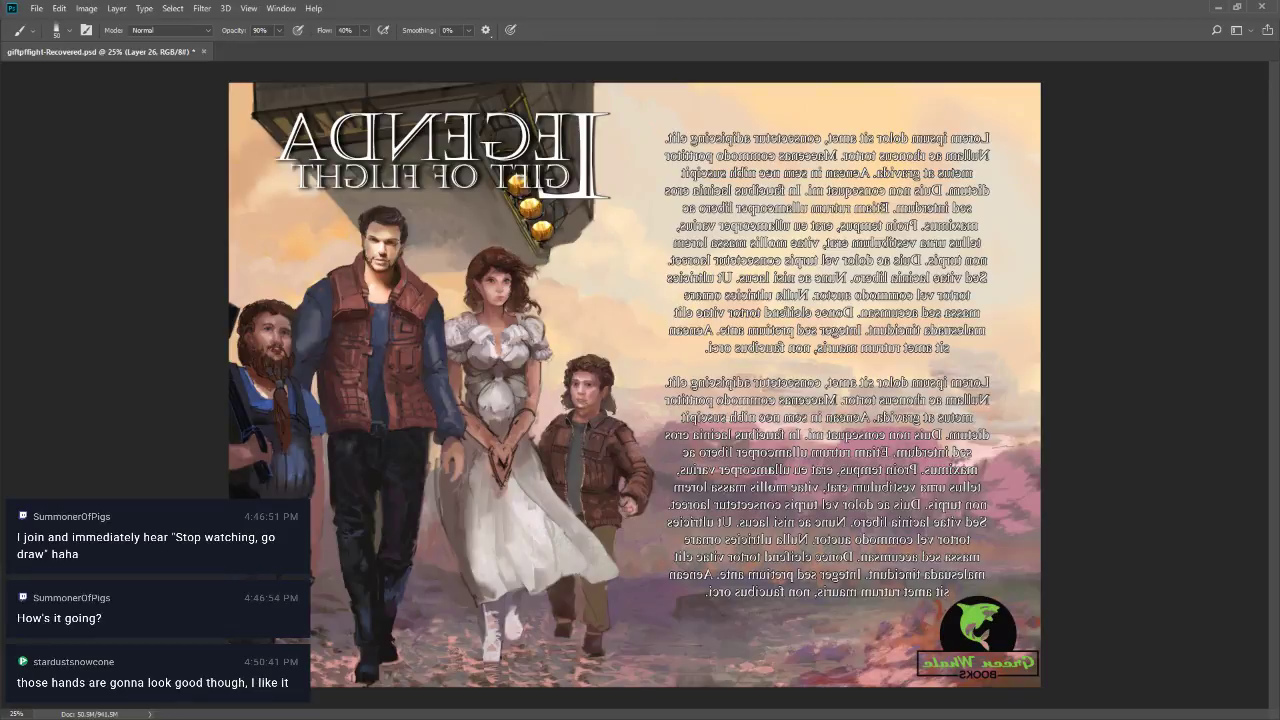
key(ctrl+alt+z)
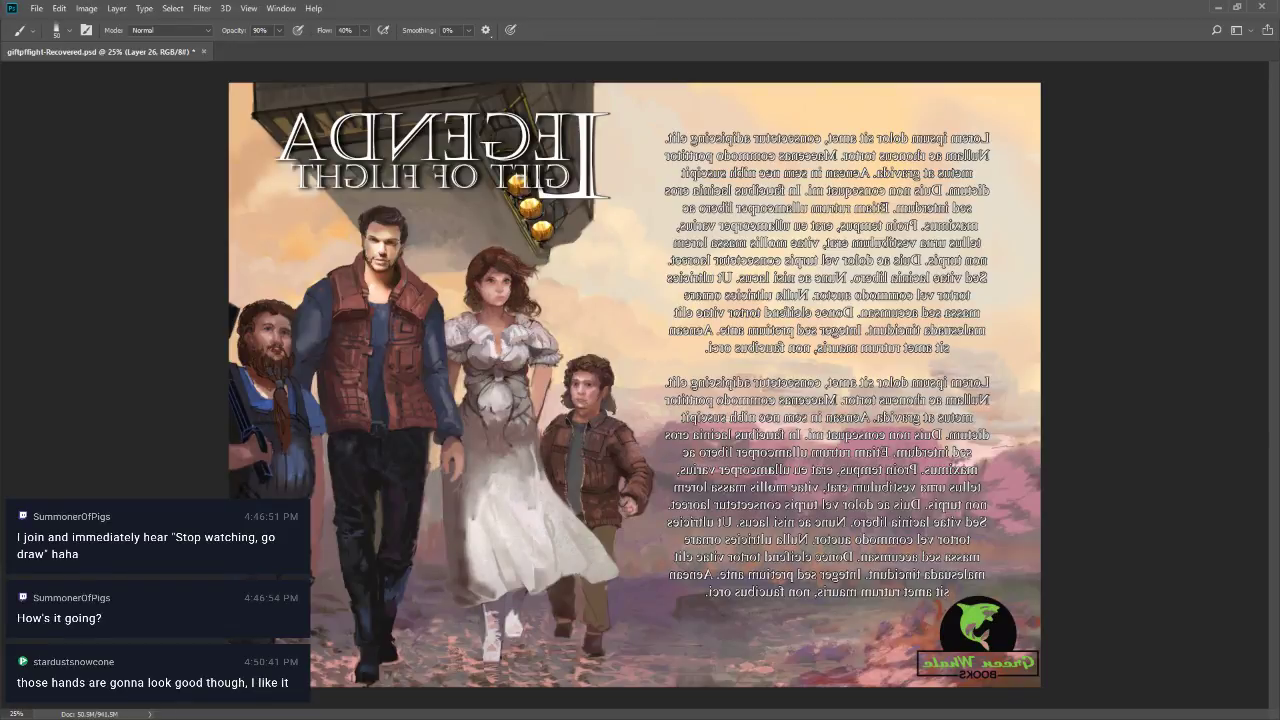
key(ctrl+shift+z)
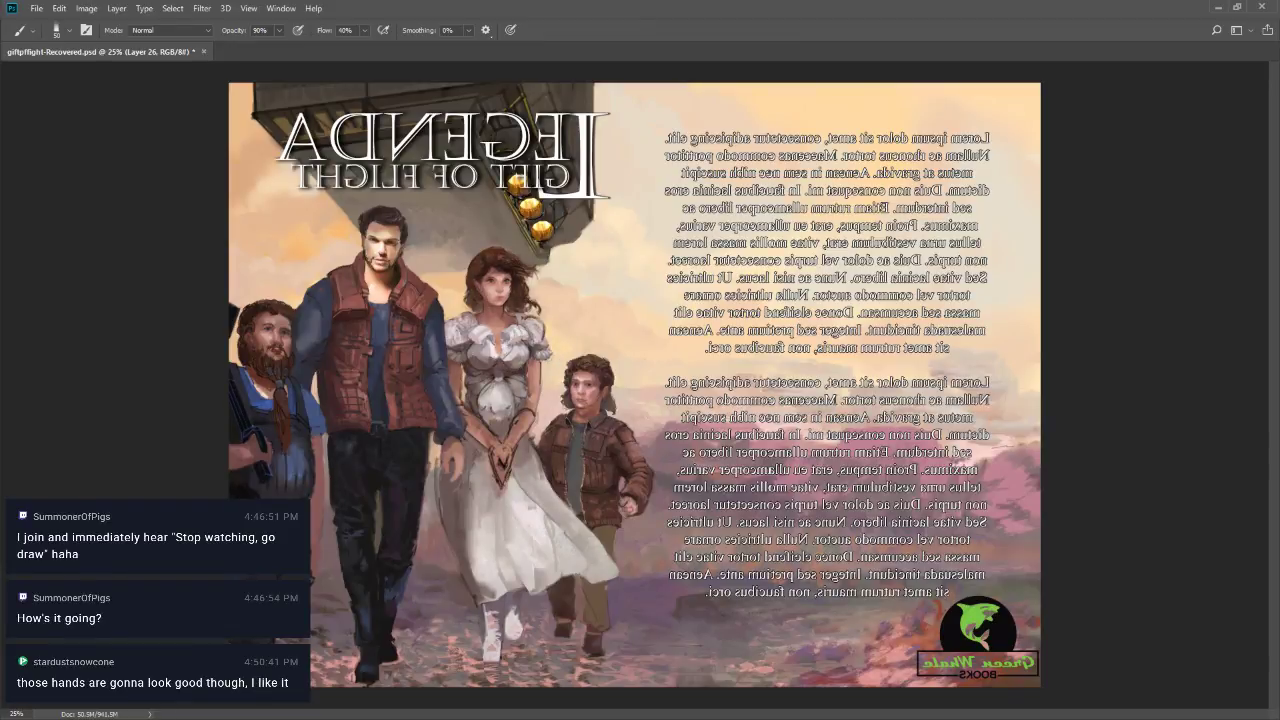
Step back through the older versions of the cover to the first rough sketch of the four figures
key(ctrl+alt+z)
key(ctrl+alt+z)
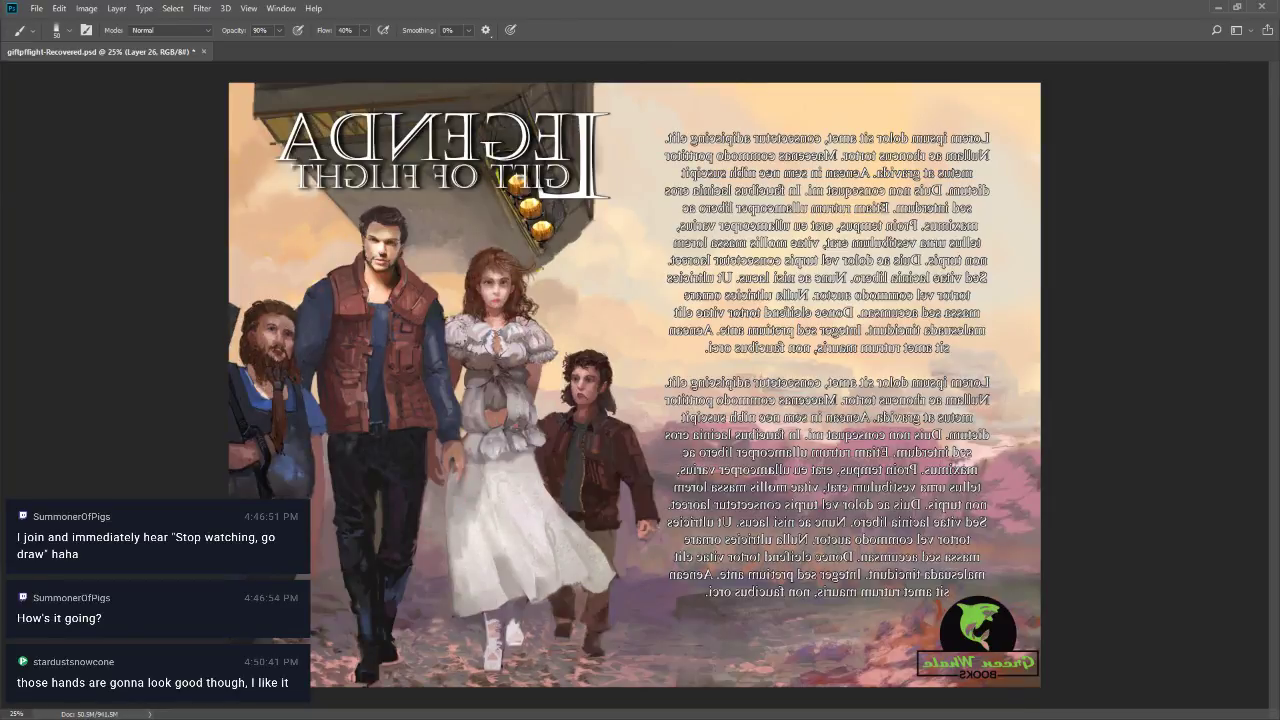
key(ctrl+shift+z)
key(ctrl+shift+z)
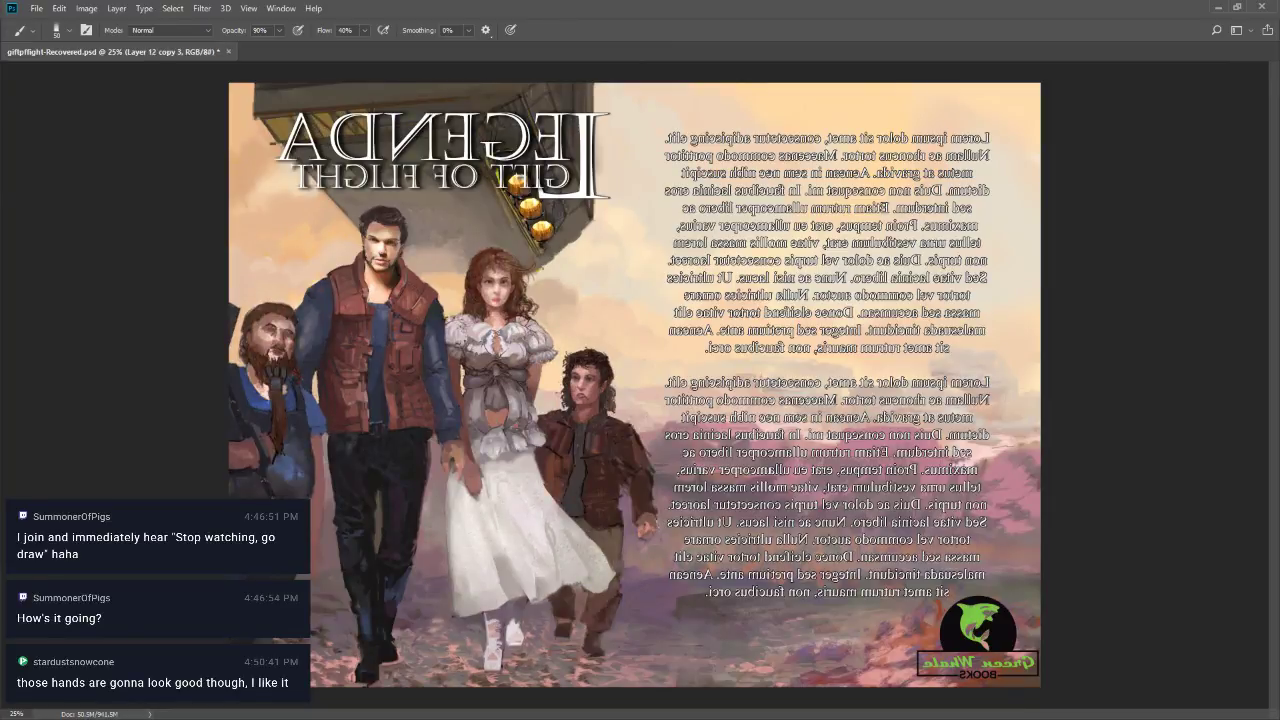
key(ctrl+alt+z)
key(ctrl+alt+z)
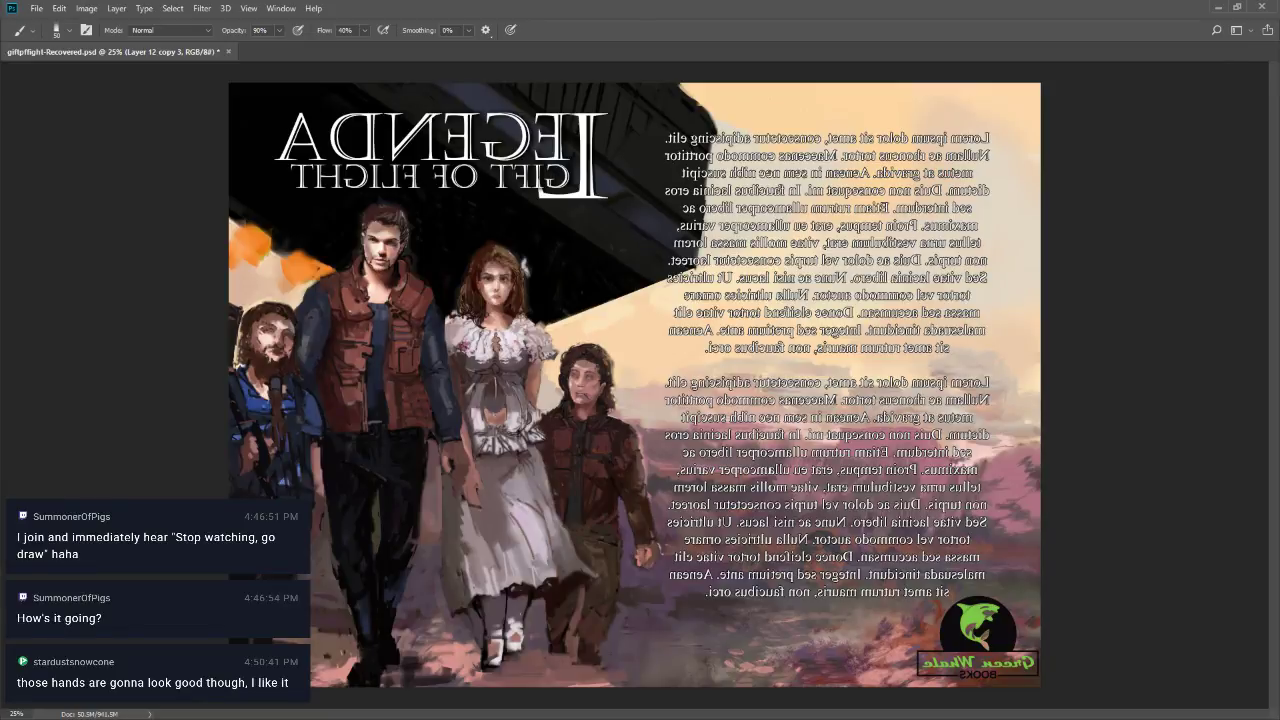
key(ctrl+alt+z)
key(ctrl+alt+z)
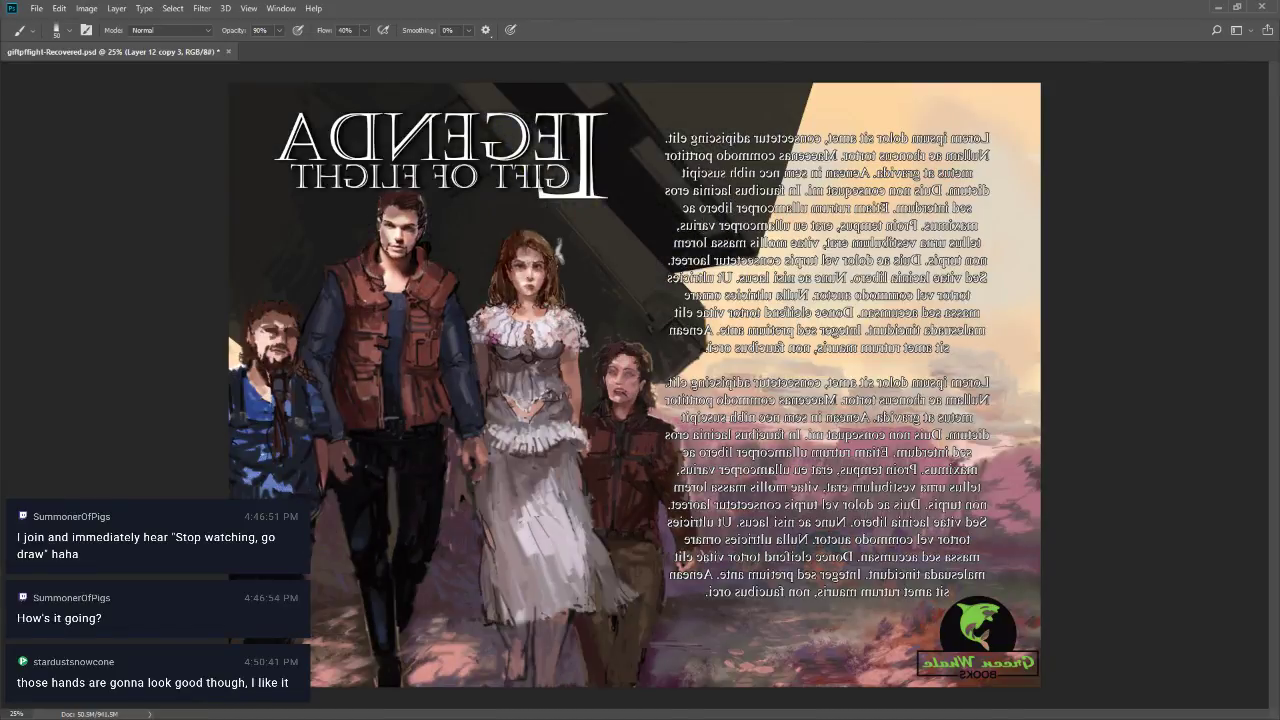
key(ctrl+alt+z)
key(ctrl+shift+z)
key(ctrl+alt+z)
key(ctrl+alt+z)
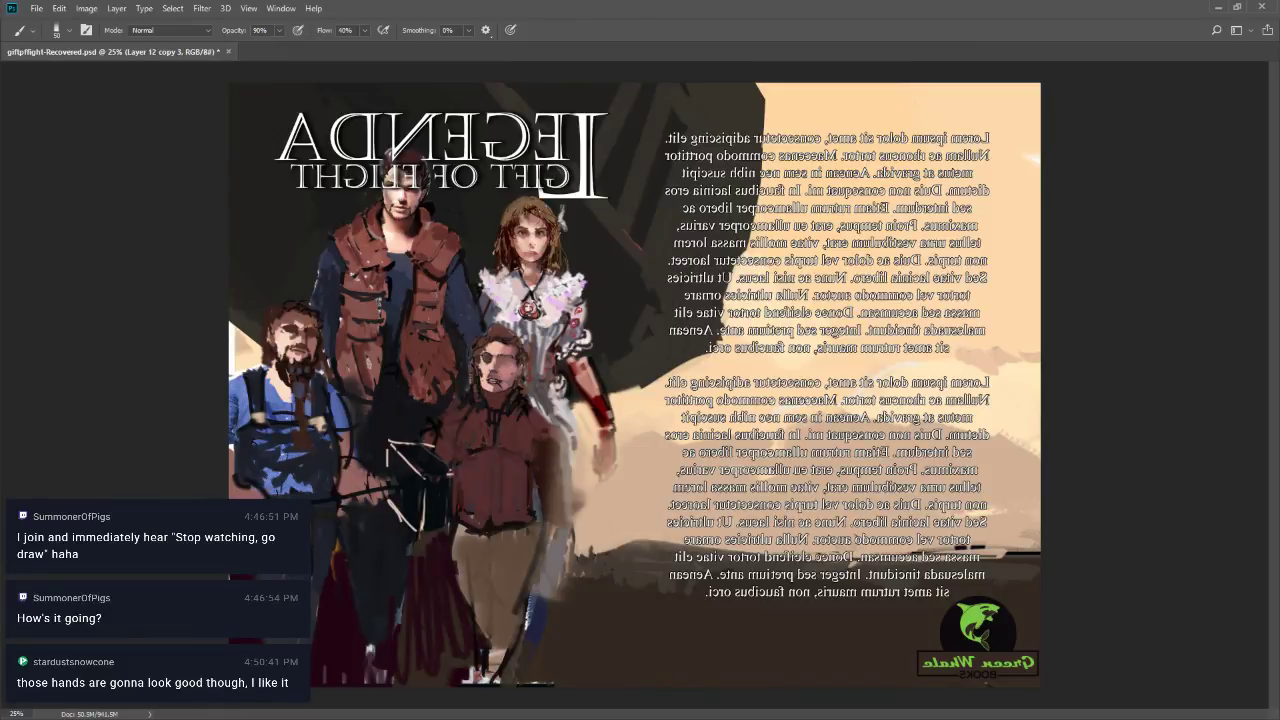
Step forward through the saved versions of the cover, from the rough sketch to the latest painting with the woman's clasped hands
key(ctrl+shift+z)
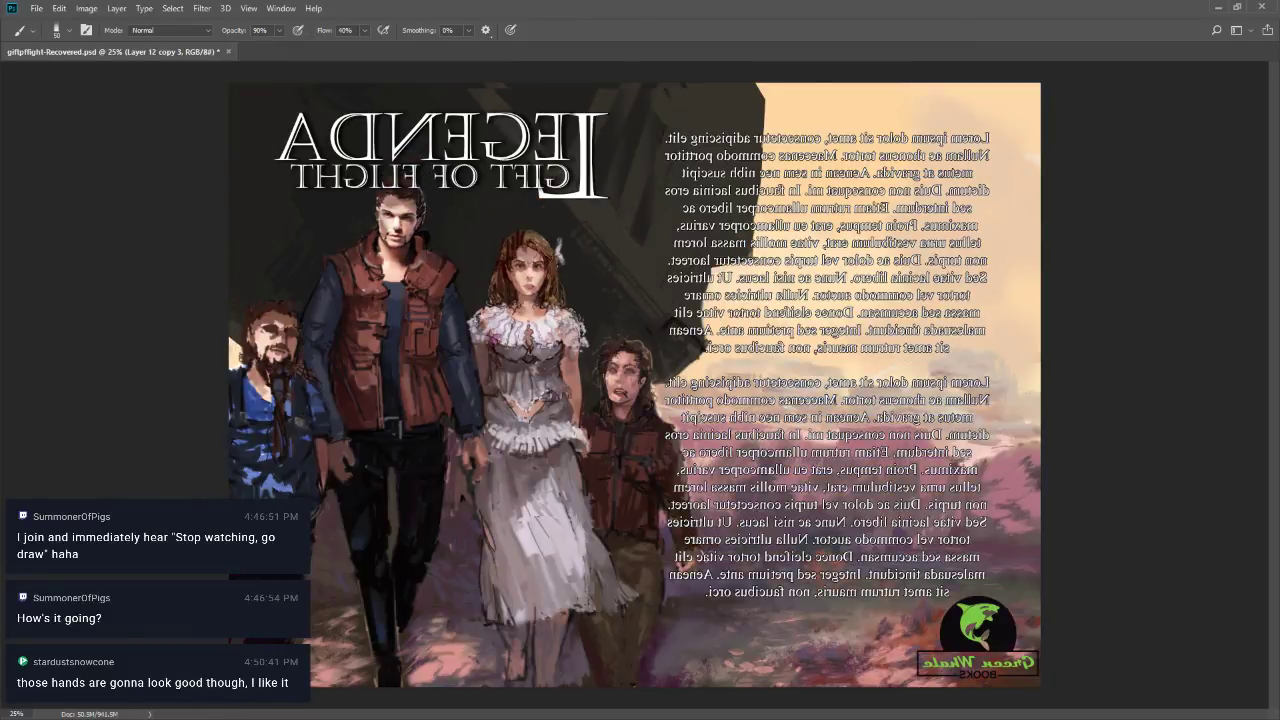
key(ctrl+shift+z)
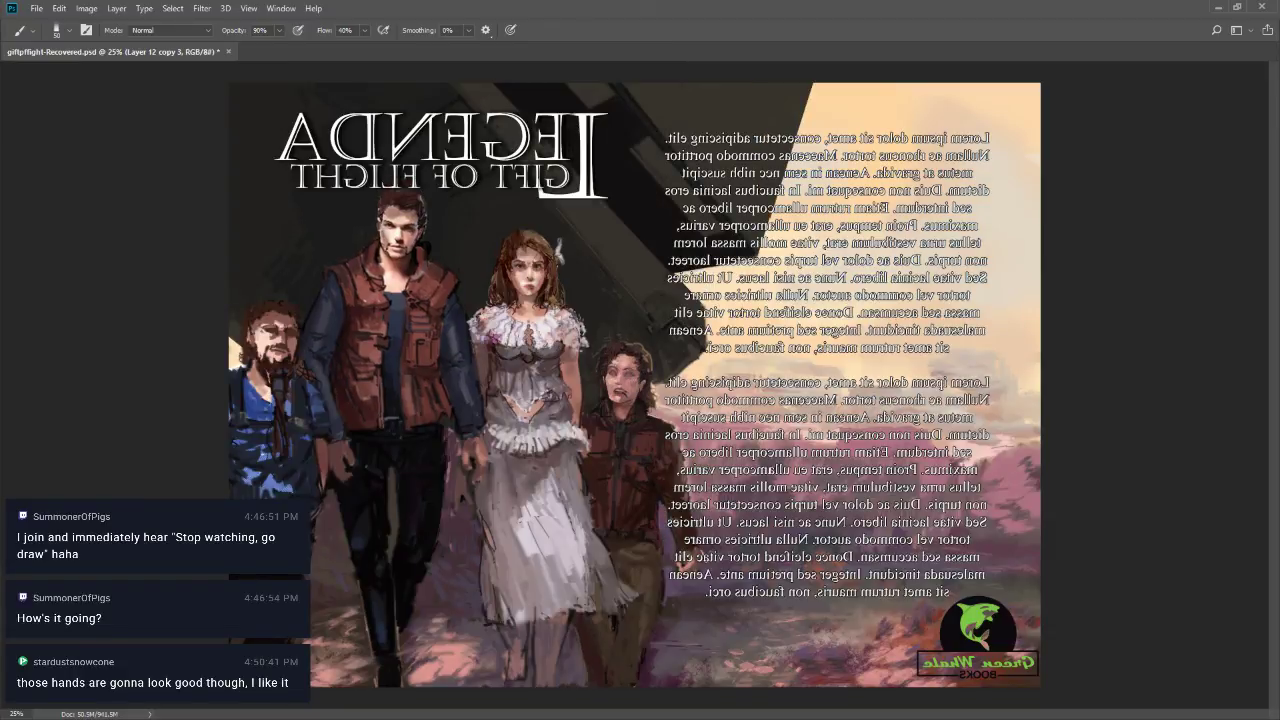
key(ctrl+shift+z)
key(ctrl+shift+z)
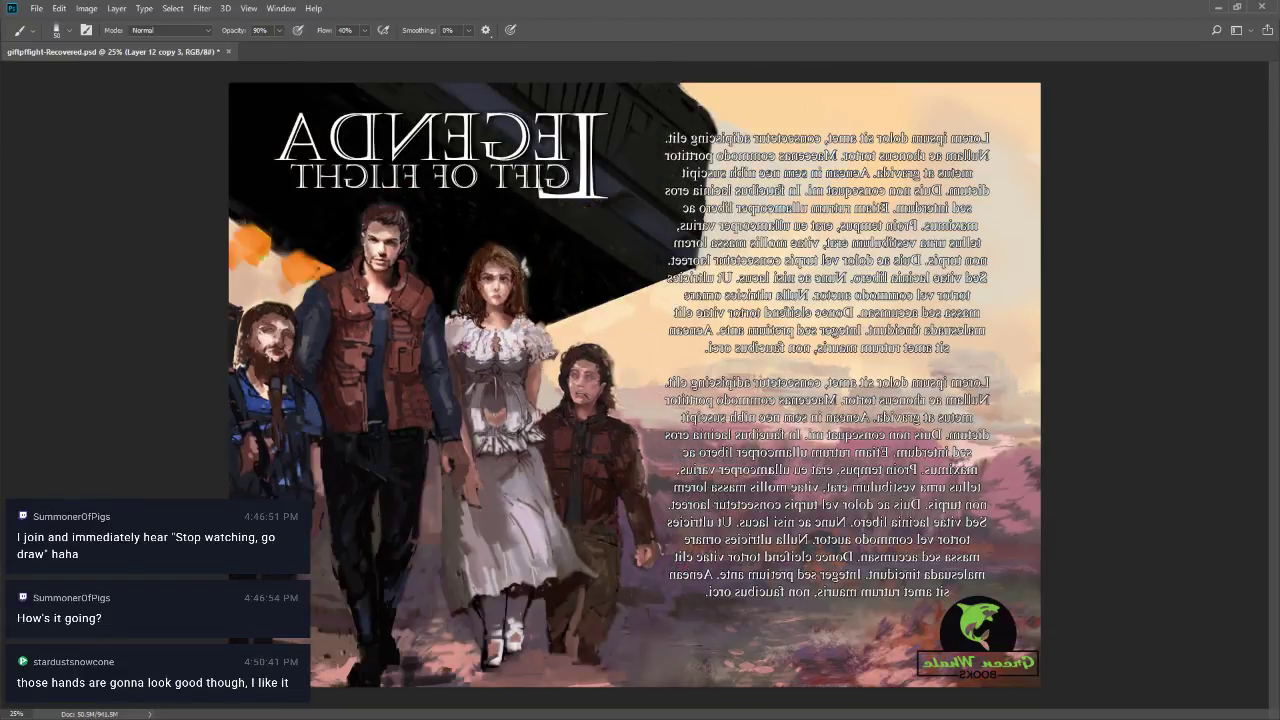
key(ctrl+shift+z)
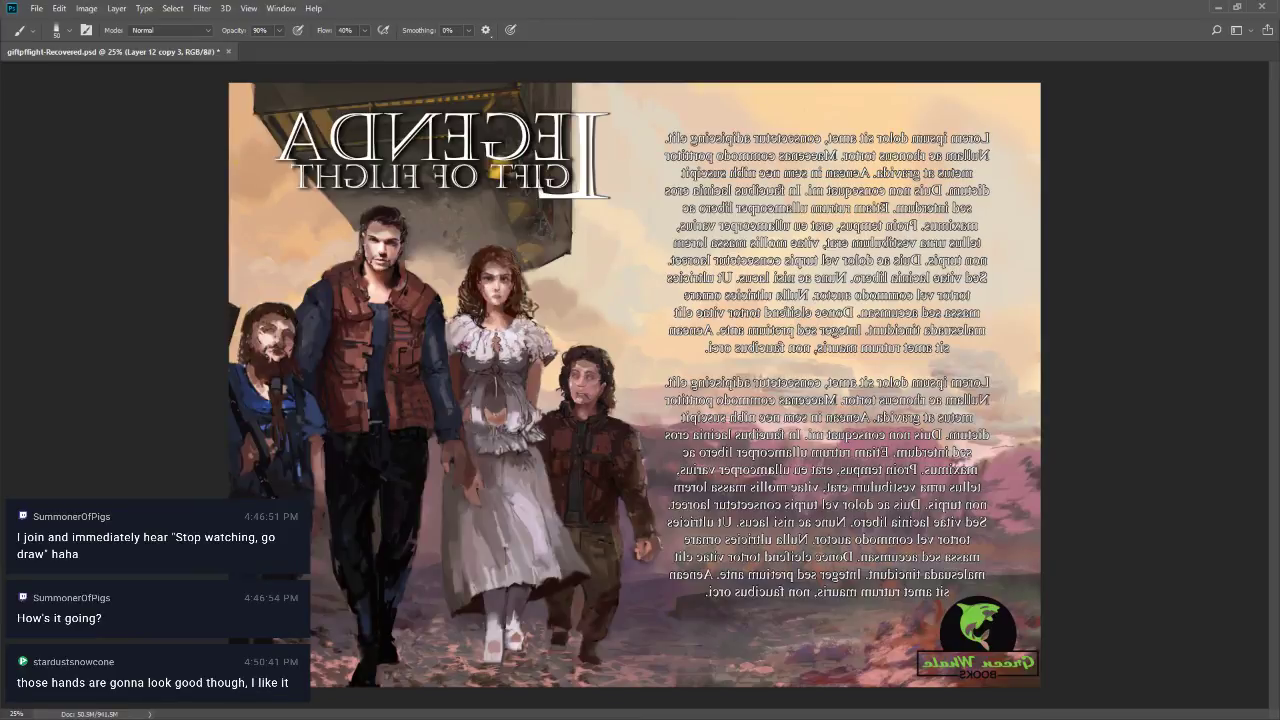
key(ctrl+shift+z)
key(ctrl+shift+z)
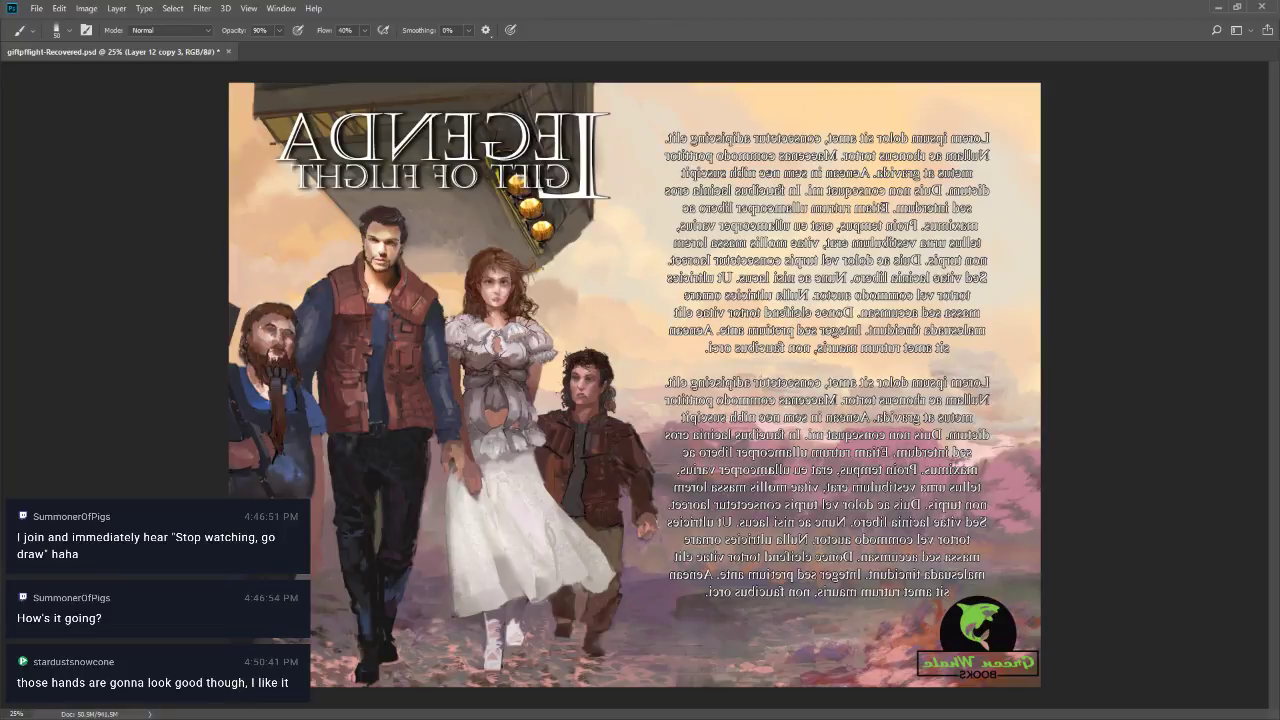
key(ctrl+shift+z)
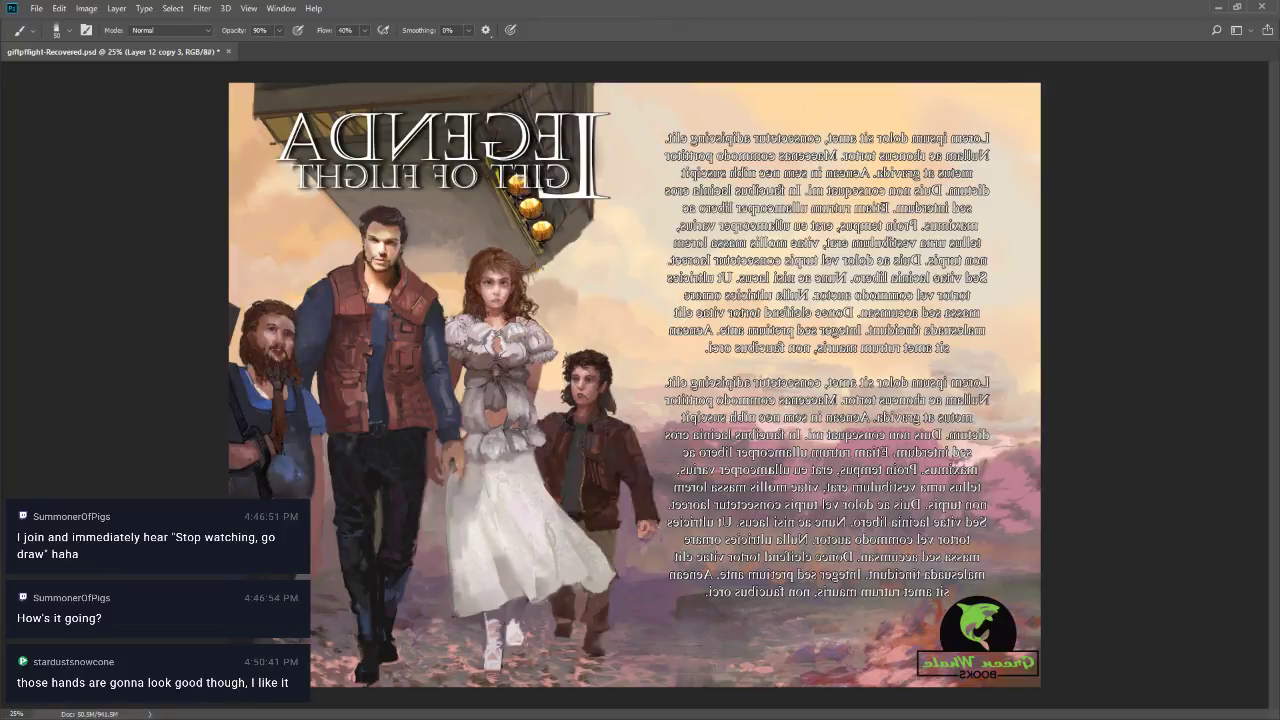
key(ctrl+shift+z)
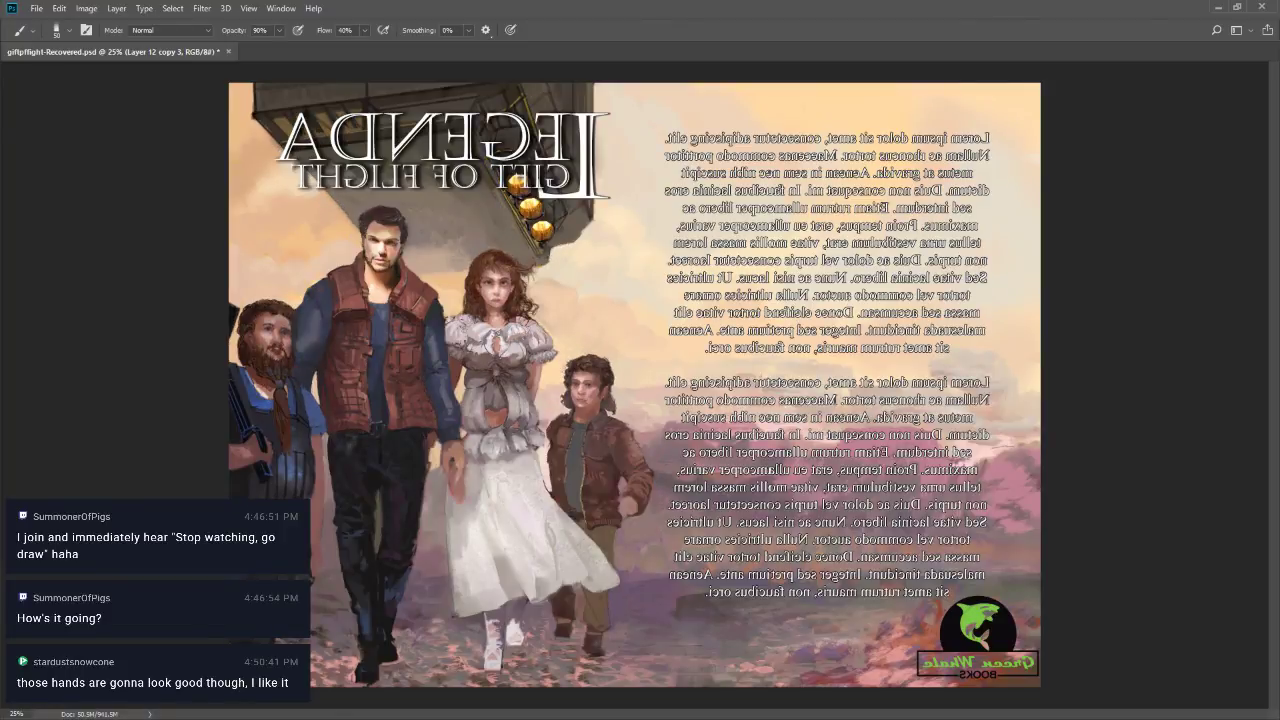
key(ctrl+shift+z)
key(ctrl+shift+z)
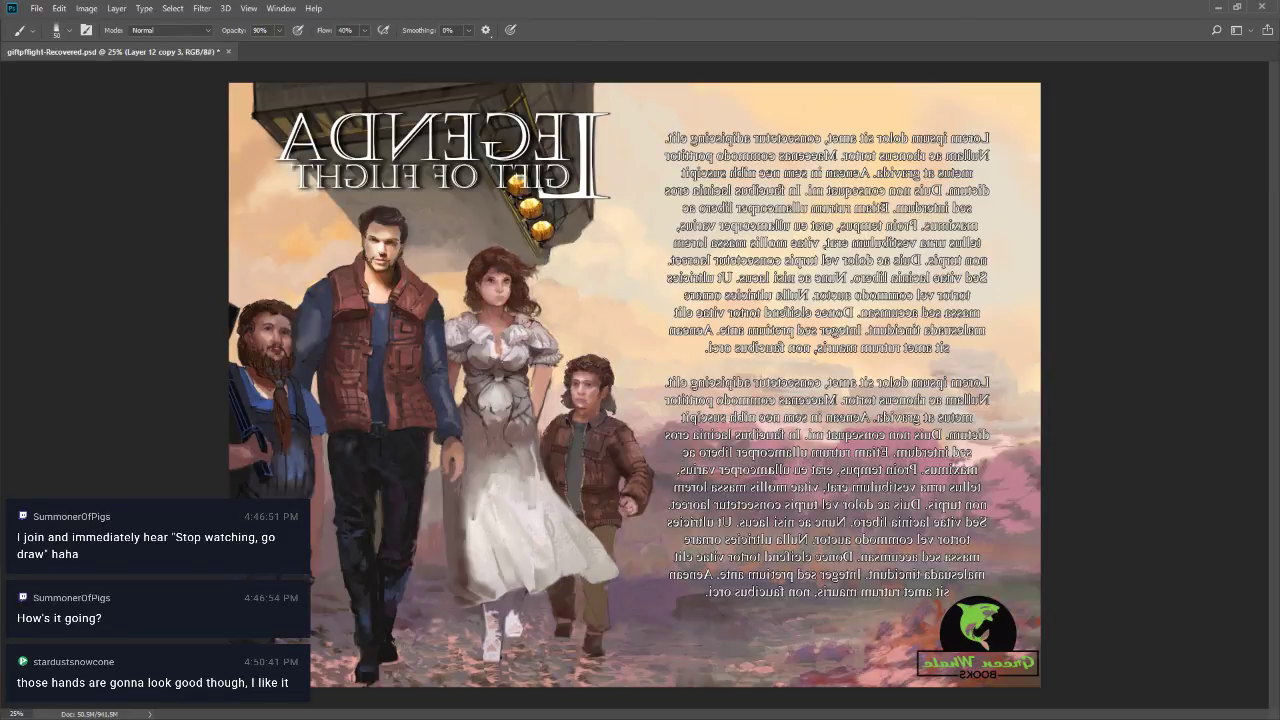
key(ctrl+shift+z)
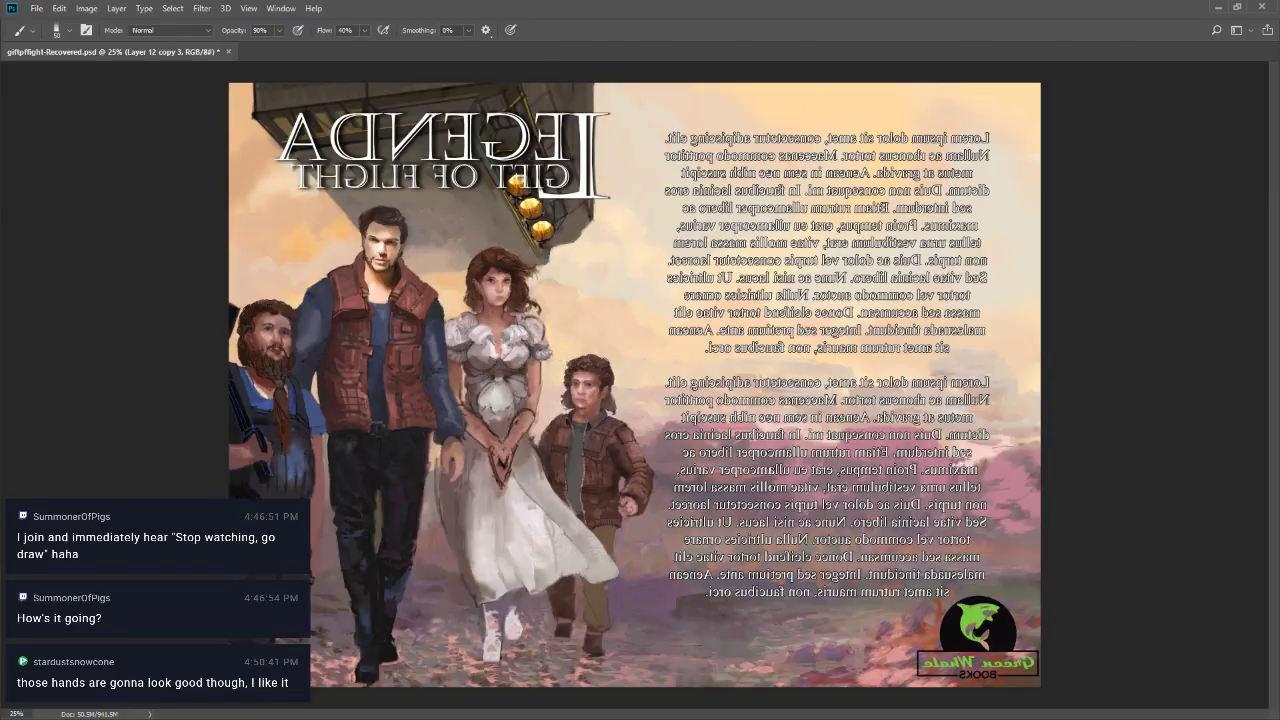
key(ctrl+shift+z)
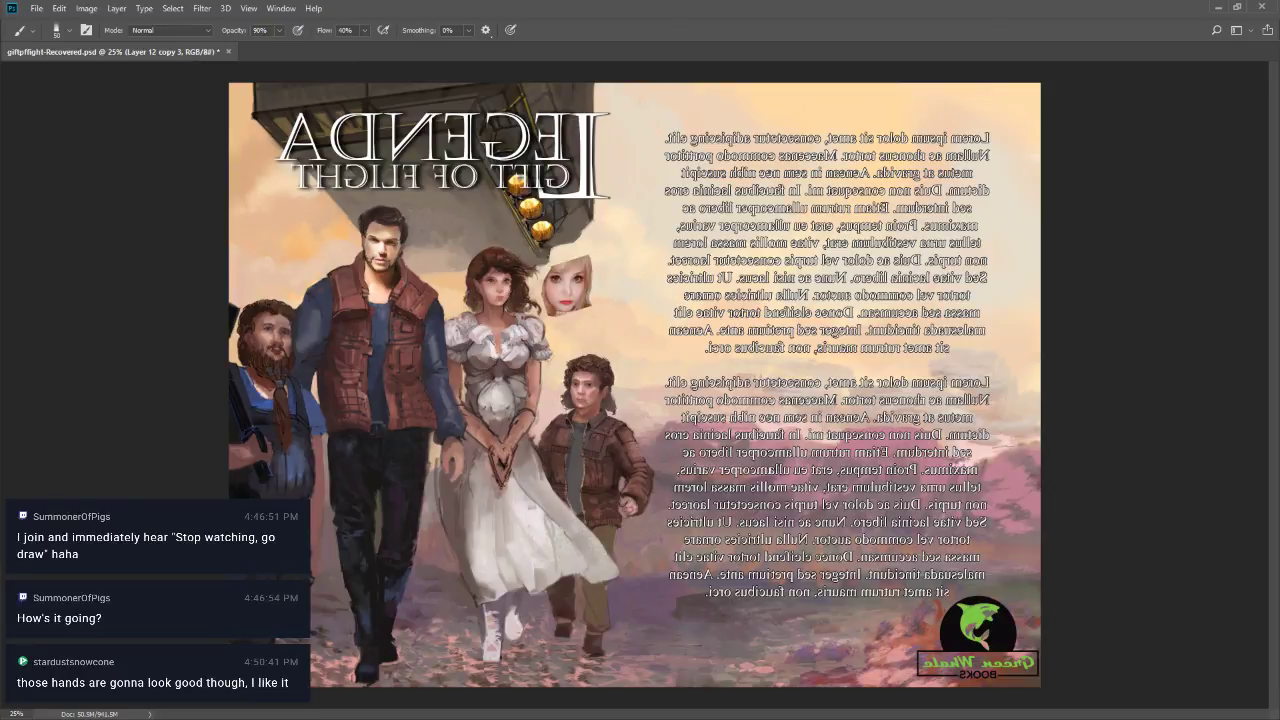
key(ctrl+z)
Add a new layer for the woman's face, try a smaller brush stroke along her jaw and set the brush opacity to 40%
key(z)
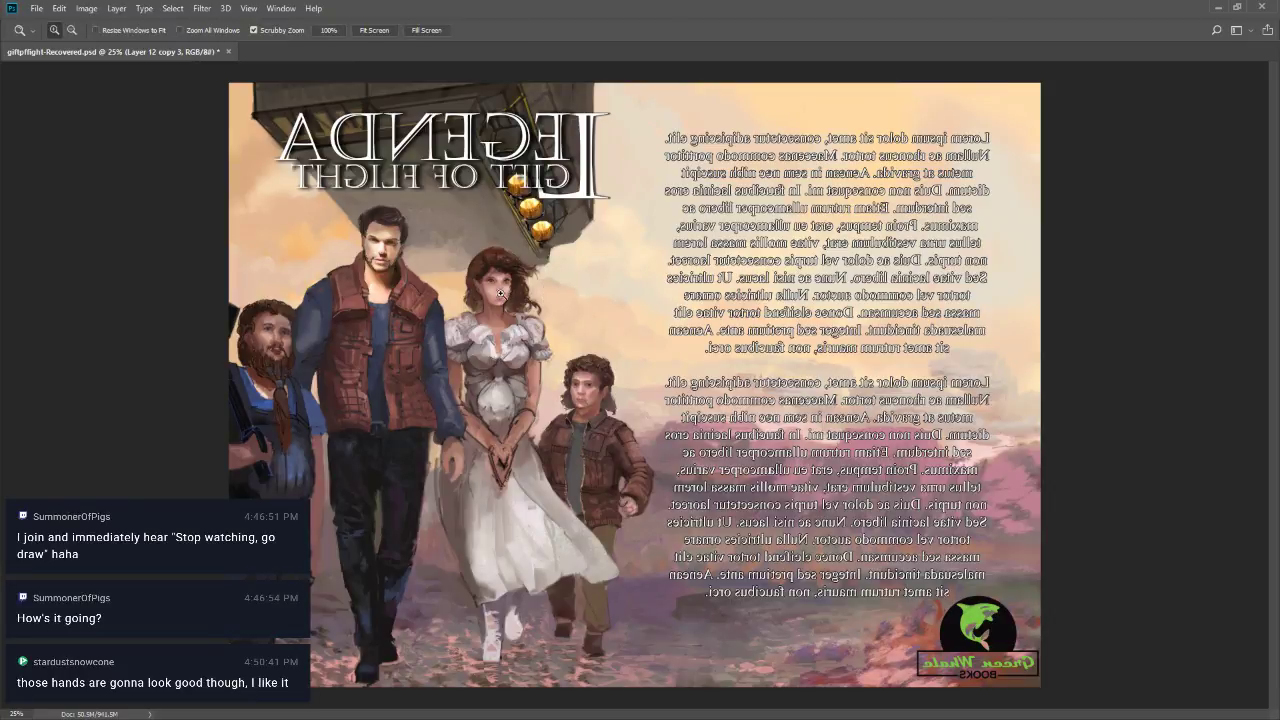
click(495, 296)
drag(374, 224, 455, 226)
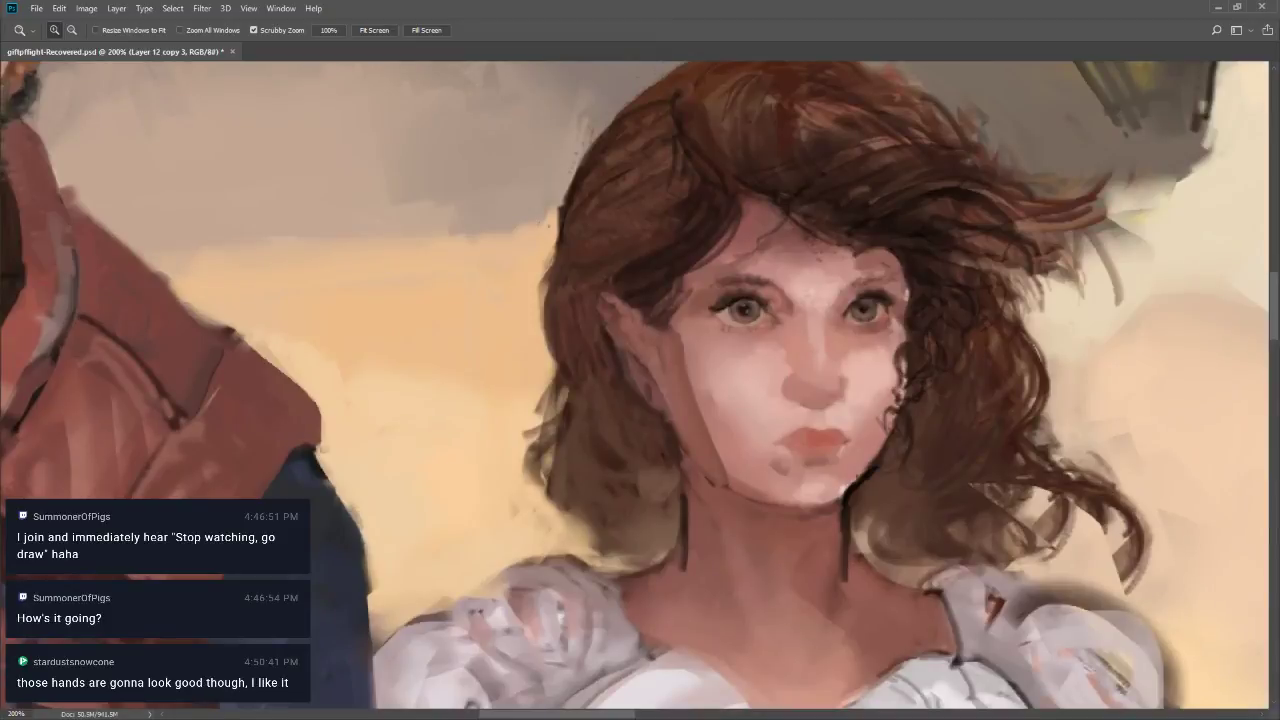
key(ctrl+alt+shift+n)
key(b)
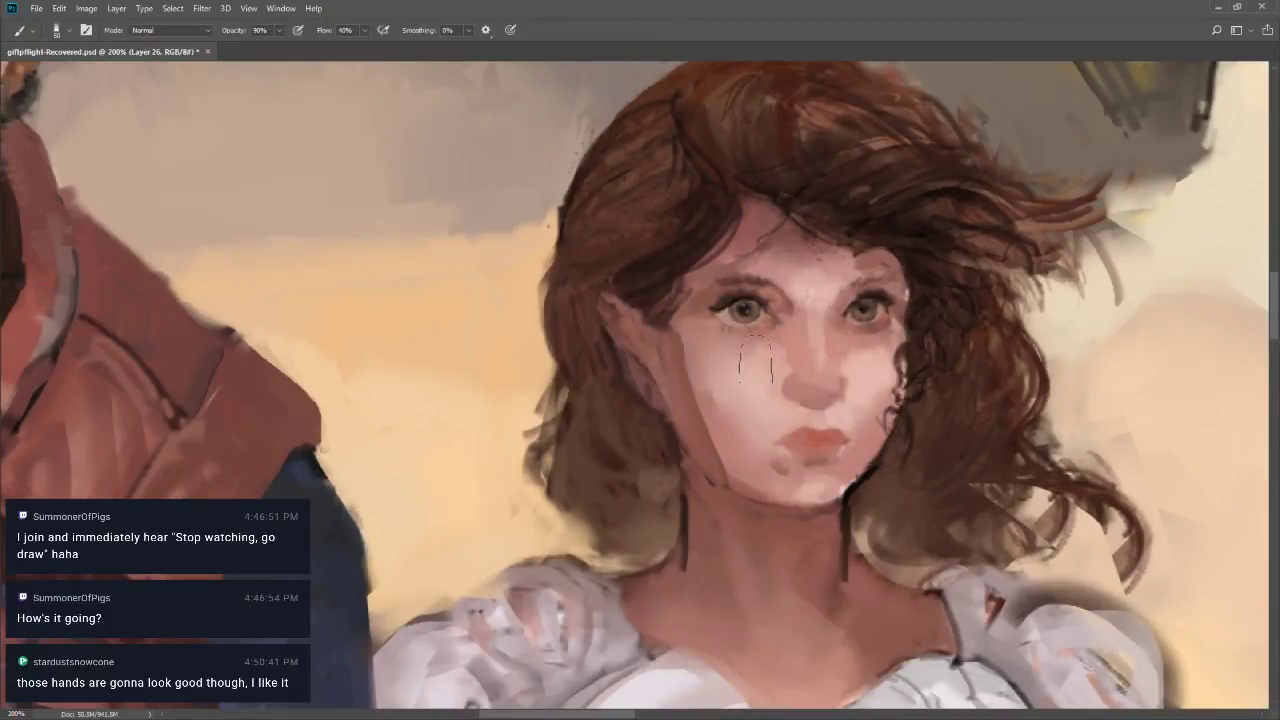
key(bracketleft)
key(bracketleft)
key(bracketleft)
drag(671, 350, 717, 480)
key(ctrl+z)
key(4)
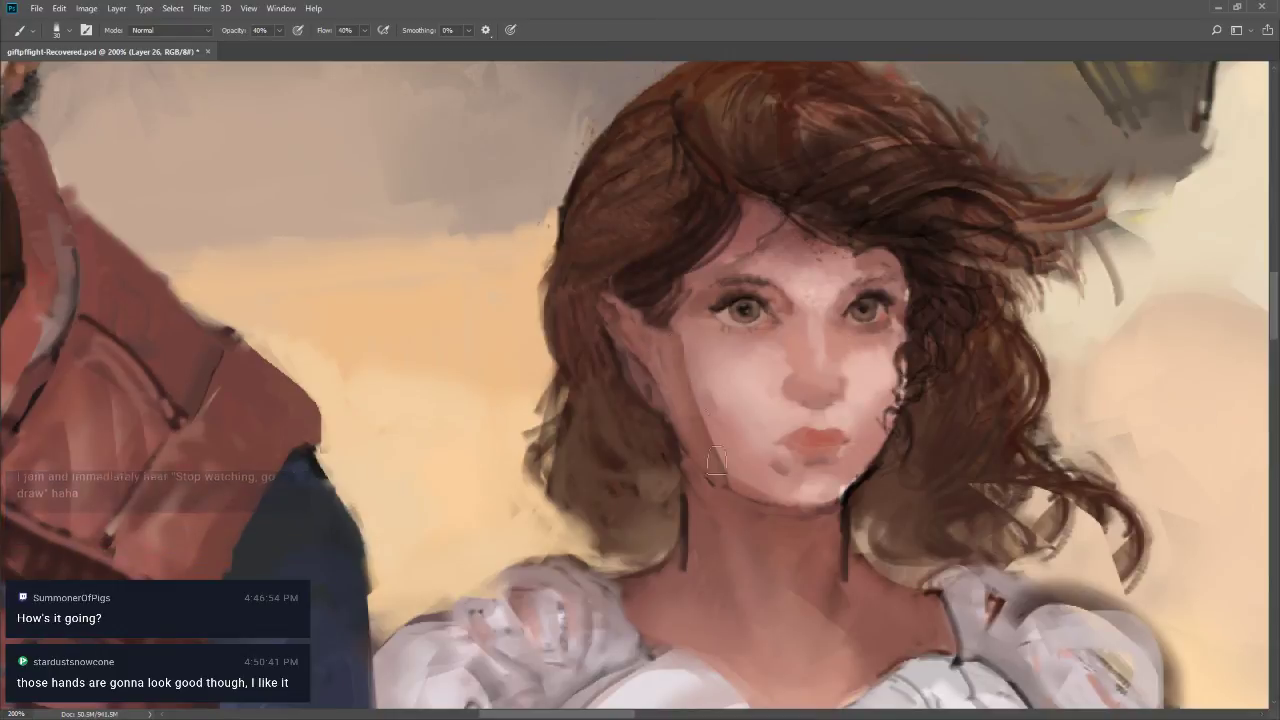
Paint sampled skin tone along the woman's cheek and jaw, below her ear, at 60% brush opacity
key(z)
key(ctrl+minus)
key(ctrl+minus)
key(ctrl+minus)
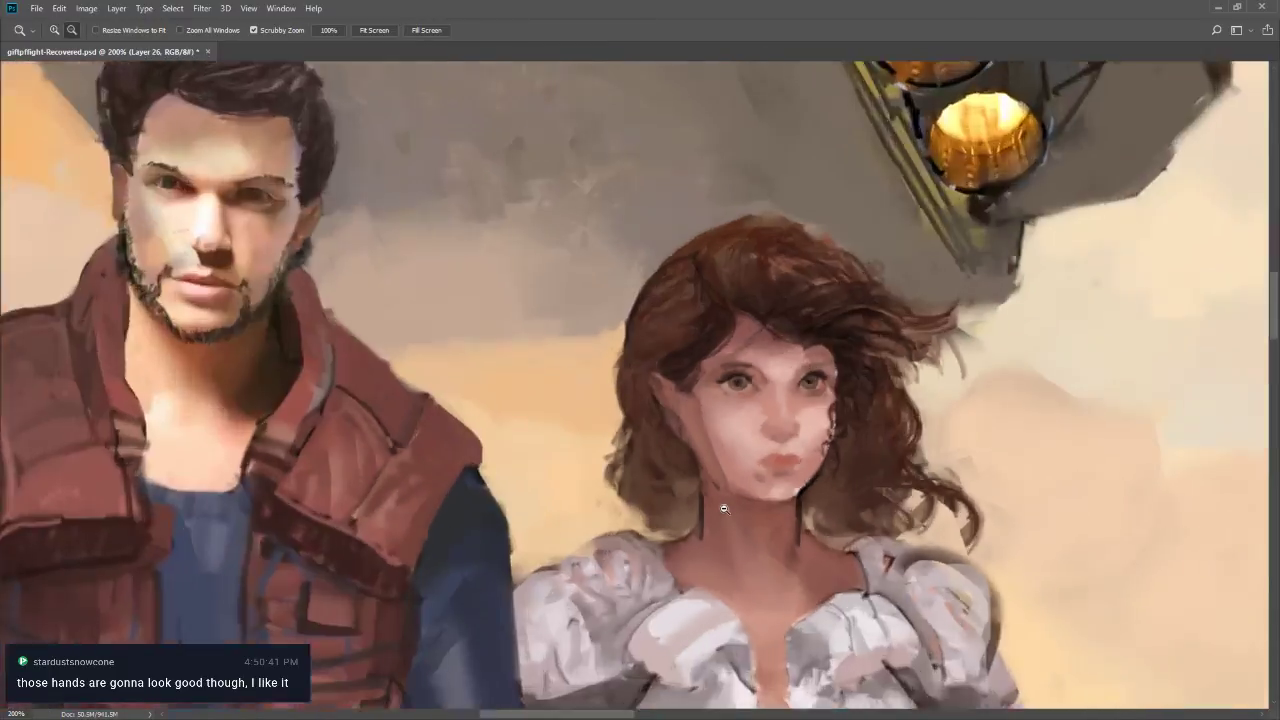
click(731, 516)
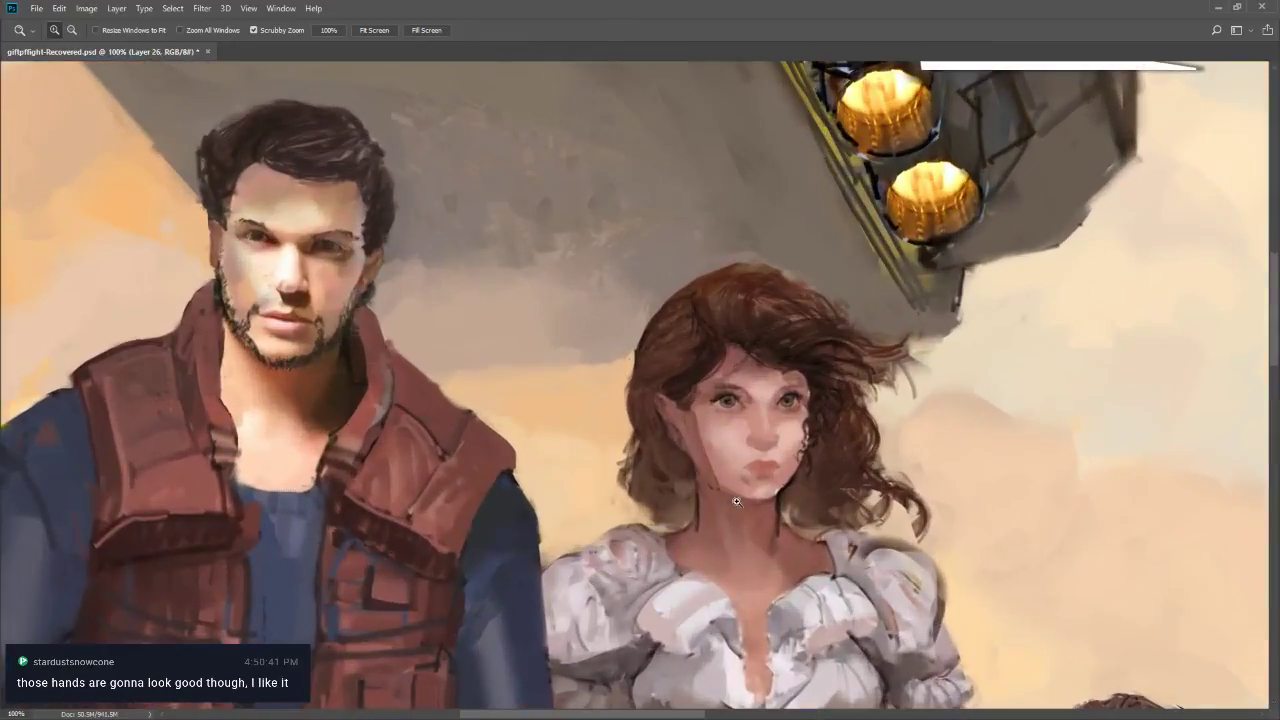
key(b)
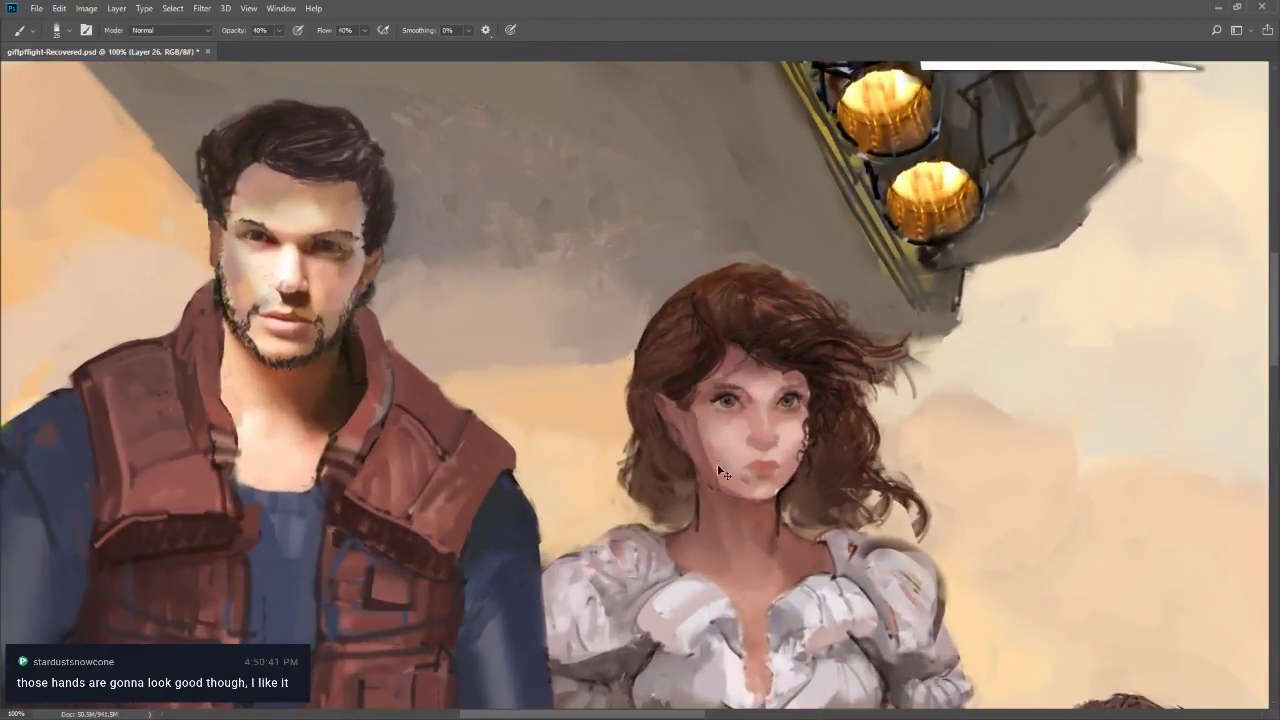
alt+click(722, 455)
key(6)
drag(702, 418, 724, 491)
drag(693, 420, 718, 481)
mouse_move(694, 418)
mouse_down()
mouse_move(716, 480)
mouse_move(690, 408)
mouse_up()
Switch to another brush, paint a stroke along the woman's jawline and fade it to 44% opacity
right_click(704, 454)
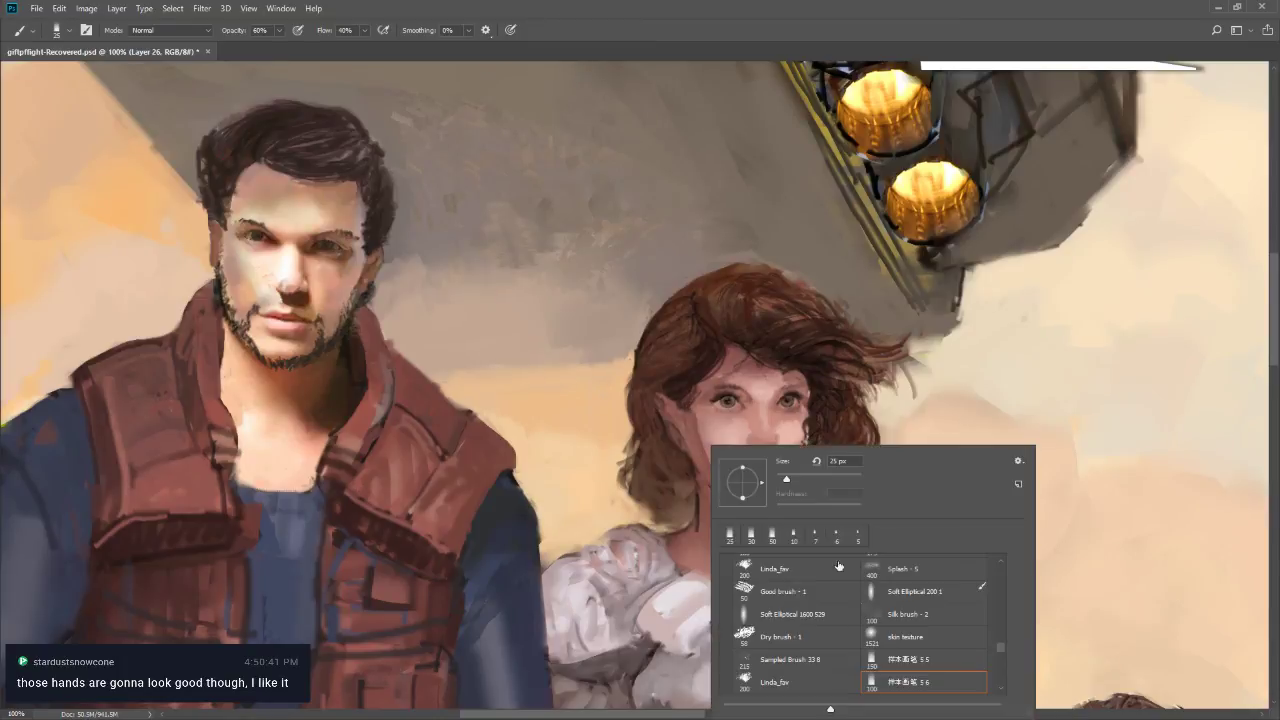
key(Return)
drag(697, 425, 726, 493)
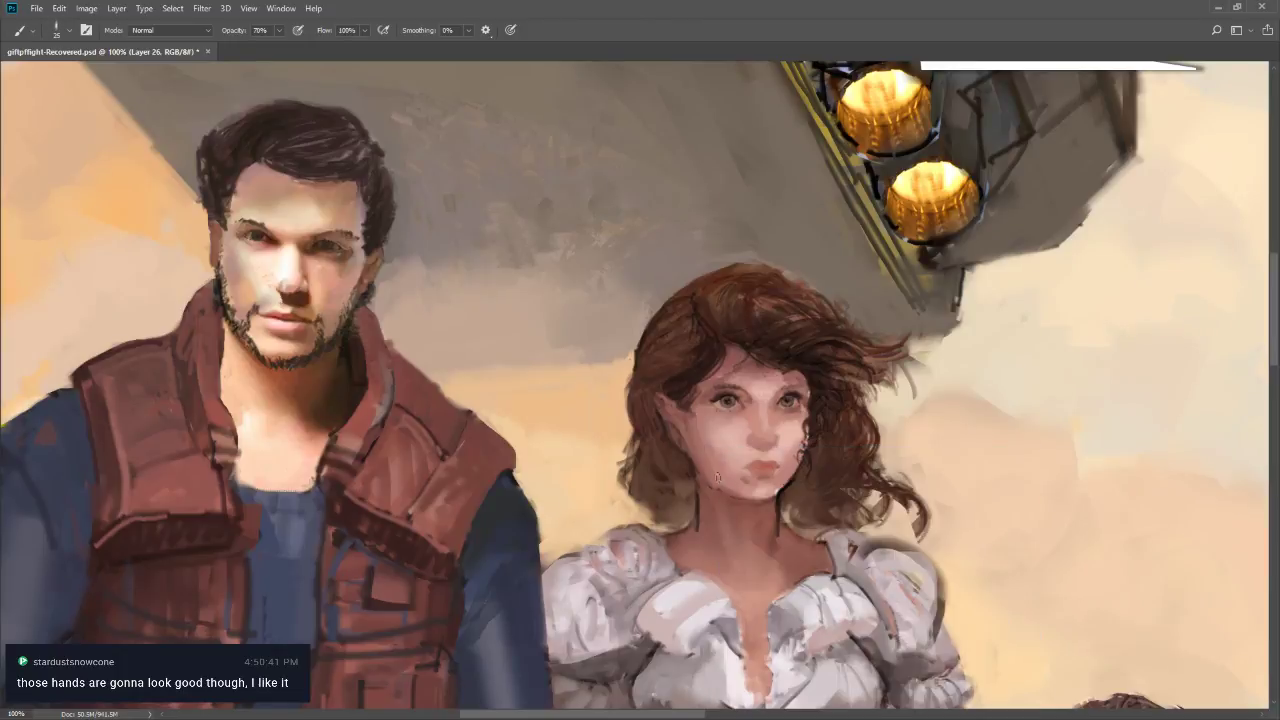
key(ctrl+z)
drag(699, 424, 722, 488)
key(ctrl+shift+f)
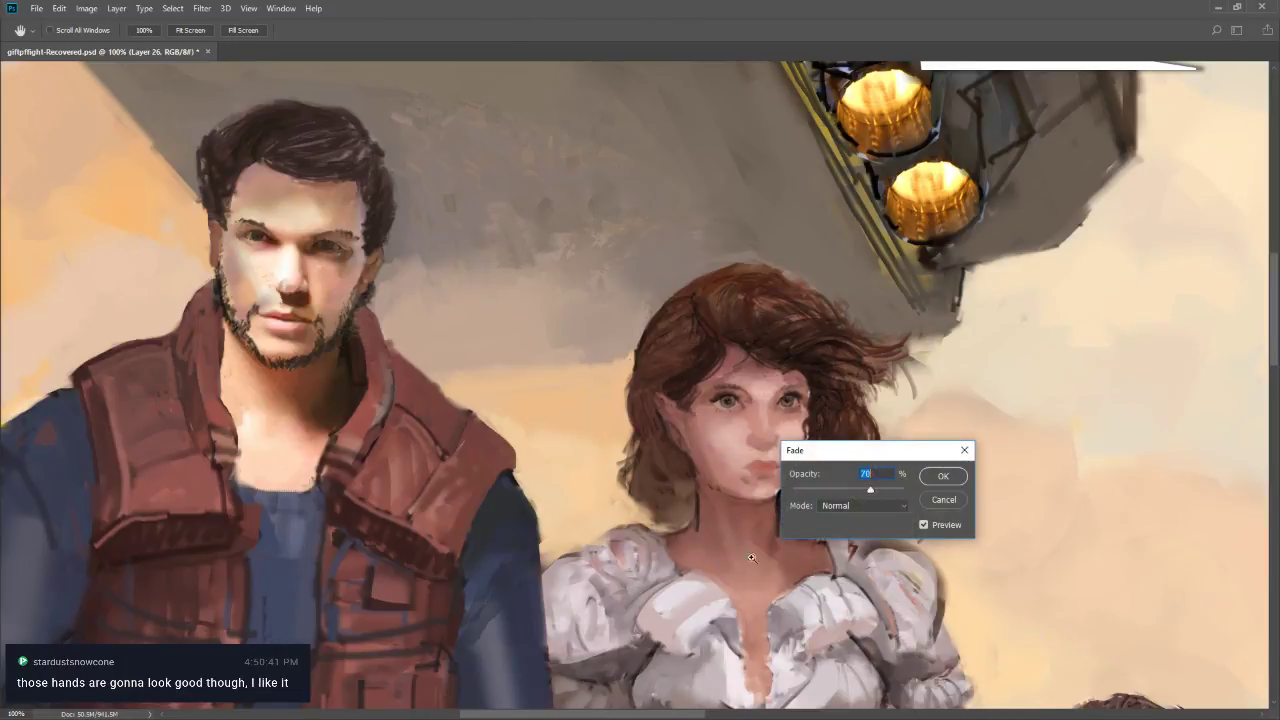
text(33)
click(834, 475)
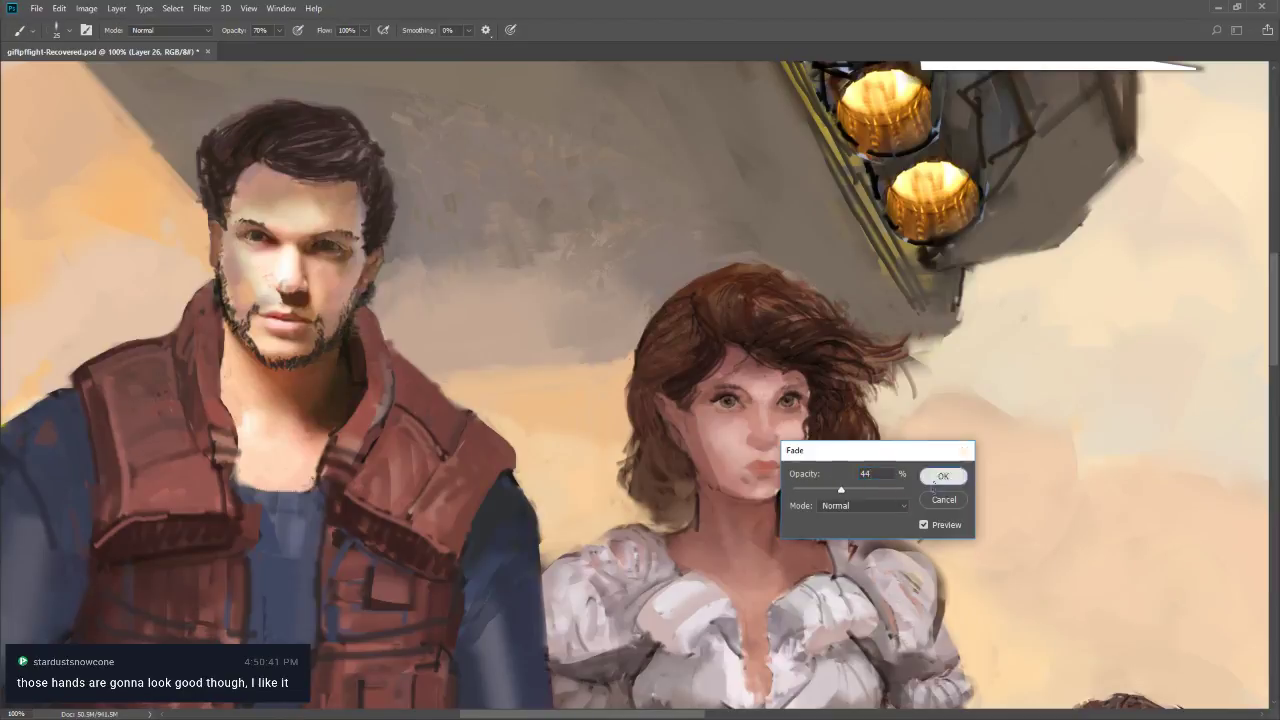
click(942, 477)
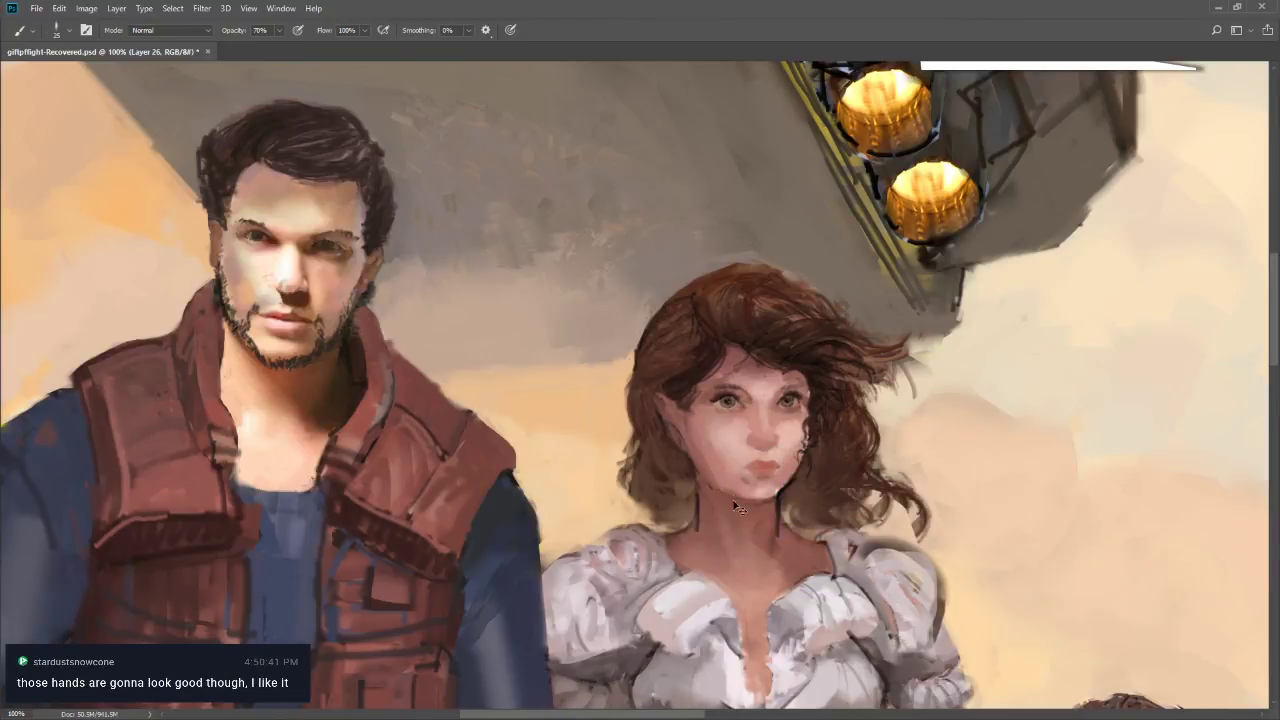
Fade the latest brushwork on the woman's jaw to 33% opacity
key(ctrl+shift+f)
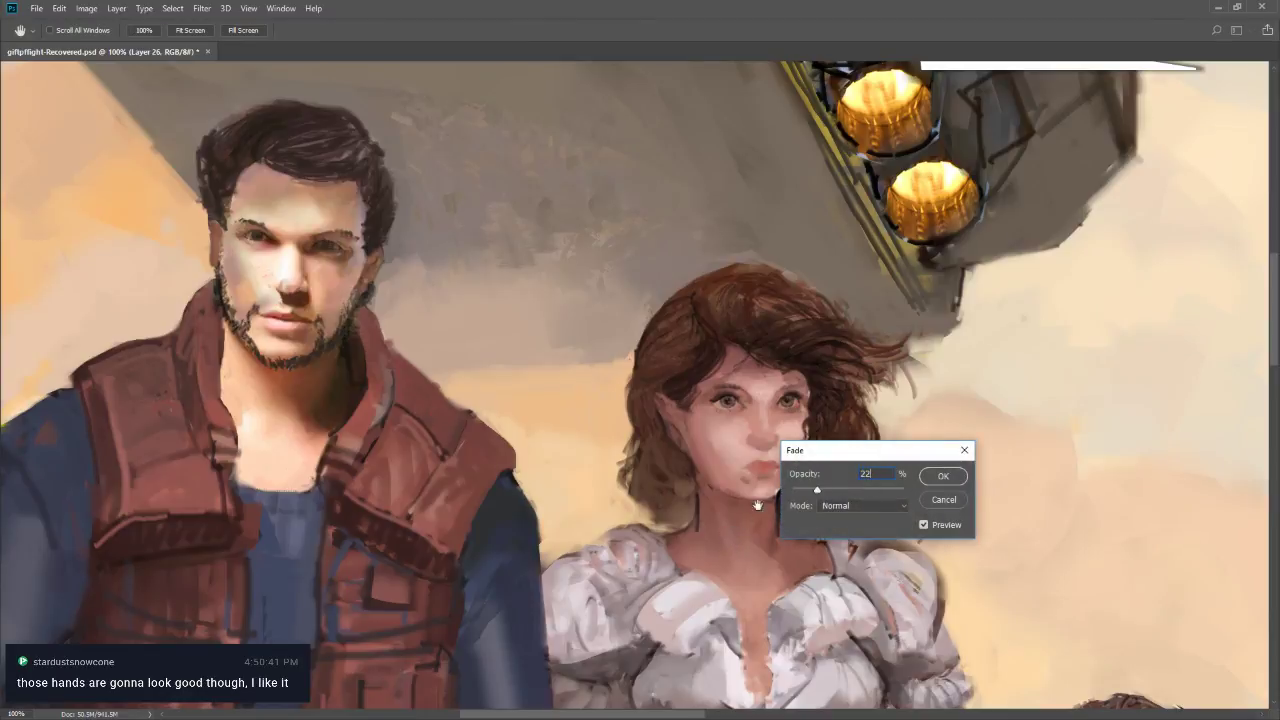
text(22)
text(33)
click(938, 481)
Check the retouched jaw against the whole mirrored cover and save the file
key(z)
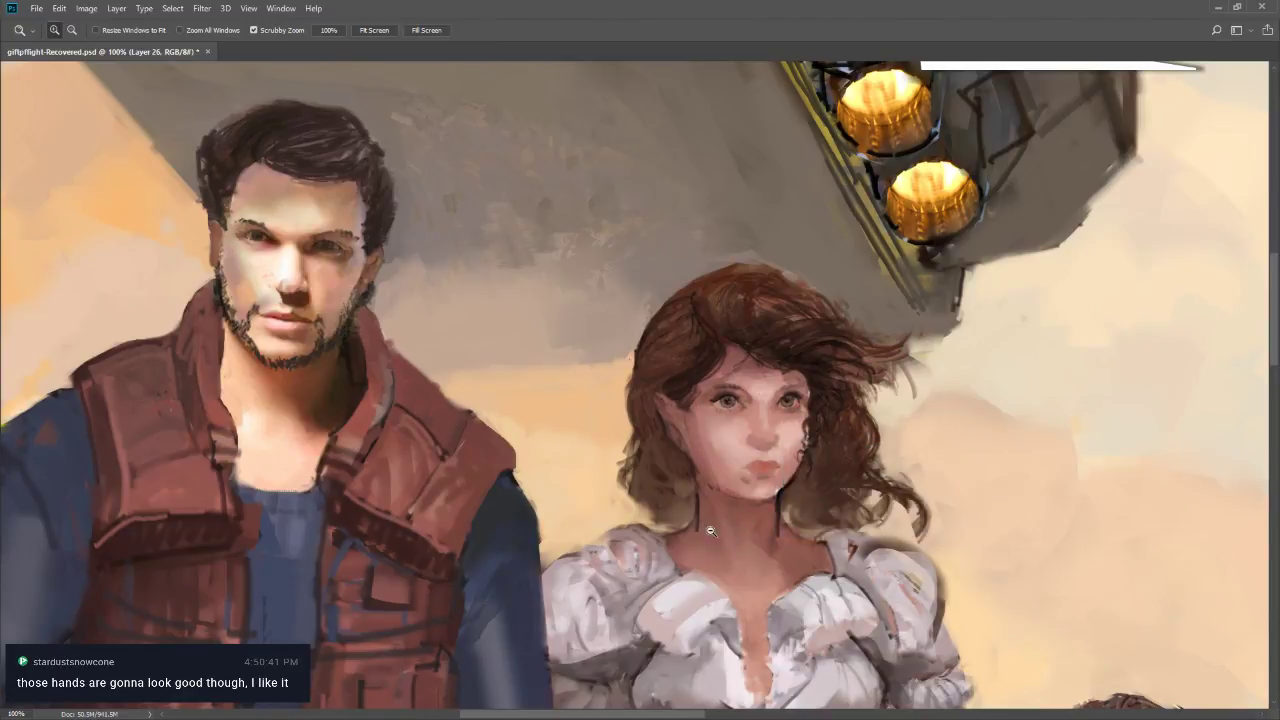
alt+click(698, 591)
click(700, 575)
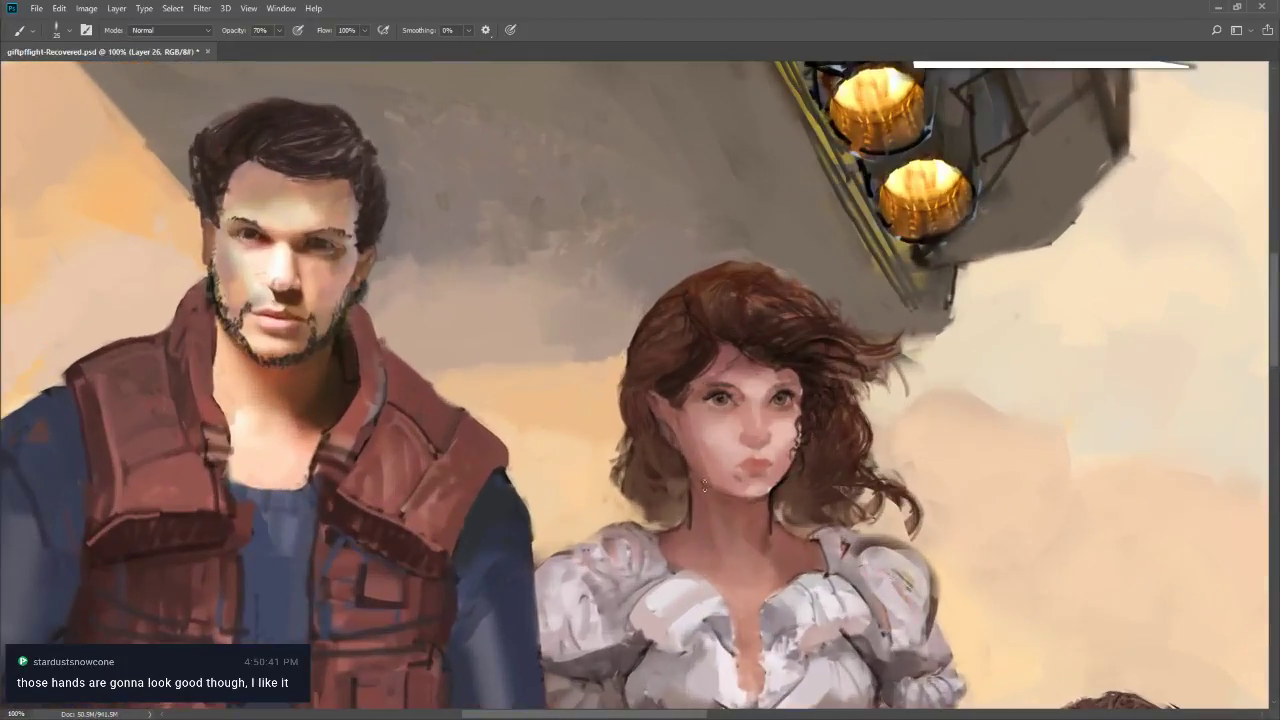
key(b)
key(z)
alt+click(741, 517)
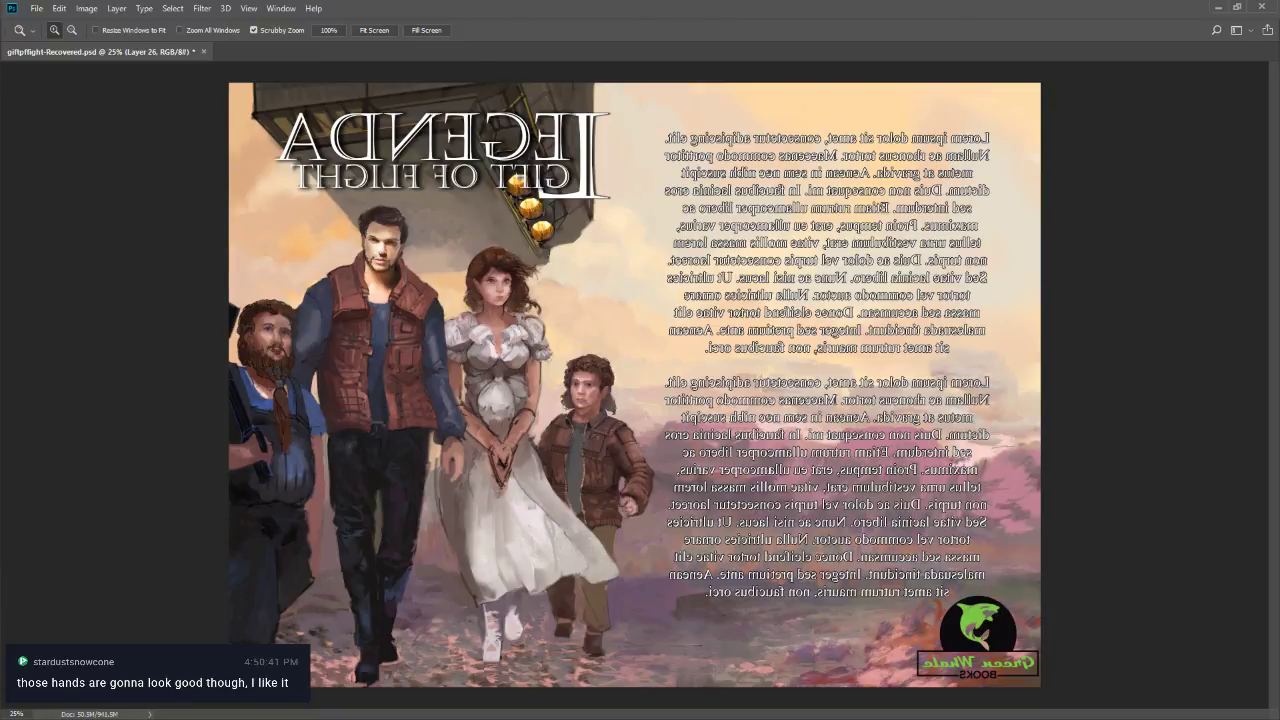
key(ctrl+s)
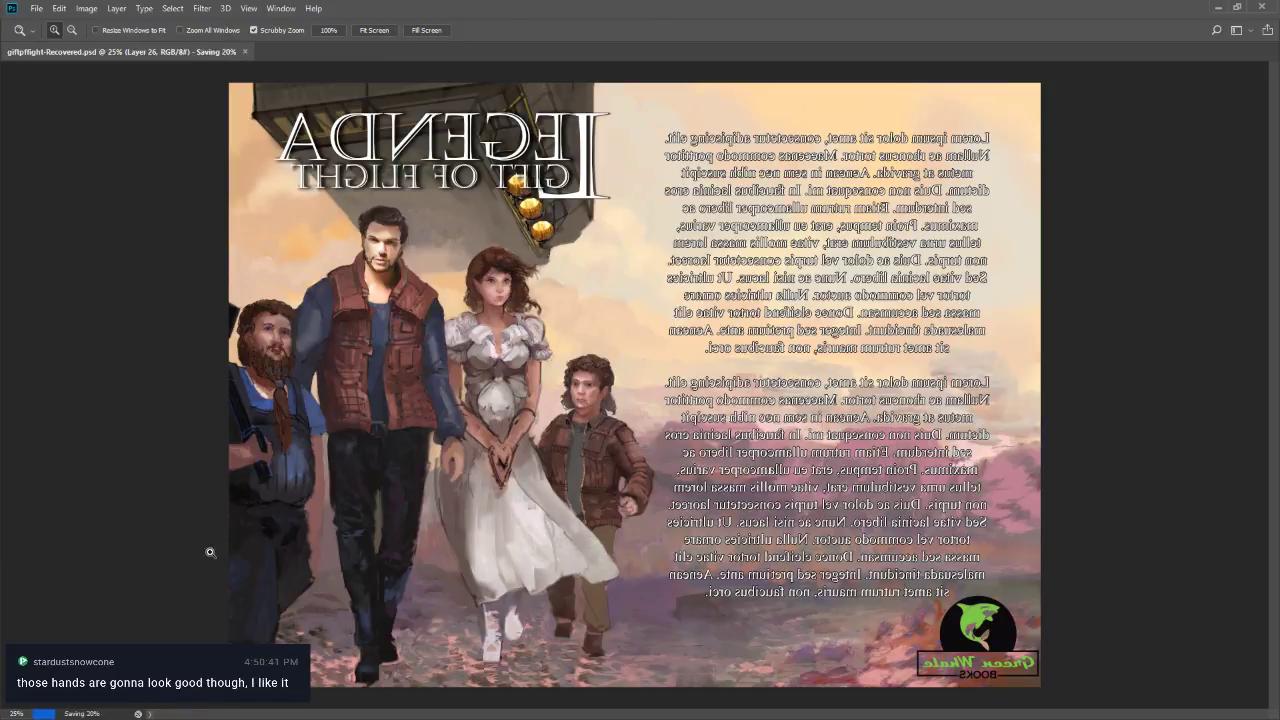